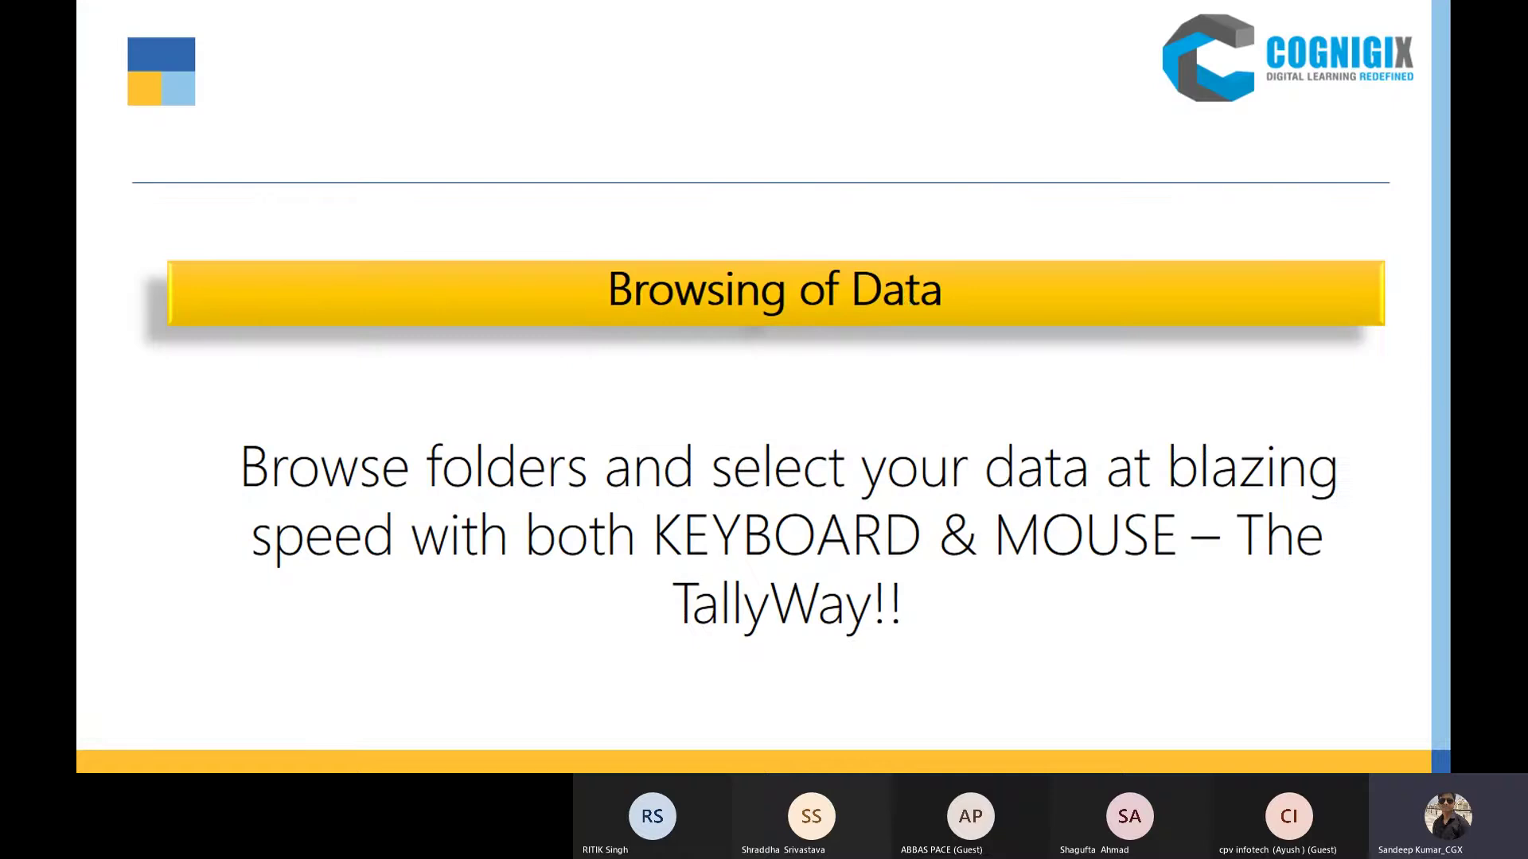
# Step: Launch Tally.ERP 9 from its desktop icon and maximise the window
pyautogui.press('super+d')
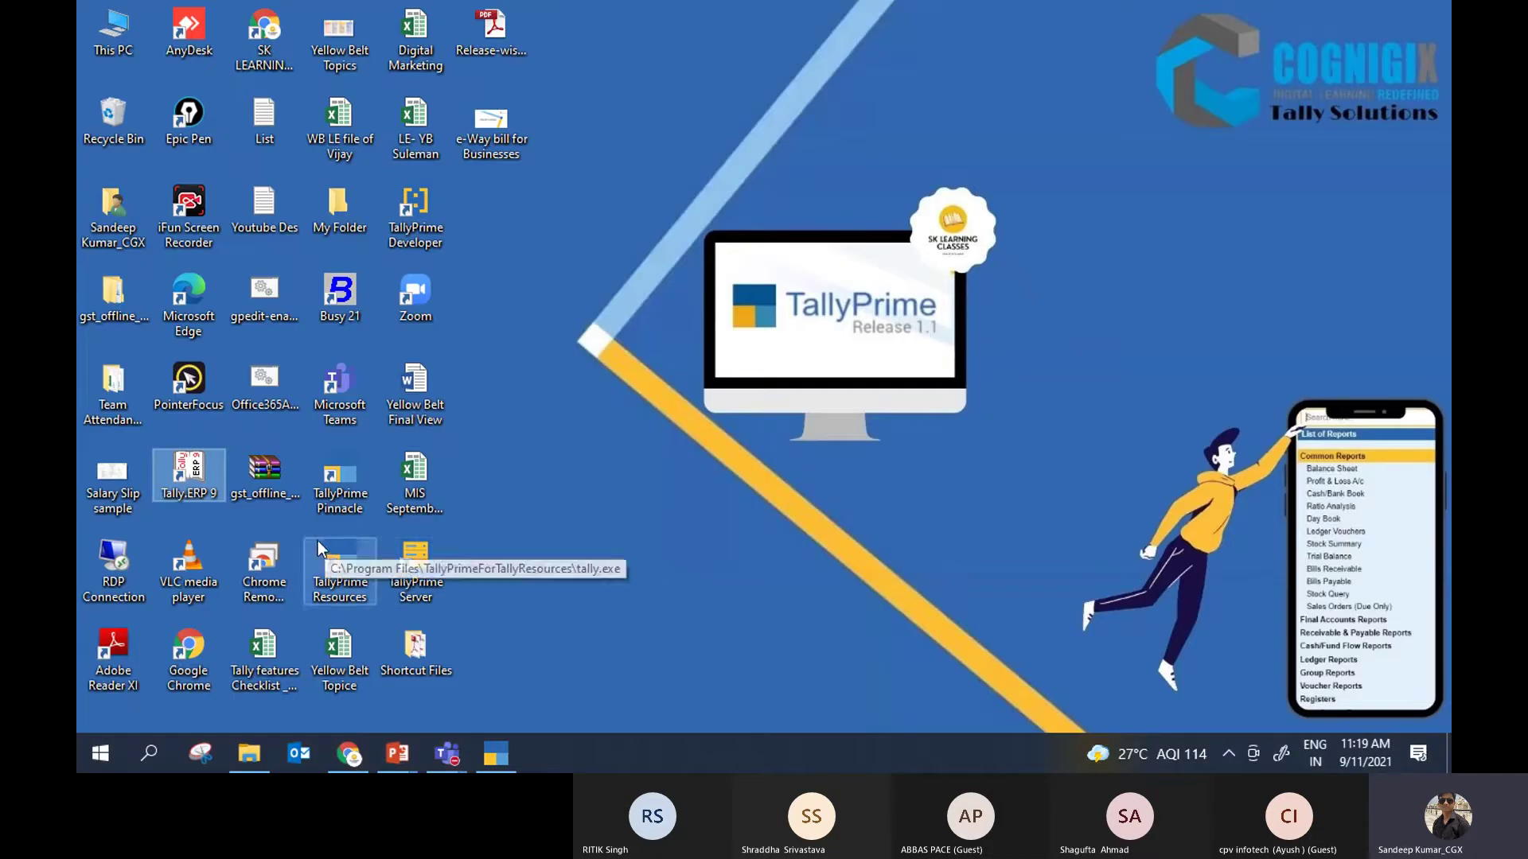
pyautogui.doubleClick(191, 477)
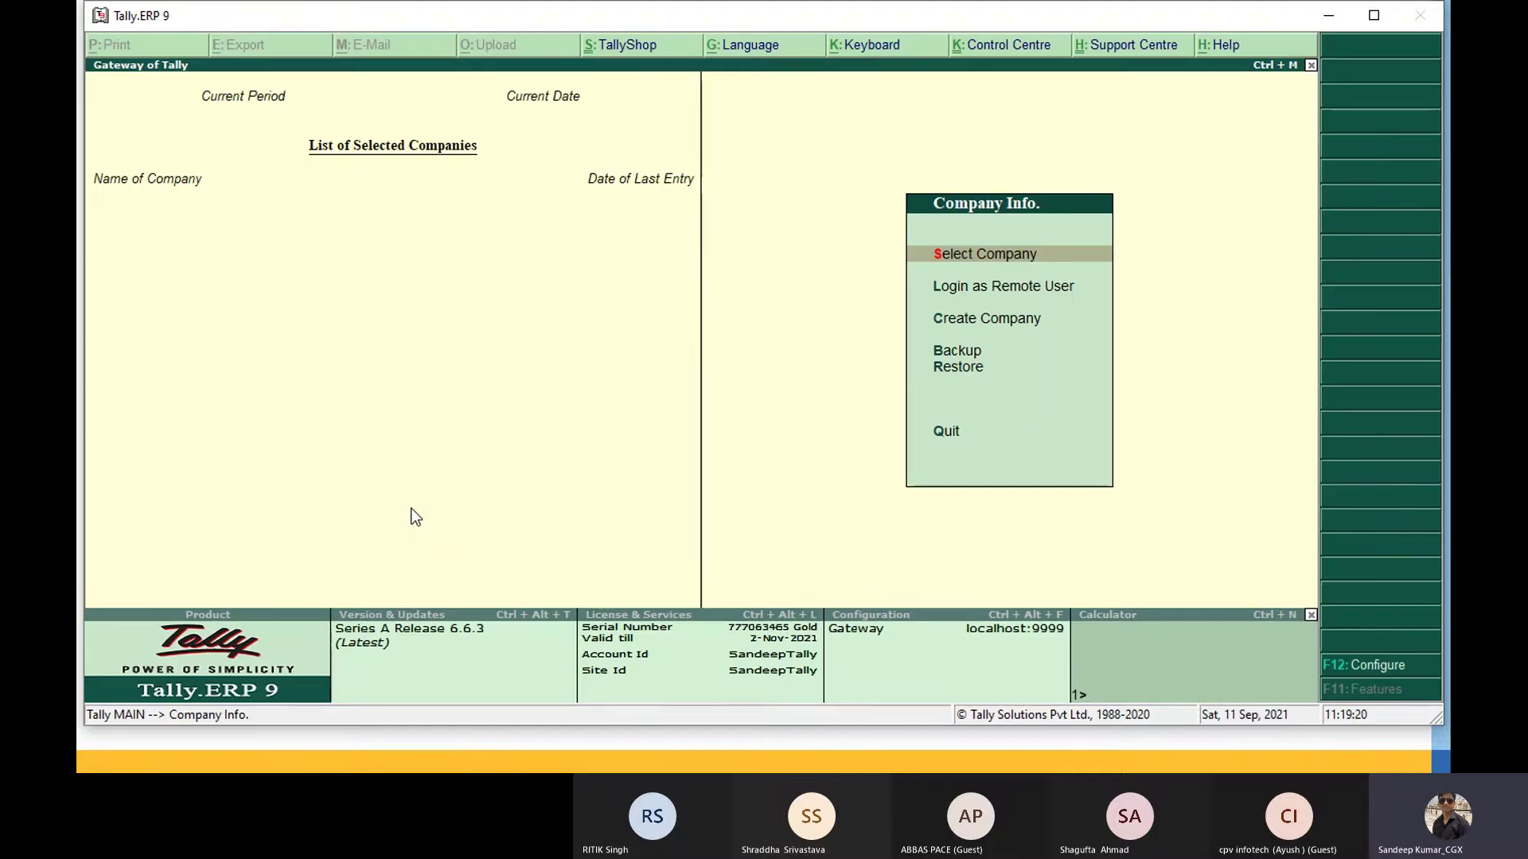
pyautogui.click(1374, 15)
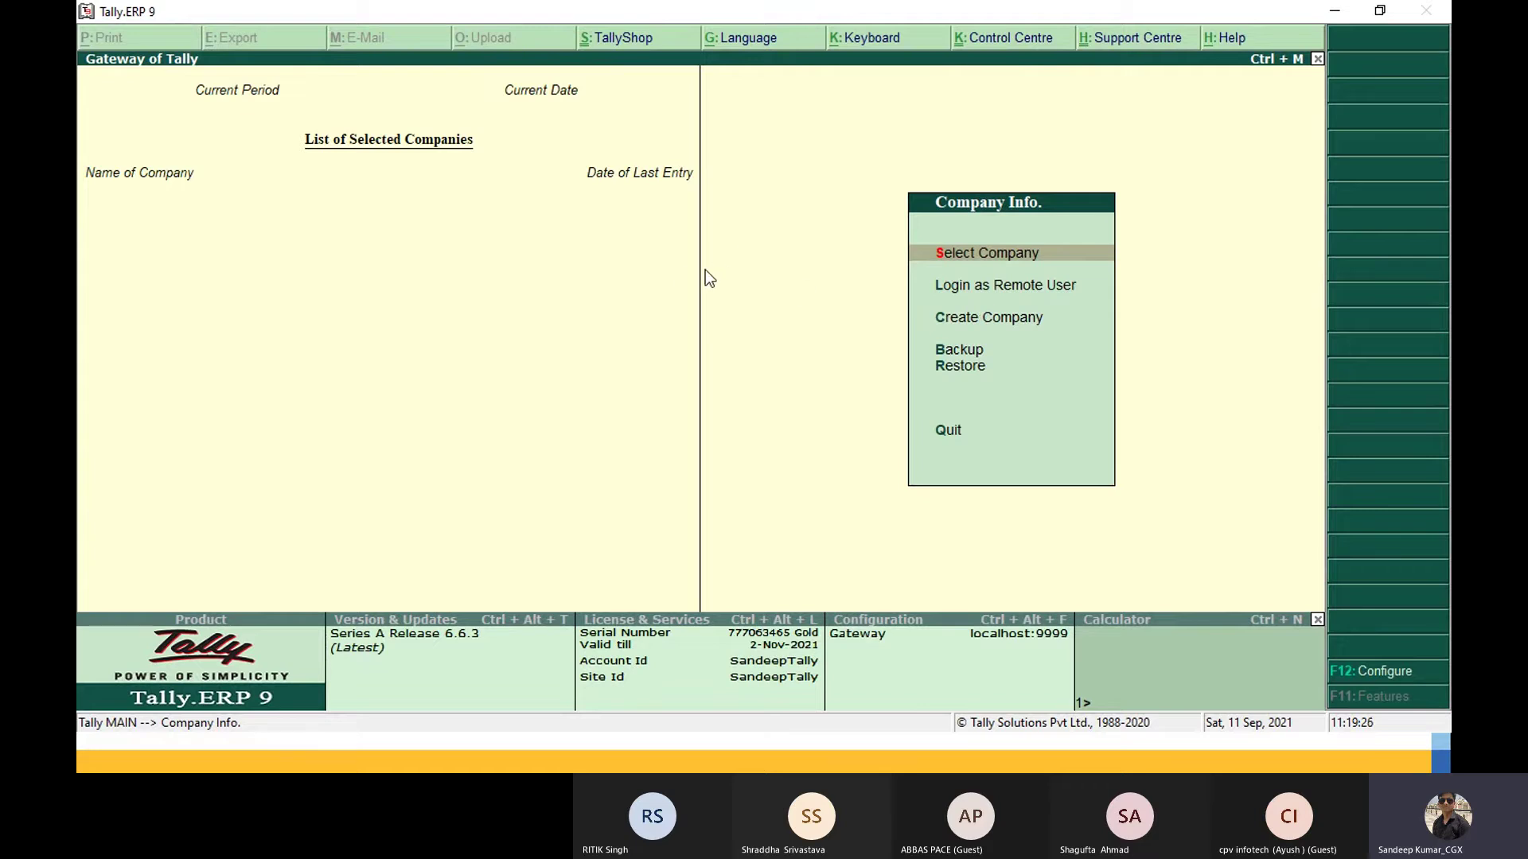
# Step: Open Select Company and confirm no companies exist at C:\Users\Public\Tally.ERP9\Data
pyautogui.press('Down')
pyautogui.press('Down')
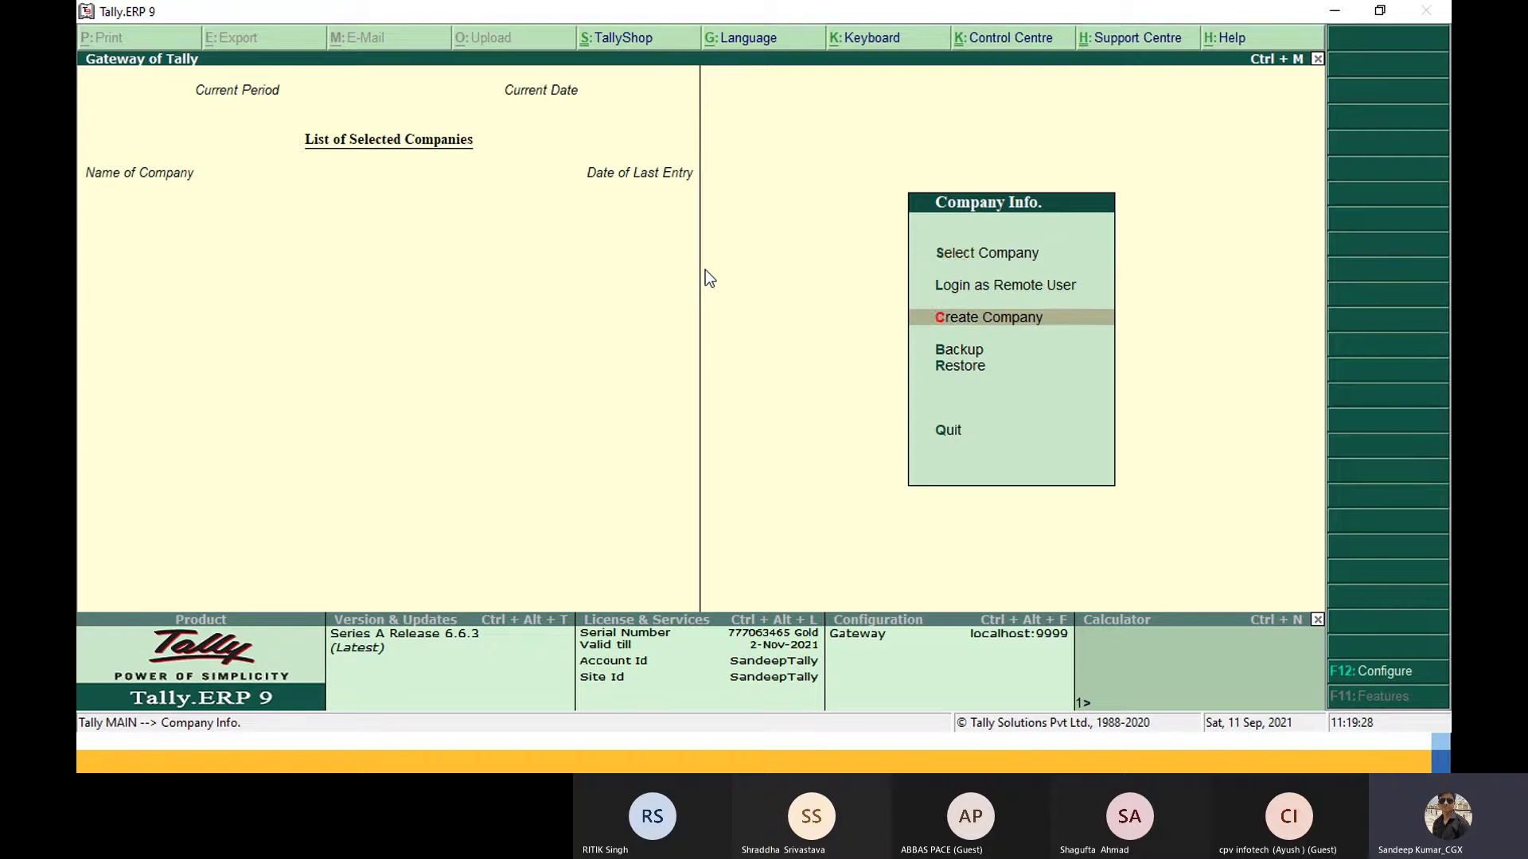
pyautogui.press('Up')
pyautogui.press('Up')
pyautogui.press('Return')
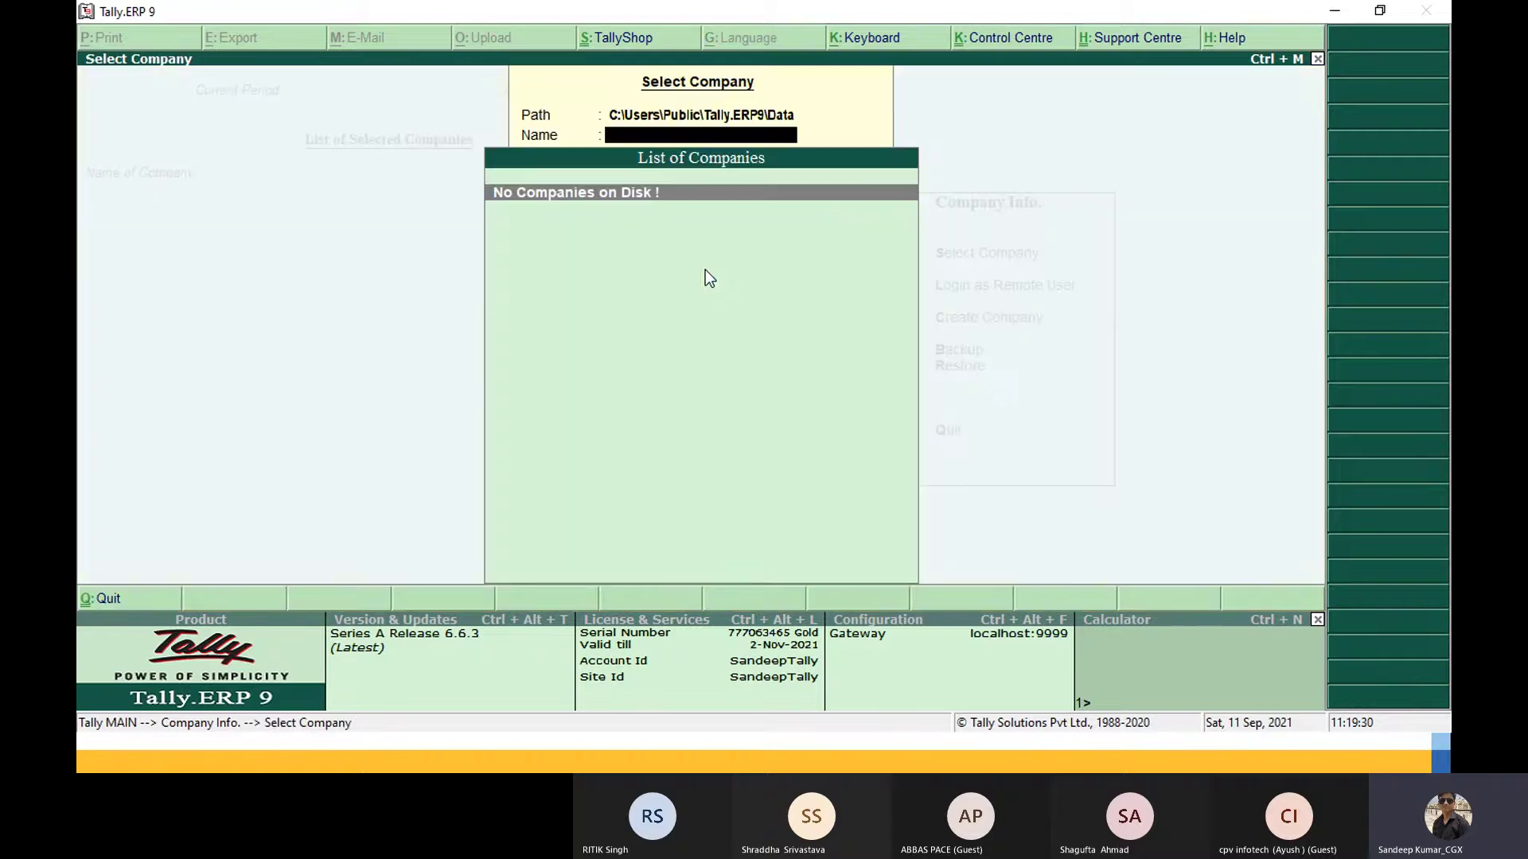
pyautogui.press('BackSpace')
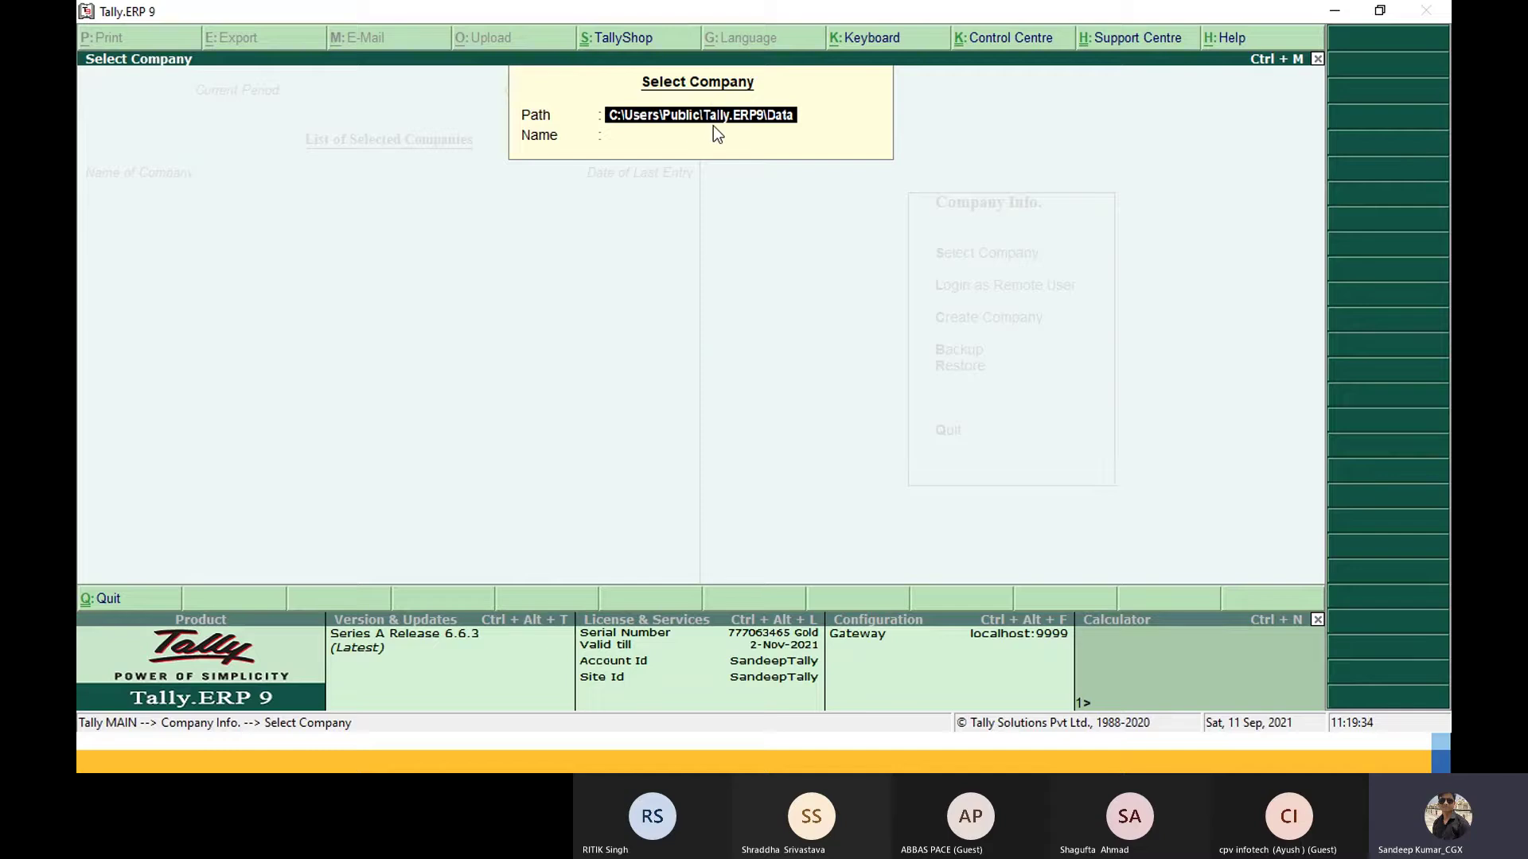
pyautogui.press('Return')
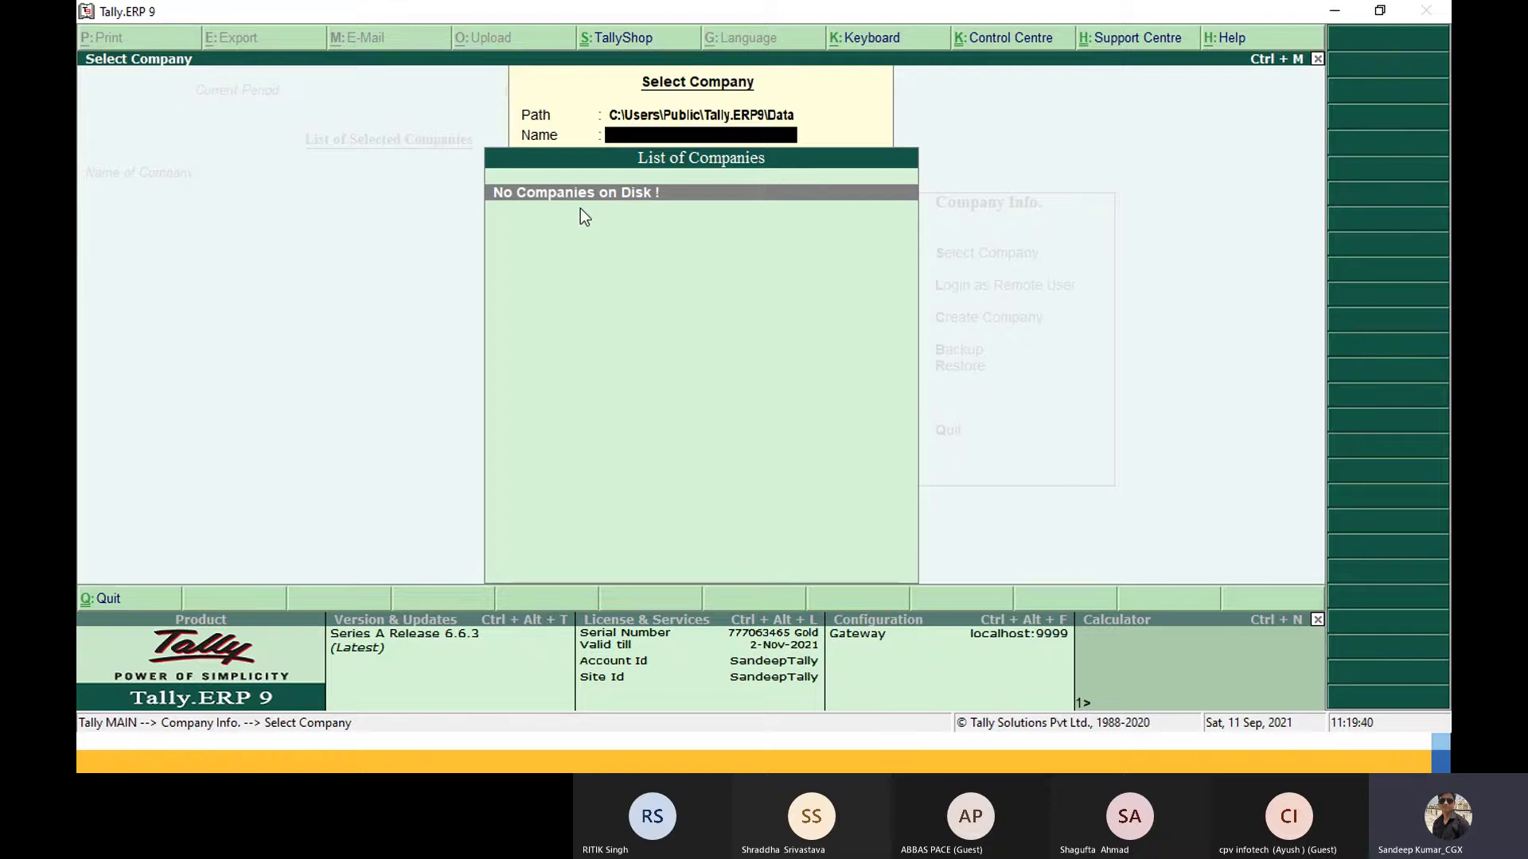
pyautogui.hotkey('alt', 'Tab')
pyautogui.hotkey('alt', 'Tab')
pyautogui.hotkey('alt', 'Tab')
pyautogui.hotkey('alt', 'Tab')
pyautogui.hotkey('alt', 'Tab')
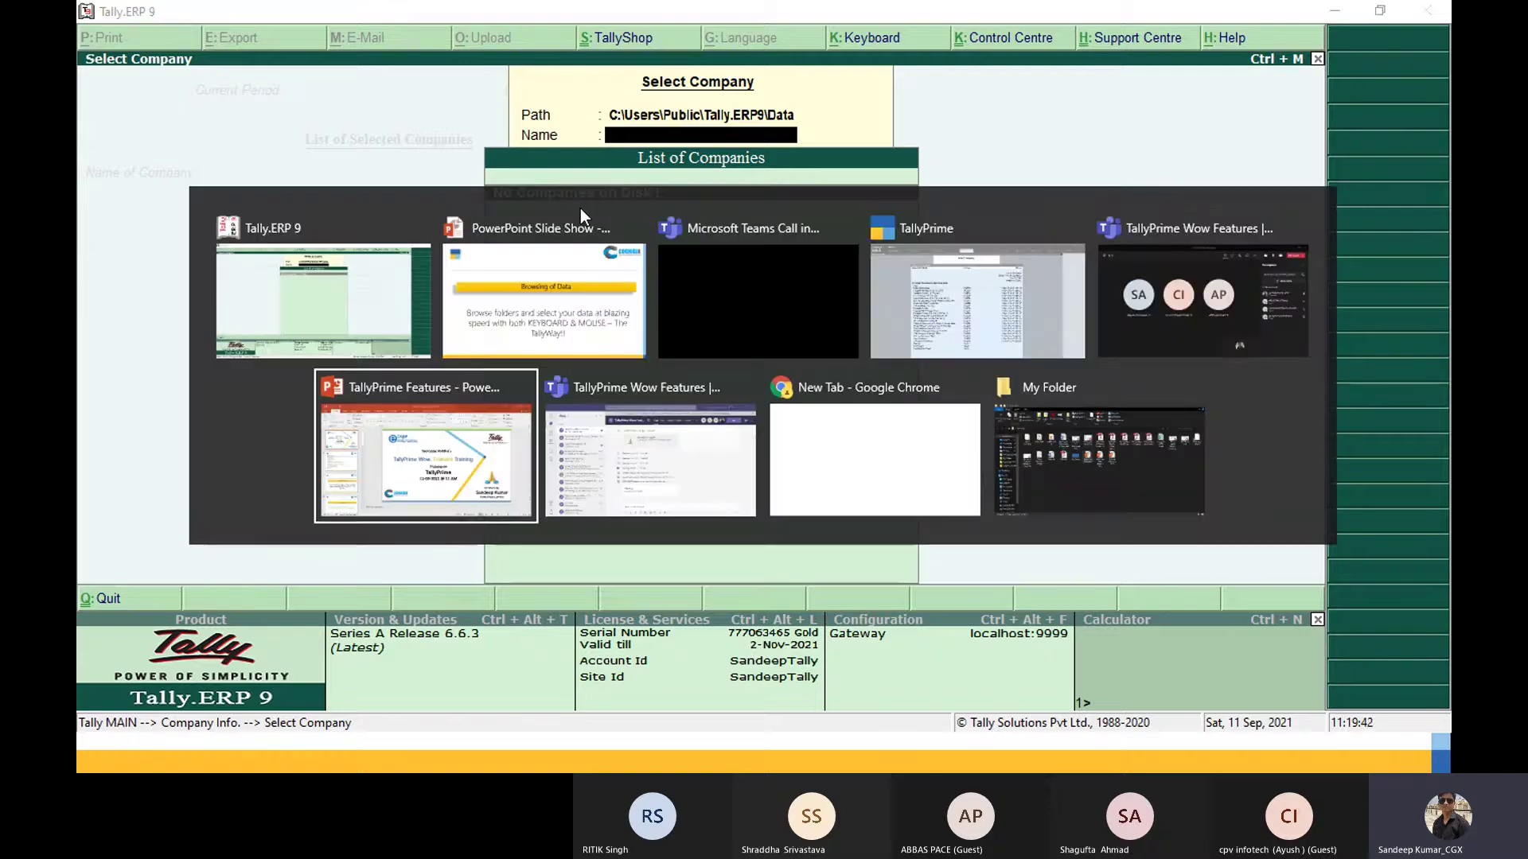
# Step: Copy the D:\TallyPrime\Data folder path from File Explorer and return to Tally.ERP 9
pyautogui.hotkey('alt', 'Tab')
pyautogui.hotkey('alt', 'Tab')
pyautogui.hotkey('alt', 'Tab')
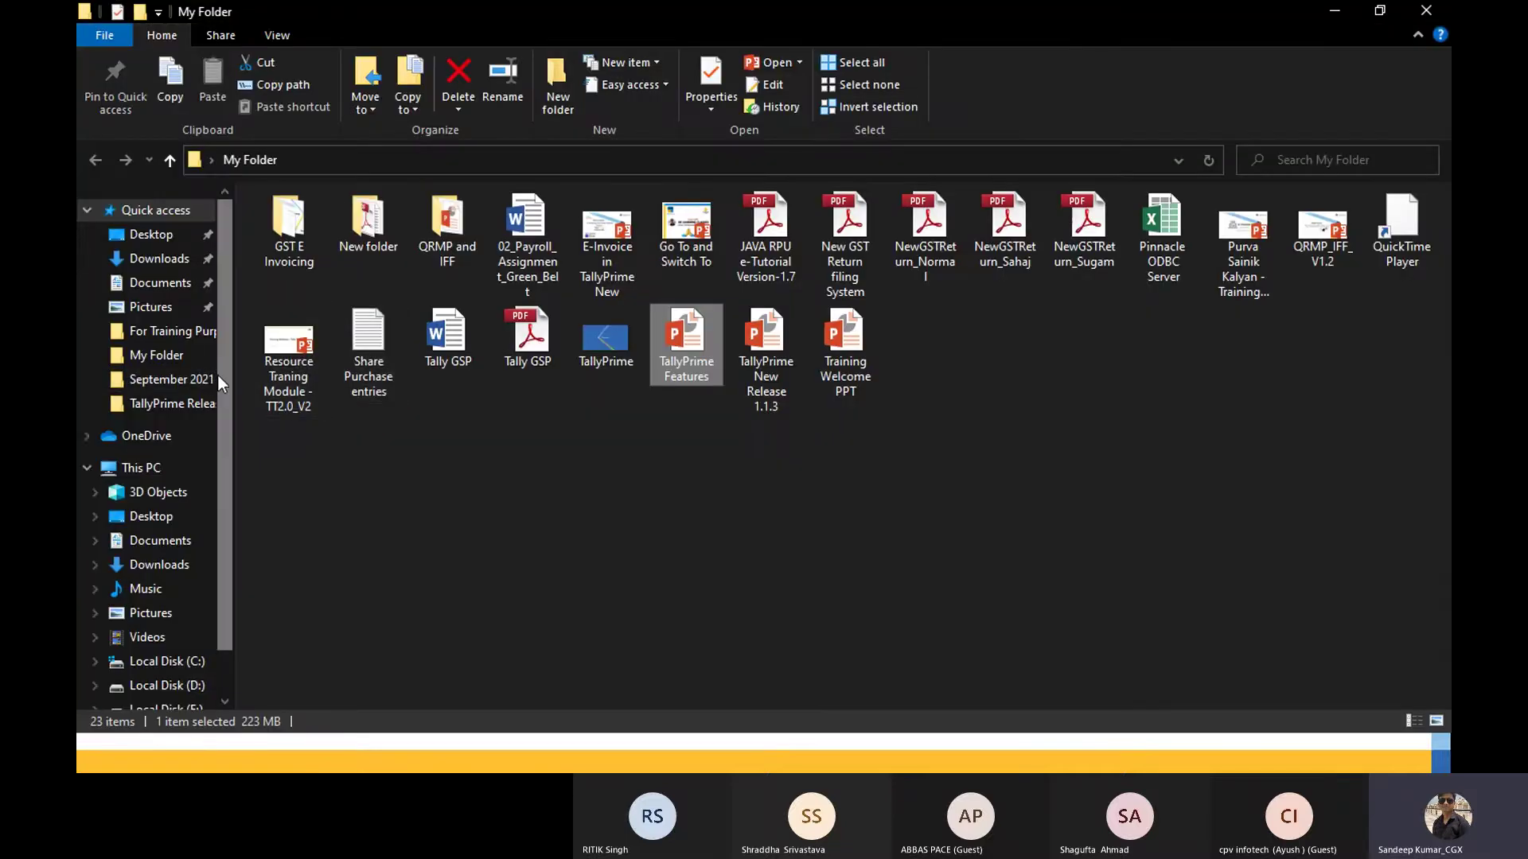
pyautogui.scroll(-1, 225, 517)
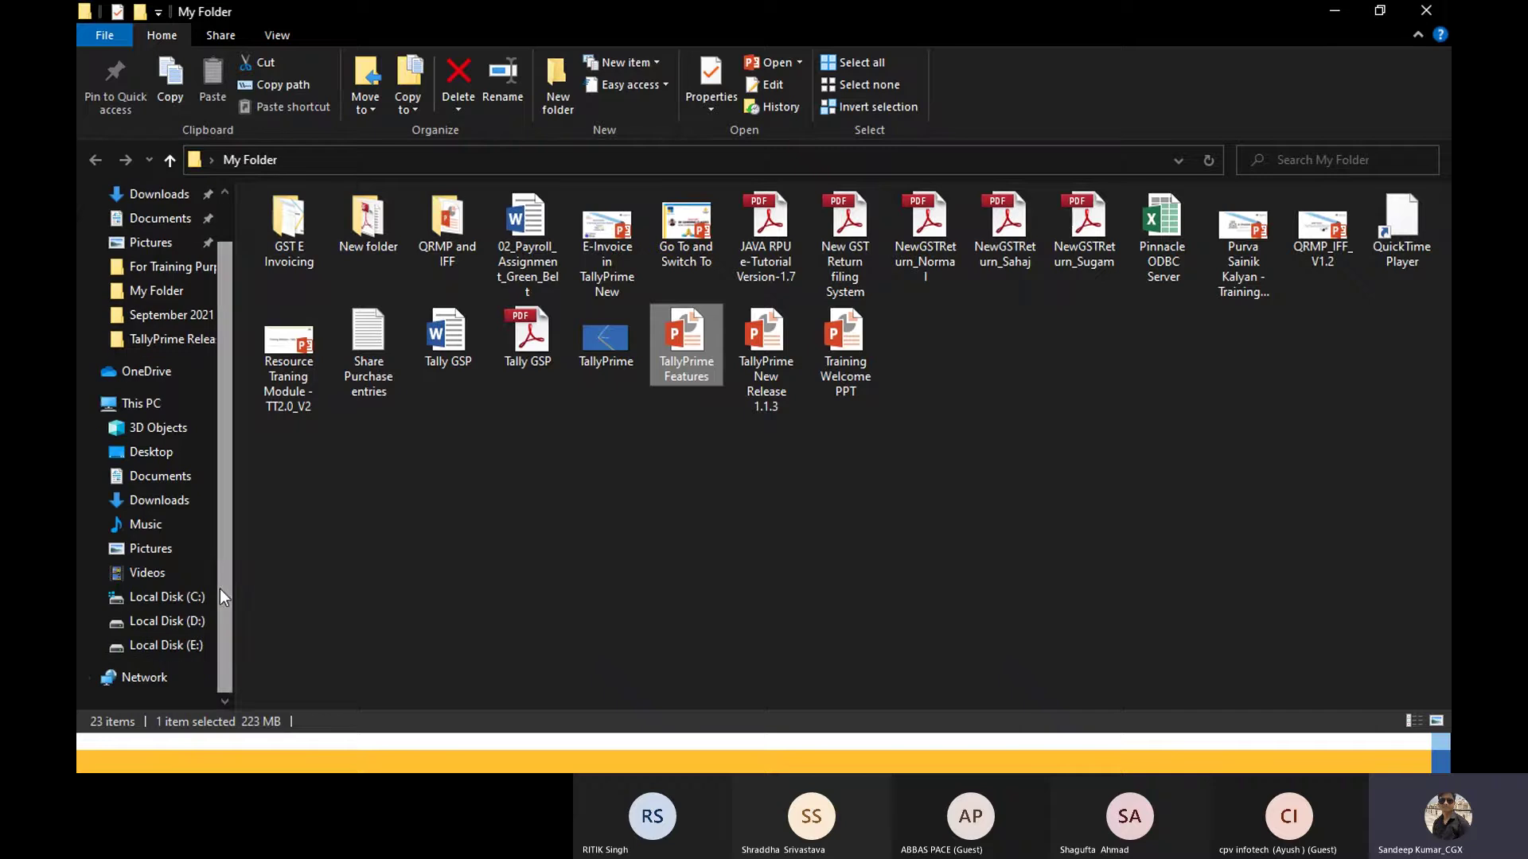
pyautogui.click(177, 621)
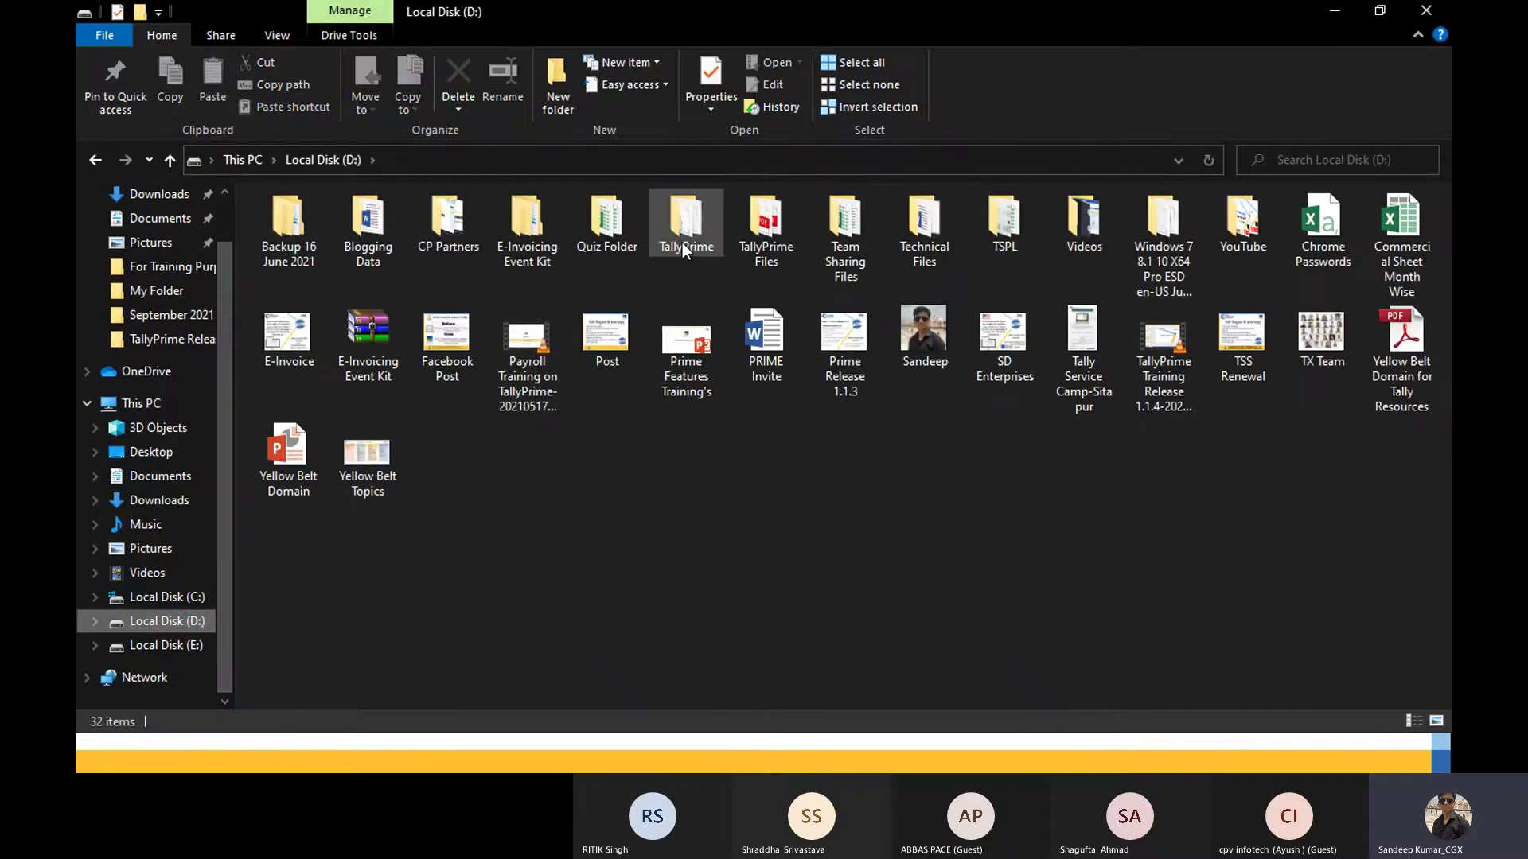
pyautogui.doubleClick(681, 242)
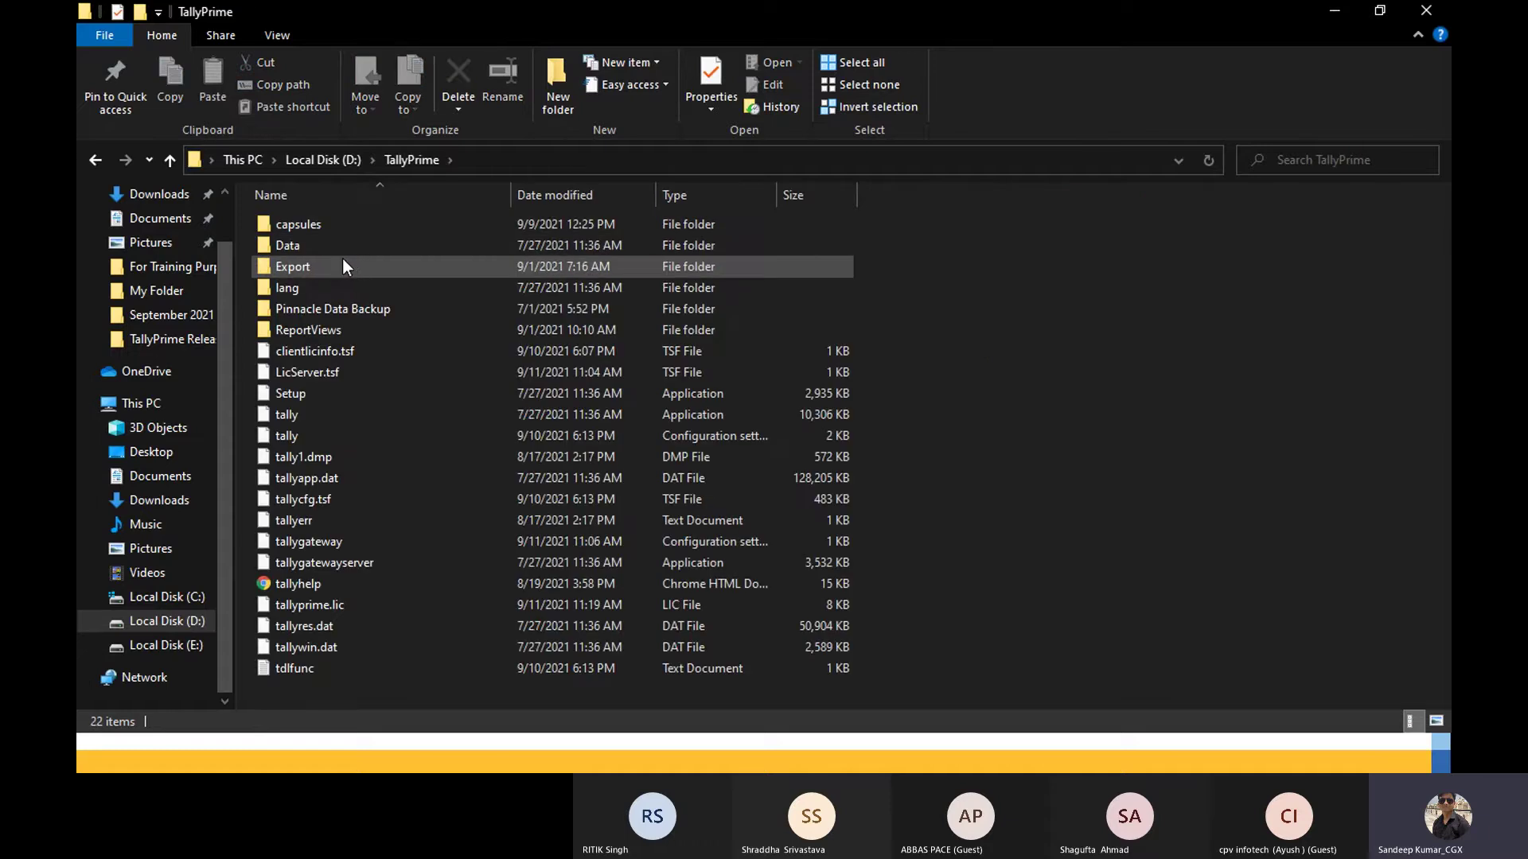
pyautogui.doubleClick(340, 247)
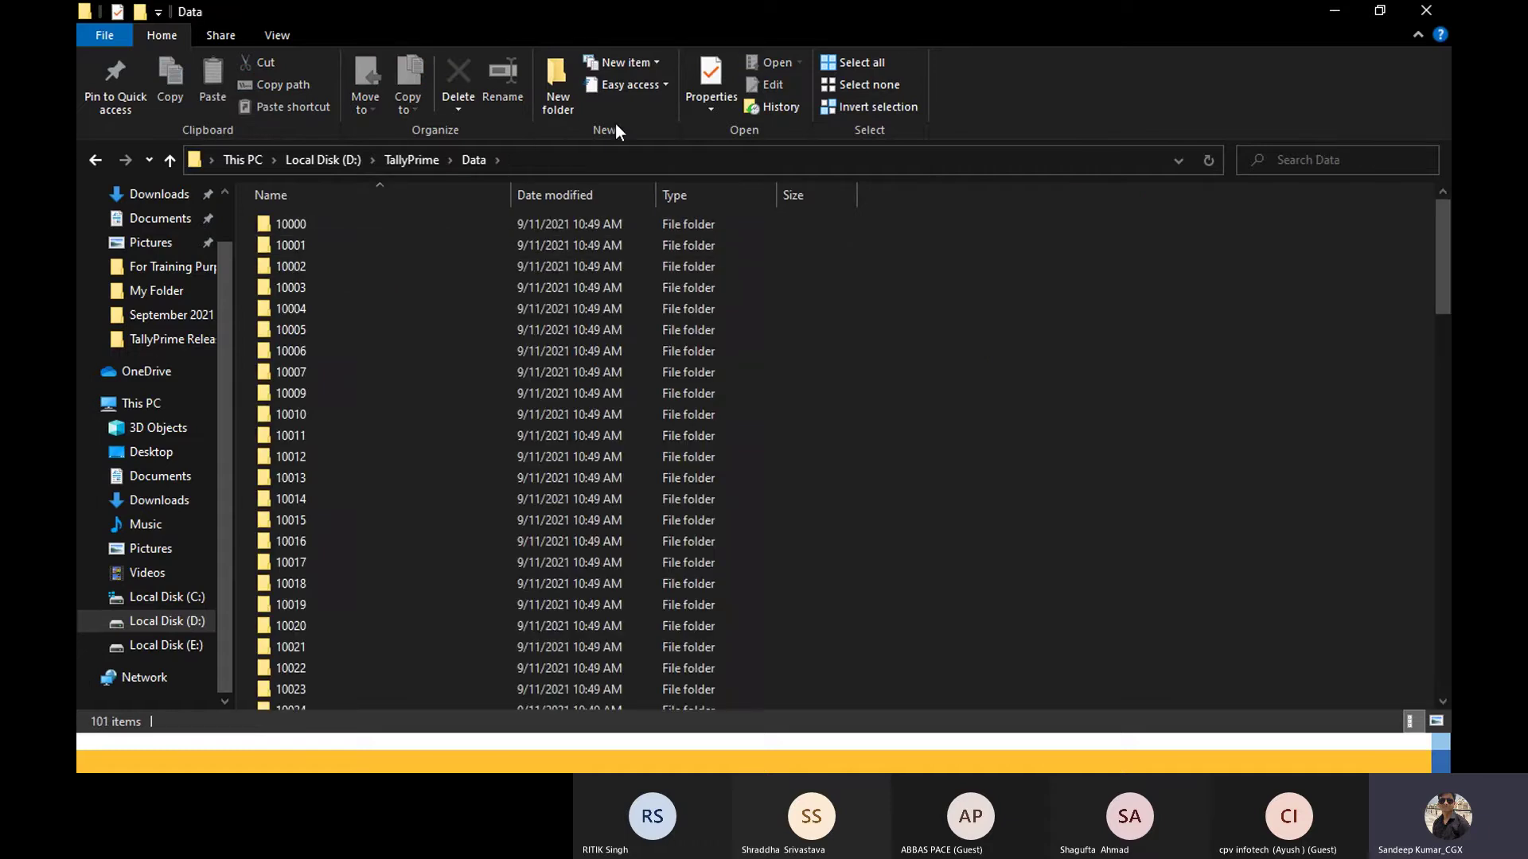
pyautogui.click(606, 160)
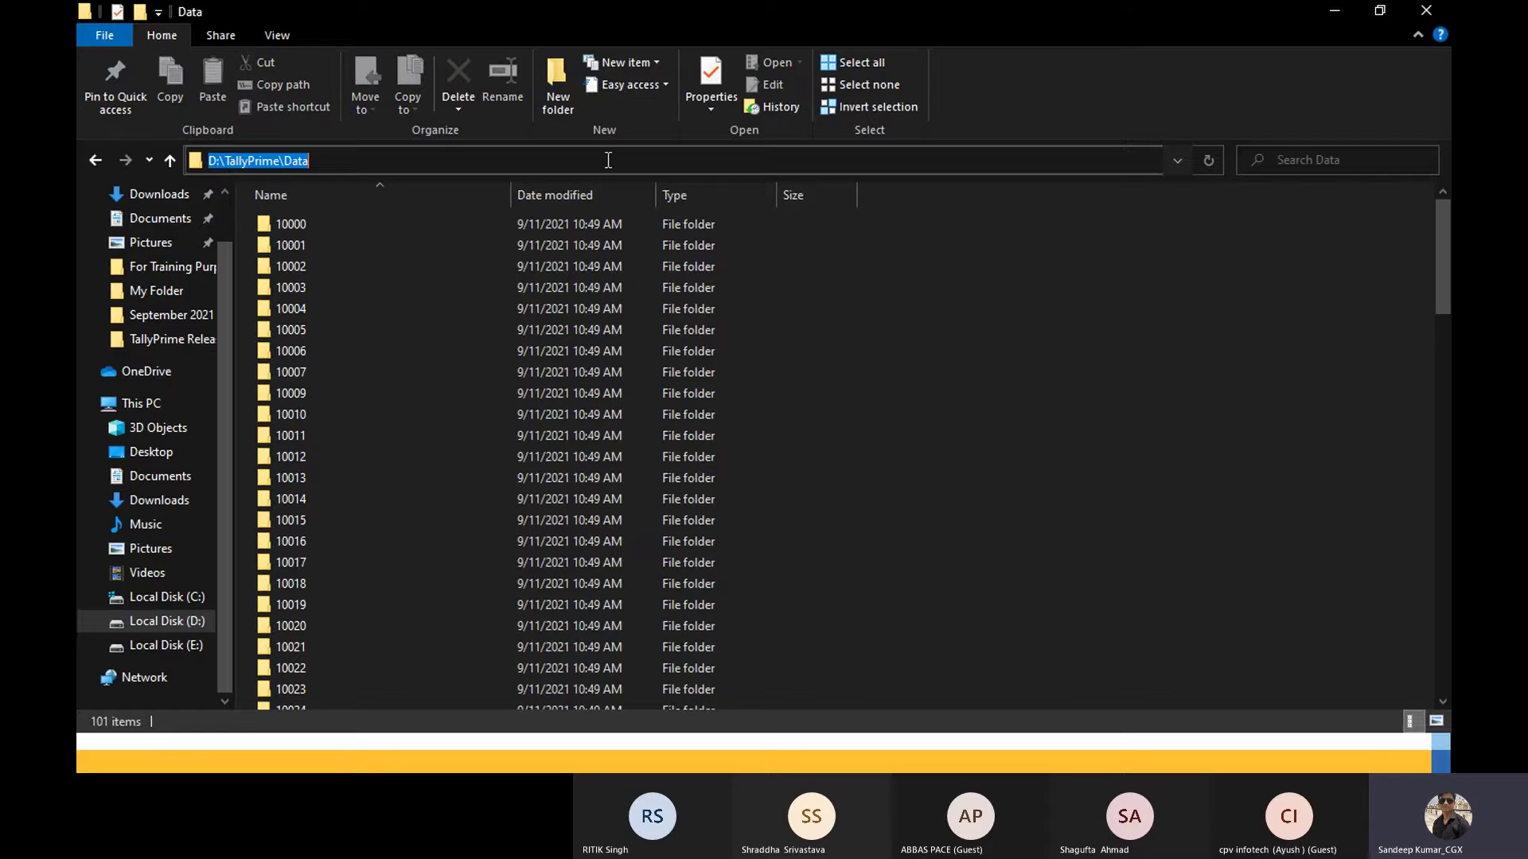
pyautogui.hotkey('alt', 'Tab')
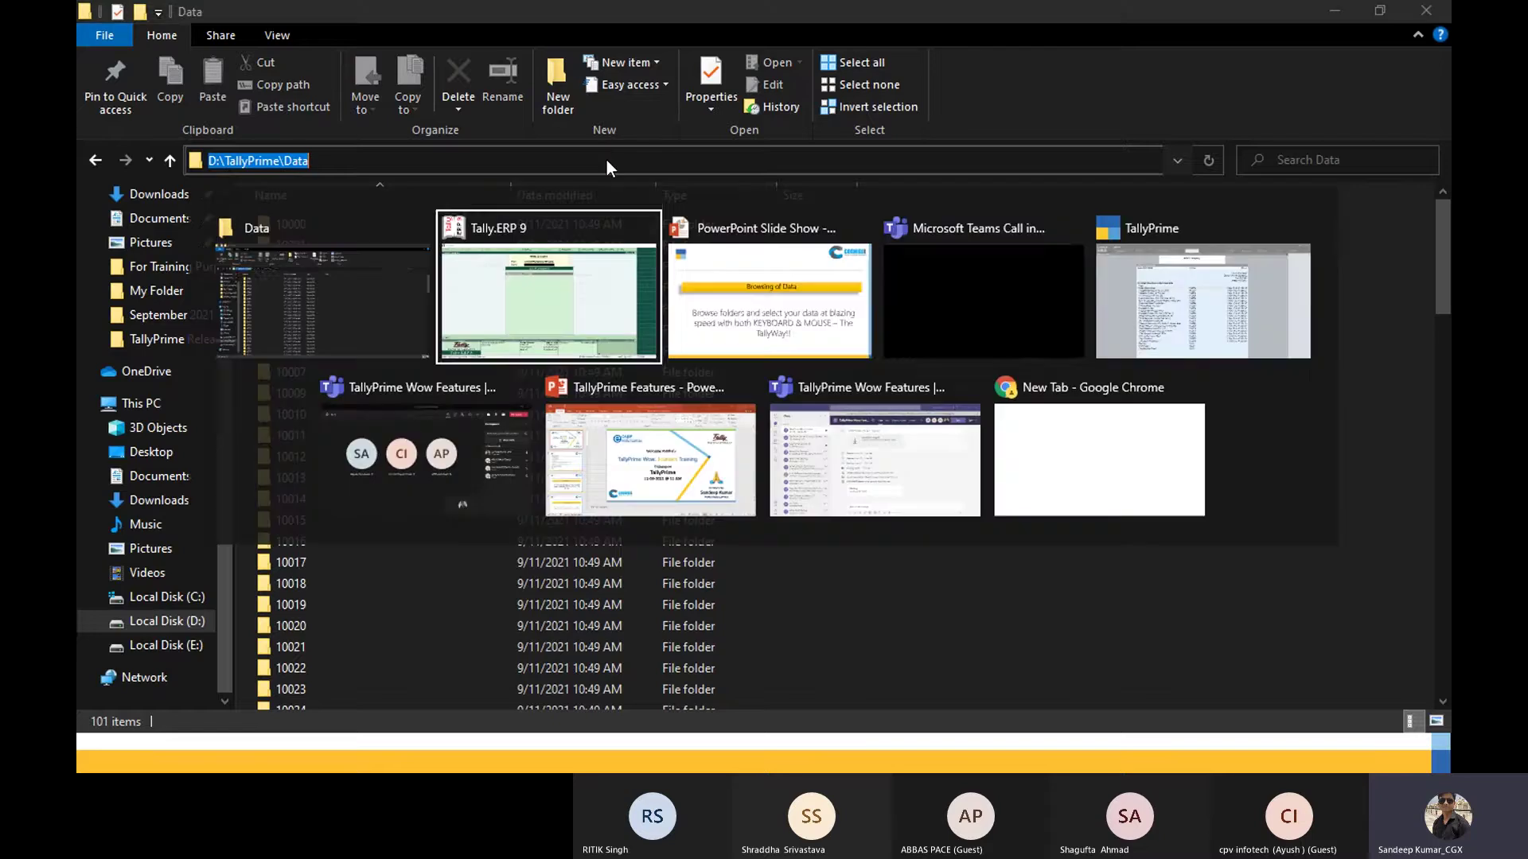
pyautogui.hotkey('alt', 'Tab')
pyautogui.hotkey('alt', 'Tab')
pyautogui.hotkey('alt', 'Tab')
pyautogui.hotkey('alt', 'Tab')
pyautogui.hotkey('alt', 'Tab')
pyautogui.hotkey('alt', 'Tab')
pyautogui.hotkey('alt', 'Tab')
pyautogui.hotkey('alt', 'Tab')
pyautogui.hotkey('alt', 'Tab')
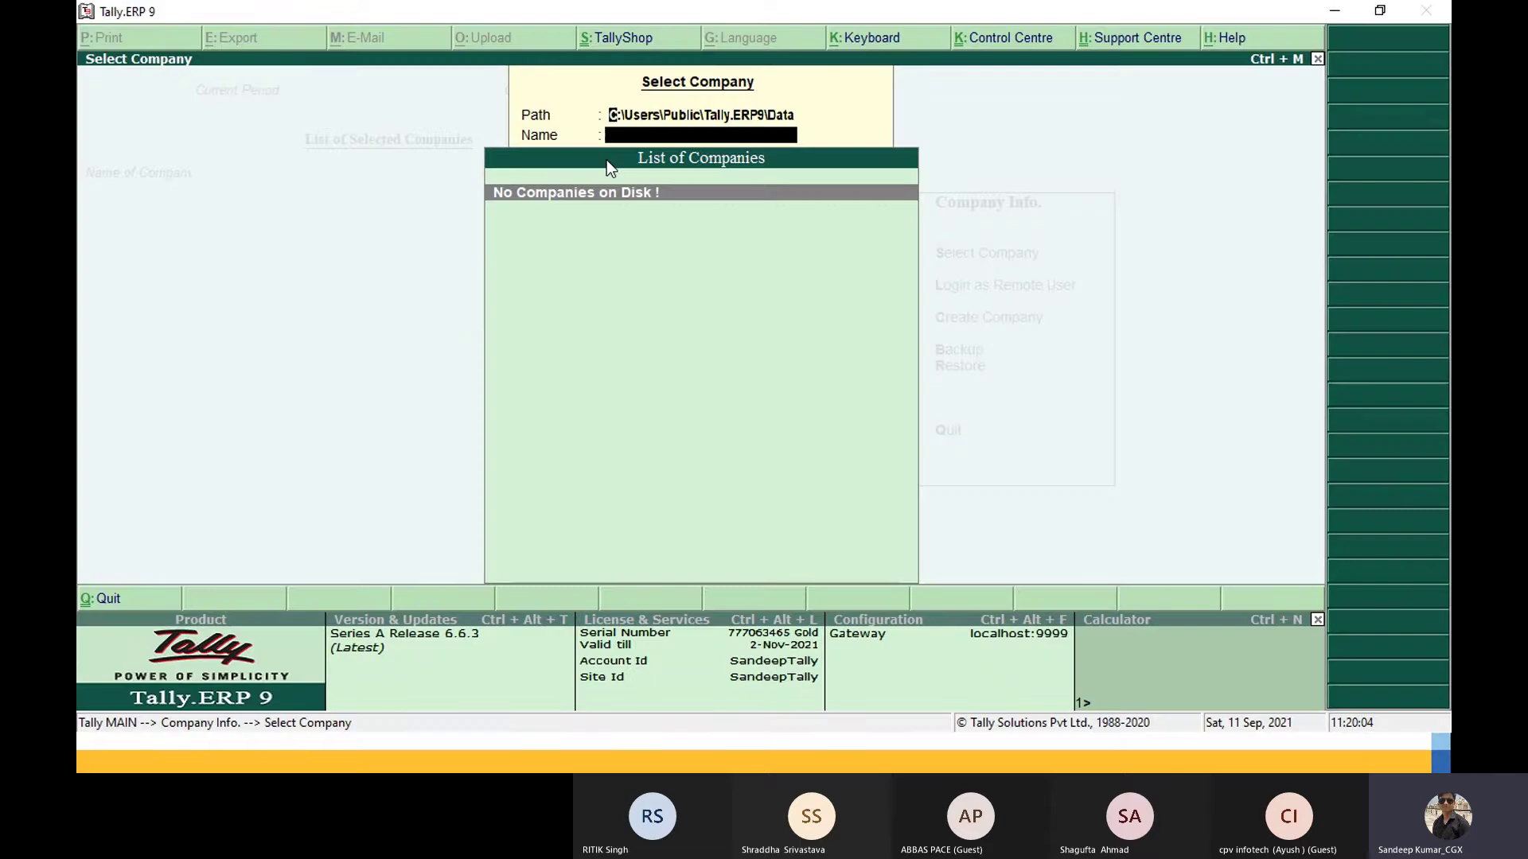
# Step: Replace the company data path with D:\TallyPrime\Data and browse the listed companies
pyautogui.press('BackSpace')
pyautogui.press('BackSpace')
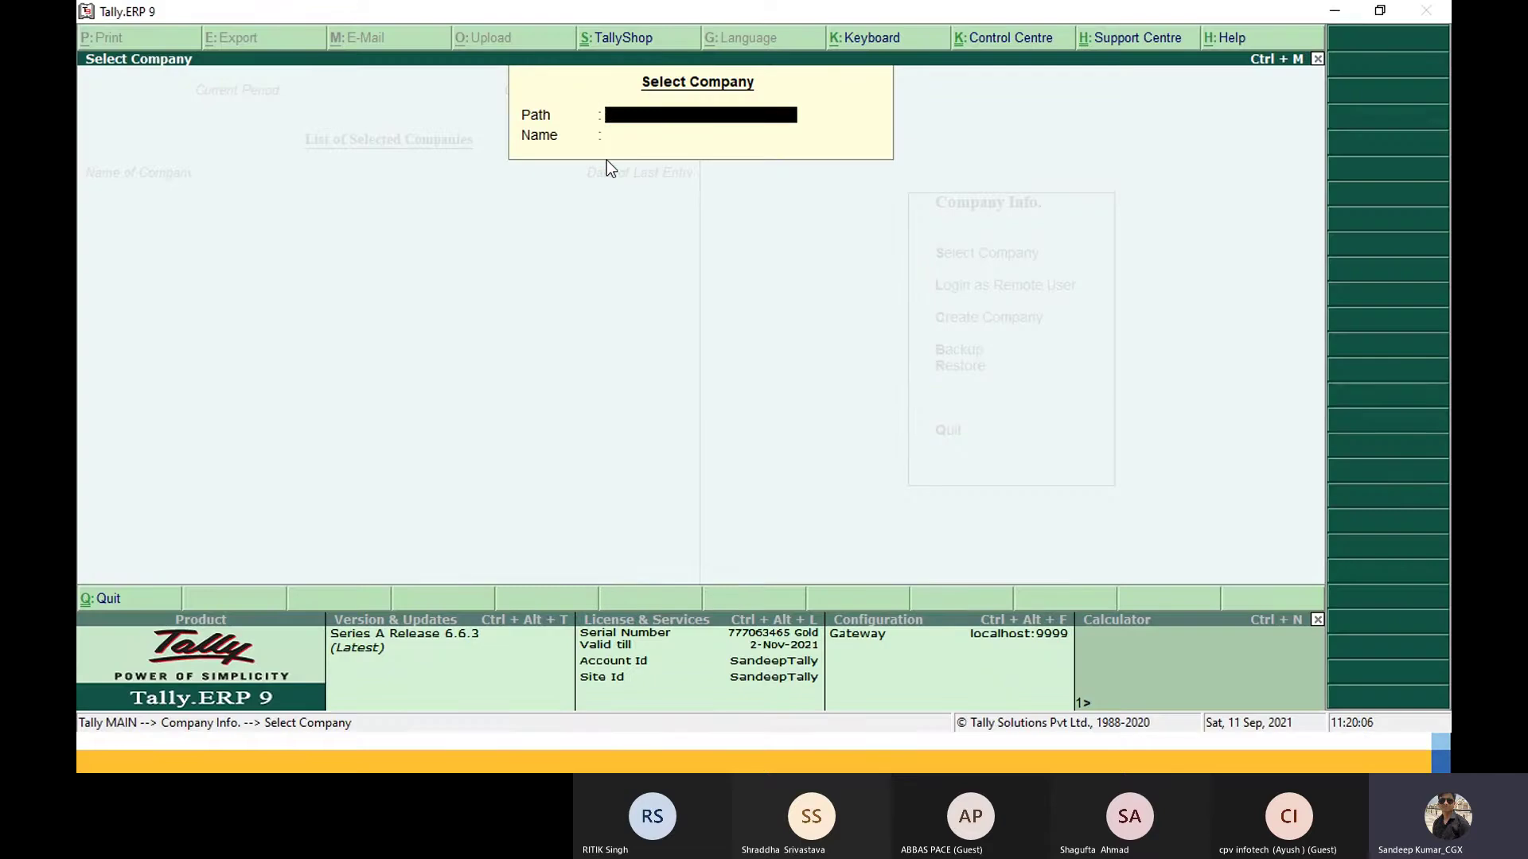
pyautogui.hotkey('ctrl', 'alt', 'v')
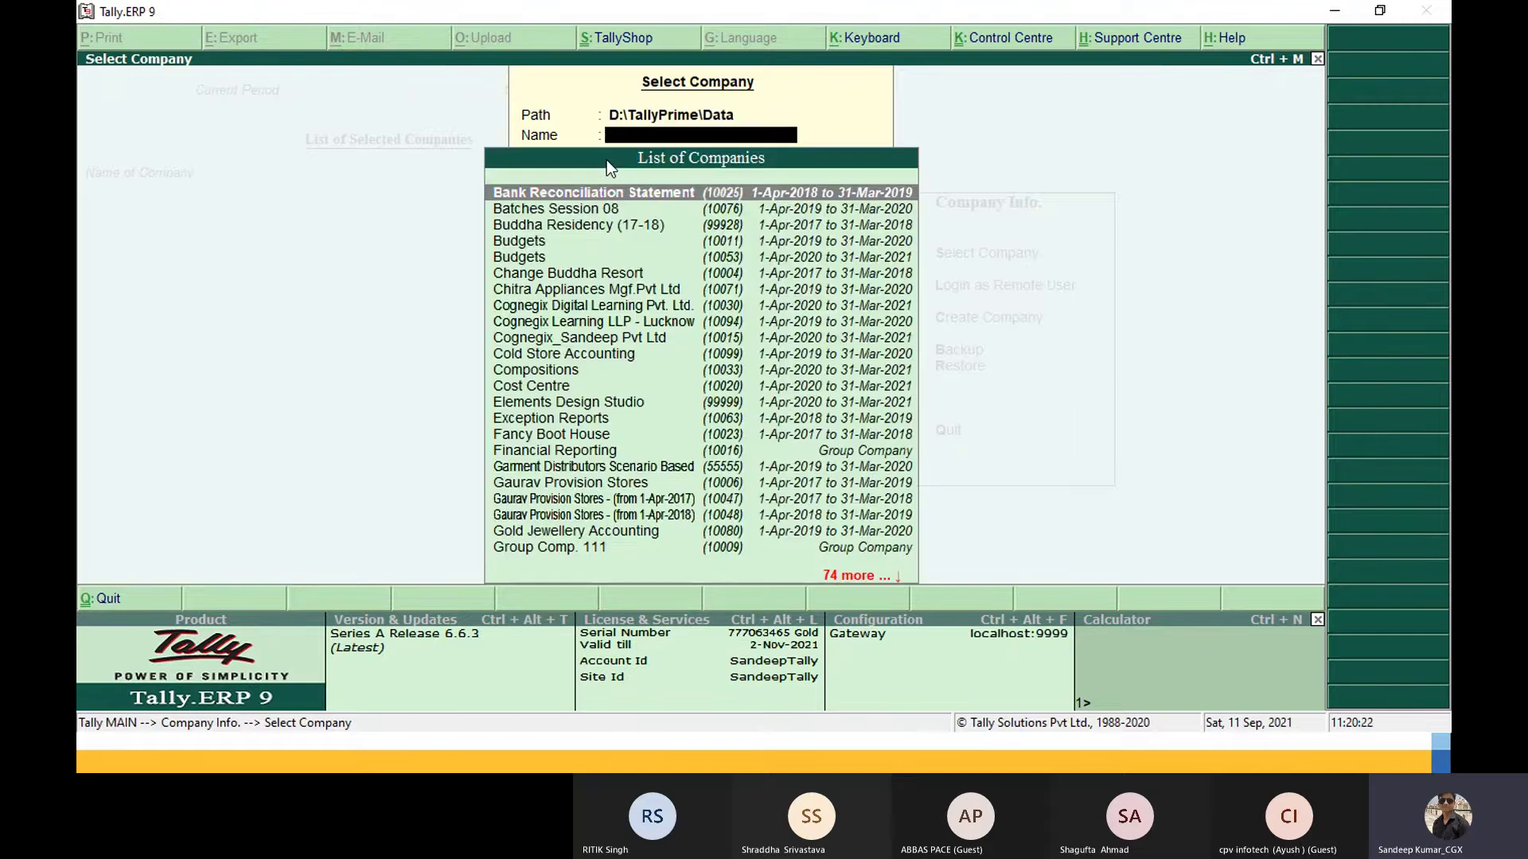
pyautogui.press('Down')
pyautogui.press('Down')
pyautogui.press('Down')
pyautogui.press('Down')
pyautogui.press('Down')
pyautogui.press('Down')
pyautogui.press('Down')
pyautogui.press('Down')
pyautogui.press('Down')
pyautogui.press('Down')
pyautogui.press('Down')
pyautogui.press('Down')
pyautogui.press('Down')
pyautogui.press('Down')
pyautogui.press('Down')
pyautogui.press('Down')
pyautogui.press('Down')
pyautogui.press('Down')
pyautogui.press('Down')
pyautogui.press('Down')
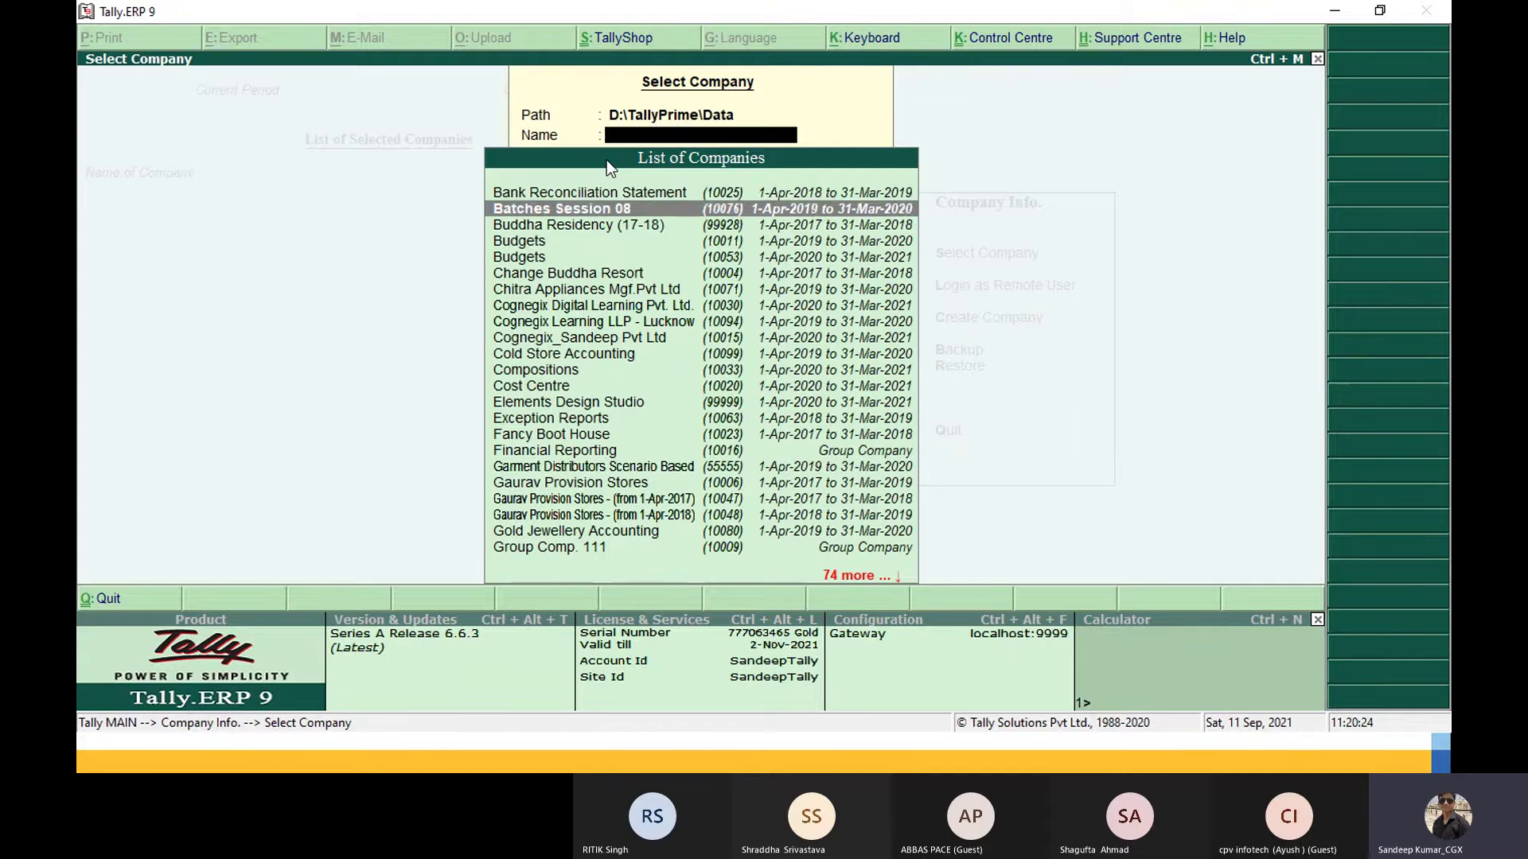
pyautogui.press('Down')
pyautogui.press('Down')
pyautogui.press('Down')
pyautogui.press('Down')
pyautogui.press('Down')
pyautogui.press('Down')
pyautogui.press('Down')
pyautogui.press('Down')
pyautogui.press('Down')
pyautogui.press('Down')
pyautogui.press('Down')
pyautogui.press('Down')
pyautogui.press('Down')
pyautogui.press('Down')
pyautogui.press('Down')
pyautogui.press('Down')
pyautogui.press('Down')
pyautogui.press('Down')
pyautogui.press('Down')
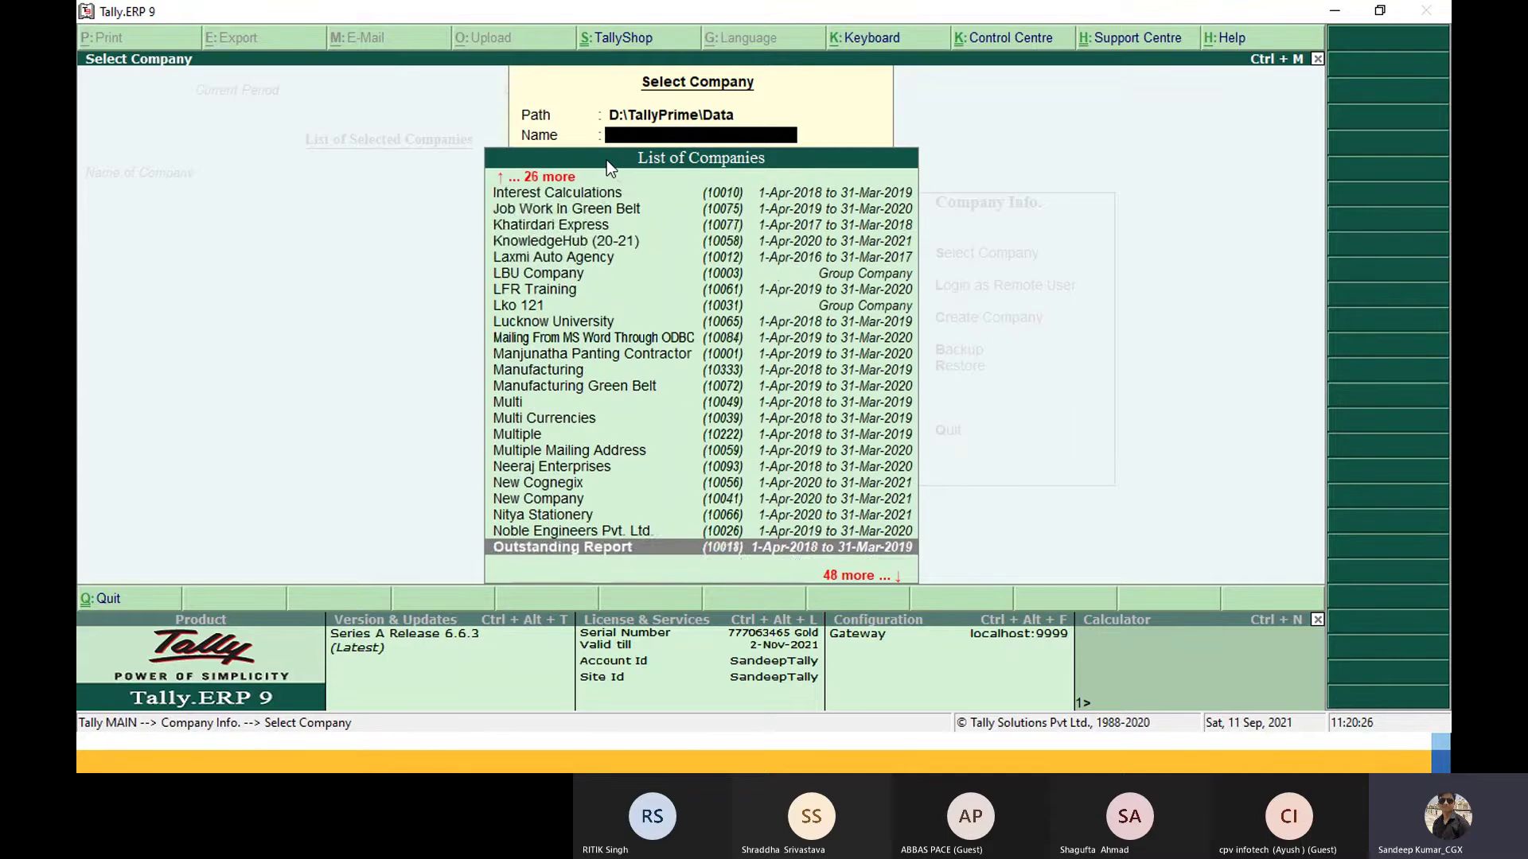
pyautogui.press('Up')
pyautogui.press('Up')
pyautogui.press('Up')
pyautogui.press('Up')
pyautogui.press('Up')
pyautogui.press('Up')
pyautogui.press('Up')
pyautogui.press('Up')
pyautogui.press('Up')
pyautogui.press('Up')
pyautogui.press('Up')
pyautogui.press('Up')
pyautogui.press('Up')
pyautogui.press('Up')
pyautogui.press('Up')
pyautogui.press('Up')
pyautogui.press('Up')
pyautogui.press('Up')
pyautogui.press('Up')
pyautogui.press('Up')
pyautogui.press('Up')
pyautogui.press('Up')
pyautogui.press('Up')
pyautogui.press('Up')
pyautogui.press('Up')
pyautogui.press('Up')
pyautogui.press('Up')
pyautogui.press('Up')
pyautogui.press('Up')
pyautogui.press('Up')
pyautogui.press('Up')
pyautogui.press('Up')
pyautogui.press('Up')
pyautogui.press('Up')
pyautogui.press('Up')
pyautogui.press('Up')
pyautogui.press('Up')
pyautogui.press('Up')
pyautogui.press('Up')
pyautogui.press('Up')
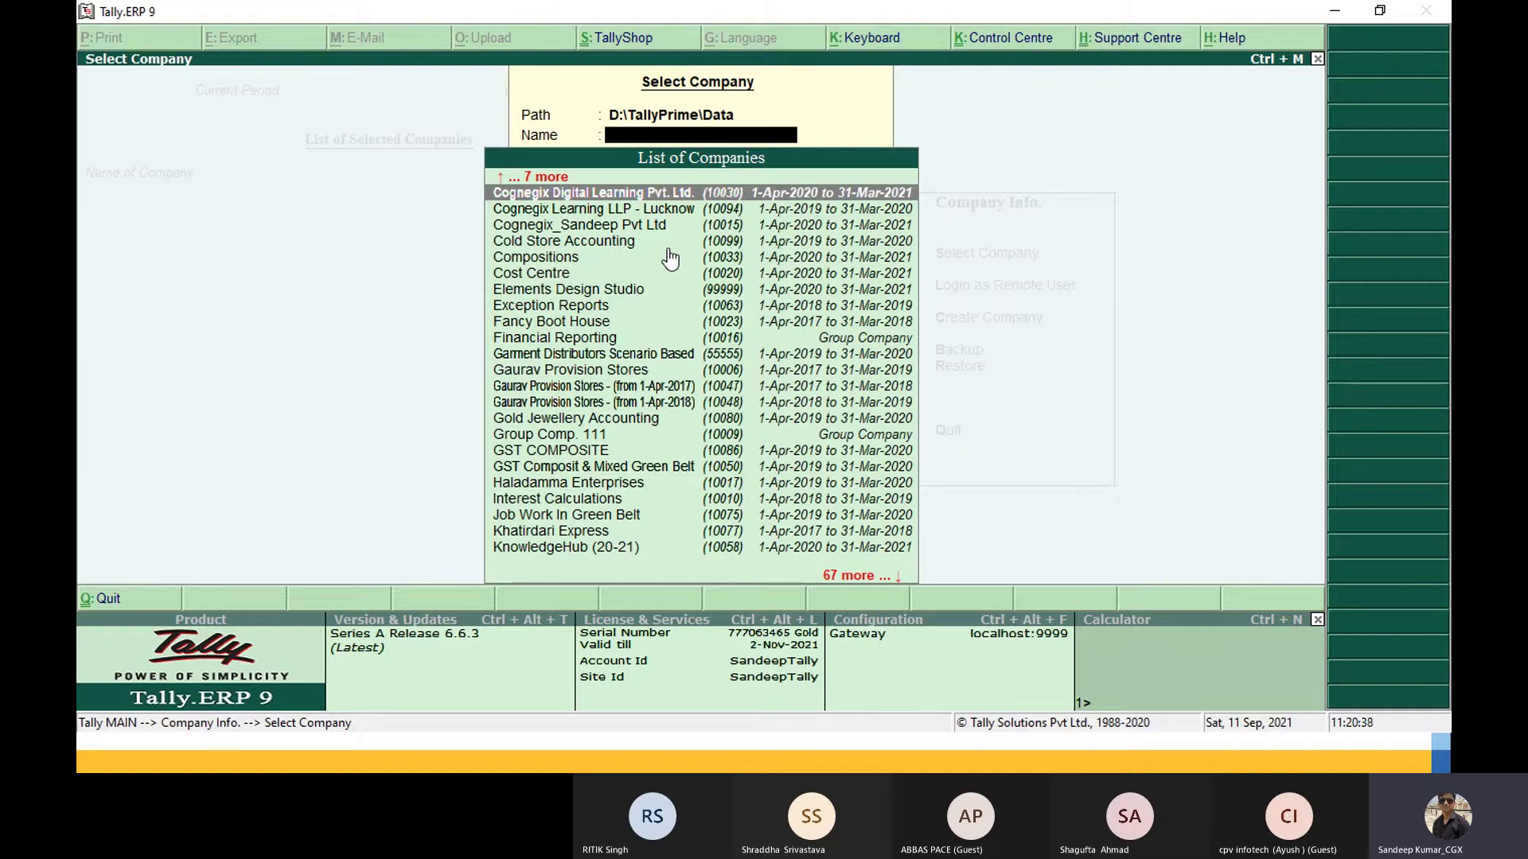
pyautogui.hotkey('alt', 'Tab')
pyautogui.hotkey('alt', 'Tab')
pyautogui.hotkey('alt', 'Tab')
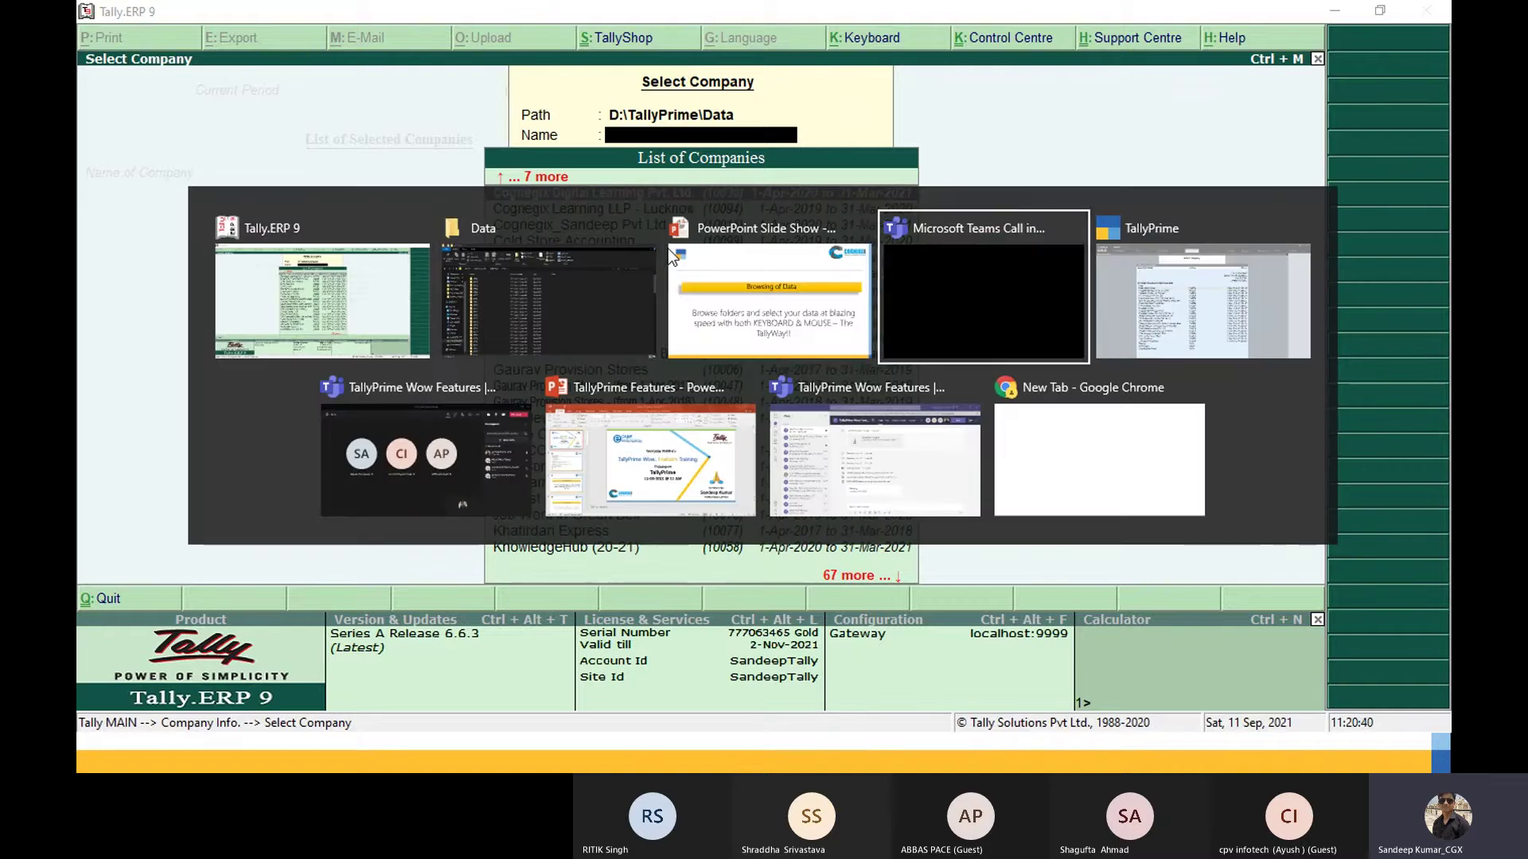
# Step: In TallyPrime, specify the path D:\TallyPrime\Data to list its companies needing migration
pyautogui.hotkey('alt', 'Tab')
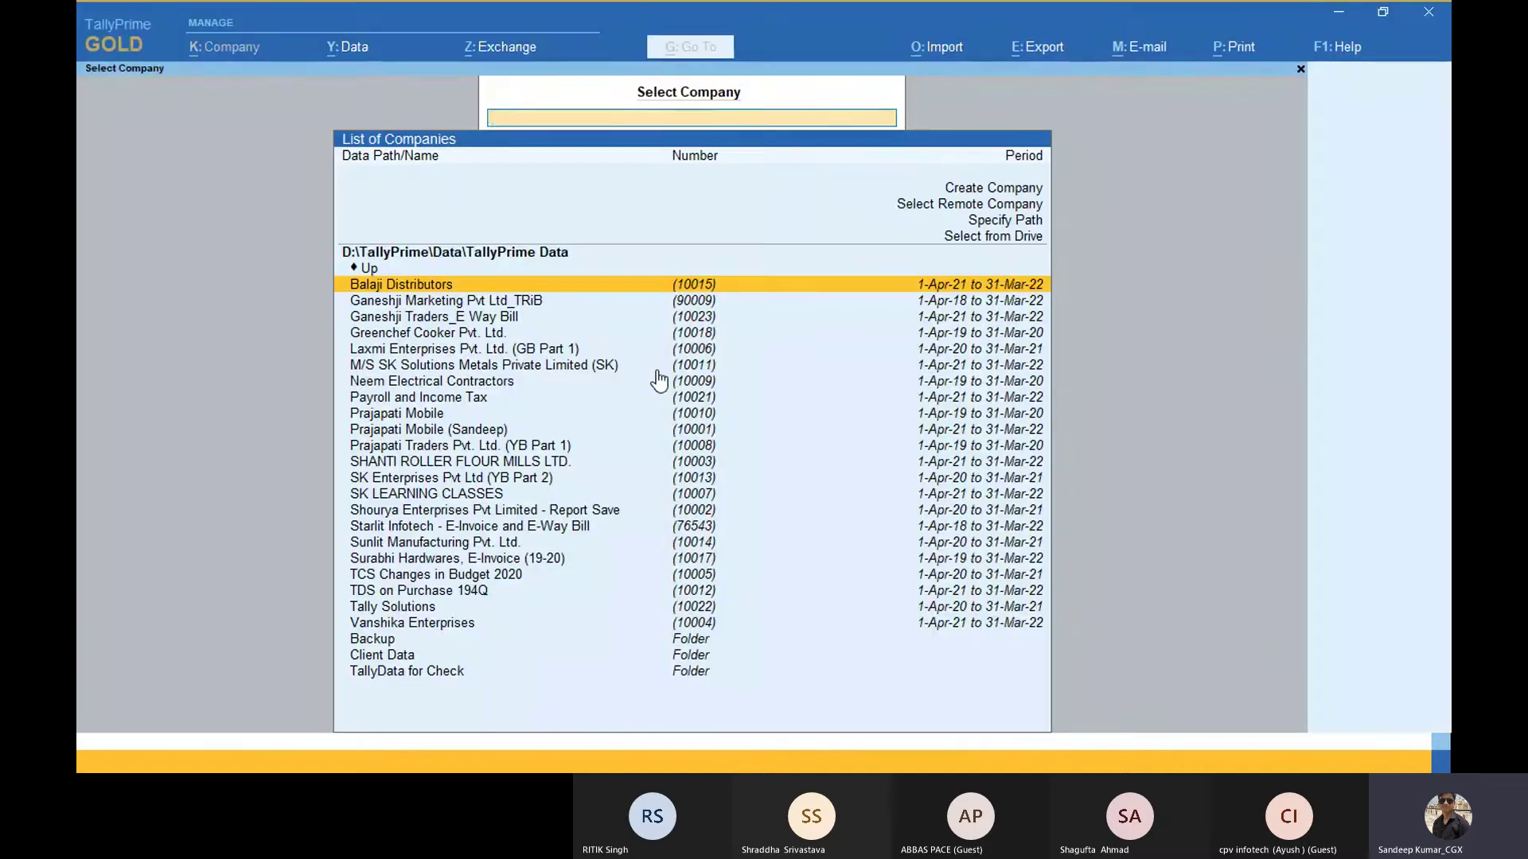
pyautogui.press('Up')
pyautogui.press('Up')
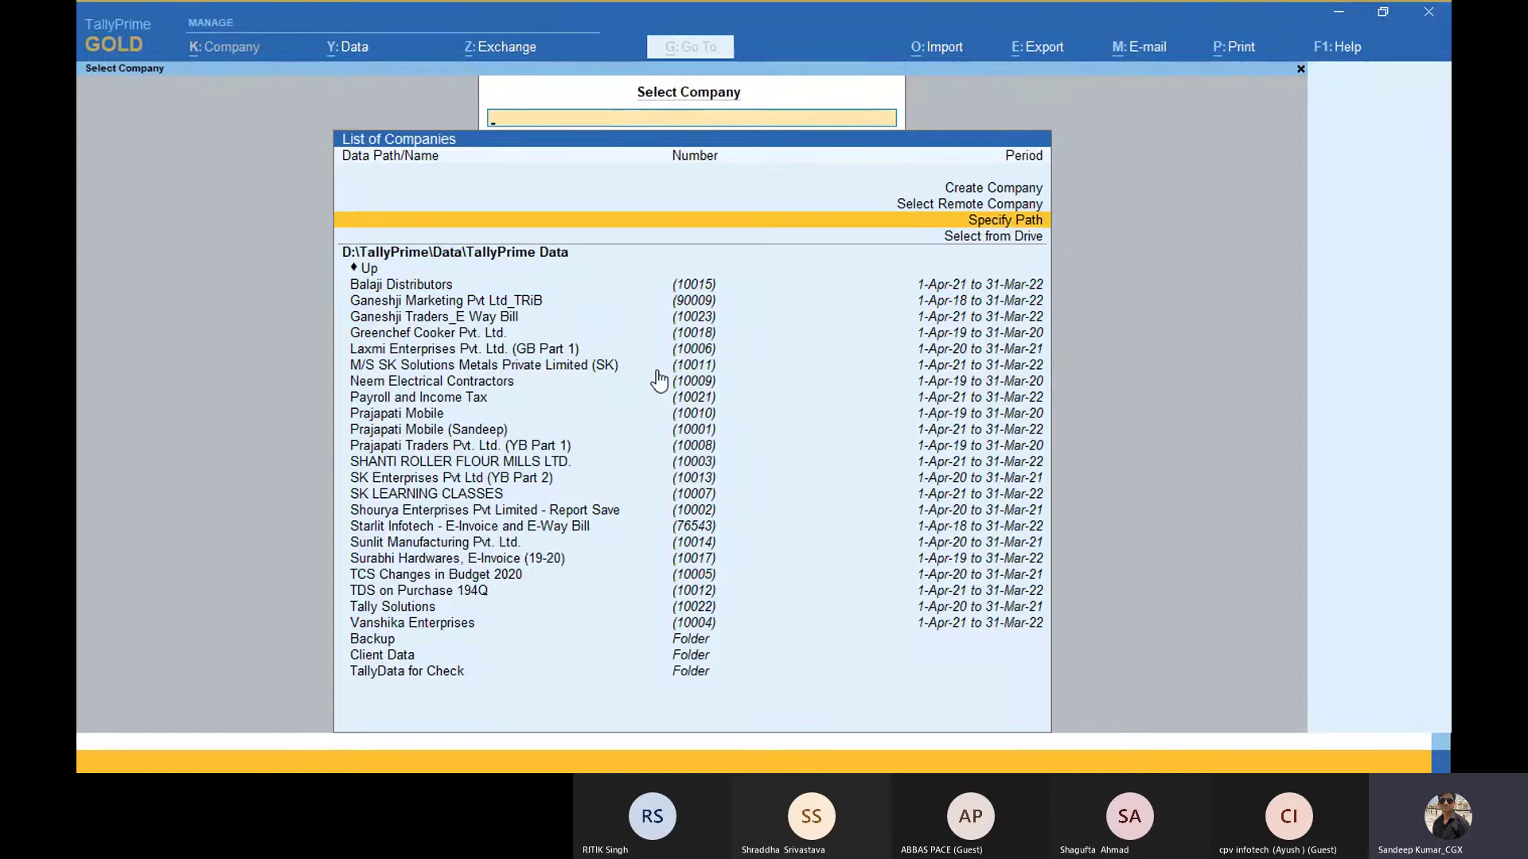
pyautogui.press('Down')
pyautogui.press('Up')
pyautogui.click(955, 223)
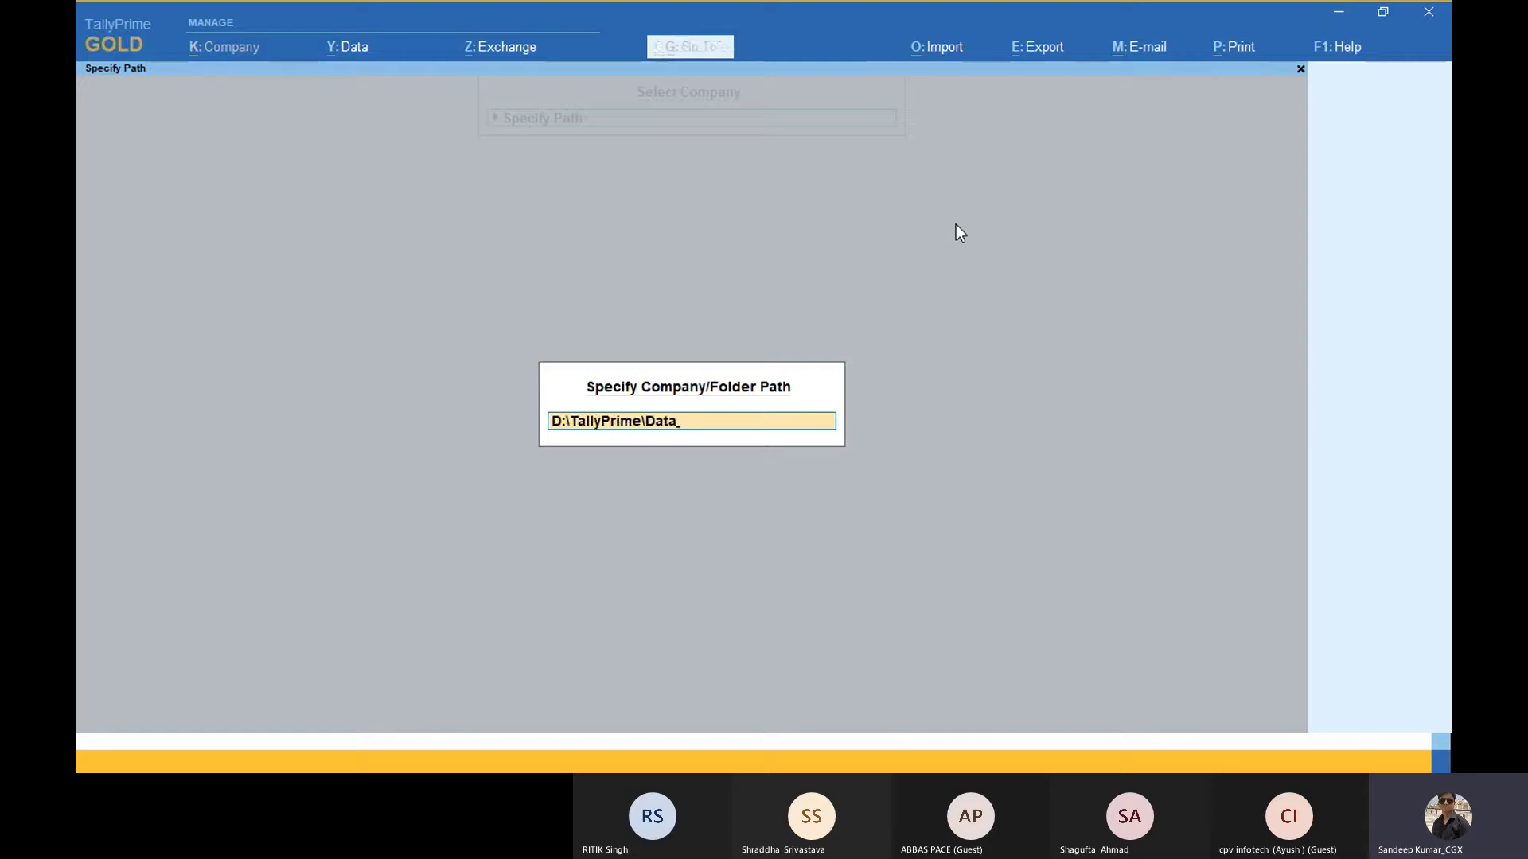
pyautogui.press('BackSpace')
pyautogui.press('Return')
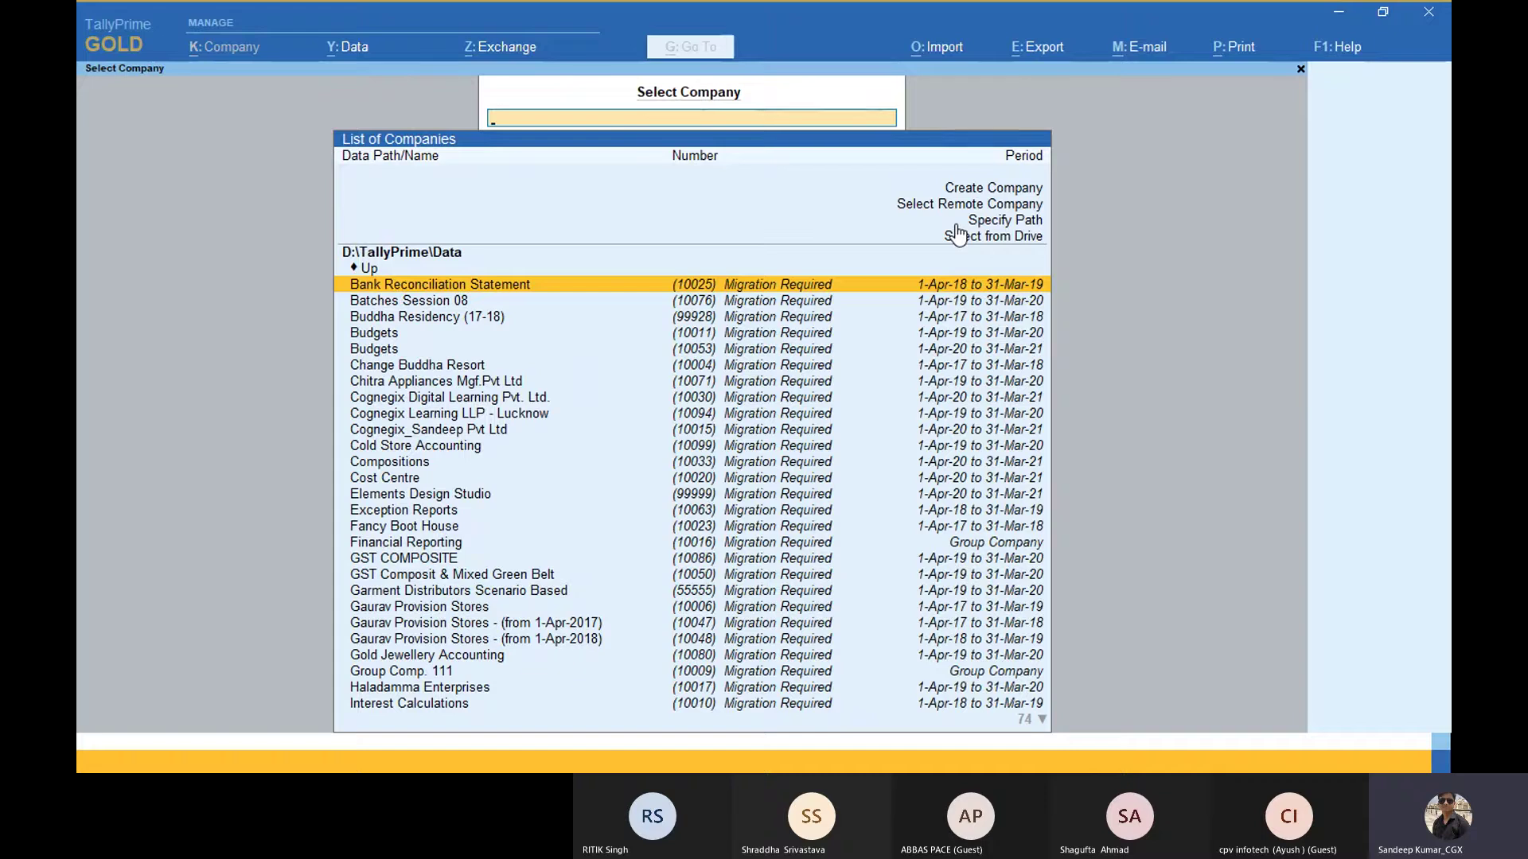
pyautogui.press('Down')
pyautogui.press('Down')
pyautogui.press('Down')
pyautogui.press('Up')
pyautogui.press('Up')
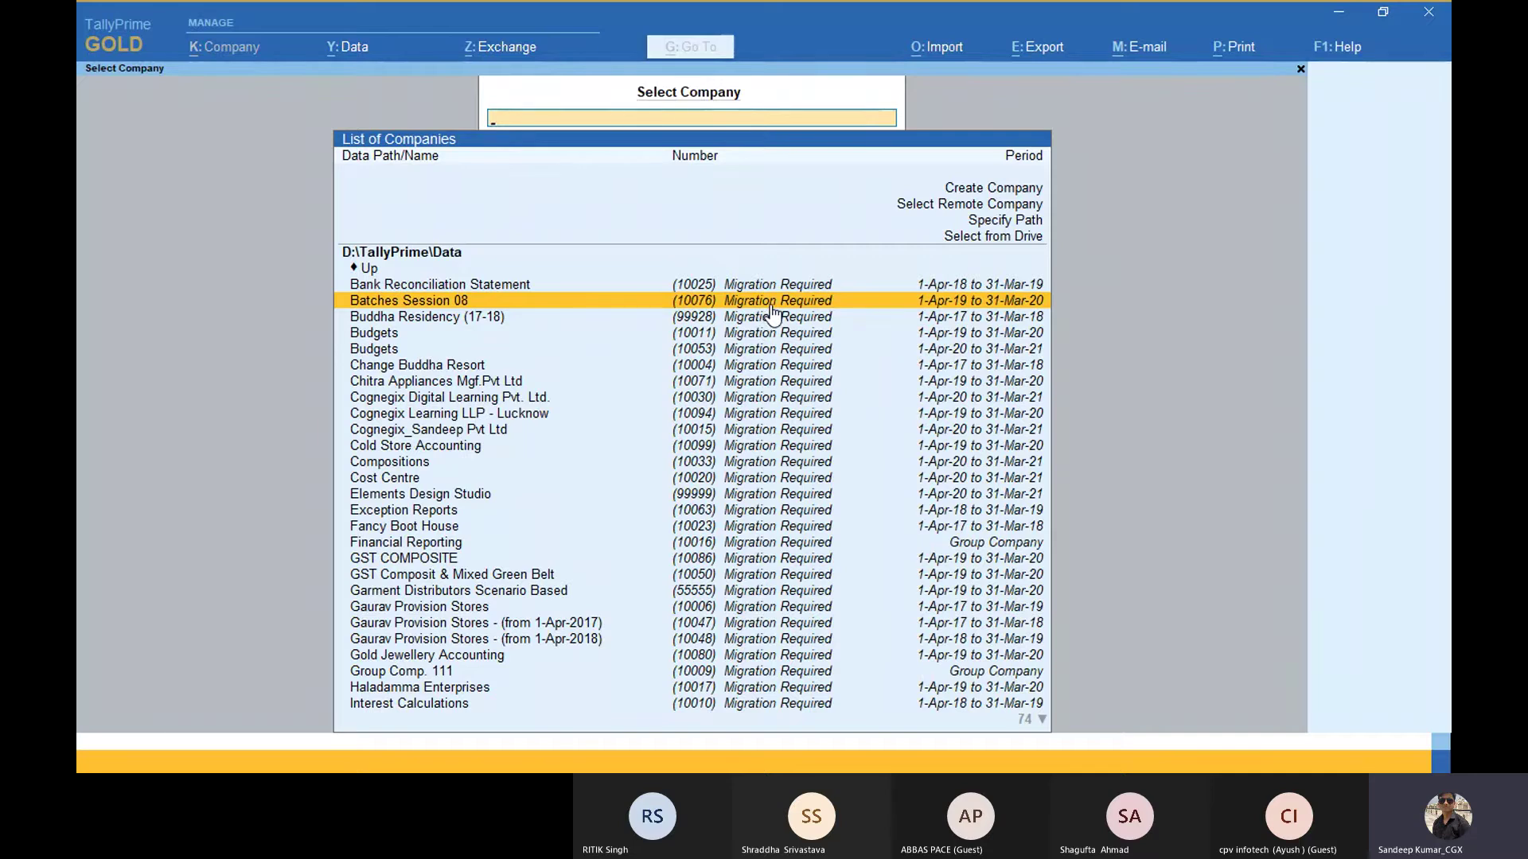
pyautogui.press('Down')
pyautogui.press('Down')
pyautogui.press('Down')
pyautogui.press('Down')
pyautogui.press('Down')
pyautogui.press('Down')
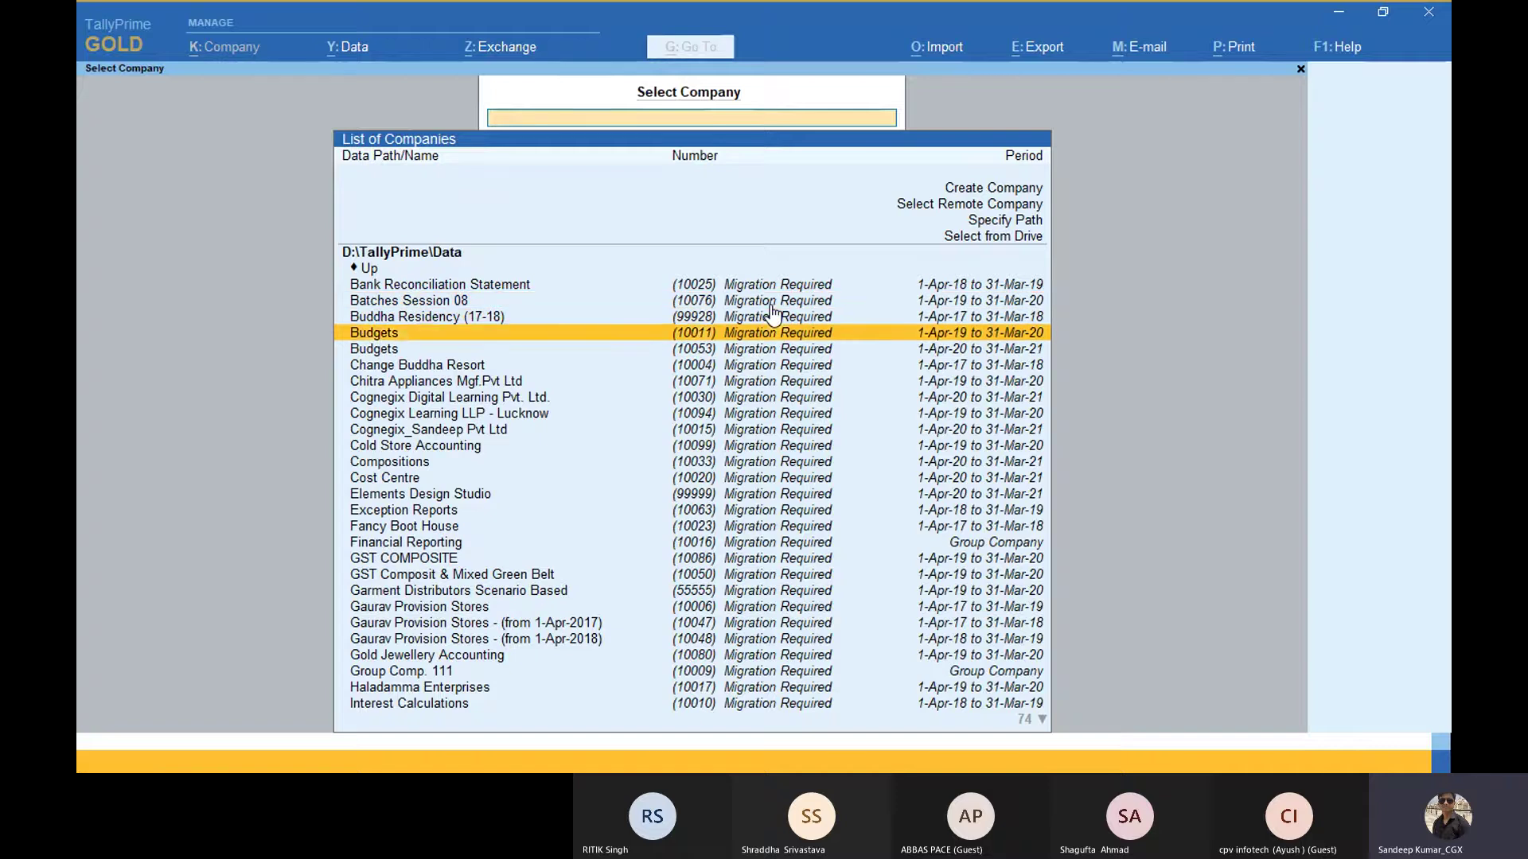
pyautogui.press('Up')
pyautogui.press('Up')
pyautogui.press('Up')
pyautogui.press('Up')
pyautogui.press('Up')
pyautogui.press('Up')
pyautogui.press('Up')
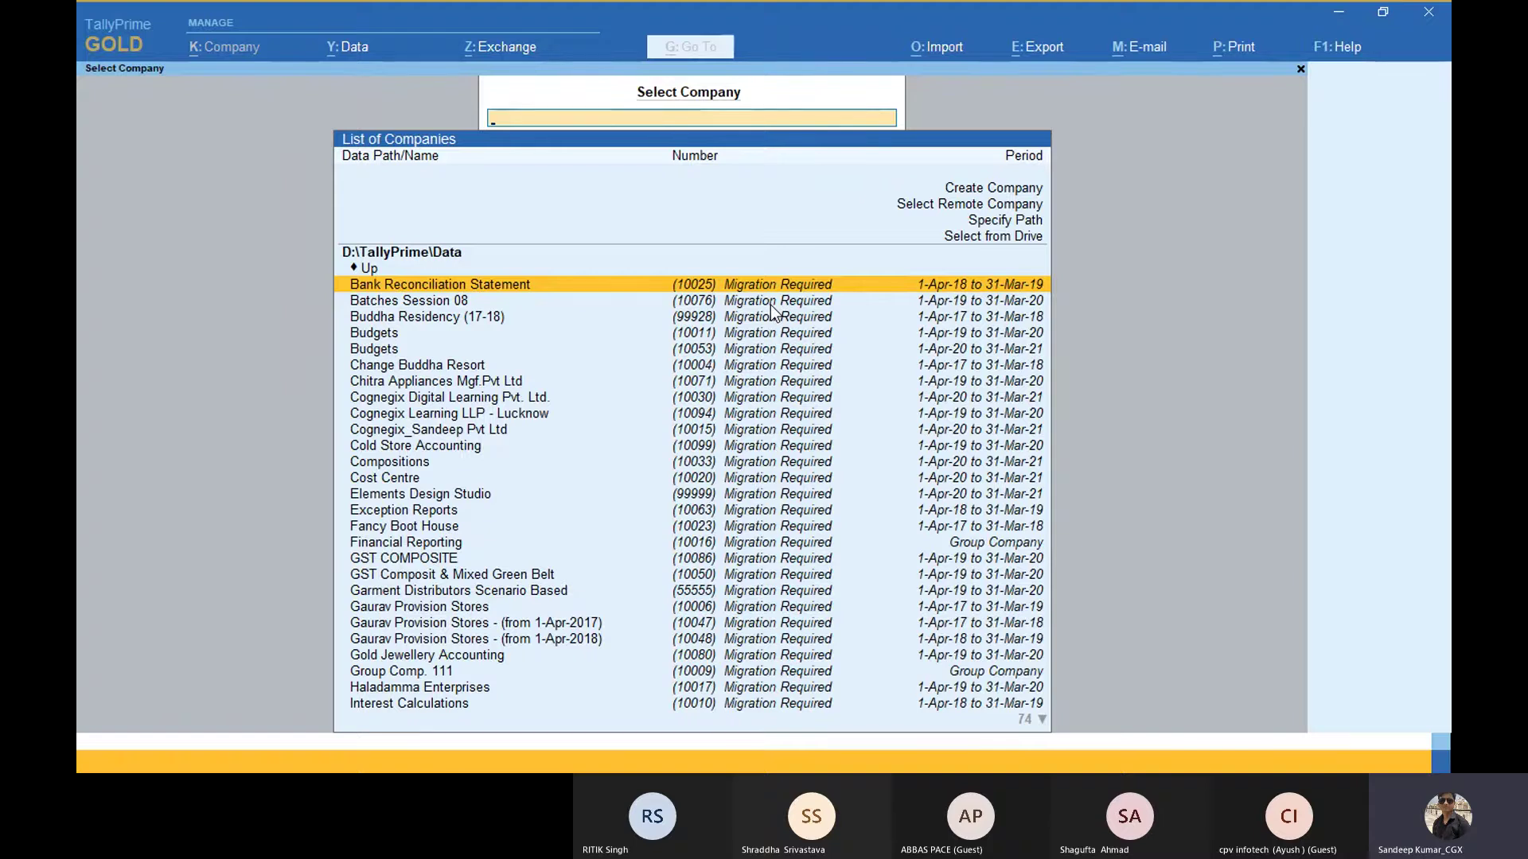
# Step: Open Bank Reconciliation Statement, log in, and back up and migrate it
pyautogui.press('Return')
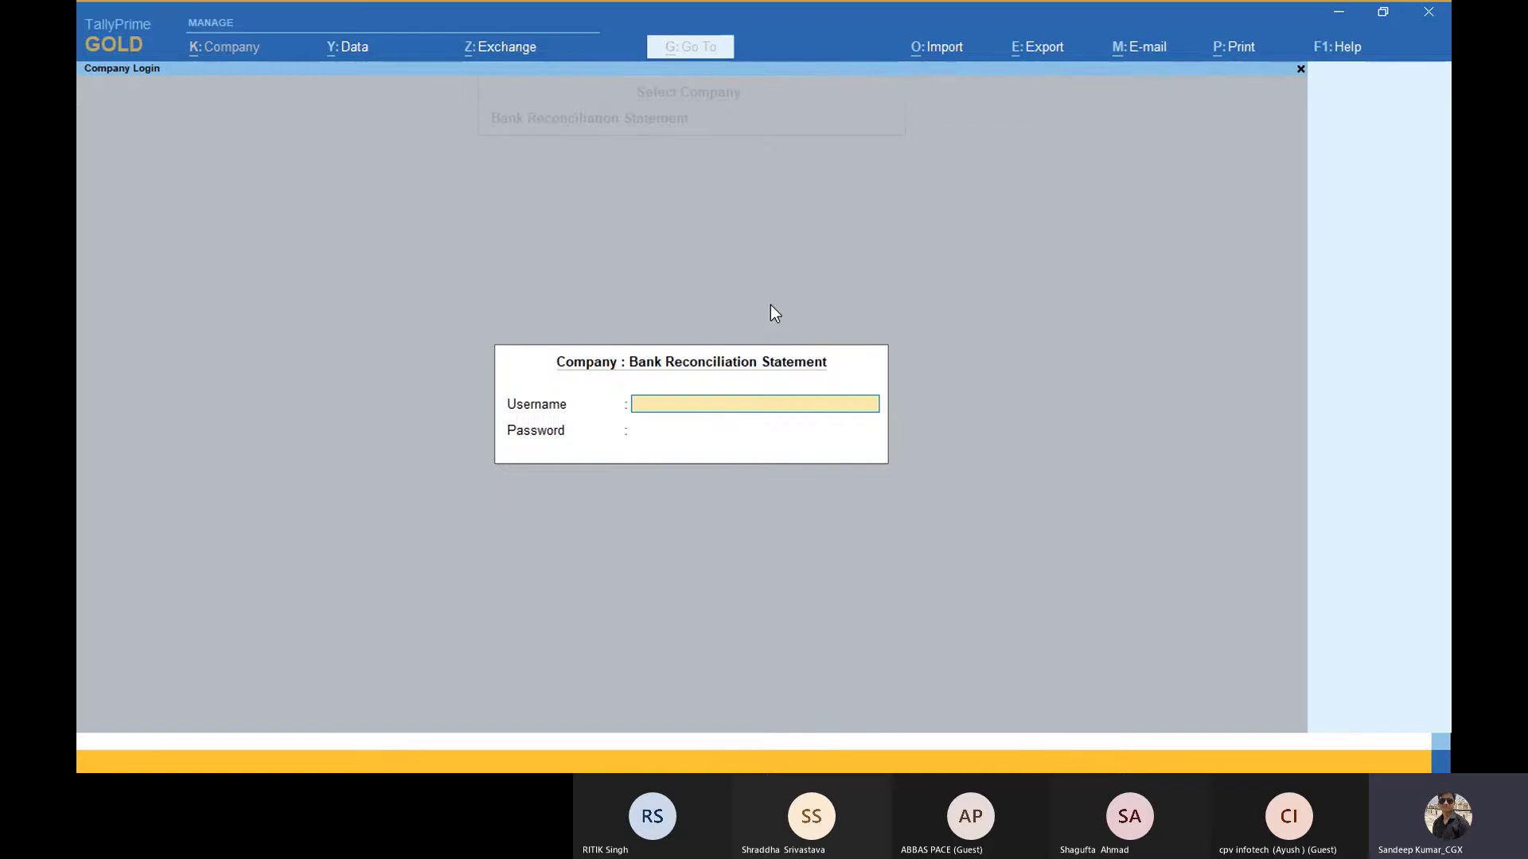
pyautogui.write('s')
pyautogui.press('Return')
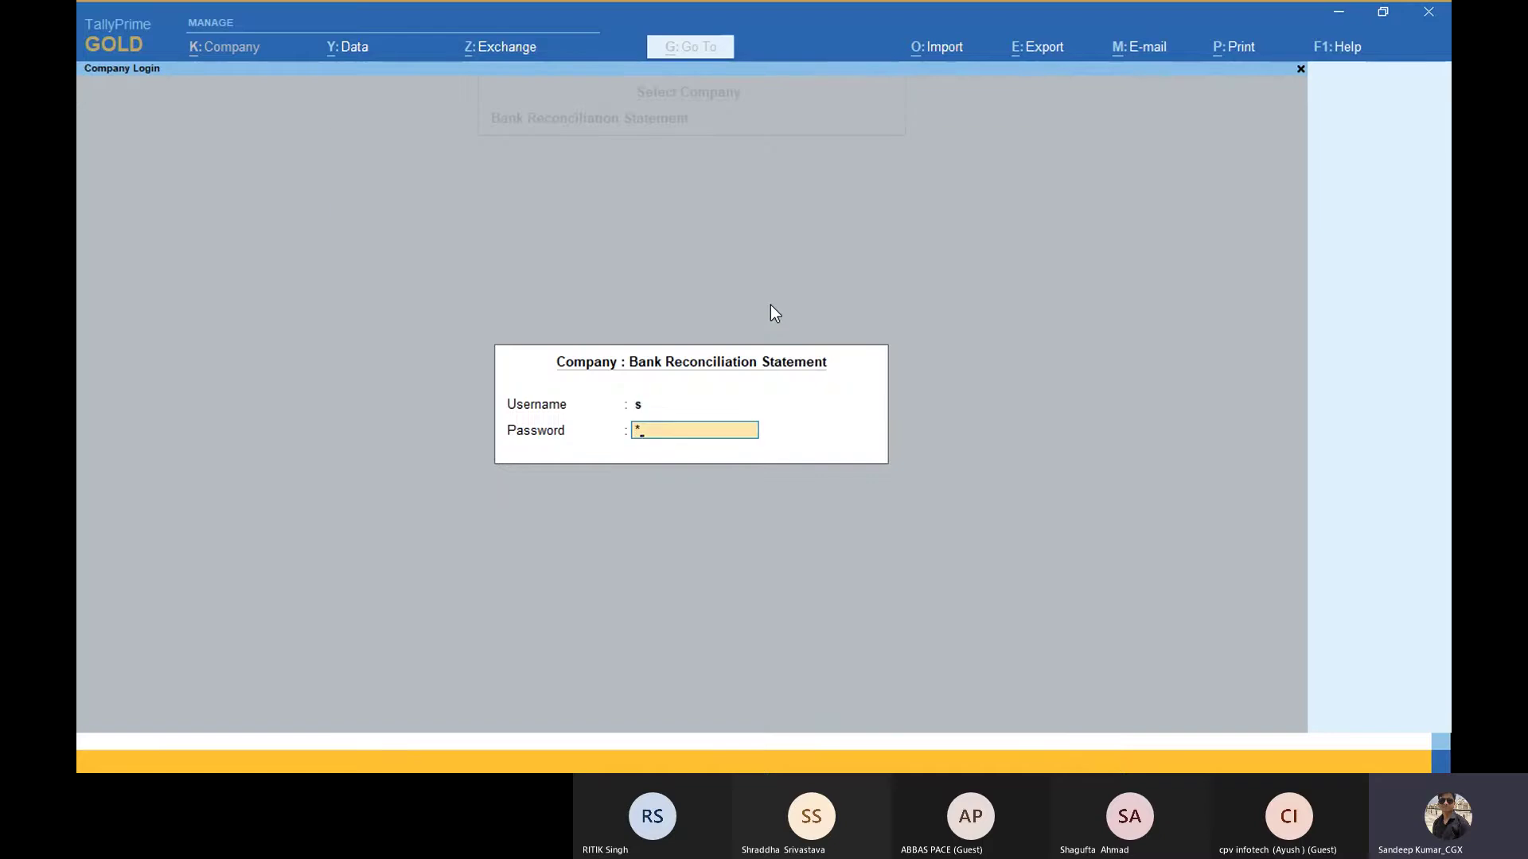
pyautogui.press('Return')
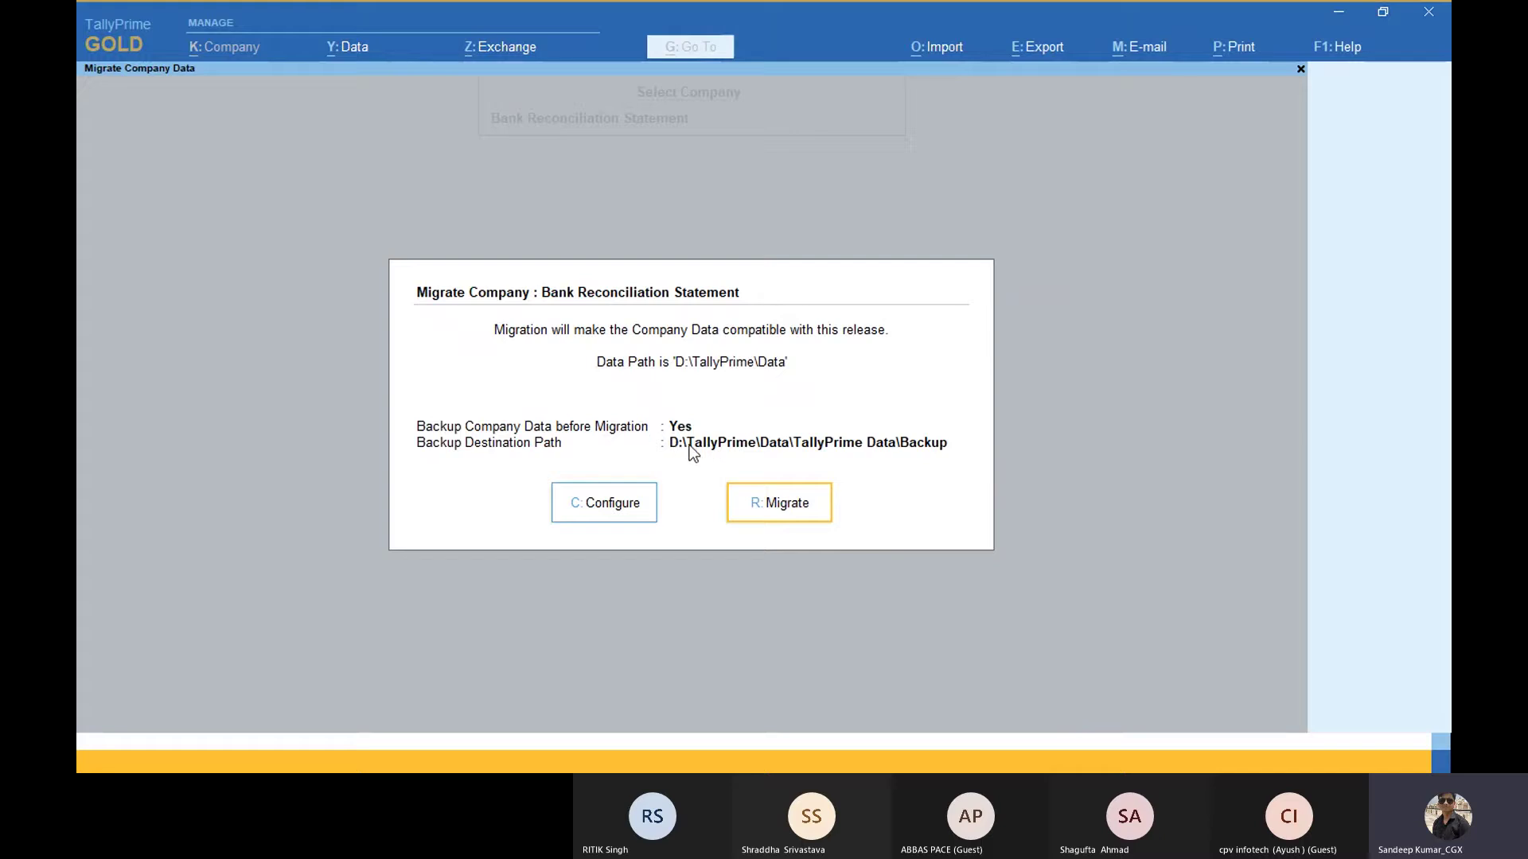
pyautogui.click(782, 499)
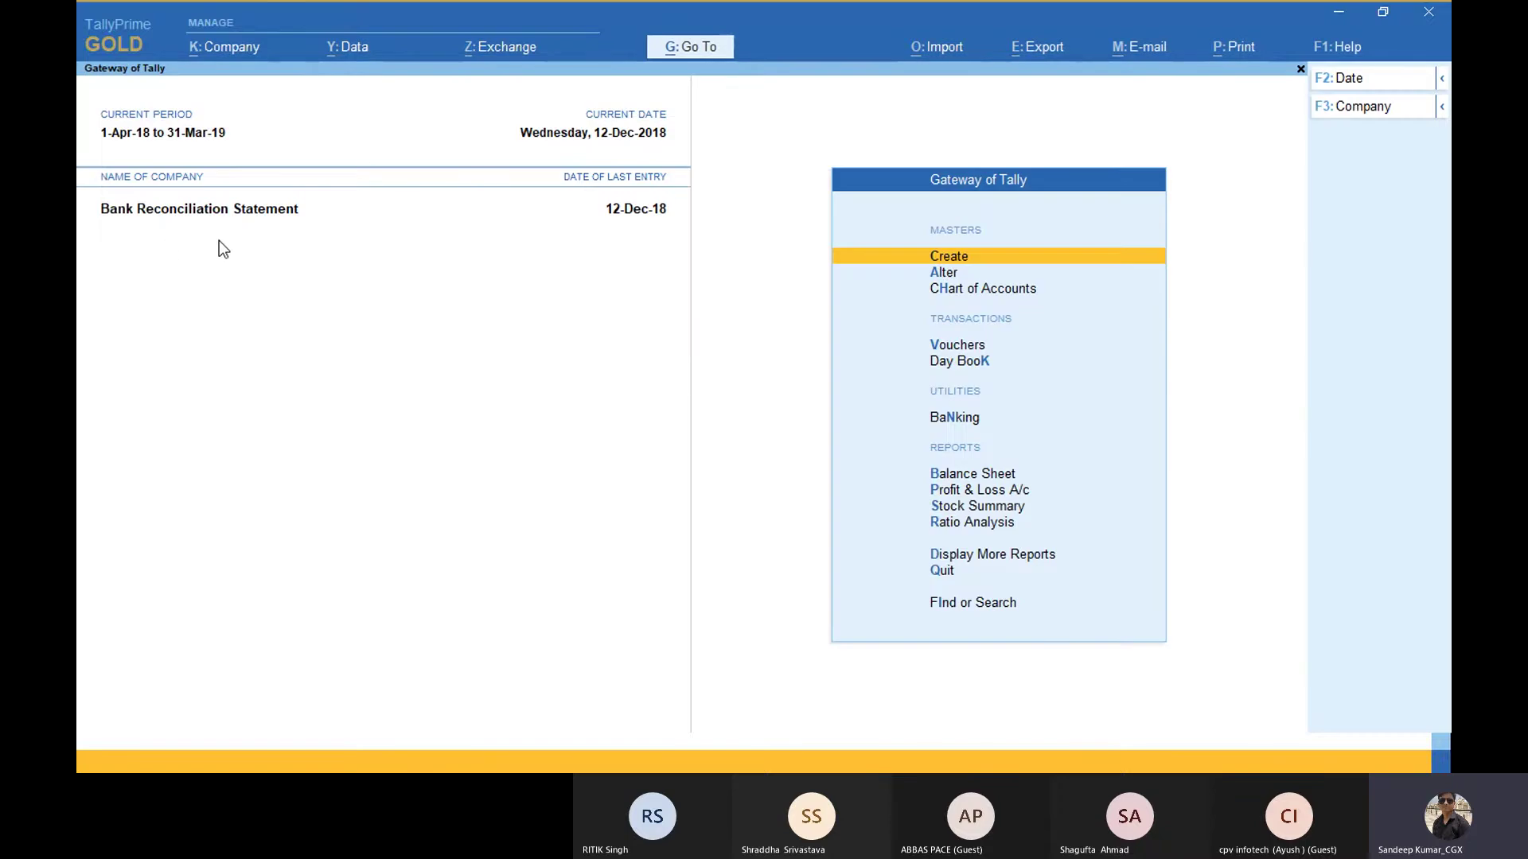
# Step: Open Company > Select and bring up the drive list showing C:\, D:\, E:\ and user folders
pyautogui.click(229, 48)
pyautogui.press('Down')
pyautogui.press('Down')
pyautogui.press('Down')
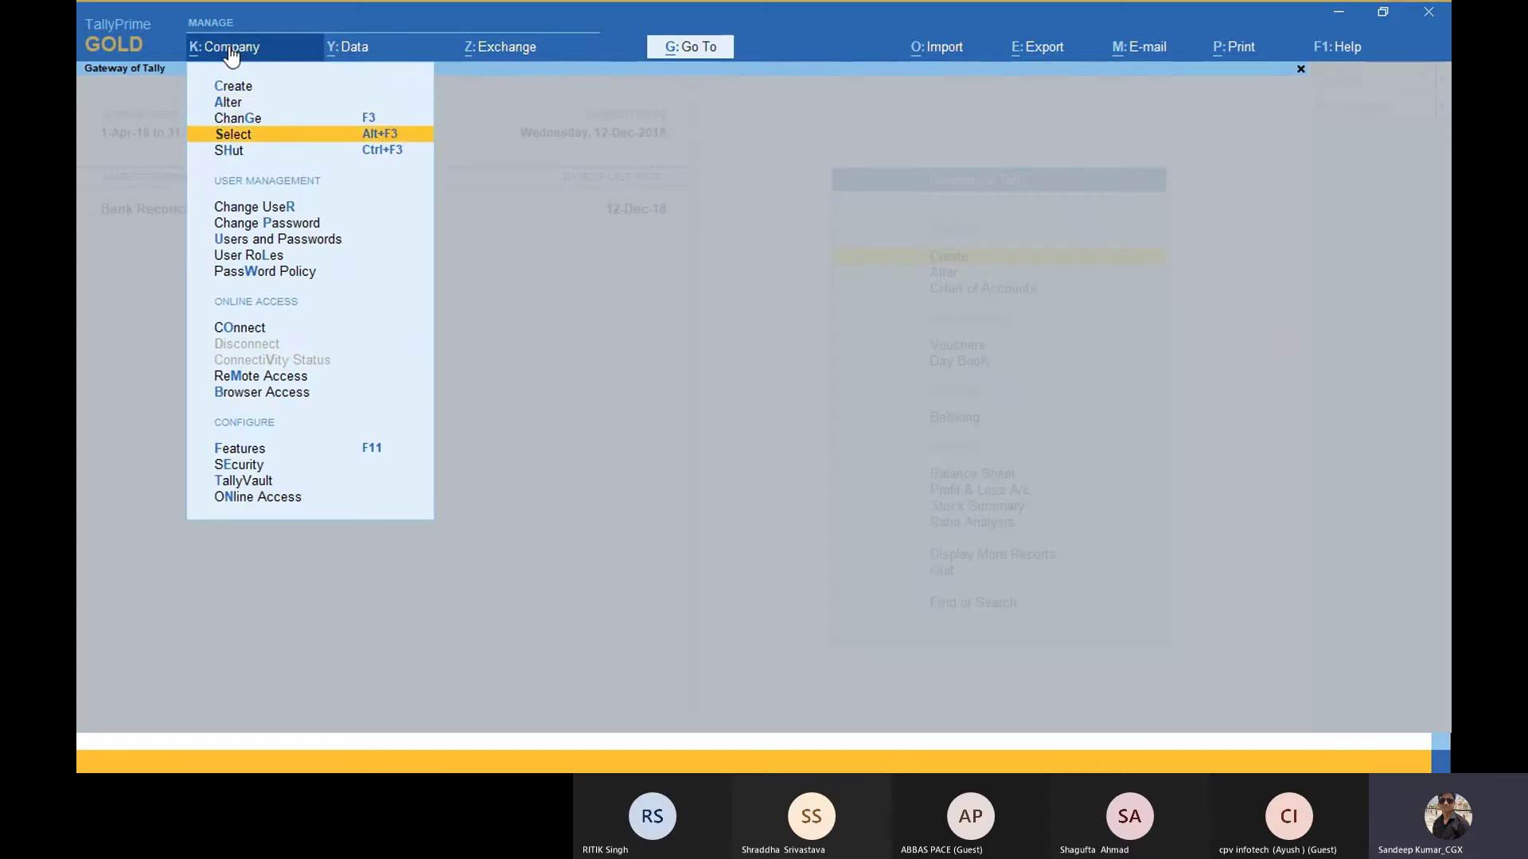
pyautogui.press('Return')
pyautogui.press('Up')
pyautogui.press('Up')
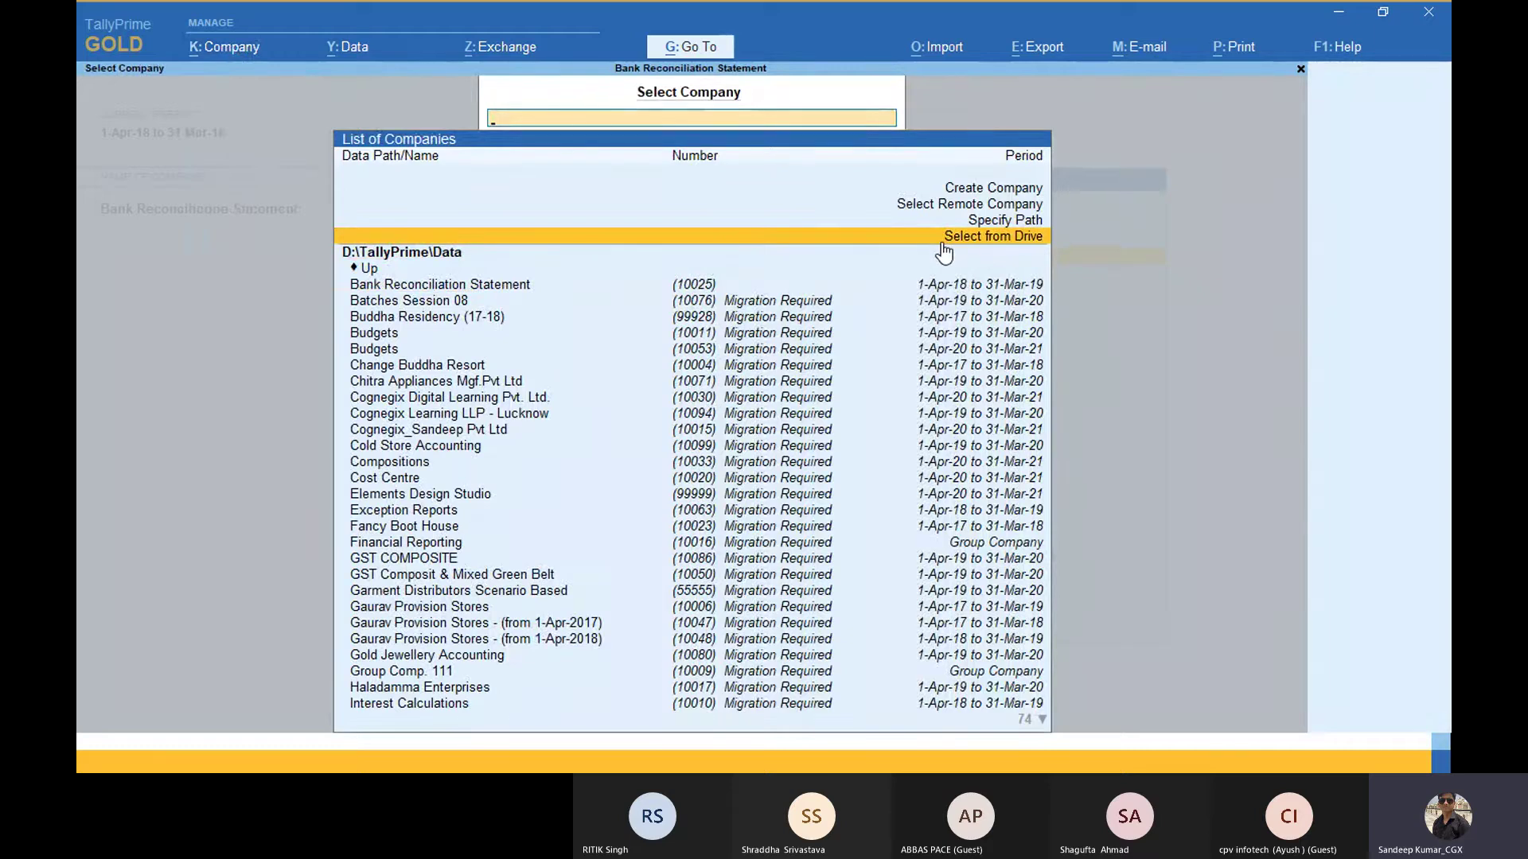
pyautogui.hotkey('alt', 'Tab')
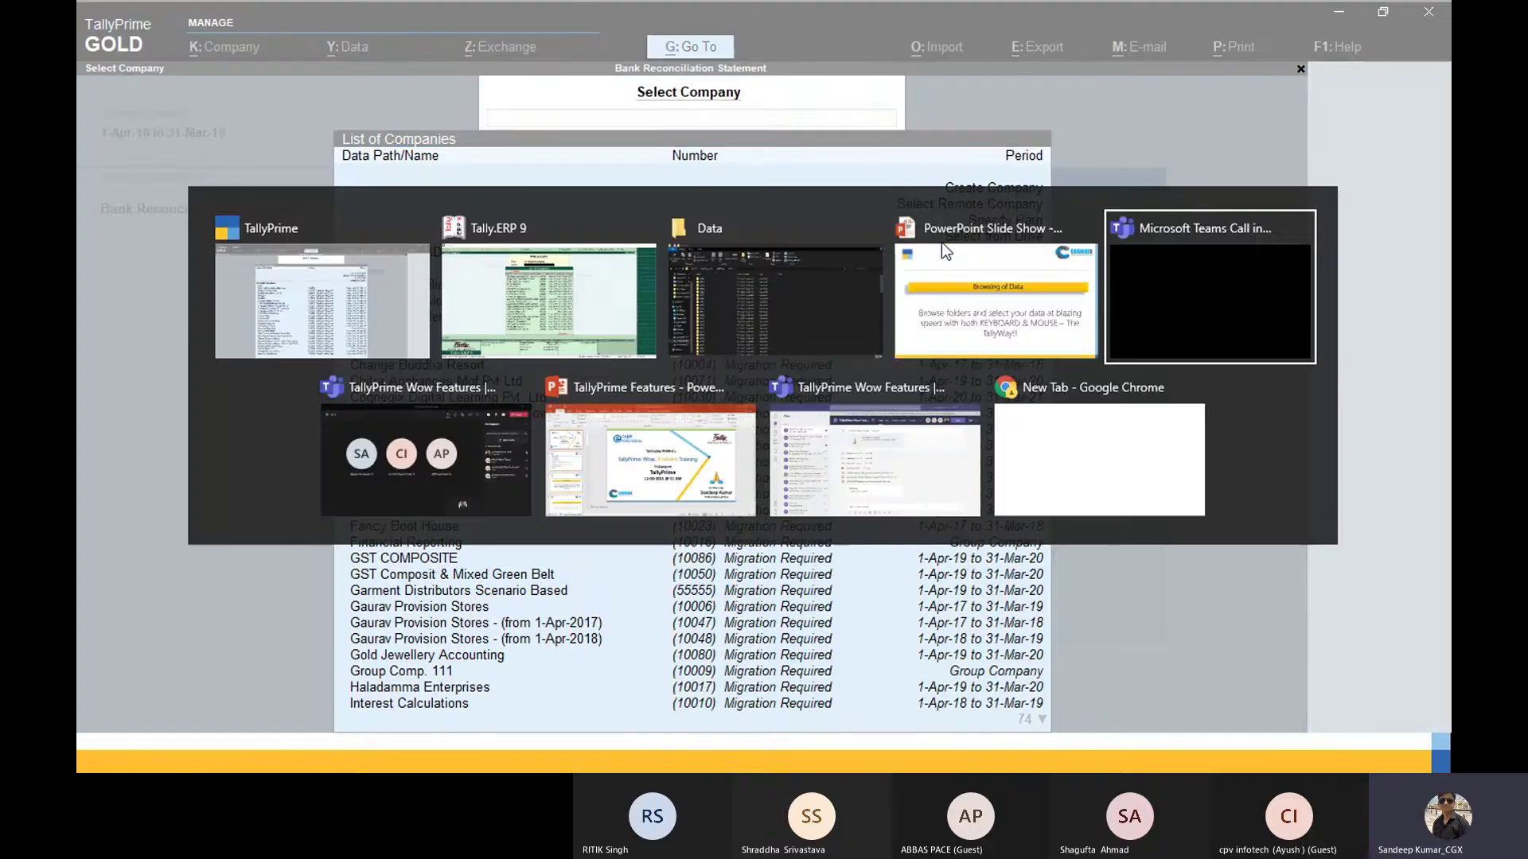
pyautogui.hotkey('alt', 'Tab')
pyautogui.hotkey('alt', 'Tab')
pyautogui.hotkey('alt', 'Tab')
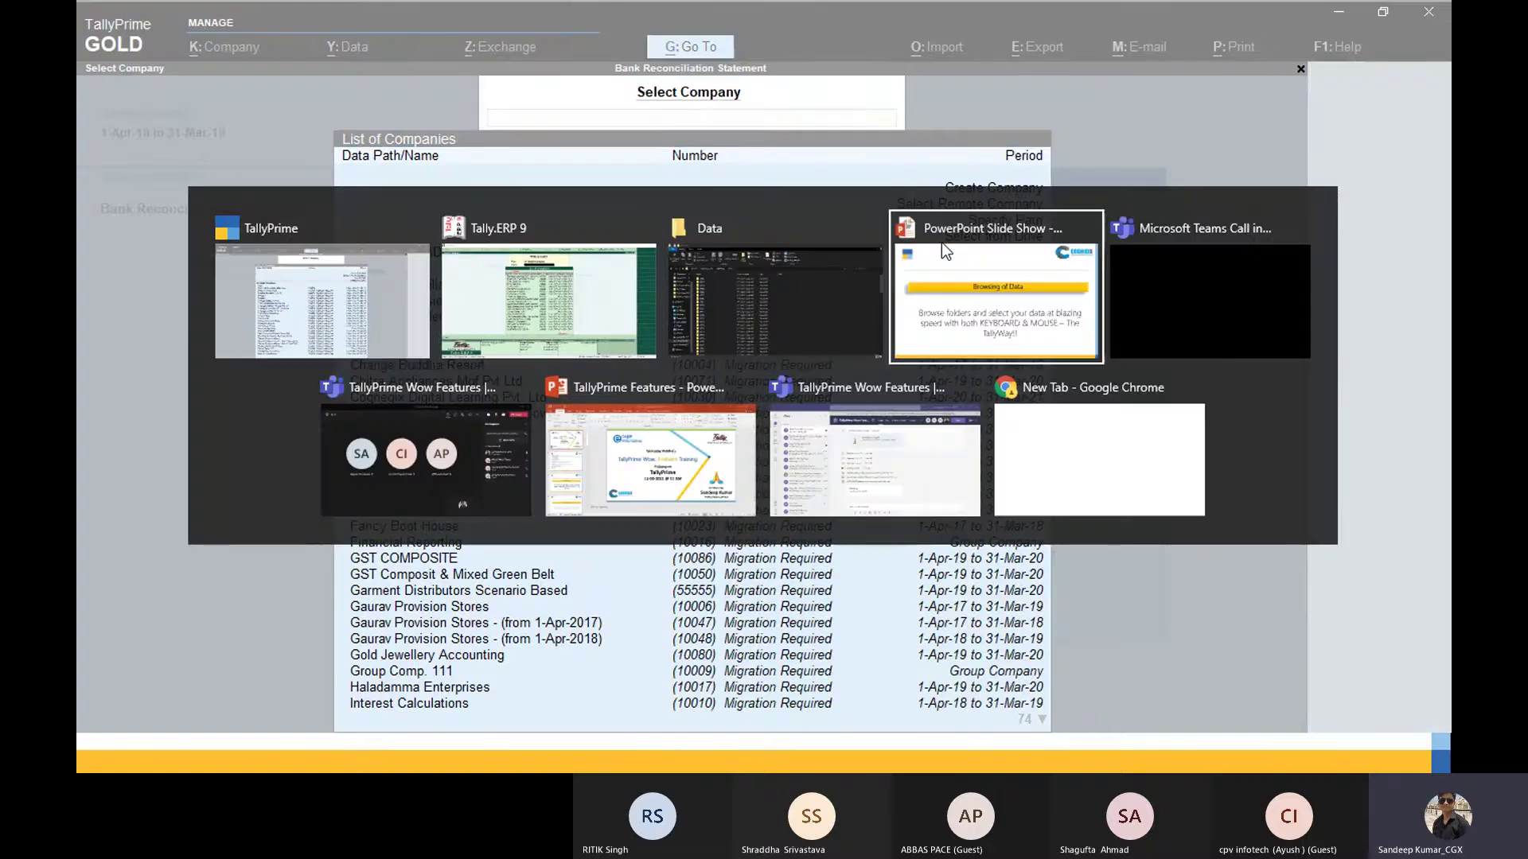
pyautogui.hotkey('alt', 'Tab')
pyautogui.hotkey('alt', 'Tab')
pyautogui.hotkey('alt', 'Tab')
pyautogui.hotkey('alt', 'Tab')
pyautogui.hotkey('alt', 'Tab')
pyautogui.hotkey('alt', 'Tab')
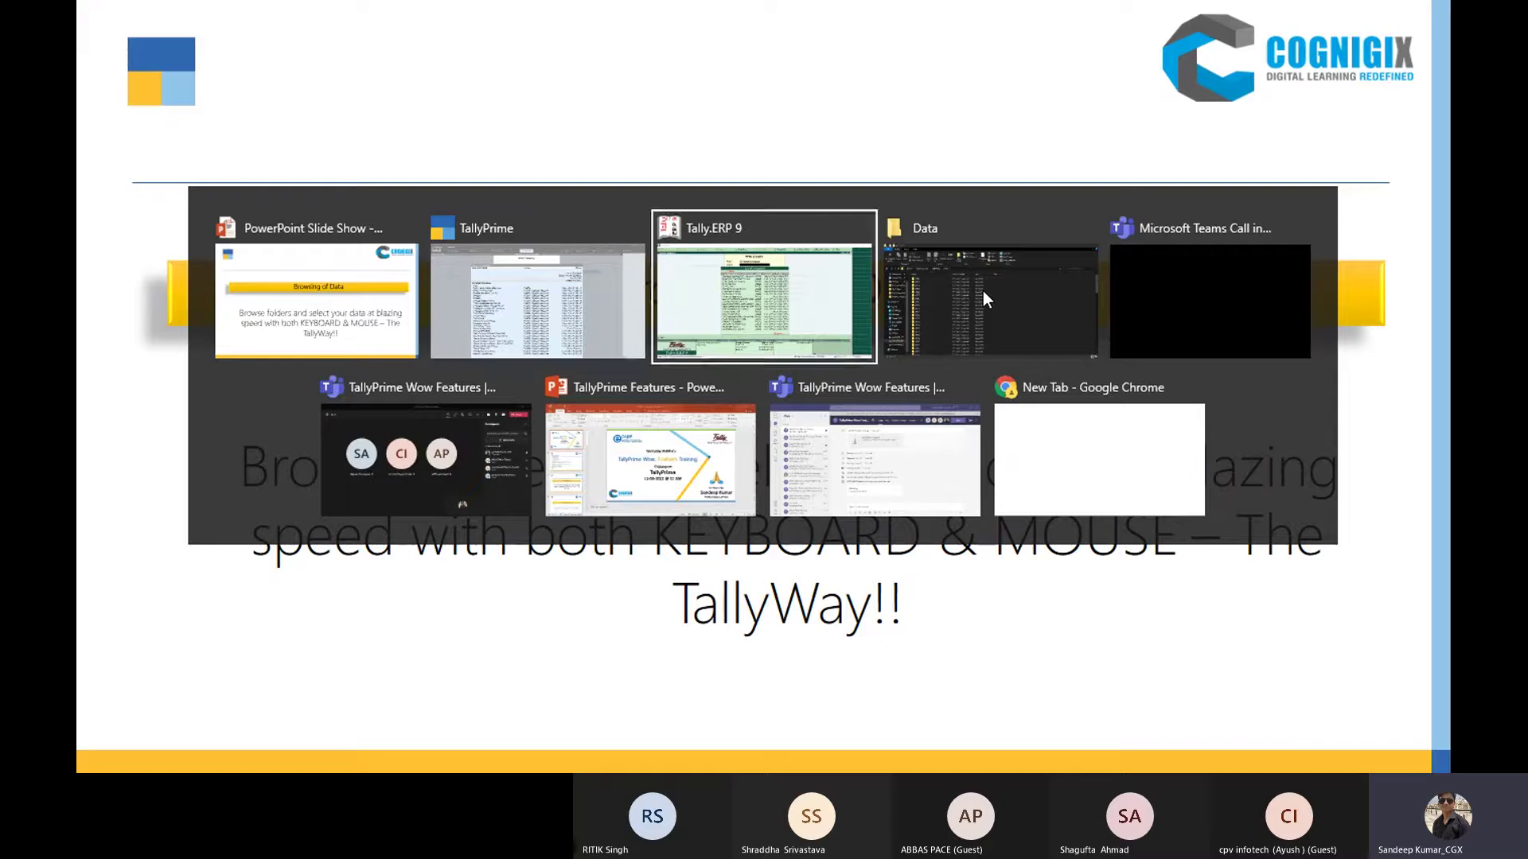
pyautogui.hotkey('alt', 'Tab')
pyautogui.hotkey('alt', 'Tab')
pyautogui.hotkey('alt', 'Tab')
pyautogui.hotkey('alt', 'Tab')
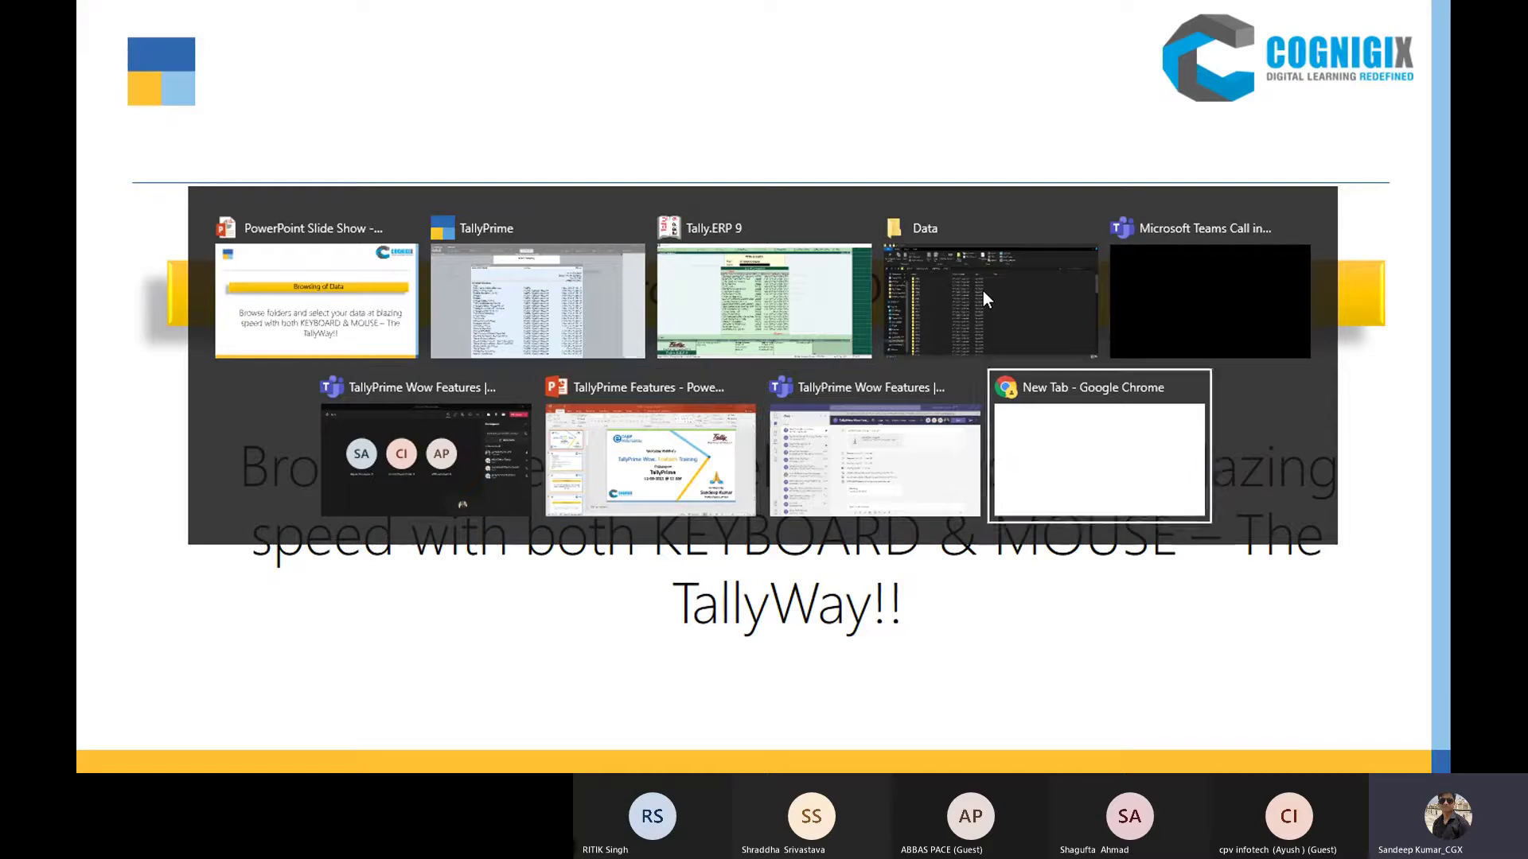
pyautogui.hotkey('alt', 'Tab')
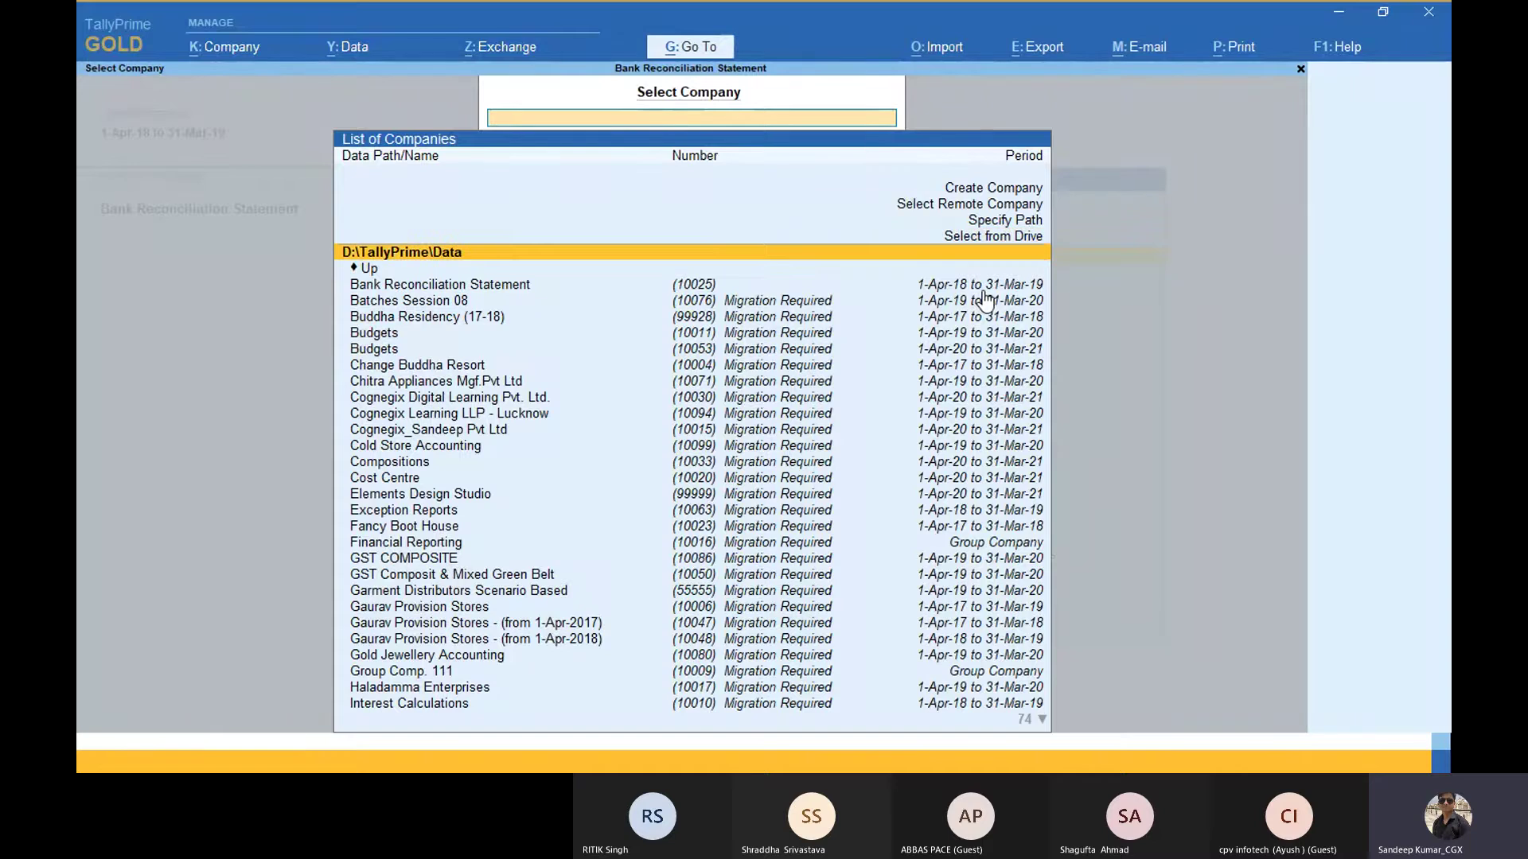
pyautogui.press('Up')
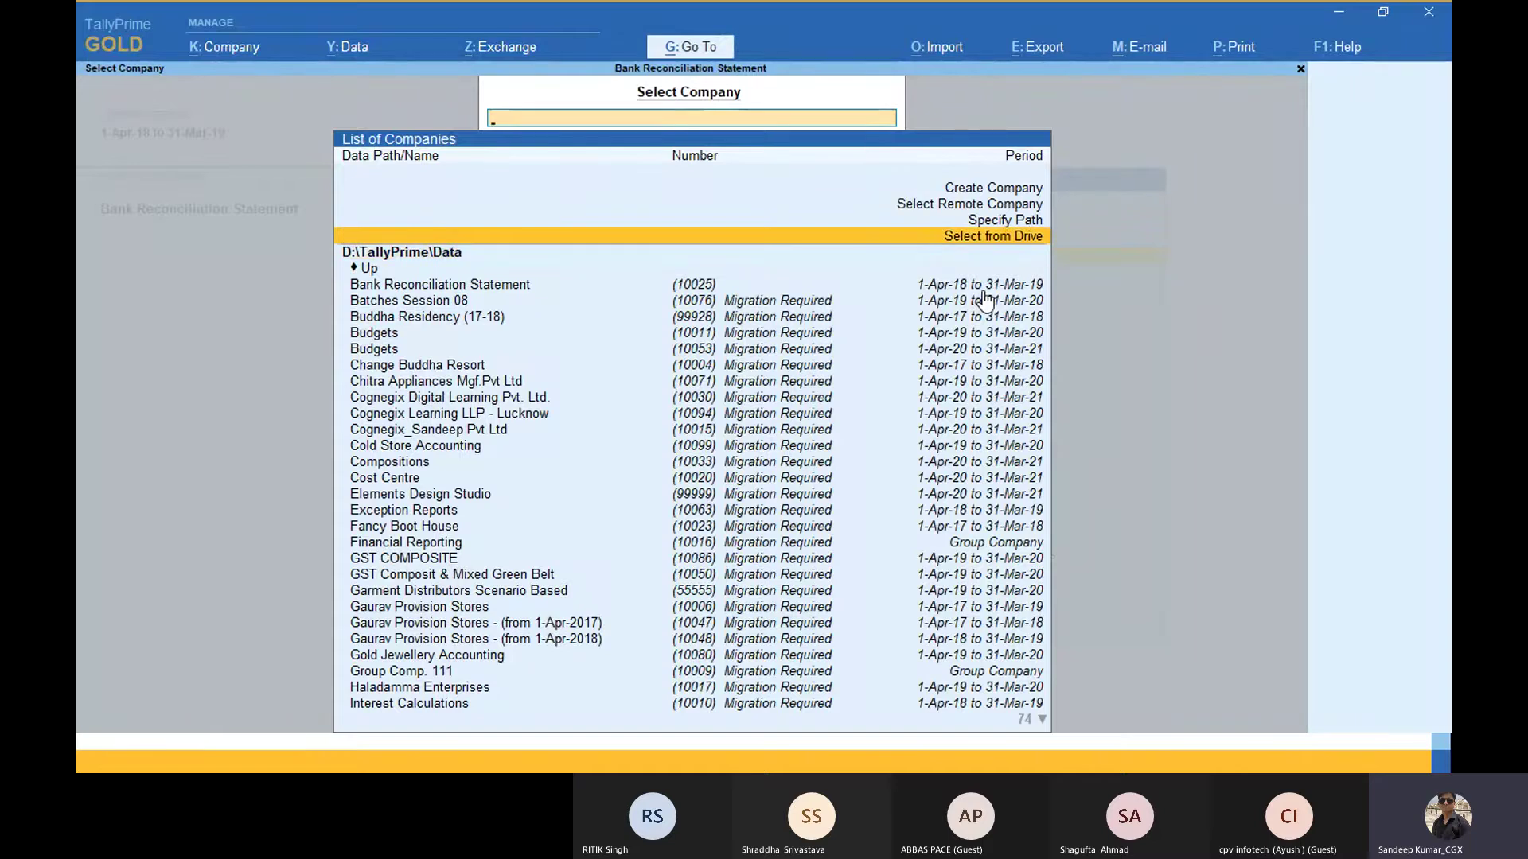
pyautogui.press('Return')
# Step: Browse from the D drive into TallyPrime > Data > TallyPrime Data
pyautogui.press('Down')
pyautogui.press('Down')
pyautogui.press('Down')
pyautogui.press('Up')
pyautogui.press('Up')
pyautogui.press('Up')
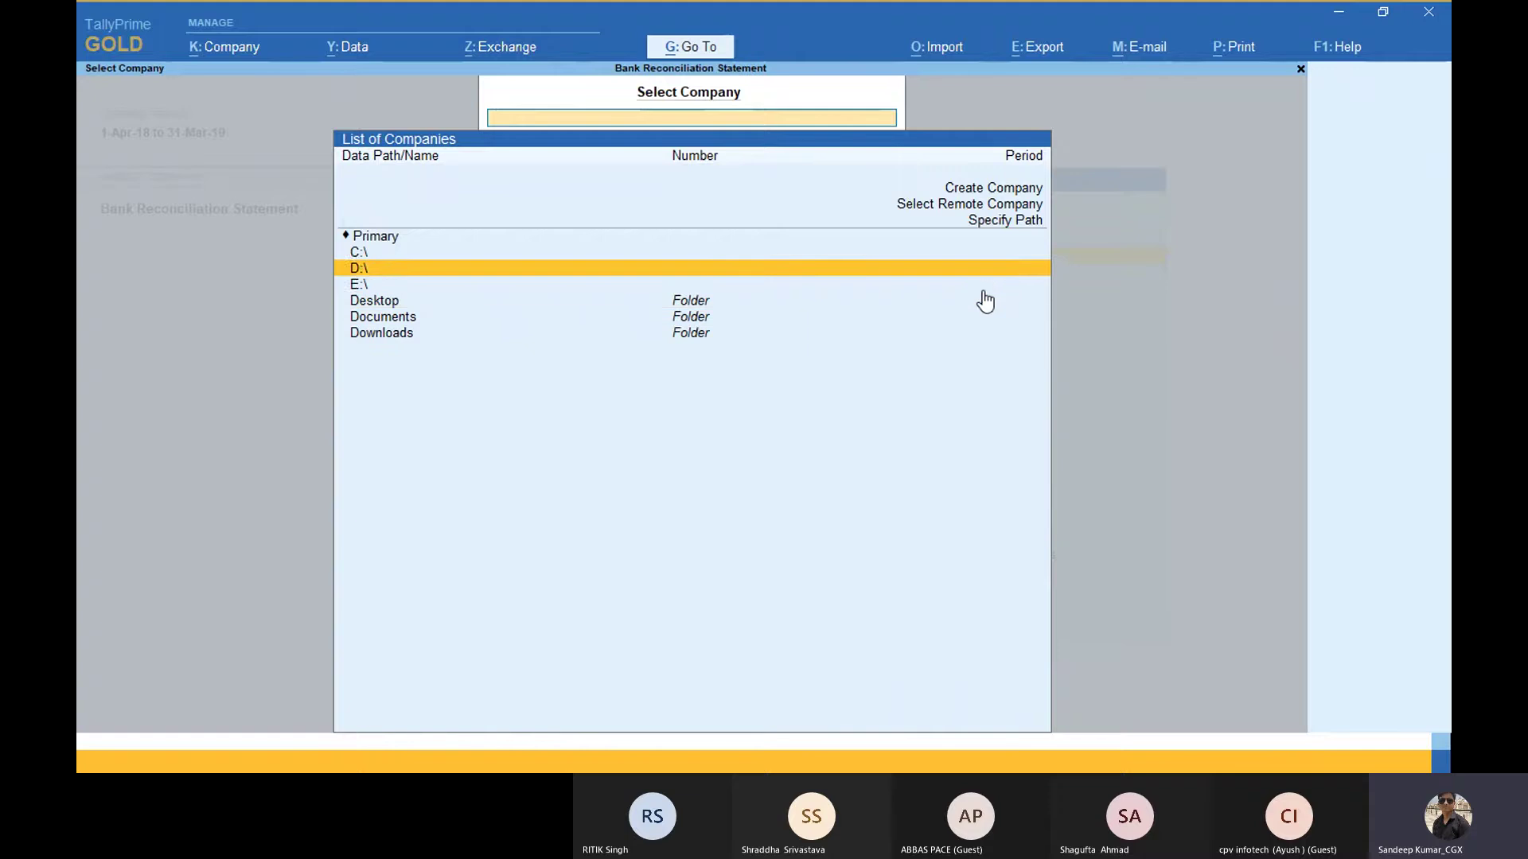
pyautogui.press('Down')
pyautogui.press('Down')
pyautogui.press('Down')
pyautogui.press('Down')
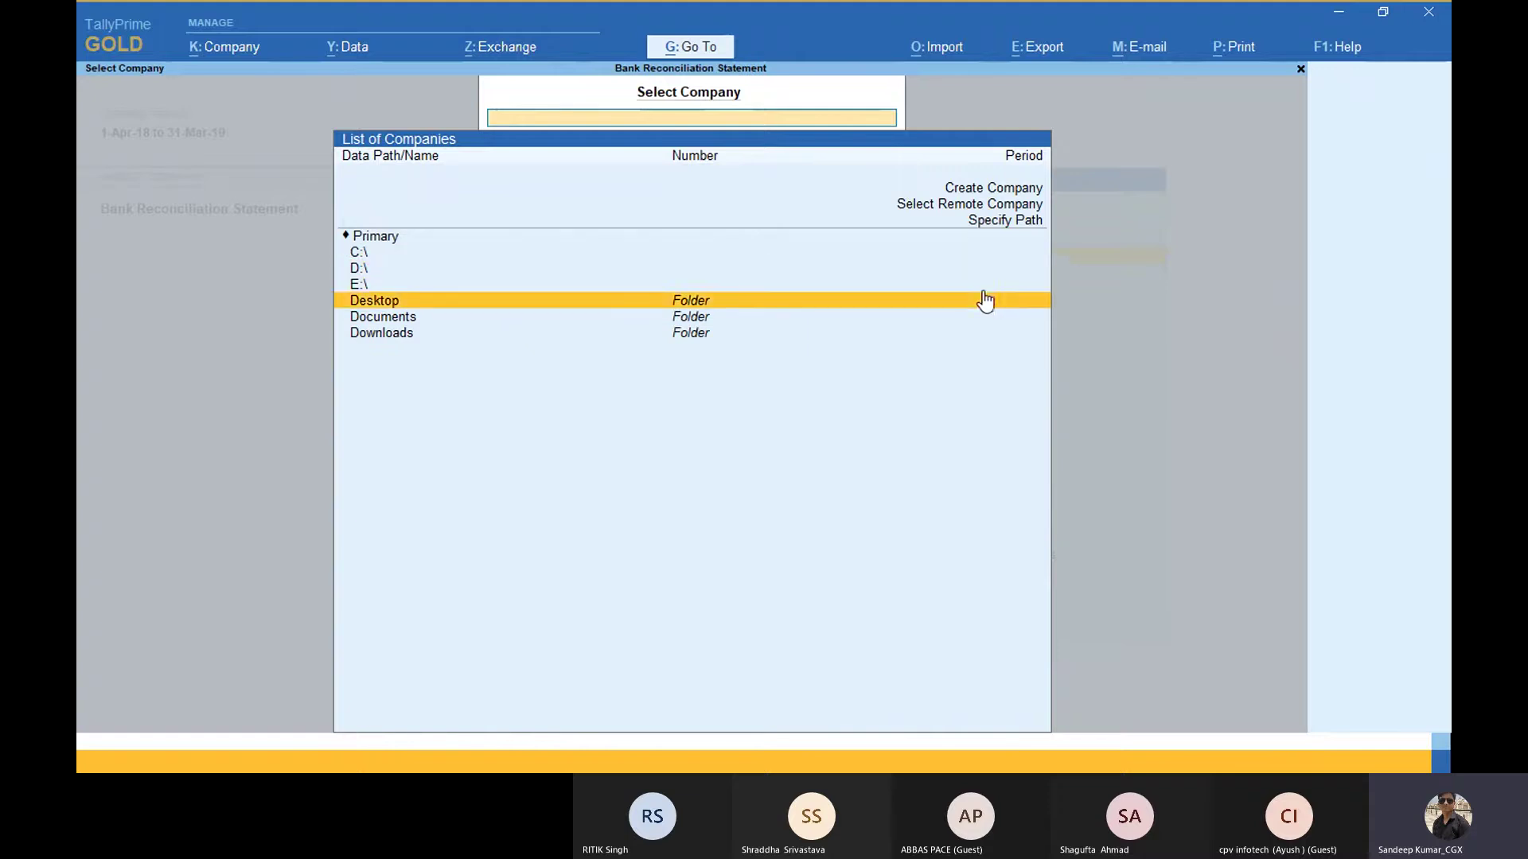
pyautogui.press('Up')
pyautogui.press('Up')
pyautogui.press('Up')
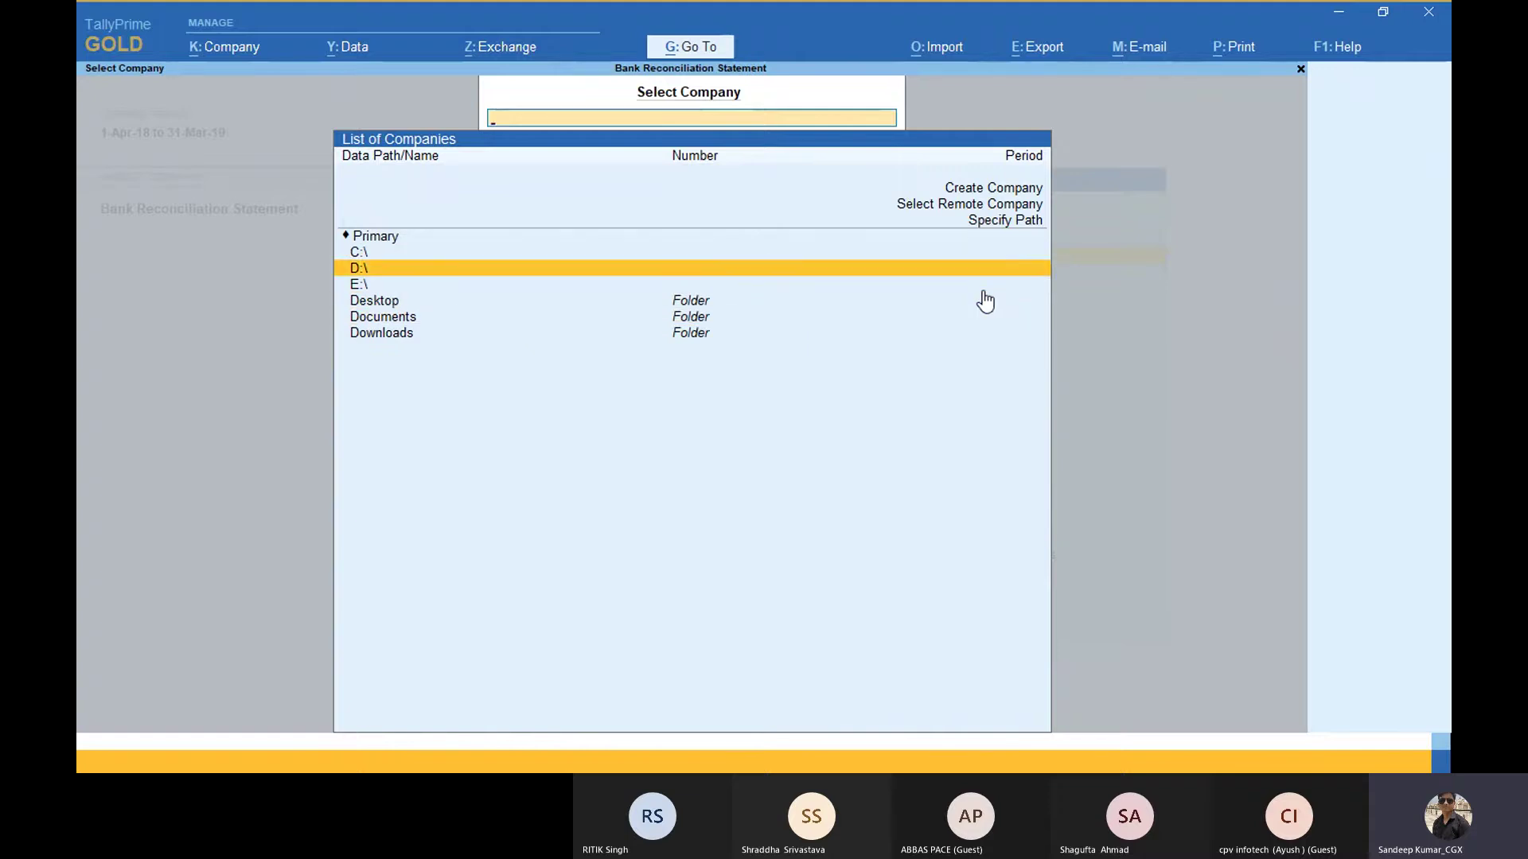
pyautogui.press('Return')
pyautogui.press('Down')
pyautogui.press('Down')
pyautogui.press('Down')
pyautogui.press('Down')
pyautogui.press('Down')
pyautogui.press('Down')
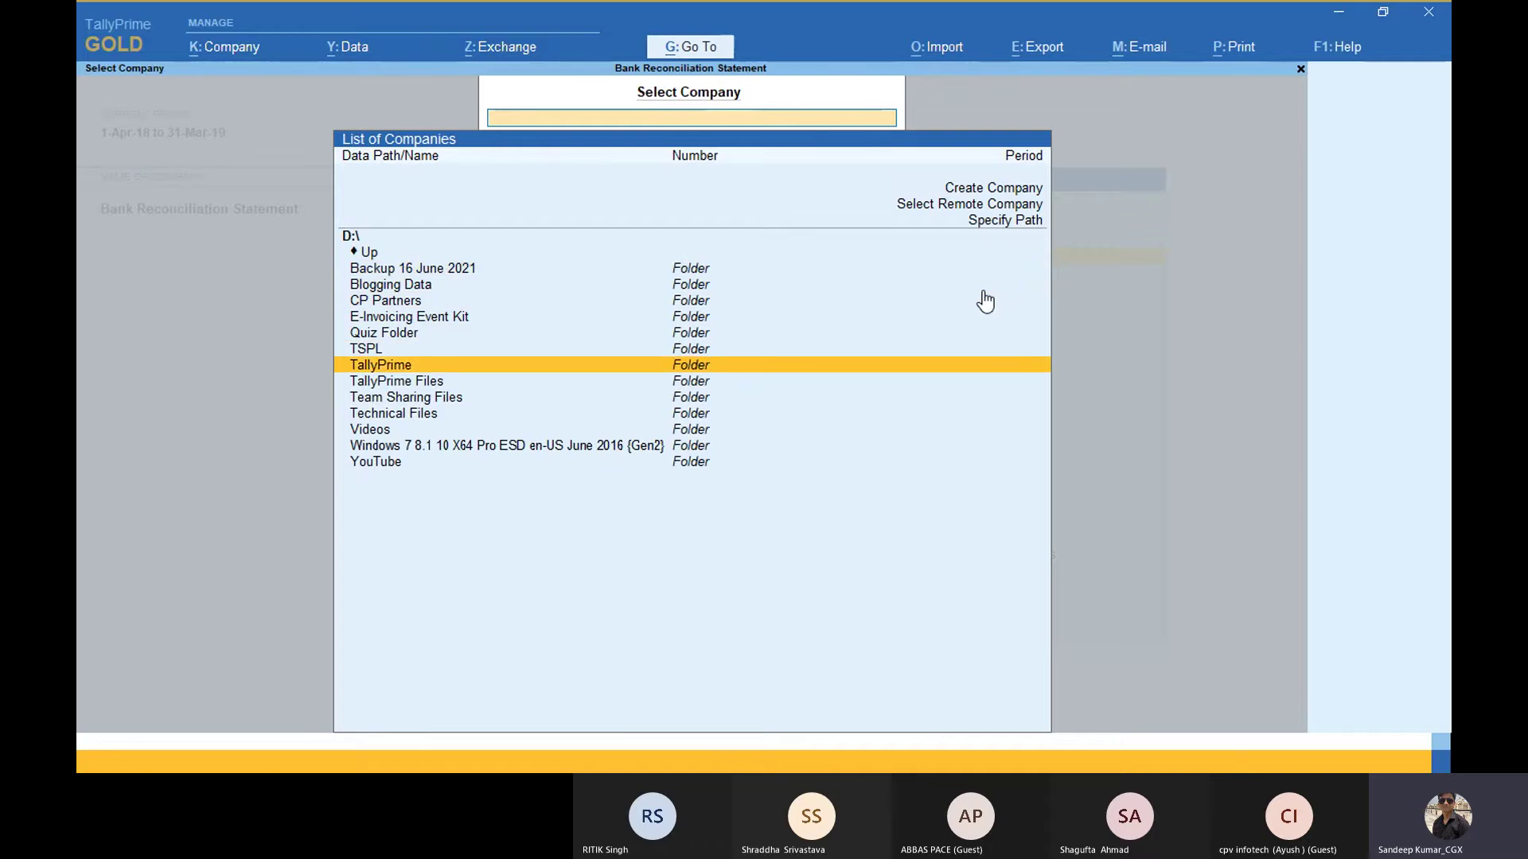
pyautogui.press('Return')
pyautogui.press('Down')
pyautogui.press('Up')
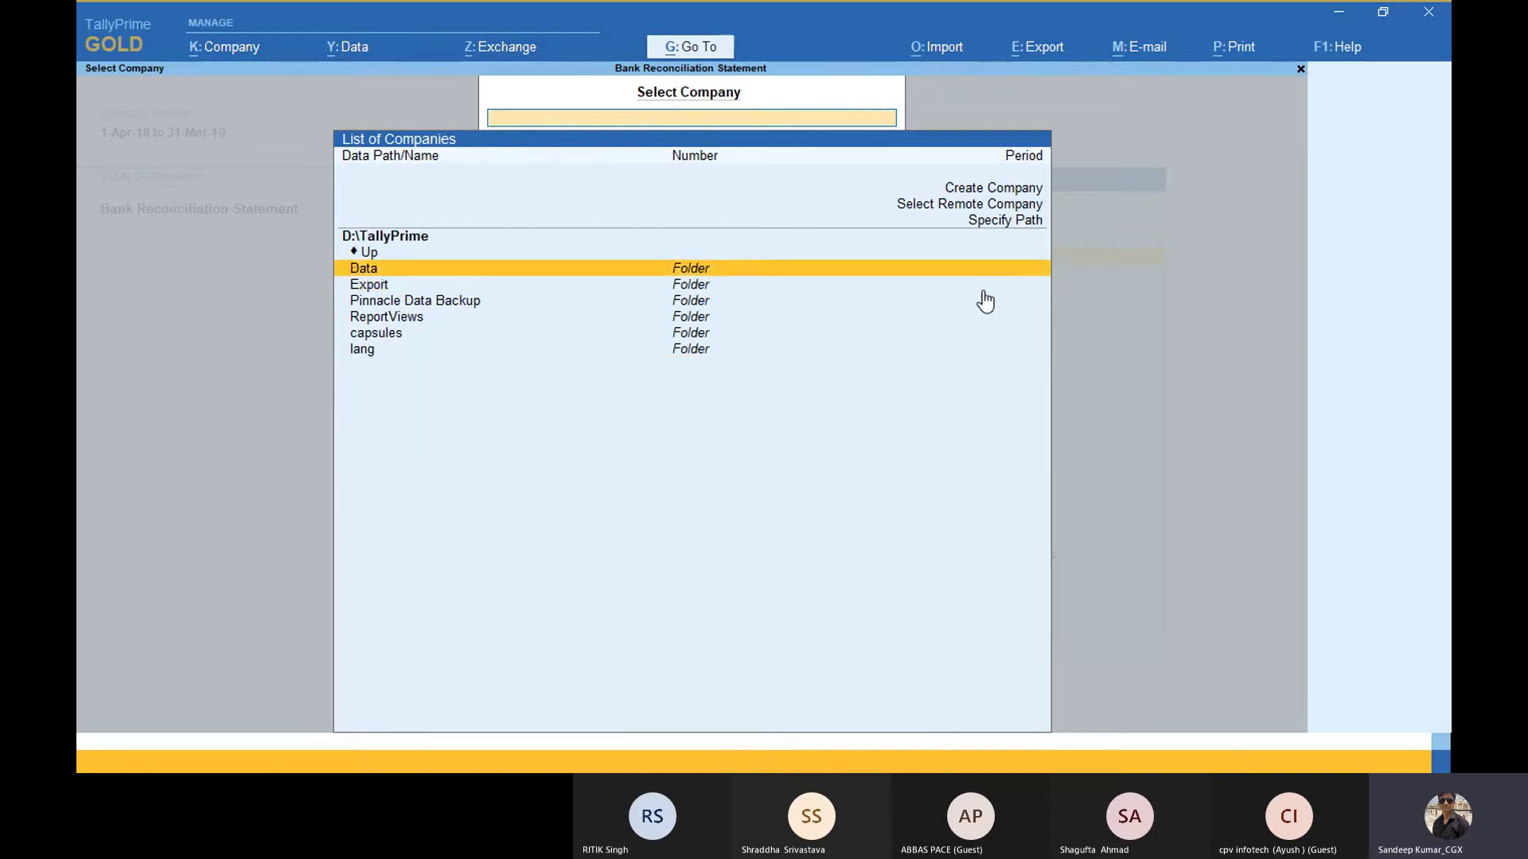
pyautogui.press('Return')
pyautogui.press('Up')
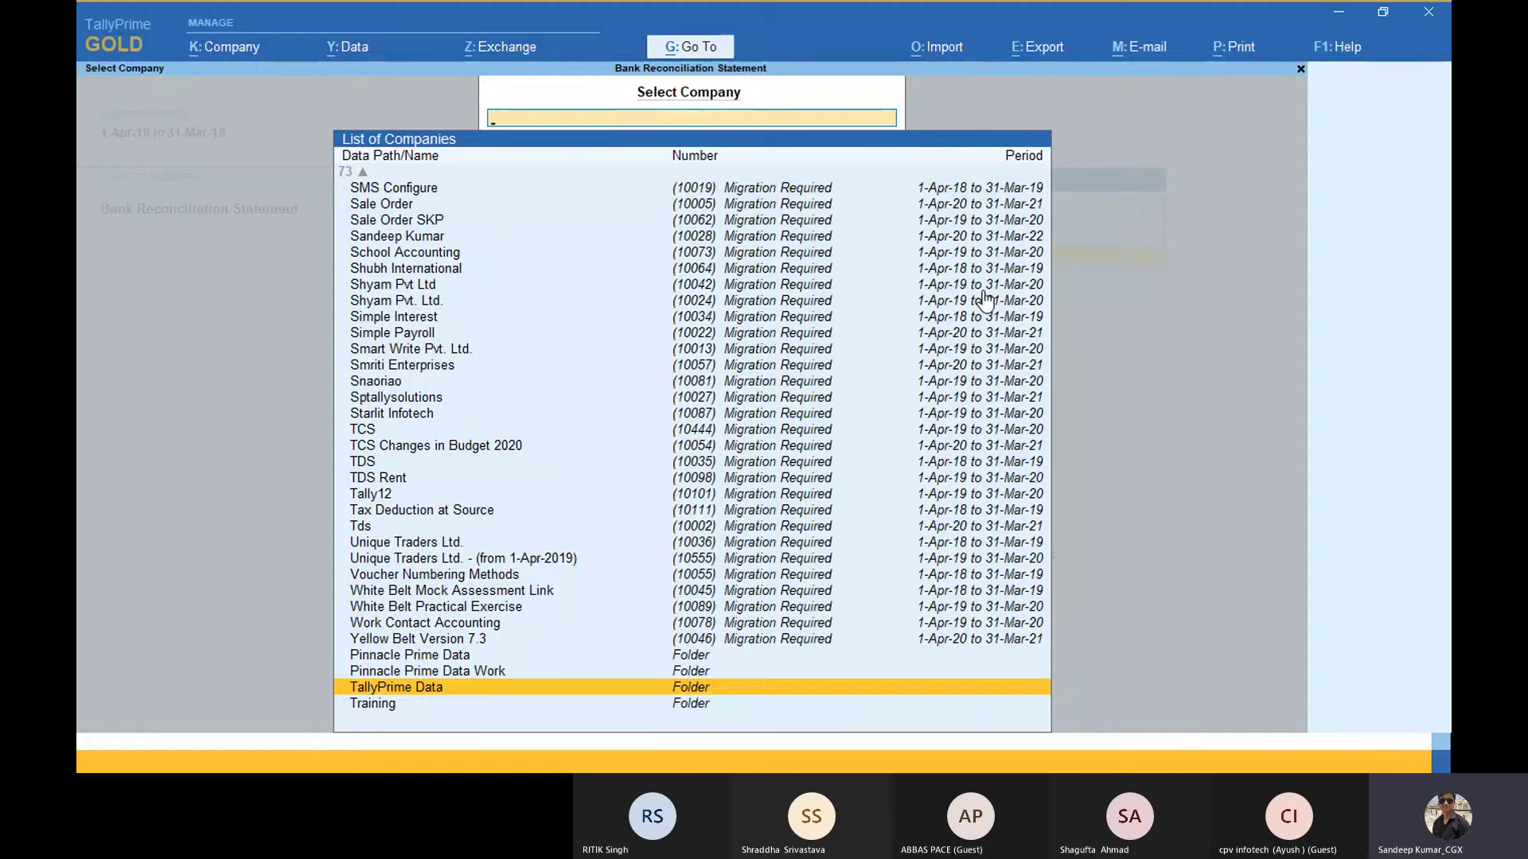
pyautogui.press('Return')
# Step: Look through companies like Balaji Distributors and Ganeshji Marketing, then close the list
pyautogui.press('Down')
pyautogui.press('Down')
pyautogui.press('Down')
pyautogui.press('Down')
pyautogui.press('Down')
pyautogui.press('Down')
pyautogui.press('Down')
pyautogui.press('Down')
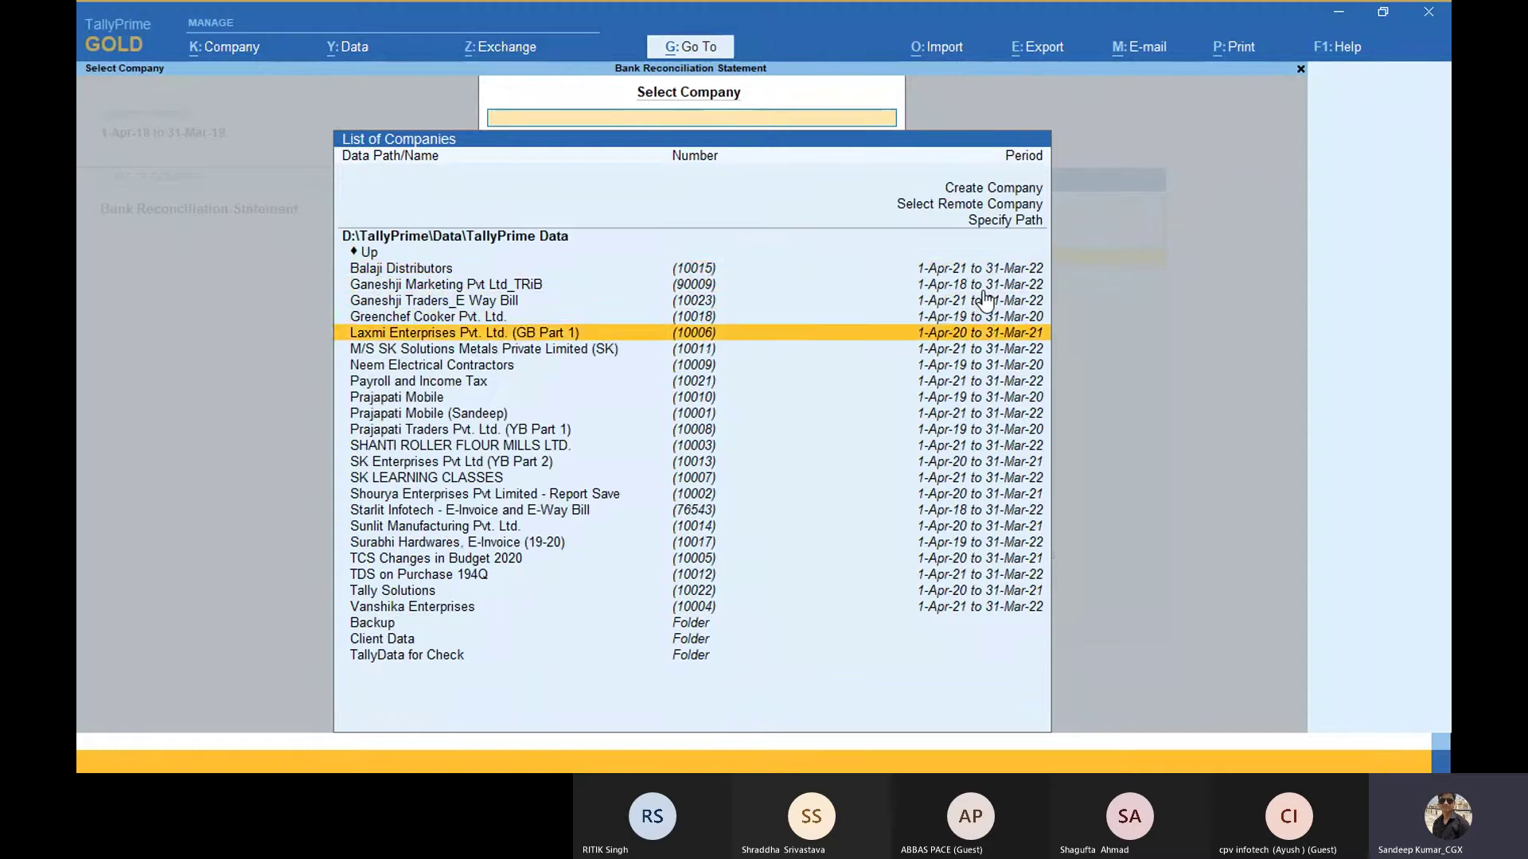
pyautogui.press('Up')
pyautogui.press('Up')
pyautogui.press('Up')
pyautogui.press('Up')
pyautogui.press('Up')
pyautogui.press('Up')
pyautogui.press('Up')
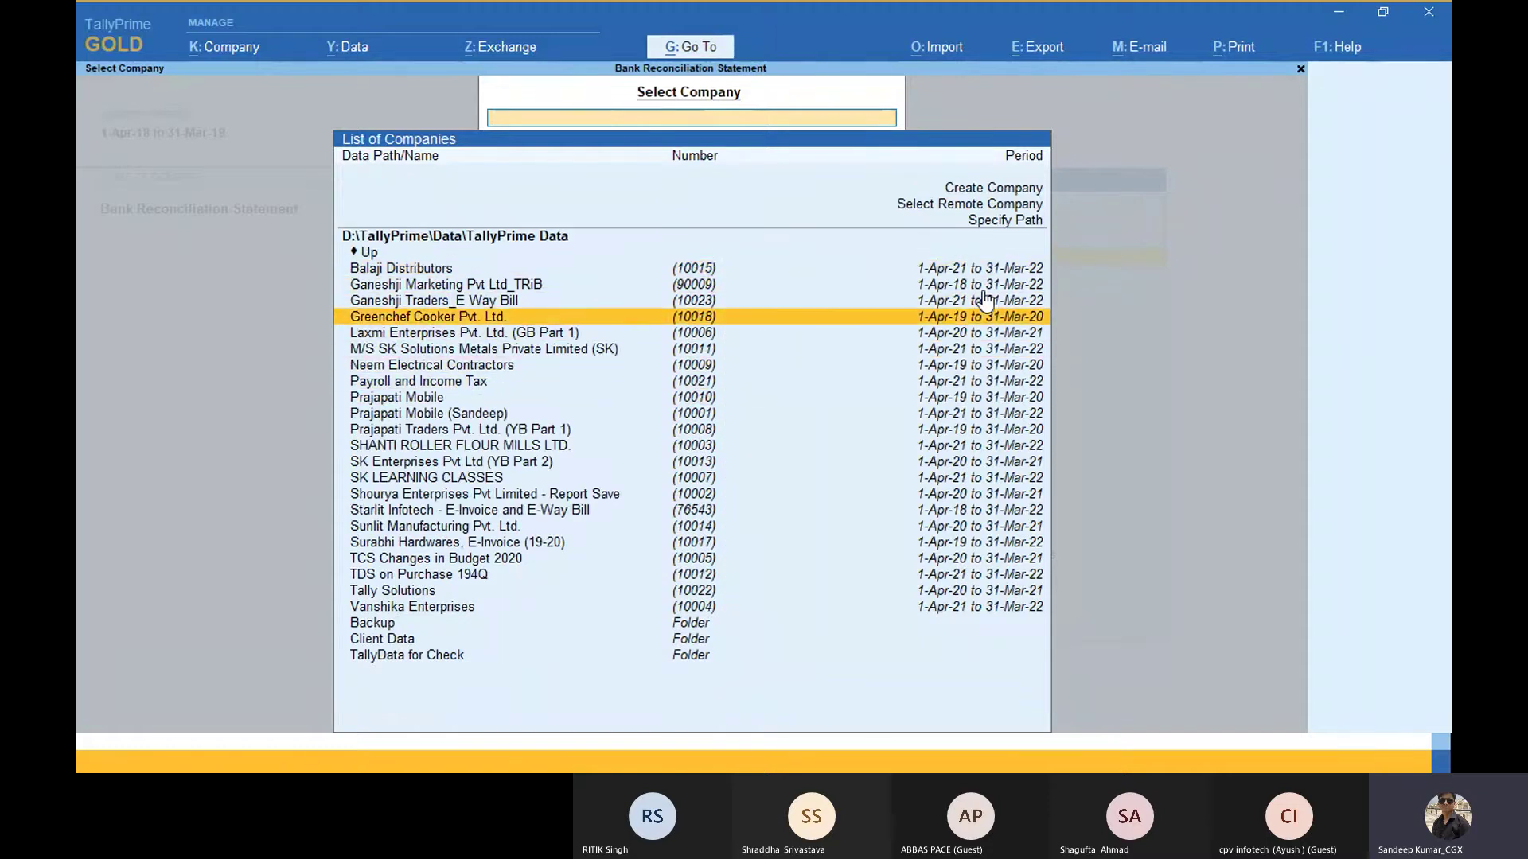
pyautogui.press('Up')
pyautogui.press('Up')
pyautogui.press('Up')
pyautogui.press('Up')
pyautogui.press('Down')
pyautogui.press('Down')
pyautogui.press('Down')
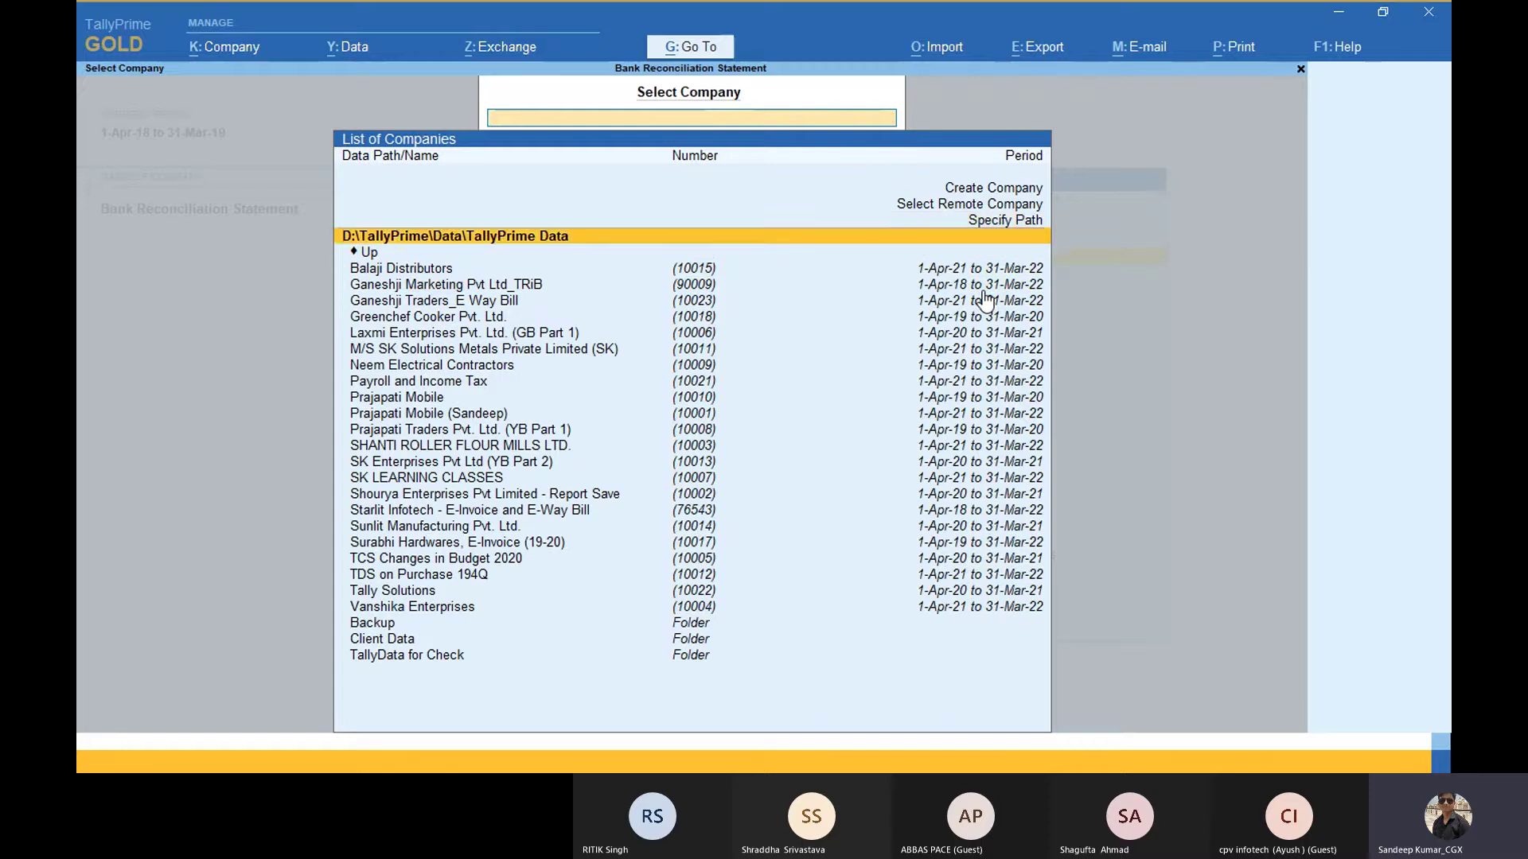
pyautogui.press('Down')
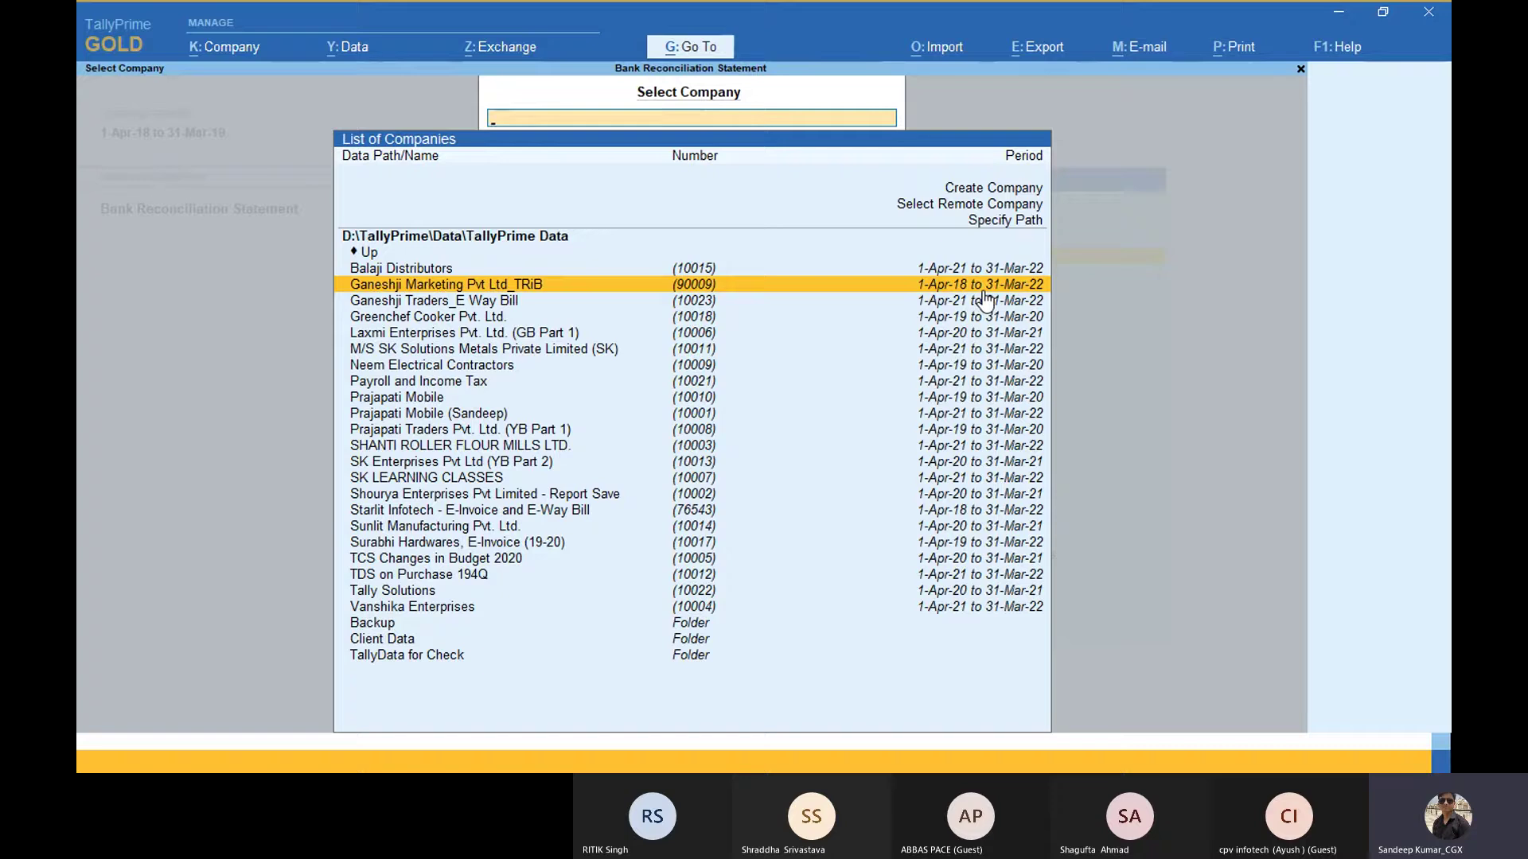
pyautogui.press('Up')
pyautogui.press('Up')
pyautogui.press('Up')
pyautogui.press('Up')
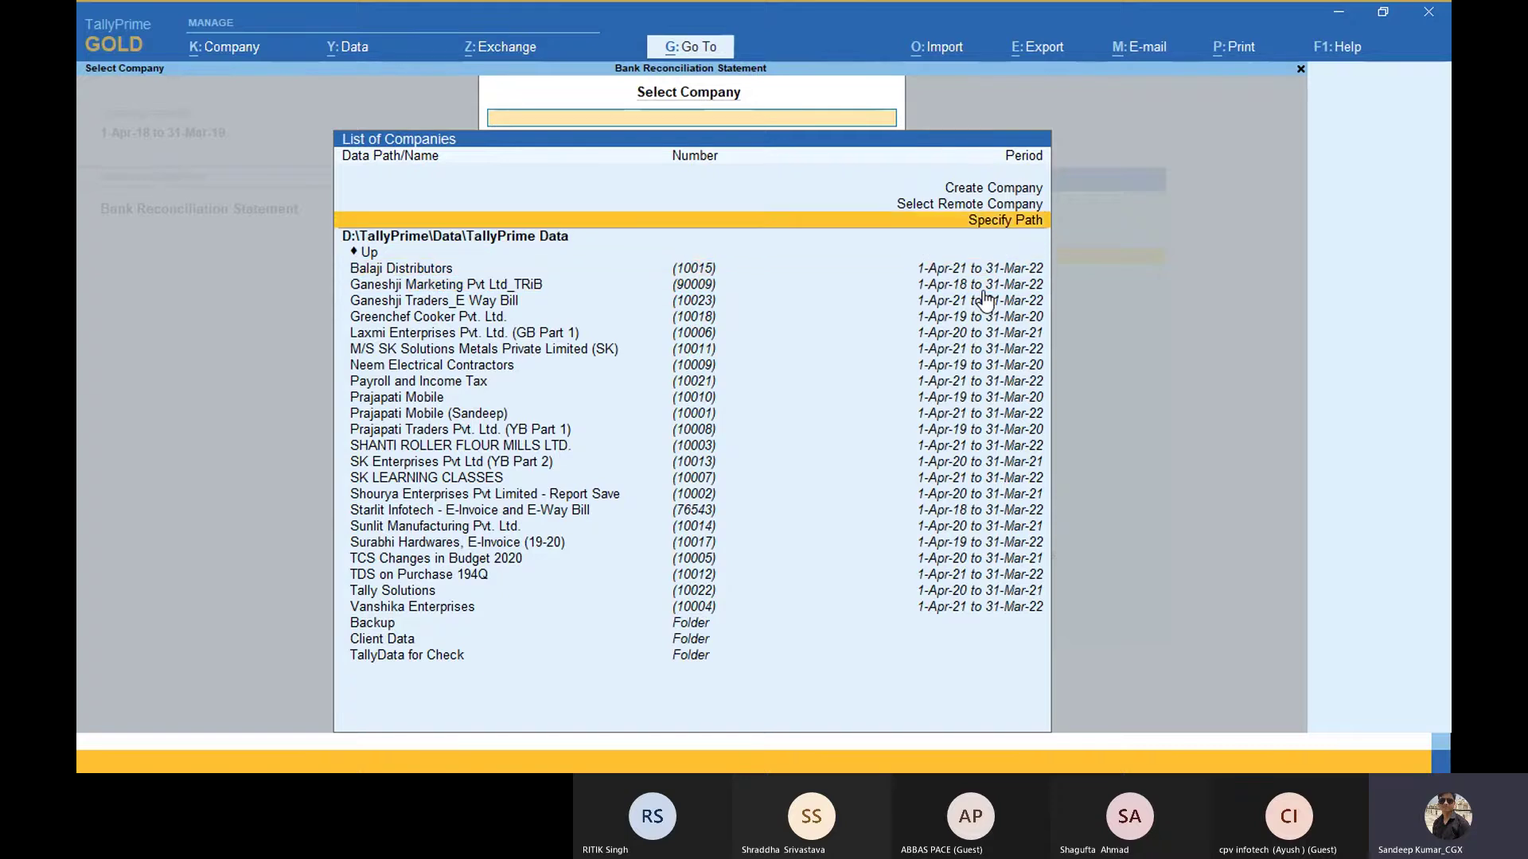
pyautogui.press('Down')
pyautogui.press('Down')
pyautogui.press('Down')
pyautogui.press('Down')
pyautogui.press('Down')
pyautogui.press('Down')
pyautogui.press('Down')
pyautogui.press('Down')
pyautogui.press('Down')
pyautogui.press('Down')
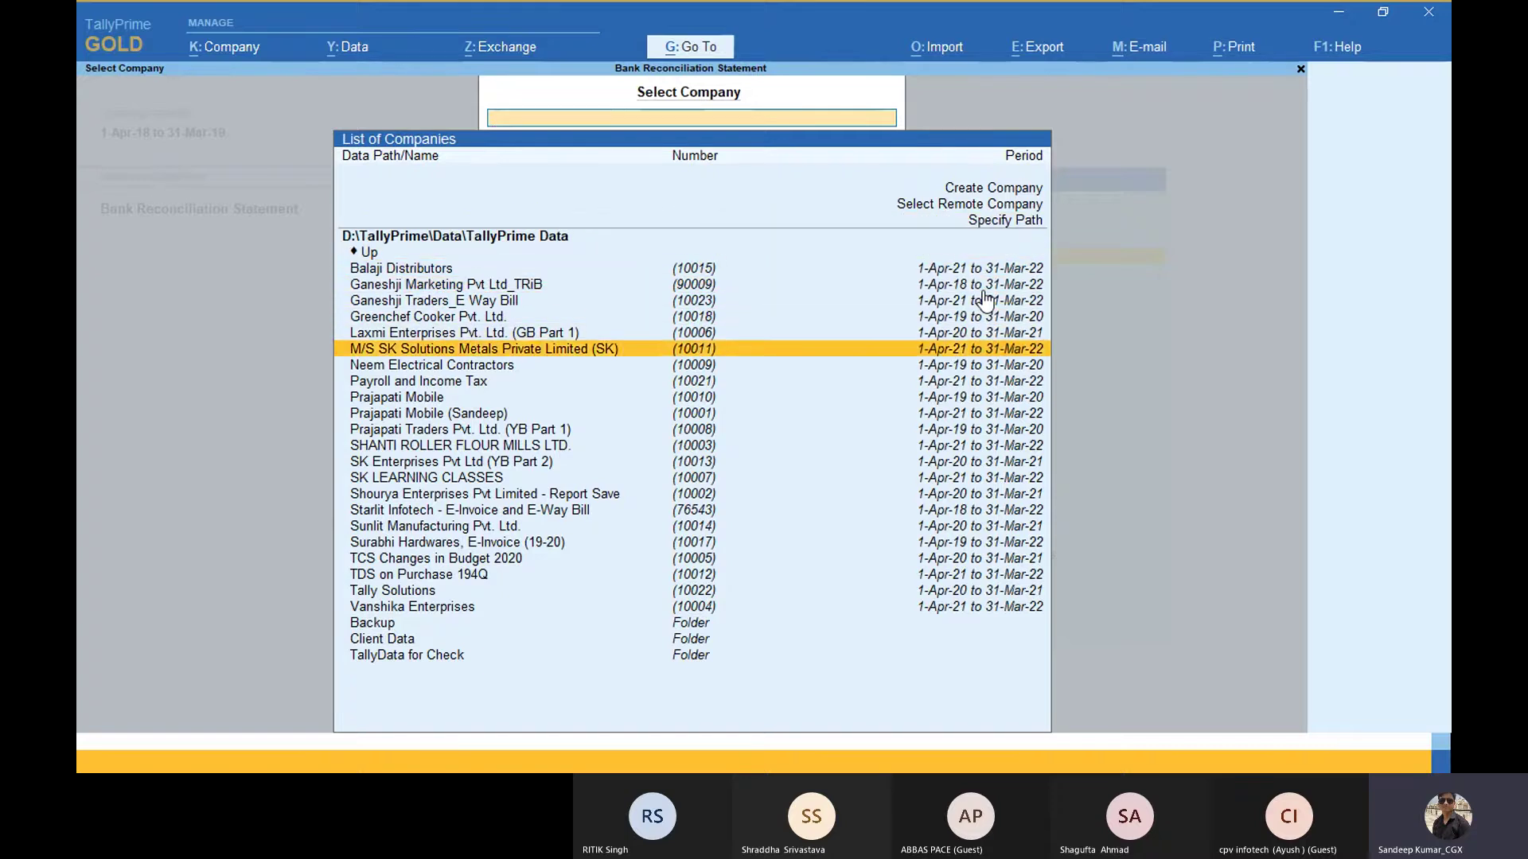
pyautogui.press('Up')
pyautogui.press('Up')
pyautogui.press('Up')
pyautogui.press('Up')
pyautogui.press('Up')
pyautogui.press('Up')
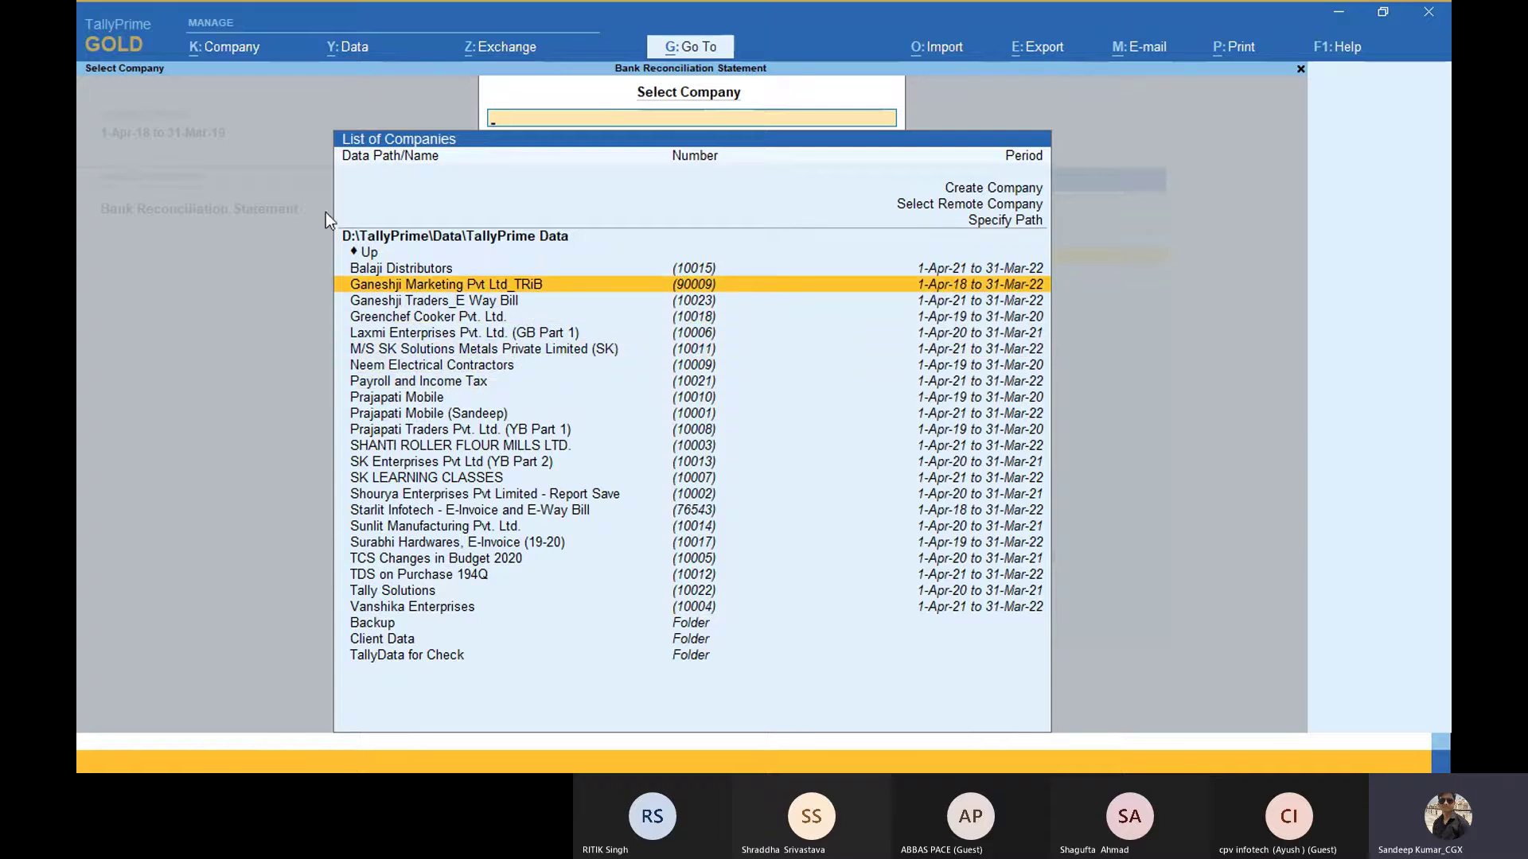
pyautogui.press('Escape')
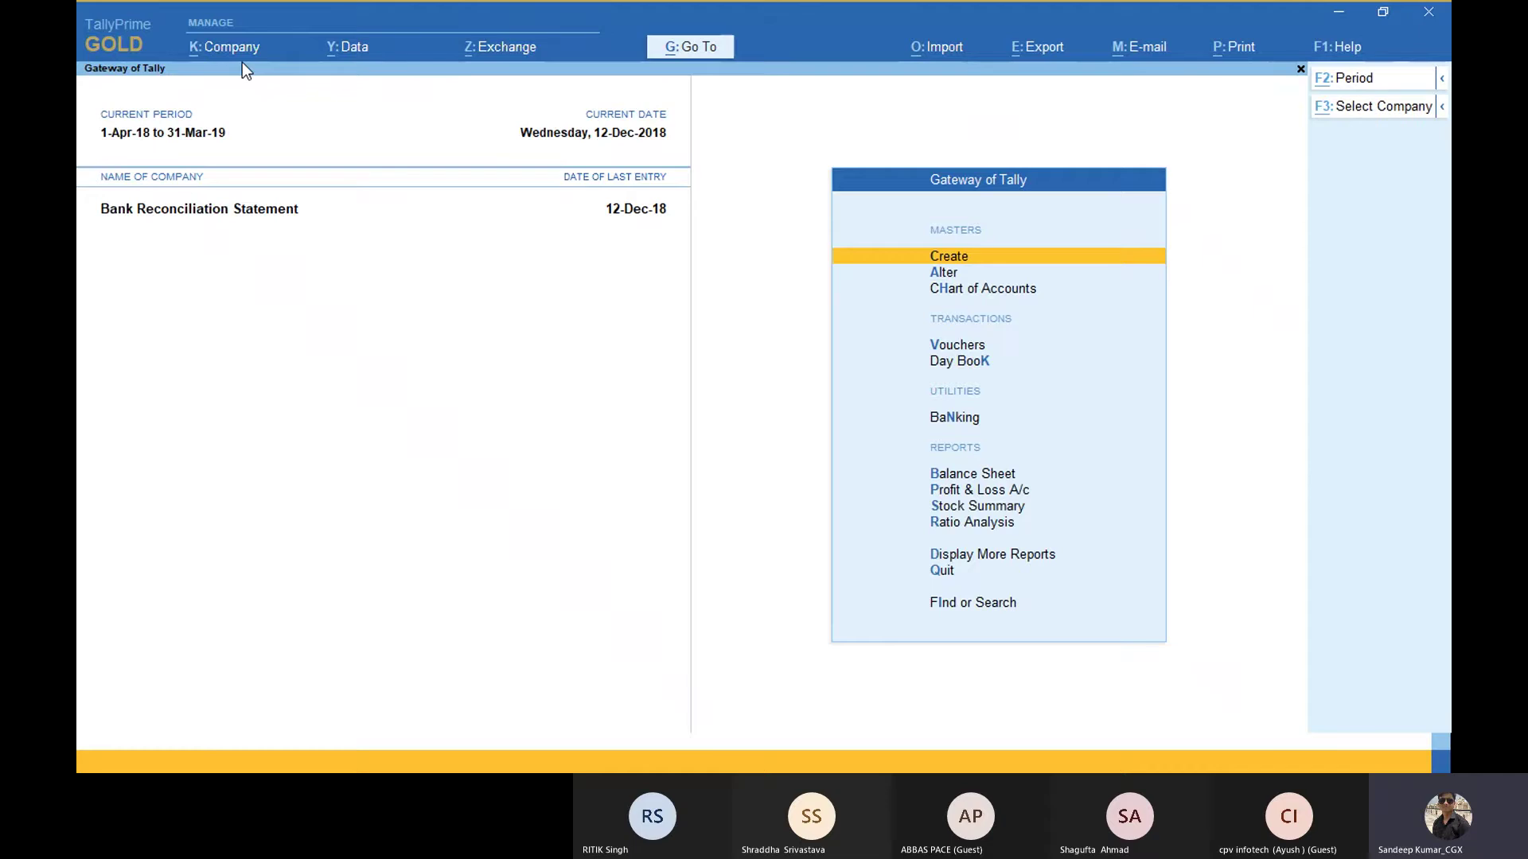
# Step: Shut the Bank Reconciliation Statement company and decline quitting TallyPrime
pyautogui.hotkey('alt', 'k')
pyautogui.hotkey('ctrl', 'F3')
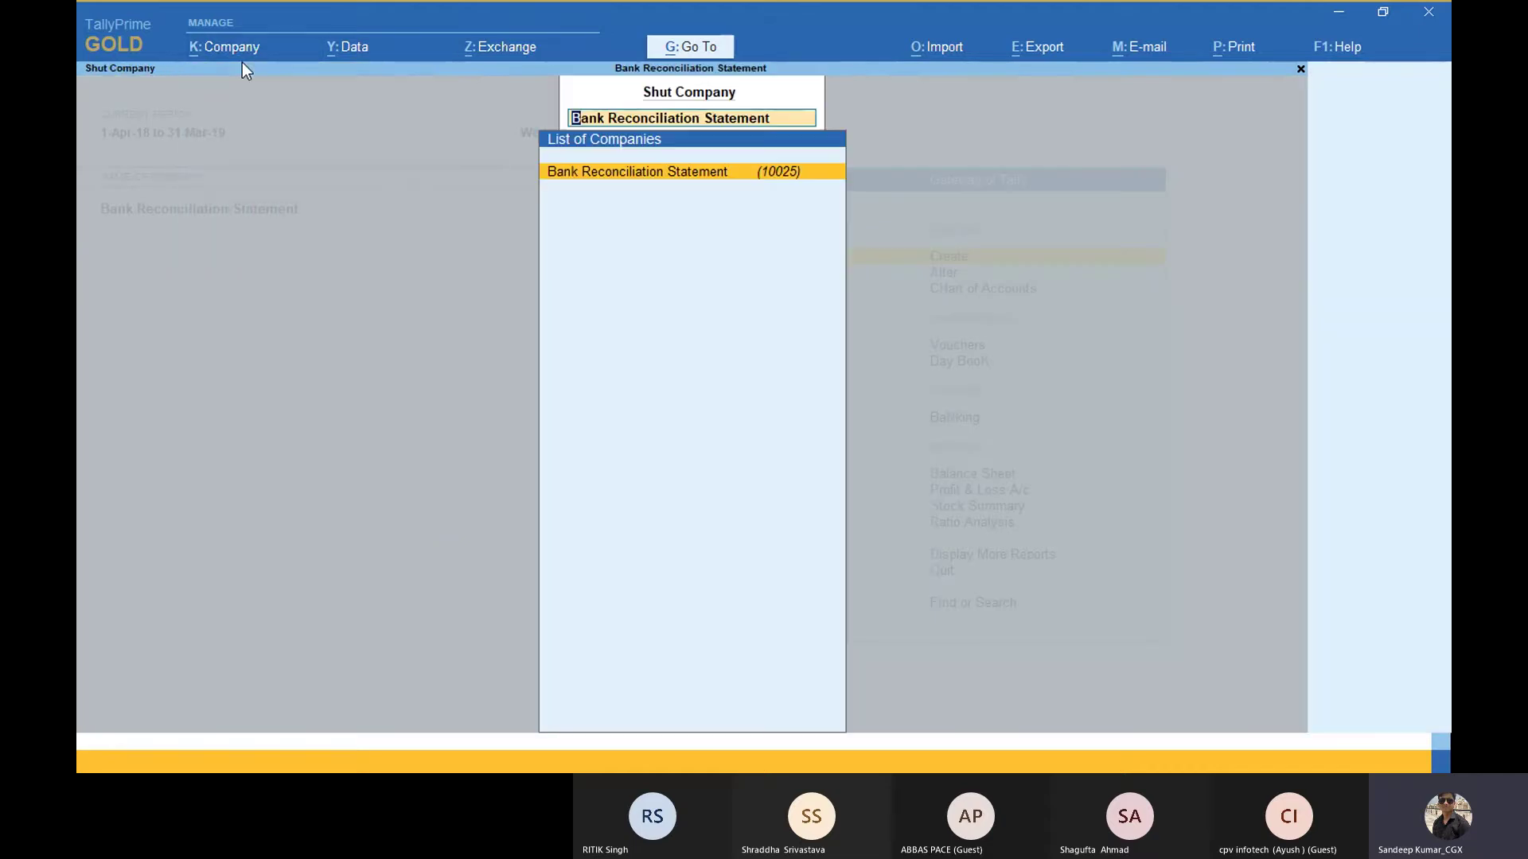
pyautogui.press('Return')
pyautogui.press('Up')
pyautogui.press('Up')
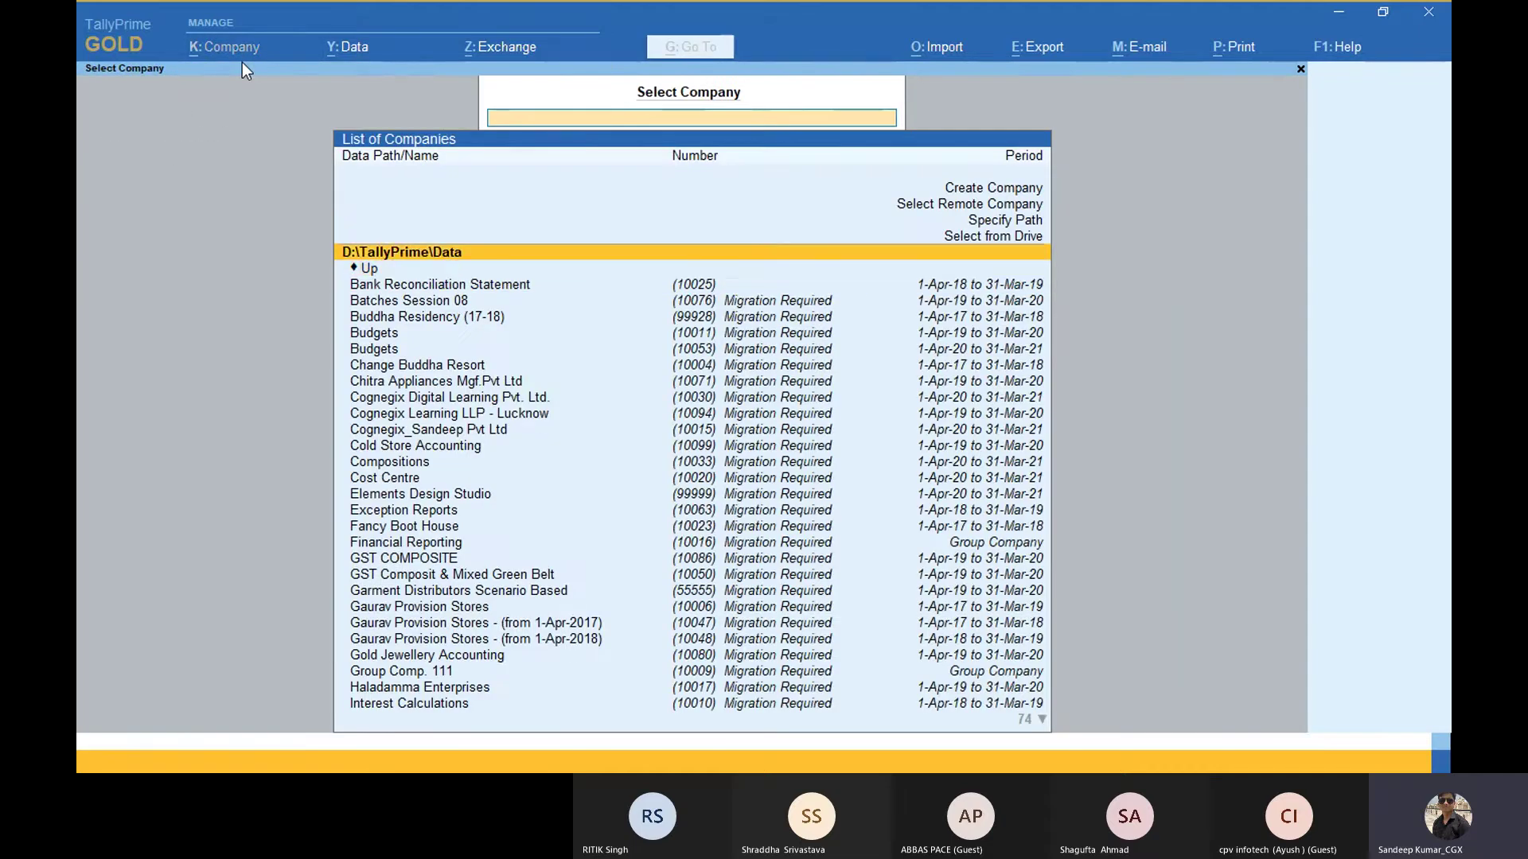
pyautogui.press('Down')
pyautogui.press('Escape')
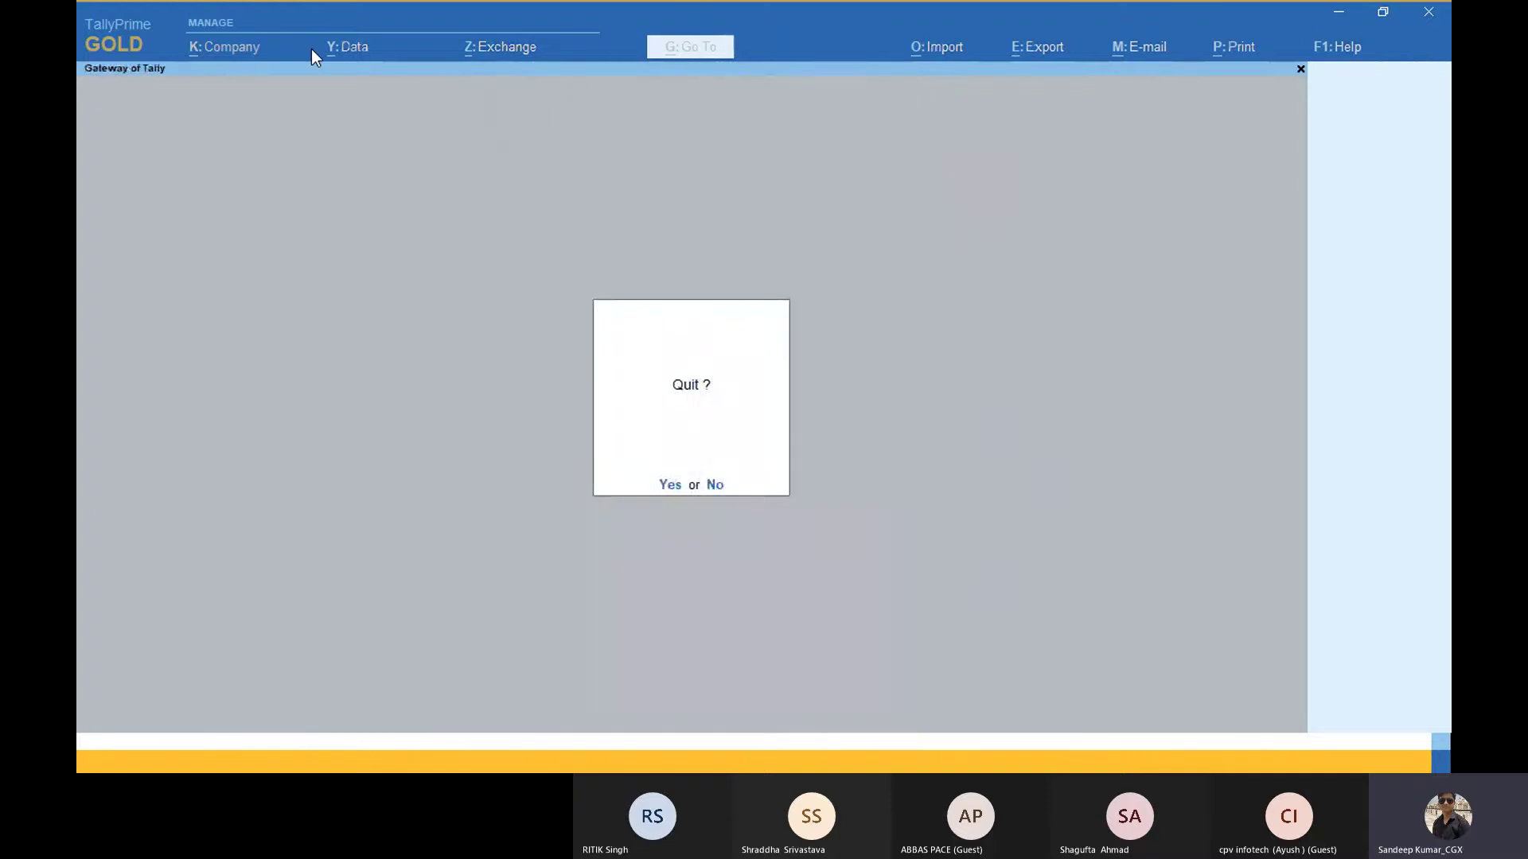
pyautogui.press('Escape')
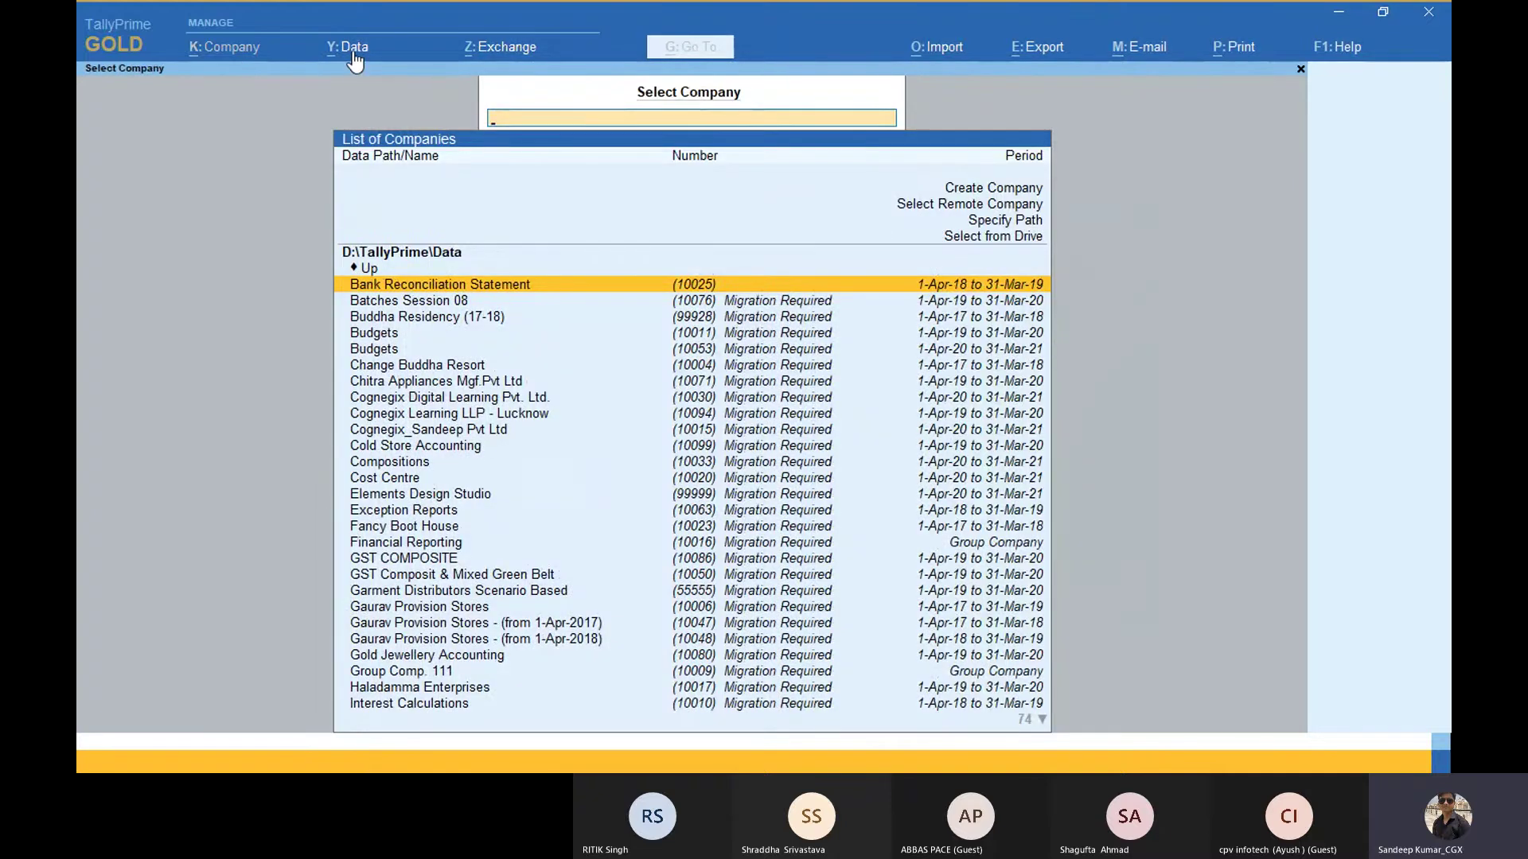
# Step: Open Data > Backup to show the Backup Companies screen
pyautogui.click(354, 61)
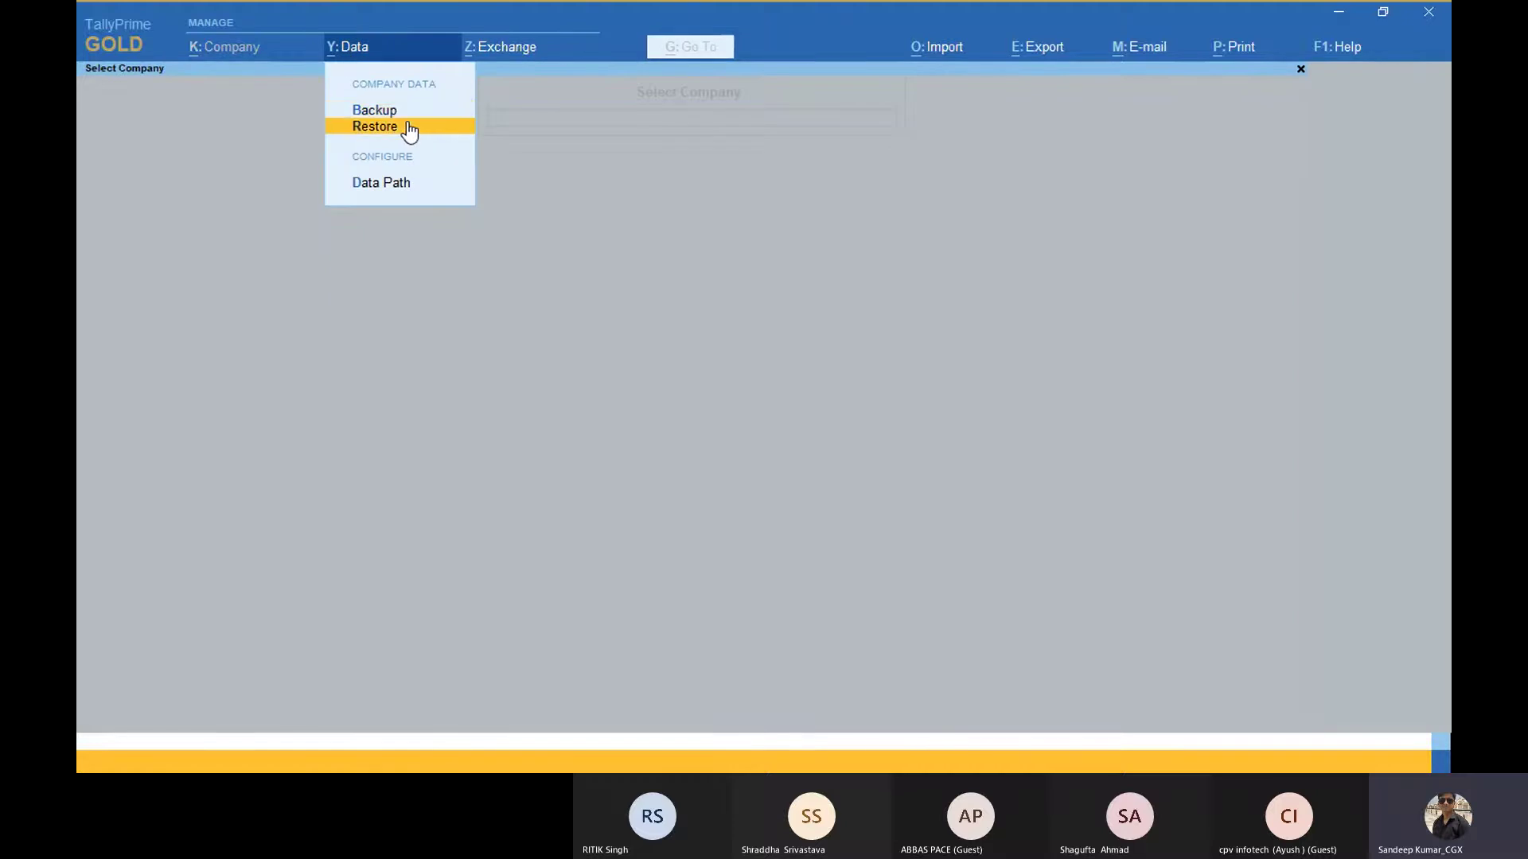
pyautogui.press('Up')
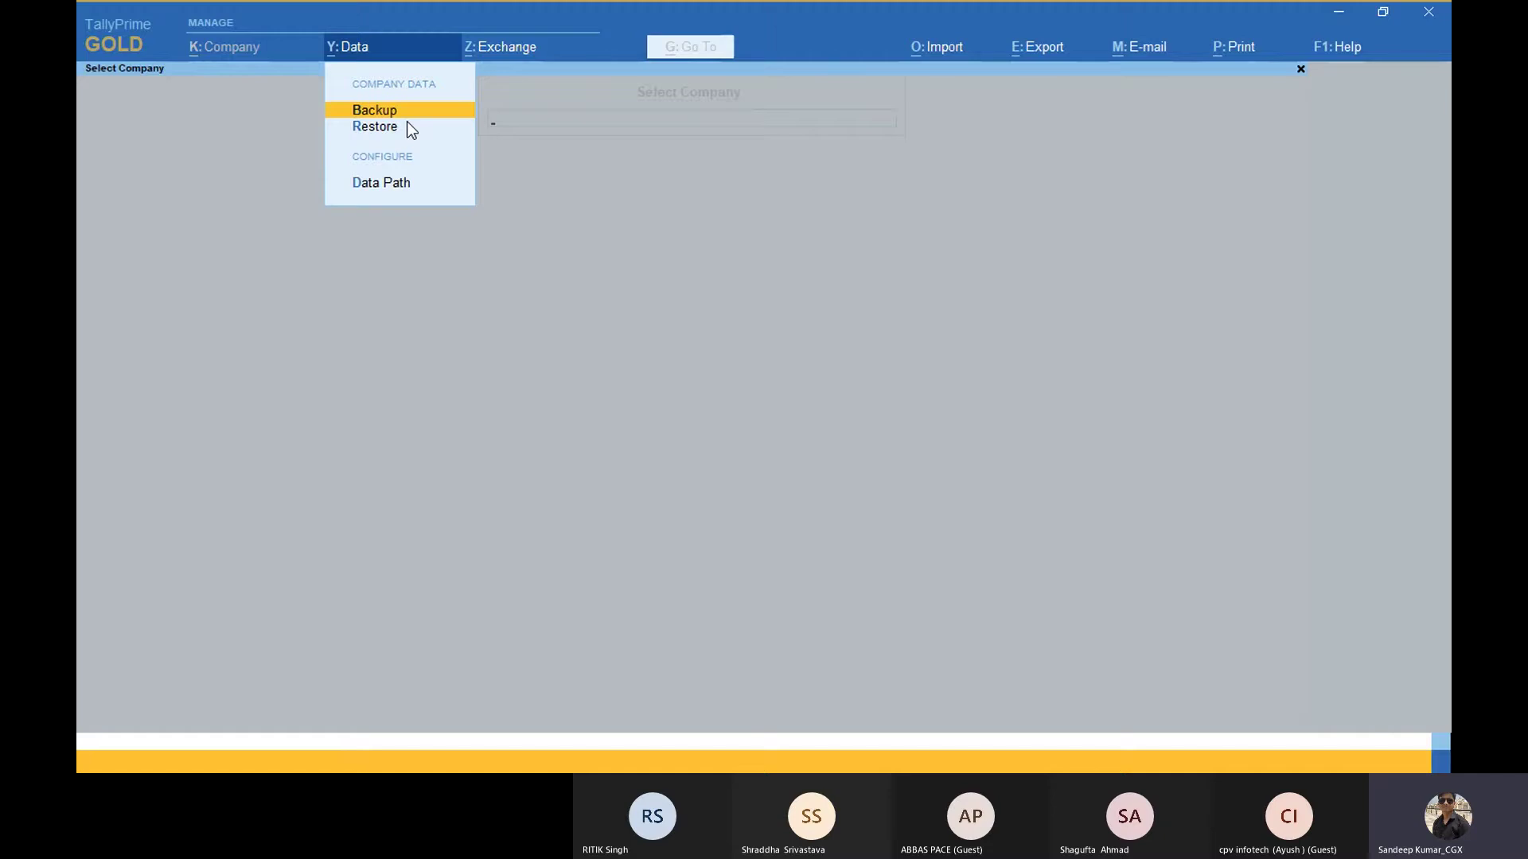
pyautogui.press('Return')
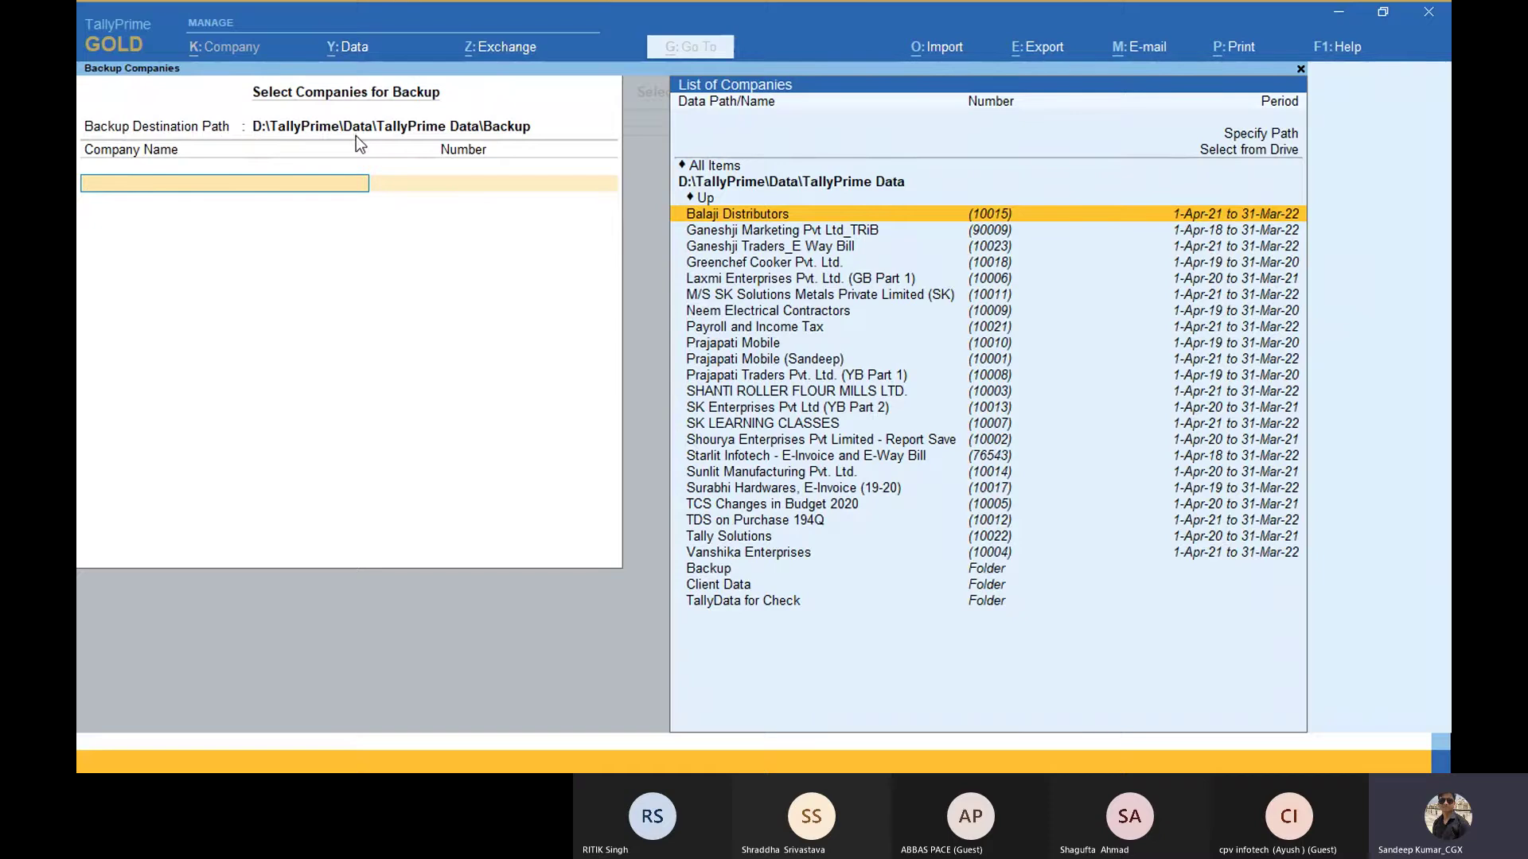
# Step: Set the backup destination to Desktop\My Folder, then return to the PowerPoint slideshow
pyautogui.click(444, 134)
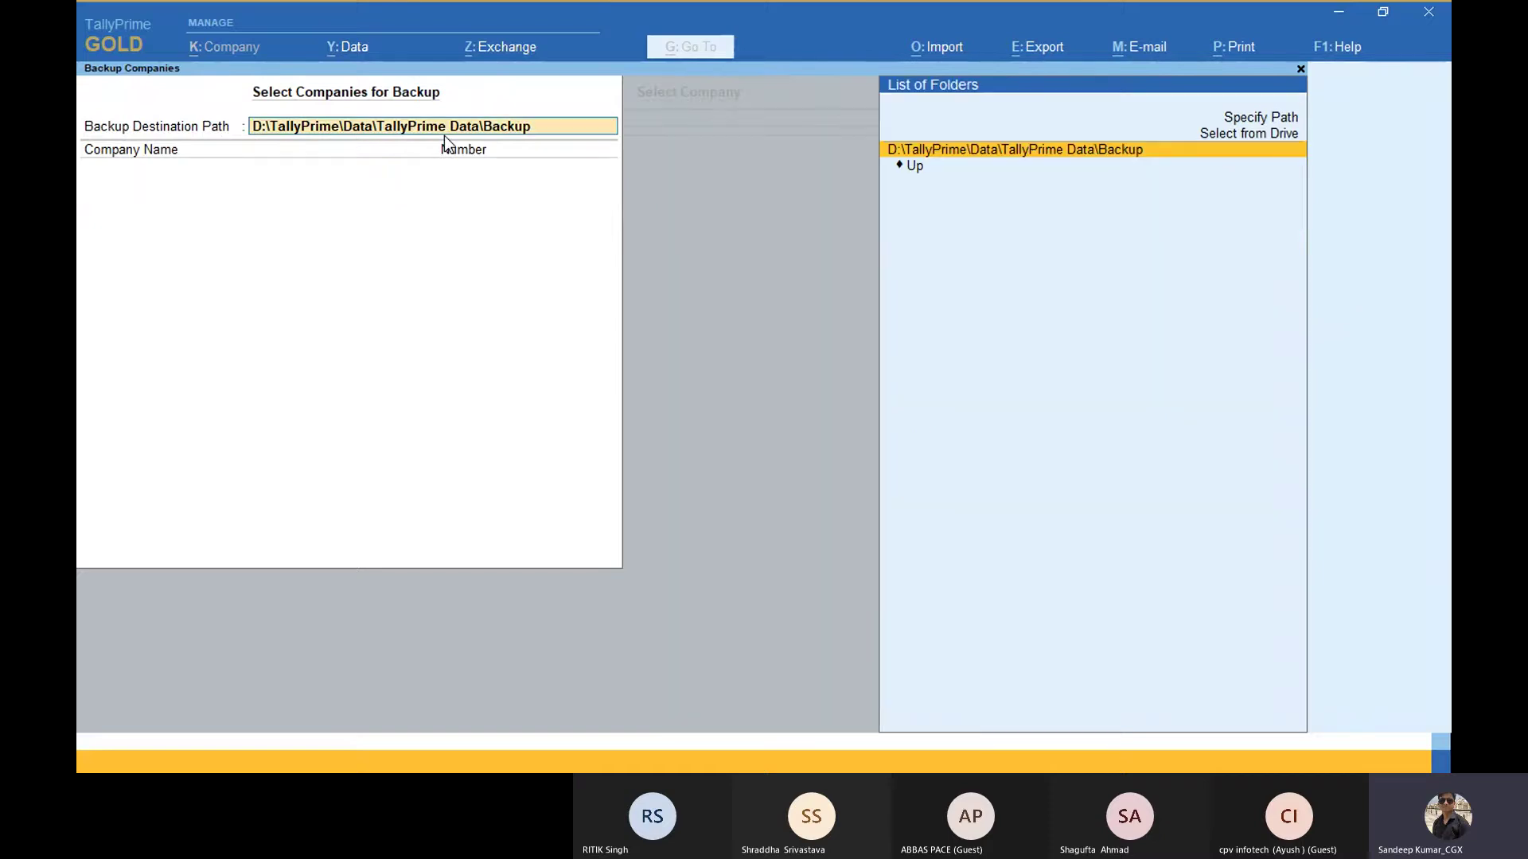
pyautogui.press('Up')
pyautogui.press('Up')
pyautogui.press('Down')
pyautogui.press('Down')
pyautogui.press('Up')
pyautogui.press('Up')
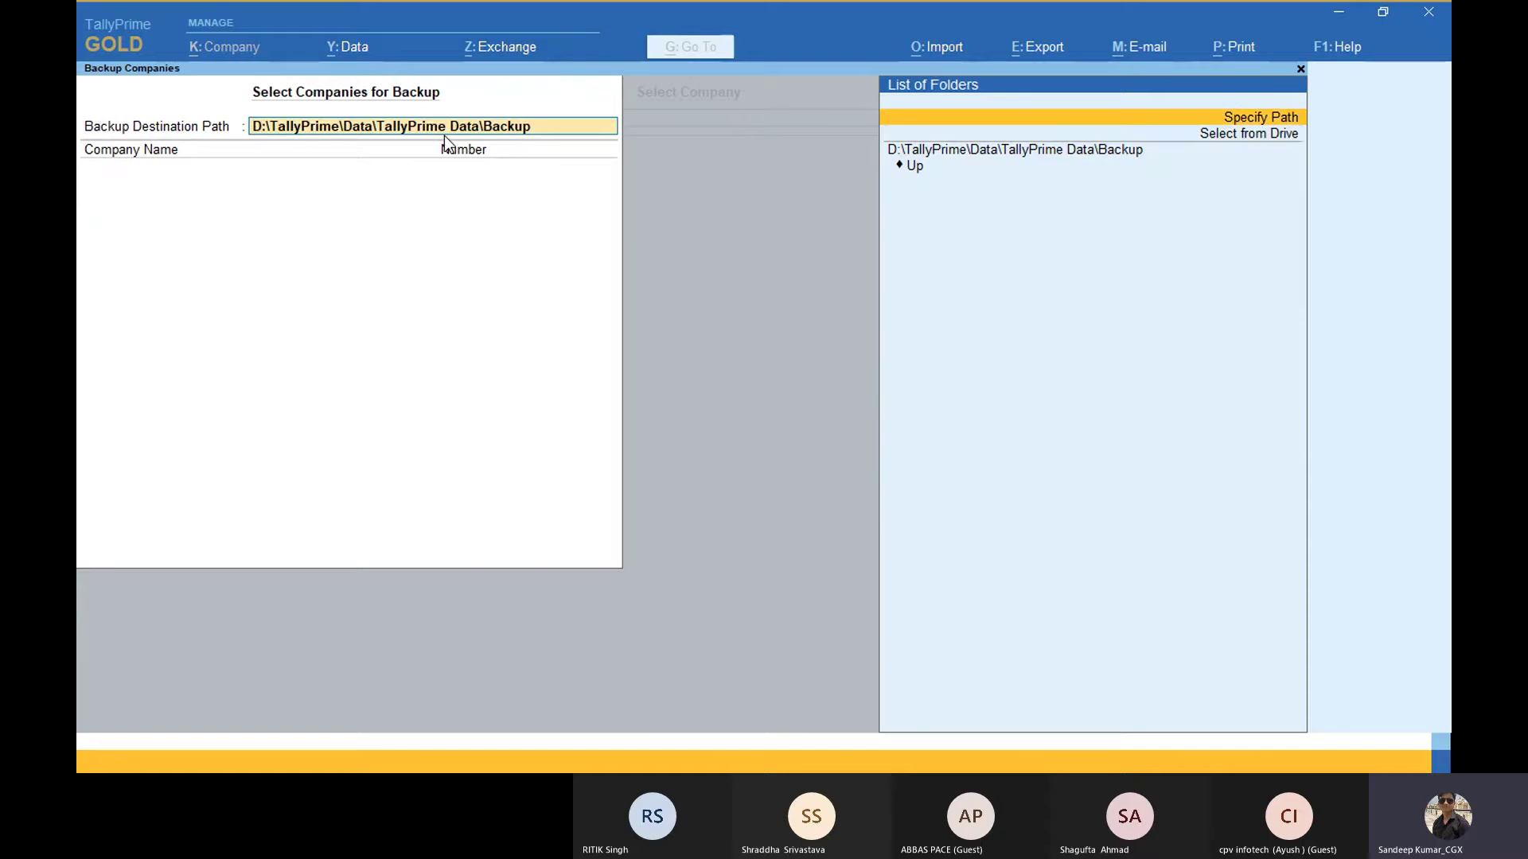
pyautogui.press('Down')
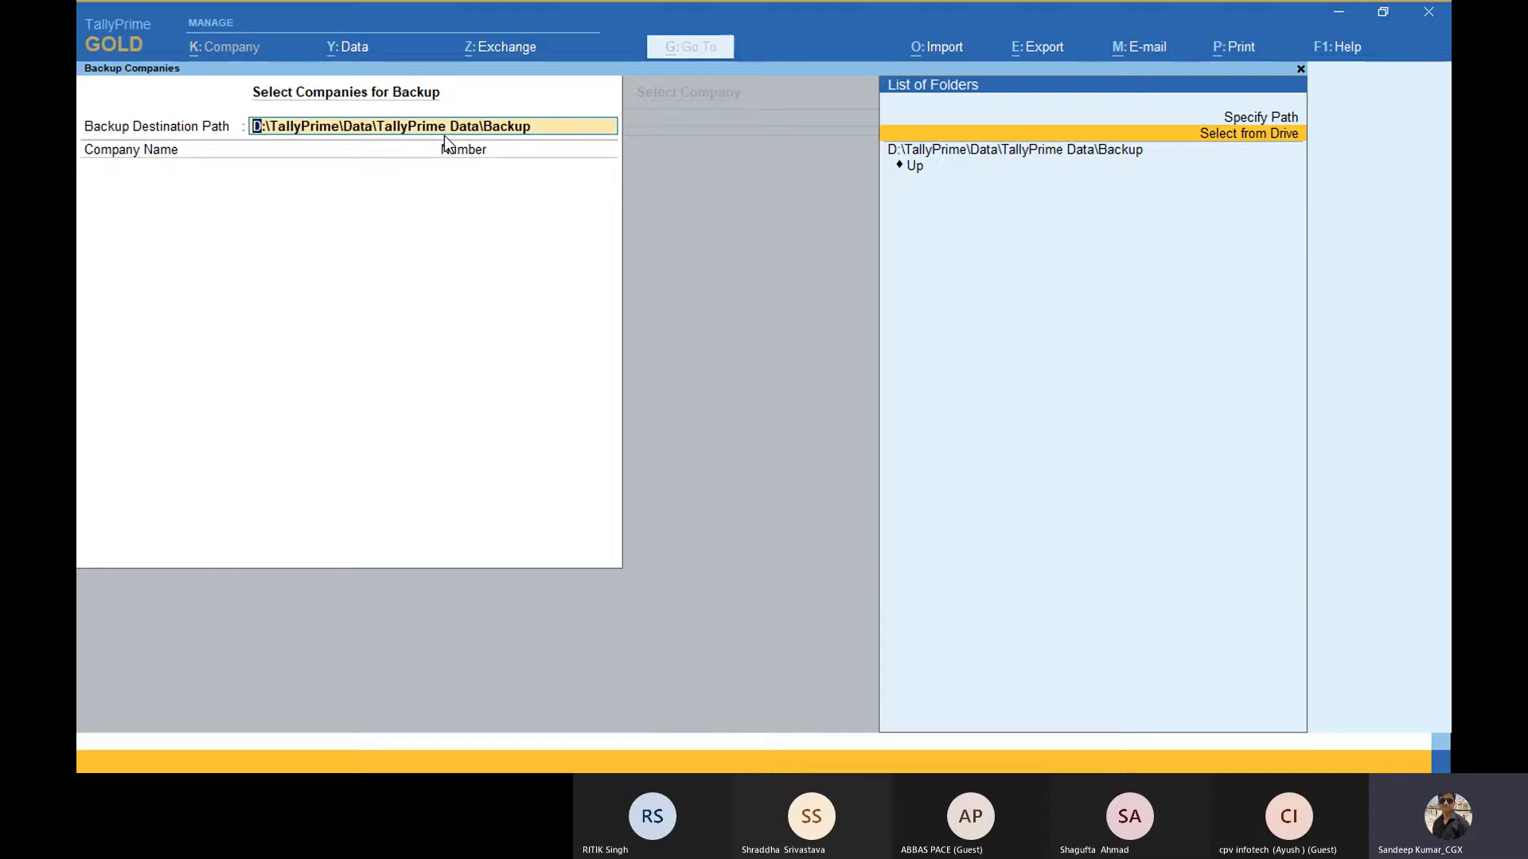
pyautogui.press('Return')
pyautogui.press('Down')
pyautogui.press('Down')
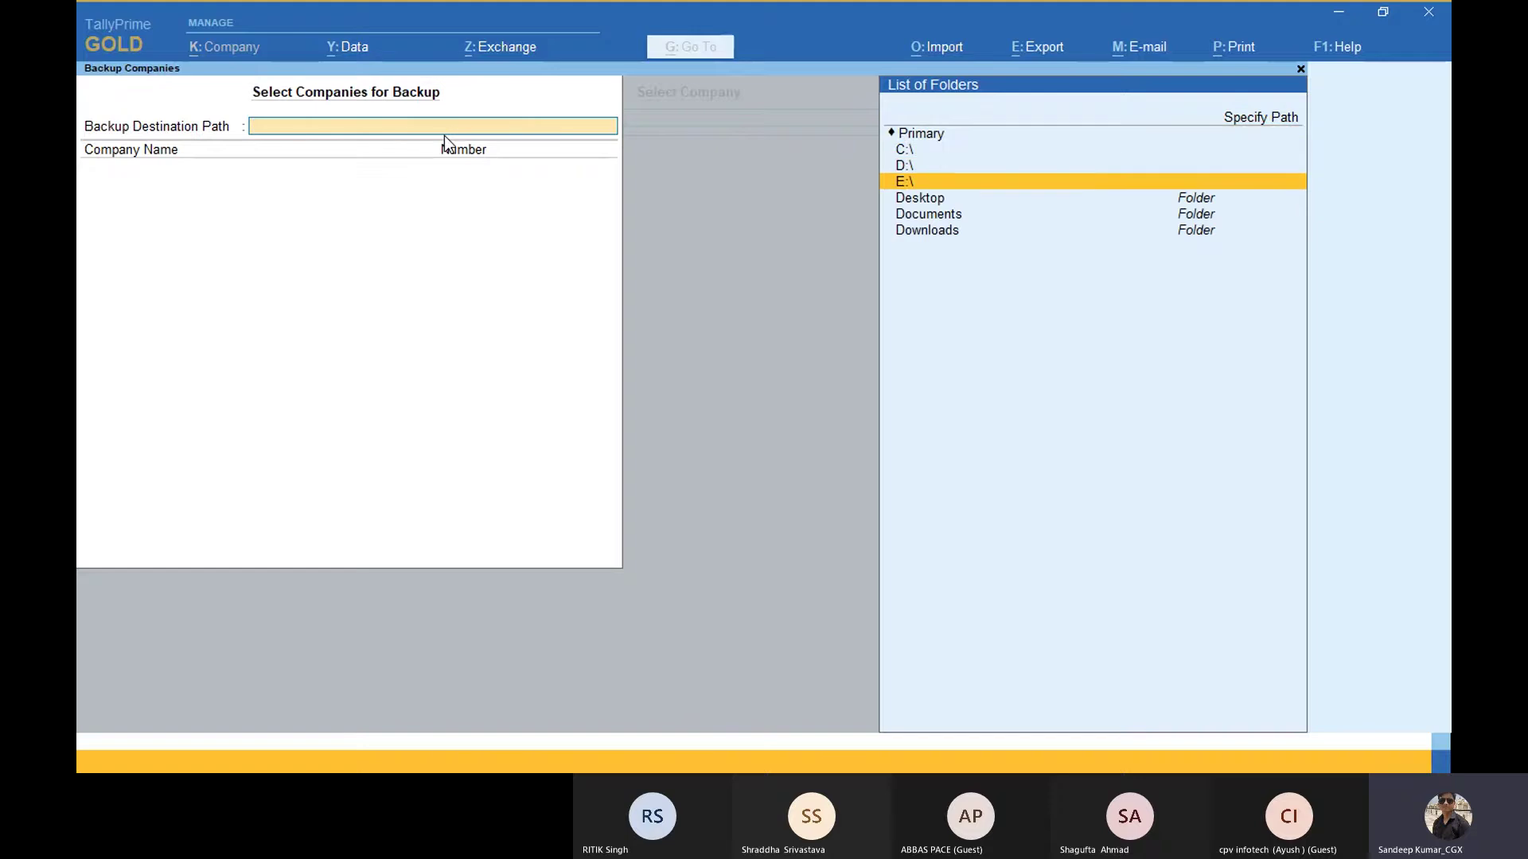
pyautogui.press('Up')
pyautogui.press('Down')
pyautogui.press('Down')
pyautogui.press('Return')
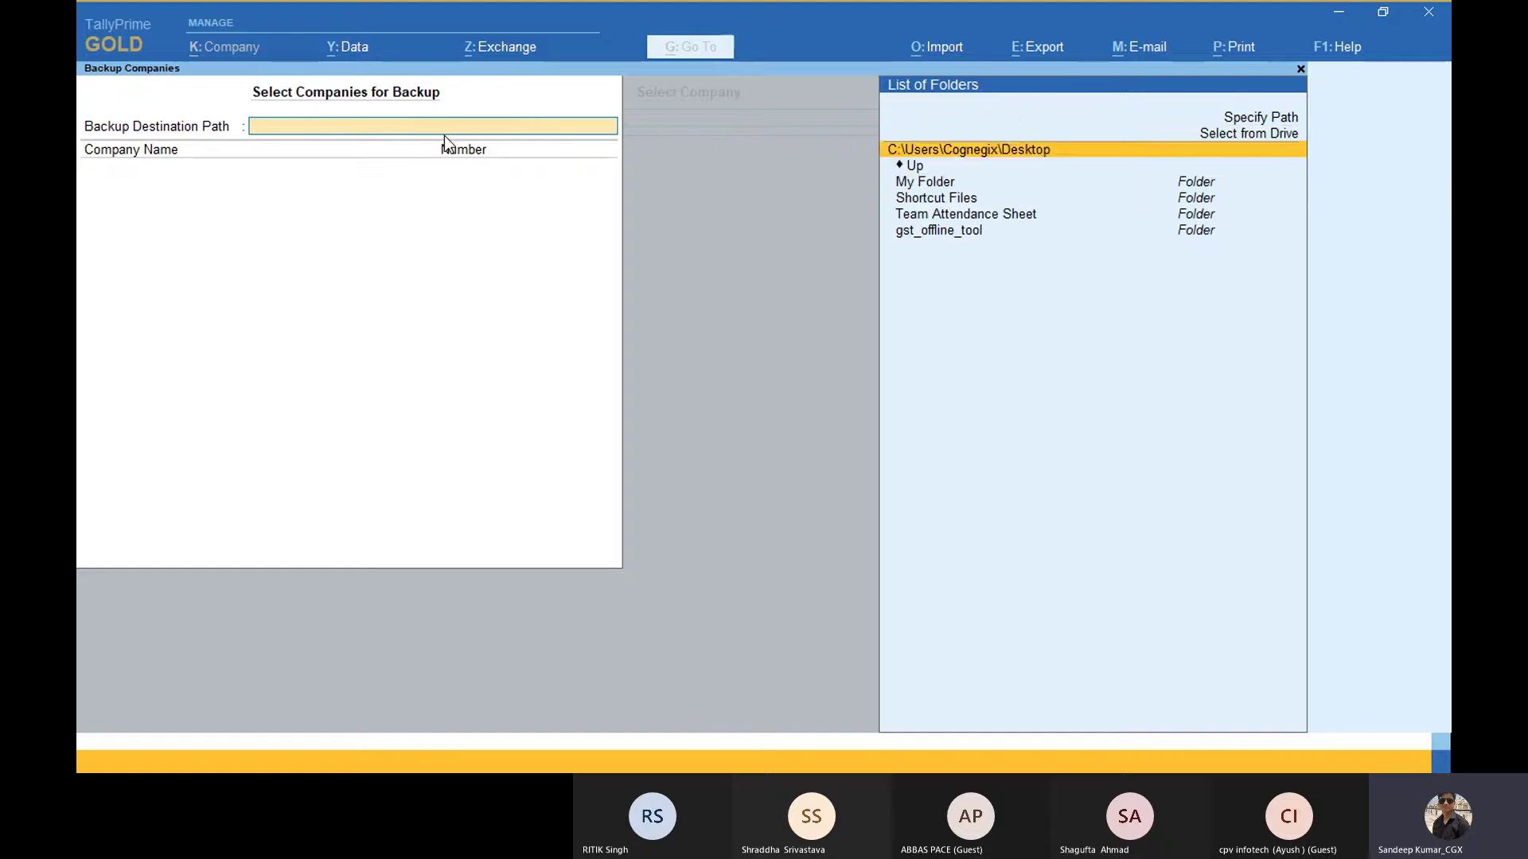
pyautogui.press('Down')
pyautogui.press('Return')
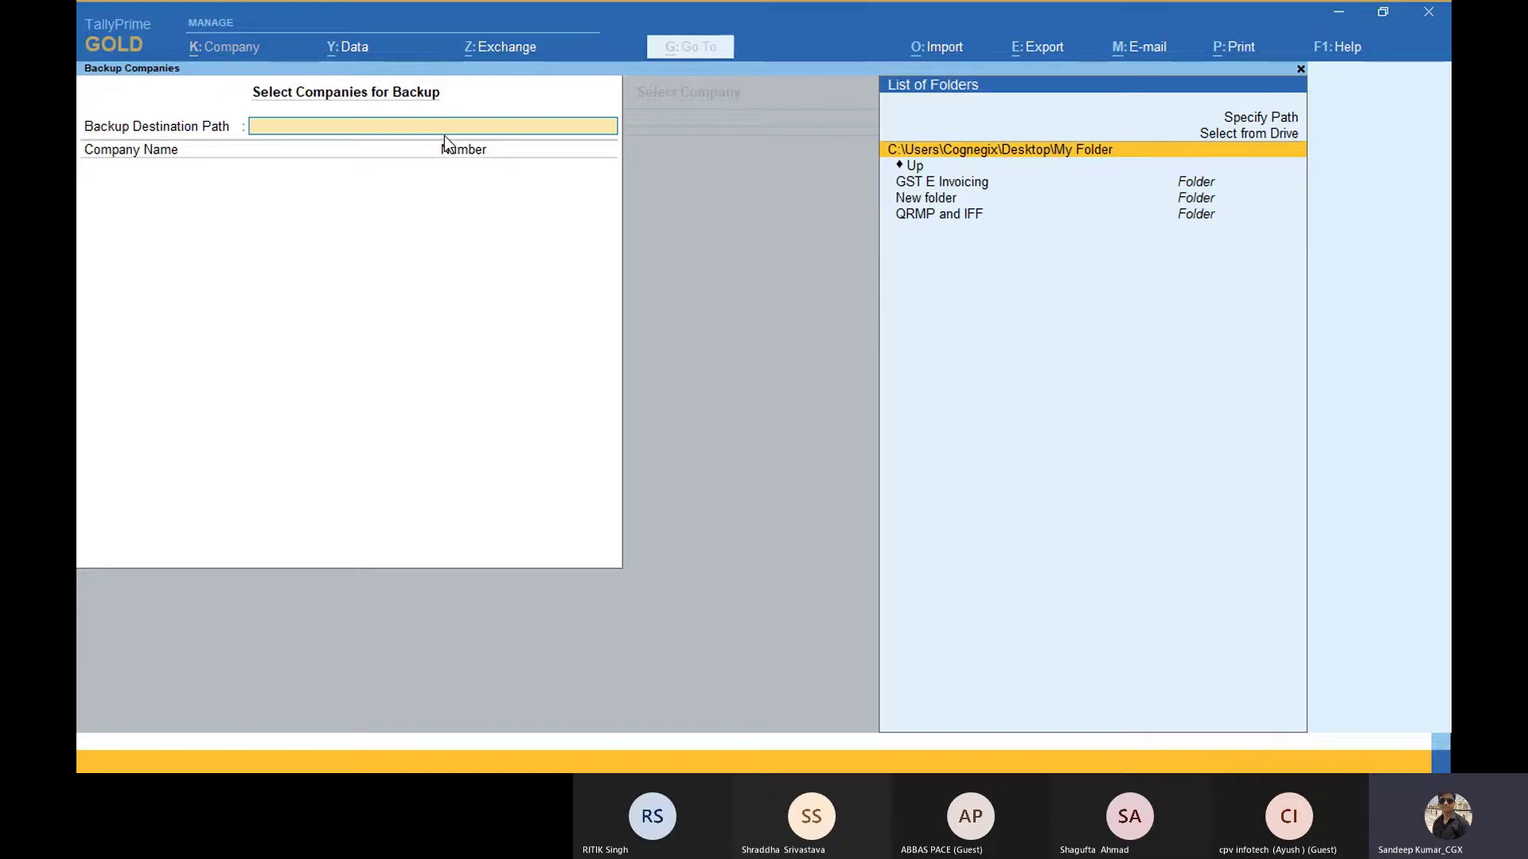
pyautogui.press('Return')
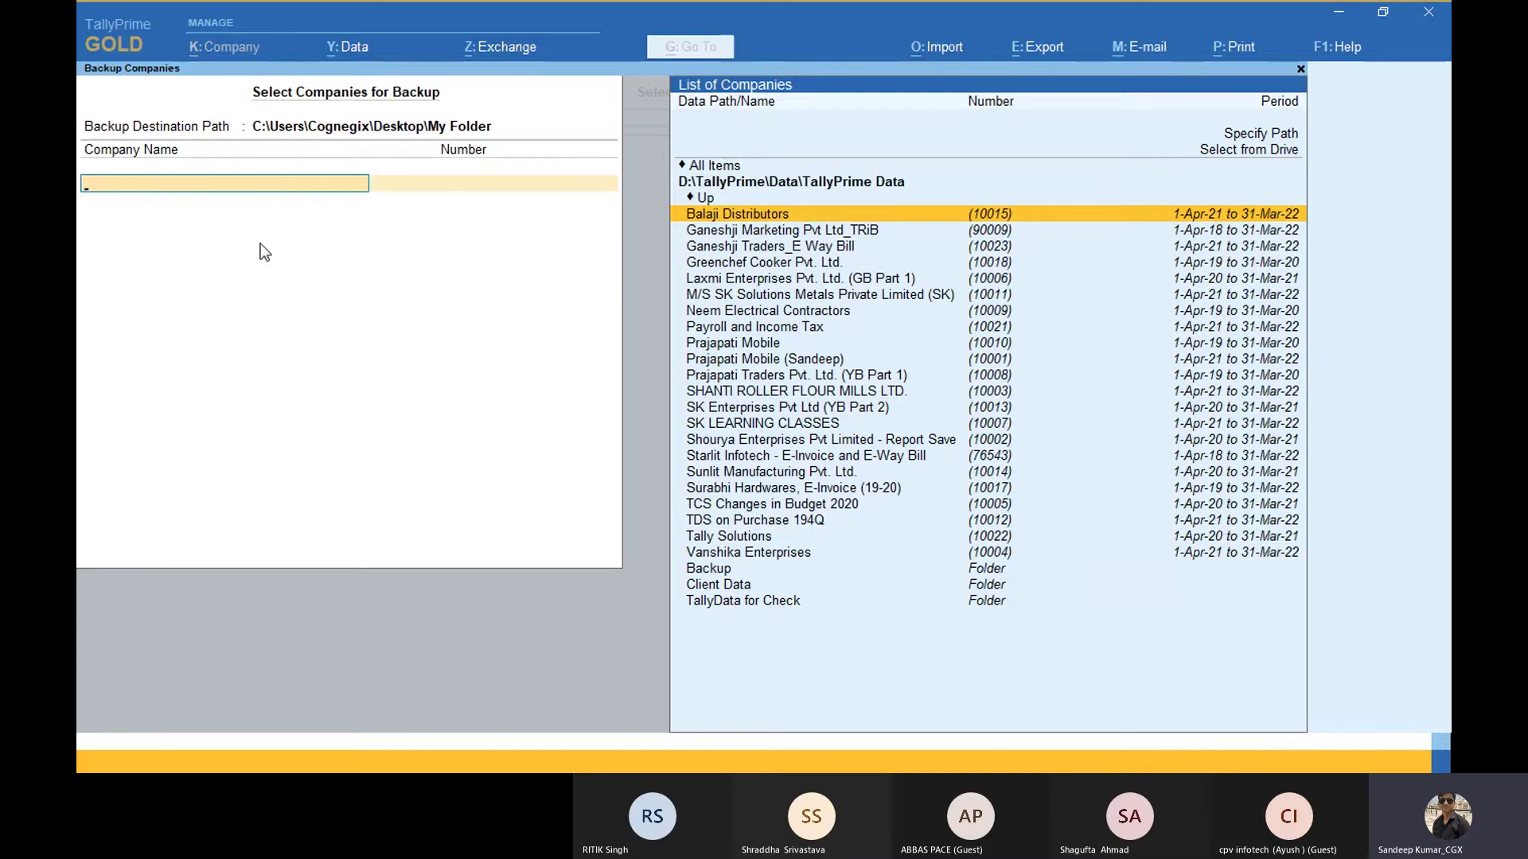
pyautogui.hotkey('alt', 'Tab')
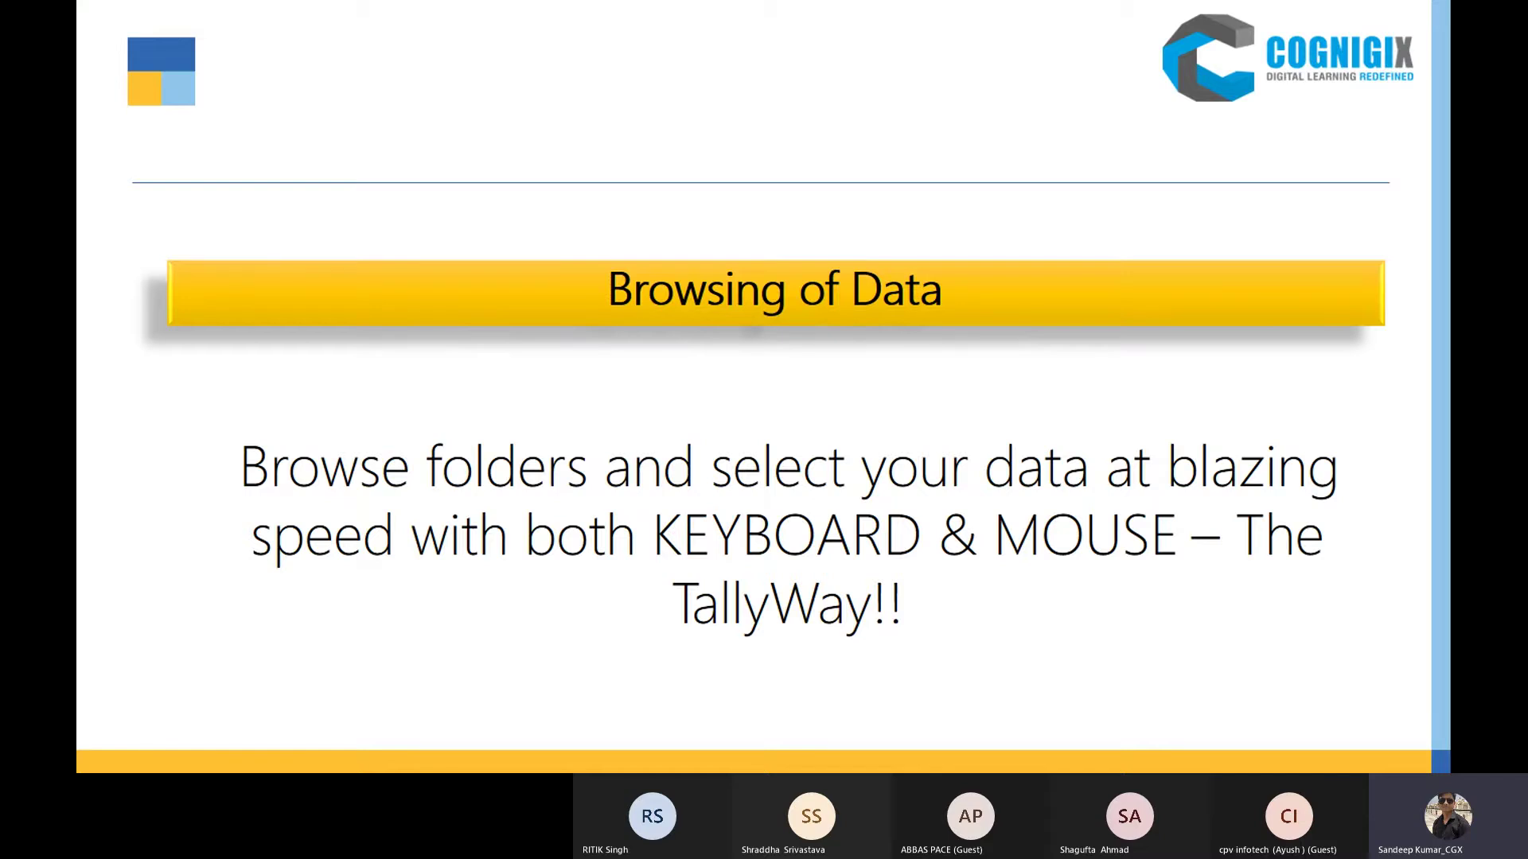
# Step: Advance the PowerPoint slide show to the 'Go To / Switch To' slide
pyautogui.press('Right')
pyautogui.hotkey('alt', 'Tab')
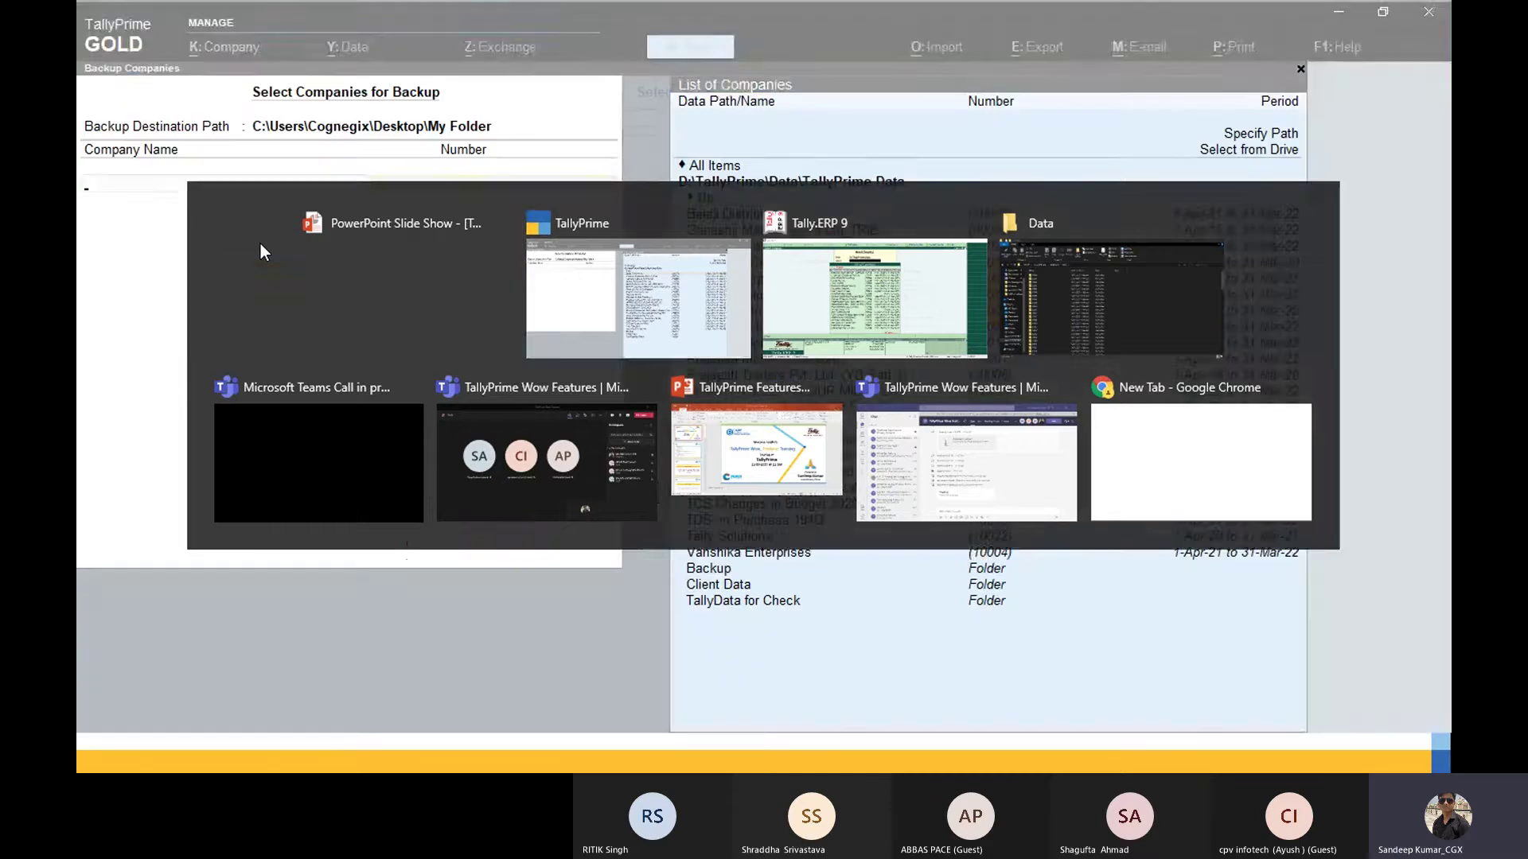
pyautogui.hotkey('alt', 'Tab')
pyautogui.hotkey('alt', 'Tab')
pyautogui.hotkey('alt', 'Tab')
pyautogui.hotkey('alt', 'Tab')
pyautogui.hotkey('alt', 'Tab')
pyautogui.hotkey('alt', 'Tab')
pyautogui.hotkey('alt', 'Tab')
pyautogui.hotkey('alt', 'Tab')
pyautogui.hotkey('alt', 'Tab')
pyautogui.hotkey('alt', 'Tab')
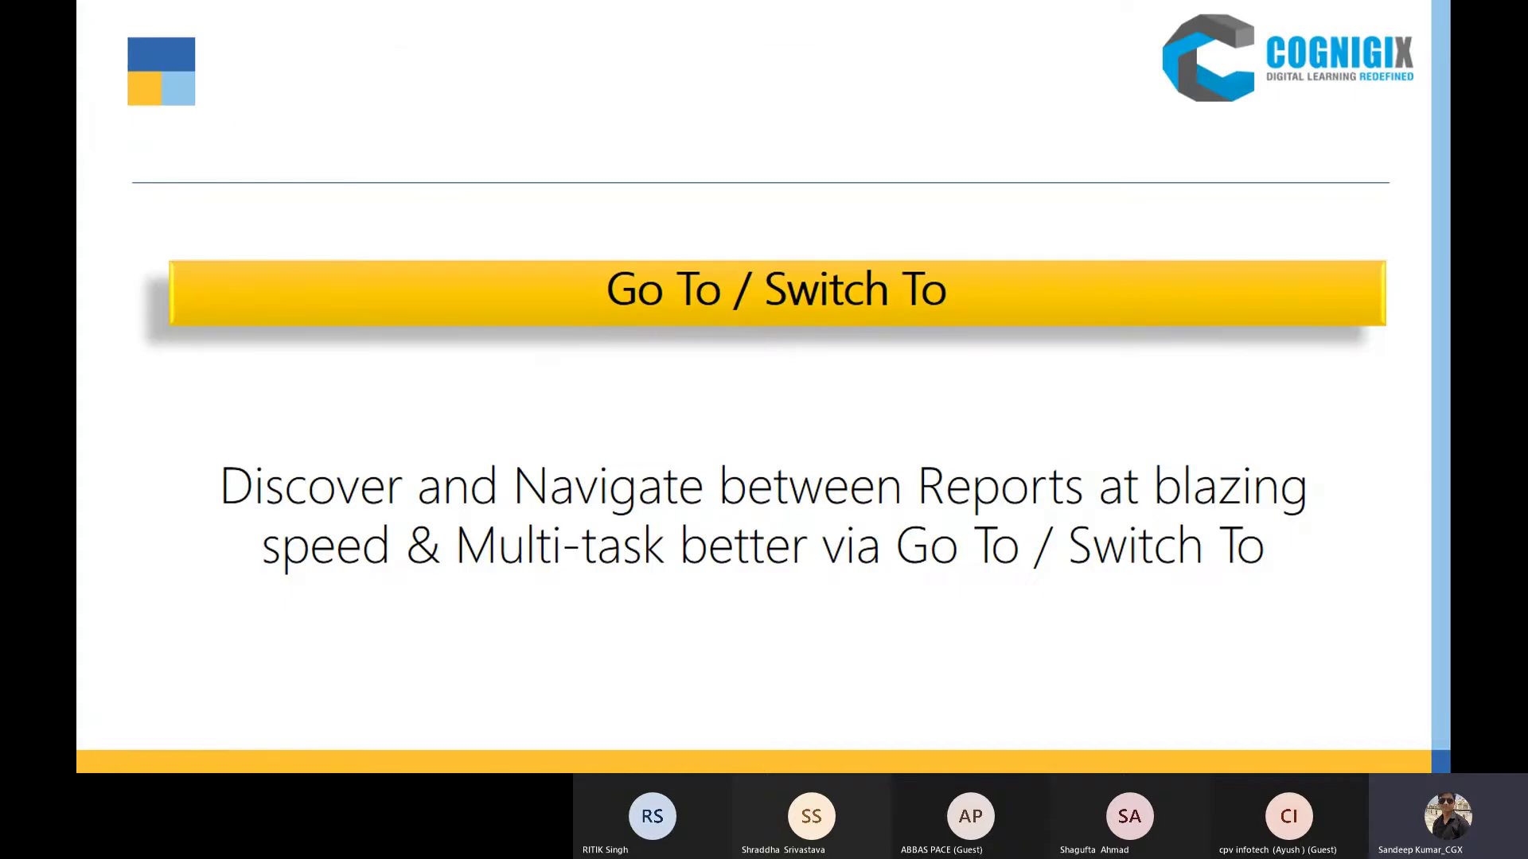
pyautogui.press('Right')
# Step: In Tally.ERP 9, load the company Chitra Appliances Mgf.Pvt Ltd from the Select Company list
pyautogui.hotkey('alt', 'Tab')
pyautogui.hotkey('alt', 'Tab')
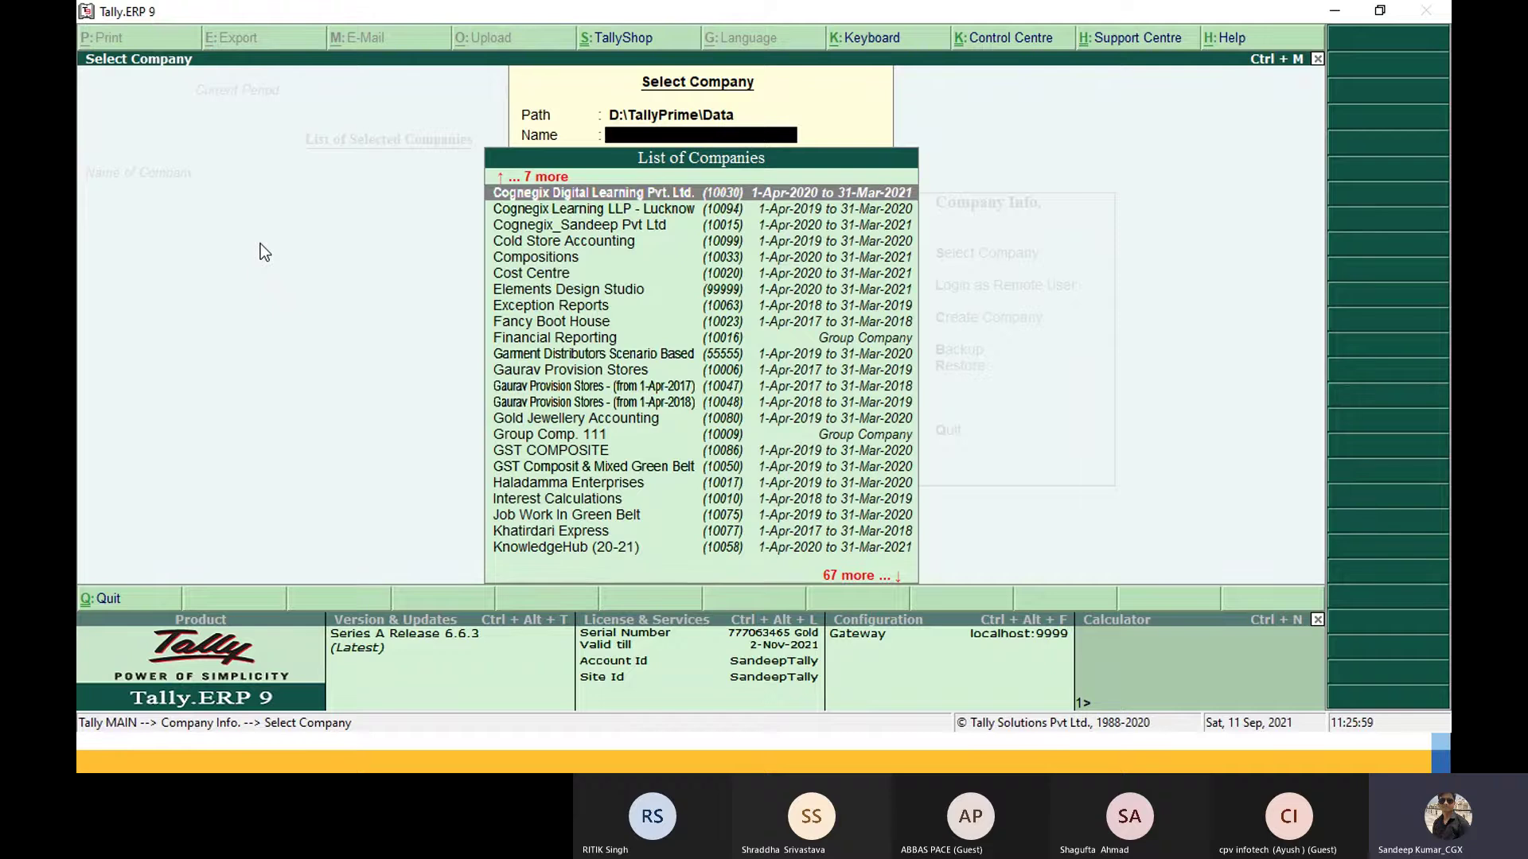
pyautogui.press('Up')
pyautogui.press('Up')
pyautogui.press('Up')
pyautogui.press('Up')
pyautogui.press('Up')
pyautogui.press('Up')
pyautogui.press('Up')
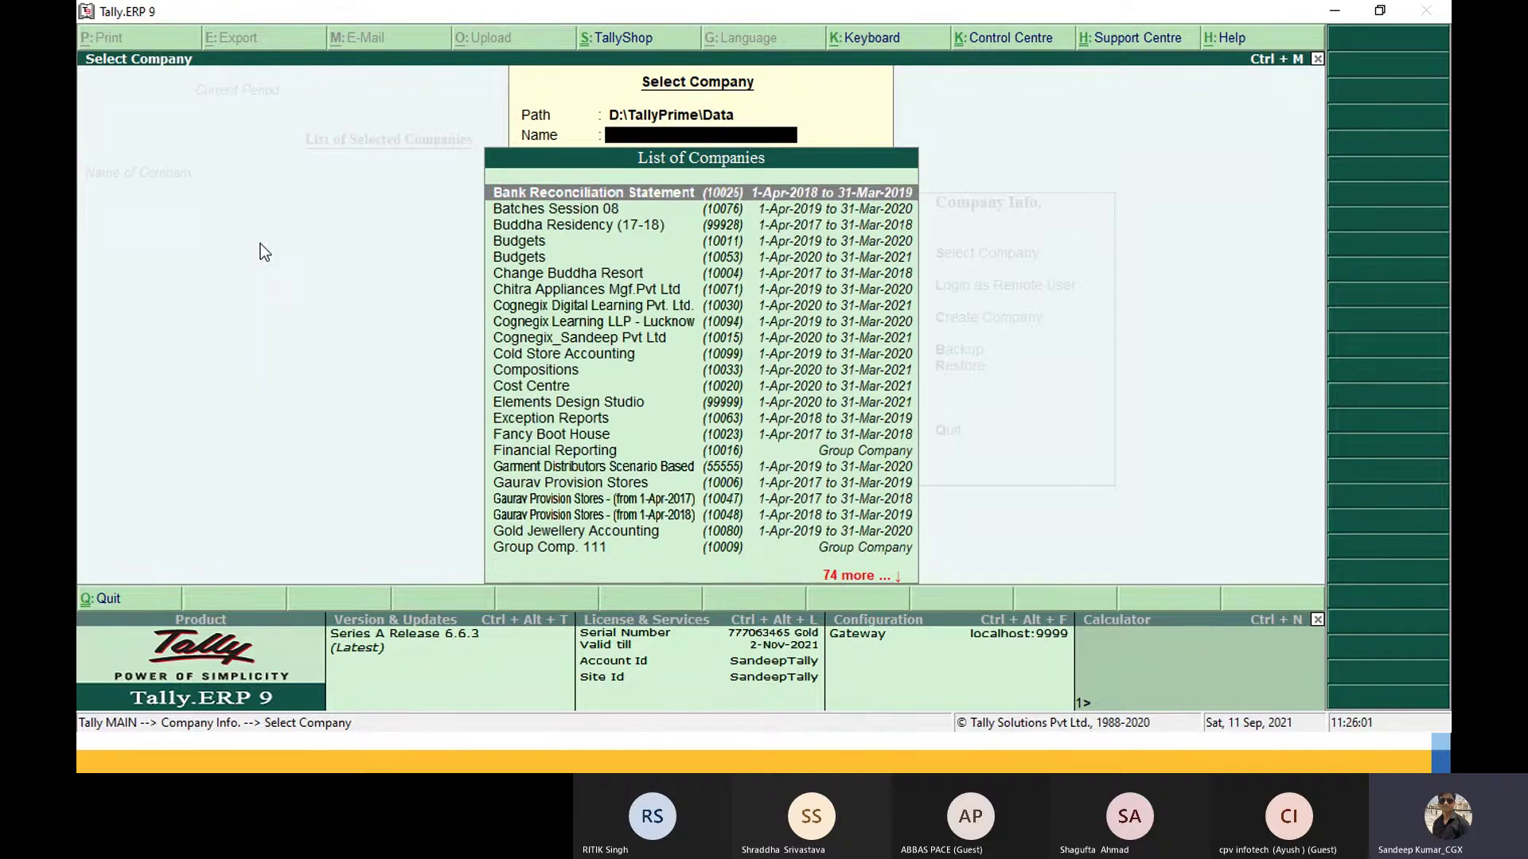
pyautogui.press('Down')
pyautogui.press('Down')
pyautogui.press('Down')
pyautogui.press('Down')
pyautogui.press('Down')
pyautogui.press('Down')
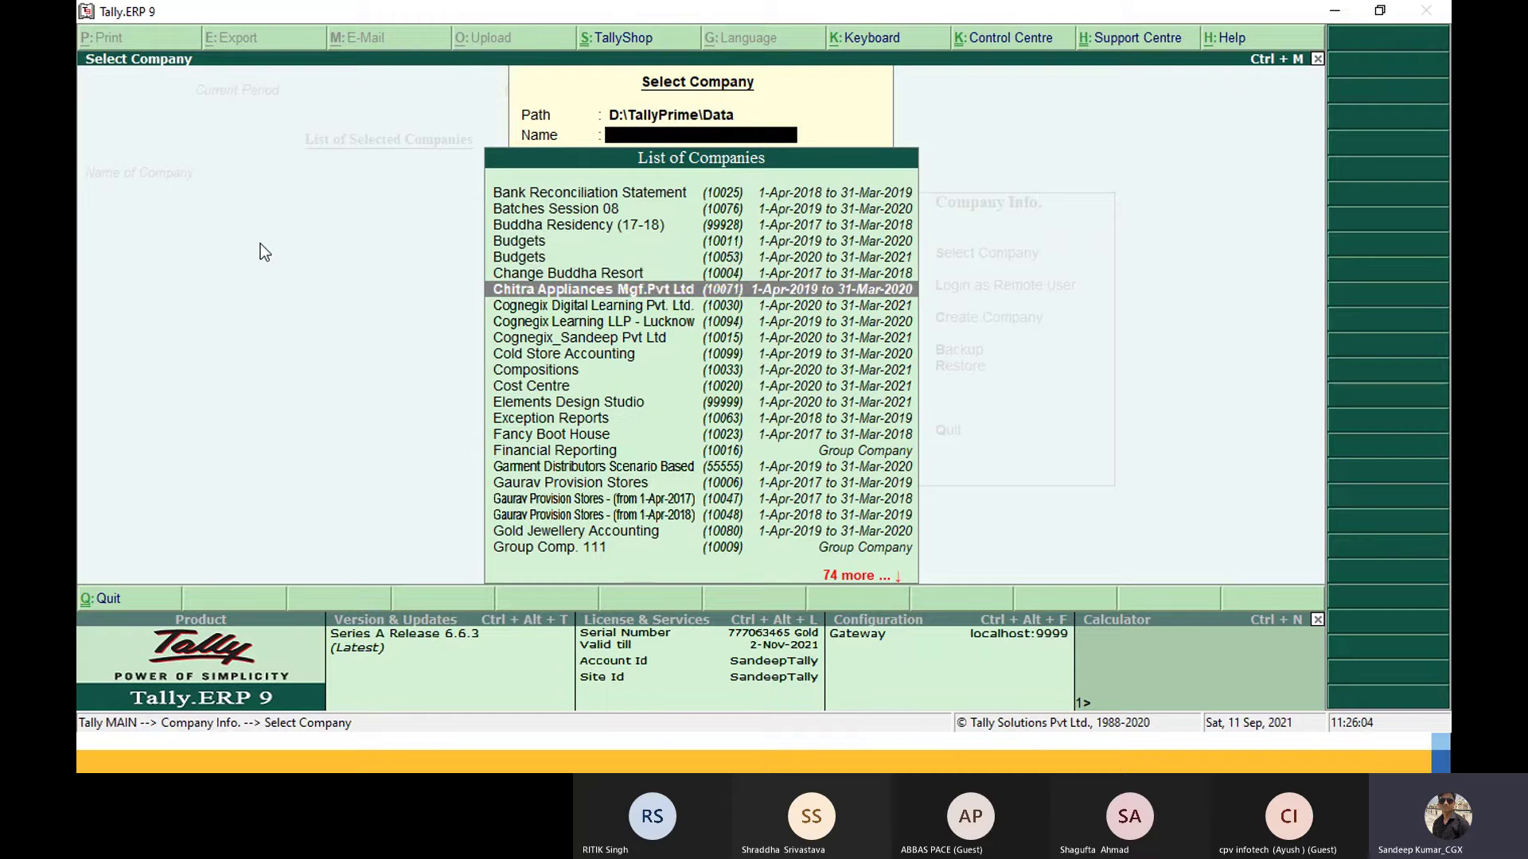
pyautogui.press('Return')
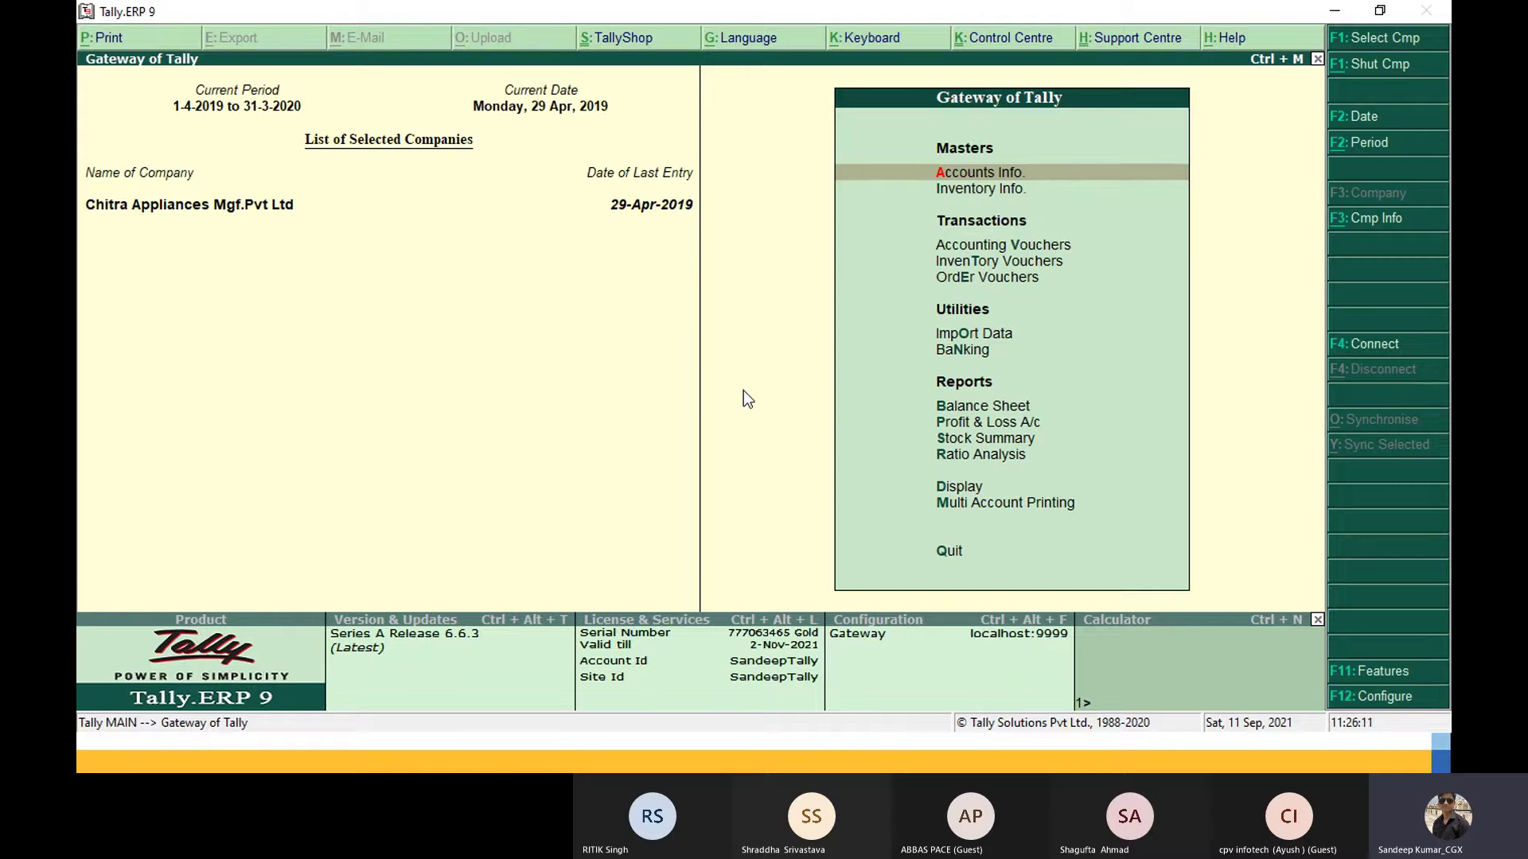
# Step: Go to Display > Account Books and highlight Sales Register
pyautogui.press('Down')
pyautogui.press('Down')
pyautogui.press('Down')
pyautogui.press('Down')
pyautogui.press('Down')
pyautogui.press('Down')
pyautogui.press('Down')
pyautogui.press('Down')
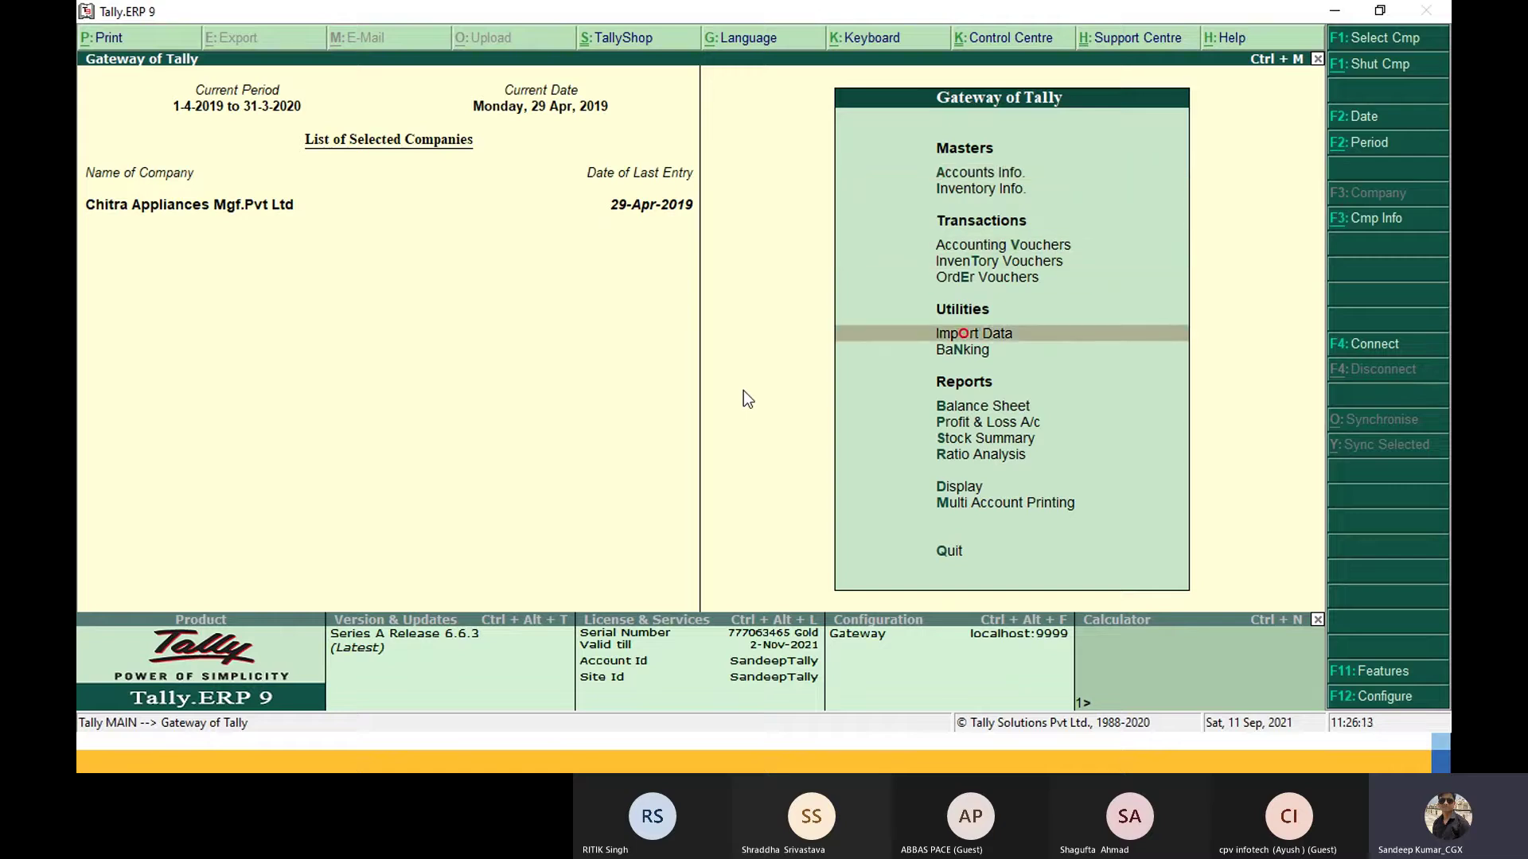
pyautogui.press('Down')
pyautogui.press('Down')
pyautogui.press('Down')
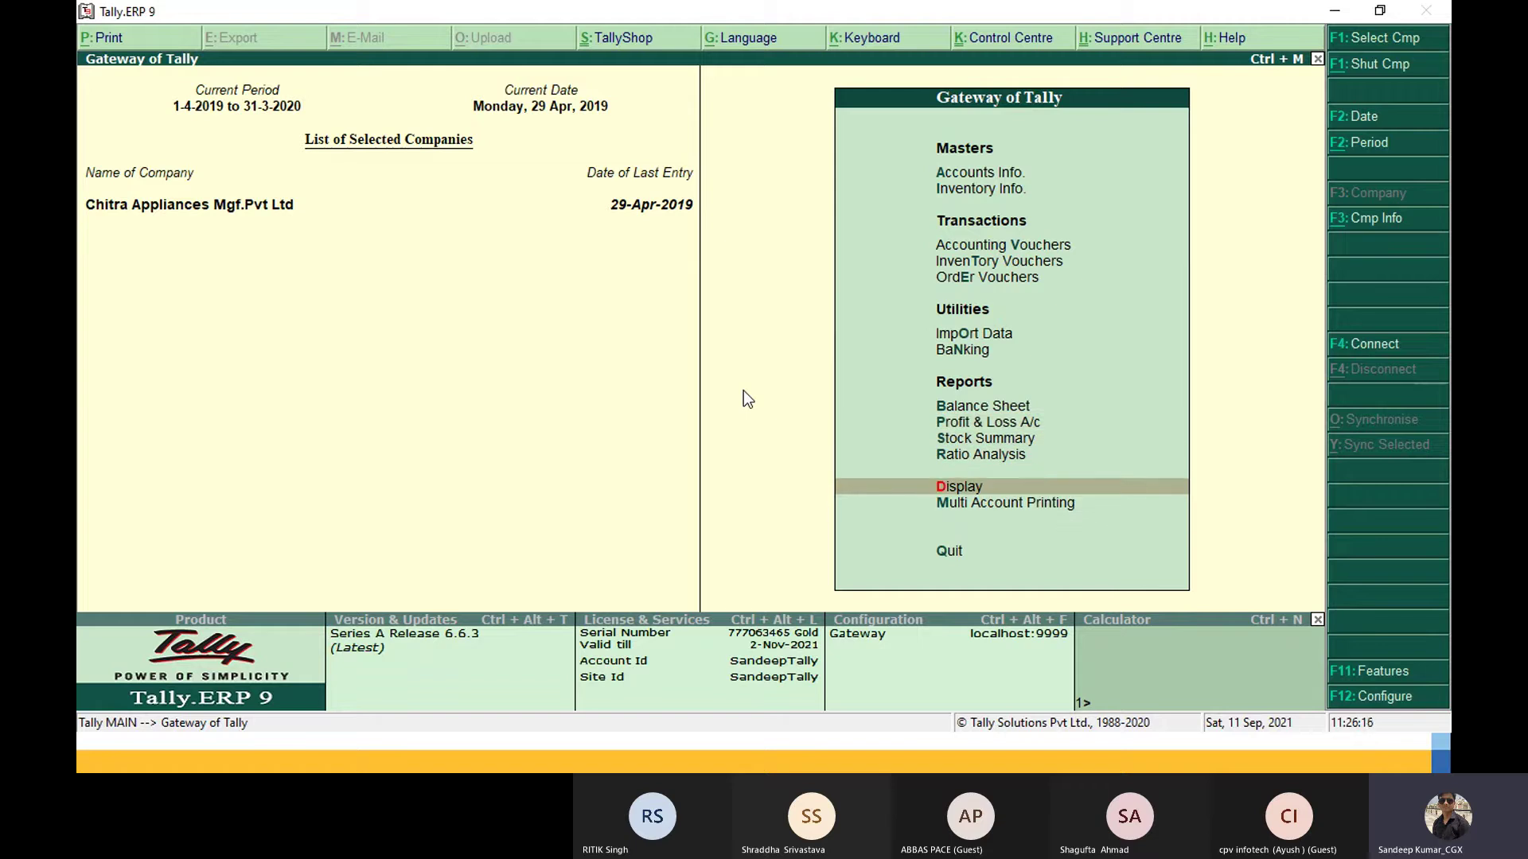
pyautogui.press('Return')
pyautogui.press('Down')
pyautogui.press('Down')
pyautogui.press('Down')
pyautogui.press('Up')
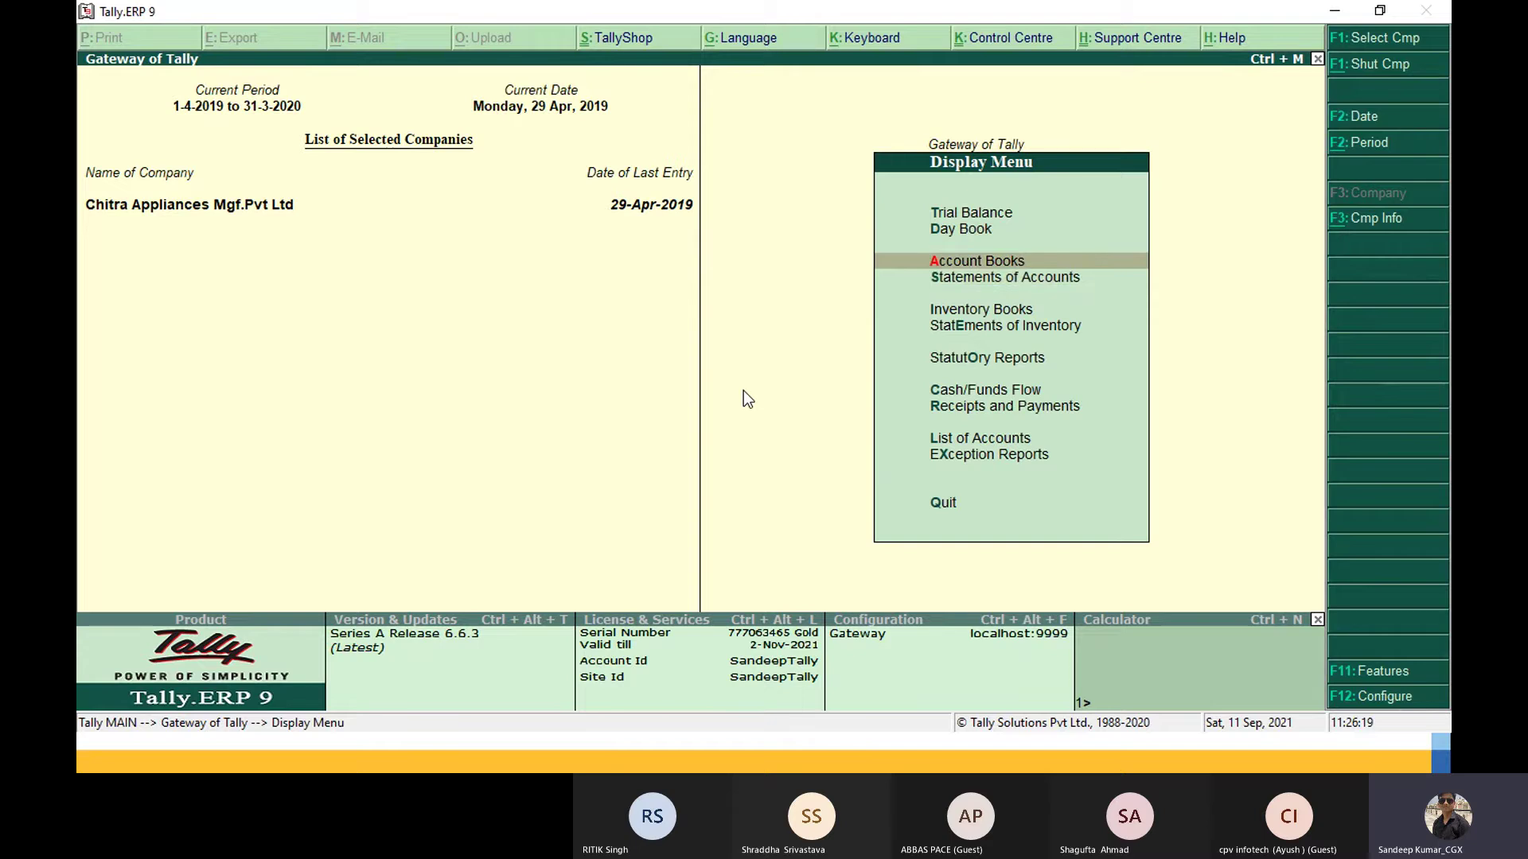
pyautogui.press('Down')
pyautogui.press('Up')
pyautogui.press('Return')
pyautogui.press('Down')
pyautogui.press('Down')
pyautogui.press('Down')
pyautogui.press('Down')
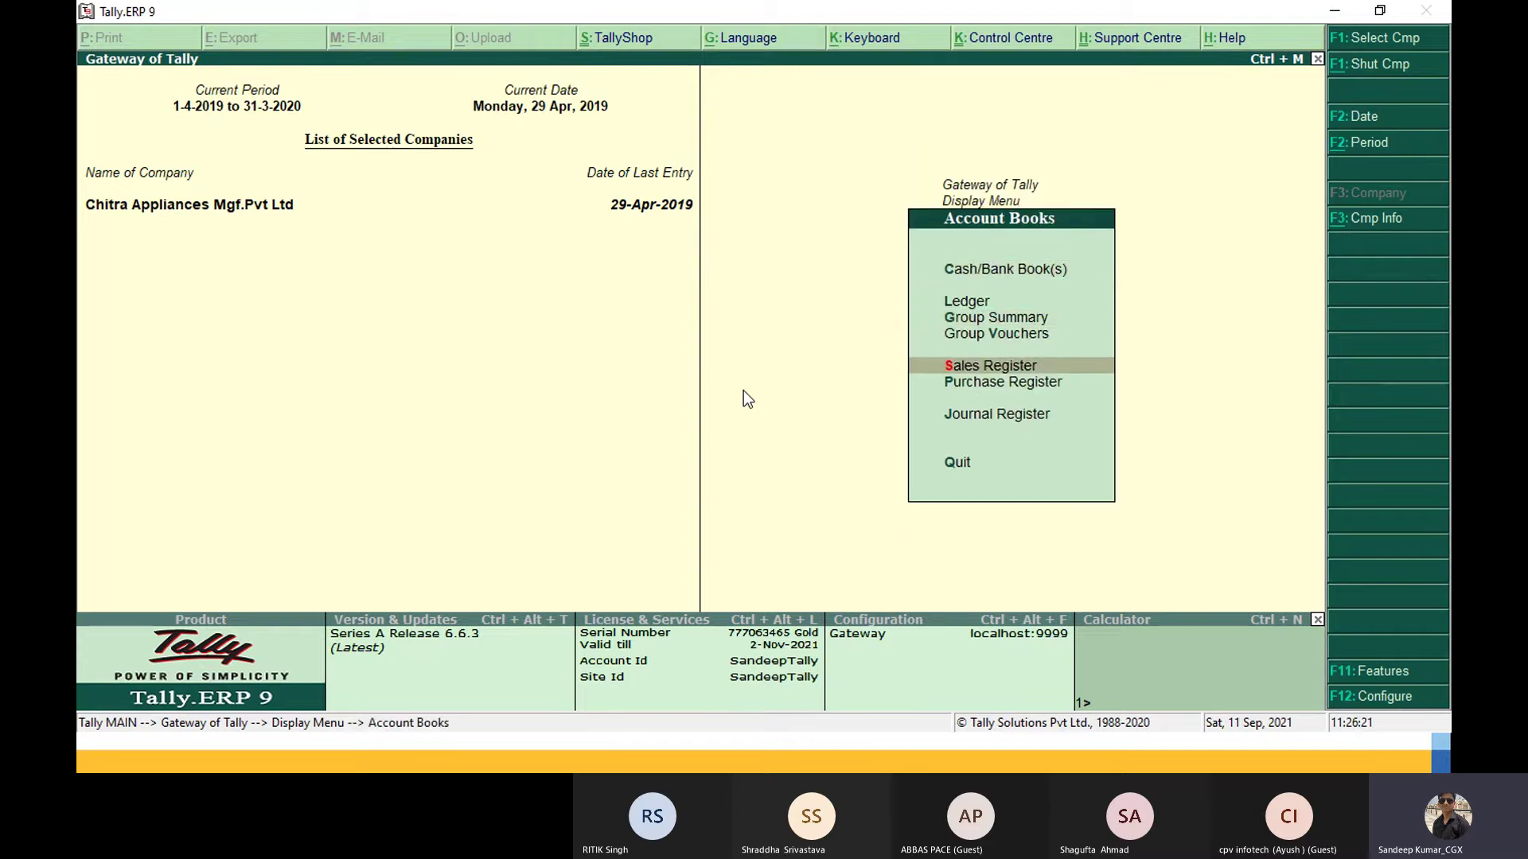
# Step: View April 2019's sales voucher in the Sales Register, then return to the Gateway of Tally
pyautogui.press('Return')
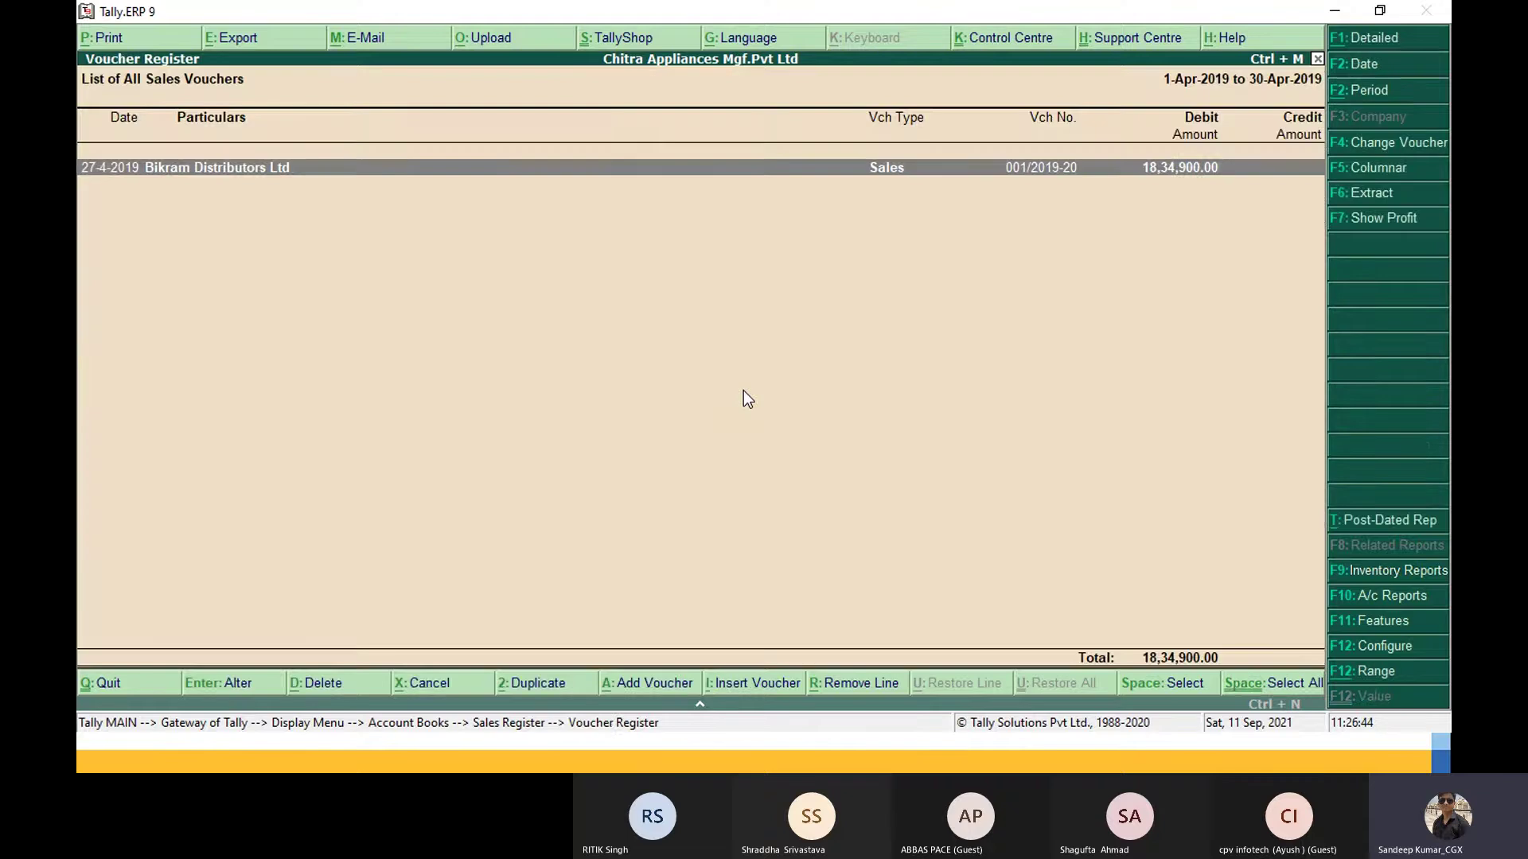
pyautogui.press('Escape')
pyautogui.press('Escape')
pyautogui.press('Escape')
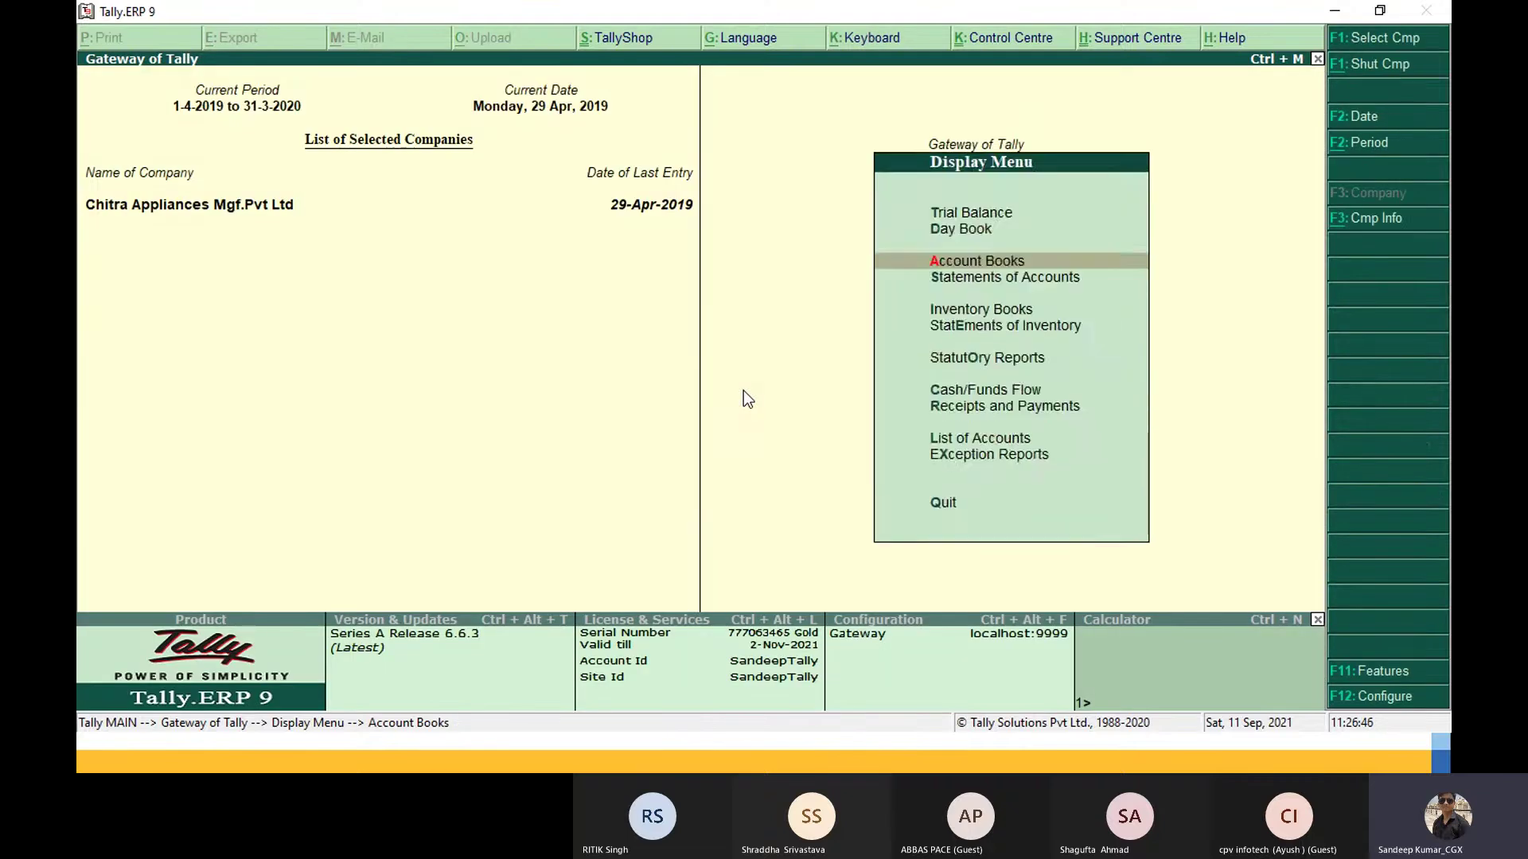
pyautogui.press('Escape')
pyautogui.press('Escape')
pyautogui.press('Escape')
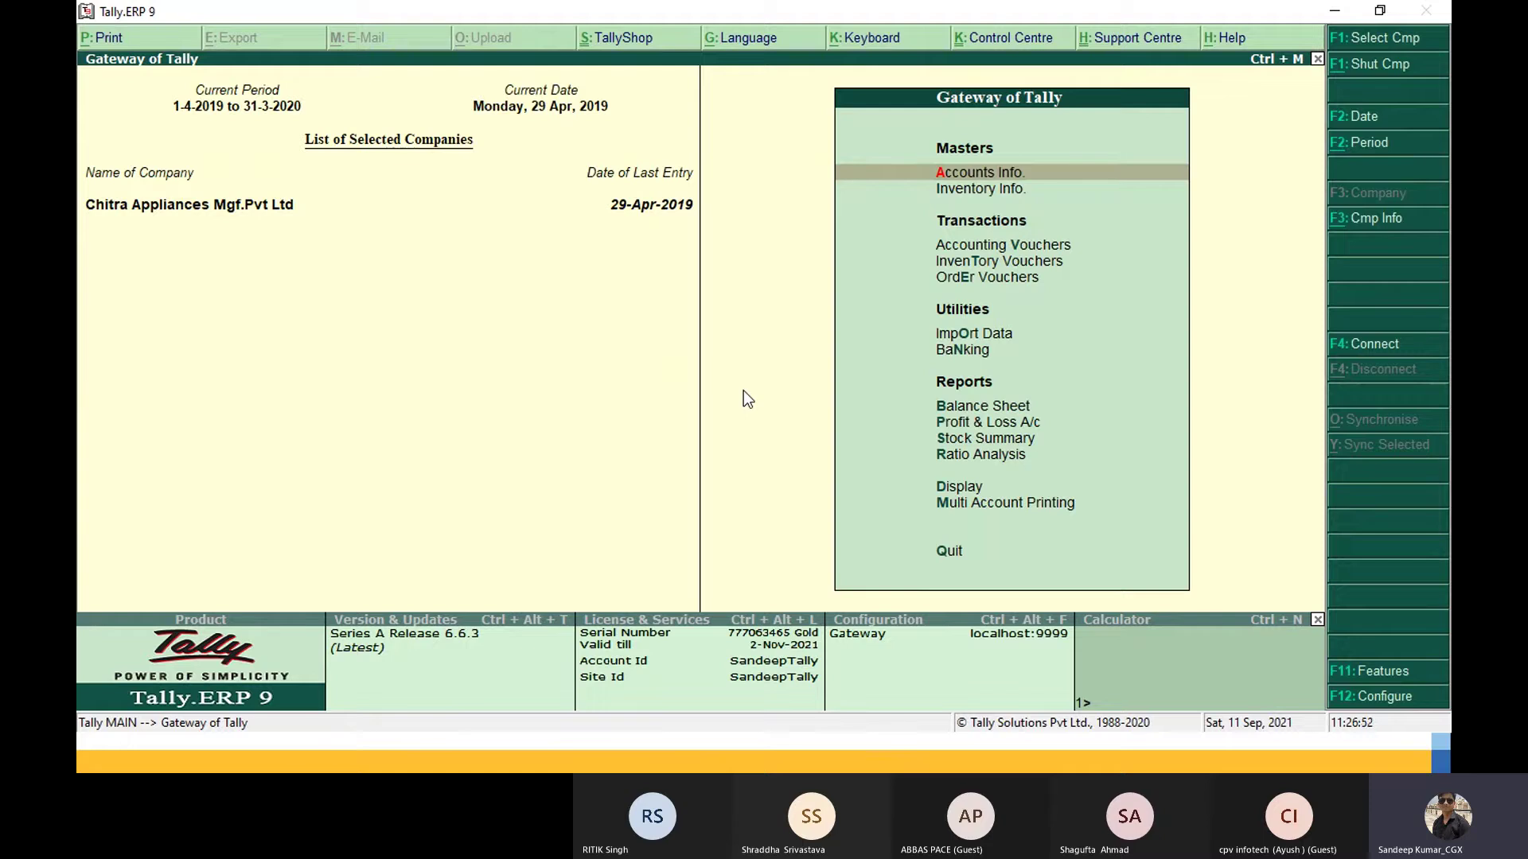
# Step: Browse the Display menu and peek into Statements of Accounts
pyautogui.press('Down')
pyautogui.press('Down')
pyautogui.press('Down')
pyautogui.press('Down')
pyautogui.press('Down')
pyautogui.press('Down')
pyautogui.press('Down')
pyautogui.press('Down')
pyautogui.press('Down')
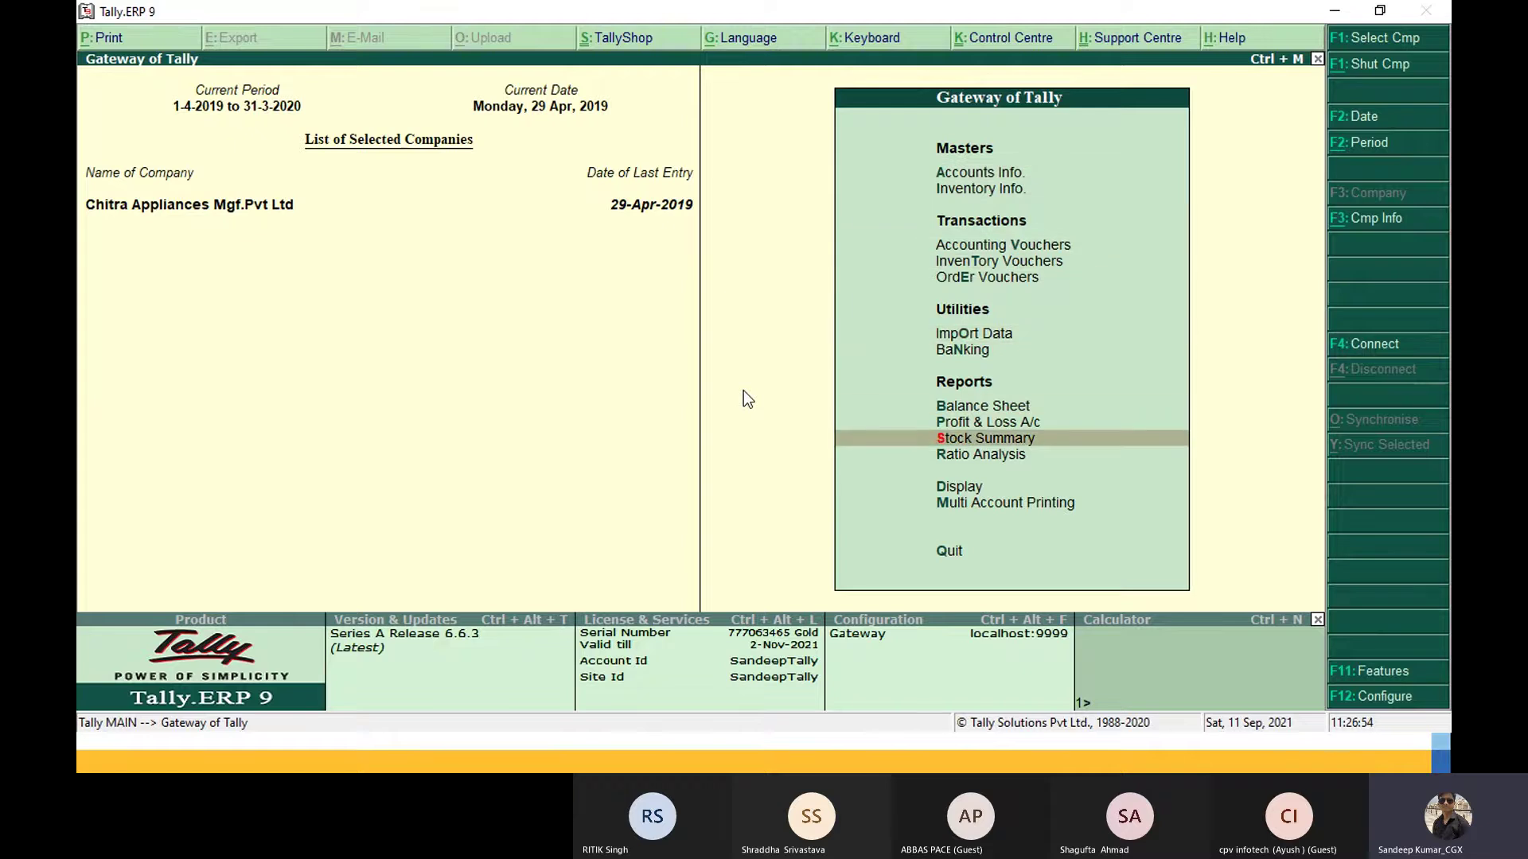
pyautogui.press('Down')
pyautogui.press('Down')
pyautogui.press('Return')
pyautogui.press('Down')
pyautogui.press('Down')
pyautogui.press('Down')
pyautogui.press('Down')
pyautogui.press('Down')
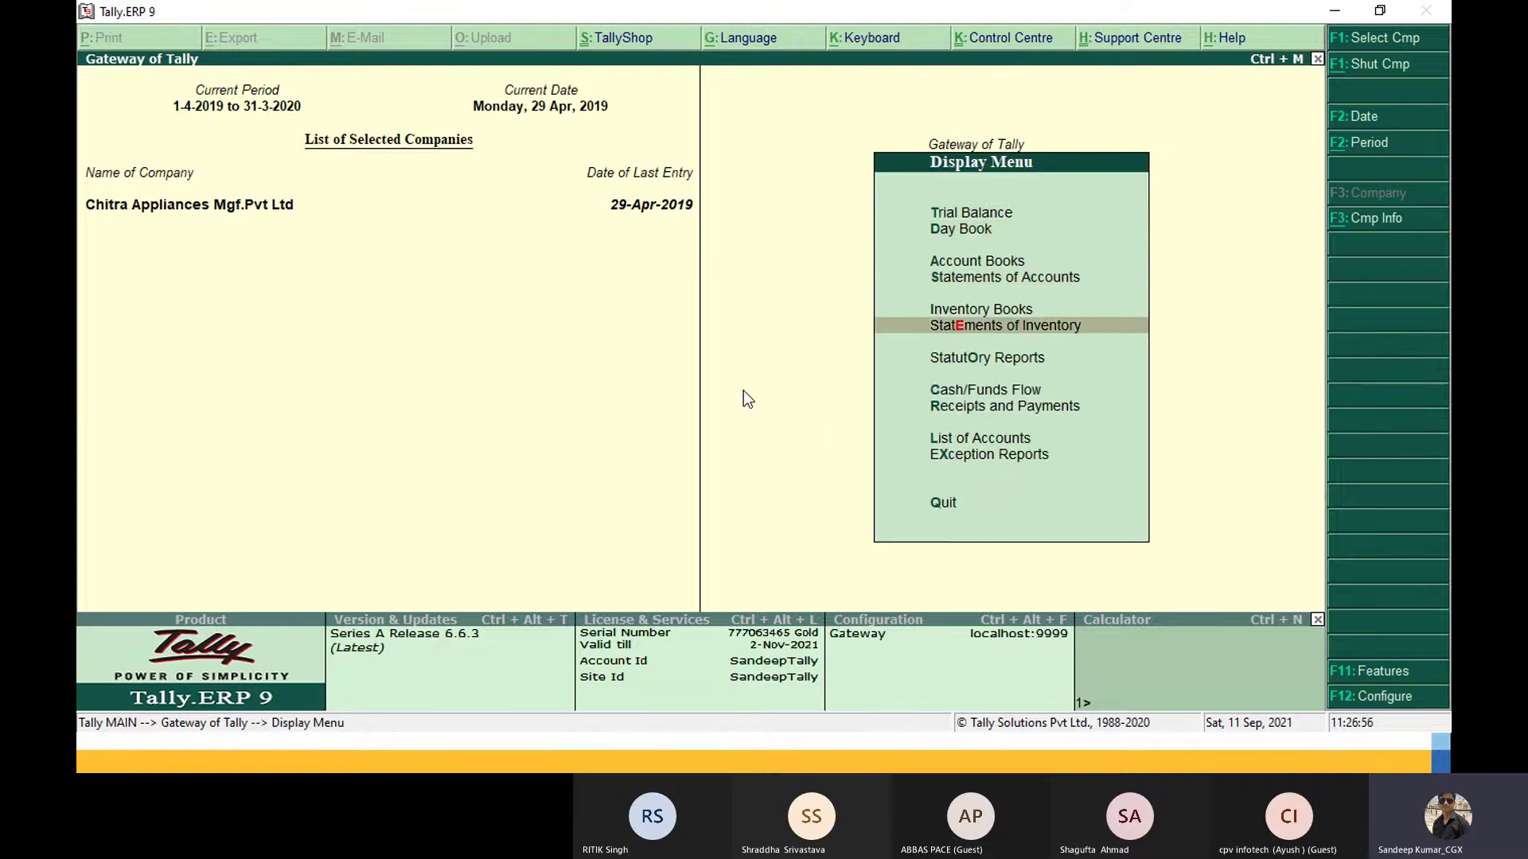
pyautogui.press('Up')
pyautogui.press('Up')
pyautogui.press('Return')
pyautogui.press('Escape')
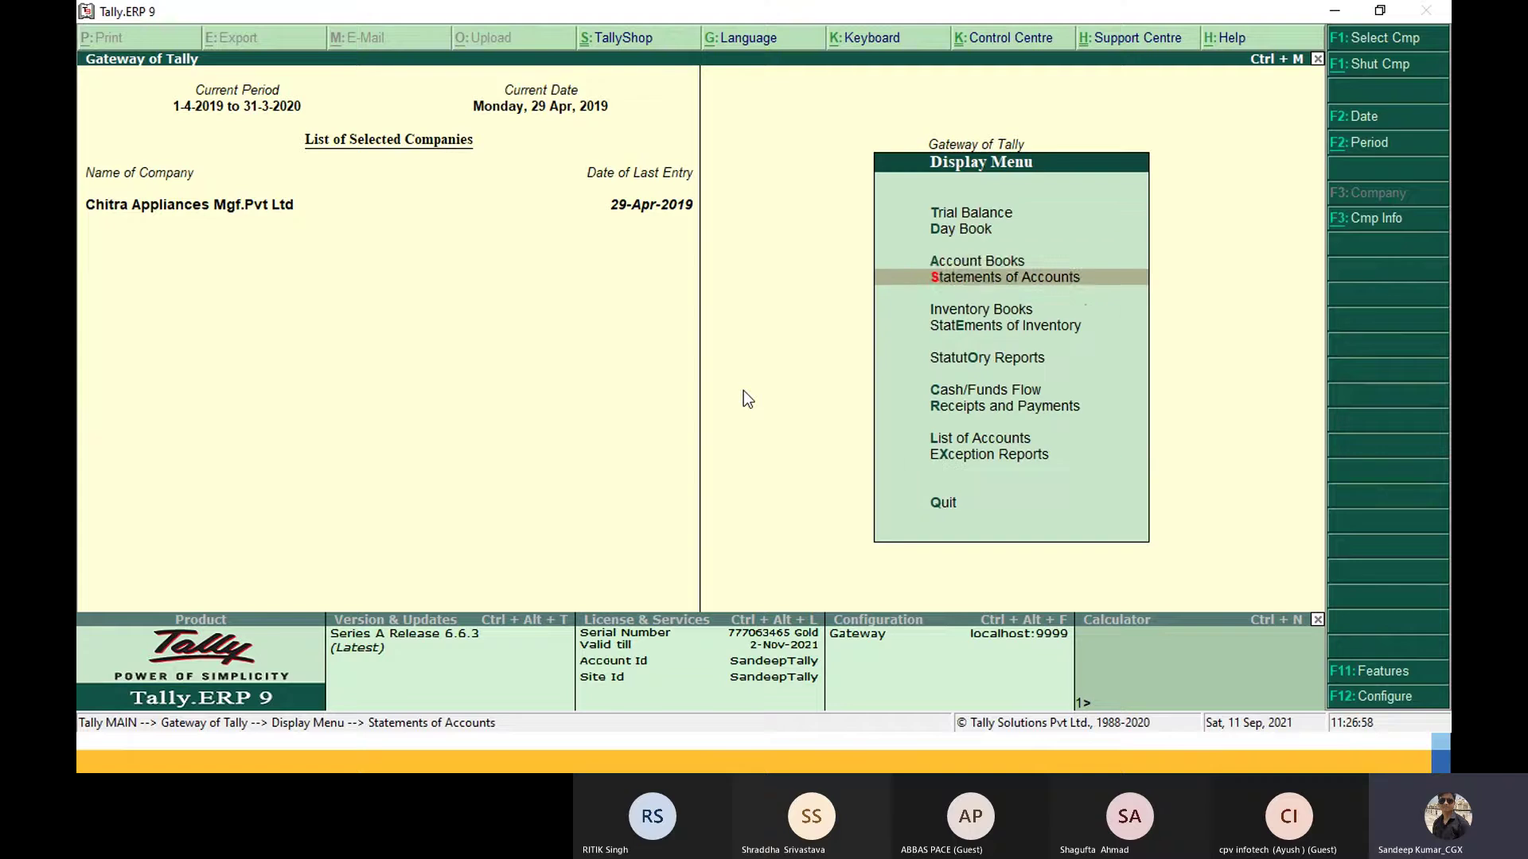
# Step: Browse the Account Books reports, back out to Gateway, and return to PowerPoint
pyautogui.press('Down')
pyautogui.press('Up')
pyautogui.press('Up')
pyautogui.press('Return')
pyautogui.press('Down')
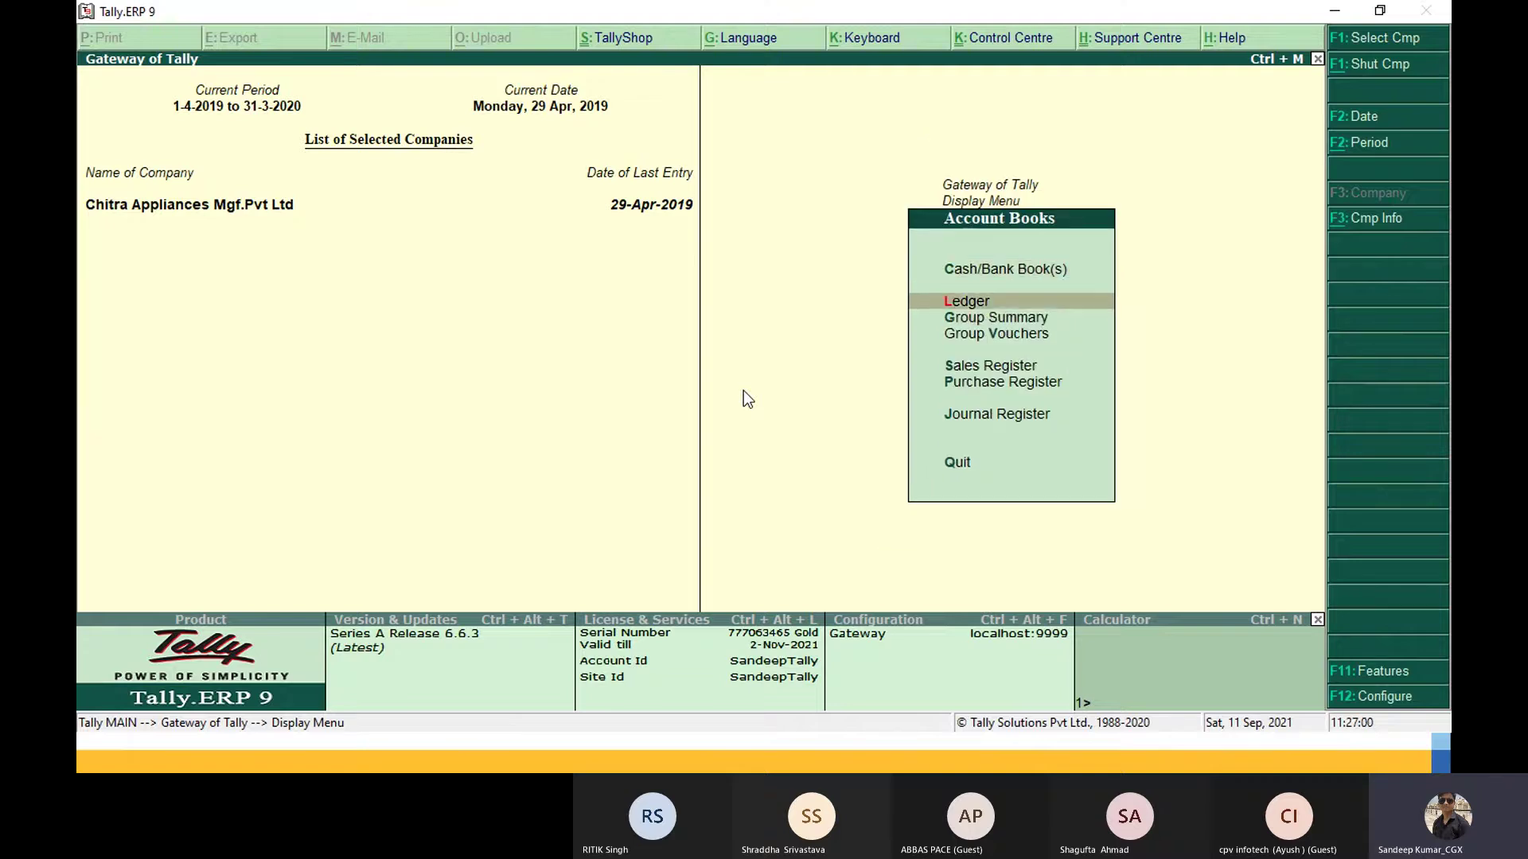
pyautogui.press('Down')
pyautogui.press('Down')
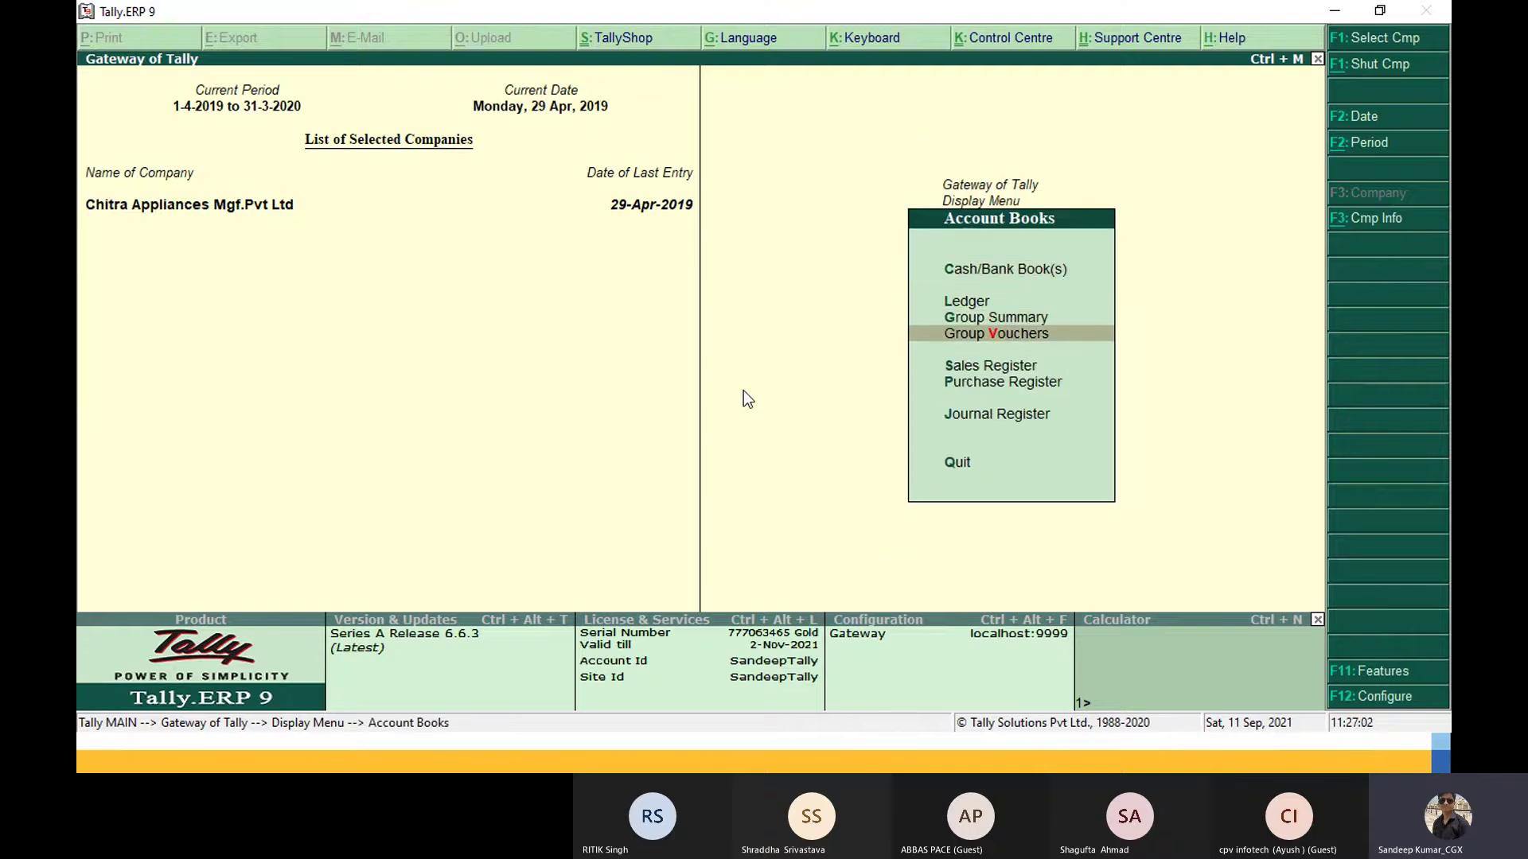
pyautogui.press('Escape')
pyautogui.press('Escape')
pyautogui.press('Escape')
pyautogui.press('Escape')
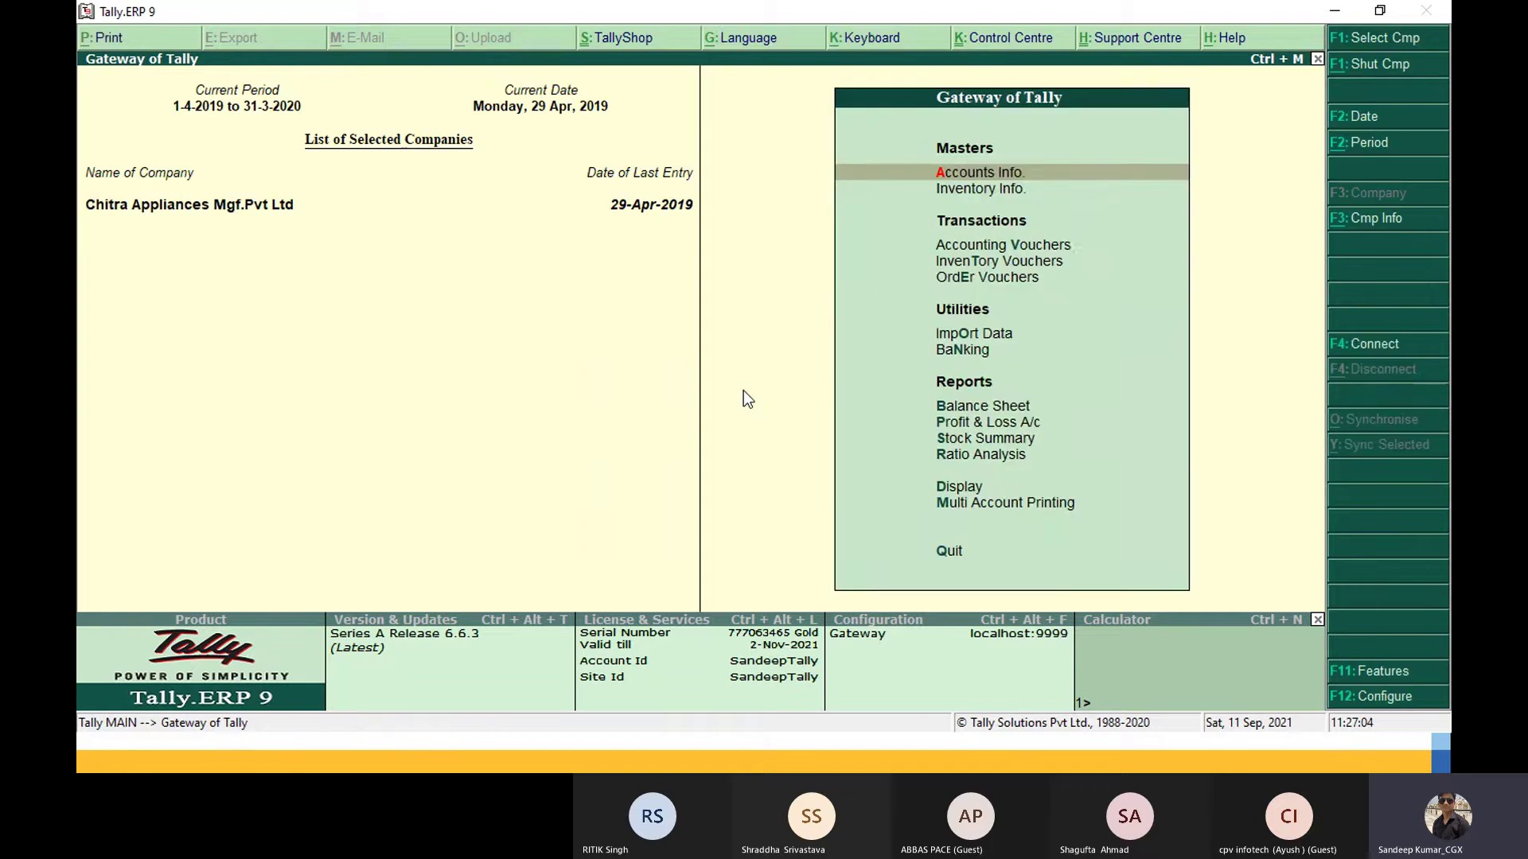
pyautogui.press('Down')
pyautogui.press('Down')
pyautogui.hotkey('alt', 'Tab')
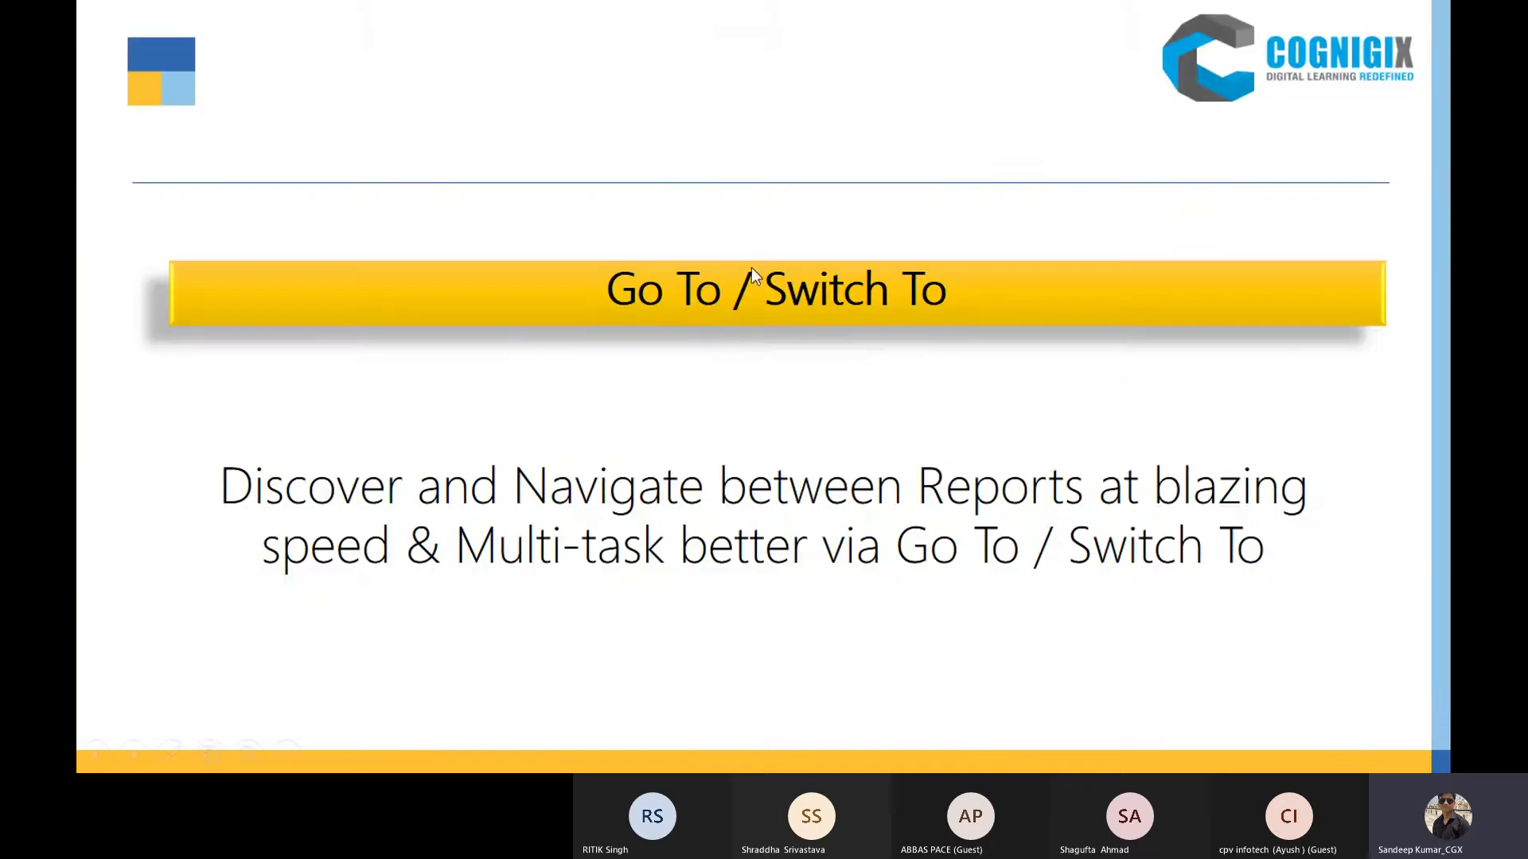
# Step: In TallyPrime, close the Backup Companies screen without quitting TallyPrime
pyautogui.hotkey('alt', 'Tab')
pyautogui.hotkey('alt', 'Tab')
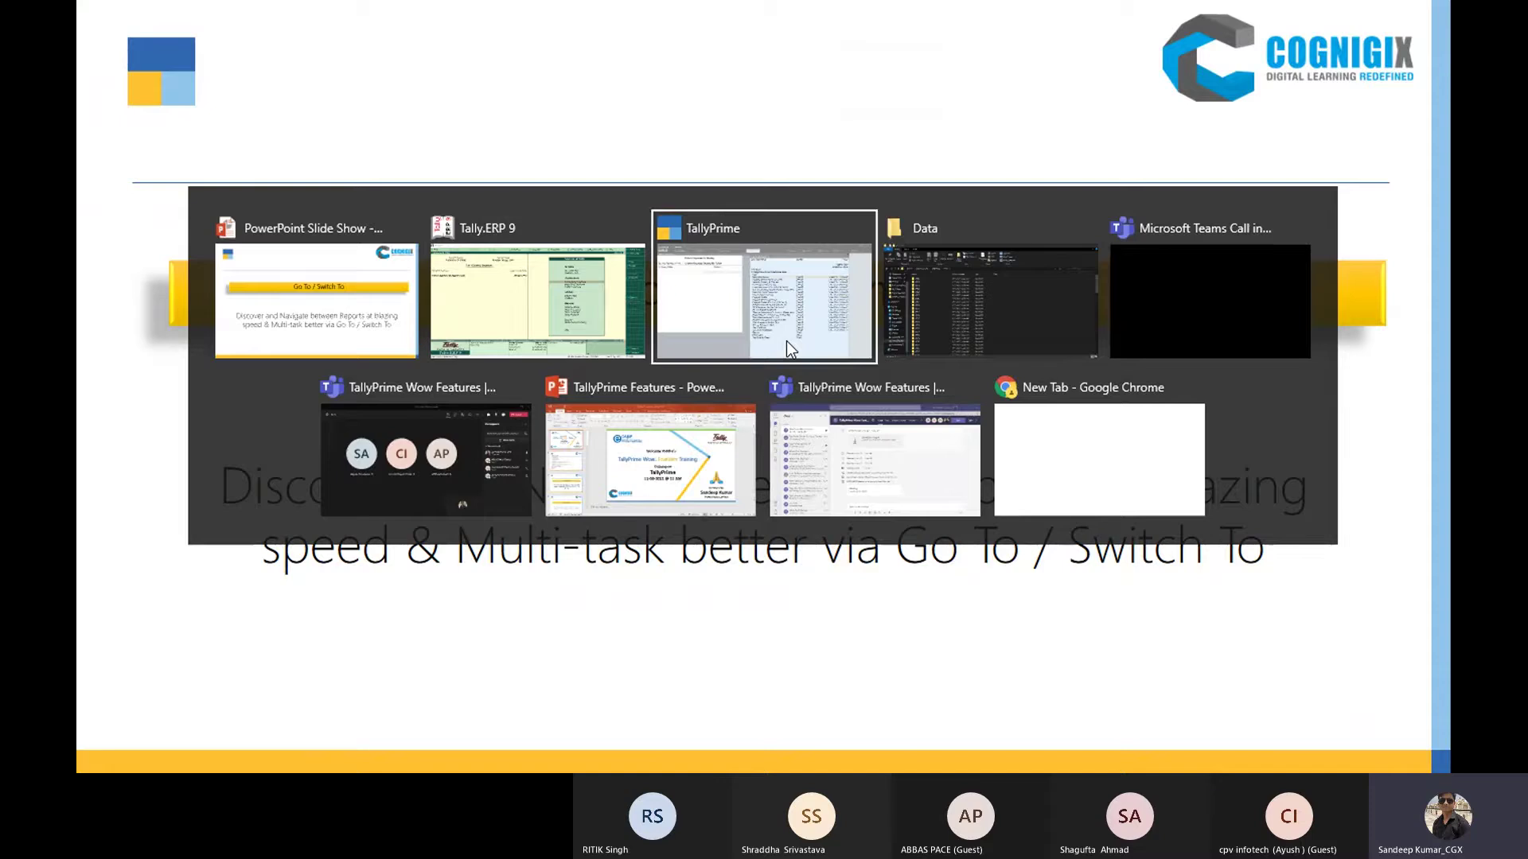
pyautogui.press('Escape')
pyautogui.press('Escape')
pyautogui.press('Escape')
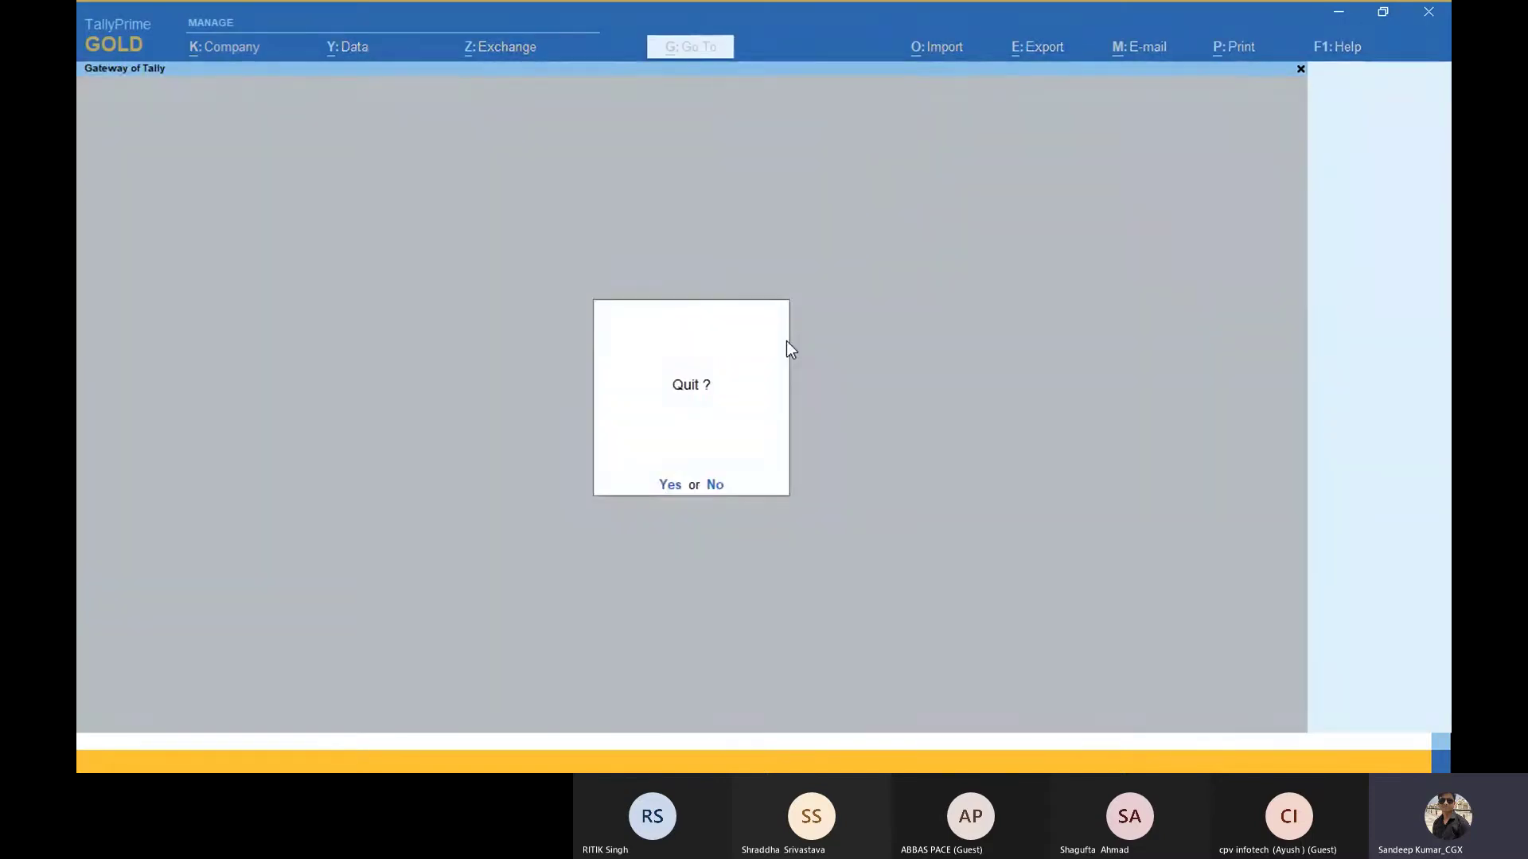
pyautogui.click(712, 486)
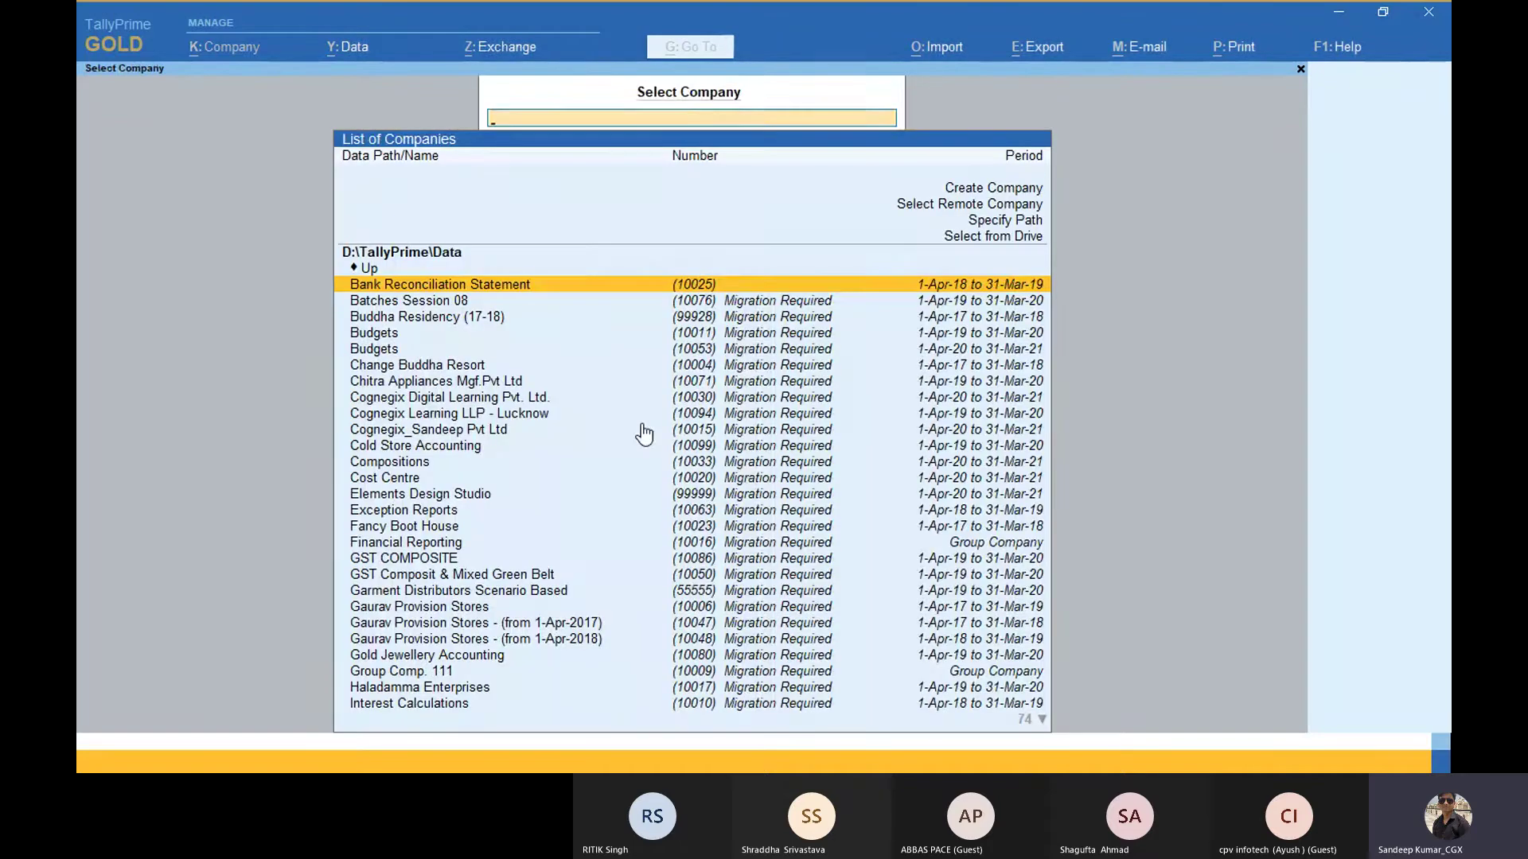
# Step: Open the TallyPrime Data folder and filter the company list by 'sk'
pyautogui.press('End')
pyautogui.press('Up')
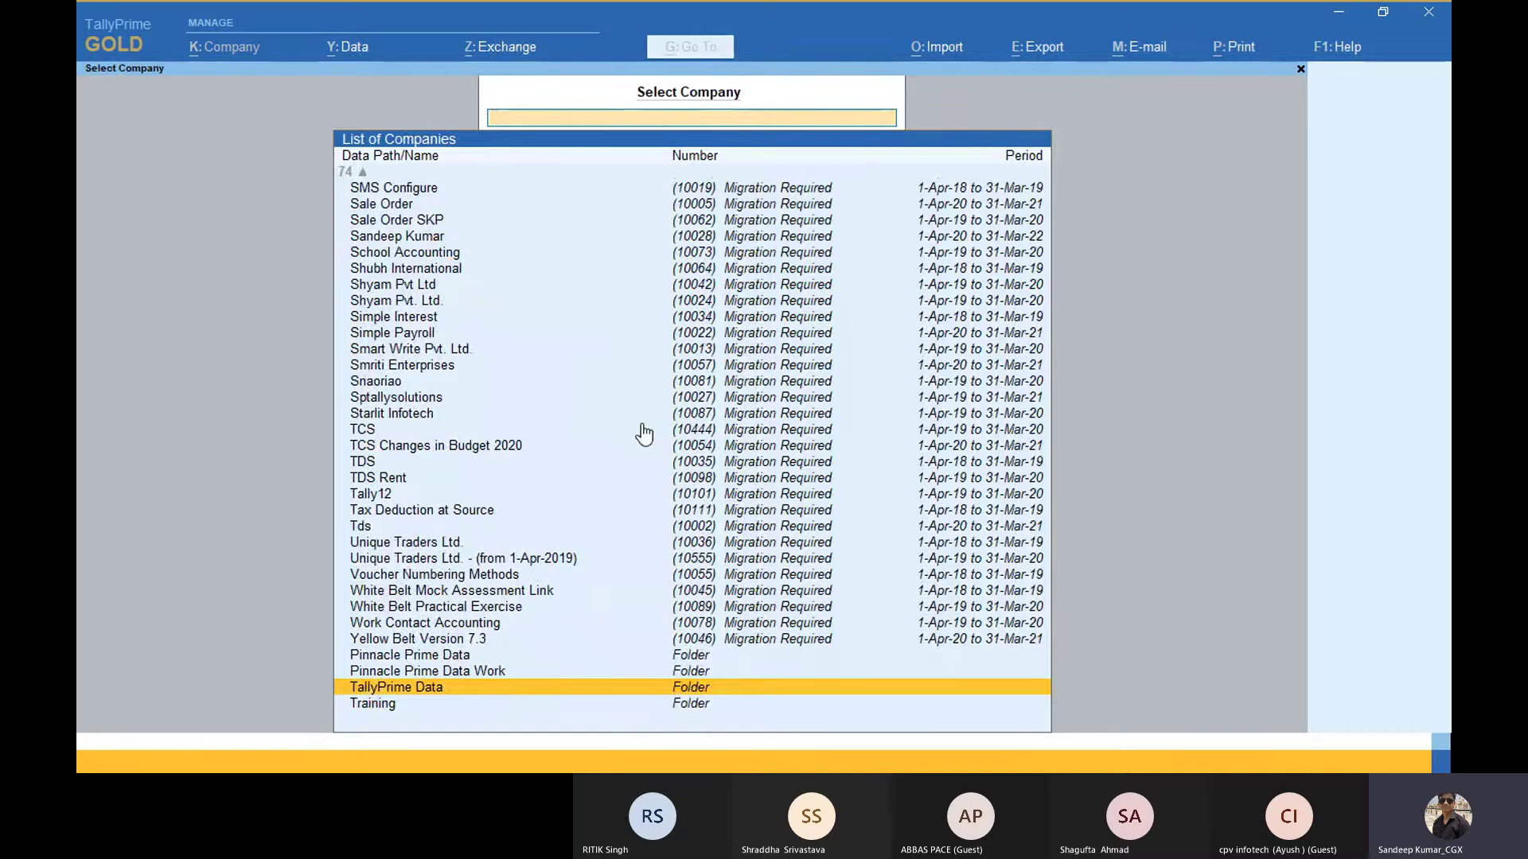
pyautogui.press('Return')
pyautogui.write('sk')
pyautogui.press('Down')
pyautogui.press('Down')
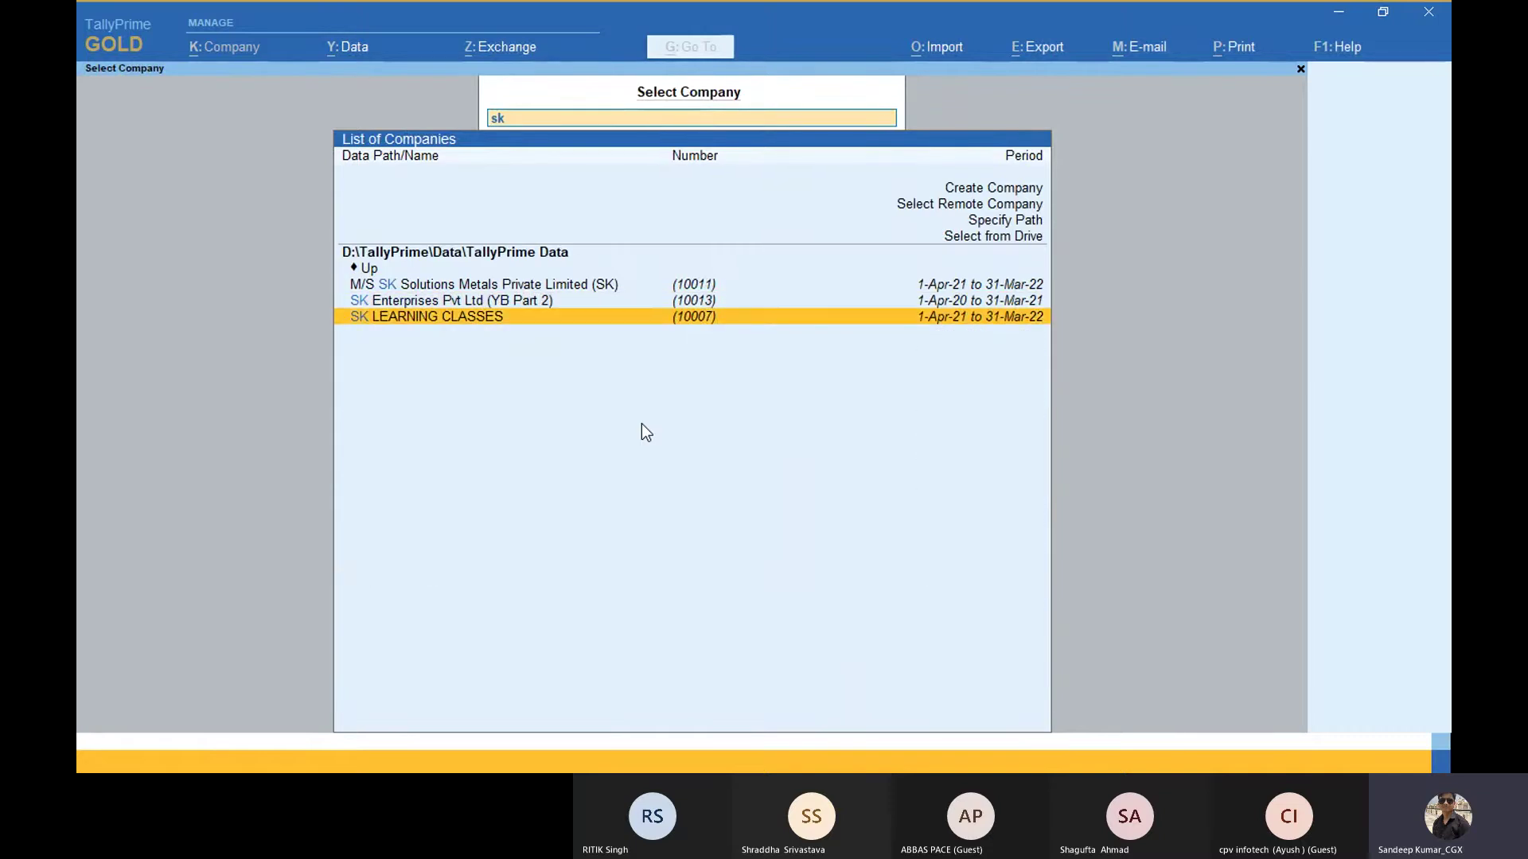
# Step: Open SK LEARNING CLASSES and log in with the username and password
pyautogui.press('Return')
pyautogui.write('s')
pyautogui.press('Return')
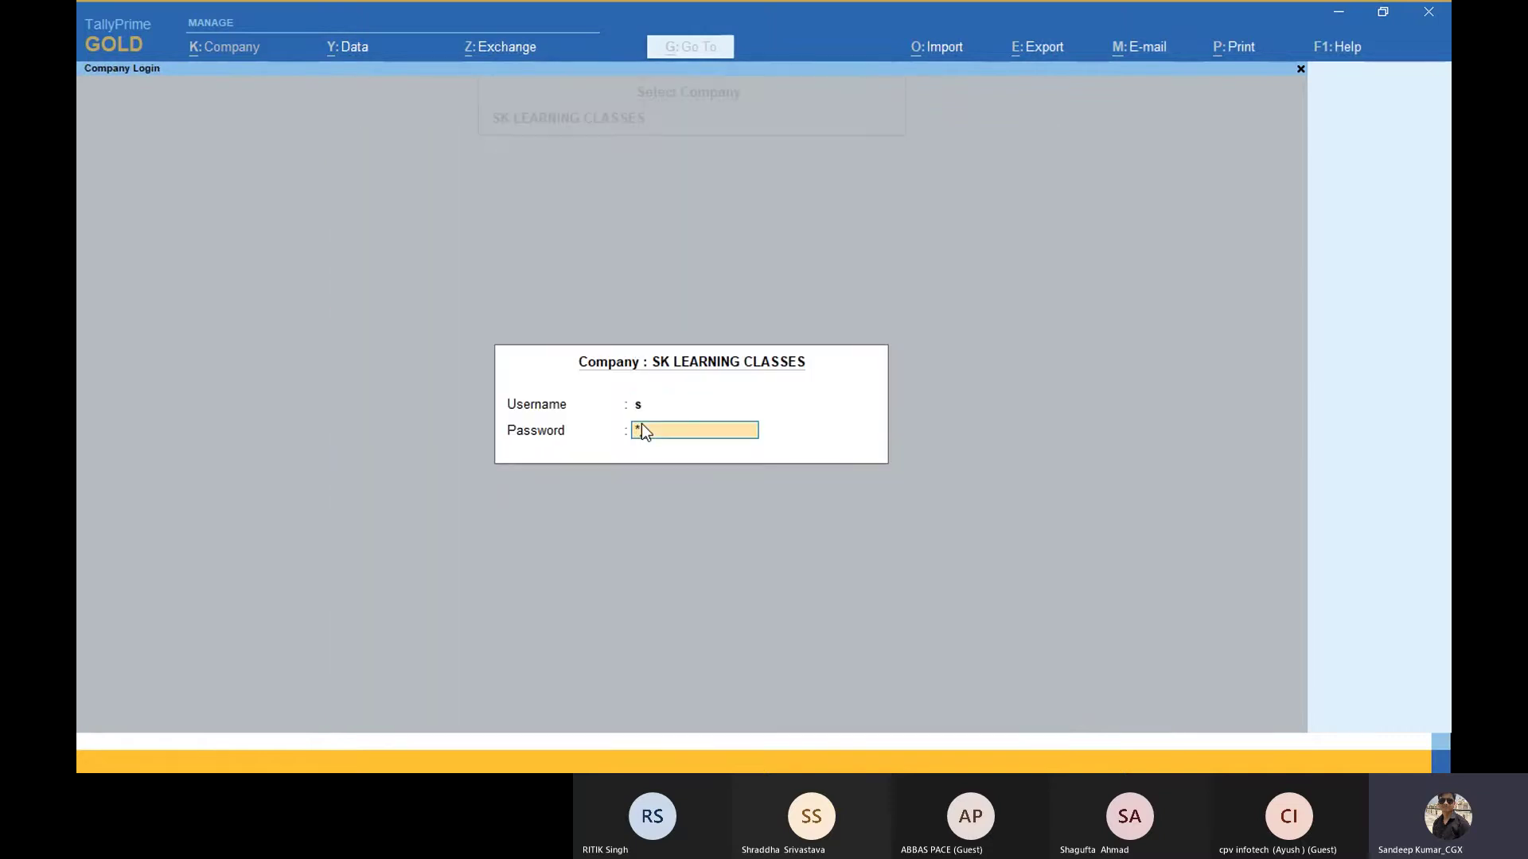
pyautogui.press('Return')
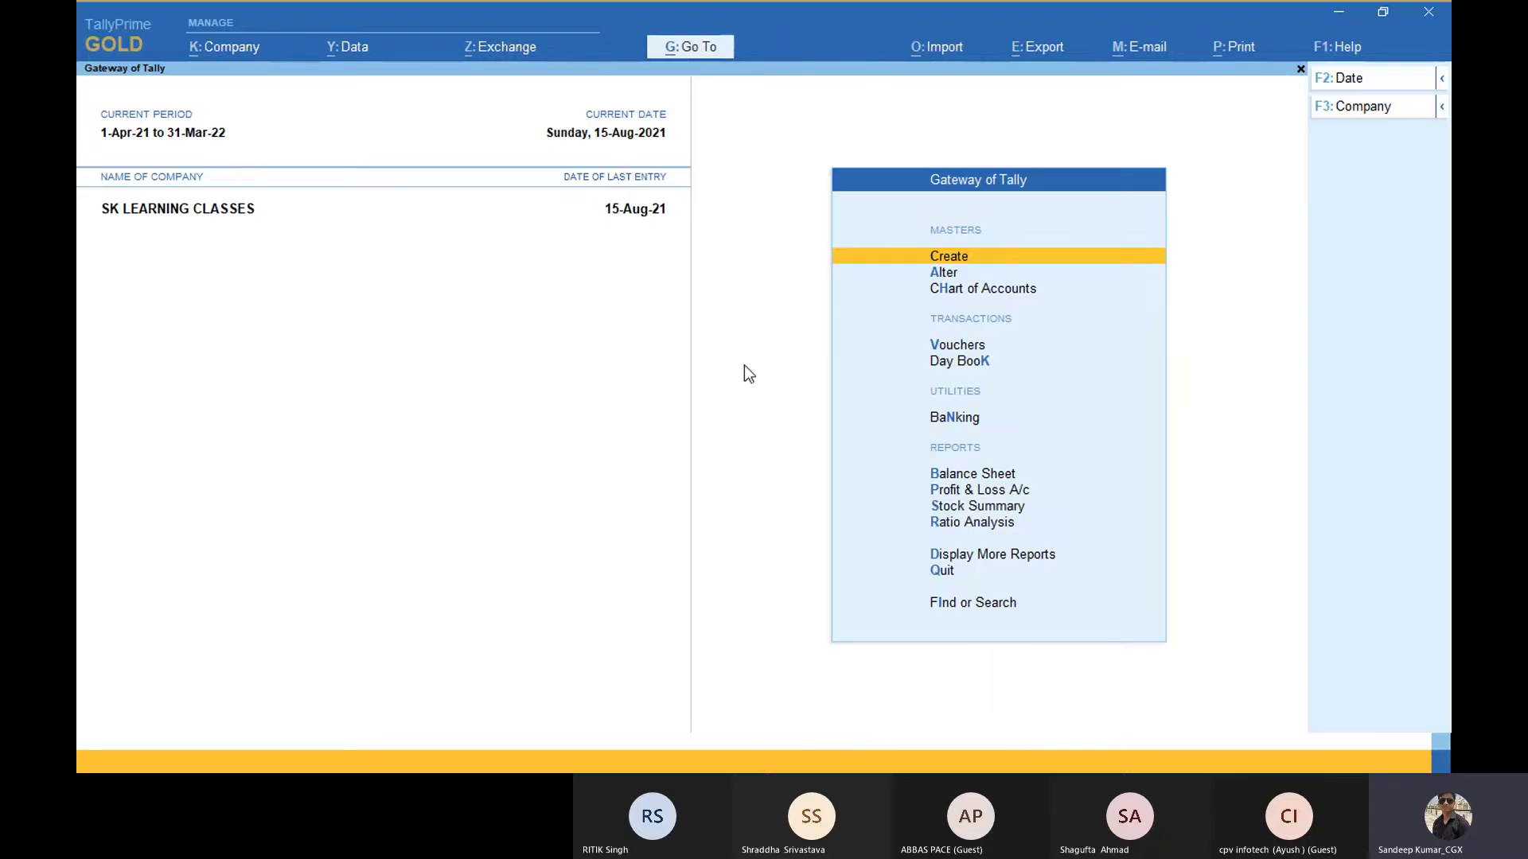
# Step: View the Sales Register via More Reports > Account Books, then return to Gateway of Tally
pyautogui.press('Down')
pyautogui.press('Down')
pyautogui.press('Down')
pyautogui.press('Down')
pyautogui.press('Down')
pyautogui.press('Down')
pyautogui.press('Down')
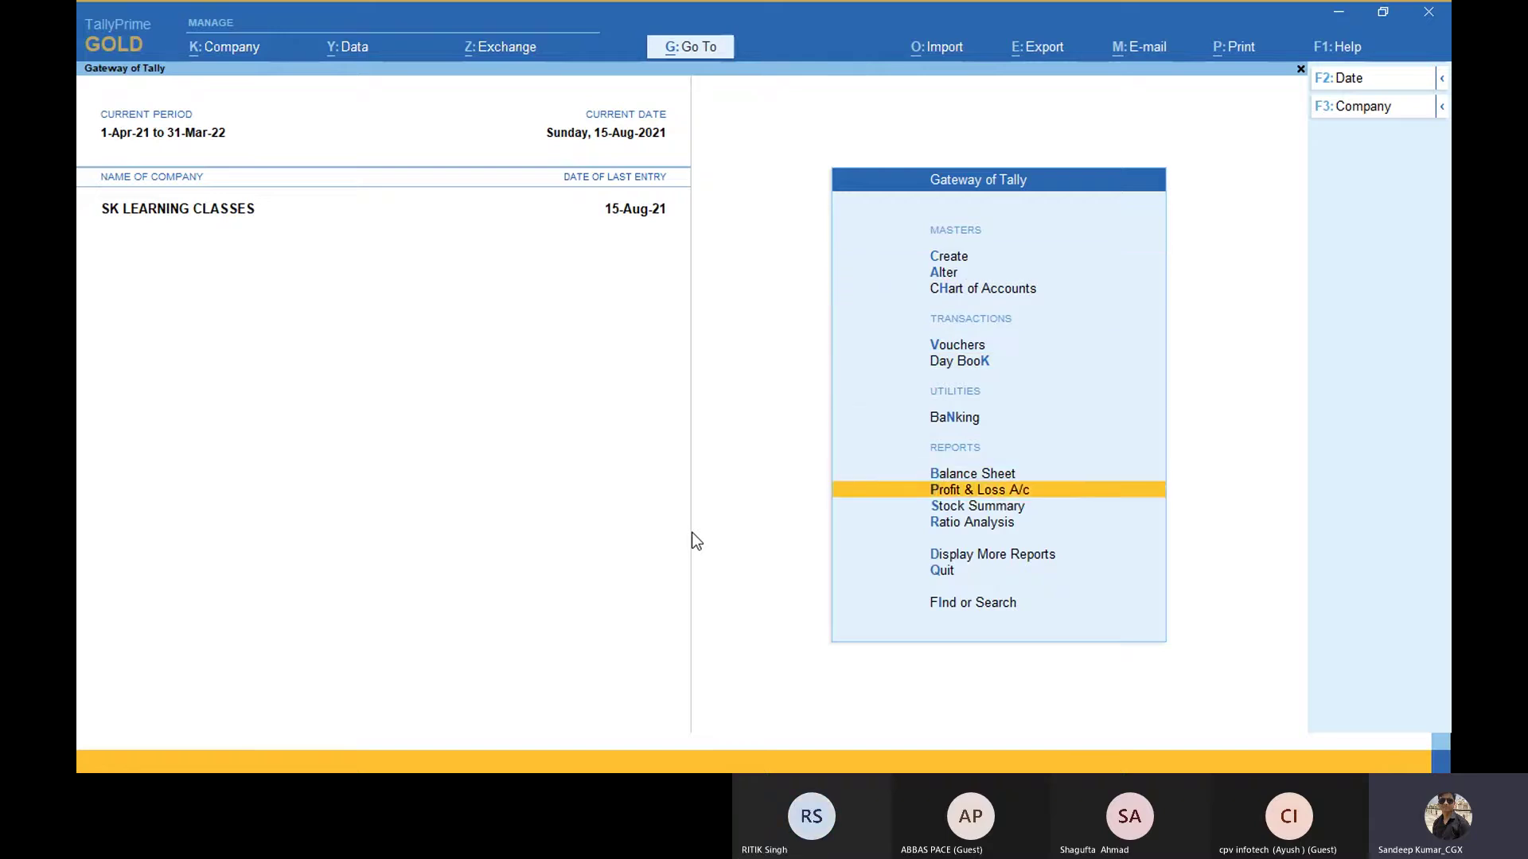
pyautogui.press('Down')
pyautogui.press('Down')
pyautogui.press('Down')
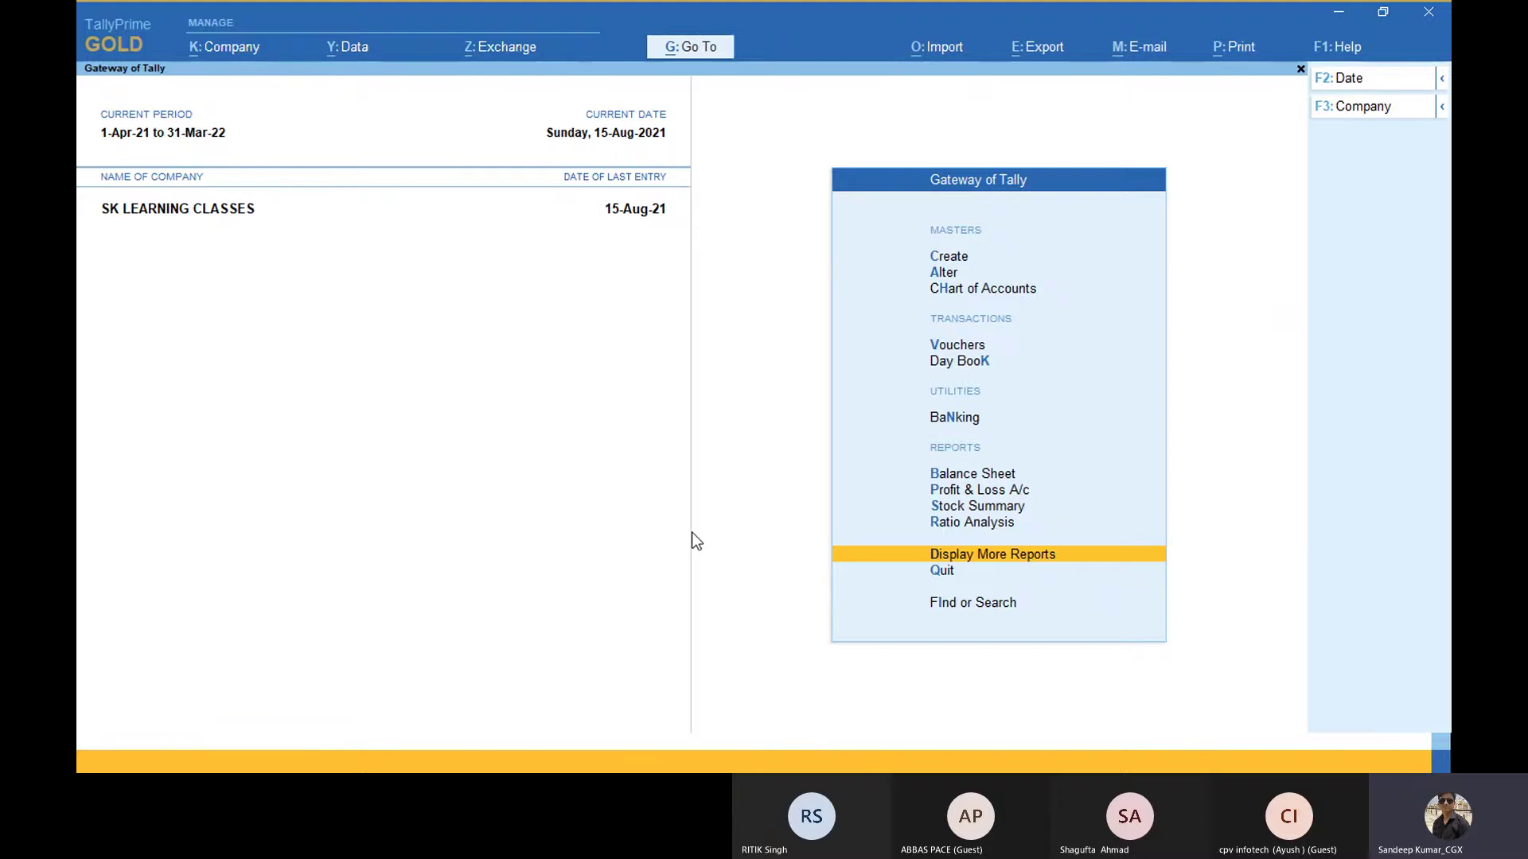
pyautogui.press('Return')
pyautogui.press('Down')
pyautogui.press('Down')
pyautogui.press('Down')
pyautogui.press('Down')
pyautogui.press('Return')
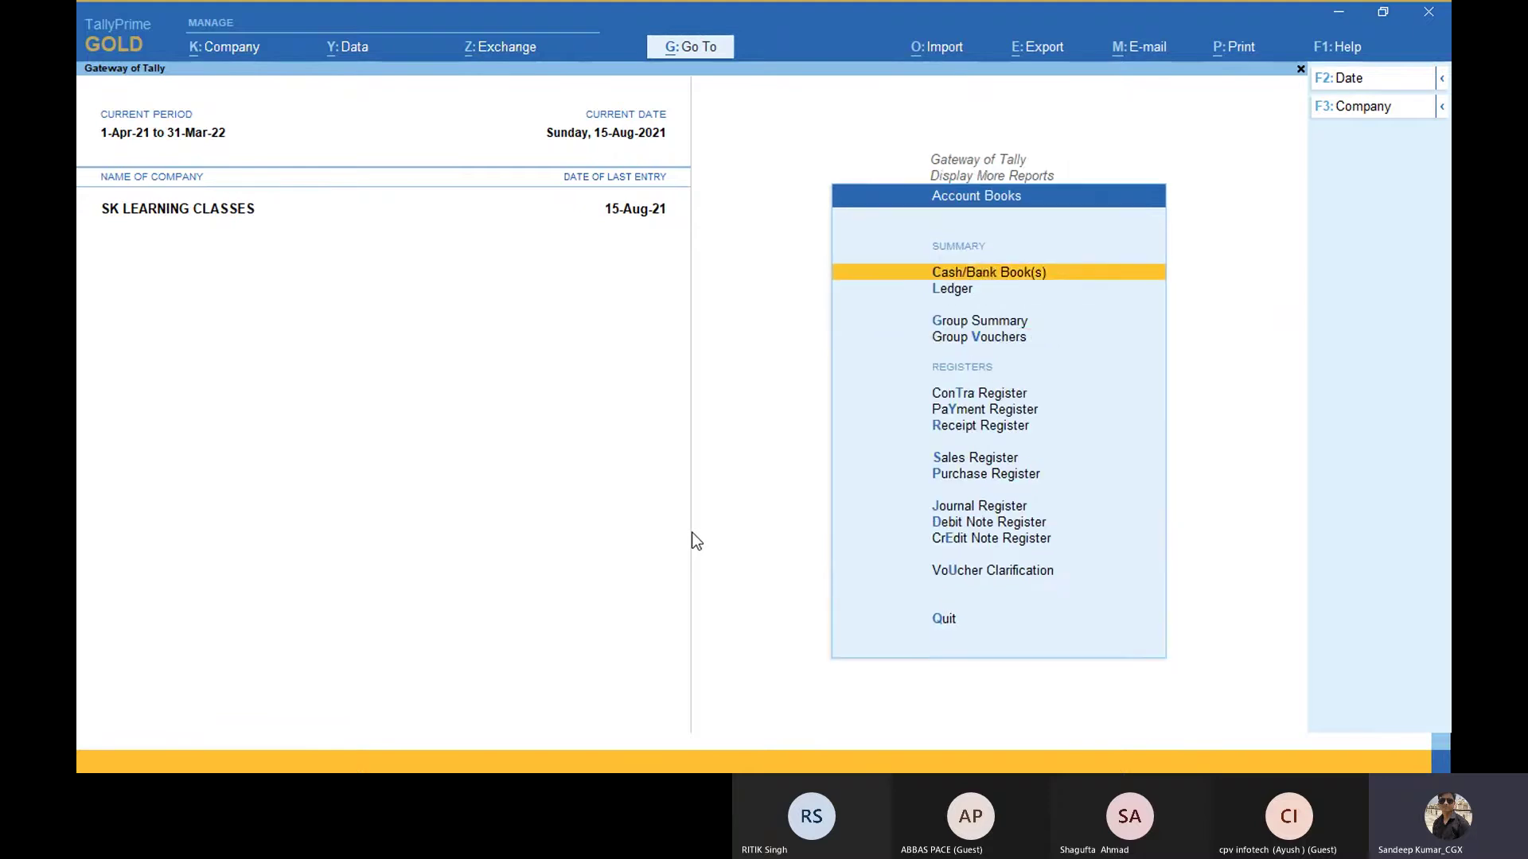
pyautogui.press('Down')
pyautogui.press('Down')
pyautogui.press('Down')
pyautogui.press('Down')
pyautogui.press('Down')
pyautogui.press('Down')
pyautogui.press('Down')
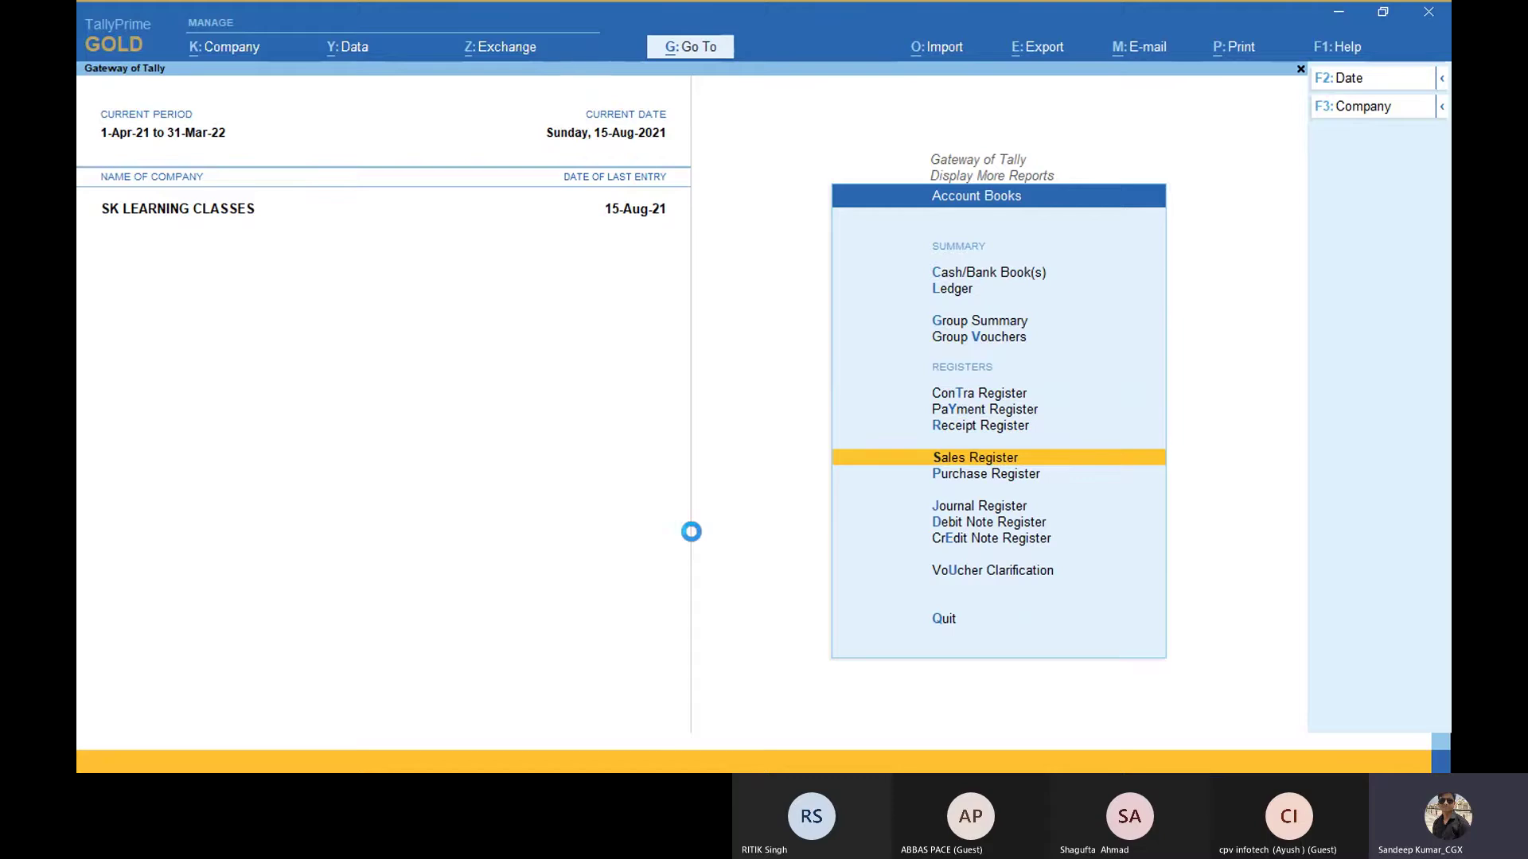
pyautogui.press('Return')
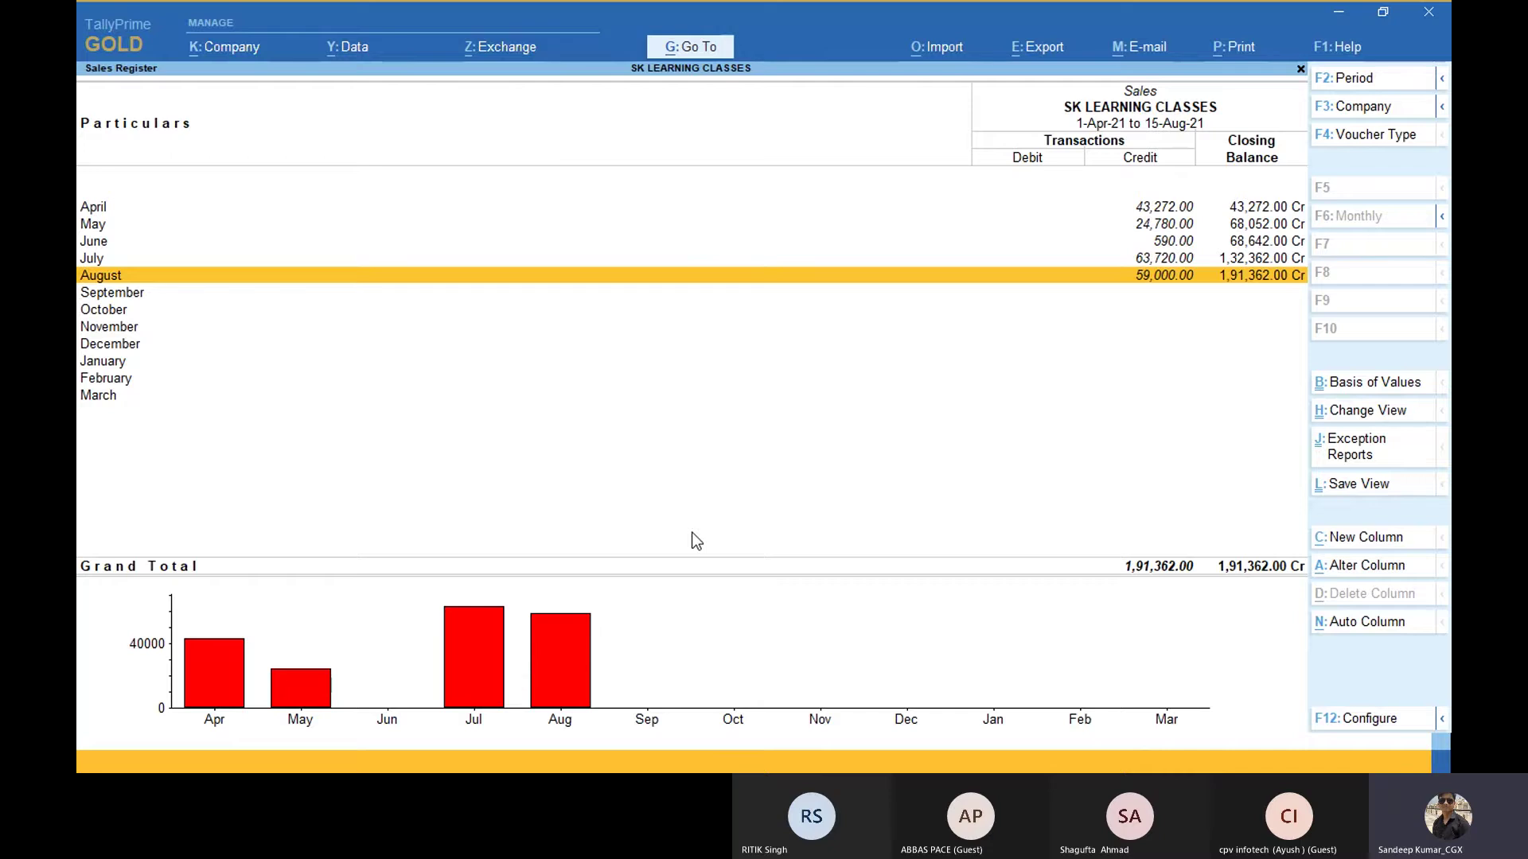
pyautogui.press('Escape')
pyautogui.press('Escape')
pyautogui.press('Escape')
pyautogui.press('Escape')
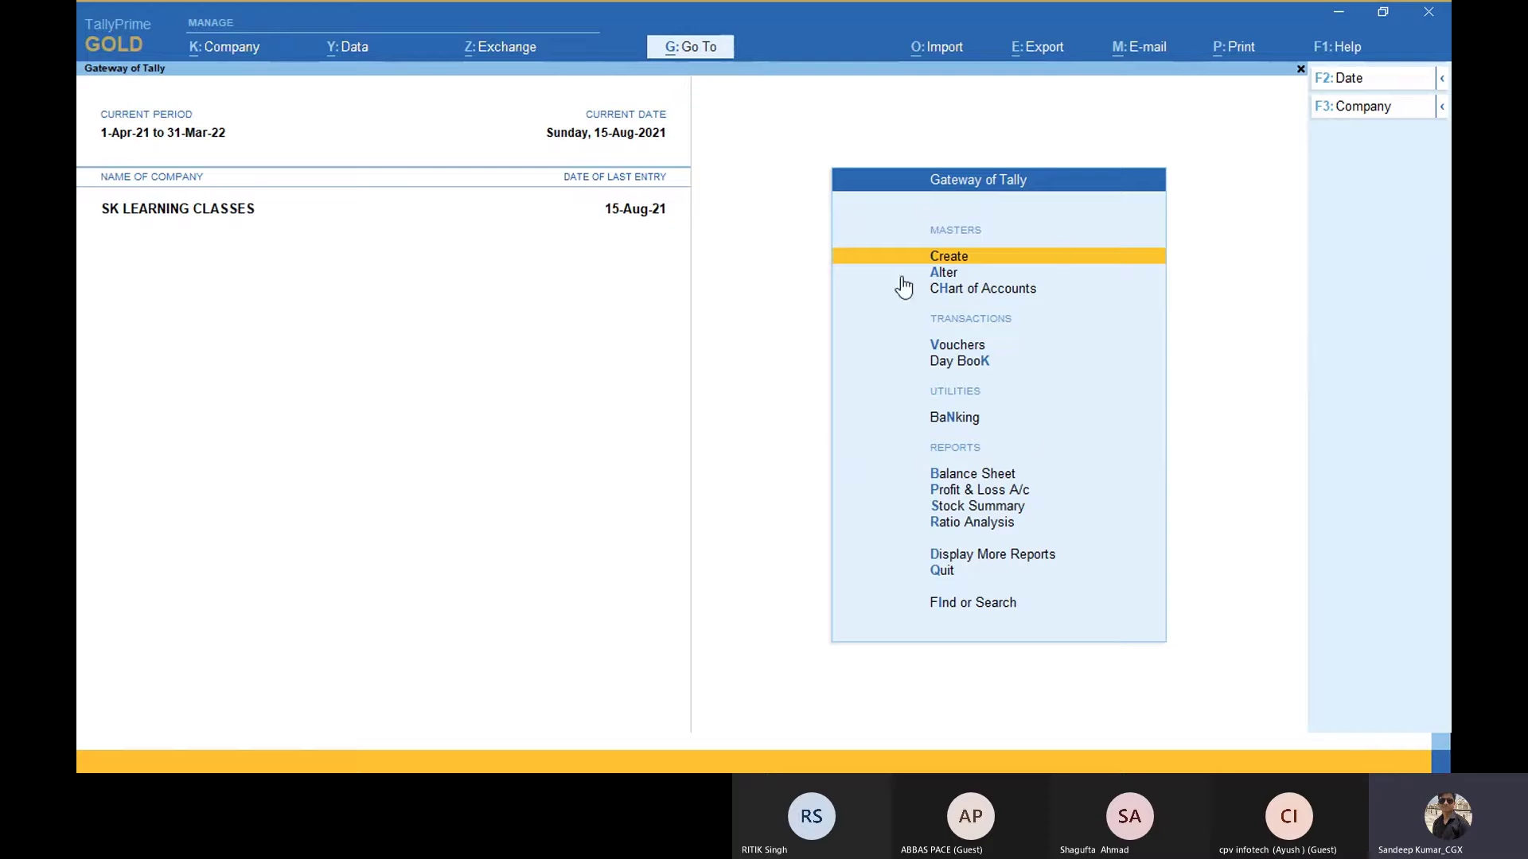
pyautogui.click(702, 52)
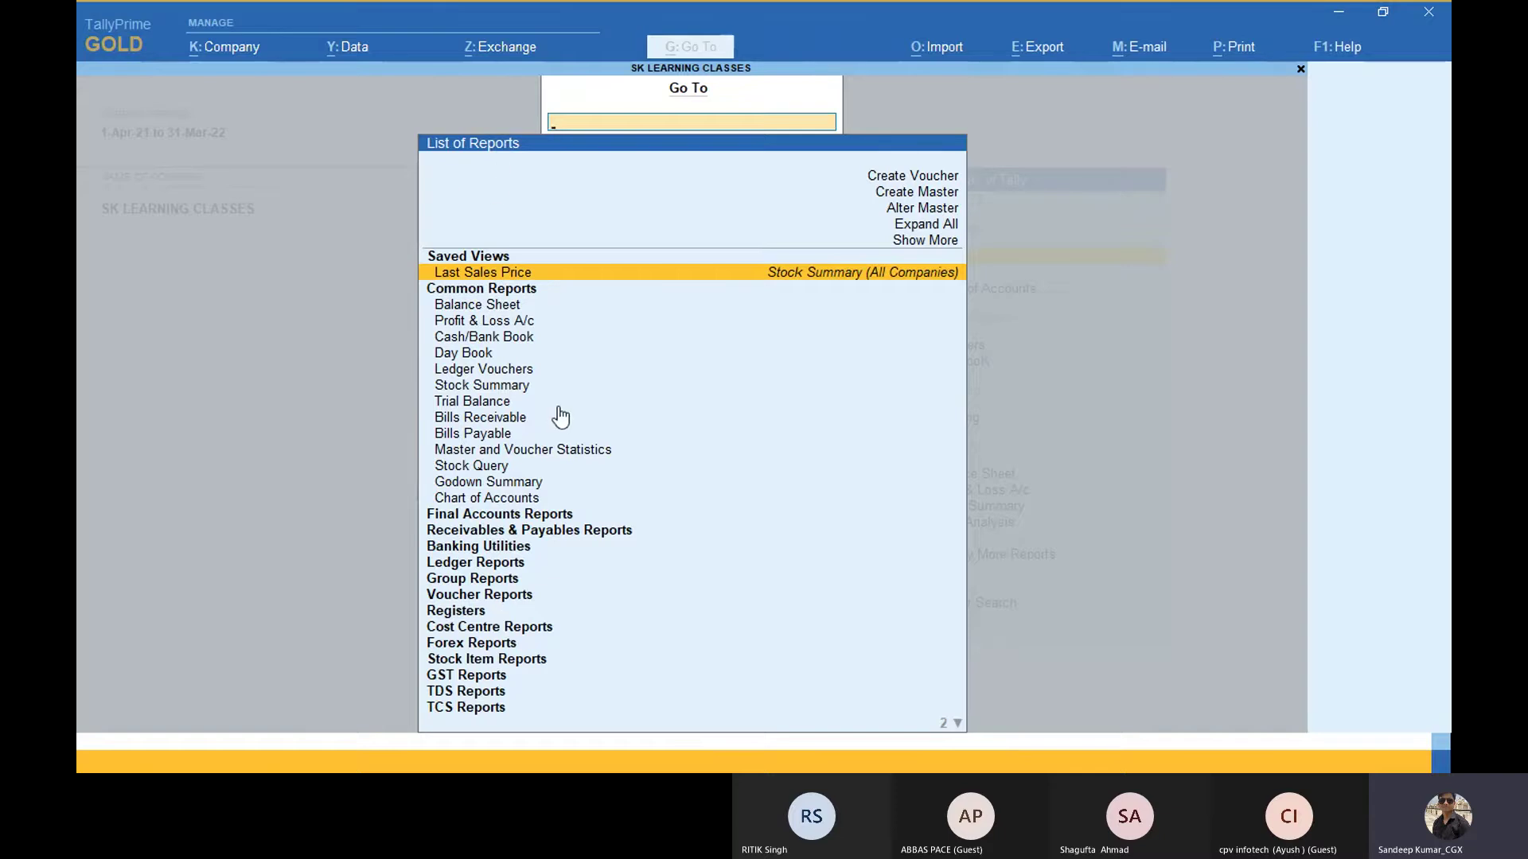
pyautogui.press('Down')
pyautogui.press('Down')
pyautogui.press('Down')
pyautogui.press('Down')
pyautogui.press('Down')
pyautogui.press('Down')
pyautogui.press('Down')
pyautogui.press('Down')
pyautogui.press('Down')
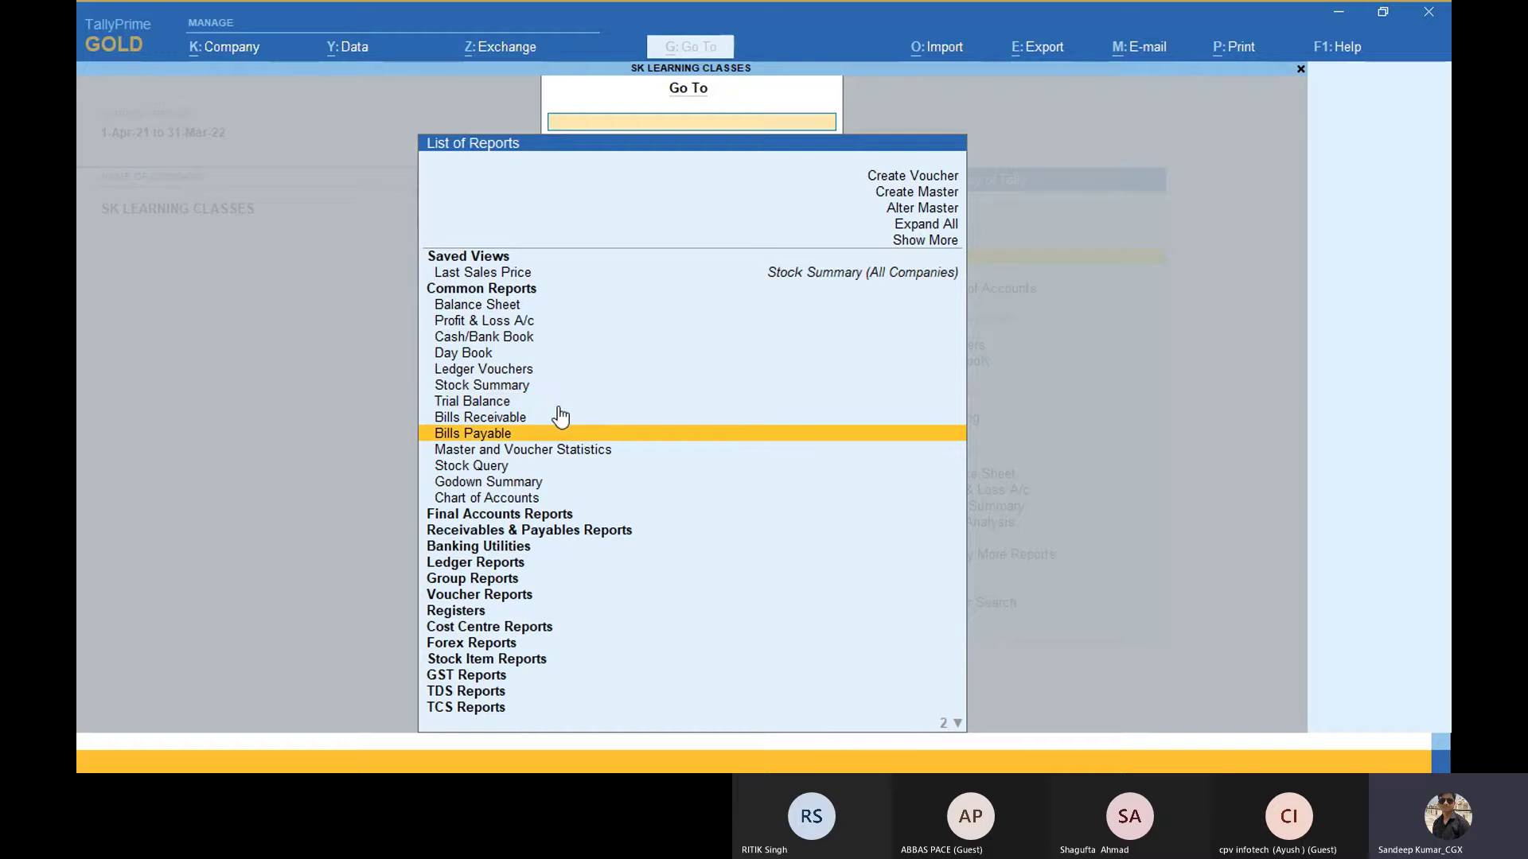
pyautogui.press('Up')
pyautogui.press('Up')
pyautogui.press('Up')
pyautogui.press('Up')
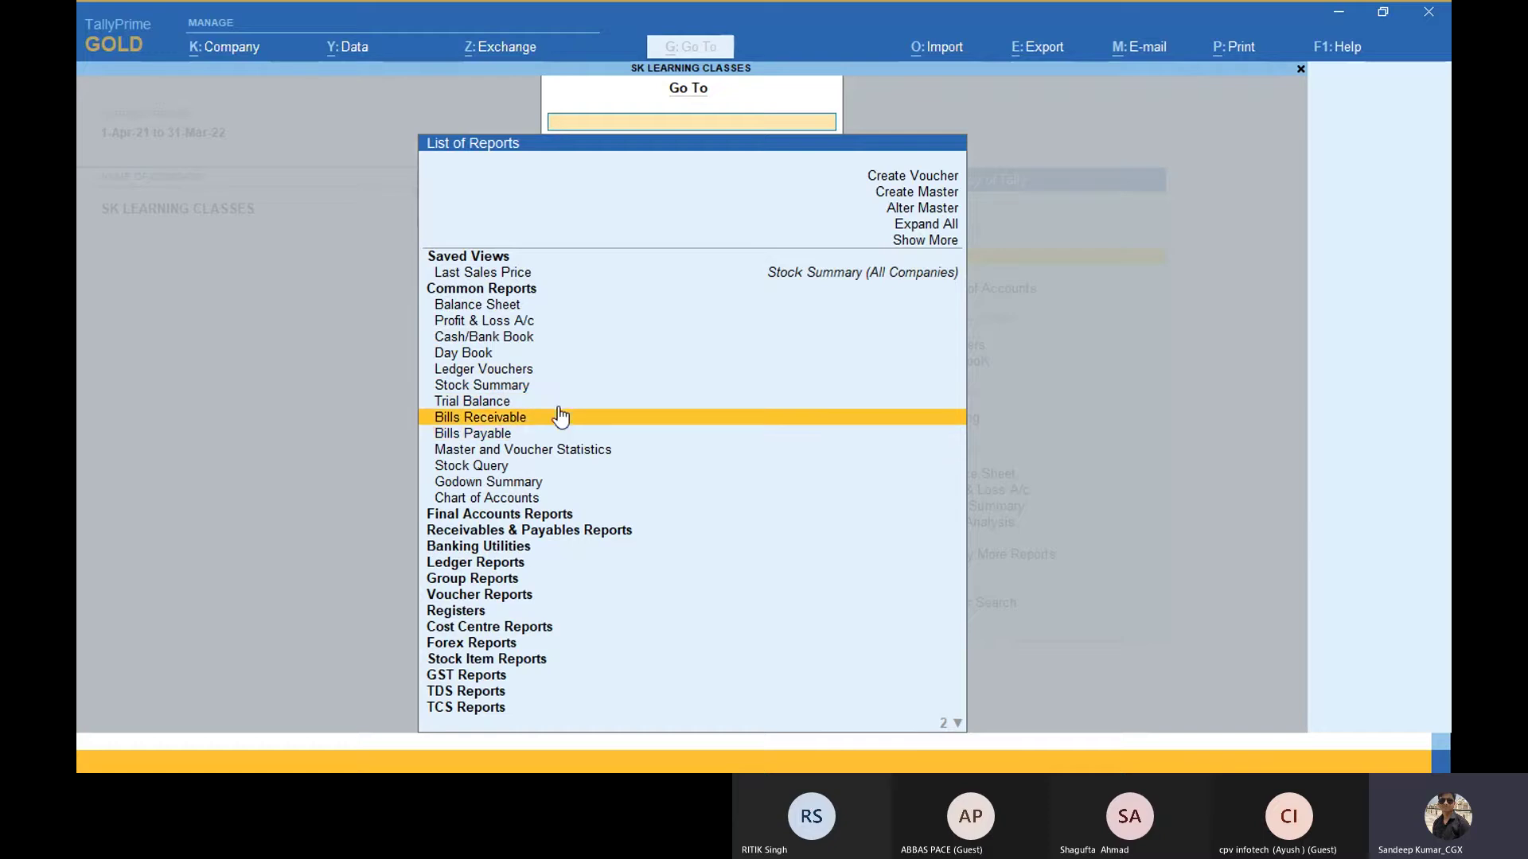
pyautogui.press('Down')
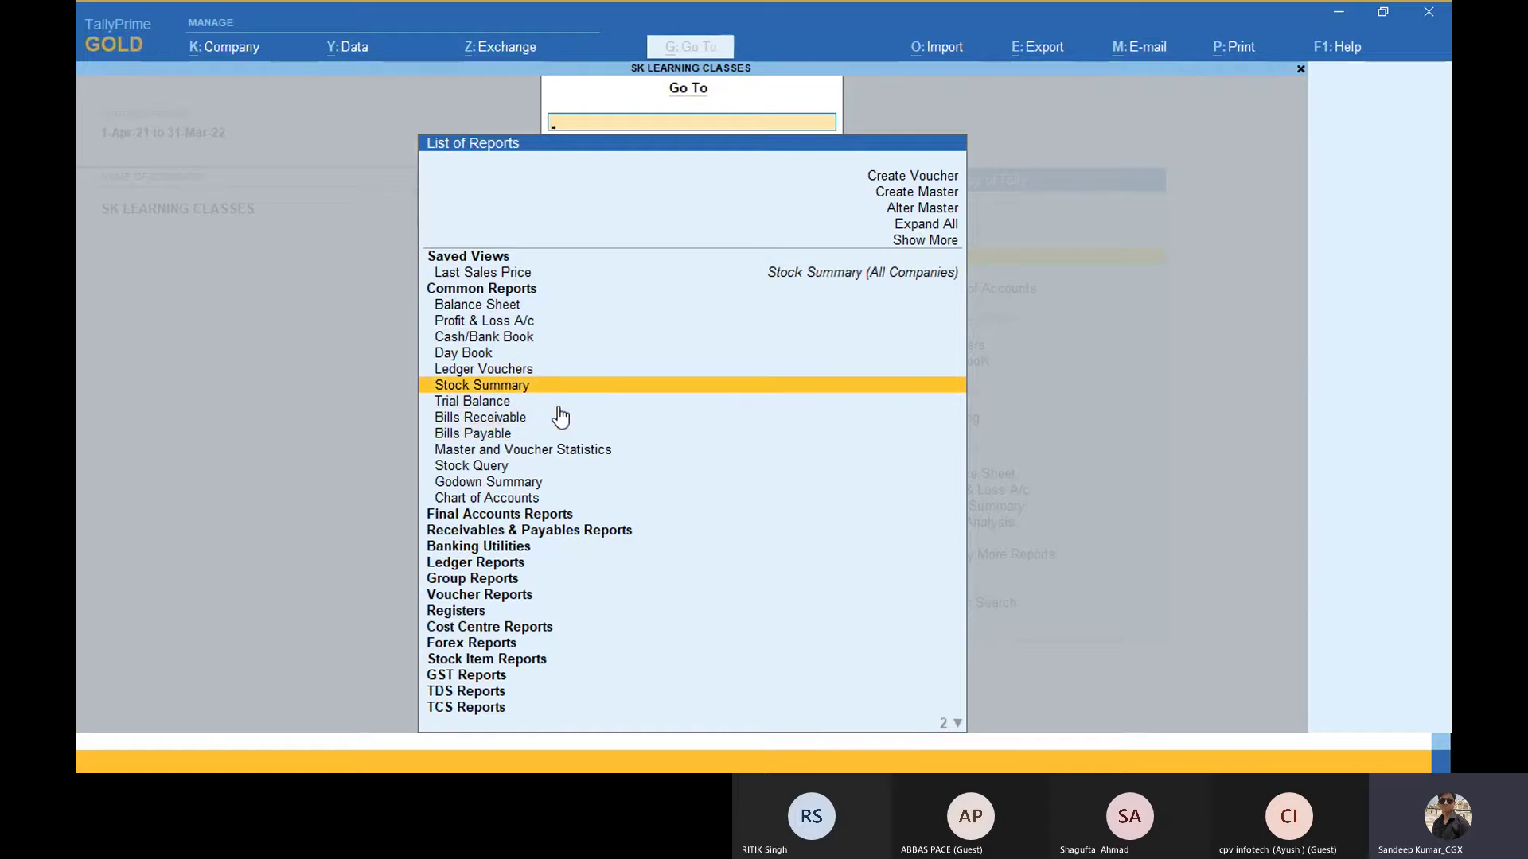
pyautogui.press('Down')
pyautogui.press('Up')
pyautogui.press('Up')
pyautogui.press('Up')
pyautogui.press('Up')
pyautogui.press('Up')
pyautogui.press('Up')
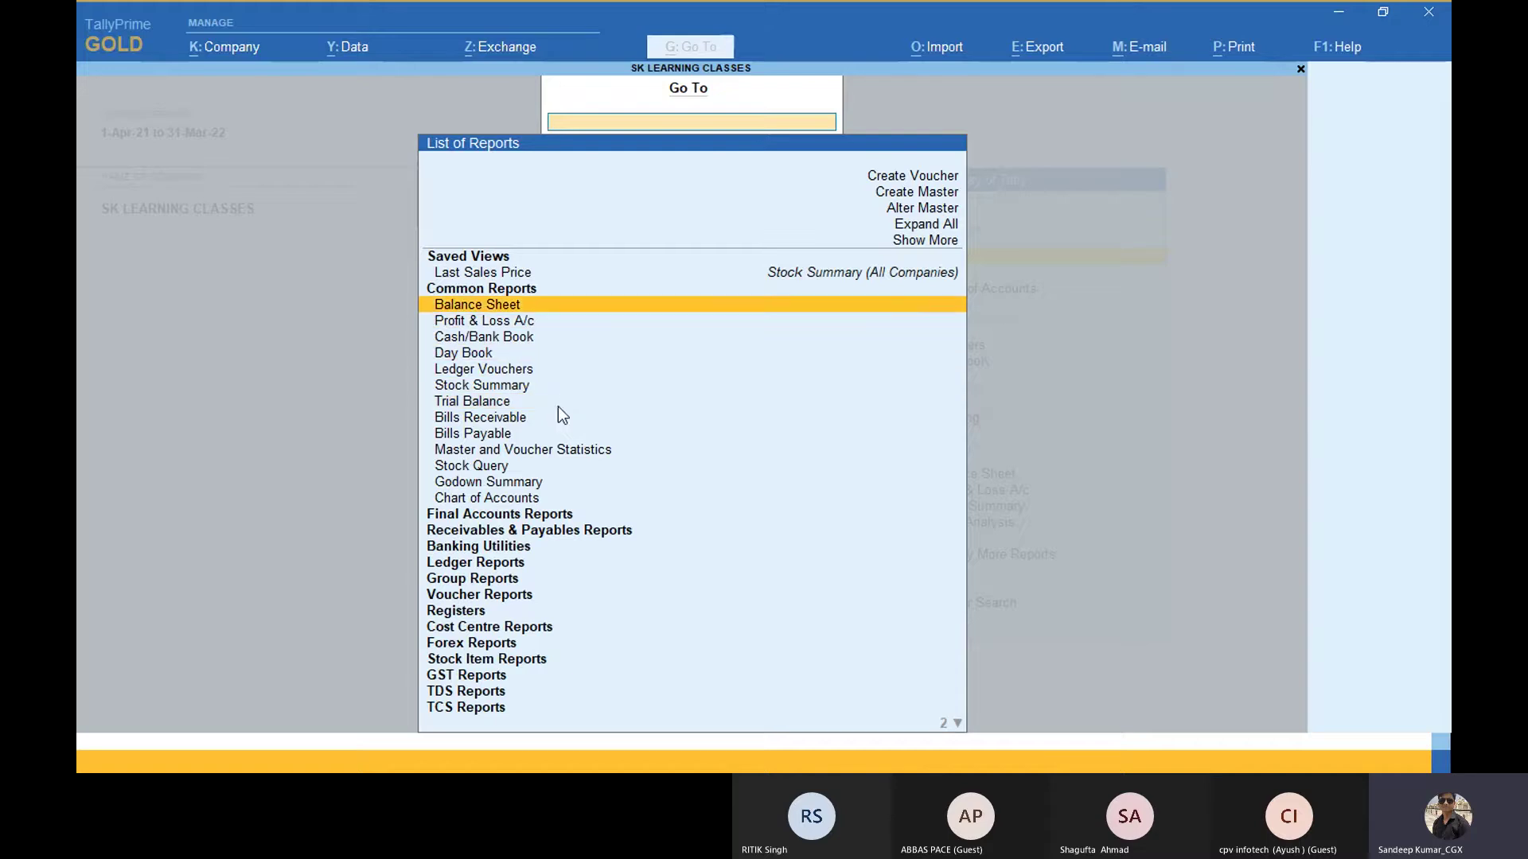
pyautogui.press('Return')
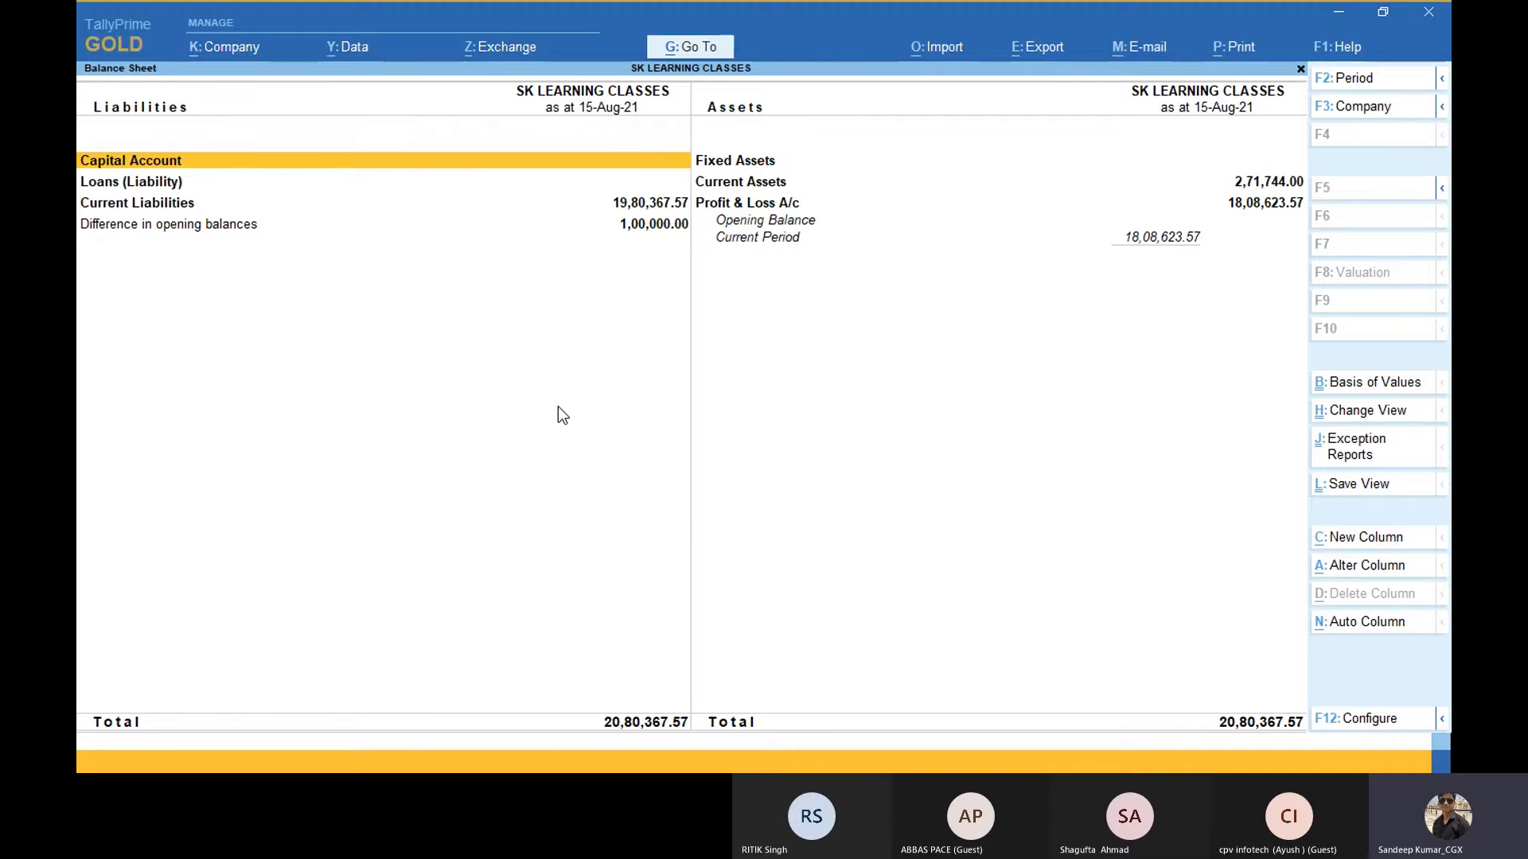
pyautogui.press('Escape')
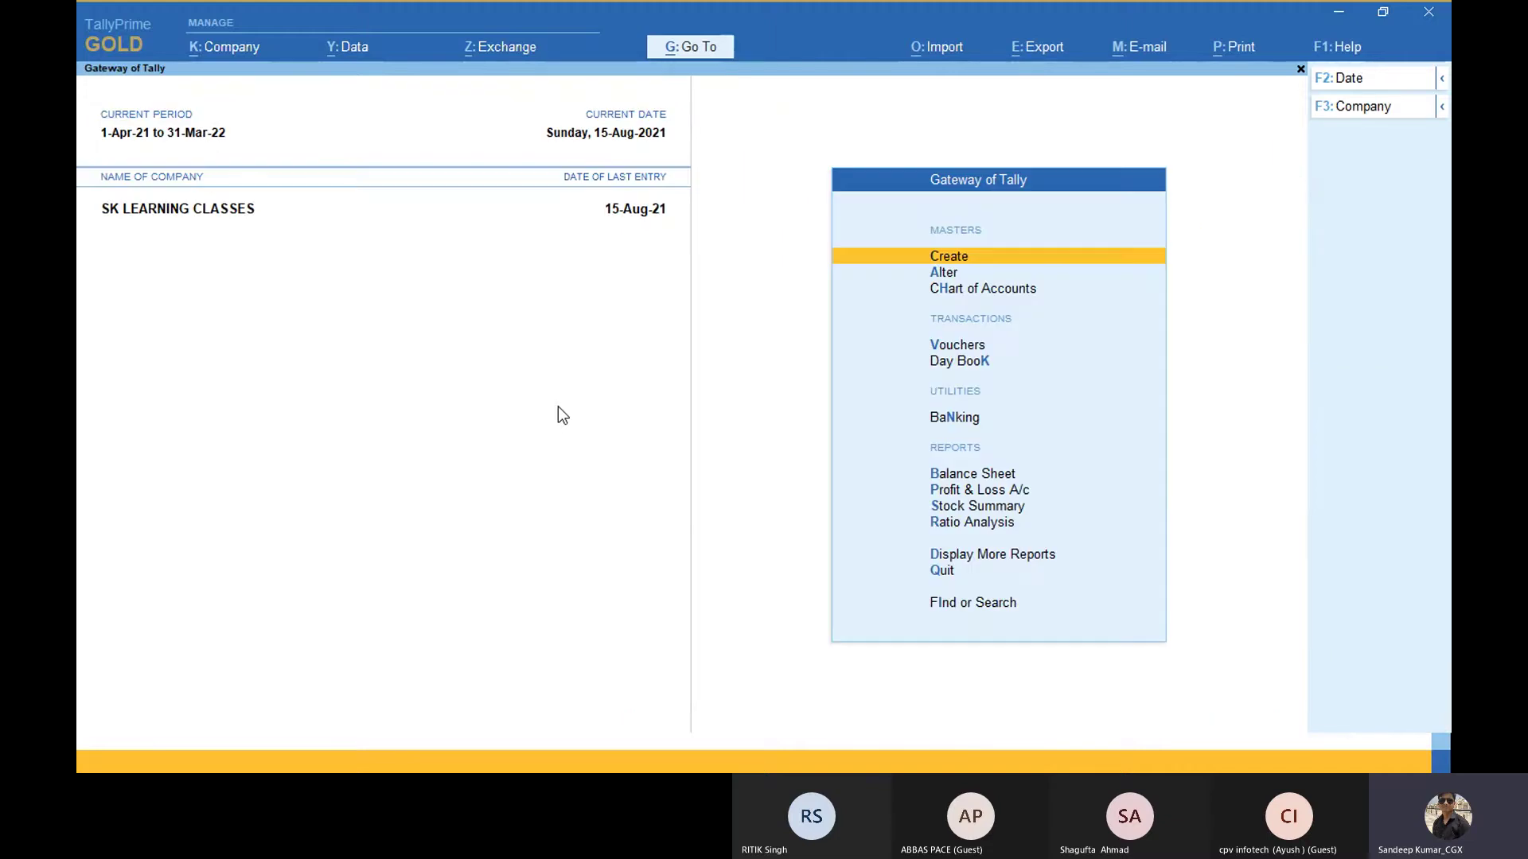
# Step: Open the Sales Register through Go To by searching 'Sale', then close it
pyautogui.click(694, 49)
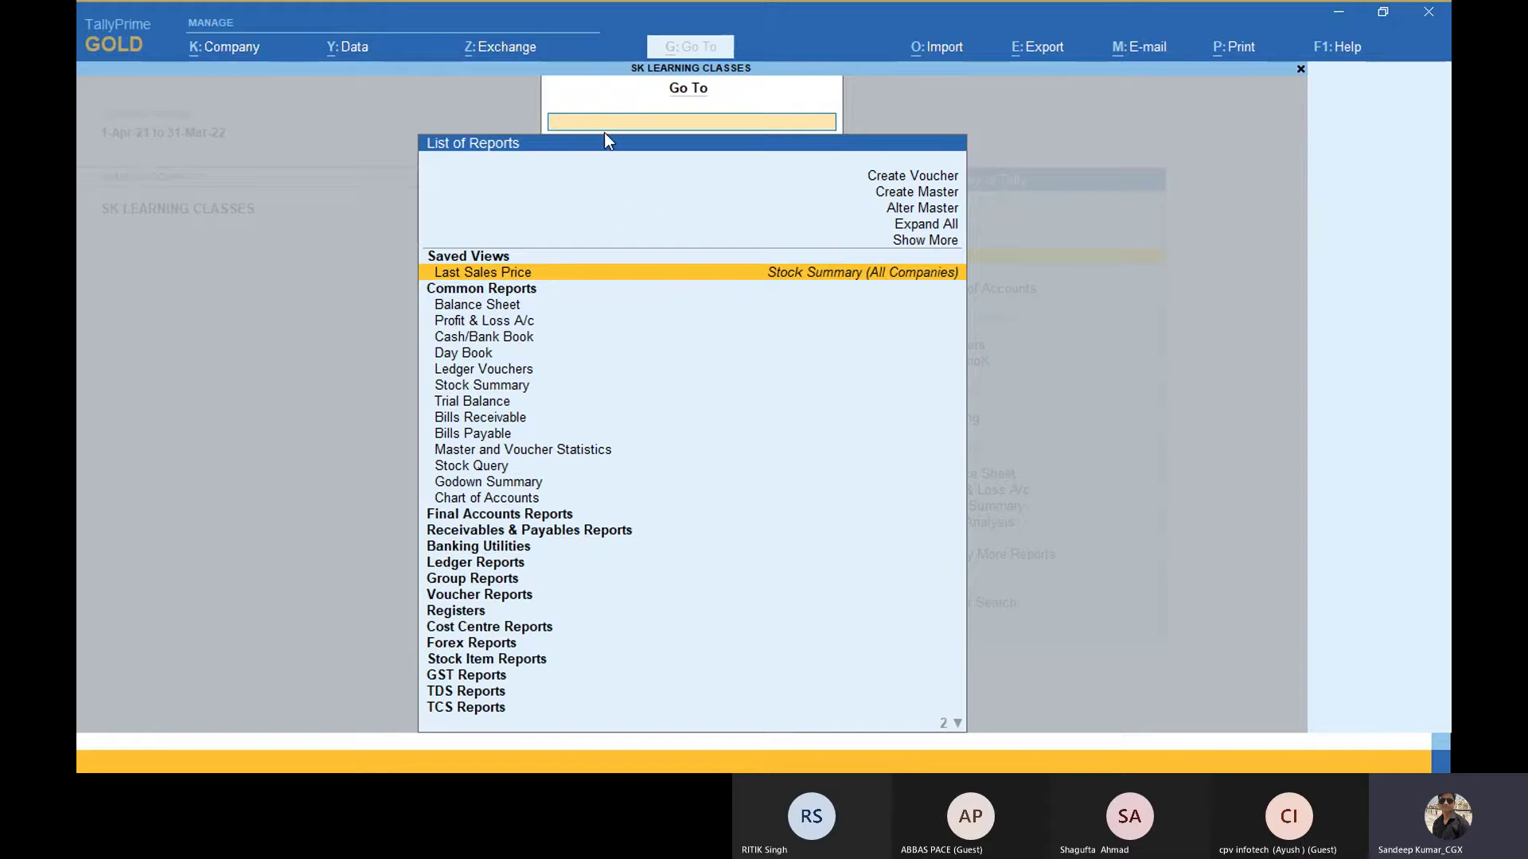
pyautogui.write('Sales')
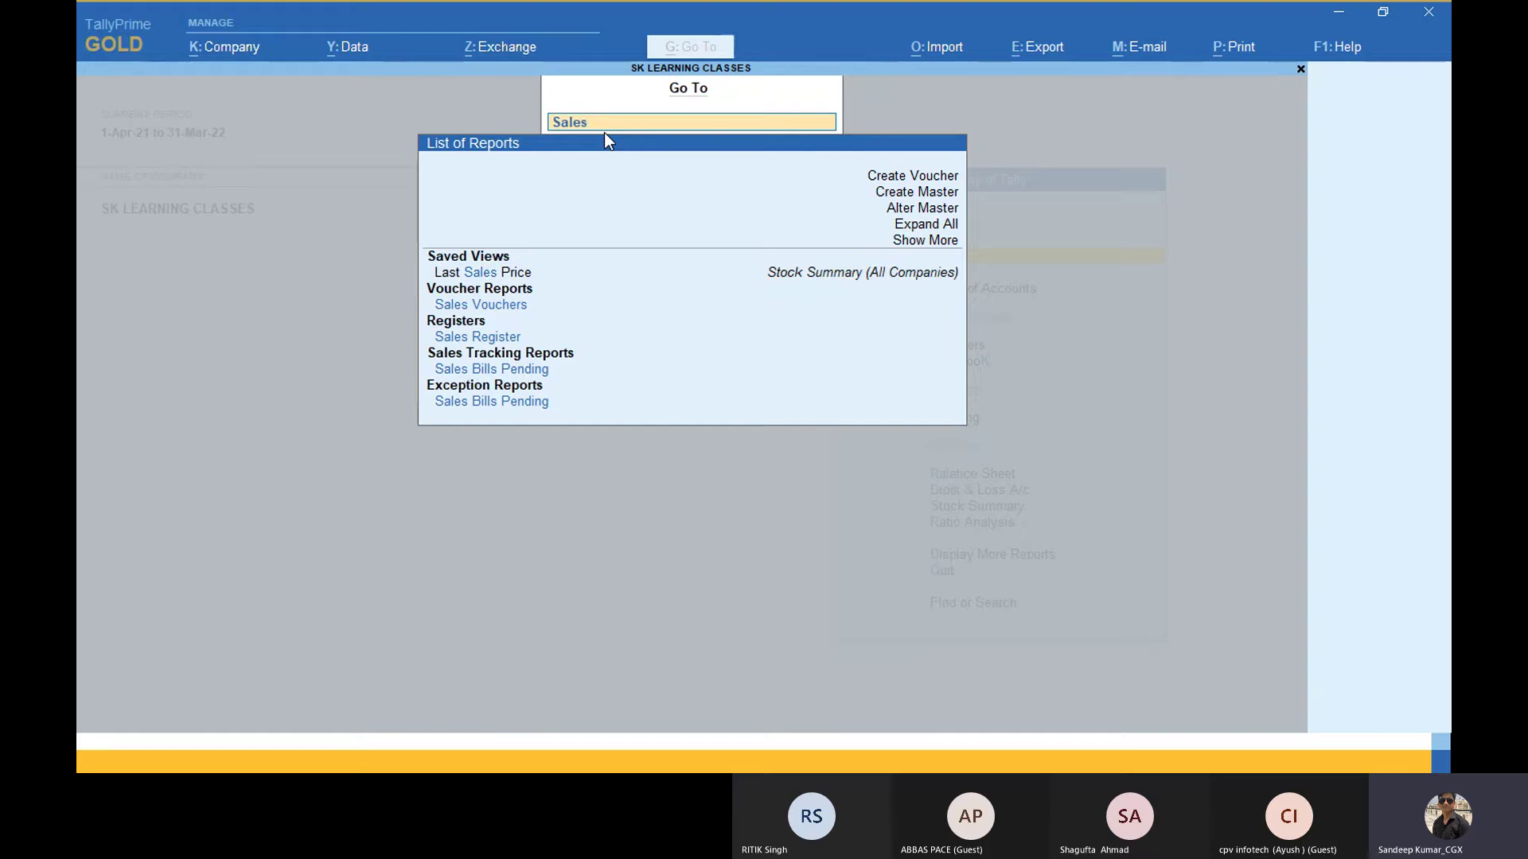
pyautogui.press('Up')
pyautogui.press('Up')
pyautogui.press('Up')
pyautogui.press('Up')
pyautogui.press('Up')
pyautogui.press('Up')
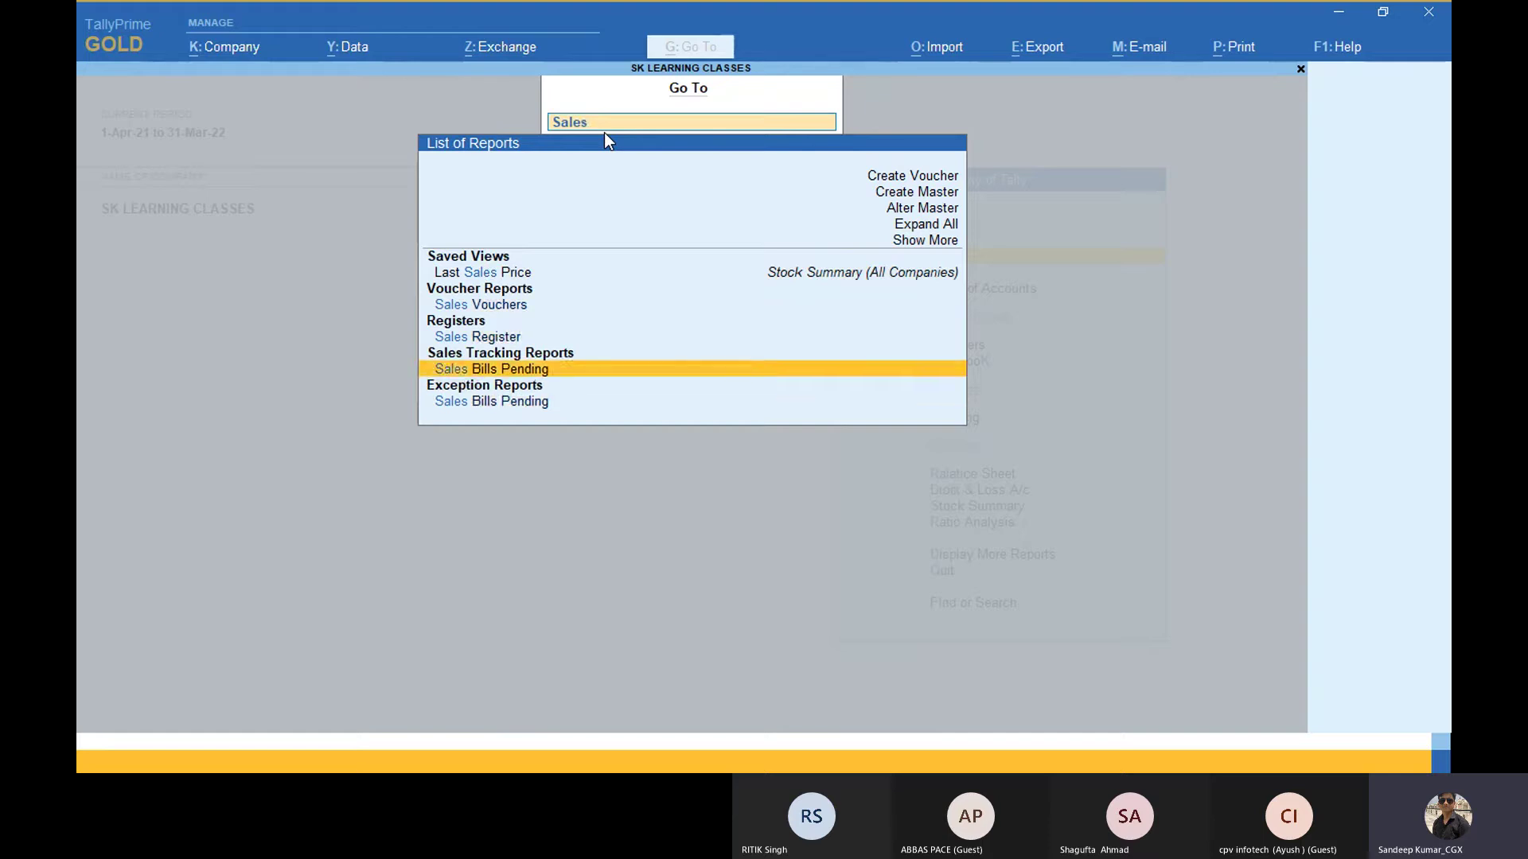
pyautogui.press('Up')
pyautogui.press('Up')
pyautogui.press('Up')
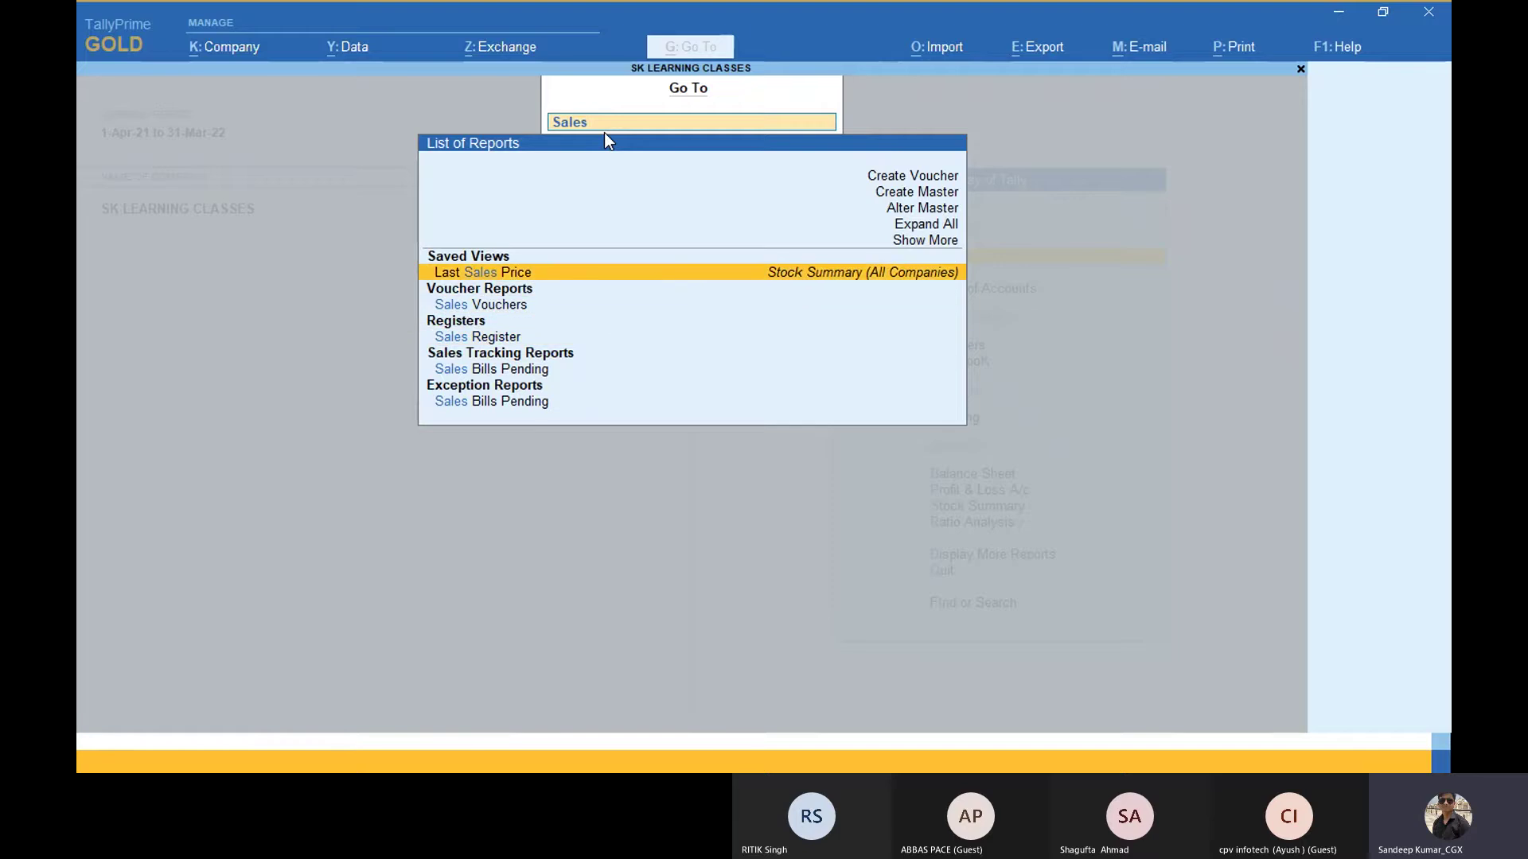
pyautogui.press('Down')
pyautogui.press('Down')
pyautogui.press('Down')
pyautogui.press('Down')
pyautogui.press('Down')
pyautogui.press('Up')
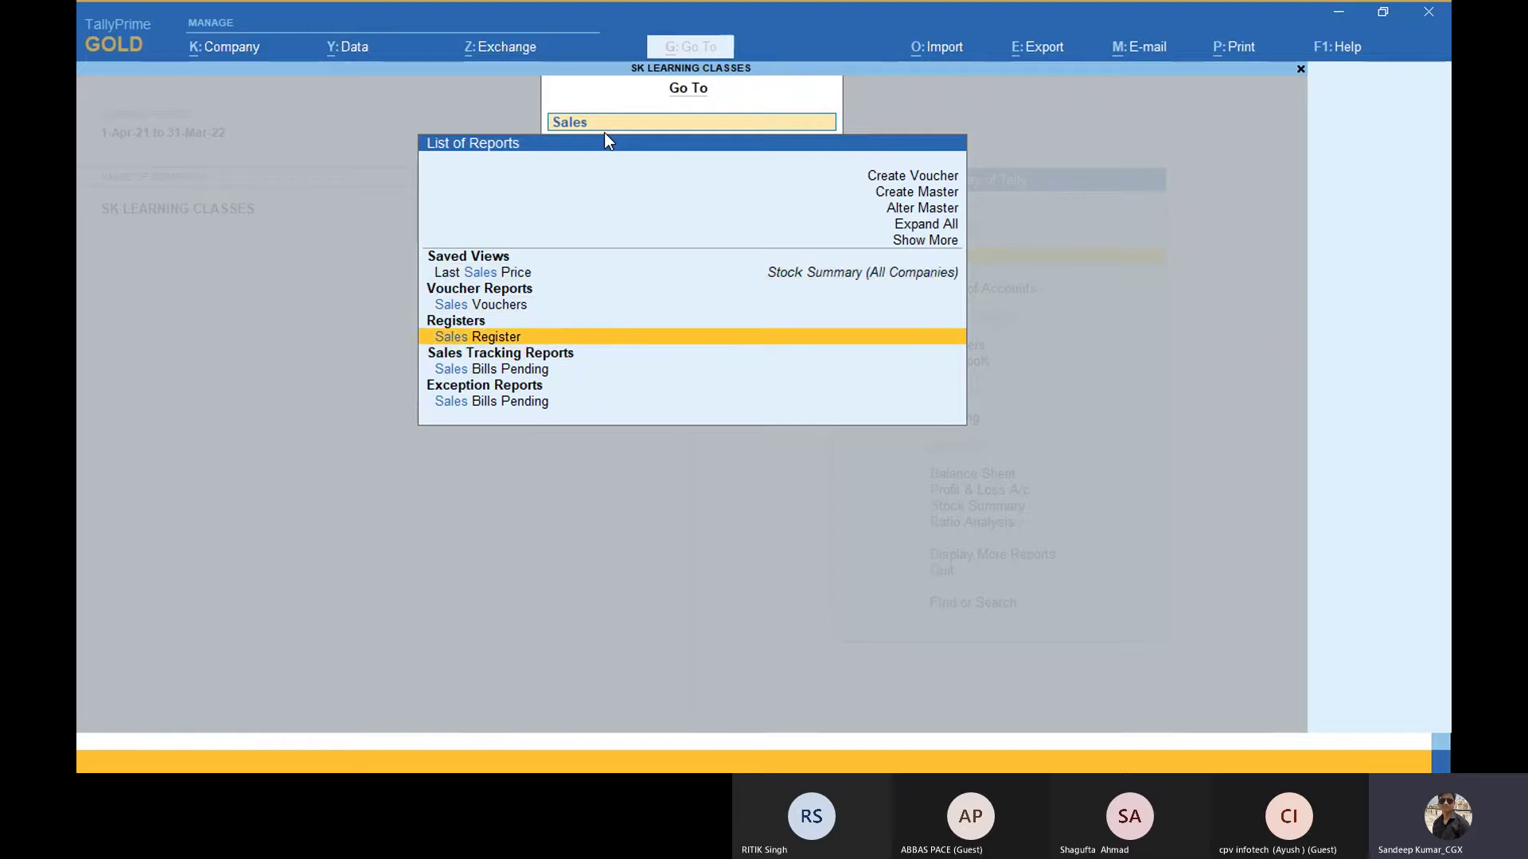
pyautogui.press('Return')
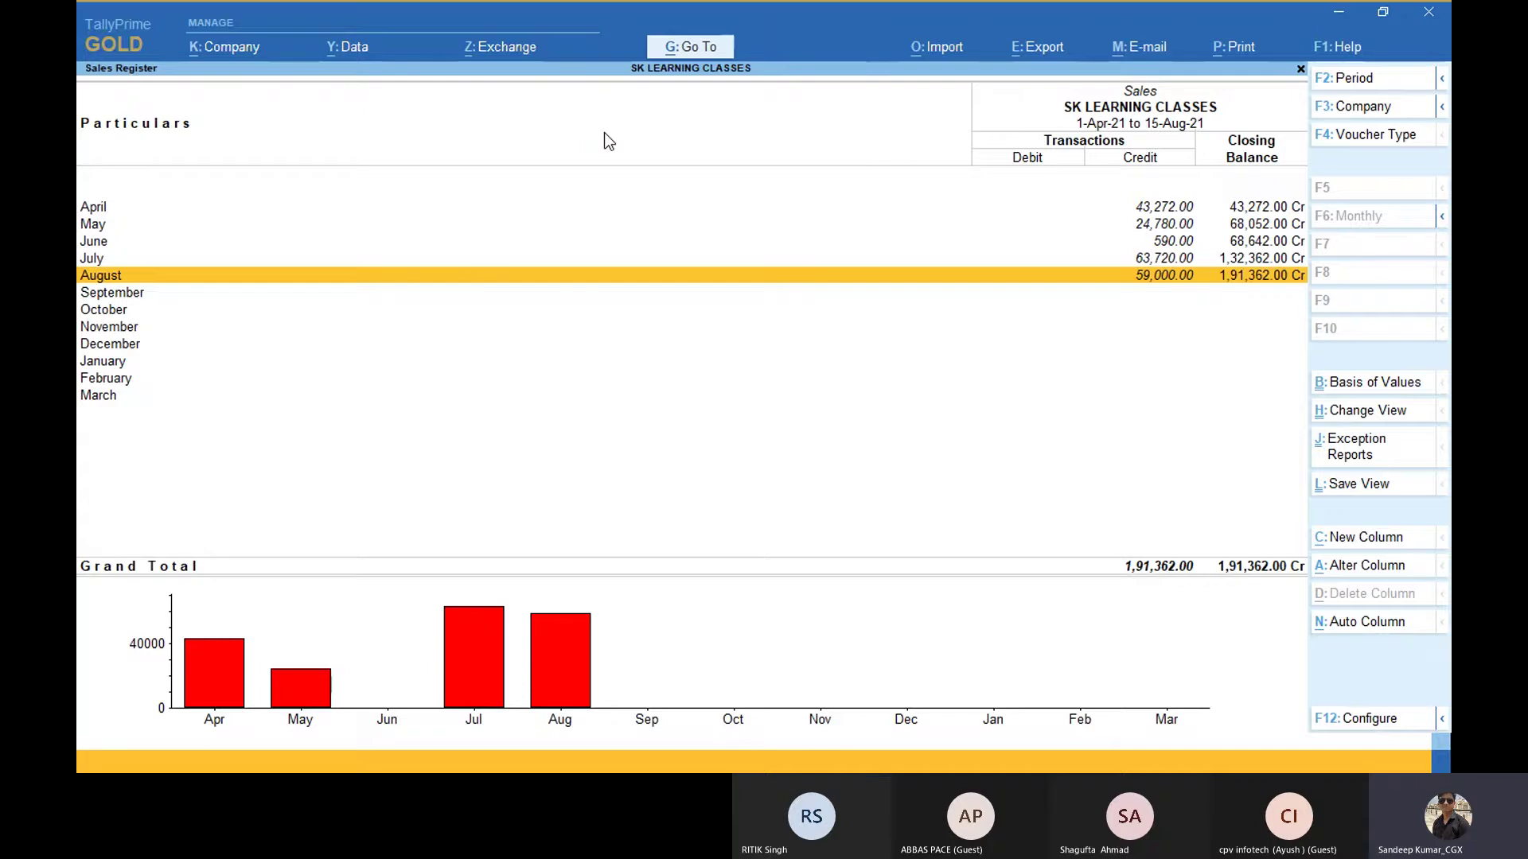
pyautogui.press('Escape')
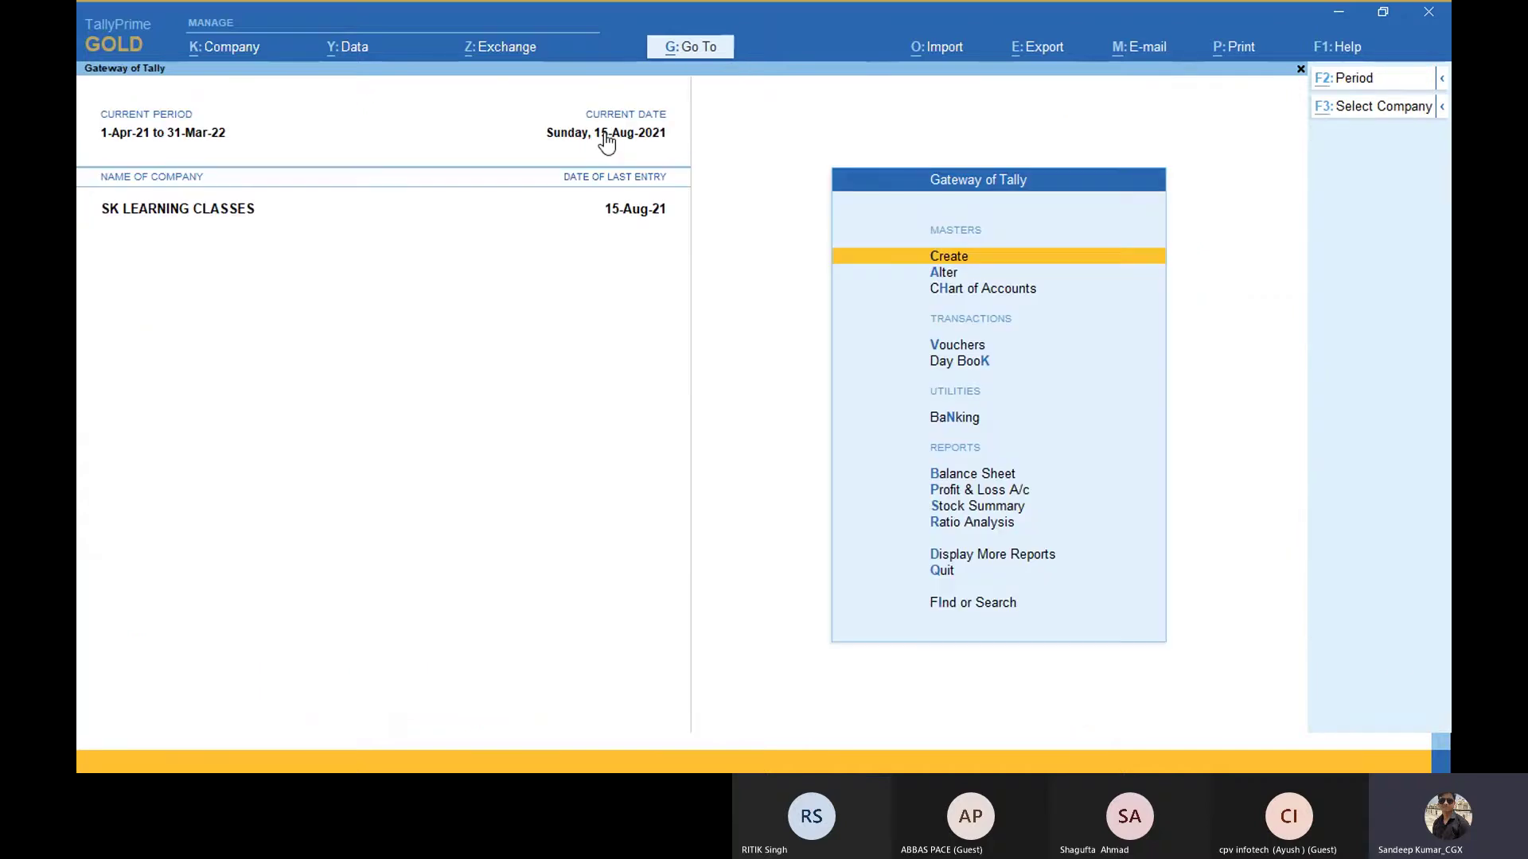
# Step: Reopen the Sales Register with Alt+G and a 'Sales' search
pyautogui.hotkey('alt', 'g')
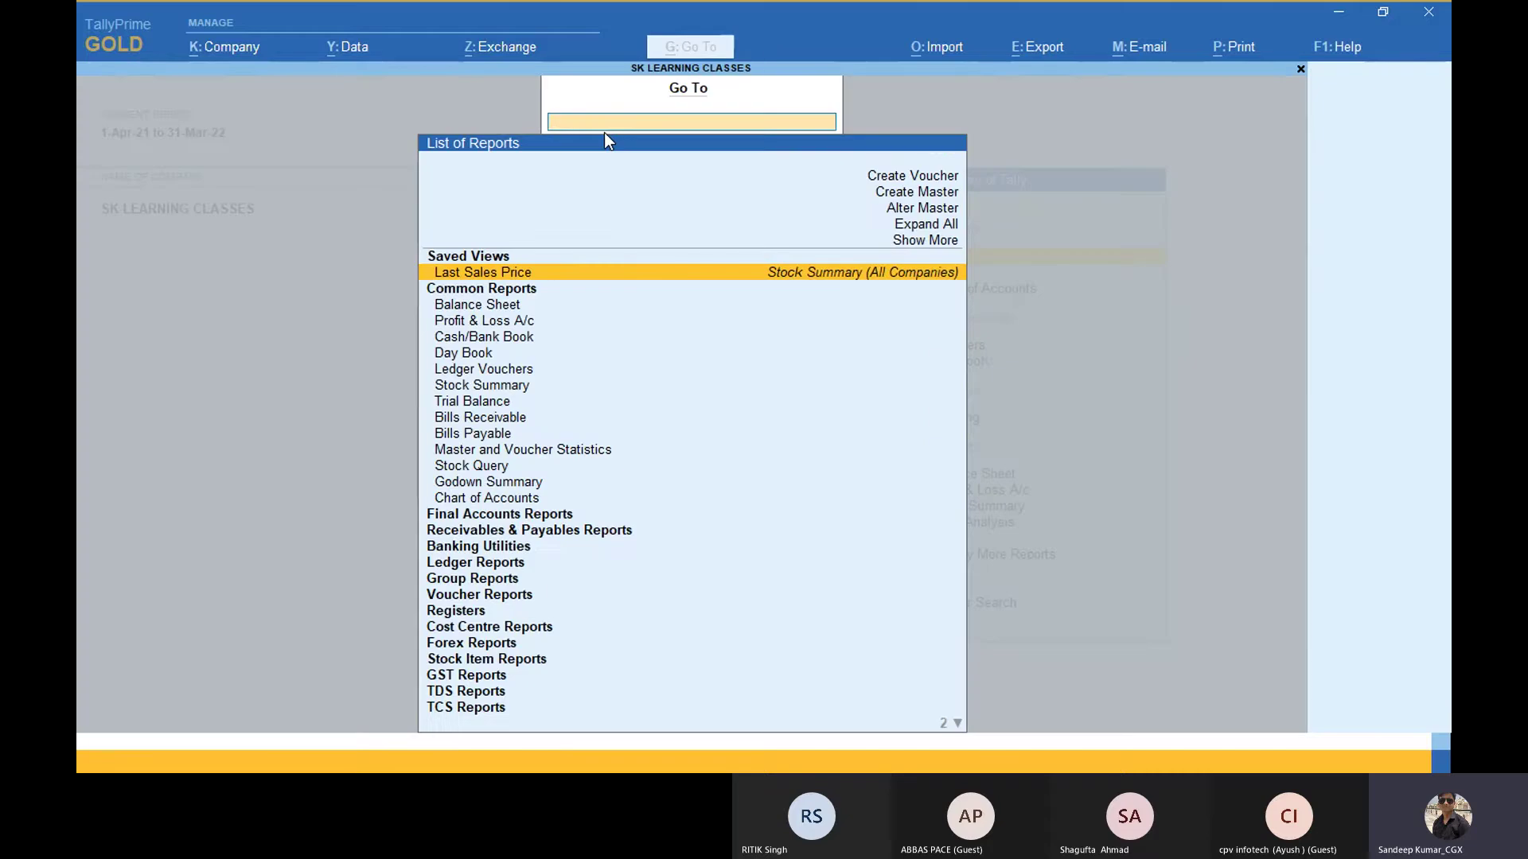
pyautogui.write('Sales')
pyautogui.press('Down')
pyautogui.press('Down')
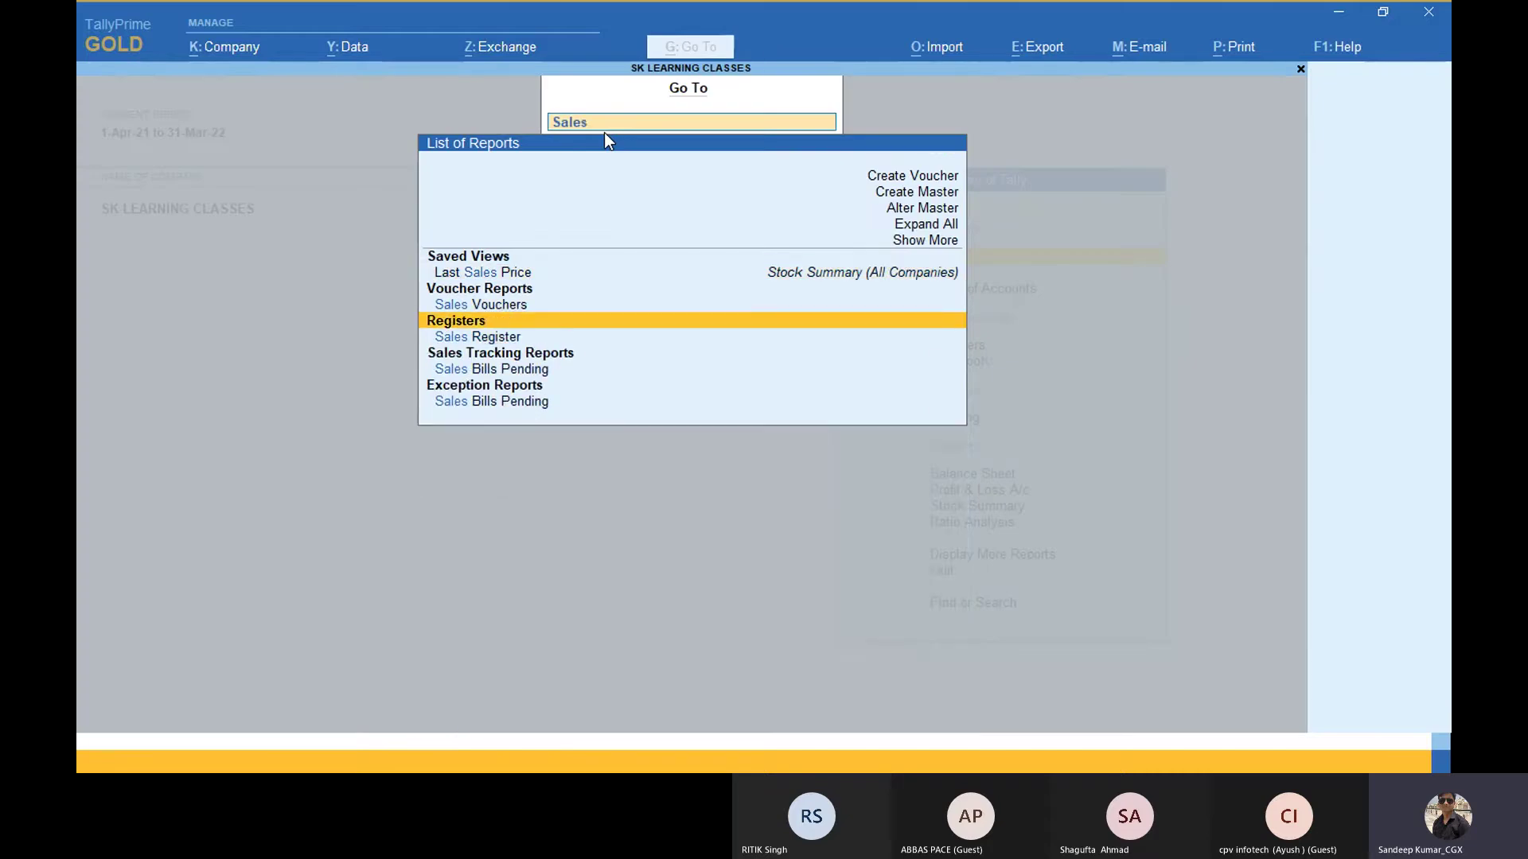
pyautogui.press('Return')
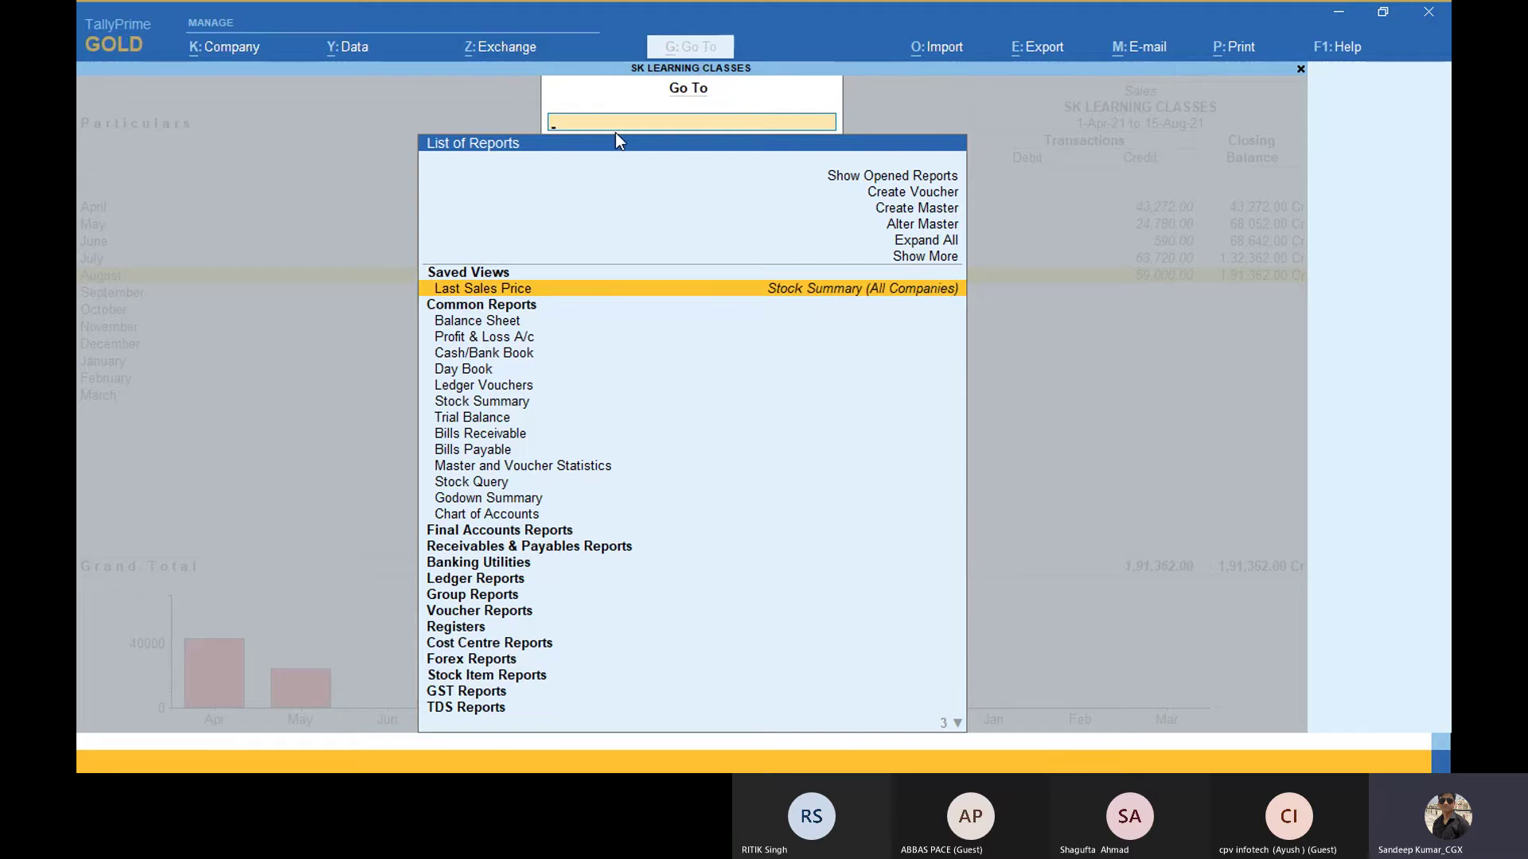
# Step: Search 'Gstr' in Go To and open the GSTR-1 return for July 2021
pyautogui.write('Gstr')
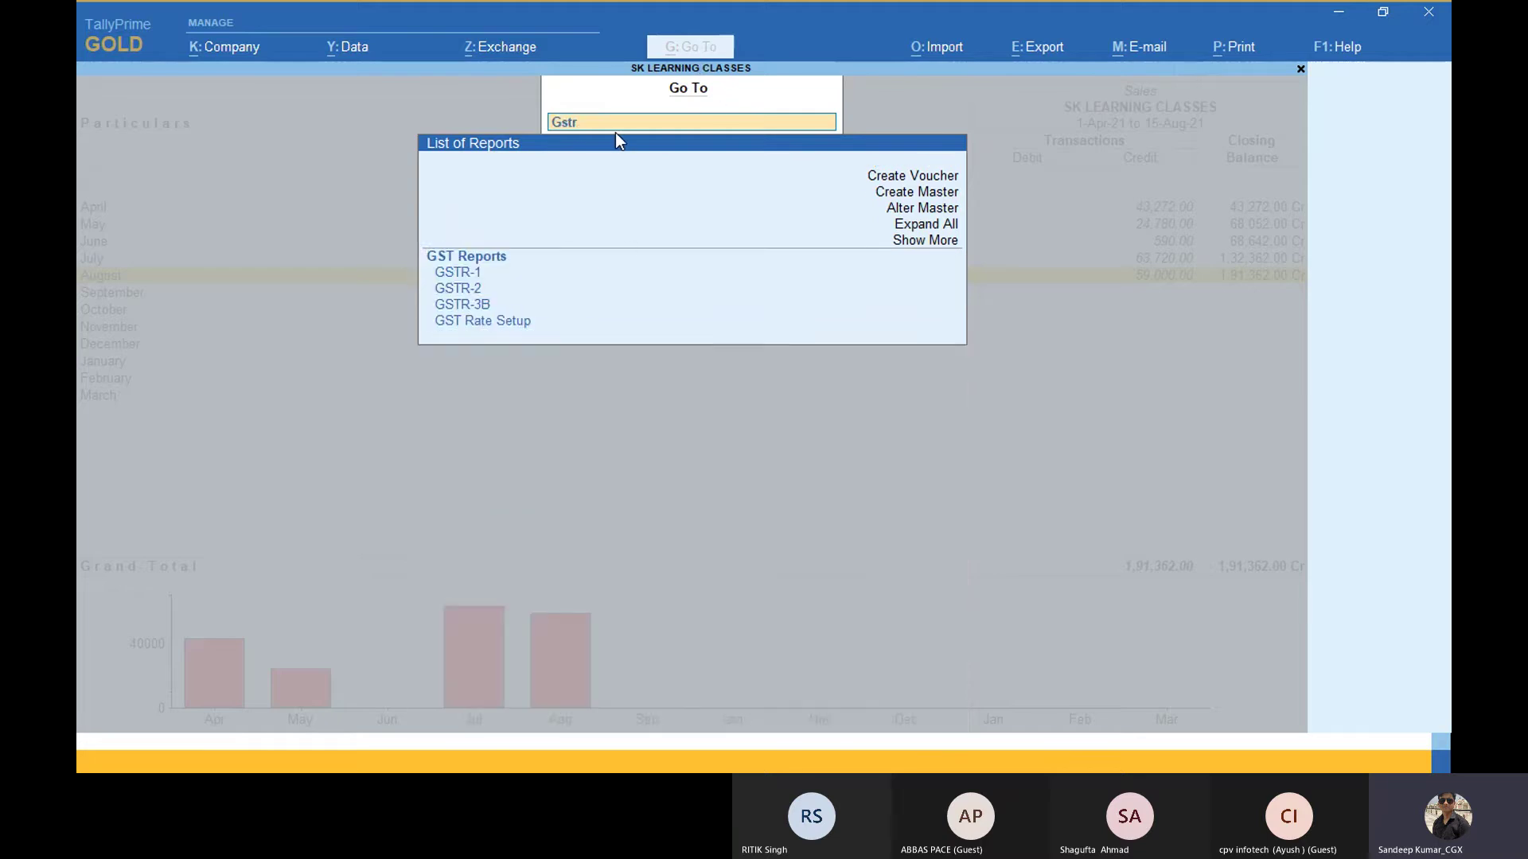
pyautogui.press('Down')
pyautogui.press('Down')
pyautogui.press('Down')
pyautogui.press('Down')
pyautogui.press('Up')
pyautogui.press('Up')
pyautogui.press('Up')
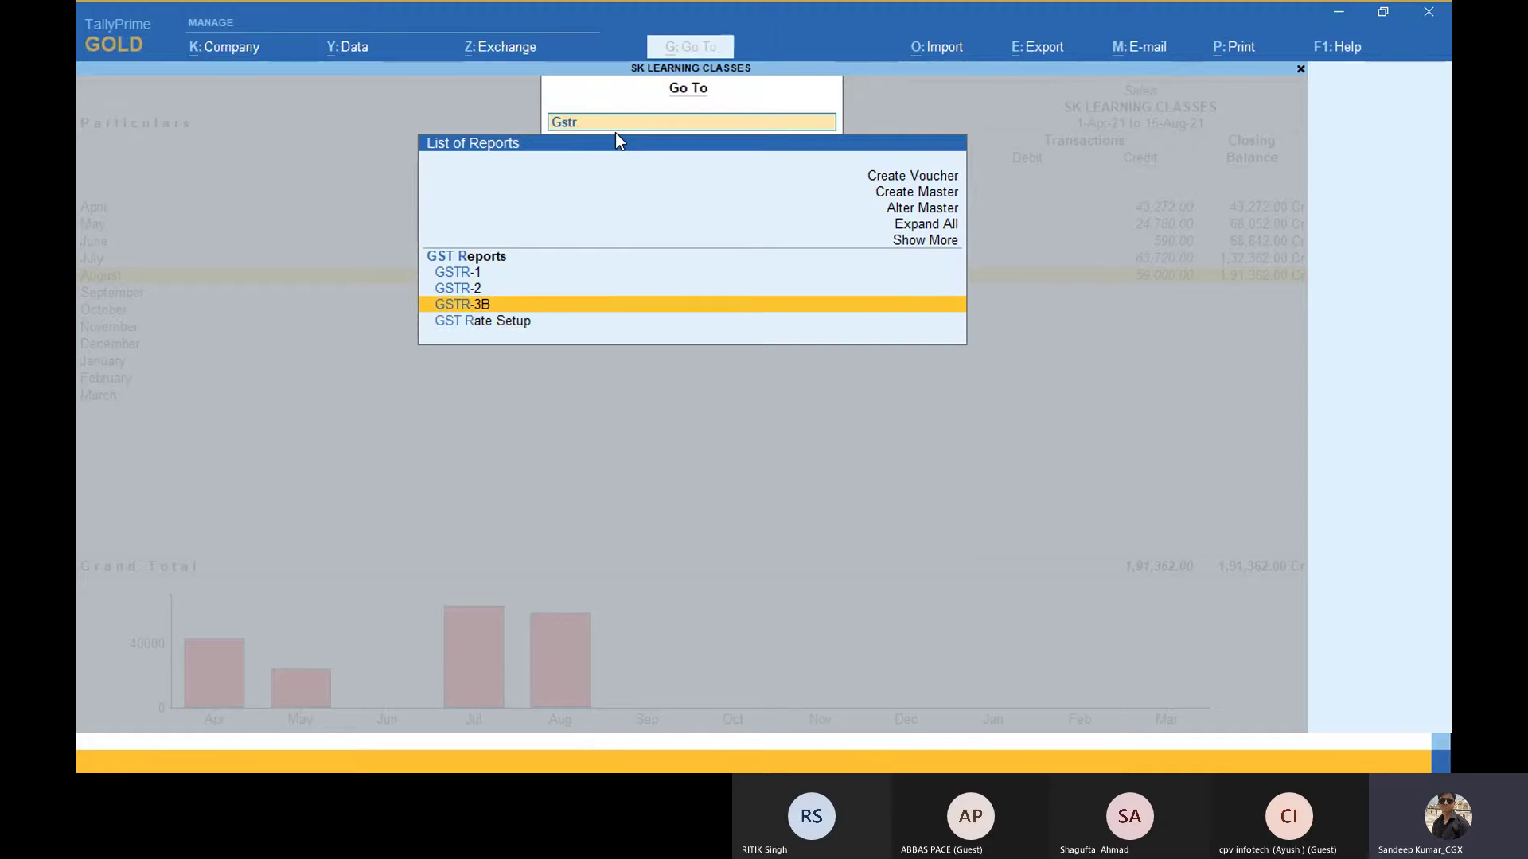
pyautogui.press('BackSpace')
pyautogui.press('BackSpace')
pyautogui.press('BackSpace')
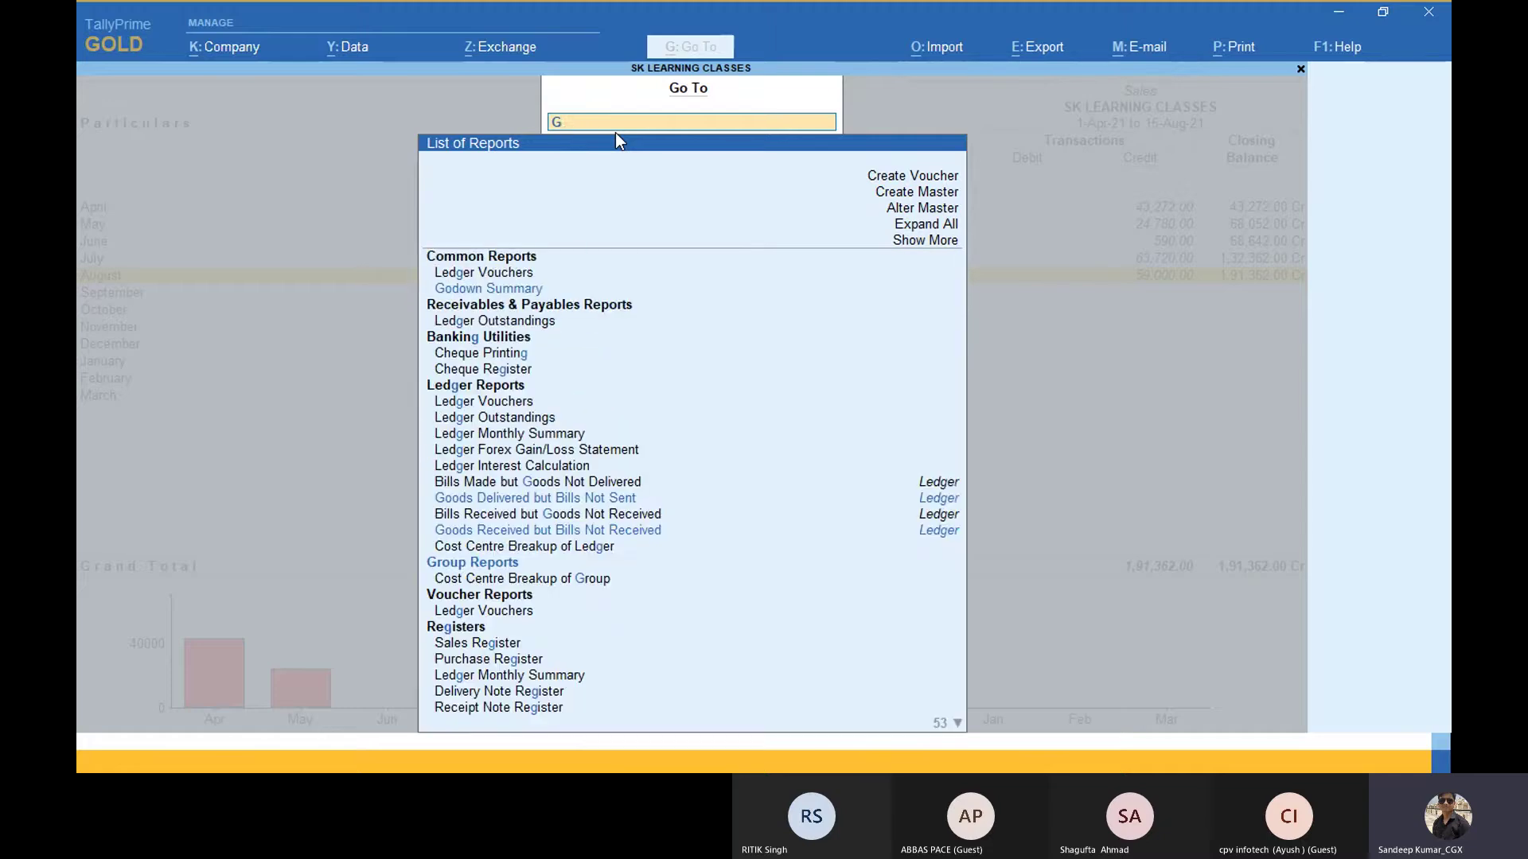
pyautogui.write('str')
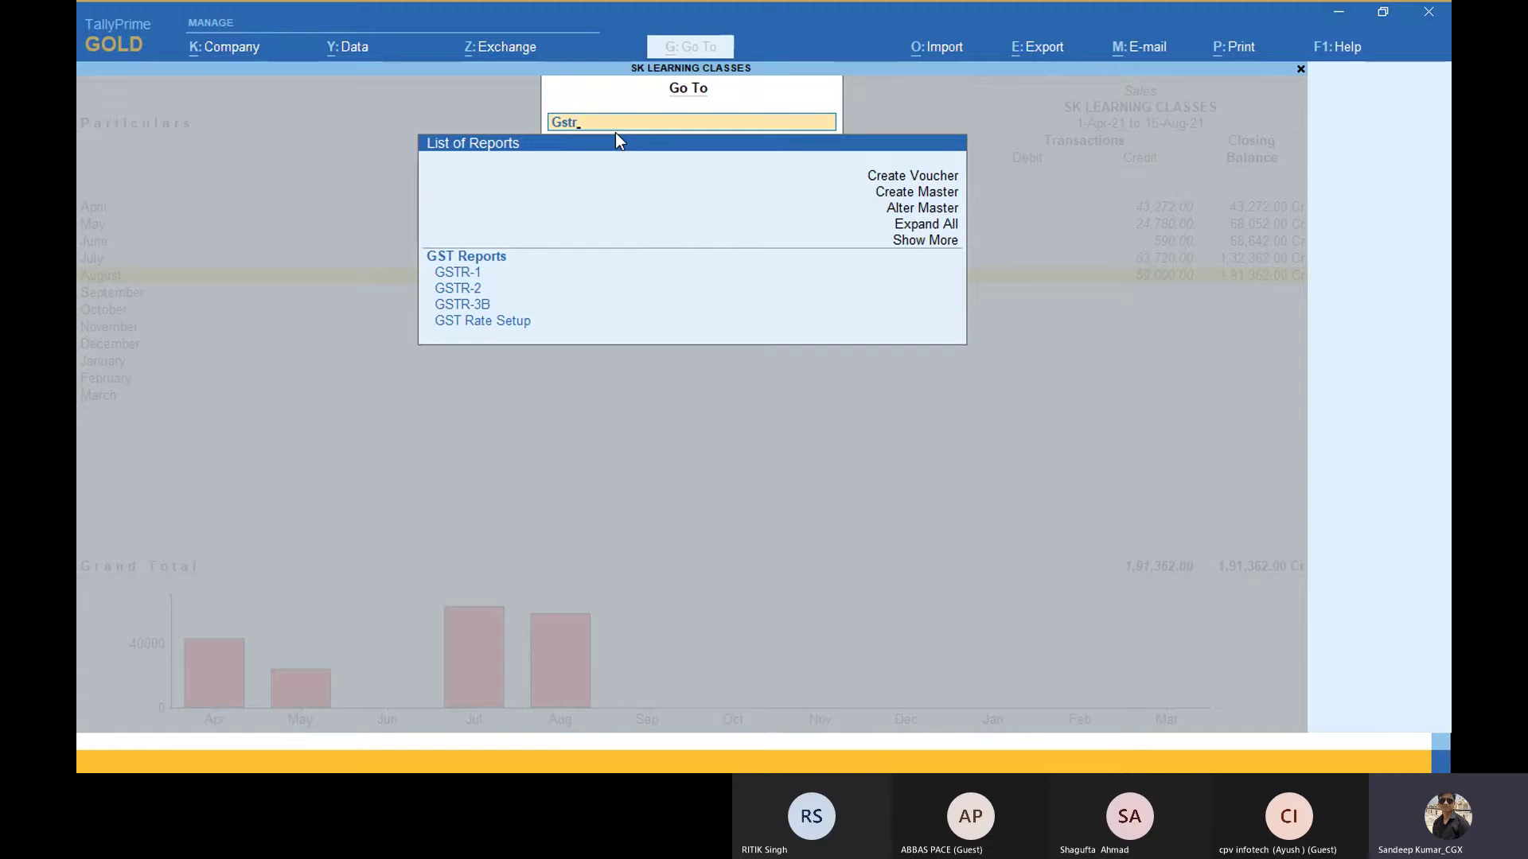
pyautogui.press('Down')
pyautogui.press('Down')
pyautogui.press('Down')
pyautogui.press('Up')
pyautogui.press('Up')
pyautogui.press('Up')
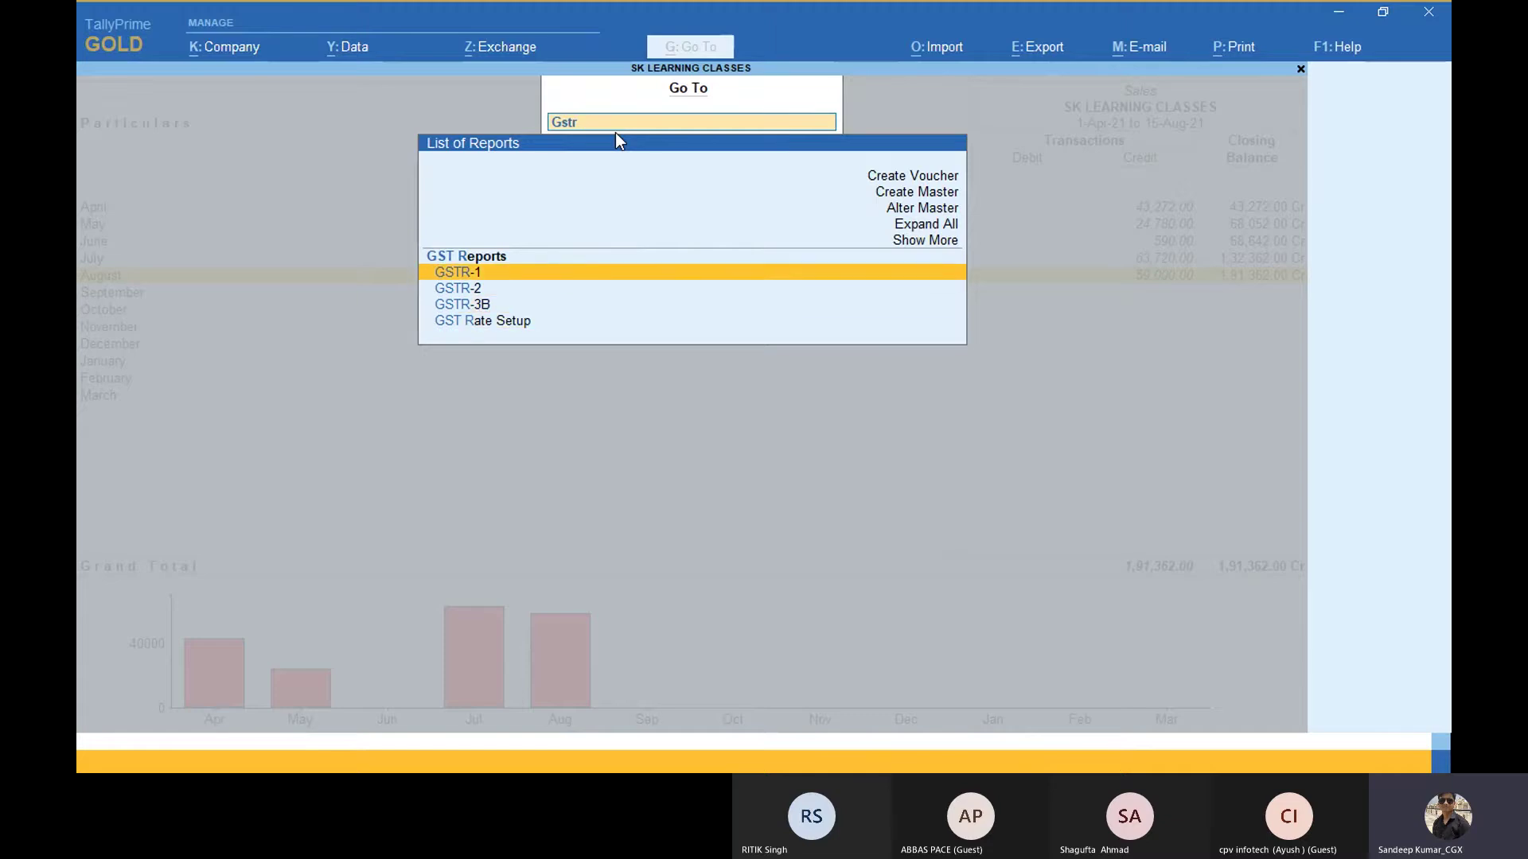
pyautogui.press('Return')
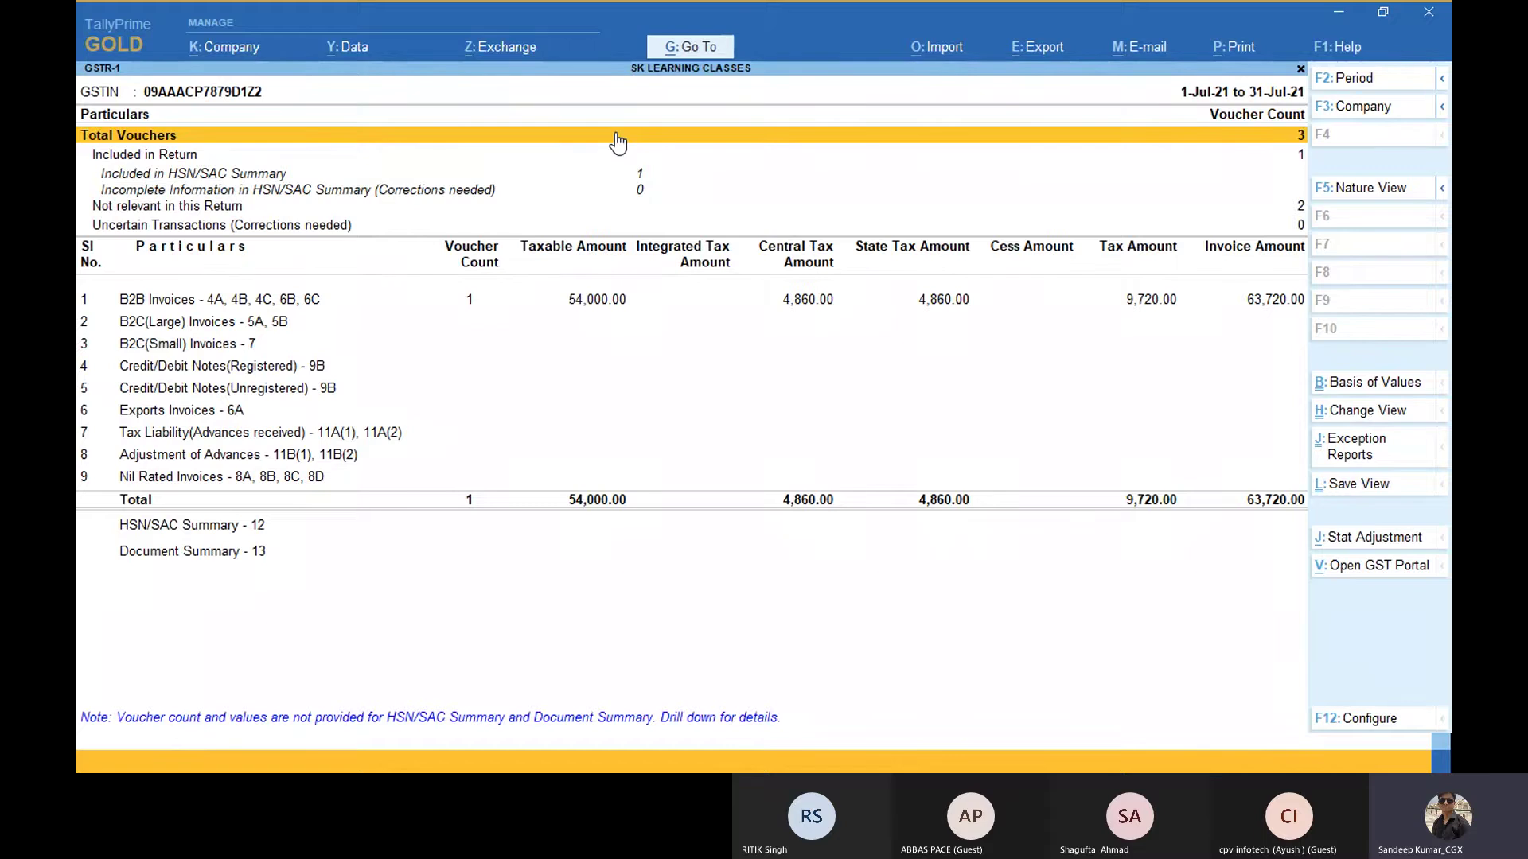
pyautogui.click(710, 54)
# Step: Open the Day Book report in TallyPrime
pyautogui.press('Down')
pyautogui.press('Down')
pyautogui.press('Down')
pyautogui.press('Down')
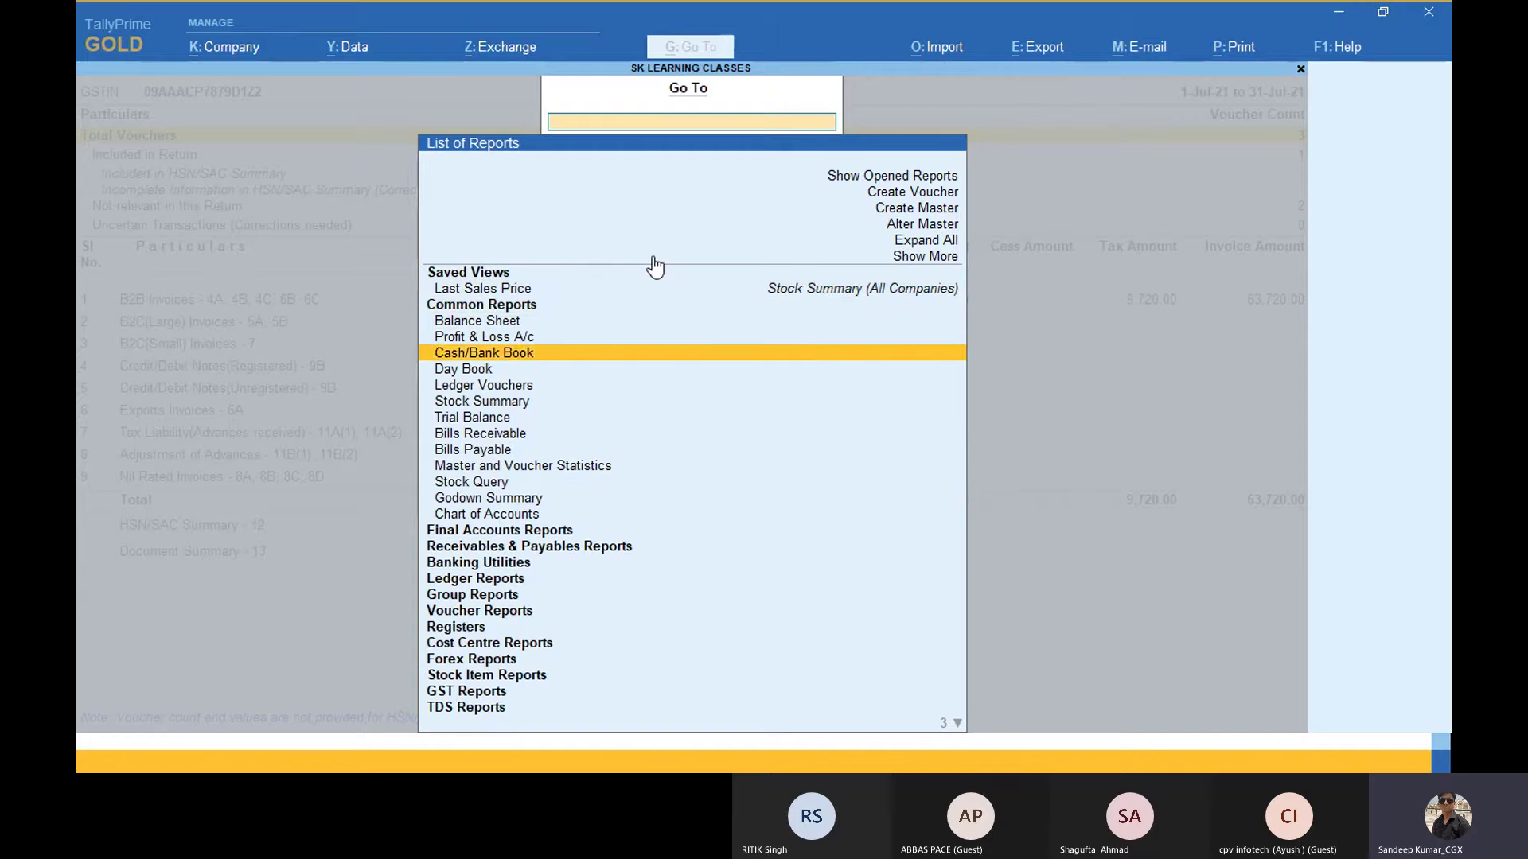
pyautogui.press('Down')
pyautogui.press('Return')
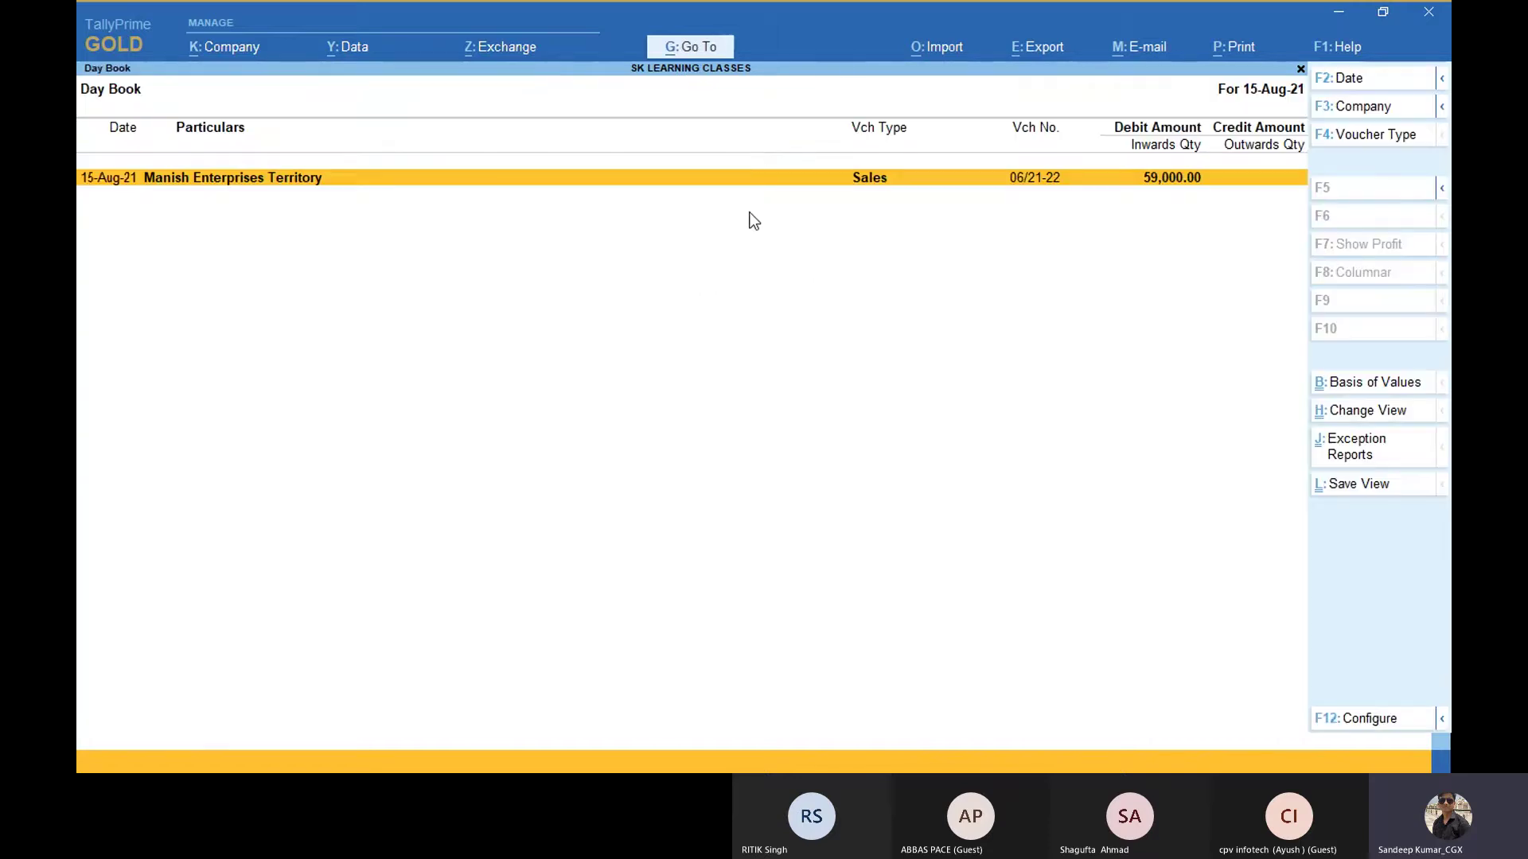
# Step: Dismiss the Go To list and switch to the Tally.ERP 9 window
pyautogui.click(704, 46)
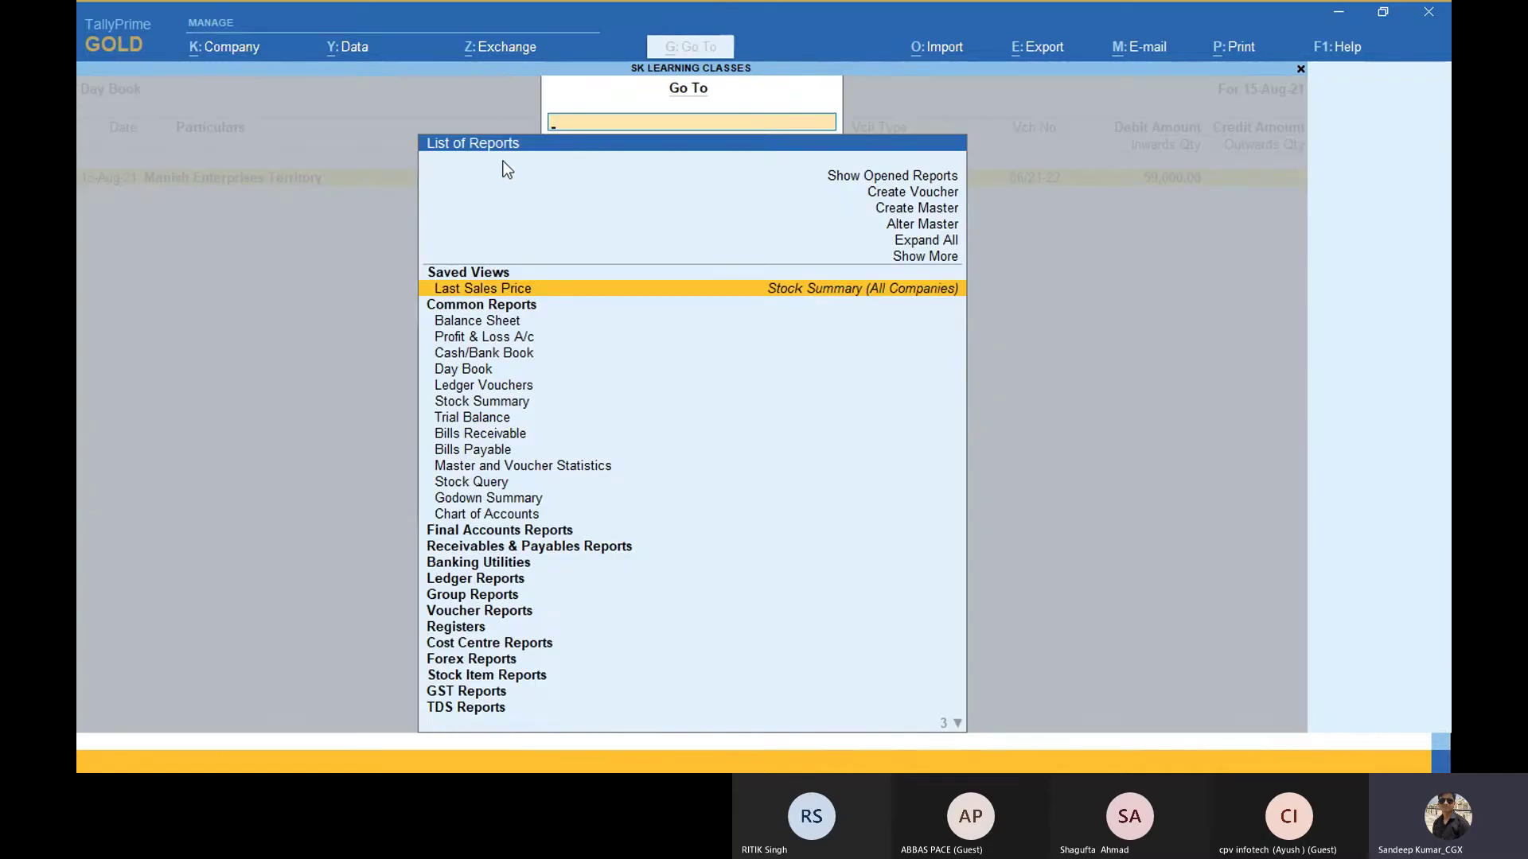
pyautogui.press('Escape')
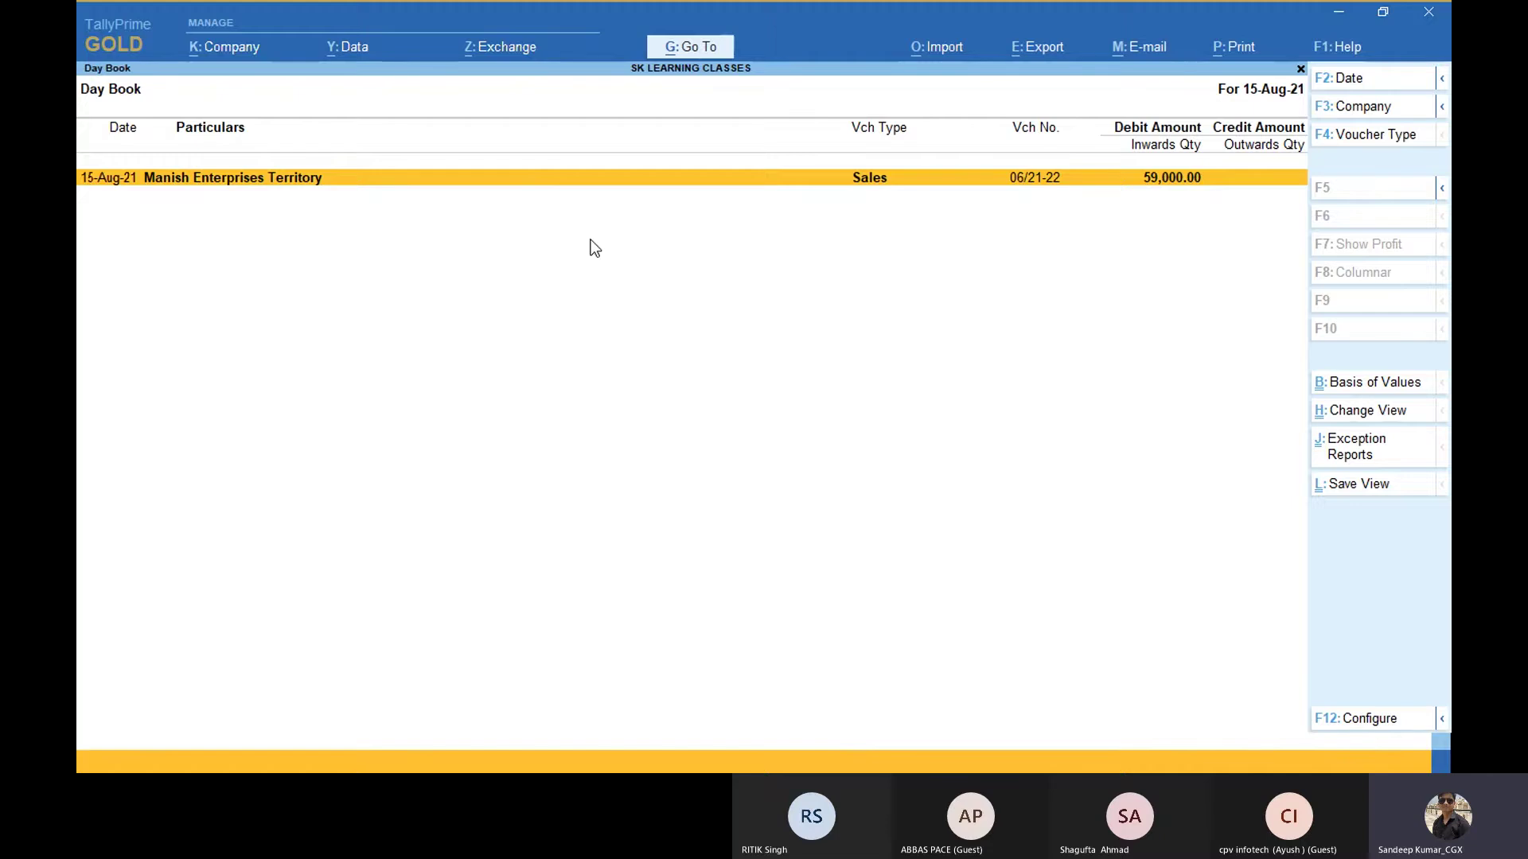
pyautogui.hotkey('alt', 'Tab')
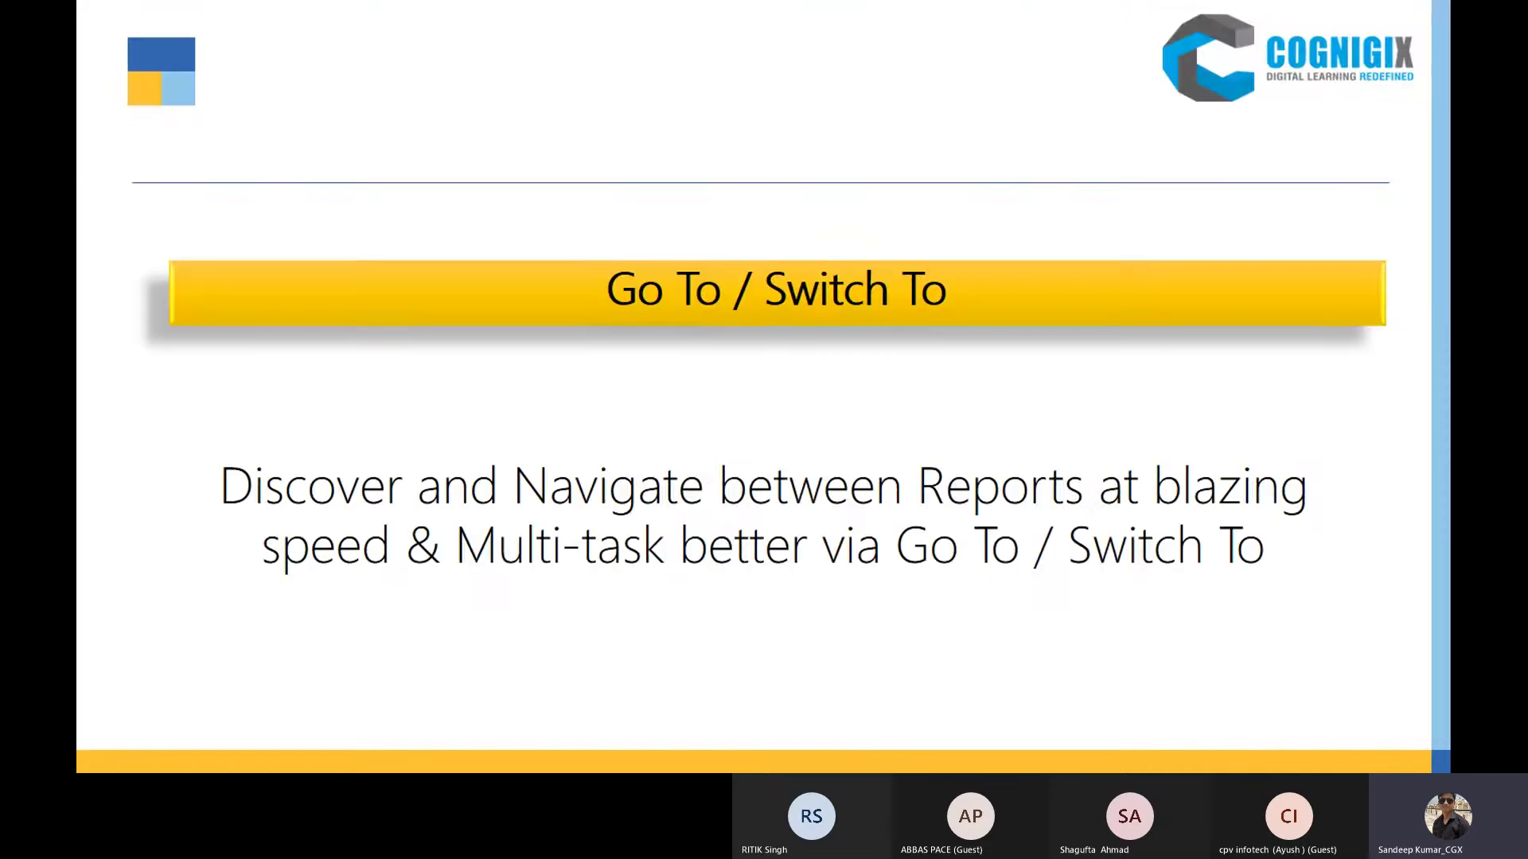
pyautogui.hotkey('alt', 'Tab')
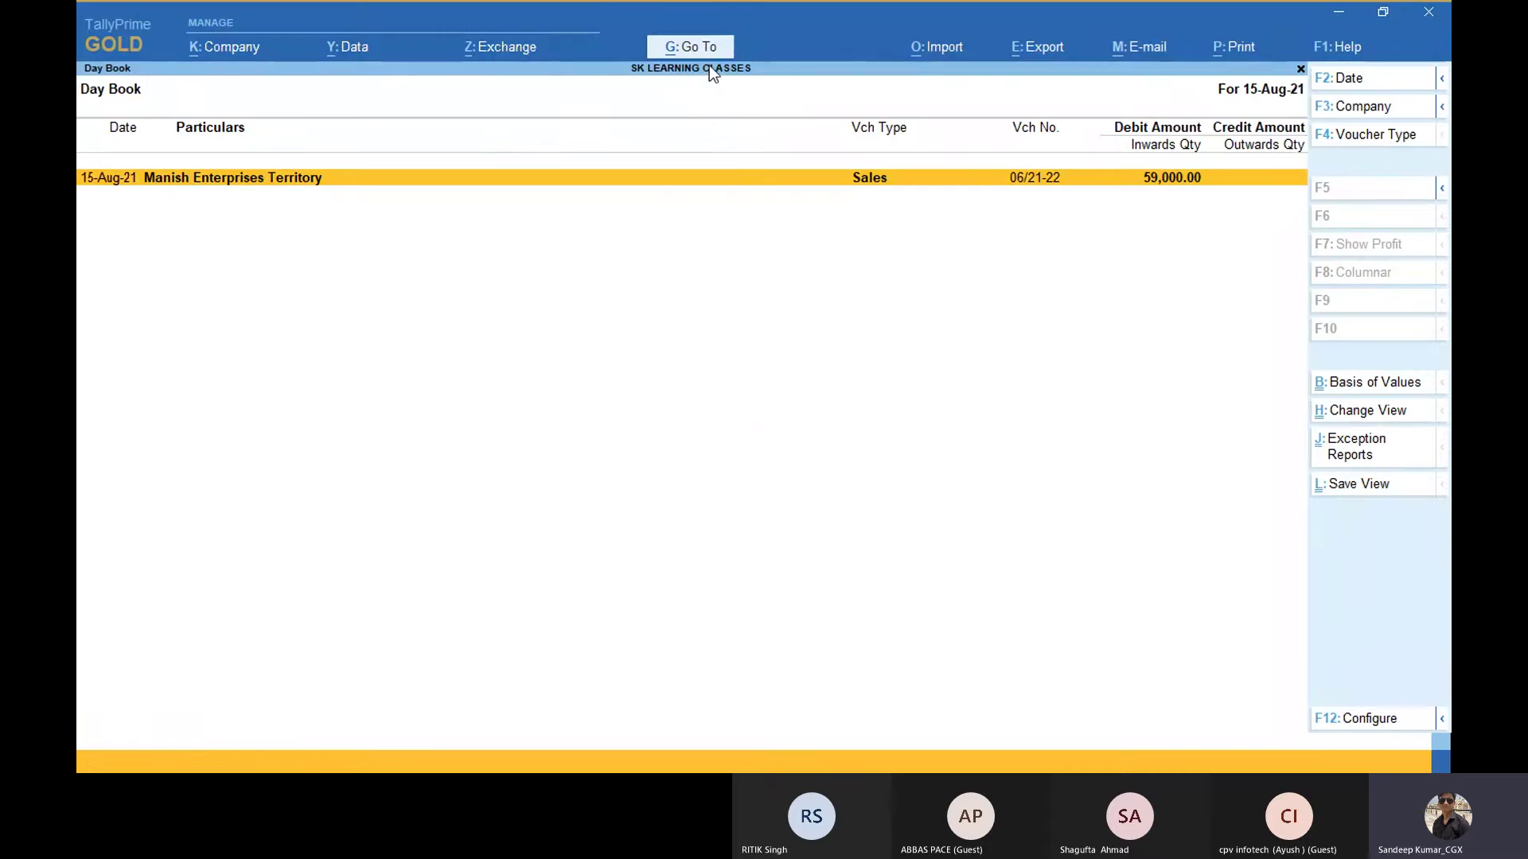
pyautogui.hotkey('alt', 'Tab')
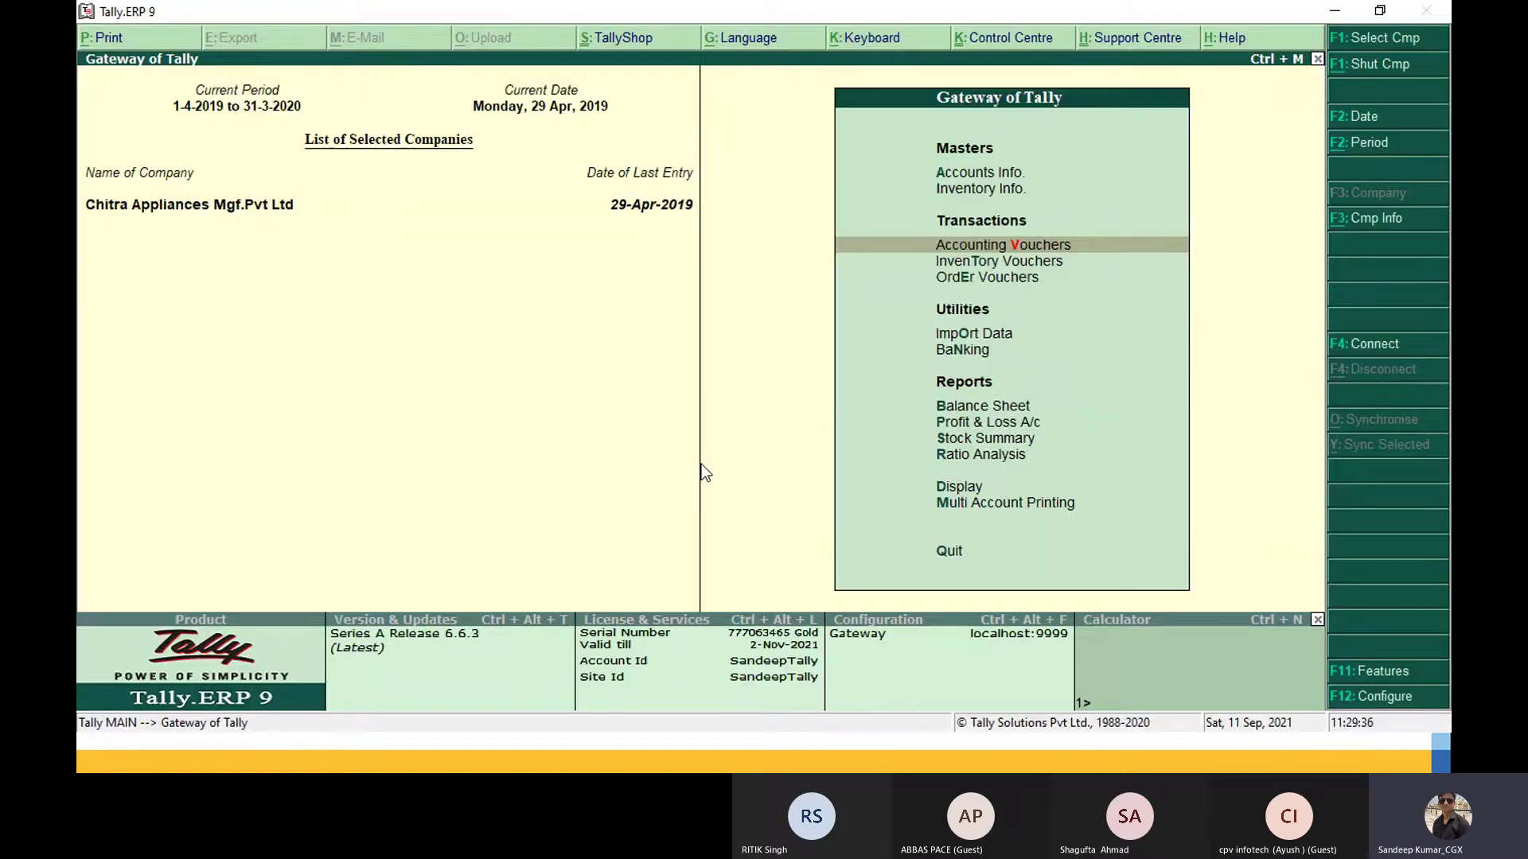
pyautogui.press('Down')
pyautogui.press('Down')
pyautogui.press('Down')
pyautogui.press('Down')
pyautogui.press('Down')
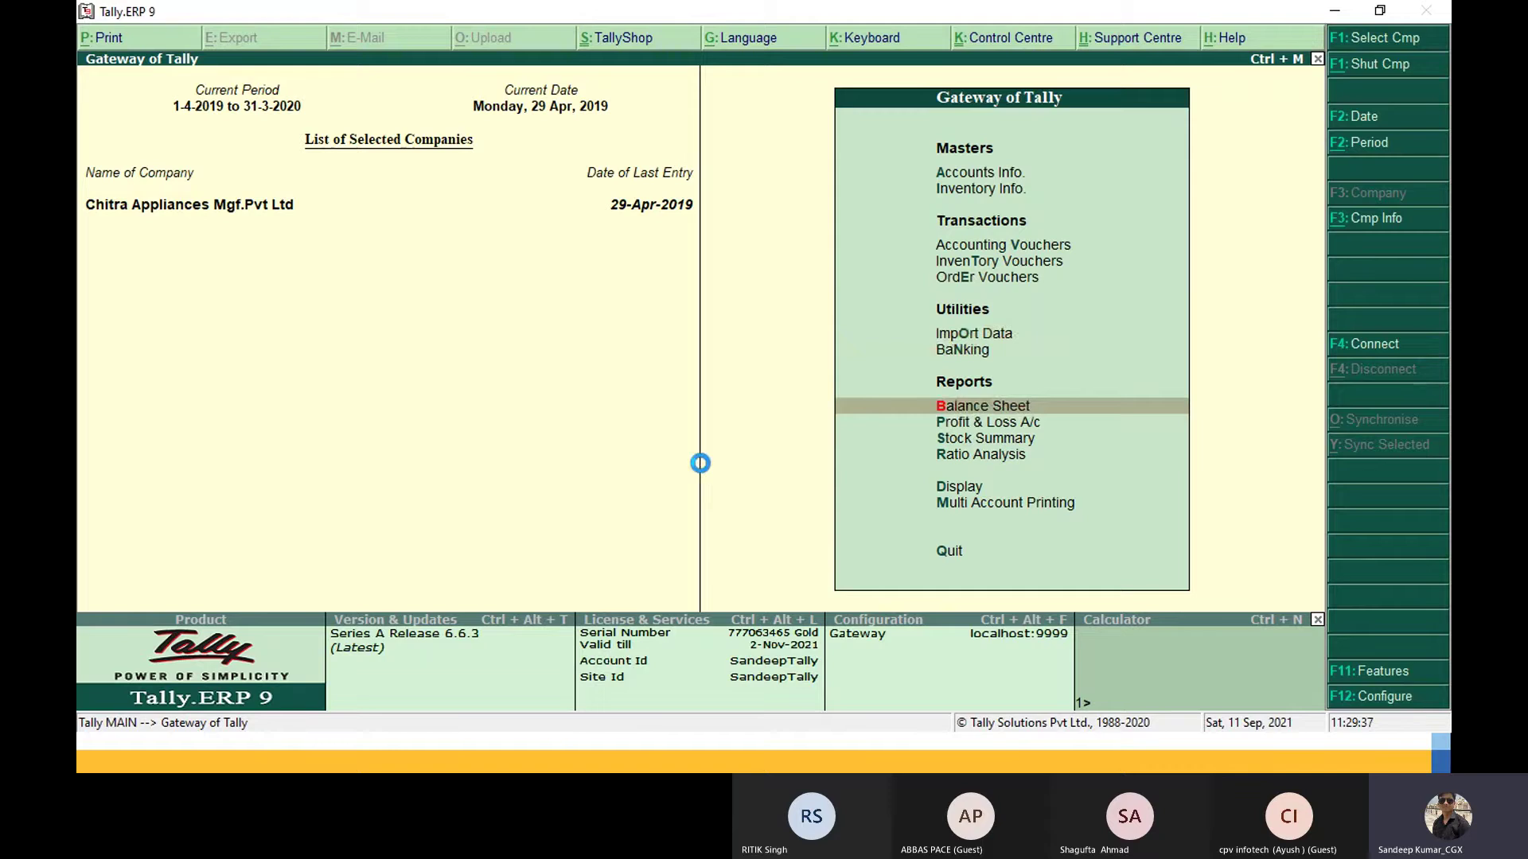
pyautogui.press('Return')
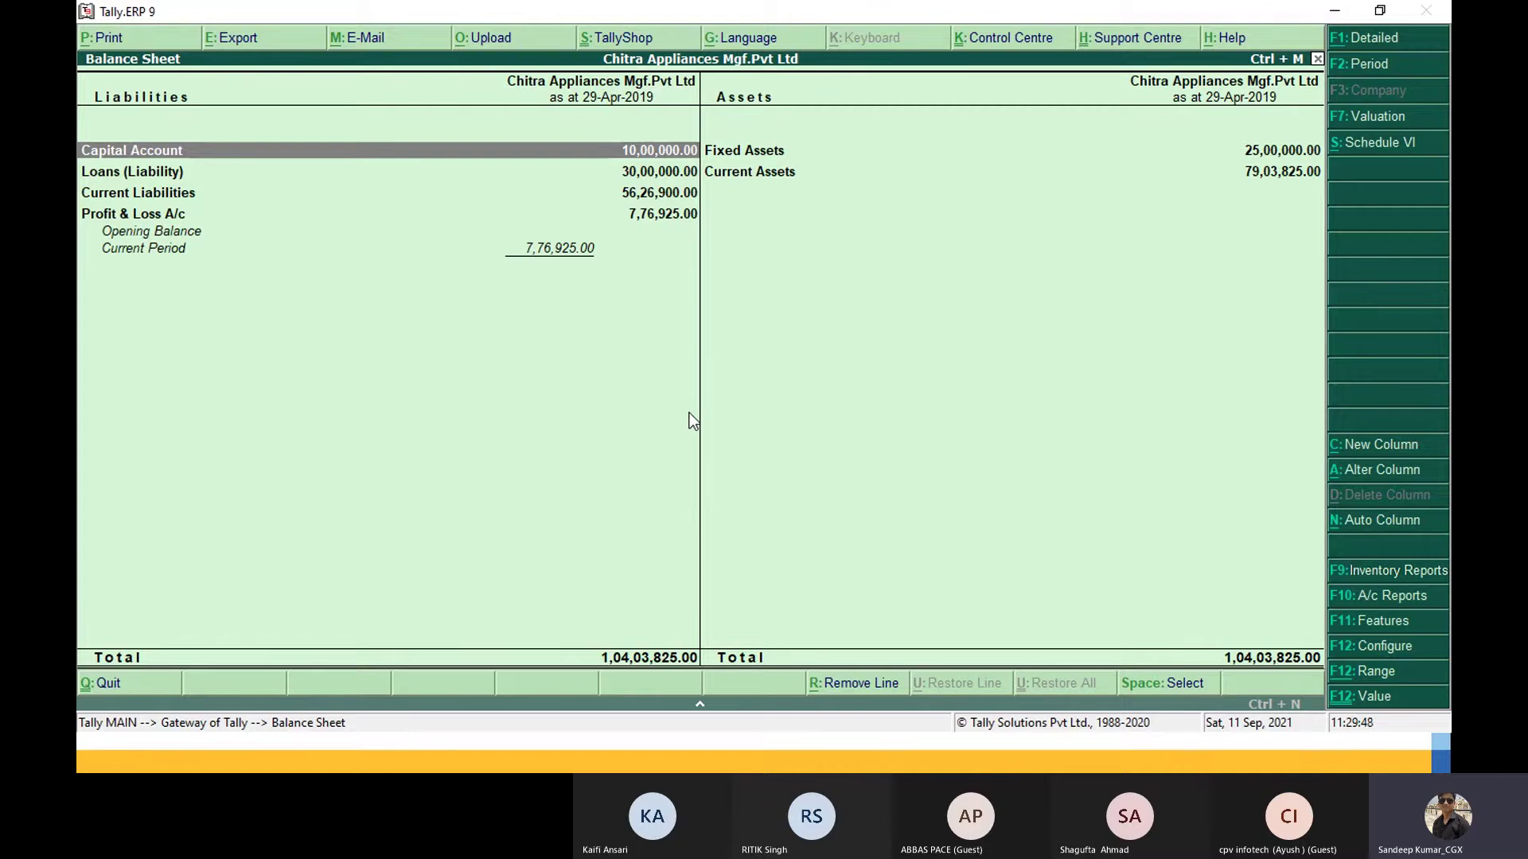
pyautogui.press('Escape')
pyautogui.press('Down')
pyautogui.press('Down')
pyautogui.press('Down')
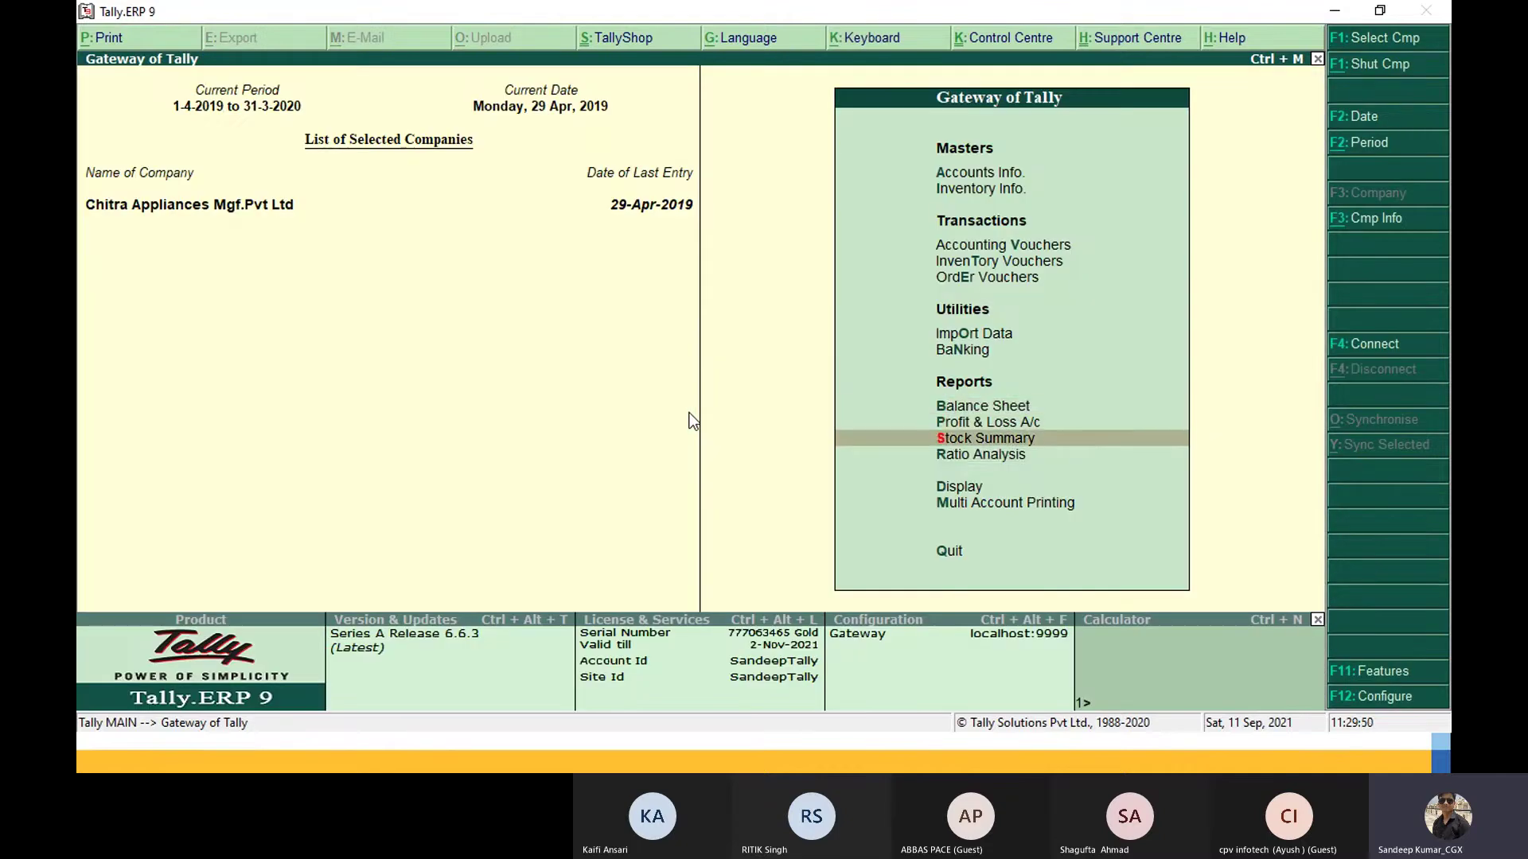
pyautogui.press('d')
pyautogui.press('Down')
pyautogui.press('Down')
pyautogui.press('Down')
pyautogui.press('Down')
pyautogui.press('Down')
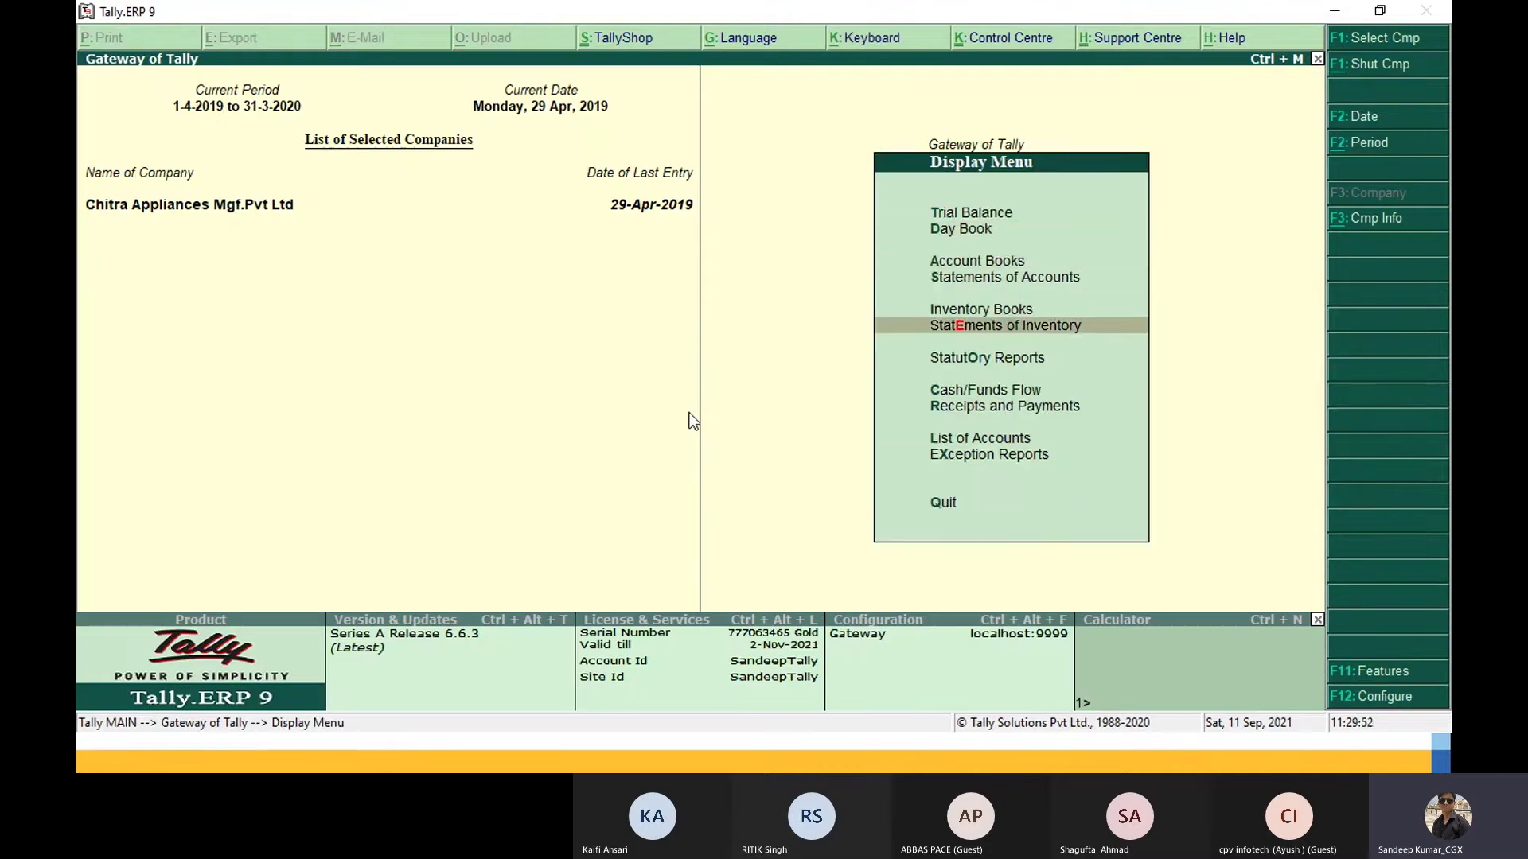
pyautogui.press('Down')
pyautogui.press('Return')
pyautogui.press('Down')
pyautogui.press('Up')
pyautogui.press('Return')
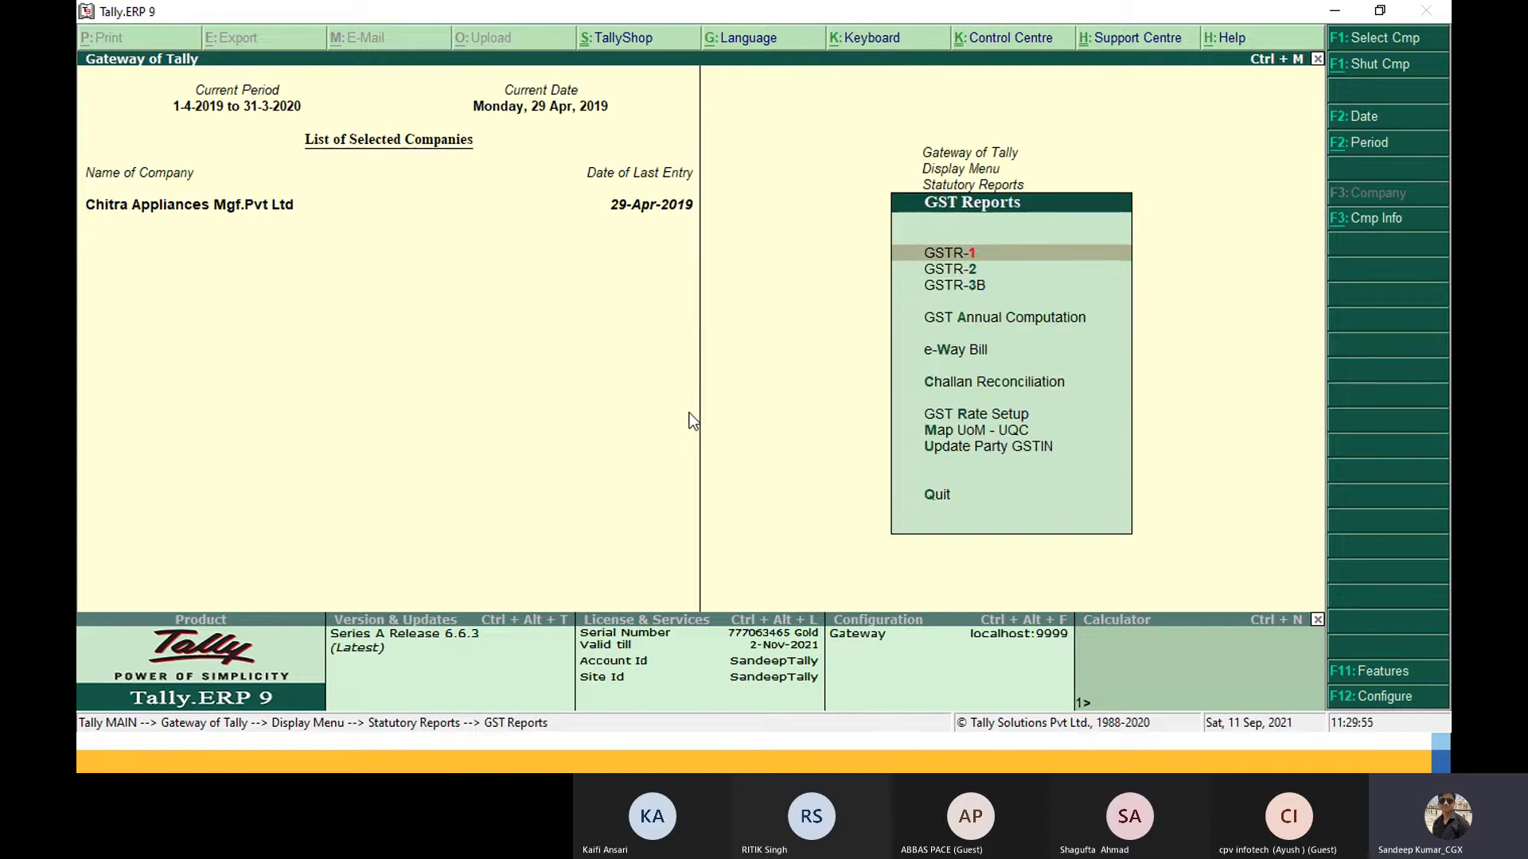
pyautogui.press('Return')
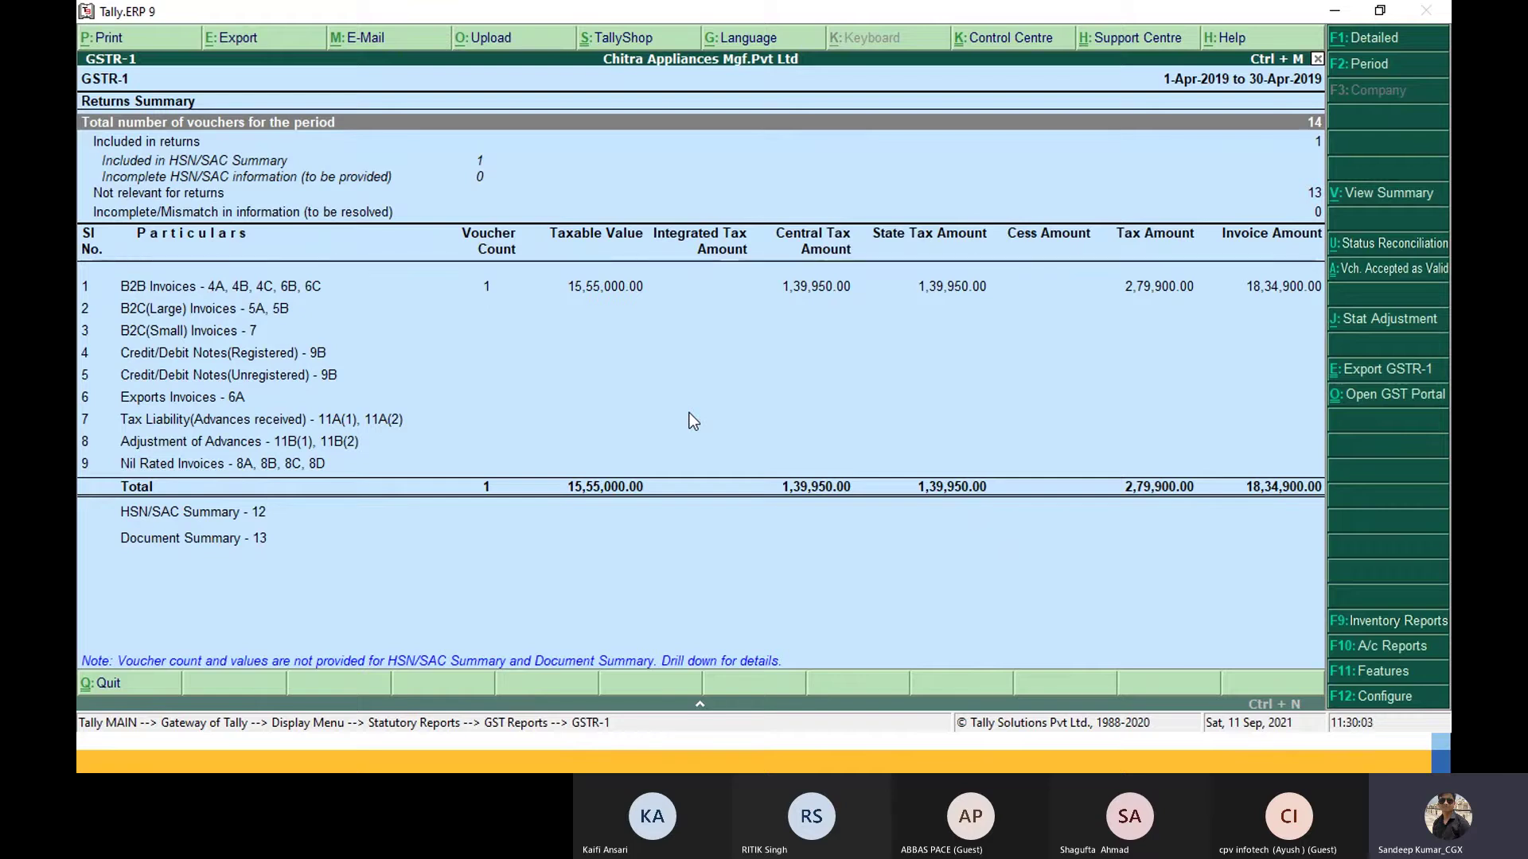
pyautogui.press('Escape')
pyautogui.press('Escape')
pyautogui.press('Escape')
pyautogui.press('Escape')
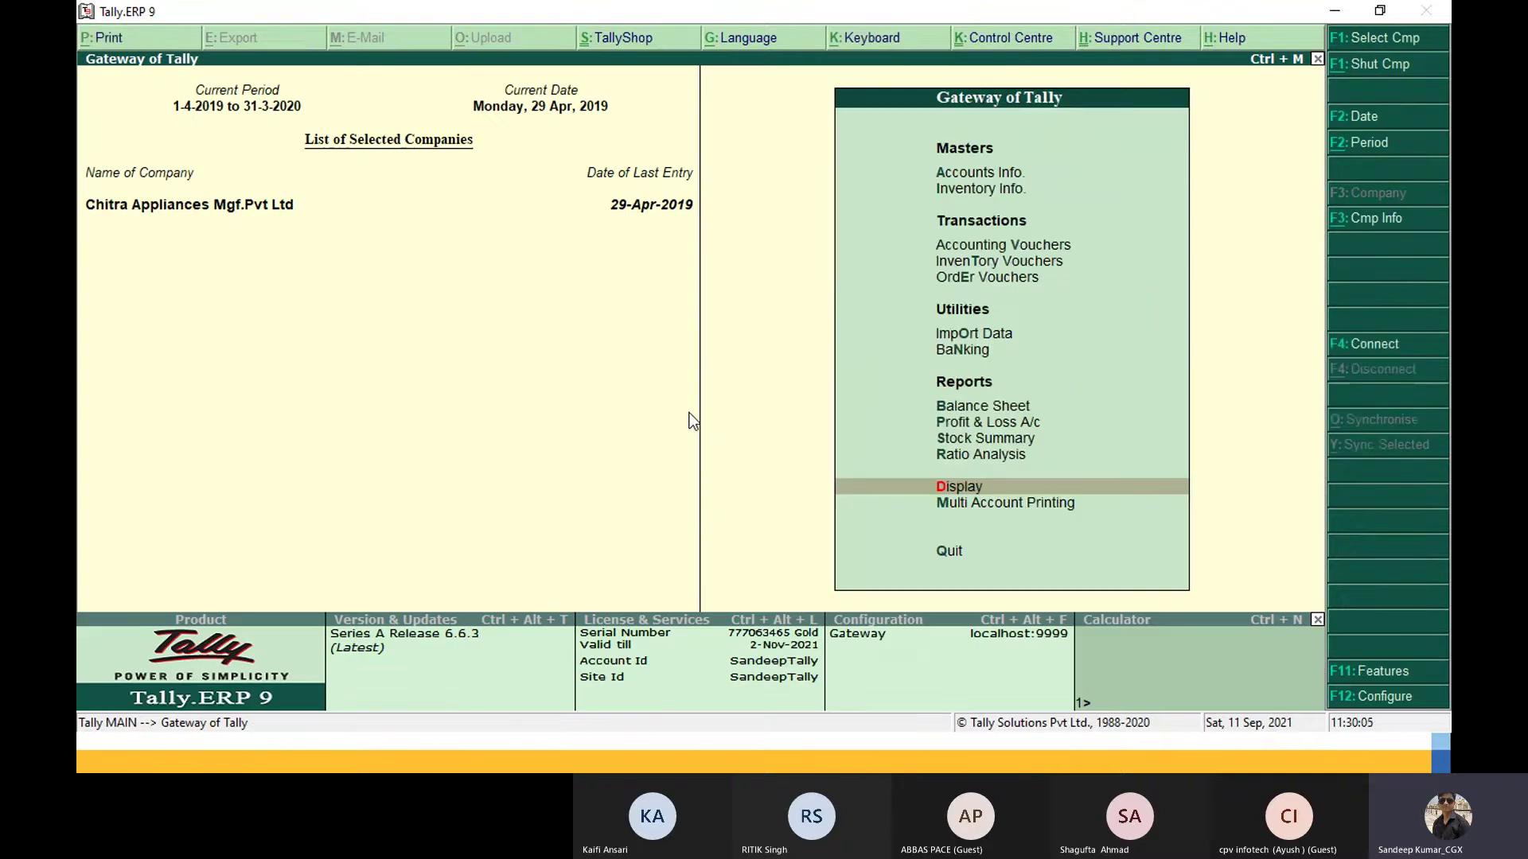
# Step: Open the Balance Sheet as at 29-Apr-2019 and show the F10 Accounting Reports list
pyautogui.press('Down')
pyautogui.press('Down')
pyautogui.press('Down')
pyautogui.press('Down')
pyautogui.press('Down')
pyautogui.press('Down')
pyautogui.press('Down')
pyautogui.press('Down')
pyautogui.press('Down')
pyautogui.press('Down')
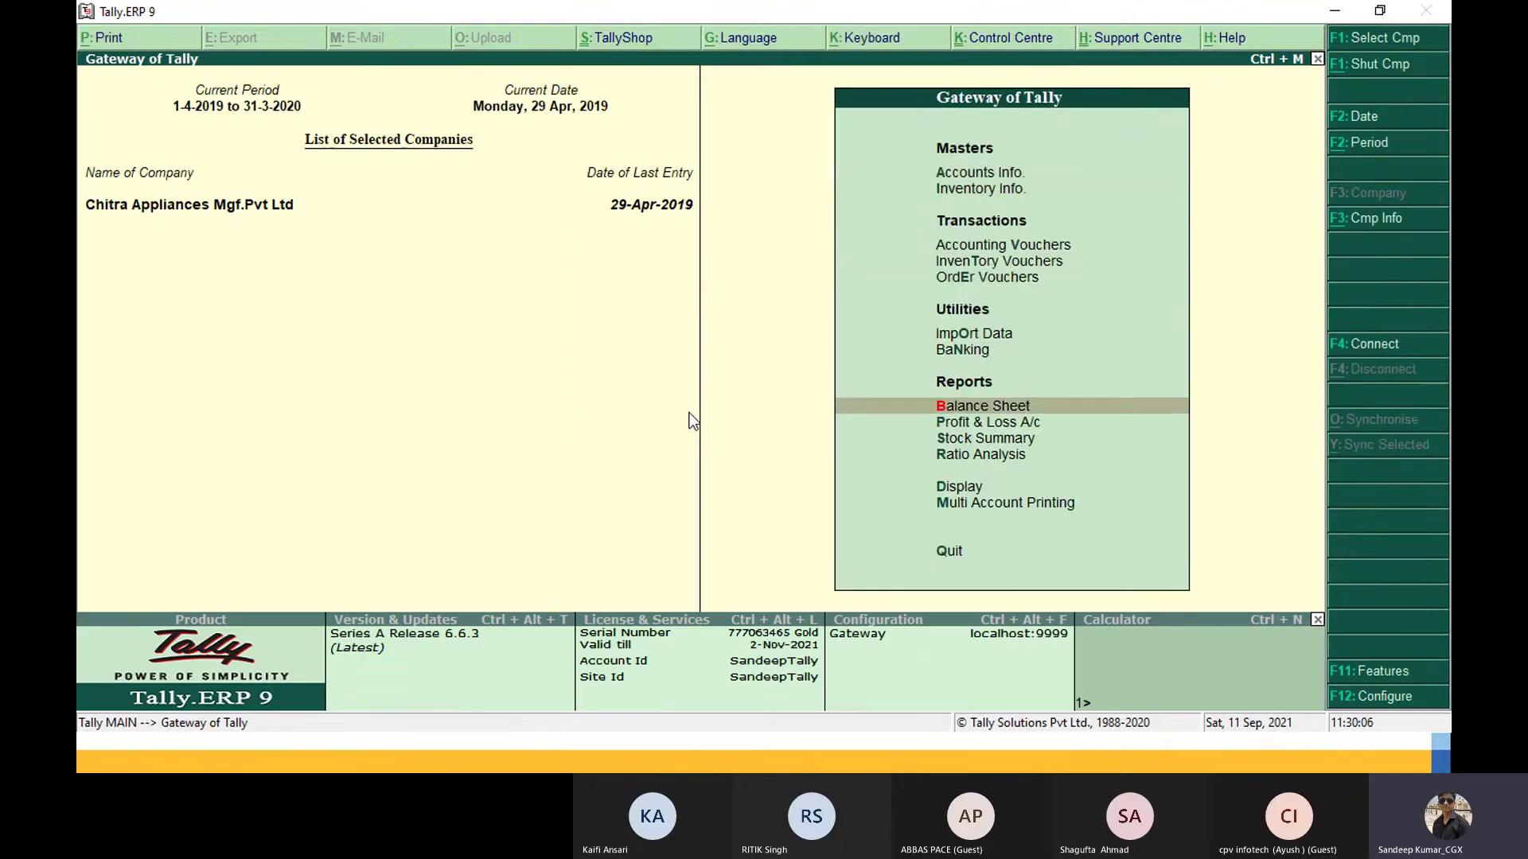
pyautogui.press('Return')
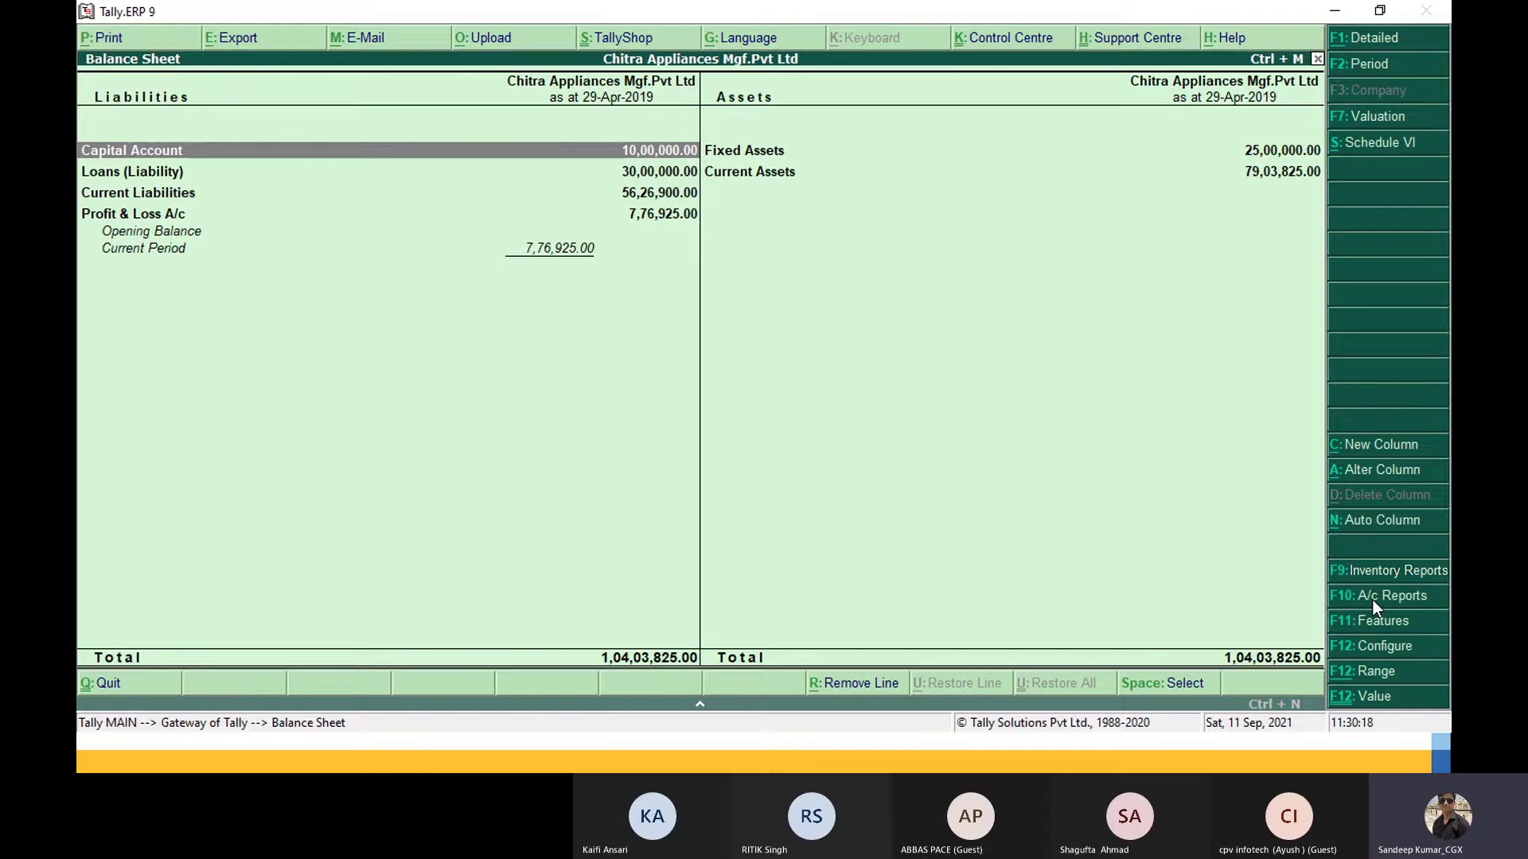
pyautogui.click(1372, 598)
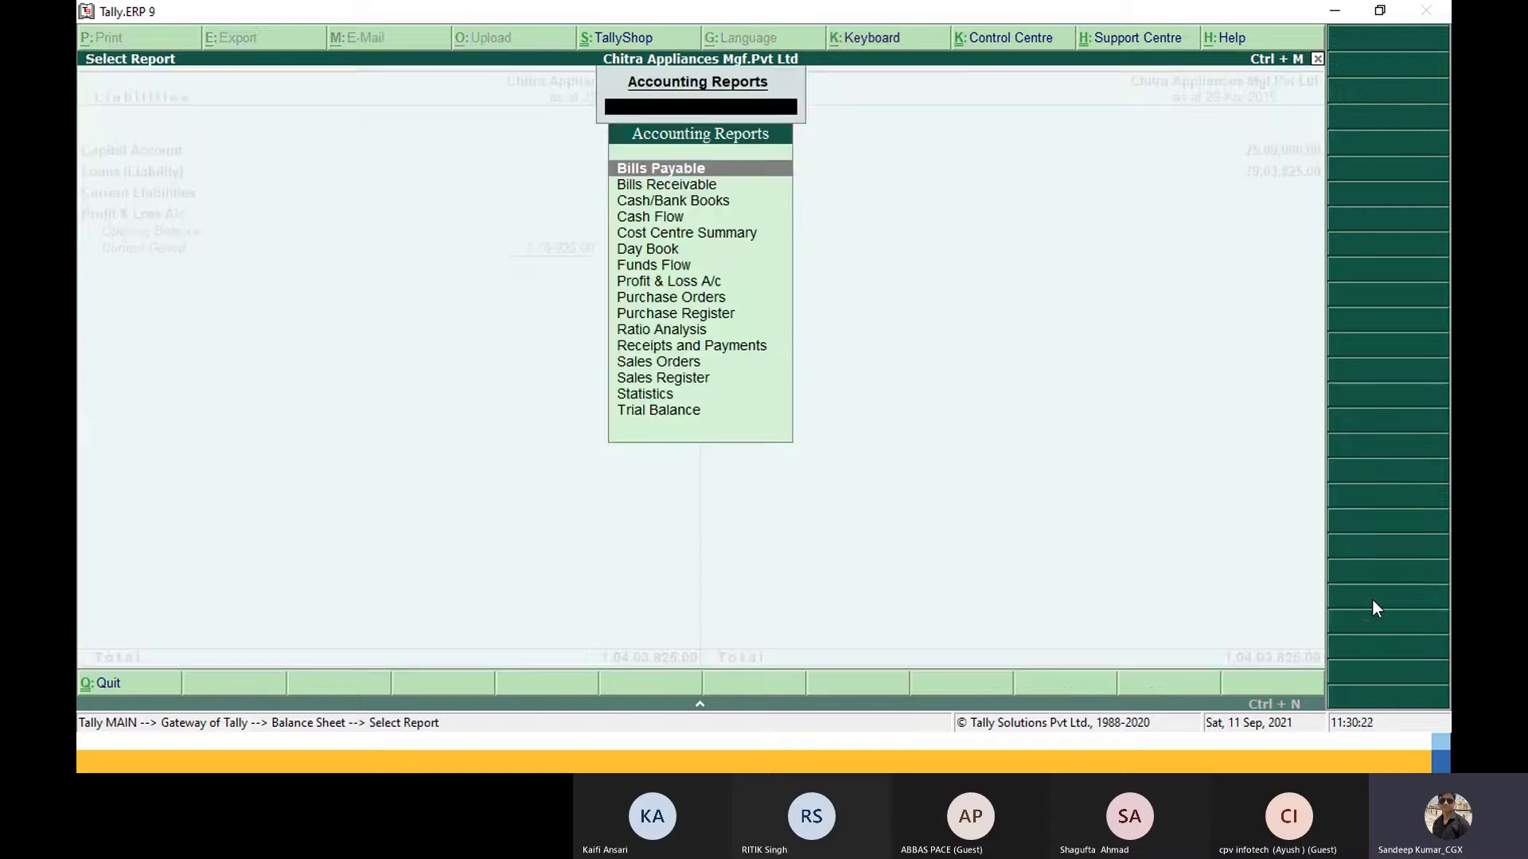
pyautogui.press('Down')
pyautogui.press('Down')
pyautogui.press('Down')
pyautogui.press('Down')
pyautogui.press('Down')
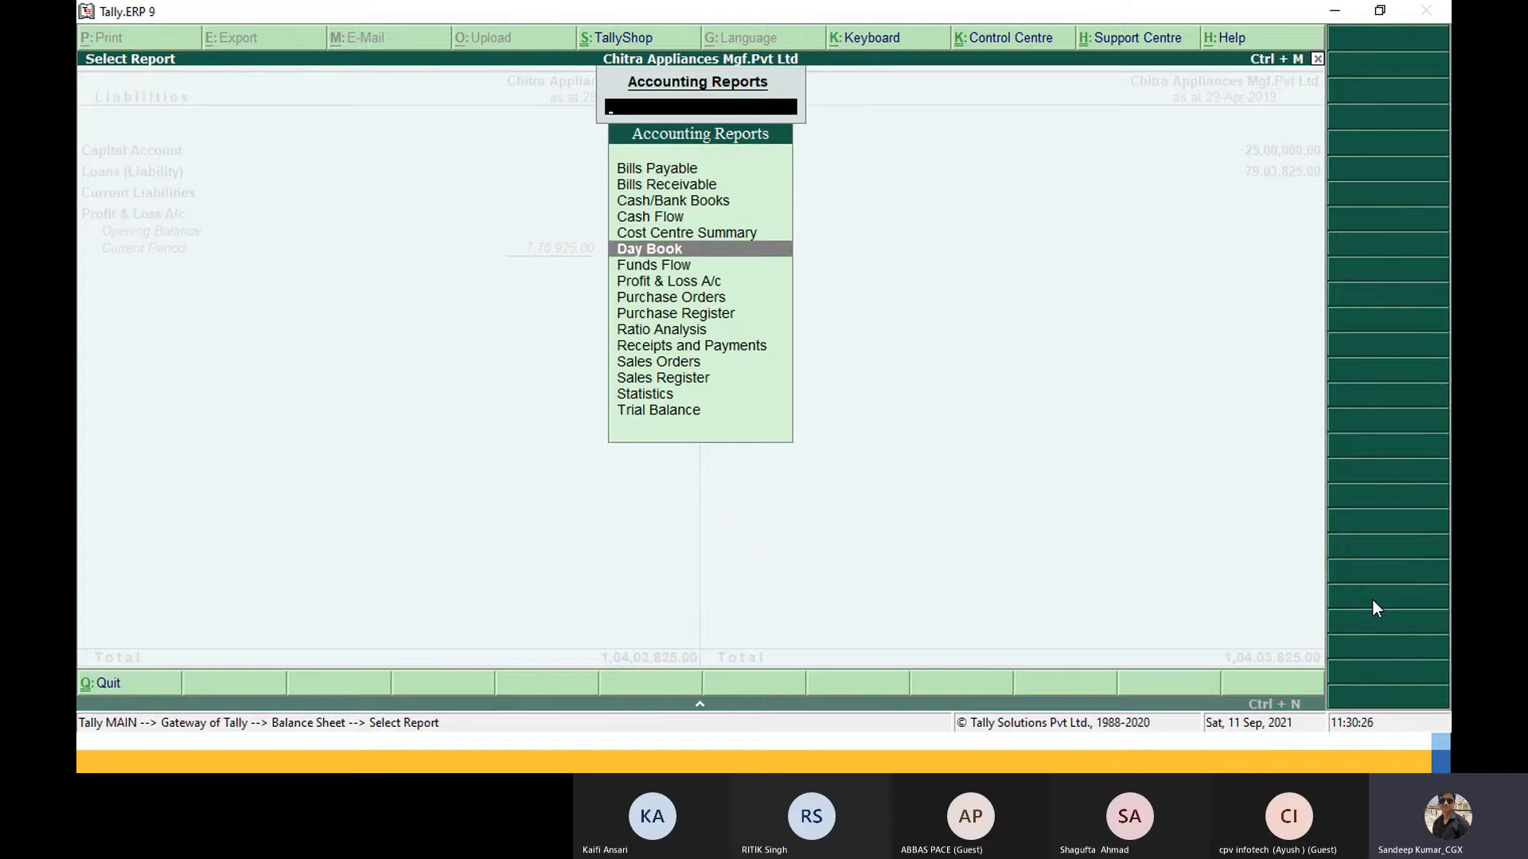
# Step: View the Day Book, switch to the Sales Register via F10, then escape to Gateway
pyautogui.press('Return')
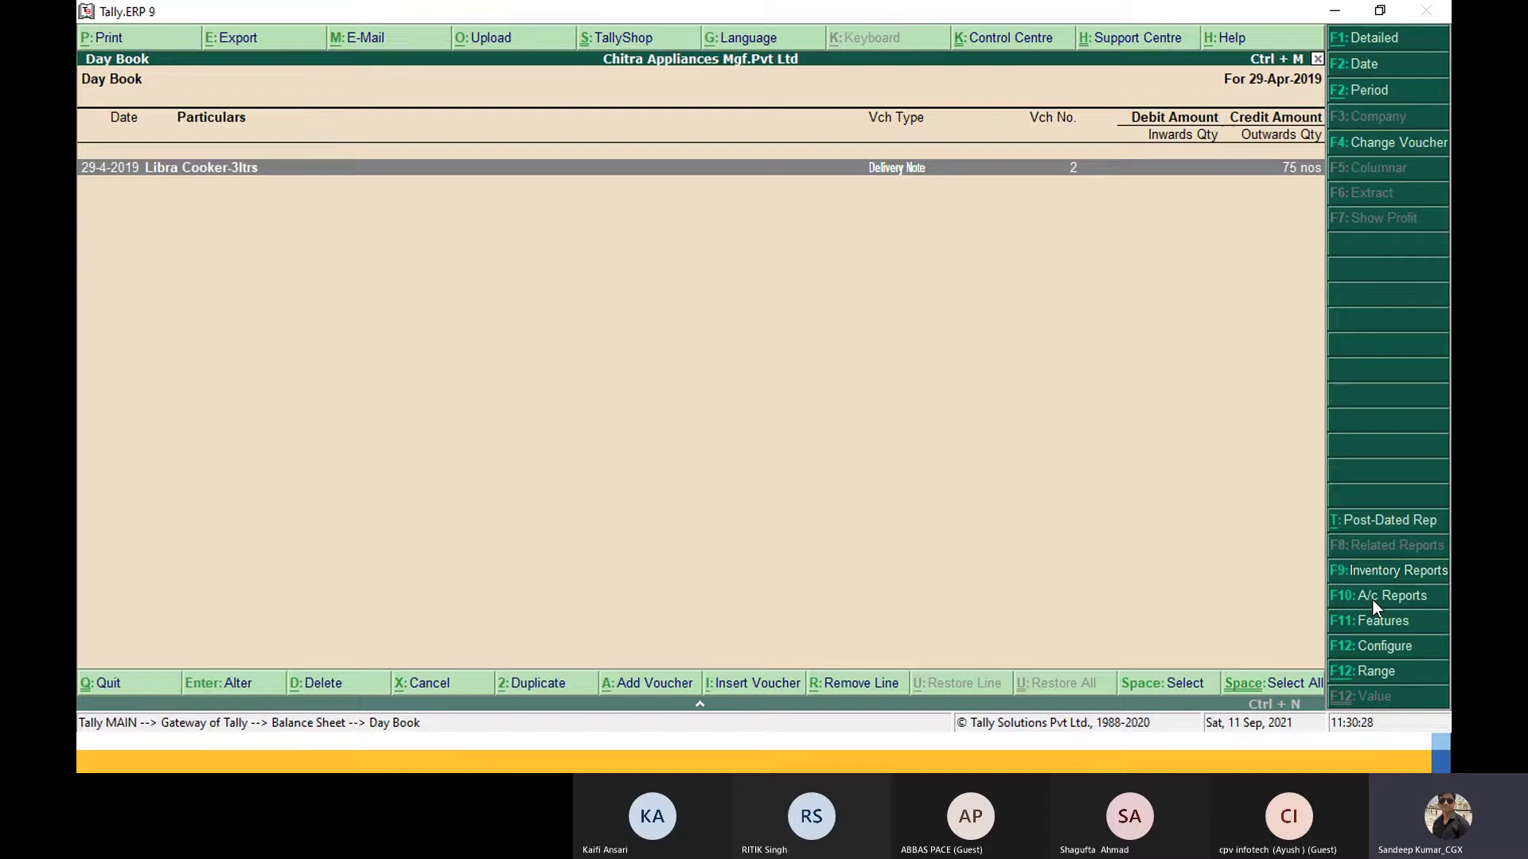
pyautogui.click(1373, 600)
pyautogui.press('Down')
pyautogui.press('Down')
pyautogui.press('Down')
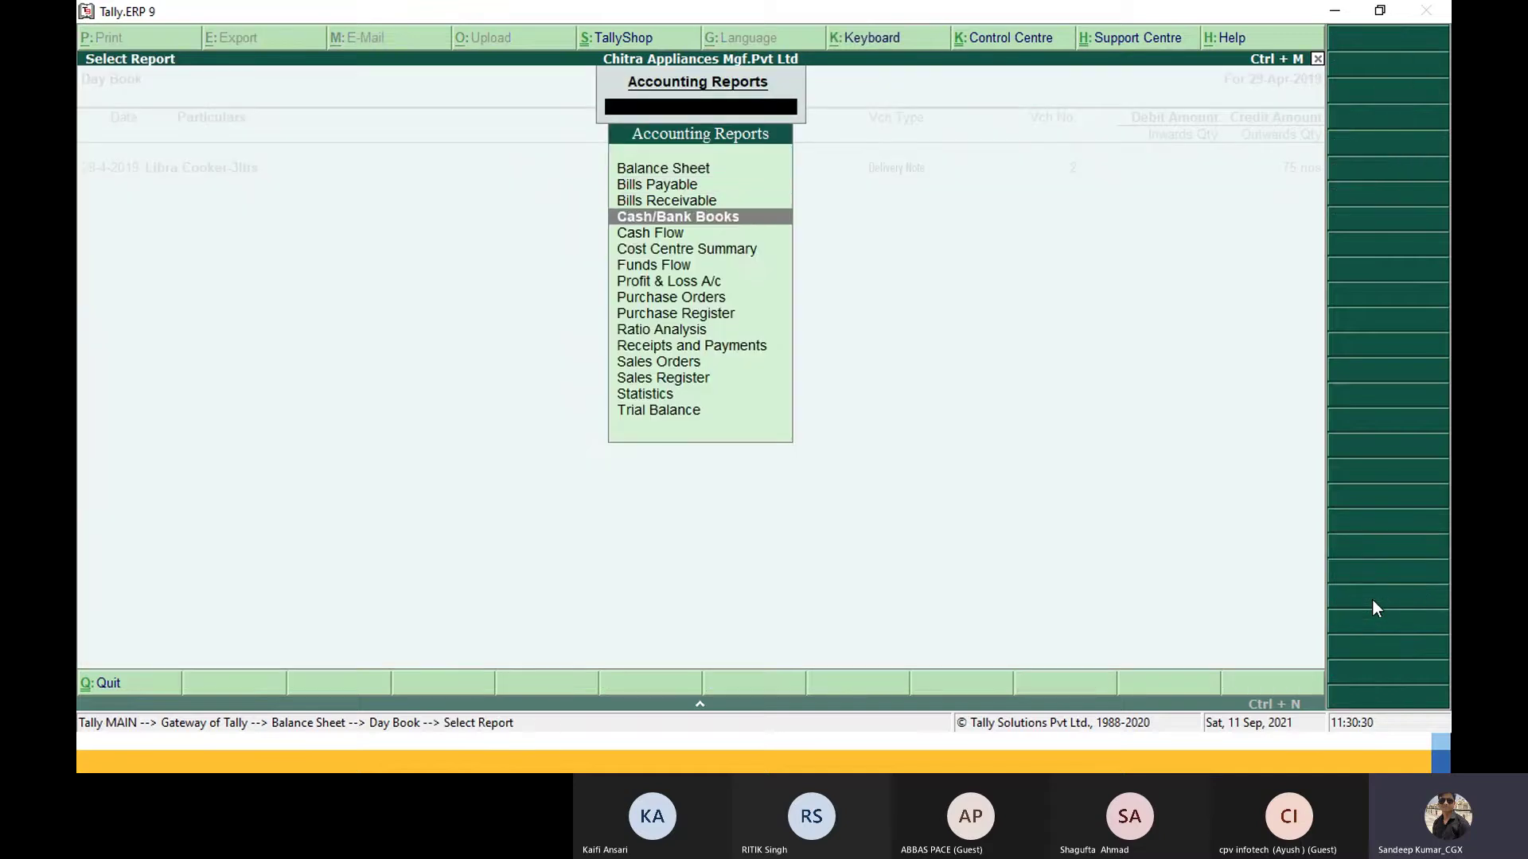
pyautogui.press('Down')
pyautogui.press('Down')
pyautogui.press('Down')
pyautogui.press('Down')
pyautogui.press('Down')
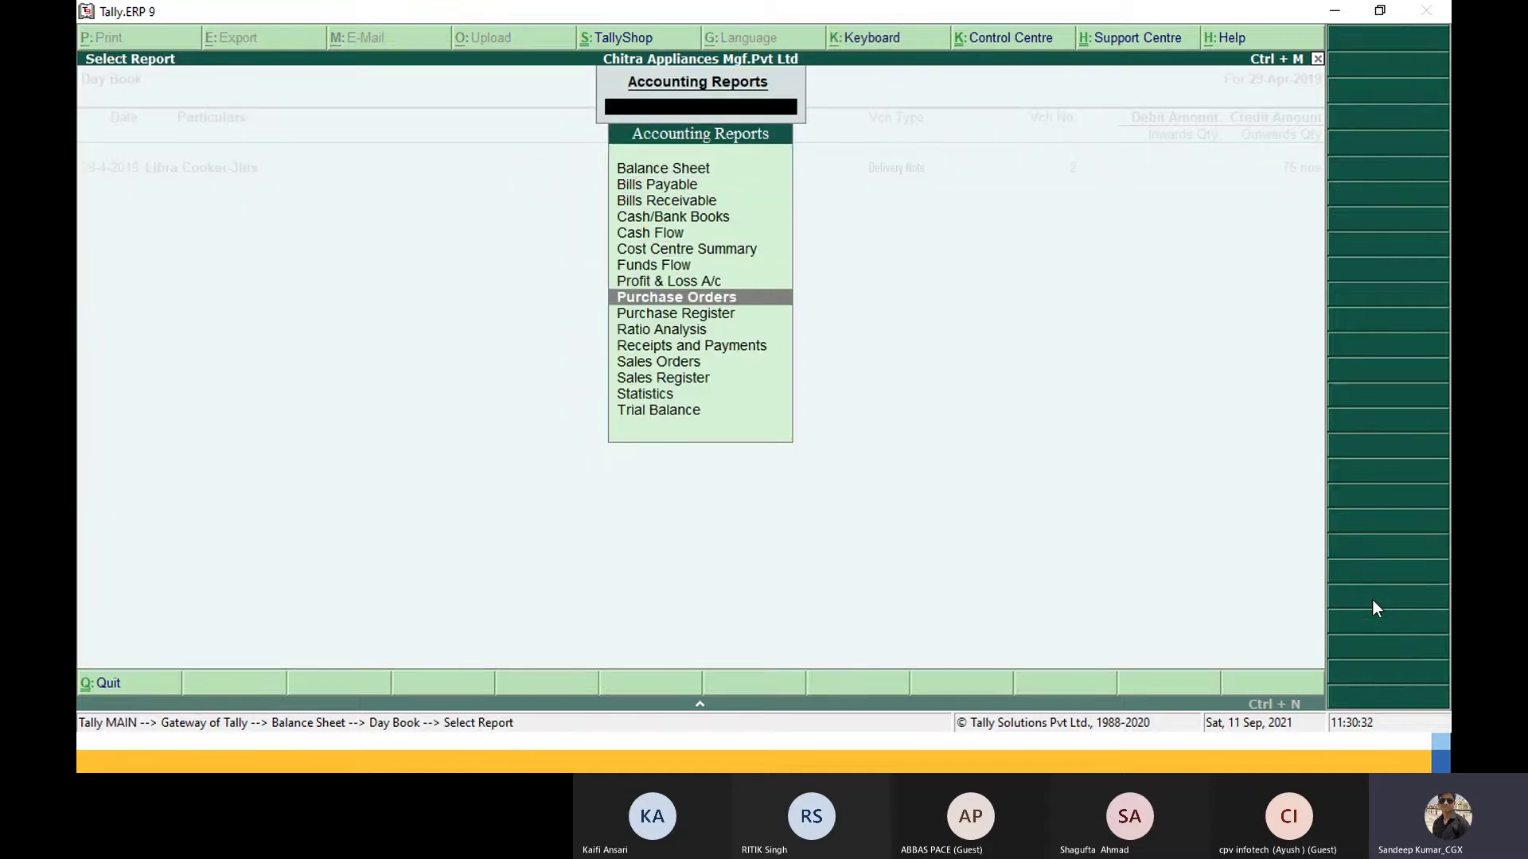
pyautogui.press('Down')
pyautogui.press('Down')
pyautogui.press('Up')
pyautogui.press('Down')
pyautogui.press('Down')
pyautogui.press('Down')
pyautogui.press('Down')
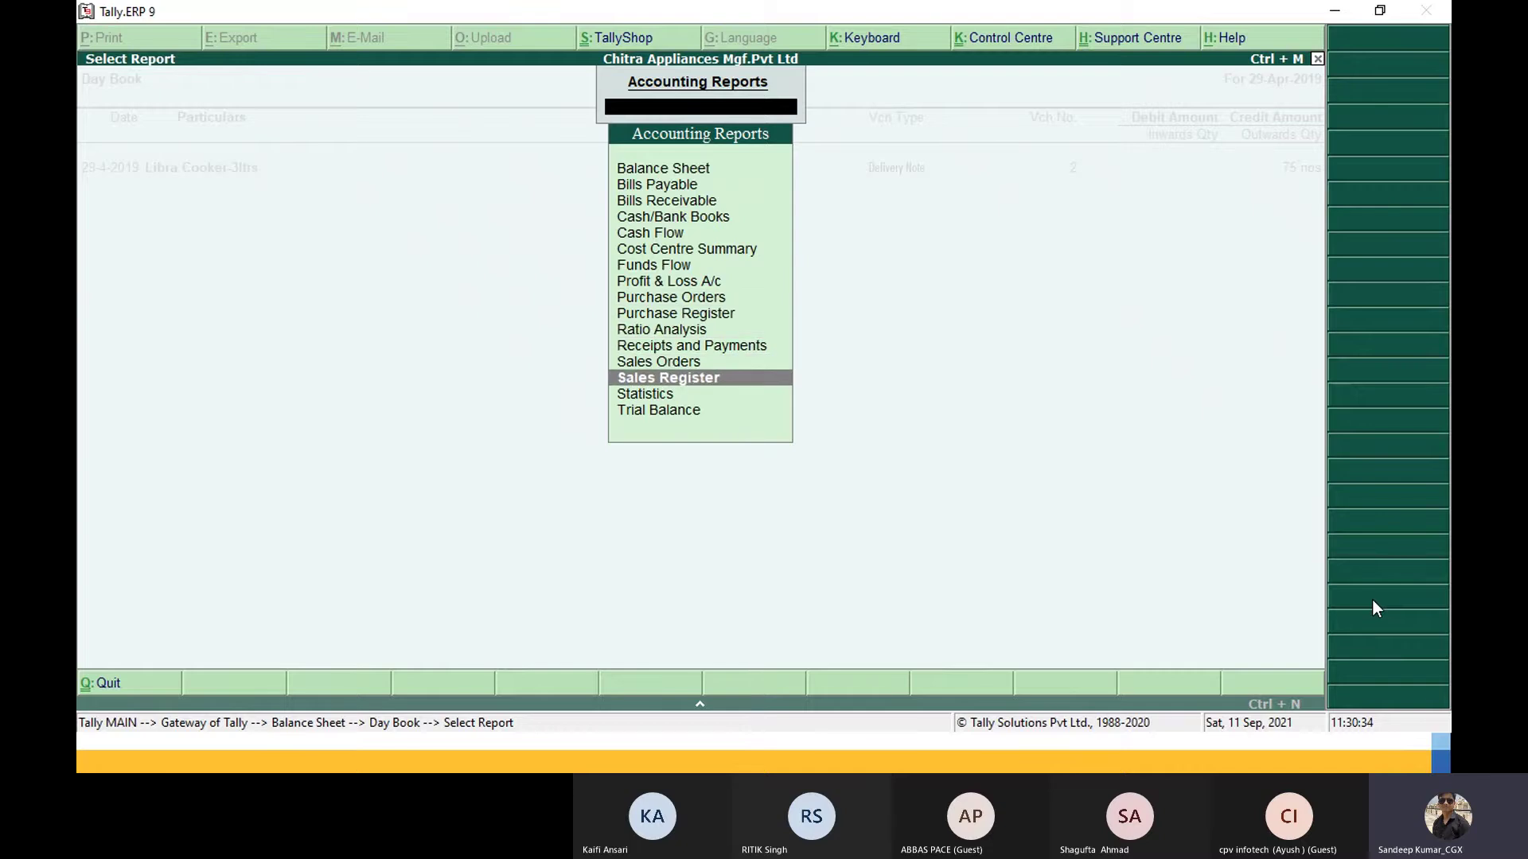
pyautogui.press('Return')
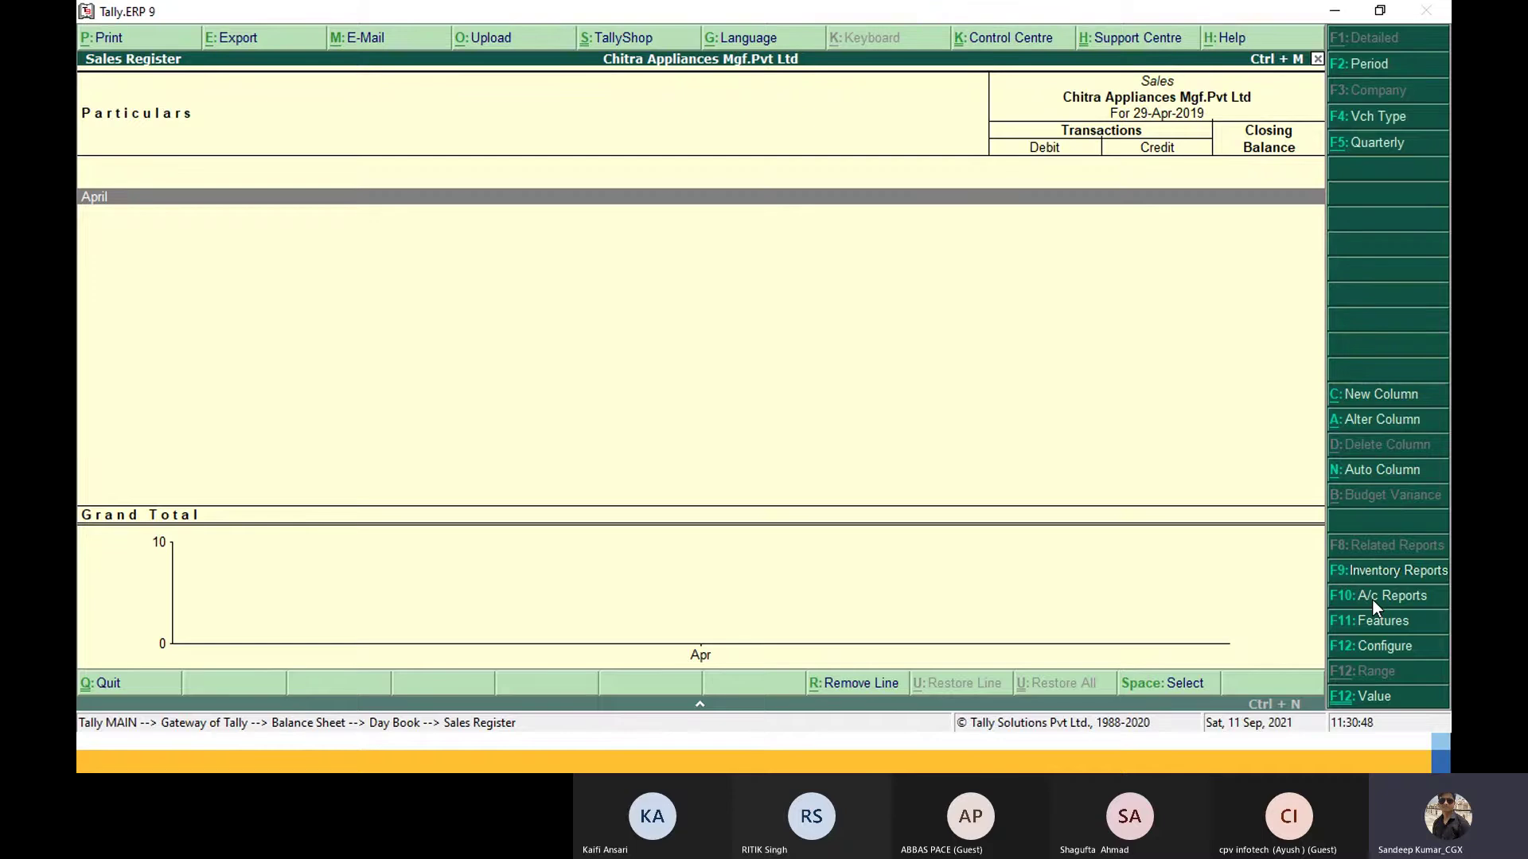
pyautogui.press('Escape')
pyautogui.press('Escape')
pyautogui.press('Escape')
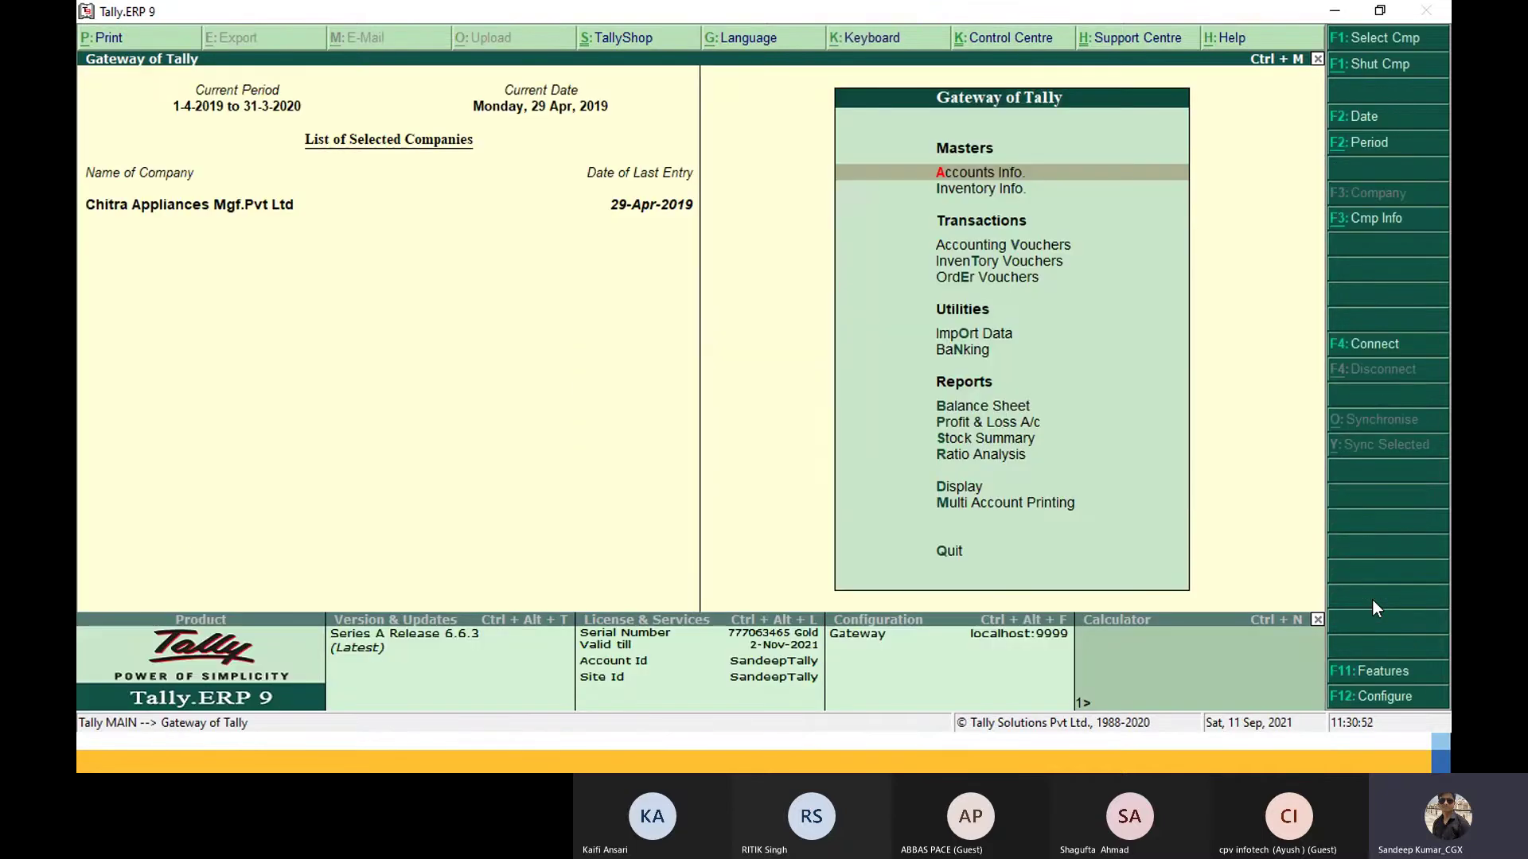
# Step: Return to TallyPrime and display the List of Opened Reports from Go To
pyautogui.hotkey('alt', 'Tab')
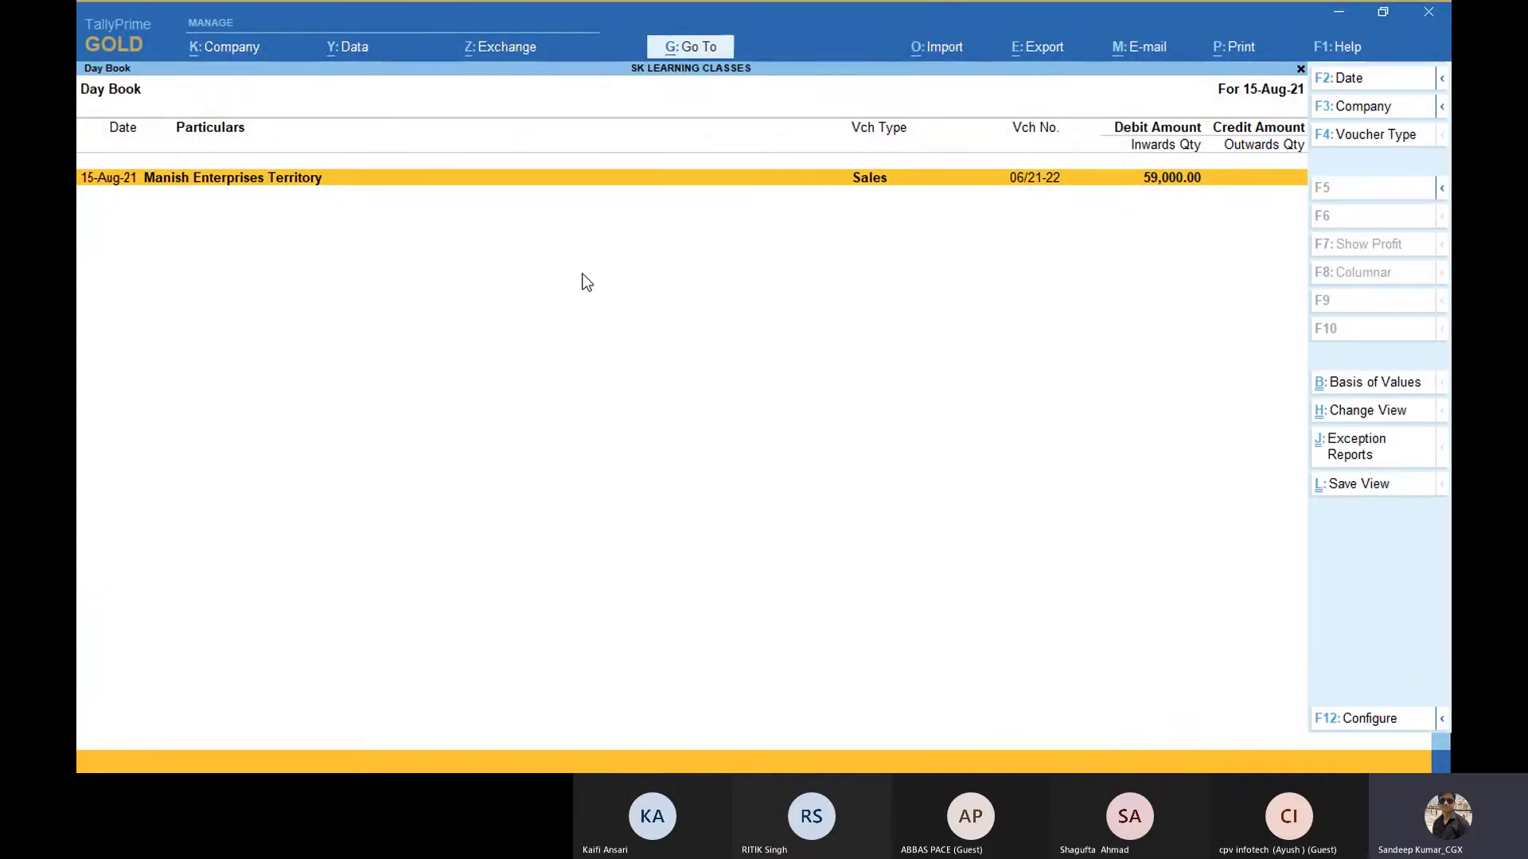
pyautogui.click(674, 51)
pyautogui.press('Up')
pyautogui.press('Up')
pyautogui.press('Up')
pyautogui.press('Up')
pyautogui.press('Up')
pyautogui.press('Up')
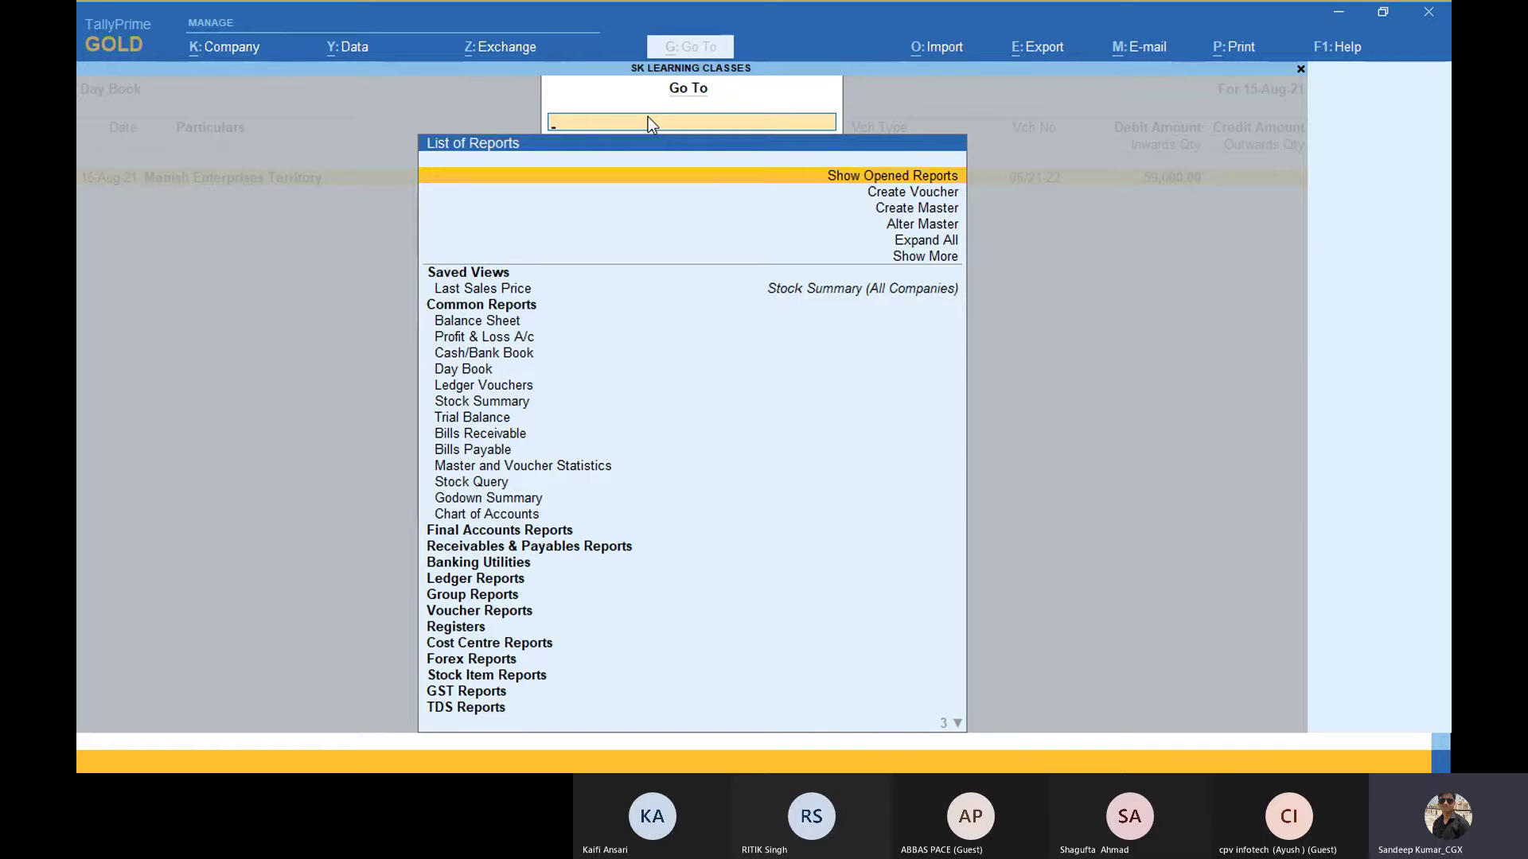
pyautogui.press('Down')
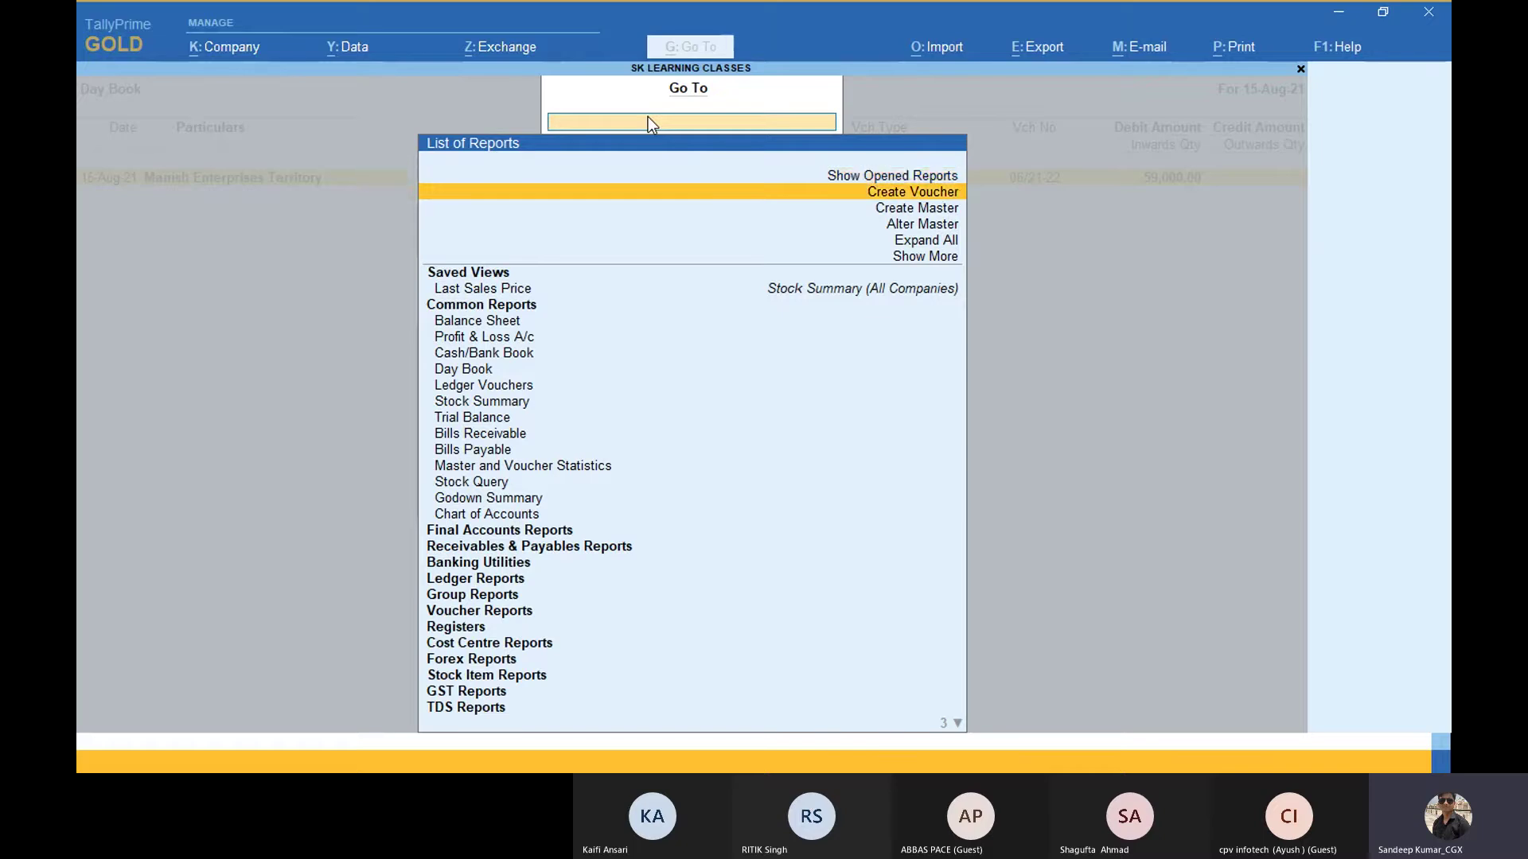
pyautogui.press('Up')
pyautogui.press('Return')
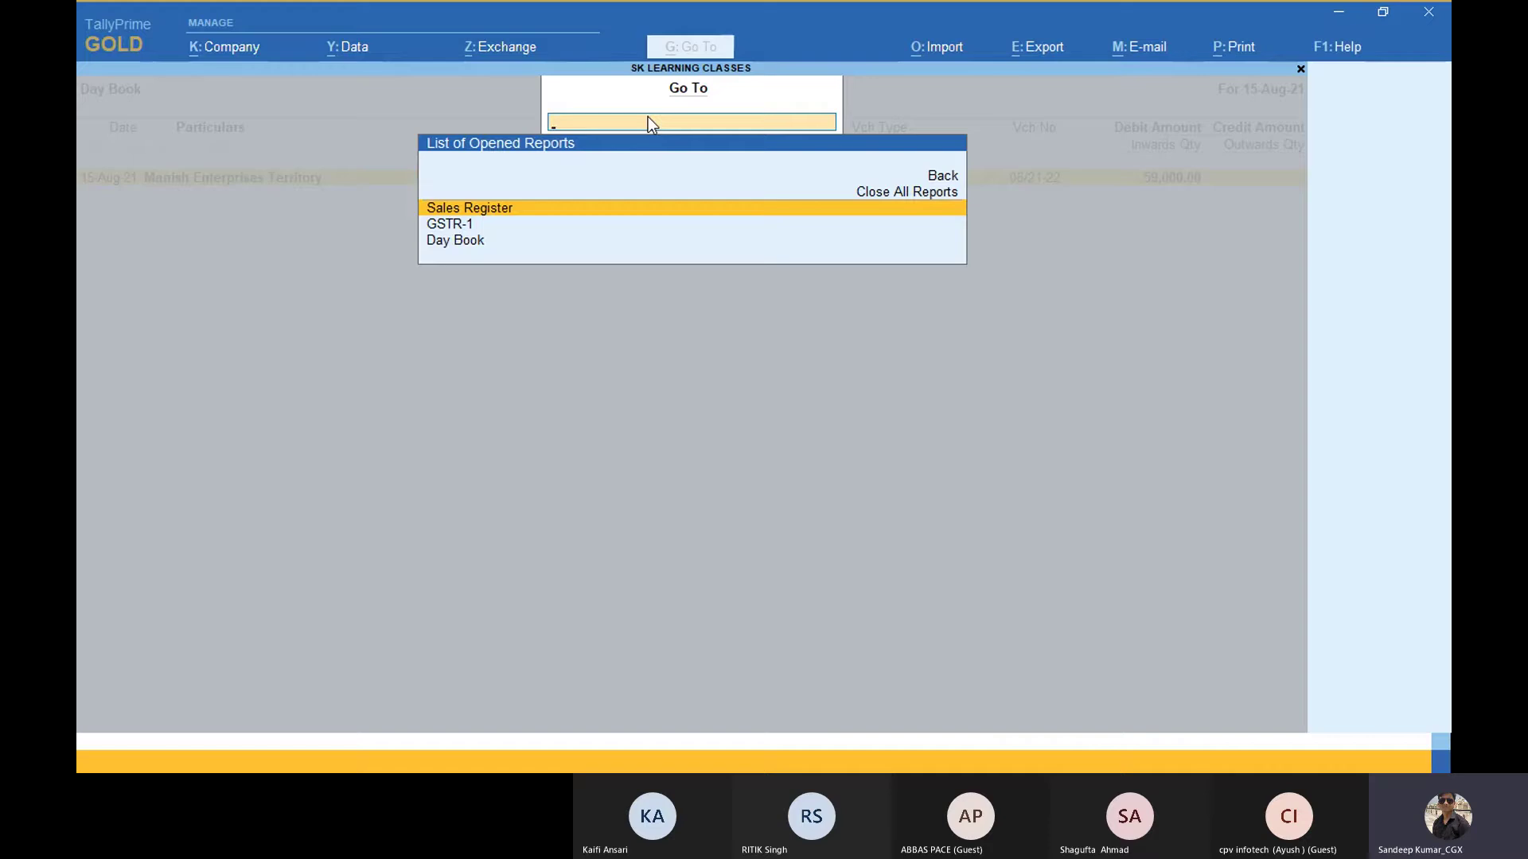
# Step: Review the opened Sales Register, GSTR-1 and Day Book, then choose Close All Reports
pyautogui.press('Down')
pyautogui.press('Down')
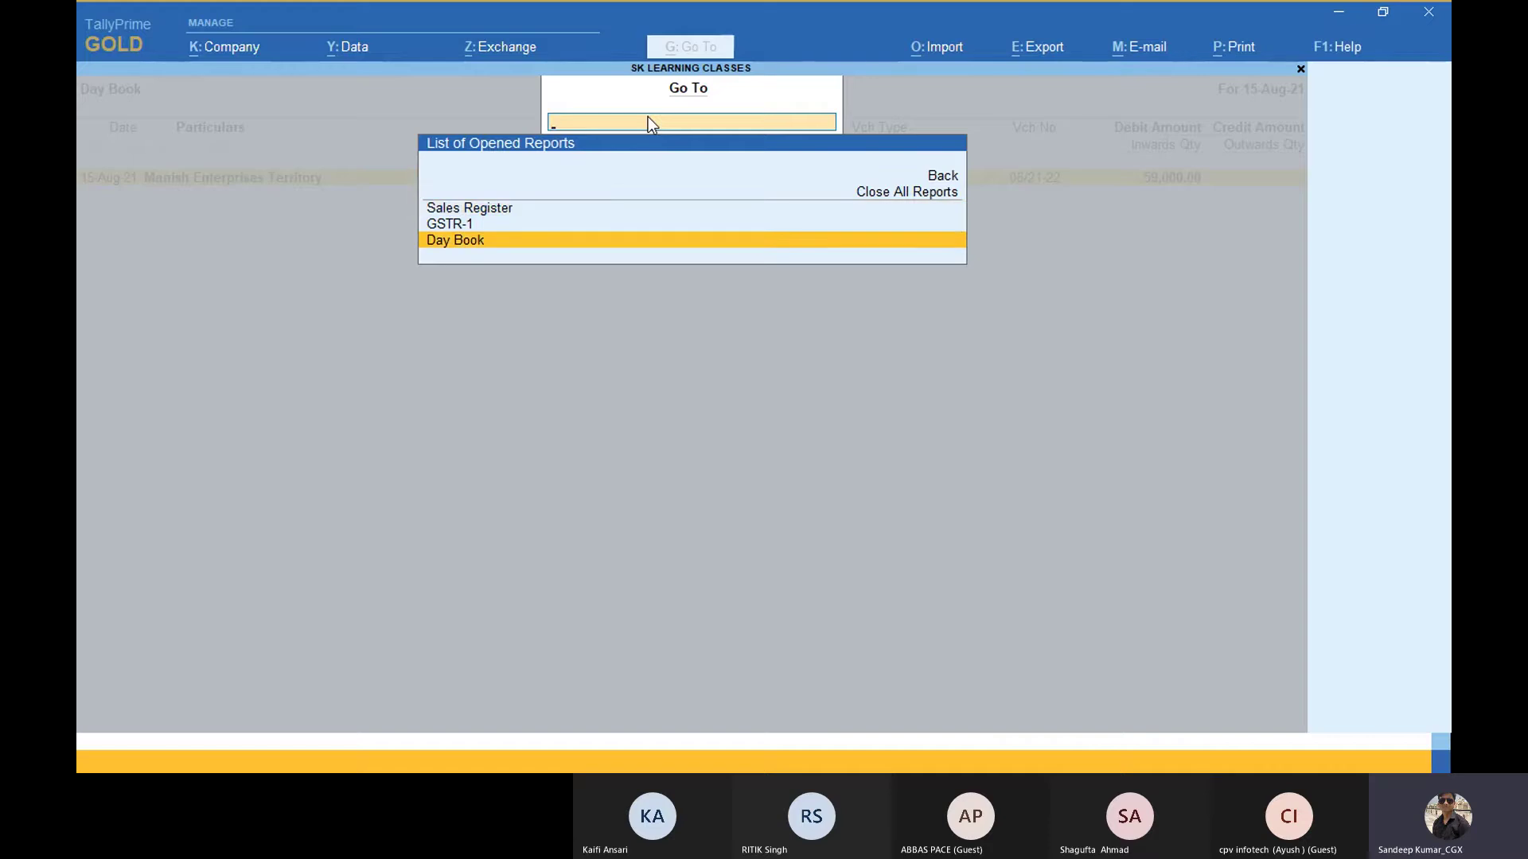
pyautogui.press('Up')
pyautogui.press('Up')
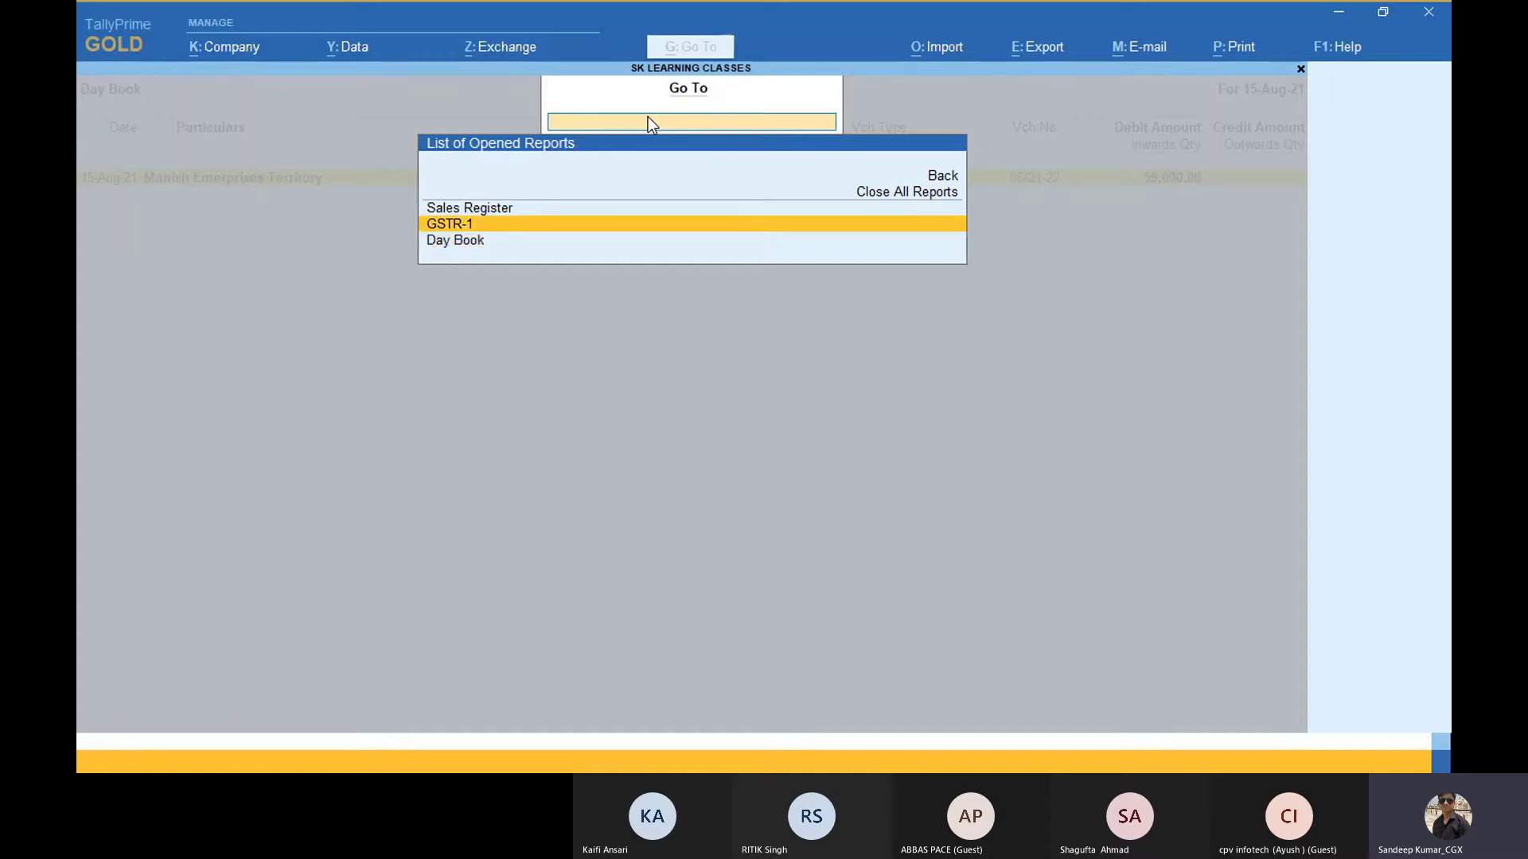
pyautogui.press('Down')
pyautogui.press('Down')
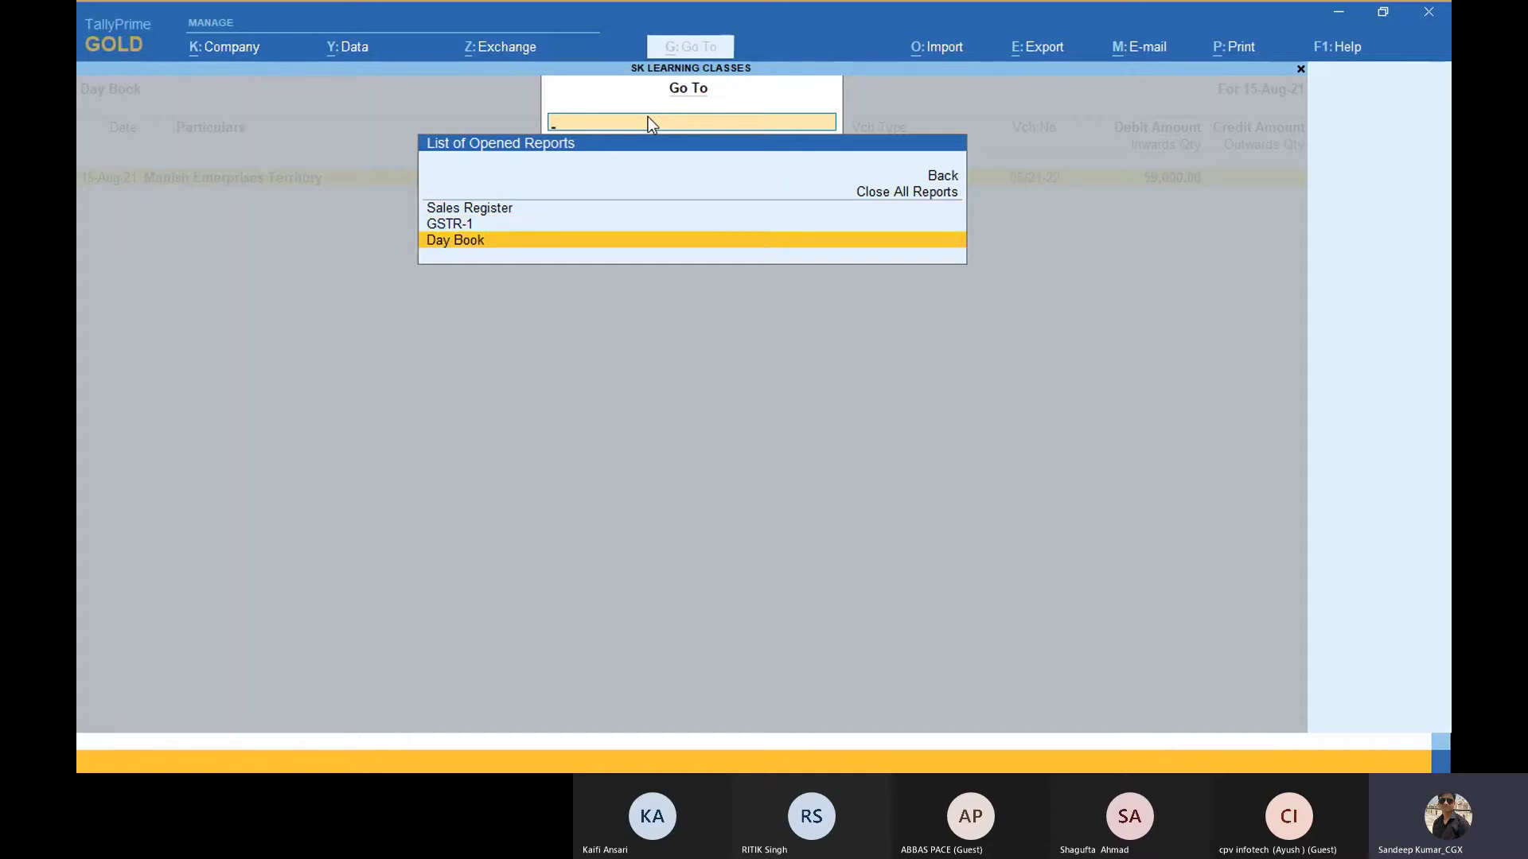
pyautogui.press('Up')
pyautogui.press('Up')
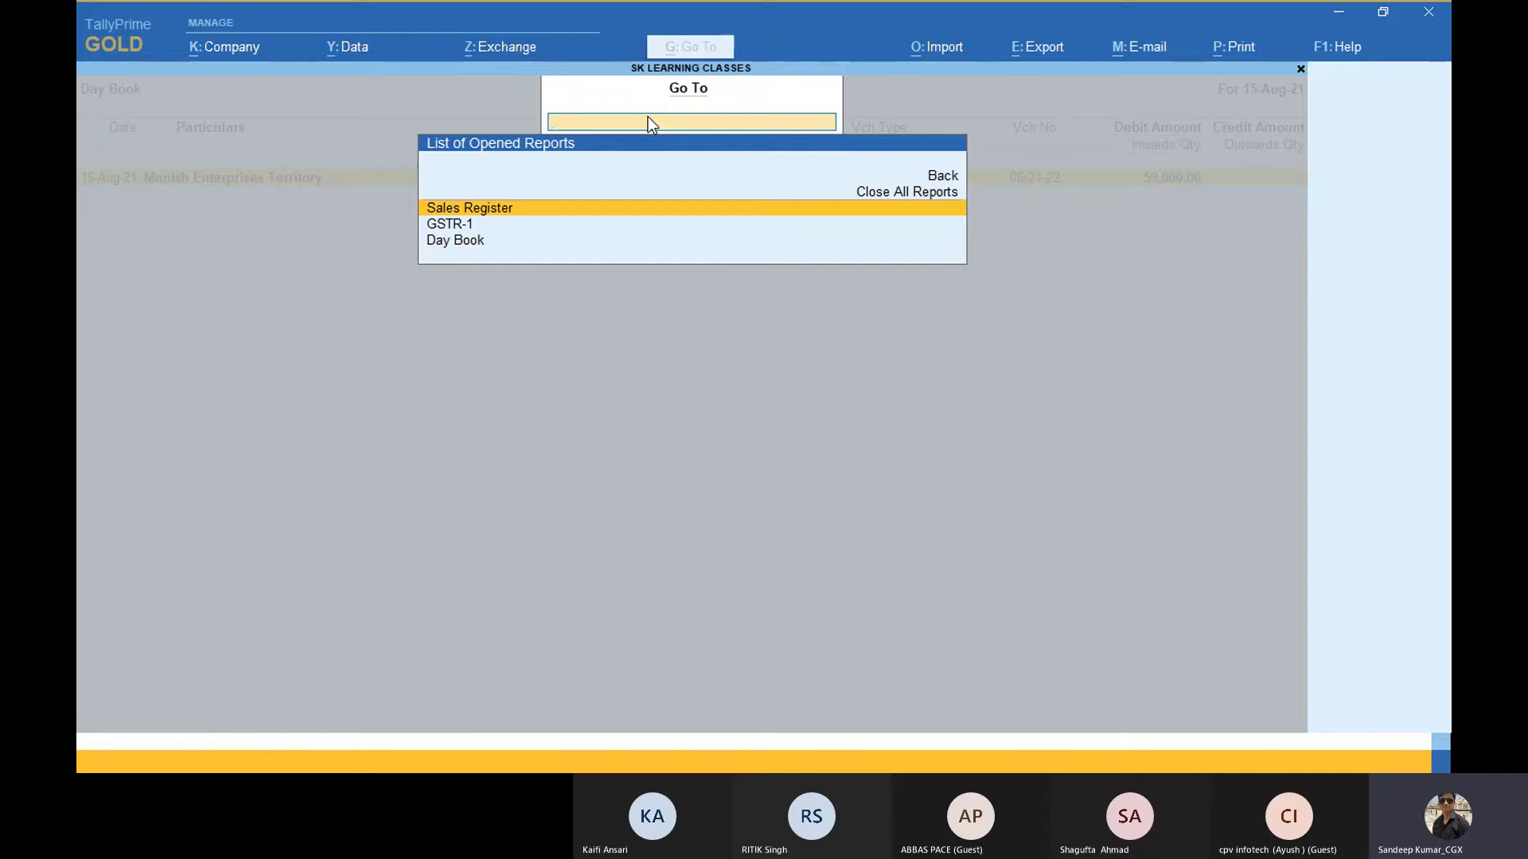
pyautogui.press('Down')
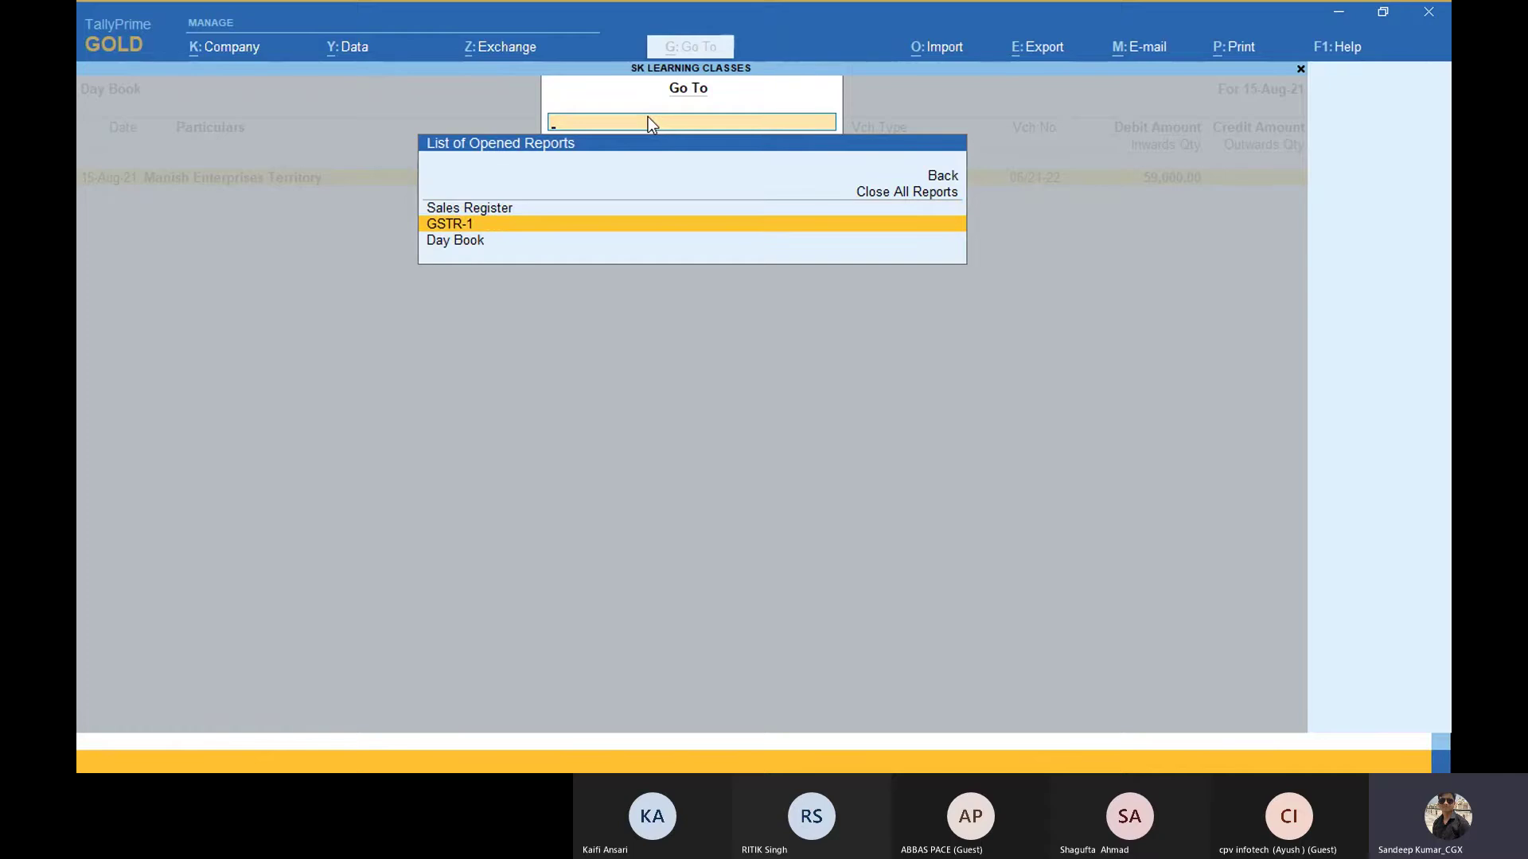
pyautogui.press('Down')
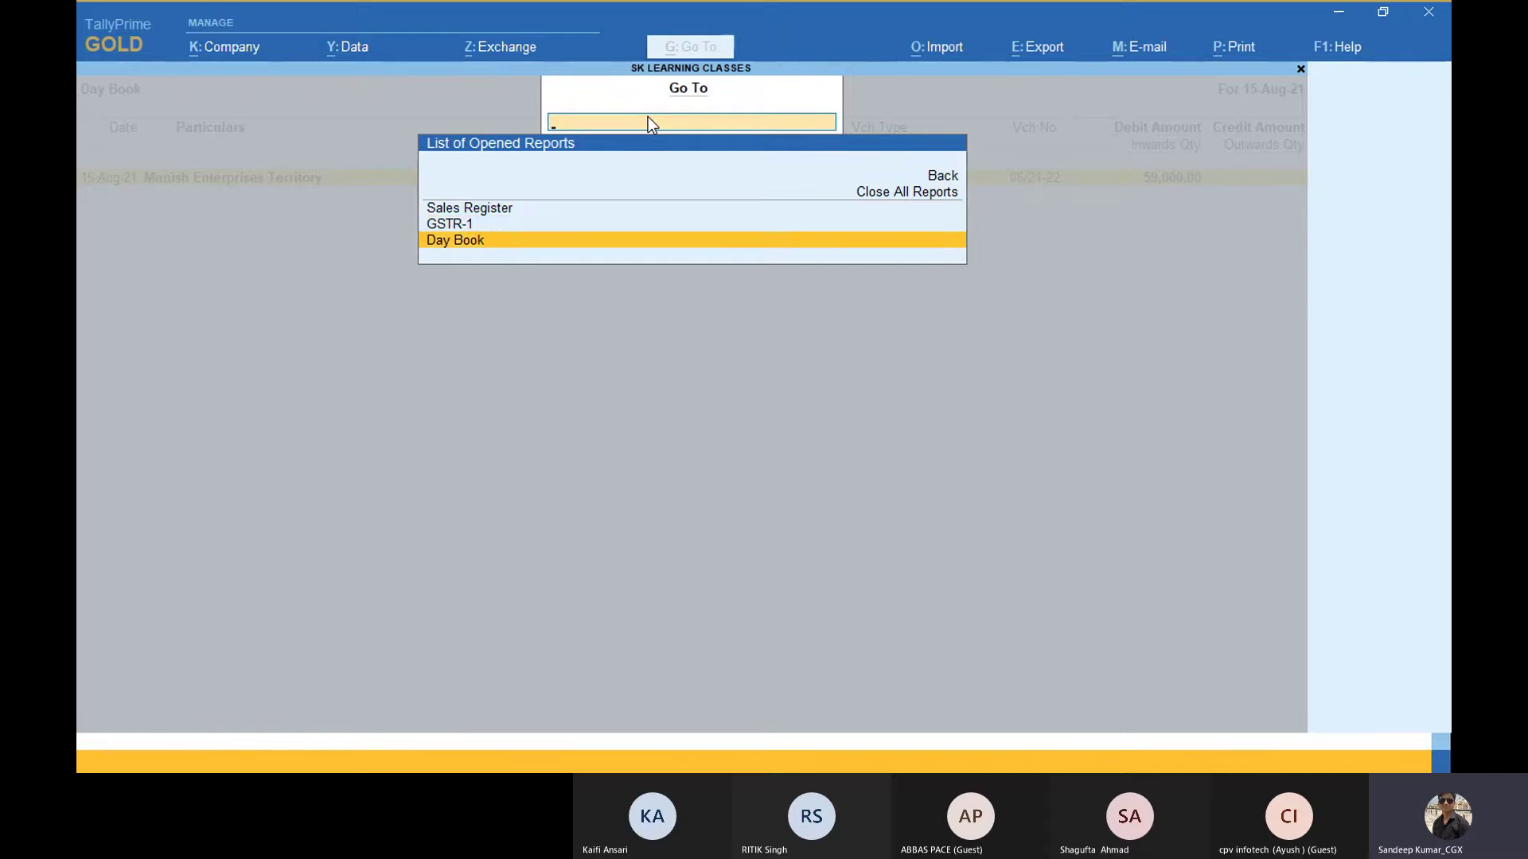
pyautogui.press('Up')
pyautogui.press('Up')
pyautogui.press('Down')
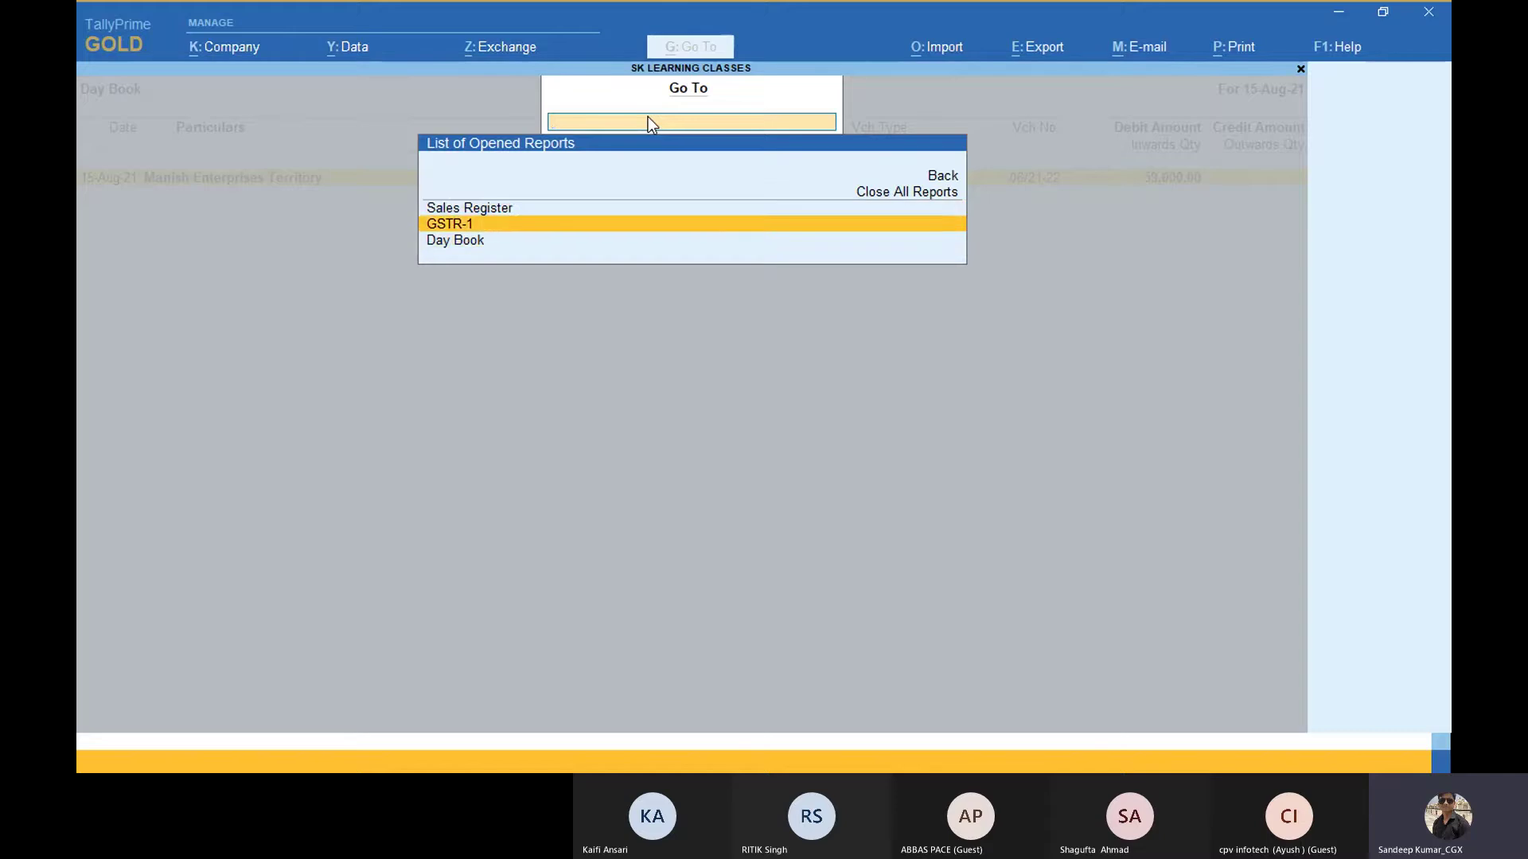
pyautogui.press('Down')
pyautogui.press('Up')
pyautogui.press('Up')
pyautogui.press('Up')
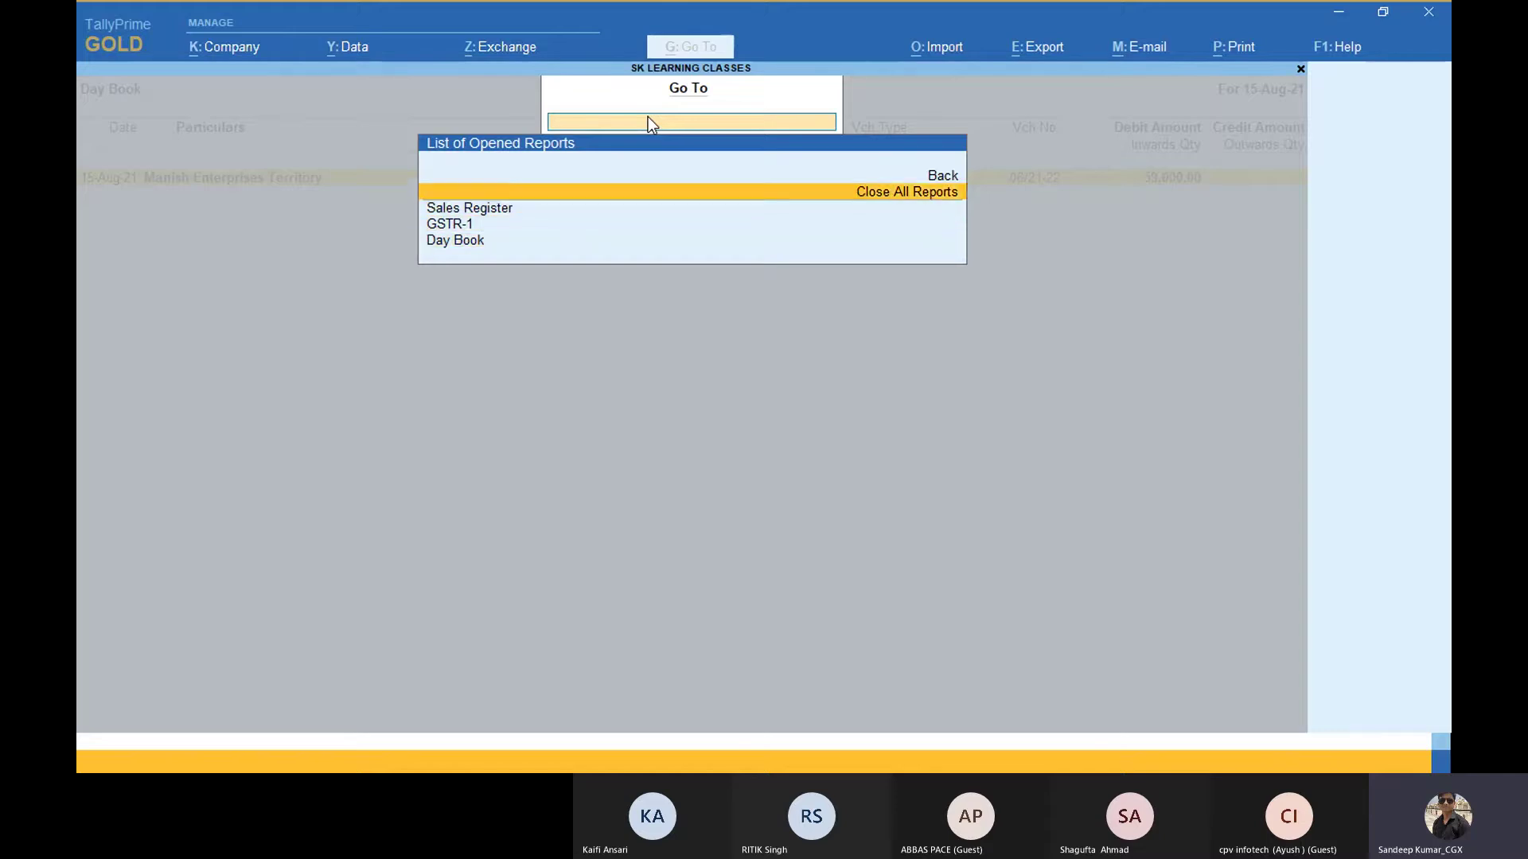
pyautogui.press('Down')
pyautogui.press('Up')
pyautogui.press('Return')
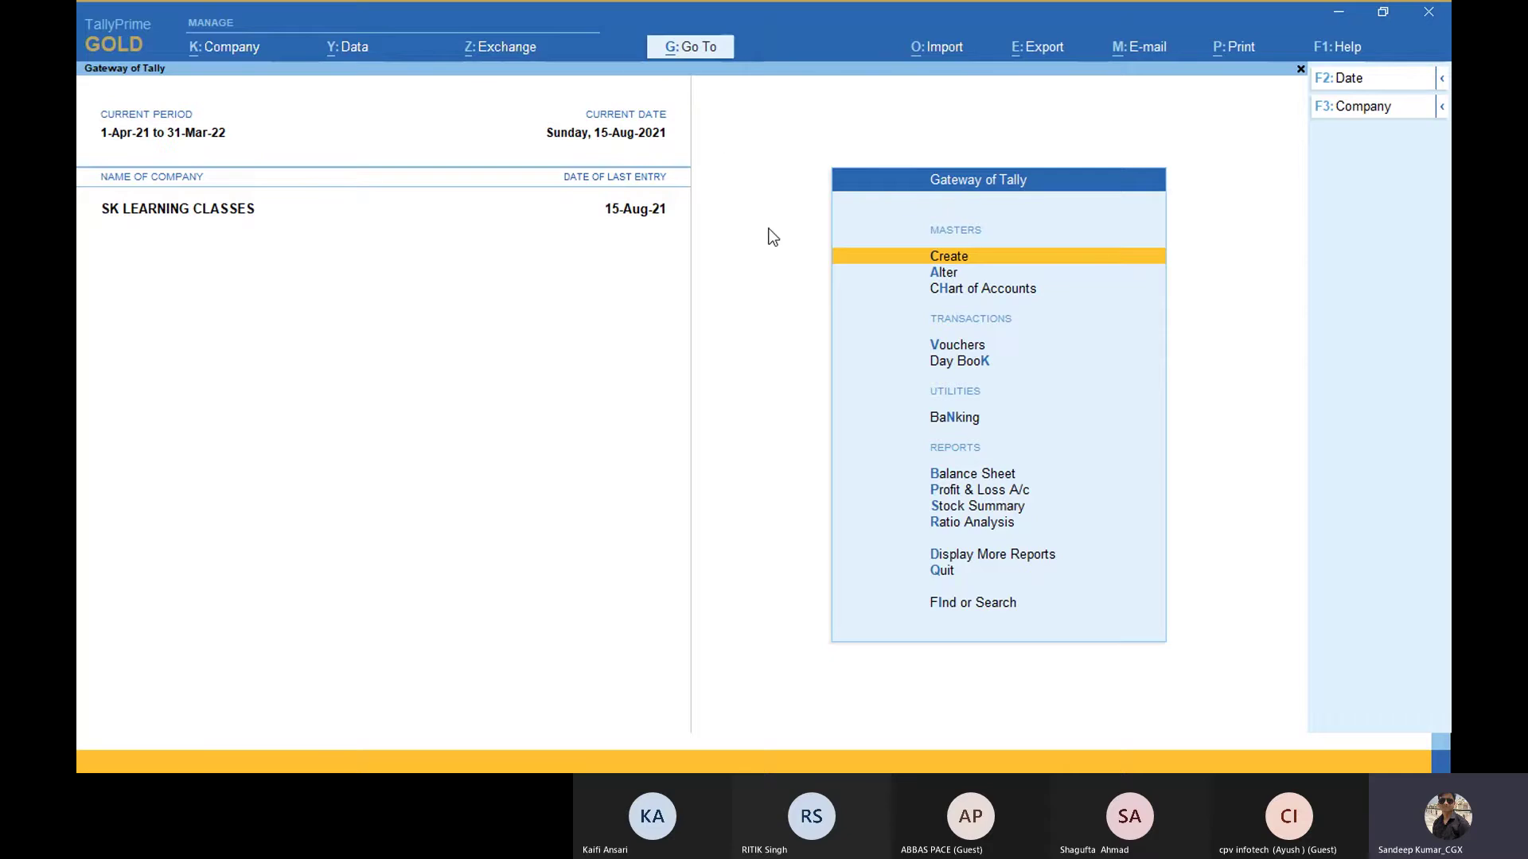
# Step: Cycle through the open windows until Chrome's blank New Tab page is in front
pyautogui.click(674, 51)
pyautogui.hotkey('alt', 'Tab')
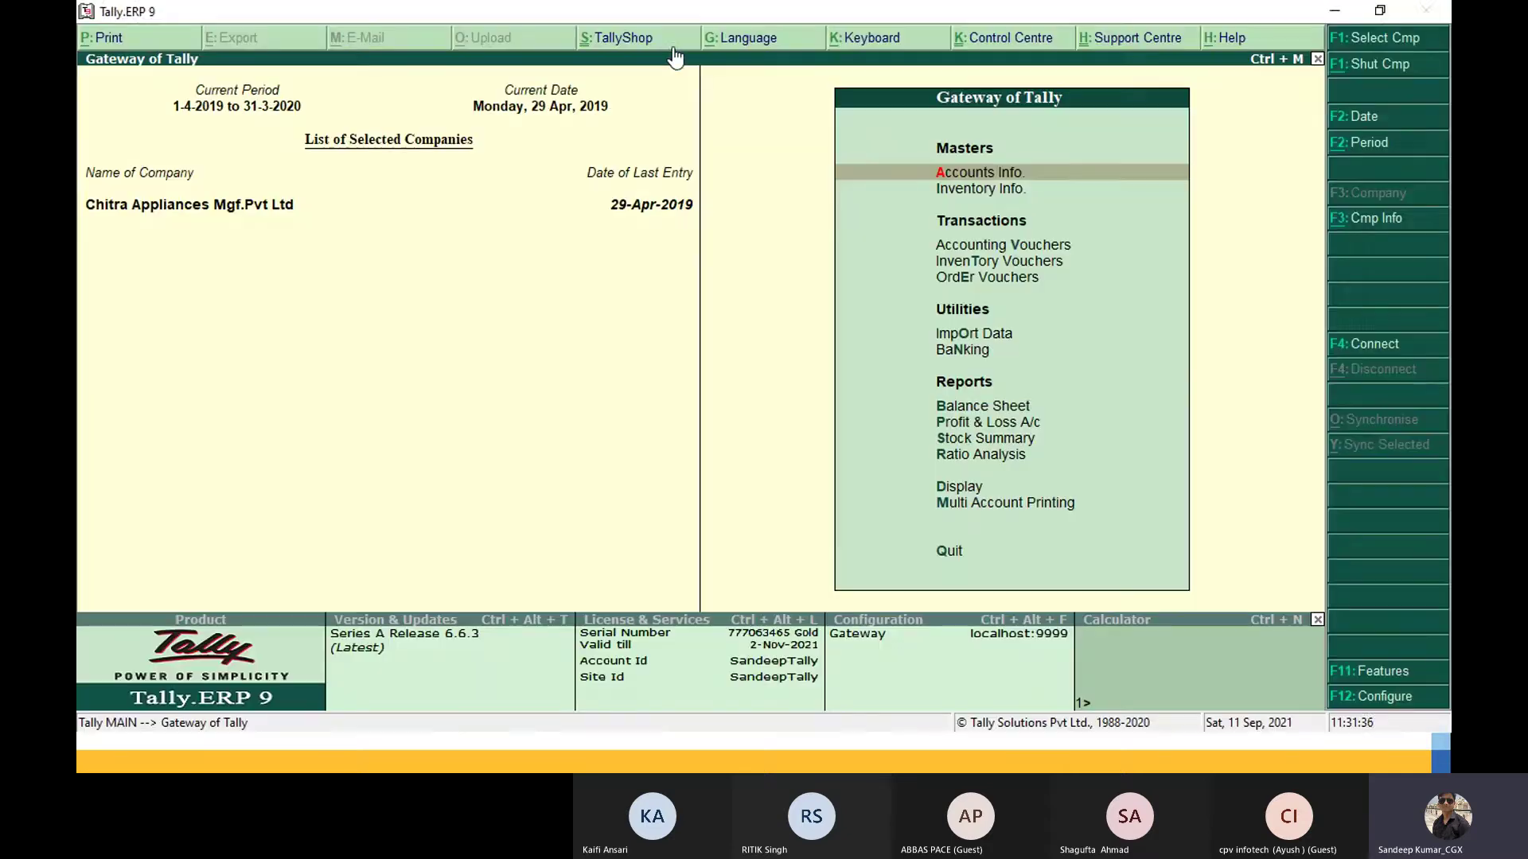
pyautogui.hotkey('alt', 'Tab')
pyautogui.hotkey('alt', 'Tab')
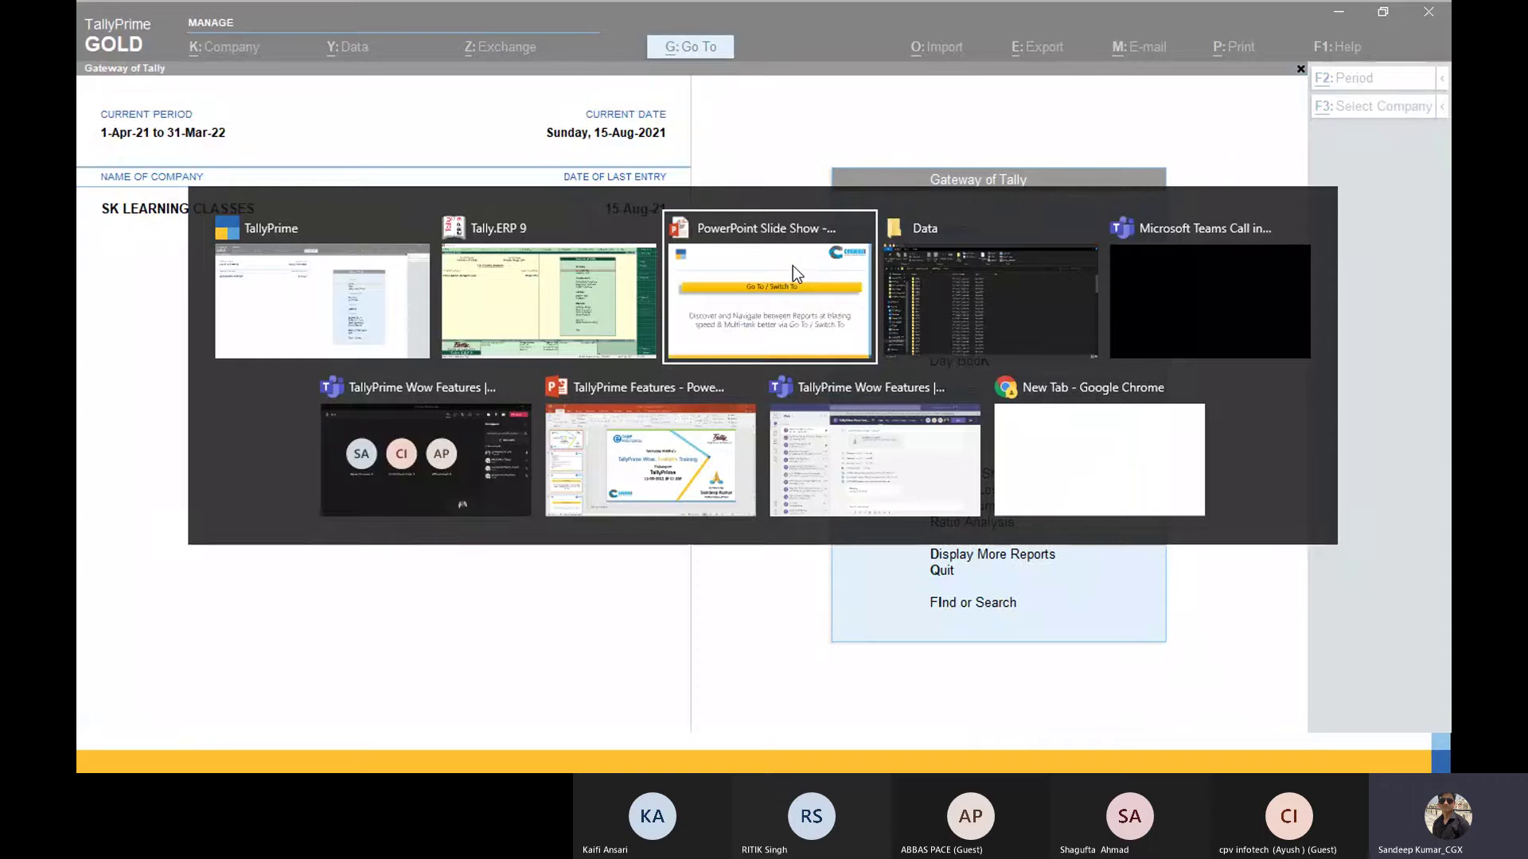
pyautogui.hotkey('alt', 'Tab')
pyautogui.hotkey('alt', 'Tab')
pyautogui.hotkey('alt', 'Tab')
pyautogui.hotkey('alt', 'Tab')
pyautogui.hotkey('alt', 'Tab')
pyautogui.hotkey('alt', 'Tab')
pyautogui.press('Escape')
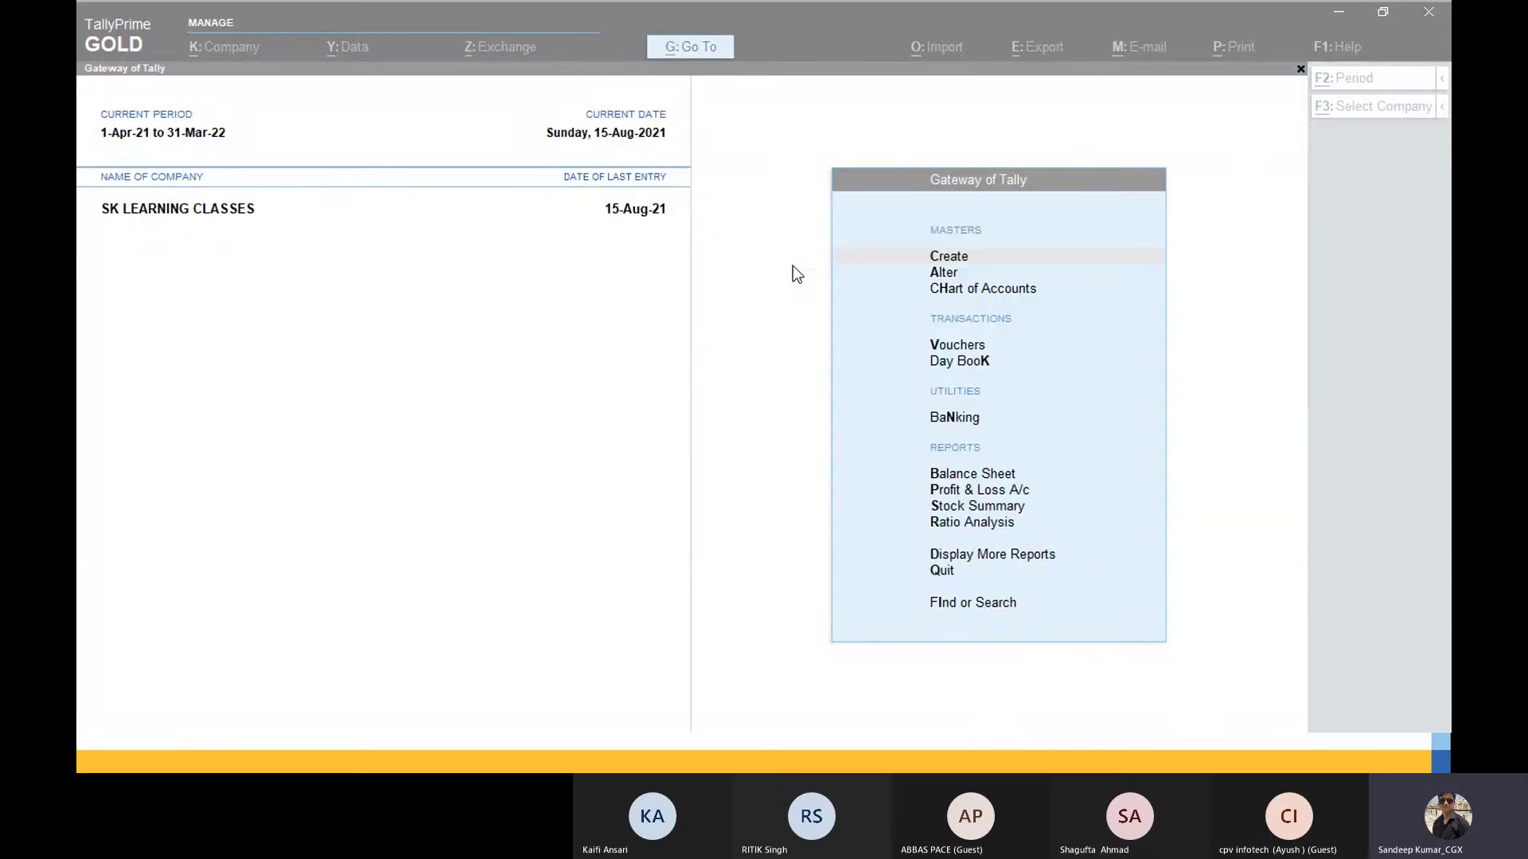
pyautogui.hotkey('alt', 'Tab')
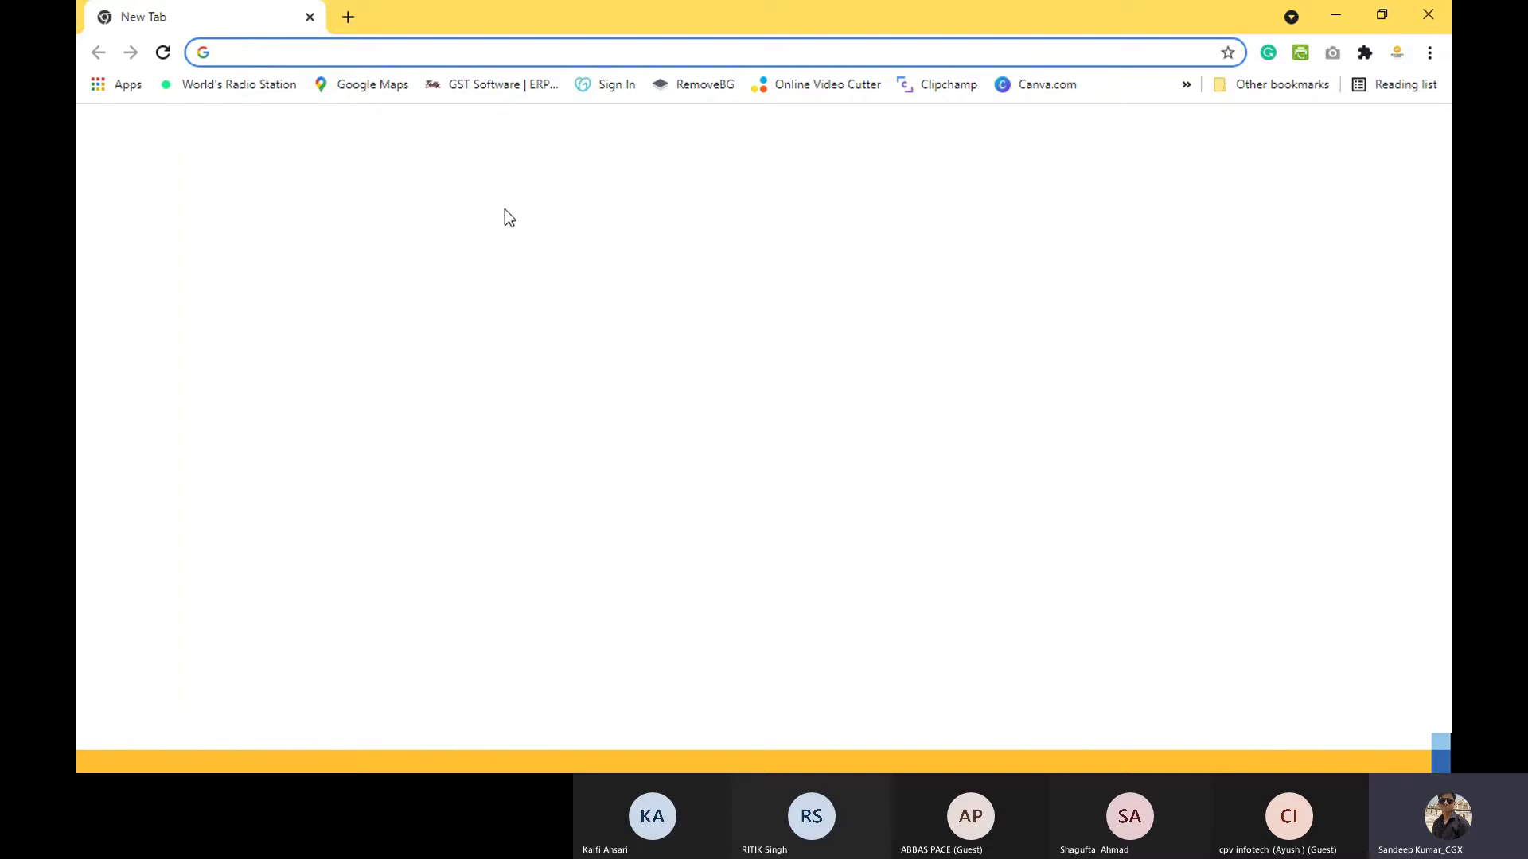
# Step: Load youtube.com in the browser
pyautogui.write('you')
pyautogui.press('Right')
pyautogui.press('Return')
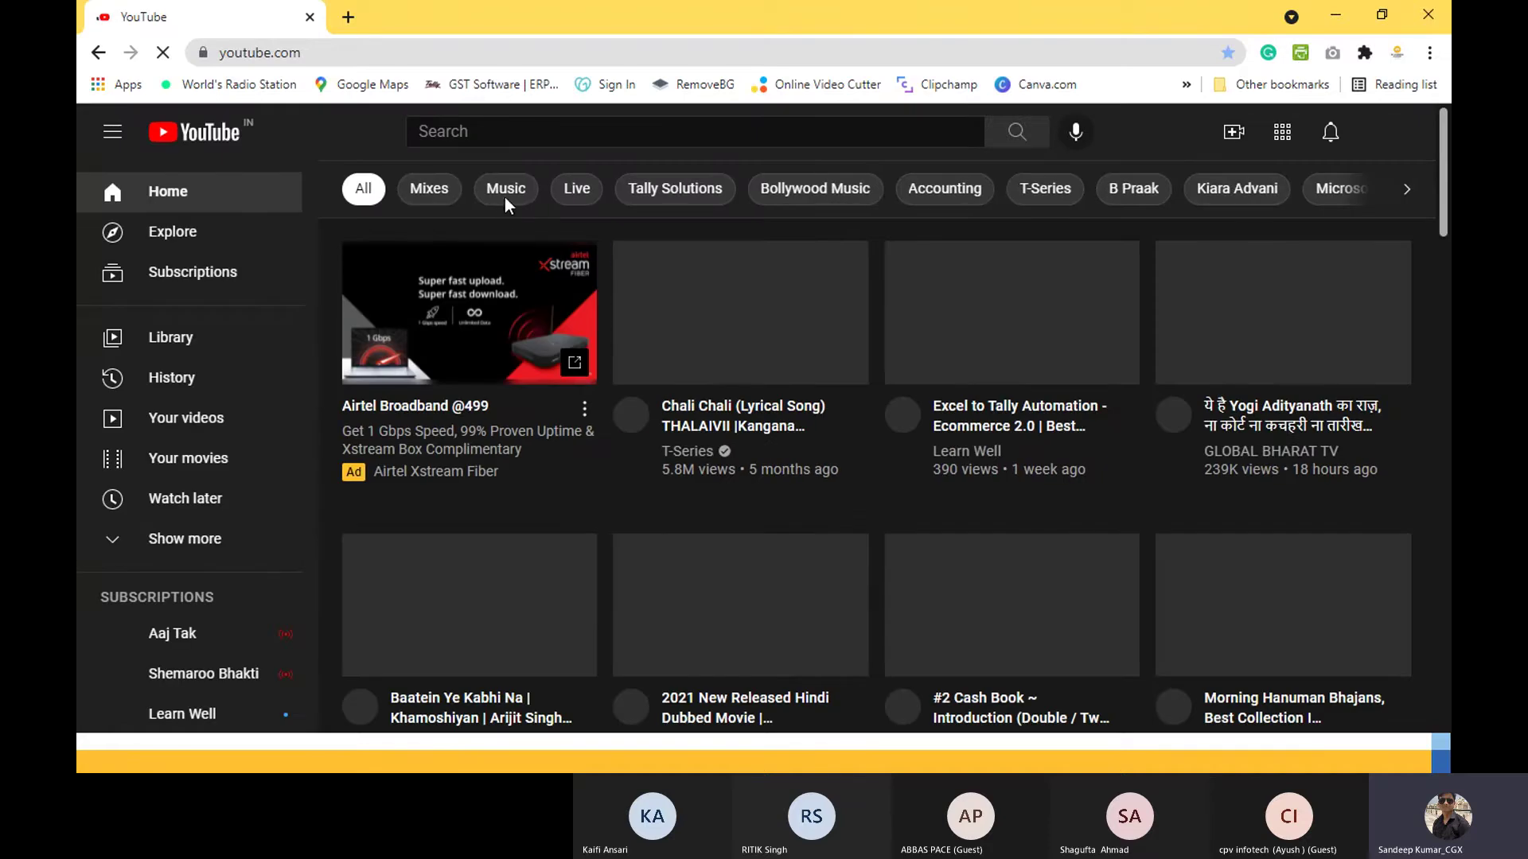
# Step: Search YouTube for 'sk learning classes go to'
pyautogui.click(518, 139)
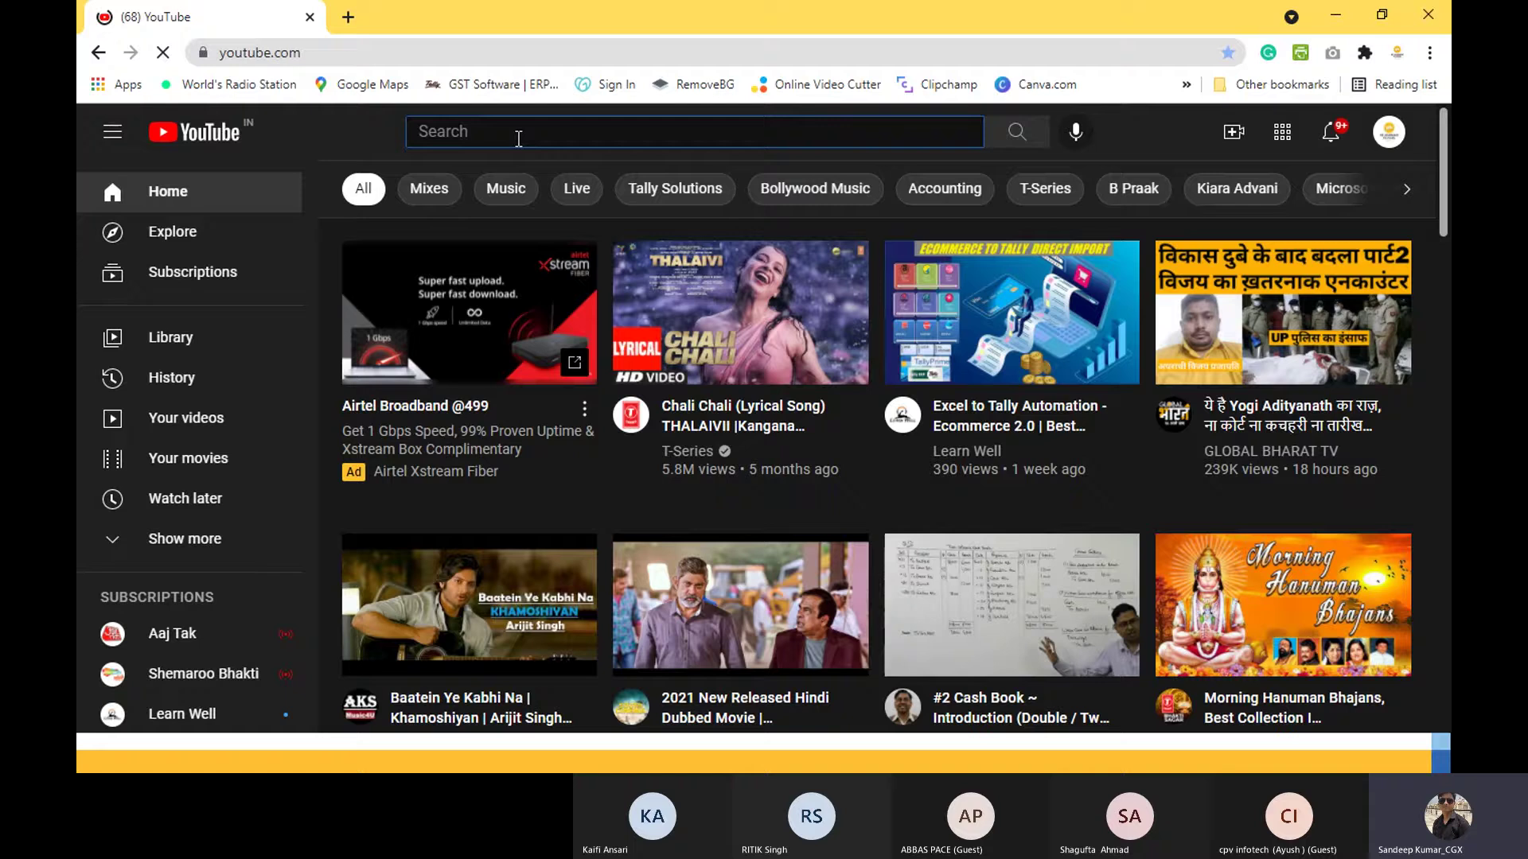
pyautogui.write('sk learning cla')
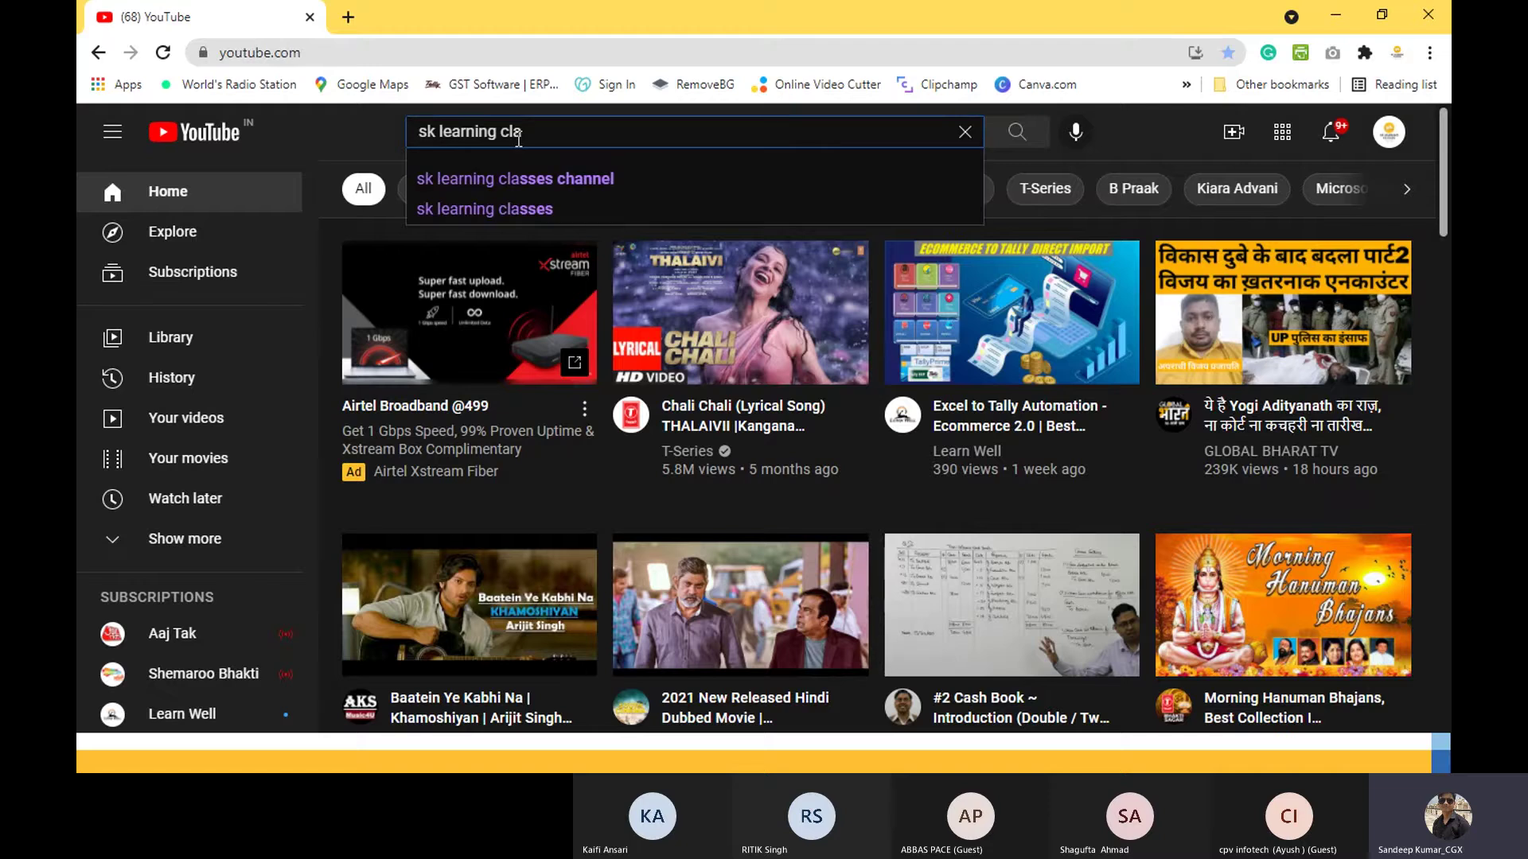
pyautogui.press('Down')
pyautogui.press('BackSpace')
pyautogui.press('BackSpace')
pyautogui.press('BackSpace')
pyautogui.press('BackSpace')
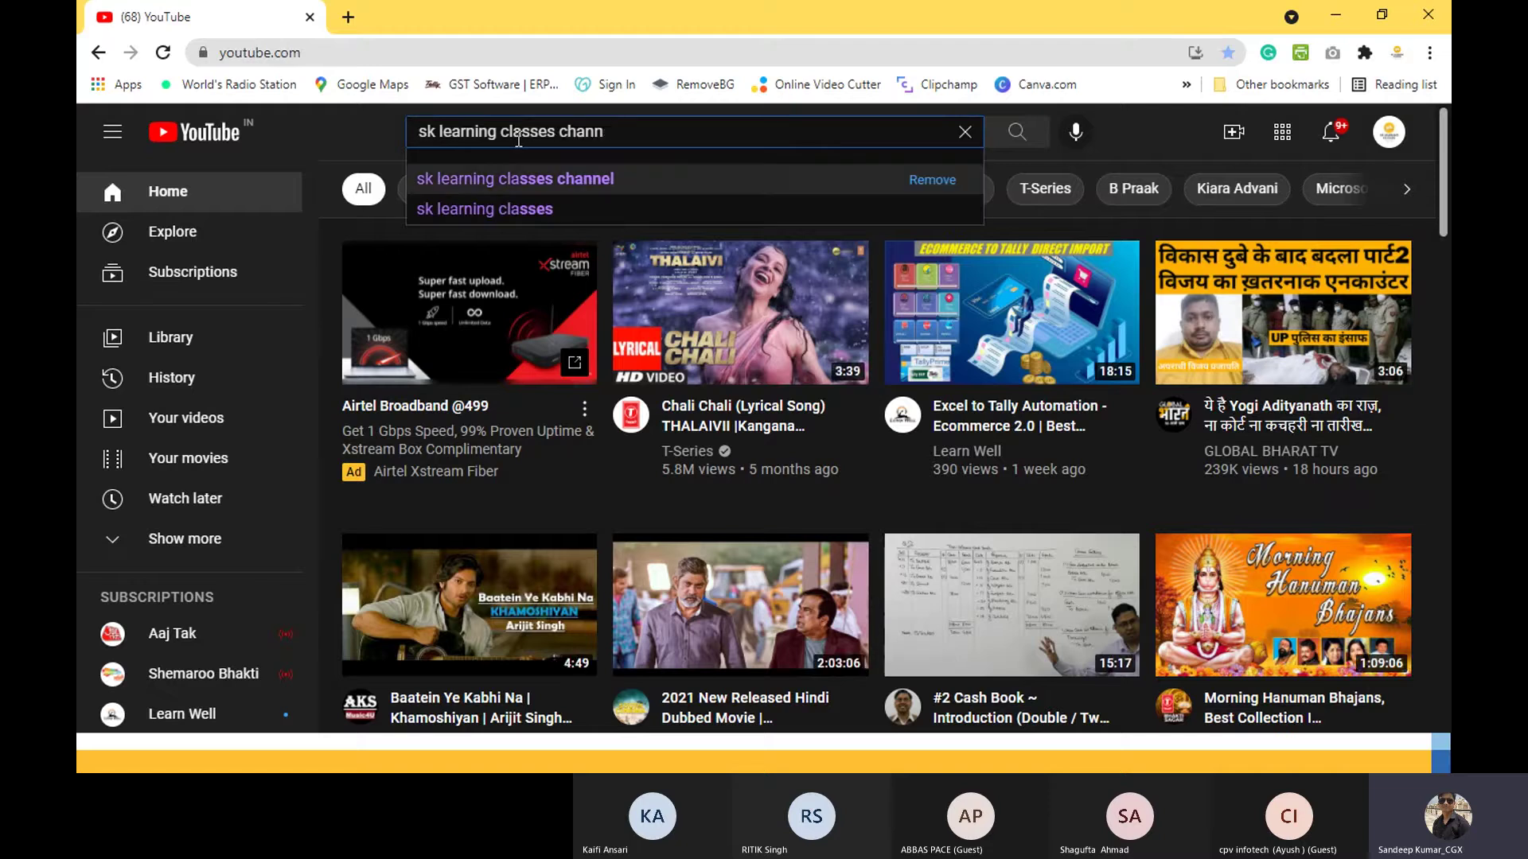
pyautogui.press('BackSpace')
pyautogui.press('BackSpace')
pyautogui.press('BackSpace')
pyautogui.write('g')
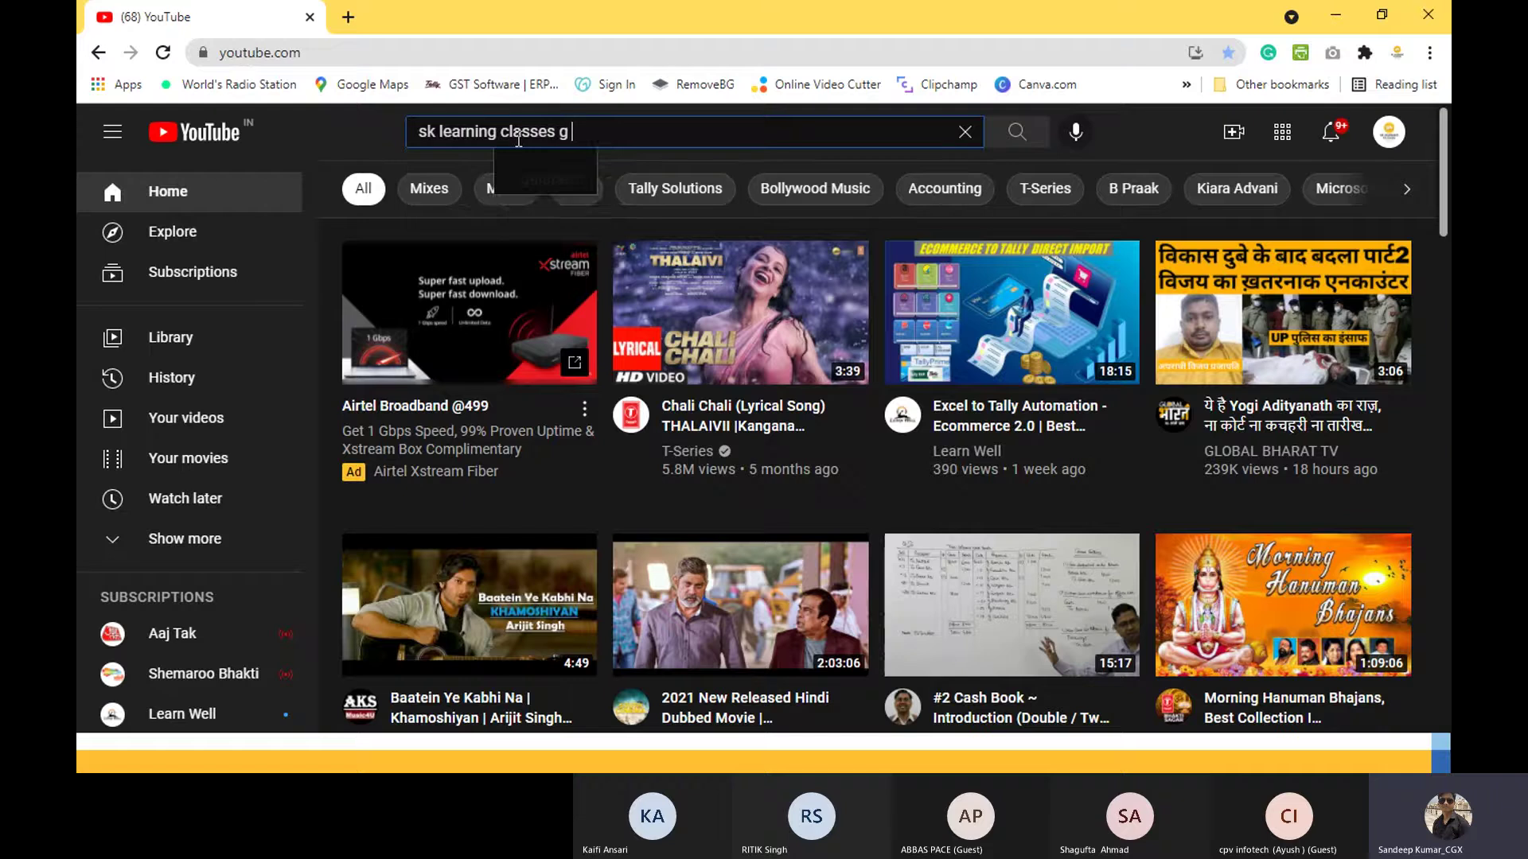
pyautogui.write('o to')
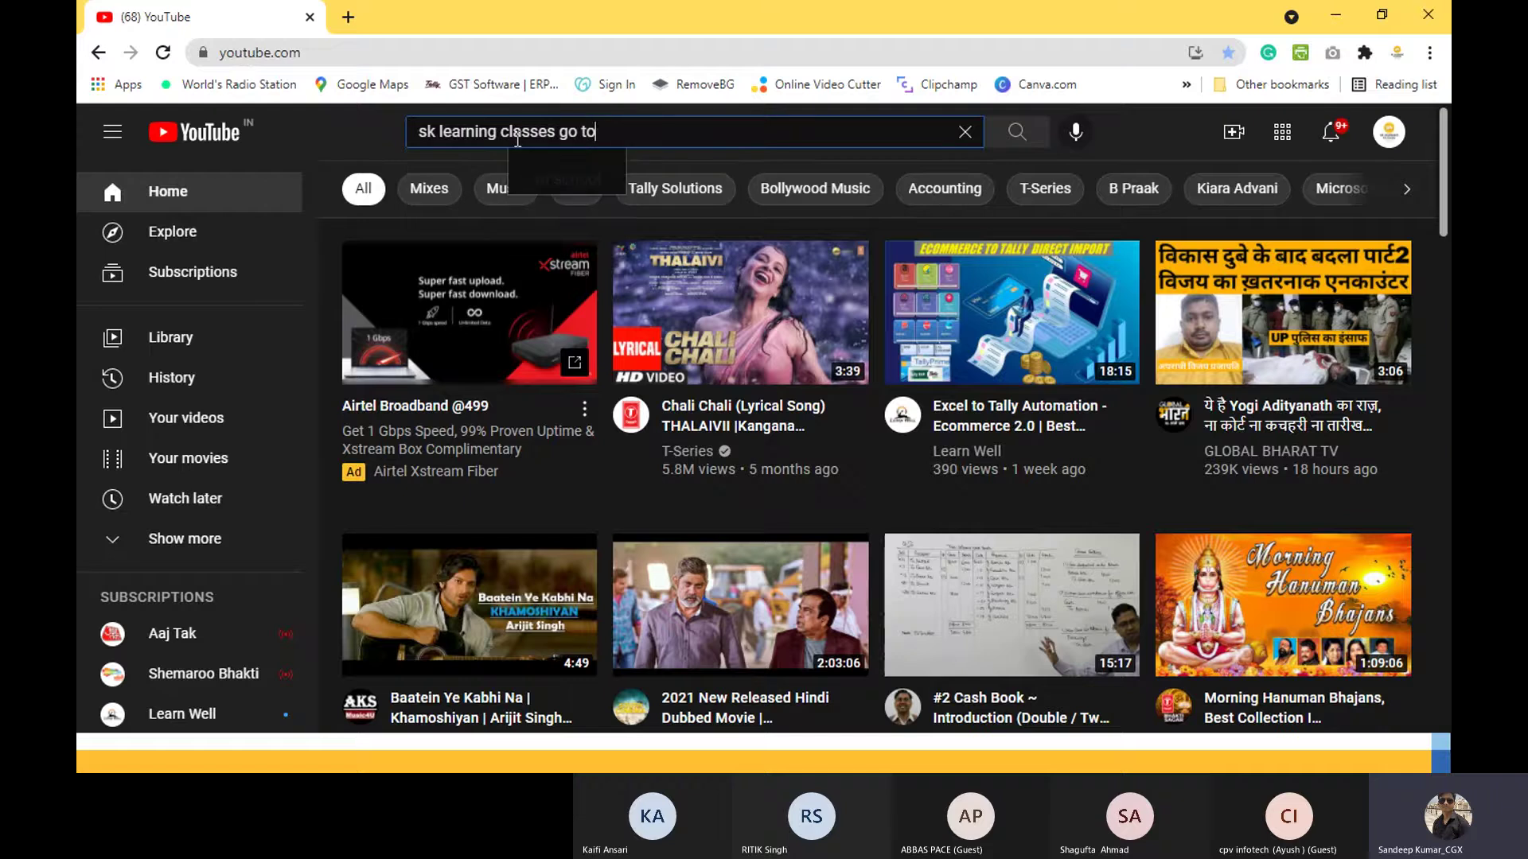
pyautogui.press('Return')
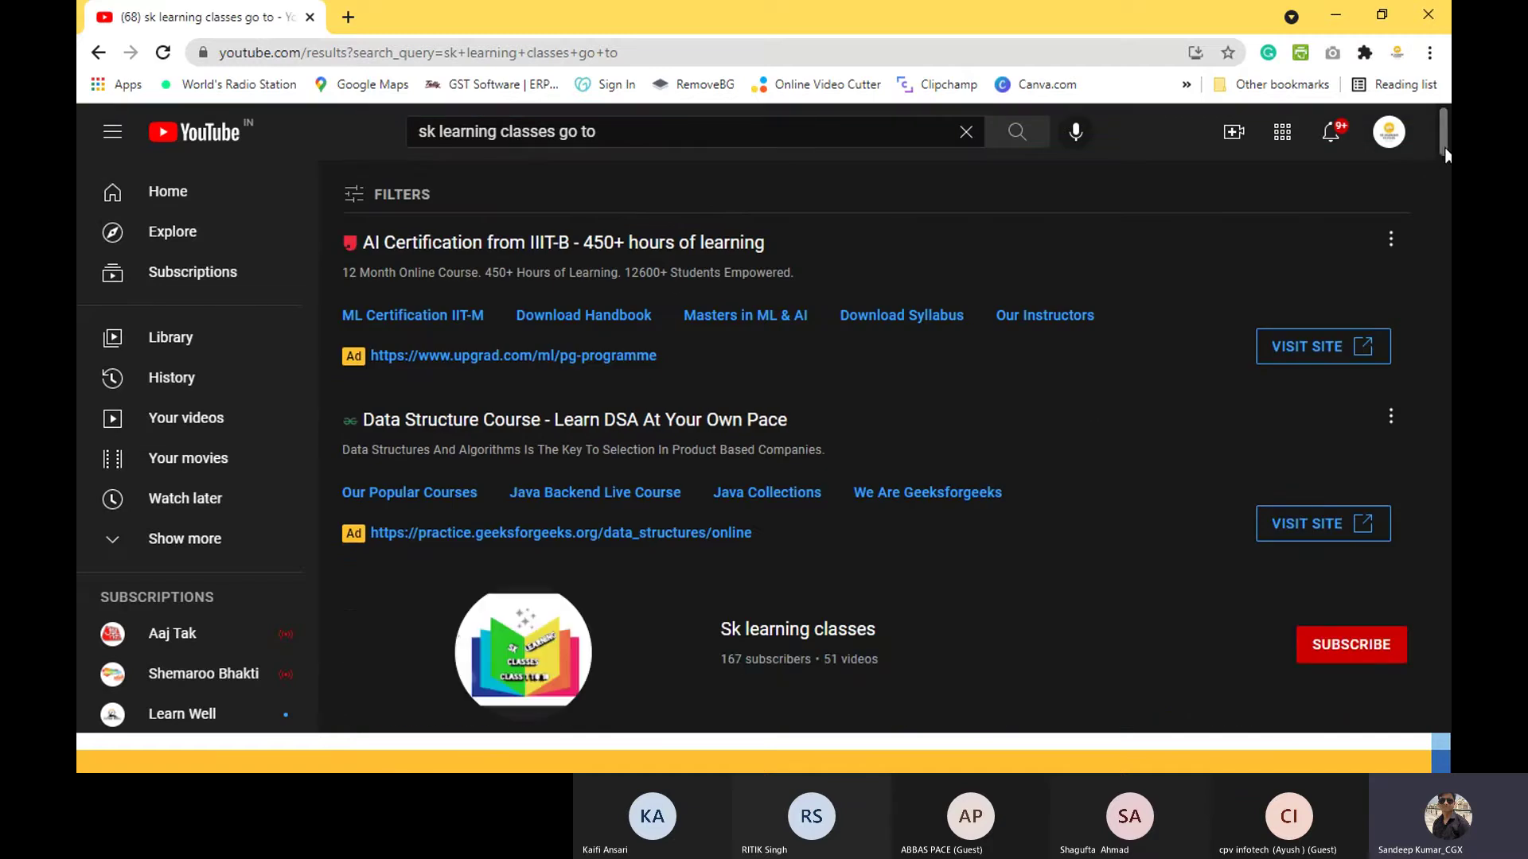
# Step: Scroll the results, then go to the SK LEARNING CLASSES channel through the account menu's Your channel
pyautogui.scroll(-12, 1446, 154)
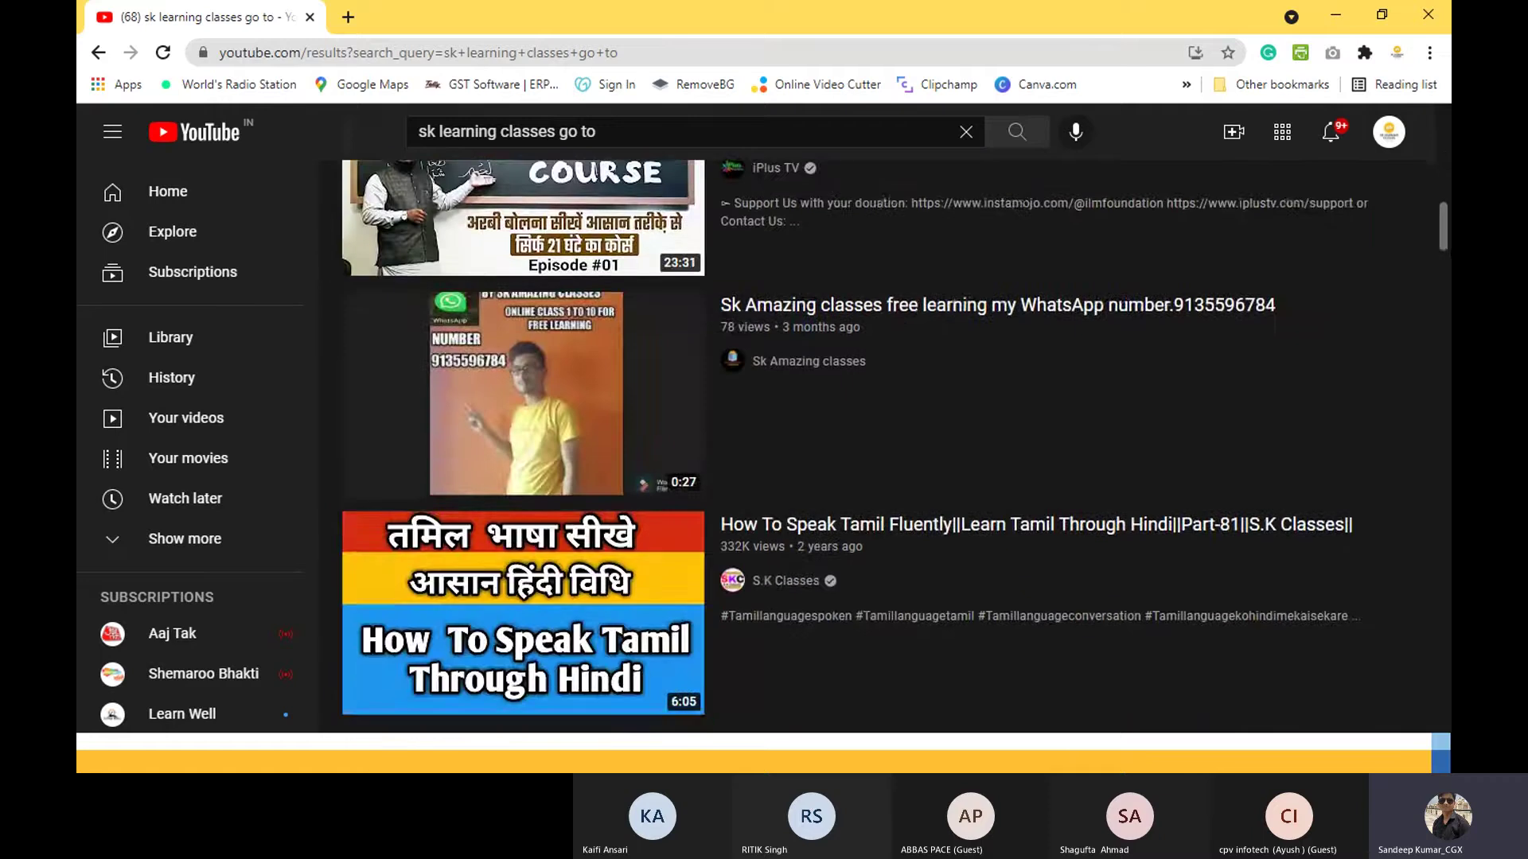
pyautogui.scroll(-15, 897, 440)
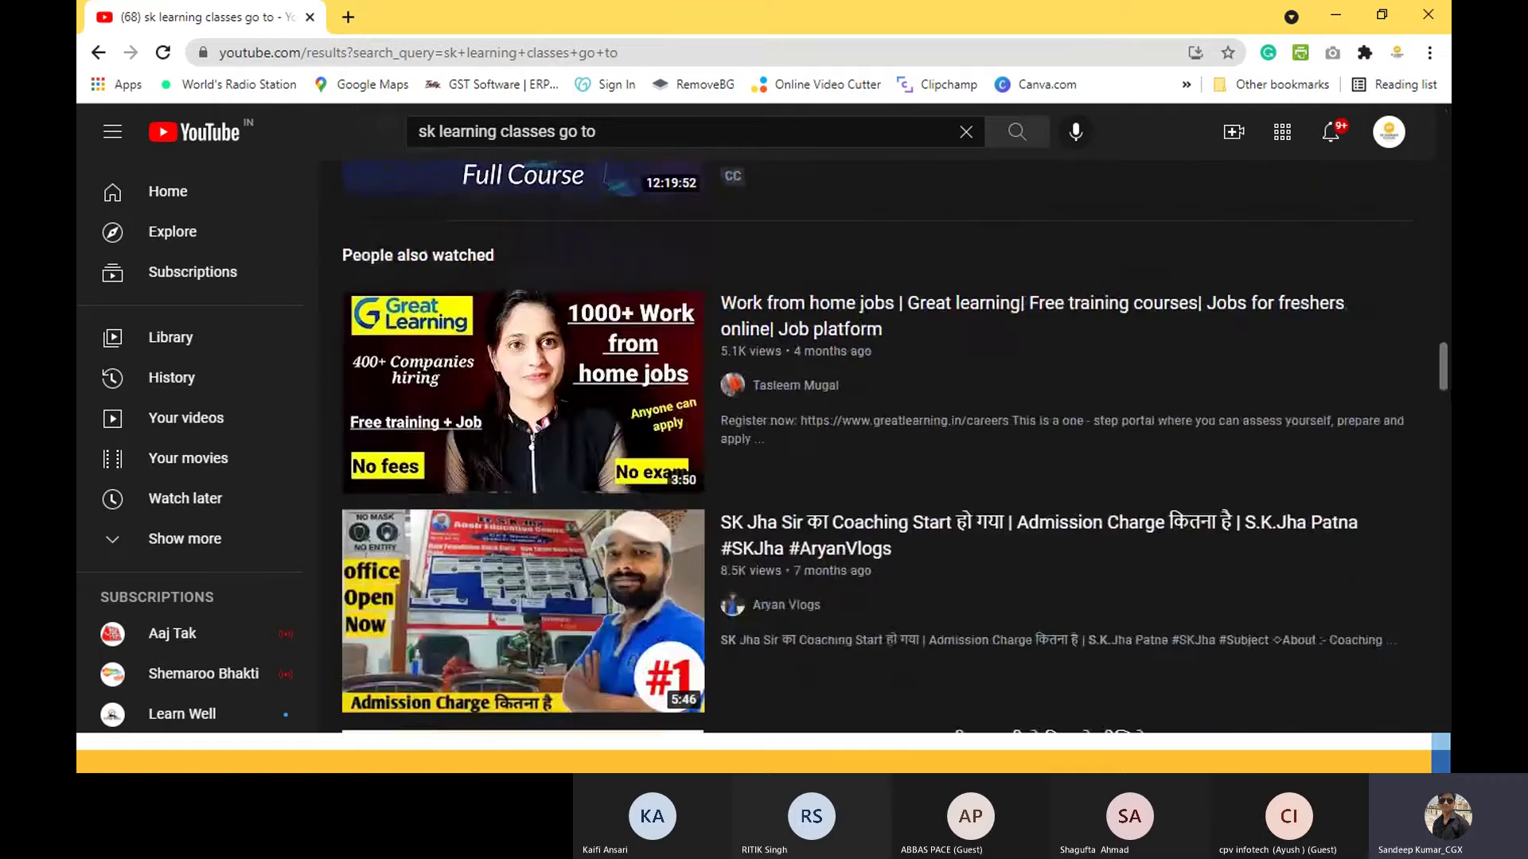
pyautogui.scroll(-10, 1374, 232)
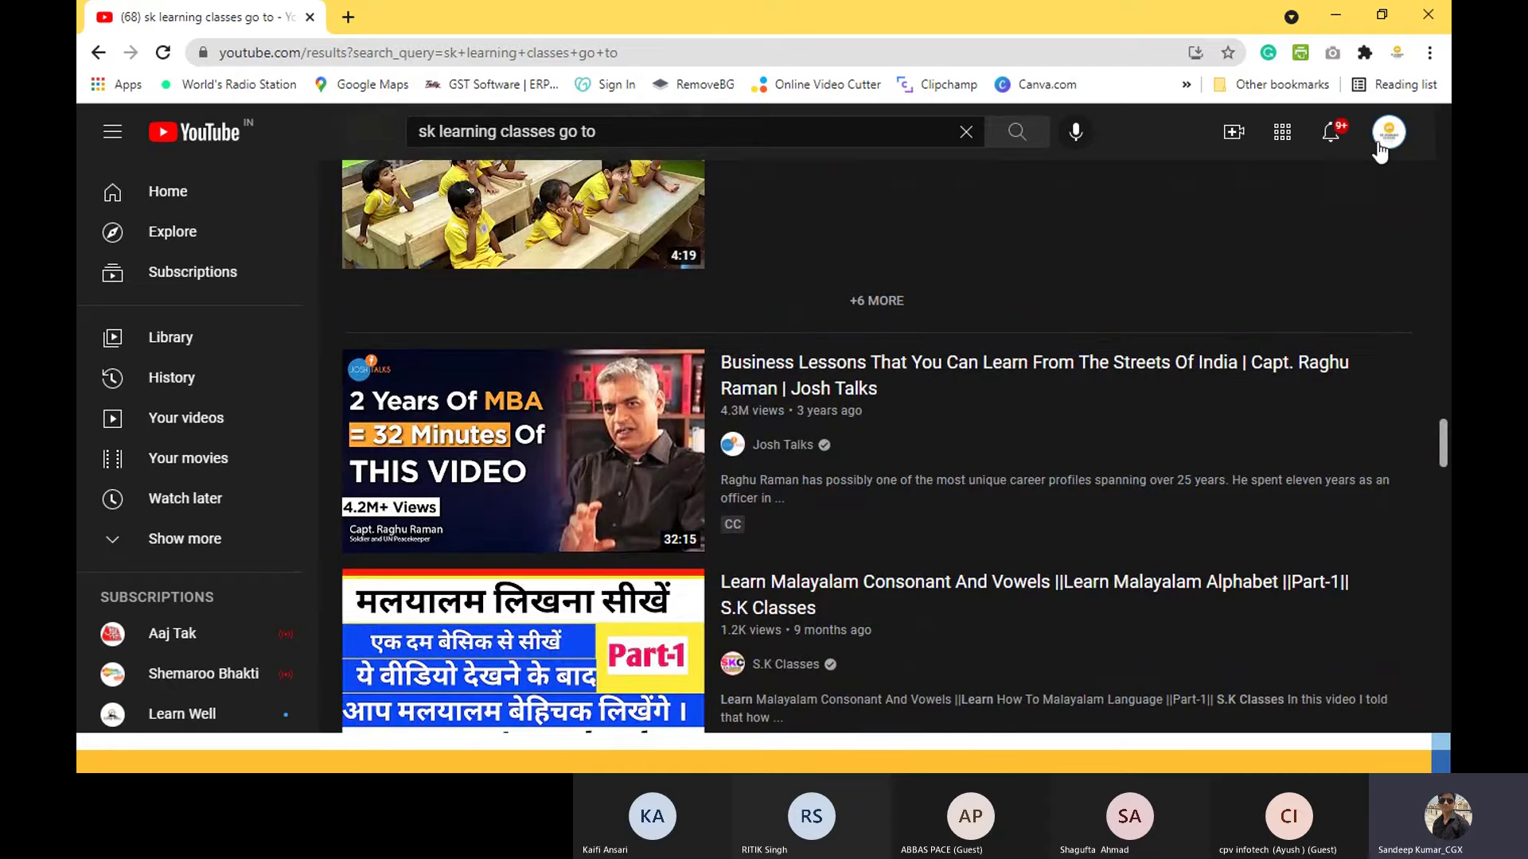
pyautogui.click(1386, 140)
pyautogui.click(1185, 226)
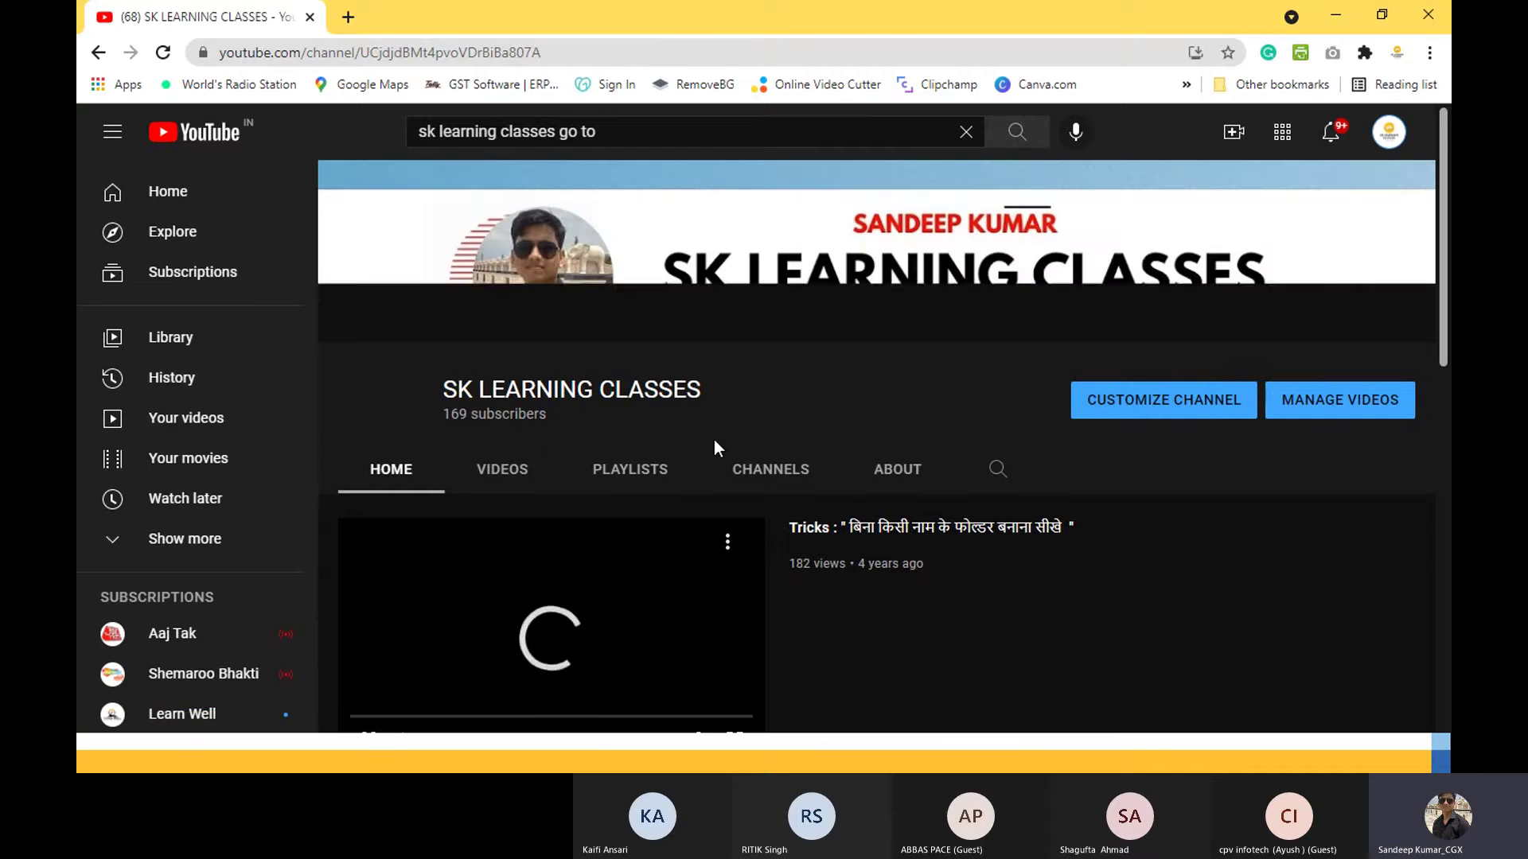
# Step: Browse the channel's Videos uploads grid, then switch back to TallyPrime's Gateway of Tally
pyautogui.click(502, 473)
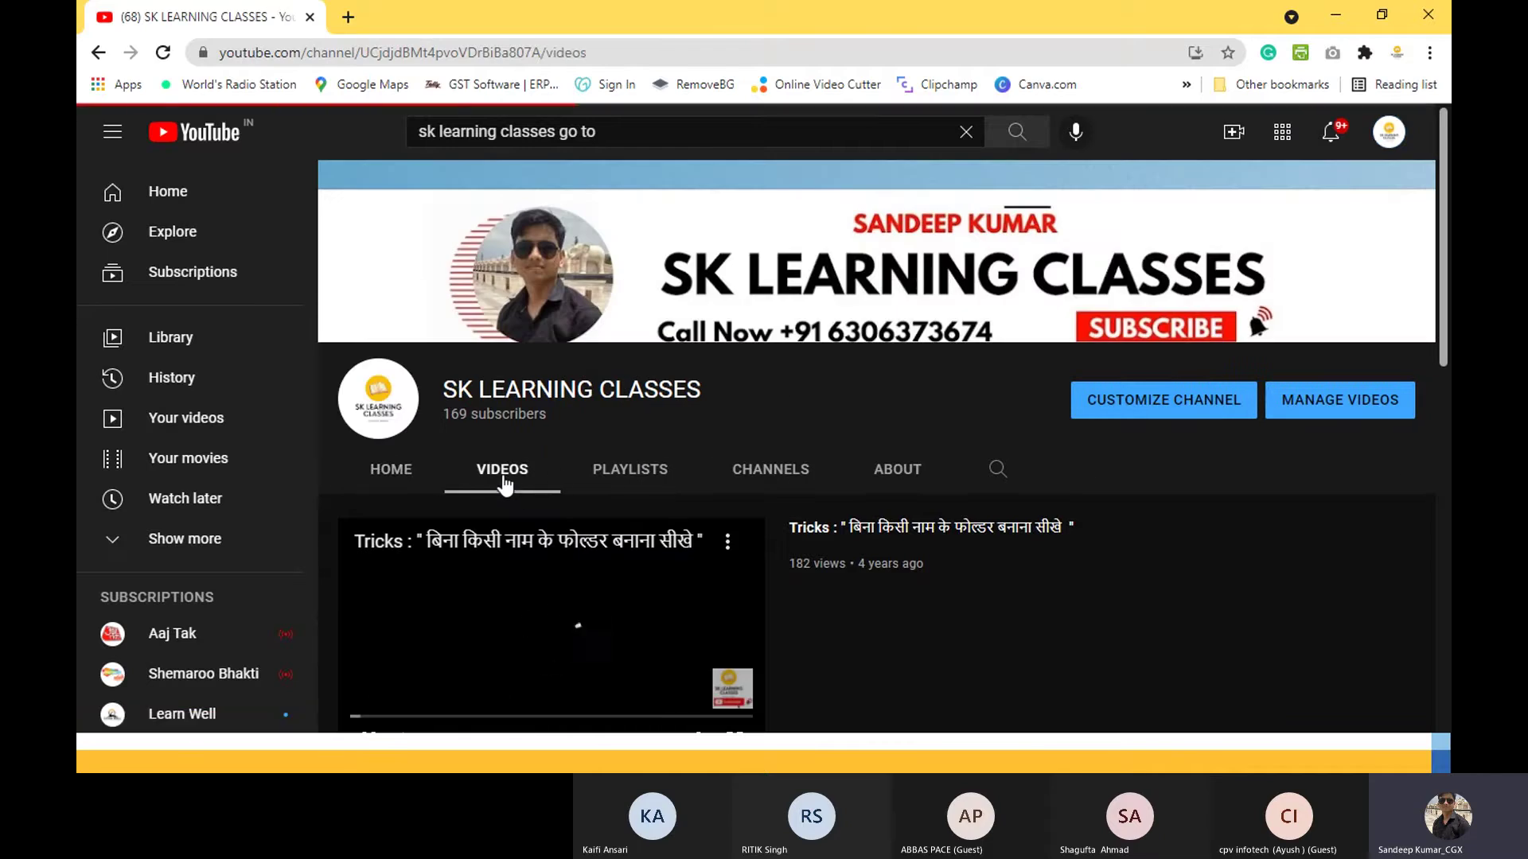
pyautogui.scroll(-3, 875, 446)
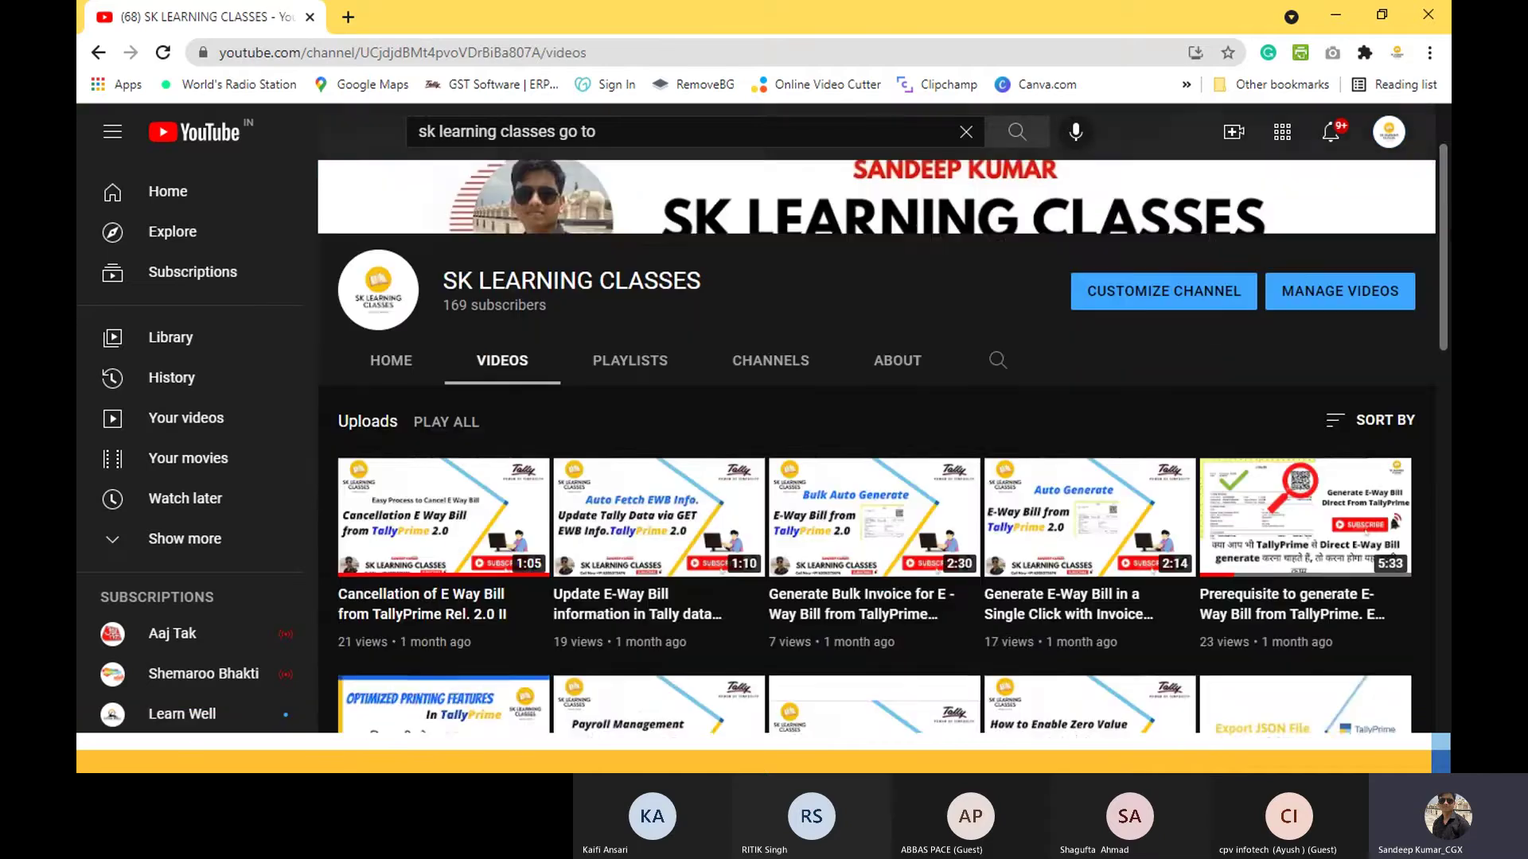
pyautogui.scroll(-3, 1446, 324)
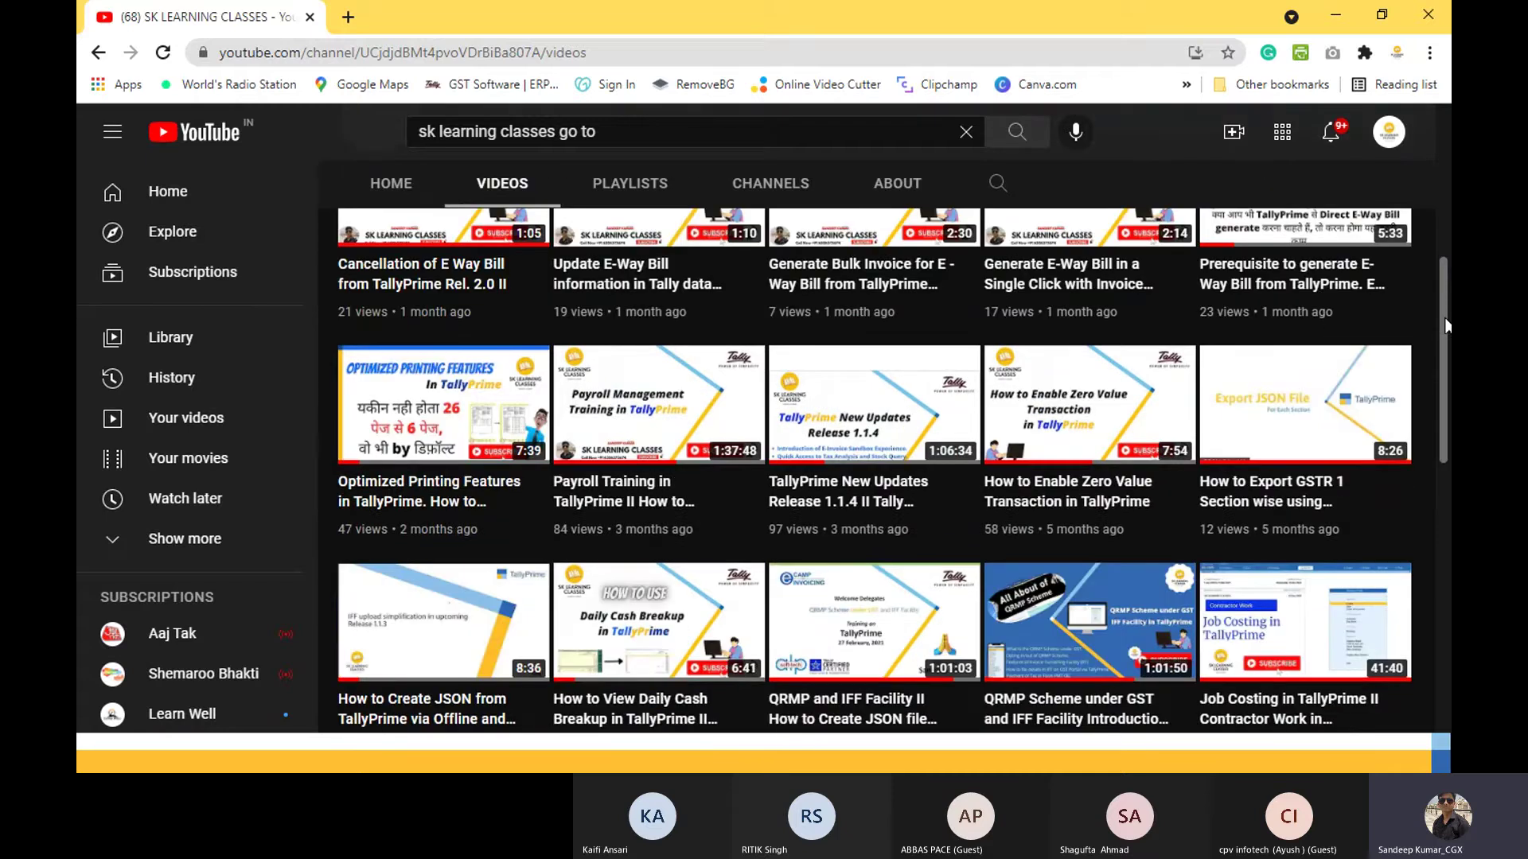
pyautogui.scroll(-1, 1446, 324)
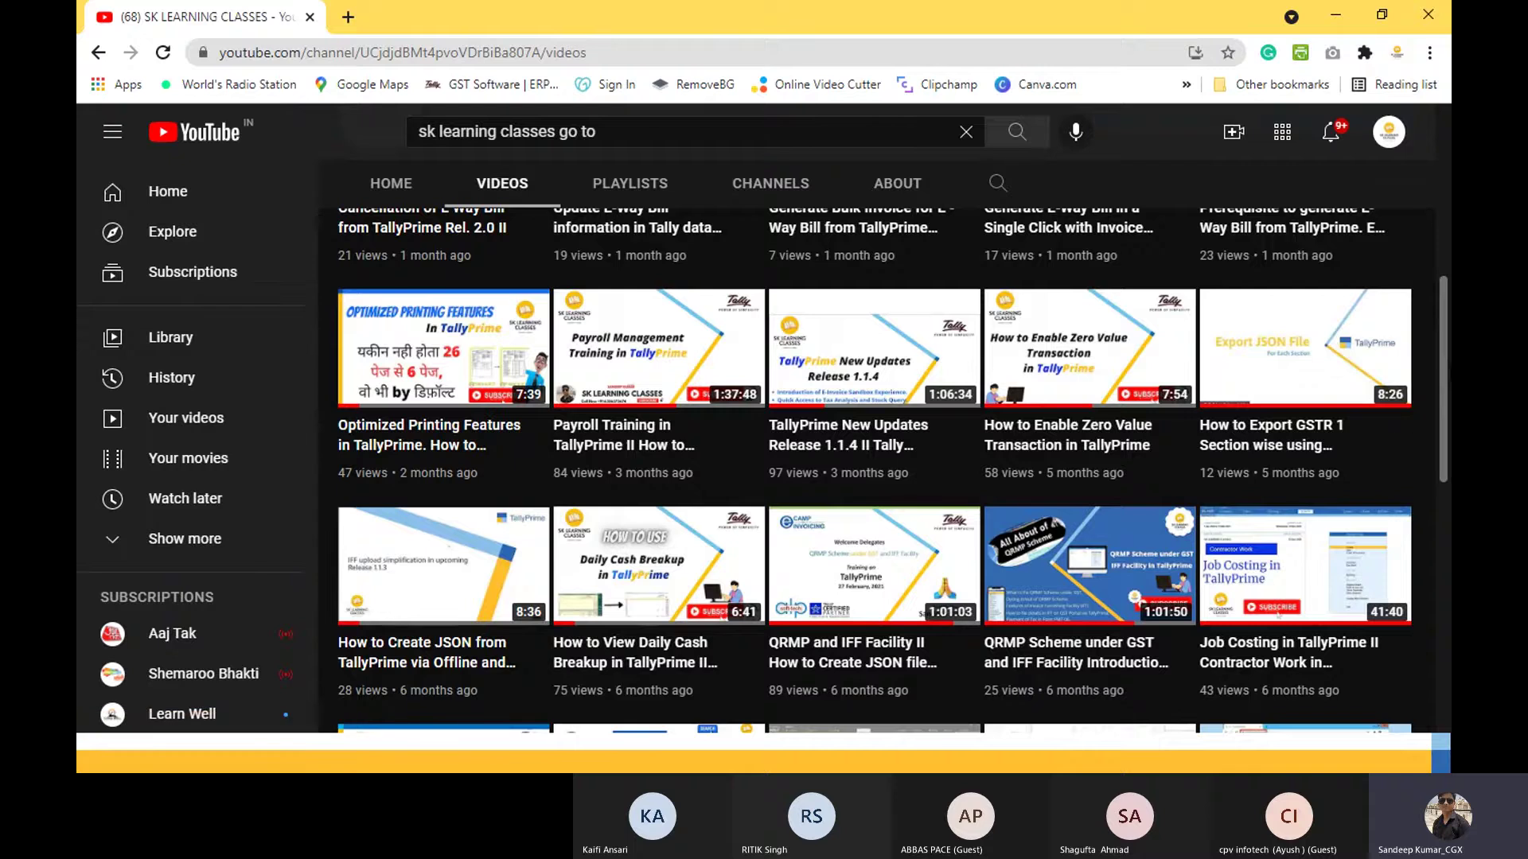
pyautogui.scroll(-4, 1447, 372)
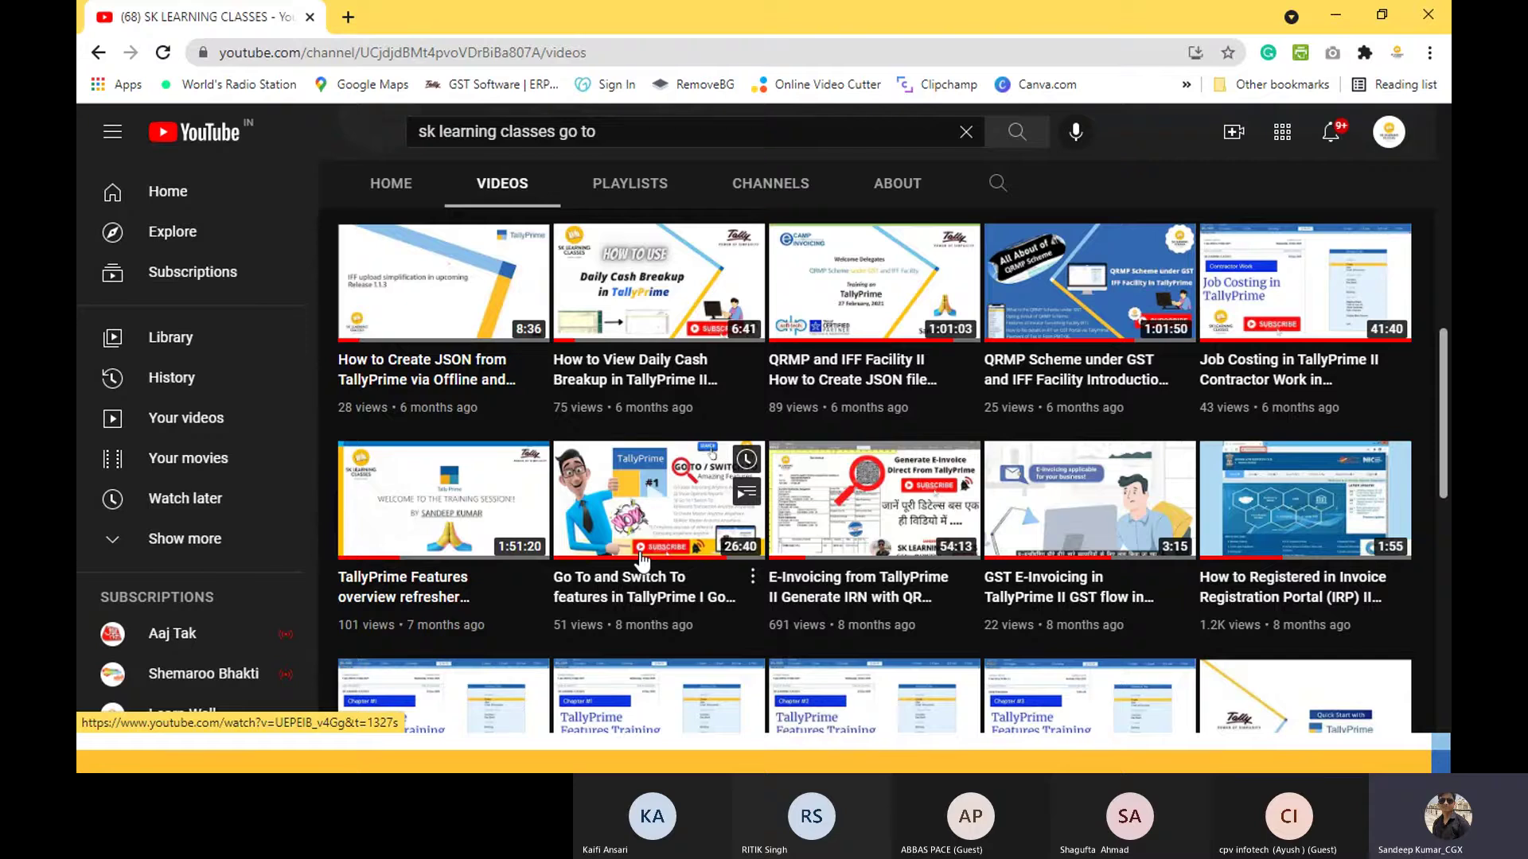
pyautogui.hotkey('alt', 'Tab')
pyautogui.hotkey('alt', 'Tab')
pyautogui.hotkey('alt', 'Tab')
pyautogui.hotkey('alt', 'Tab')
pyautogui.hotkey('alt', 'Tab')
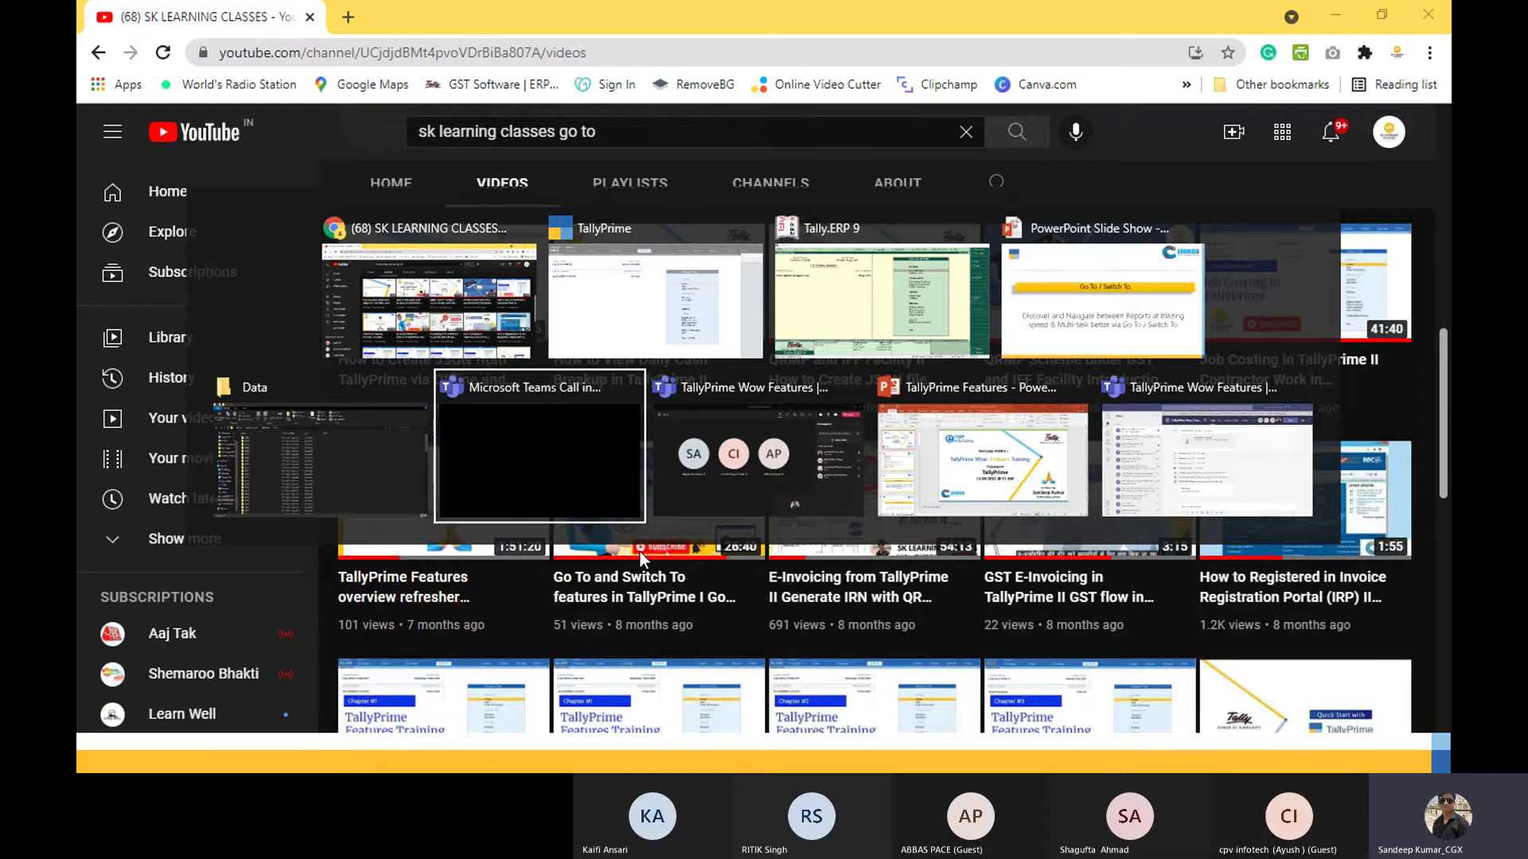
pyautogui.hotkey('alt', 'Tab')
pyautogui.hotkey('alt', 'Tab')
pyautogui.hotkey('alt', 'Tab')
pyautogui.hotkey('alt', 'Tab')
pyautogui.hotkey('alt', 'Tab')
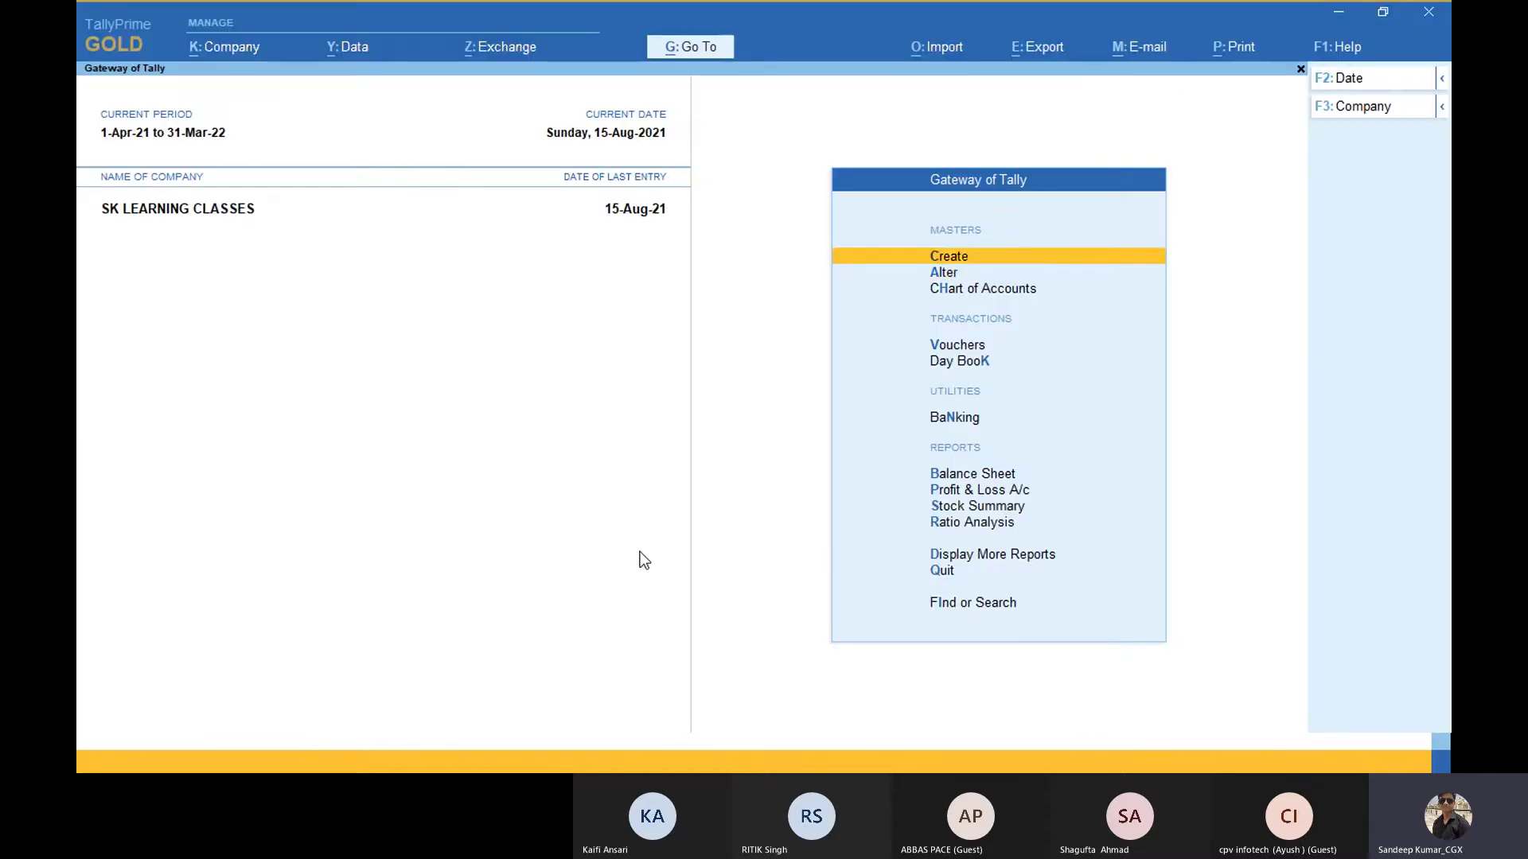
# Step: Compare the Create Voucher, Create Master and Alter Master shortcuts in the Go To list
pyautogui.press('Down')
pyautogui.press('Down')
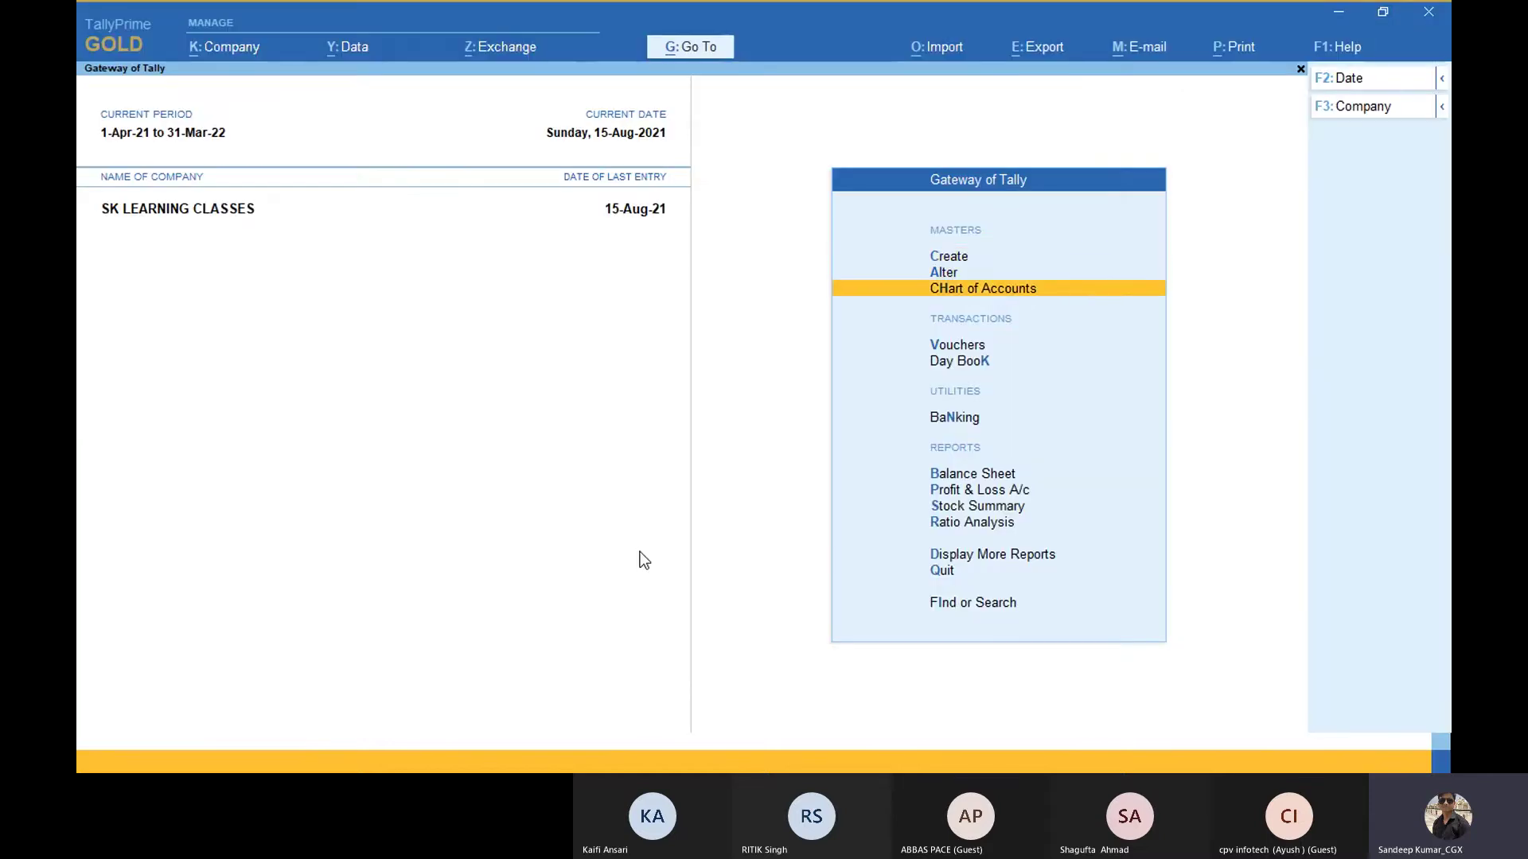
pyautogui.click(705, 57)
pyautogui.press('Up')
pyautogui.press('Up')
pyautogui.press('Up')
pyautogui.press('Up')
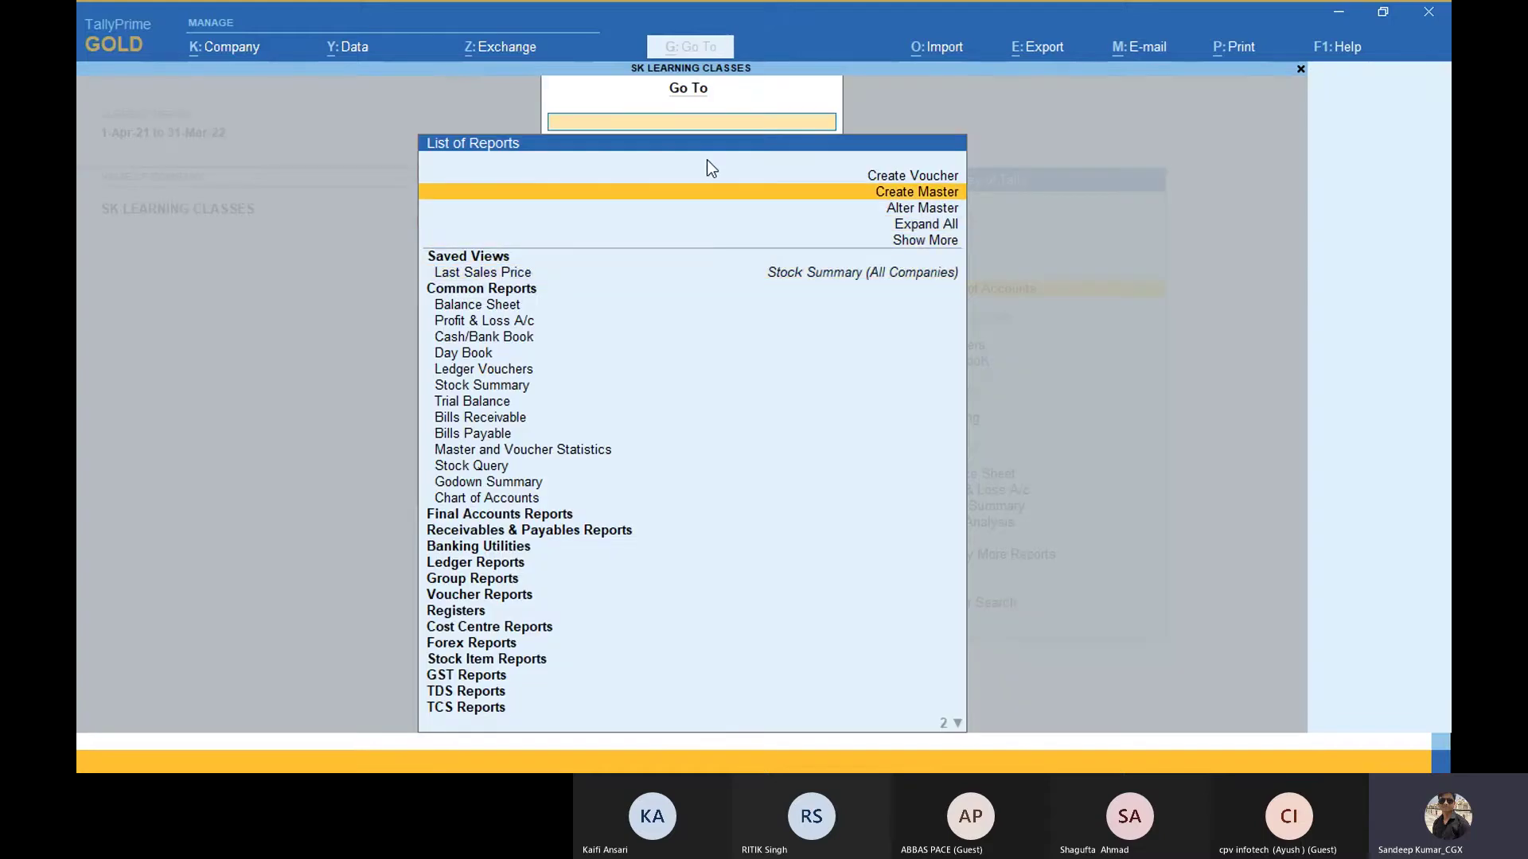
pyautogui.press('Down')
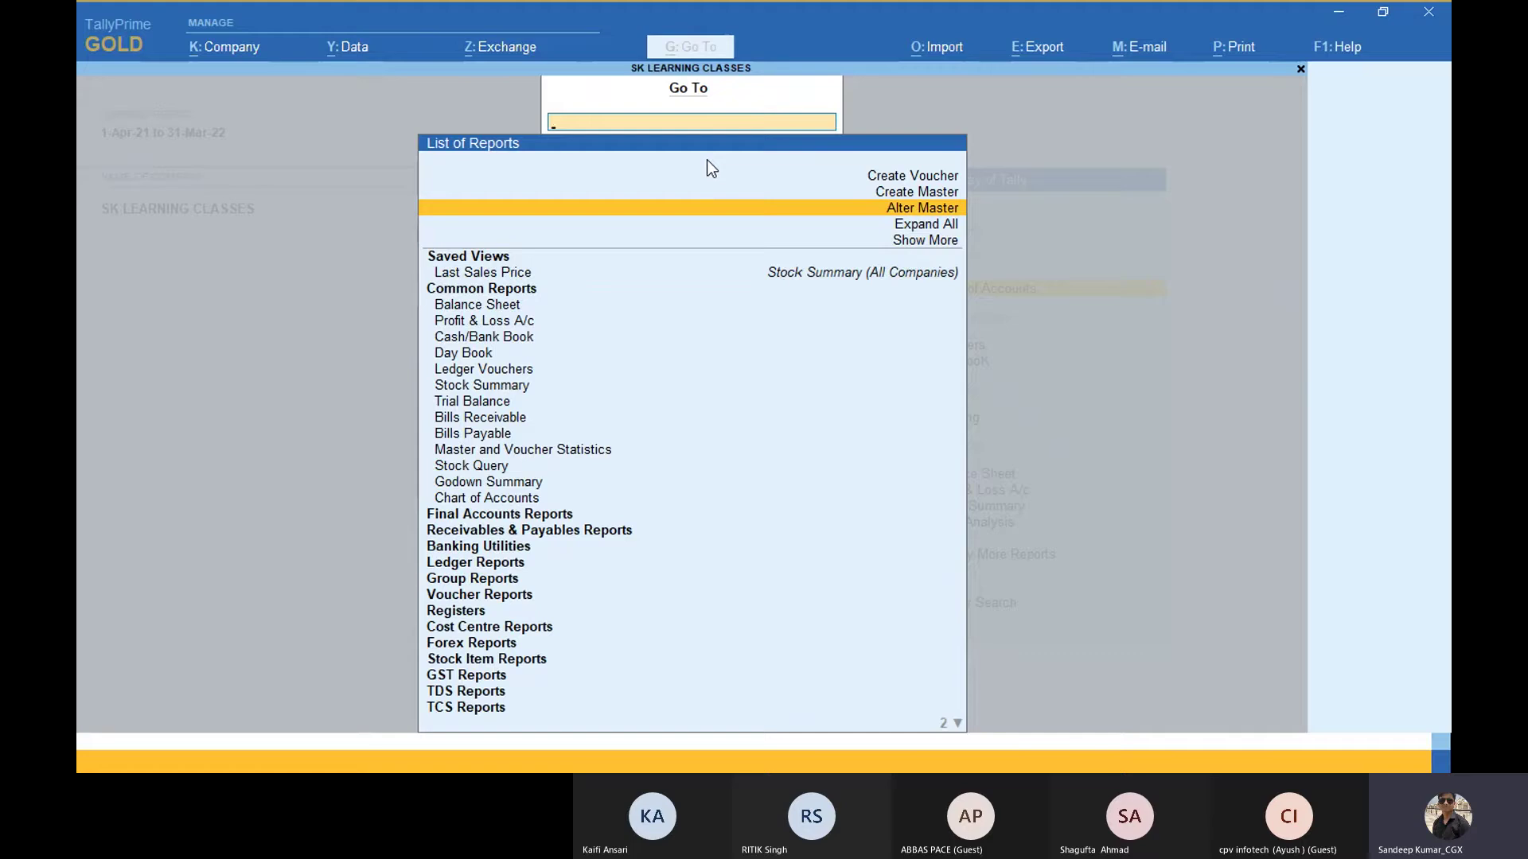
pyautogui.press('Up')
pyautogui.press('Up')
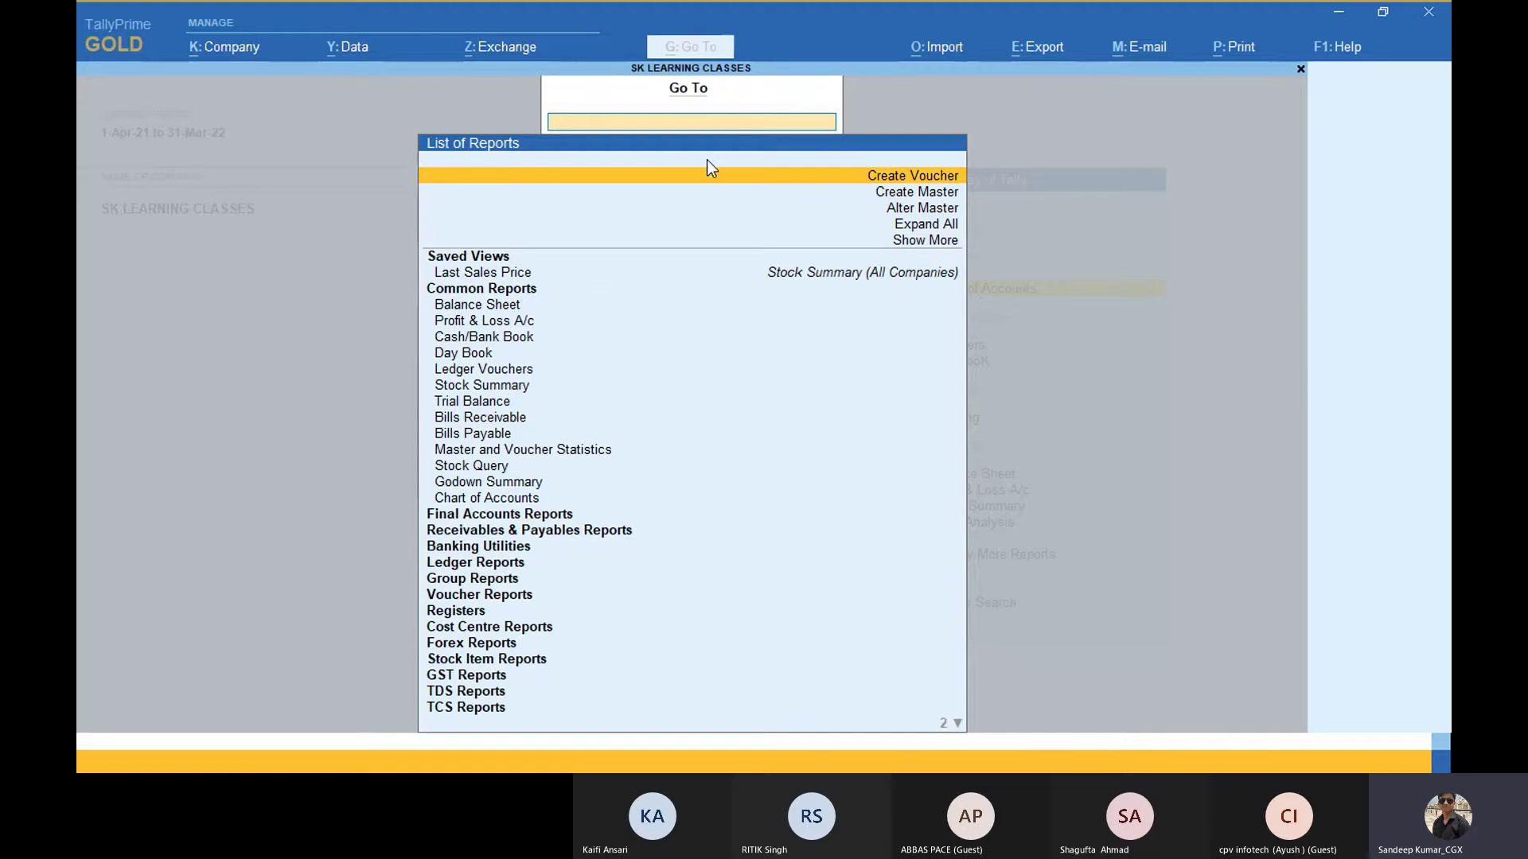
pyautogui.press('Down')
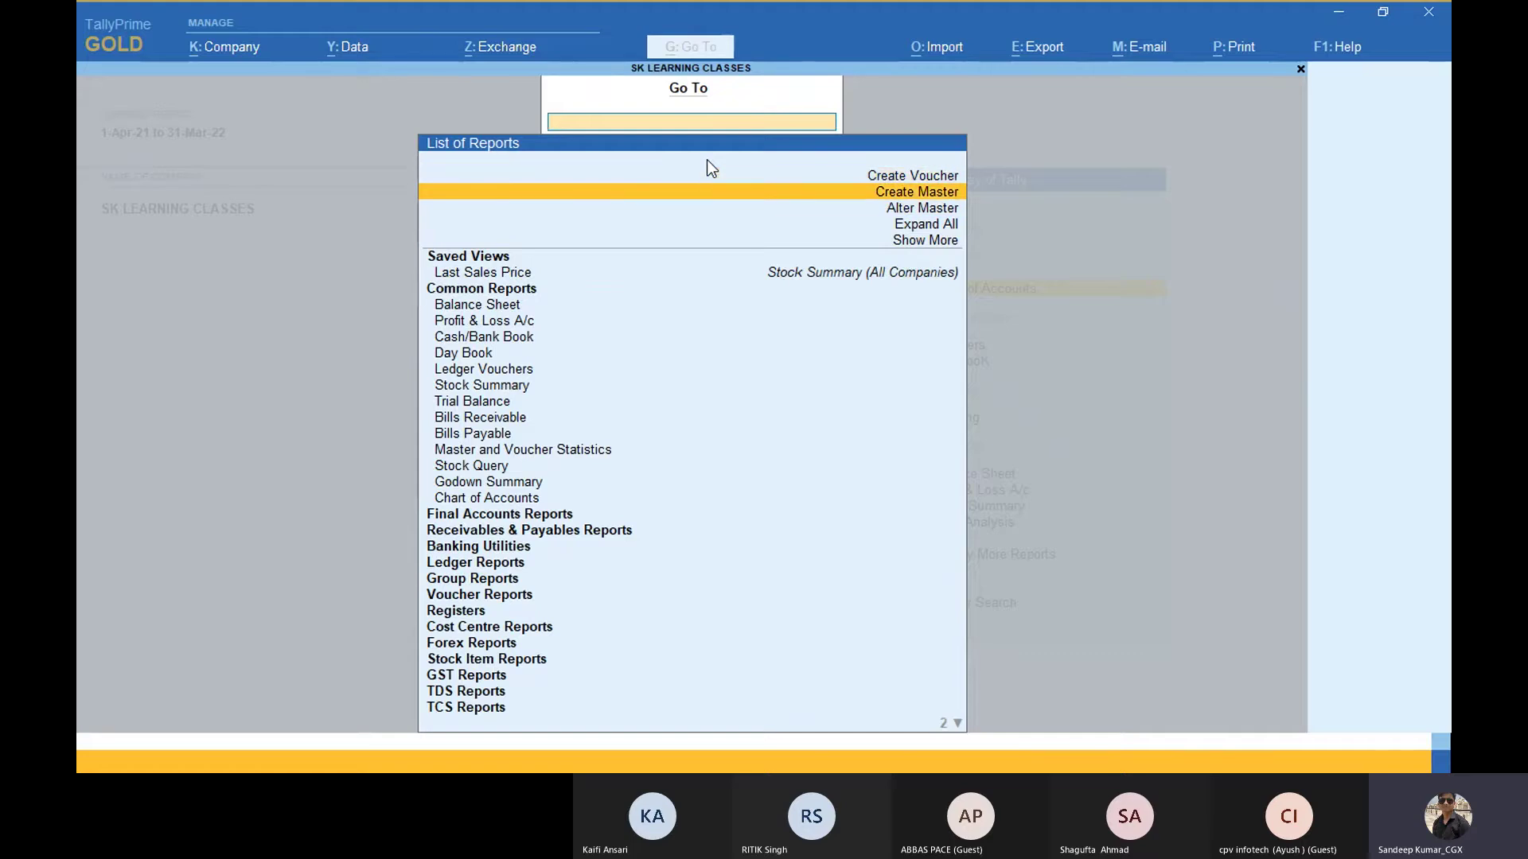
pyautogui.press('Down')
pyautogui.press('Up')
pyautogui.press('Up')
pyautogui.press('Down')
pyautogui.press('Down')
pyautogui.press('Up')
pyautogui.press('Up')
pyautogui.press('Down')
pyautogui.press('Escape')
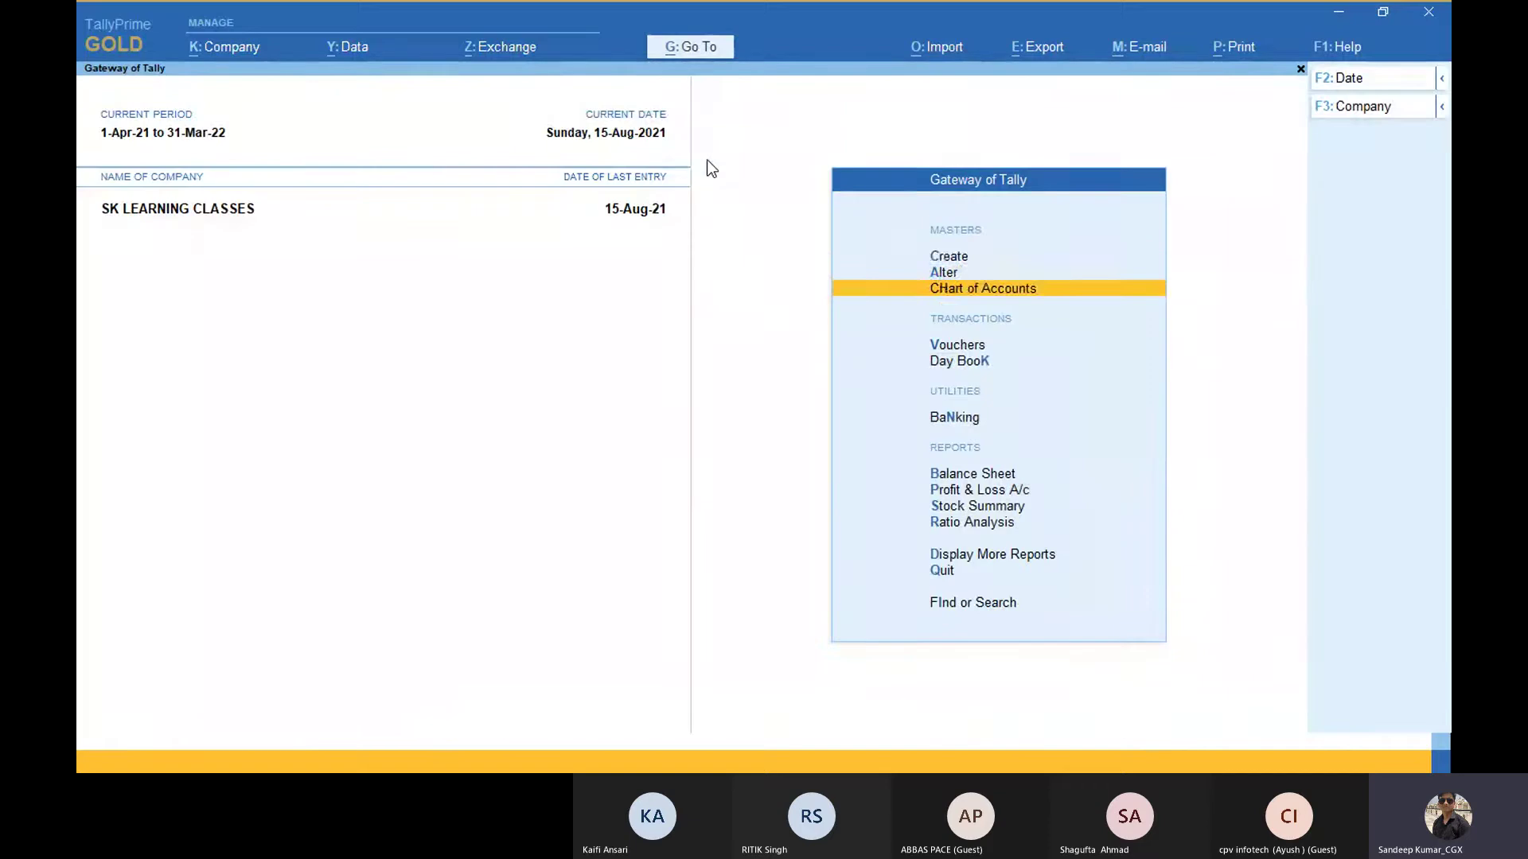
# Step: Start a new Payment voucher, No. 6 dated 15-Aug-21, from Vouchers
pyautogui.press('Up')
pyautogui.press('Up')
pyautogui.press('Down')
pyautogui.press('Down')
pyautogui.press('Down')
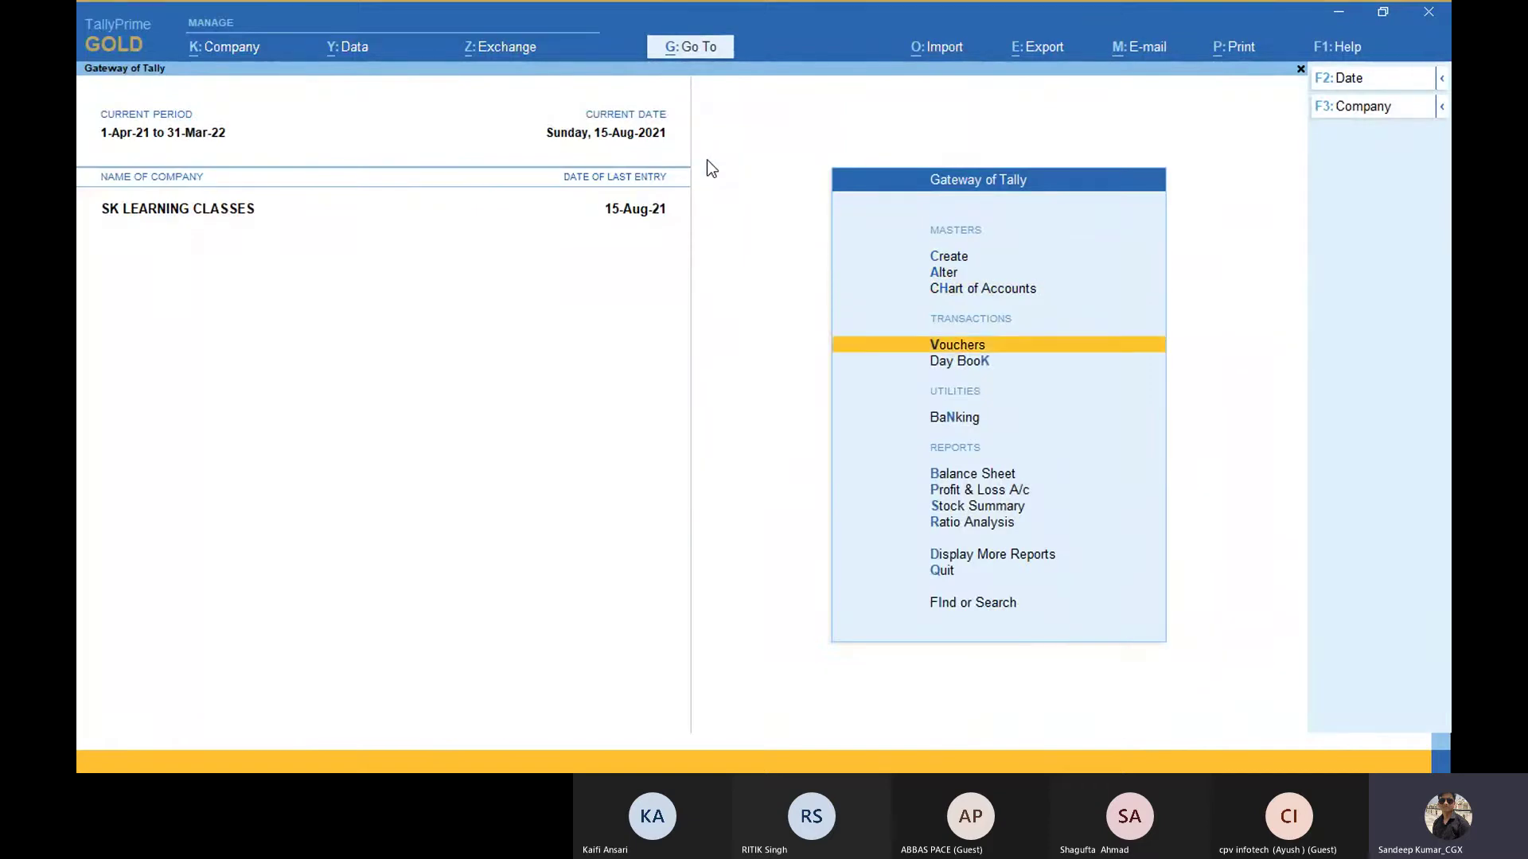
pyautogui.press('Up')
pyautogui.press('Up')
pyautogui.press('Up')
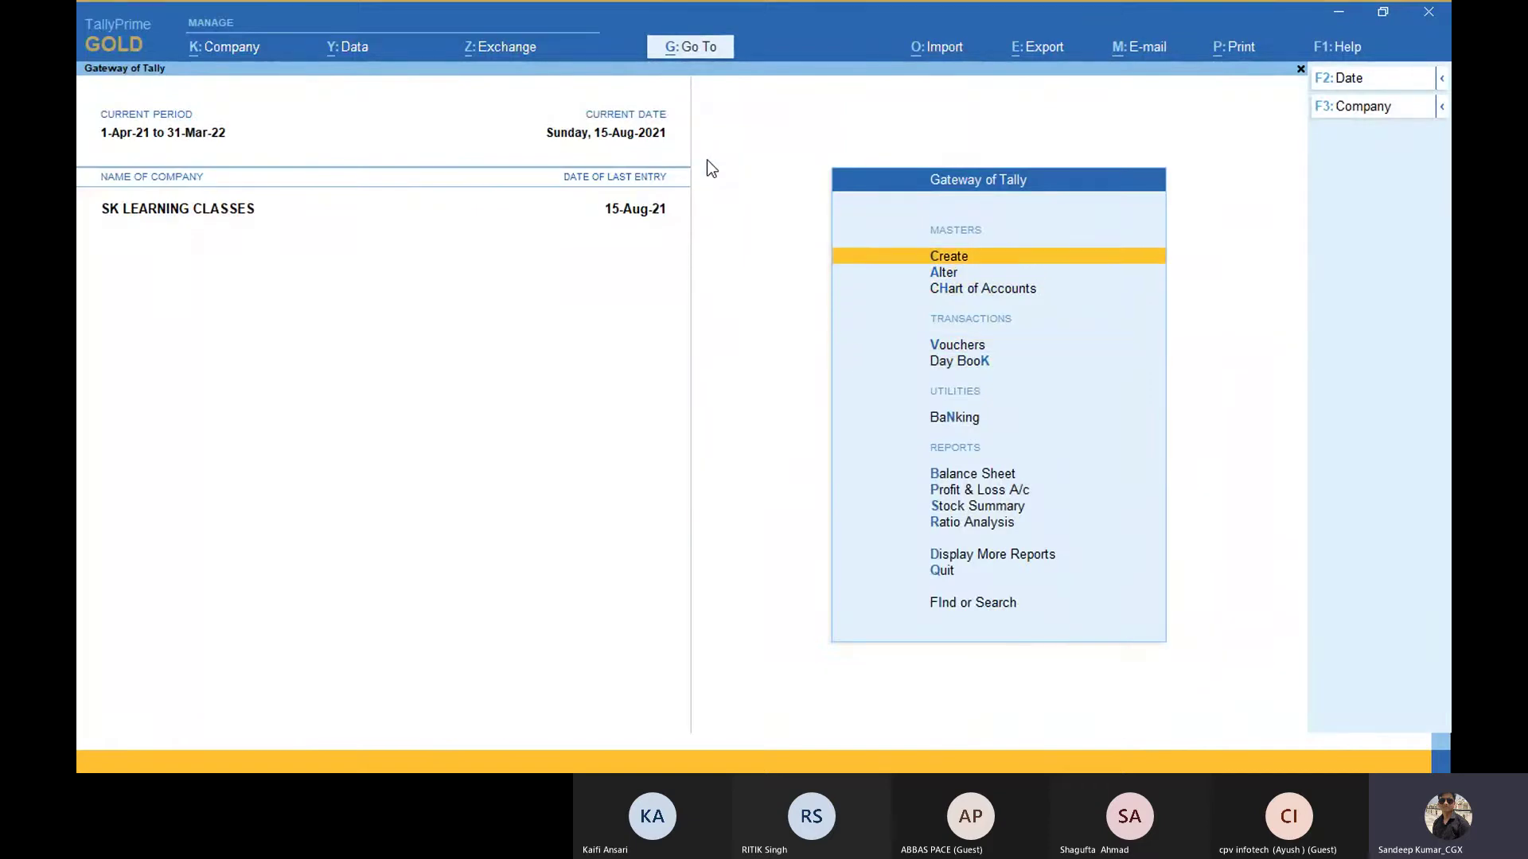
pyautogui.click(705, 47)
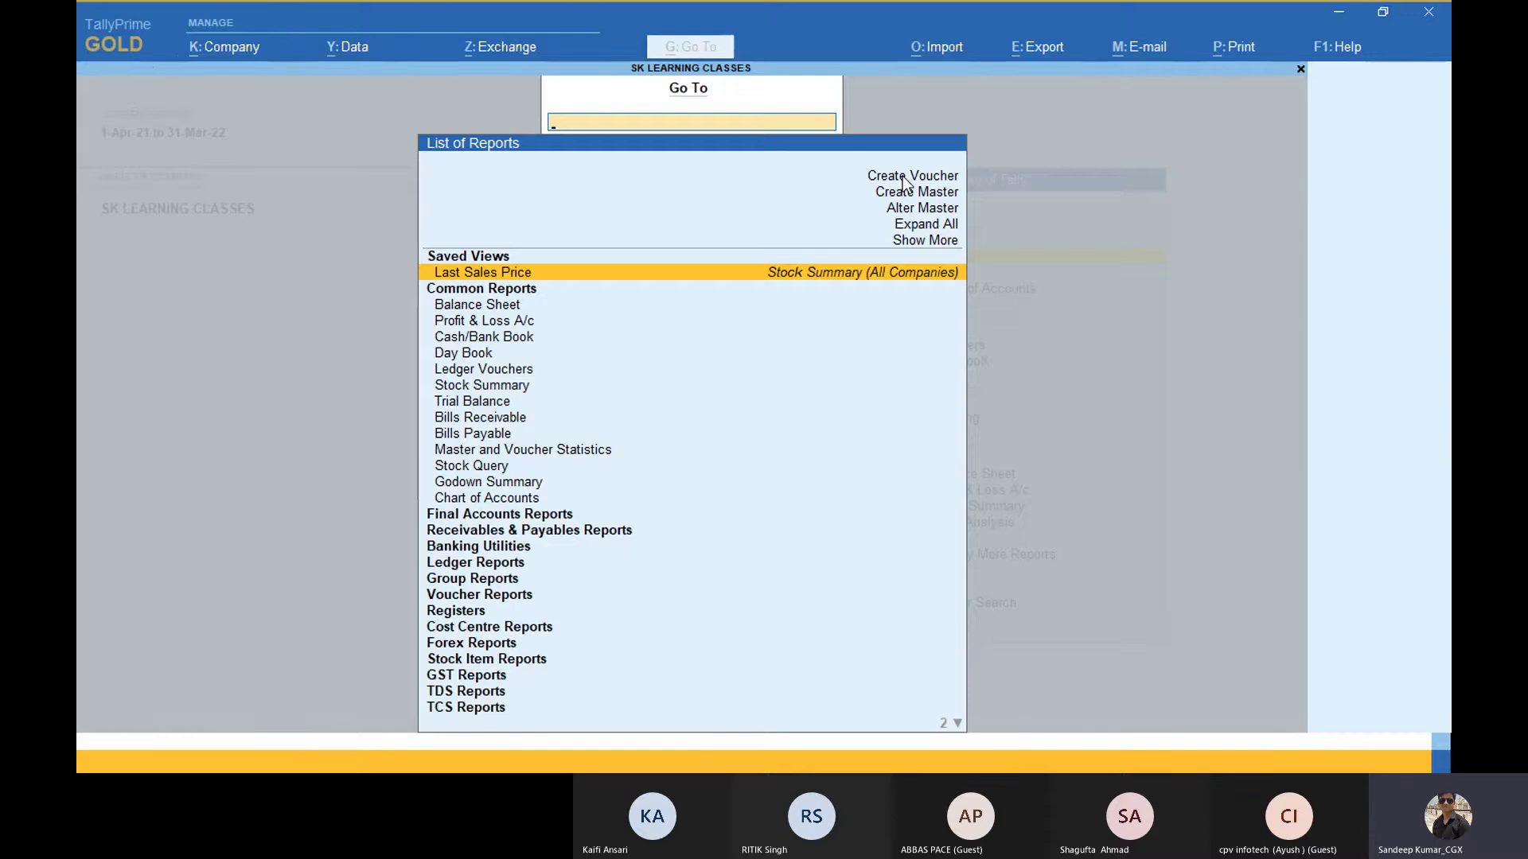
pyautogui.press('Escape')
pyautogui.press('Down')
pyautogui.press('Down')
pyautogui.press('Down')
pyautogui.press('Down')
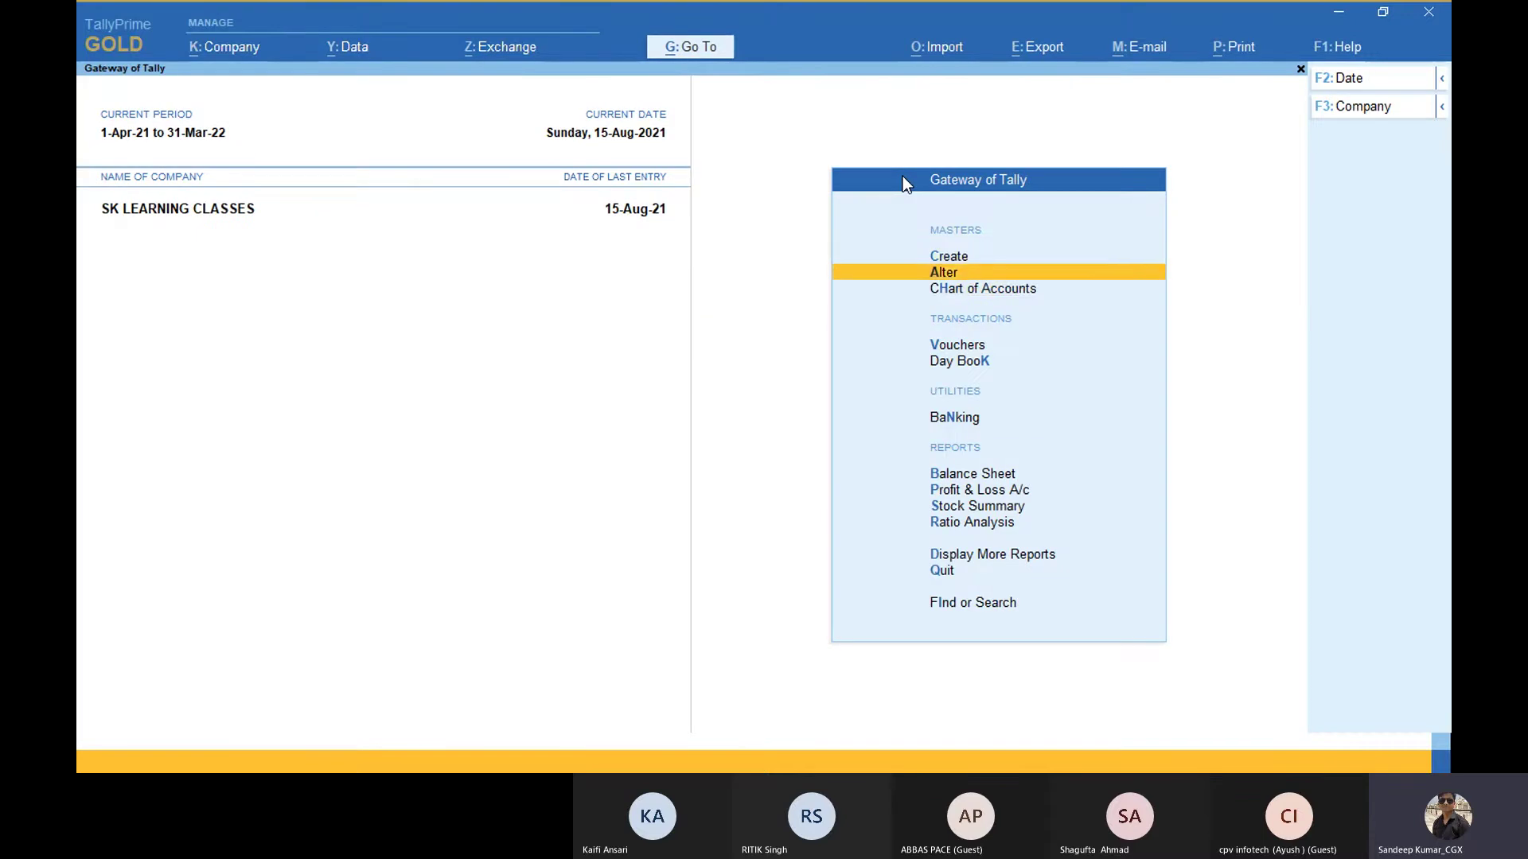
pyautogui.press('Up')
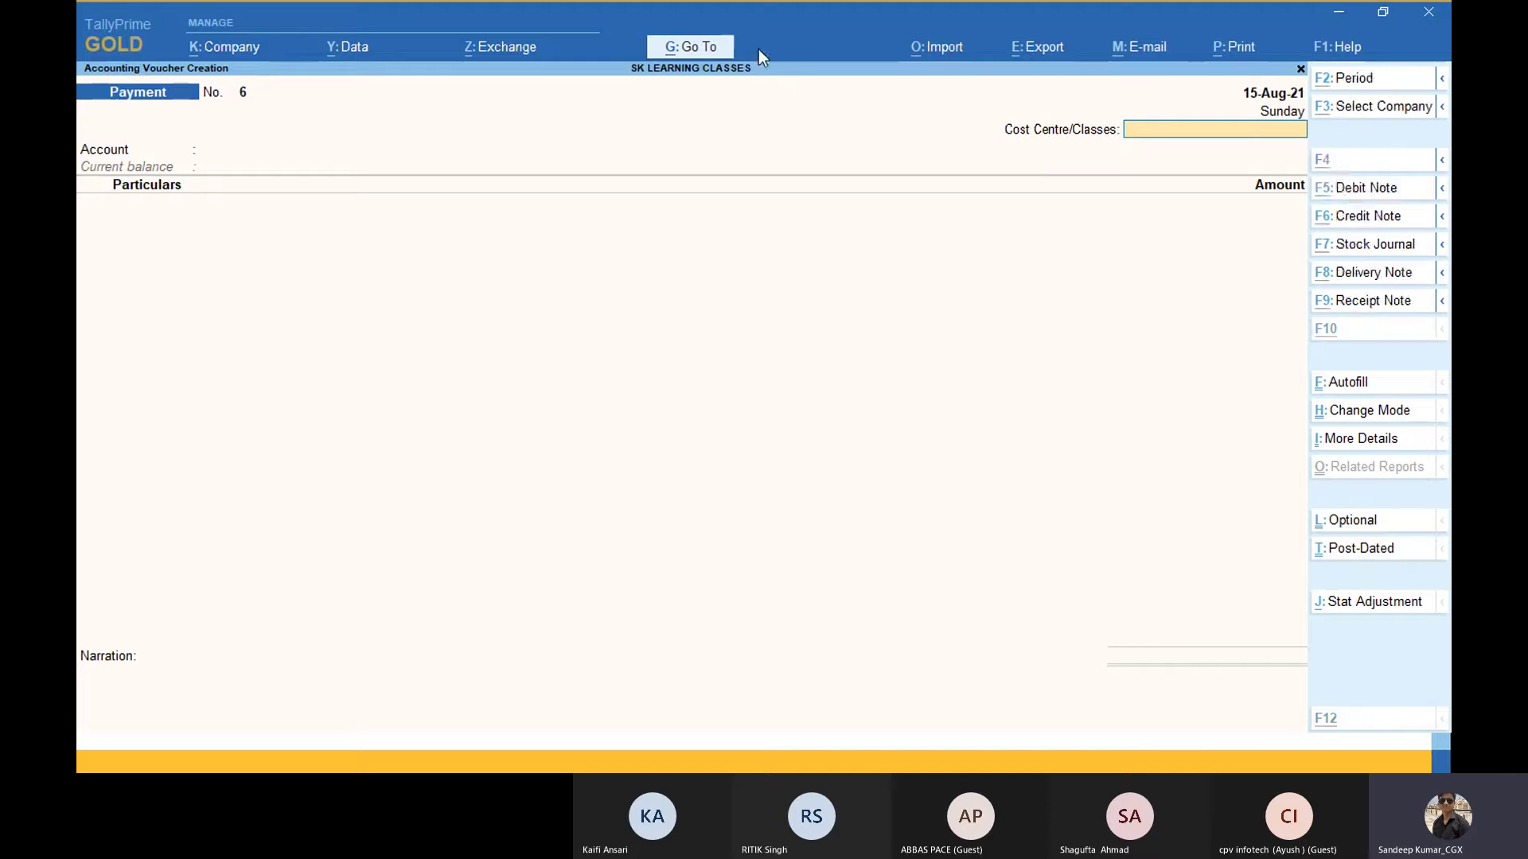
# Step: Enter Payment No. 6 from Cash to Salary Payable for 40,000, allocated under Account and Finance cost centre
pyautogui.hotkey('alt', 'Tab')
pyautogui.hotkey('alt', 'Tab')
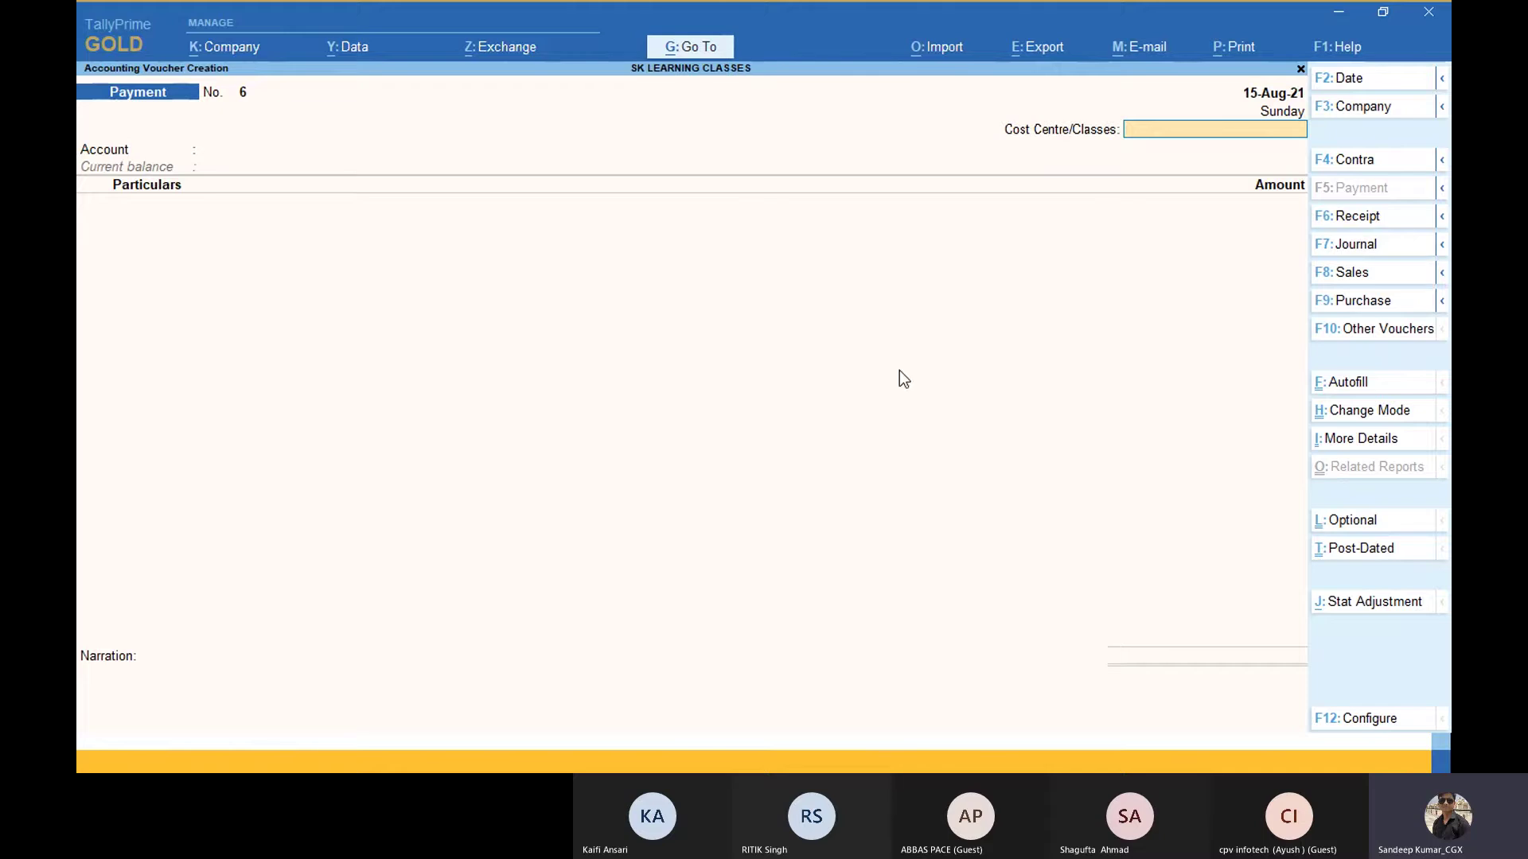
pyautogui.click(1353, 275)
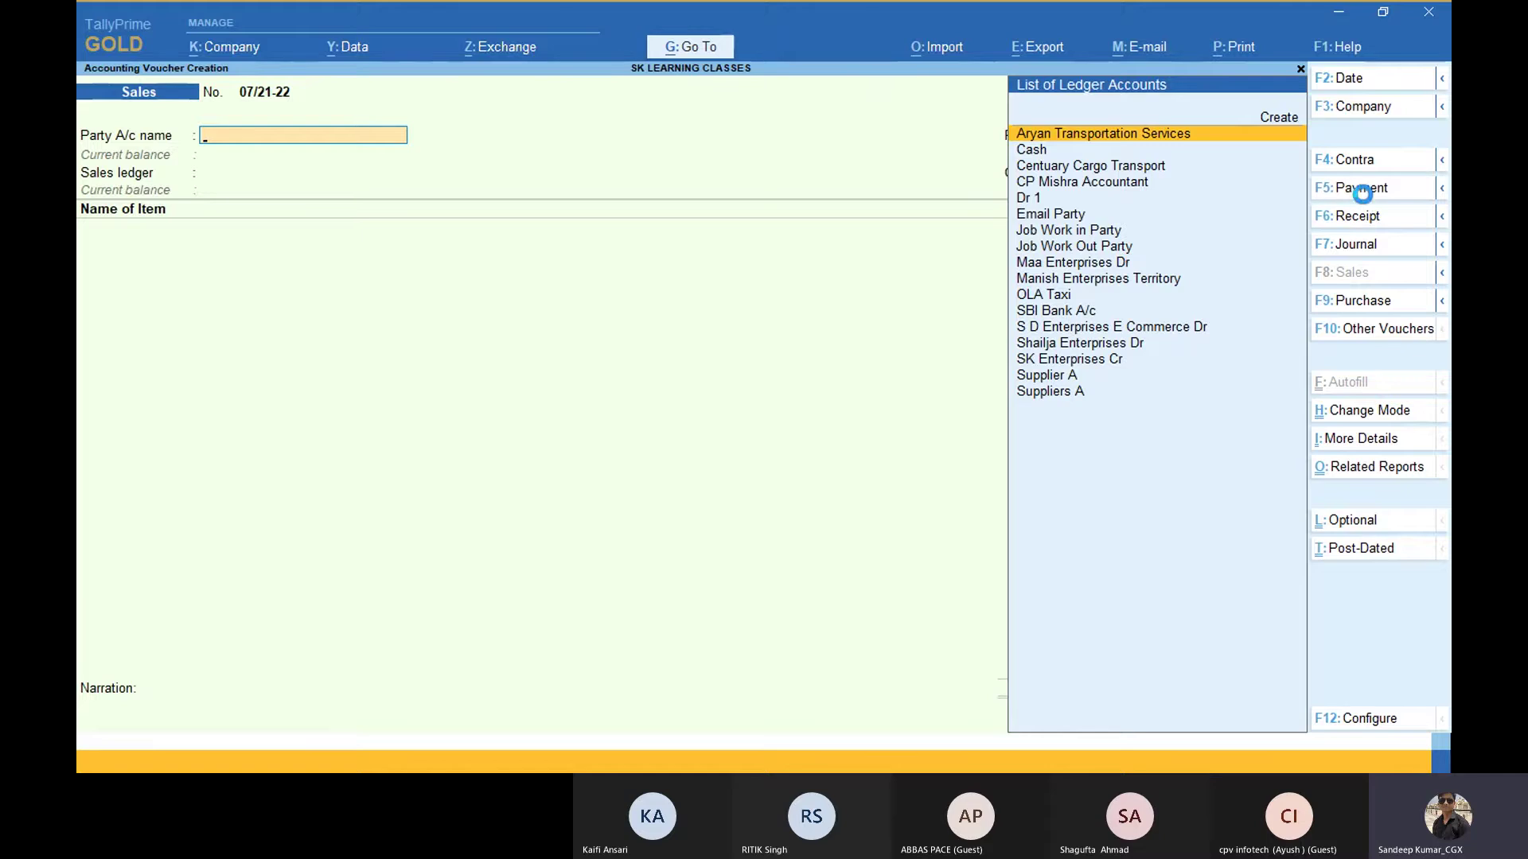
pyautogui.click(1361, 191)
pyautogui.press('Return')
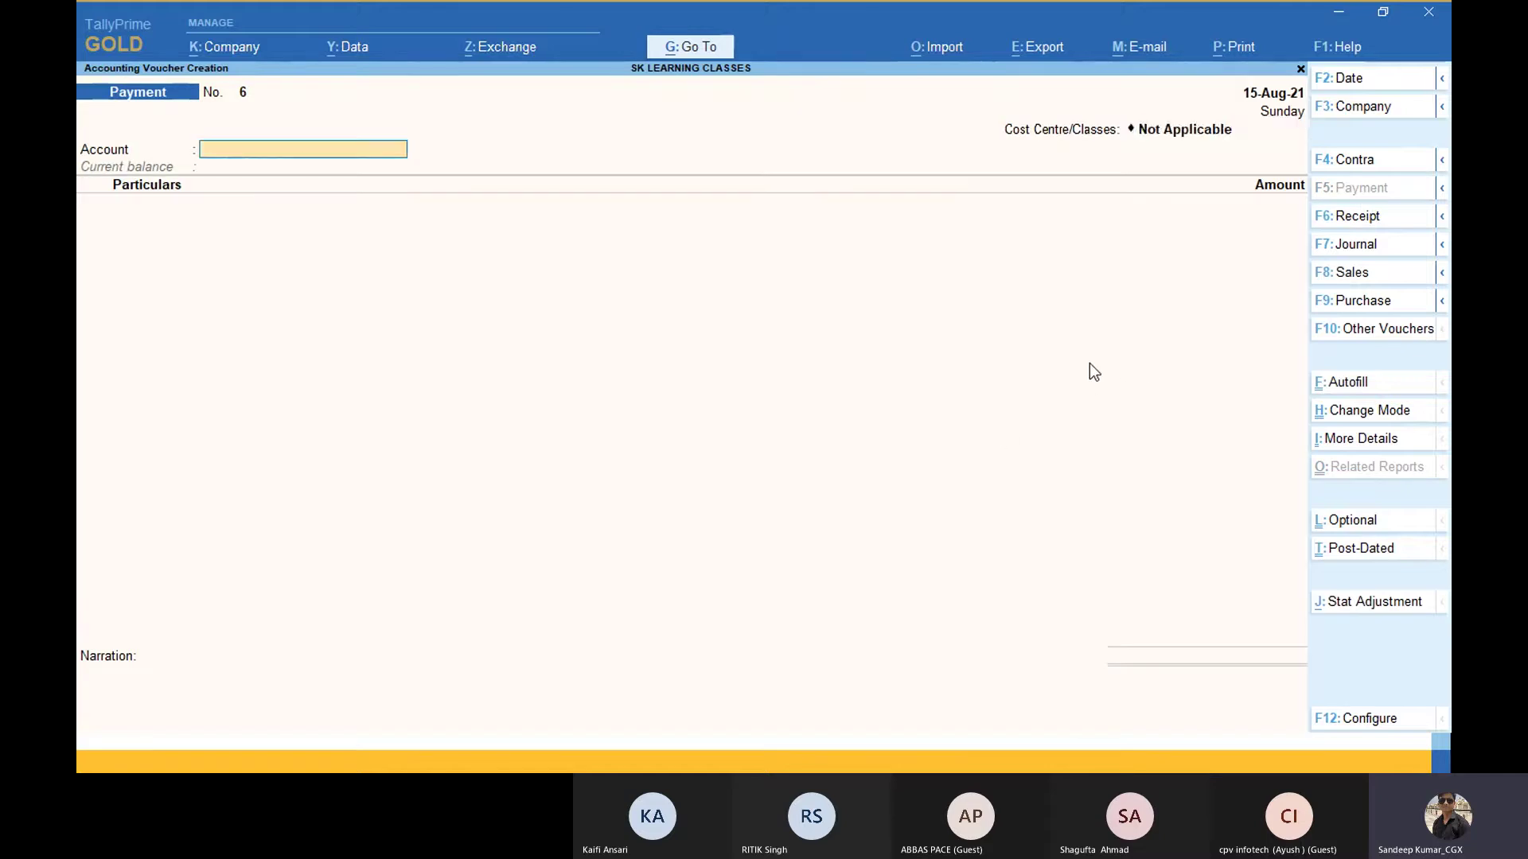
pyautogui.write('cash')
pyautogui.press('Return')
pyautogui.write('Sala')
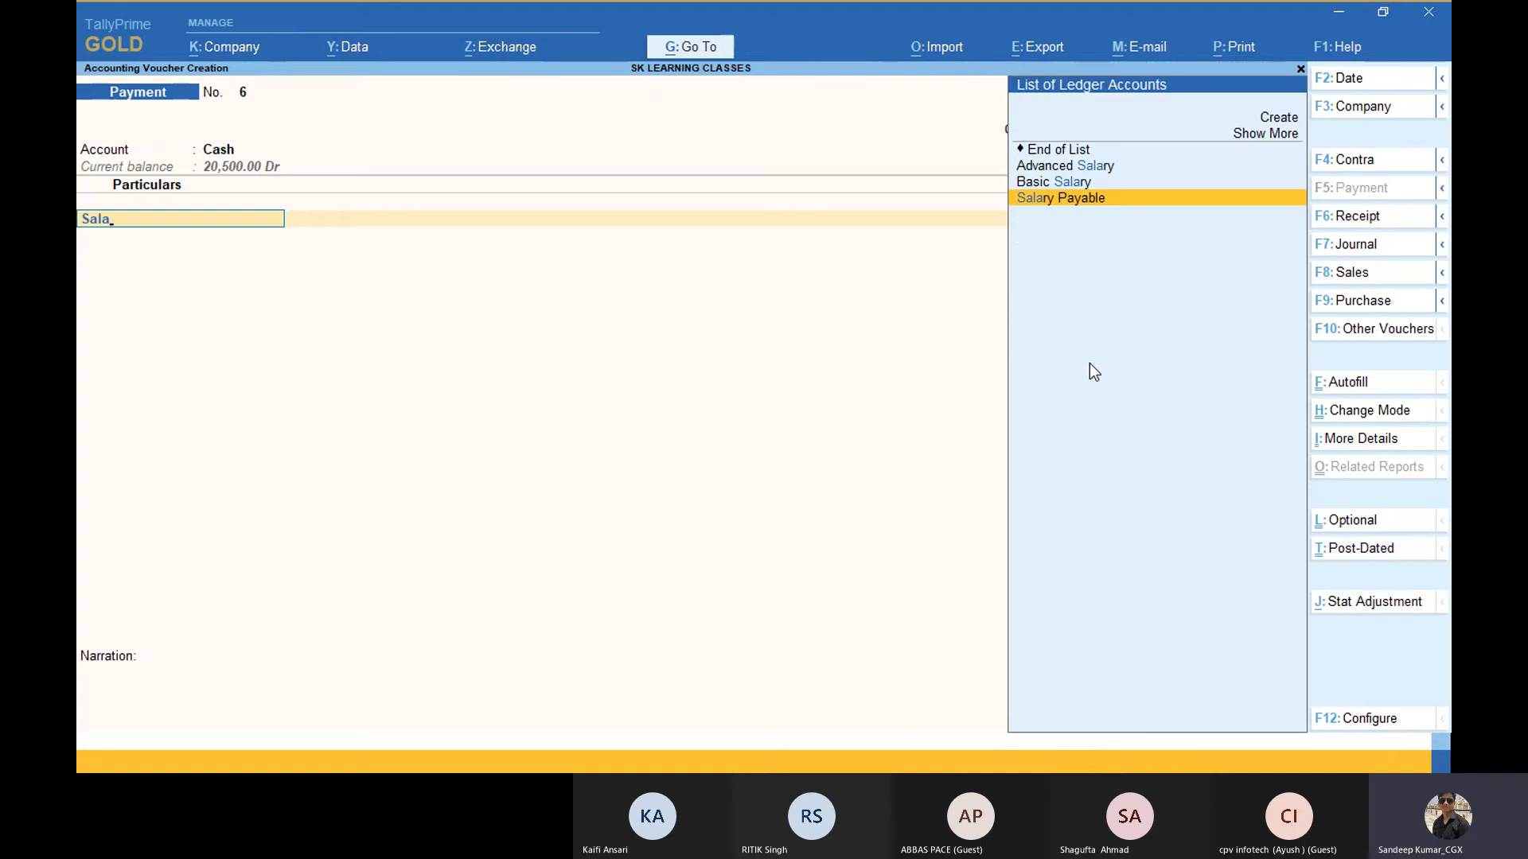
pyautogui.press('Return')
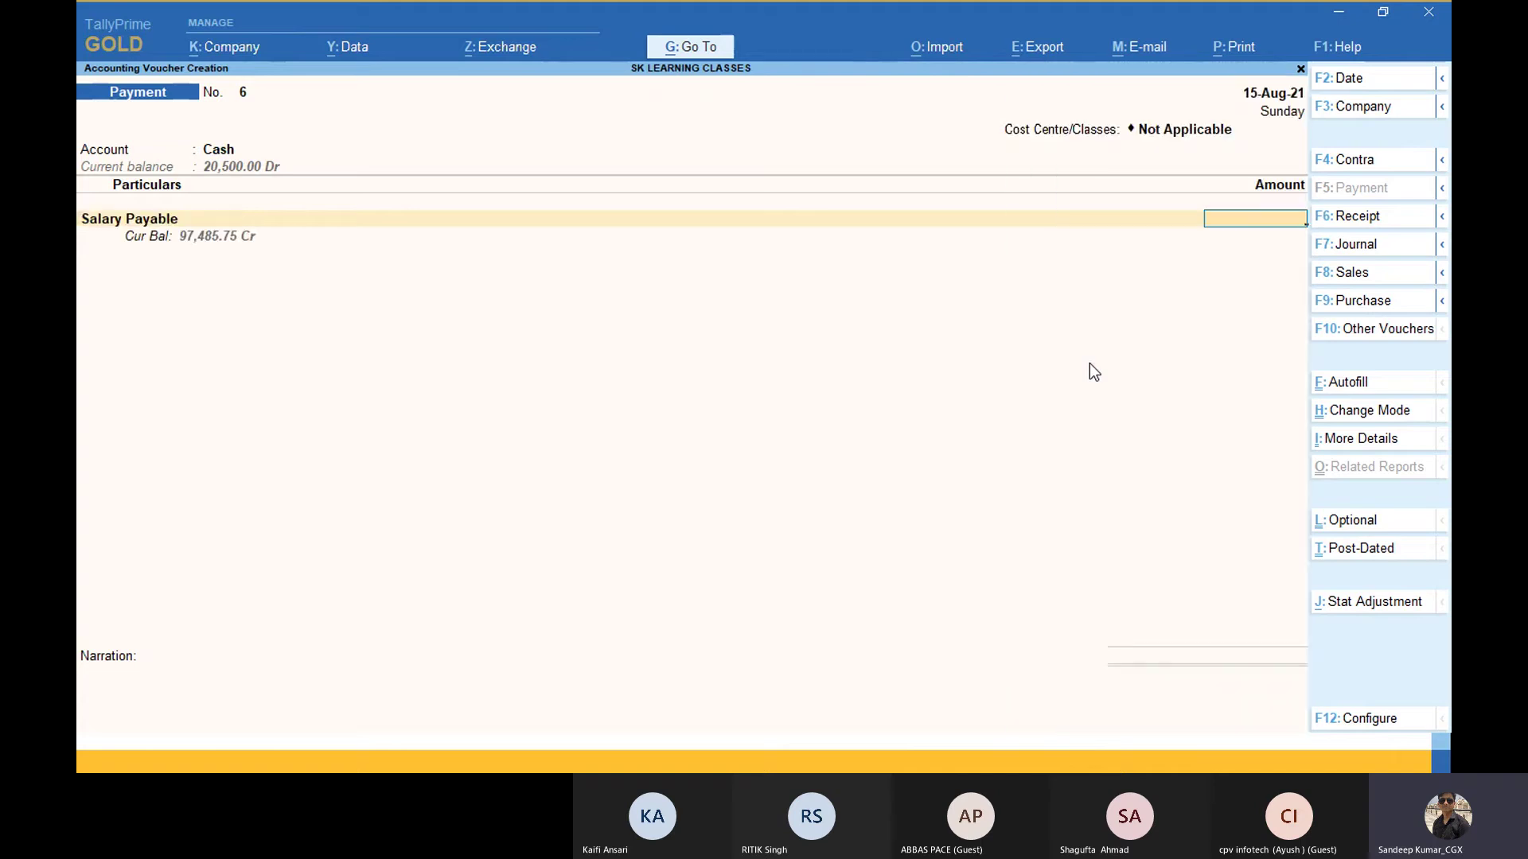
pyautogui.write('40000')
pyautogui.press('Return')
pyautogui.press('Return')
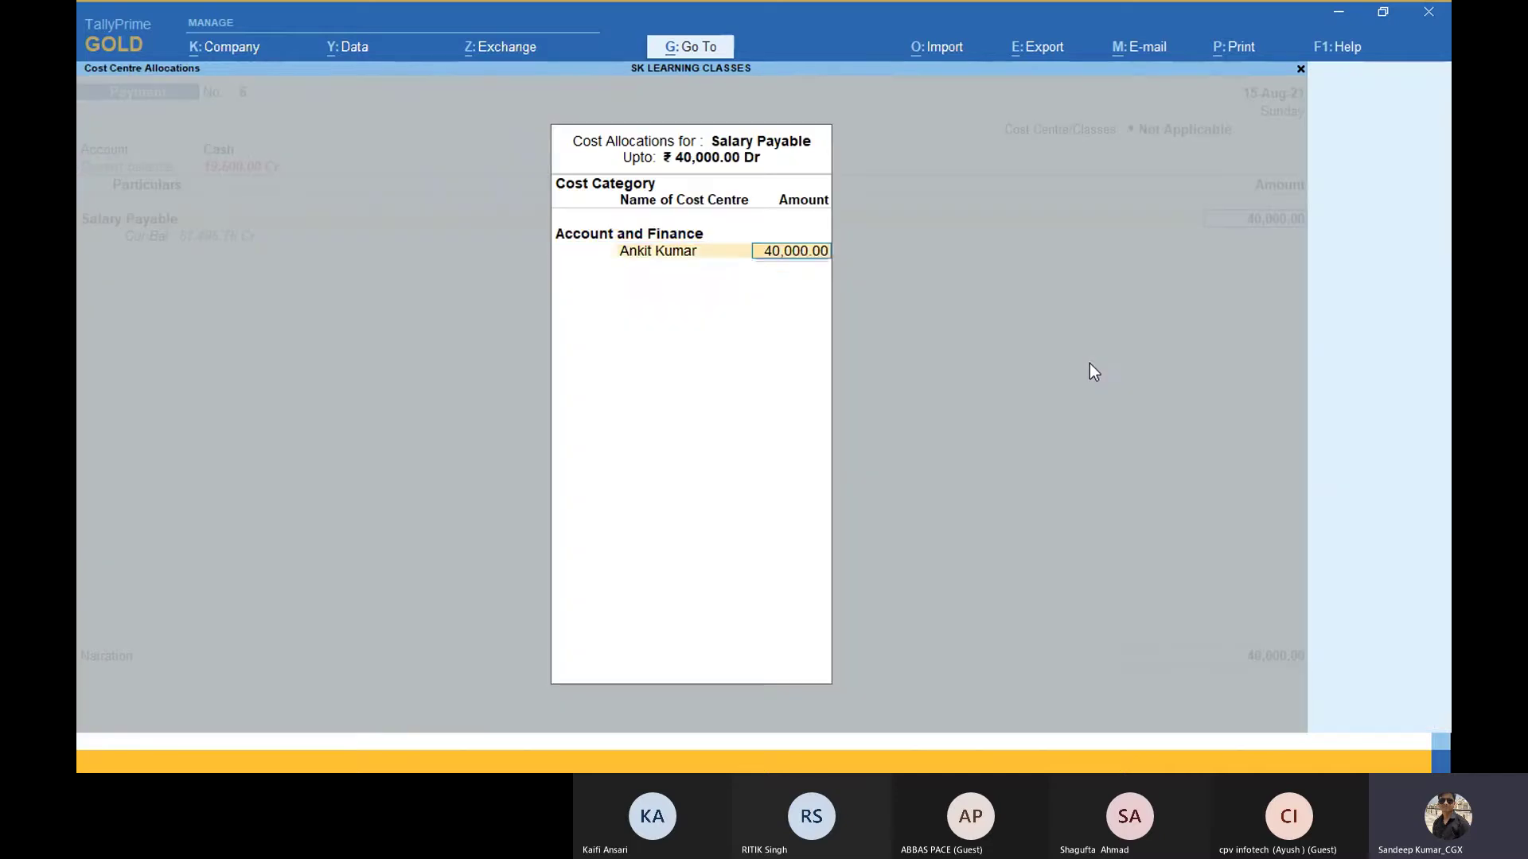
pyautogui.press('Return')
pyautogui.press('Return')
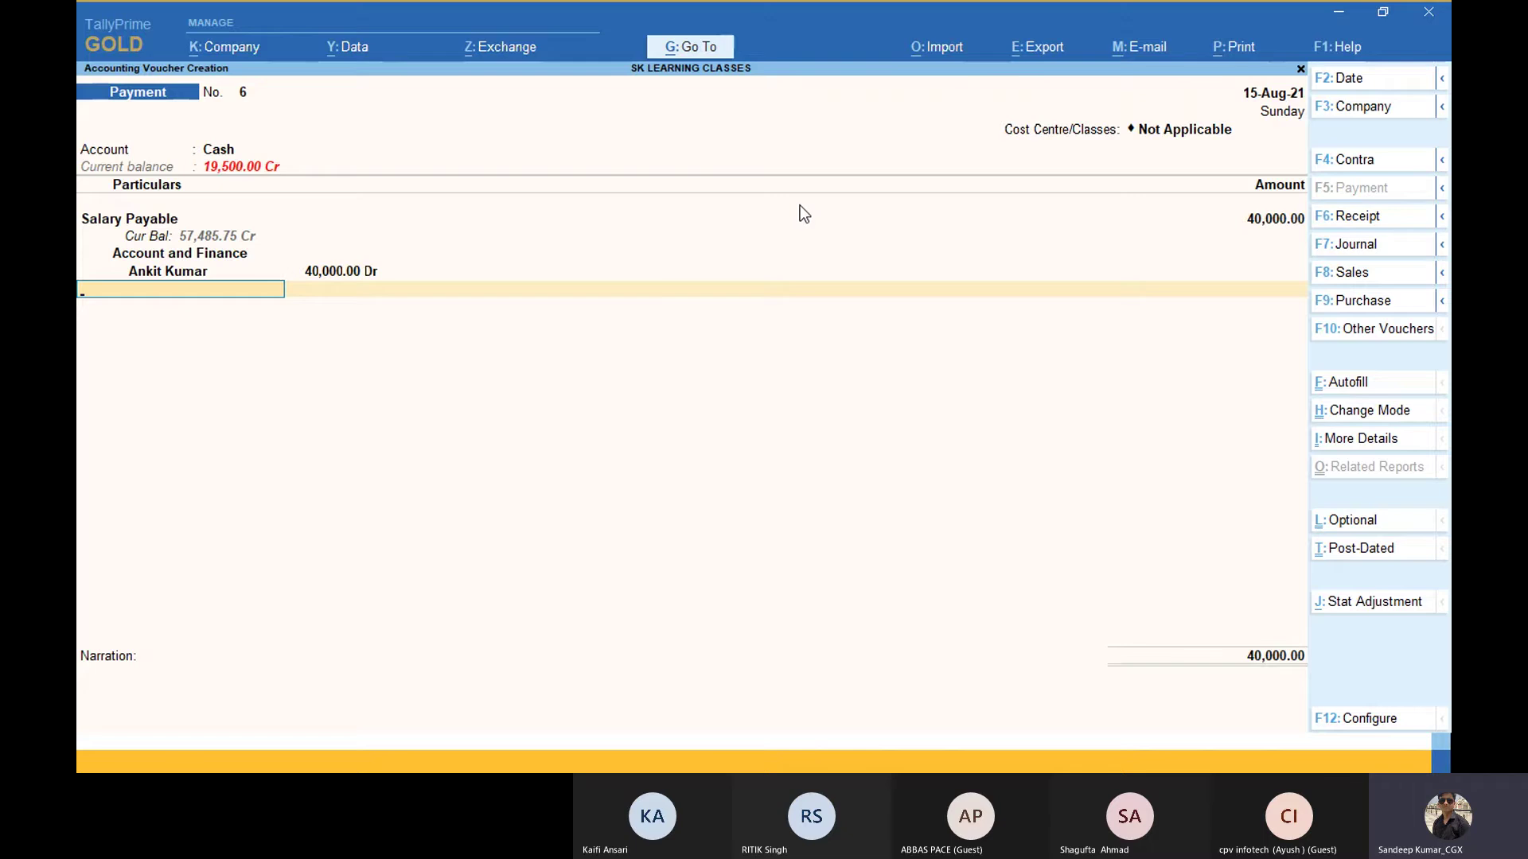
pyautogui.hotkey('alt', 'Tab')
pyautogui.hotkey('alt', 'Tab')
# Step: In Tally.ERP 9, open an accounting voucher and try Sale A\c with its inventory allocations
pyautogui.press('Tab')
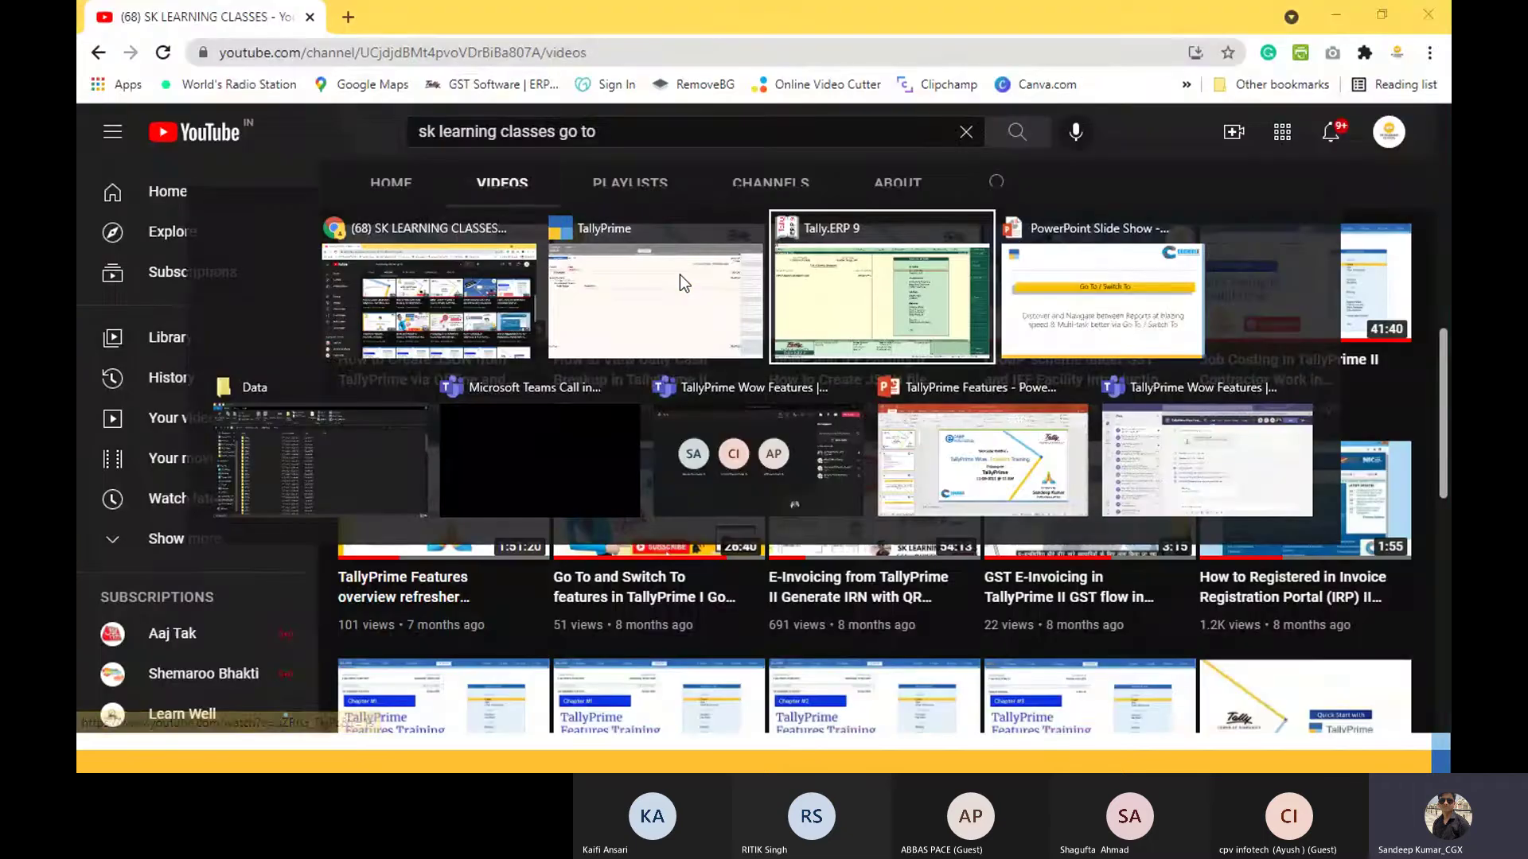
pyautogui.press('Down')
pyautogui.press('Down')
pyautogui.press('Down')
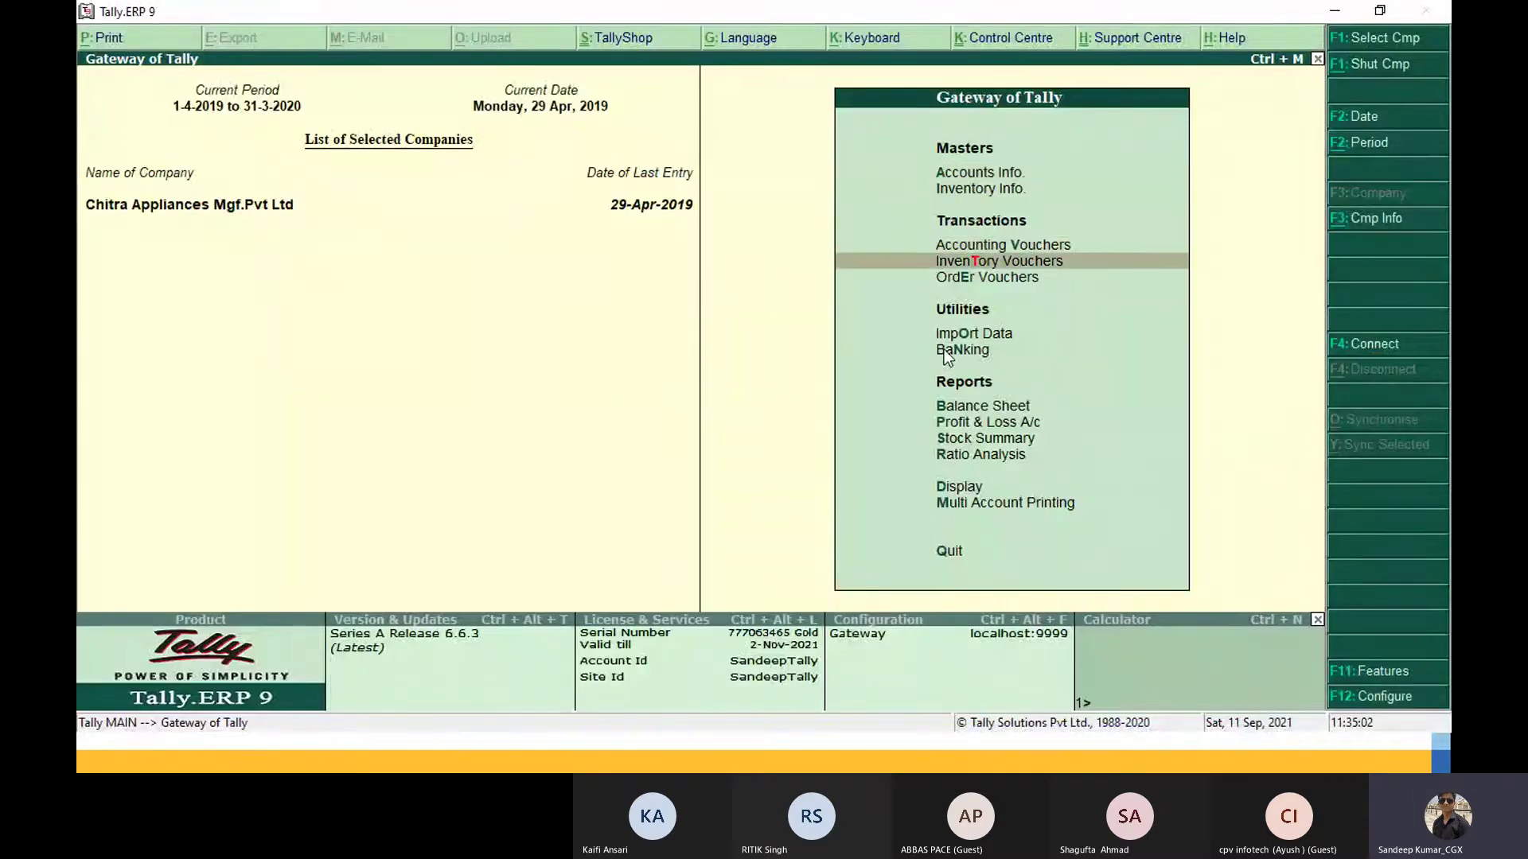
pyautogui.press('Up')
pyautogui.press('Return')
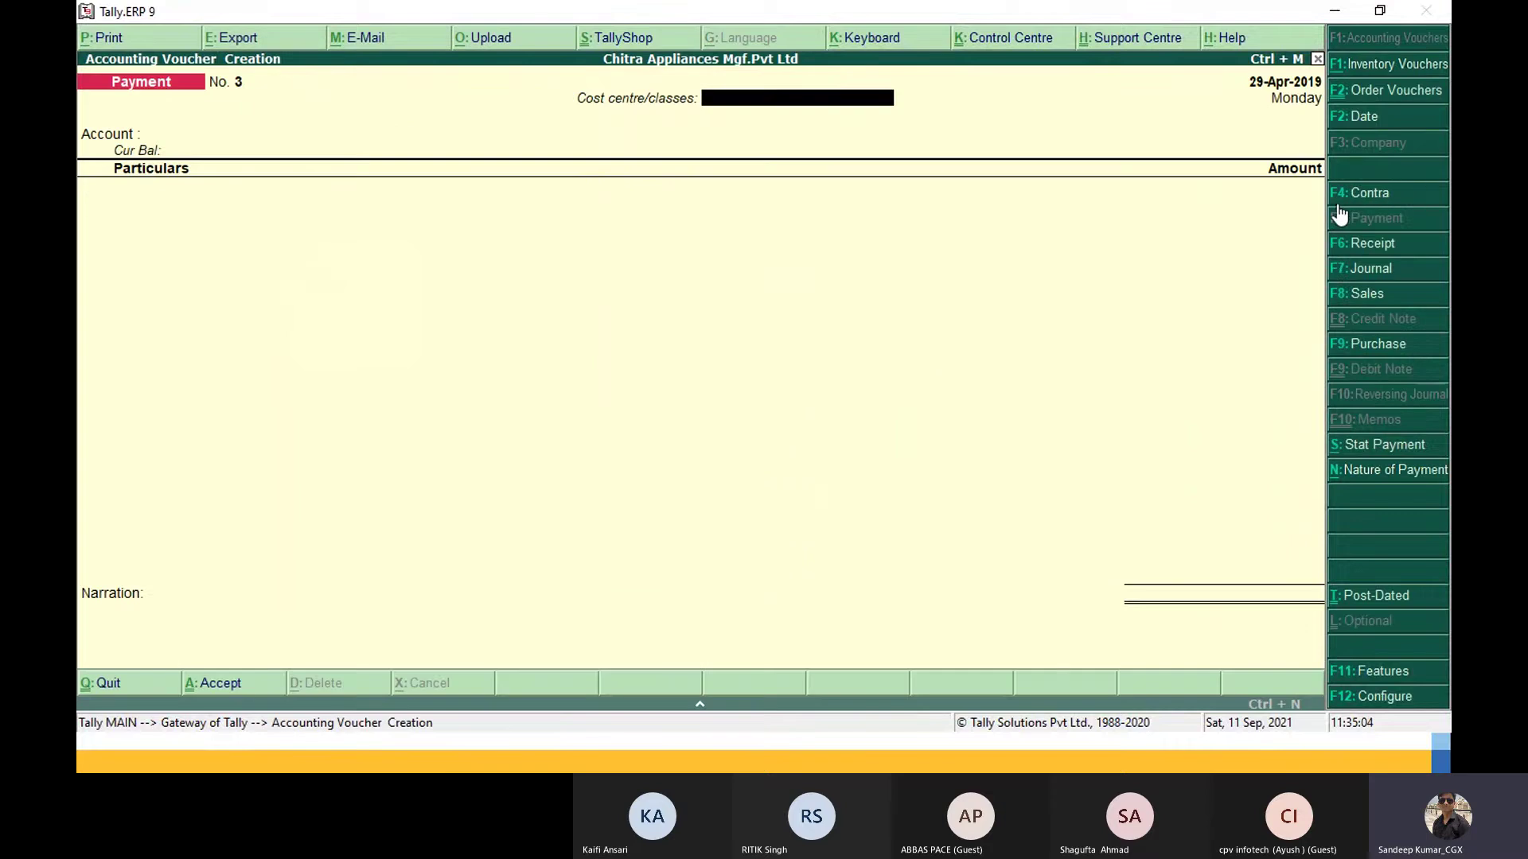
pyautogui.press('Return')
pyautogui.press('Return')
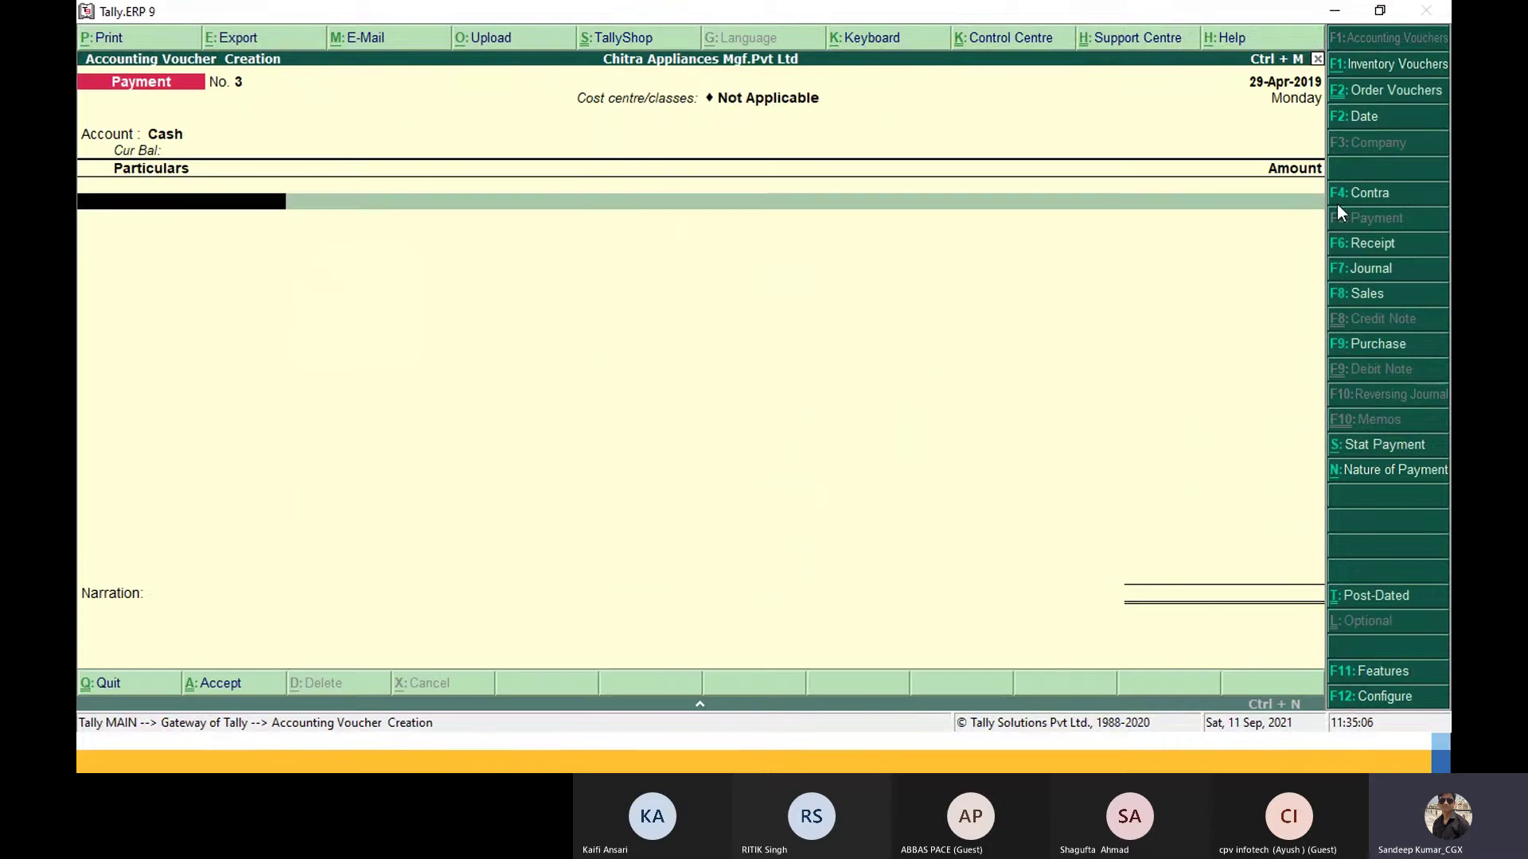
pyautogui.write('sal')
pyautogui.press('Return')
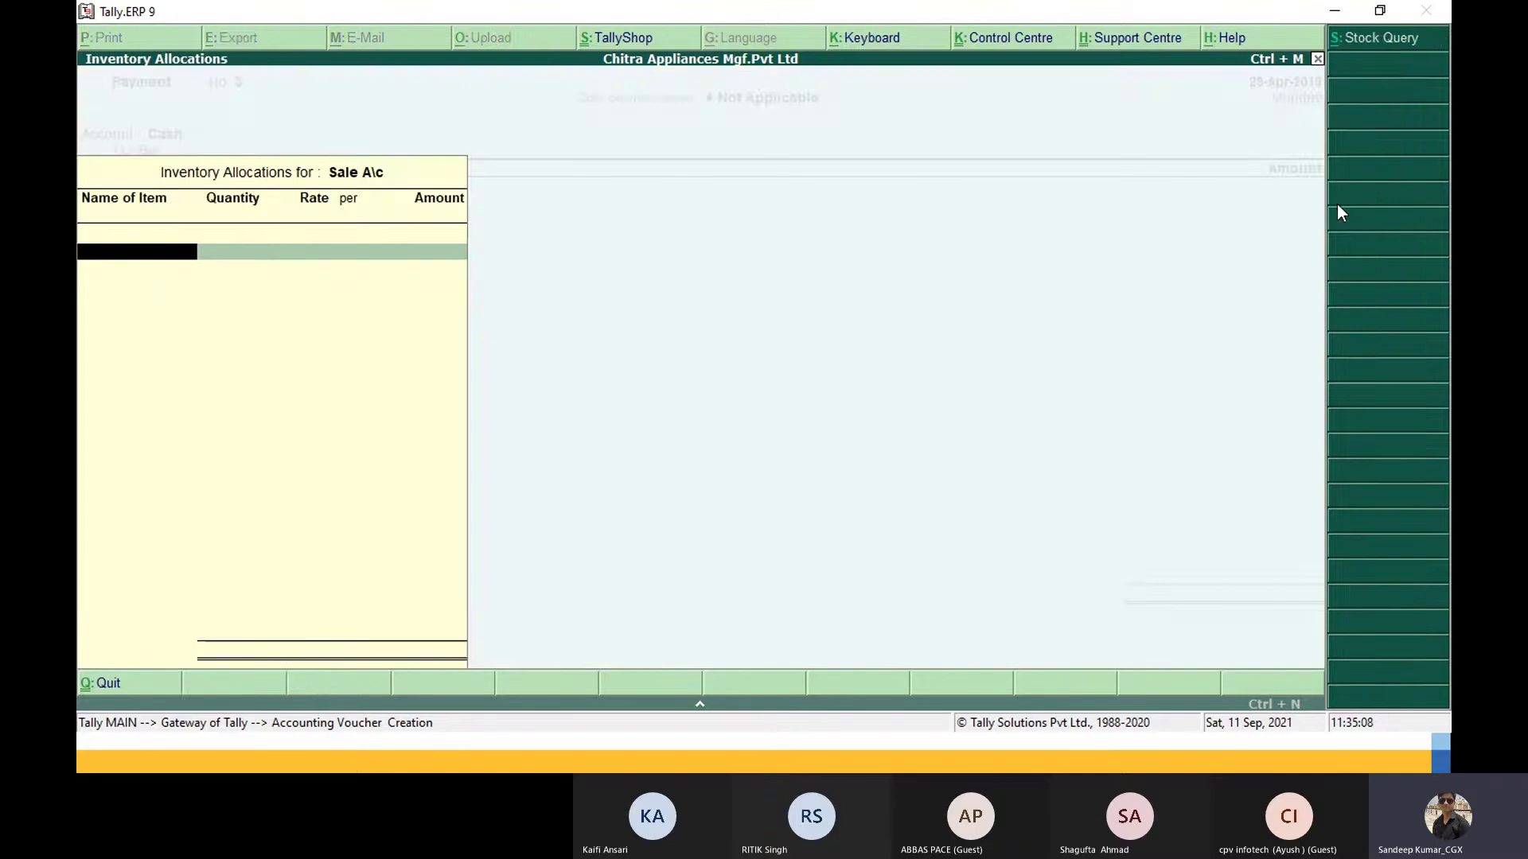
pyautogui.press('Escape')
pyautogui.press('Return')
pyautogui.press('Escape')
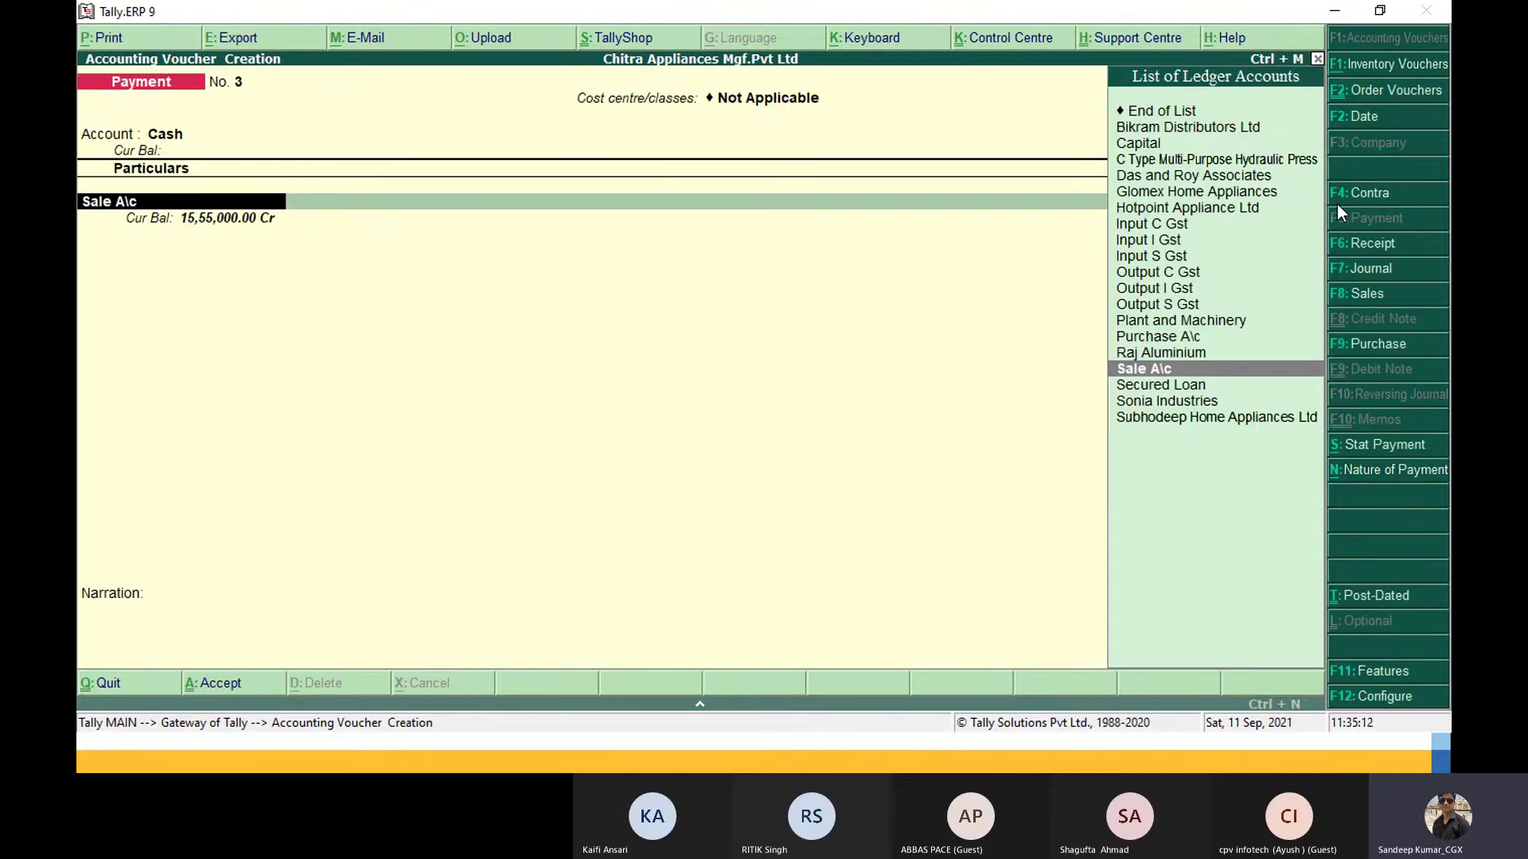
# Step: Enter a Receipt of 10,000 from Secured Loan into Cash, then quit without saving
pyautogui.click(1368, 242)
pyautogui.press('Return')
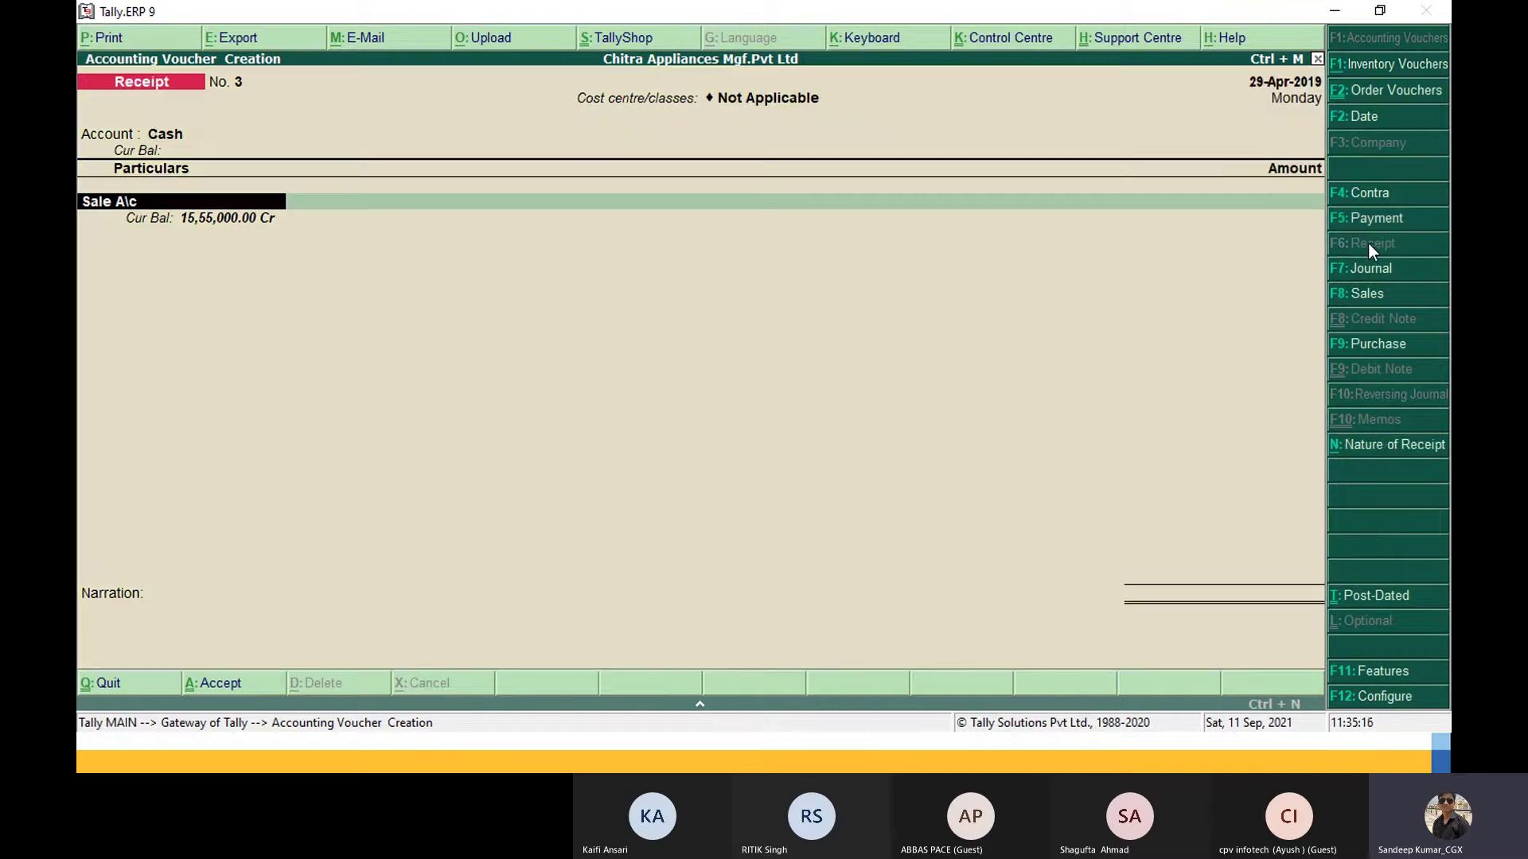
pyautogui.write('sec')
pyautogui.press('Return')
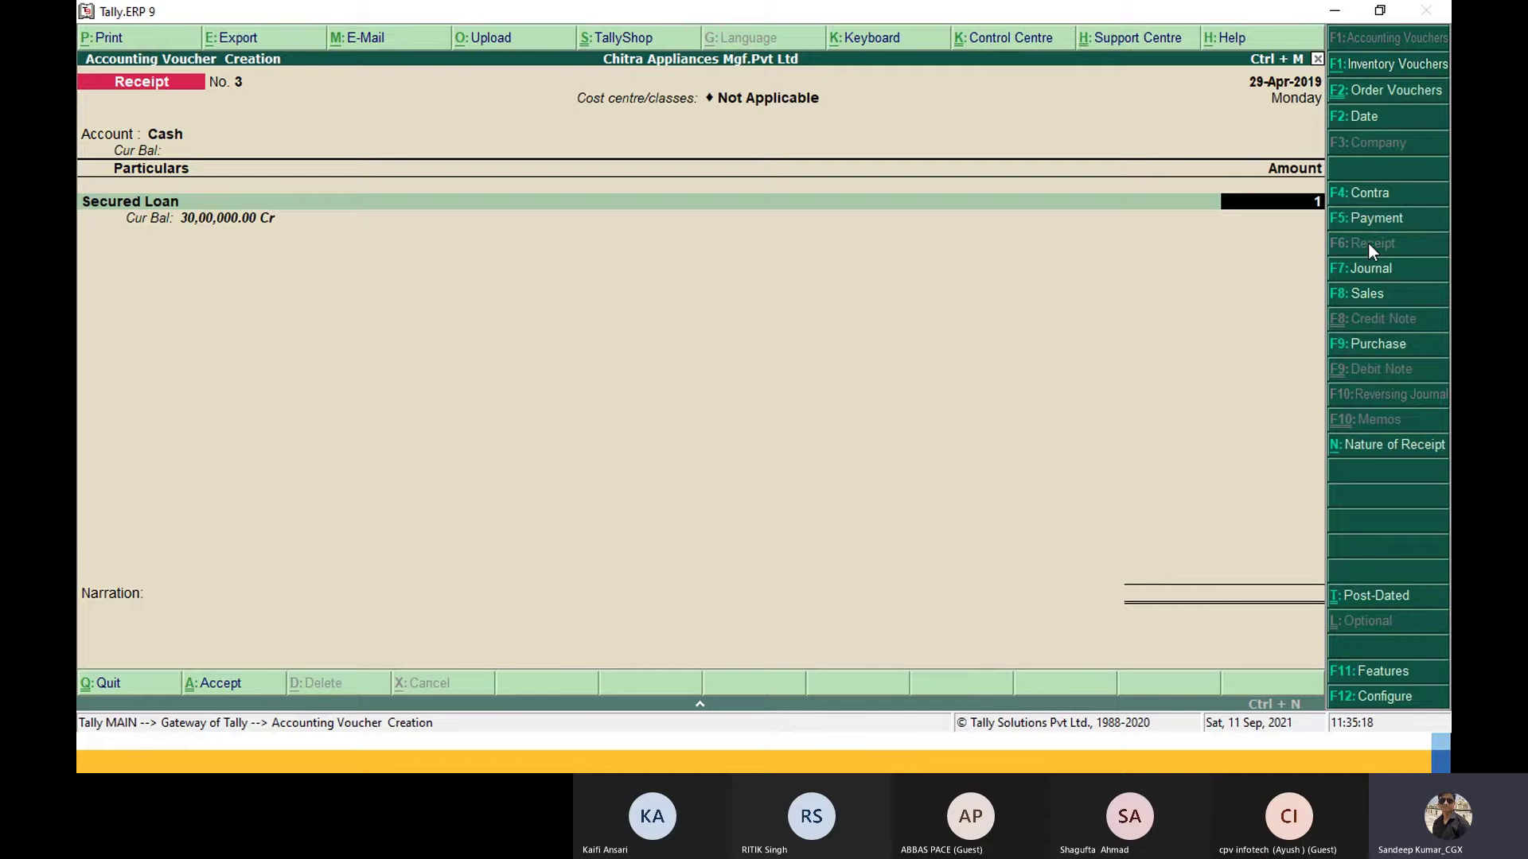
pyautogui.write('10000')
pyautogui.press('Return')
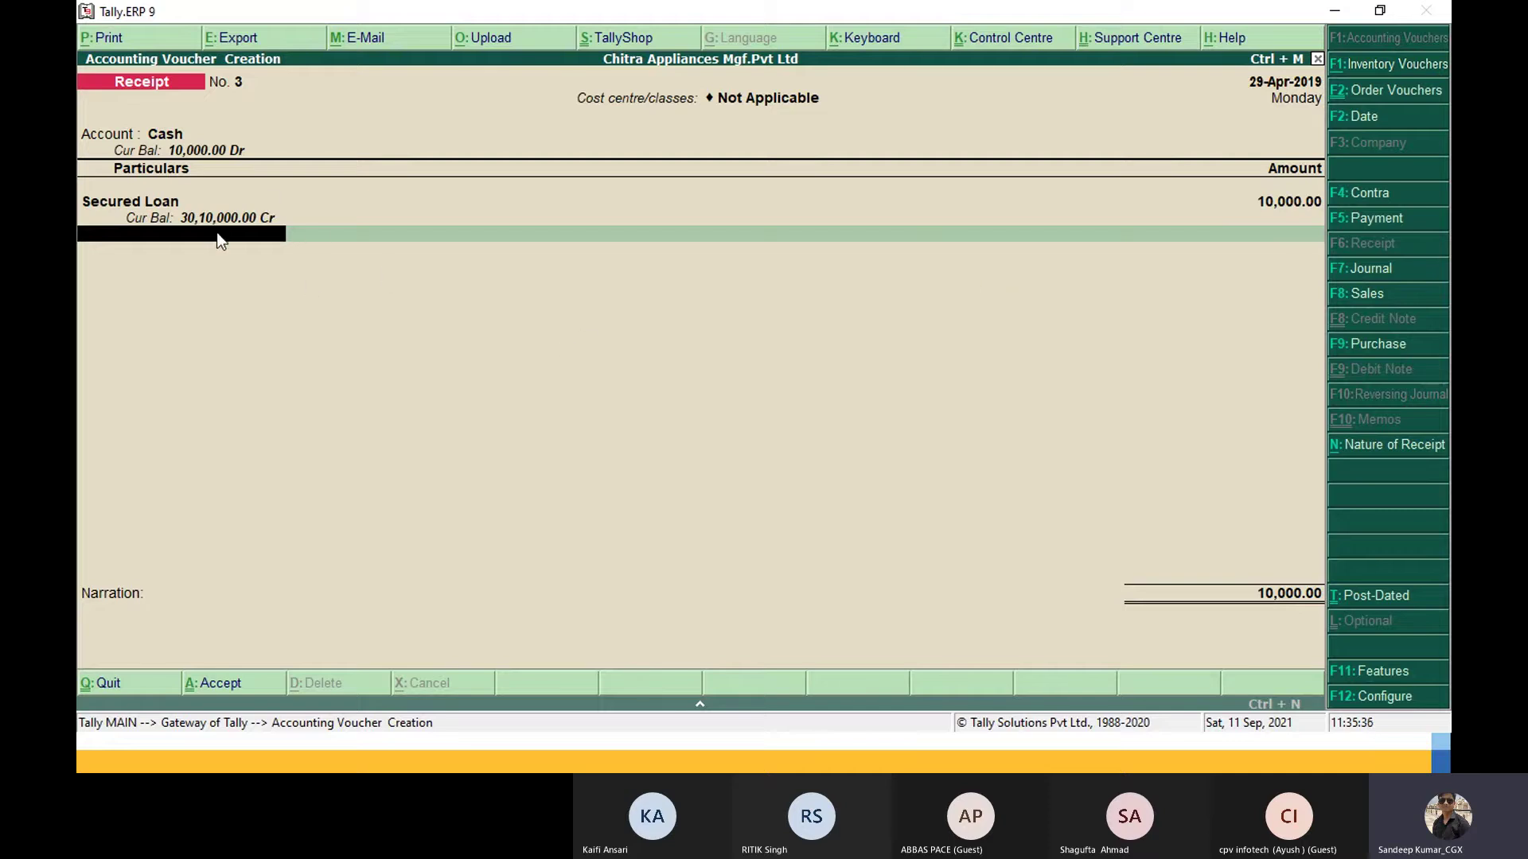
pyautogui.press('Escape')
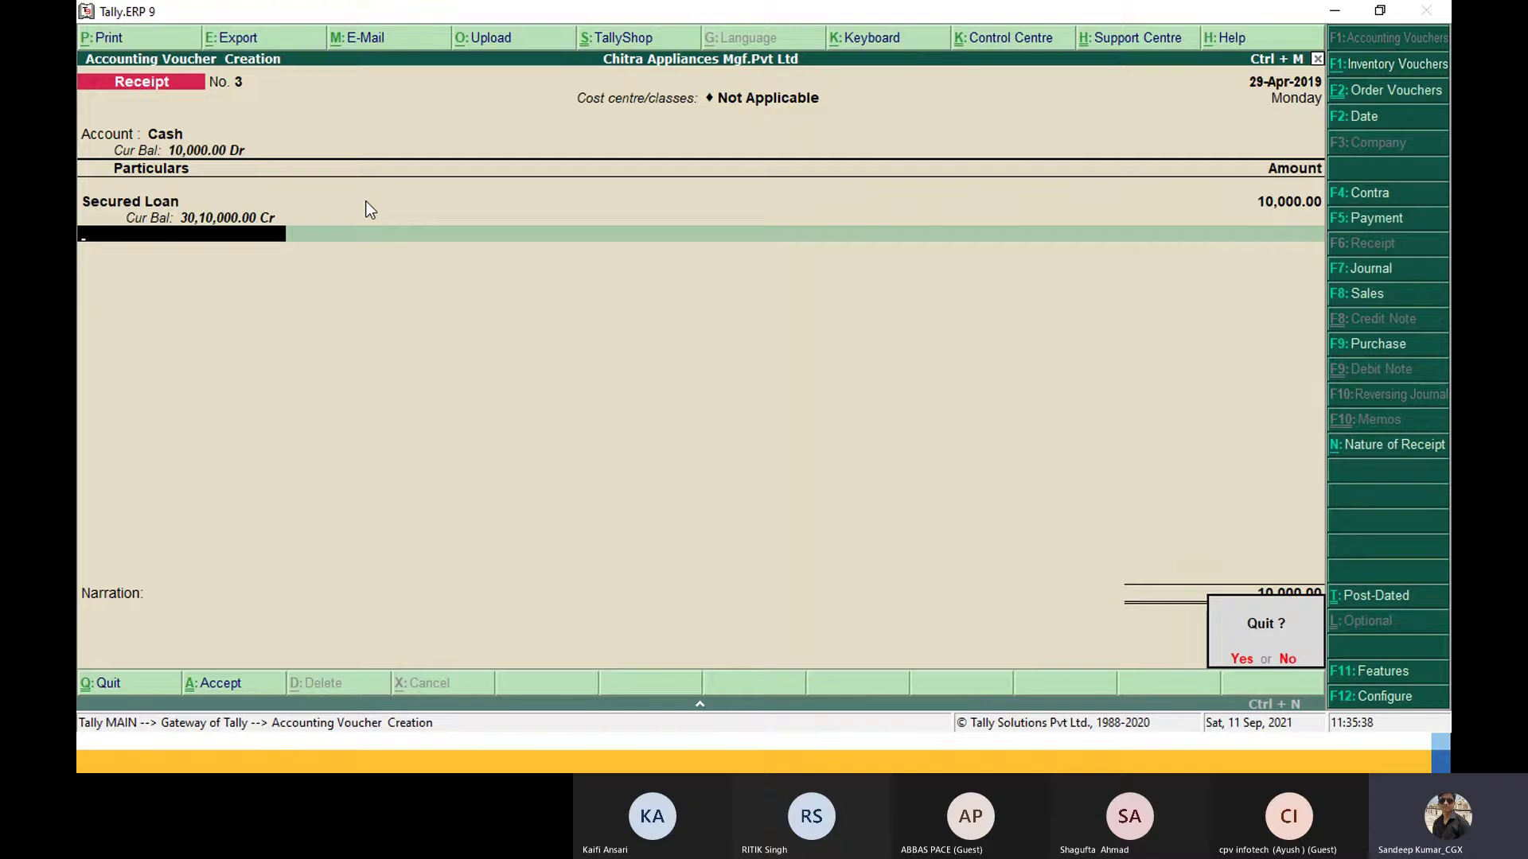
pyautogui.press('y')
# Step: View the Balance Sheet, open a new accounting voucher, and return to TallyPrime
pyautogui.press('Down')
pyautogui.press('Down')
pyautogui.press('Down')
pyautogui.press('Down')
pyautogui.press('Down')
pyautogui.press('Down')
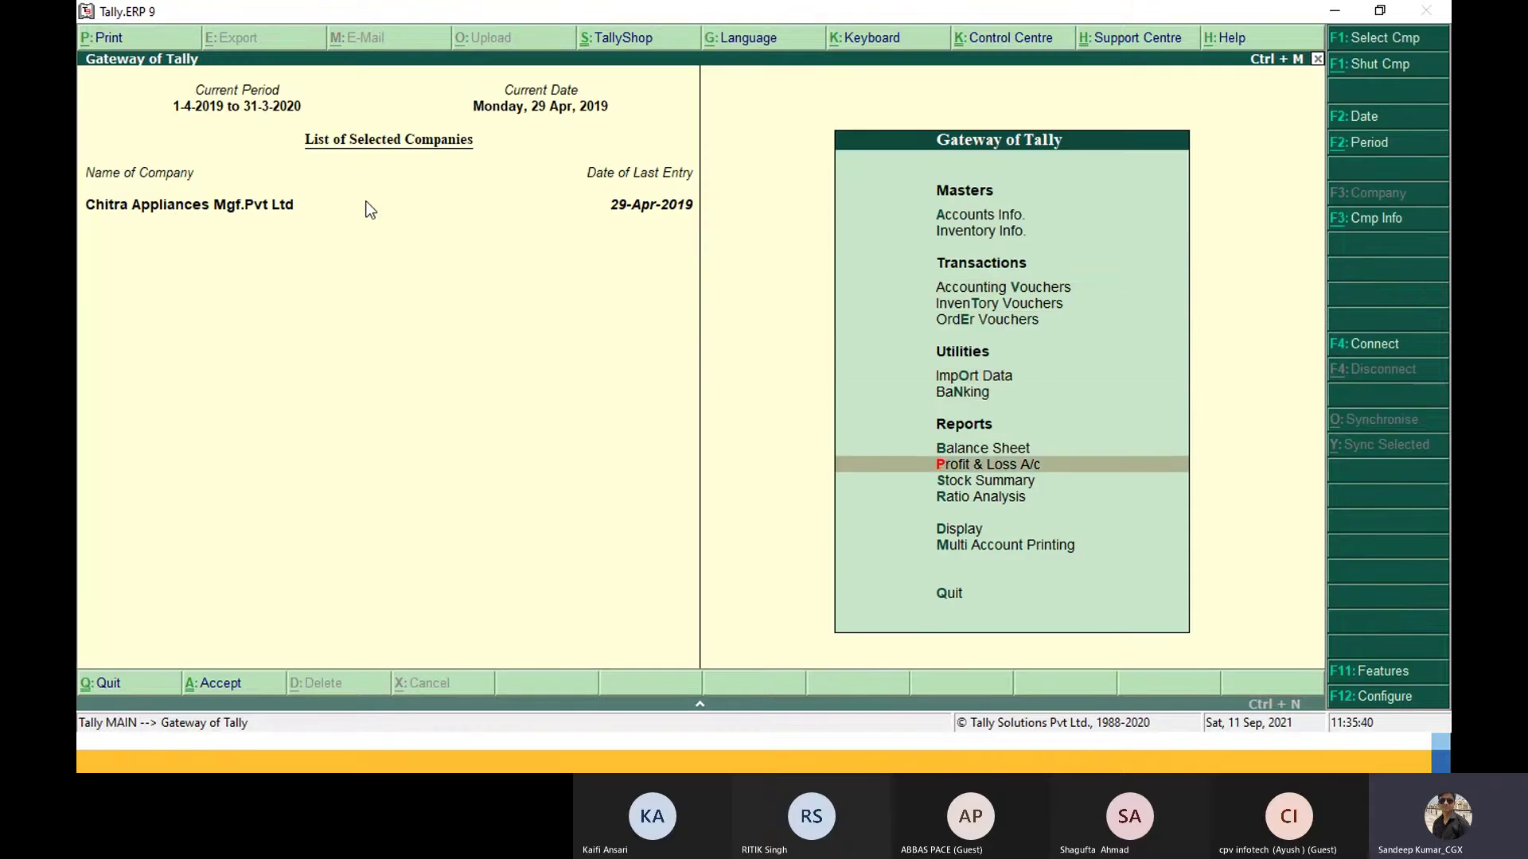
pyautogui.press('Up')
pyautogui.press('Return')
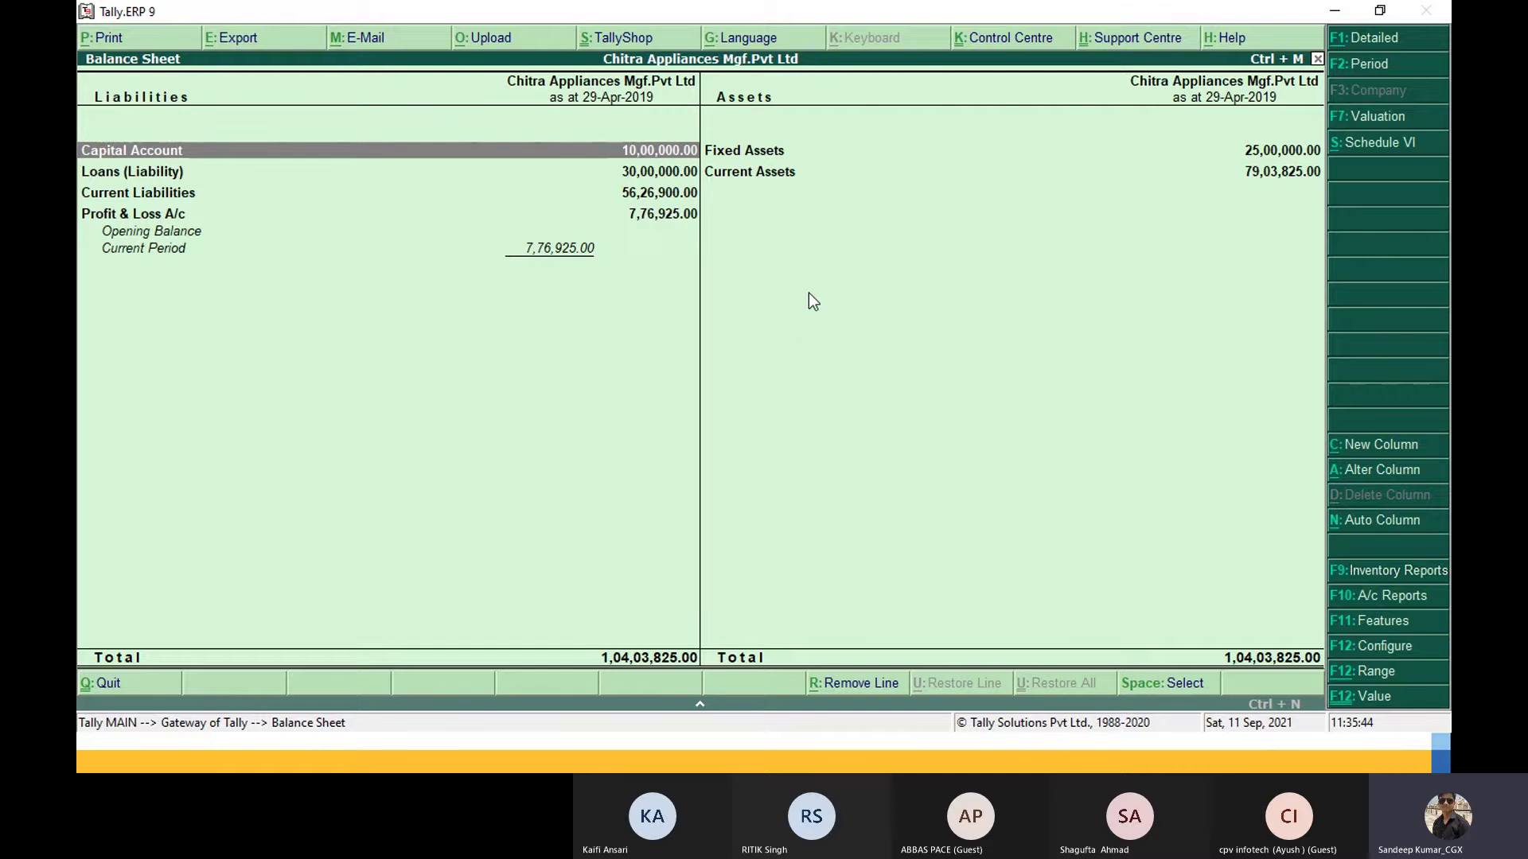
pyautogui.press('Escape')
pyautogui.press('Up')
pyautogui.press('Up')
pyautogui.press('Up')
pyautogui.press('Up')
pyautogui.press('Up')
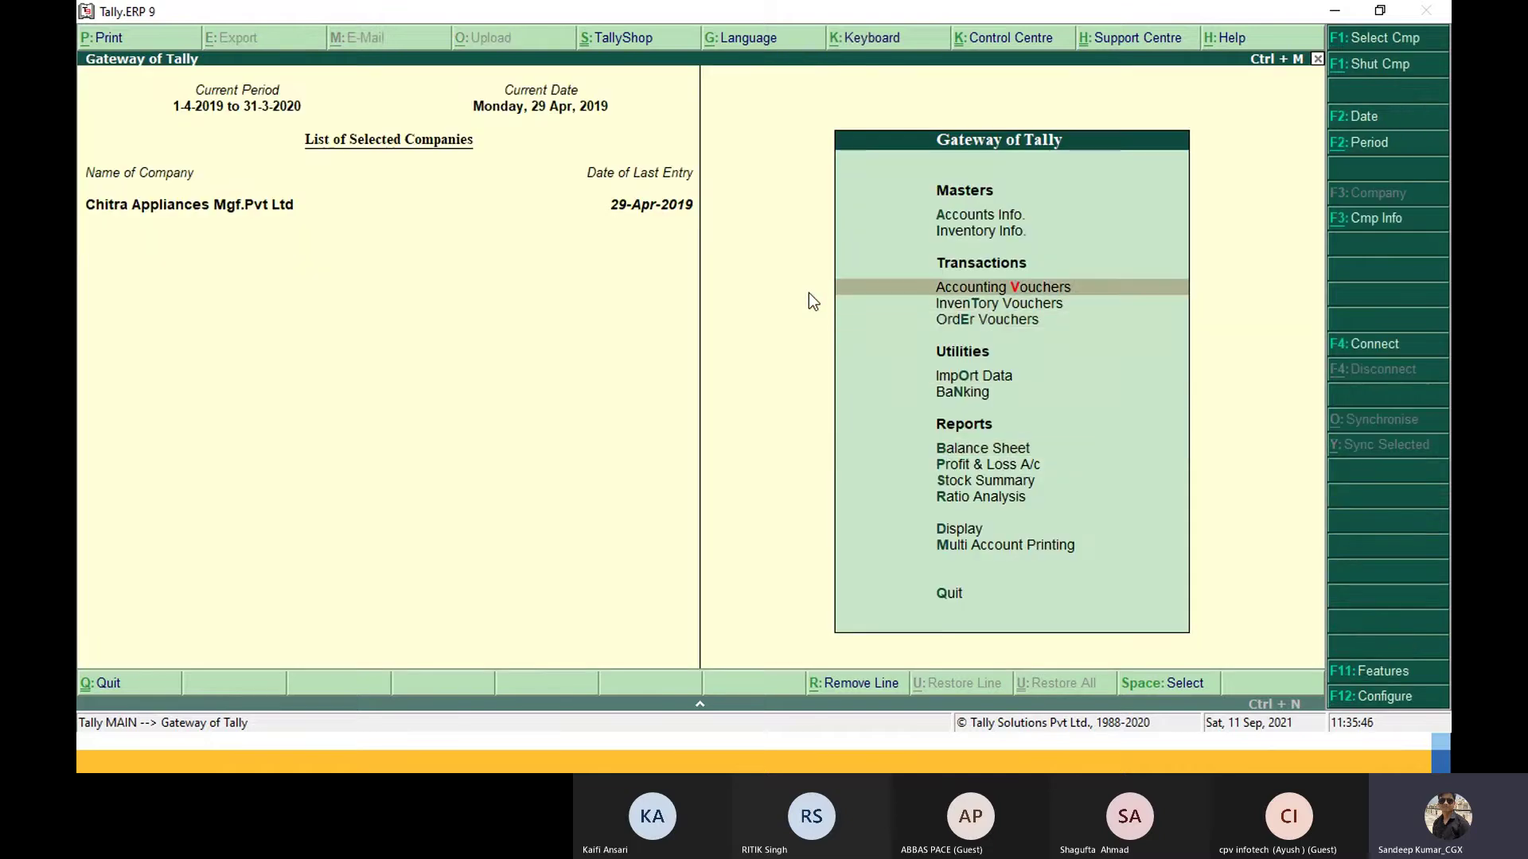
pyautogui.press('Return')
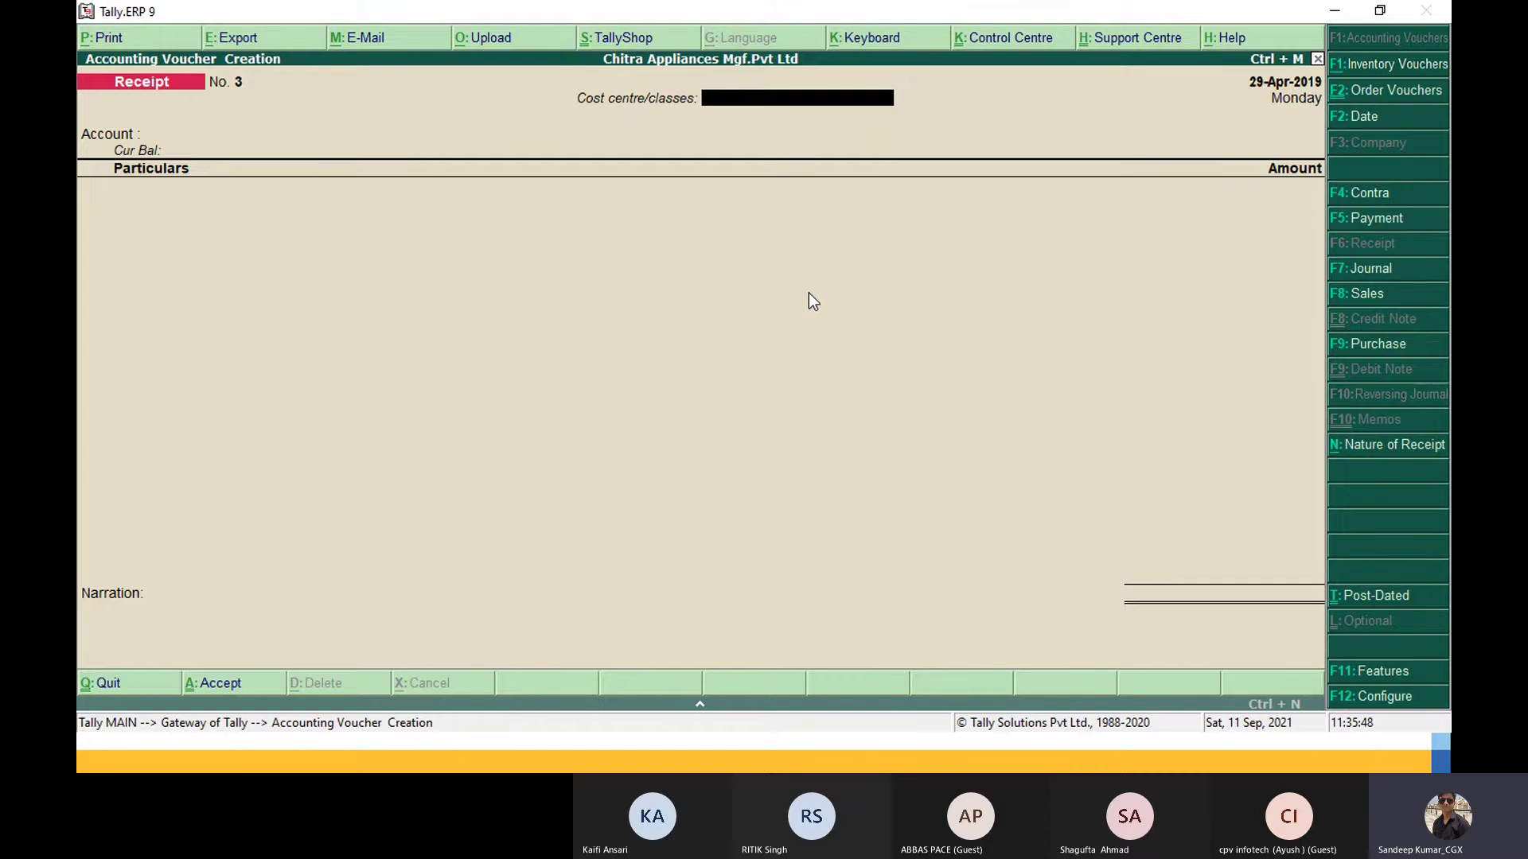
pyautogui.hotkey('alt', 'Tab')
pyautogui.hotkey('alt', 'Tab')
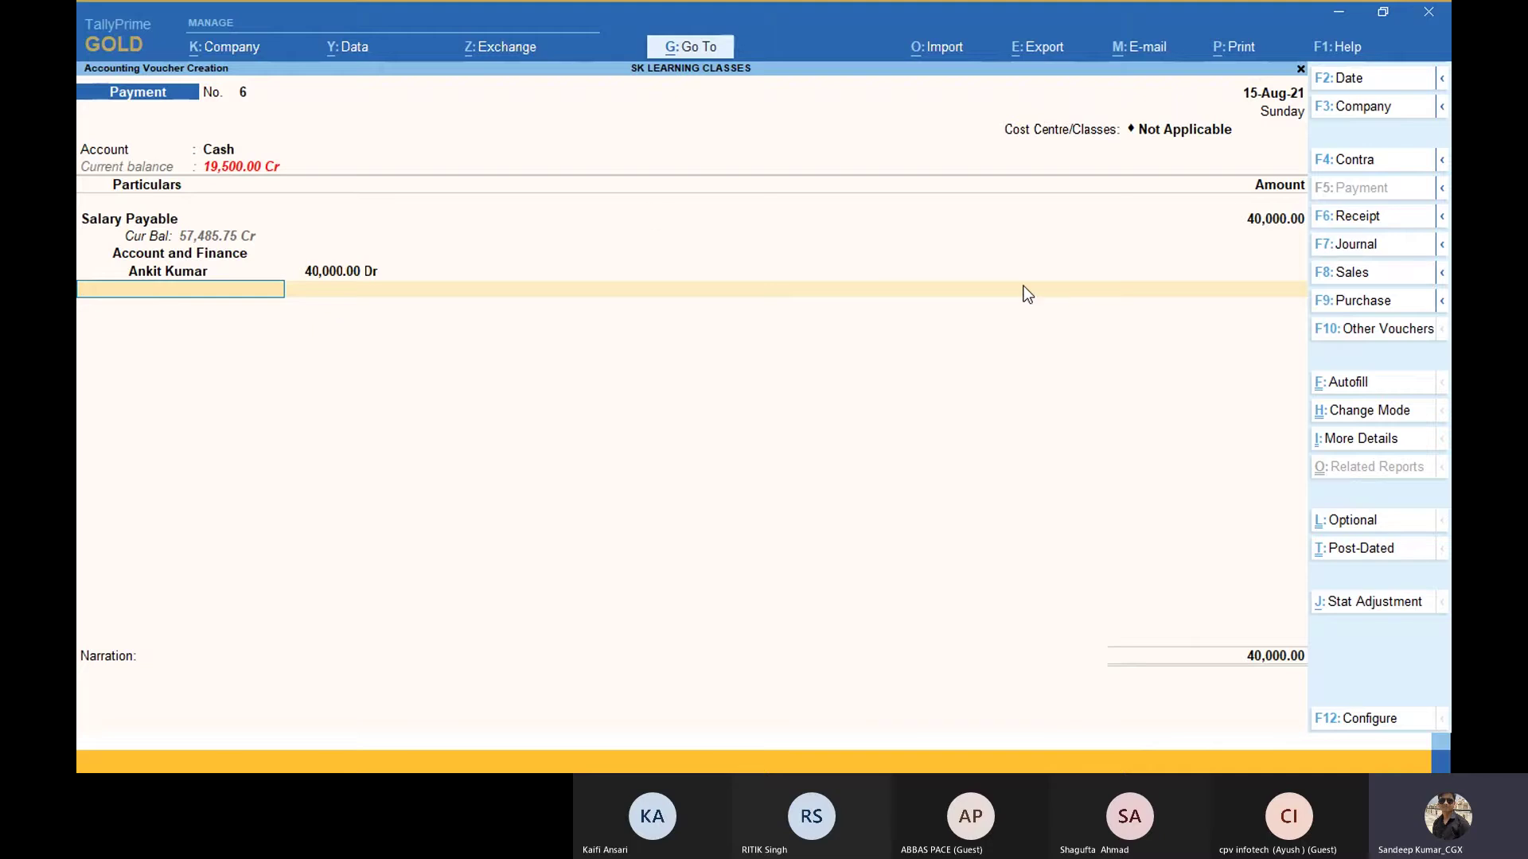
# Step: Open the Balance Sheet (20,80,367.57 as at 15-Aug-21) from Go To, then return to Payment No. 6
pyautogui.click(705, 55)
pyautogui.press('Up')
pyautogui.press('Up')
pyautogui.press('Up')
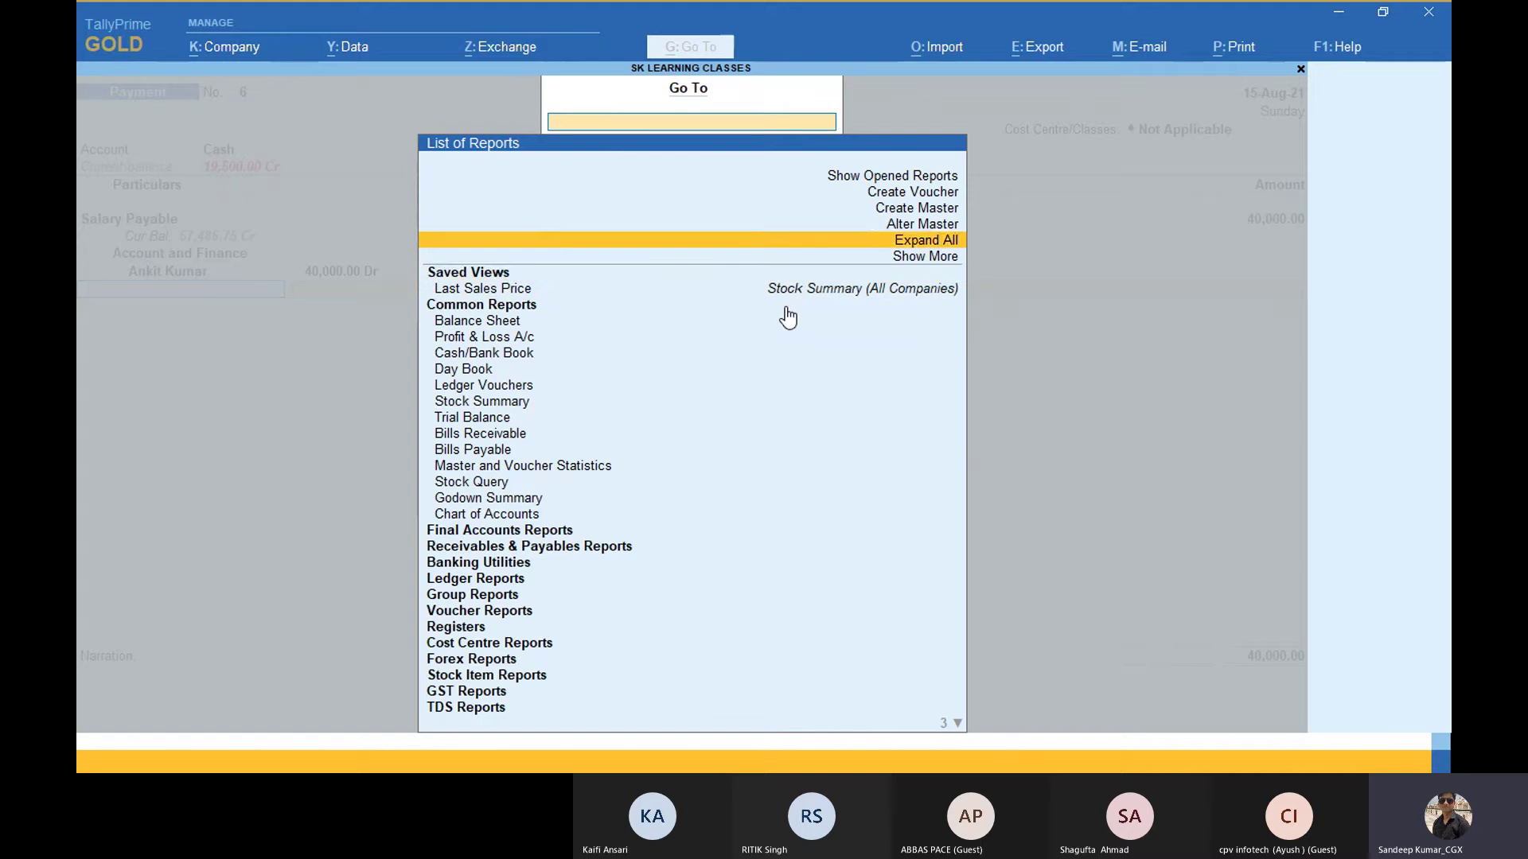
pyautogui.press('Up')
pyautogui.press('Up')
pyautogui.press('Up')
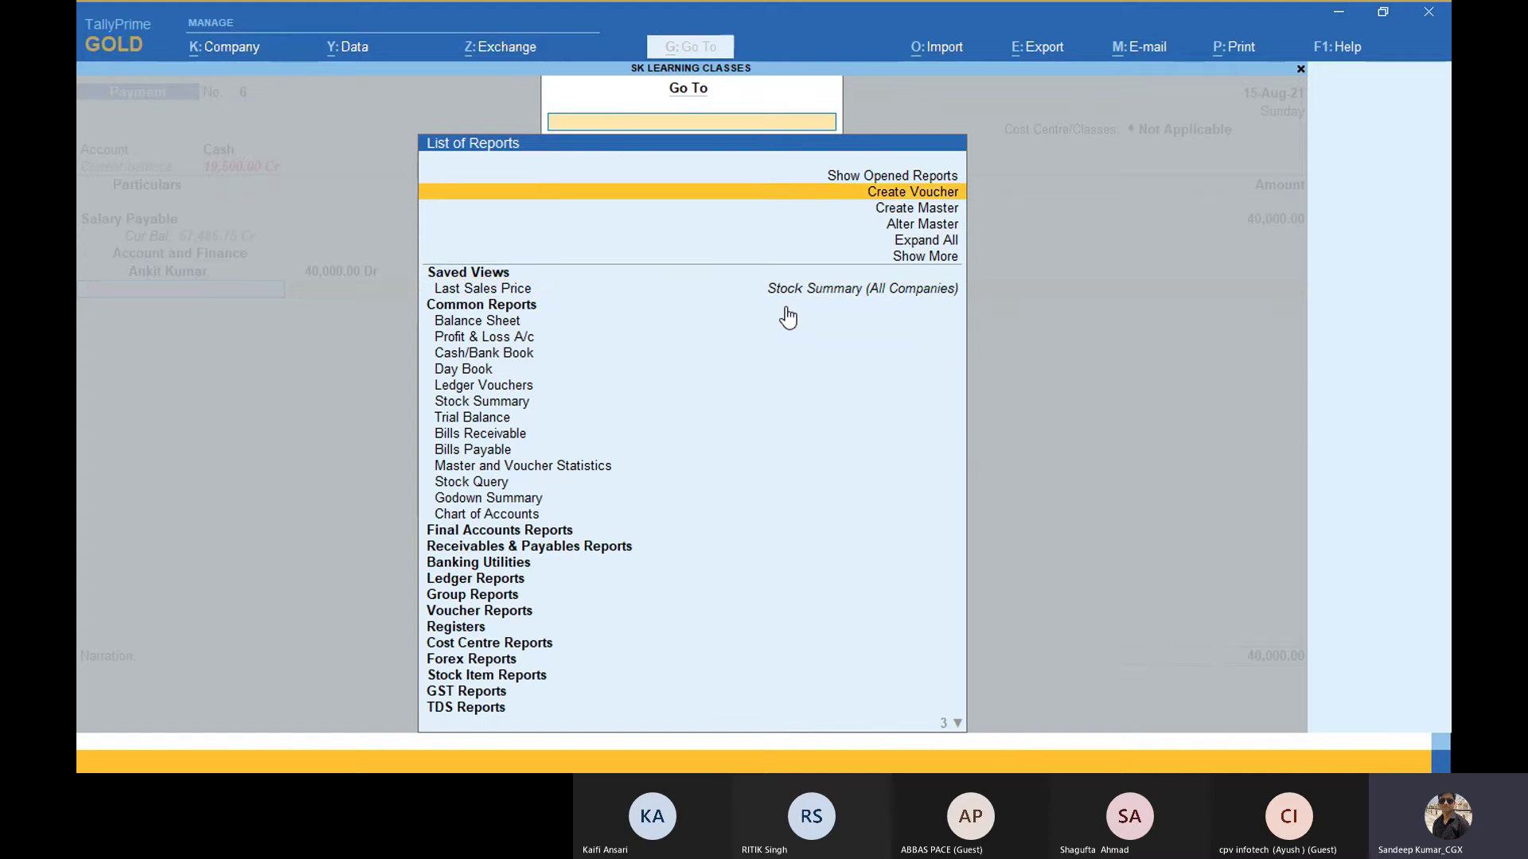
pyautogui.press('Down')
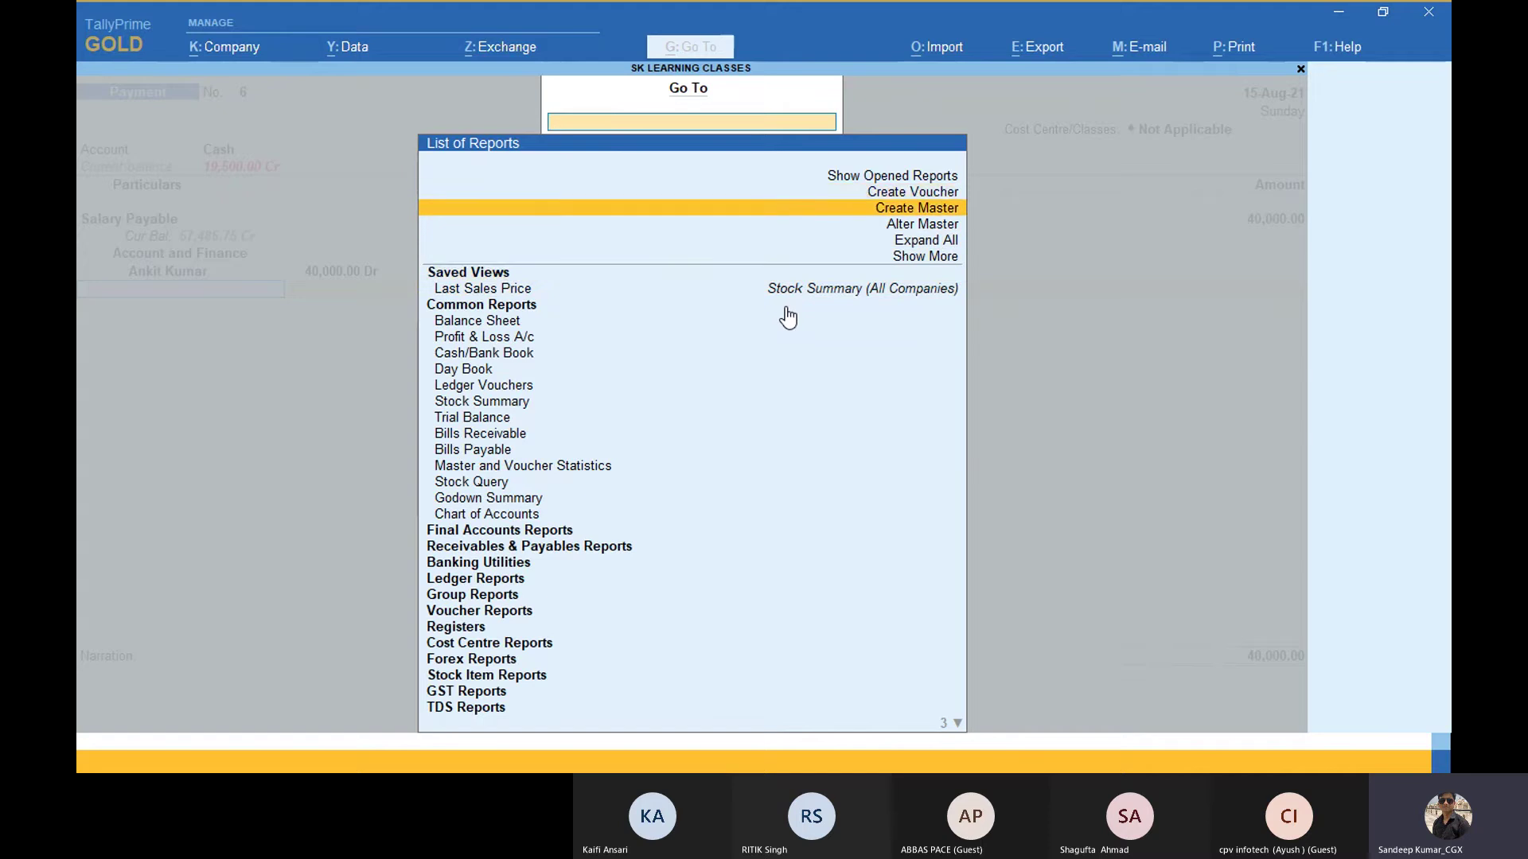
pyautogui.press('Down')
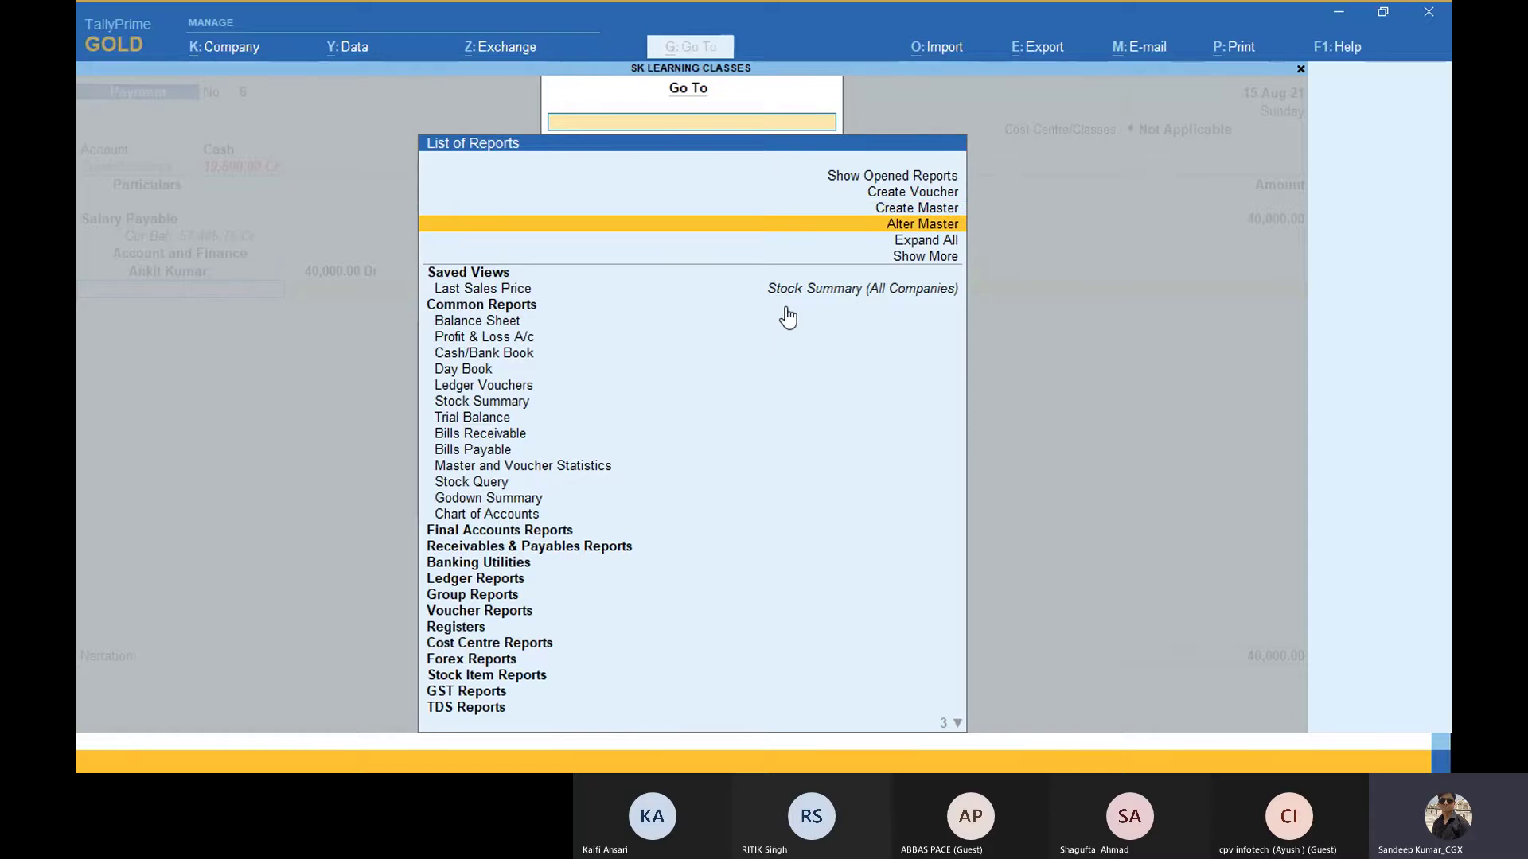
pyautogui.press('Down')
pyautogui.press('Down')
pyautogui.press('Down')
pyautogui.press('Down')
pyautogui.press('Down')
pyautogui.press('Down')
pyautogui.press('Down')
pyautogui.press('Down')
pyautogui.press('Down')
pyautogui.press('Down')
pyautogui.press('Down')
pyautogui.press('Down')
pyautogui.press('Down')
pyautogui.press('Down')
pyautogui.press('Down')
pyautogui.press('Down')
pyautogui.press('Down')
pyautogui.press('Down')
pyautogui.press('Down')
pyautogui.press('Down')
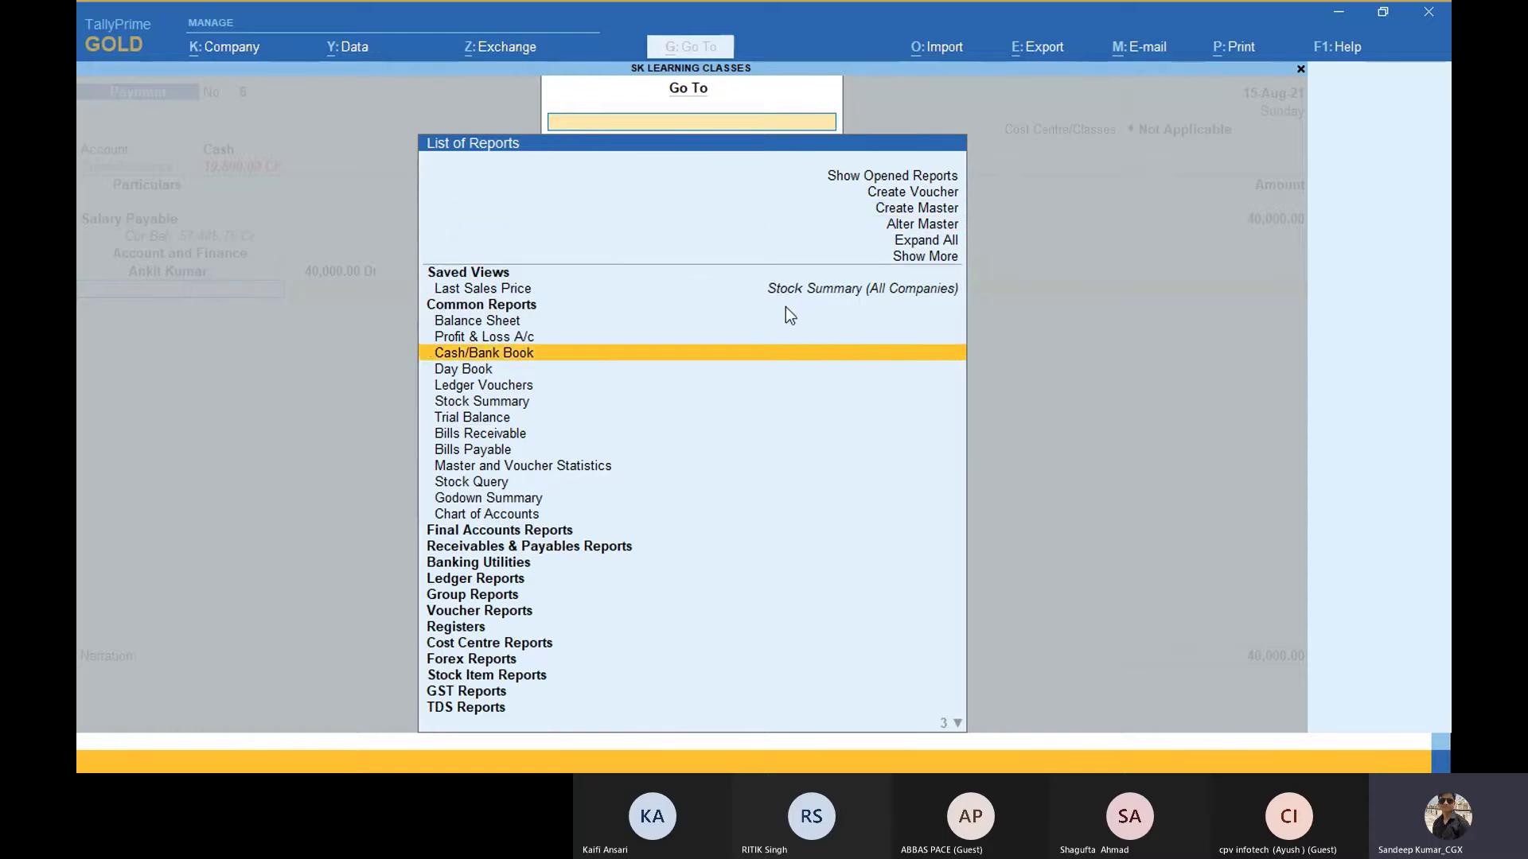
pyautogui.press('Up')
pyautogui.press('Up')
pyautogui.press('Up')
pyautogui.press('Up')
pyautogui.press('Up')
pyautogui.press('Up')
pyautogui.press('Up')
pyautogui.press('Up')
pyautogui.press('Up')
pyautogui.press('Up')
pyautogui.press('Up')
pyautogui.press('Up')
pyautogui.press('Up')
pyautogui.press('Up')
pyautogui.press('Up')
pyautogui.press('Up')
pyautogui.press('Up')
pyautogui.press('Up')
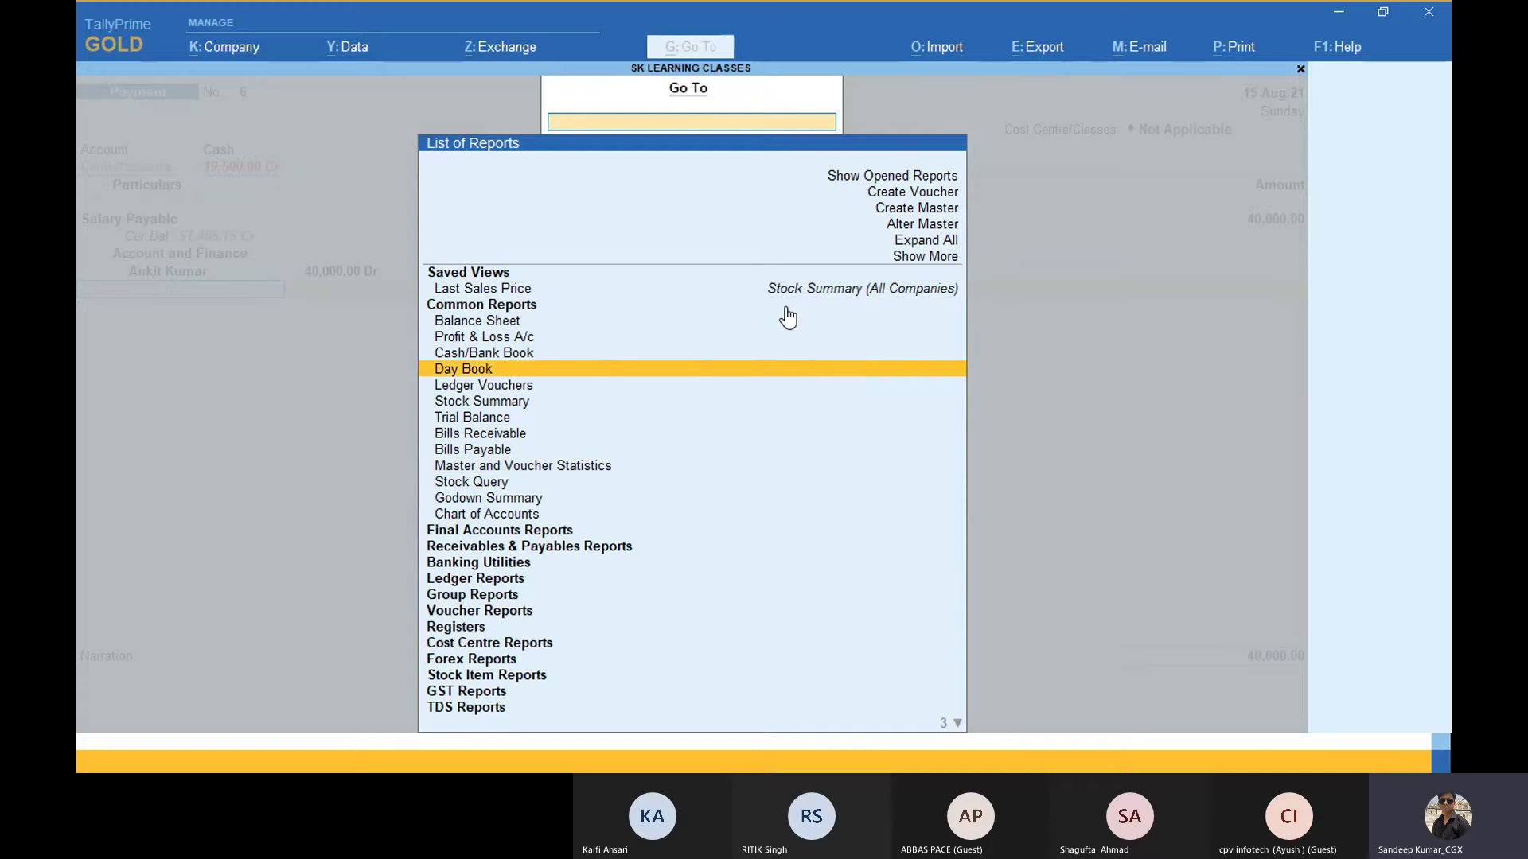
pyautogui.press('Up')
pyautogui.press('Return')
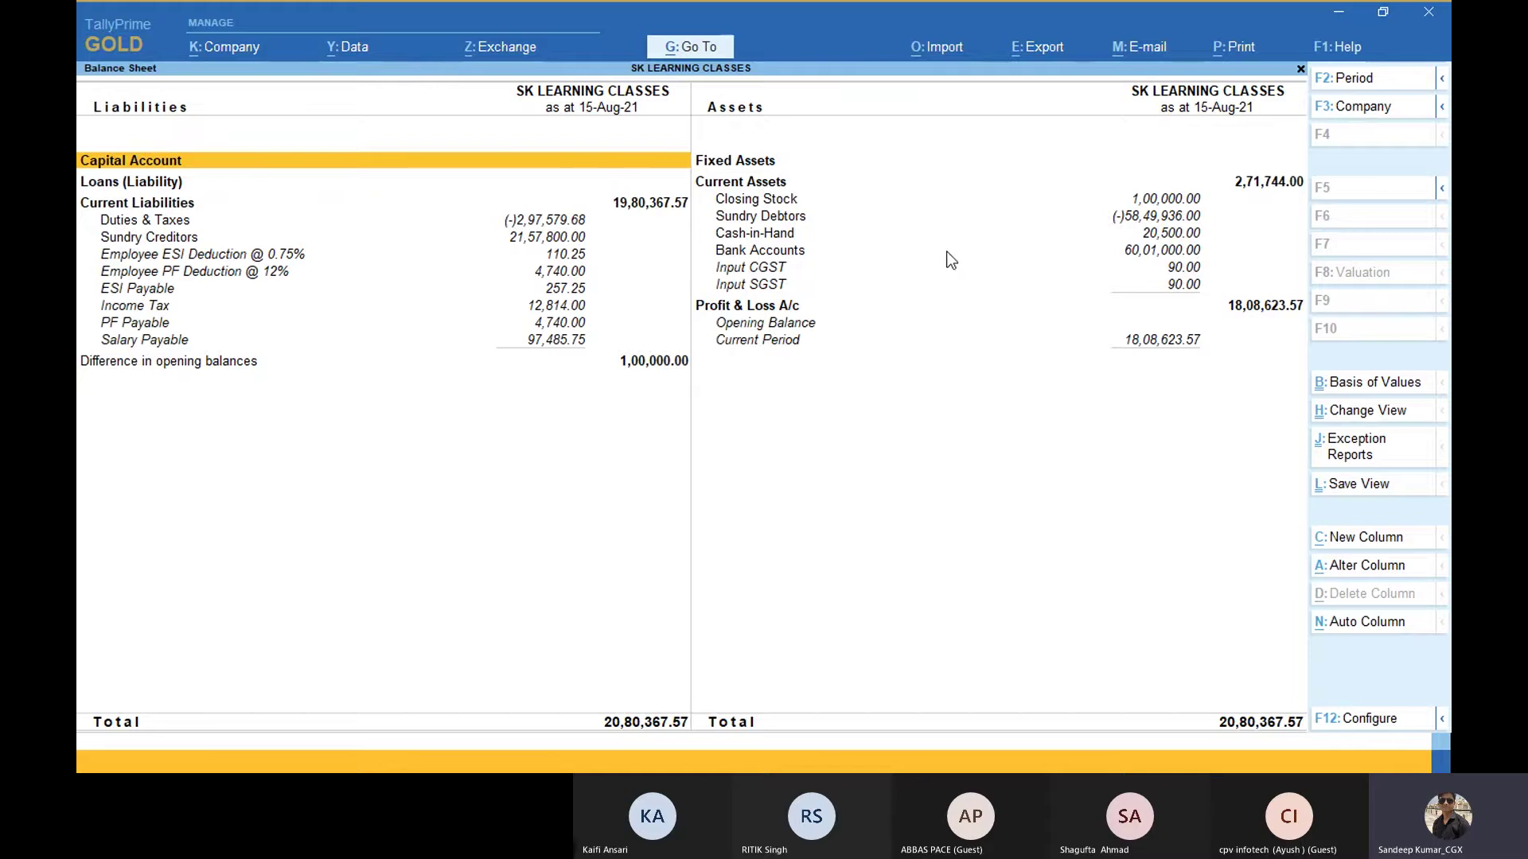
pyautogui.press('Escape')
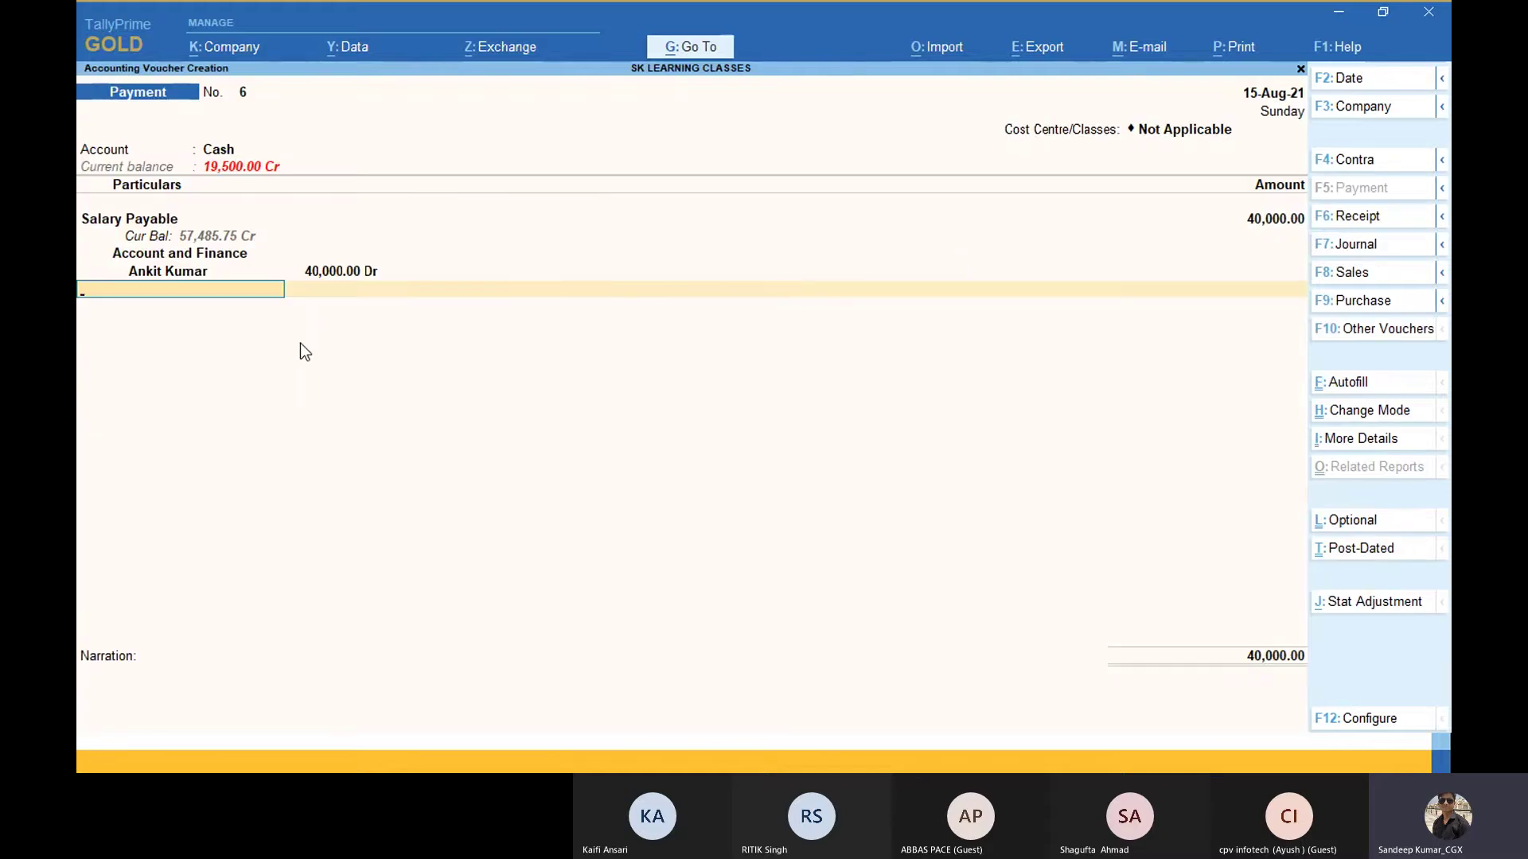
pyautogui.press('ctrl')
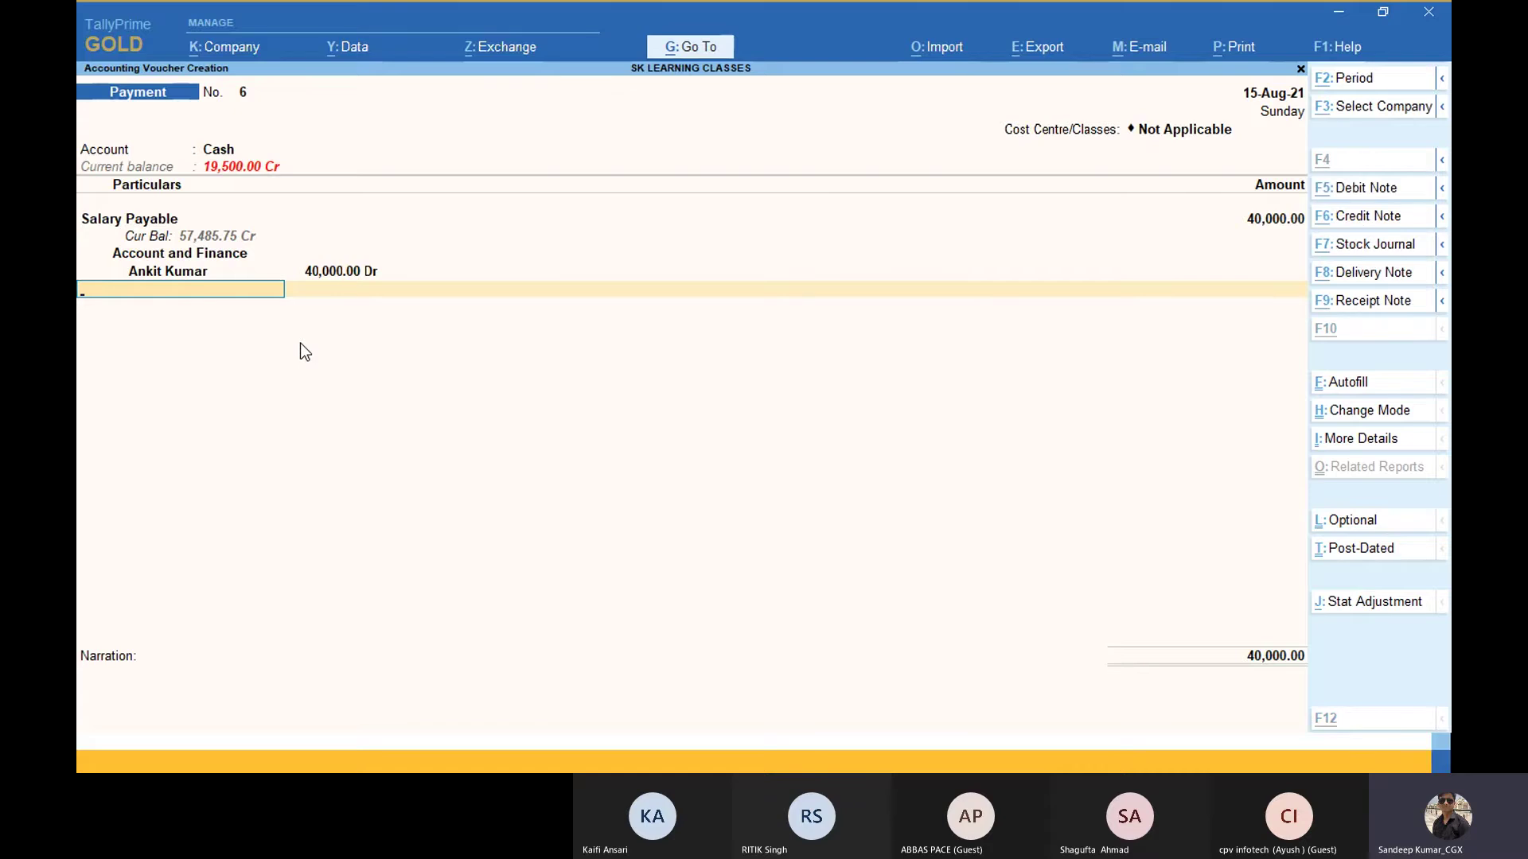
pyautogui.hotkey('alt', 'Tab')
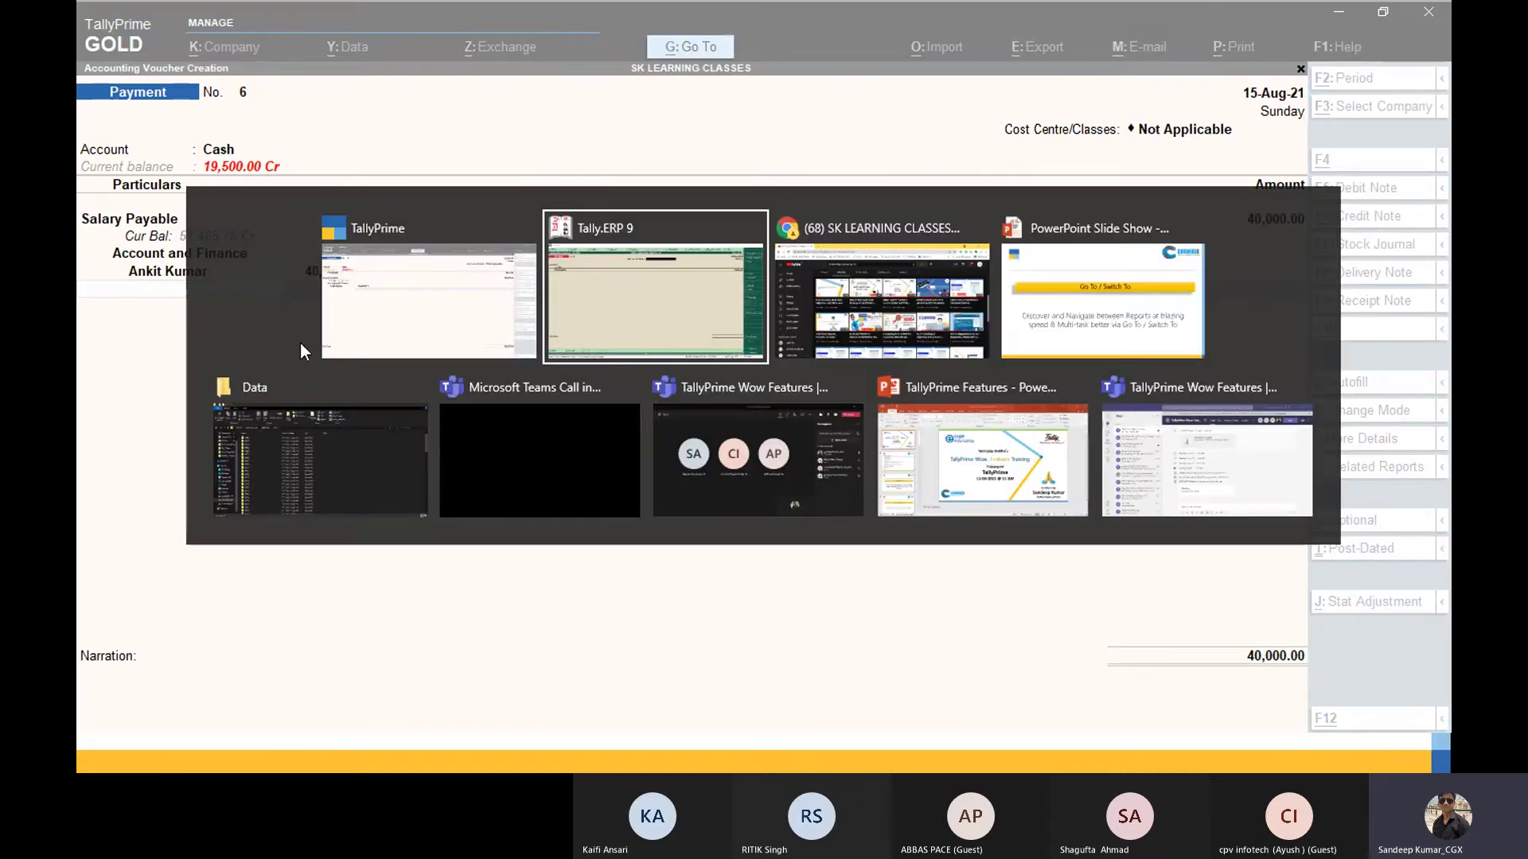
# Step: Leave Payment No. 6 for the Gateway, show the Go To / Switch To slide, and close Go To's report list
pyautogui.hotkey('alt', 'Tab')
pyautogui.hotkey('alt', 'Tab')
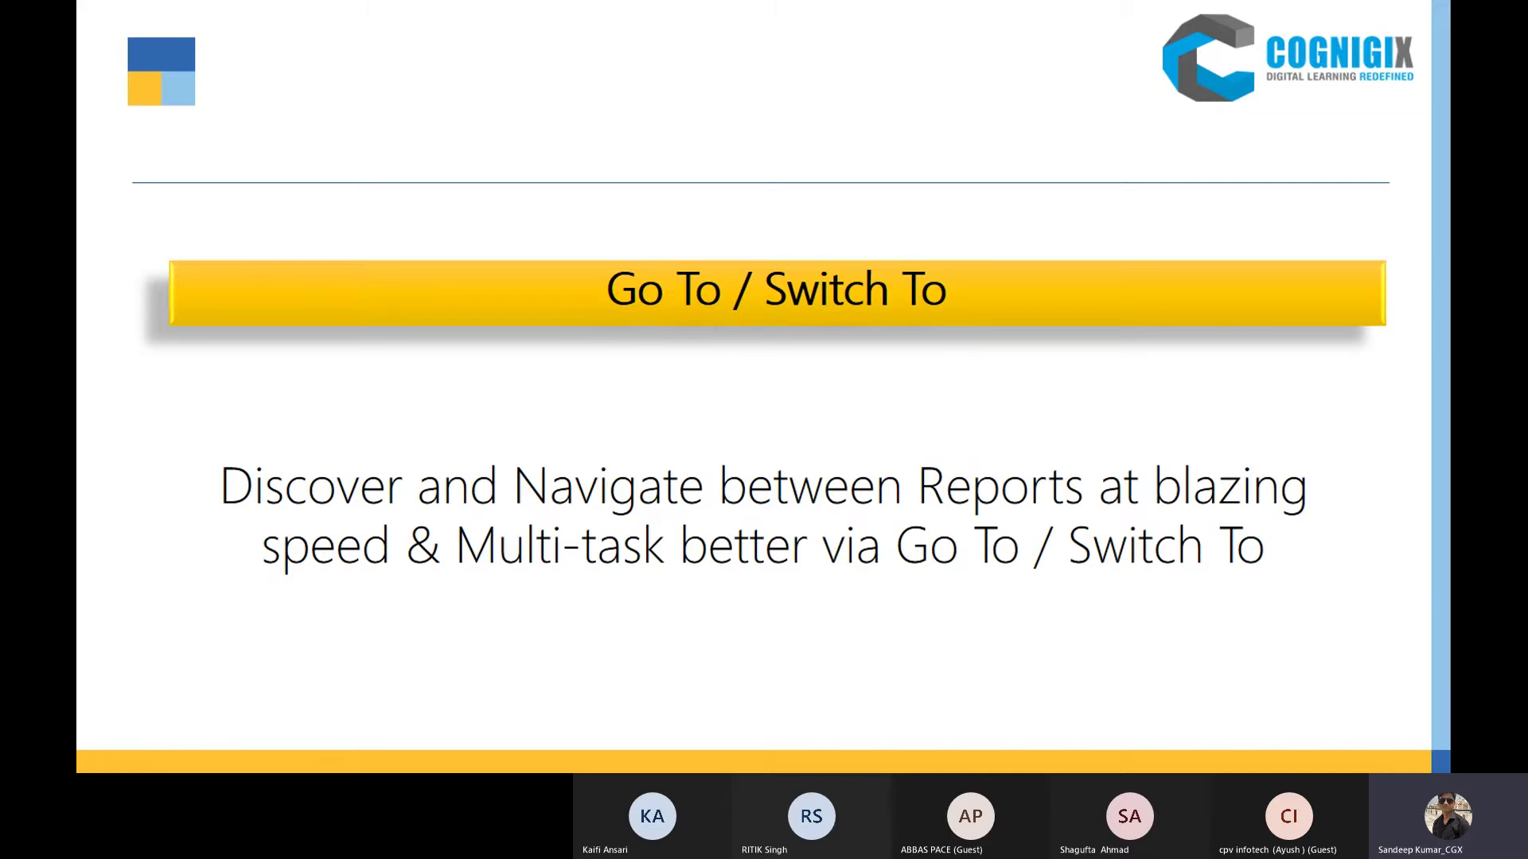
pyautogui.hotkey('alt', 'Tab')
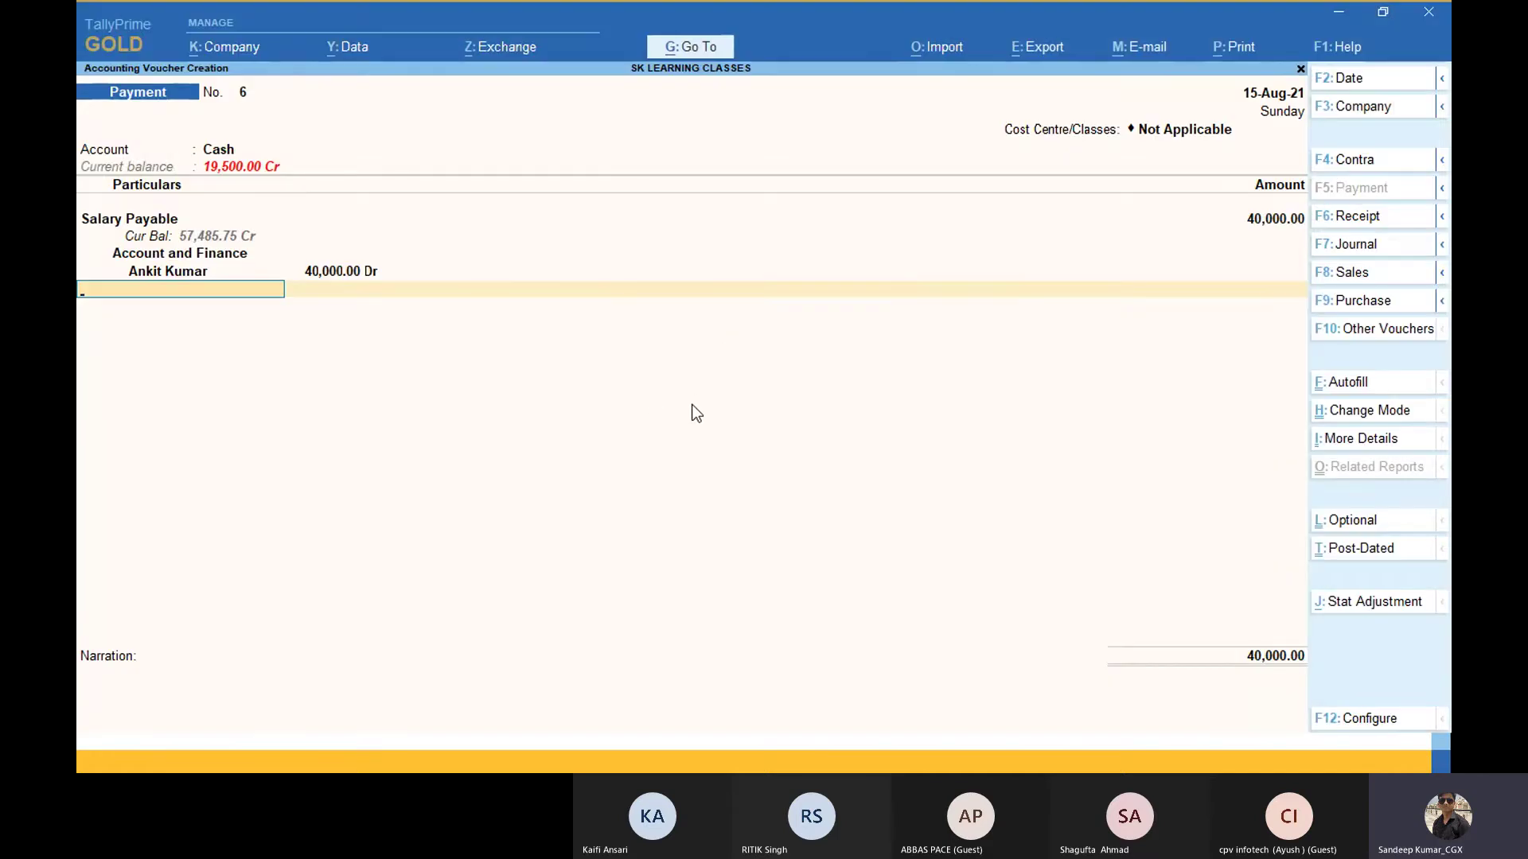
pyautogui.press('Escape')
pyautogui.press('Escape')
pyautogui.press('Escape')
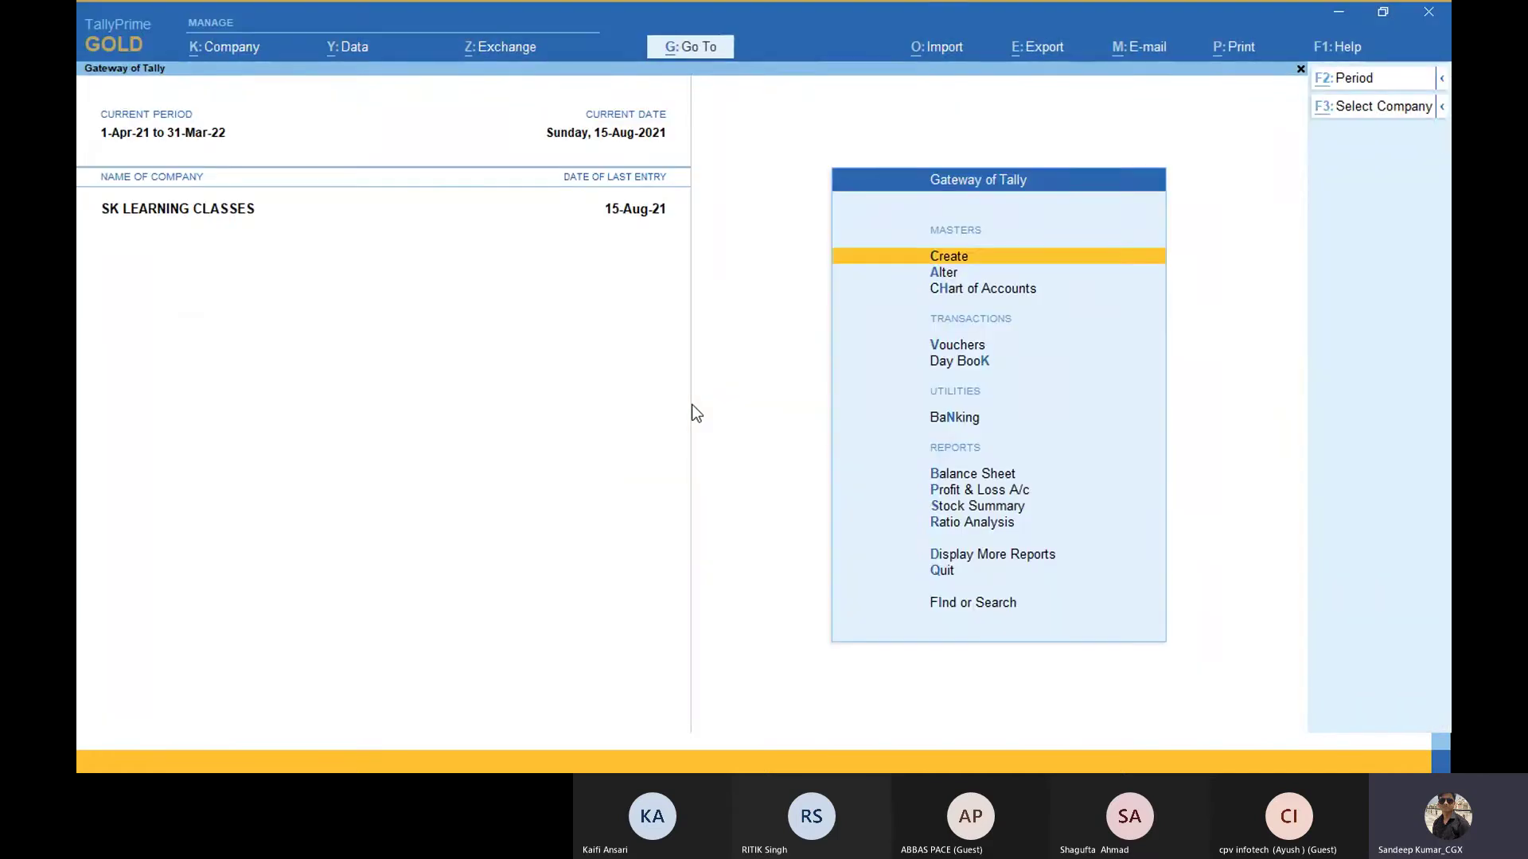
pyautogui.hotkey('alt', 'Tab')
pyautogui.hotkey('alt', 'Tab')
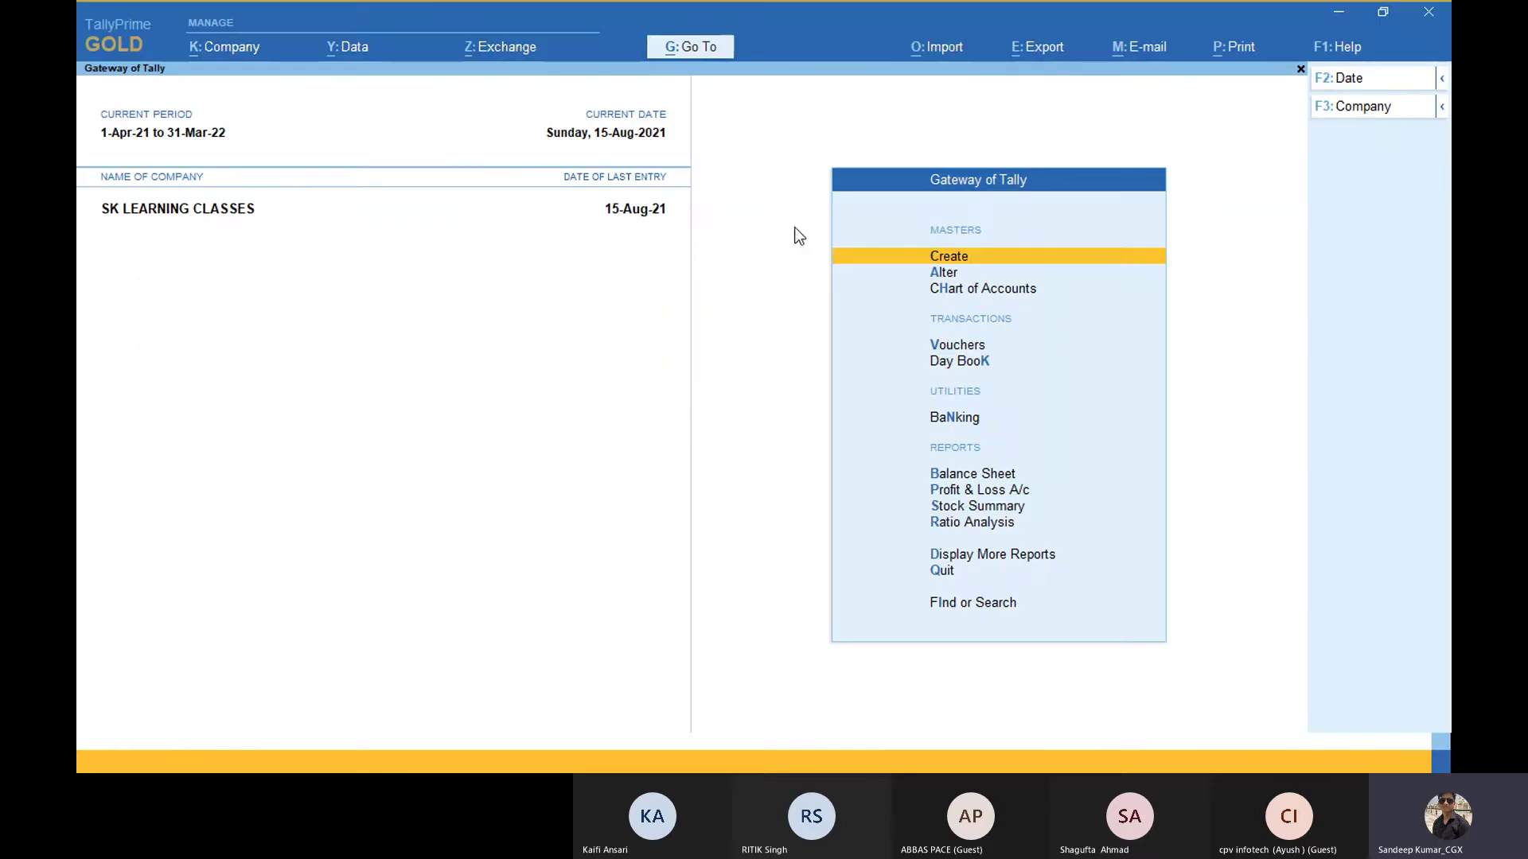
pyautogui.click(699, 49)
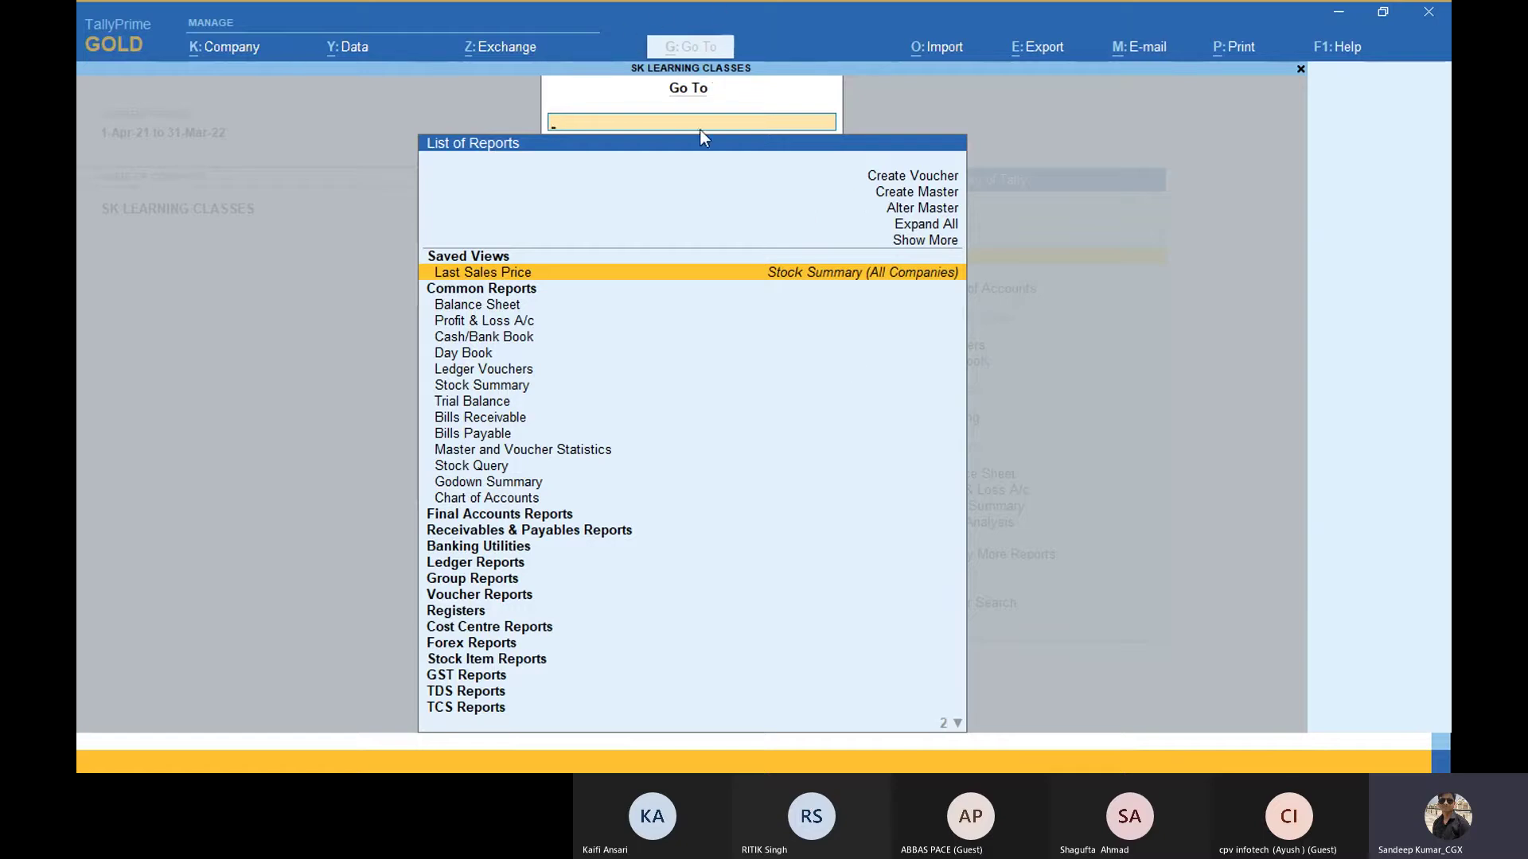
pyautogui.press('Escape')
# Step: Advance the PowerPoint slideshow to the Optimized Printing slide, then switch back to TallyPrime
pyautogui.hotkey('alt', 'Tab')
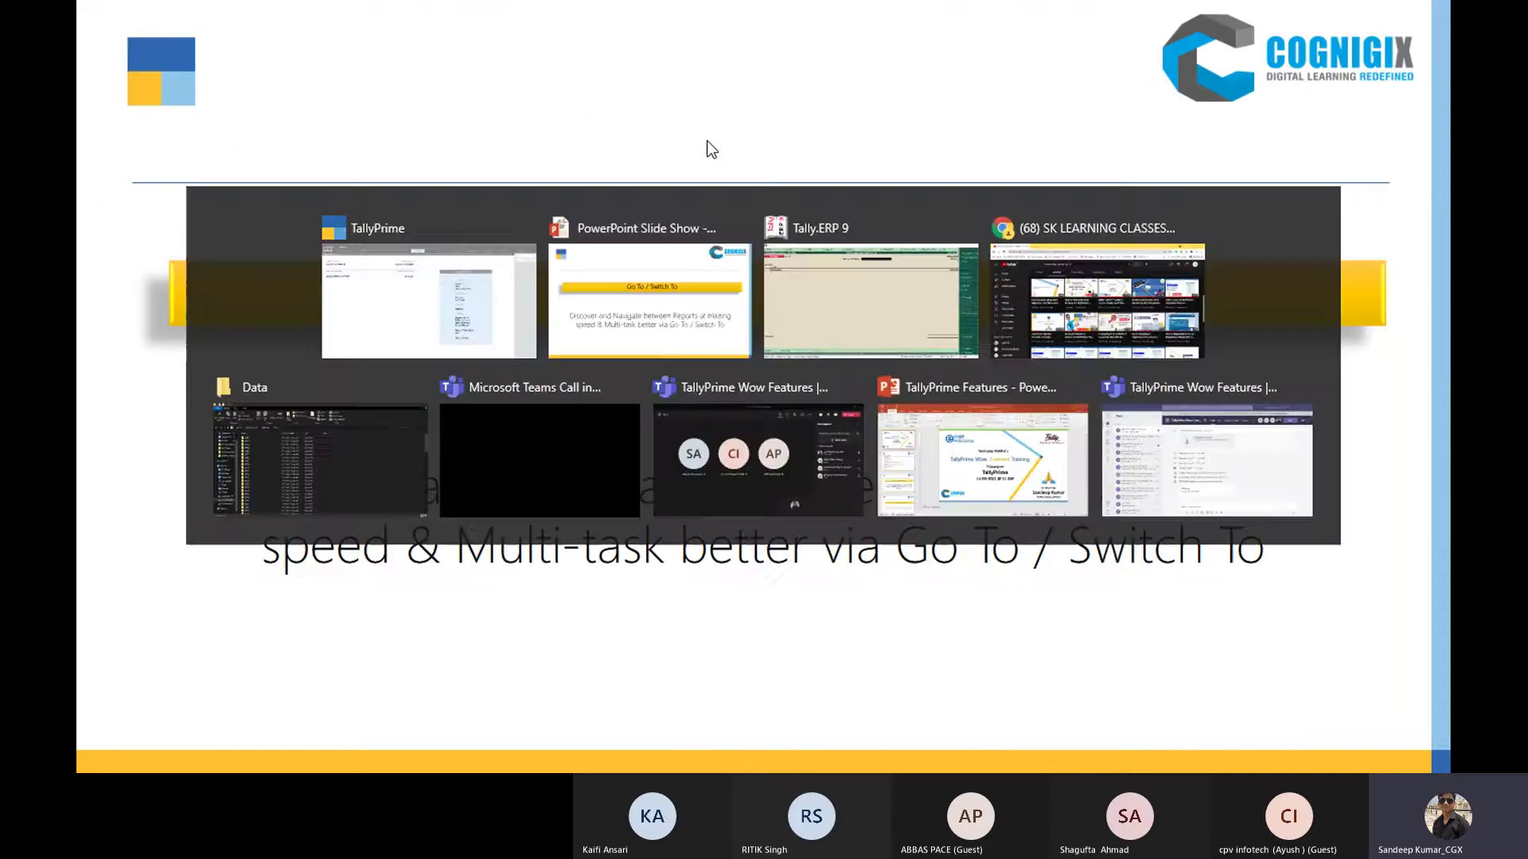
pyautogui.press('Right')
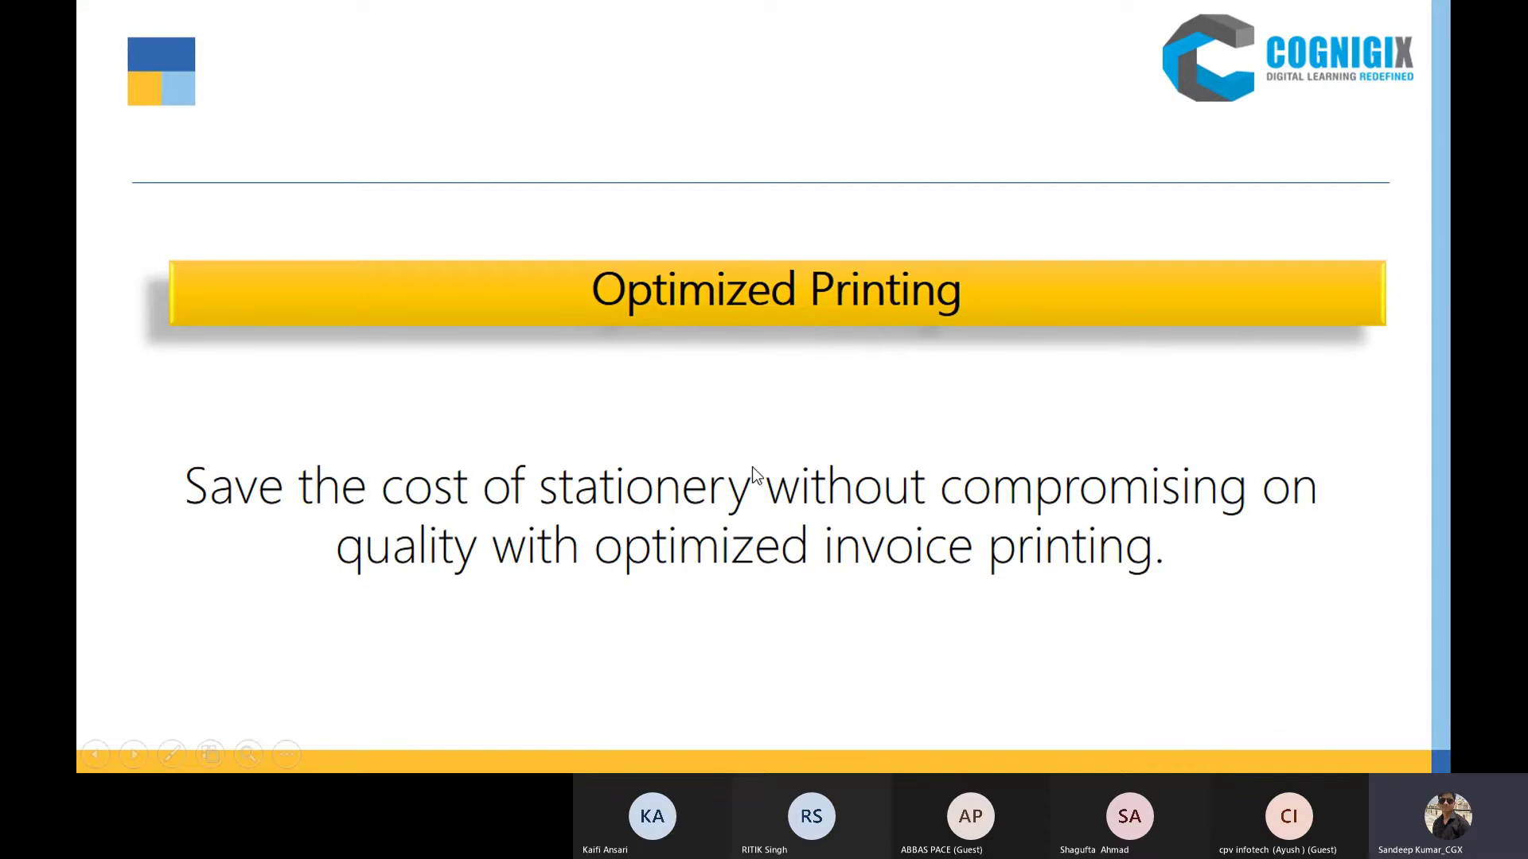
pyautogui.hotkey('alt', 'Tab')
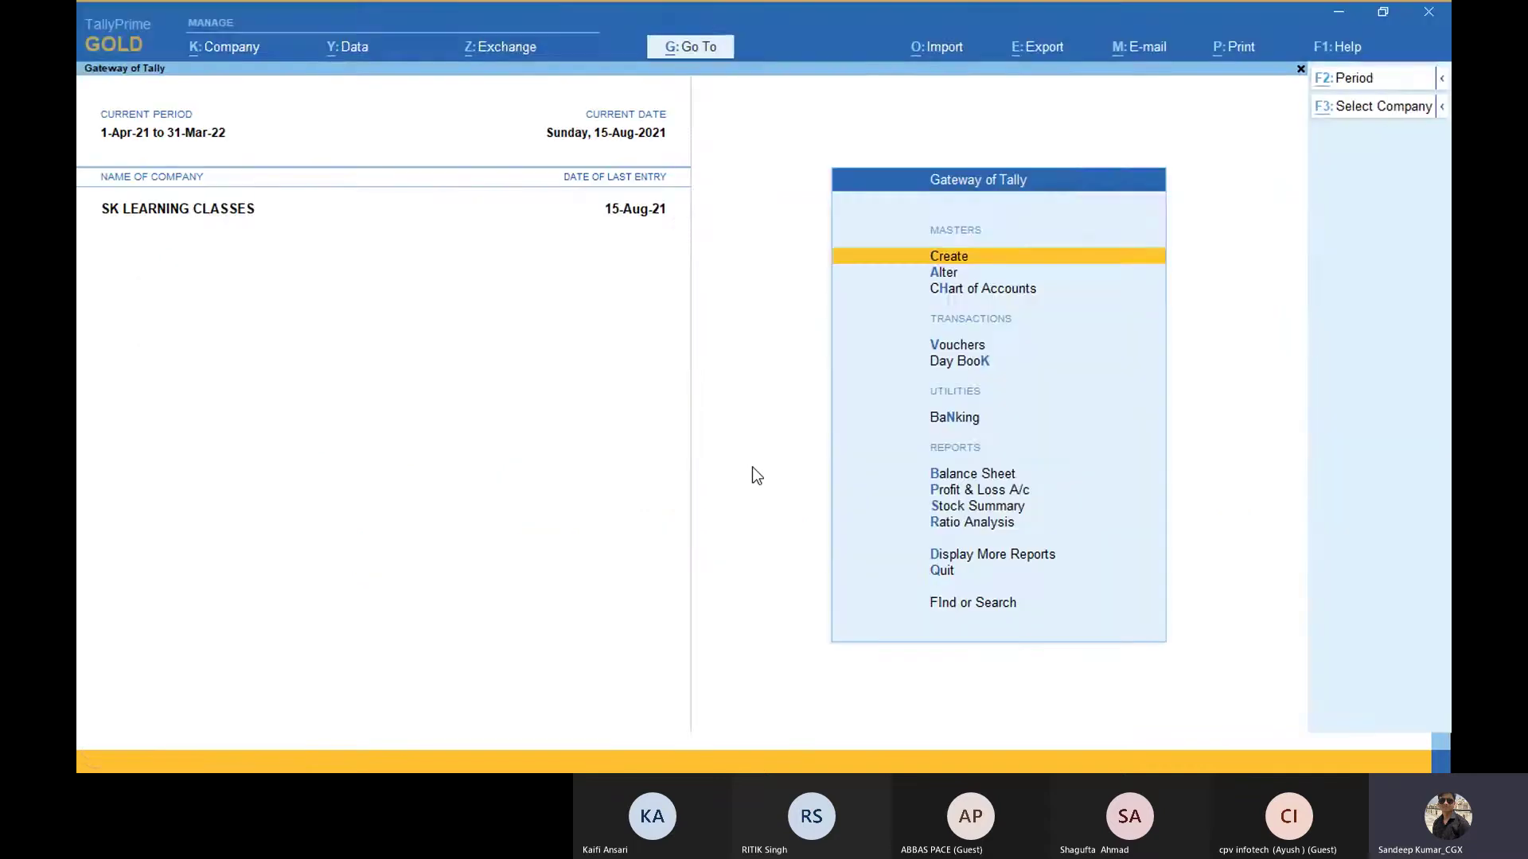
pyautogui.hotkey('alt', 'Tab')
pyautogui.hotkey('alt', 'Tab')
pyautogui.hotkey('alt', 'Tab')
pyautogui.hotkey('alt', 'Tab')
pyautogui.hotkey('alt', 'Tab')
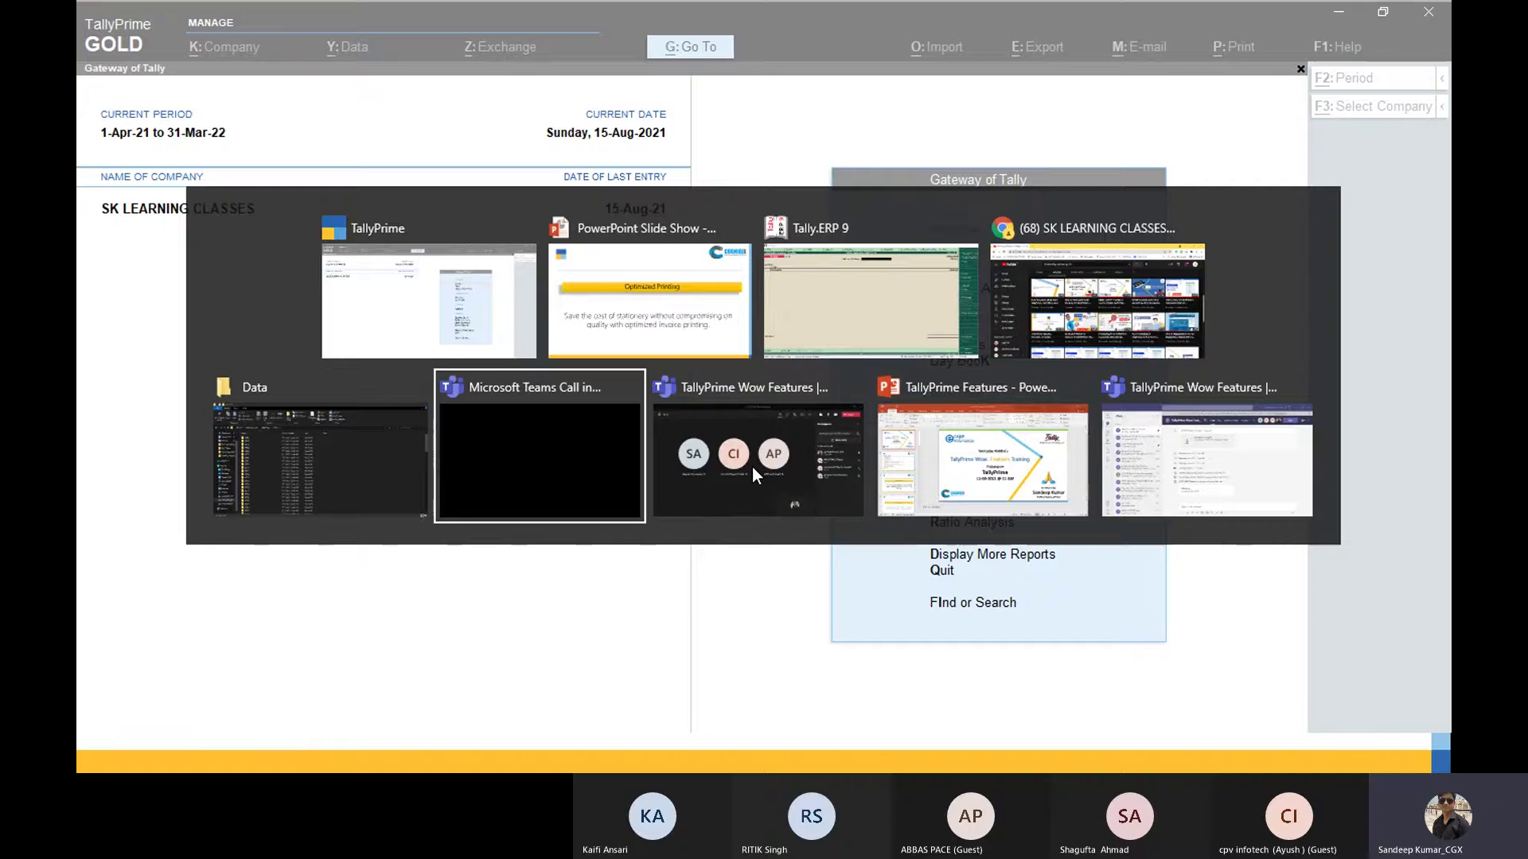
pyautogui.hotkey('alt', 'Tab')
pyautogui.hotkey('alt', 'Tab')
pyautogui.hotkey('alt', 'Tab')
pyautogui.hotkey('alt', 'Tab')
pyautogui.hotkey('alt', 'Tab')
pyautogui.hotkey('alt', 'Tab')
pyautogui.hotkey('alt', 'Tab')
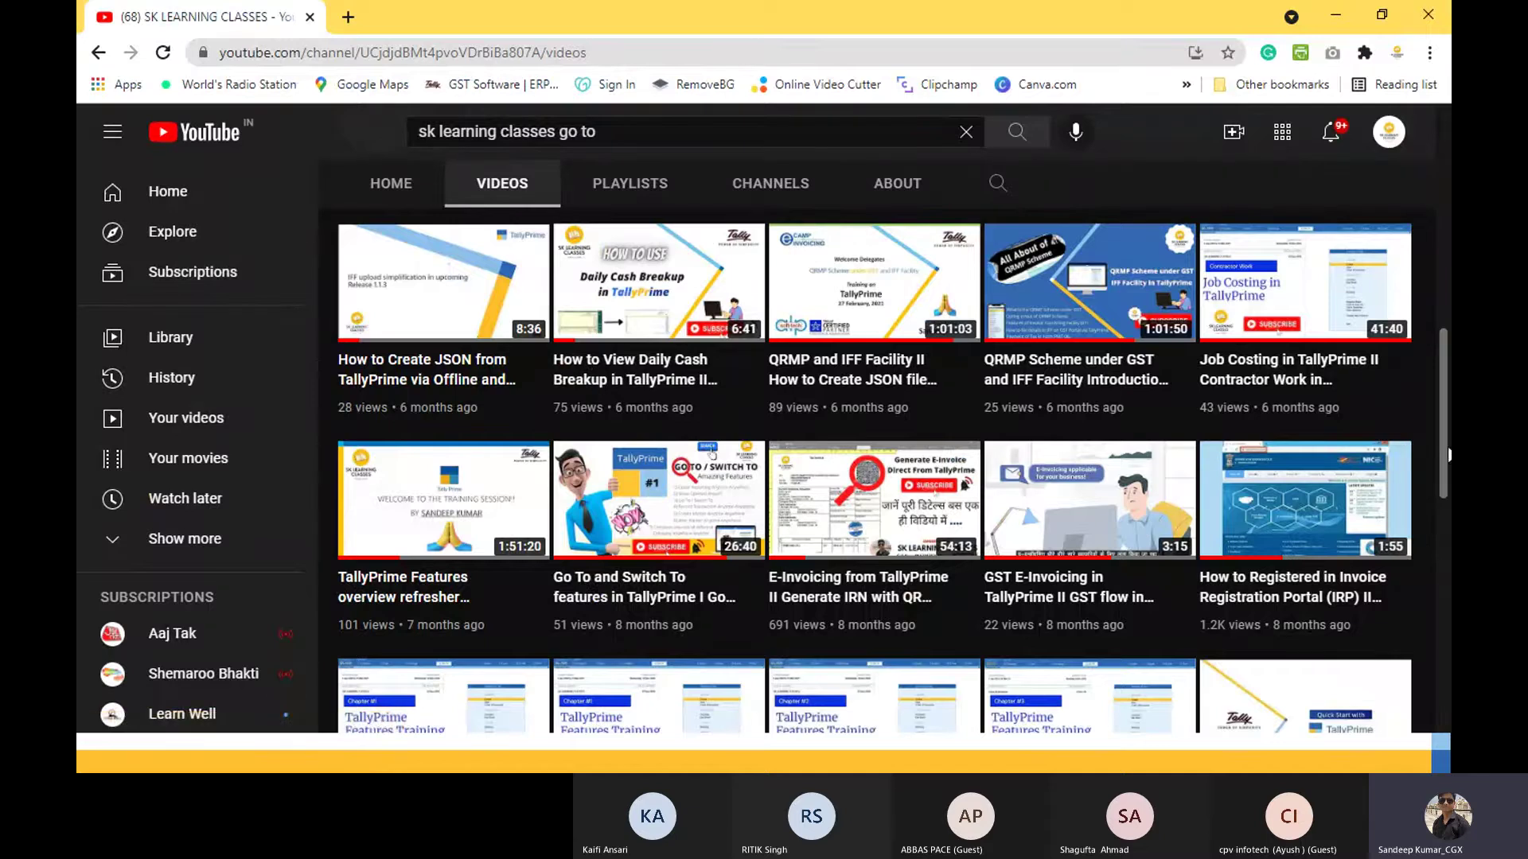
# Step: Scroll the channel's videos to Optimized Printing Features, then return to Tally.ERP 9
pyautogui.moveTo(1447, 454); pyautogui.dragTo(1444, 368)
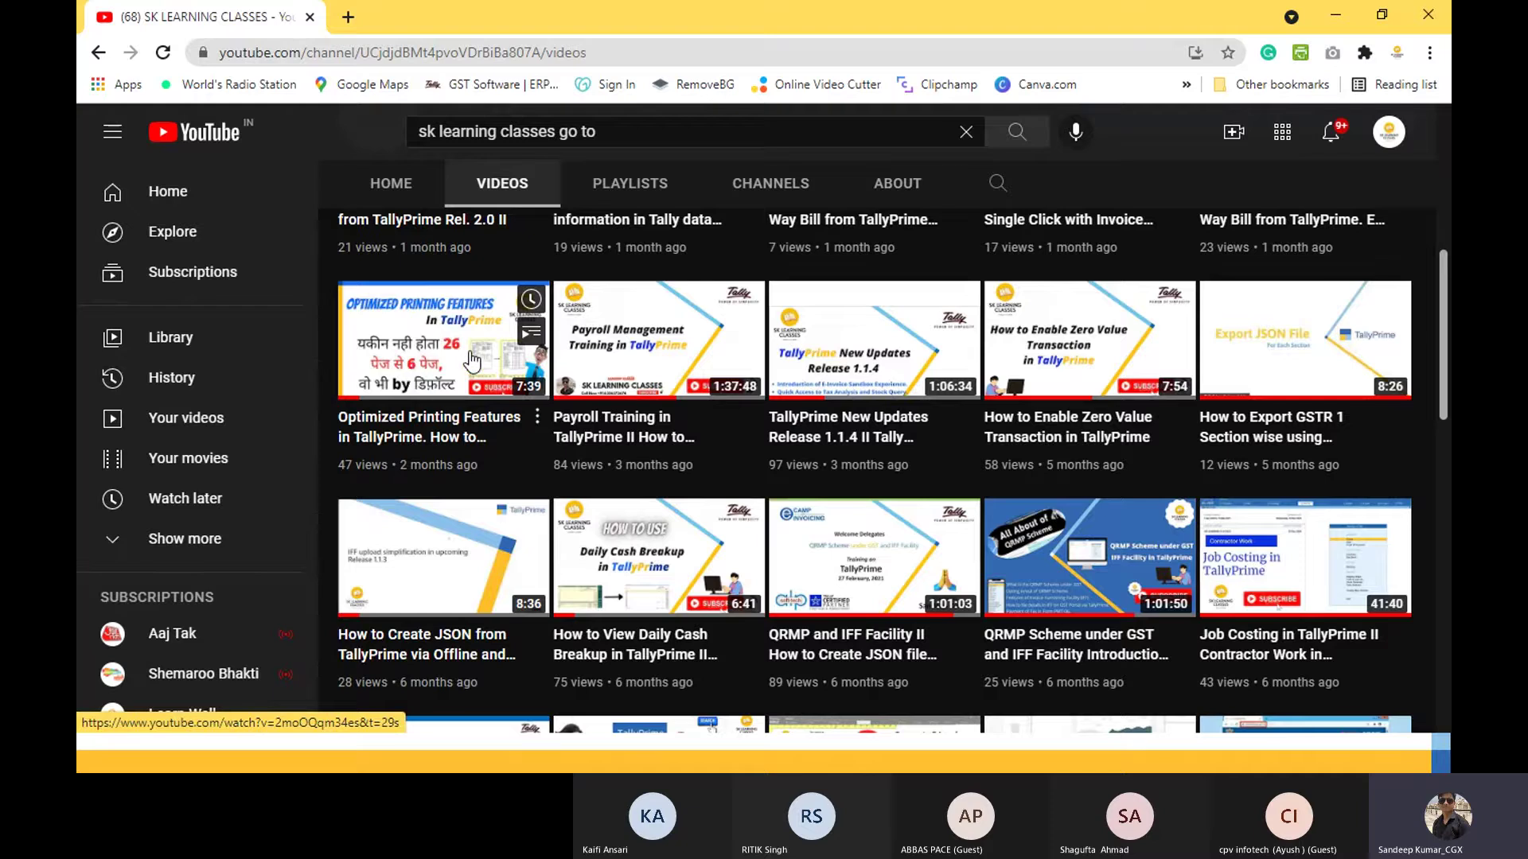
pyautogui.hotkey('alt', 'Tab')
pyautogui.hotkey('alt', 'Tab')
pyautogui.hotkey('alt', 'Tab')
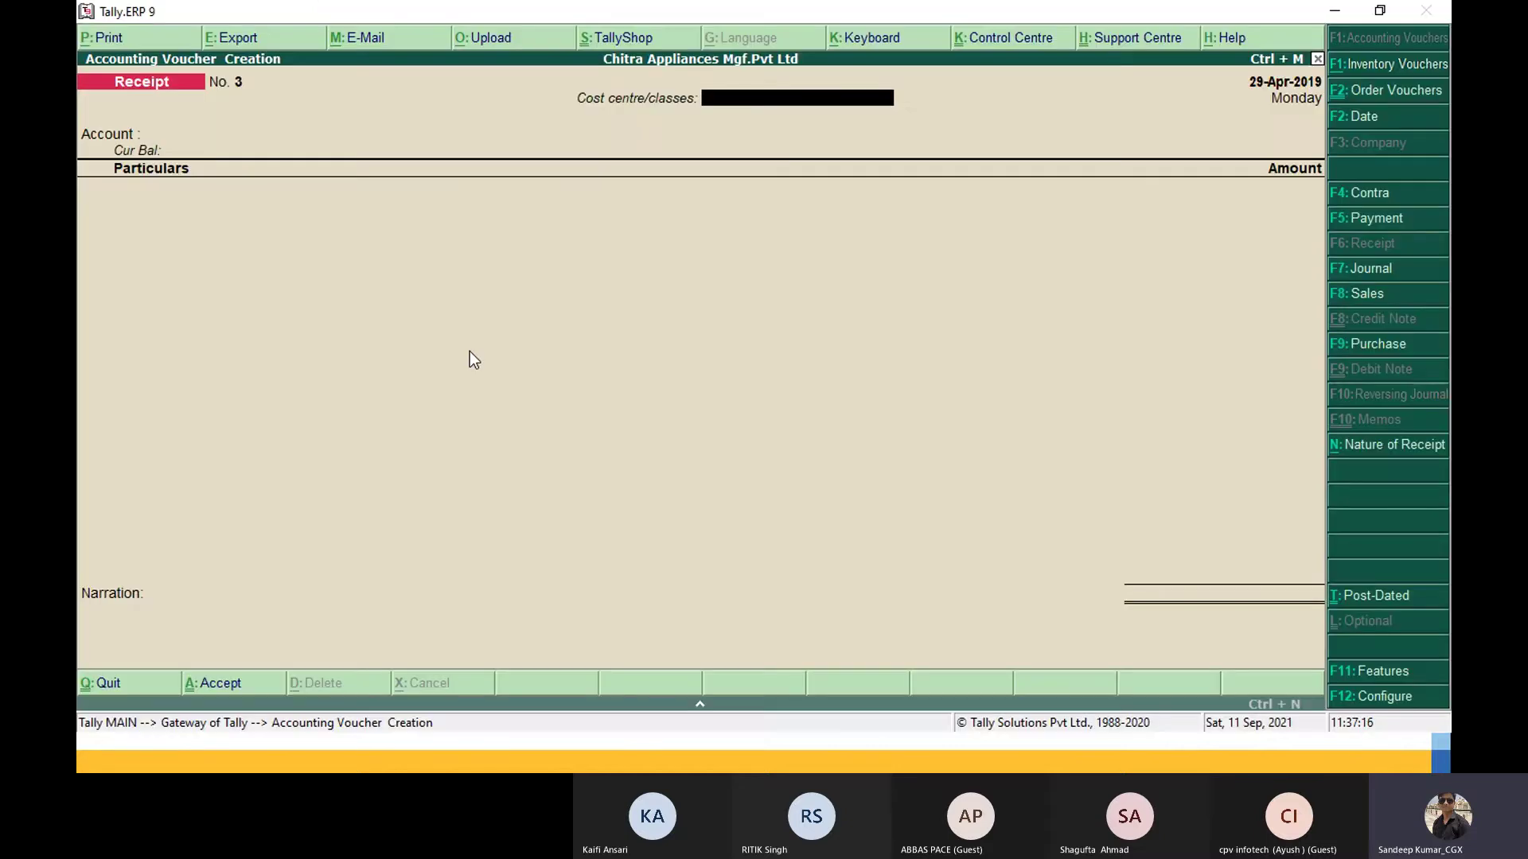
# Step: Open the Day Book for 1-Apr to 29-Apr-2019 and open the Bikram Distributors Ltd sales entry
pyautogui.press('Escape')
pyautogui.press('Return')
pyautogui.press('Down')
pyautogui.press('Down')
pyautogui.press('Down')
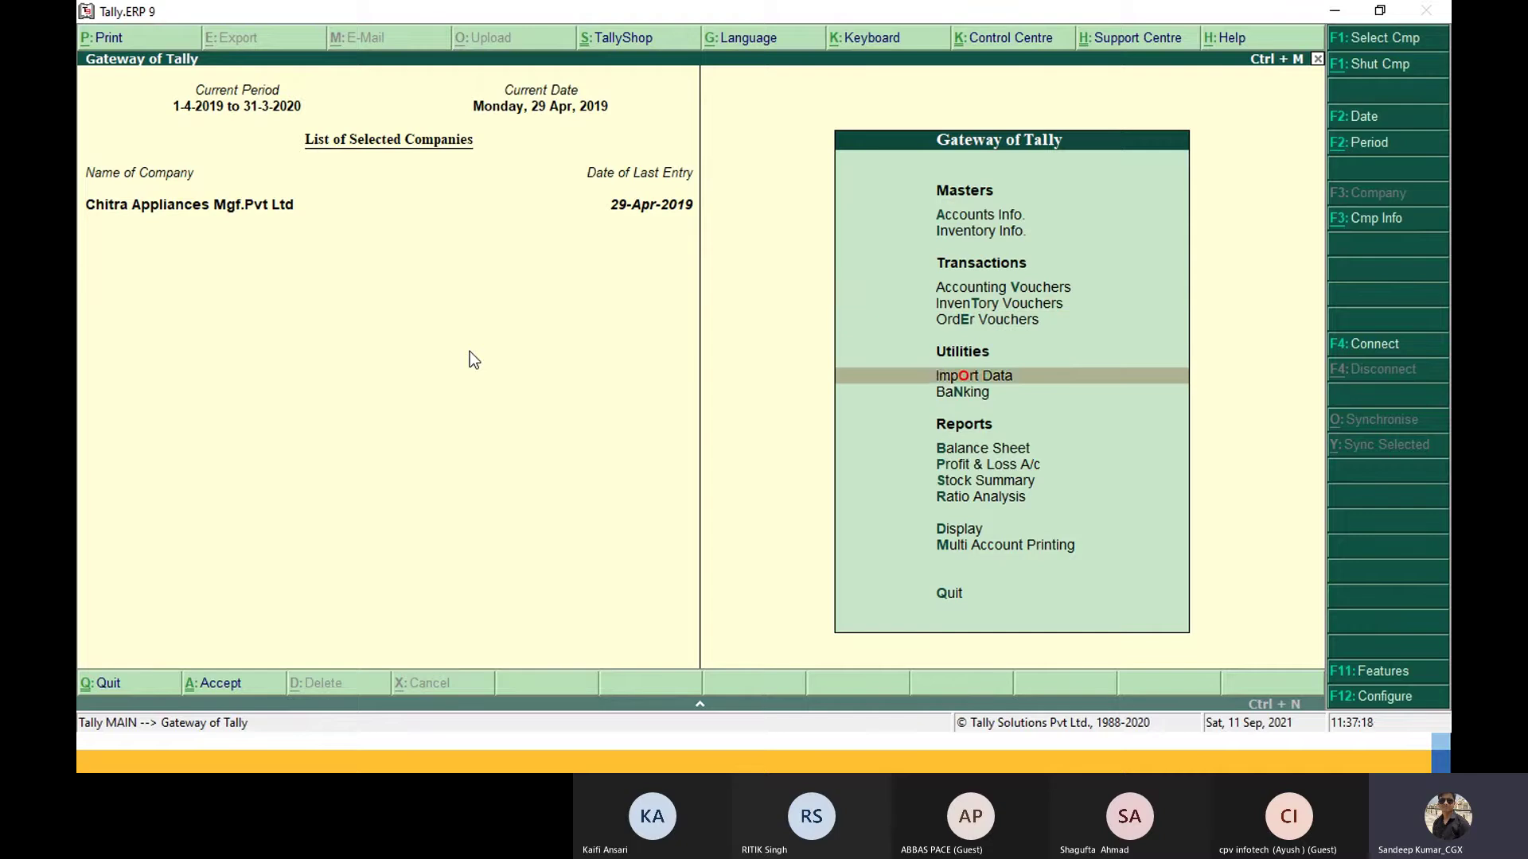
pyautogui.press('Up')
pyautogui.press('Up')
pyautogui.press('Up')
pyautogui.press('Down')
pyautogui.press('Down')
pyautogui.press('Down')
pyautogui.press('Down')
pyautogui.press('Down')
pyautogui.press('Down')
pyautogui.press('Down')
pyautogui.press('Down')
pyautogui.press('Down')
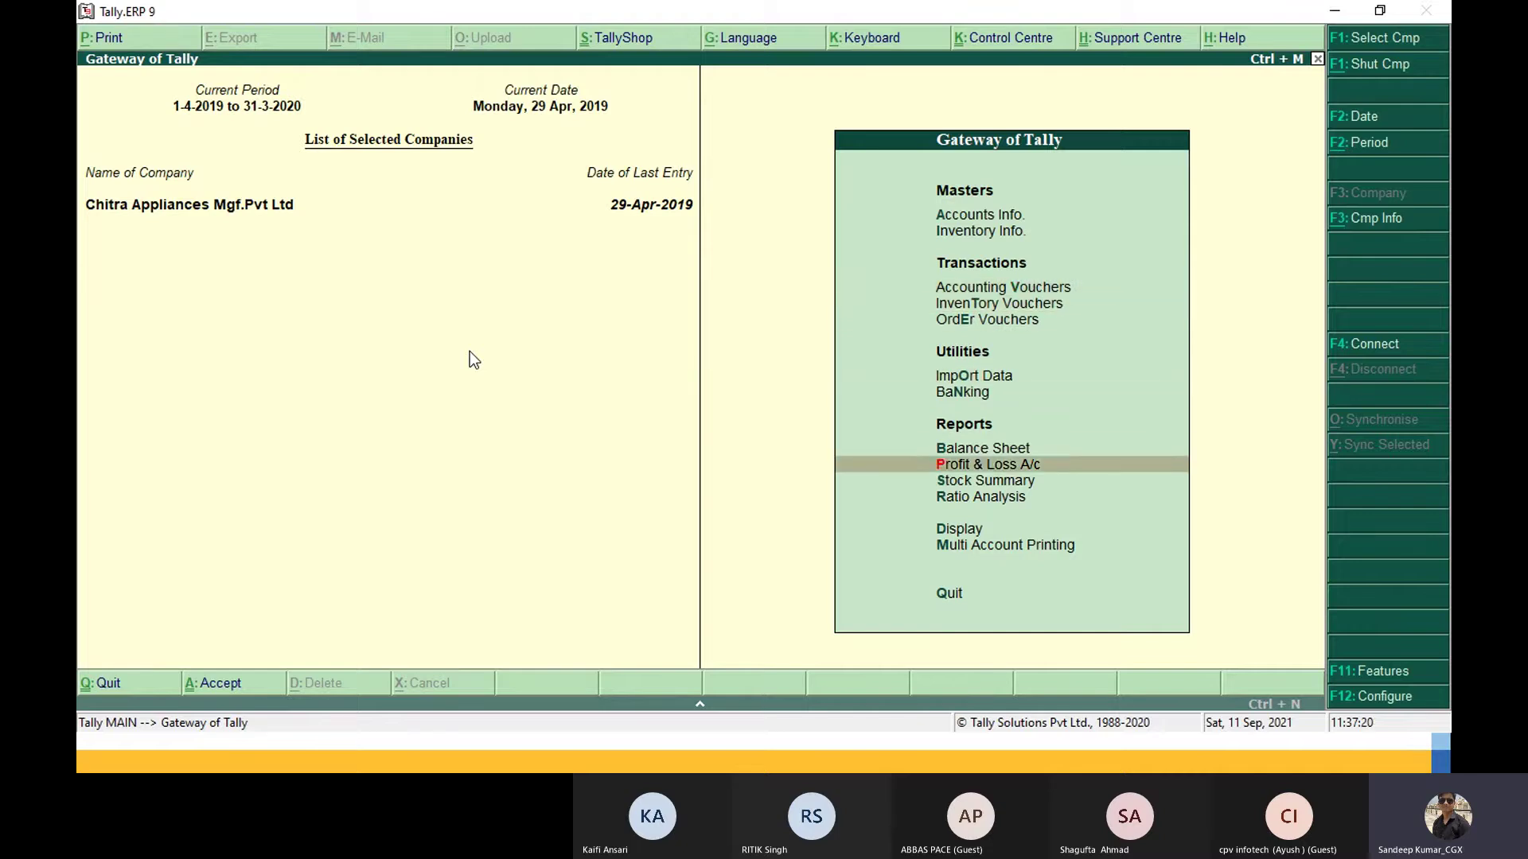
pyautogui.press('Return')
pyautogui.press('Down')
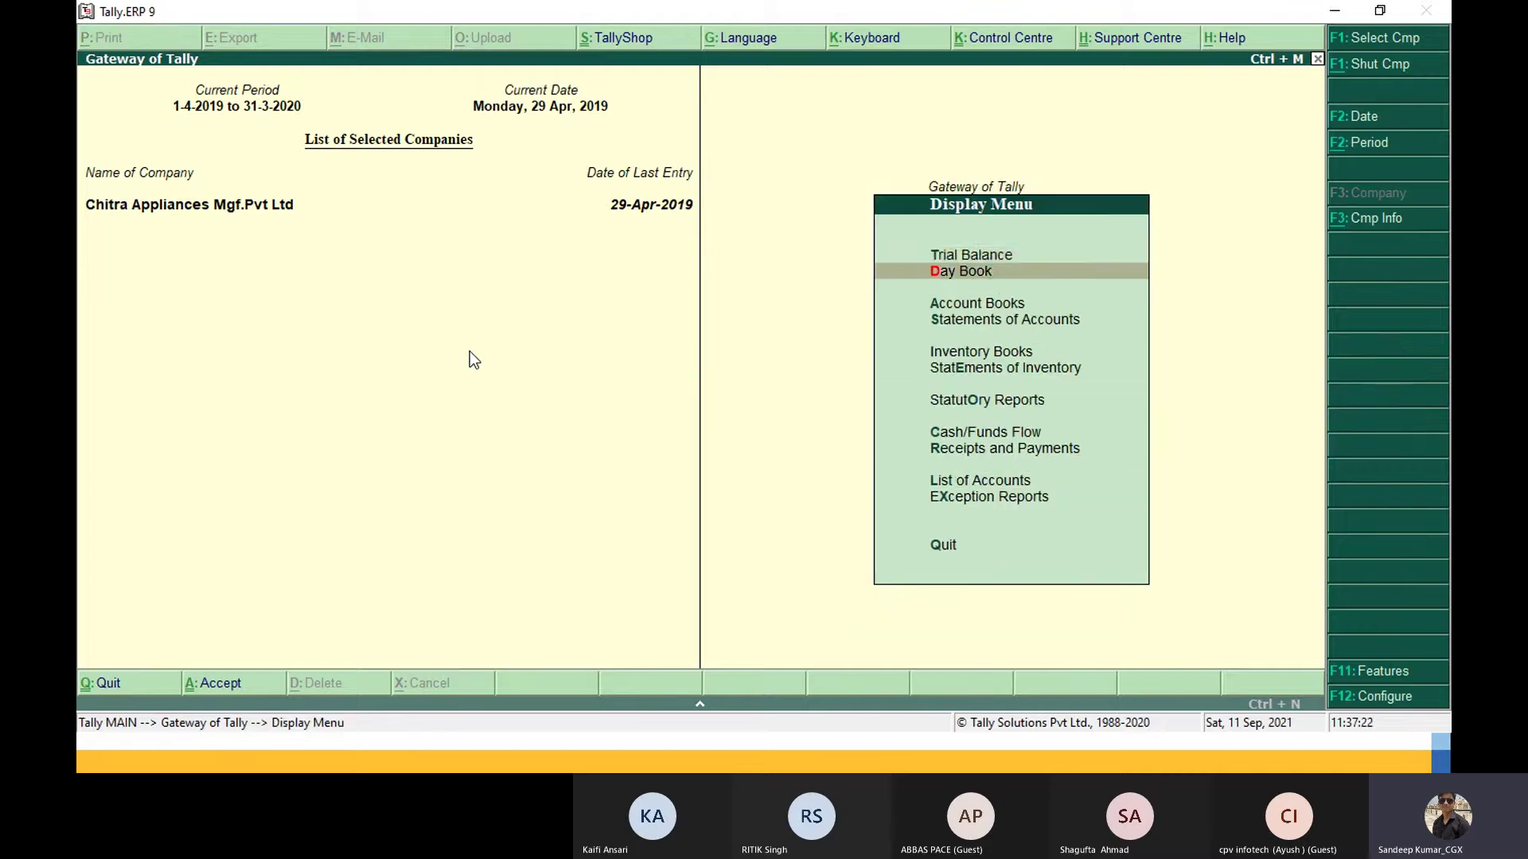
pyautogui.press('Return')
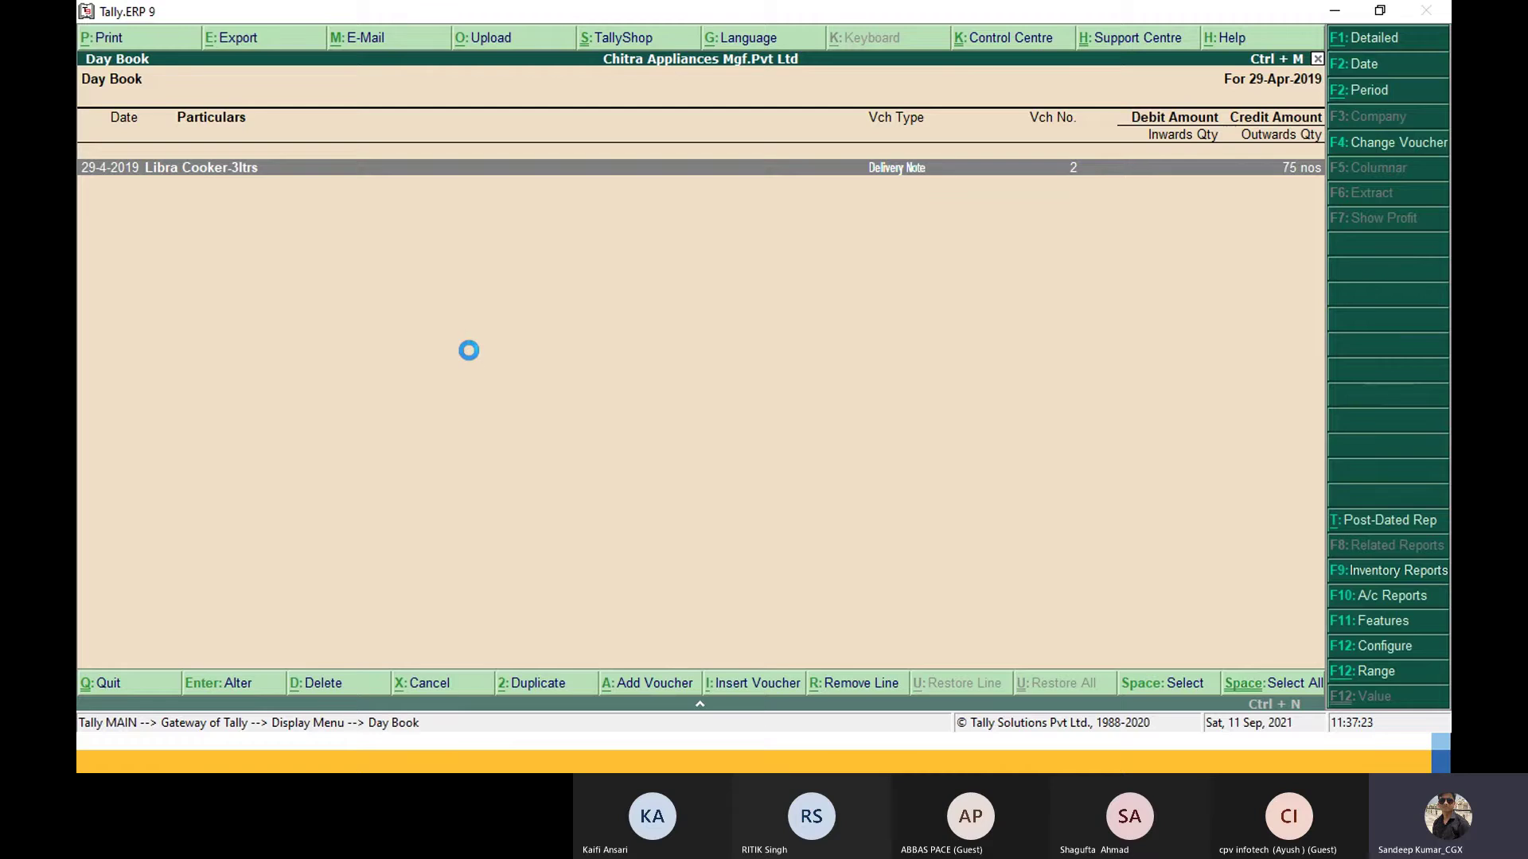
pyautogui.press('F2')
pyautogui.press('Return')
pyautogui.press('Up')
pyautogui.press('Up')
pyautogui.press('Up')
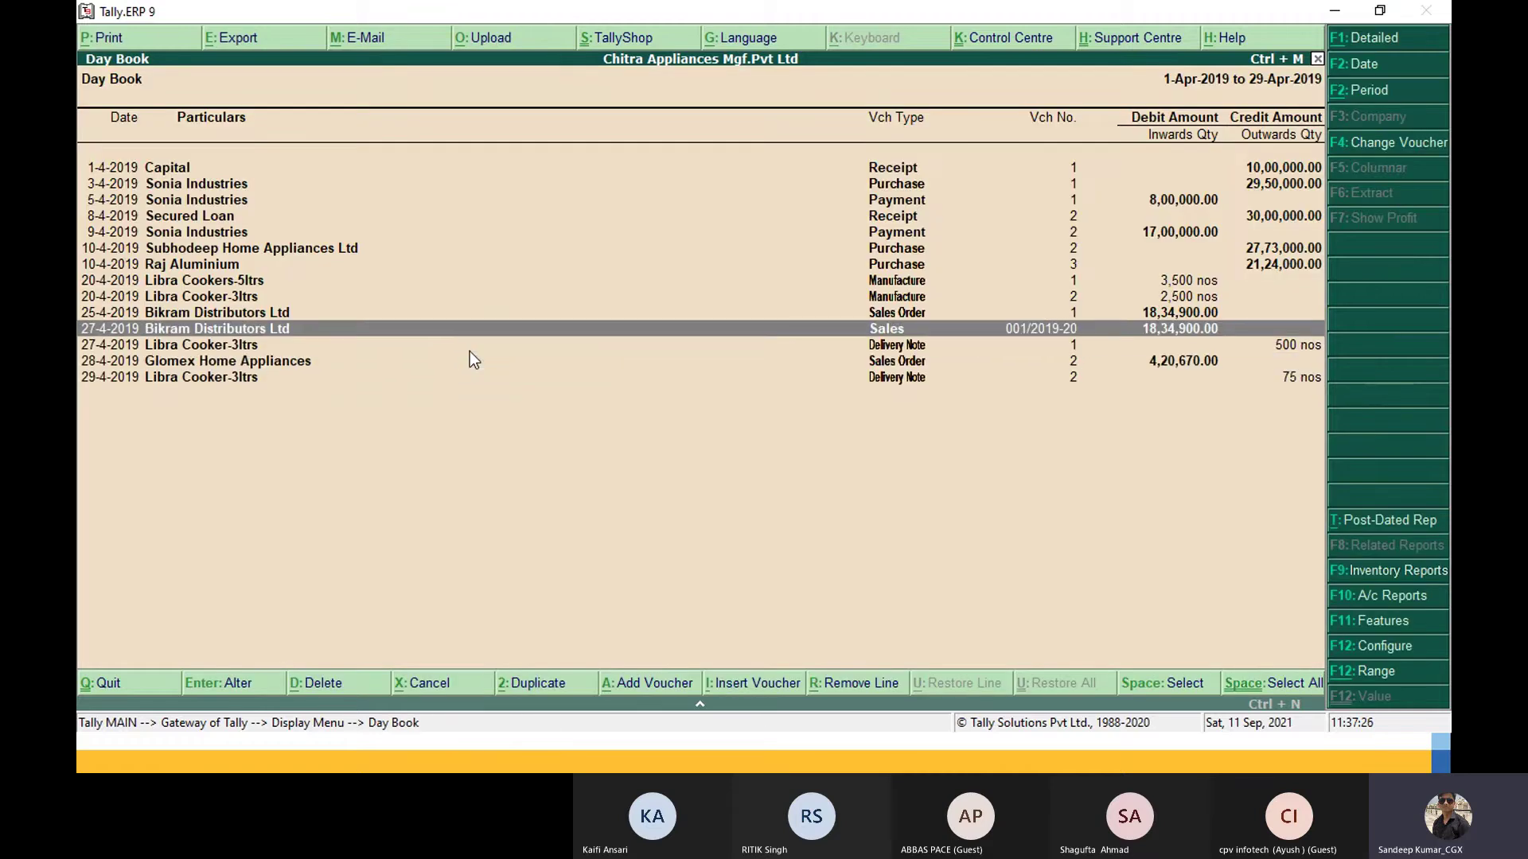
pyautogui.press('Return')
pyautogui.press('Return')
pyautogui.press('Return')
pyautogui.press('Return')
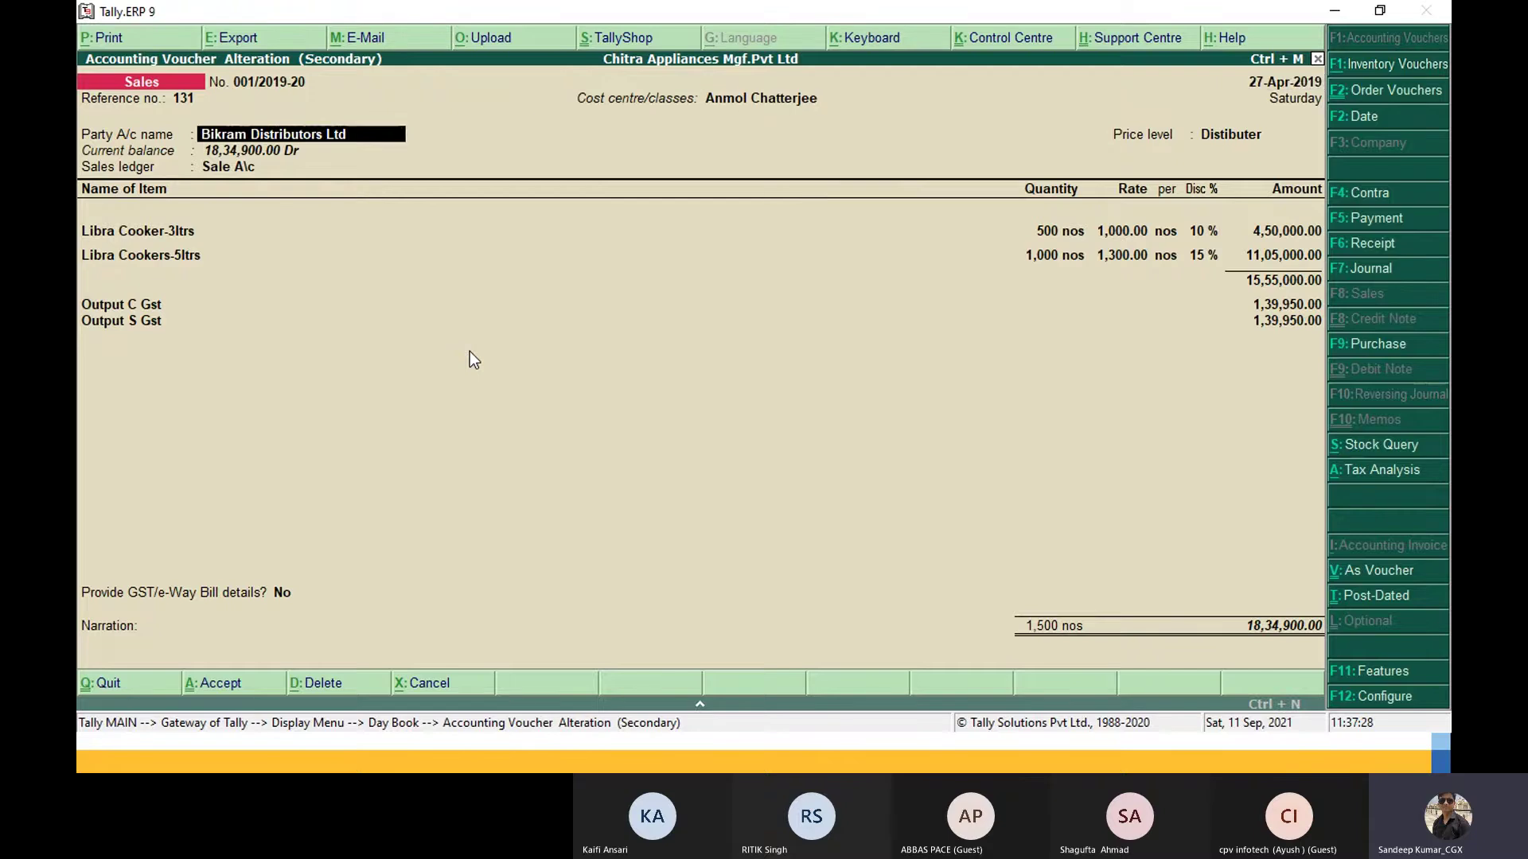
# Step: Keep the party, Distibuter price level and Sale A/c ledger, returning to the Libra Cooker-3ltrs line
pyautogui.press('Return')
pyautogui.hotkey('ctrl', 'a')
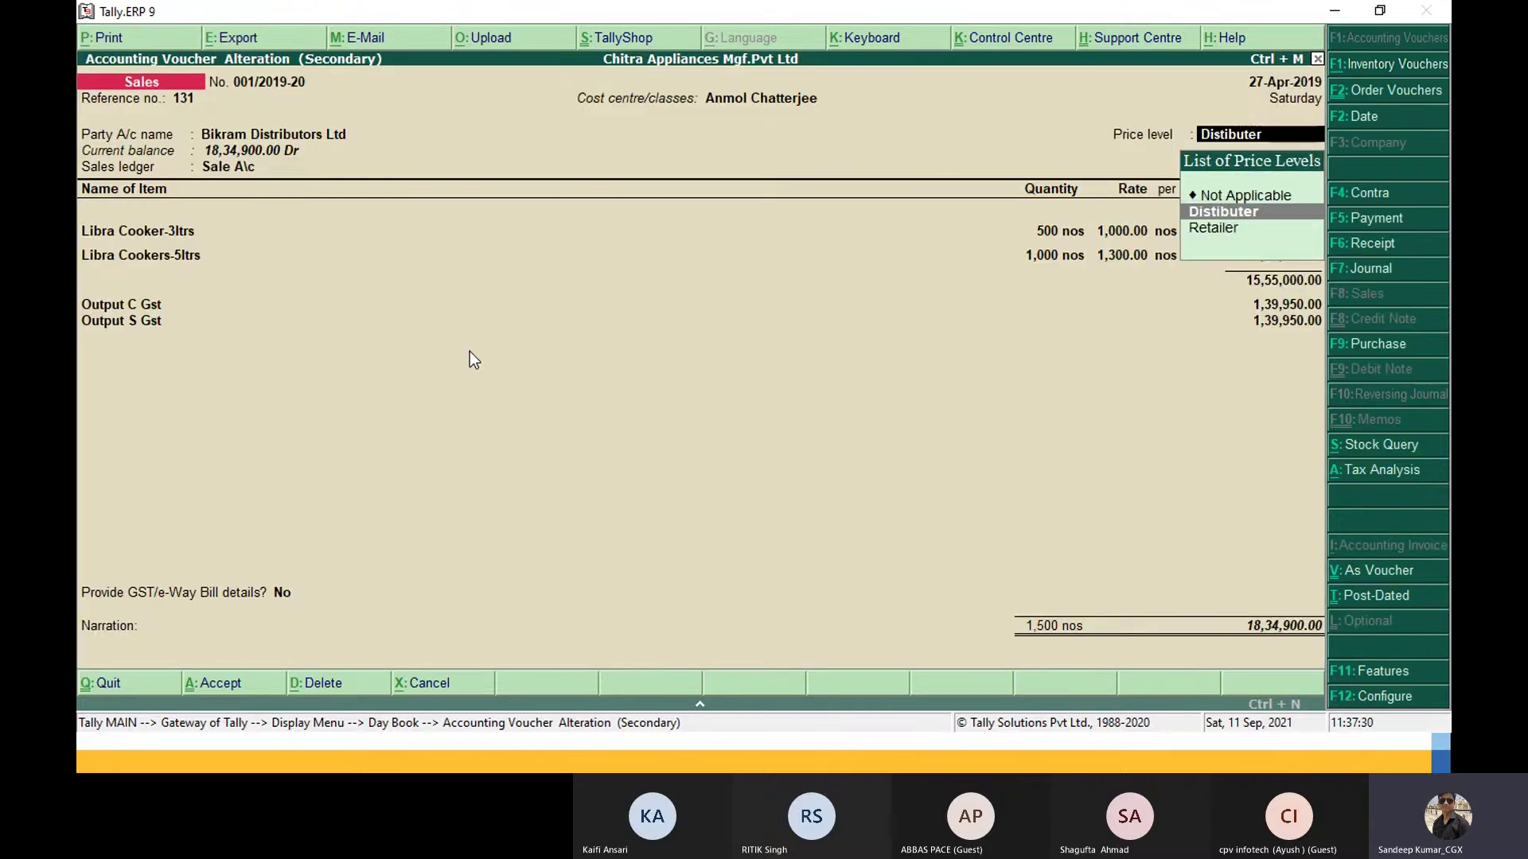
pyautogui.press('Return')
pyautogui.press('Return')
pyautogui.press('Return')
pyautogui.press('Return')
pyautogui.press('Return')
pyautogui.press('Return')
pyautogui.press('Return')
pyautogui.press('Return')
pyautogui.press('Return')
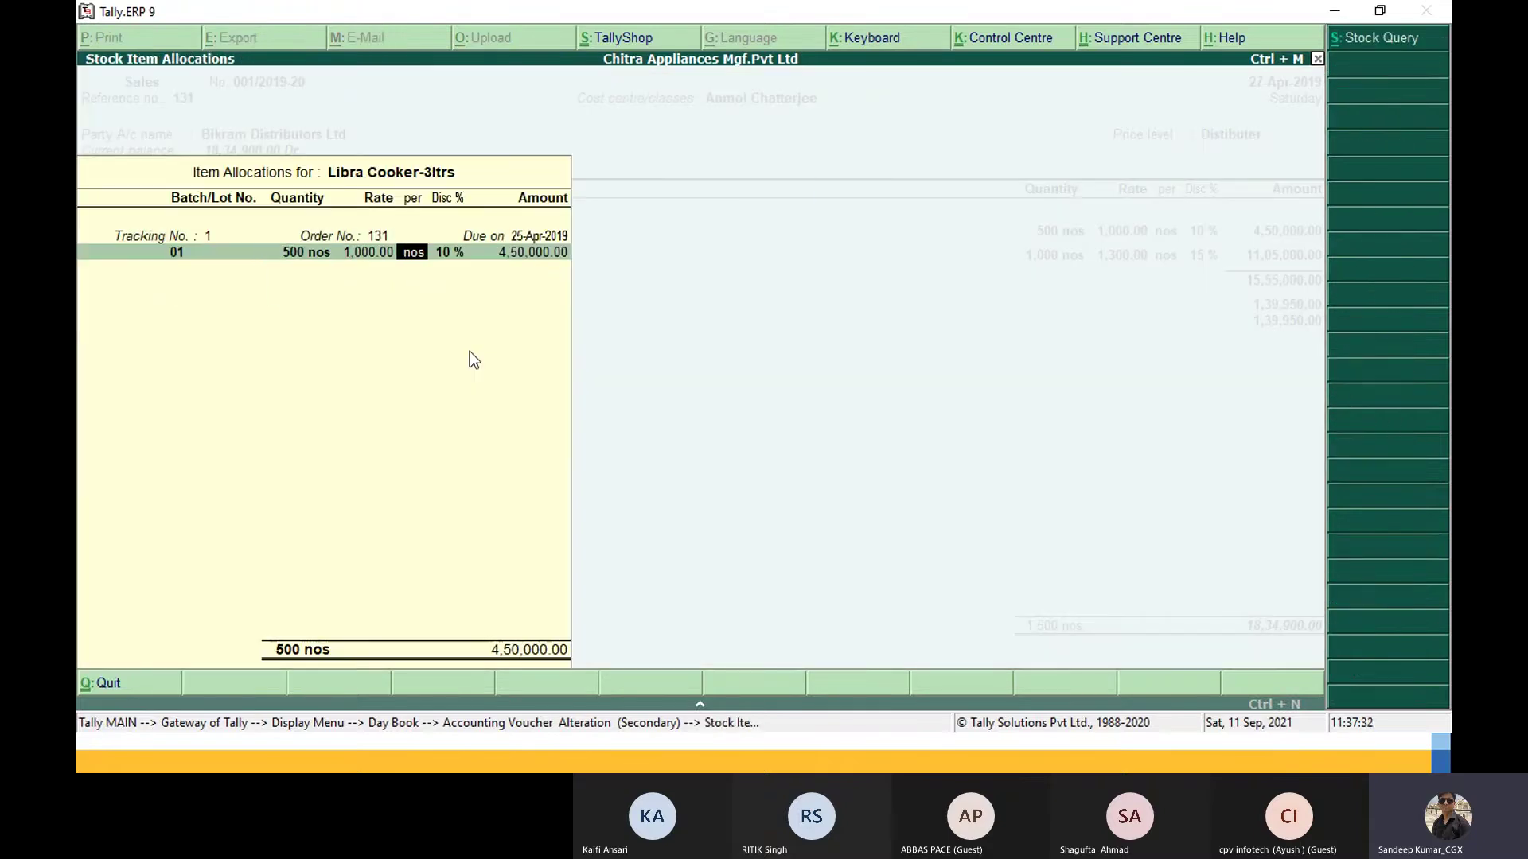
pyautogui.press('Return')
pyautogui.press('Return')
pyautogui.press('Return')
pyautogui.press('Return')
pyautogui.press('Return')
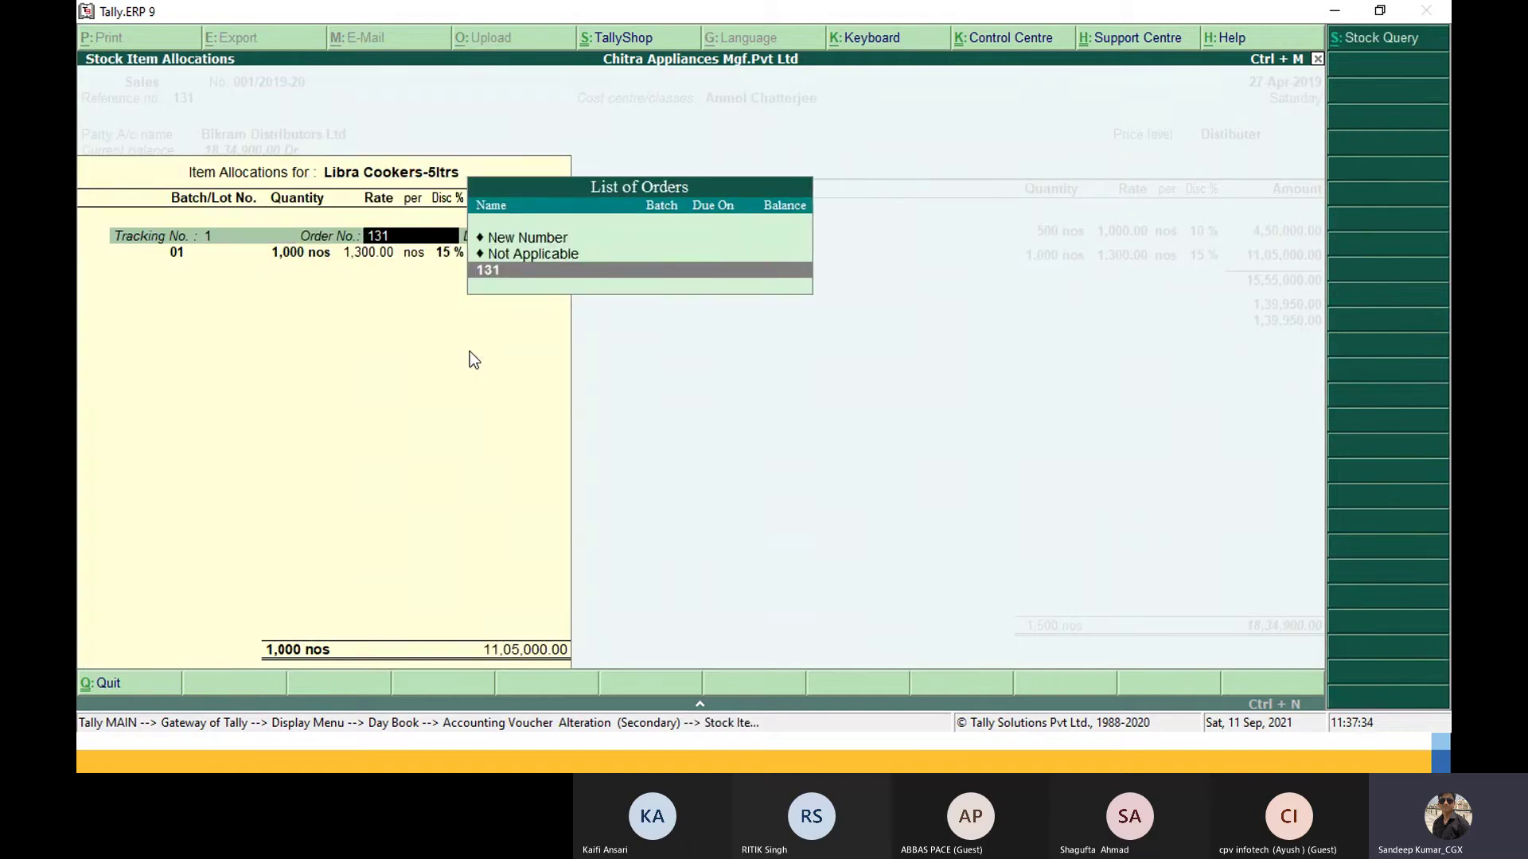
pyautogui.press('Return')
pyautogui.press('Return')
pyautogui.press('Return')
pyautogui.press('Return')
pyautogui.press('Return')
pyautogui.press('Return')
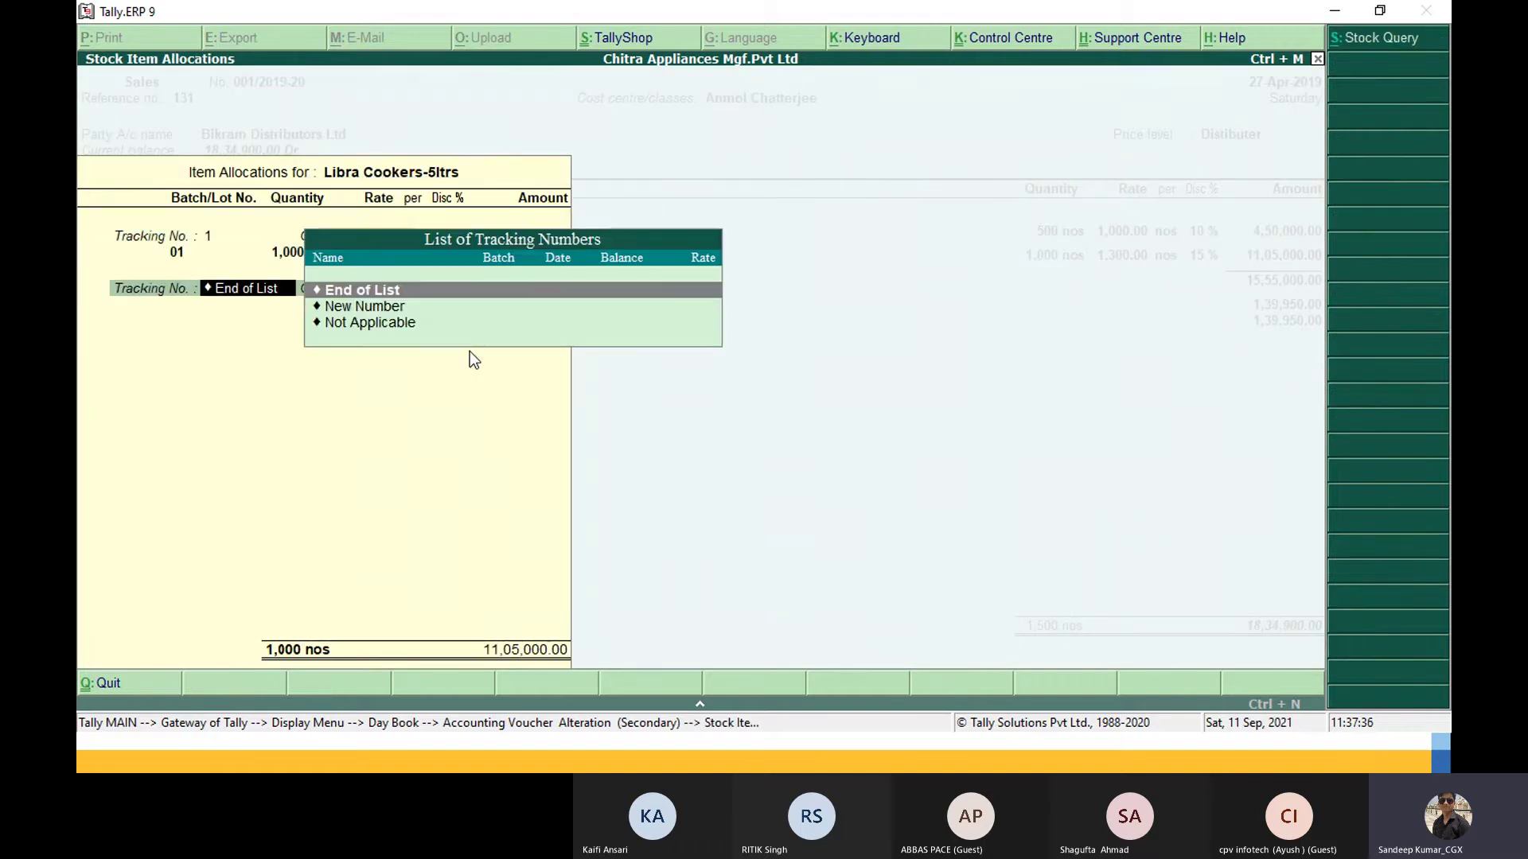
pyautogui.press('Up')
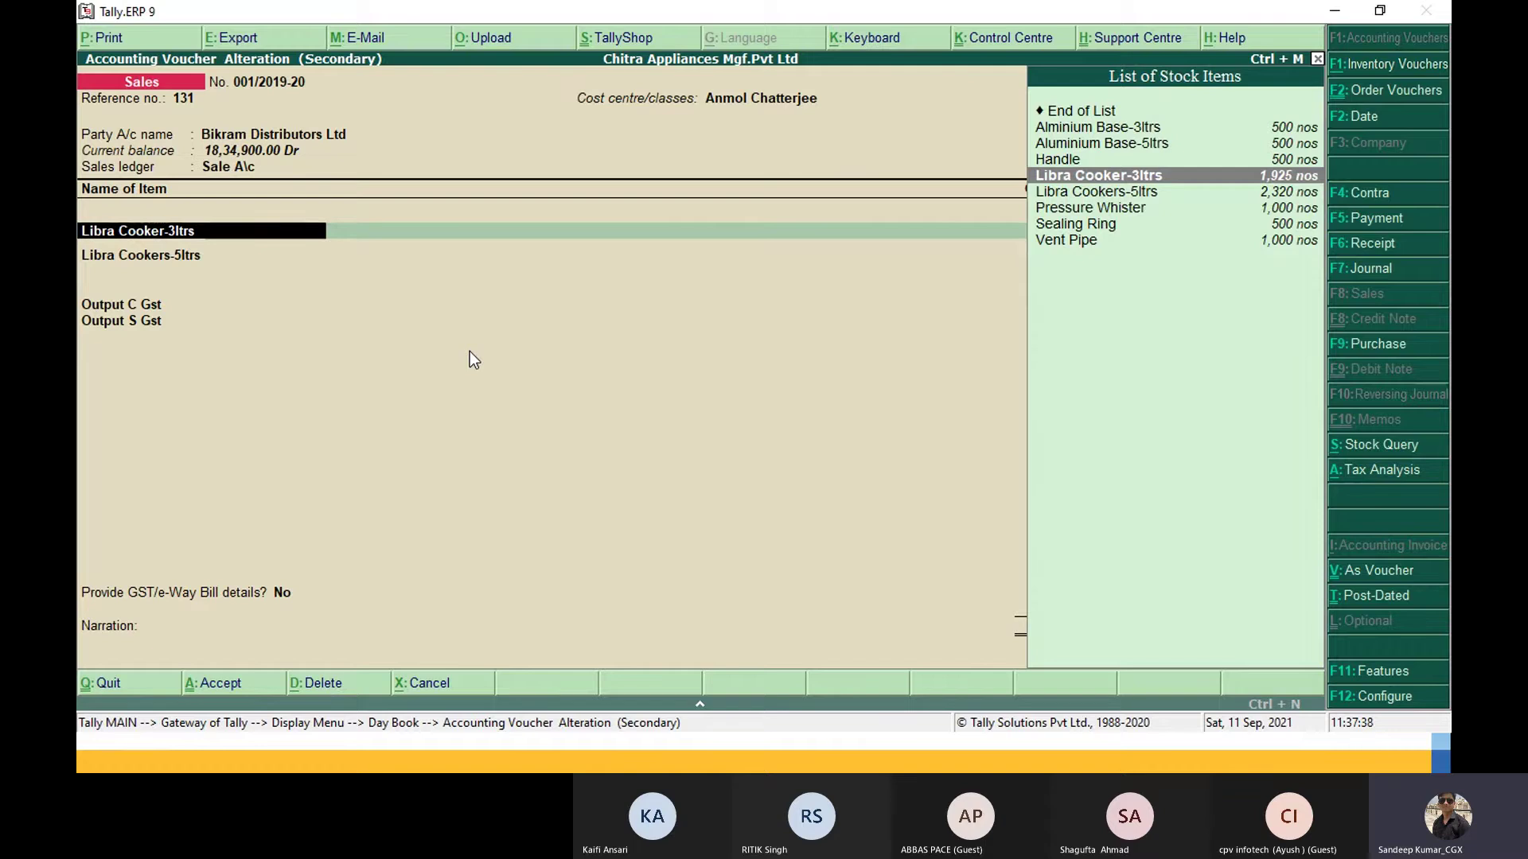
# Step: Enable additional descriptions for stock item names in the F12 invoice configuration
pyautogui.press('F12')
pyautogui.press('Down')
pyautogui.press('Down')
pyautogui.press('Down')
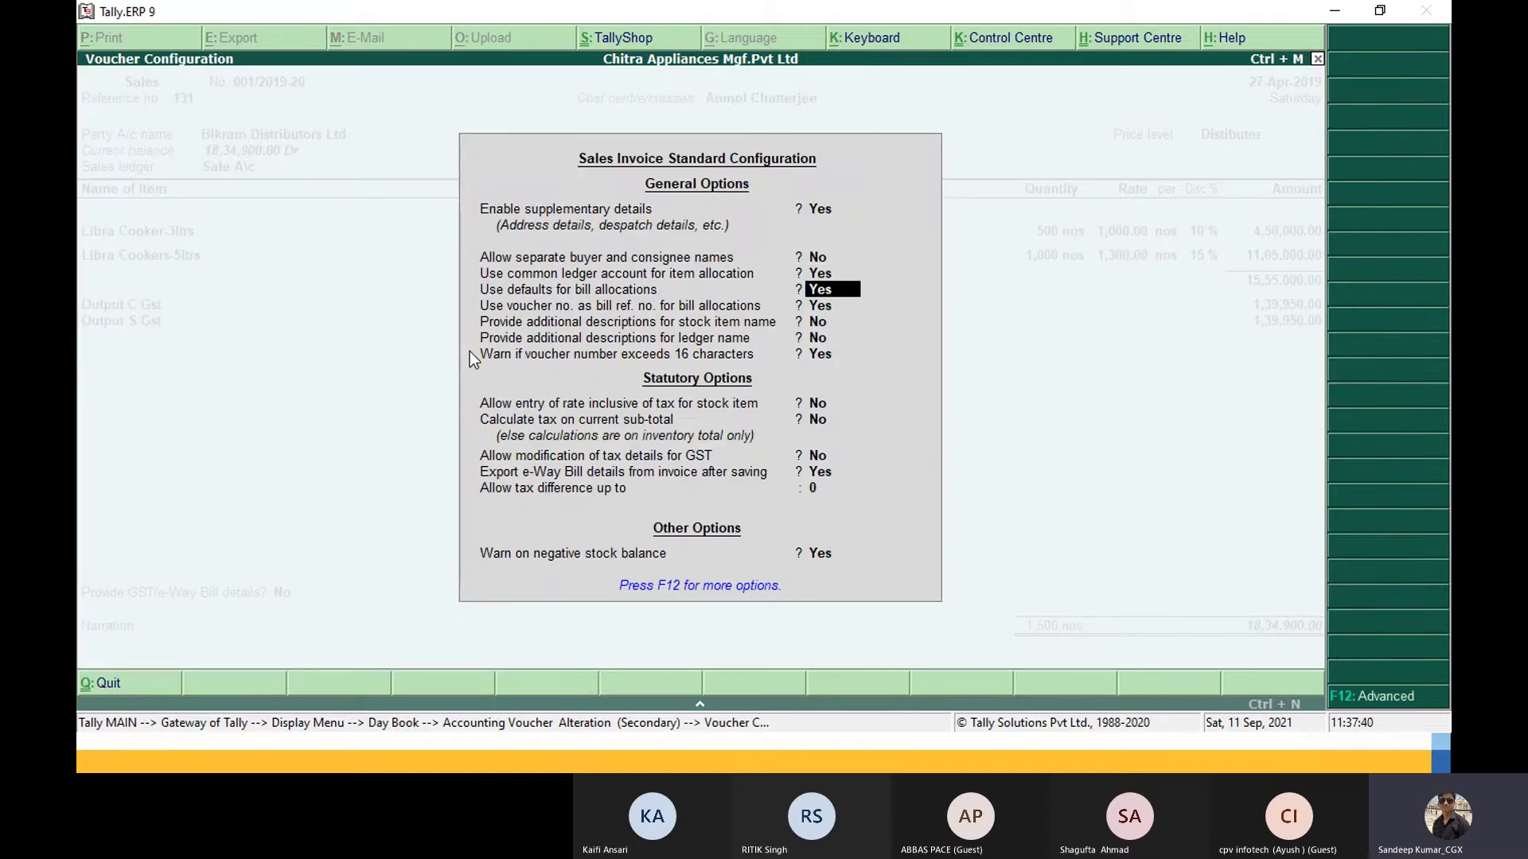
pyautogui.press('Down')
pyautogui.press('Down')
pyautogui.press('y')
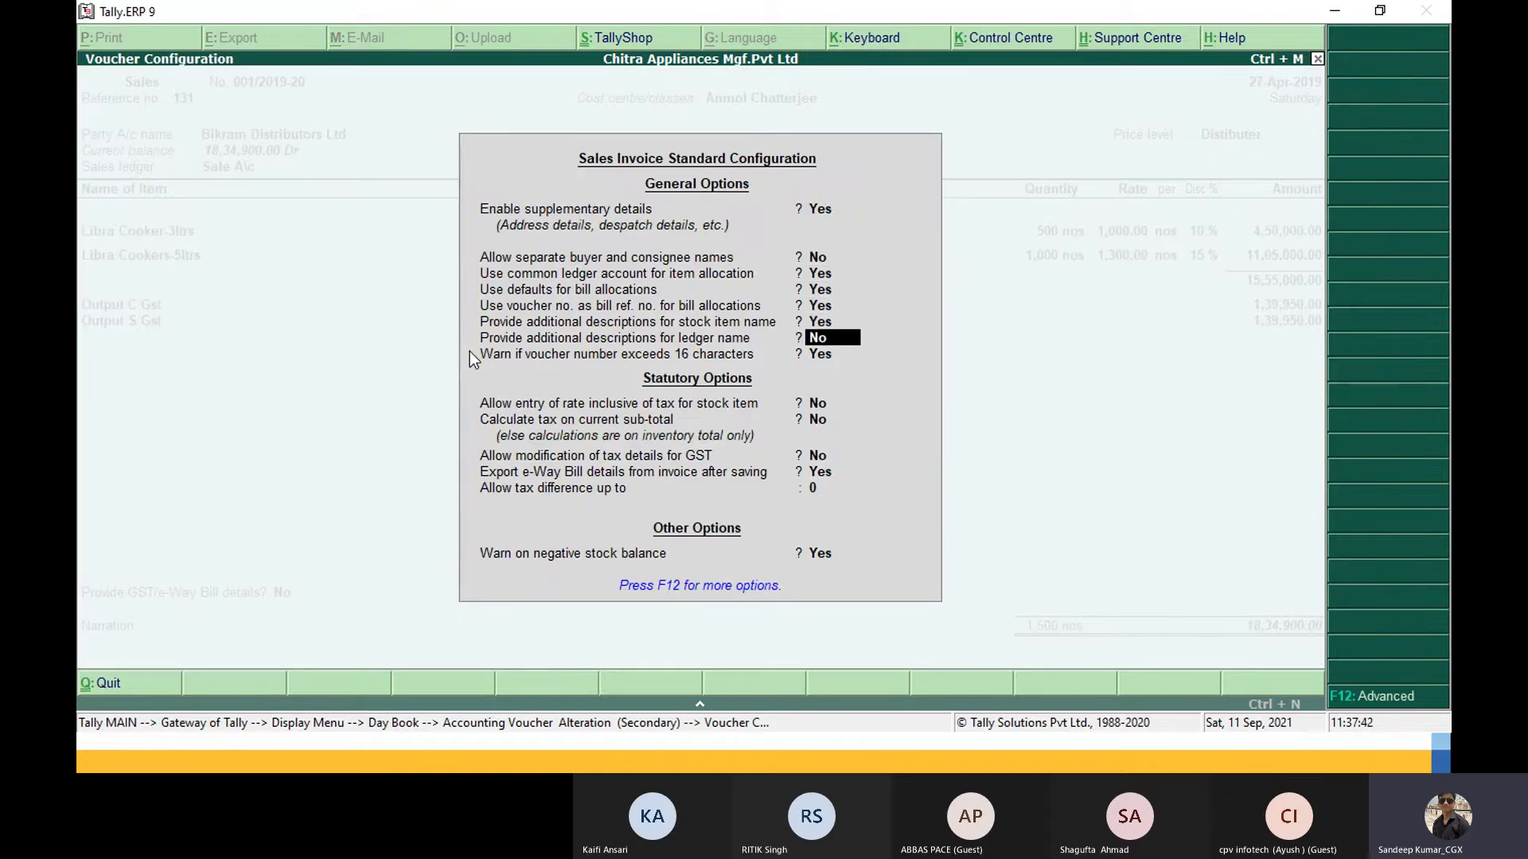
pyautogui.hotkey('ctrl', 'a')
# Step: Start entering Libra Cooker-3ltrs description lines 2, 3, 45, 6 and 7
pyautogui.press('Return')
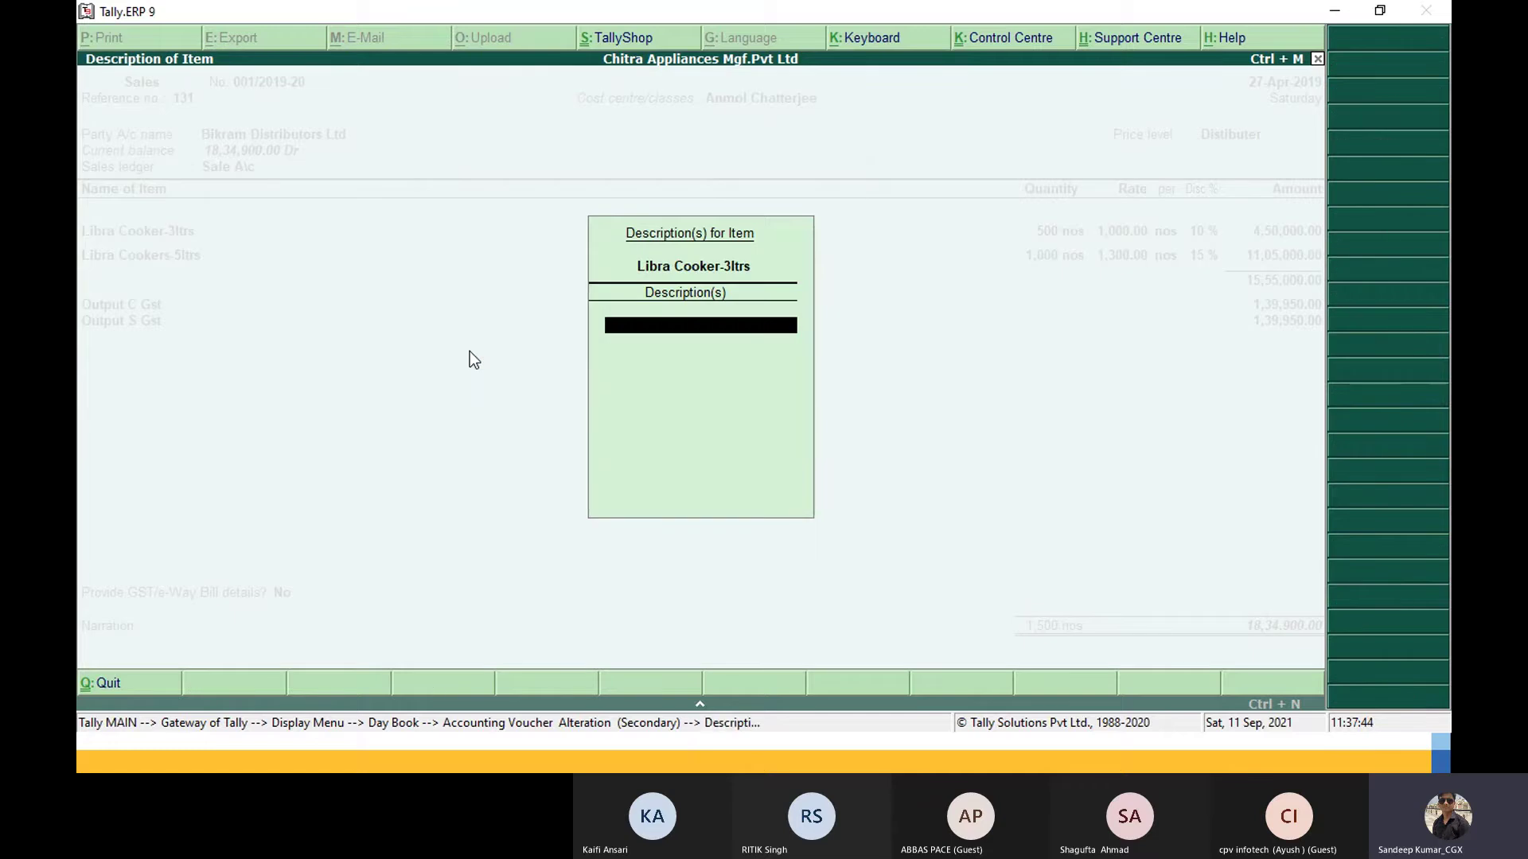
pyautogui.write('2')
pyautogui.press('Return')
pyautogui.write('3')
pyautogui.press('Return')
pyautogui.write('45')
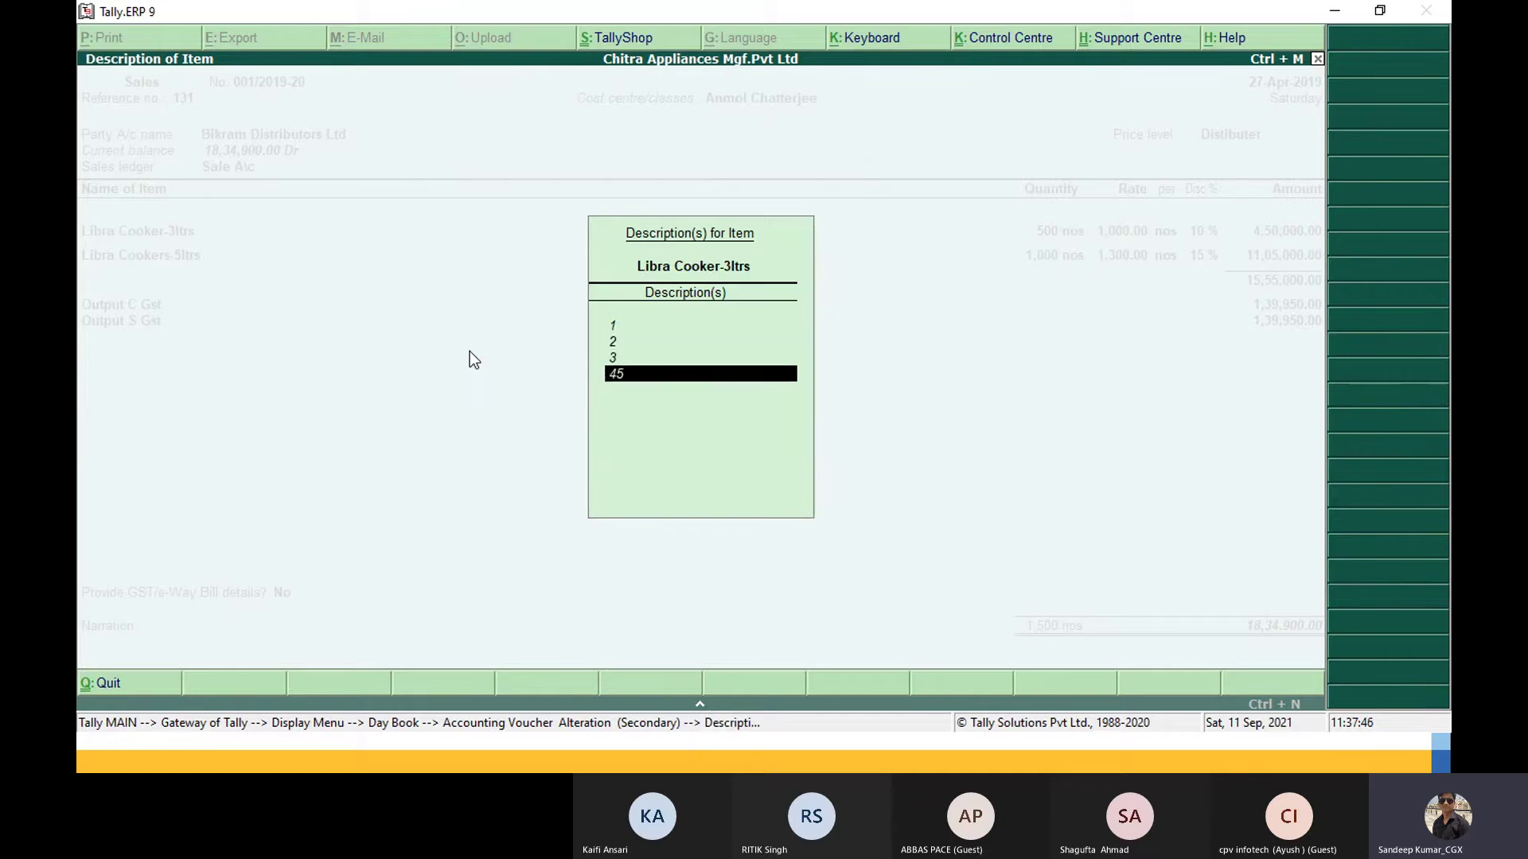
pyautogui.press('Return')
pyautogui.write('6')
pyautogui.press('Return')
pyautogui.write('7')
pyautogui.press('Return')
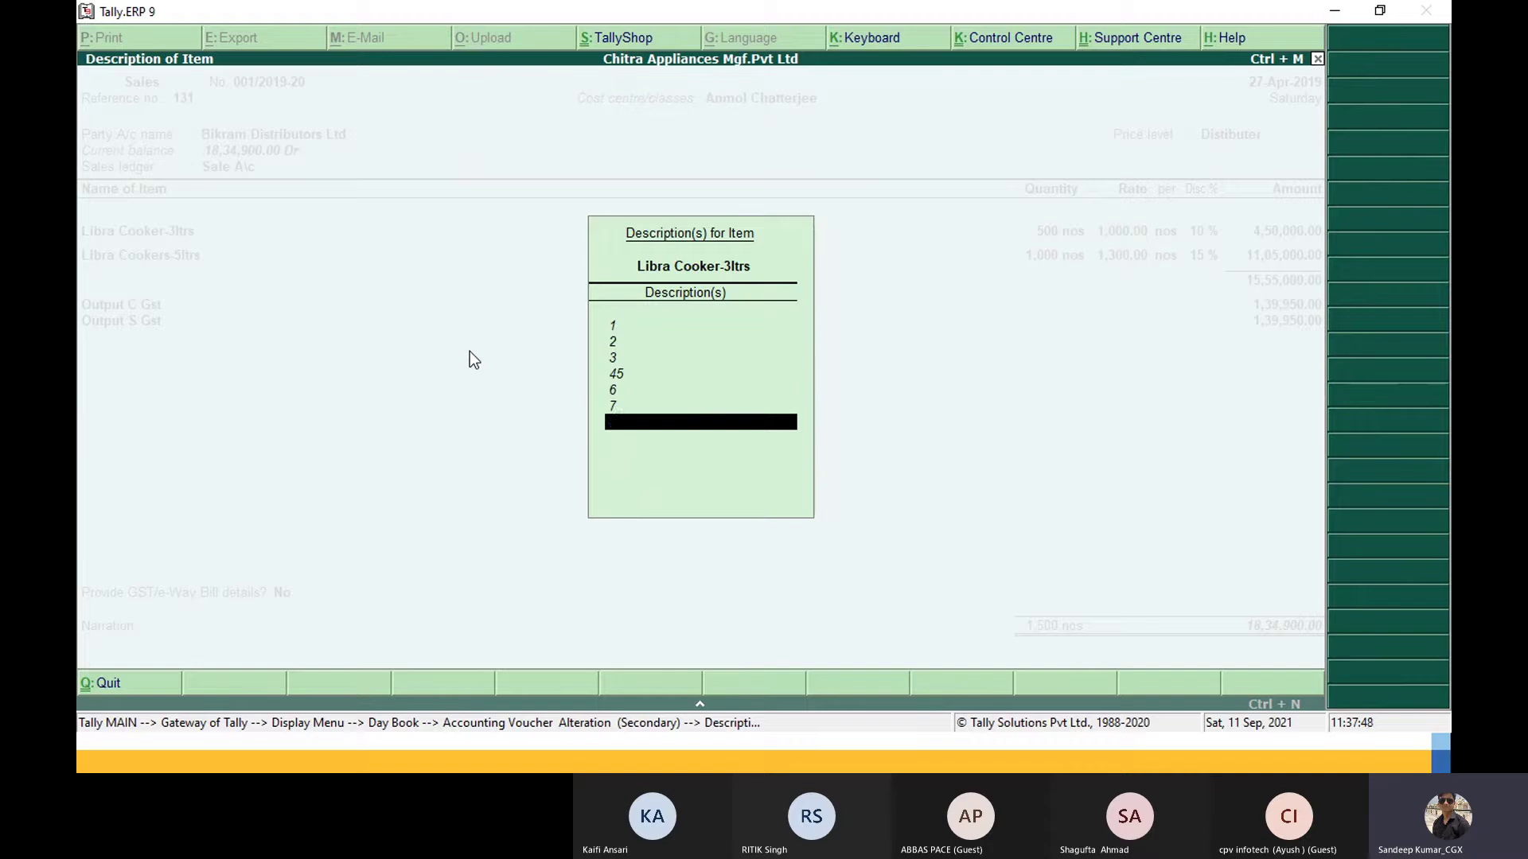
pyautogui.write('89')
# Step: Correct 45 into lines 4 and 5, add lines 8 and 9, and accept the stock allocation
pyautogui.press('BackSpace')
pyautogui.press('BackSpace')
pyautogui.press('BackSpace')
pyautogui.press('BackSpace')
pyautogui.press('BackSpace')
pyautogui.press('BackSpace')
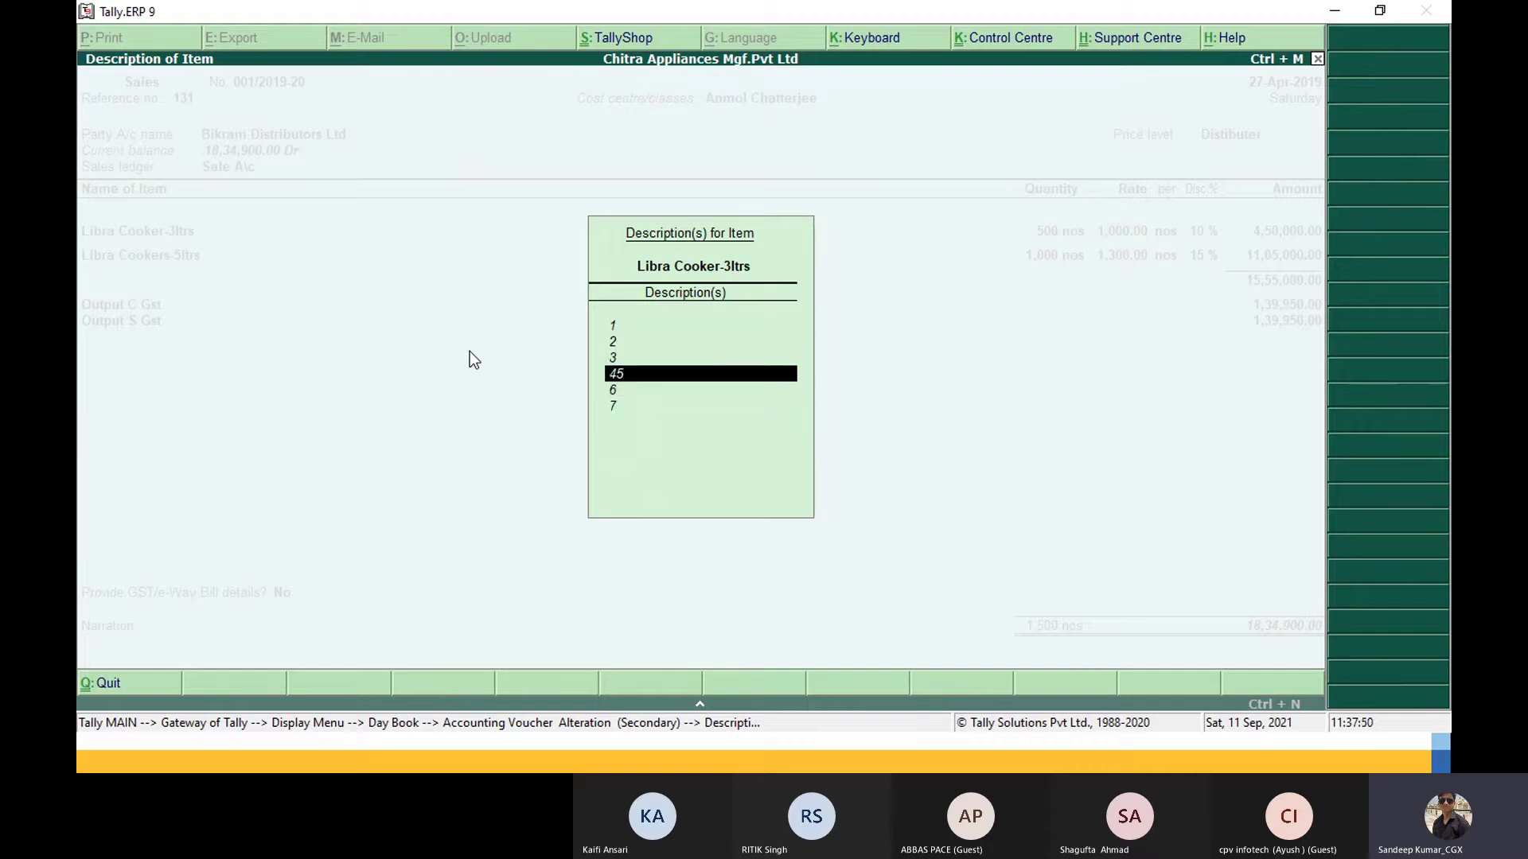
pyautogui.press('Return')
pyautogui.write('5')
pyautogui.press('Return')
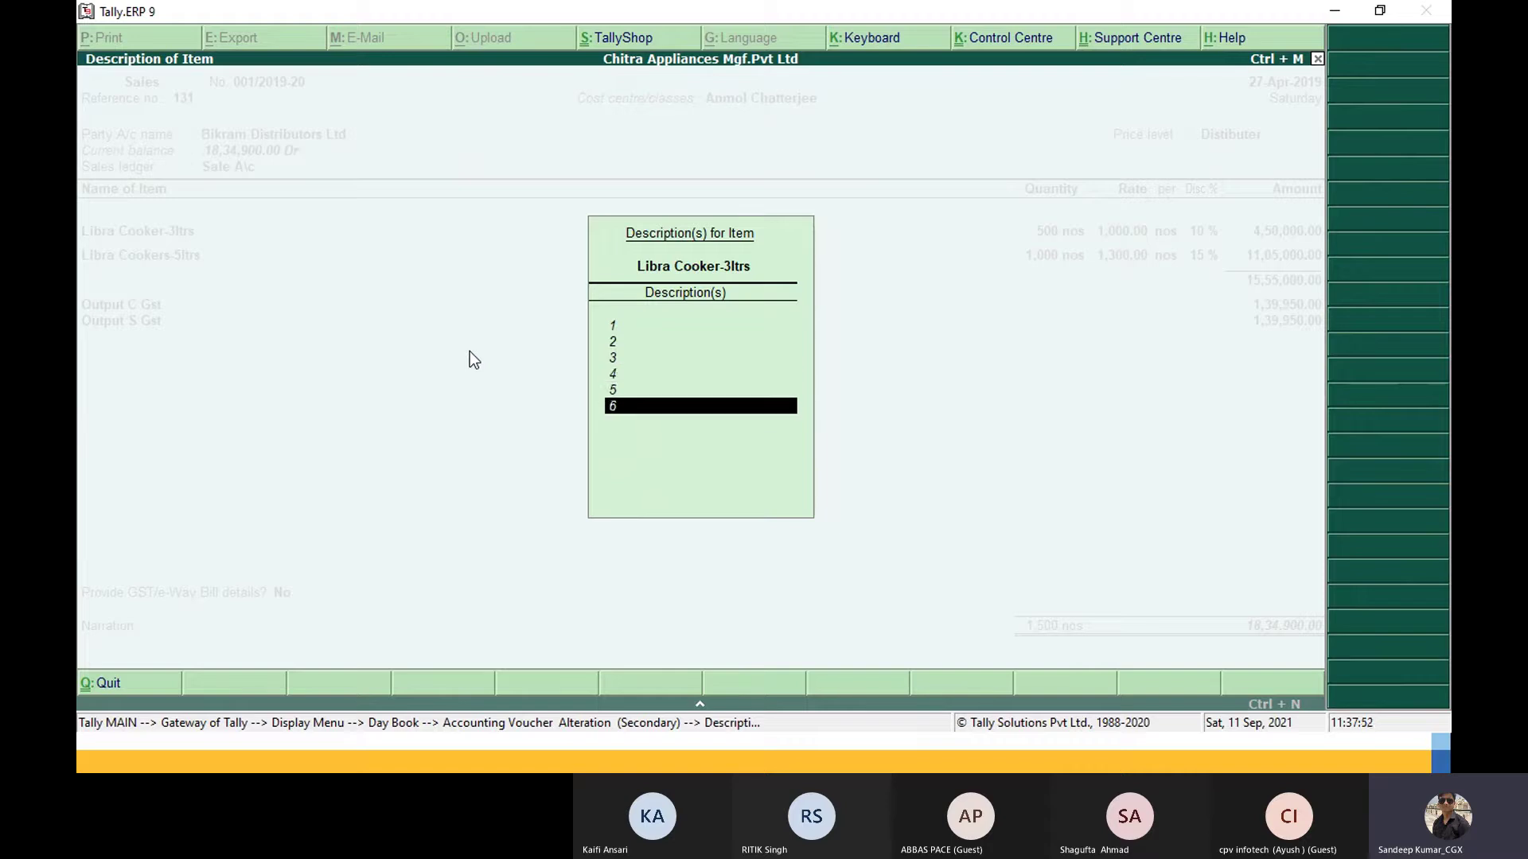
pyautogui.press('Return')
pyautogui.press('Return')
pyautogui.write('8')
pyautogui.press('Return')
pyautogui.write('9')
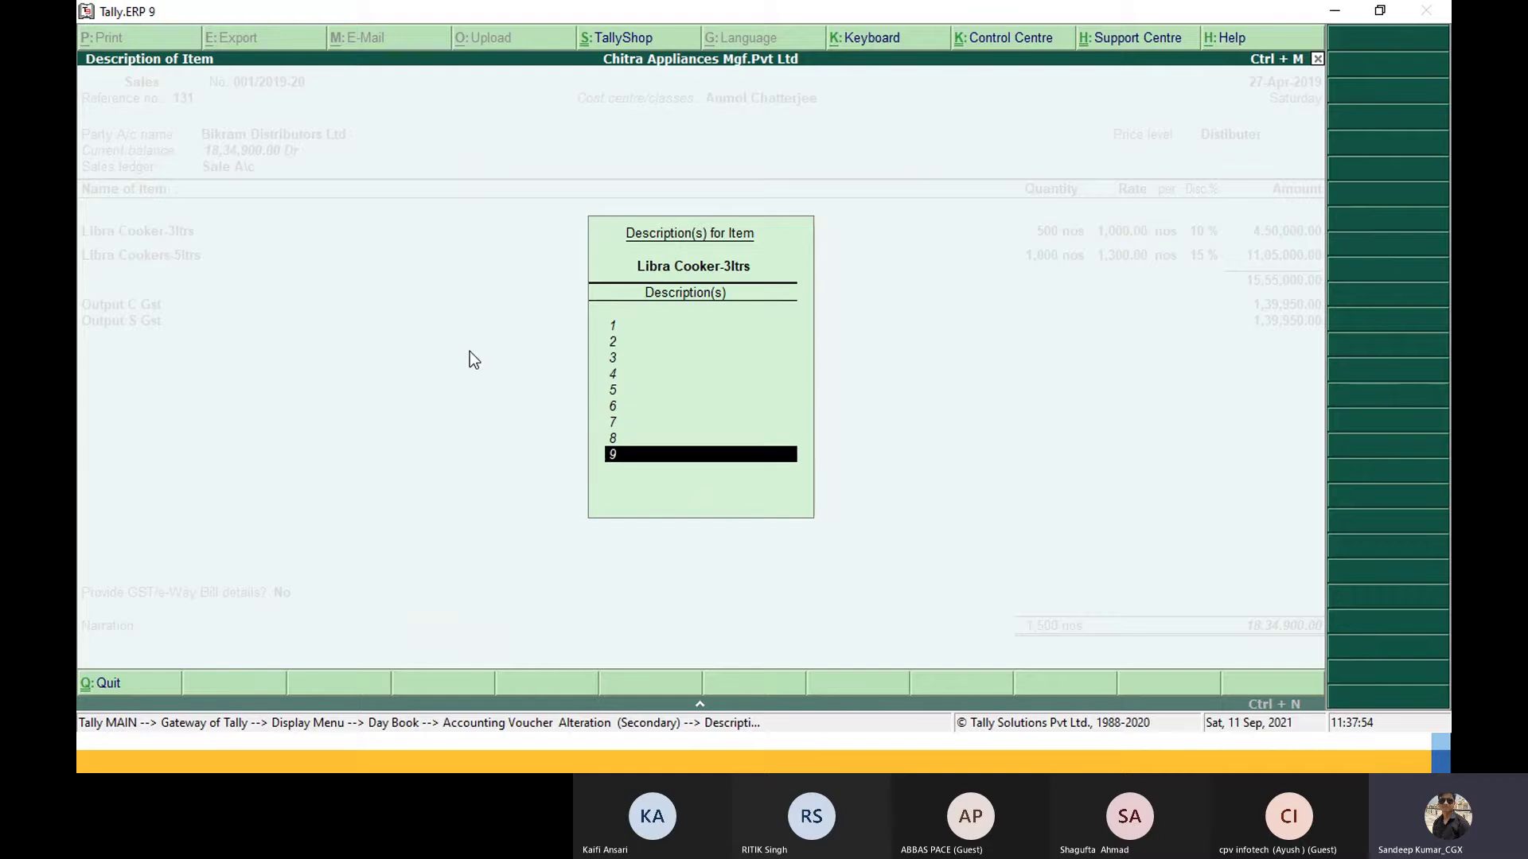
pyautogui.press('Return')
pyautogui.write('0')
pyautogui.press('Return')
pyautogui.press('Return')
pyautogui.press('Return')
pyautogui.press('Return')
pyautogui.press('Return')
pyautogui.press('Return')
pyautogui.press('Return')
pyautogui.press('Return')
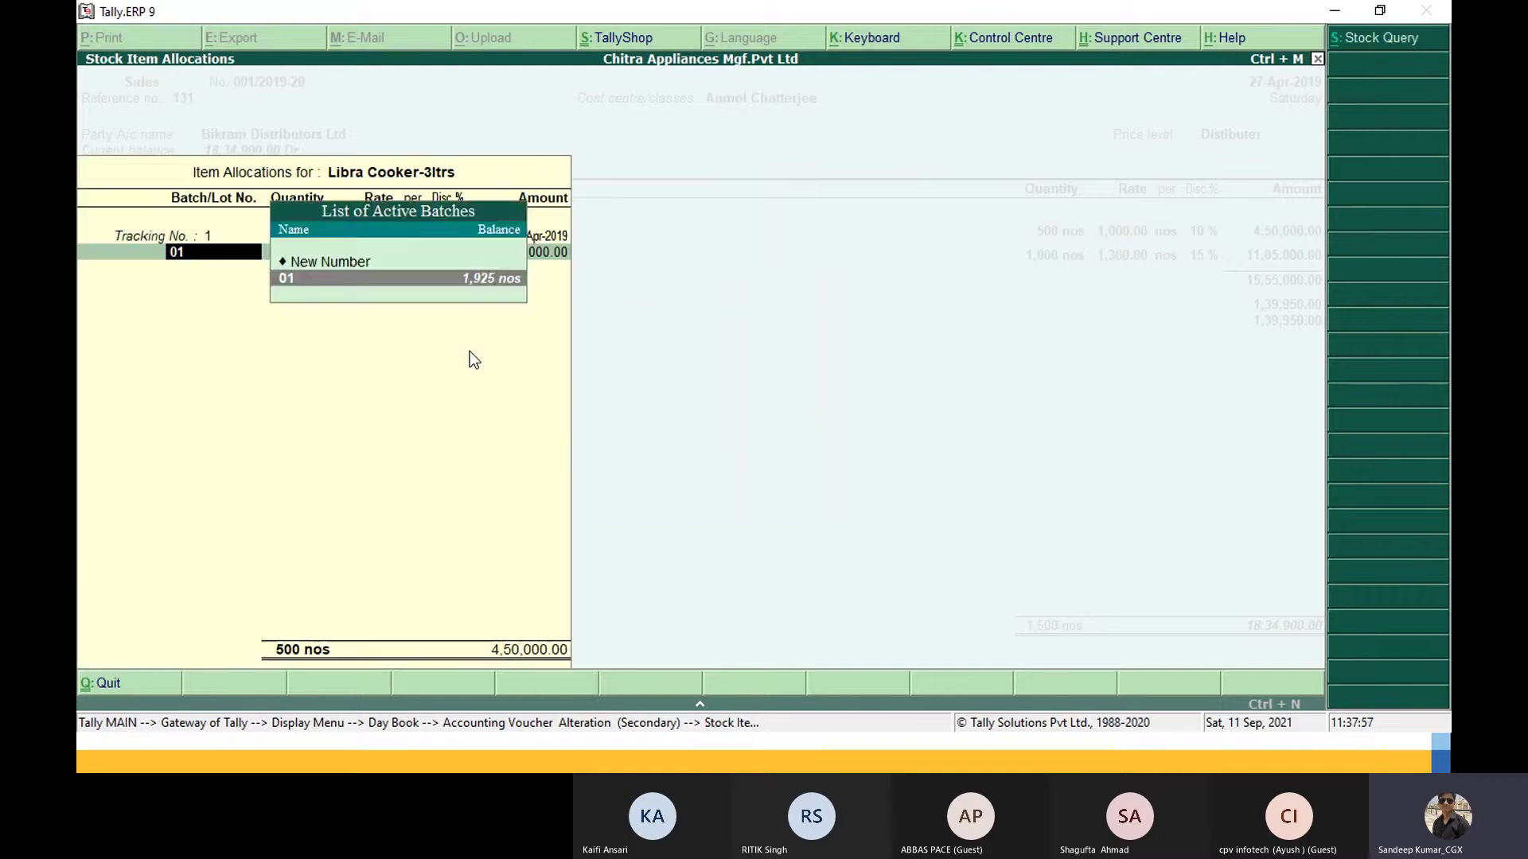
pyautogui.press('Return')
pyautogui.press('Return')
pyautogui.press('Return')
pyautogui.press('Return')
pyautogui.press('Return')
pyautogui.press('Return')
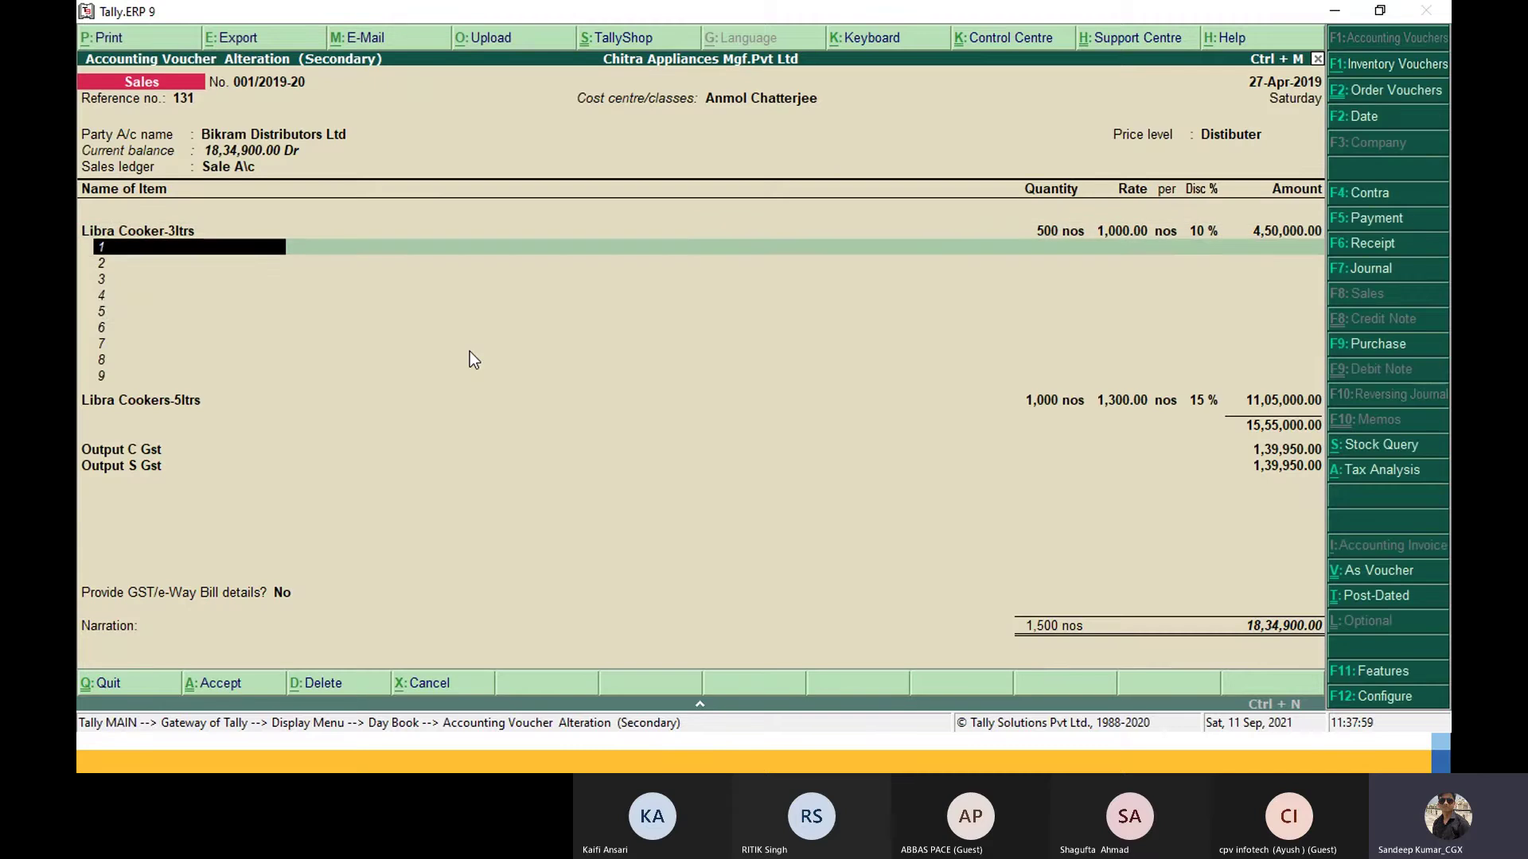
pyautogui.press('Return')
pyautogui.press('Return')
pyautogui.press('Return')
pyautogui.press('Return')
pyautogui.press('Return')
pyautogui.press('Return')
pyautogui.press('Return')
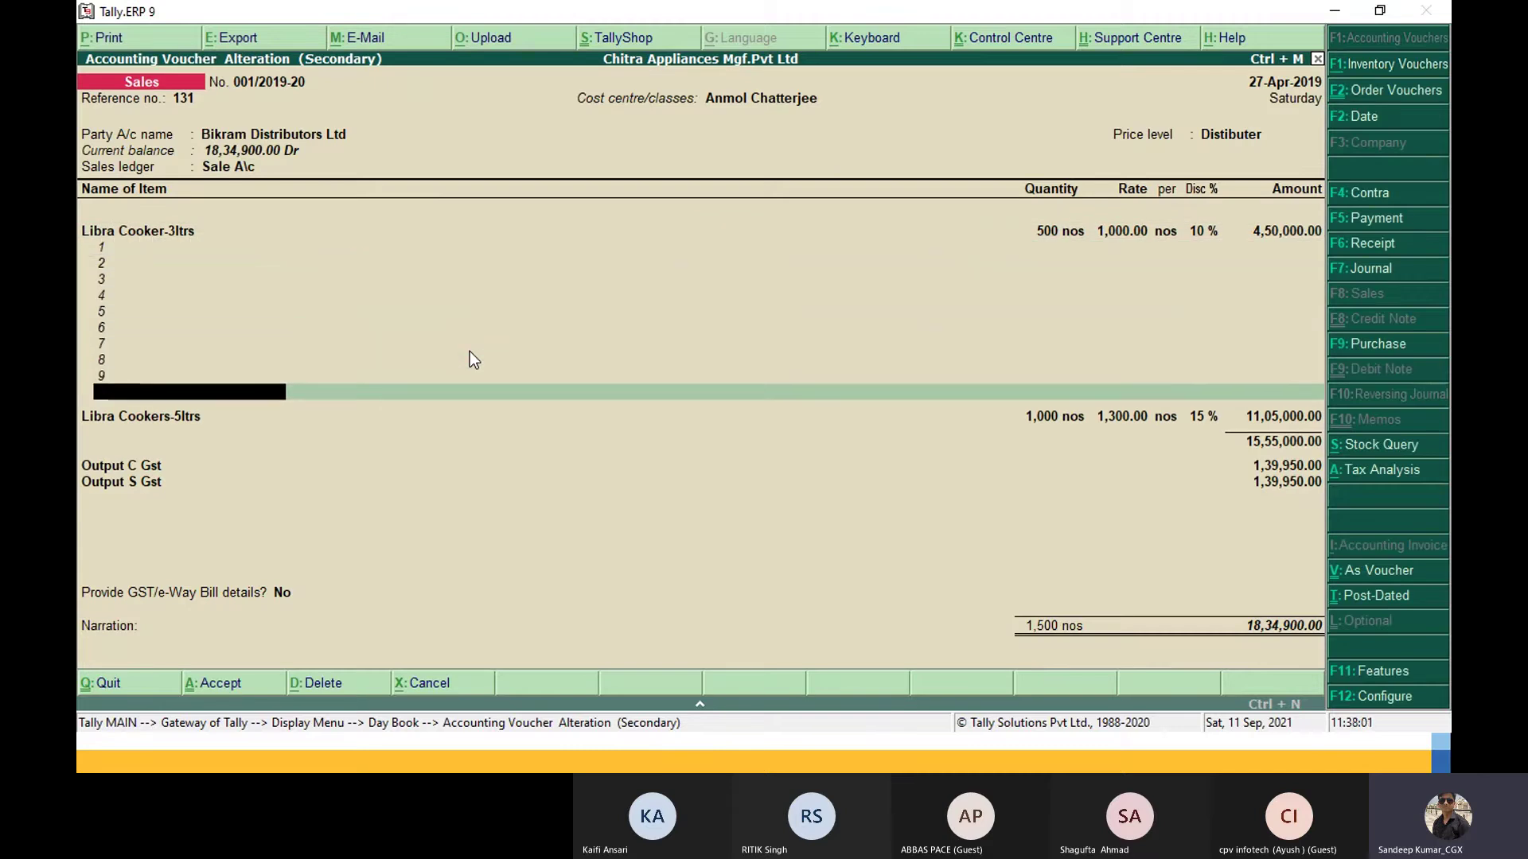
pyautogui.press('Return')
pyautogui.press('Return')
pyautogui.press('Return')
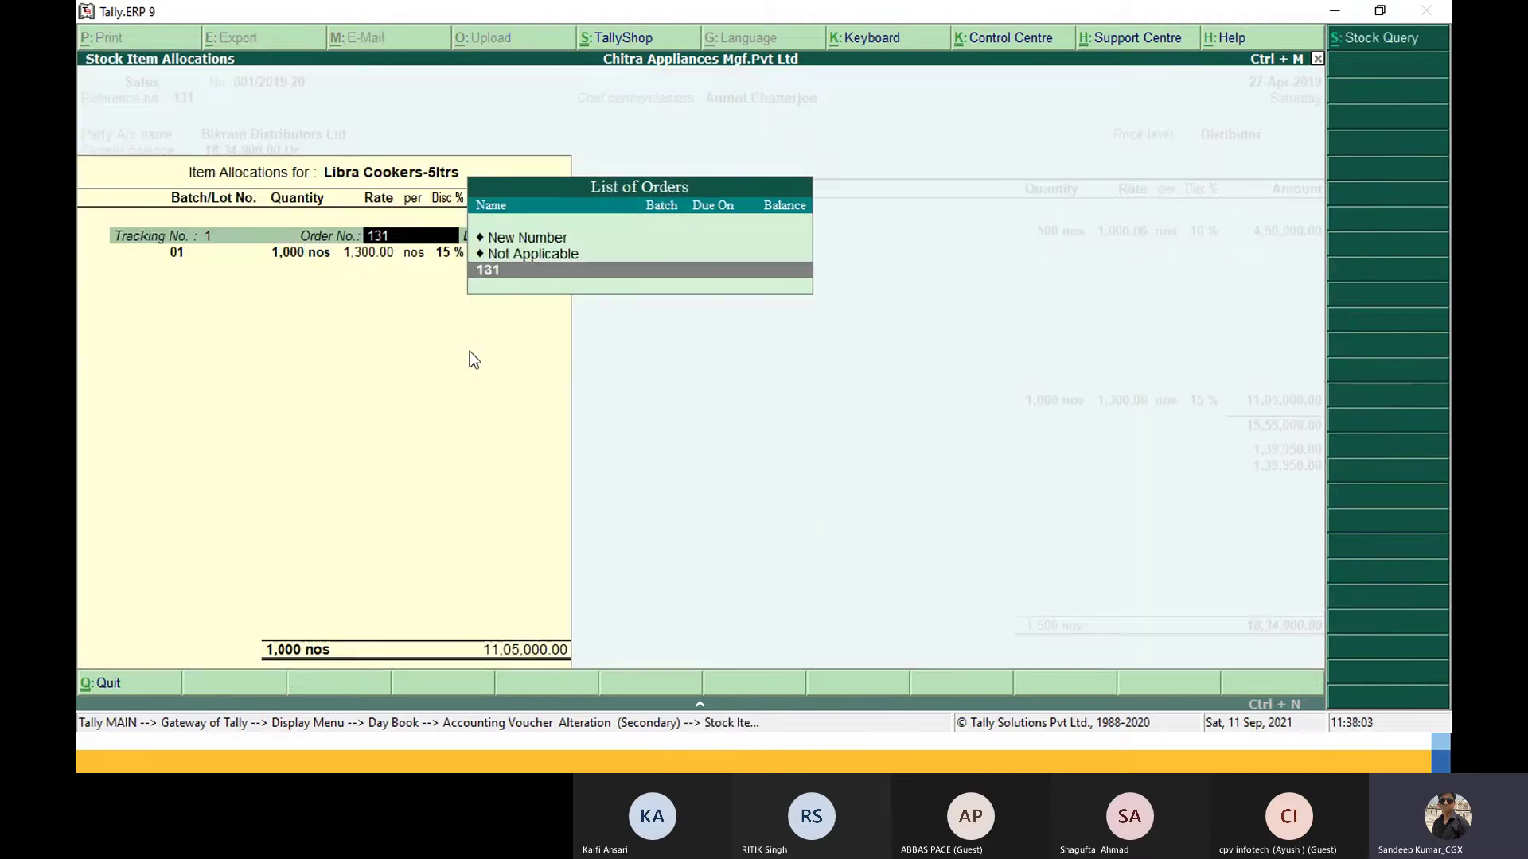
# Step: Reopen the Libra Cookers-5ltrs descriptions and type lines 1 through 9
pyautogui.press('BackSpace')
pyautogui.press('Escape')
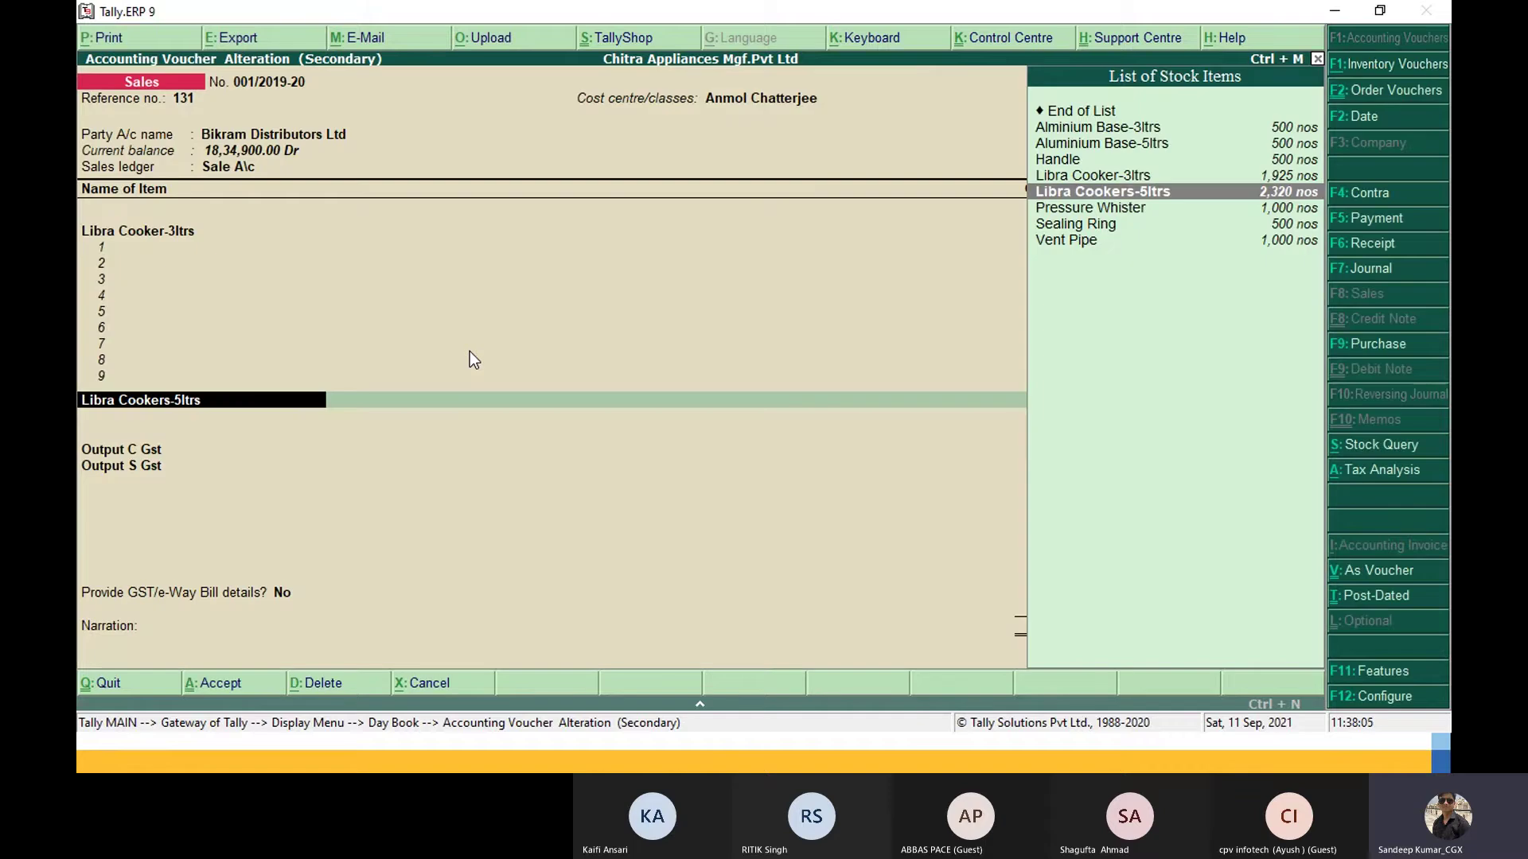
pyautogui.press('Return')
pyautogui.write('1')
pyautogui.press('Return')
pyautogui.write('2')
pyautogui.press('Return')
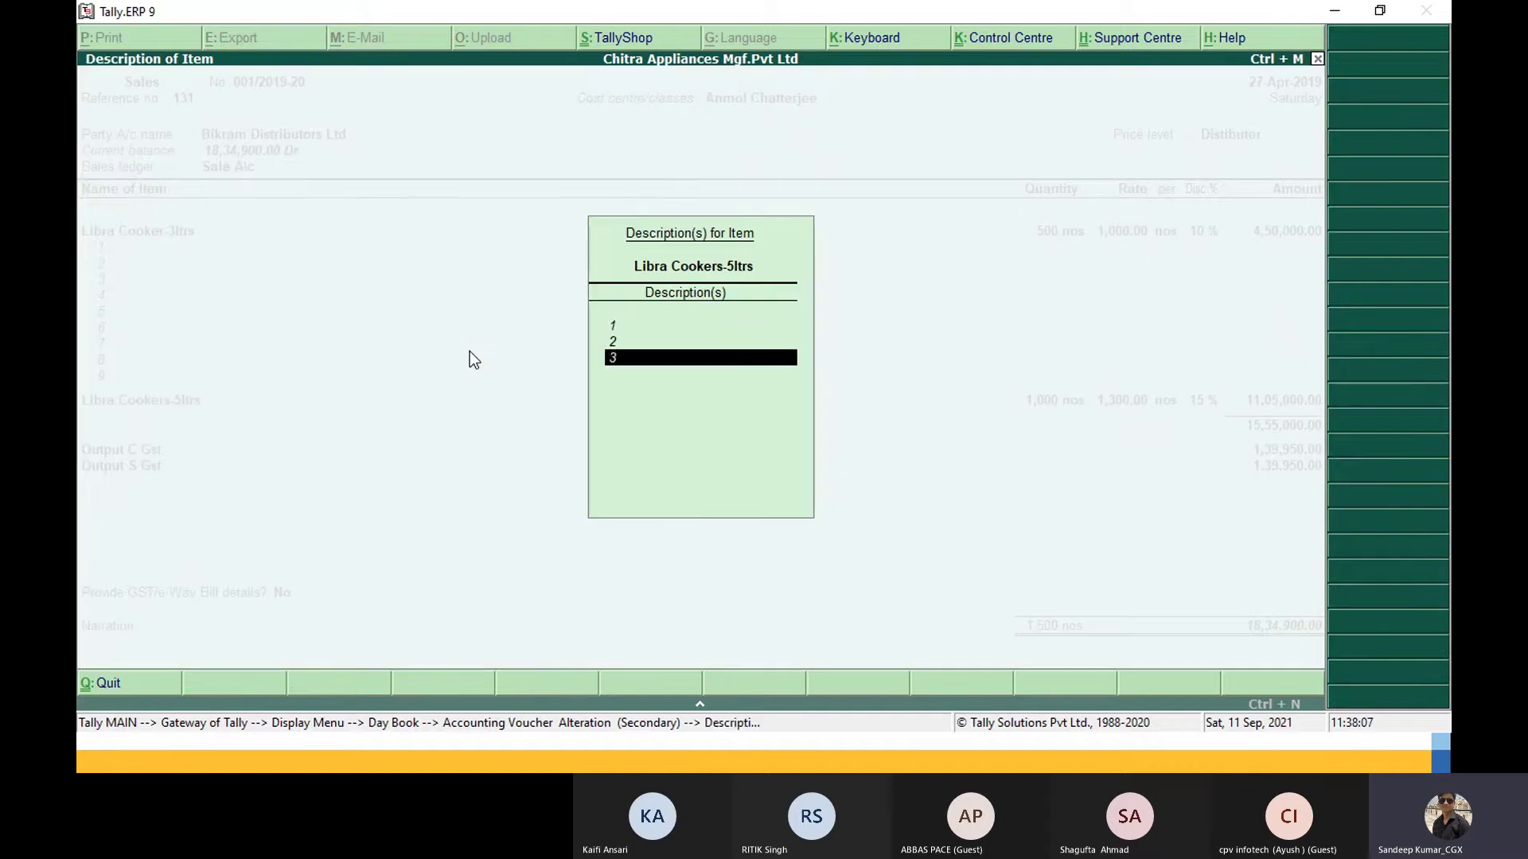
pyautogui.write('3')
pyautogui.press('Return')
pyautogui.write('4')
pyautogui.press('Return')
pyautogui.write('5')
pyautogui.press('Return')
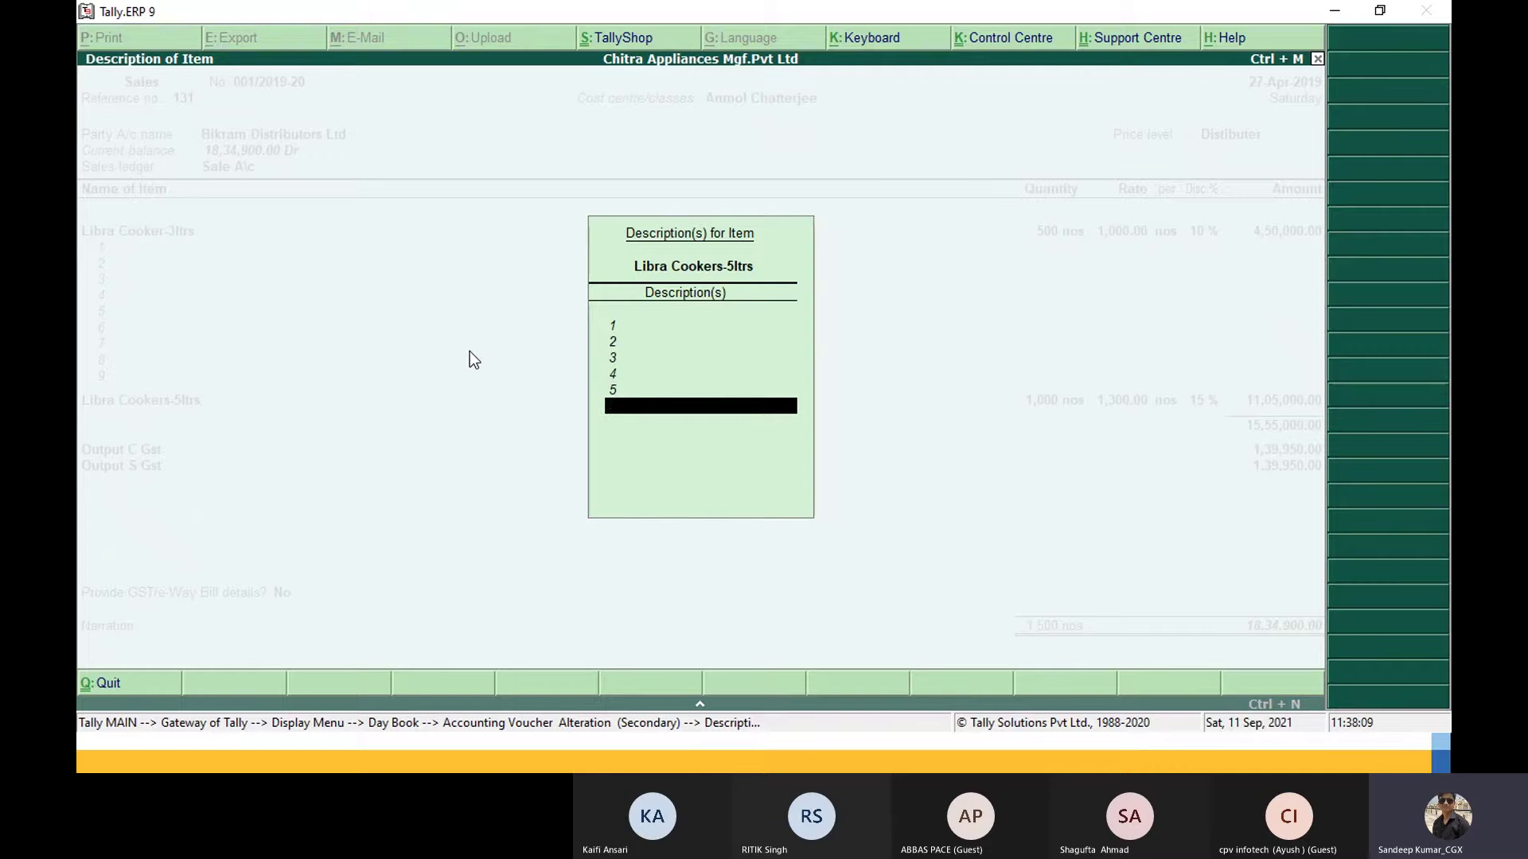
pyautogui.write('6')
pyautogui.press('Return')
pyautogui.write('7')
pyautogui.press('Return')
pyautogui.write('8')
pyautogui.press('Return')
pyautogui.write('9')
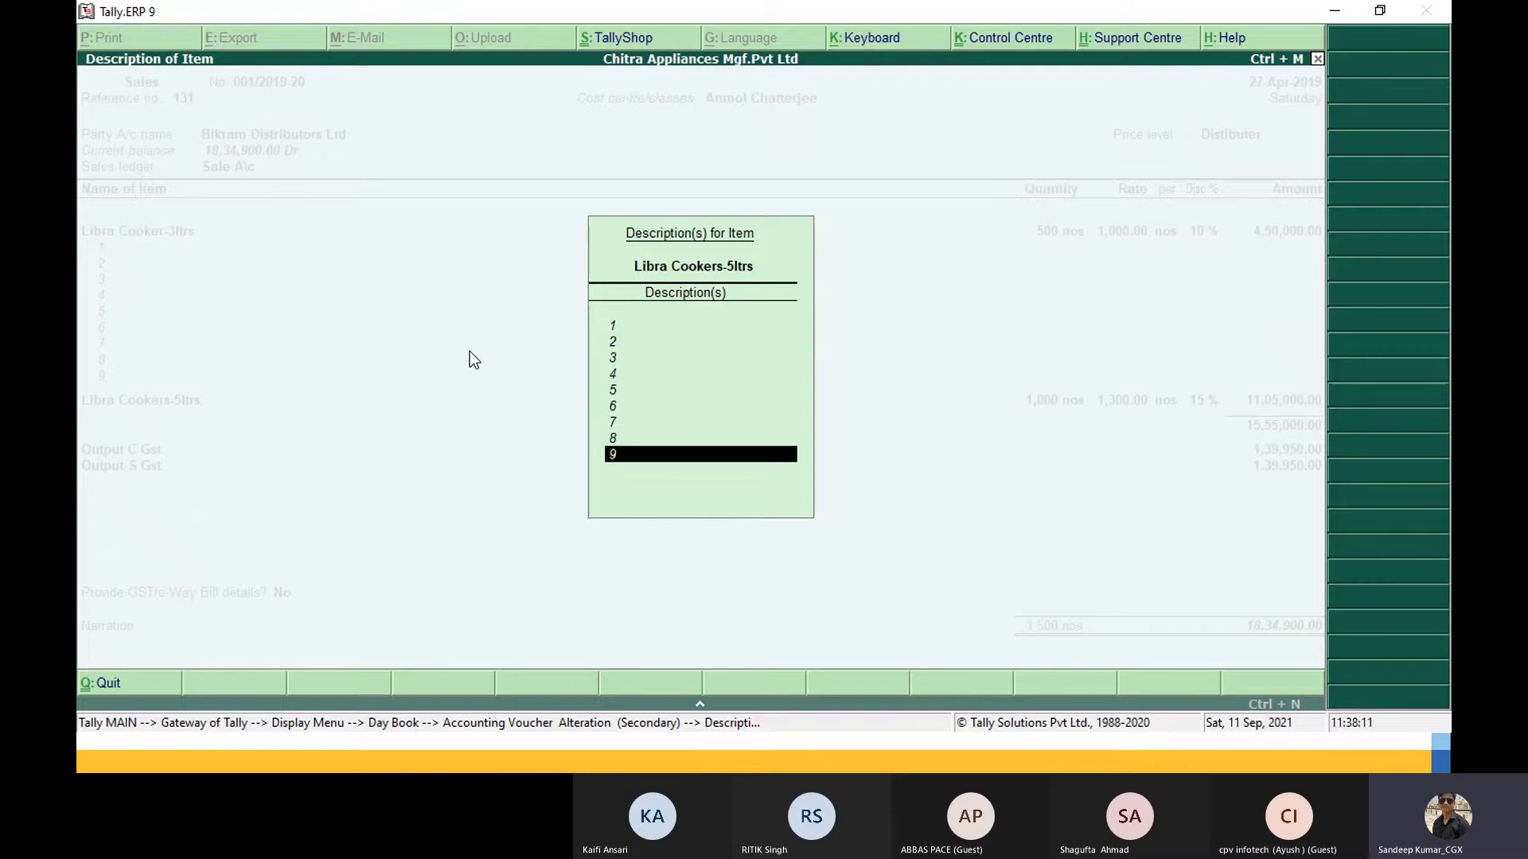
pyautogui.press('Return')
pyautogui.write('0')
pyautogui.press('Return')
# Step: Keep the existing tracking number and order 131 in the Libra Cookers-5ltrs stock allocation
pyautogui.press('Return')
pyautogui.press('Return')
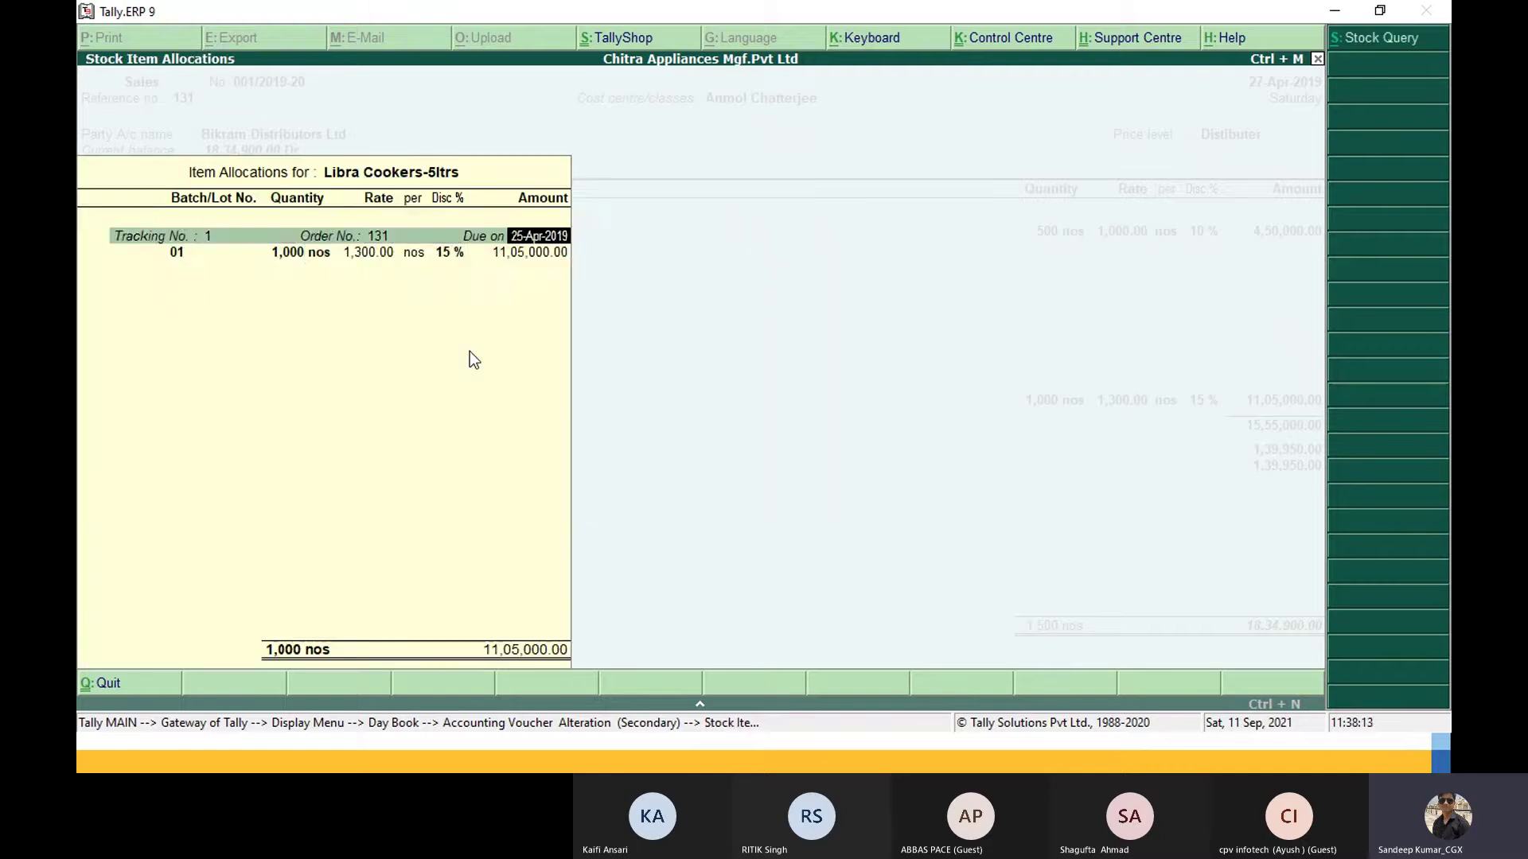
pyautogui.press('Return')
pyautogui.press('Return')
pyautogui.press('Return')
pyautogui.press('Return')
pyautogui.press('Return')
pyautogui.press('Return')
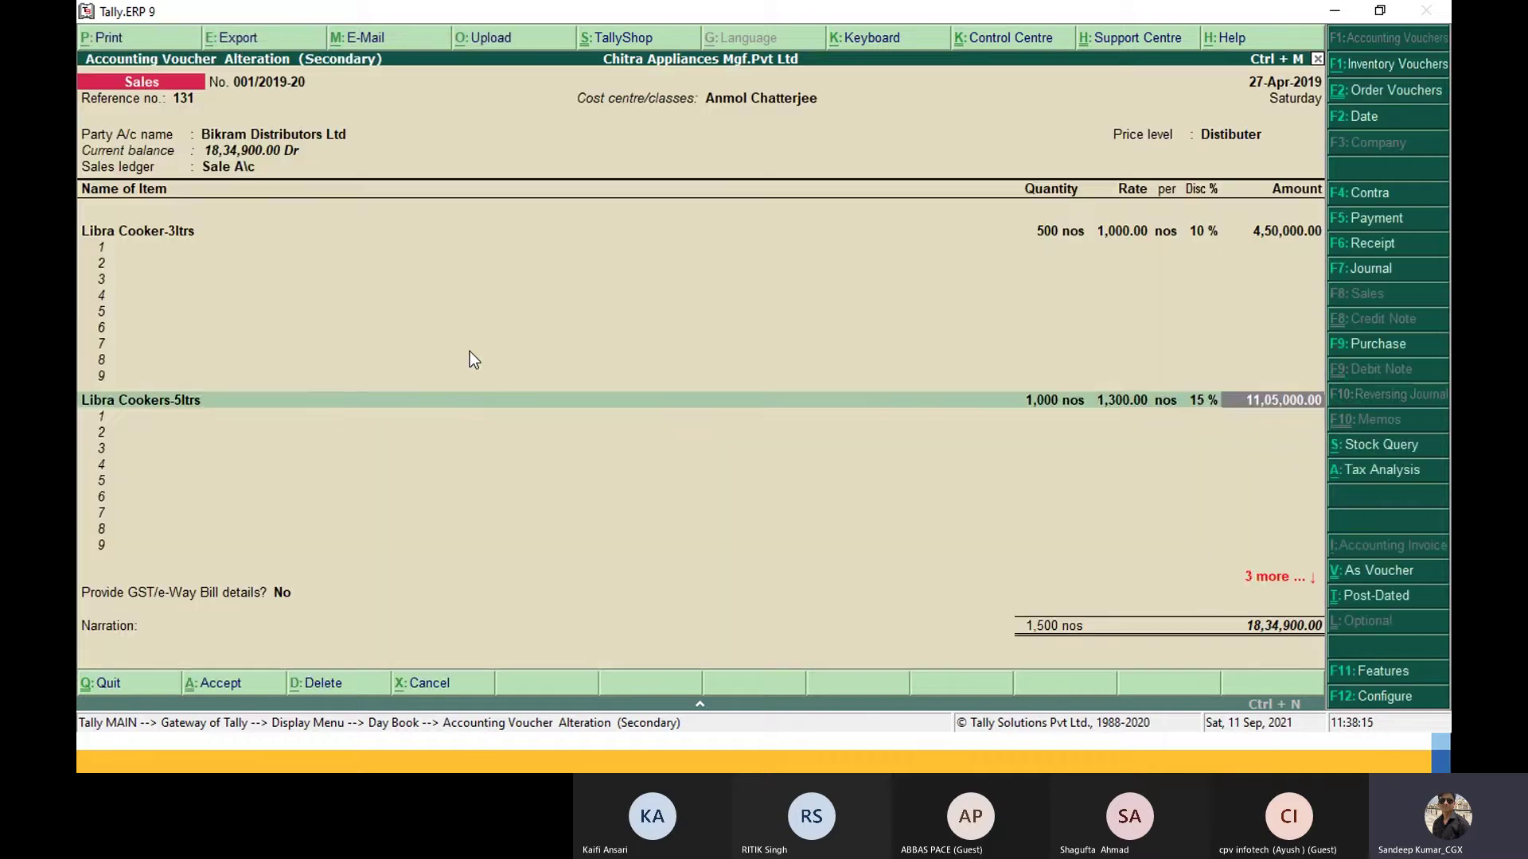
pyautogui.press('Return')
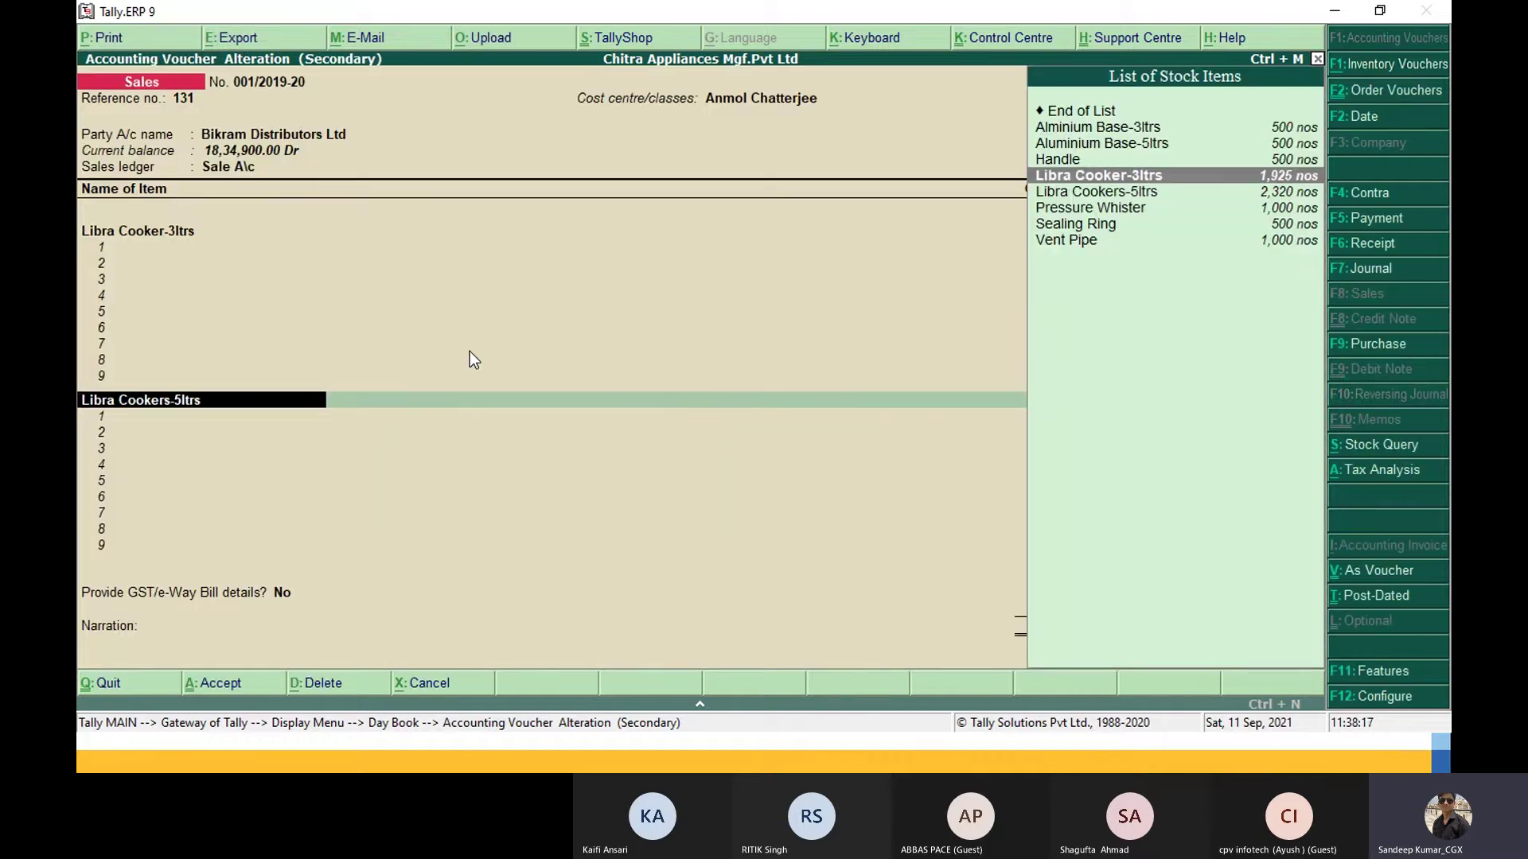
pyautogui.press('Return')
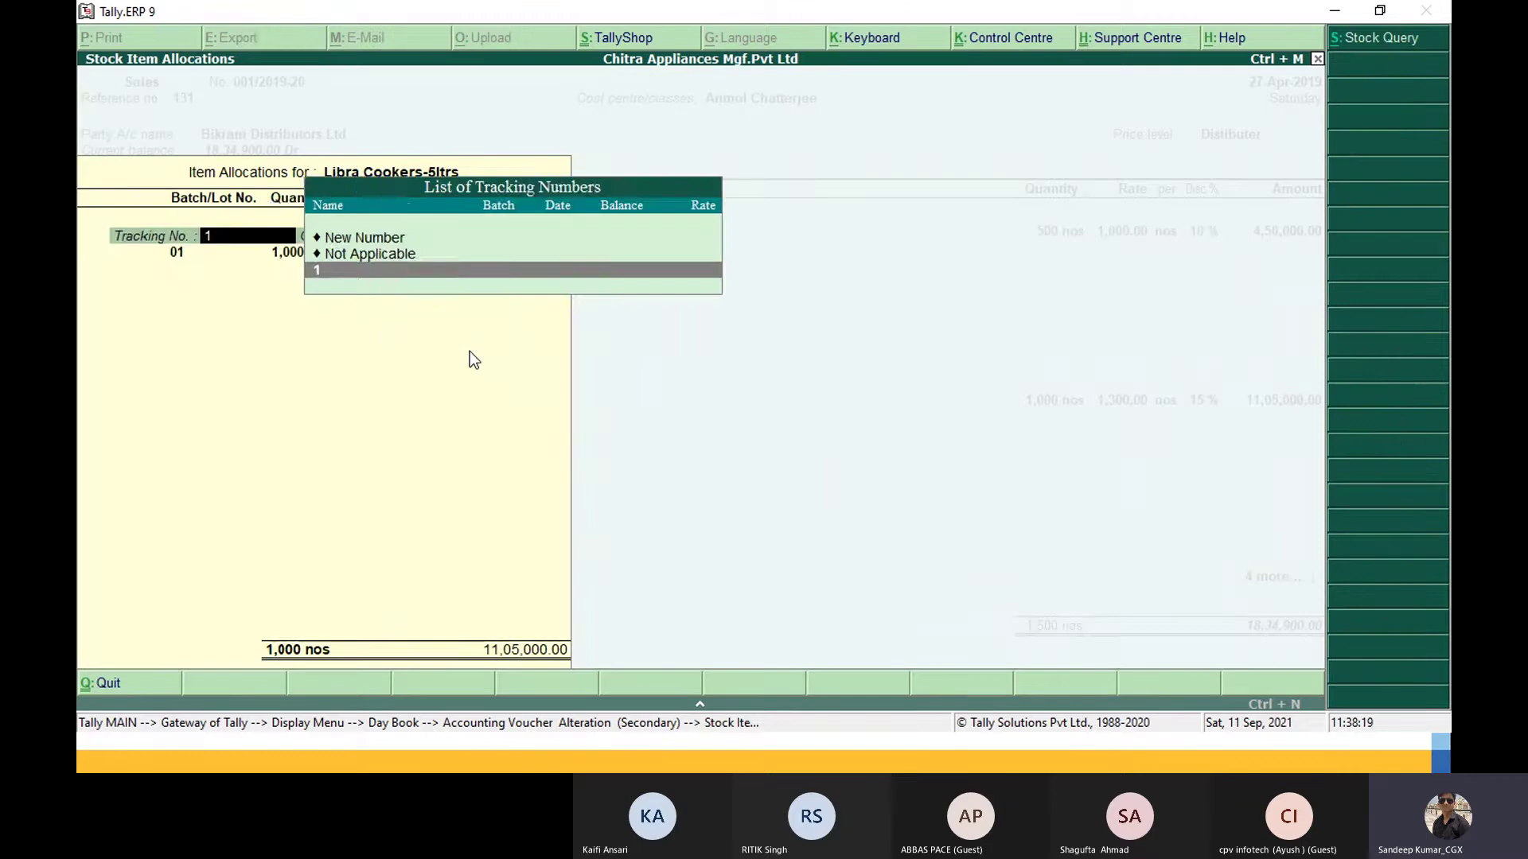
pyautogui.press('Return')
pyautogui.press('Return')
pyautogui.press('Return')
pyautogui.press('Return')
pyautogui.press('Return')
pyautogui.press('Return')
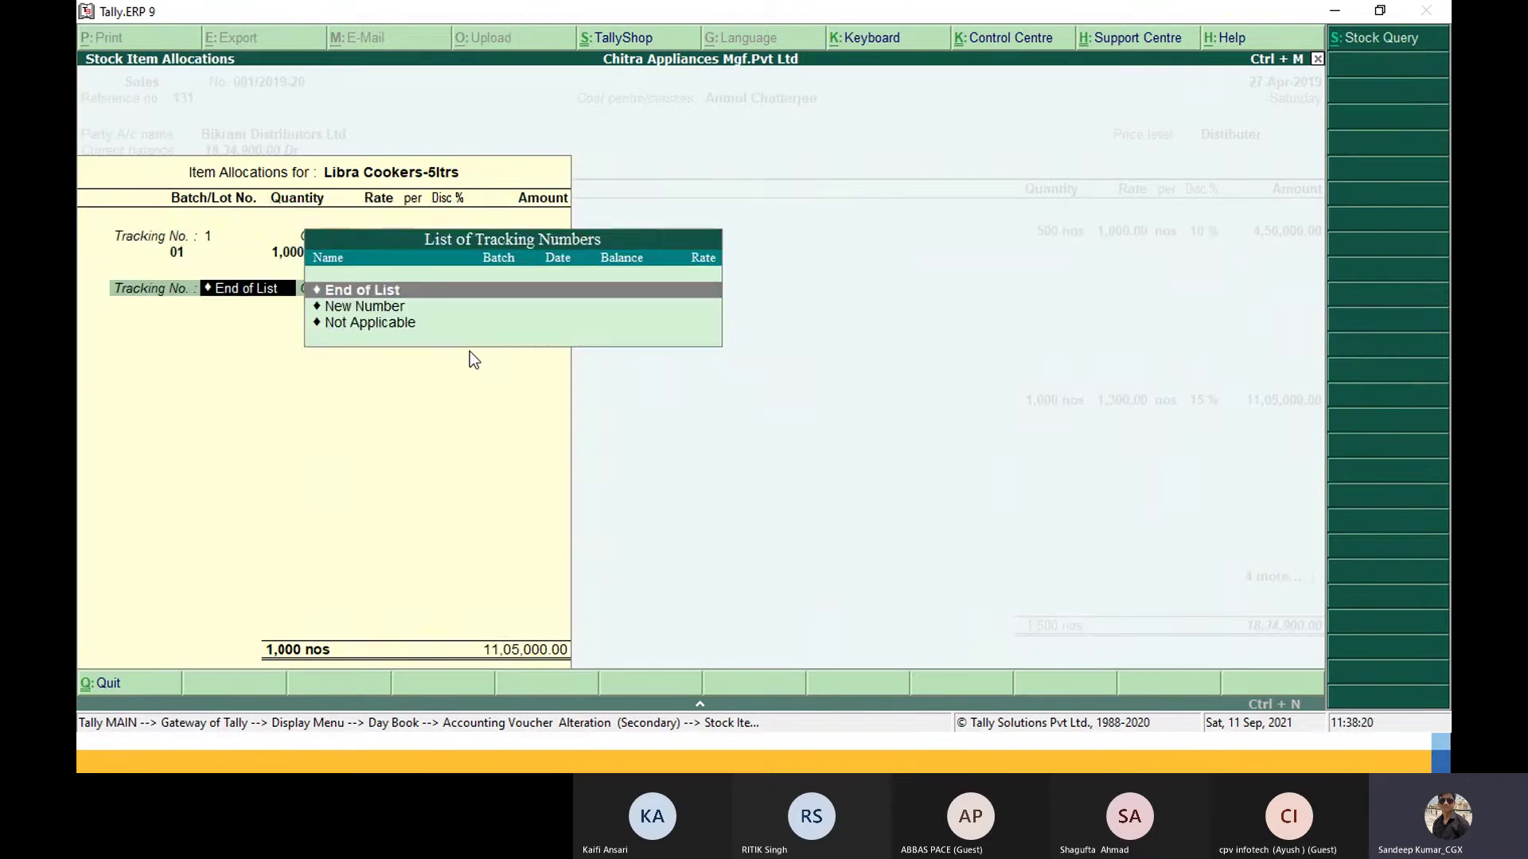
pyautogui.press('Return')
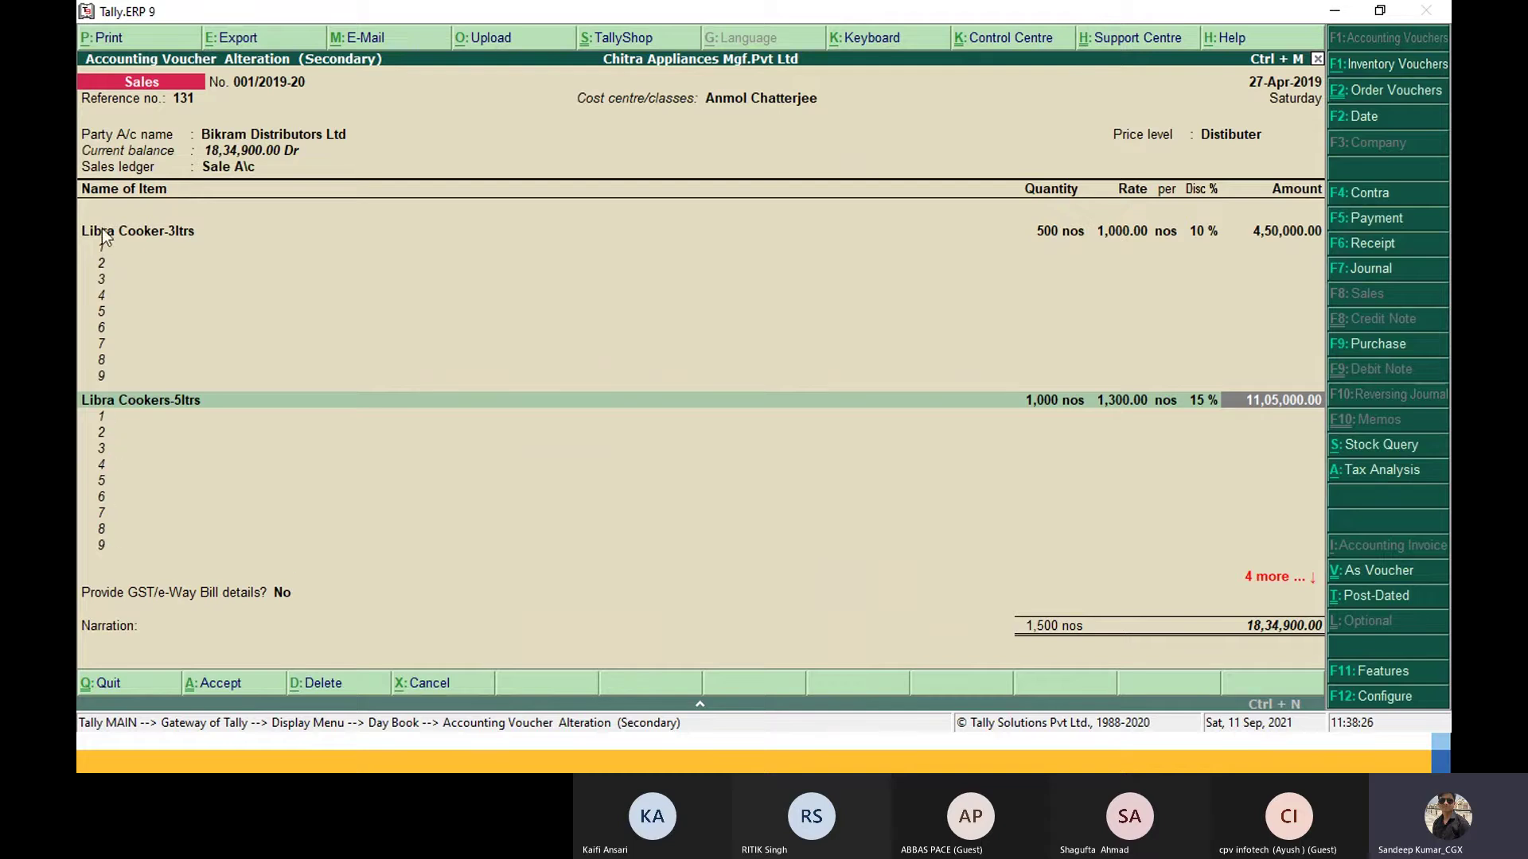
# Step: Step past the items and tax rows, dismiss the e-Way Bill warning, and accept voucher 001/2019-20
pyautogui.press('Down')
pyautogui.press('Down')
pyautogui.press('Down')
pyautogui.press('Down')
pyautogui.press('Down')
pyautogui.press('Down')
pyautogui.press('Down')
pyautogui.press('Down')
pyautogui.press('Down')
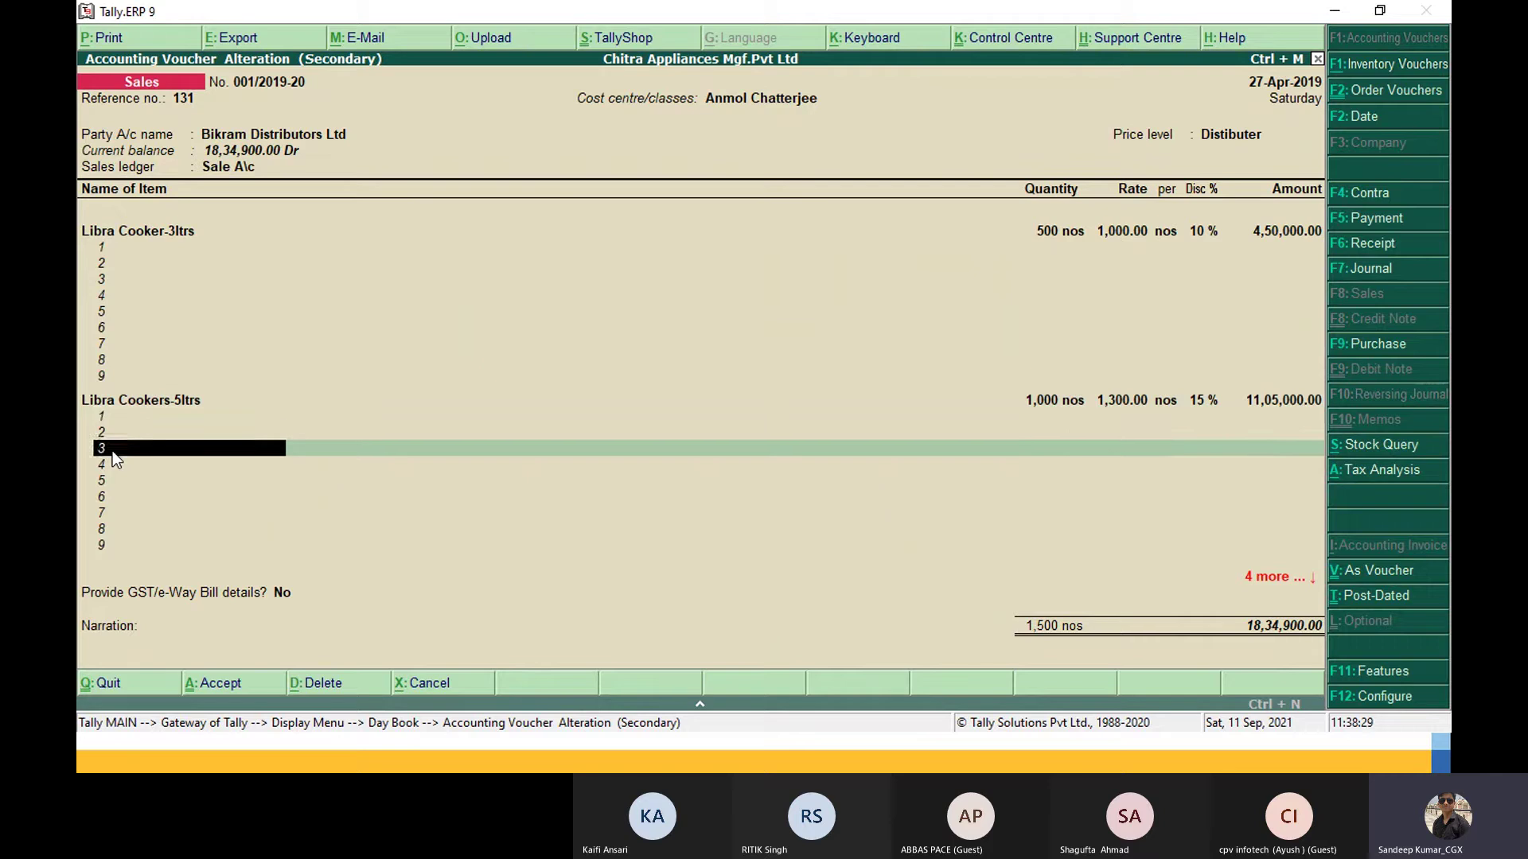
pyautogui.press('Down')
pyautogui.press('Down')
pyautogui.press('Down')
pyautogui.press('Down')
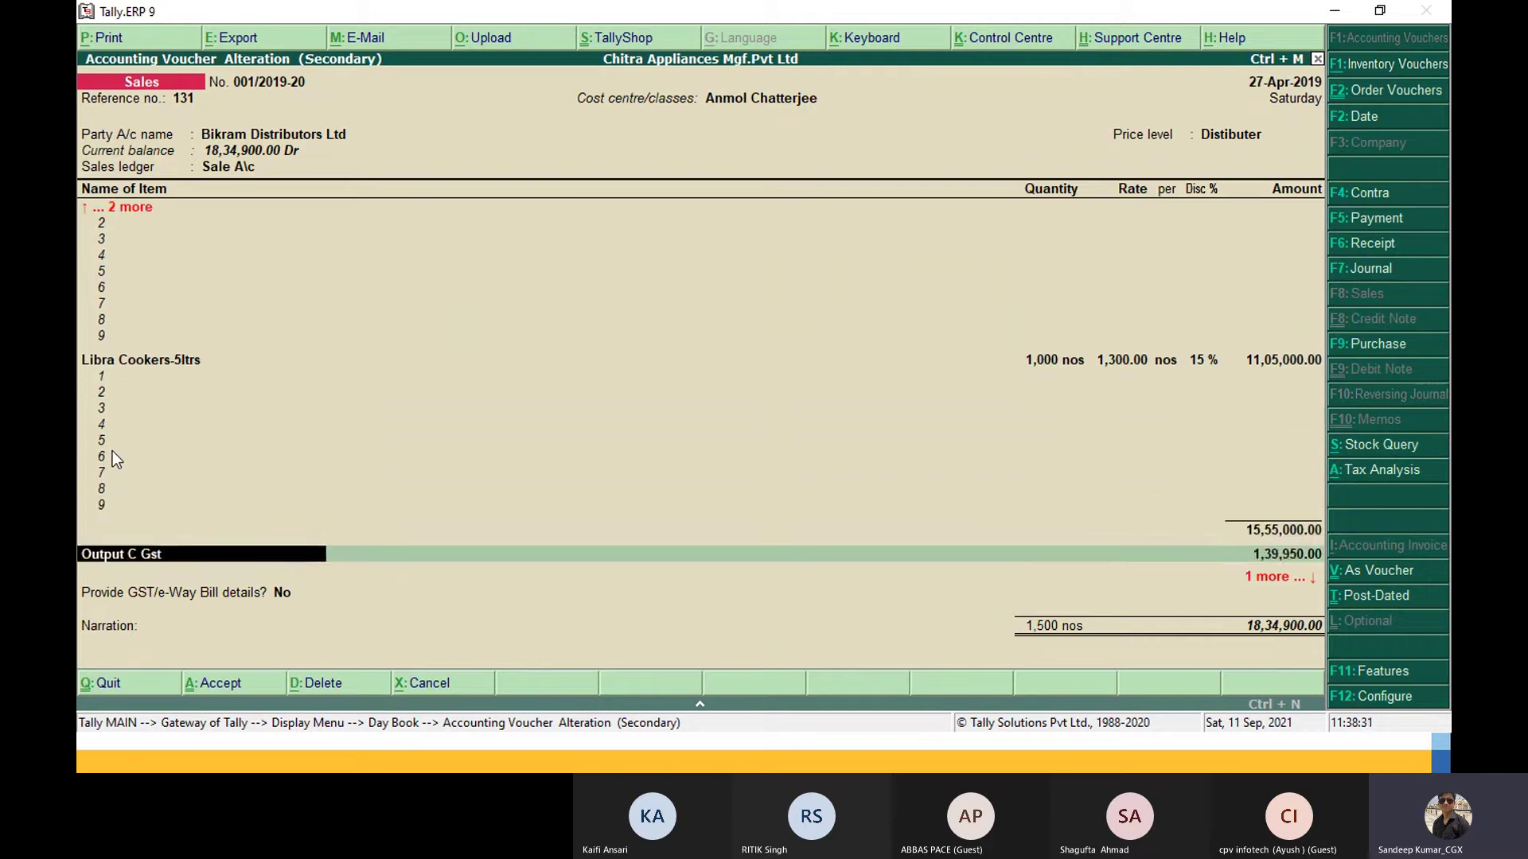
pyautogui.press('Return')
pyautogui.press('Return')
pyautogui.press('Return')
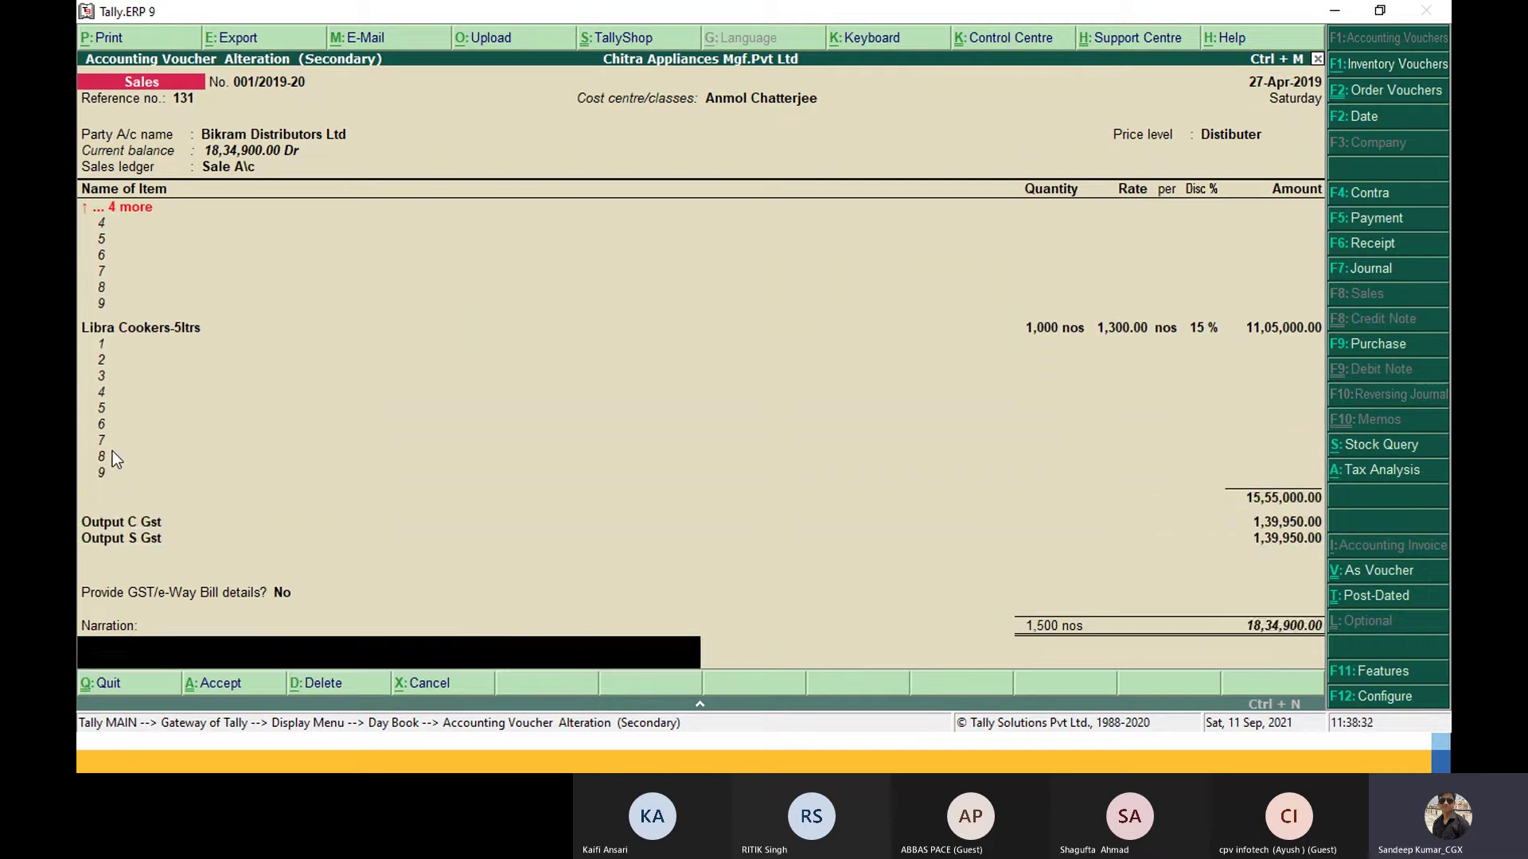
pyautogui.press('Return')
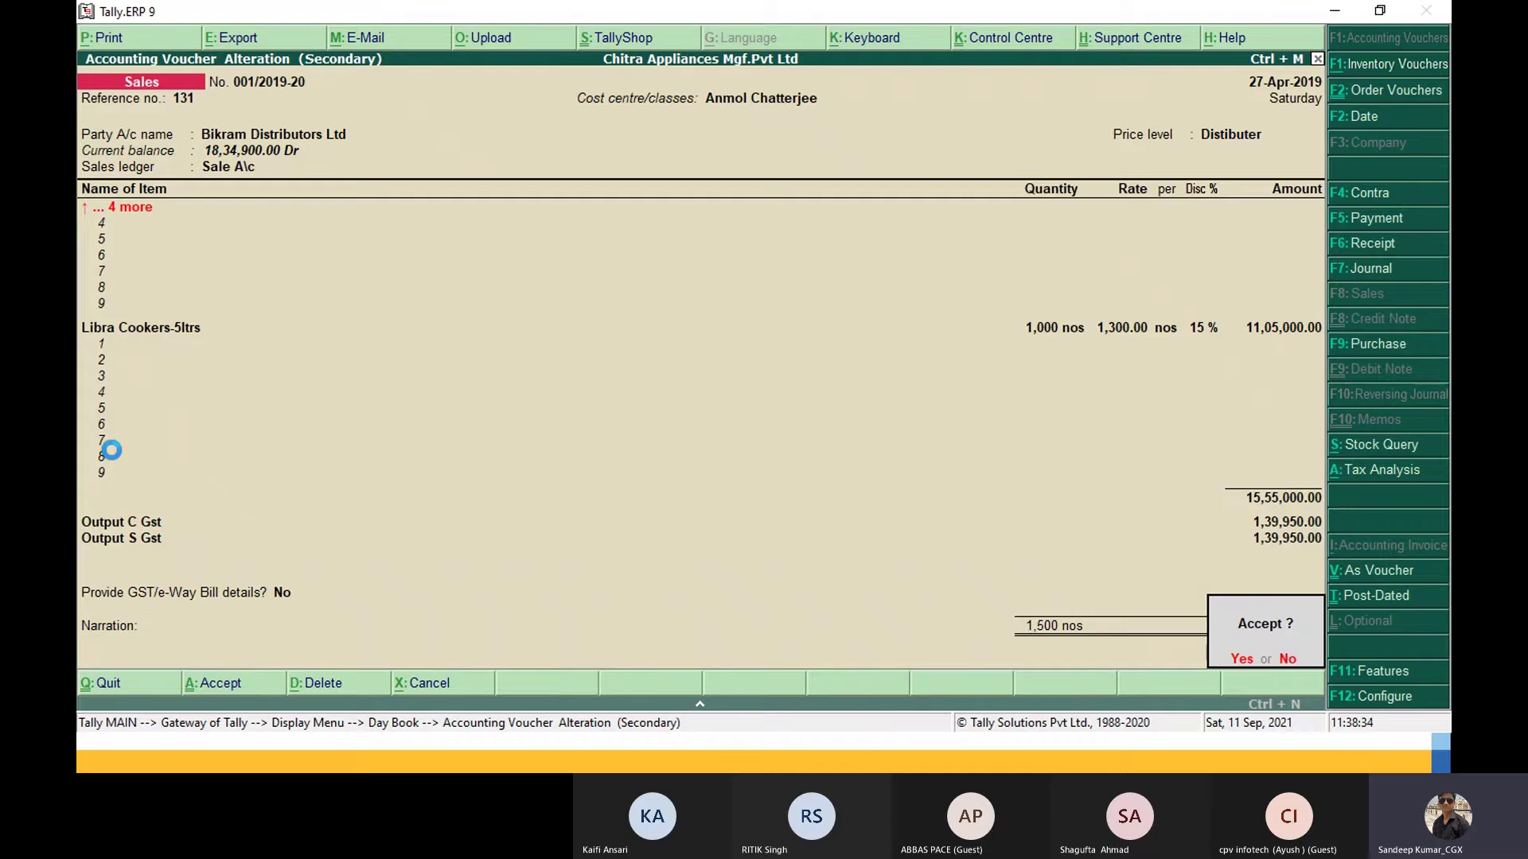
pyautogui.press('Return')
pyautogui.press('Return')
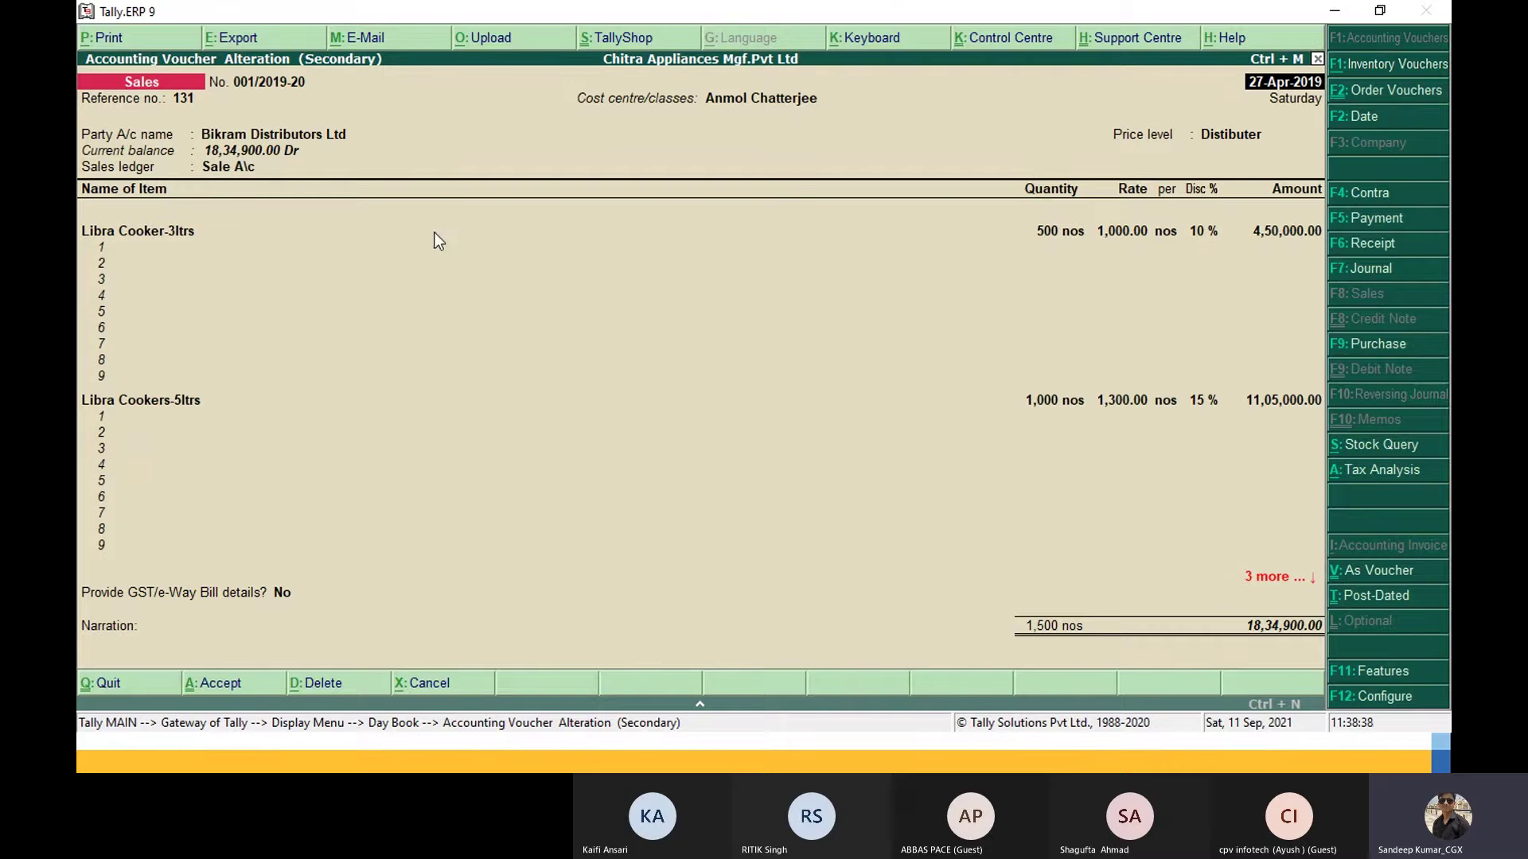
# Step: Print-preview the voucher as a Tax Invoice and page down to page 3 of 3
pyautogui.click(103, 36)
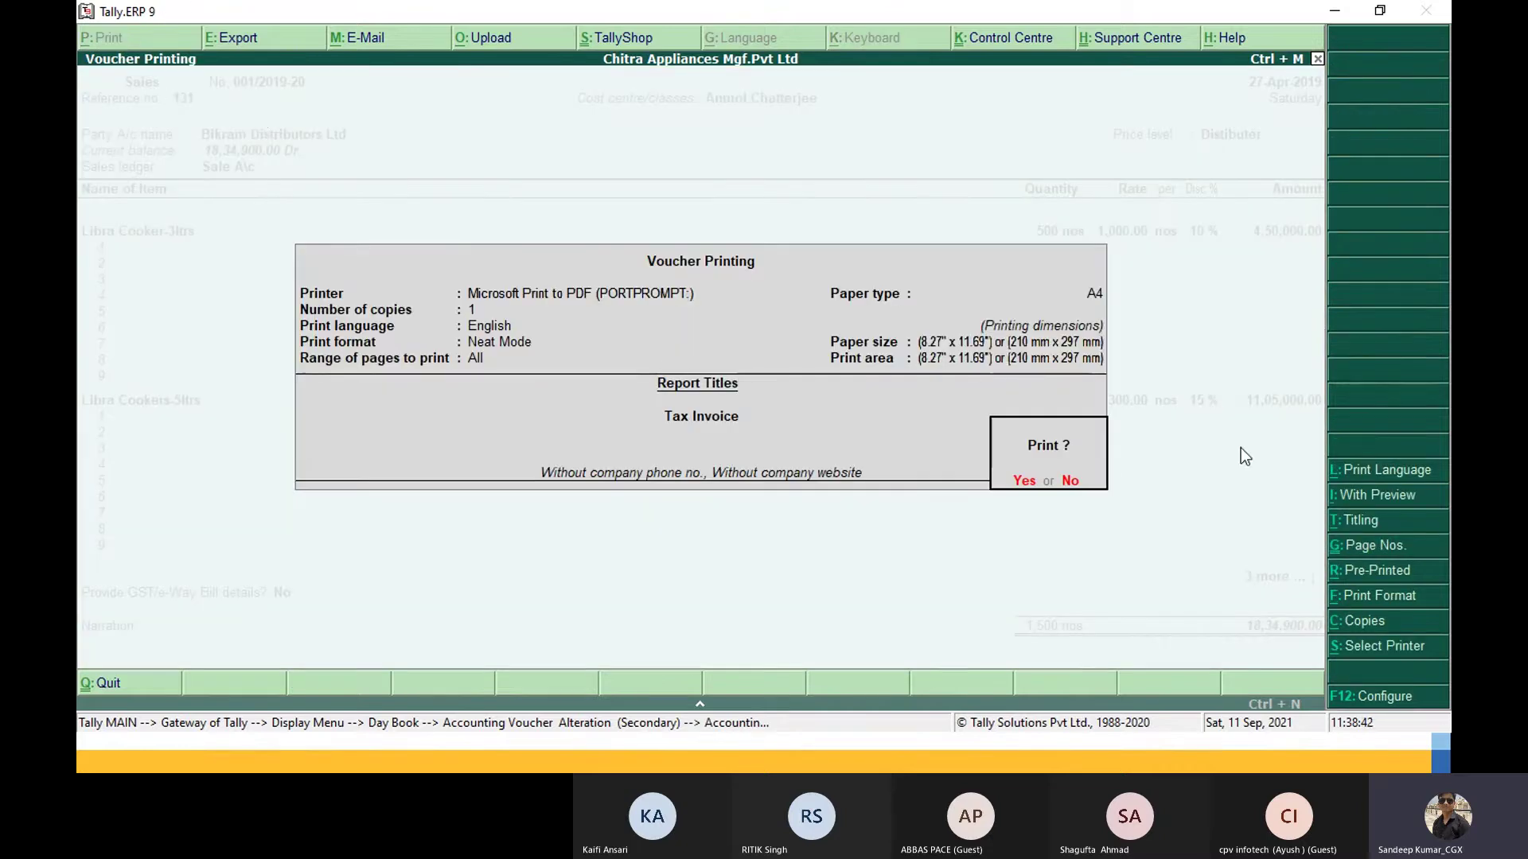
pyautogui.click(1345, 495)
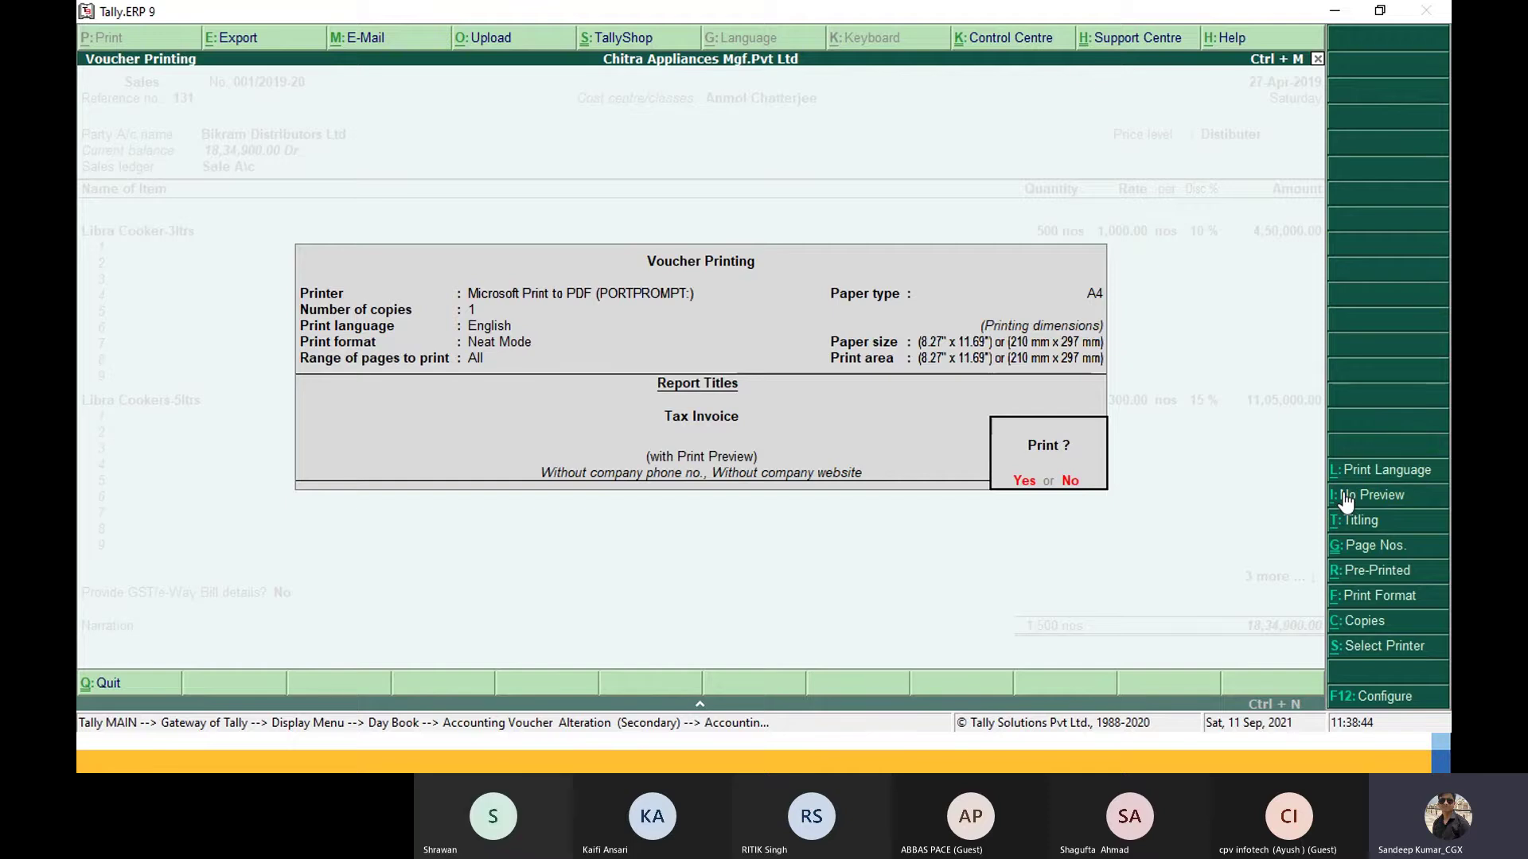
pyautogui.press('Return')
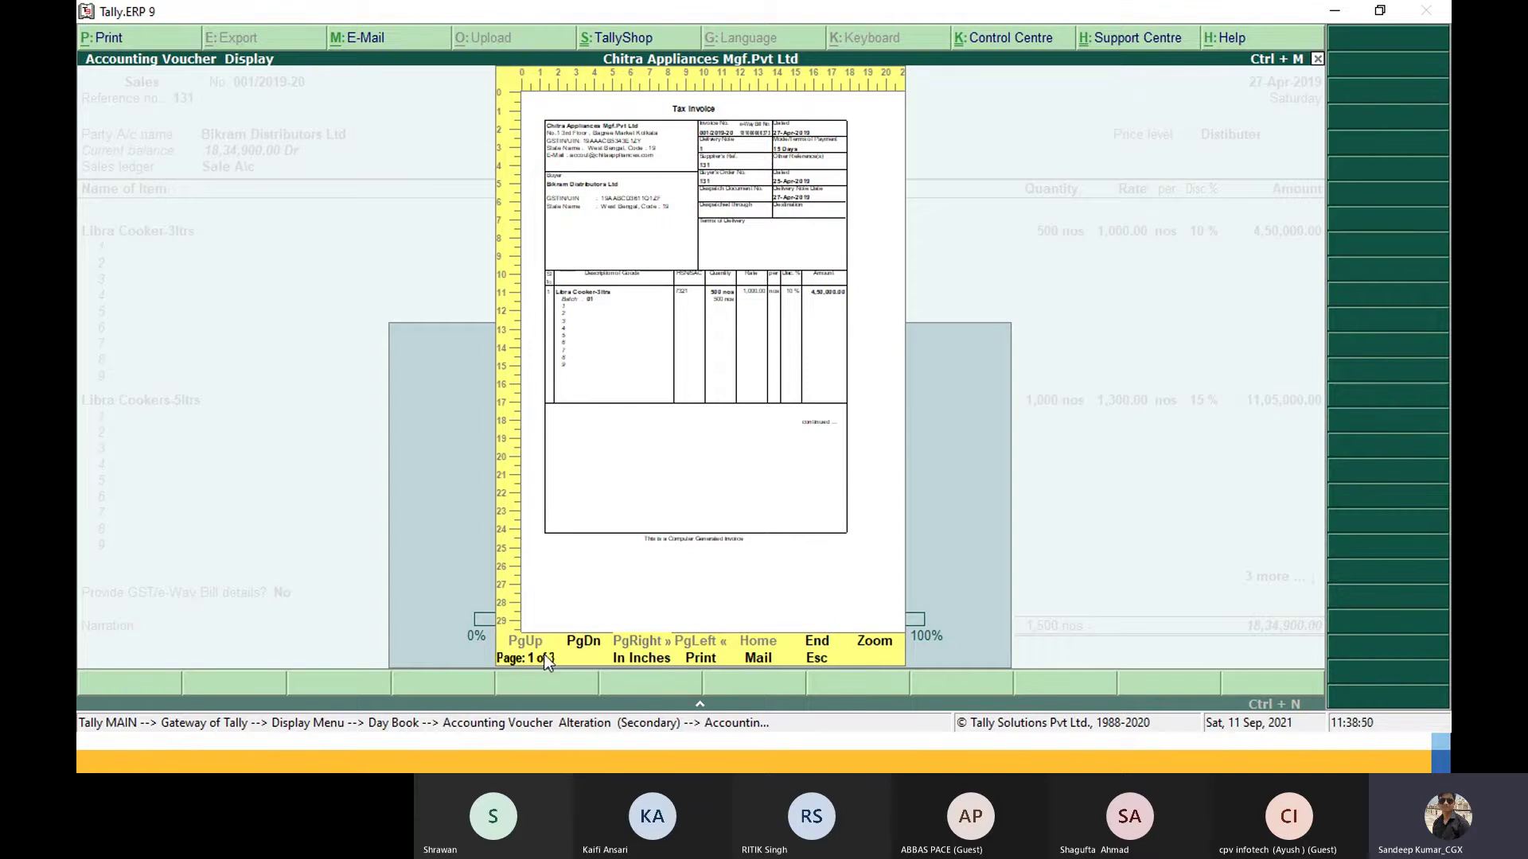
pyautogui.press('pagedown')
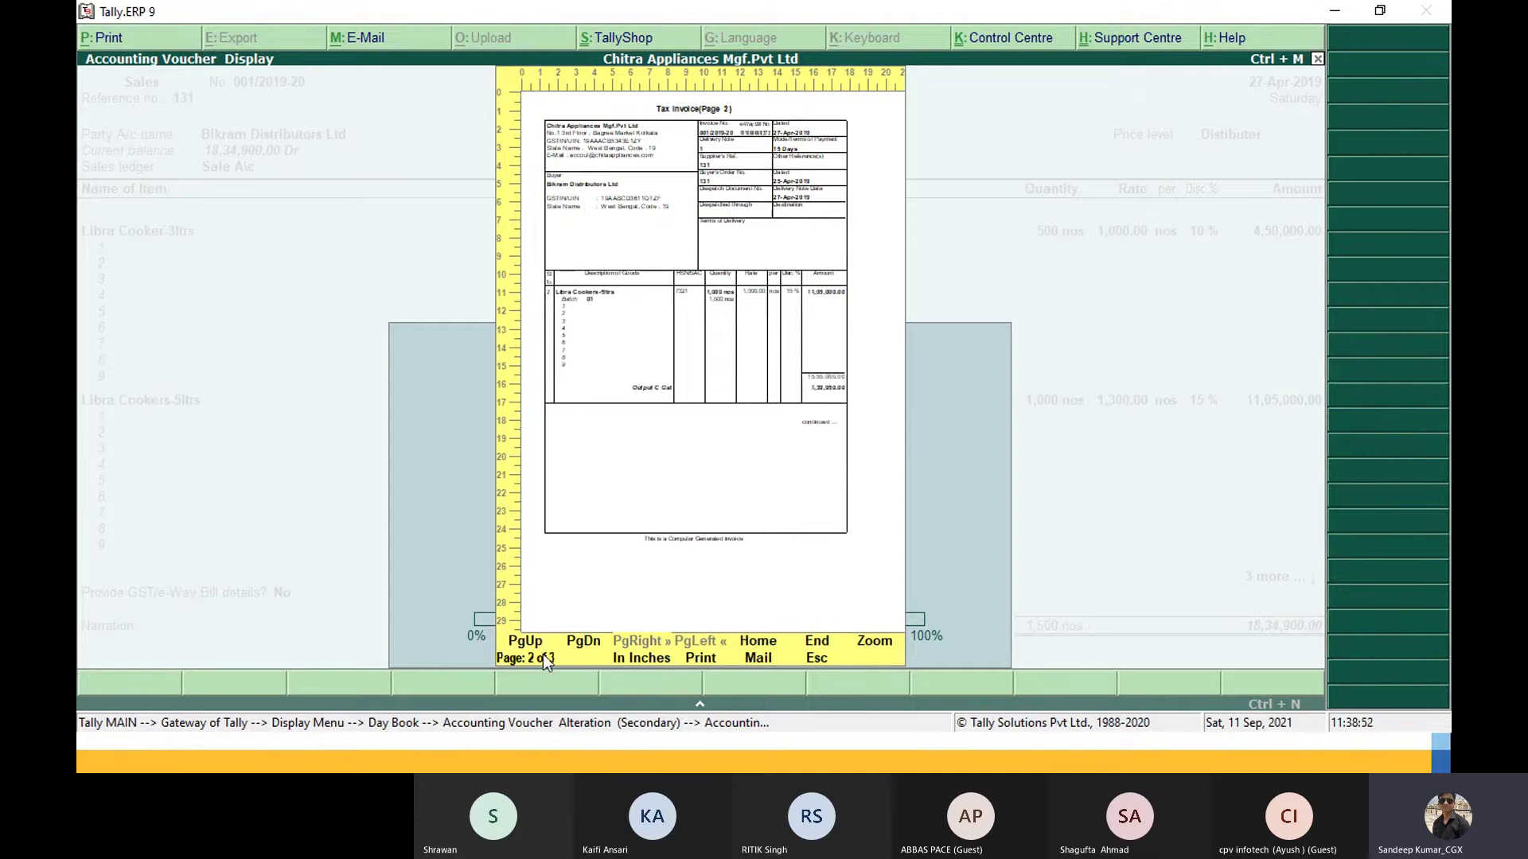
pyautogui.press('pagedown')
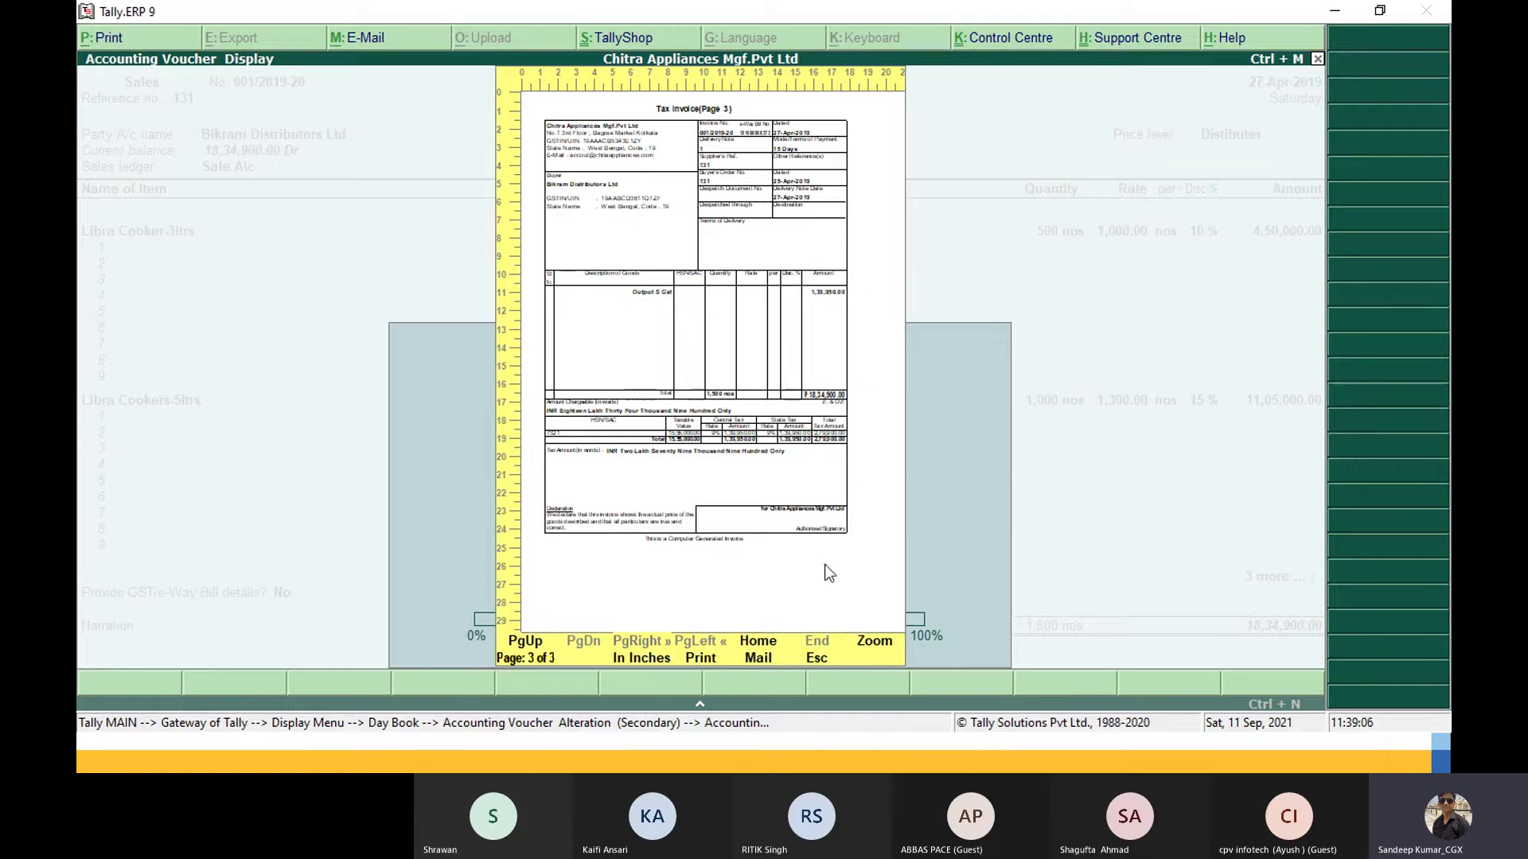
# Step: Switch from the Tally.ERP 9 preview to TallyPrime's Gateway of Tally for SK LEARNING CLASSES
pyautogui.hotkey('alt', 'Tab')
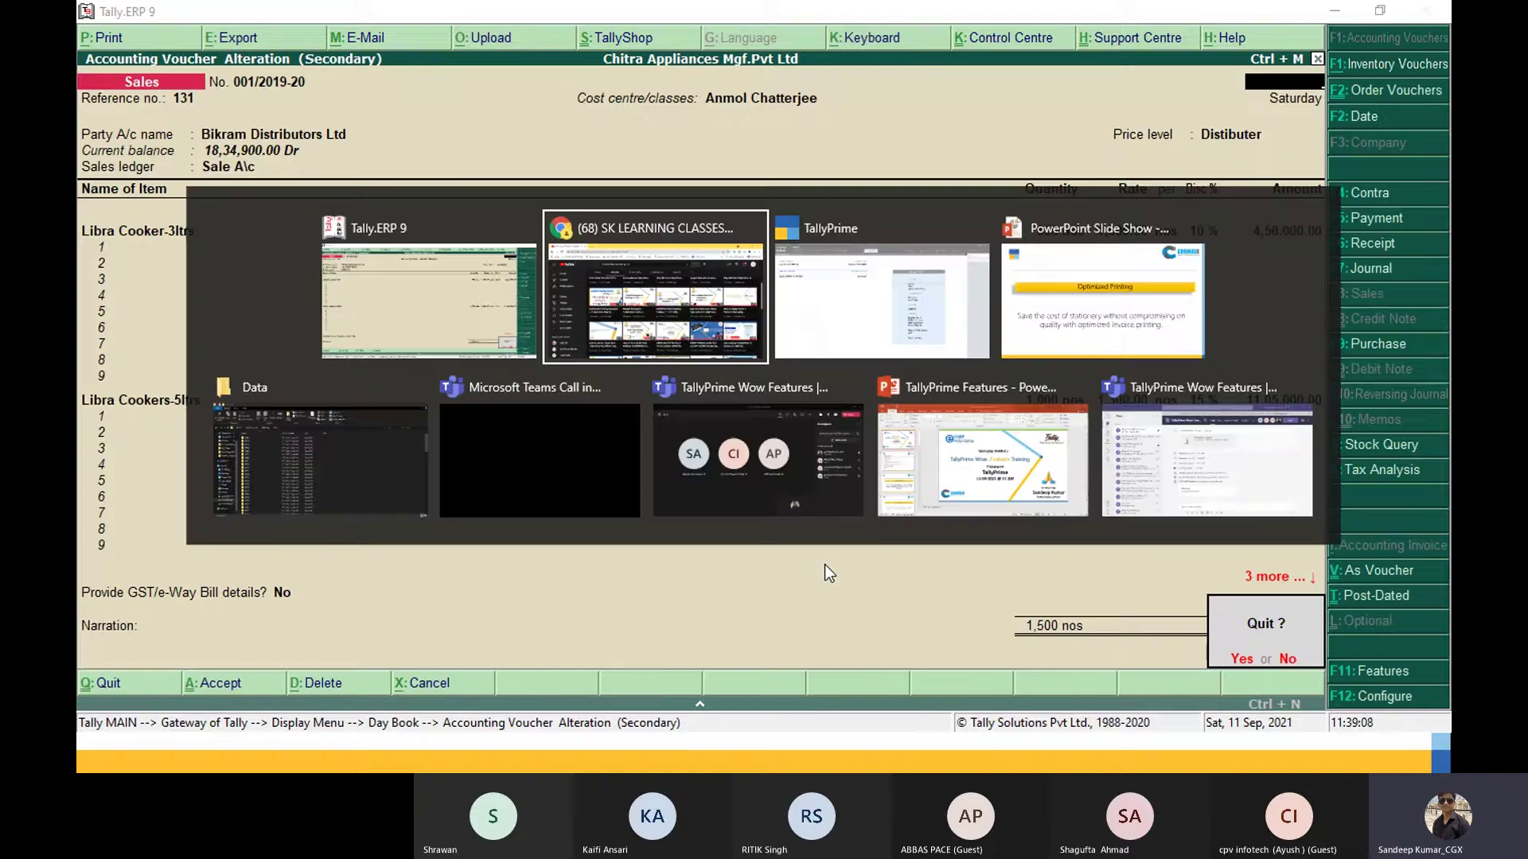
pyautogui.hotkey('alt', 'Tab')
pyautogui.press('Tab')
# Step: Open the 15-Aug-21 sales voucher from Day Book, keeping price level Not Applicable and Sales A/c
pyautogui.press('Down')
pyautogui.press('Down')
pyautogui.press('Down')
pyautogui.press('Down')
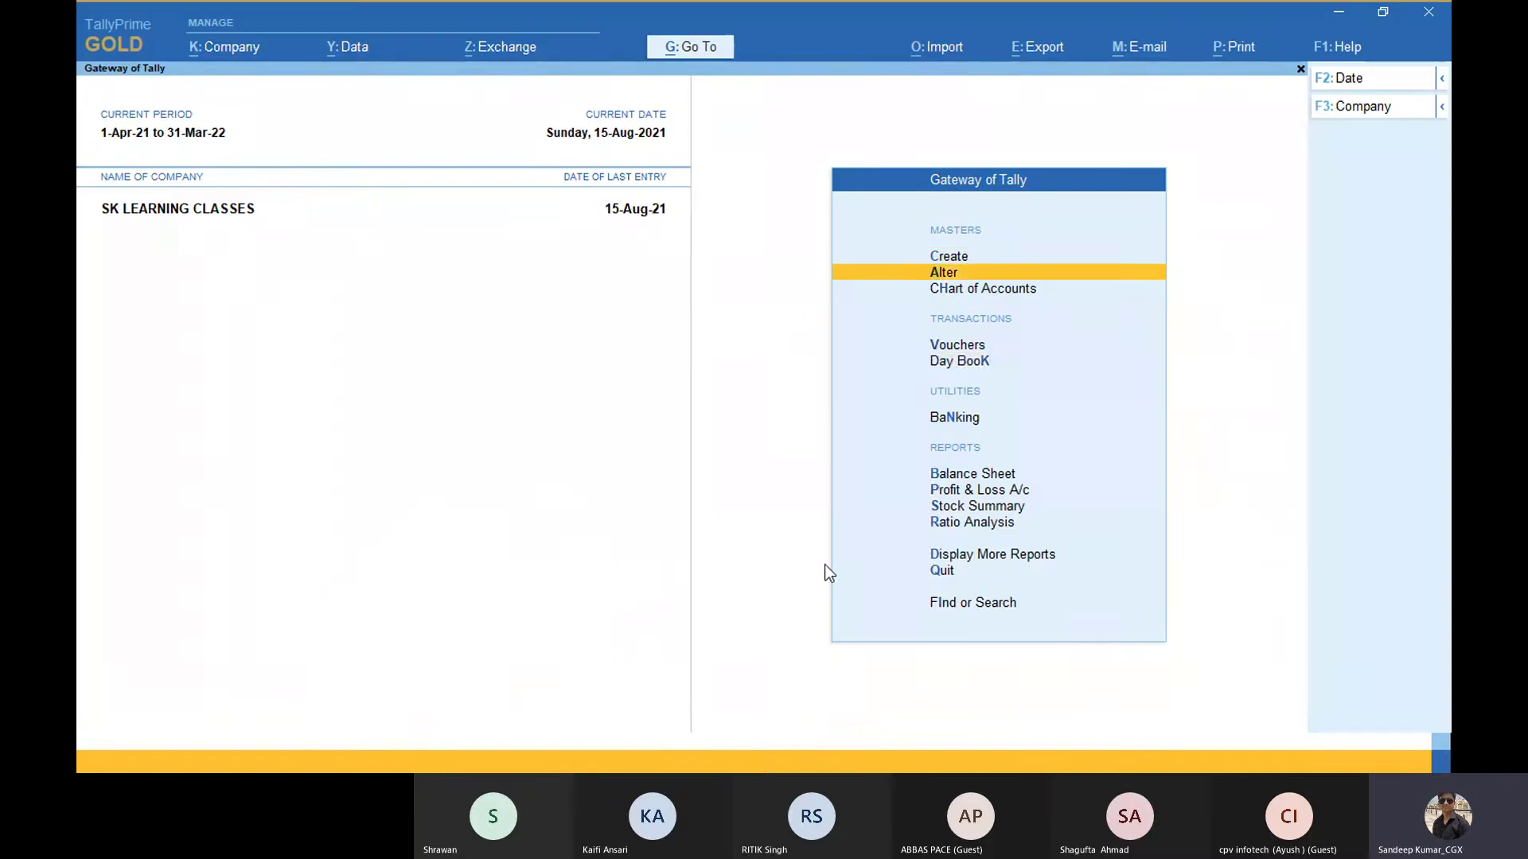
pyautogui.press('Up')
pyautogui.press('Return')
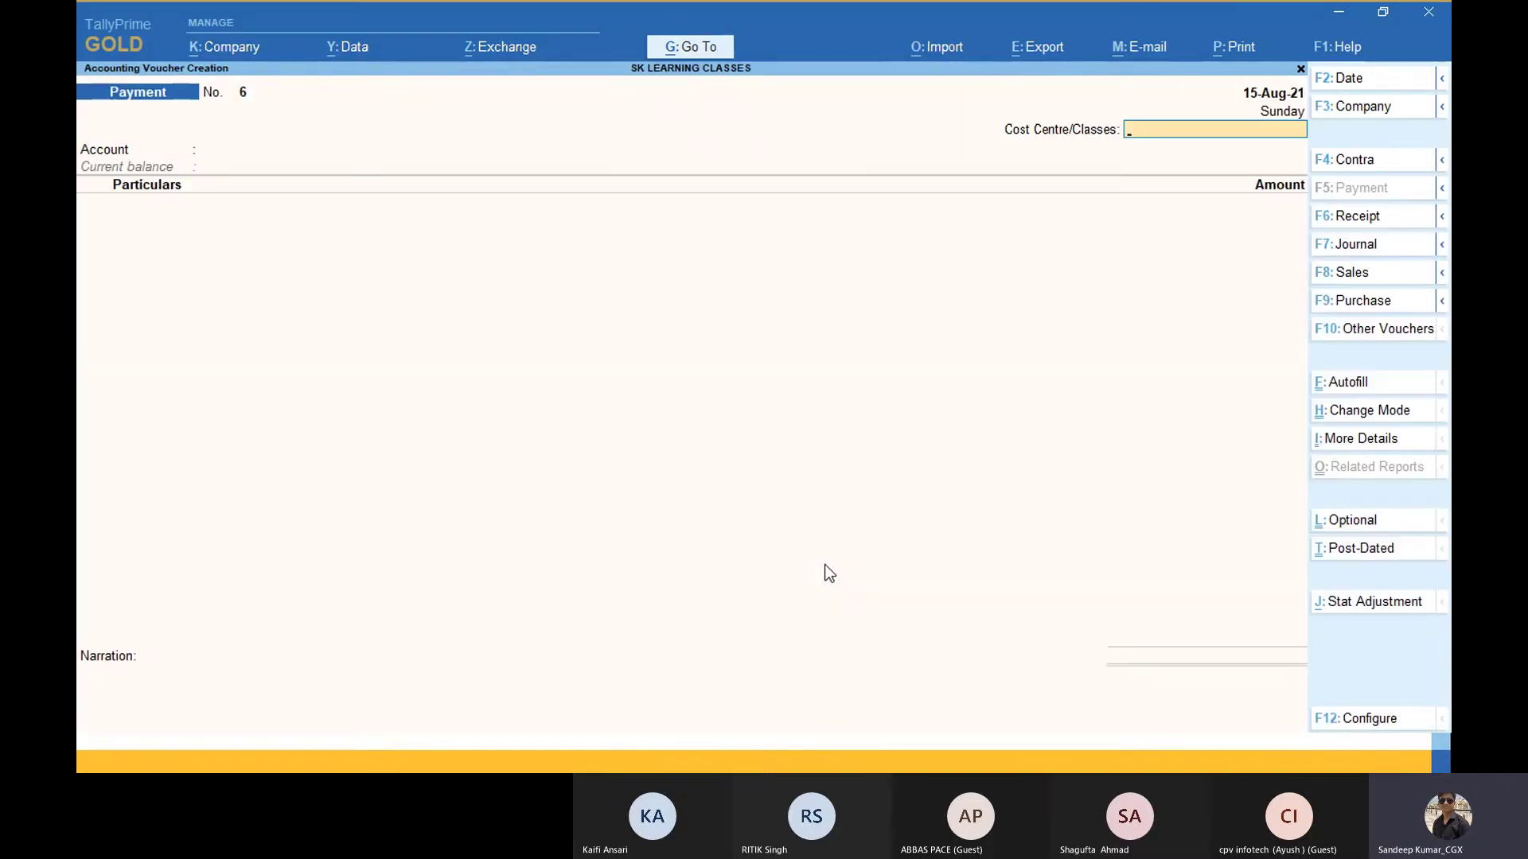
pyautogui.press('Escape')
pyautogui.press('Return')
pyautogui.press('Return')
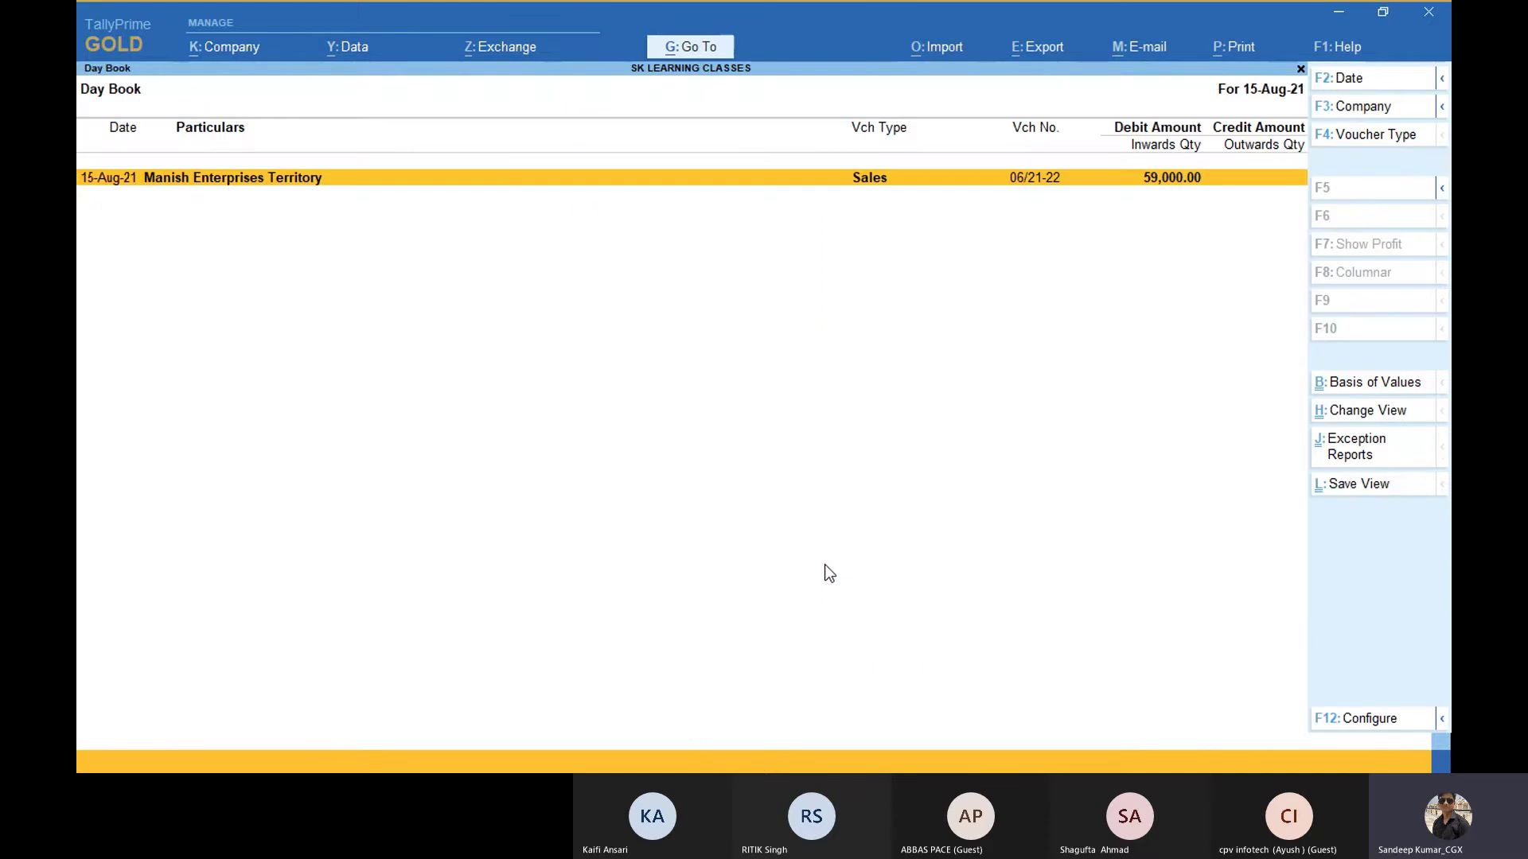
pyautogui.press('Return')
pyautogui.press('Return')
pyautogui.press('Return')
pyautogui.press('Return')
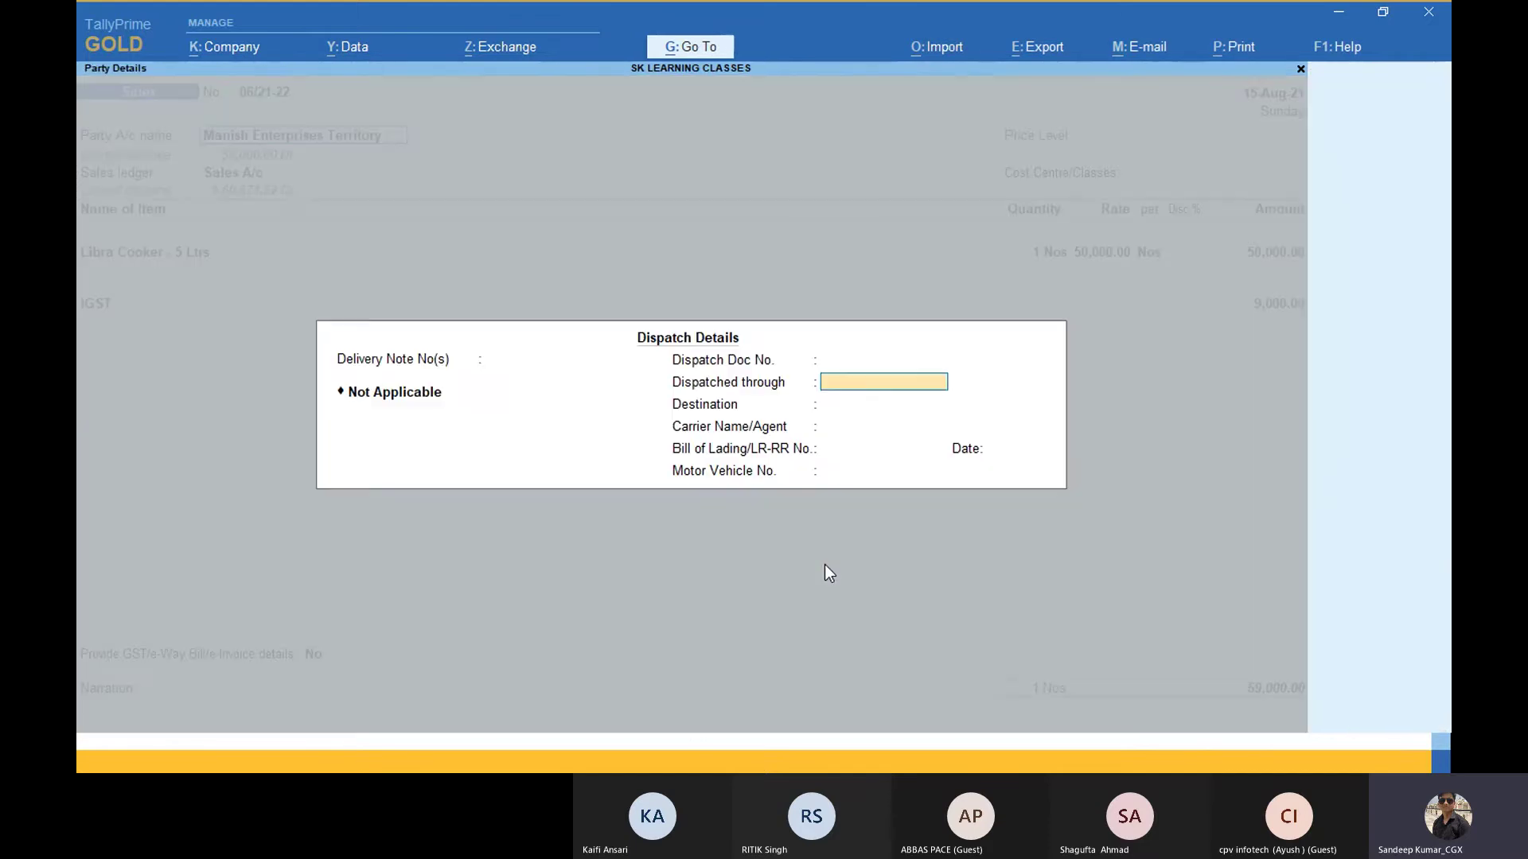
pyautogui.hotkey('ctrl', 'a')
pyautogui.hotkey('ctrl', 'a')
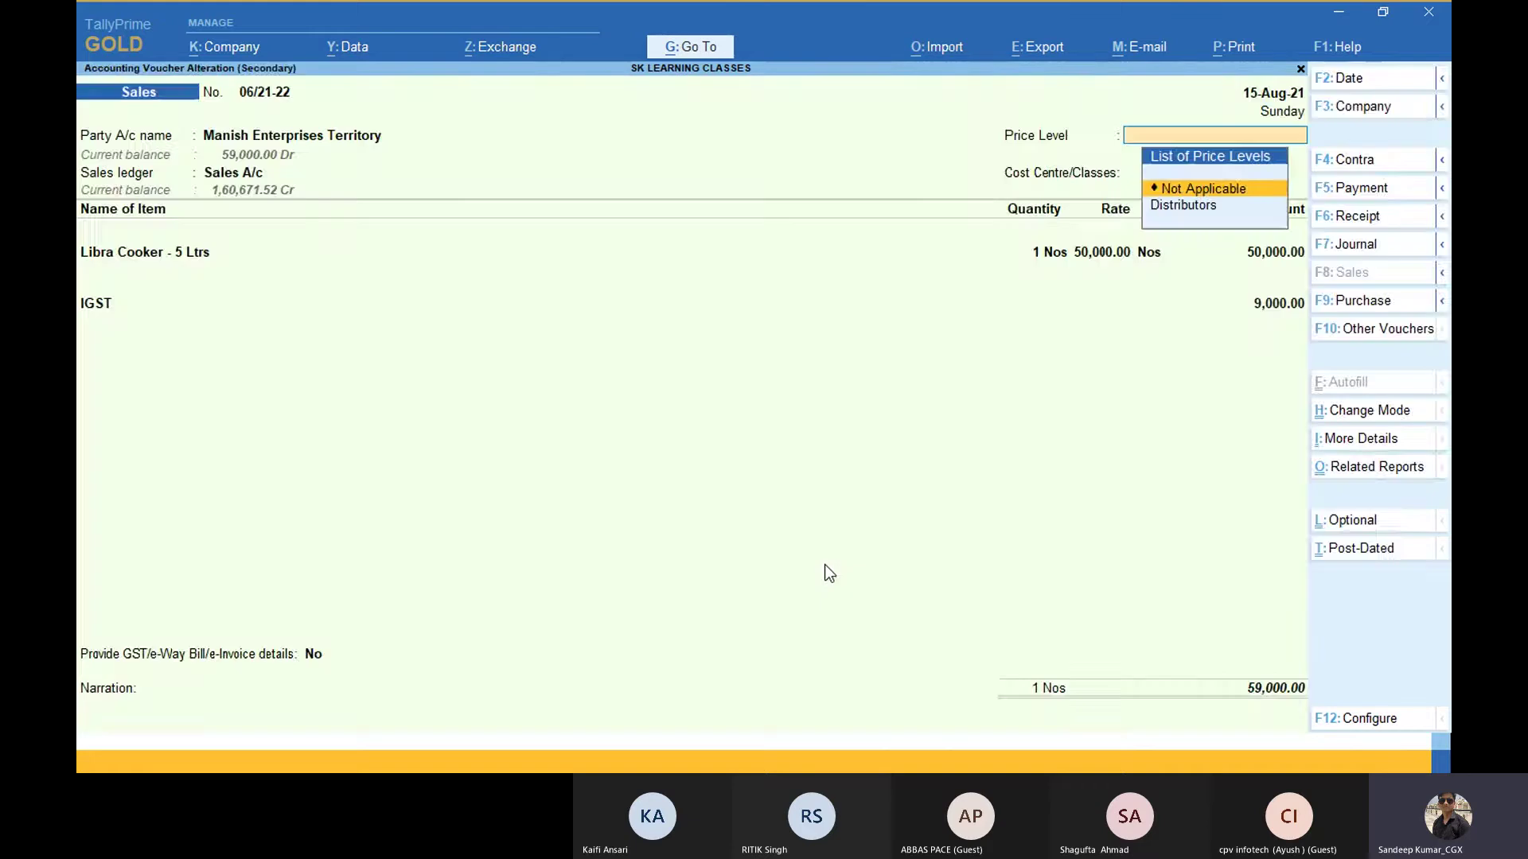
pyautogui.press('Return')
pyautogui.press('Return')
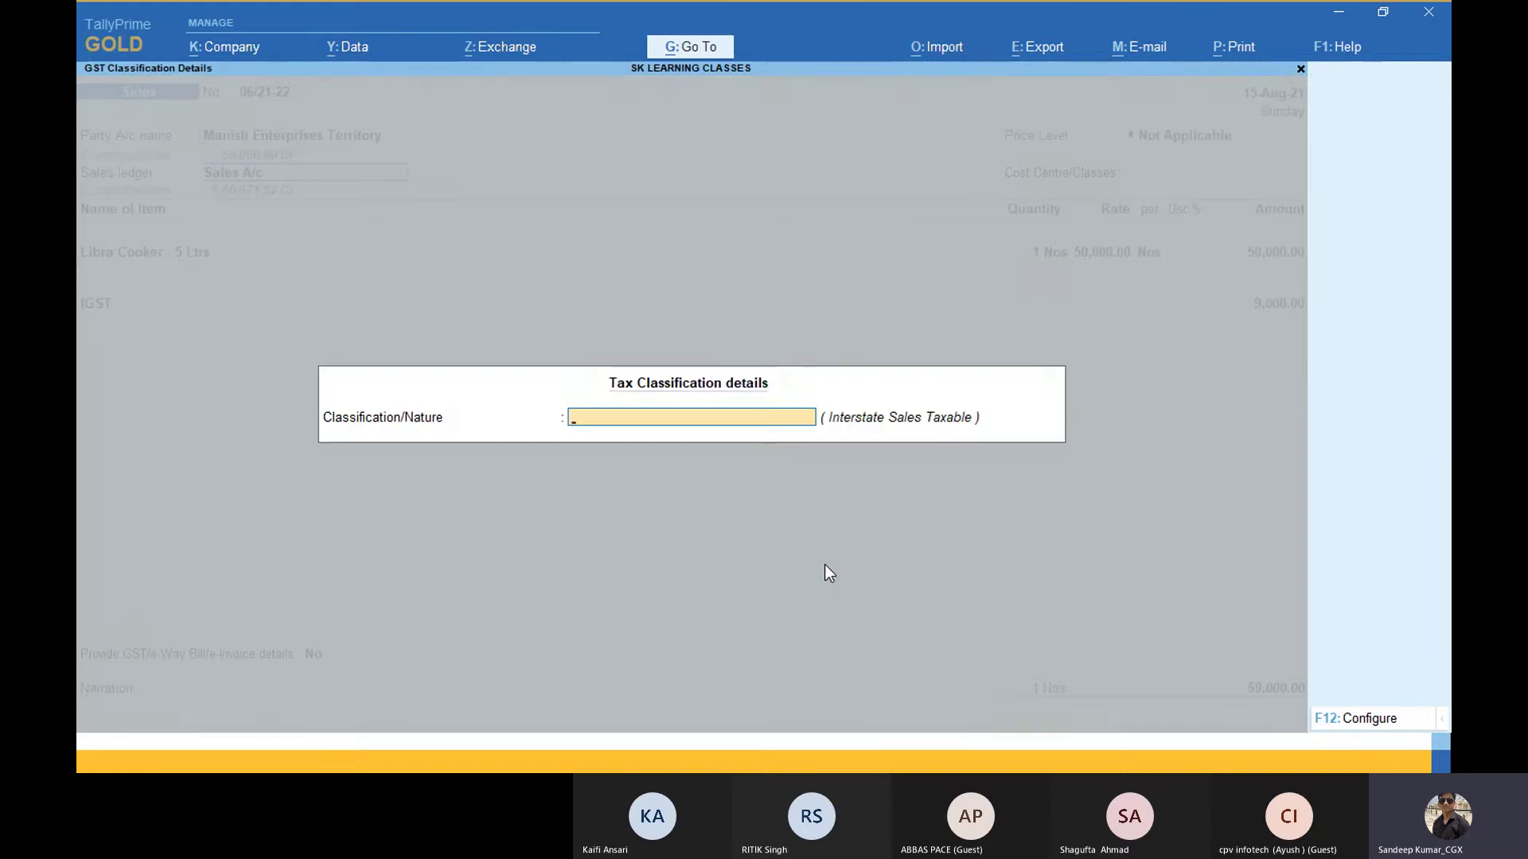
pyautogui.press('Return')
# Step: Enter description lines 1 through 9 under Libra Cooker - 5 Ltrs and finish its allocation
pyautogui.press('Return')
pyautogui.press('Return')
pyautogui.press('Return')
pyautogui.write('1')
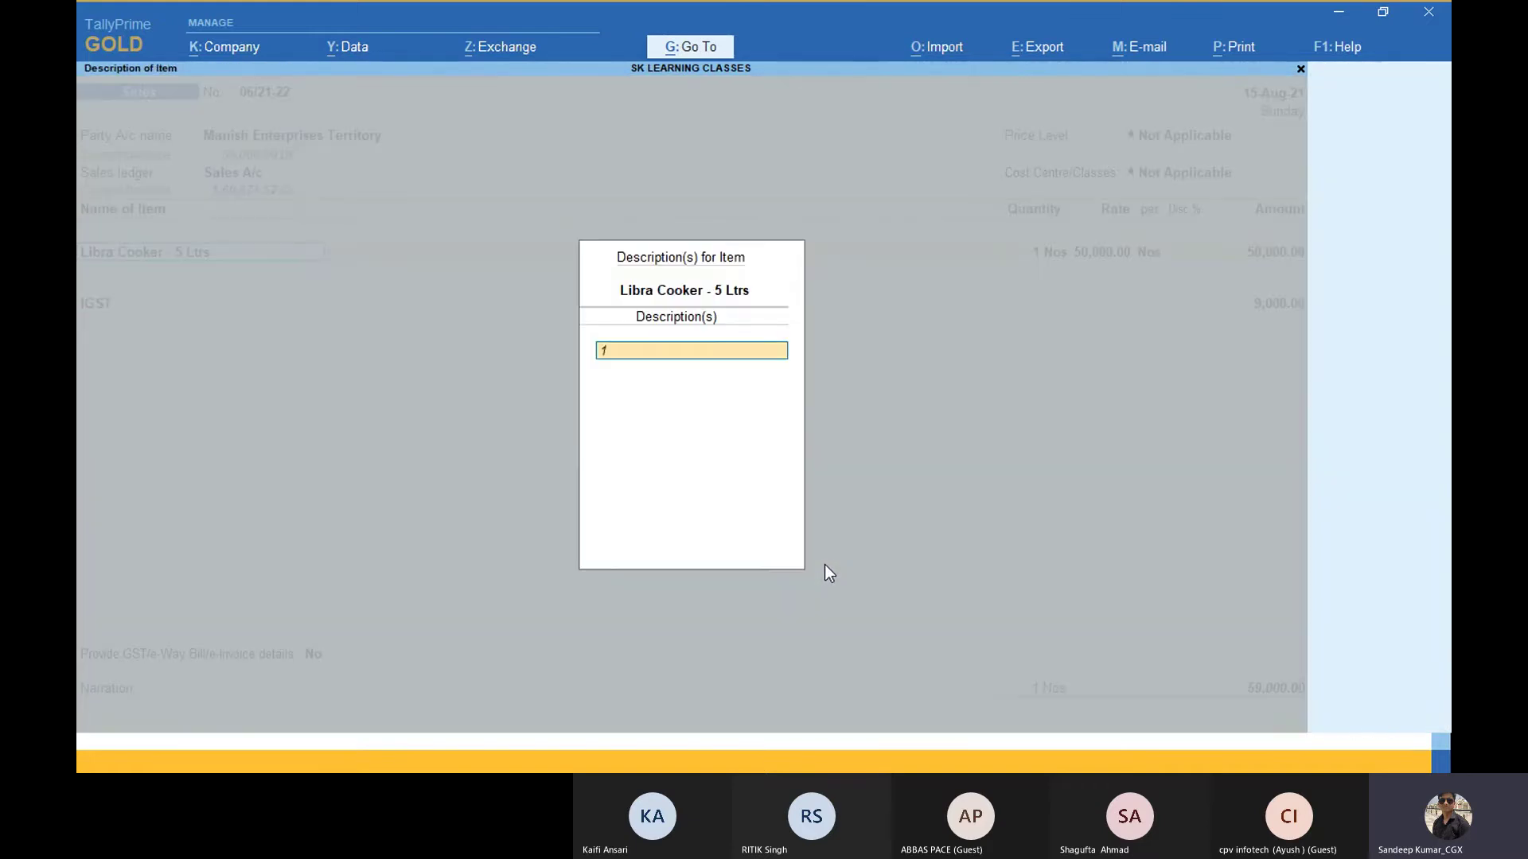
pyautogui.press('Return')
pyautogui.write('2')
pyautogui.press('Return')
pyautogui.write('3')
pyautogui.press('Return')
pyautogui.write('4')
pyautogui.press('Return')
pyautogui.write('5')
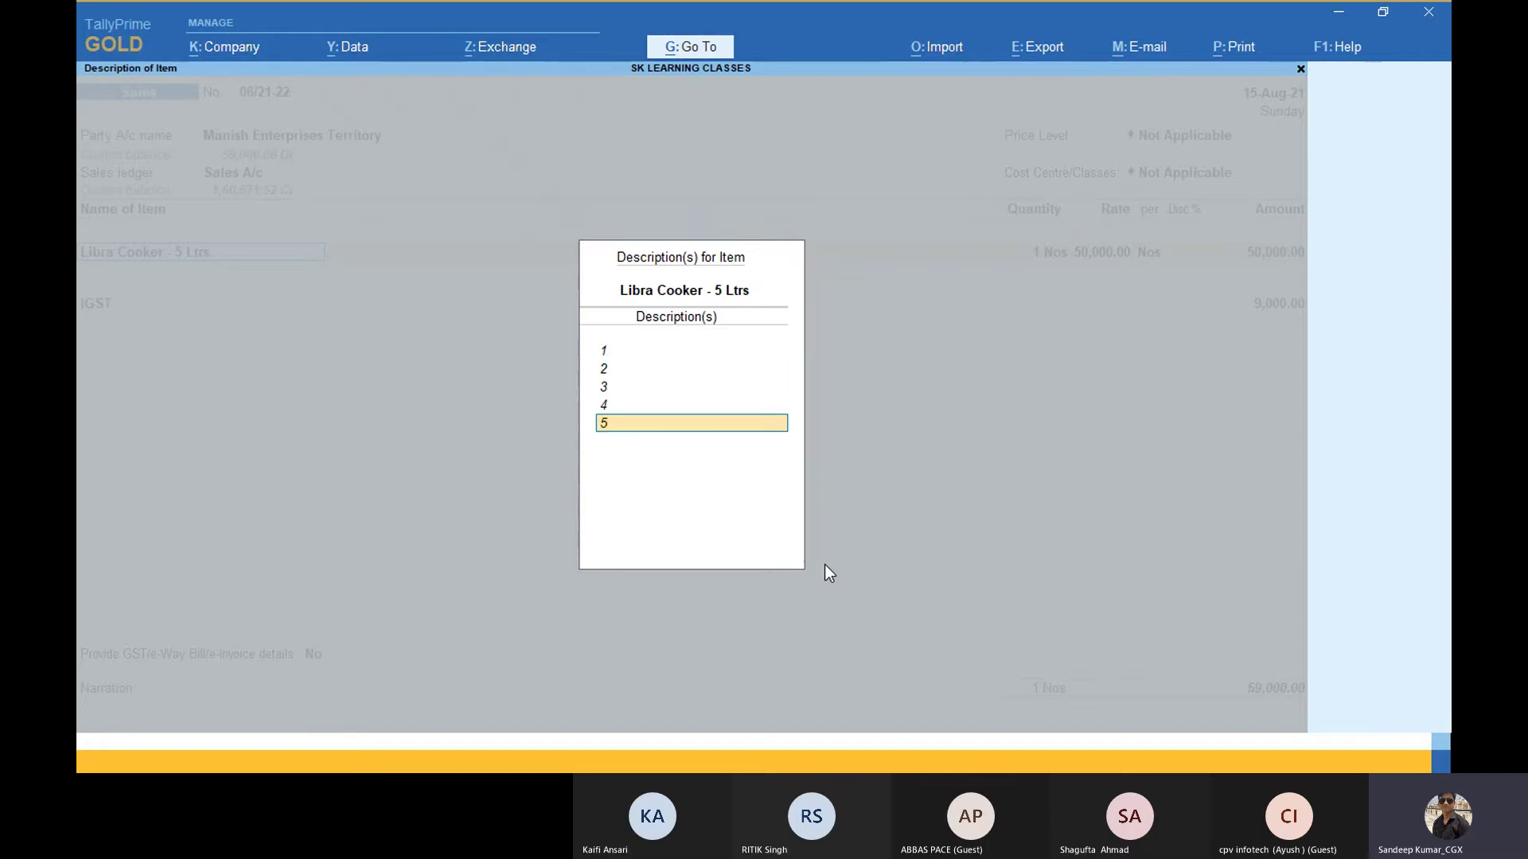
pyautogui.press('Return')
pyautogui.write('6')
pyautogui.press('Return')
pyautogui.write('7')
pyautogui.press('Return')
pyautogui.write('8')
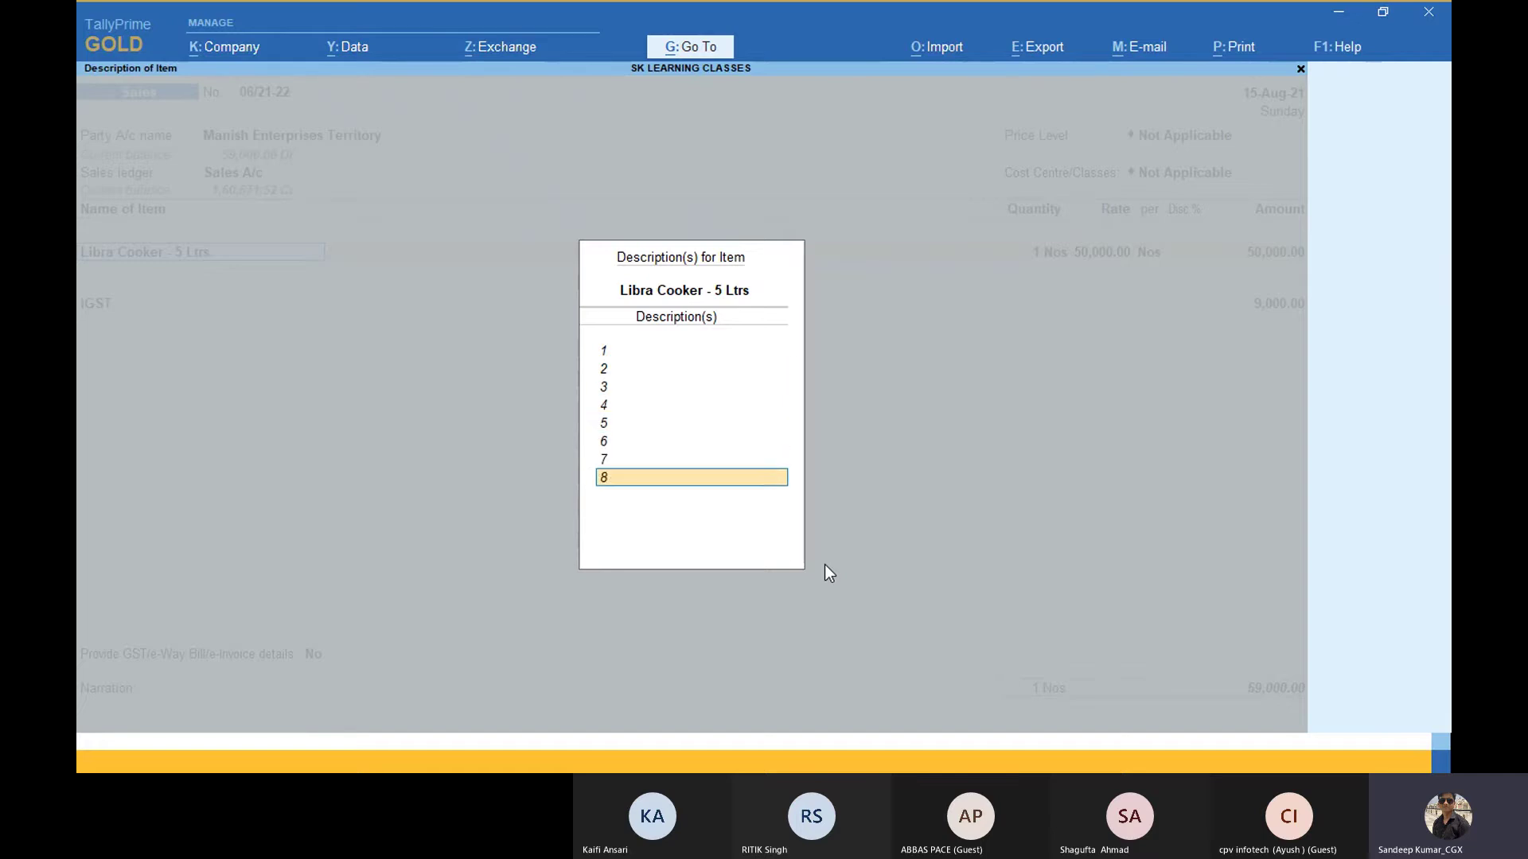
pyautogui.press('Return')
pyautogui.write('9')
pyautogui.press('Return')
pyautogui.write('0')
pyautogui.press('Return')
pyautogui.press('Return')
pyautogui.press('Return')
pyautogui.press('Return')
pyautogui.press('Return')
pyautogui.press('Return')
pyautogui.press('Return')
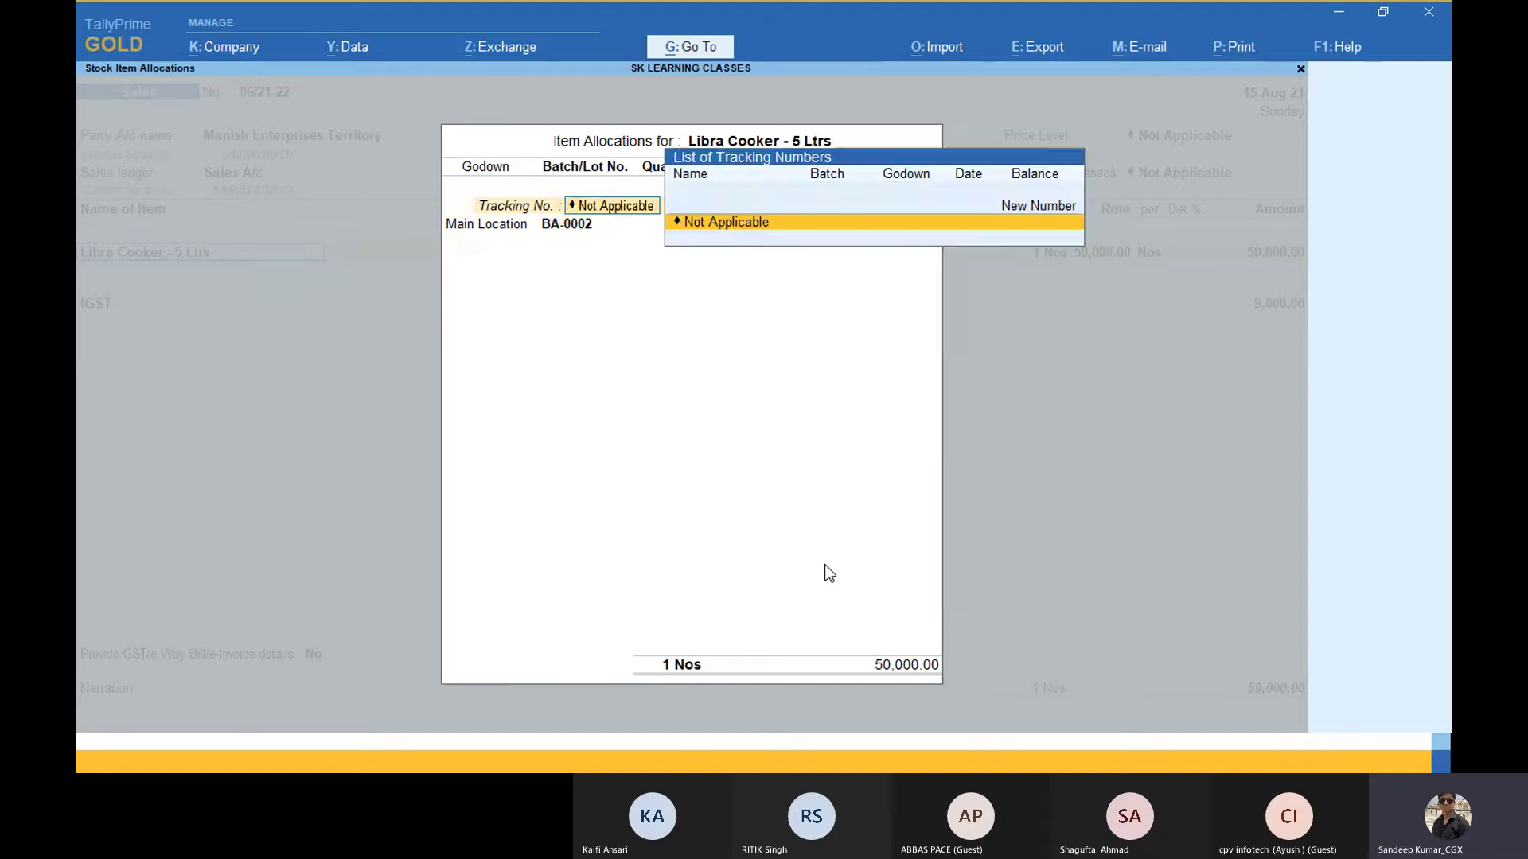
pyautogui.press('Return')
pyautogui.press('Return')
pyautogui.press('Return')
pyautogui.press('Return')
pyautogui.press('Return')
pyautogui.press('Return')
pyautogui.press('Return')
pyautogui.press('Return')
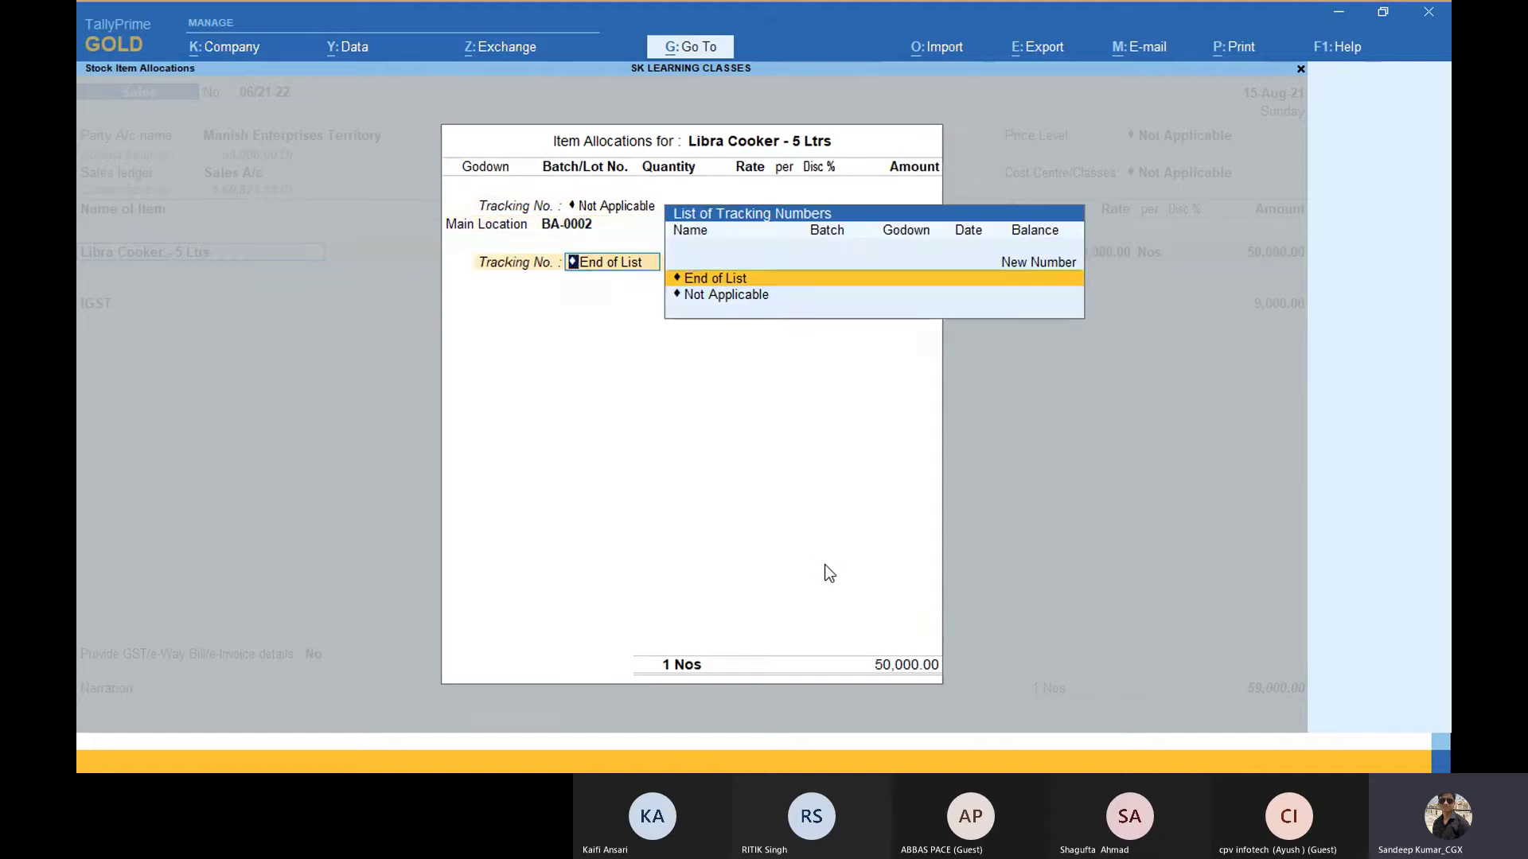
pyautogui.press('Return')
pyautogui.press('Return')
pyautogui.press('Return')
pyautogui.press('Return')
pyautogui.press('Return')
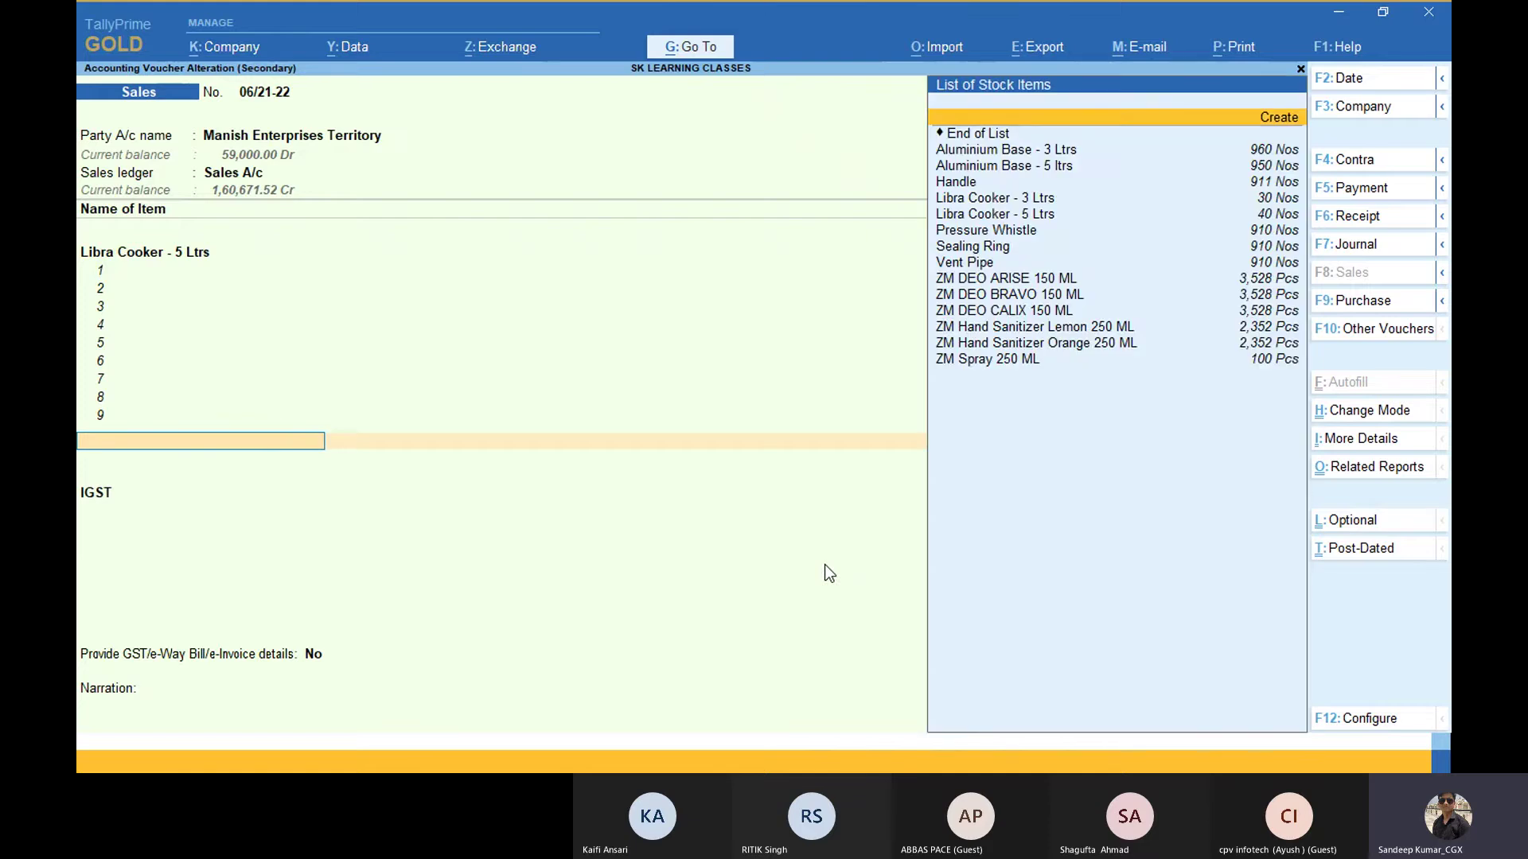
# Step: Choose Aluminium Base - 3 Ltrs as the next item and fill its description lines
pyautogui.press('Down')
pyautogui.press('Return')
pyautogui.press('Return')
pyautogui.press('Return')
pyautogui.press('Return')
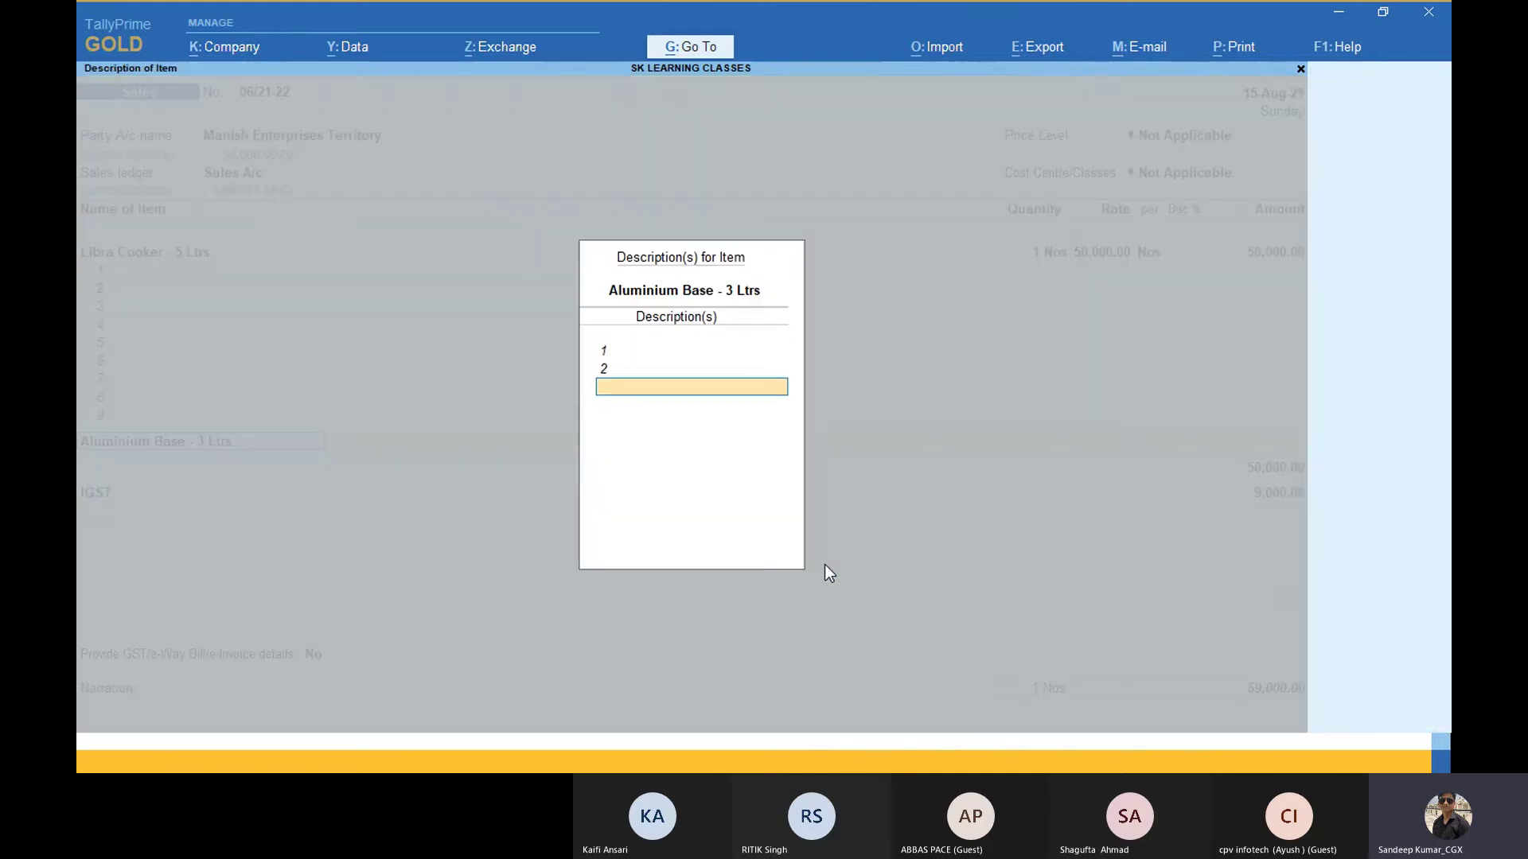
pyautogui.press('Return')
pyautogui.press('Return')
pyautogui.press('Return')
pyautogui.press('Return')
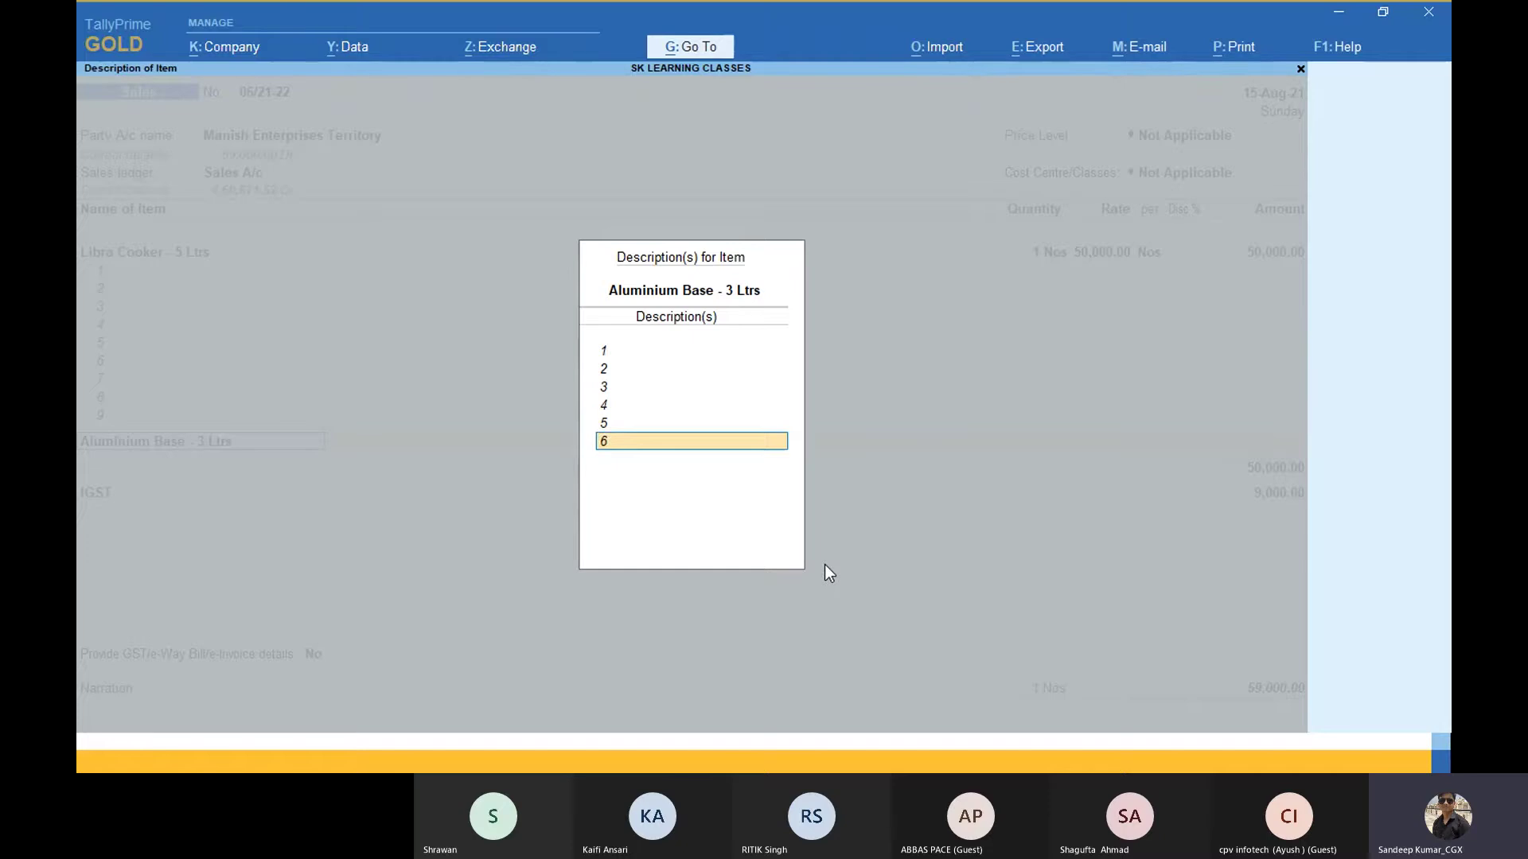
pyautogui.press('Return')
pyautogui.press('Return')
pyautogui.press('Return')
pyautogui.press('Return')
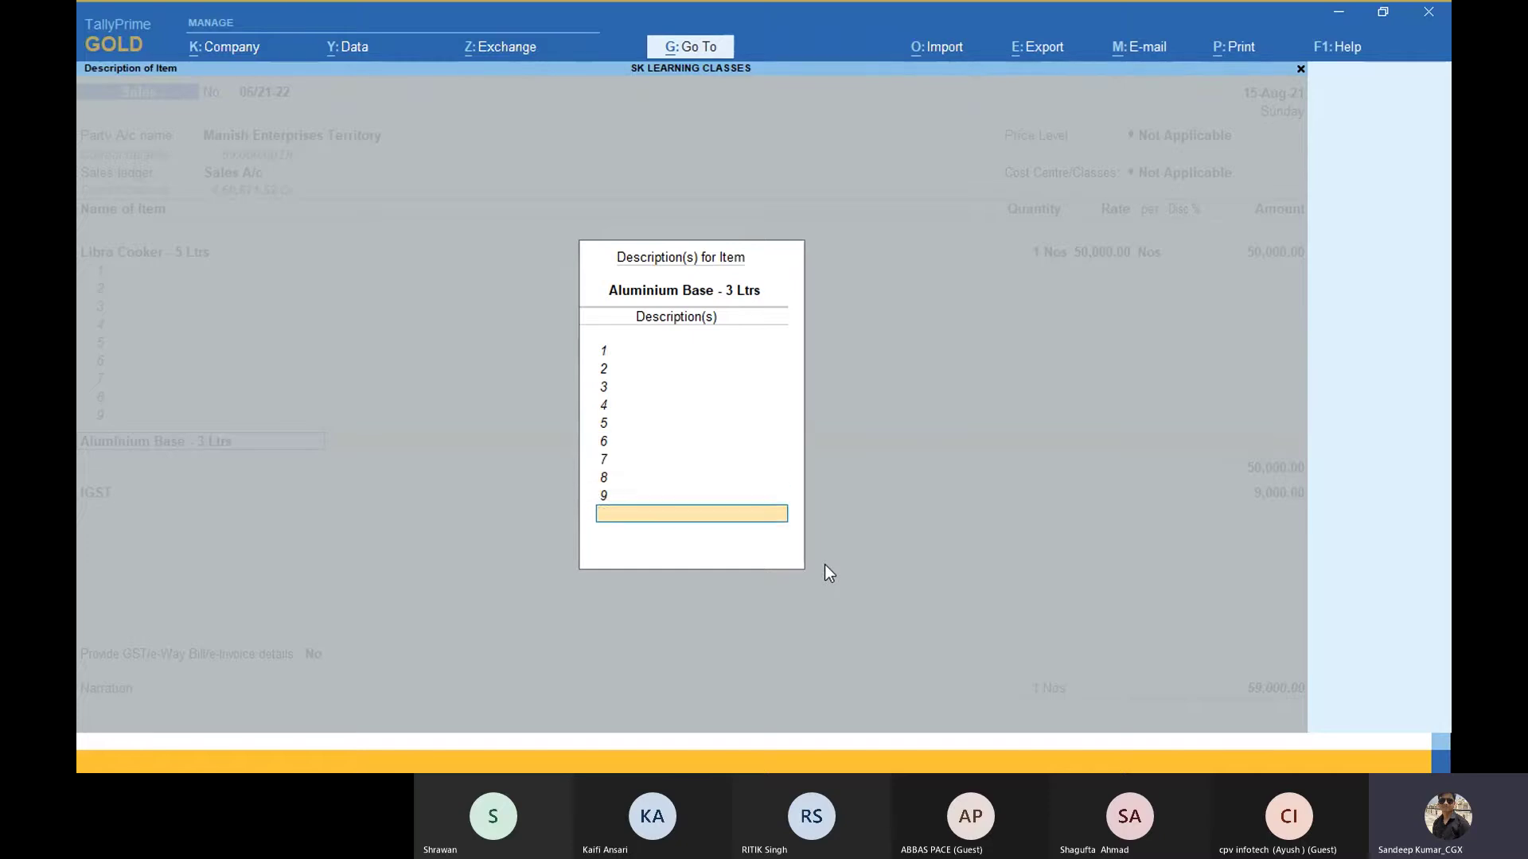
pyautogui.press('Return')
pyautogui.press('Return')
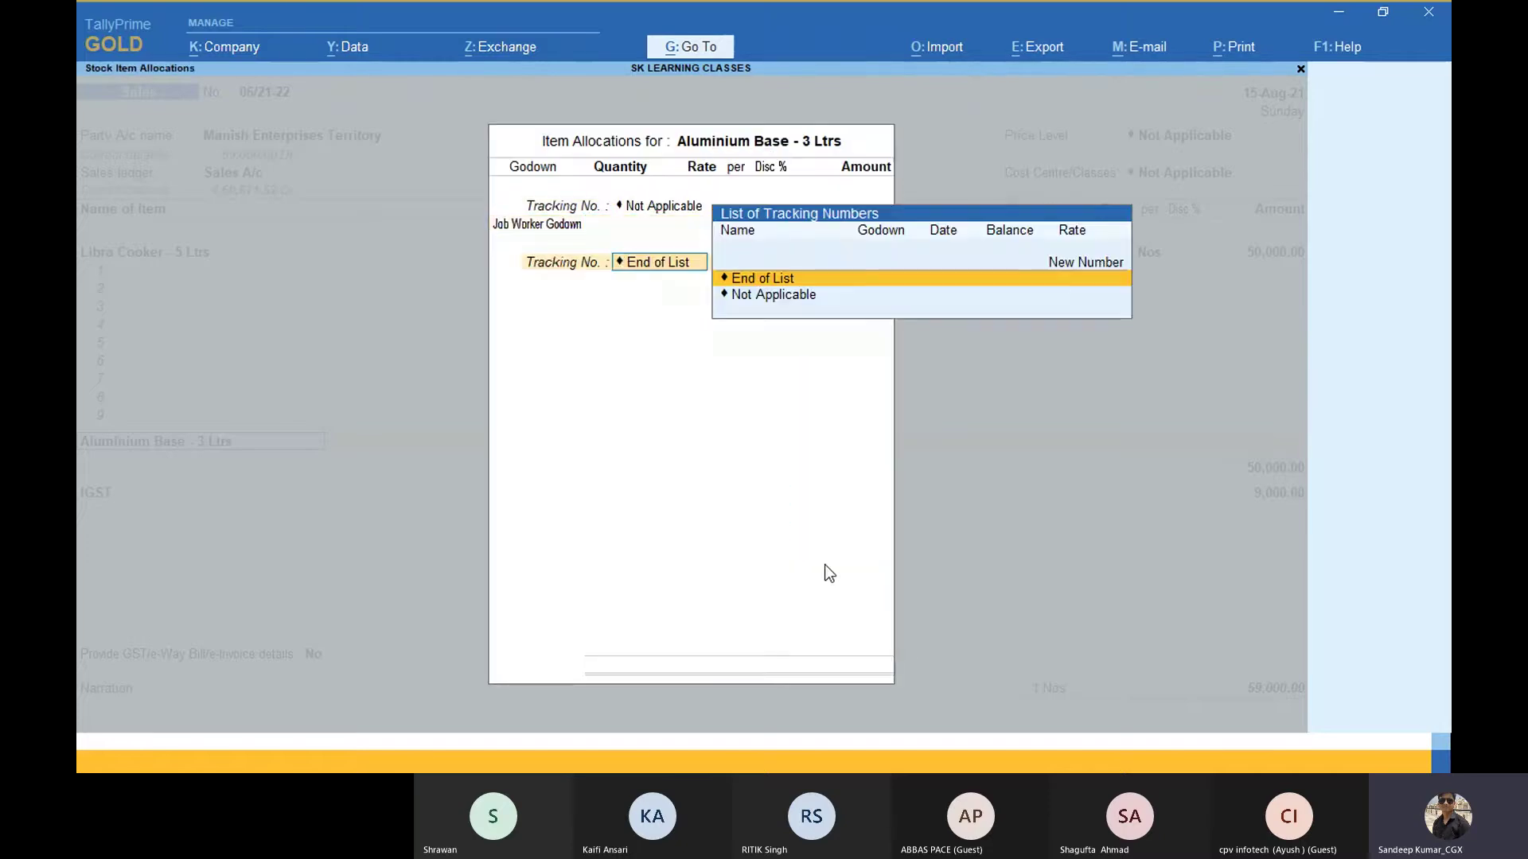
# Step: Allocate 1 Nos in Job Worker Godown at rate 20, bringing the total to 59,023.60
pyautogui.press('BackSpace')
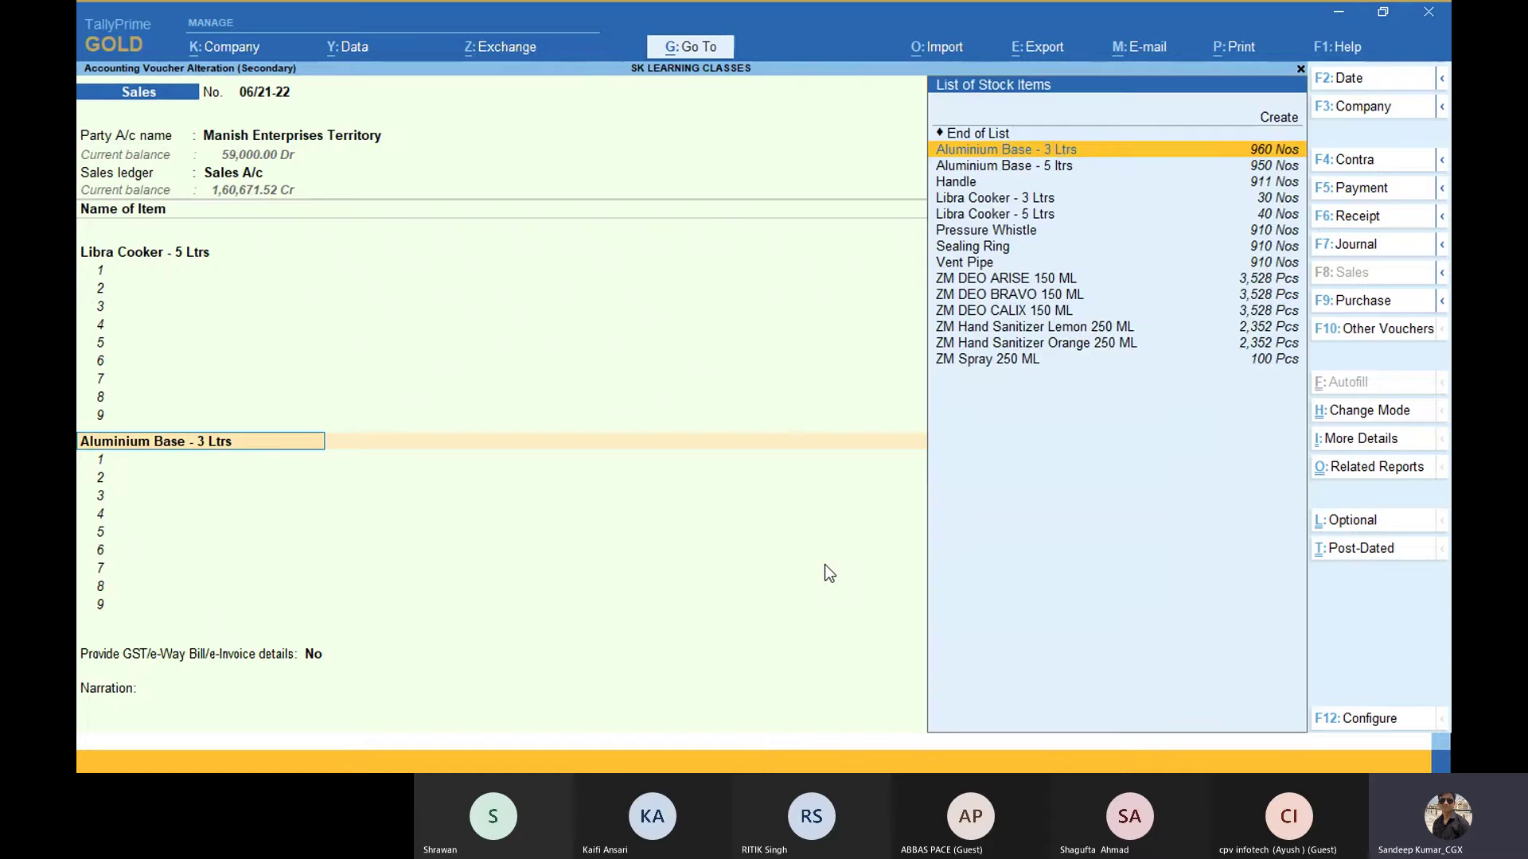
pyautogui.press('Return')
pyautogui.write('1')
pyautogui.press('Return')
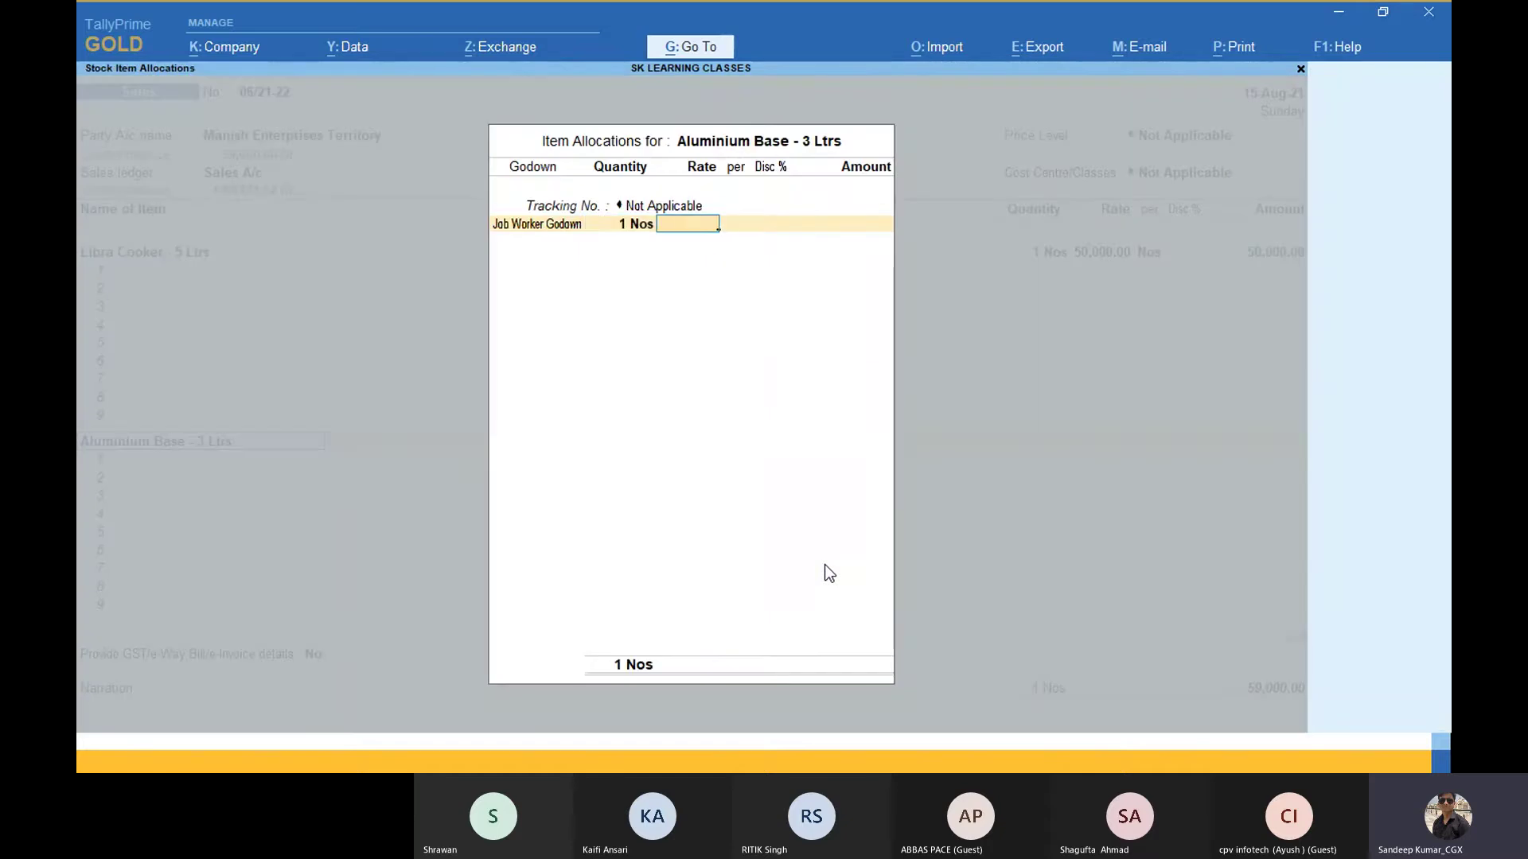
pyautogui.write('20')
pyautogui.press('Return')
pyautogui.press('Return')
pyautogui.press('Return')
pyautogui.press('Return')
pyautogui.press('Return')
pyautogui.press('Return')
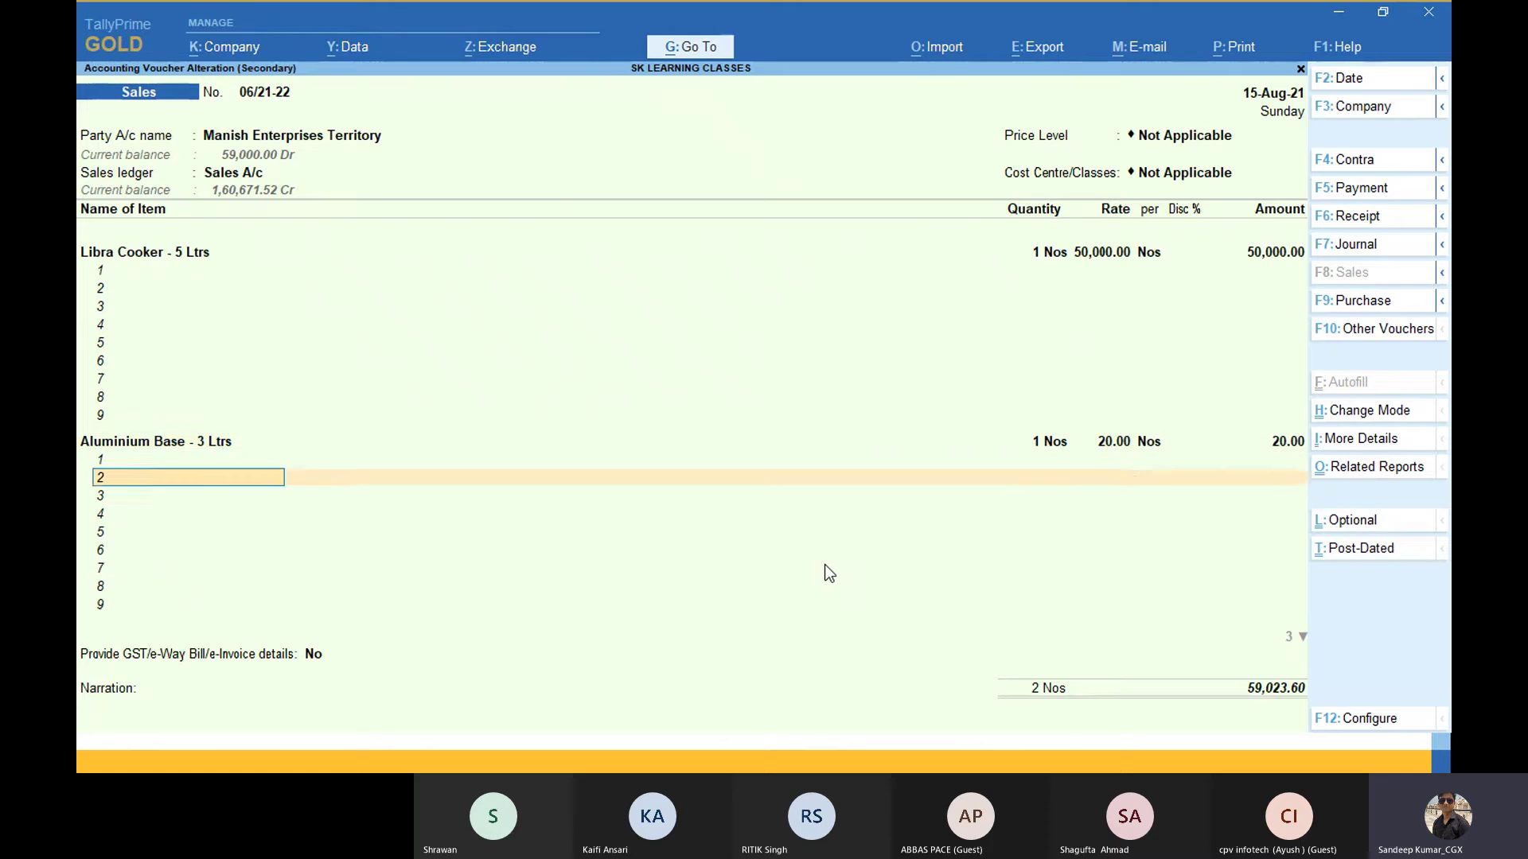
pyautogui.press('Return')
pyautogui.press('Return')
pyautogui.press('Return')
pyautogui.press('Return')
pyautogui.press('Return')
pyautogui.press('Return')
pyautogui.press('Return')
pyautogui.press('Return')
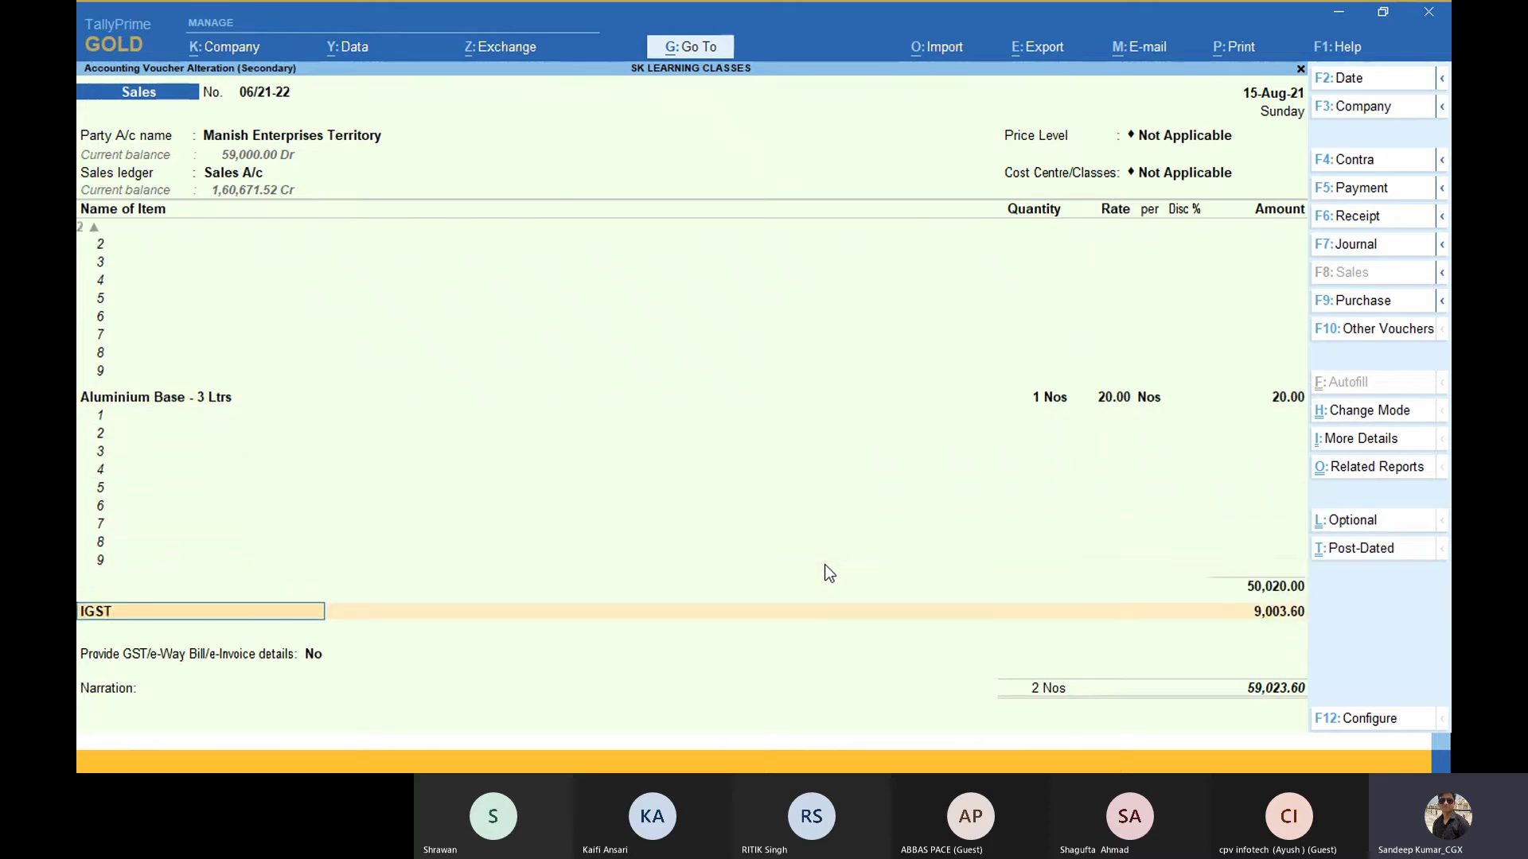
pyautogui.press('Return')
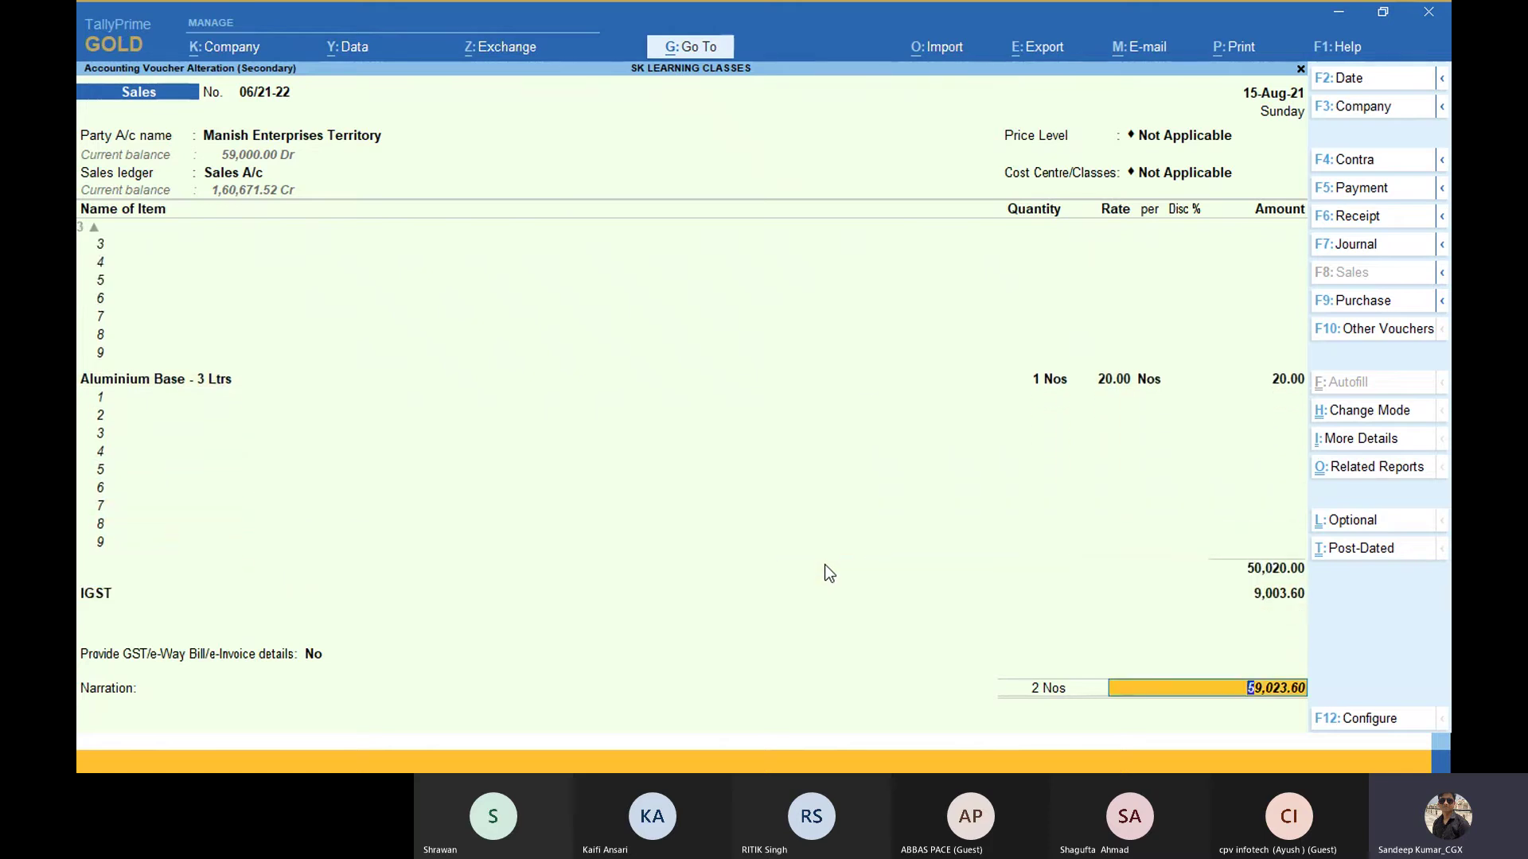
# Step: Preview the current sales voucher as a two-page Tax Invoice, then return to the Print dialog
pyautogui.click(1231, 53)
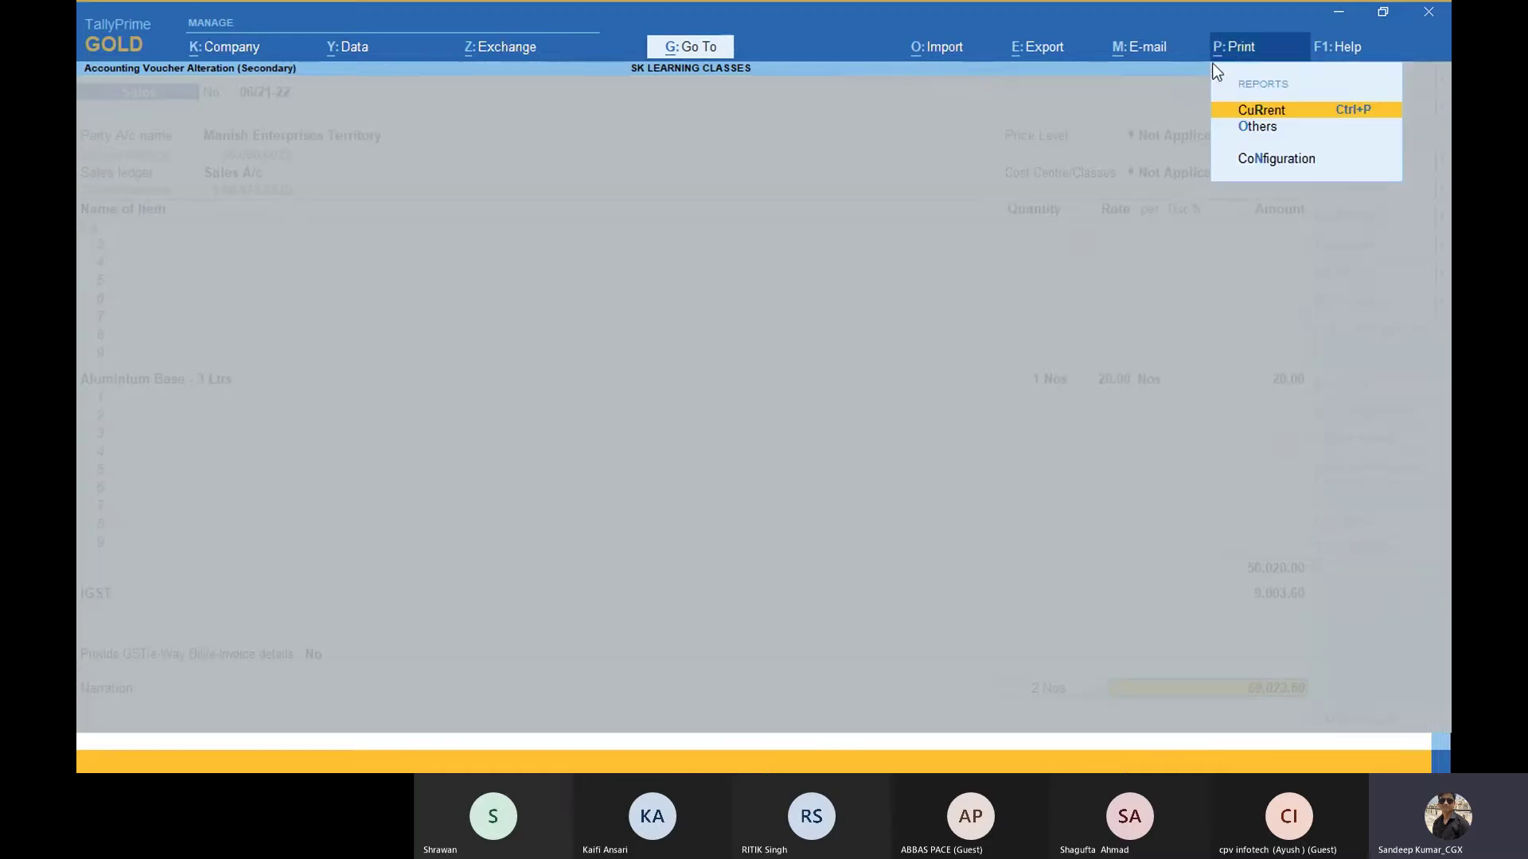
pyautogui.click(1341, 113)
pyautogui.press('i')
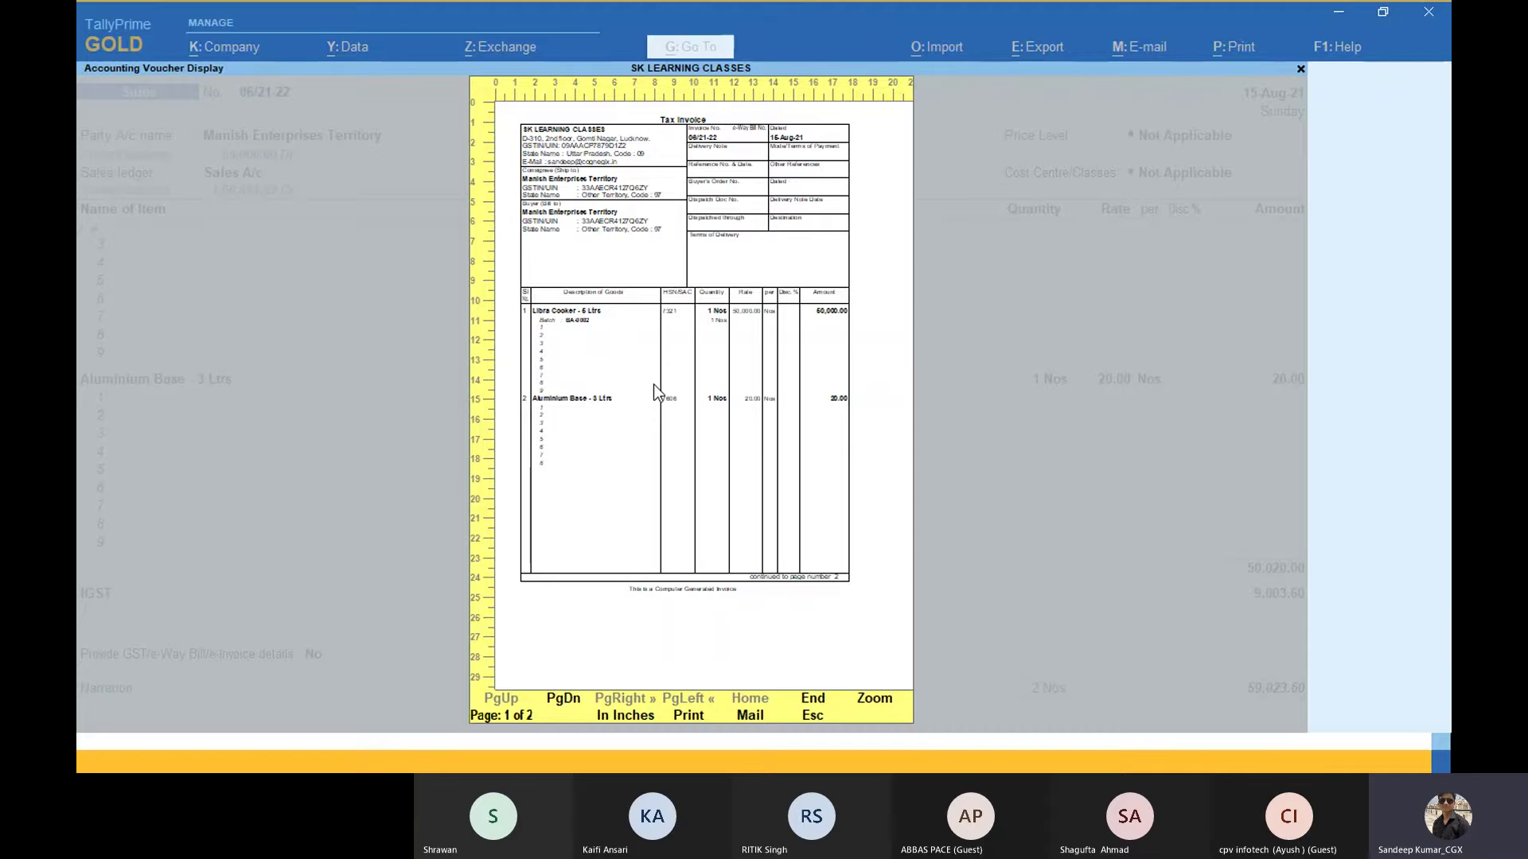
pyautogui.press('Escape')
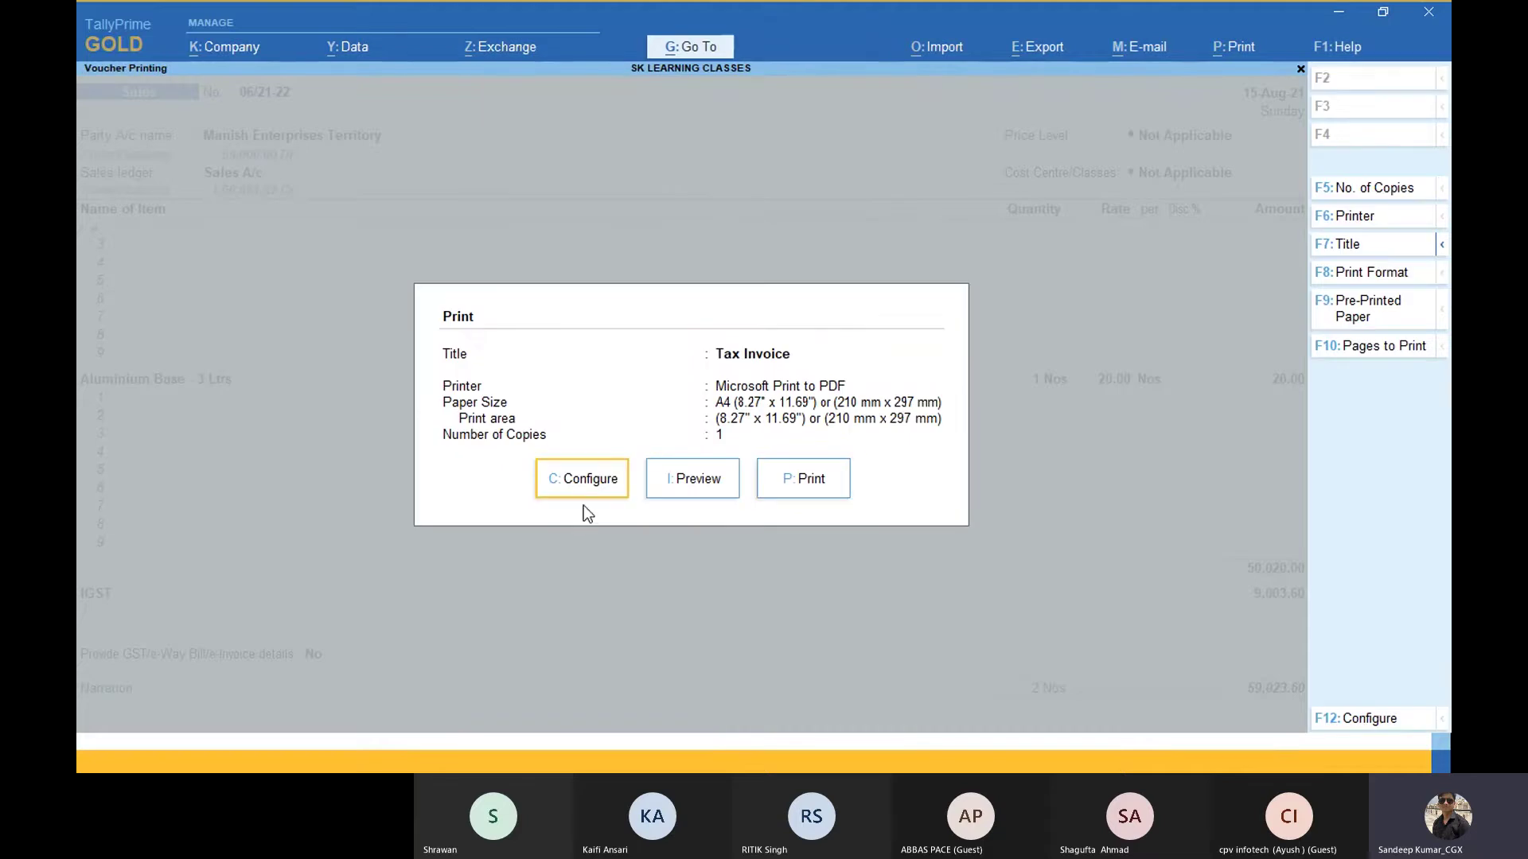
# Step: Set 'Optimise printing to save paper' to No in Print Configuration
pyautogui.click(581, 478)
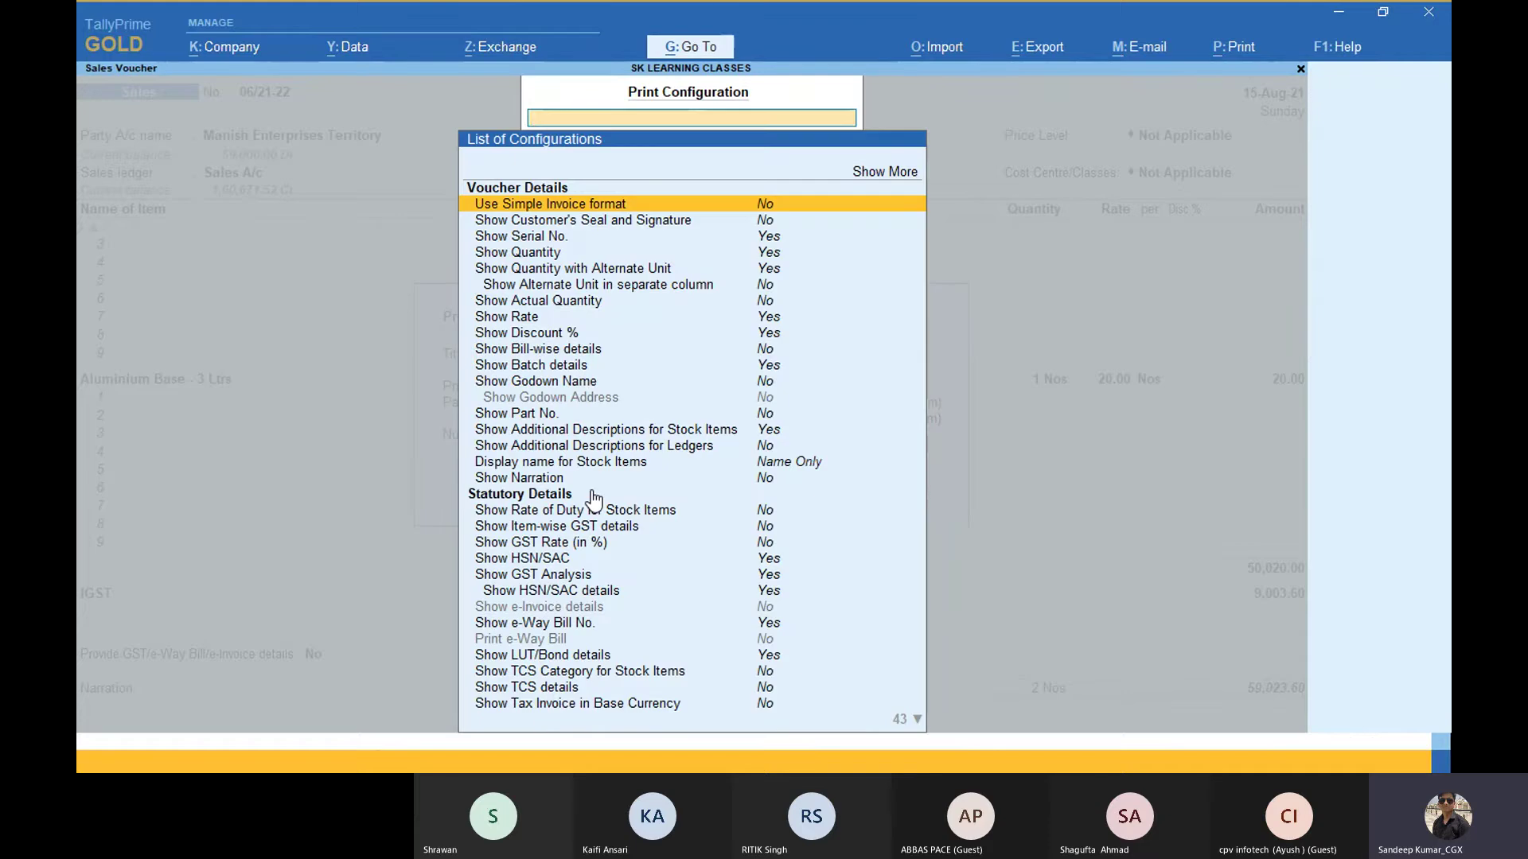
pyautogui.scroll(-2, 593, 501)
pyautogui.write('Op')
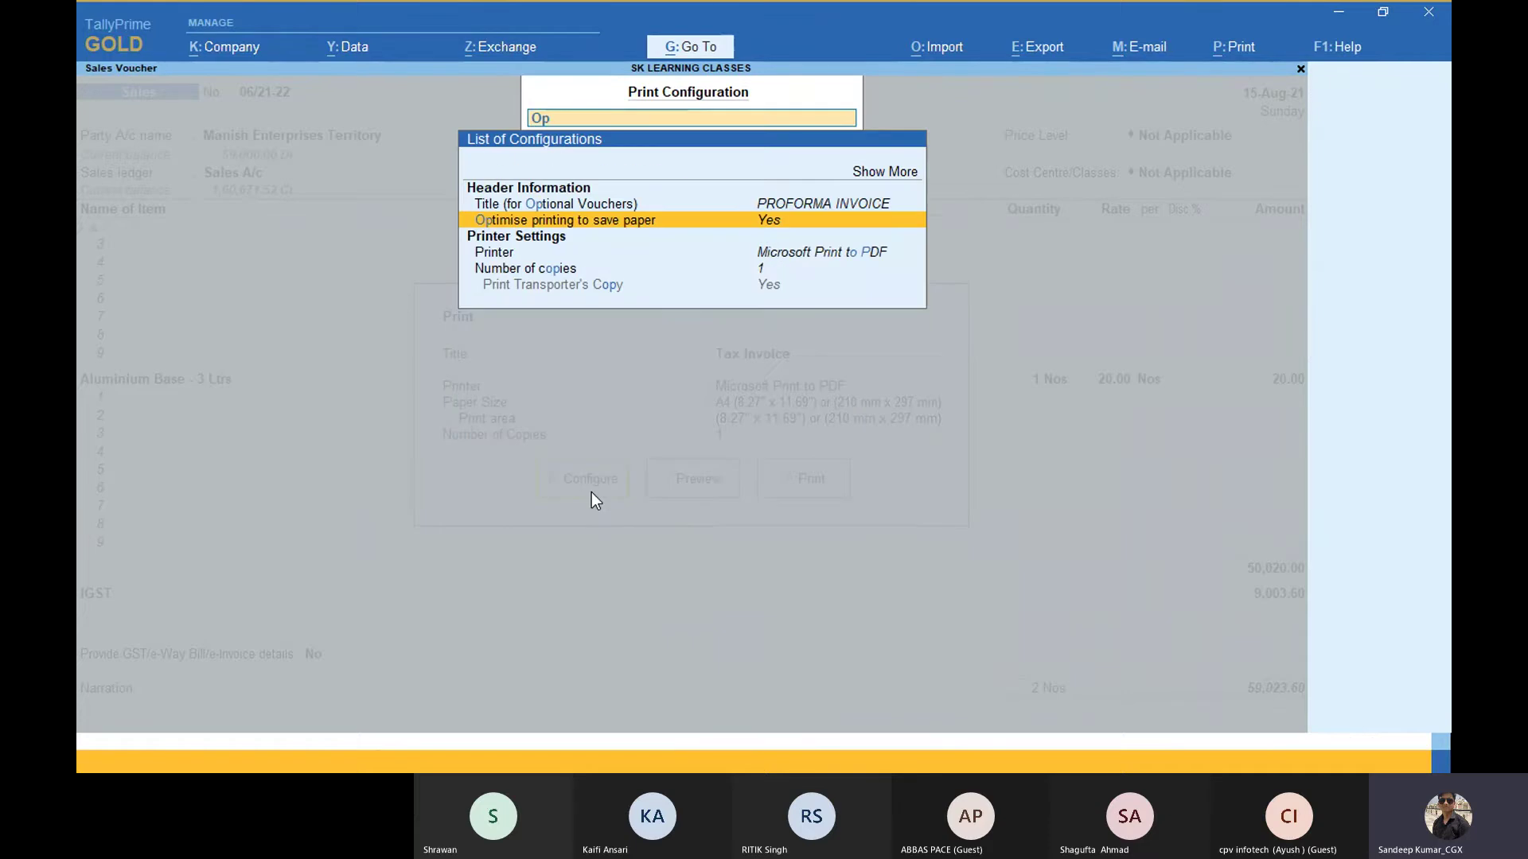
pyautogui.click(809, 231)
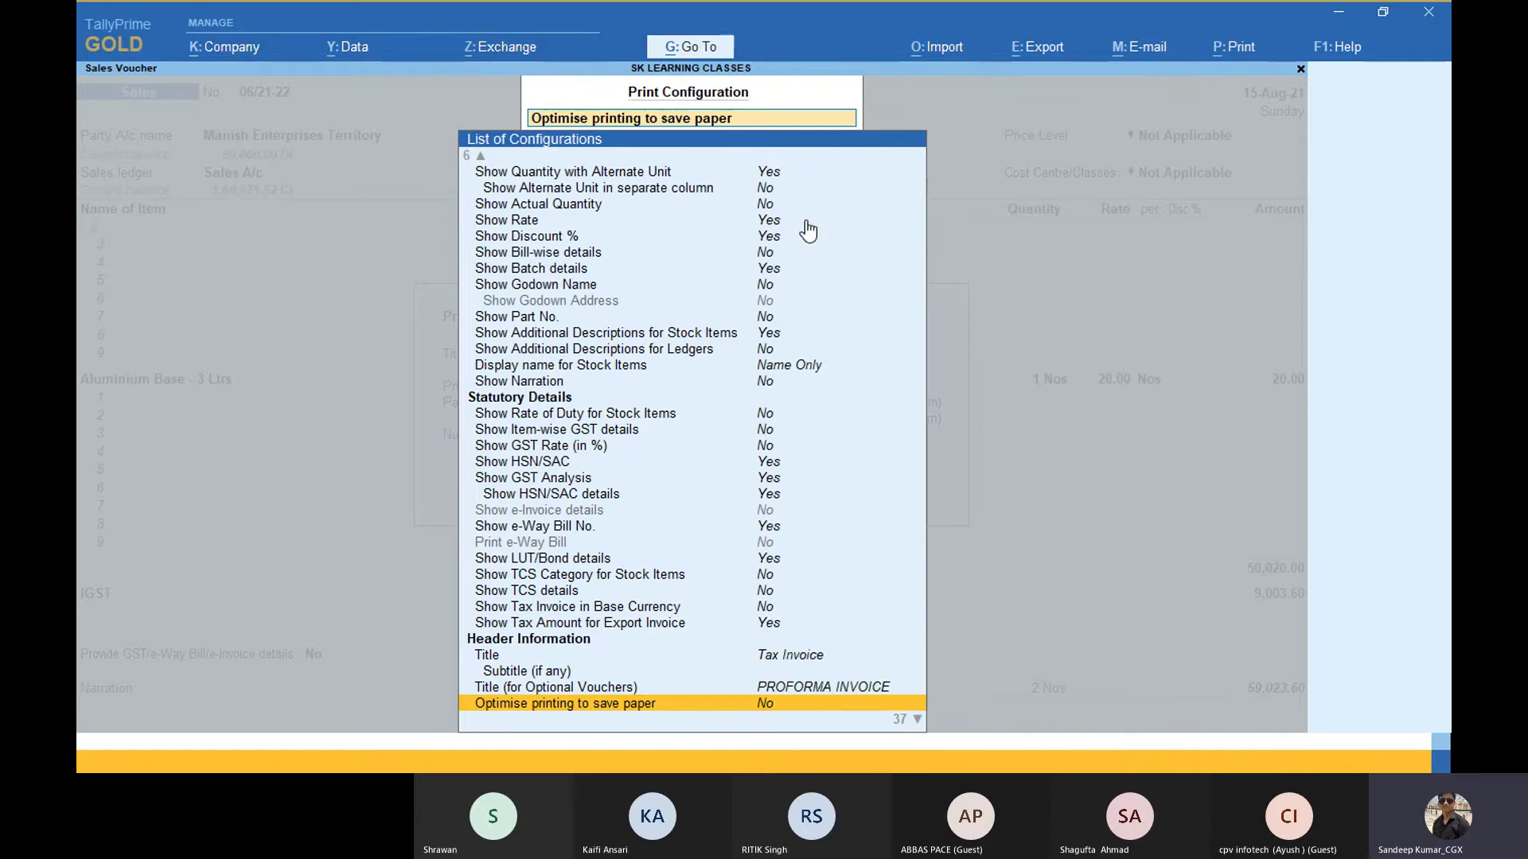
pyautogui.press('n')
pyautogui.press('Escape')
# Step: Page through all four pages of the unoptimised invoice preview, then close it
pyautogui.press('i')
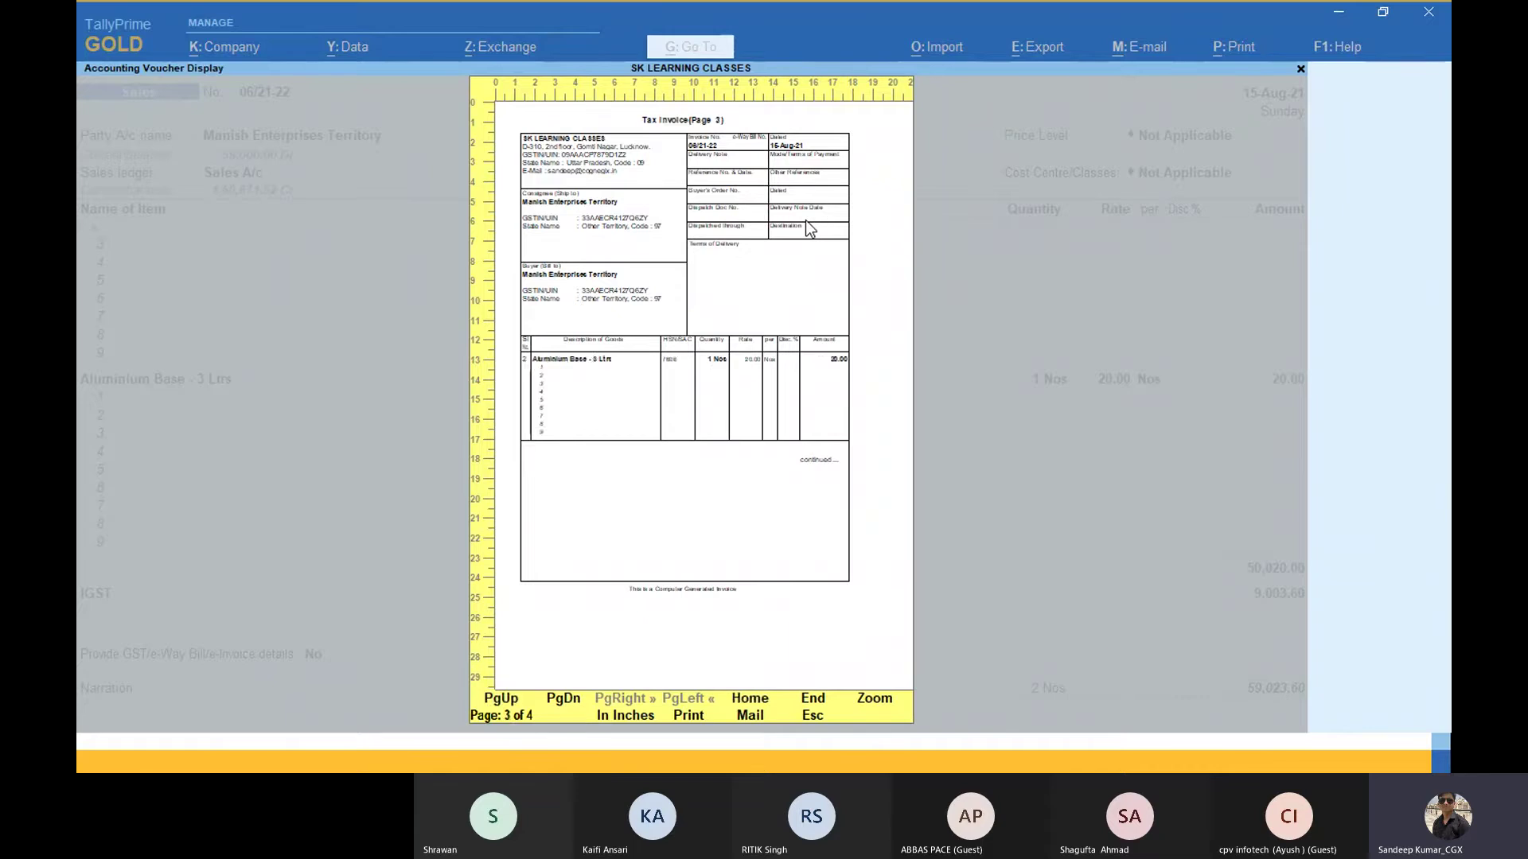
pyautogui.press('pagedown')
pyautogui.press('pagedown')
pyautogui.press('pagedown')
pyautogui.press('pageup')
pyautogui.press('pageup')
pyautogui.press('pageup')
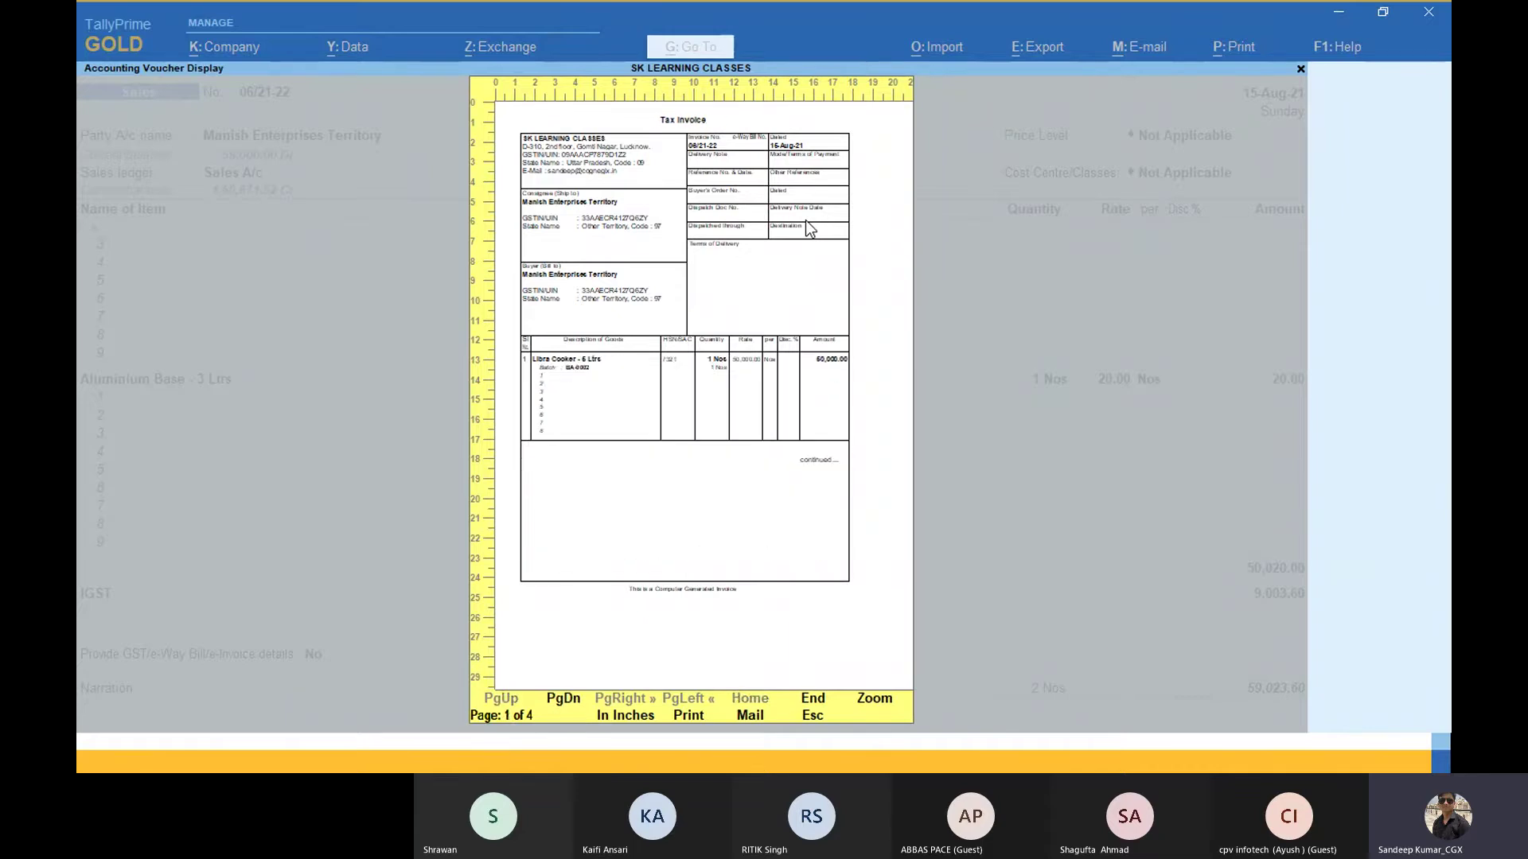
pyautogui.press('pagedown')
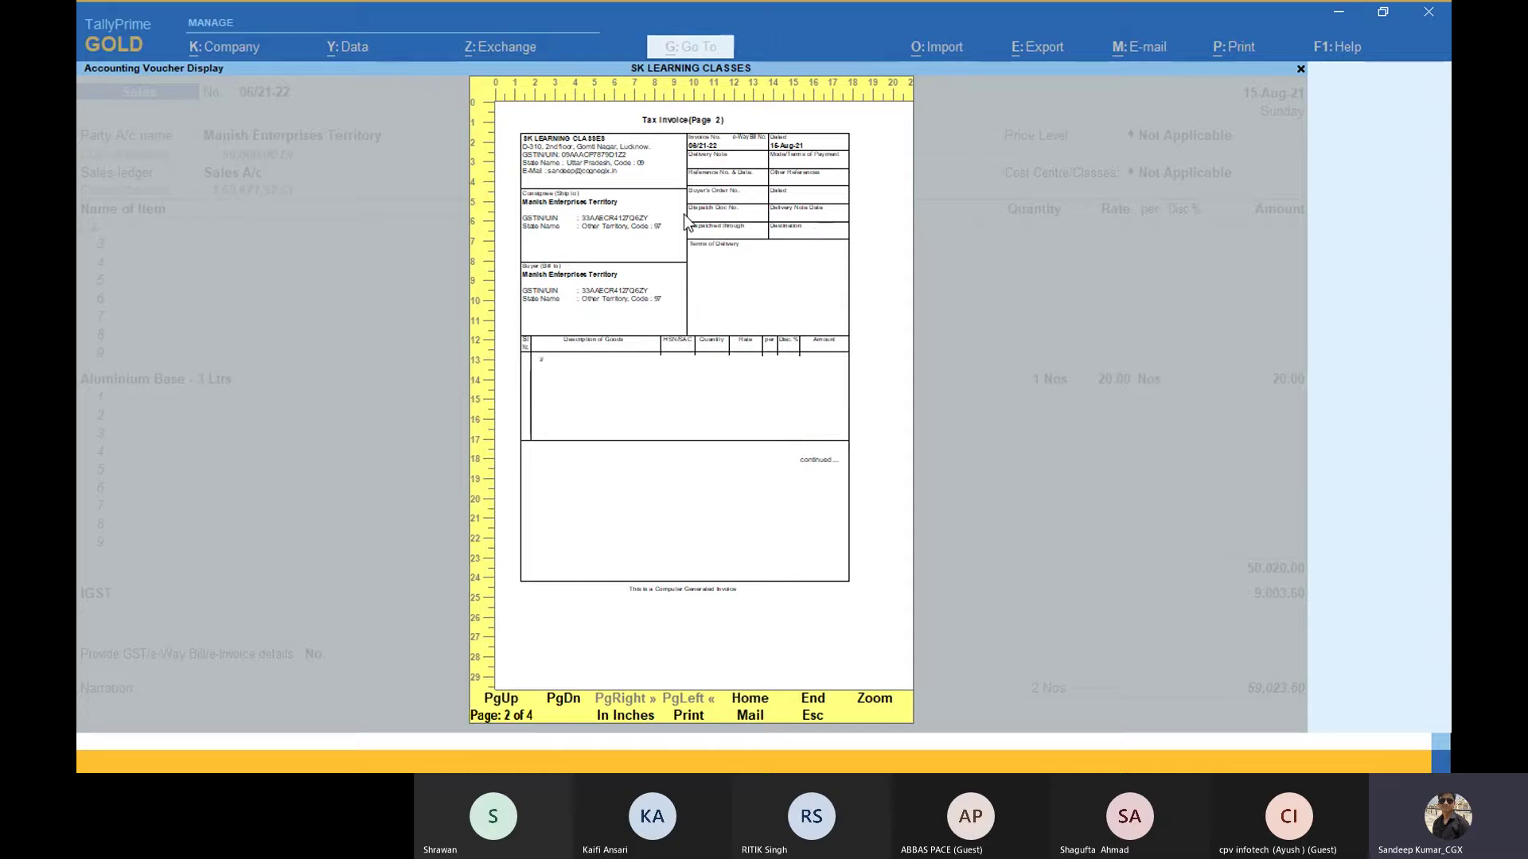
pyautogui.press('pagedown')
pyautogui.press('pagedown')
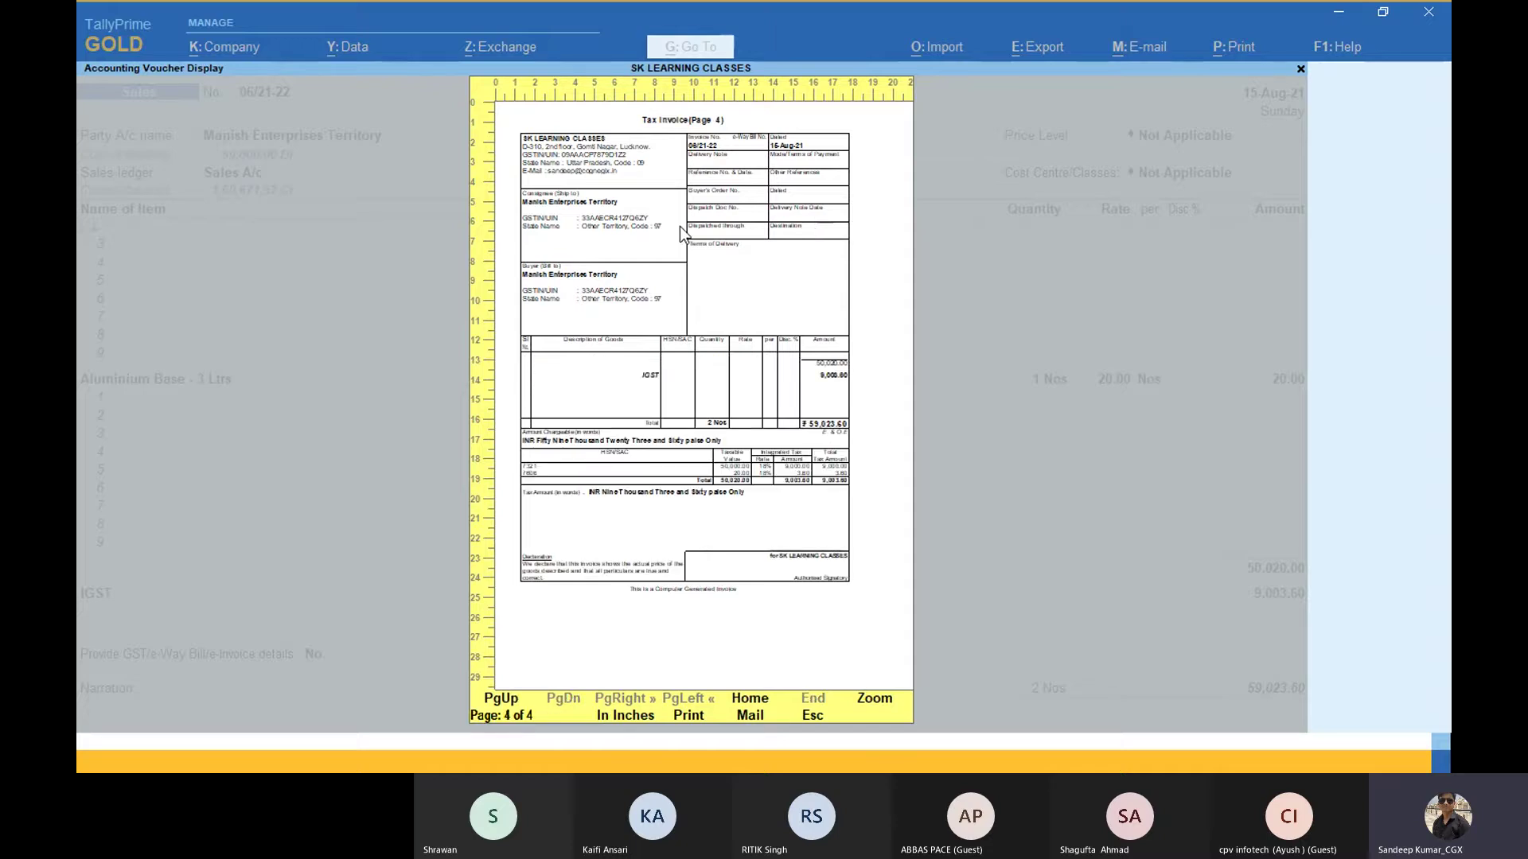
pyautogui.press('Escape')
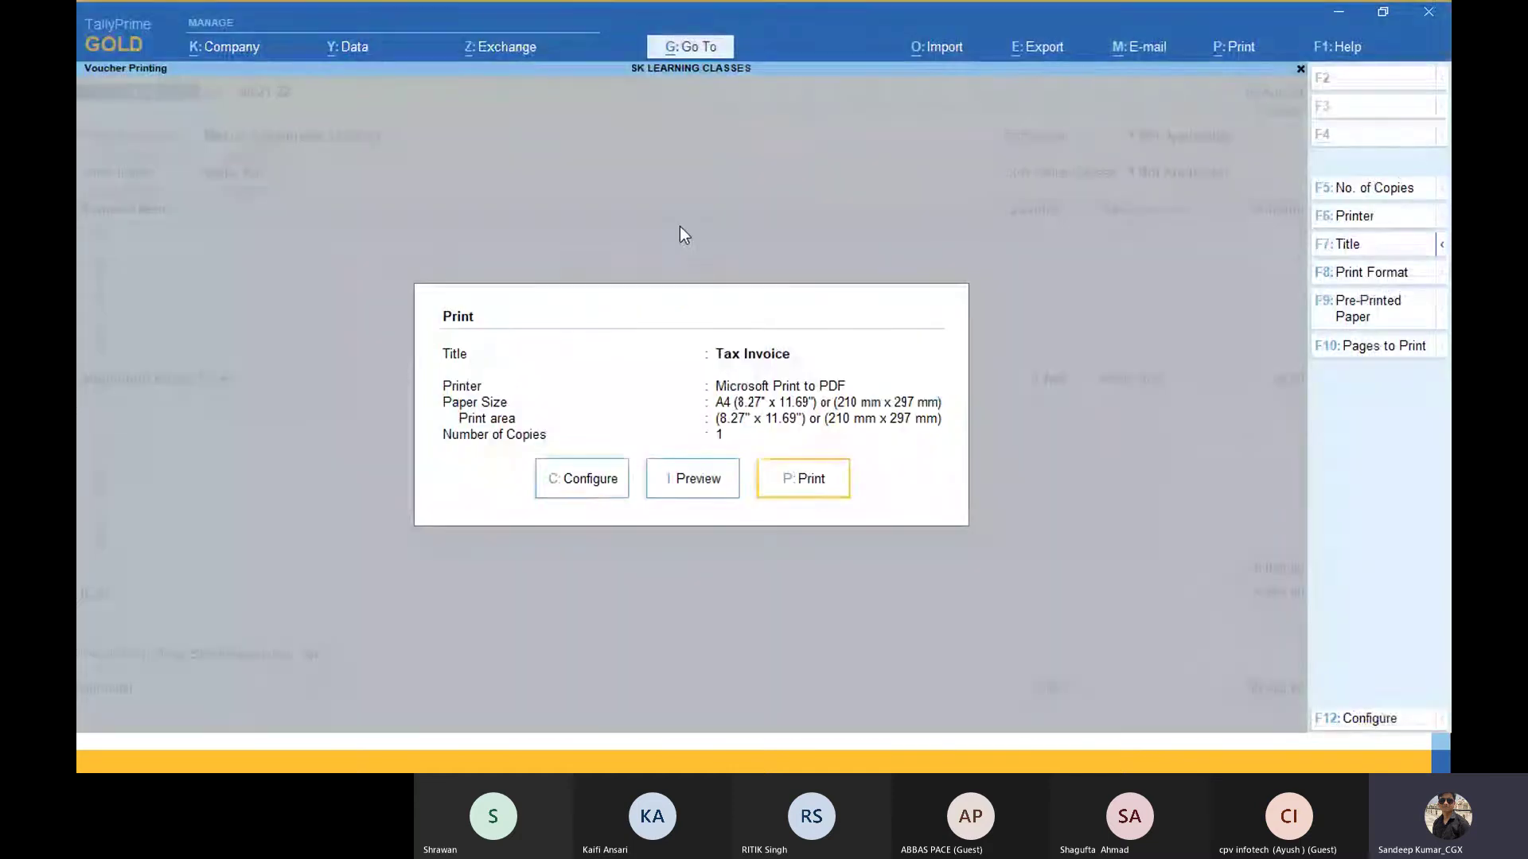
# Step: Set 'Optimise printing to save paper' back to Yes and preview the invoice on two pages
pyautogui.press('Left')
pyautogui.press('Left')
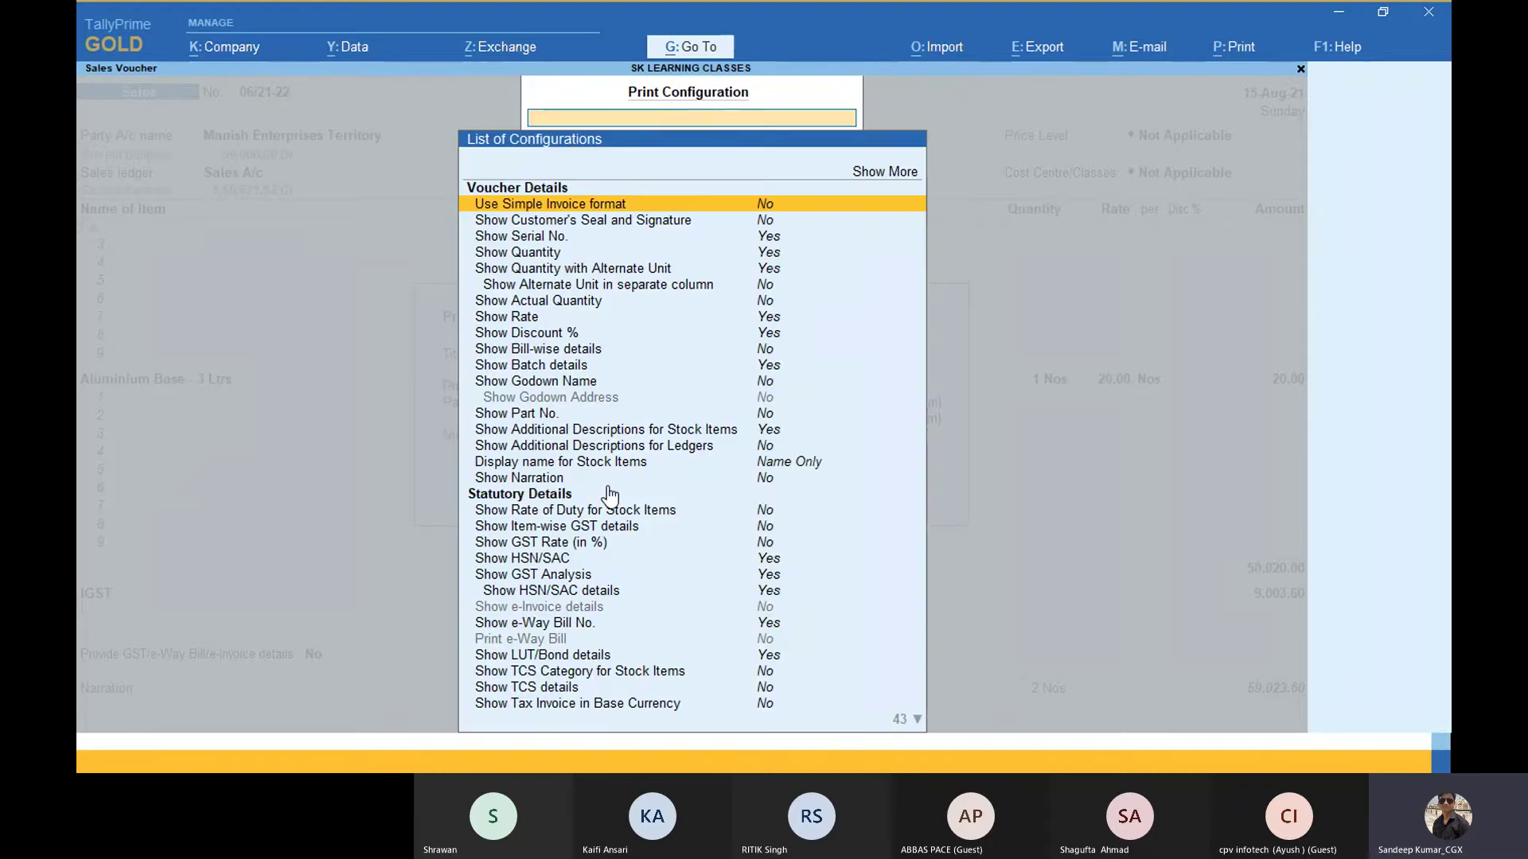
pyautogui.click(608, 486)
pyautogui.write('Op')
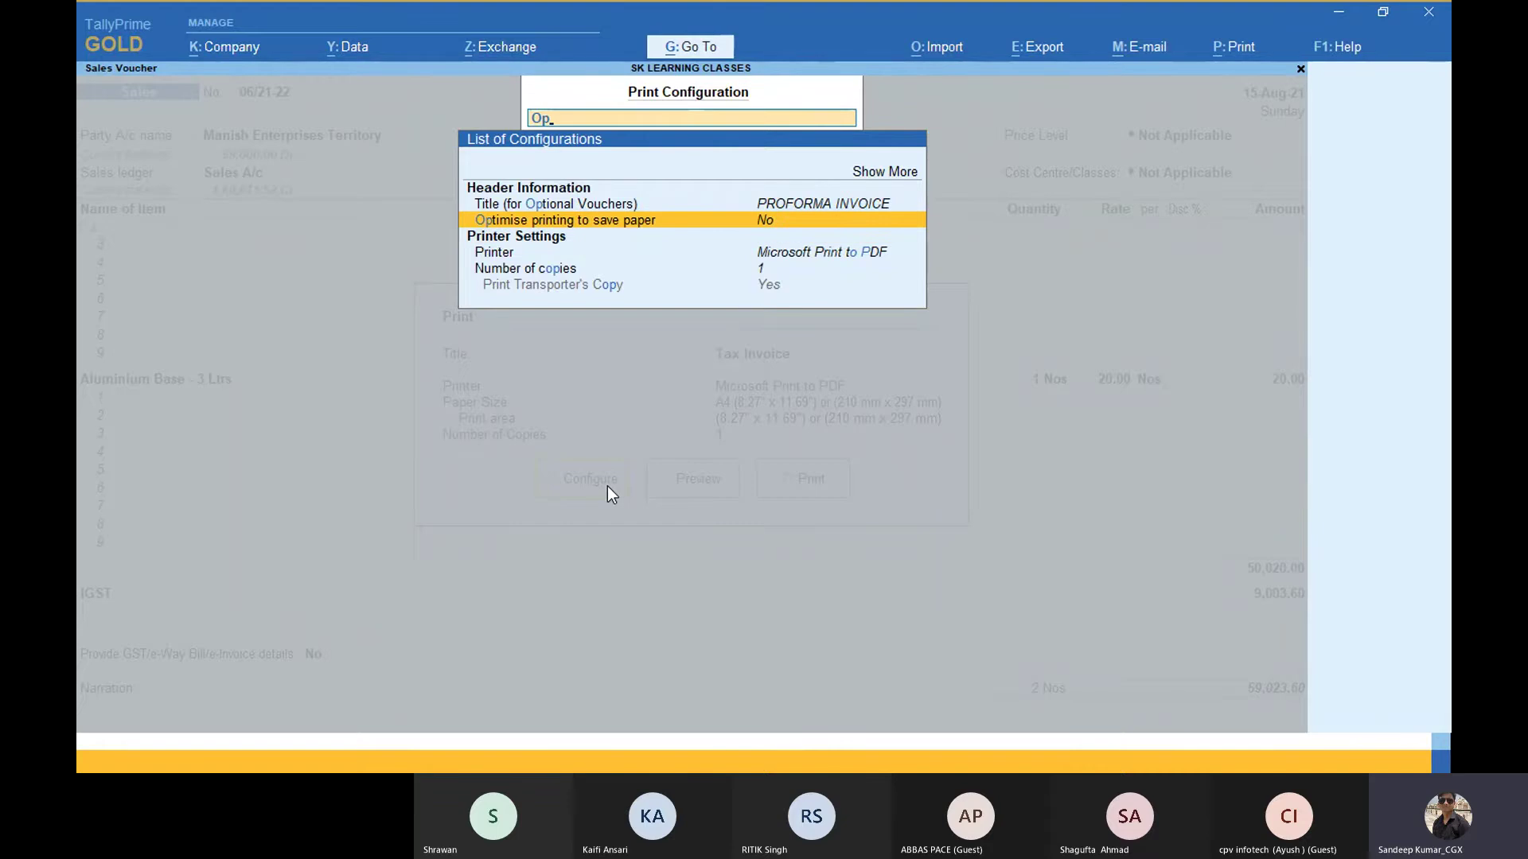
pyautogui.press('Return')
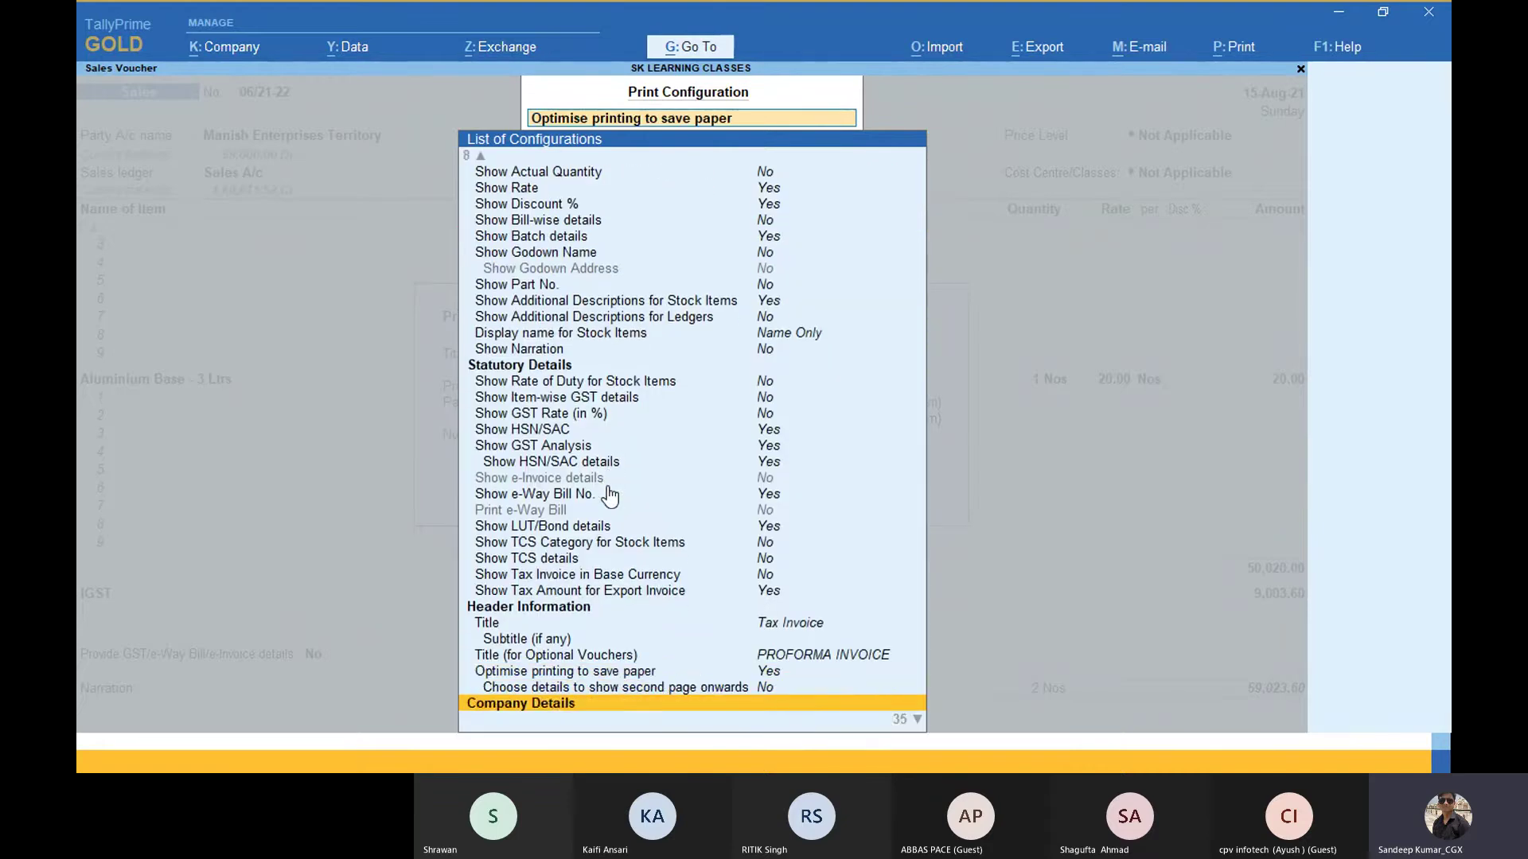
pyautogui.press('Up')
pyautogui.press('Up')
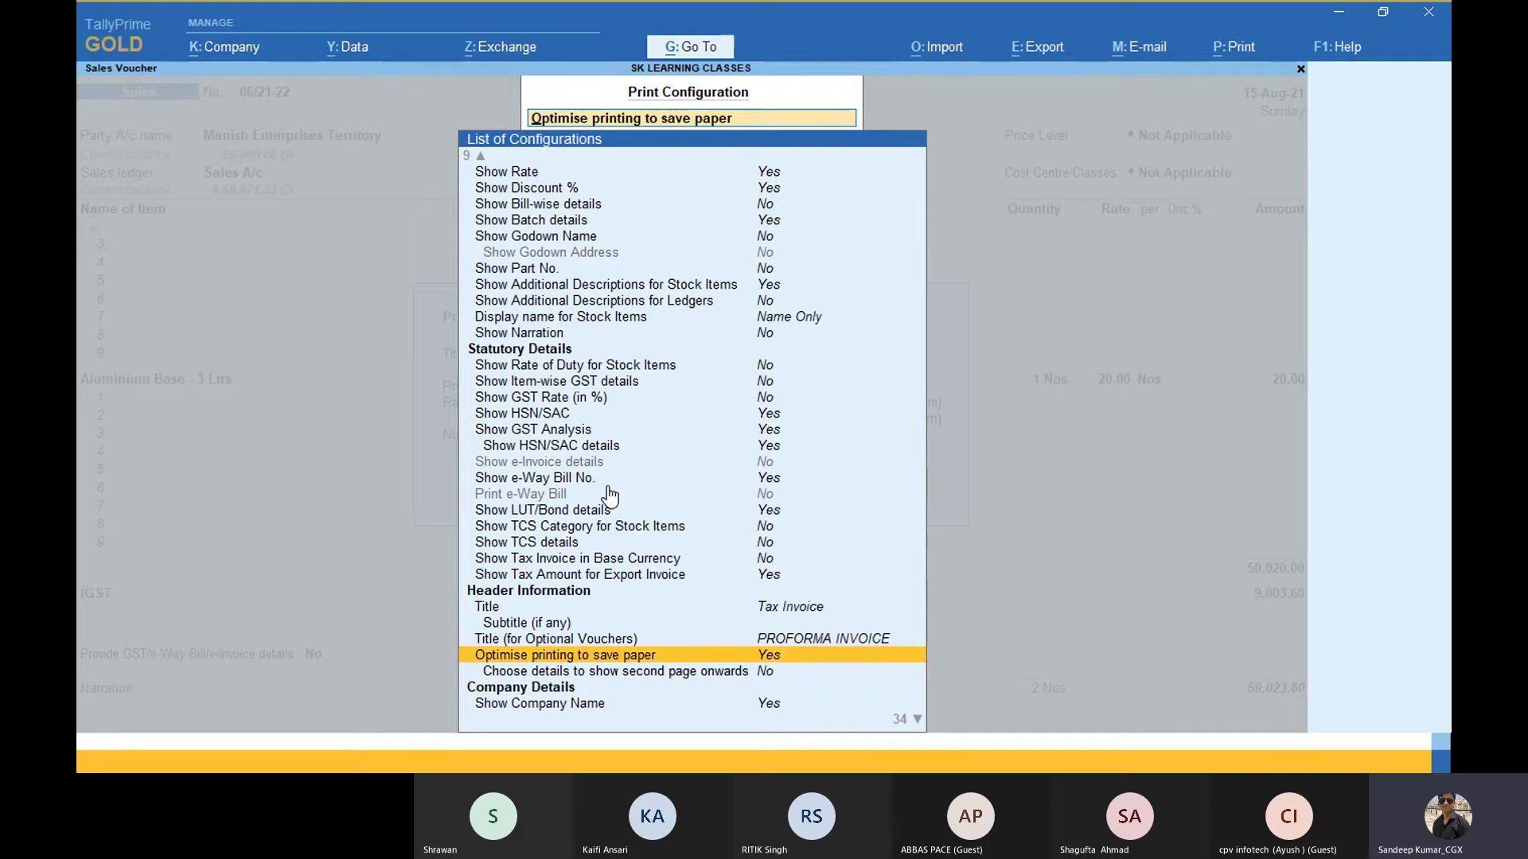
pyautogui.press('BackSpace')
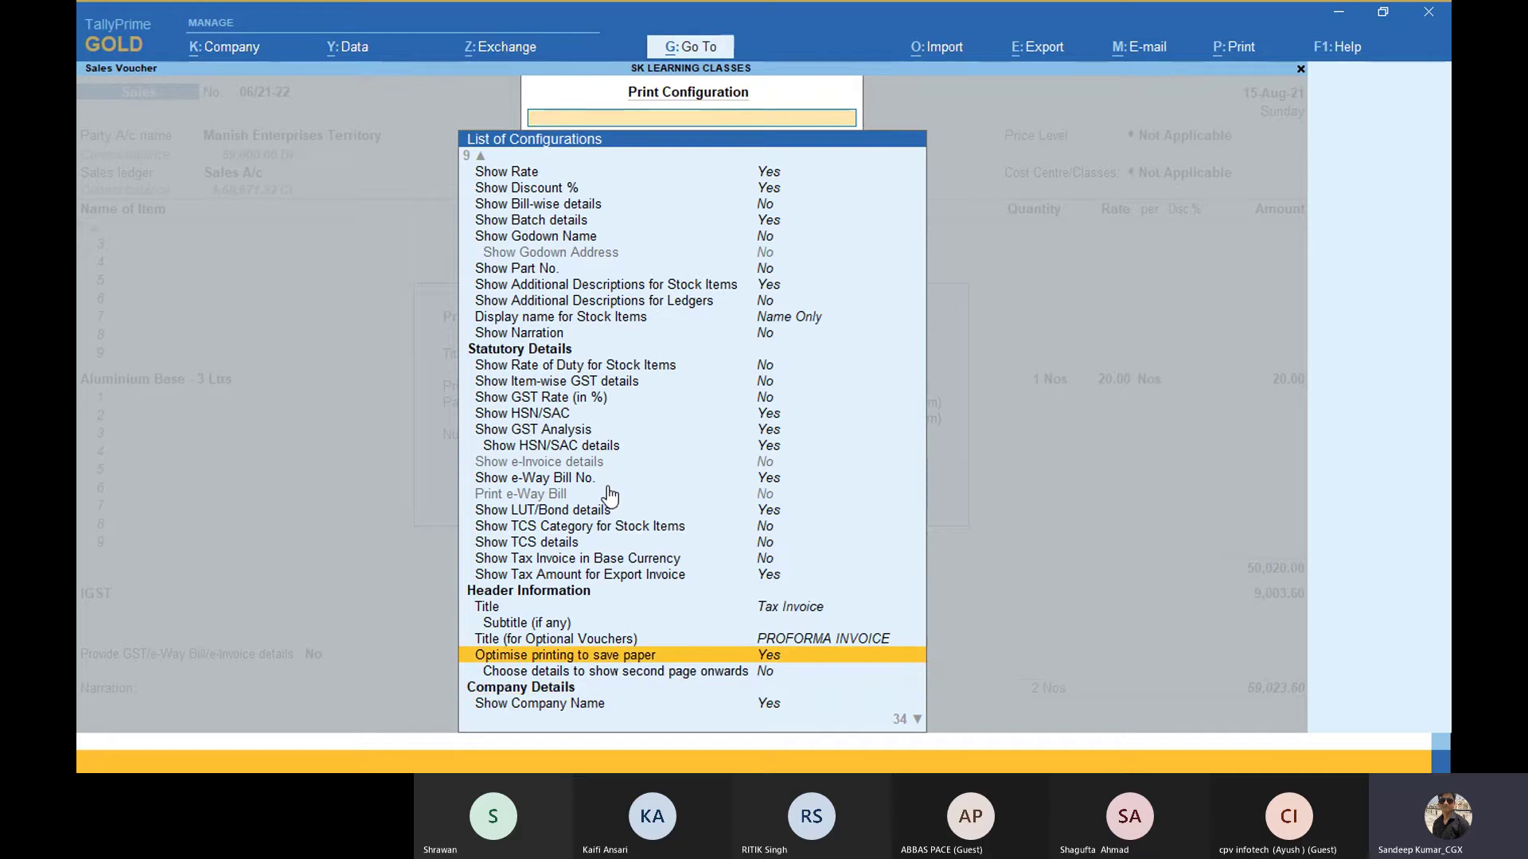
pyautogui.press('Escape')
pyautogui.press('pagedown')
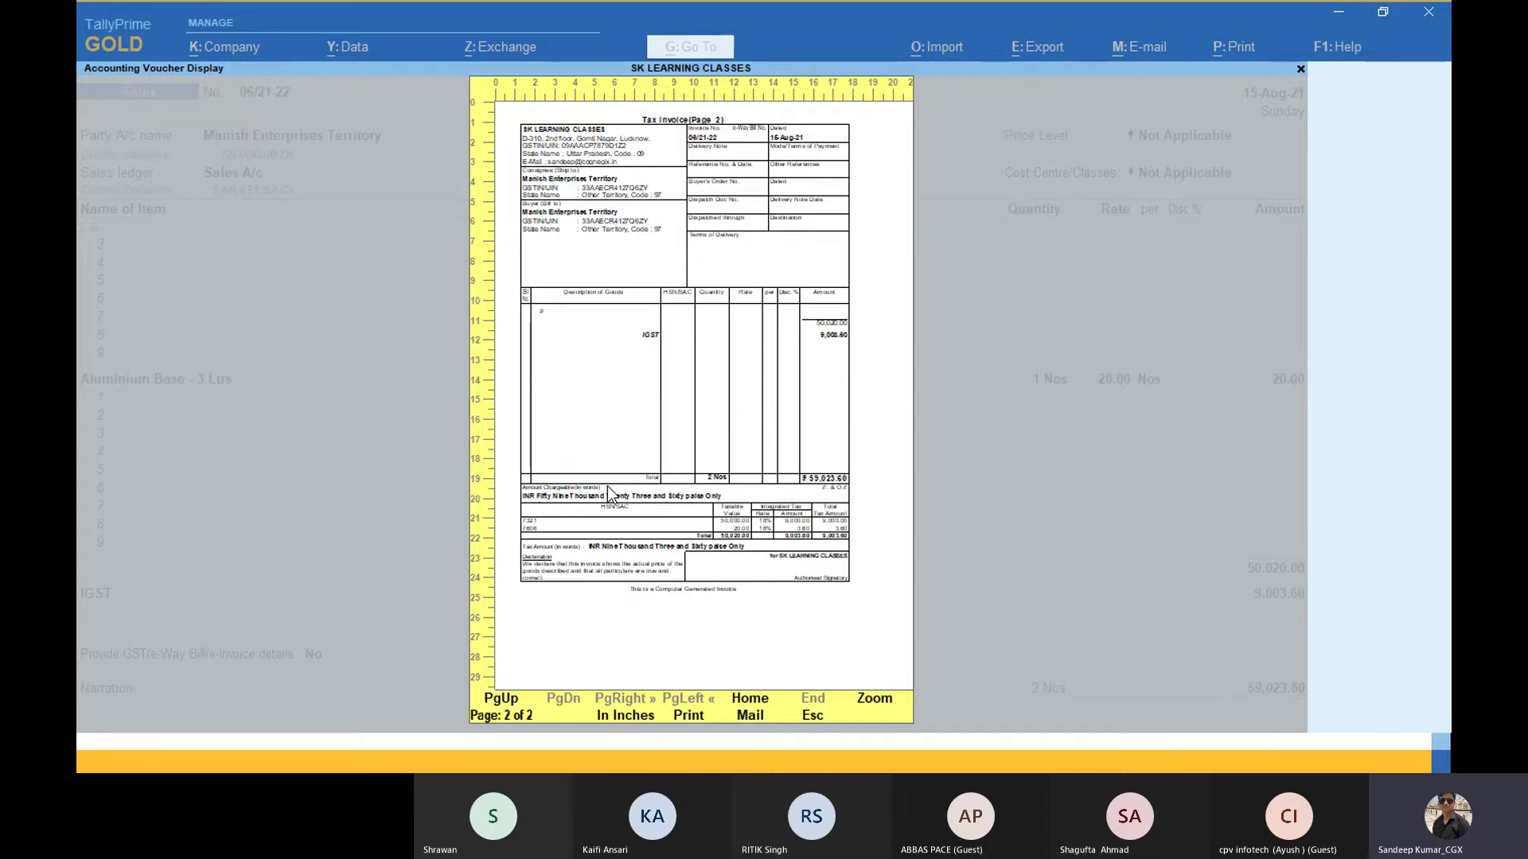
# Step: Flip between pages 1 and 2, zoom in and scroll the invoice, then close the preview
pyautogui.press('pageup')
pyautogui.press('pagedown')
pyautogui.press('pageup')
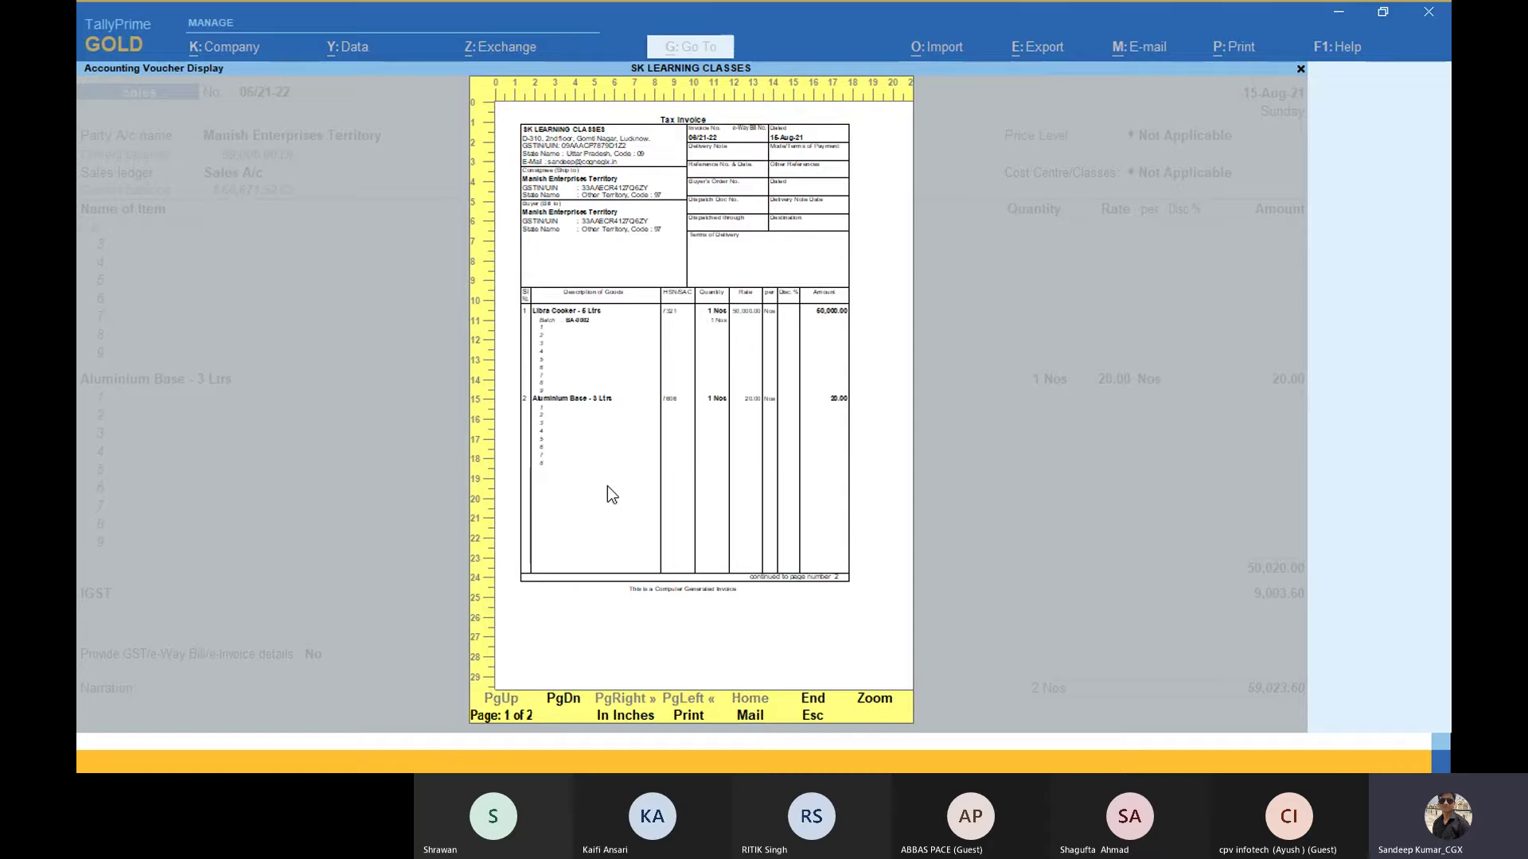
pyautogui.press('pagedown')
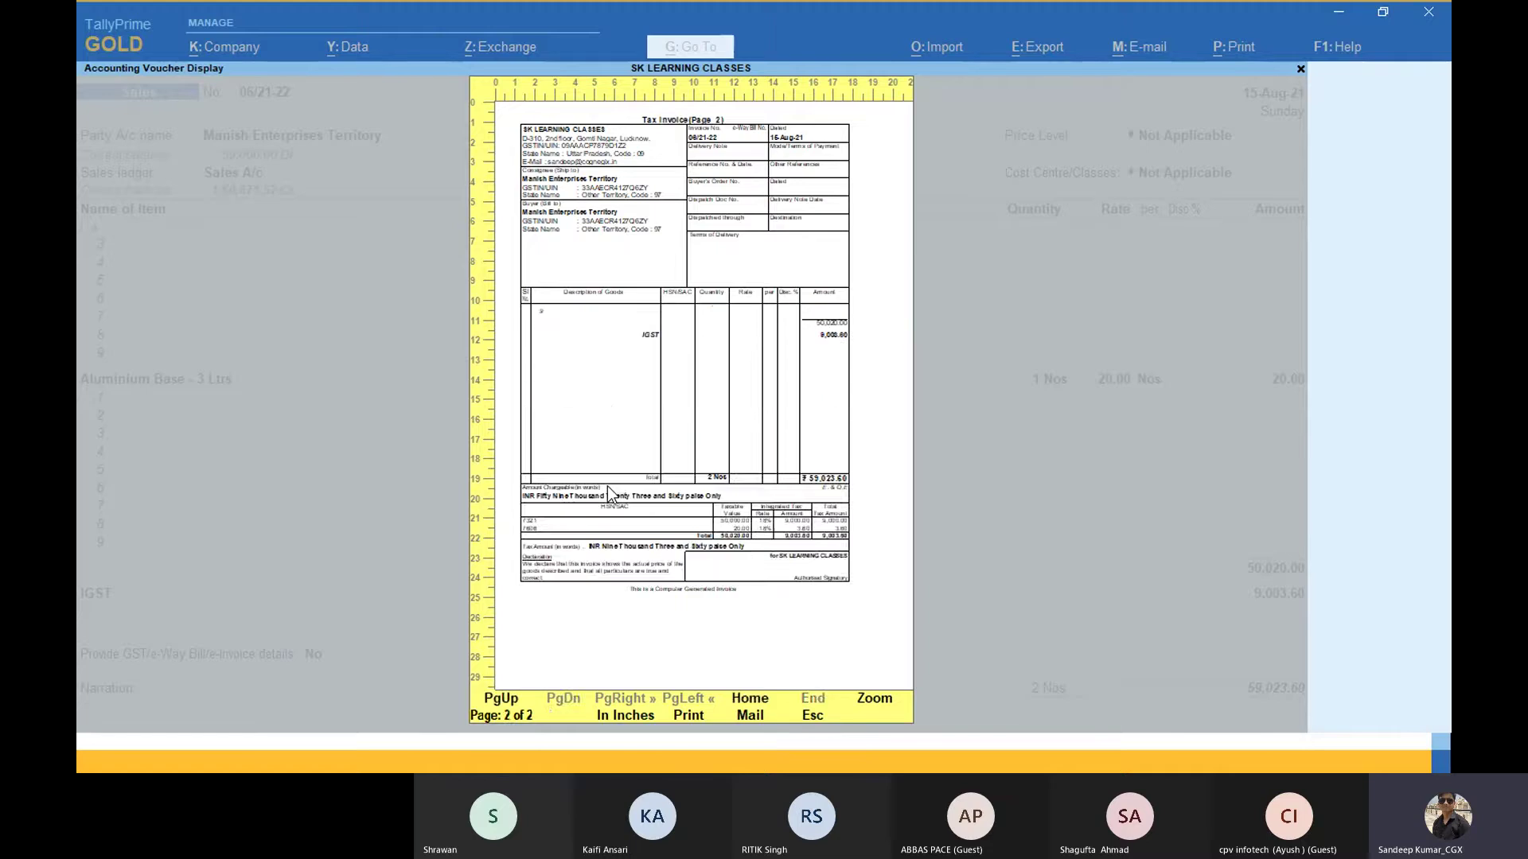
pyautogui.press('pageup')
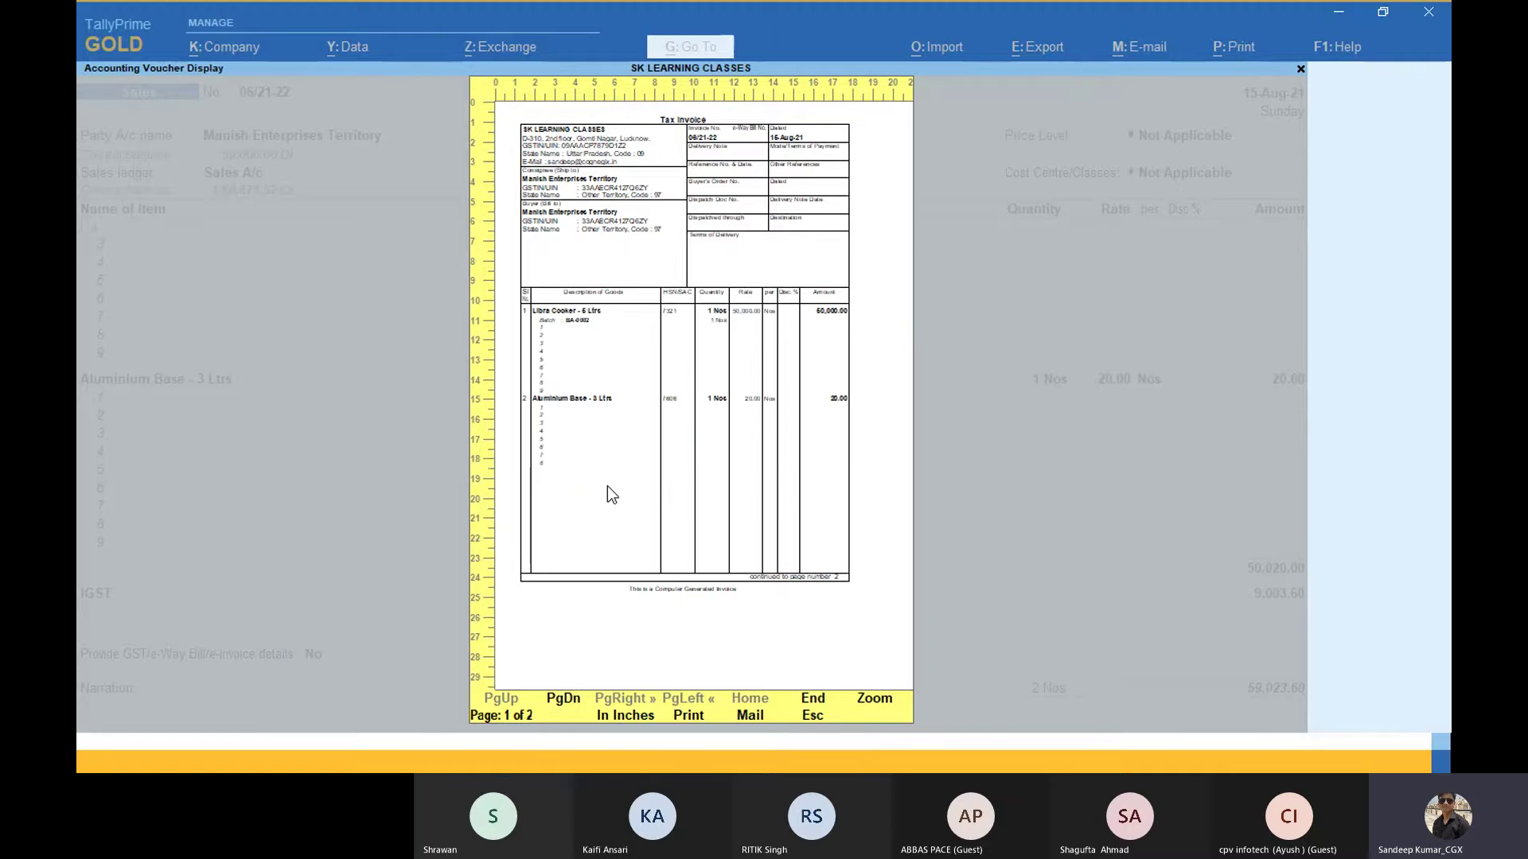
pyautogui.hotkey('alt', 'z')
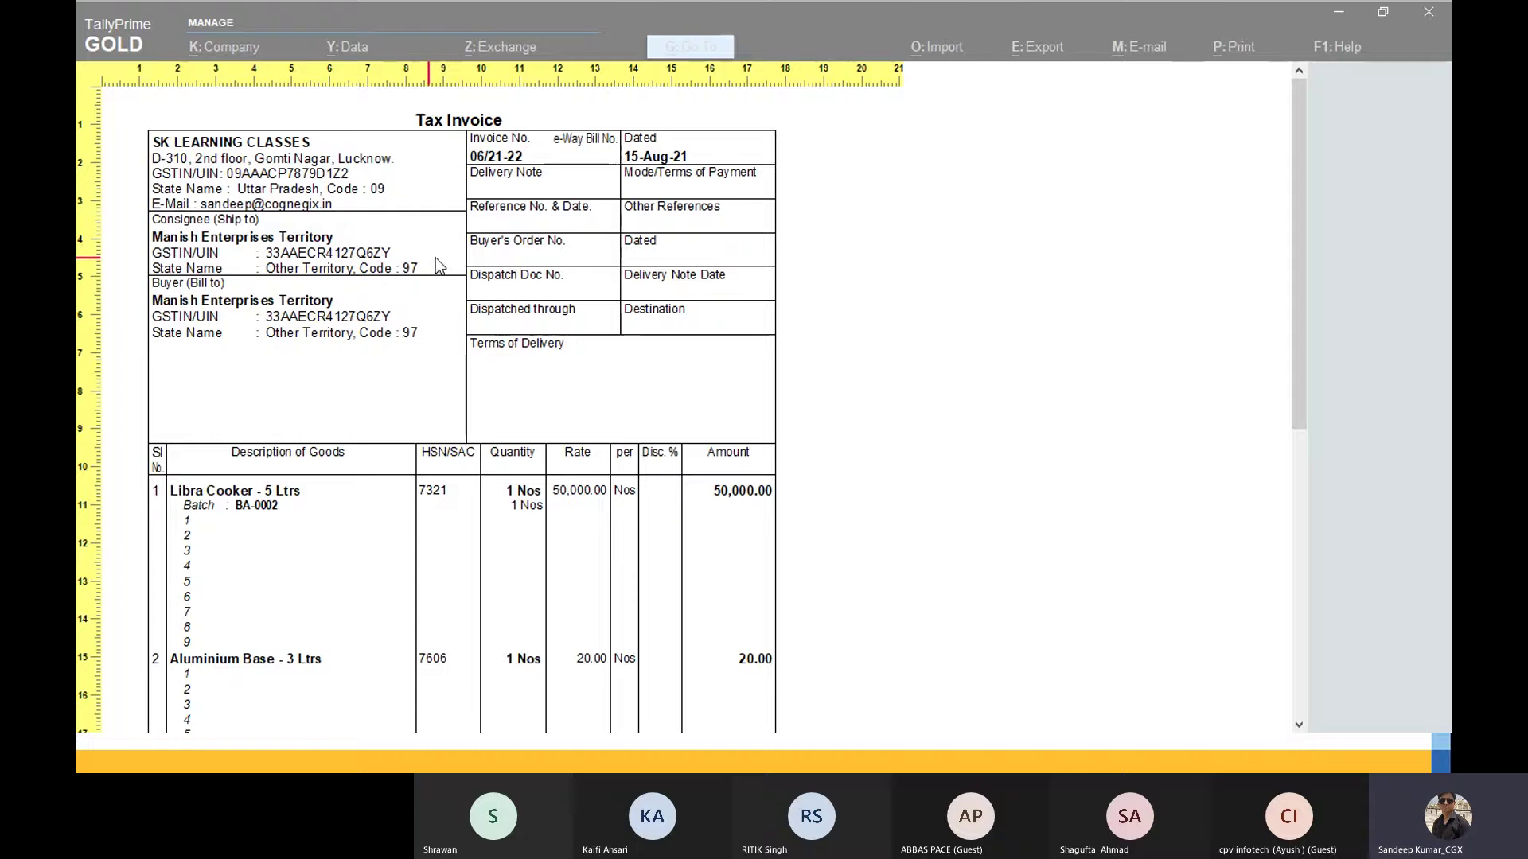
pyautogui.scroll(-10, 460, 251)
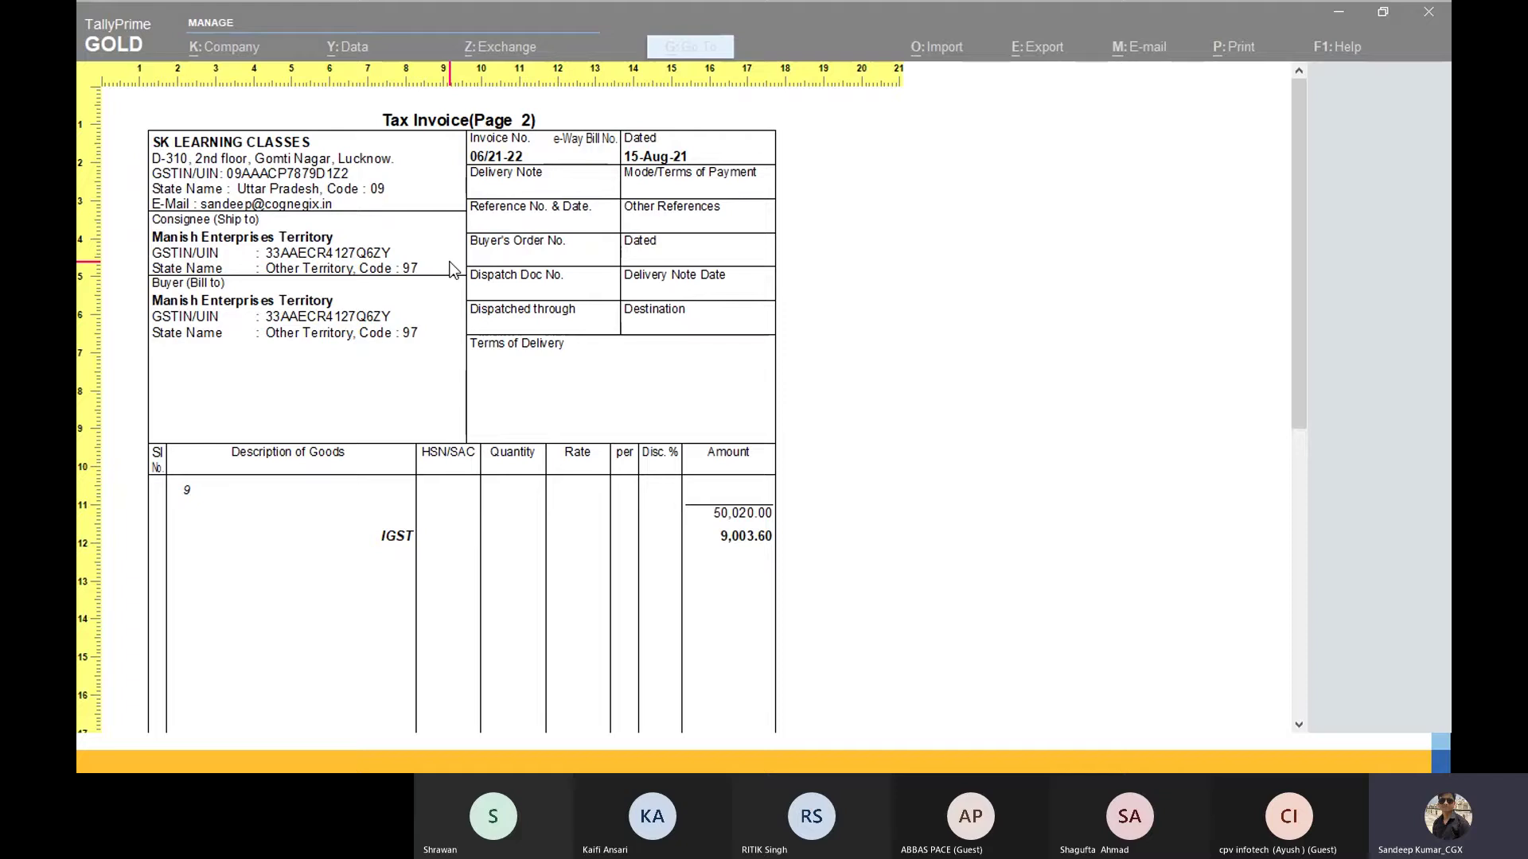
pyautogui.press('Escape')
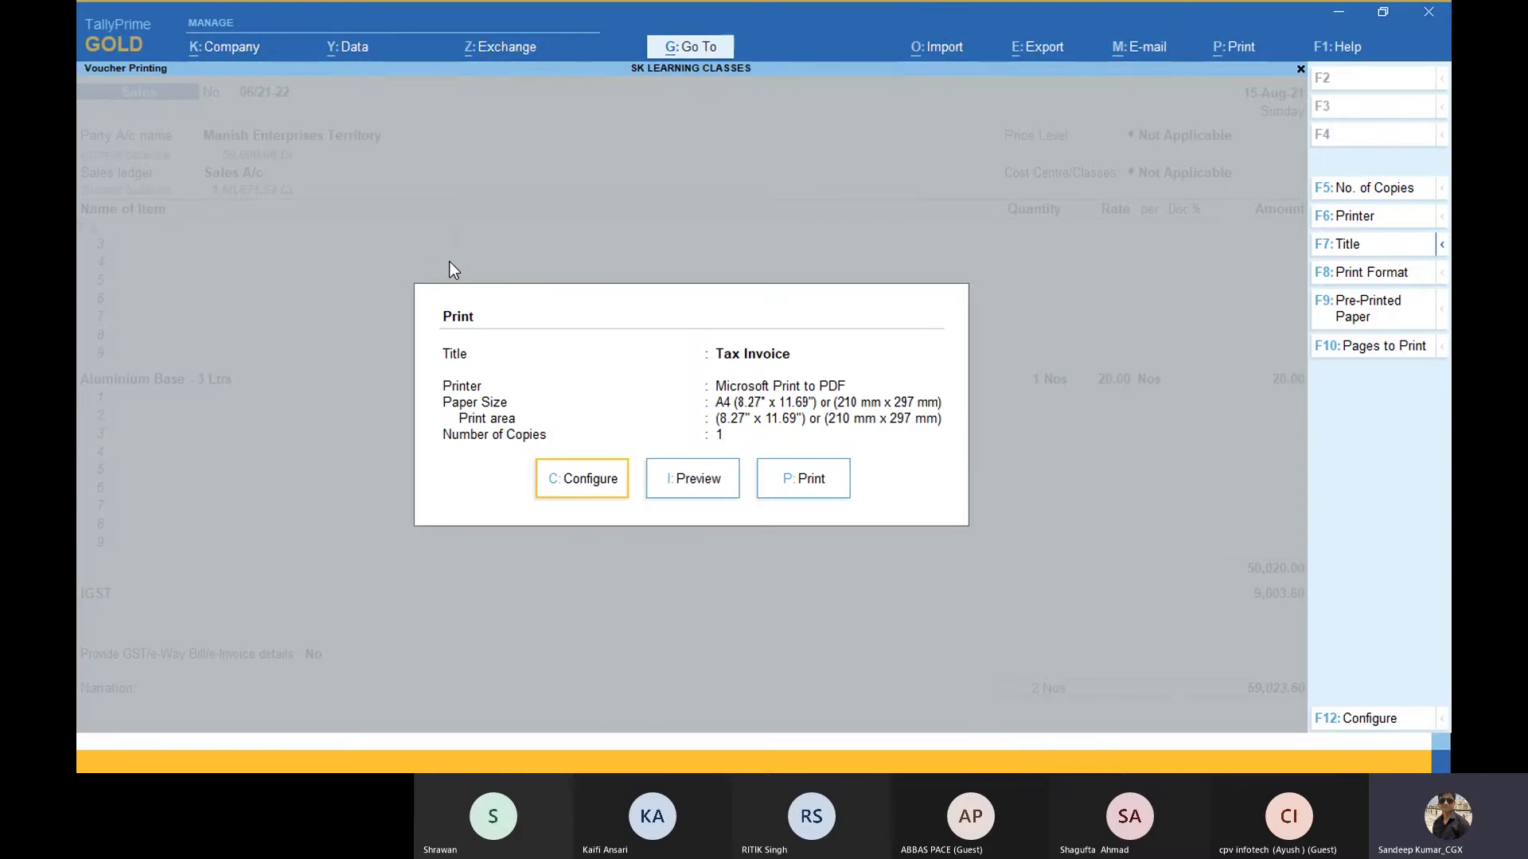
# Step: Search 'Secon' and turn on 'Choose details to show second page onwards'
pyautogui.press('c')
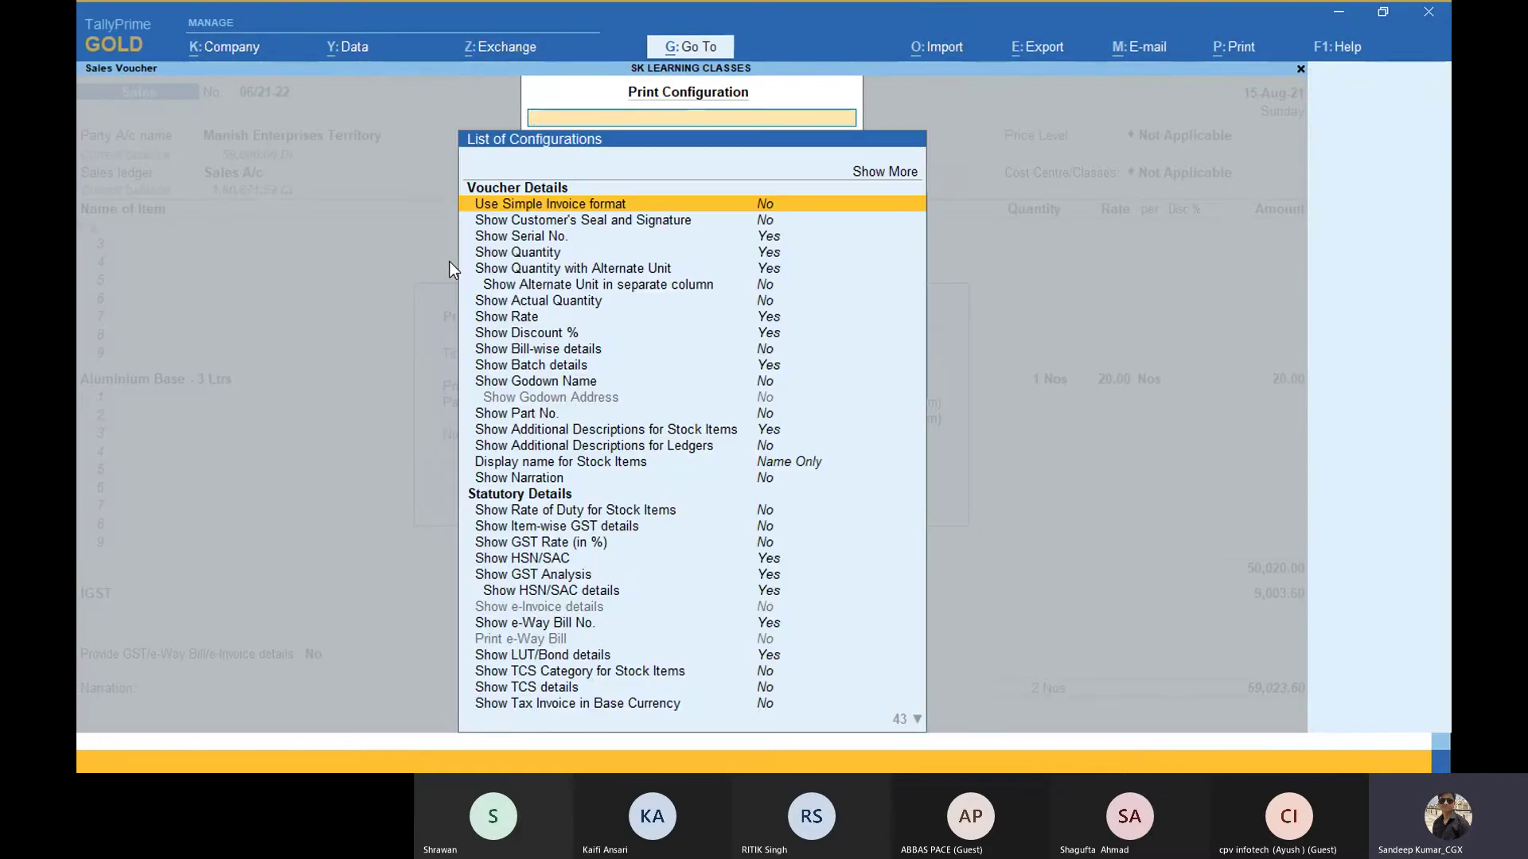
pyautogui.write('Op')
pyautogui.press('BackSpace')
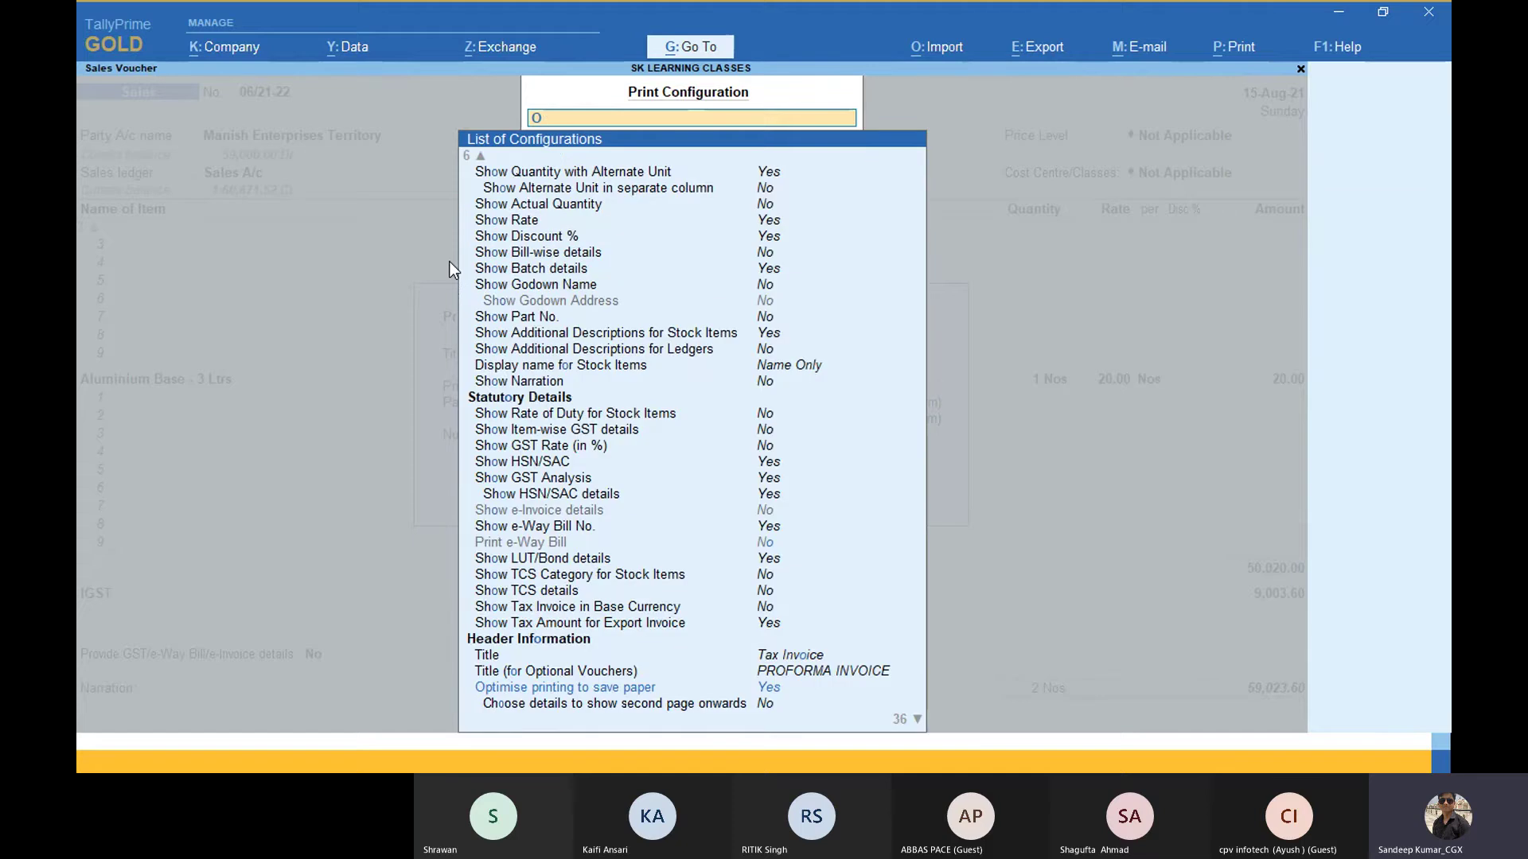
pyautogui.press('BackSpace')
pyautogui.write('Se')
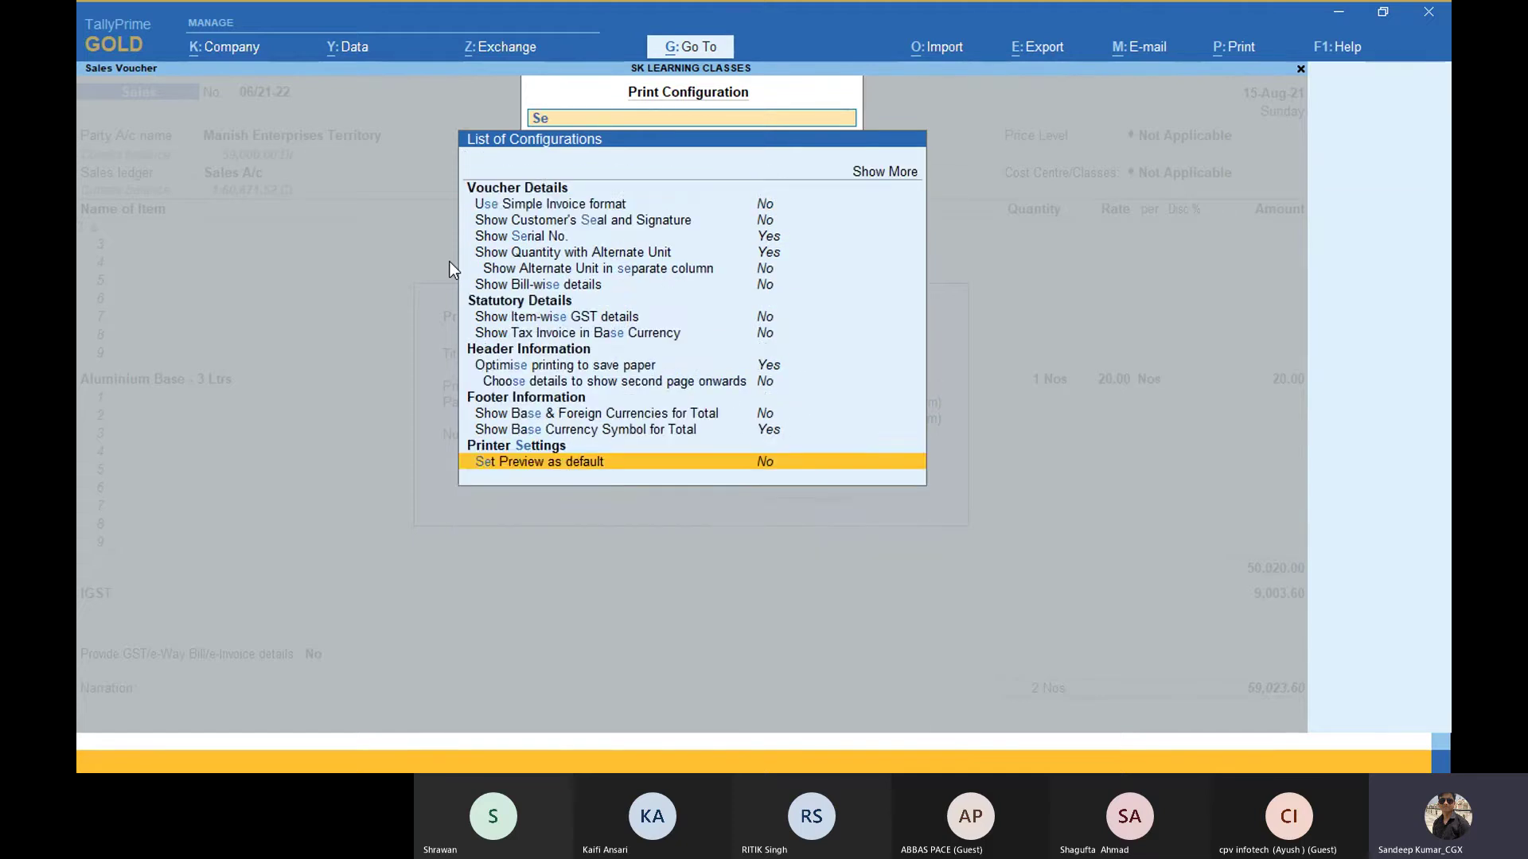
pyautogui.write('con')
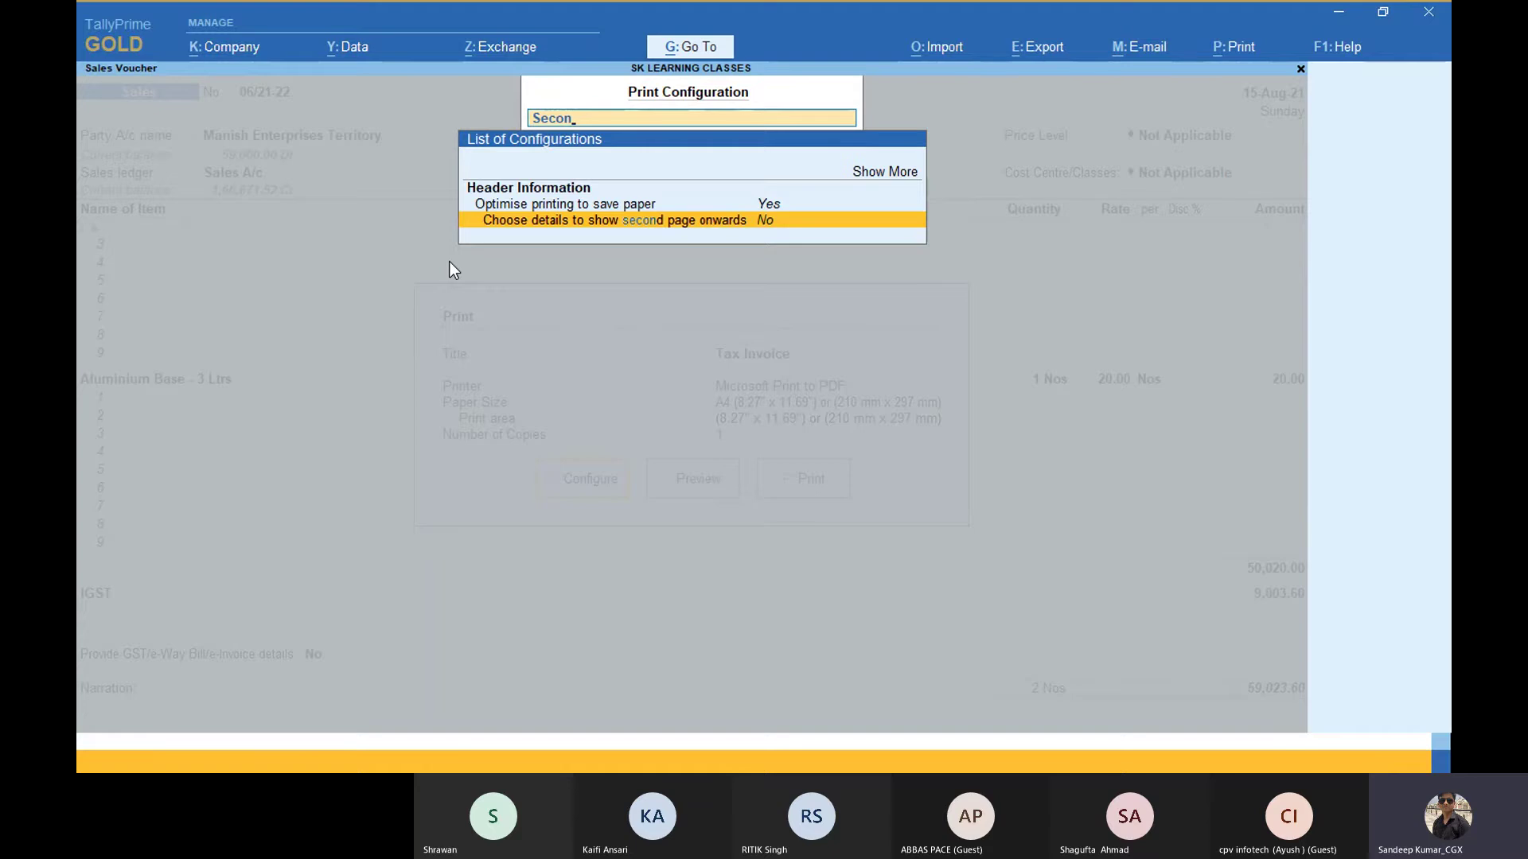
pyautogui.press('Return')
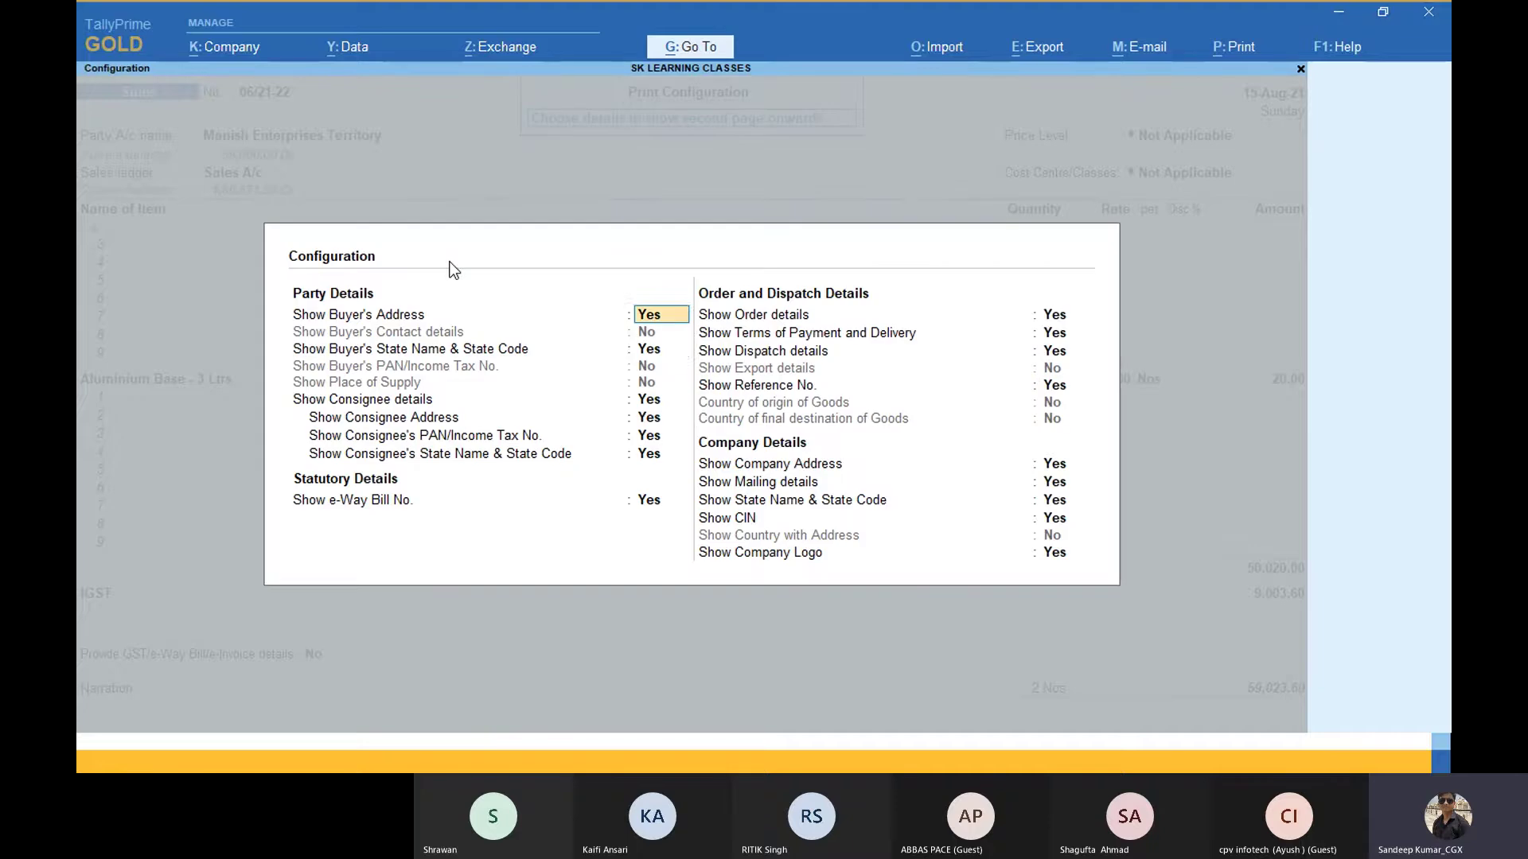
# Step: Set party, state, consignee, e-Way Bill, order and payment details to No for later pages
pyautogui.write('n')
pyautogui.press('Return')
pyautogui.press('n')
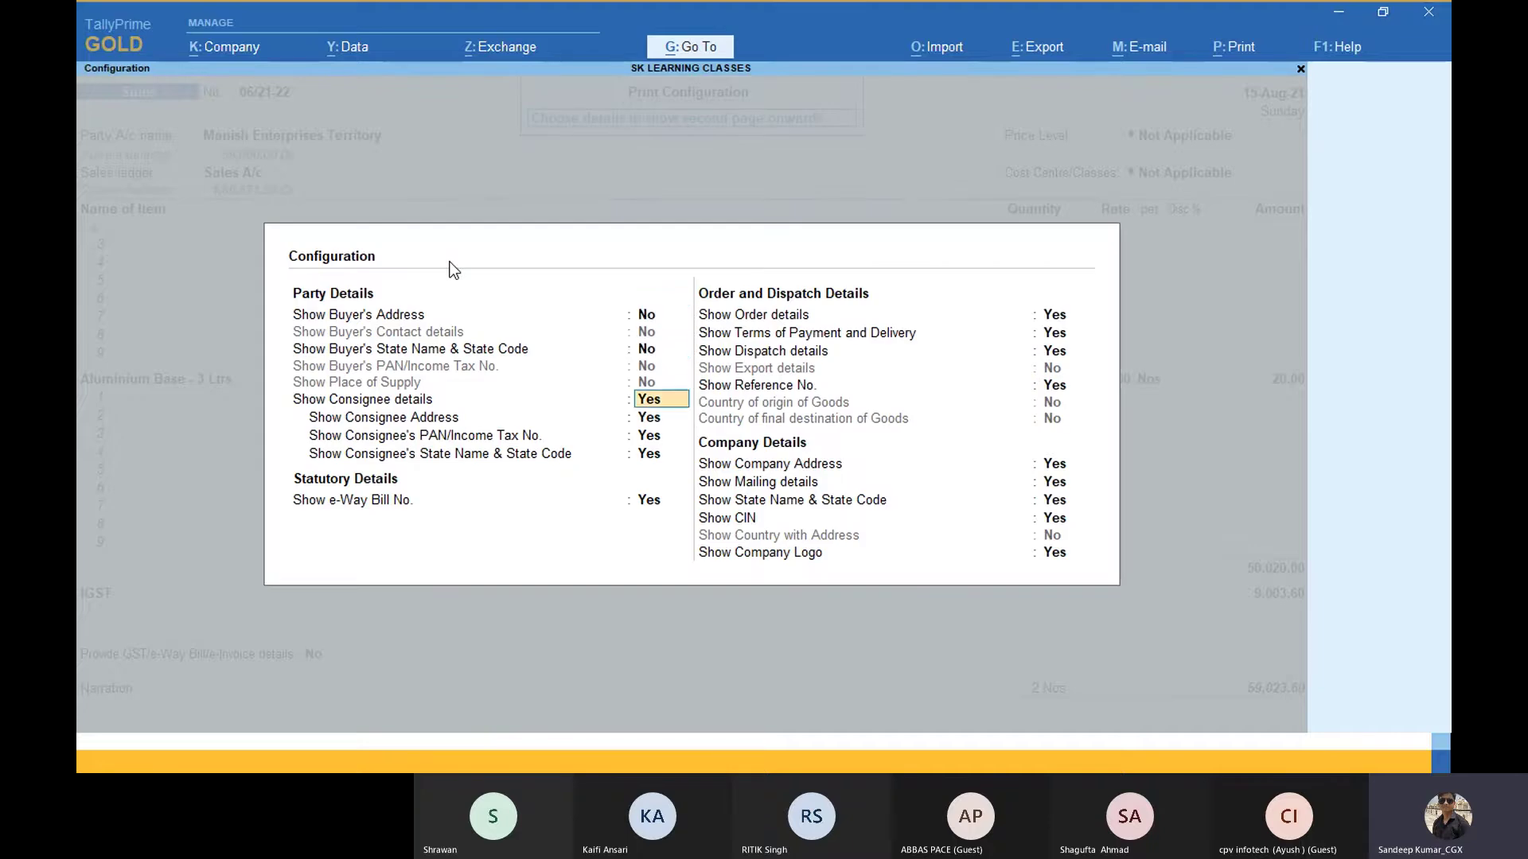
pyautogui.press('n')
pyautogui.press('n')
pyautogui.press('n')
pyautogui.write('n')
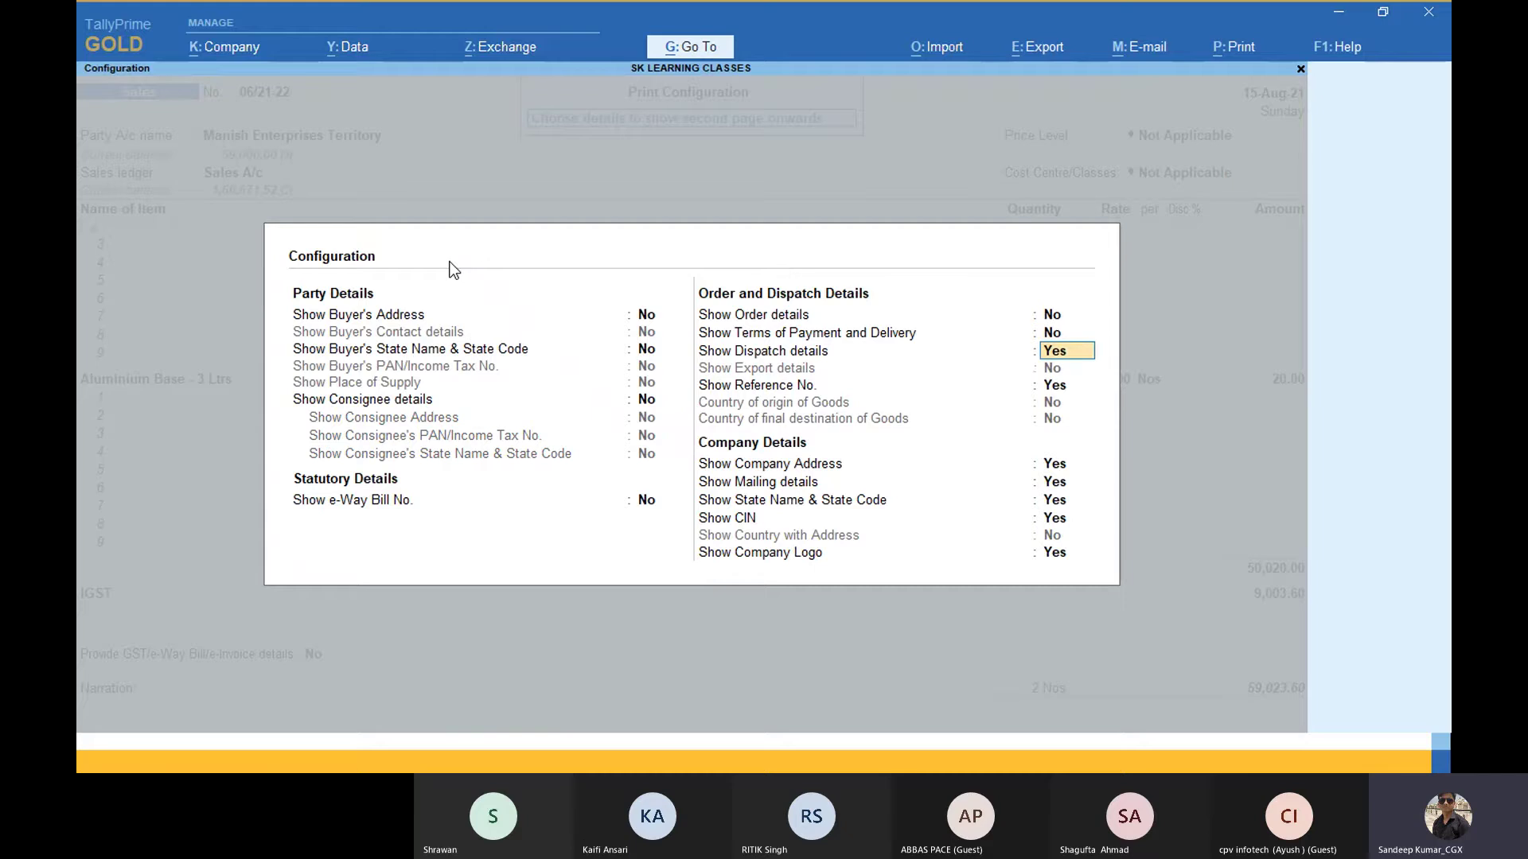
pyautogui.write('nnn')
pyautogui.press('n')
pyautogui.press('n')
pyautogui.press('n')
pyautogui.press('n')
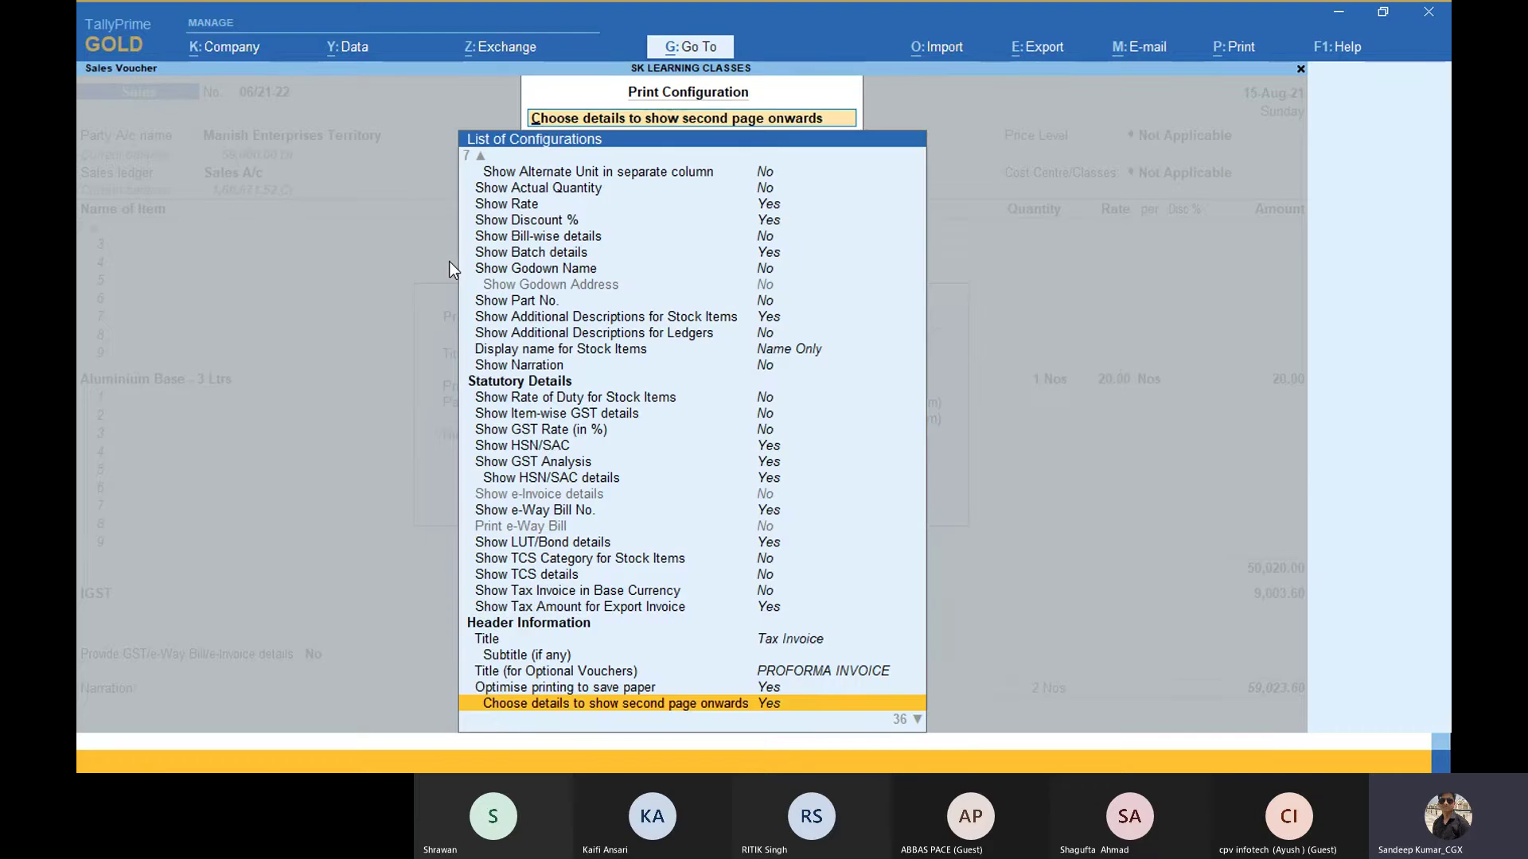
pyautogui.press('Escape')
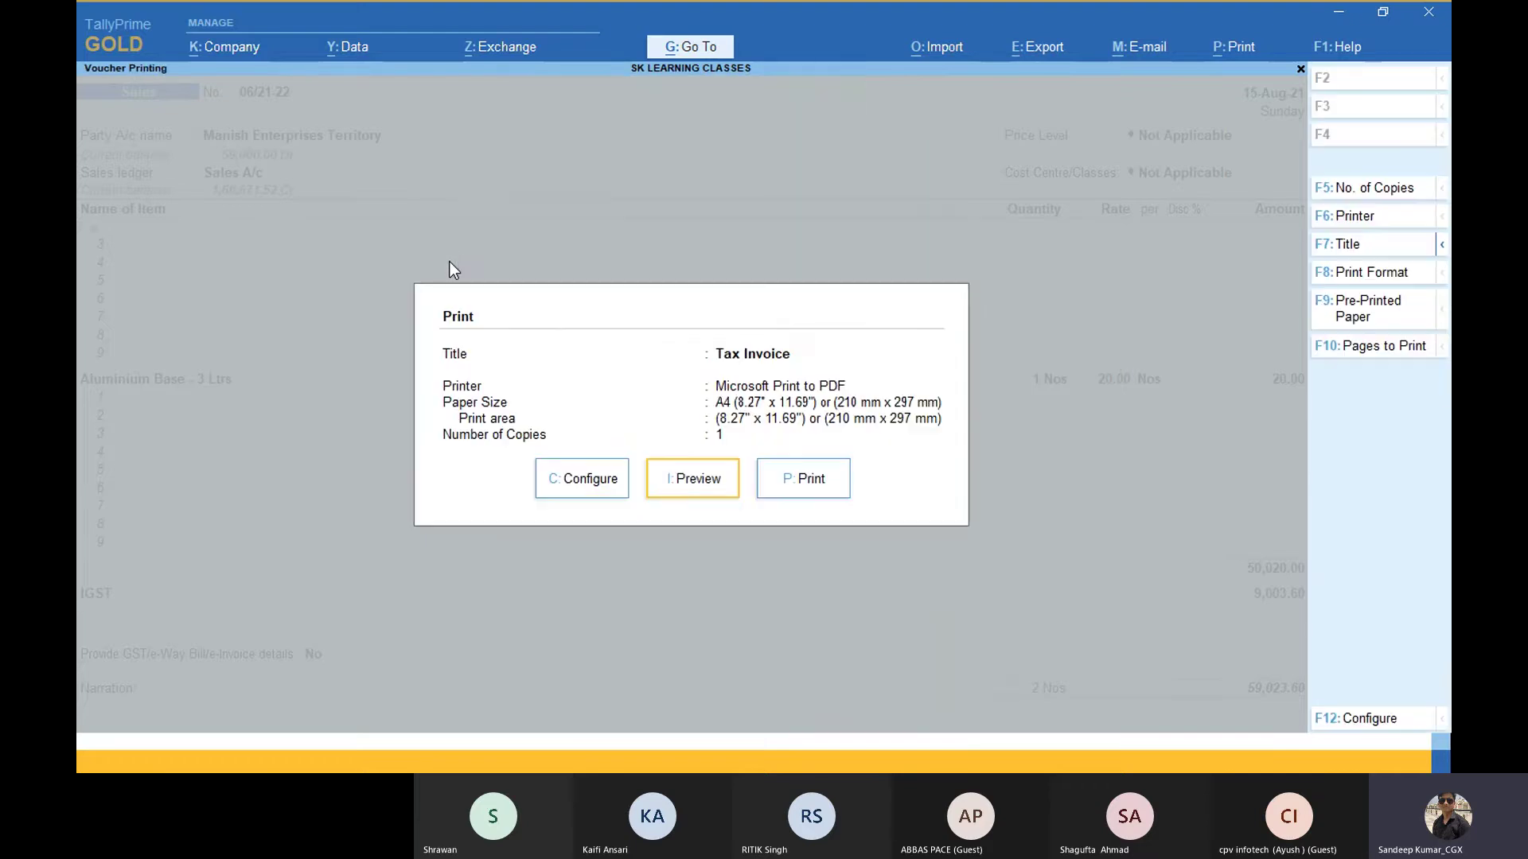
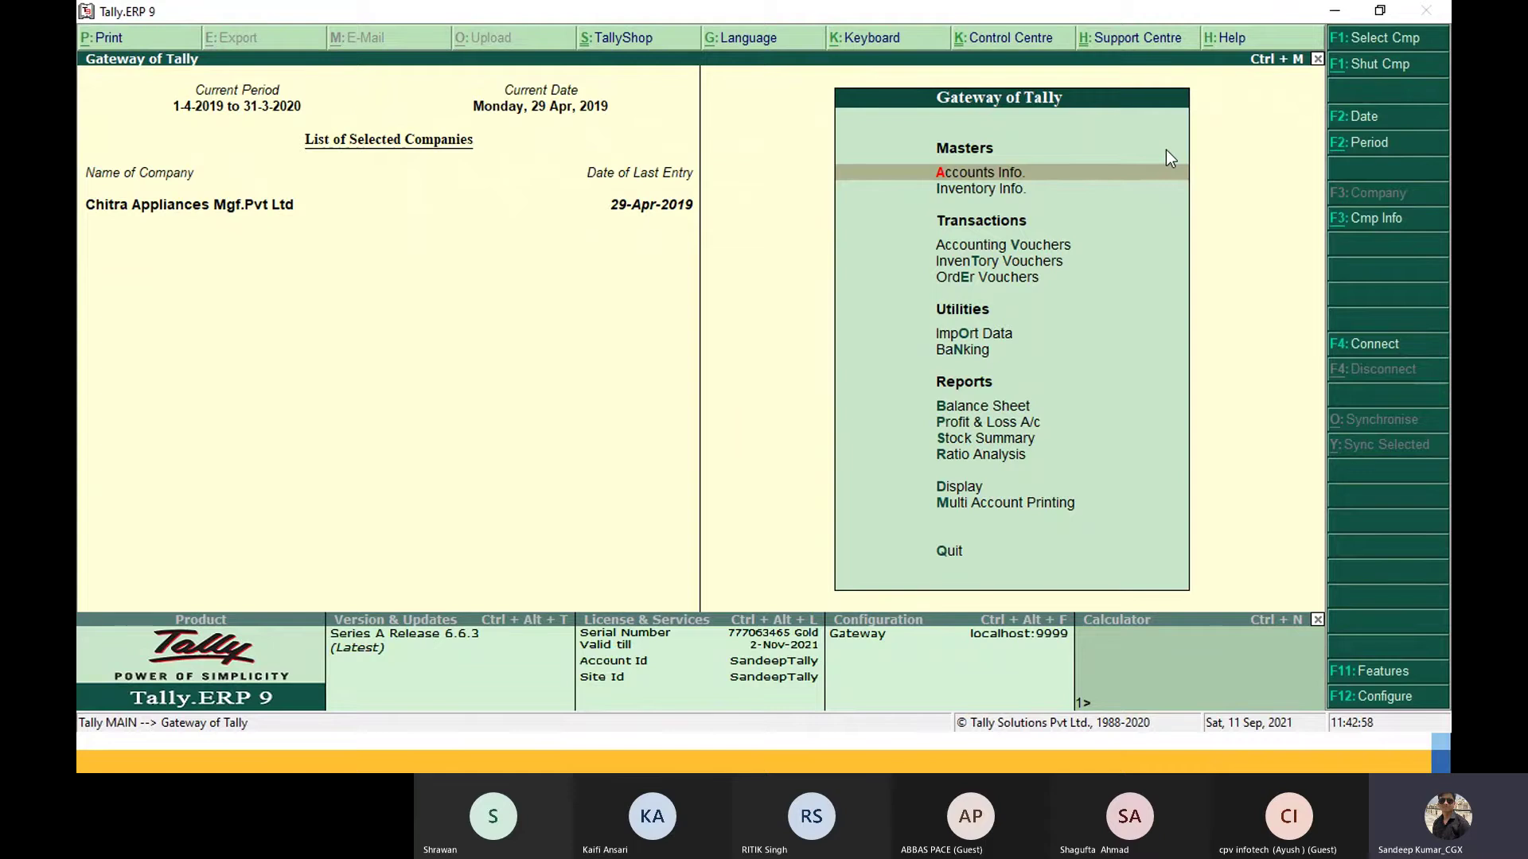
# Step: Minimize Tally.ERP 9 to the desktop, then bring its window back up
pyautogui.click(1336, 11)
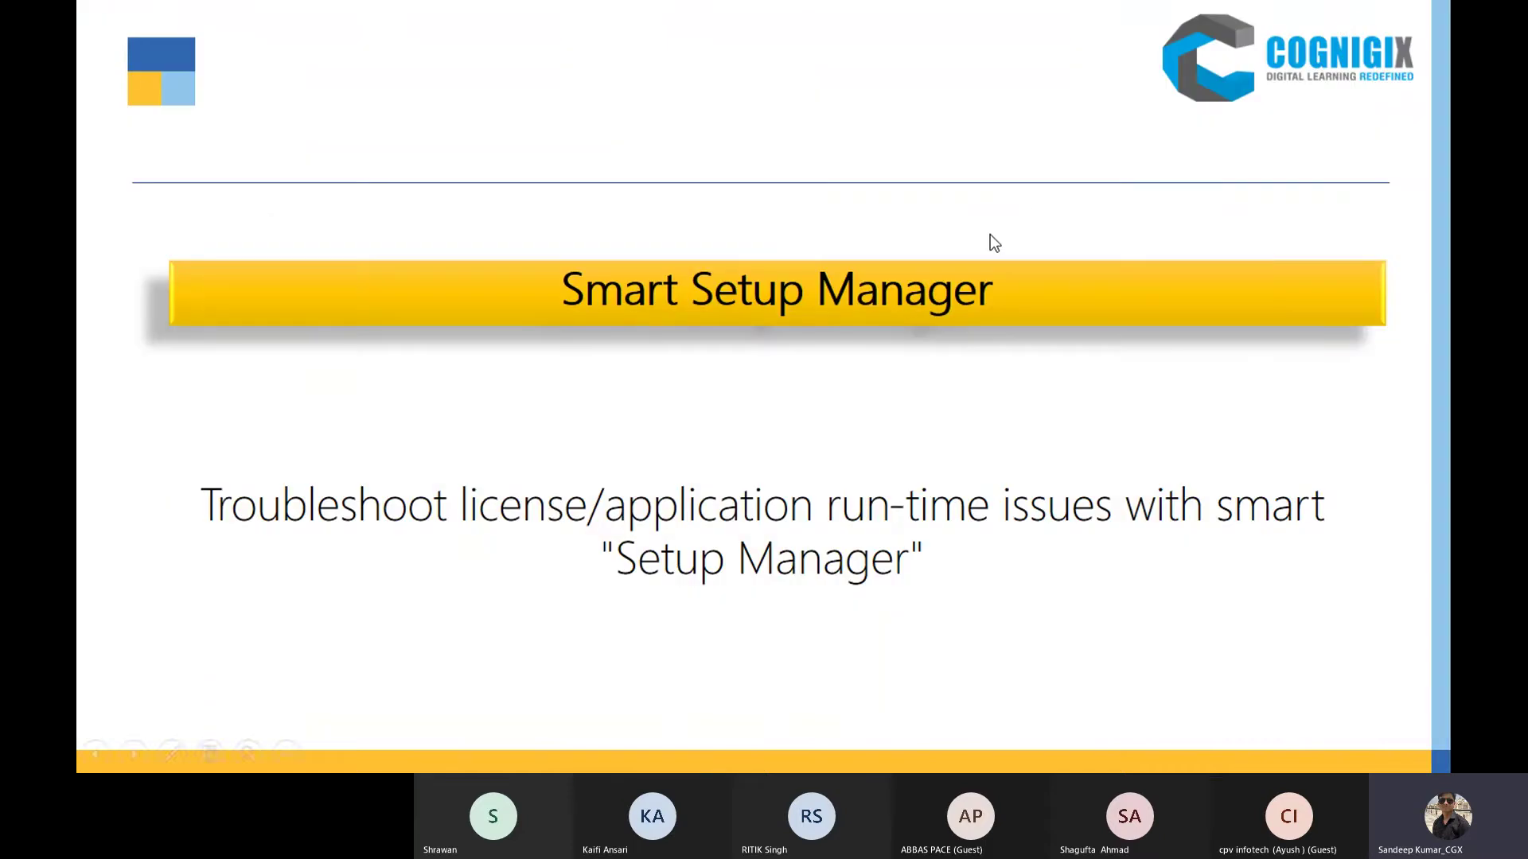
pyautogui.press('super+d')
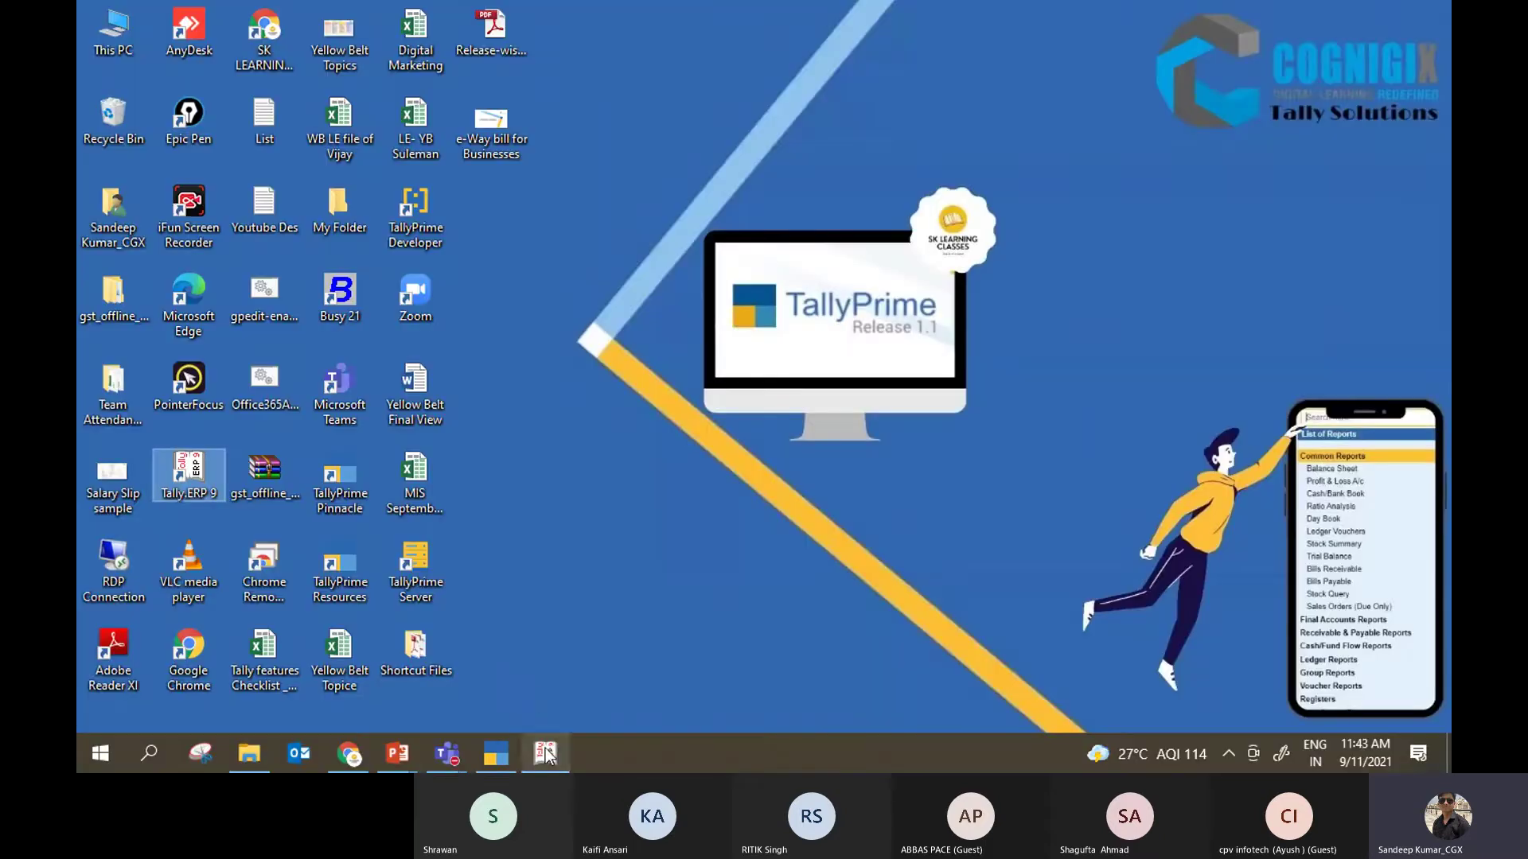
pyautogui.click(545, 752)
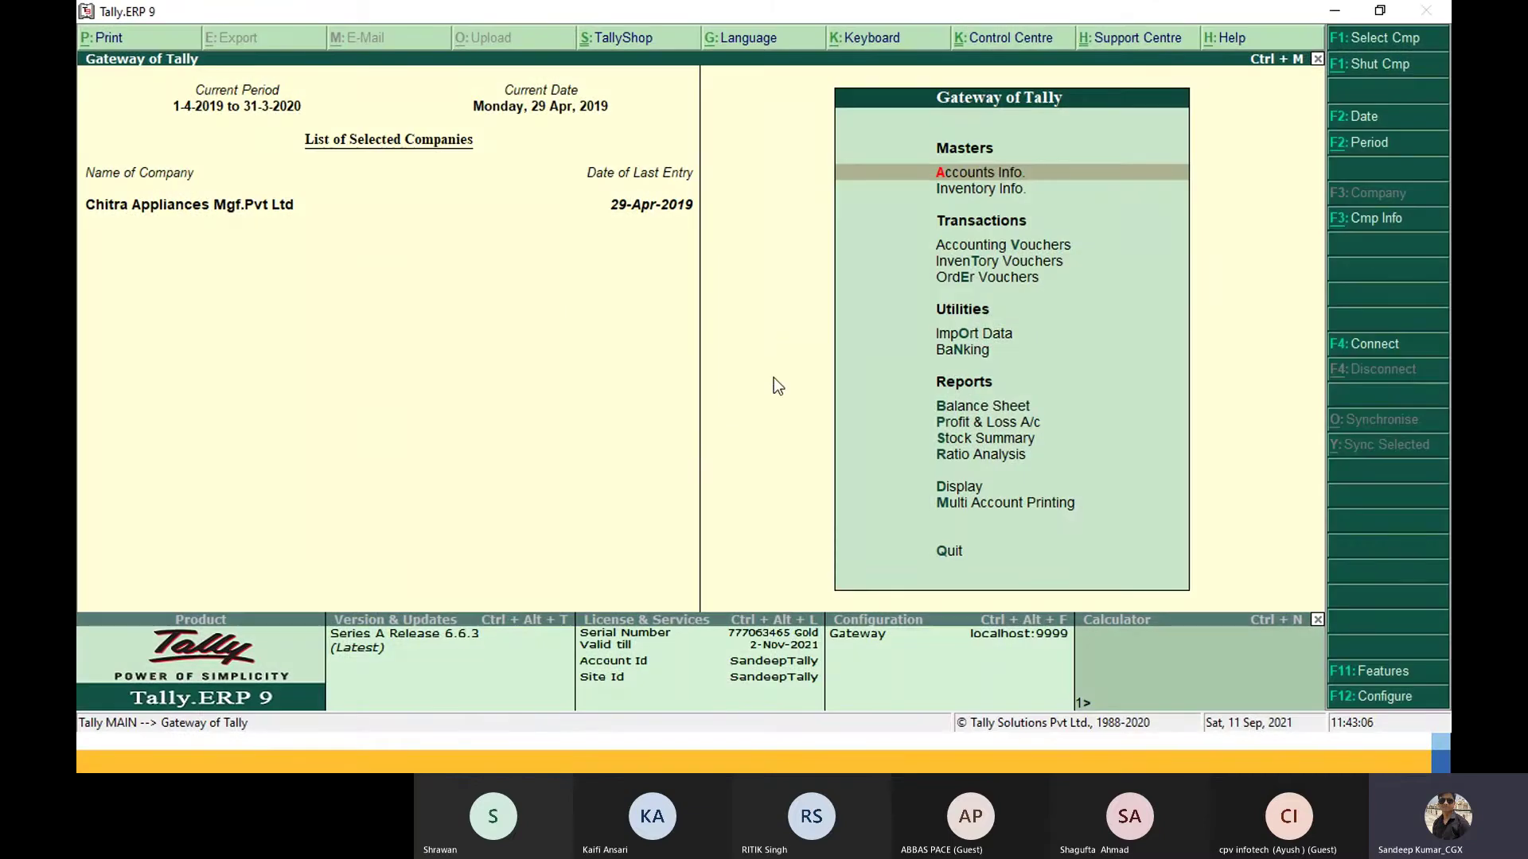
# Step: Minimize Tally.ERP 9 again and restore the TallyPrime window for SK LEARNING CLASSES
pyautogui.click(1339, 12)
pyautogui.click(1340, 13)
pyautogui.press('super+d')
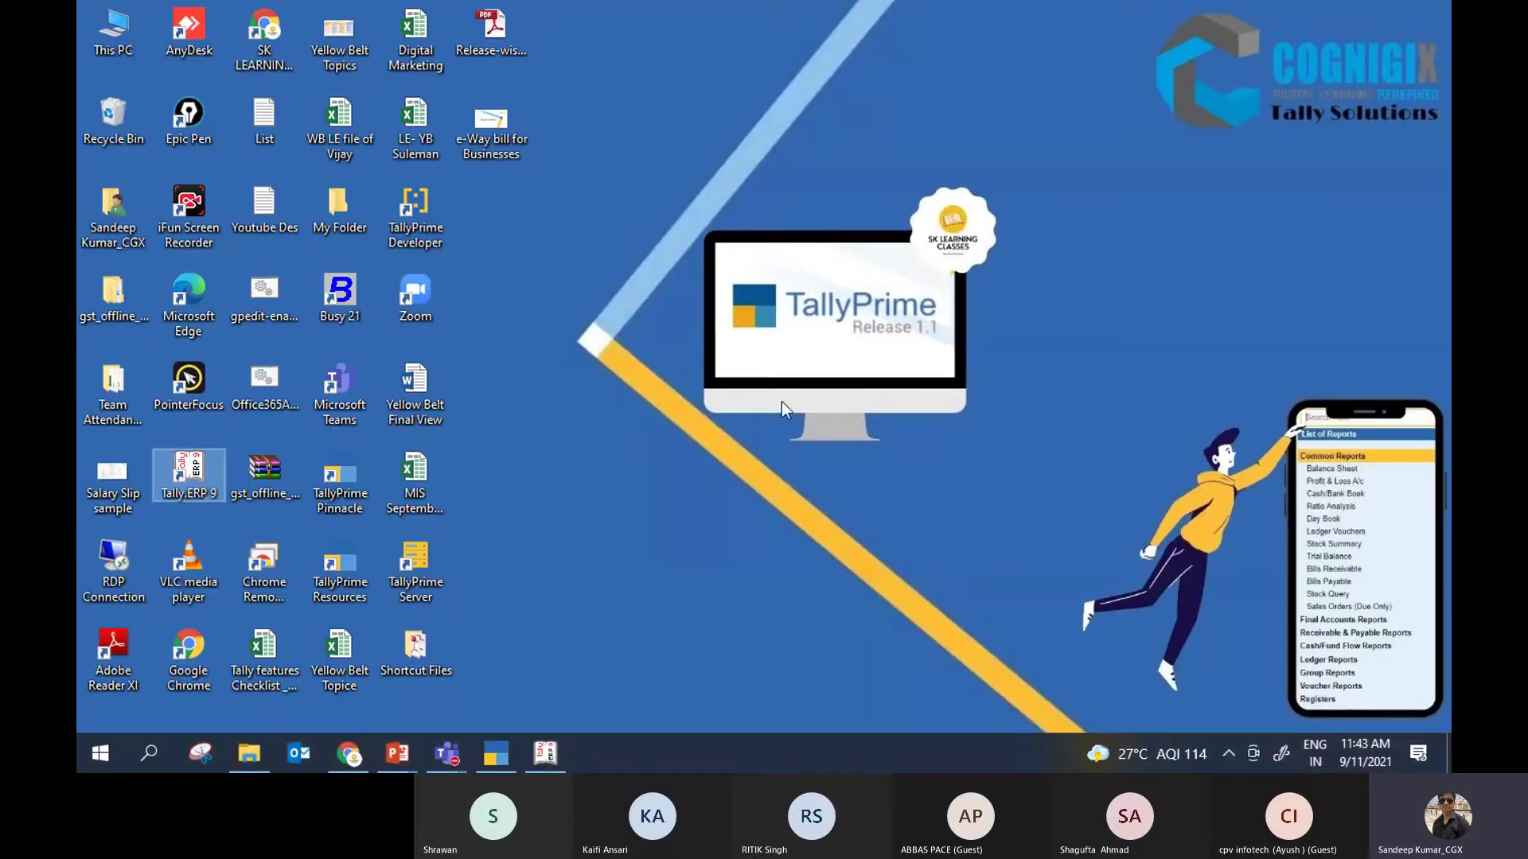
pyautogui.moveTo(541, 748)
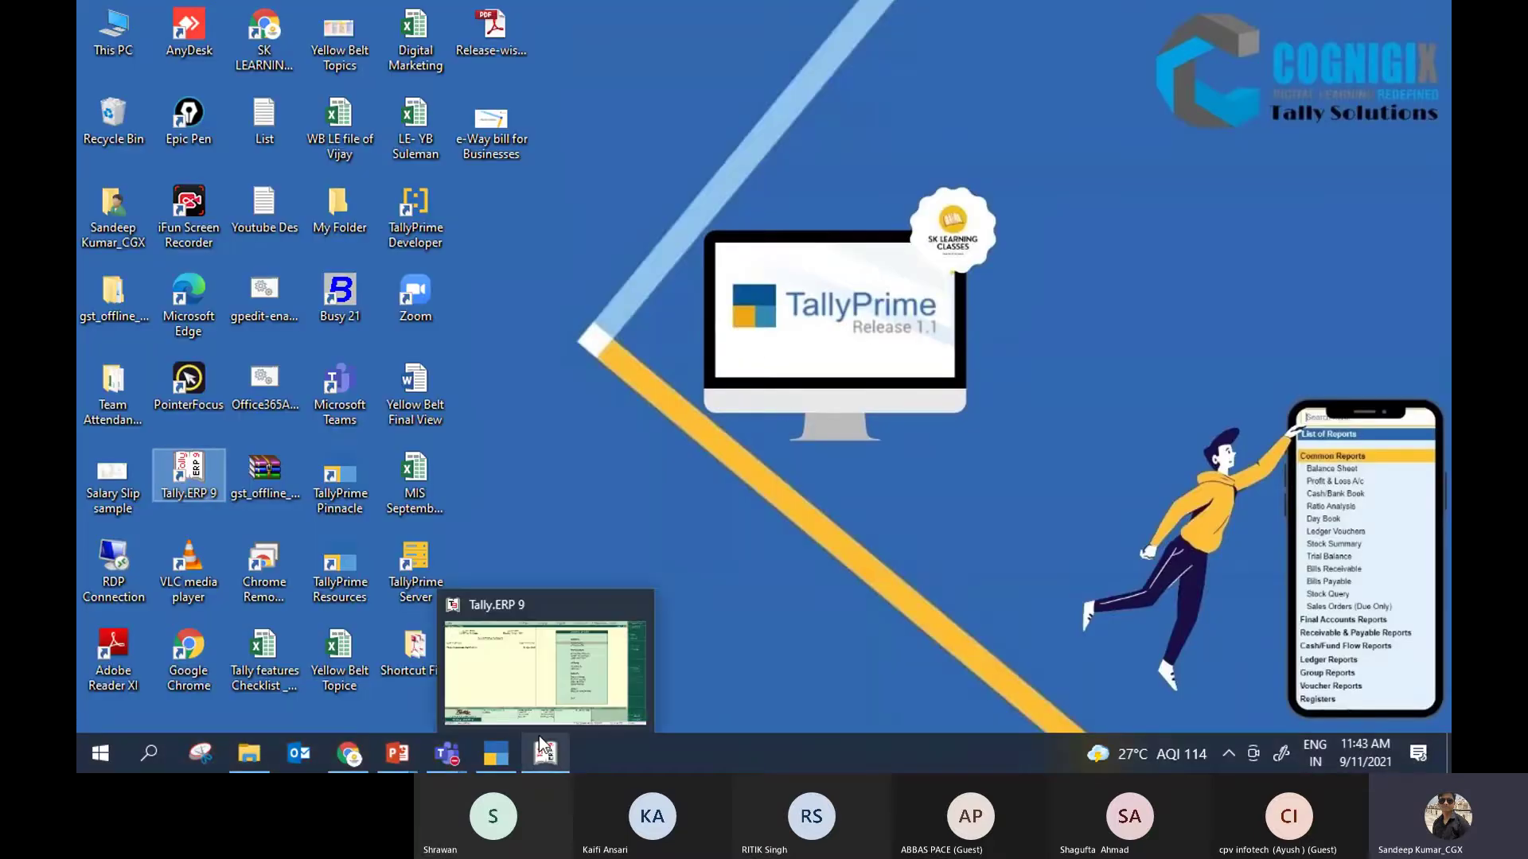
pyautogui.click(594, 503)
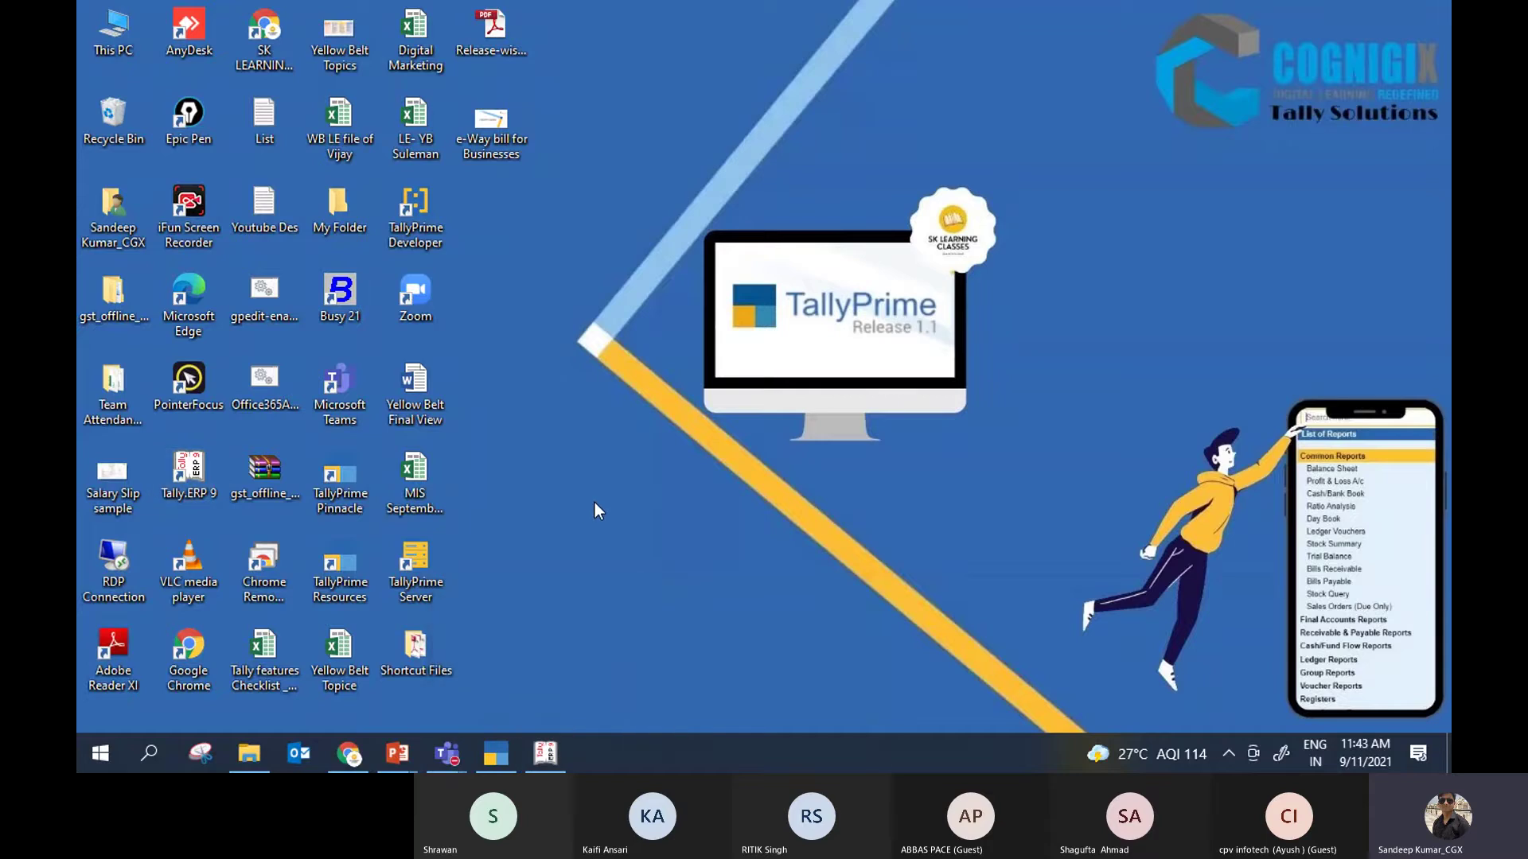
pyautogui.click(495, 754)
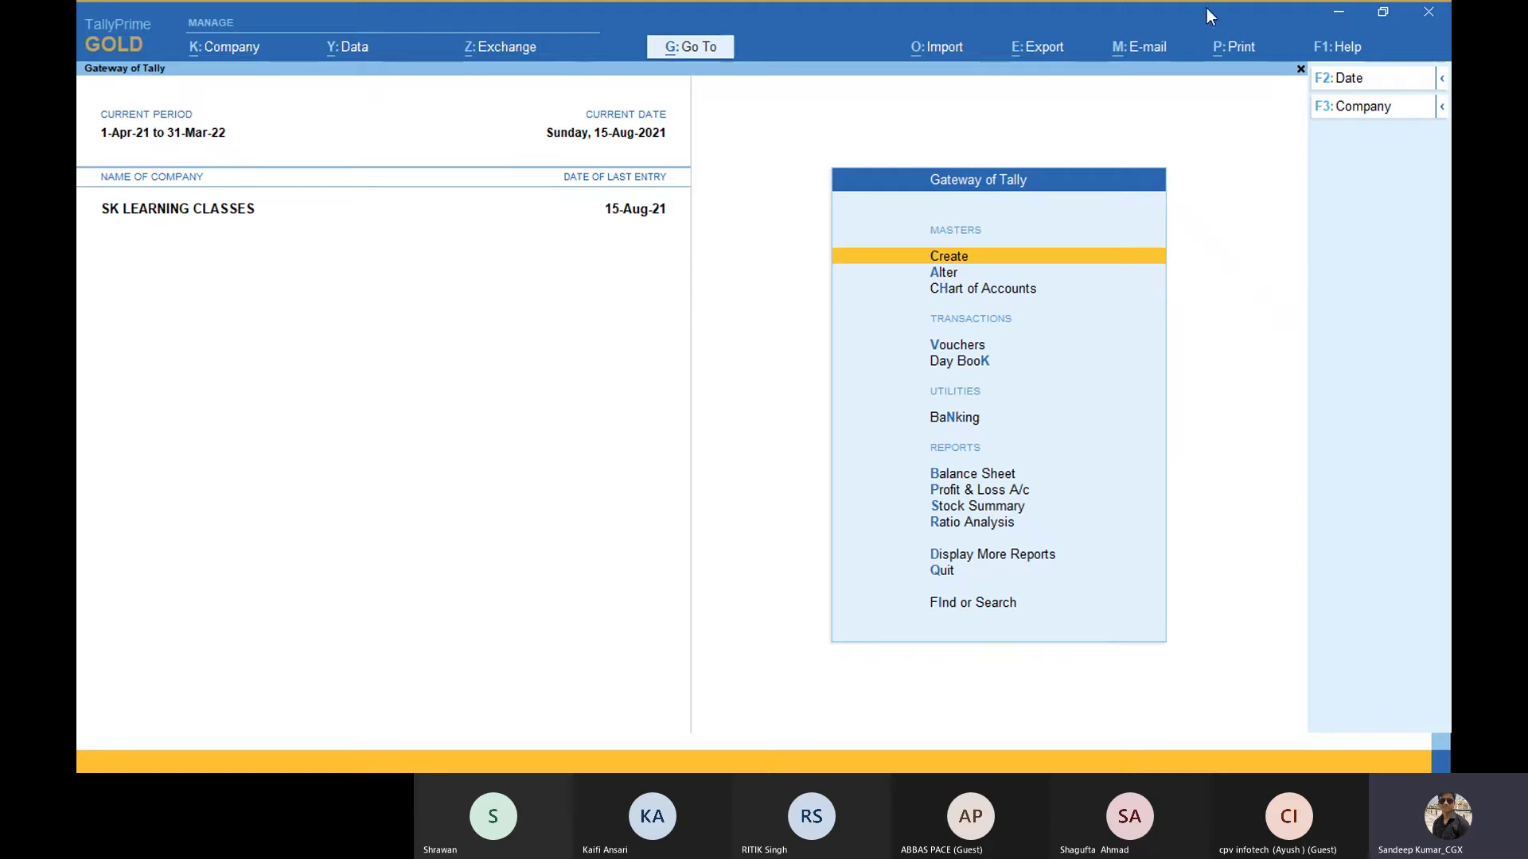
# Step: Minimize TallyPrime, try launching the TallyPrime Resources shortcut, and view its options
pyautogui.click(1340, 10)
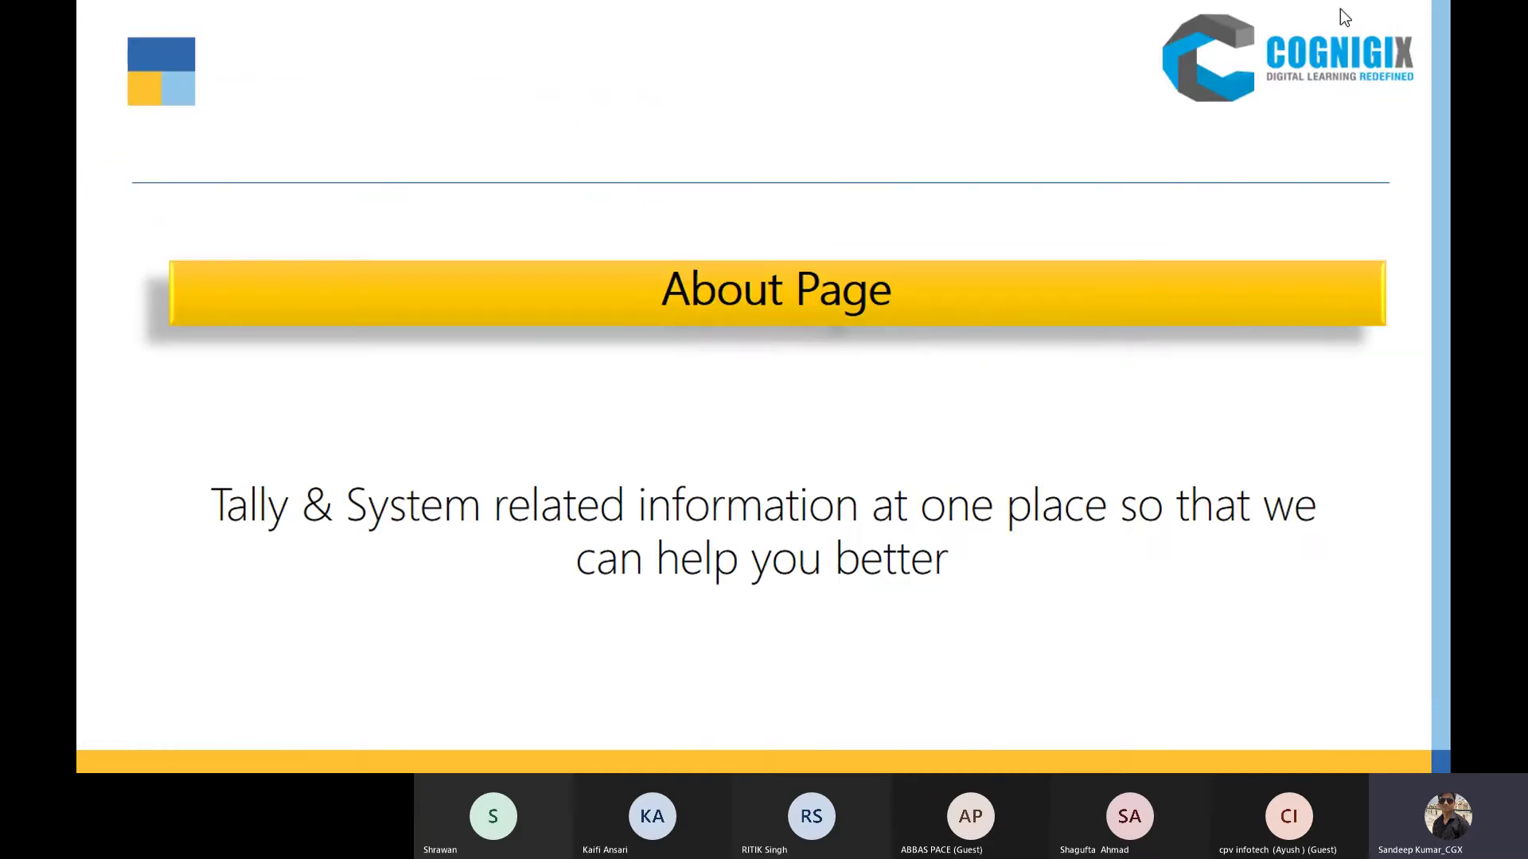
pyautogui.press('super+d')
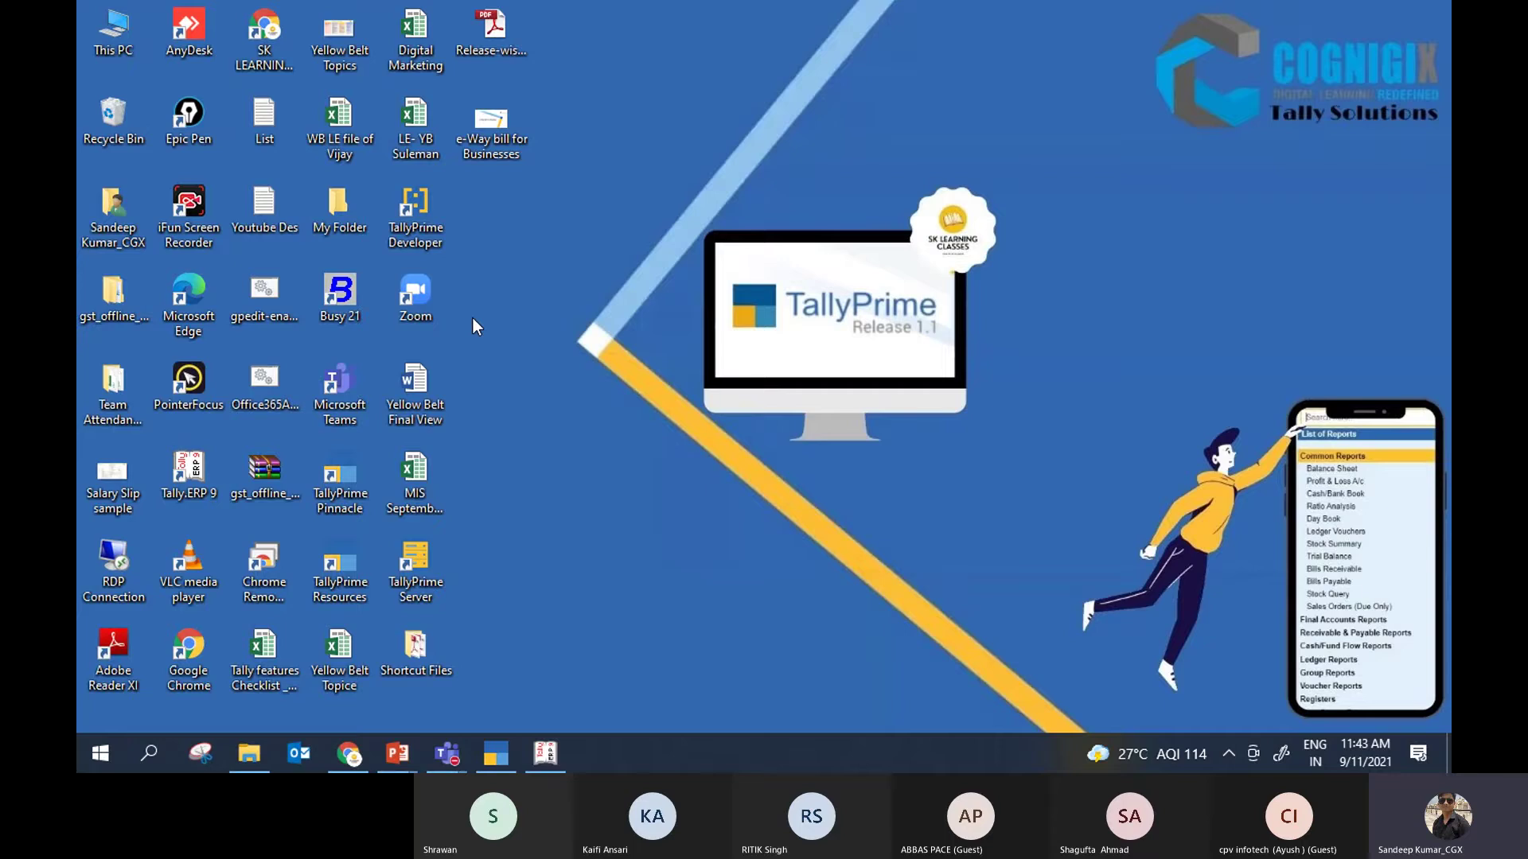
pyautogui.doubleClick(347, 584)
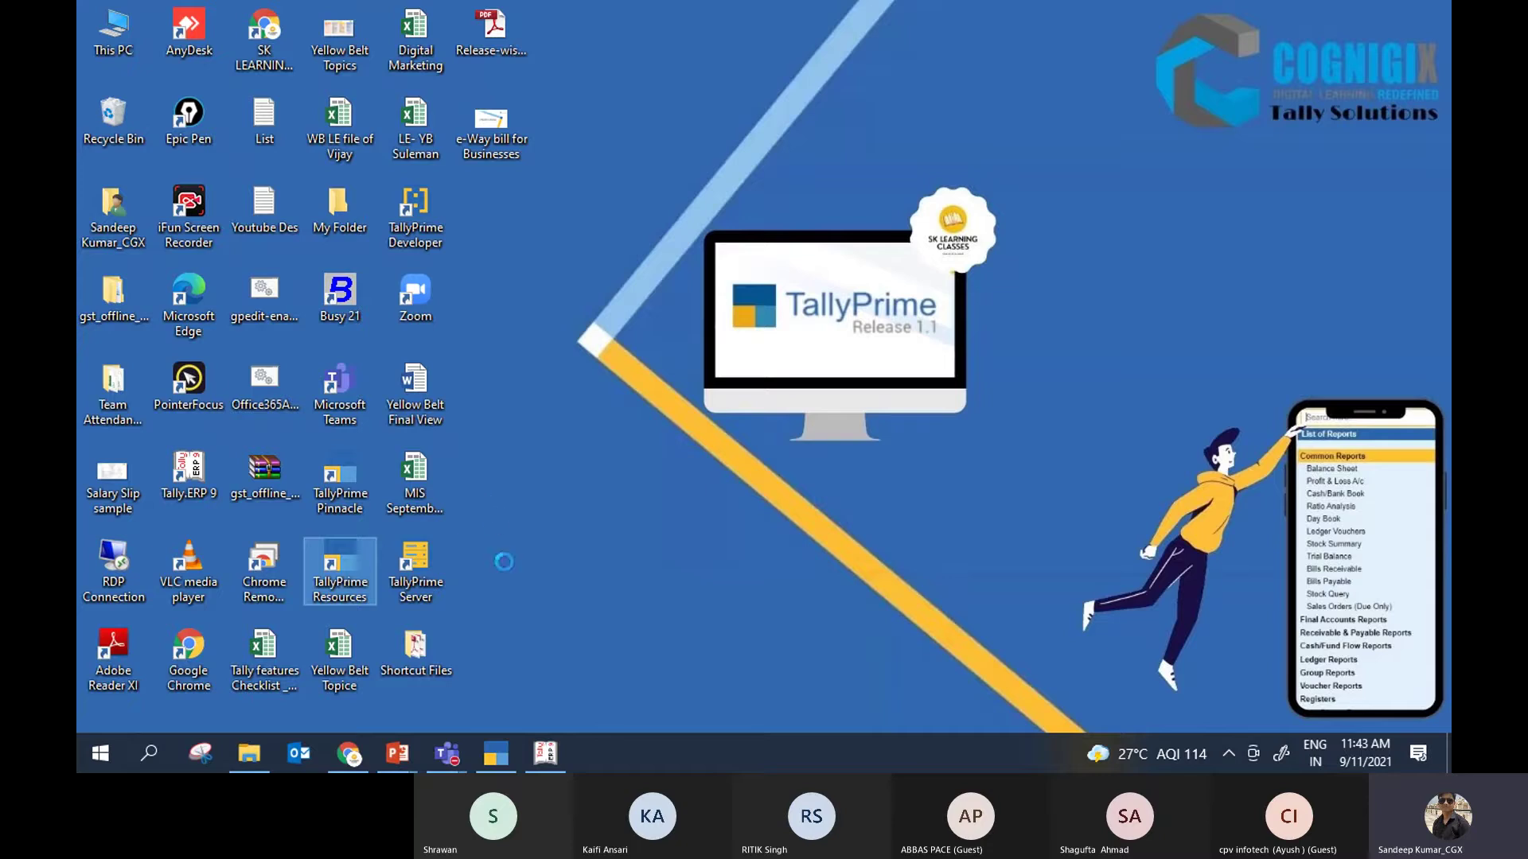
pyautogui.rightClick(344, 580)
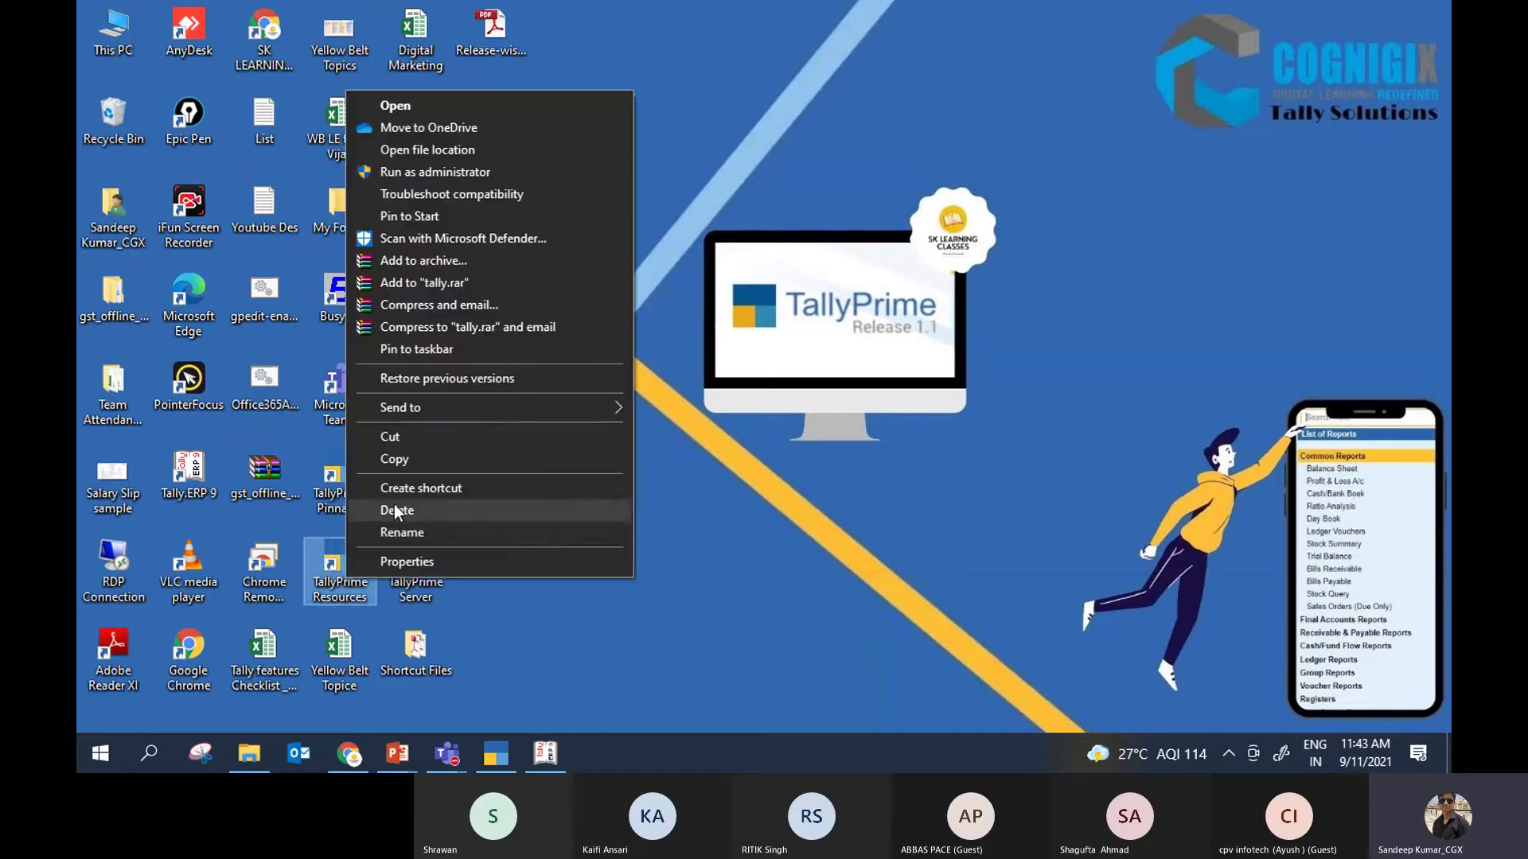
pyautogui.click(612, 599)
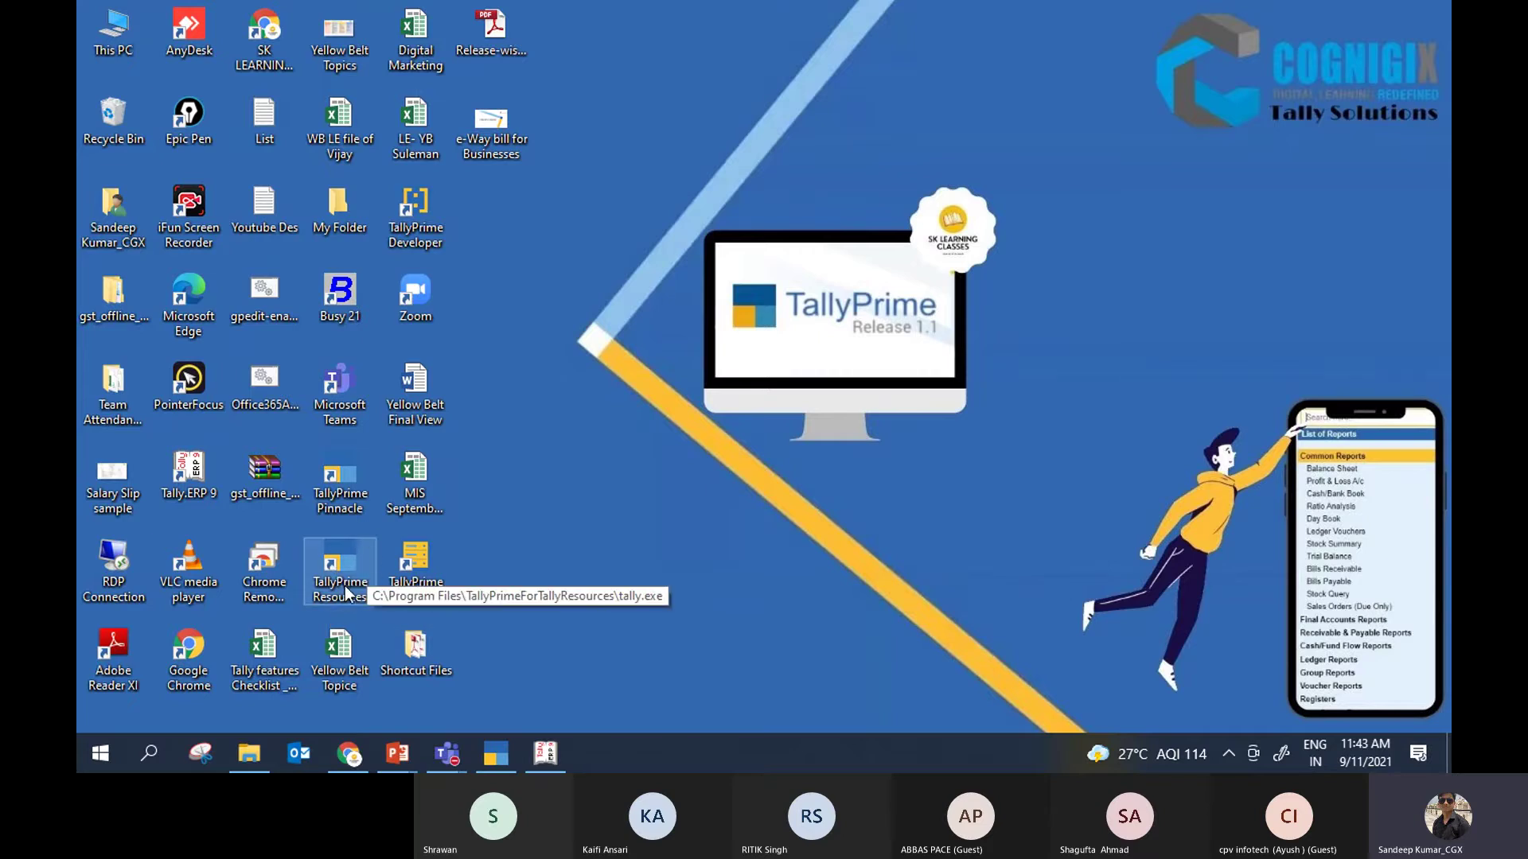
pyautogui.rightClick(343, 568)
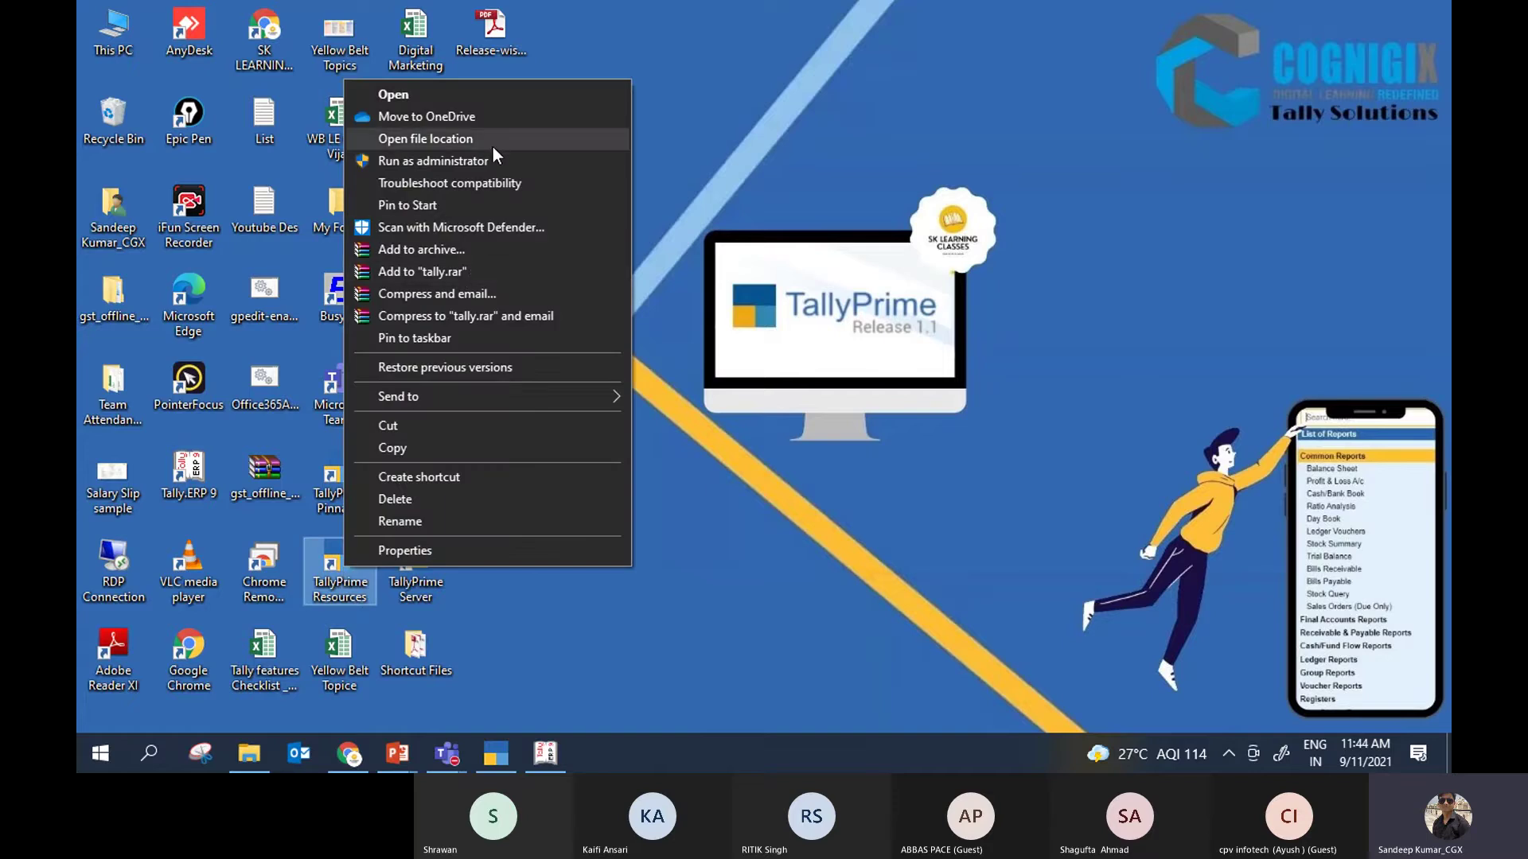
# Step: Quit the running TallyPrime and open the TallyPrime Resources shortcut's options
pyautogui.click(497, 750)
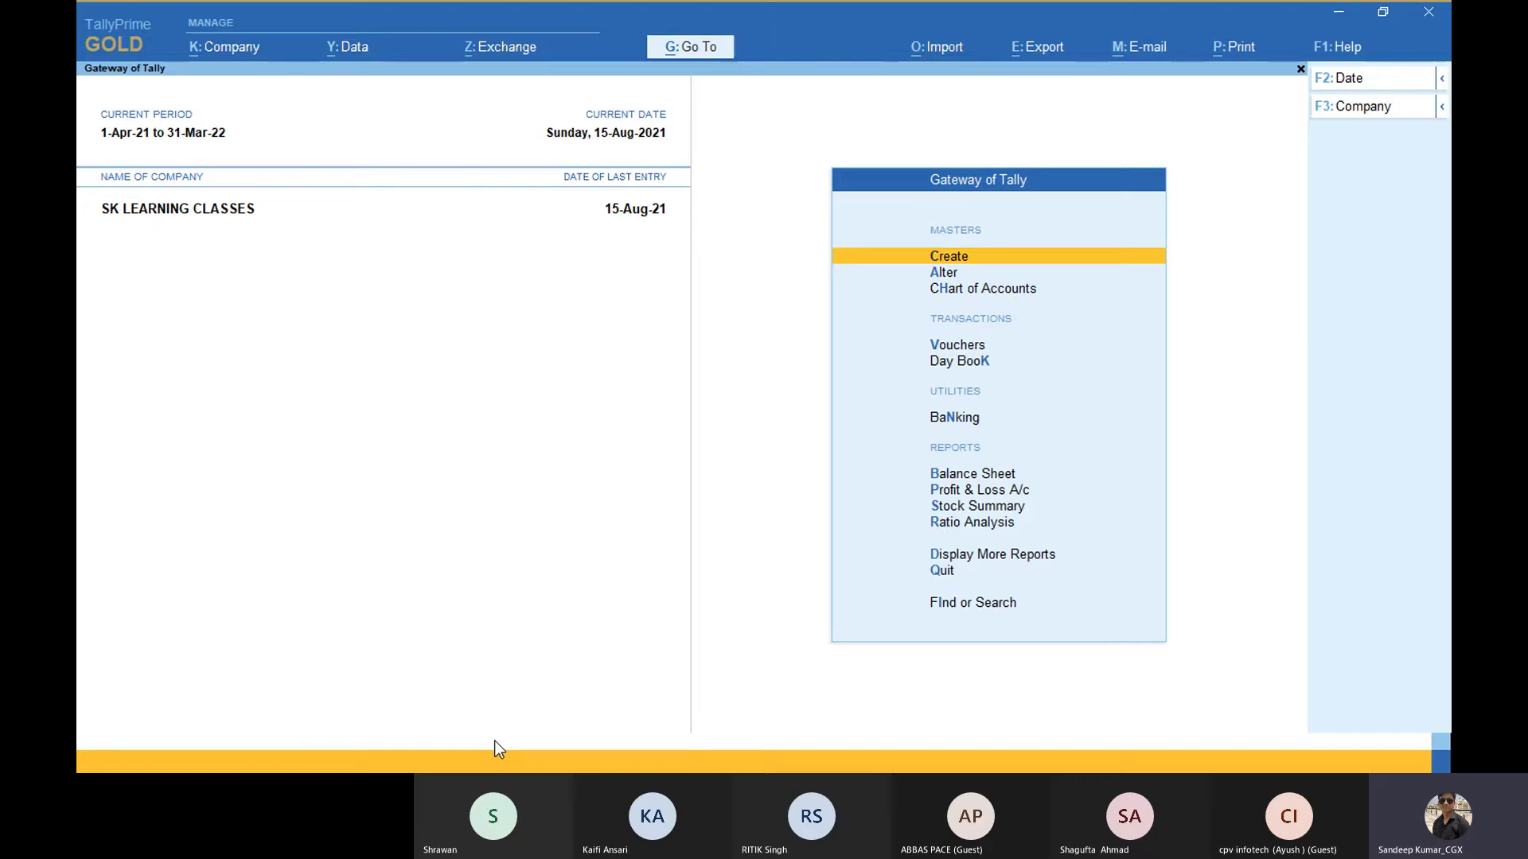
pyautogui.click(1430, 12)
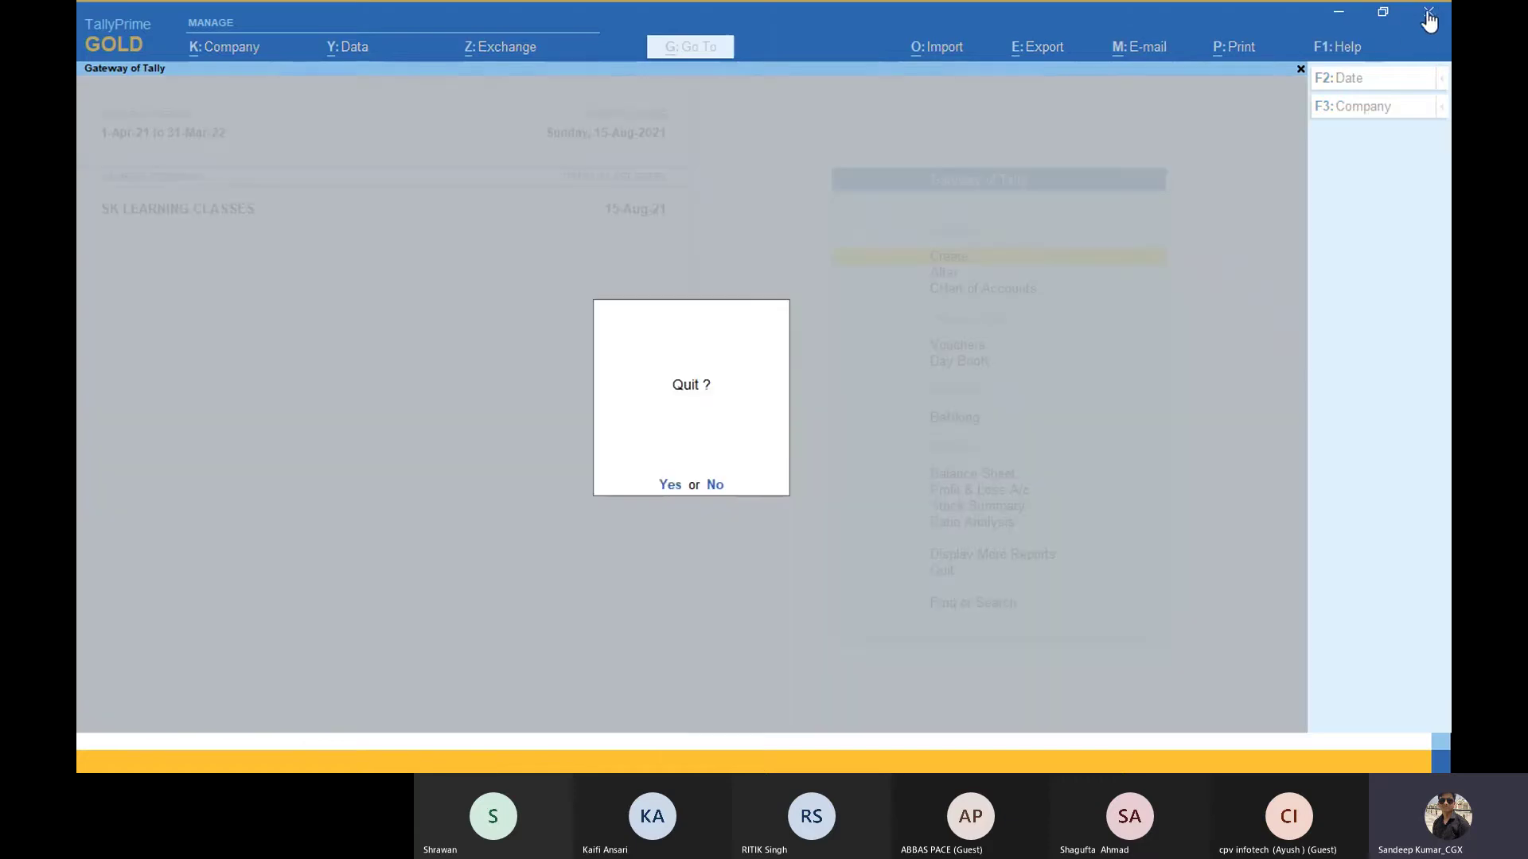
pyautogui.click(666, 482)
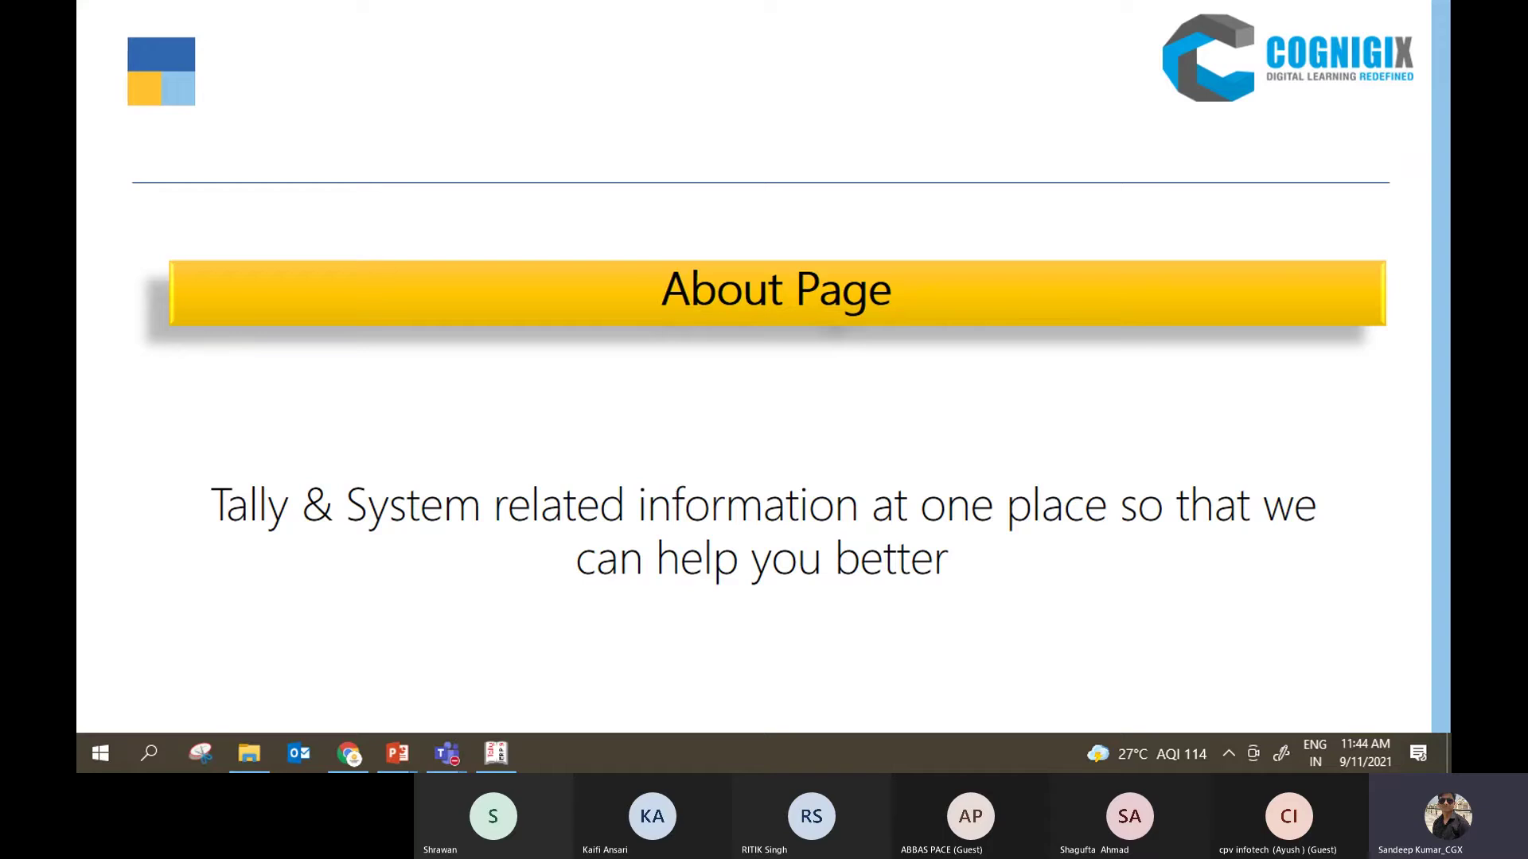
pyautogui.press('super+d')
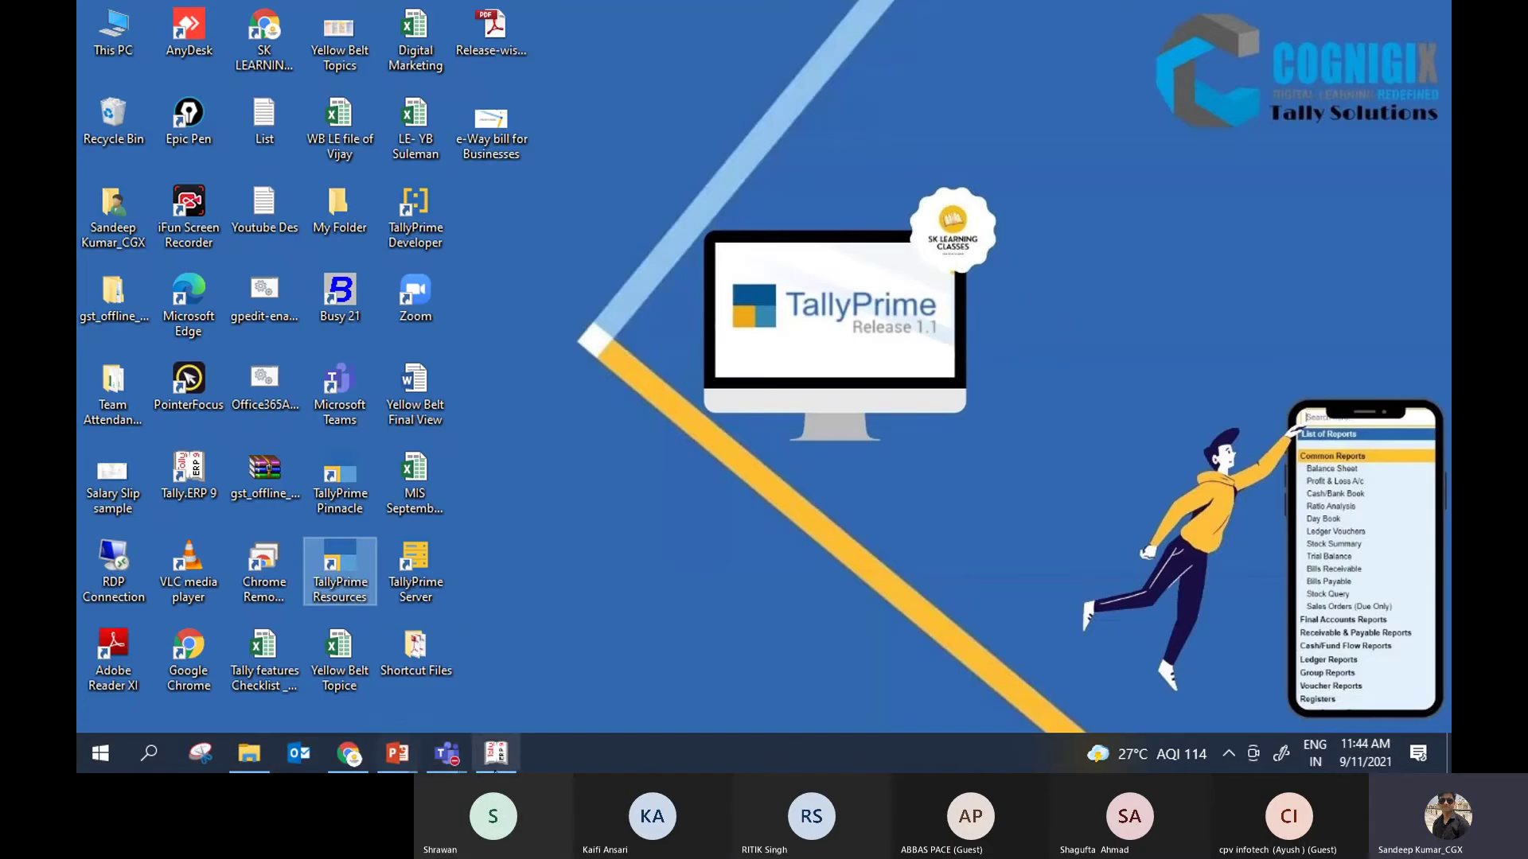
pyautogui.rightClick(357, 563)
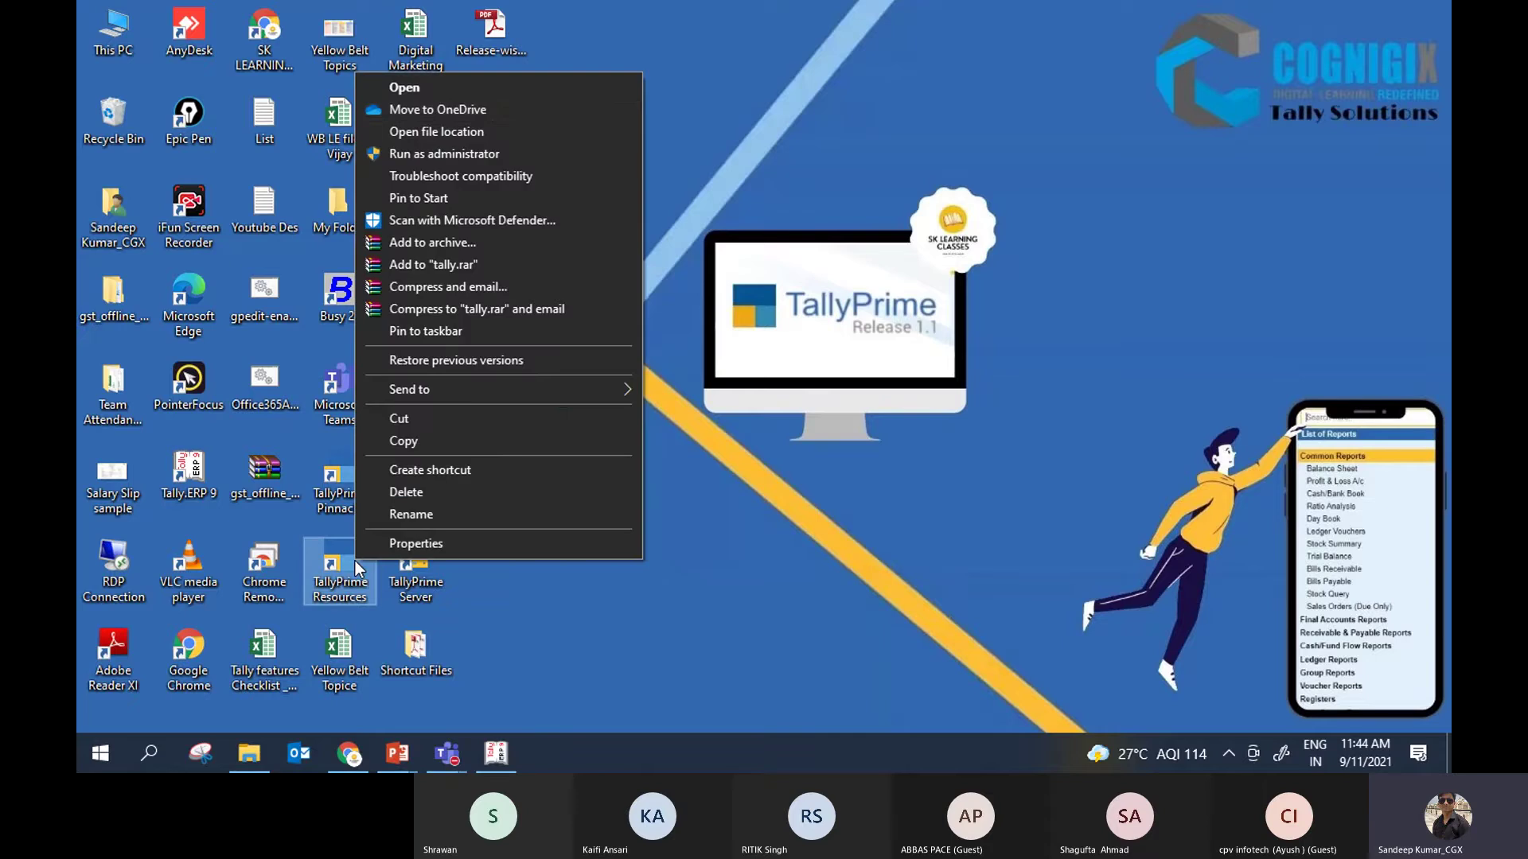
# Step: Open the shortcut's file location and delete tallywin.dat and tallyres.dat
pyautogui.click(503, 131)
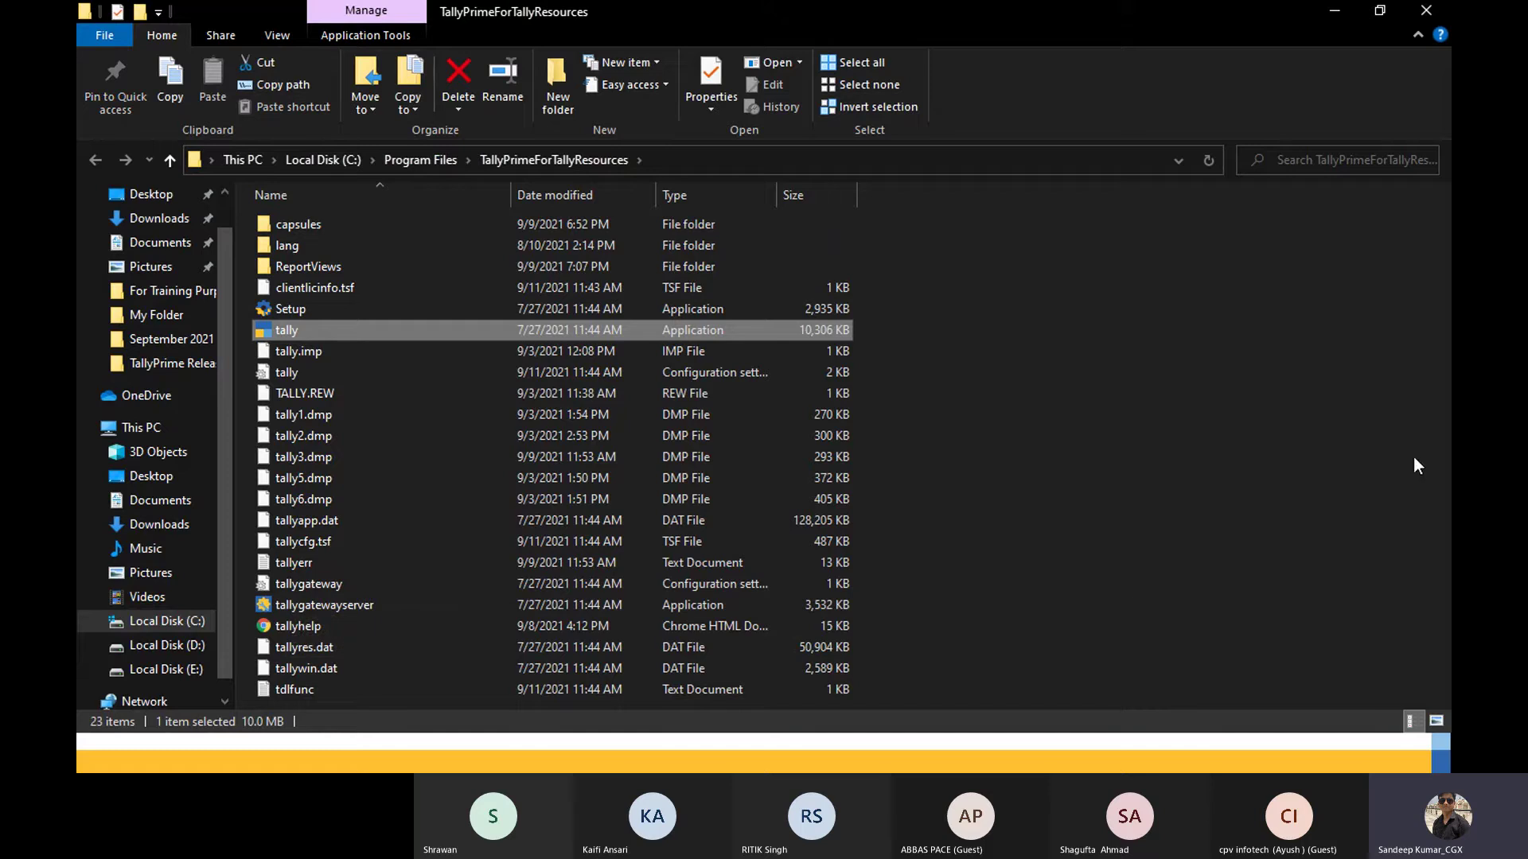
pyautogui.click(307, 670)
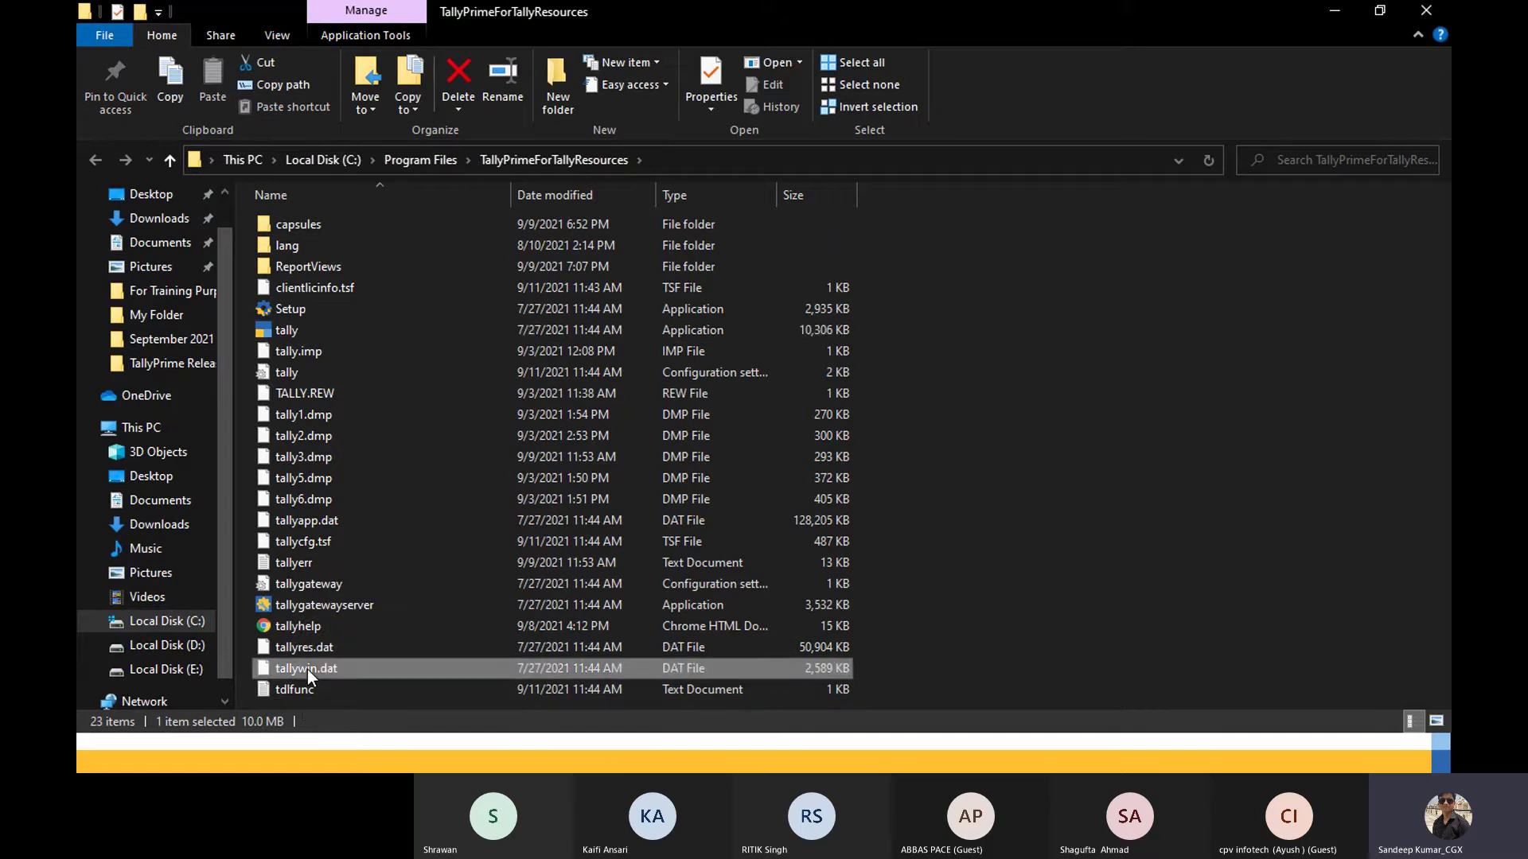
pyautogui.press('Delete')
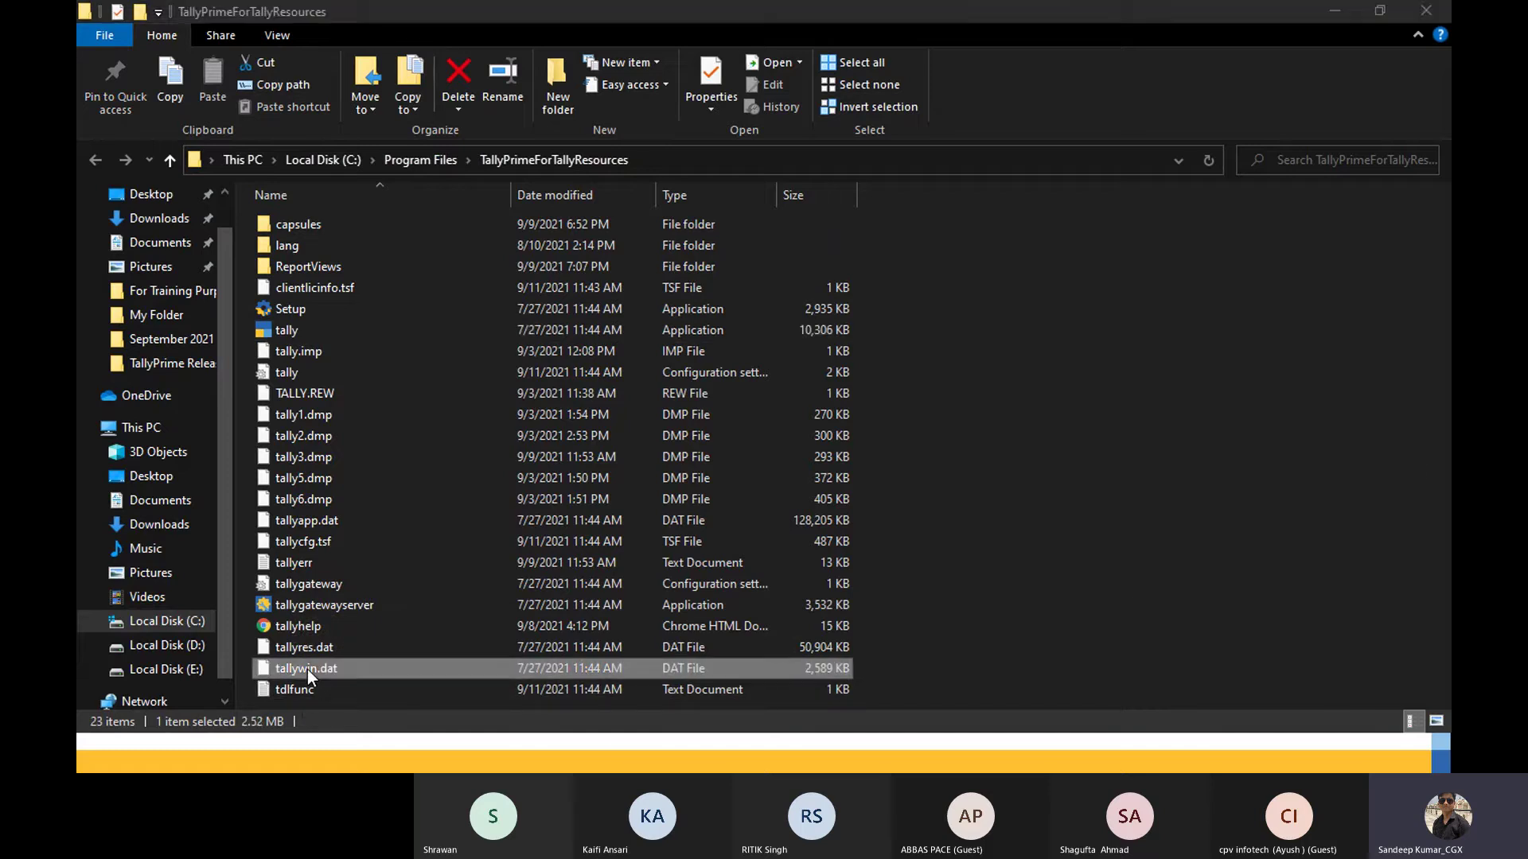
pyautogui.press('Return')
pyautogui.click(322, 651)
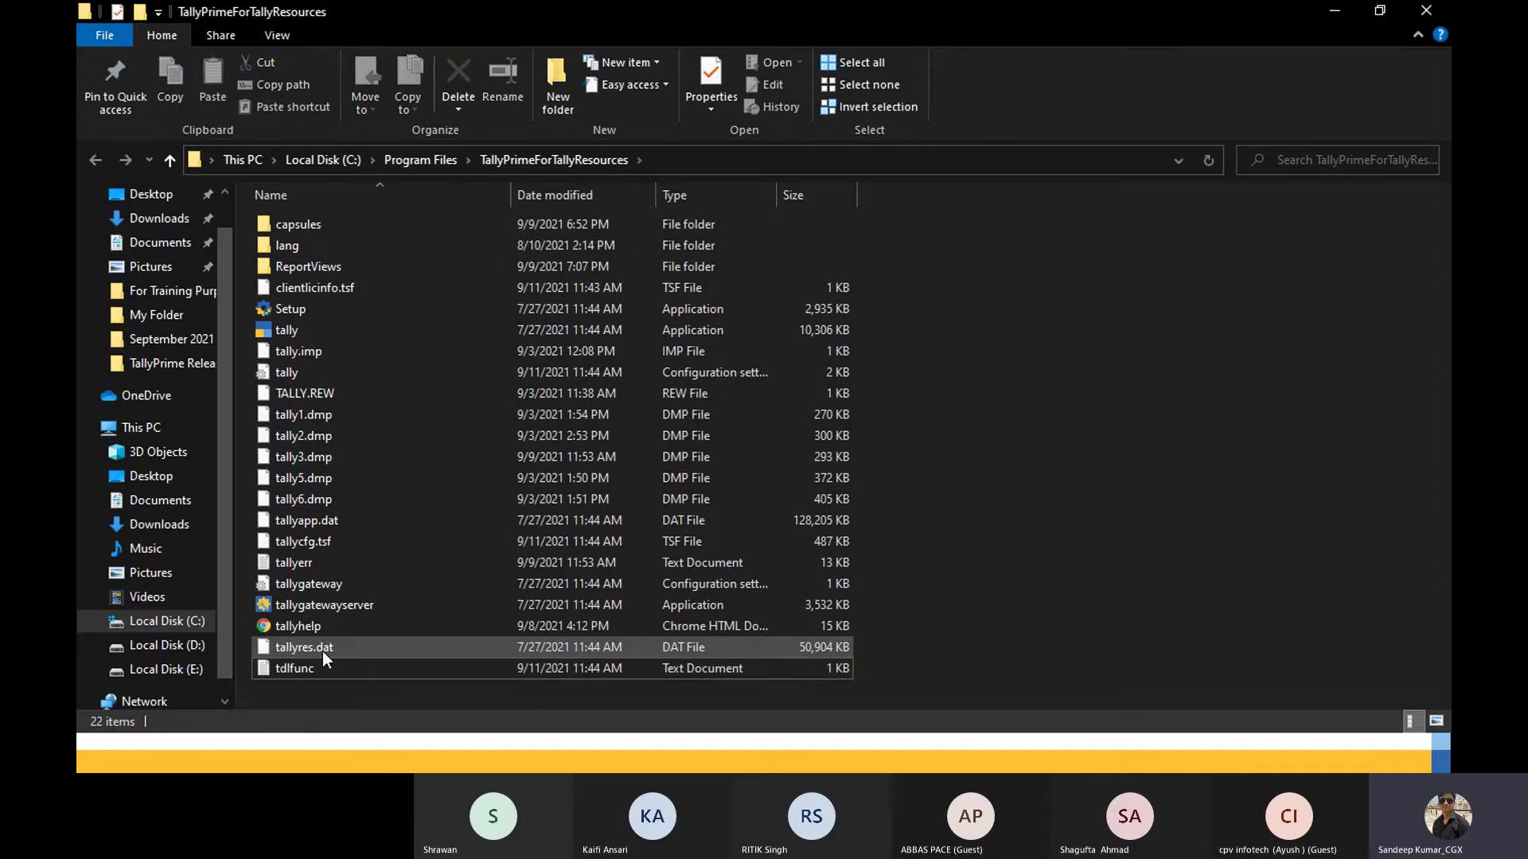
pyautogui.press('Delete')
pyautogui.press('Return')
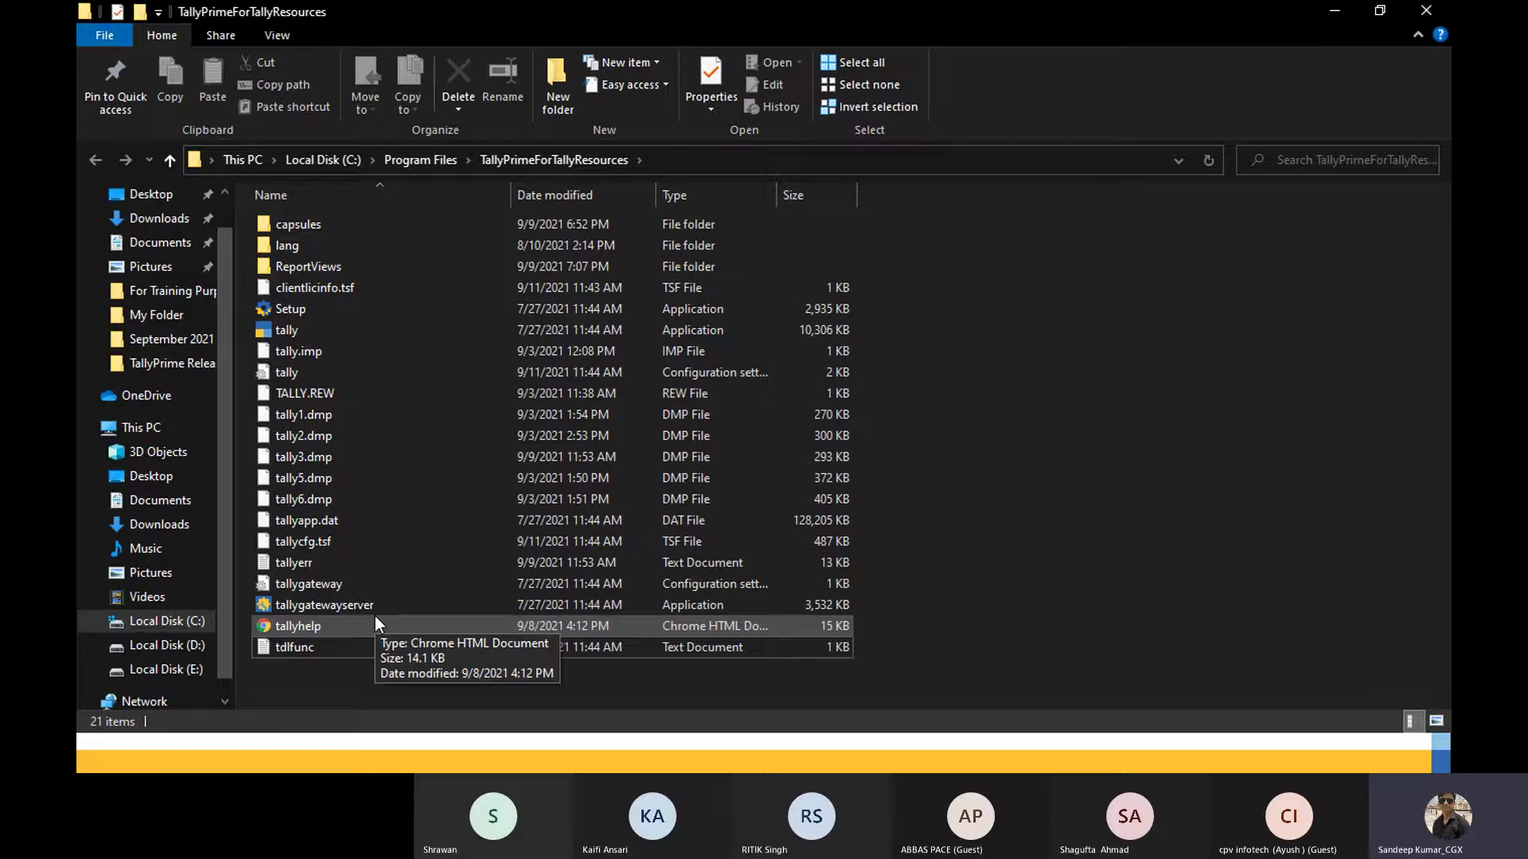
pyautogui.press('super+d')
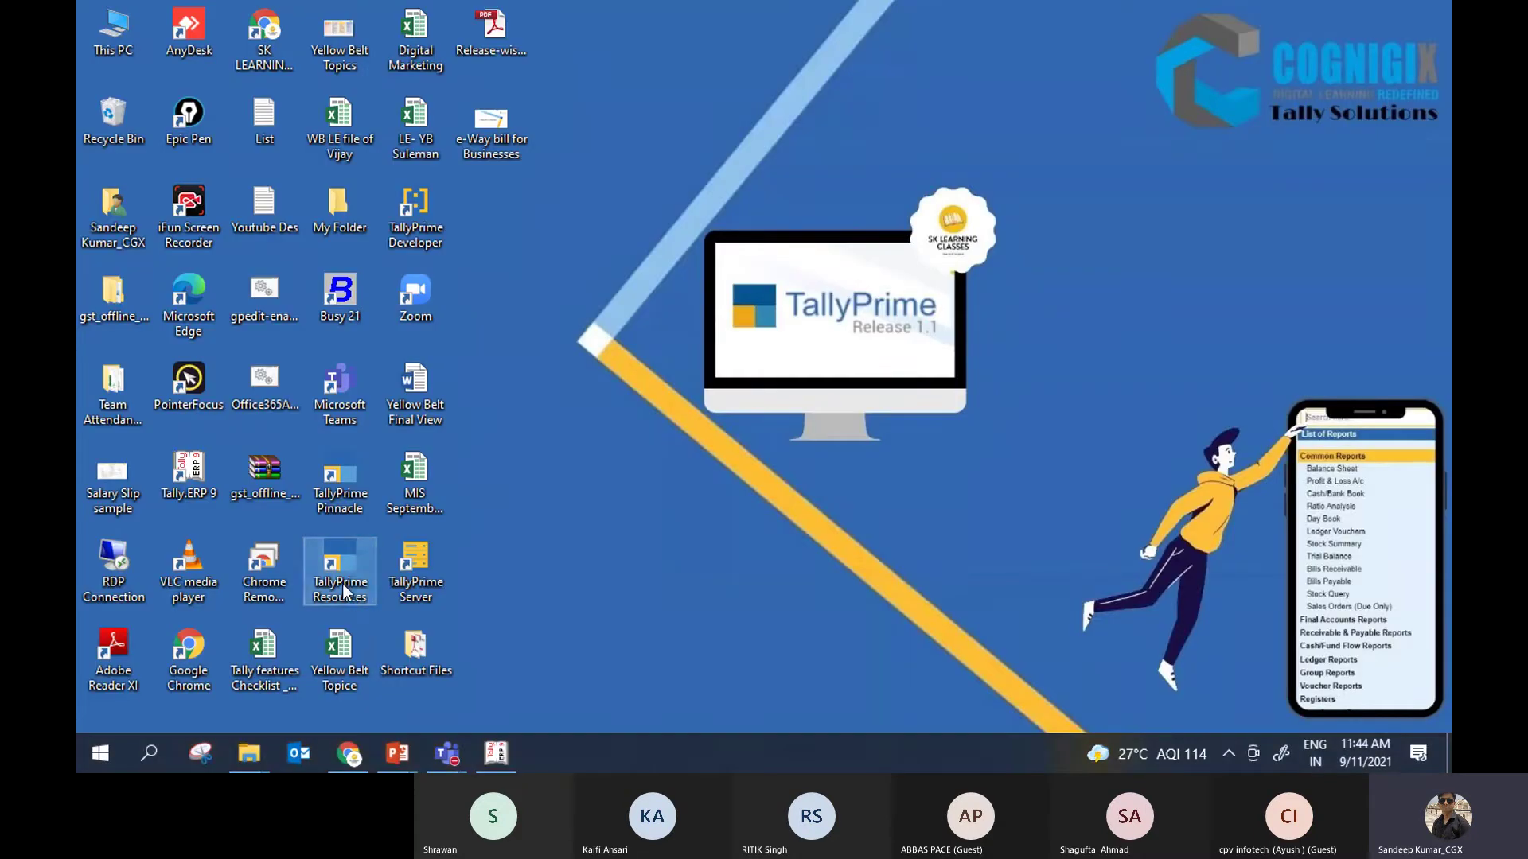
pyautogui.doubleClick(344, 589)
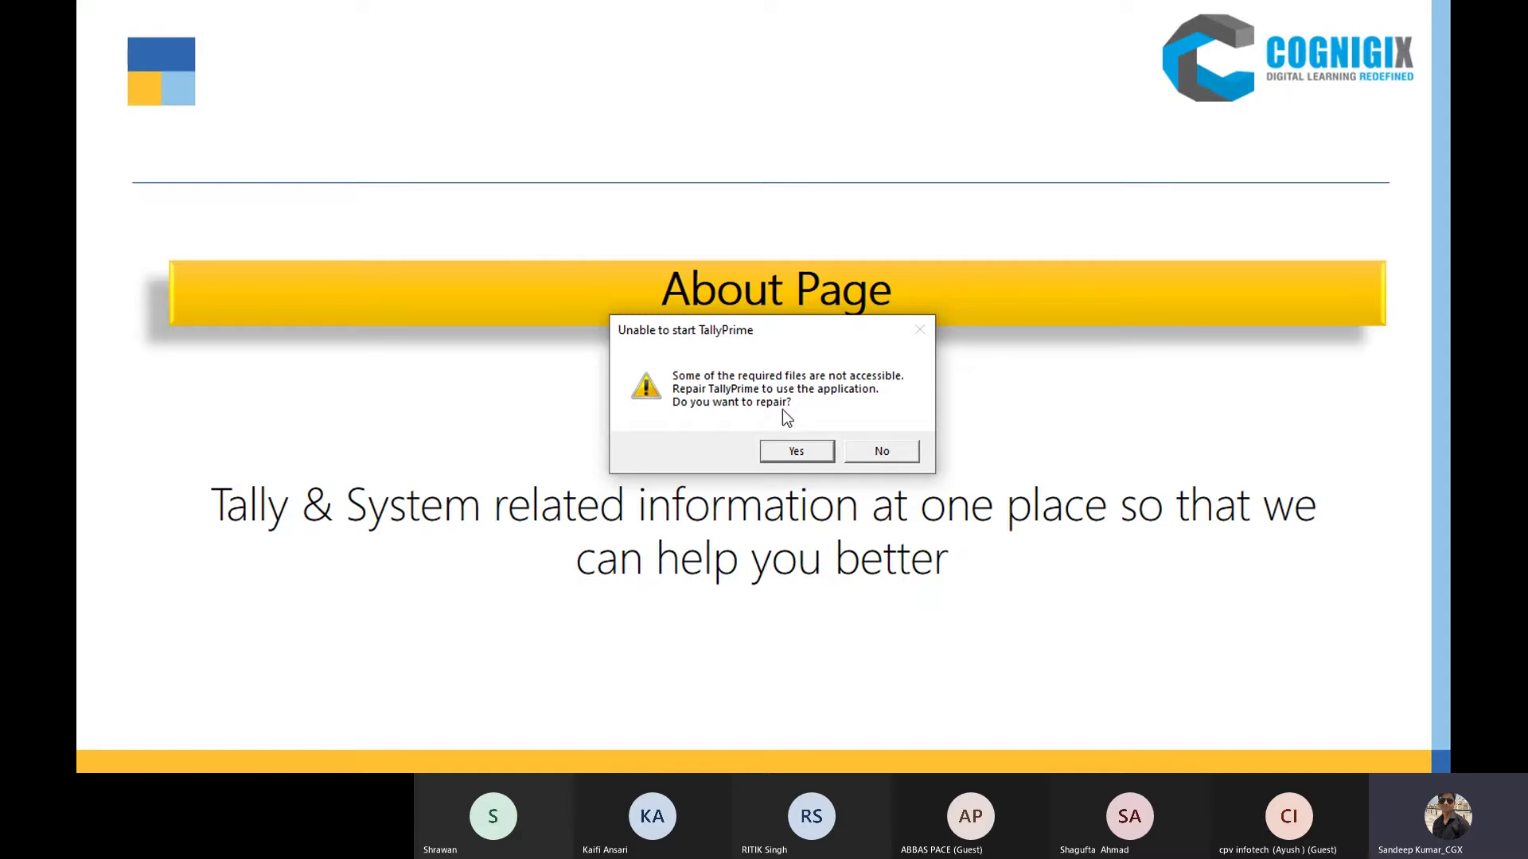
pyautogui.click(865, 451)
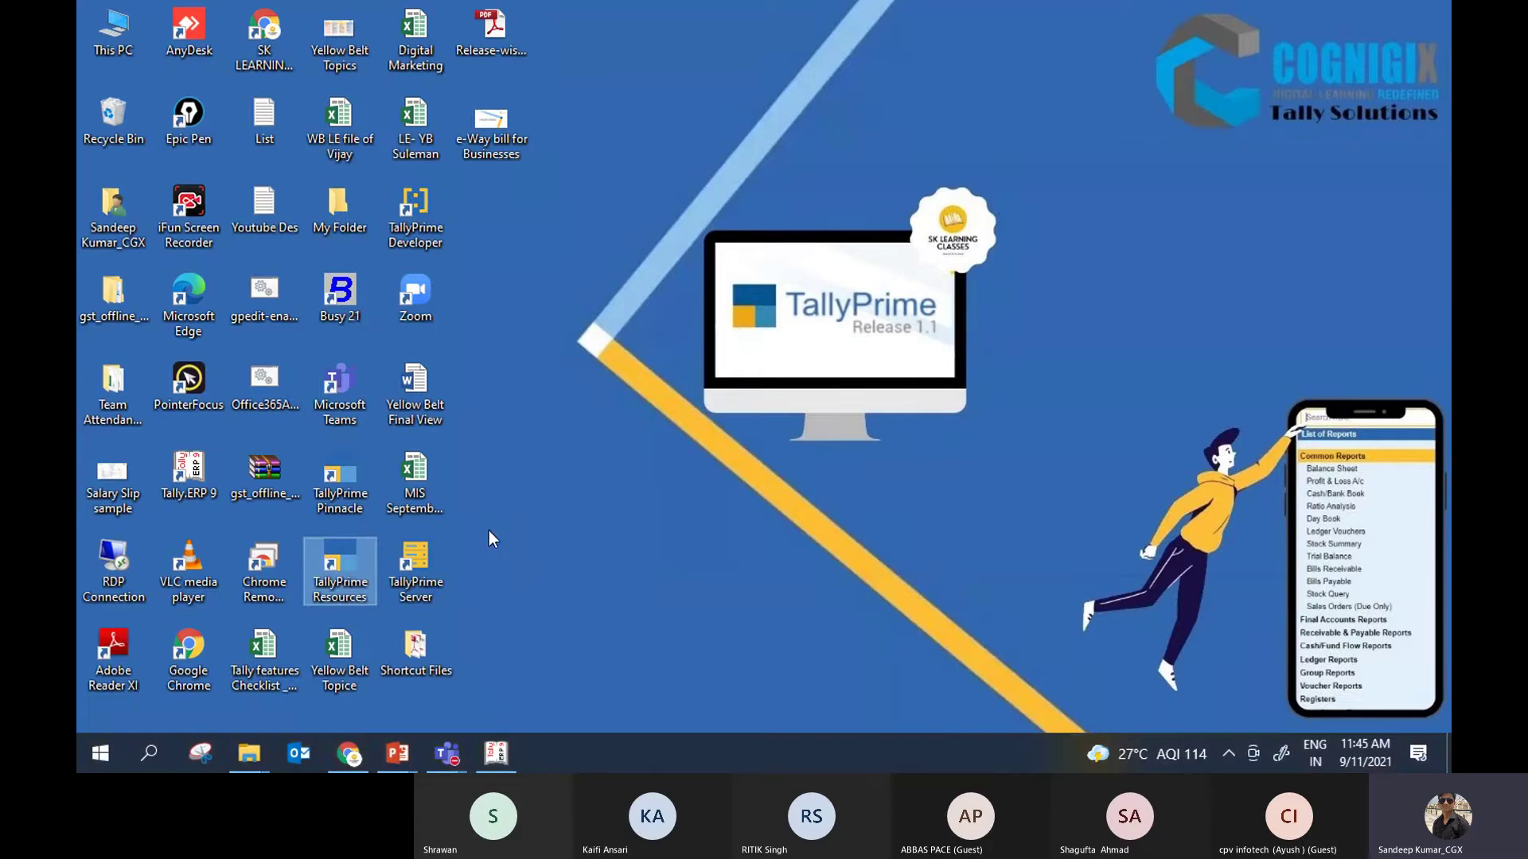
# Step: Launch Setup from the TallyPrime folder and browse installed applications back to TallyPrime - 2.0
pyautogui.rightClick(340, 595)
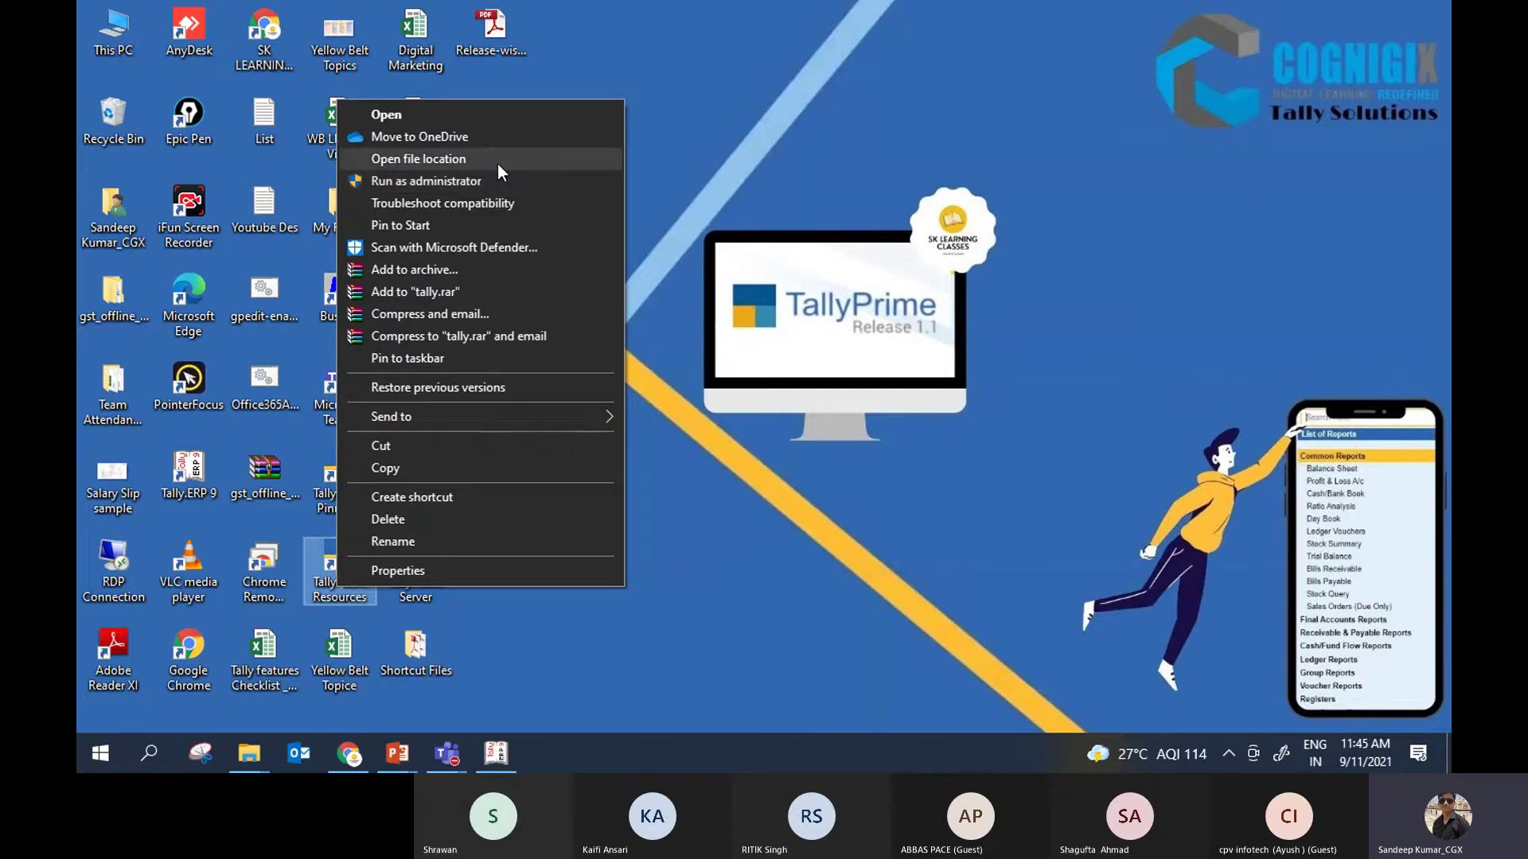
pyautogui.click(498, 162)
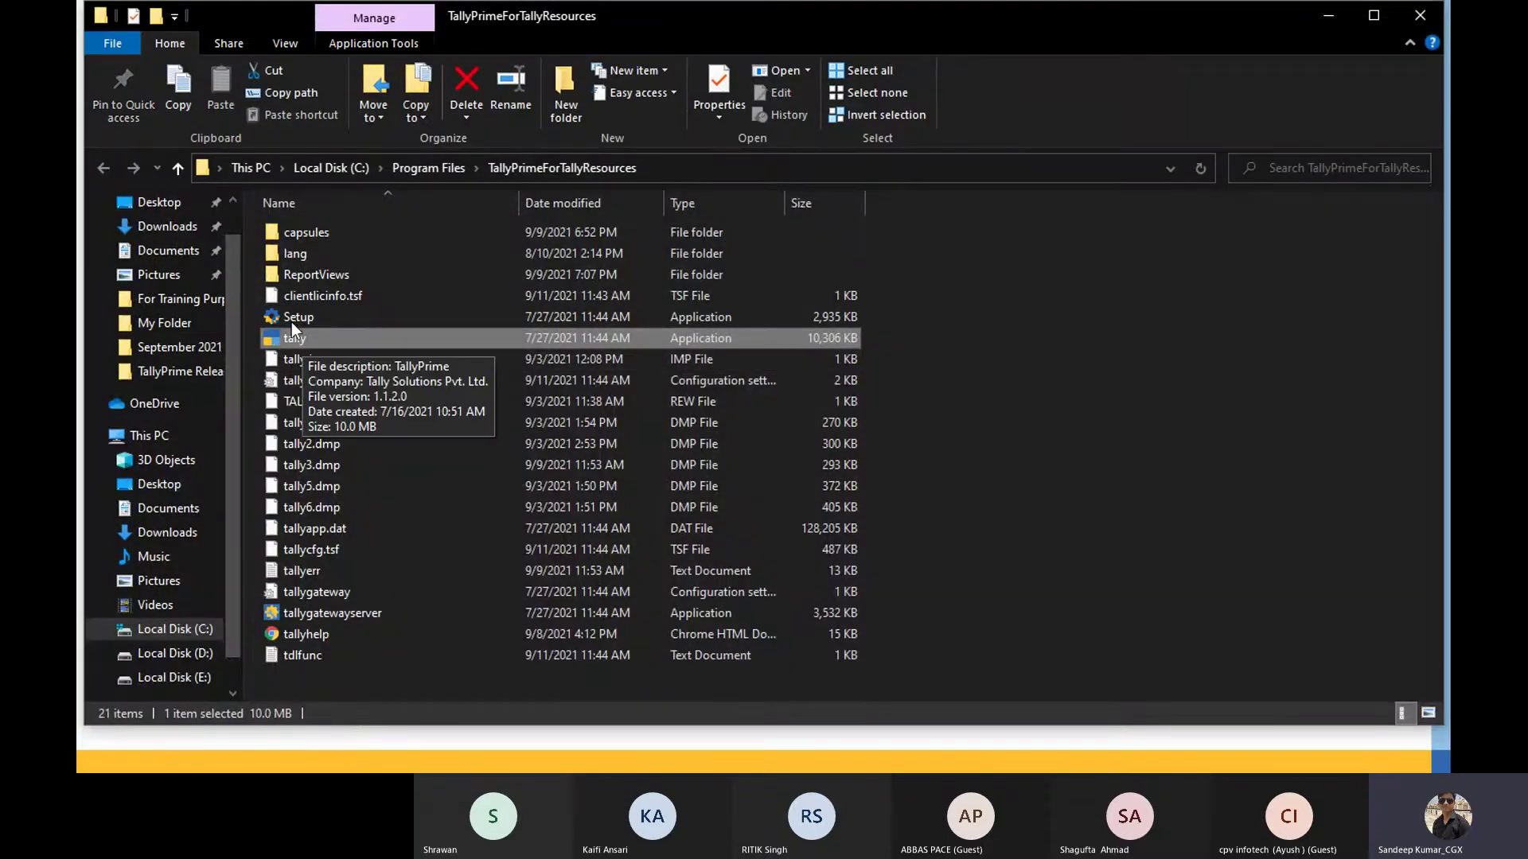
pyautogui.click(309, 317)
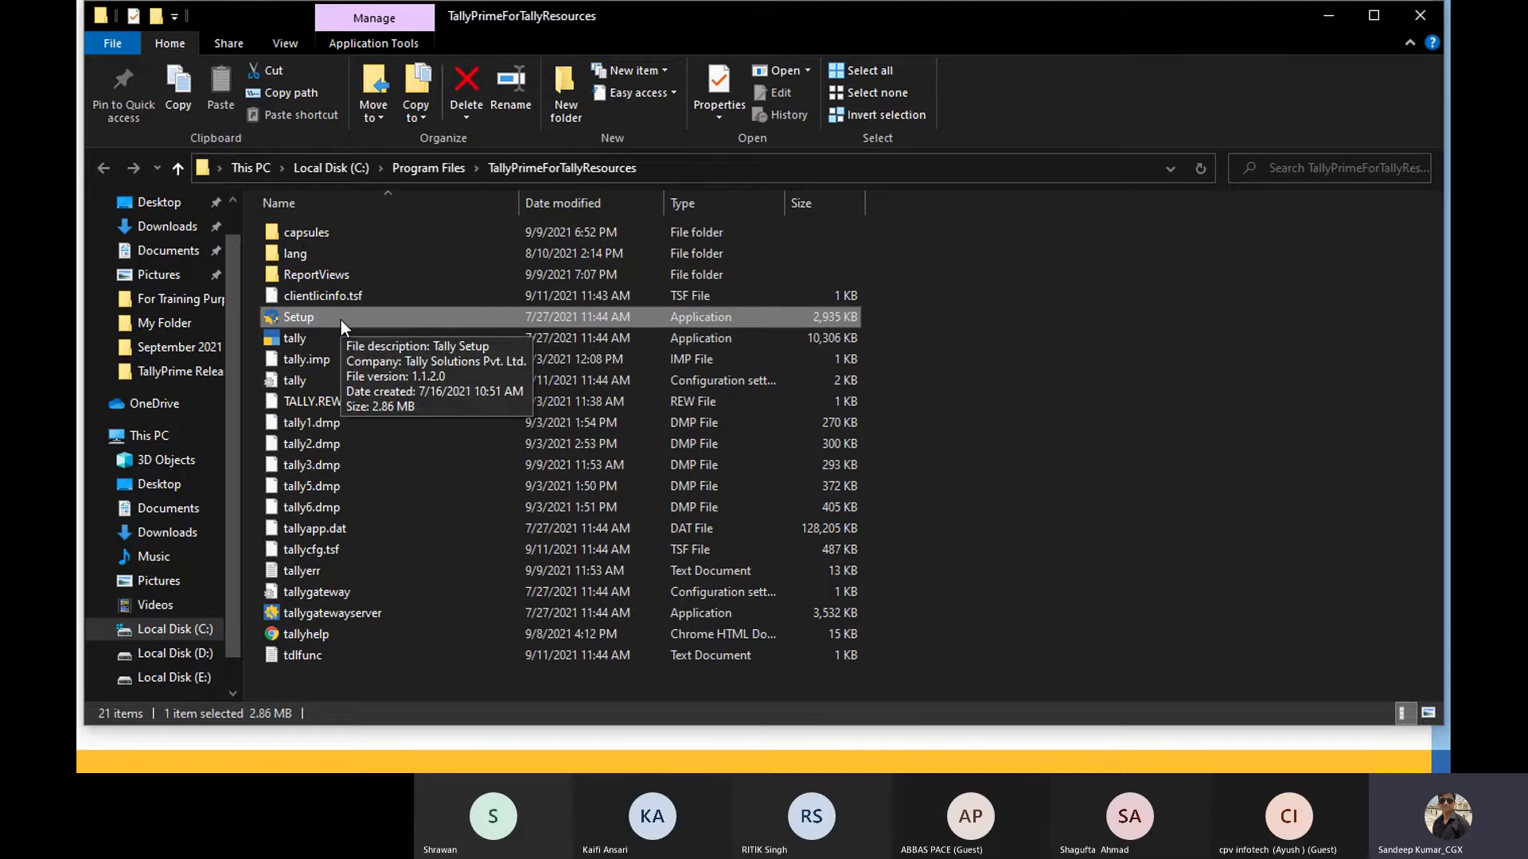
pyautogui.doubleClick(348, 319)
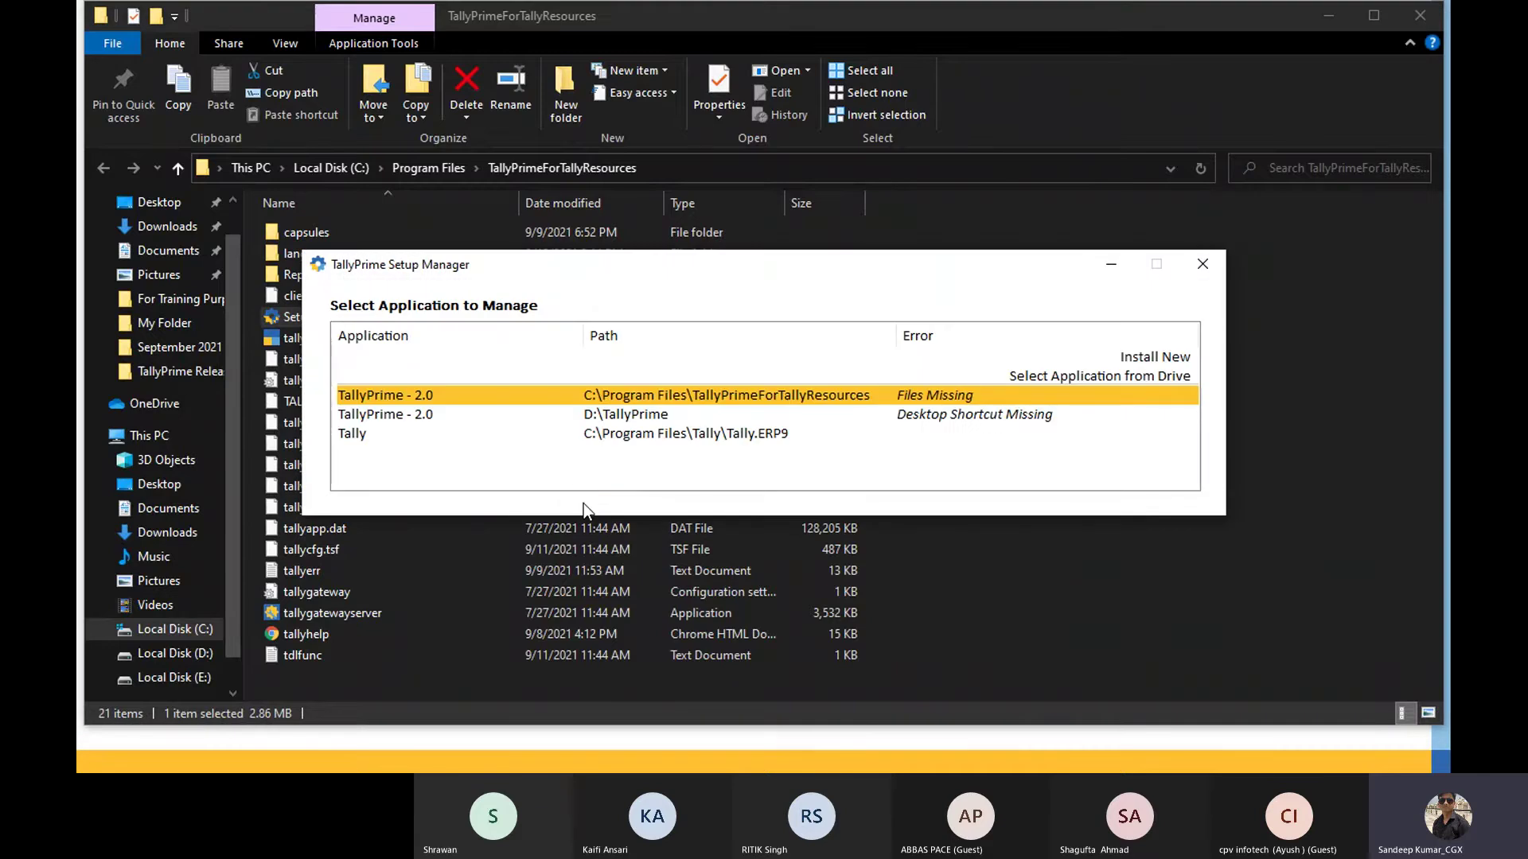
pyautogui.moveTo(689, 280); pyautogui.dragTo(675, 153)
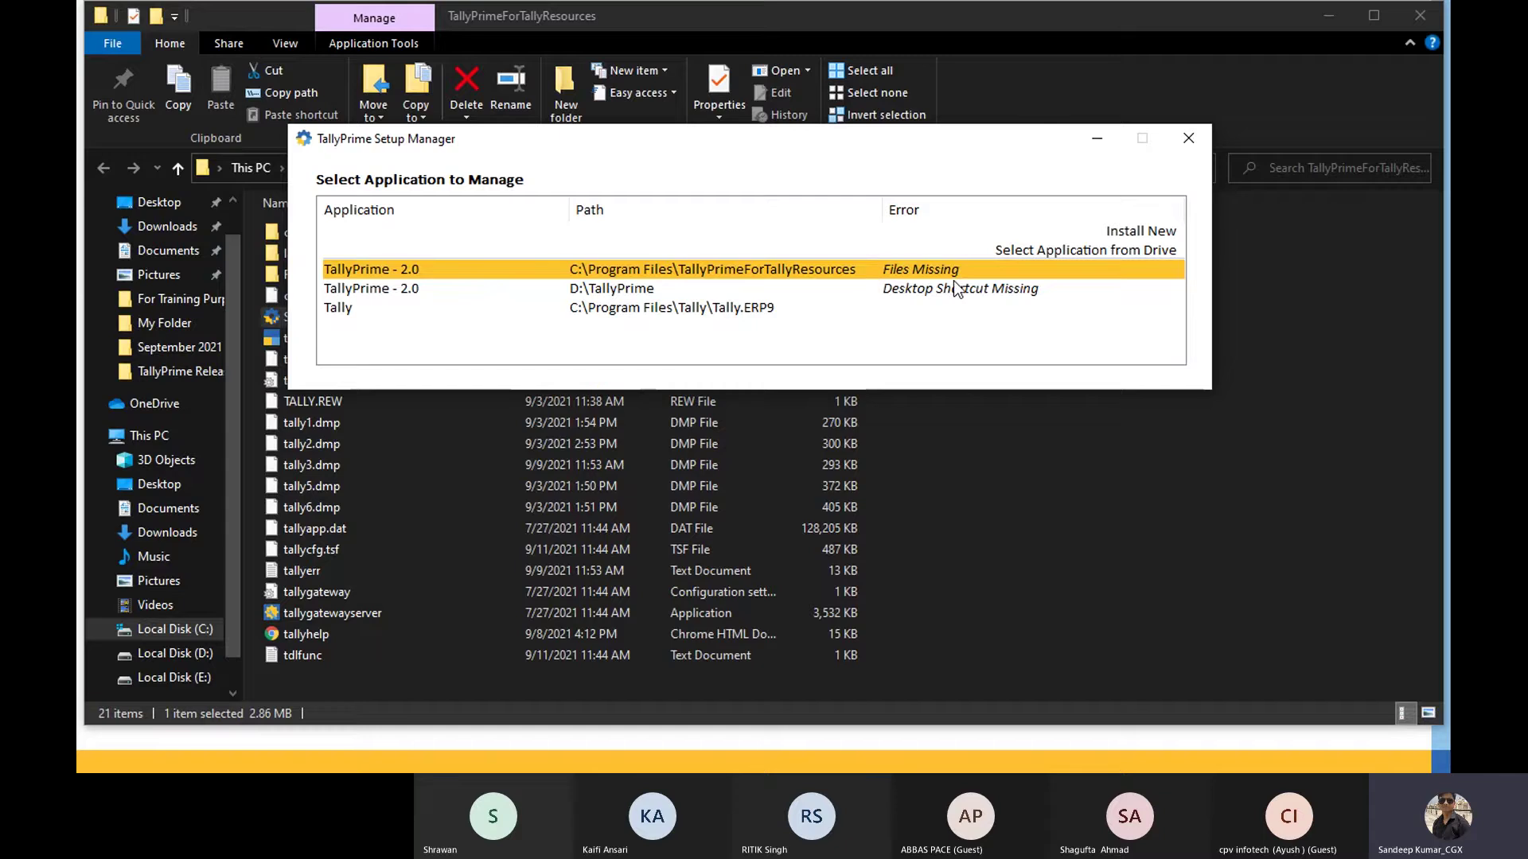
pyautogui.press('Down')
pyautogui.press('Down')
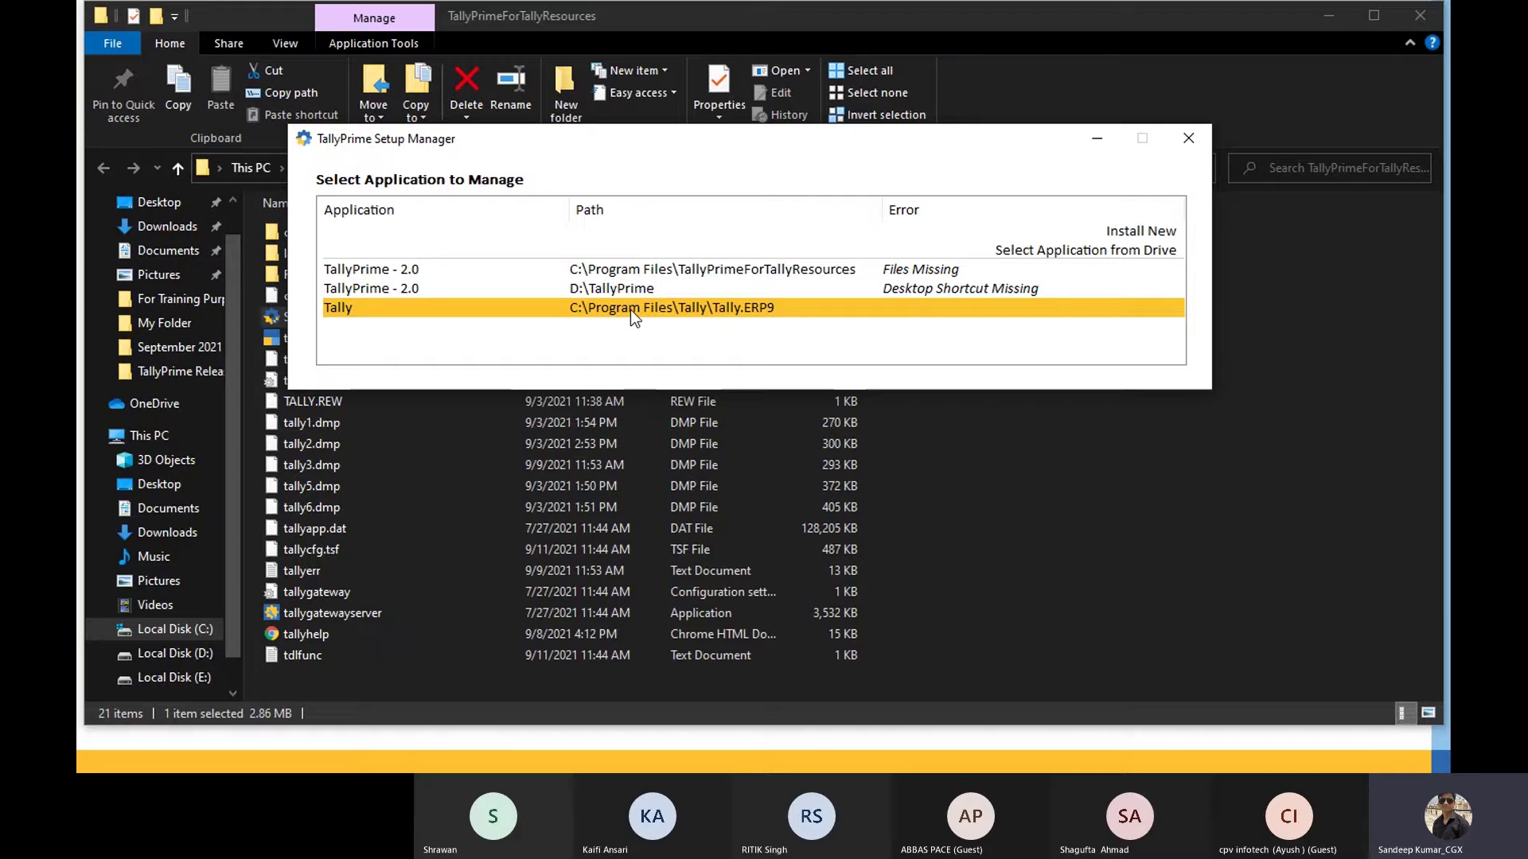
pyautogui.press('Up')
pyautogui.press('Up')
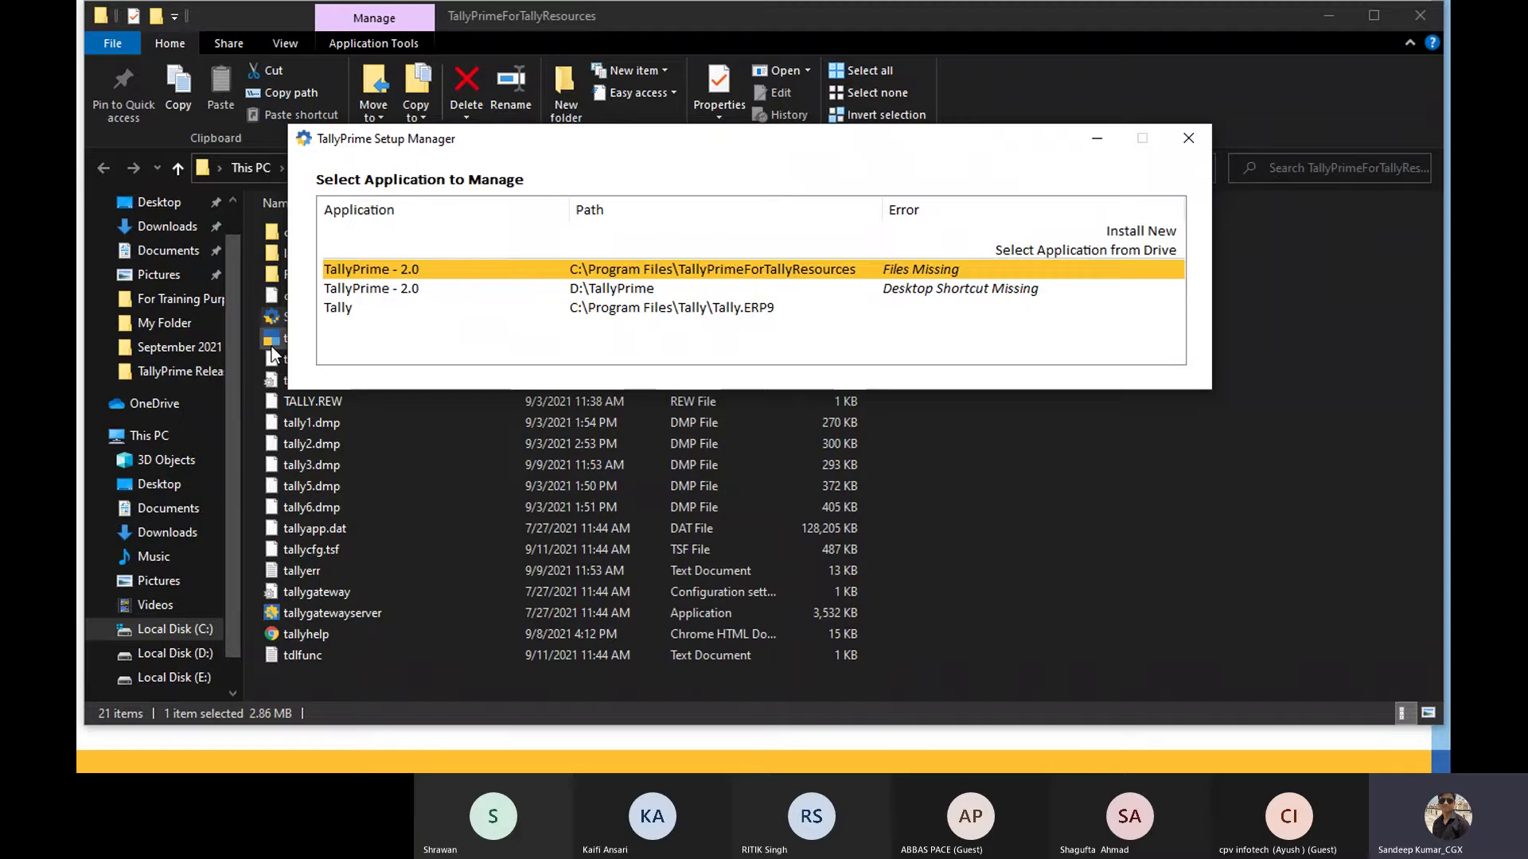
# Step: Repair the TallyPrime - 2.0 installation with missing files, quit Setup Manager, minimize File Explorer
pyautogui.click(856, 268)
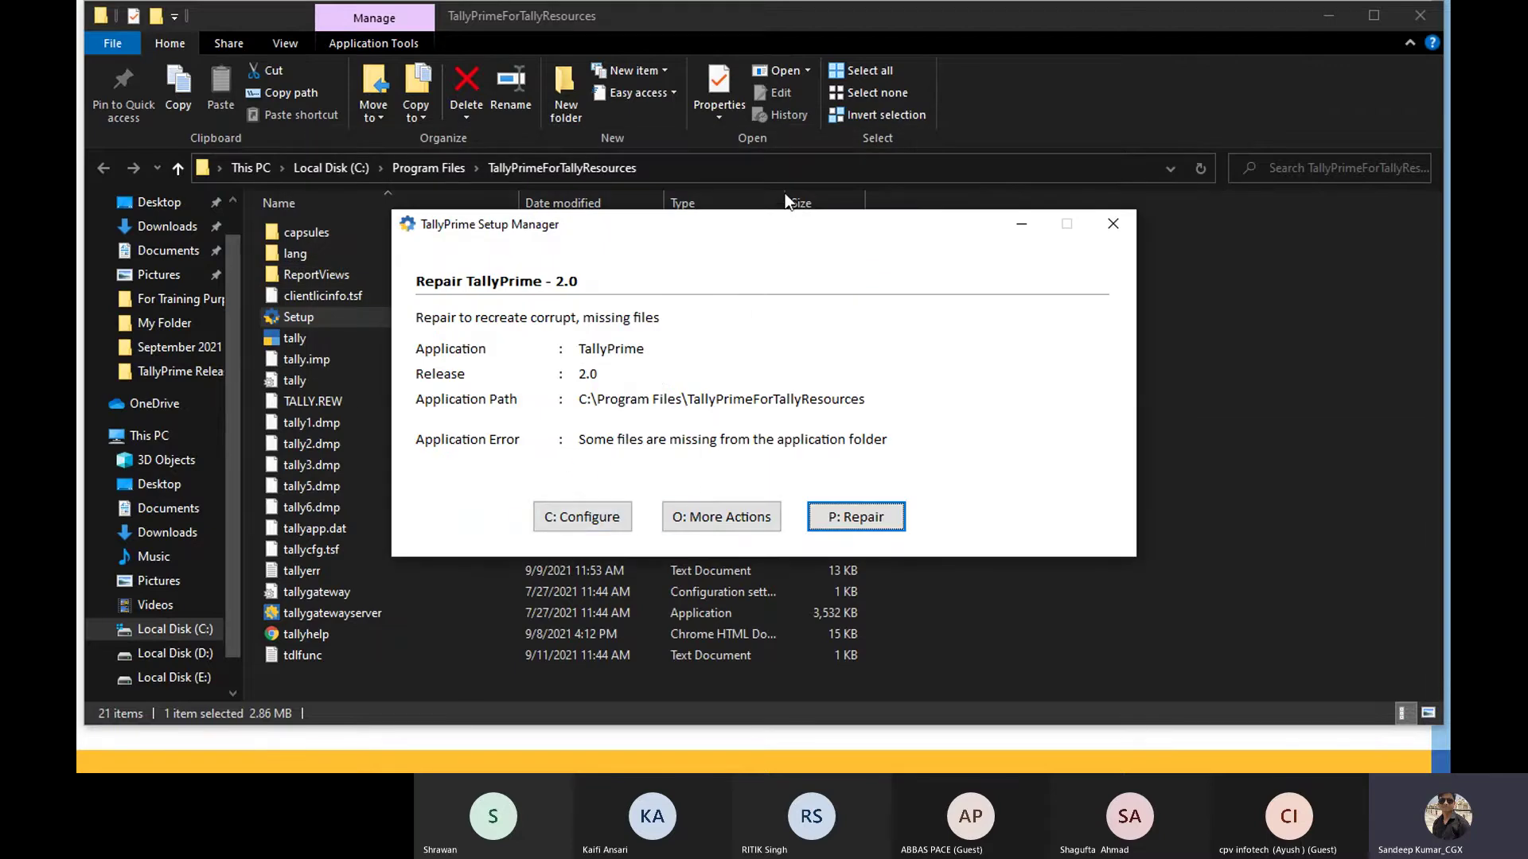
pyautogui.click(893, 498)
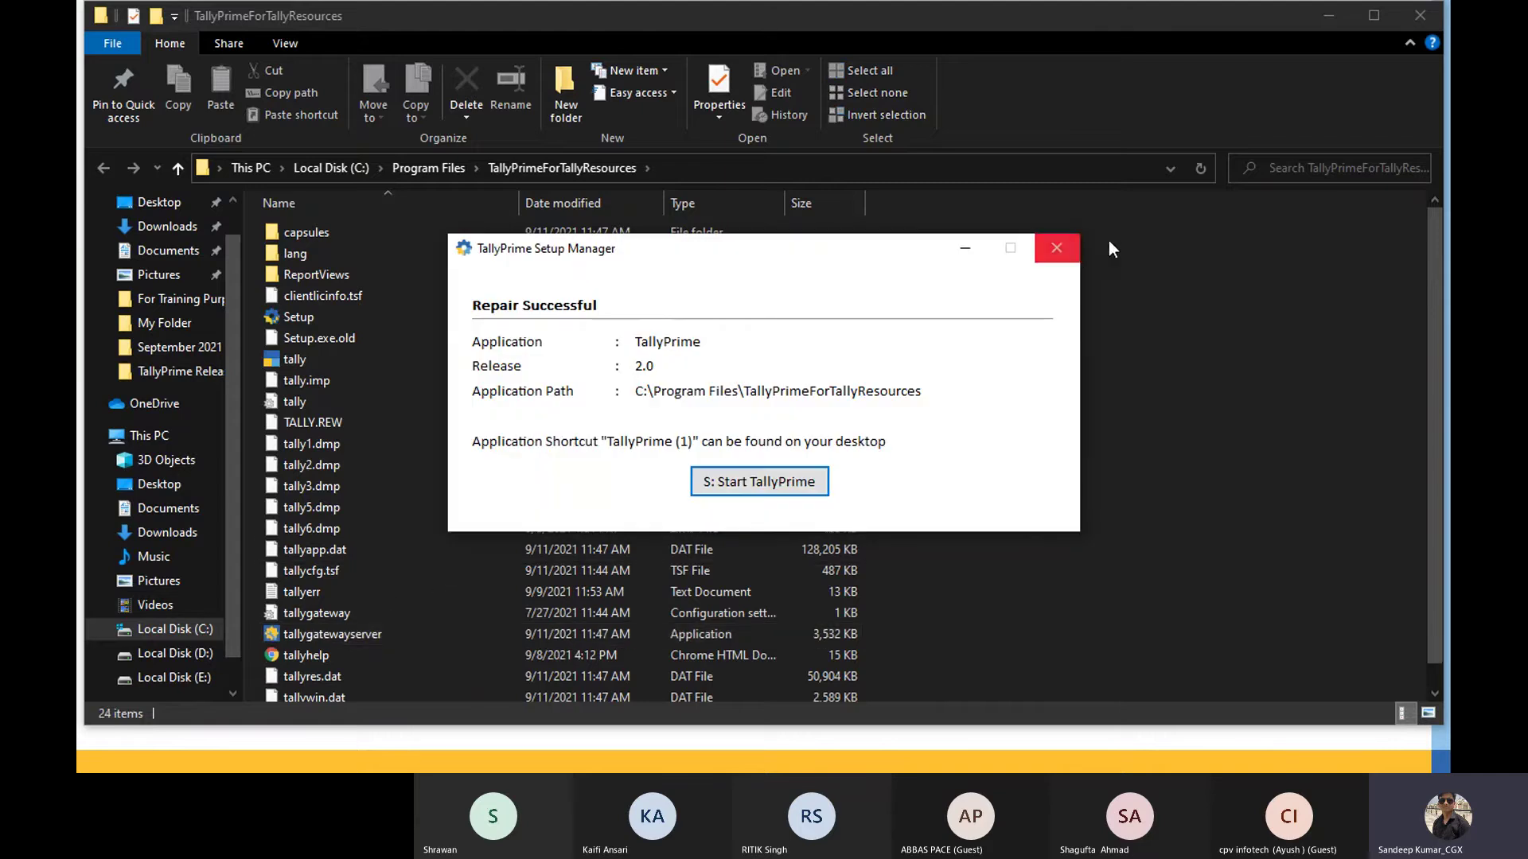
pyautogui.click(1069, 251)
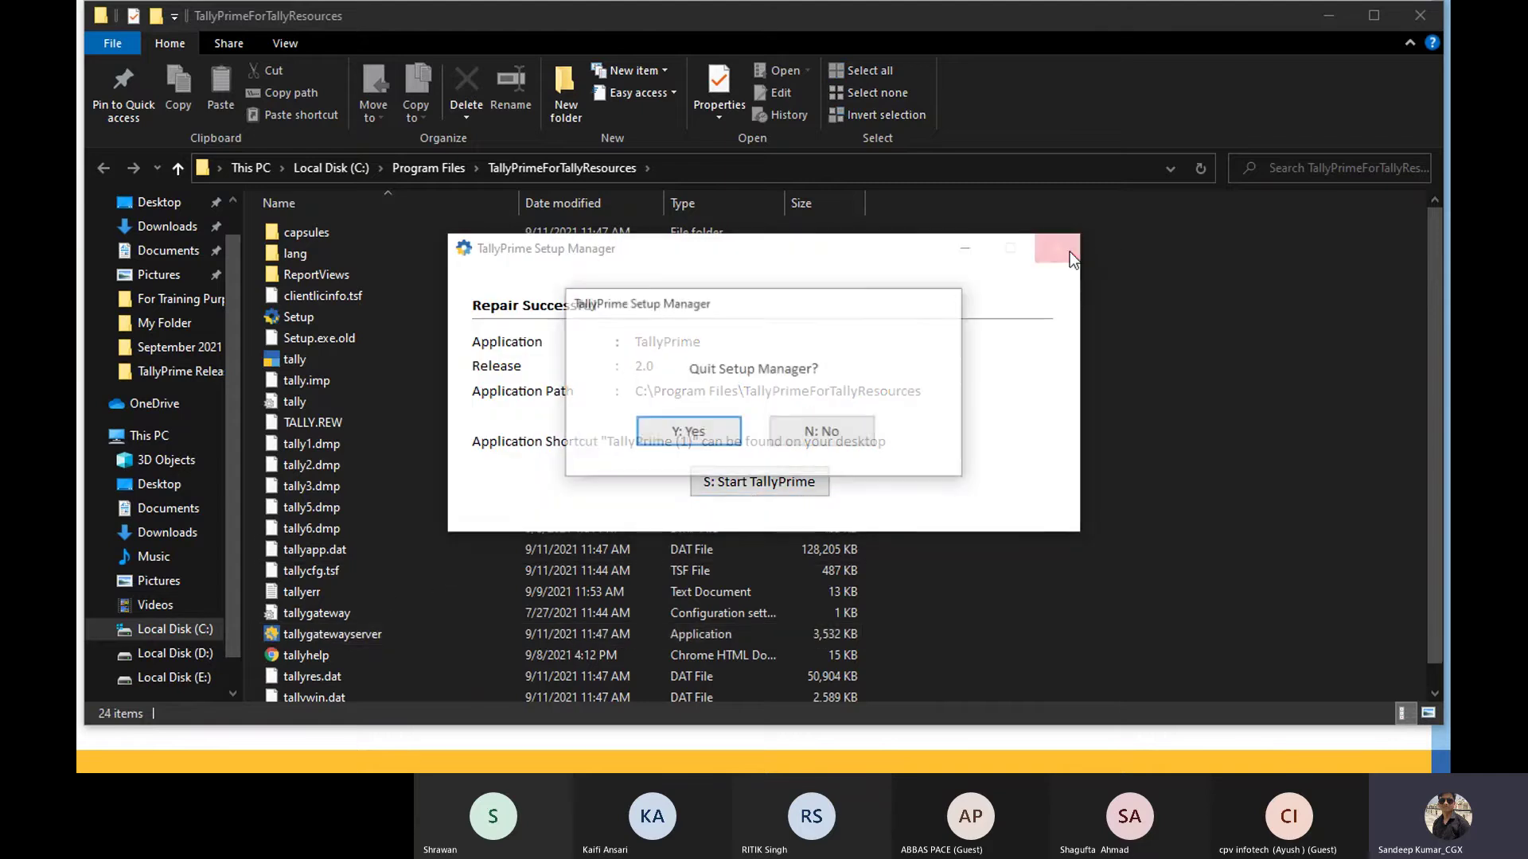
pyautogui.click(695, 438)
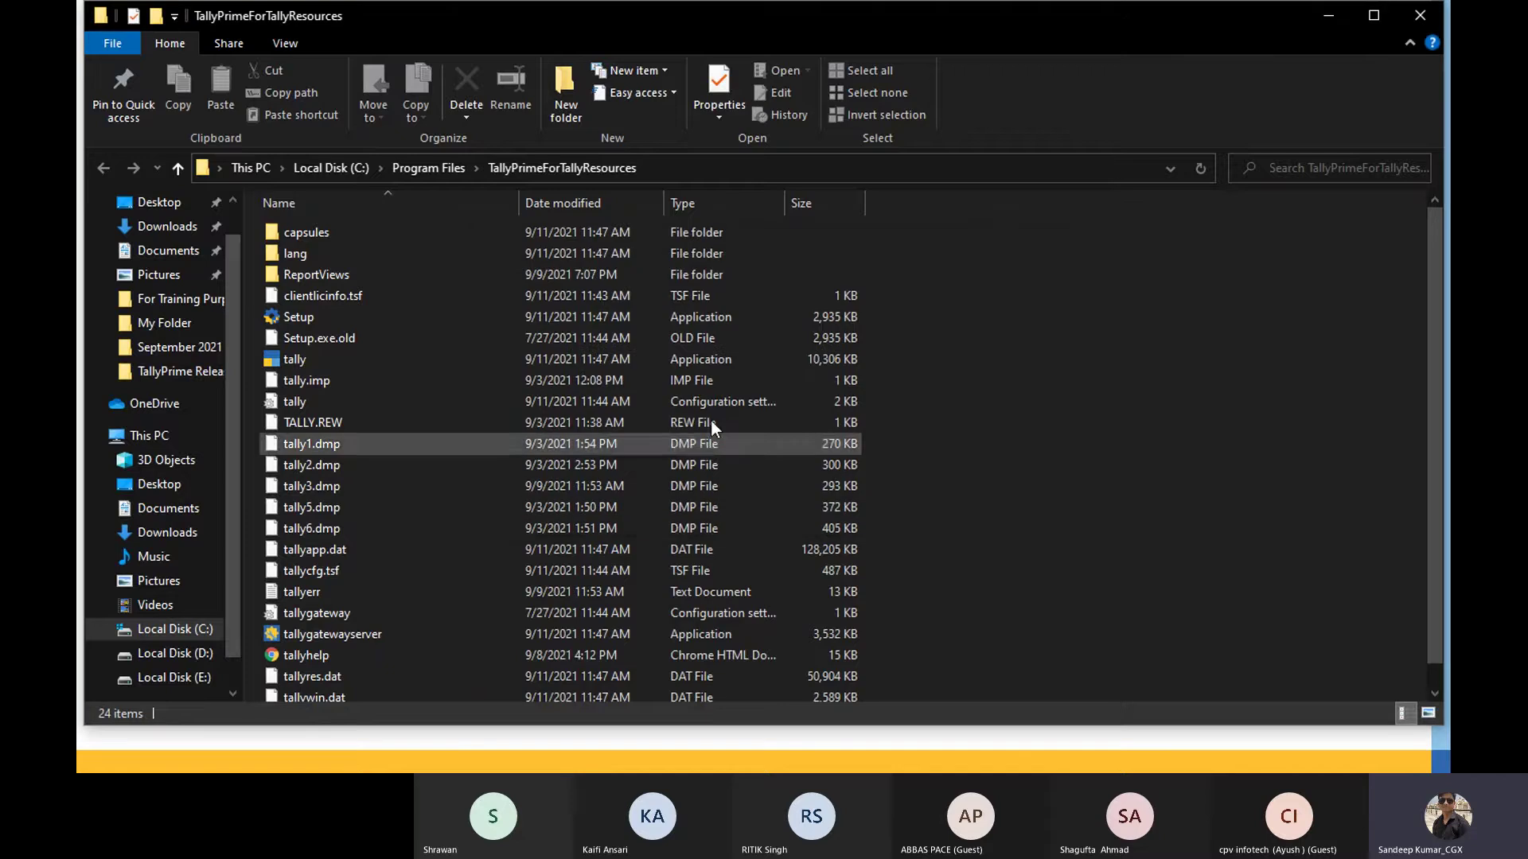
pyautogui.click(1328, 15)
# Step: Launch the TallyPrime (1) shortcut, log into SK LEARNING CLASSES, and return to the slides
pyautogui.click(1331, 16)
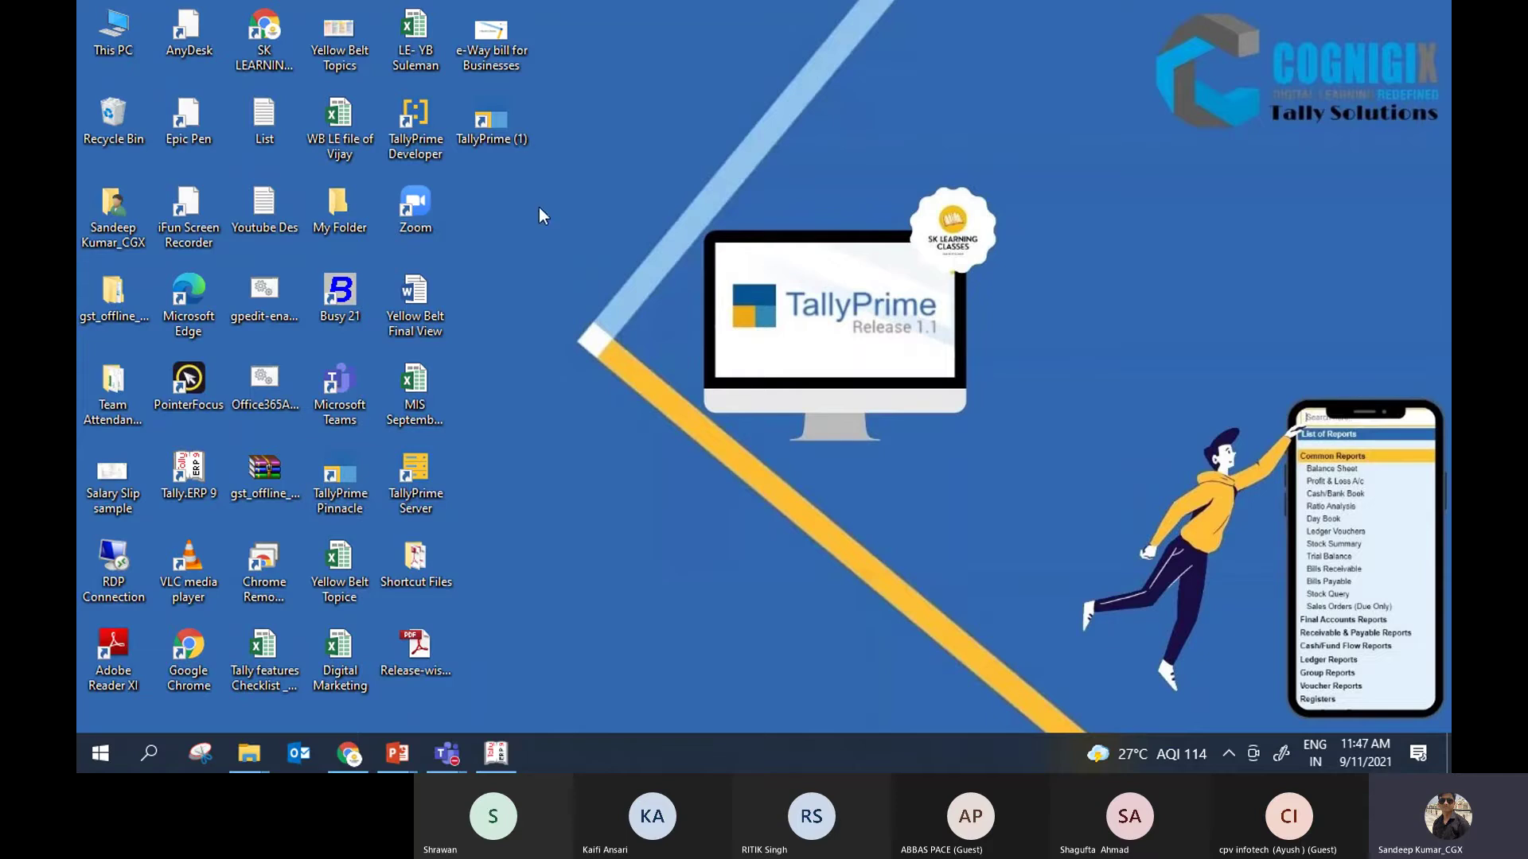
pyautogui.doubleClick(503, 140)
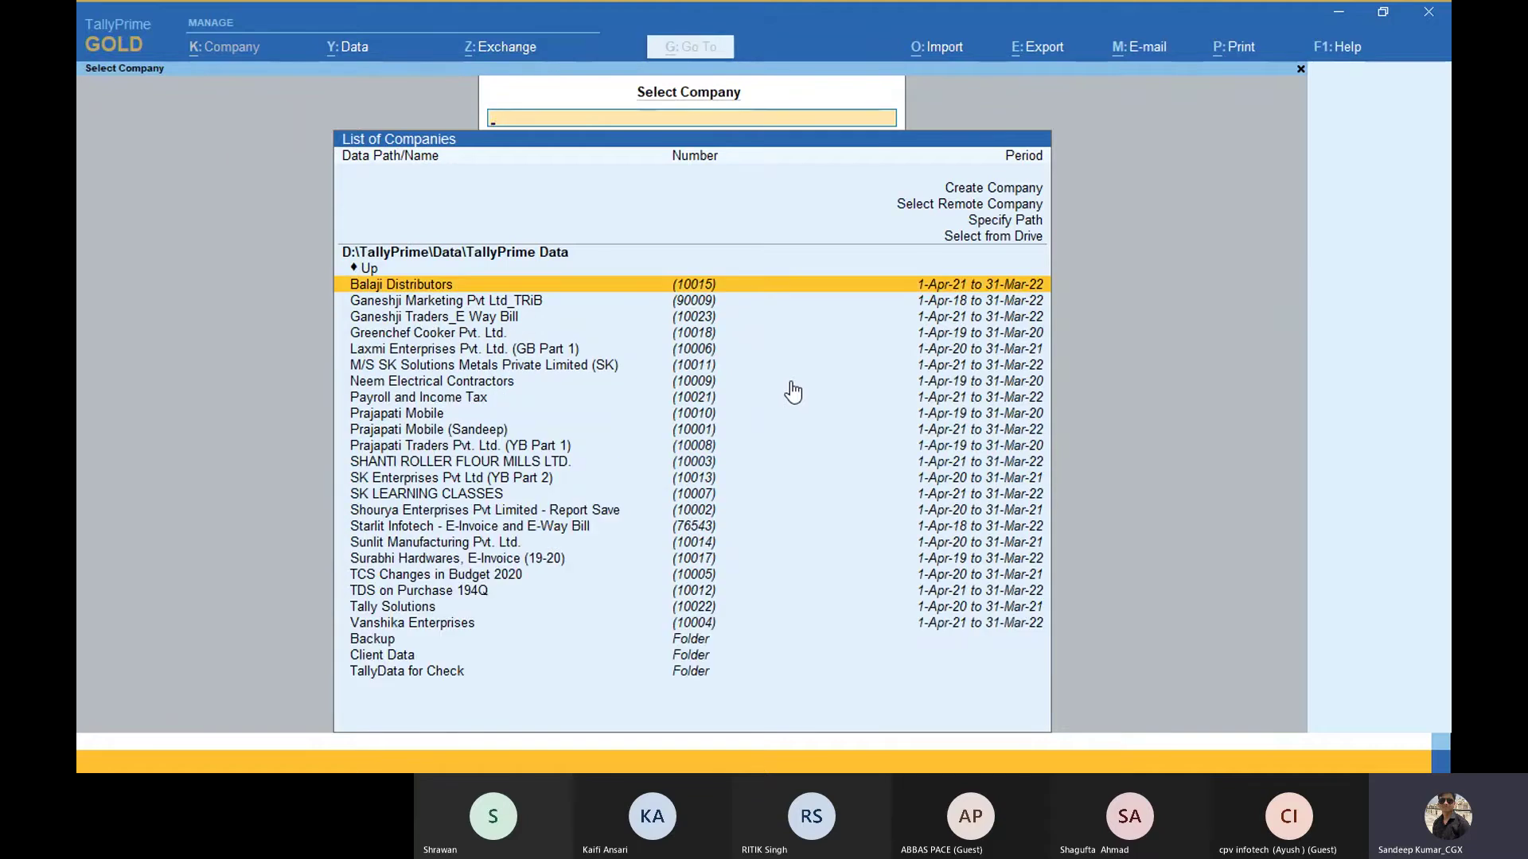
pyautogui.write('sk')
pyautogui.press('Down')
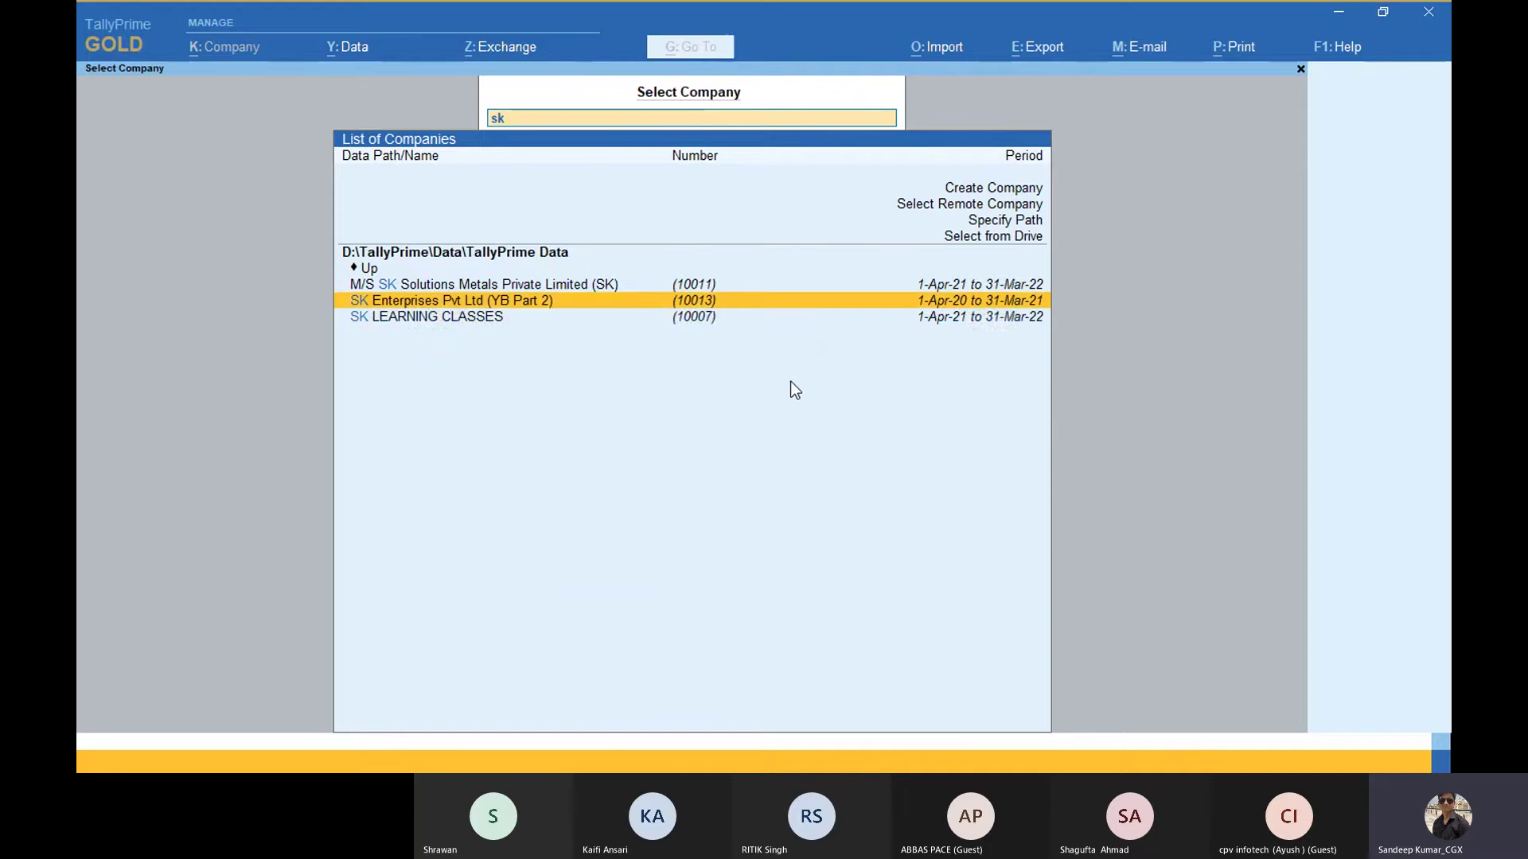
pyautogui.press('Down')
pyautogui.press('Return')
pyautogui.write('s')
pyautogui.press('Return')
pyautogui.press('Return')
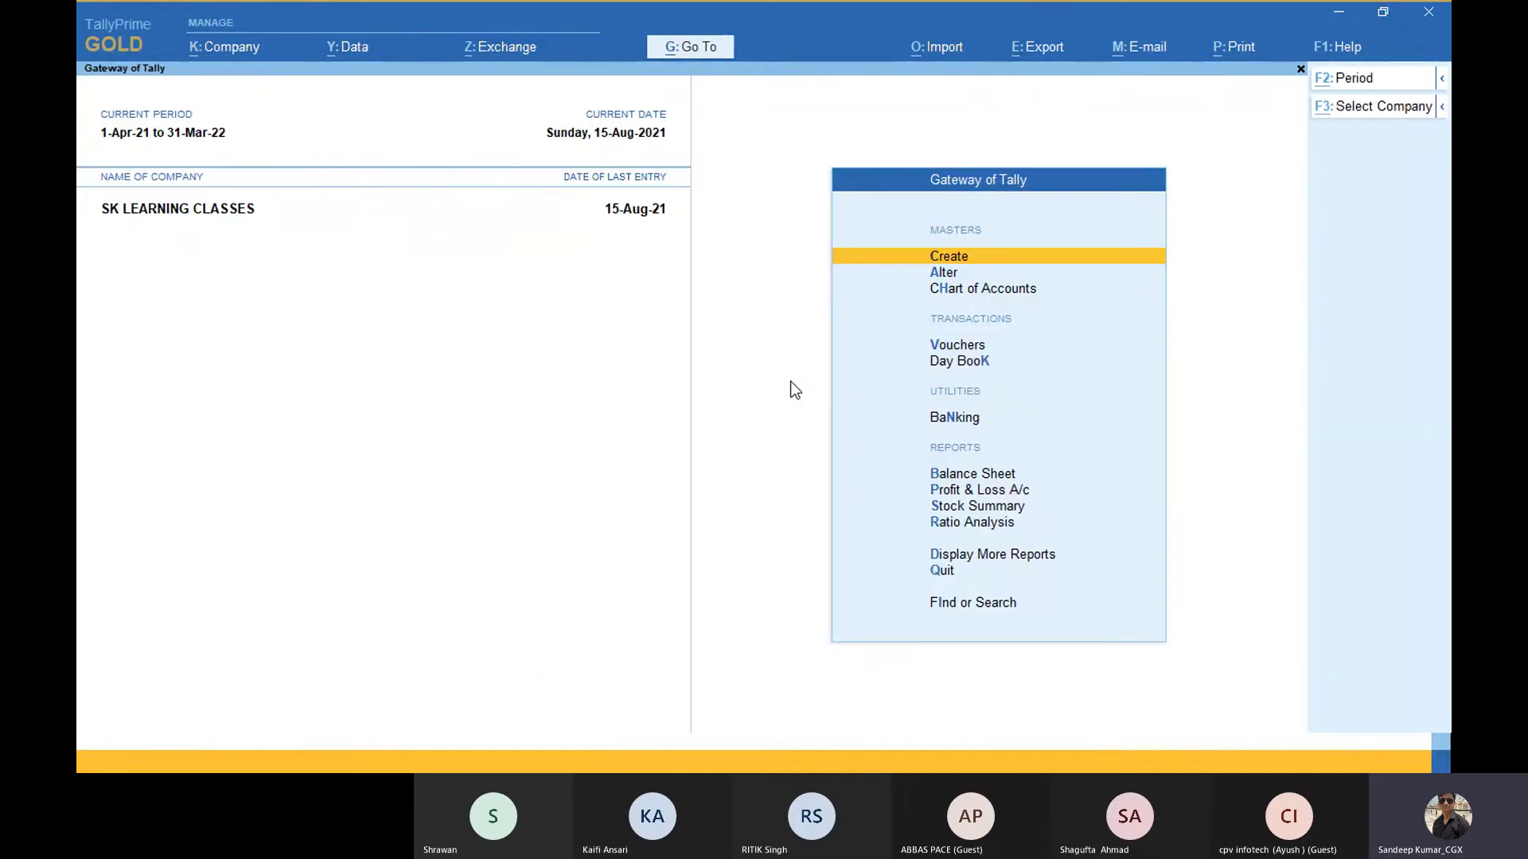
pyautogui.hotkey('alt', 'Tab')
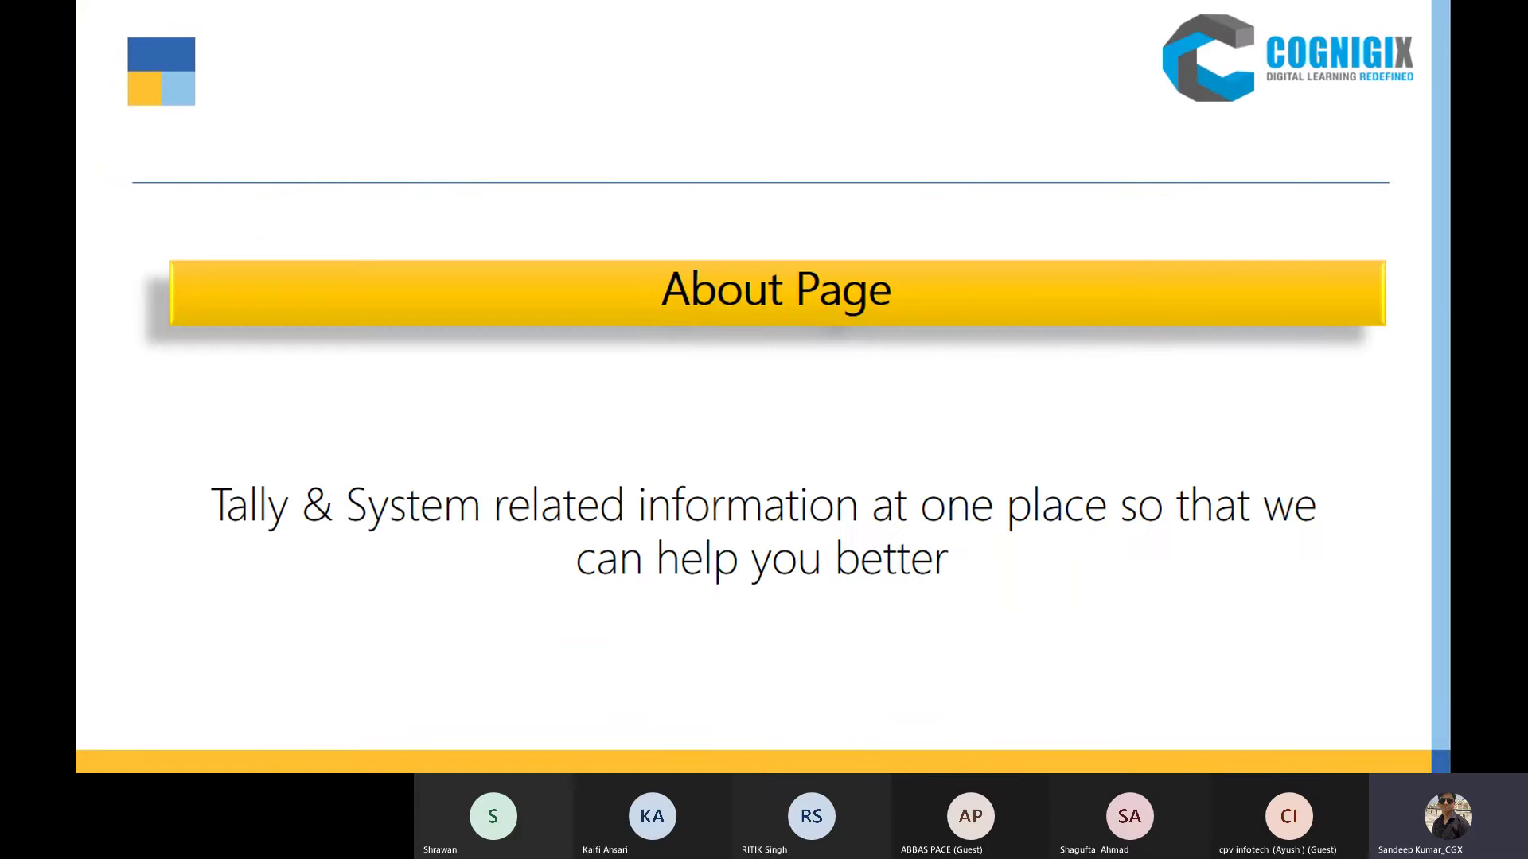
# Step: Peek at the Smart Setup Manager slide, return to About Page, then switch to Tally.ERP 9
pyautogui.press('Right')
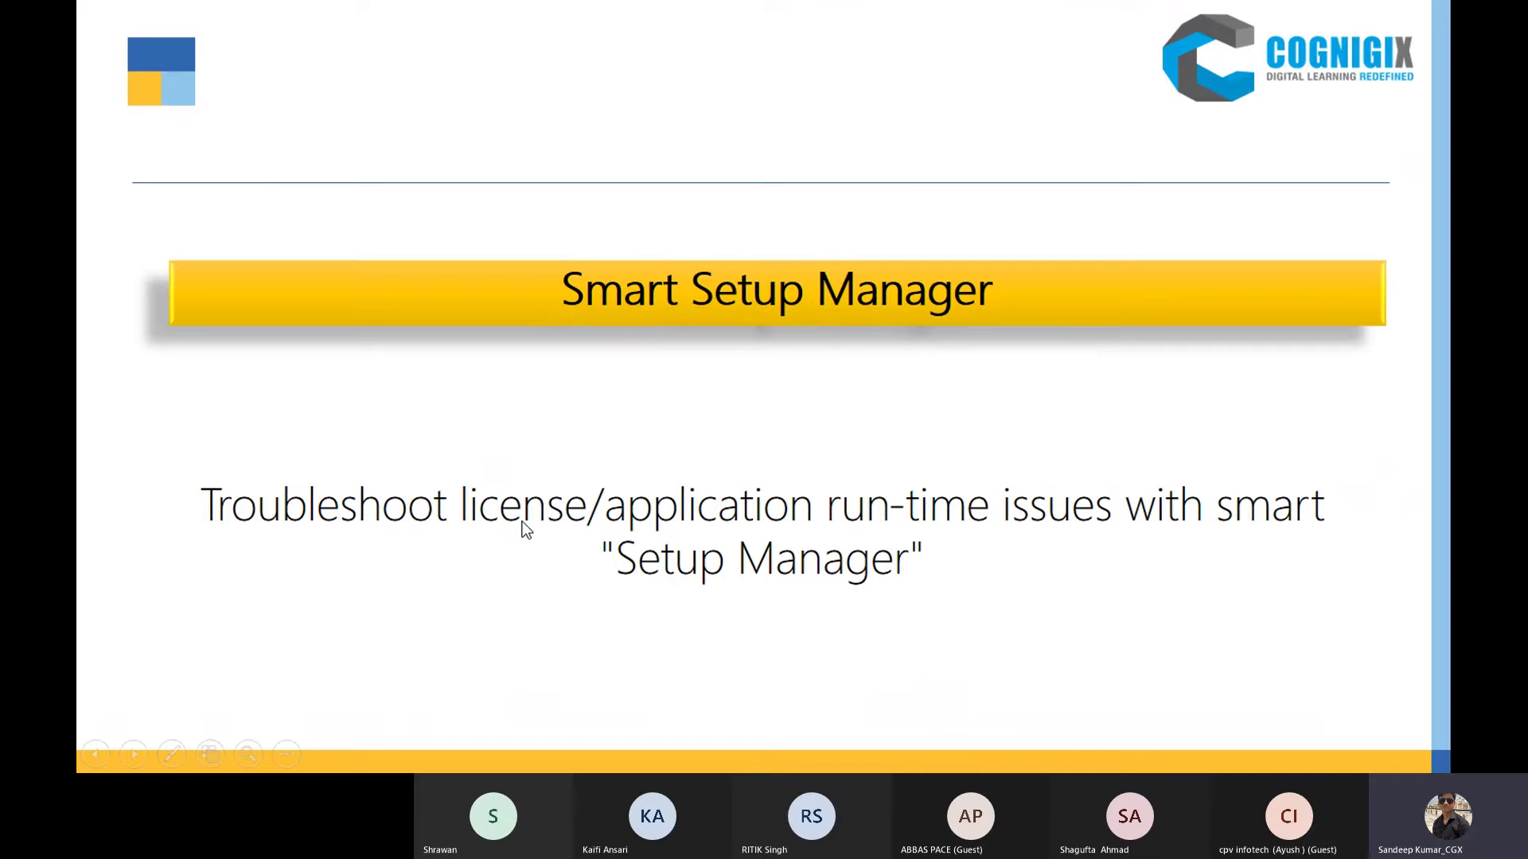
pyautogui.press('Left')
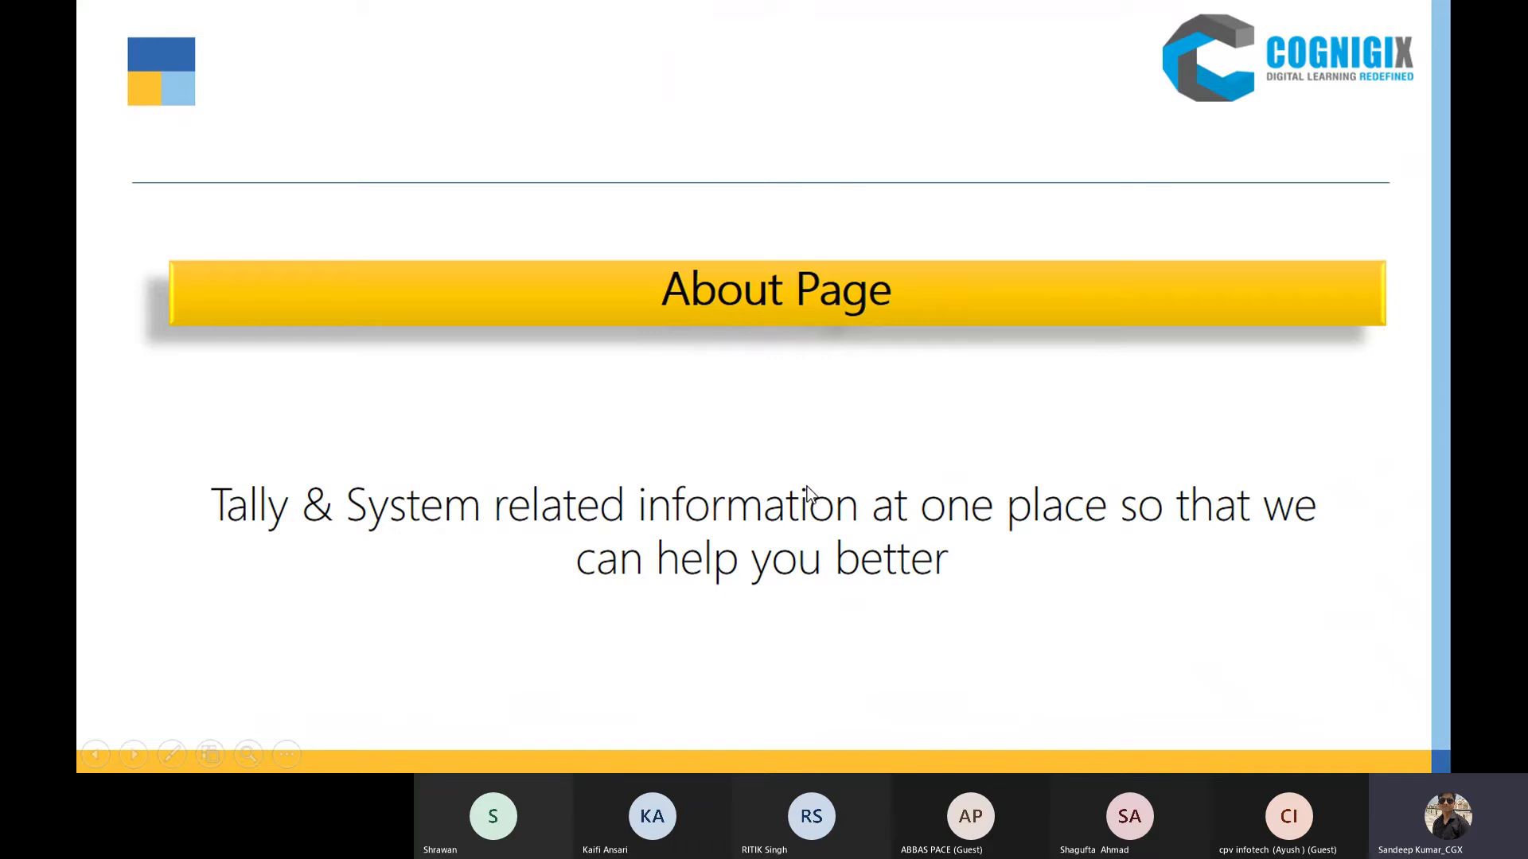
pyautogui.hotkey('alt', 'Tab')
pyautogui.hotkey('alt', 'Tab')
pyautogui.hotkey('alt', 'Tab')
pyautogui.hotkey('alt', 'Tab')
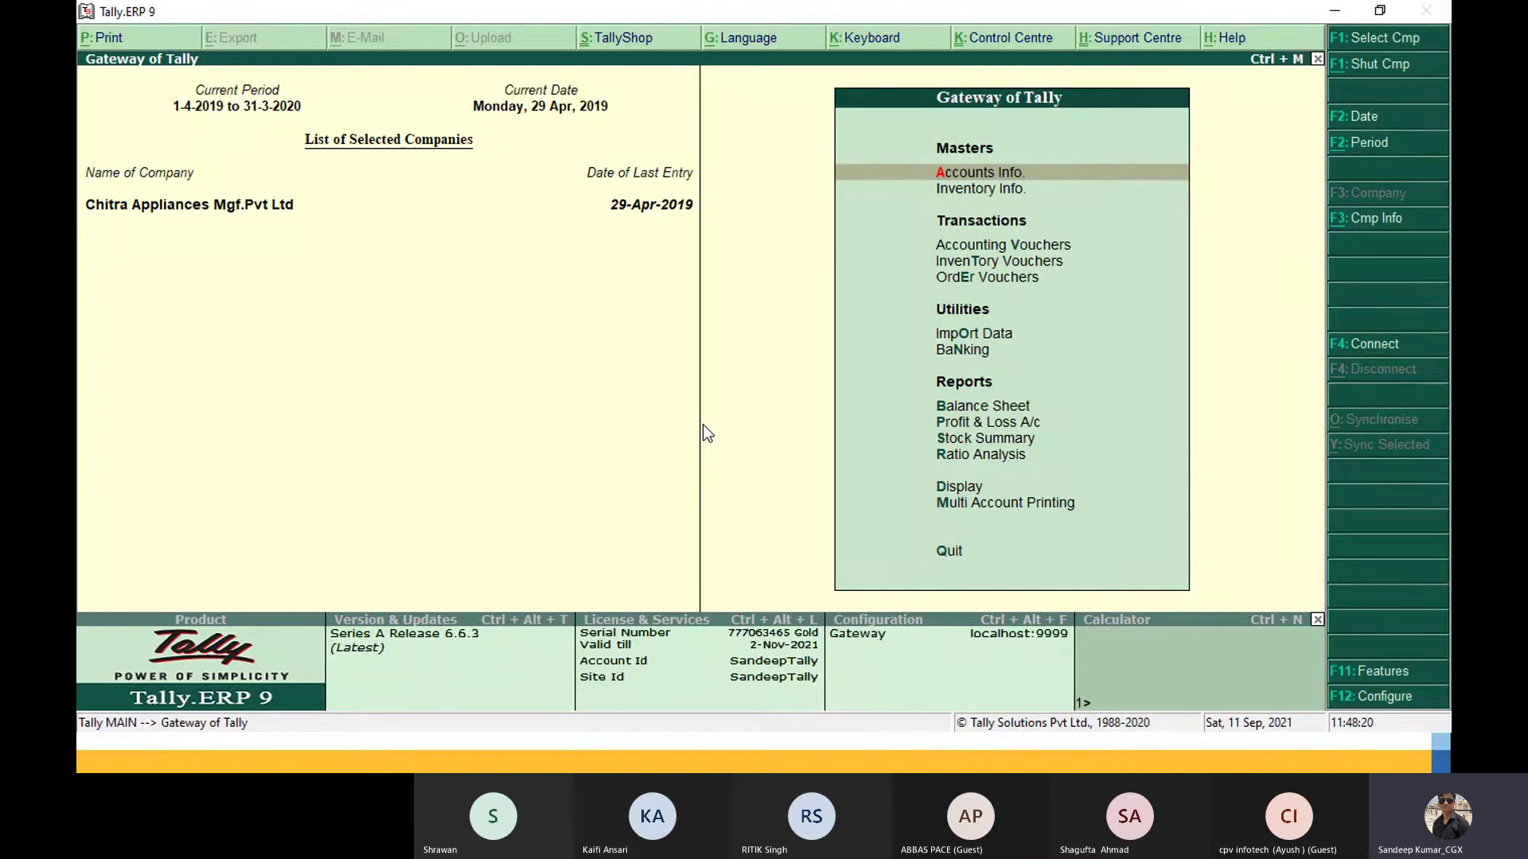
# Step: Open Data Configuration from F12: Configure, then quit it back to the Gateway of Tally
pyautogui.press('Down')
pyautogui.press('Down')
pyautogui.press('Up')
pyautogui.press('Up')
pyautogui.click(1379, 699)
pyautogui.press('Down')
pyautogui.press('Down')
pyautogui.press('Down')
pyautogui.press('Down')
pyautogui.press('Down')
pyautogui.press('Down')
pyautogui.press('Down')
pyautogui.press('Down')
pyautogui.press('Down')
pyautogui.press('Down')
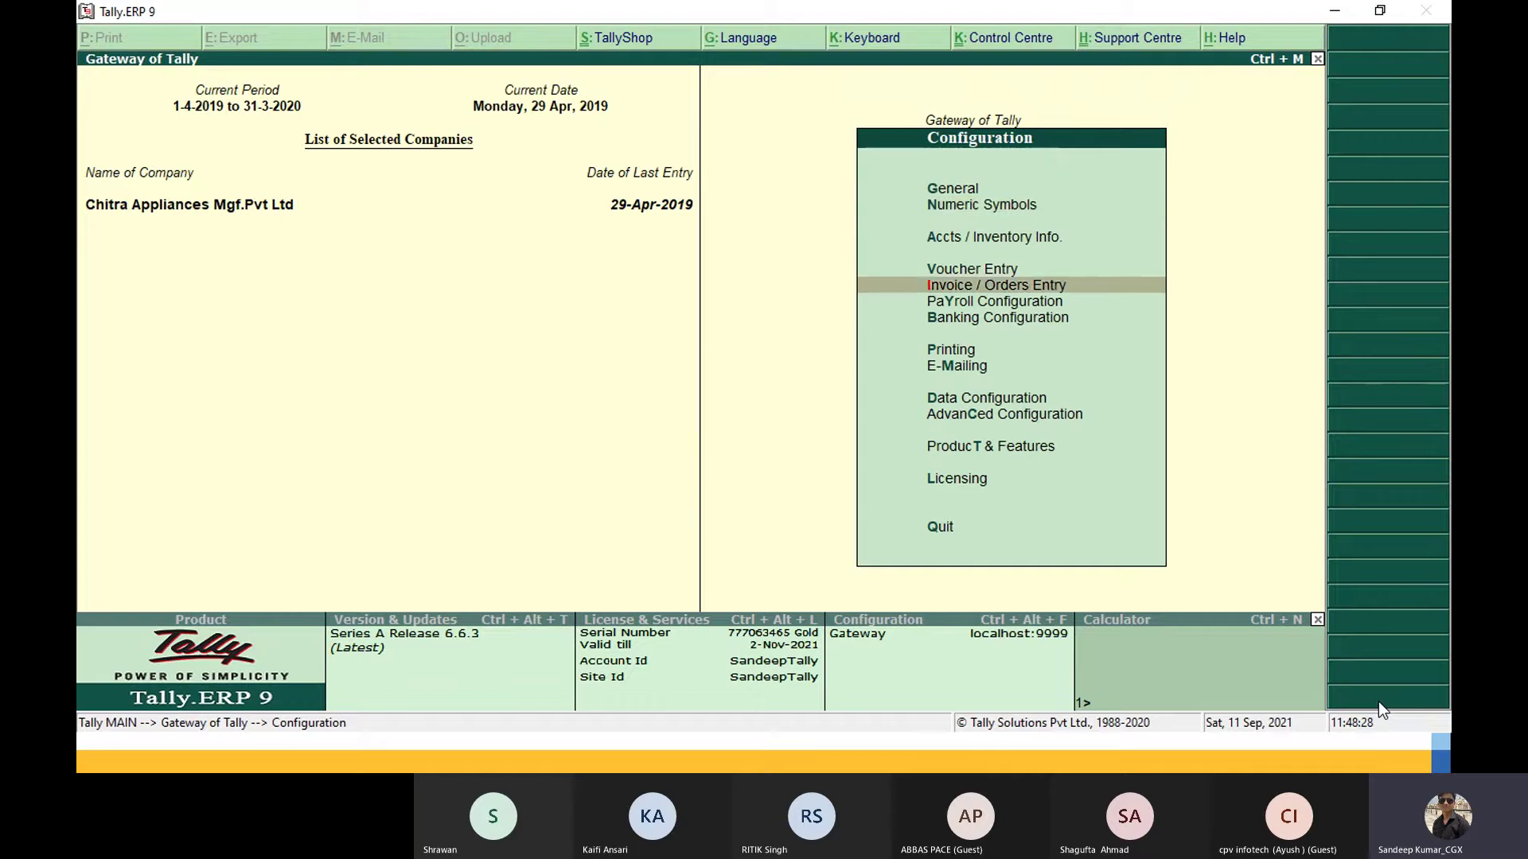
pyautogui.press('Down')
pyautogui.press('Up')
pyautogui.press('Up')
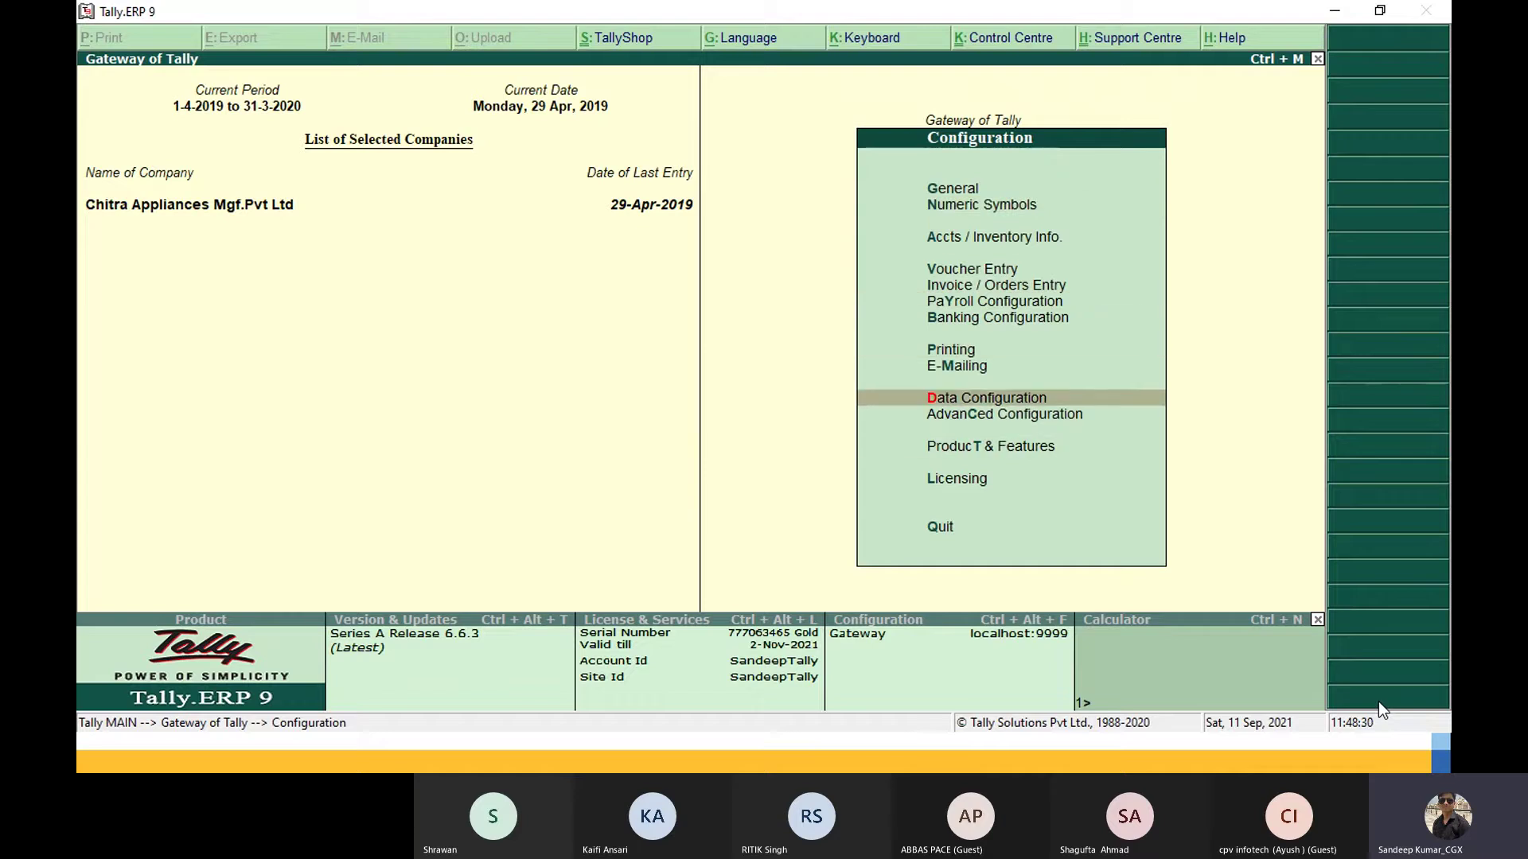
pyautogui.press('Return')
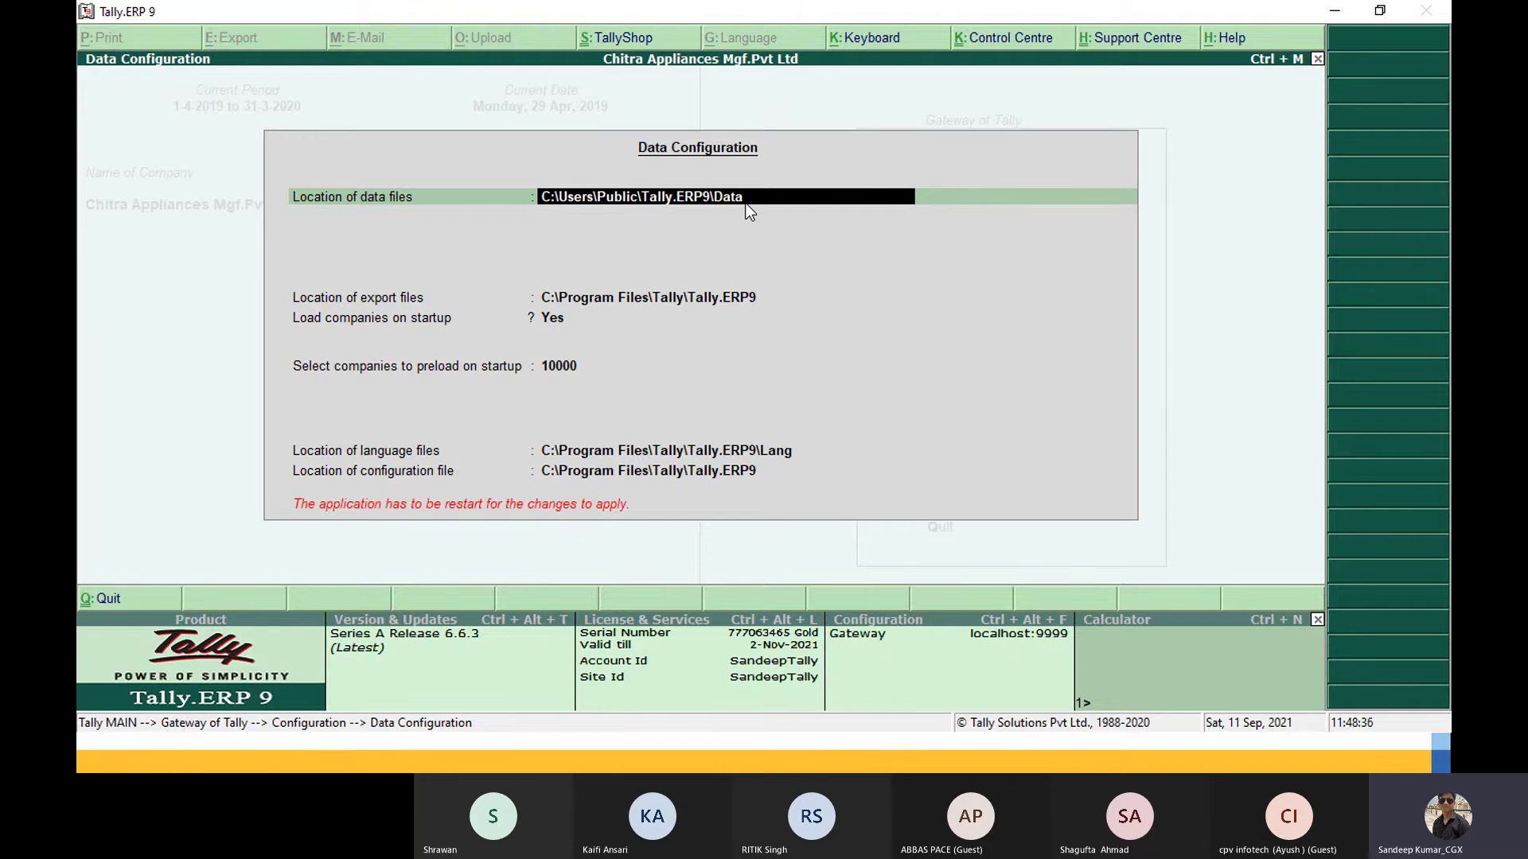
pyautogui.press('Escape')
pyautogui.press('y')
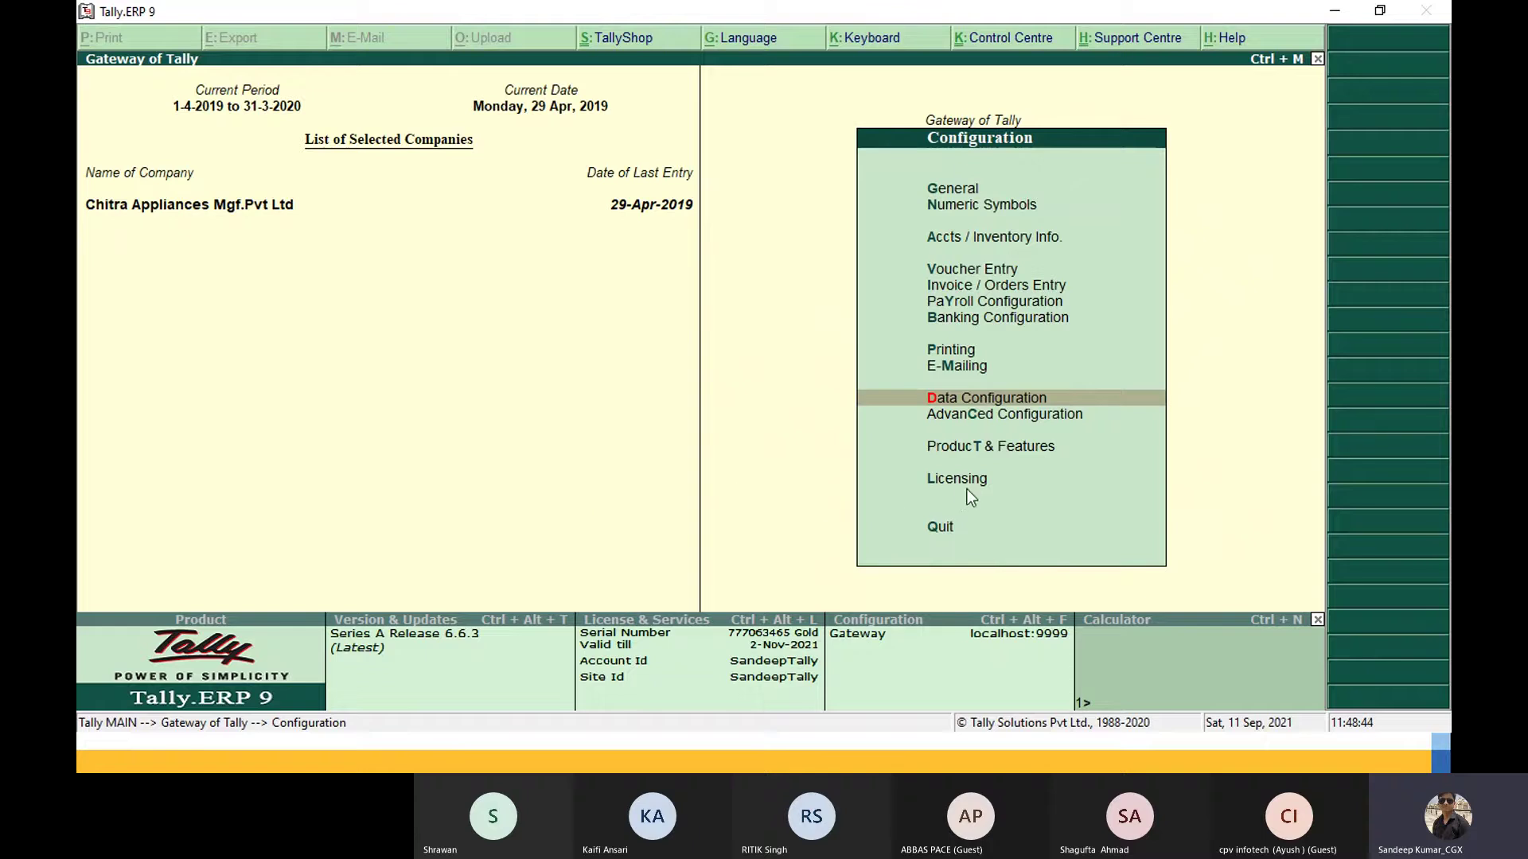
pyautogui.press('Escape')
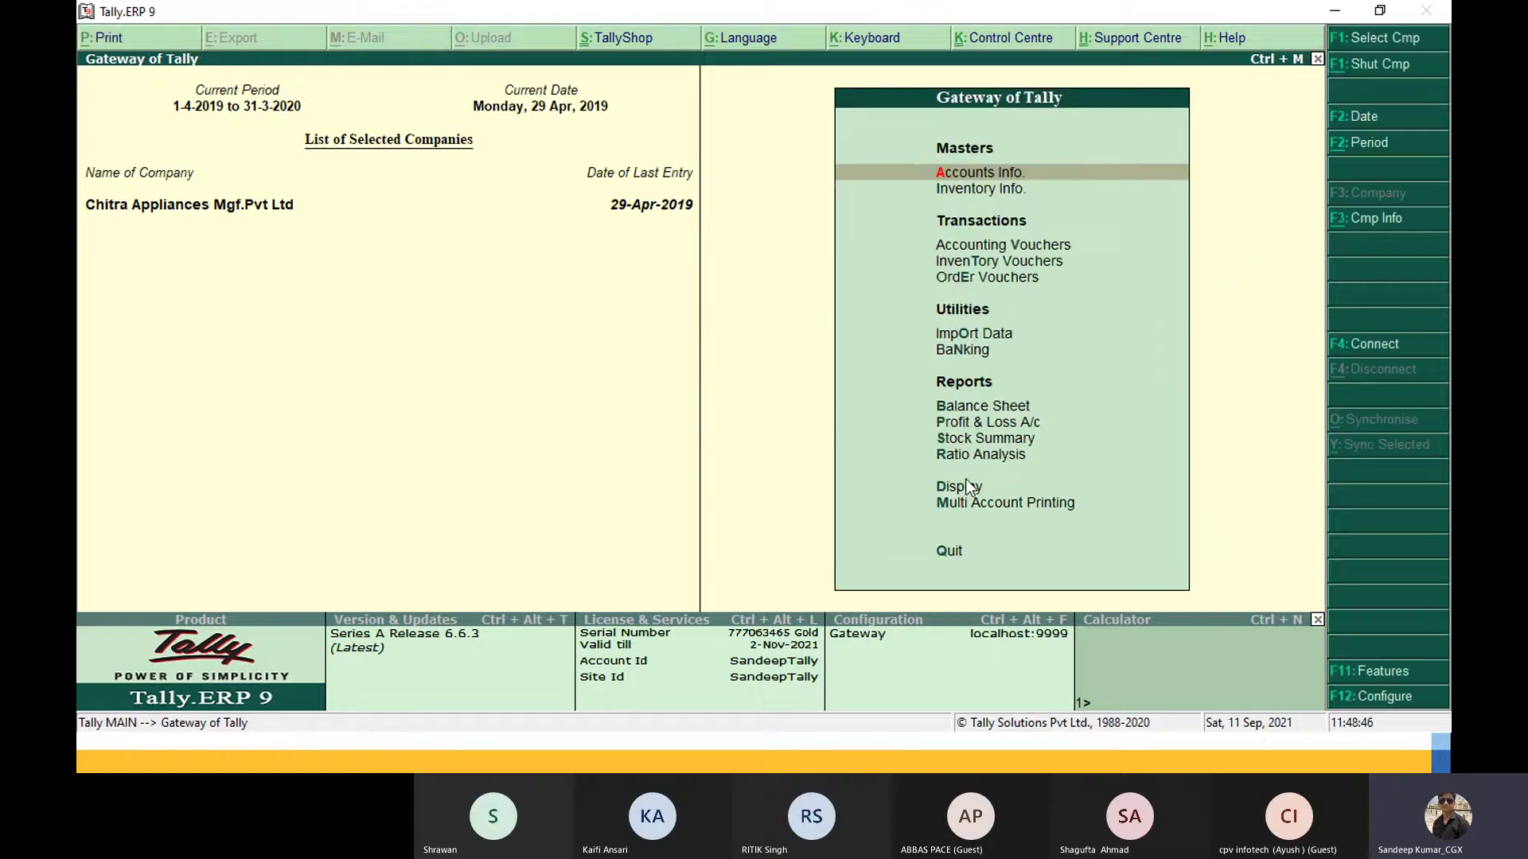
# Step: Check Product & Features showing Release 6.6.3, then switch to the Windows desktop
pyautogui.click(1345, 704)
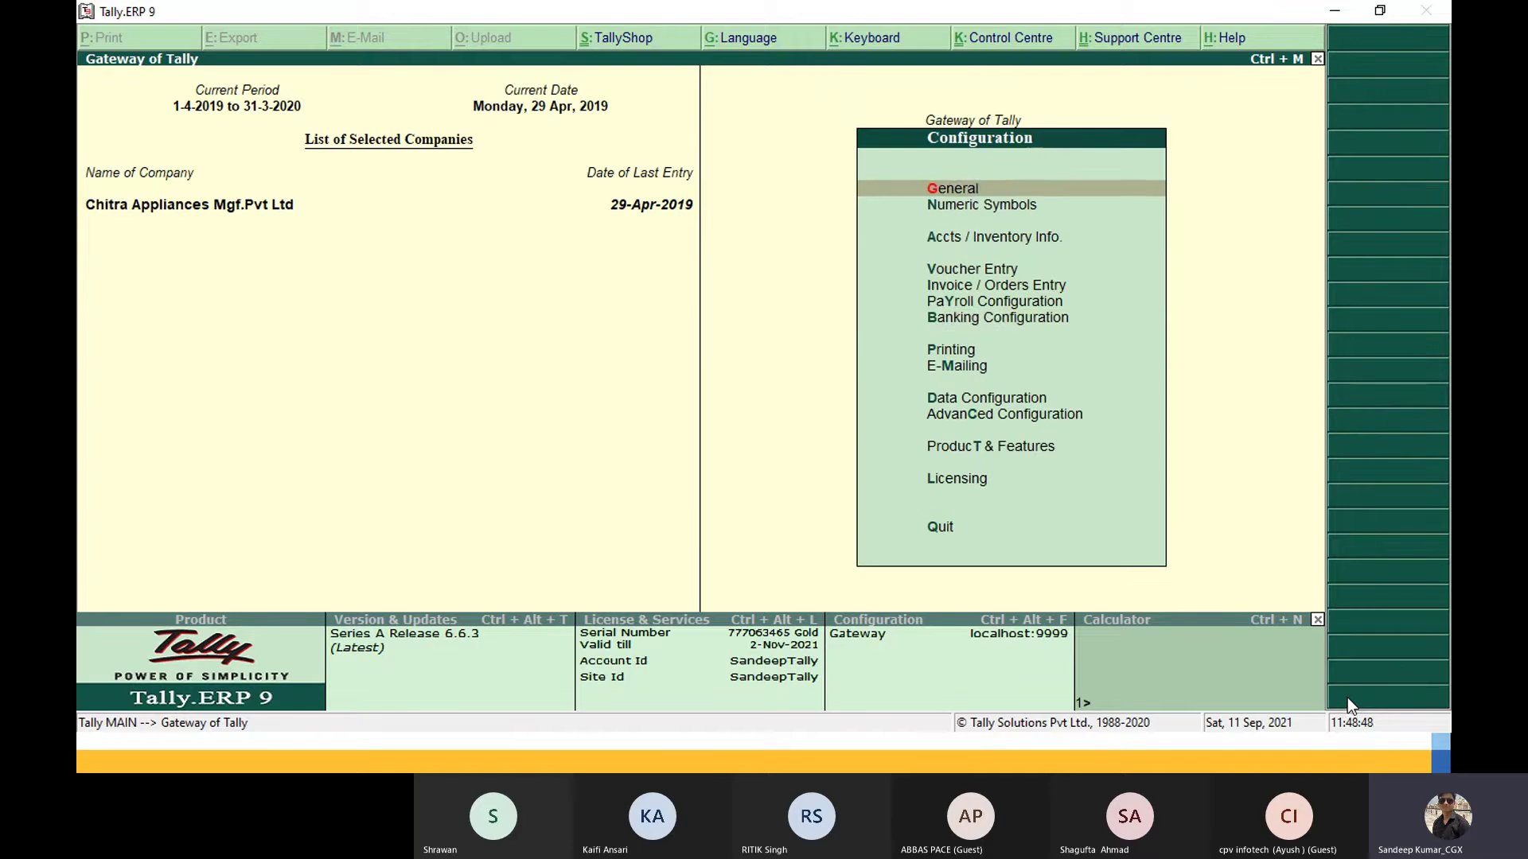
pyautogui.press('Down')
pyautogui.press('Down')
pyautogui.press('Down')
pyautogui.press('Down')
pyautogui.press('Down')
pyautogui.press('Down')
pyautogui.press('Down')
pyautogui.press('Down')
pyautogui.press('Down')
pyautogui.press('Down')
pyautogui.press('Down')
pyautogui.press('Down')
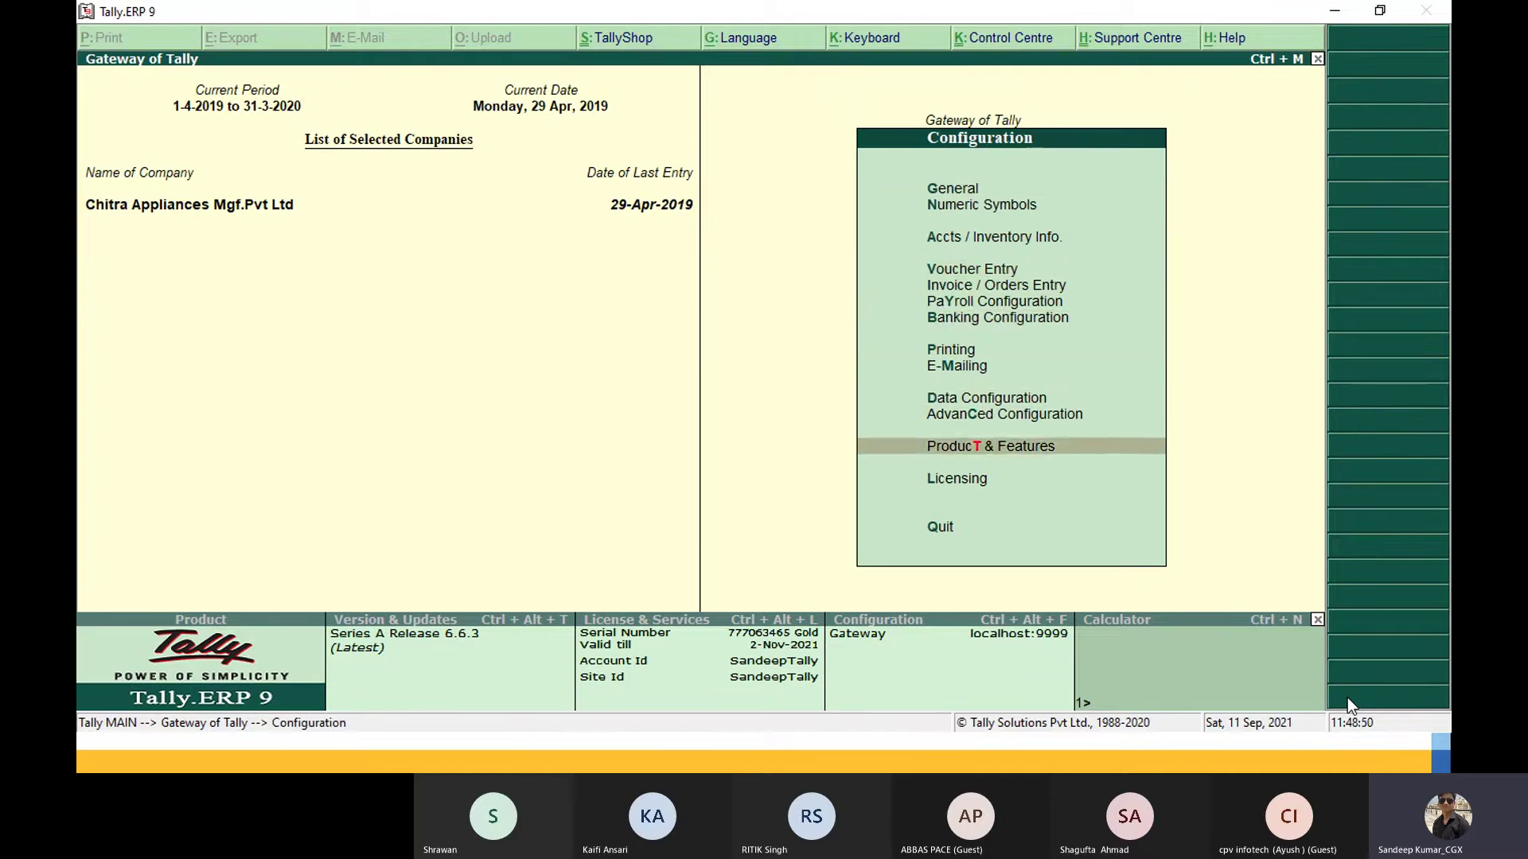
pyautogui.press('Up')
pyautogui.press('Return')
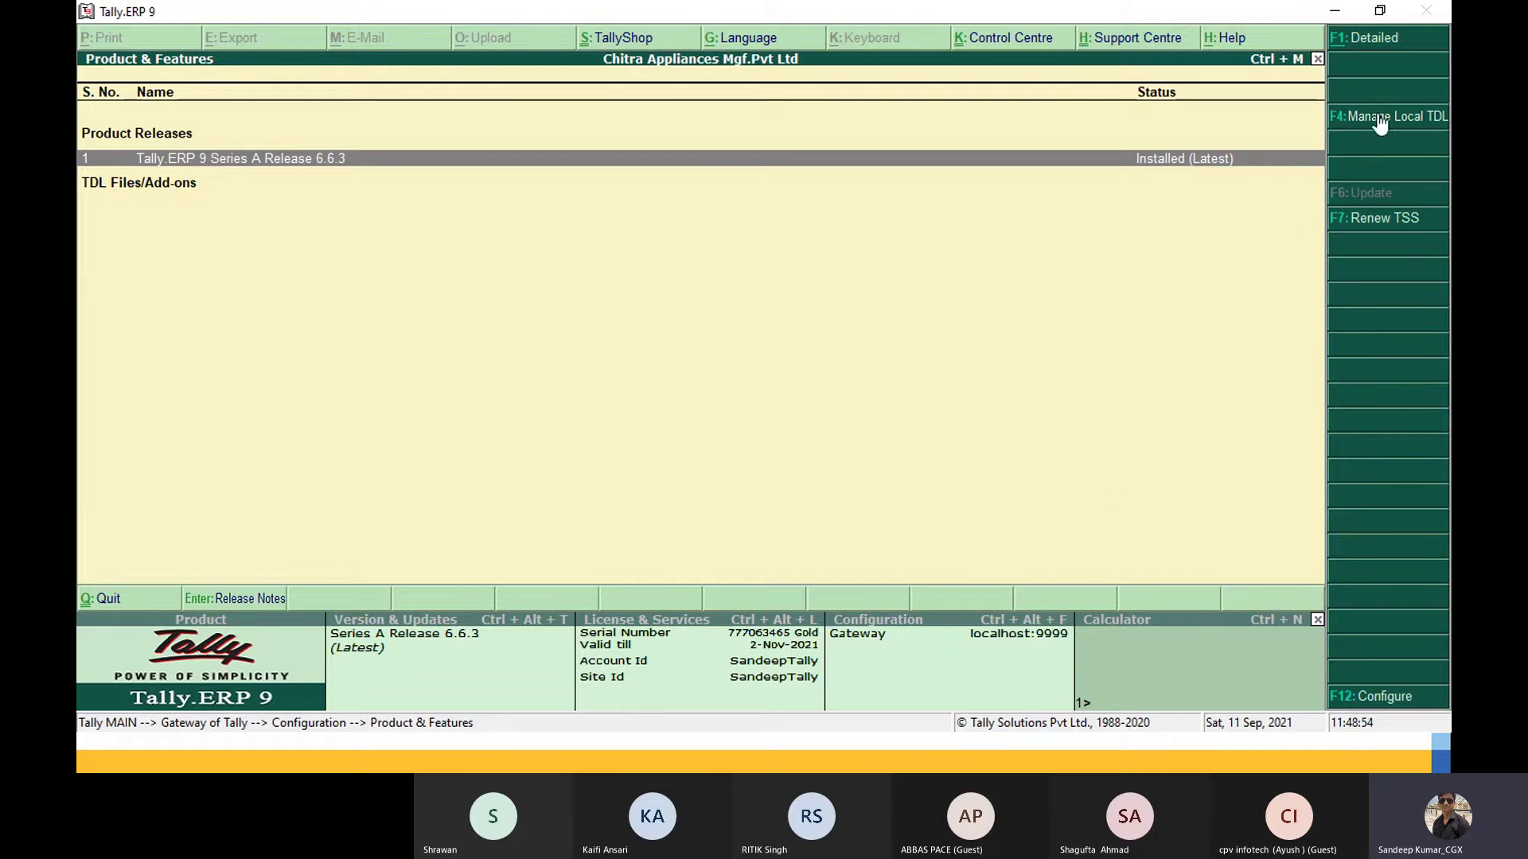
pyautogui.press('Escape')
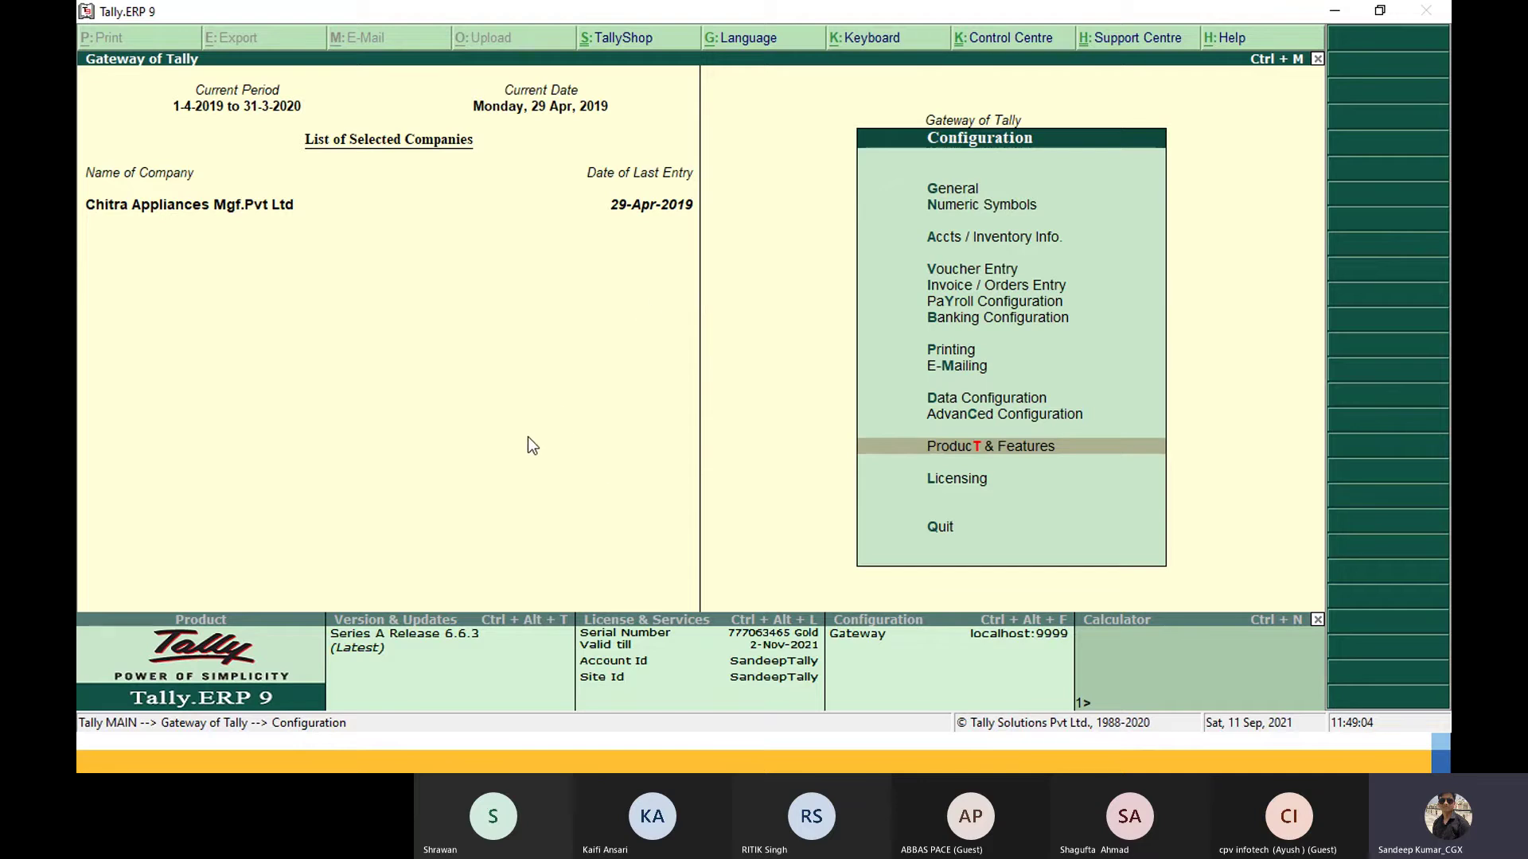
pyautogui.hotkey('alt', 'Tab')
pyautogui.press('super+d')
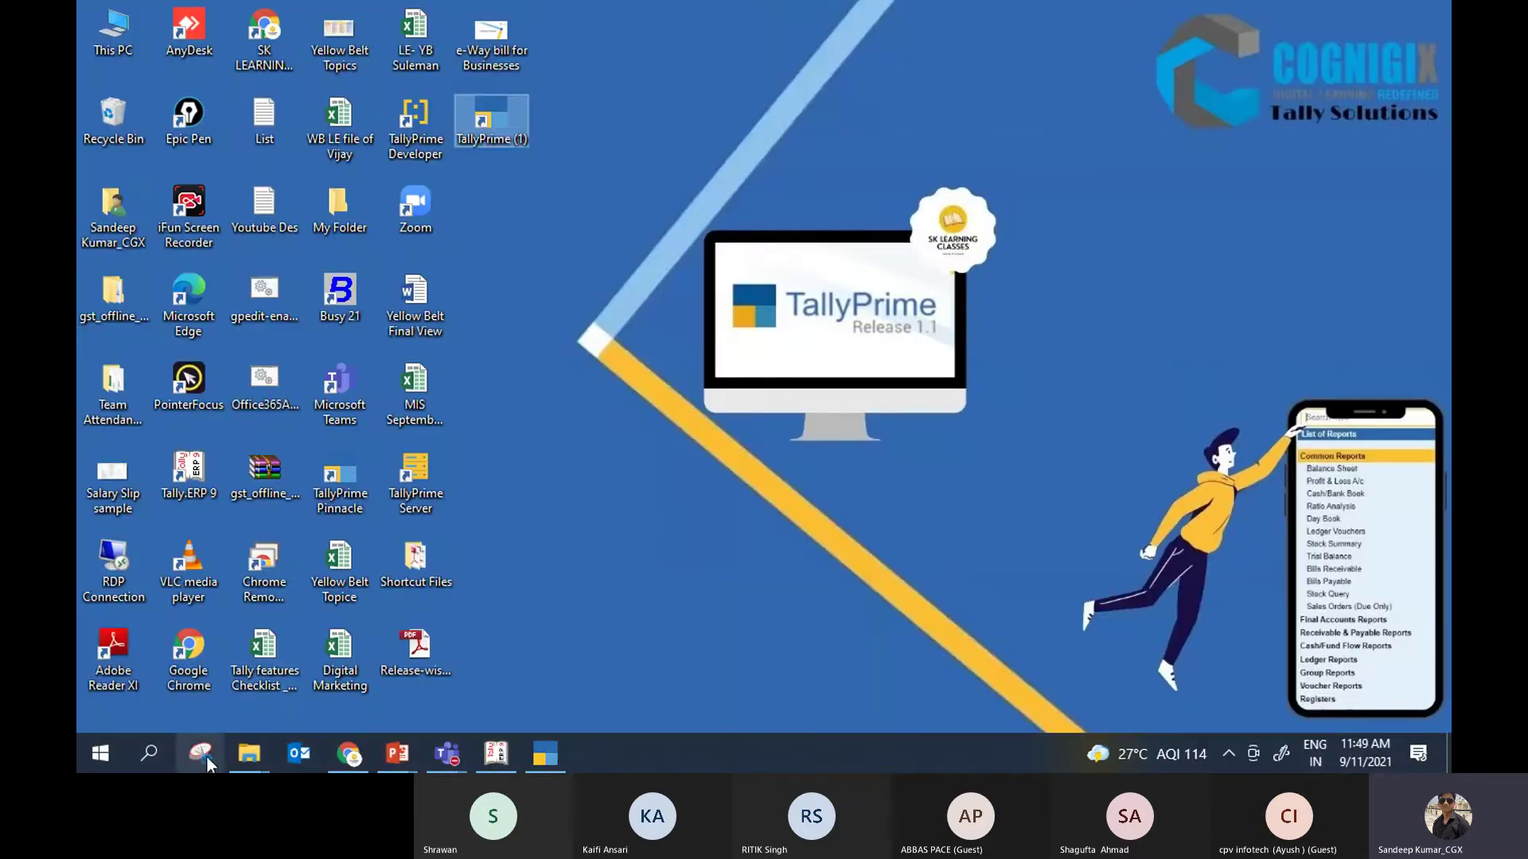
# Step: View This PC's Properties (Windows 10 Home, 4 GB RAM), then return to Tally.ERP 9
pyautogui.moveTo(249, 760)
pyautogui.click(378, 651)
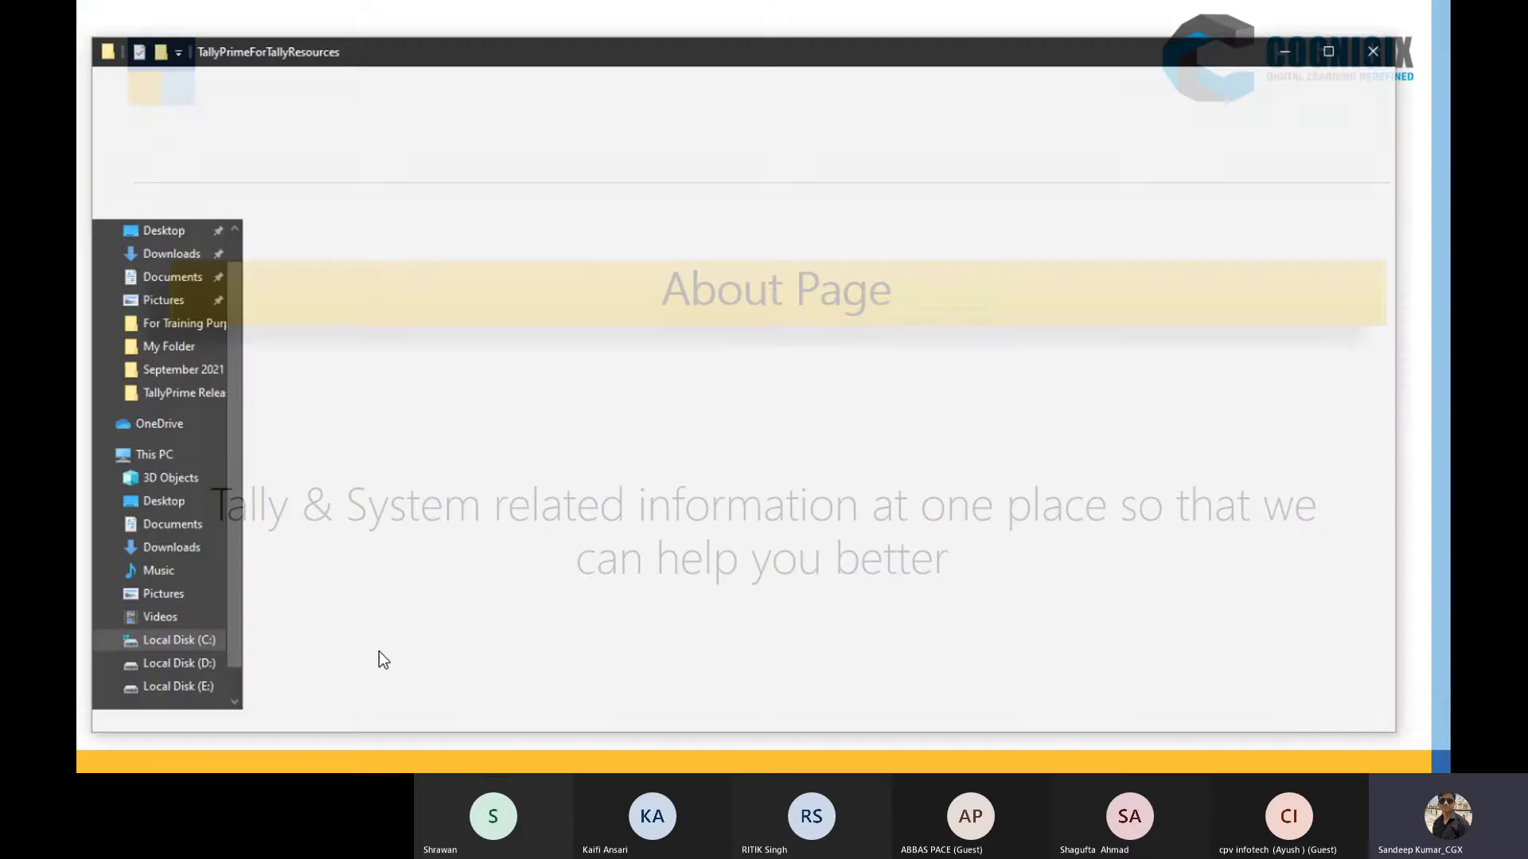
pyautogui.click(197, 439)
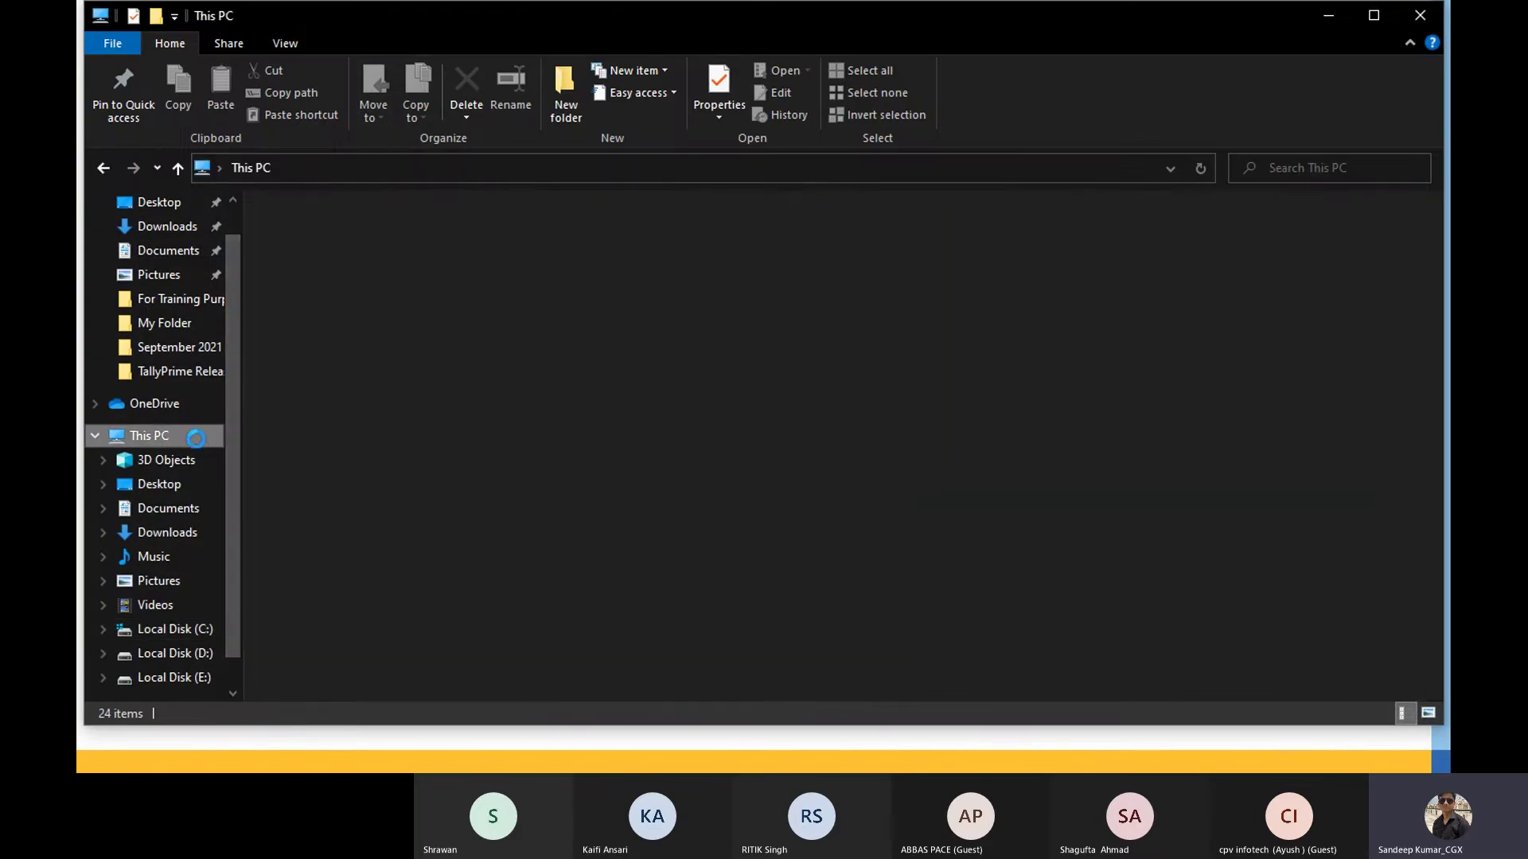
pyautogui.rightClick(646, 529)
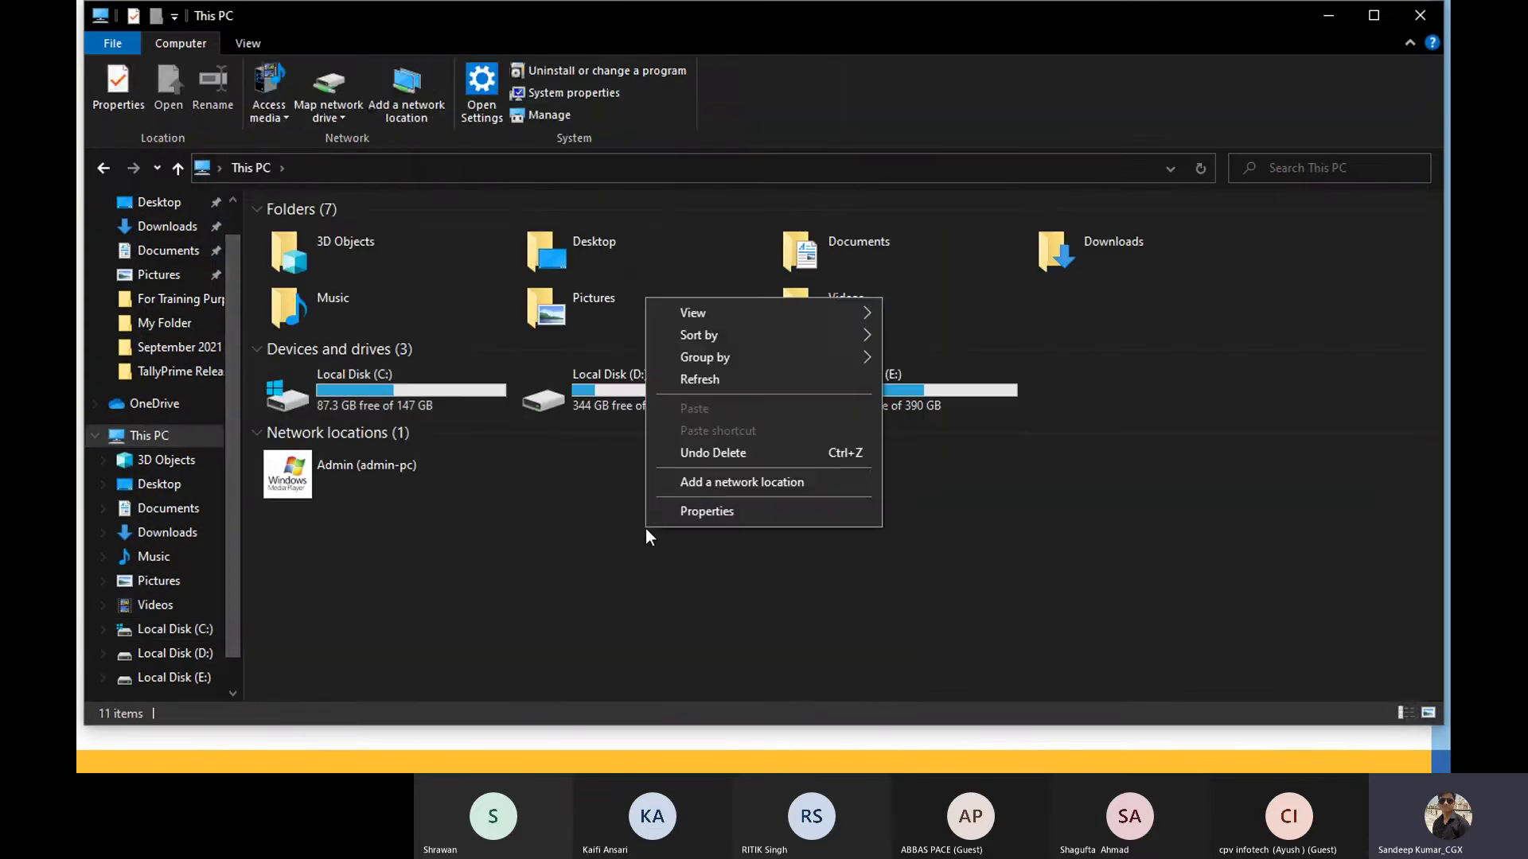
pyautogui.click(673, 503)
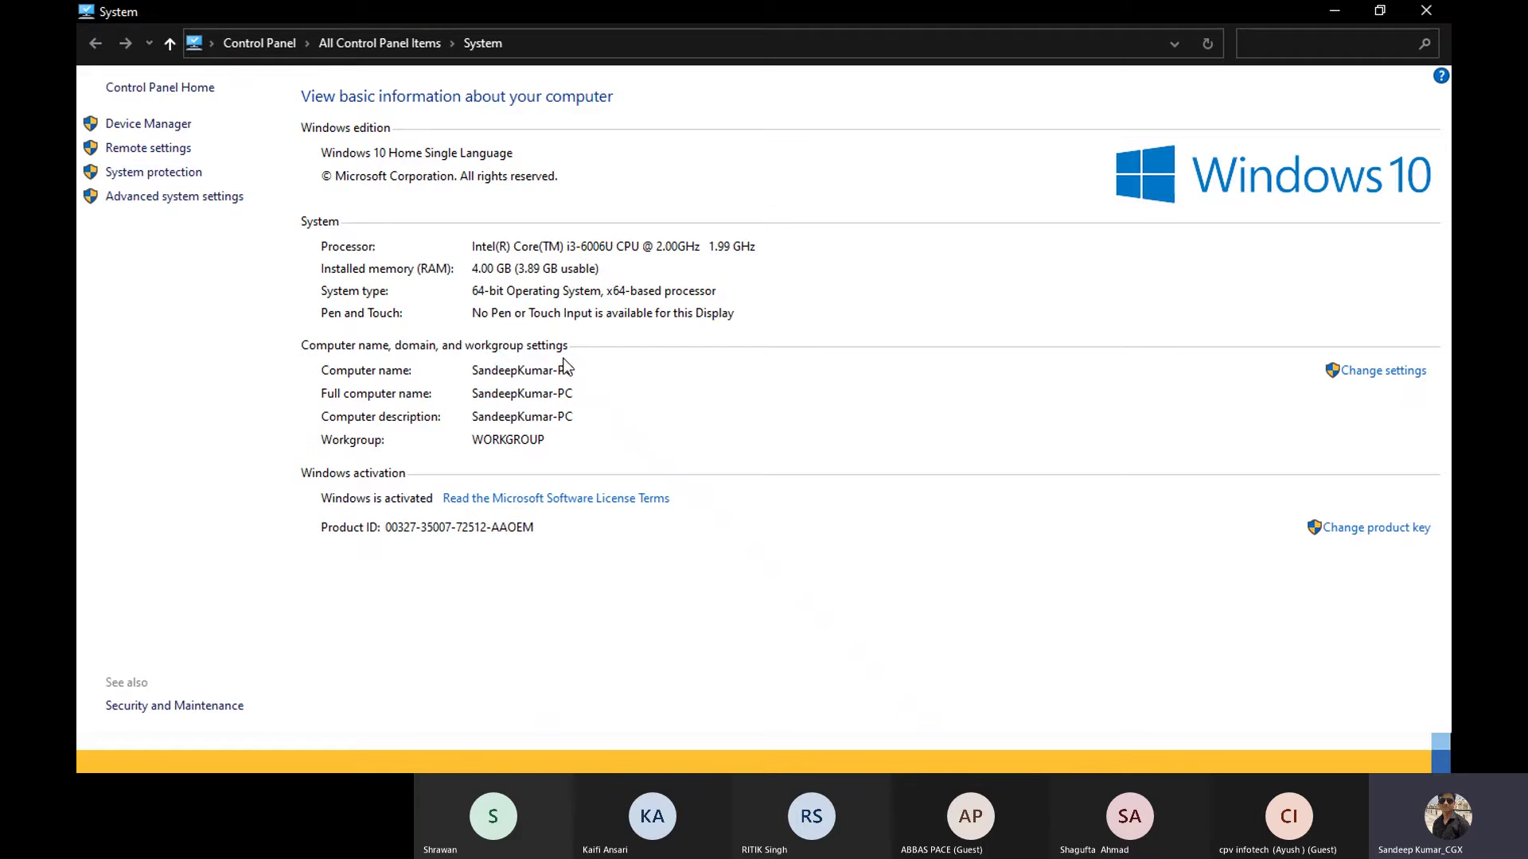
pyautogui.click(1331, 9)
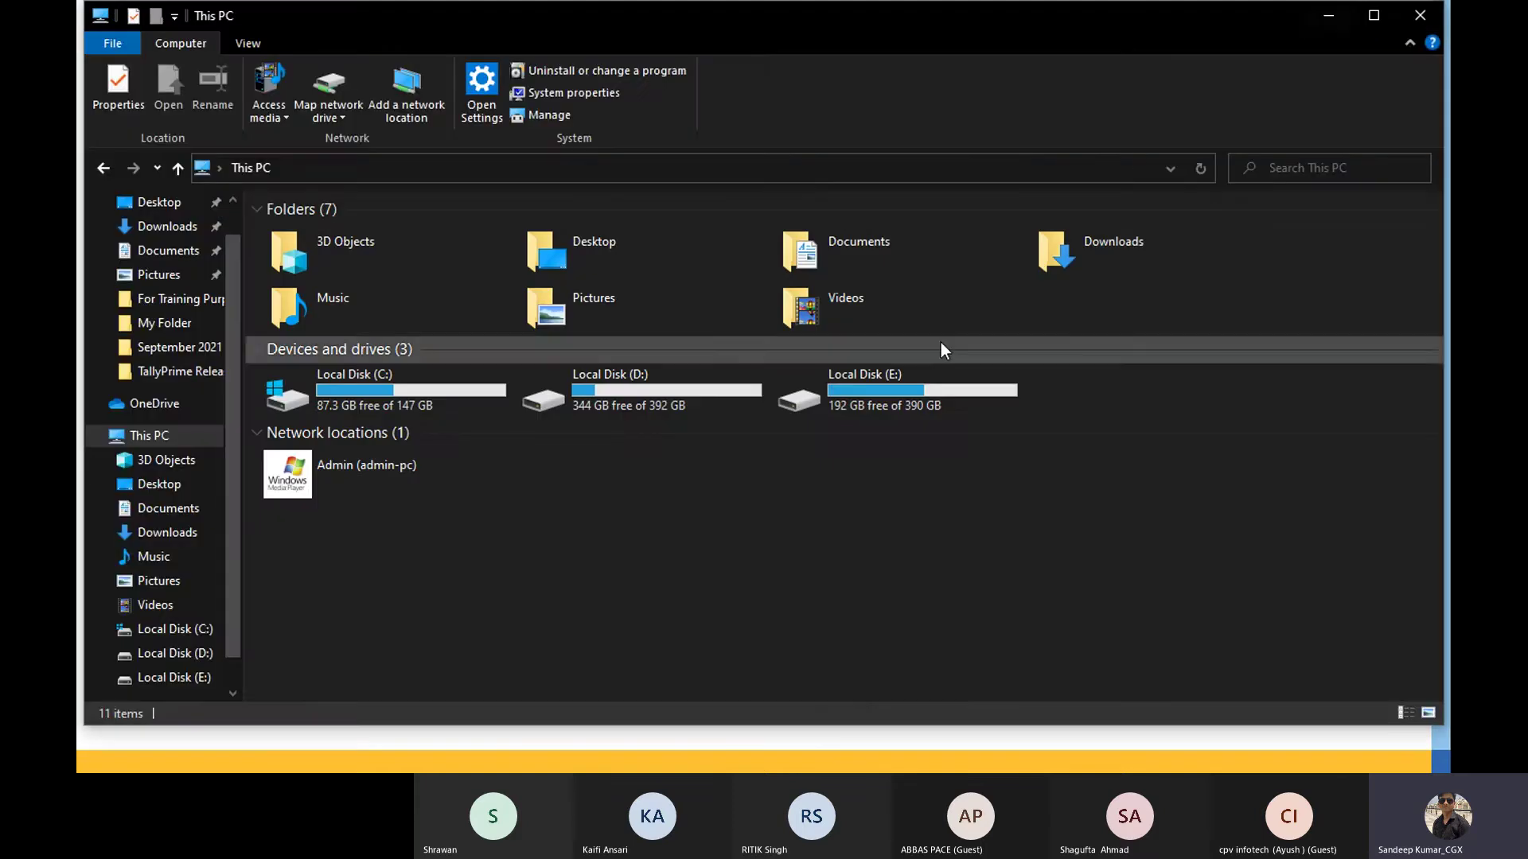
pyautogui.hotkey('alt', 'Tab')
pyautogui.press('Tab')
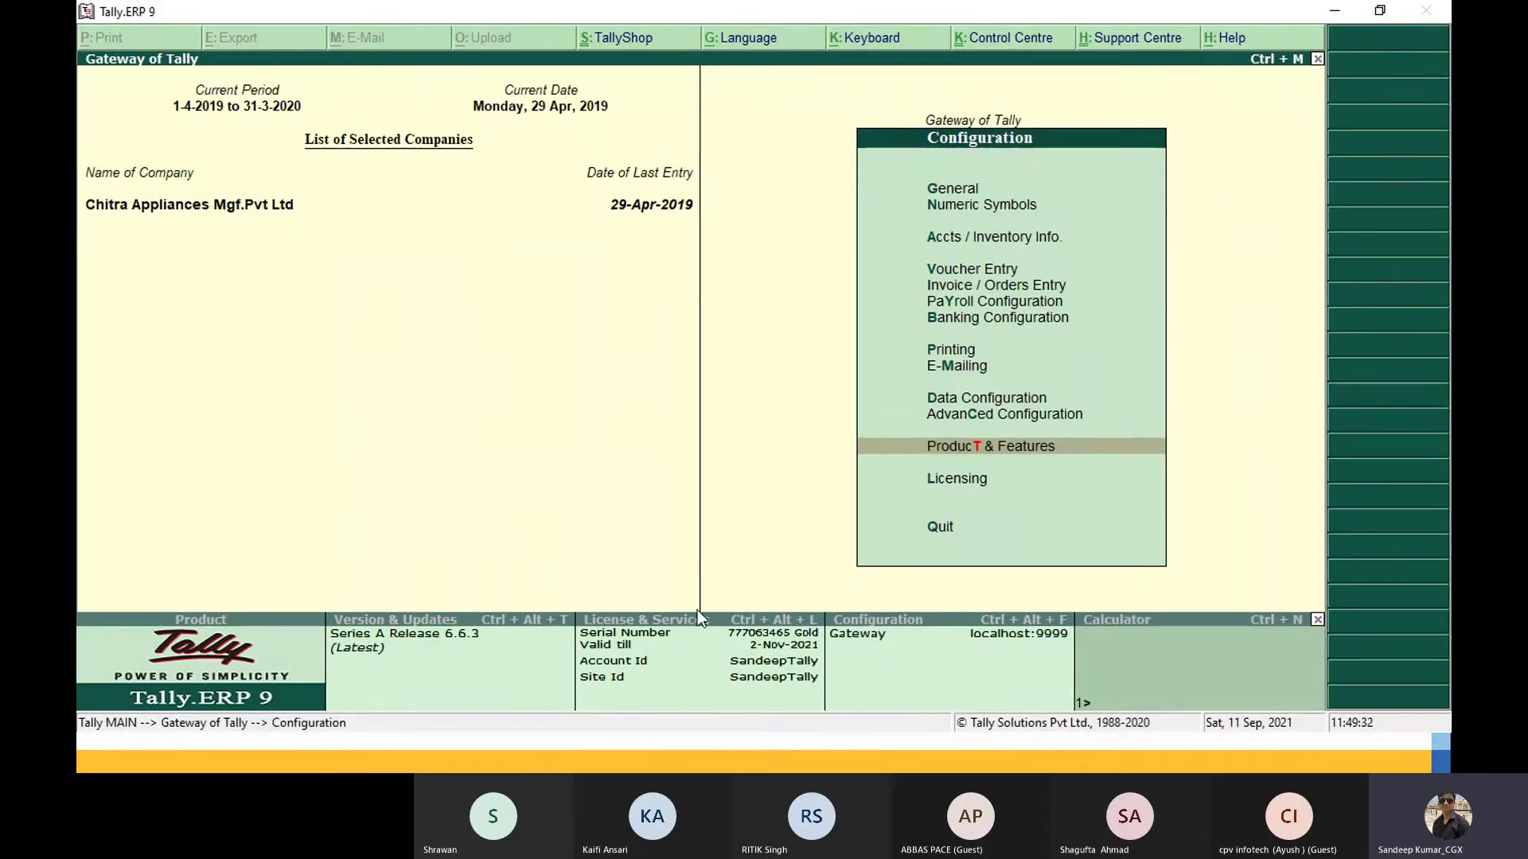
# Step: Leave Configuration for Tally.ERP 9's Gateway of Tally and switch over to TallyPrime
pyautogui.press('Escape')
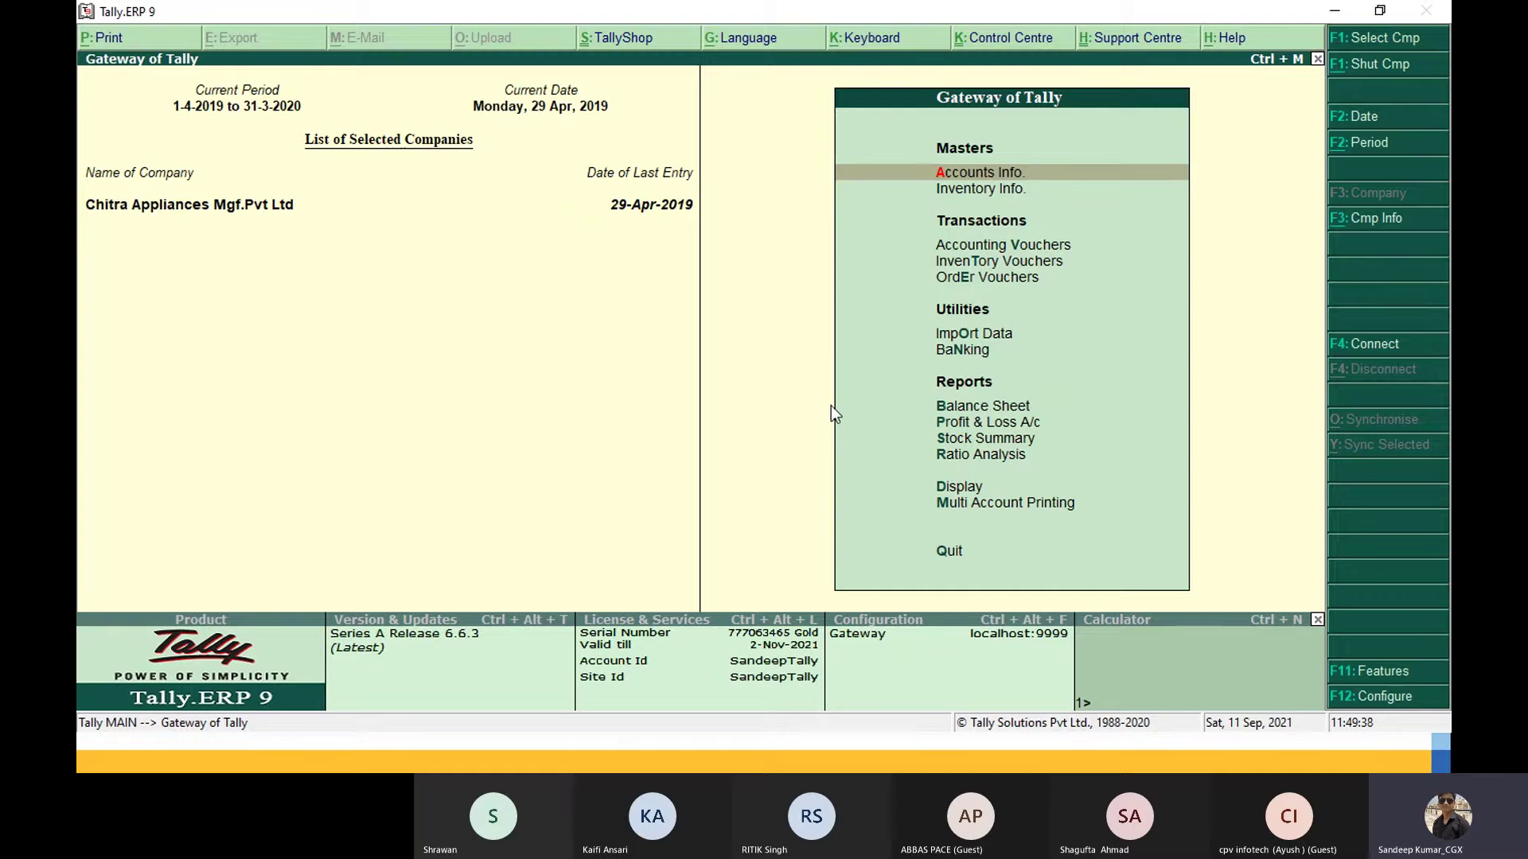
pyautogui.hotkey('alt', 'Tab')
pyautogui.hotkey('alt', 'Tab')
pyautogui.hotkey('alt', 'Tab')
pyautogui.hotkey('alt', 'Tab')
pyautogui.hotkey('alt', 'Tab')
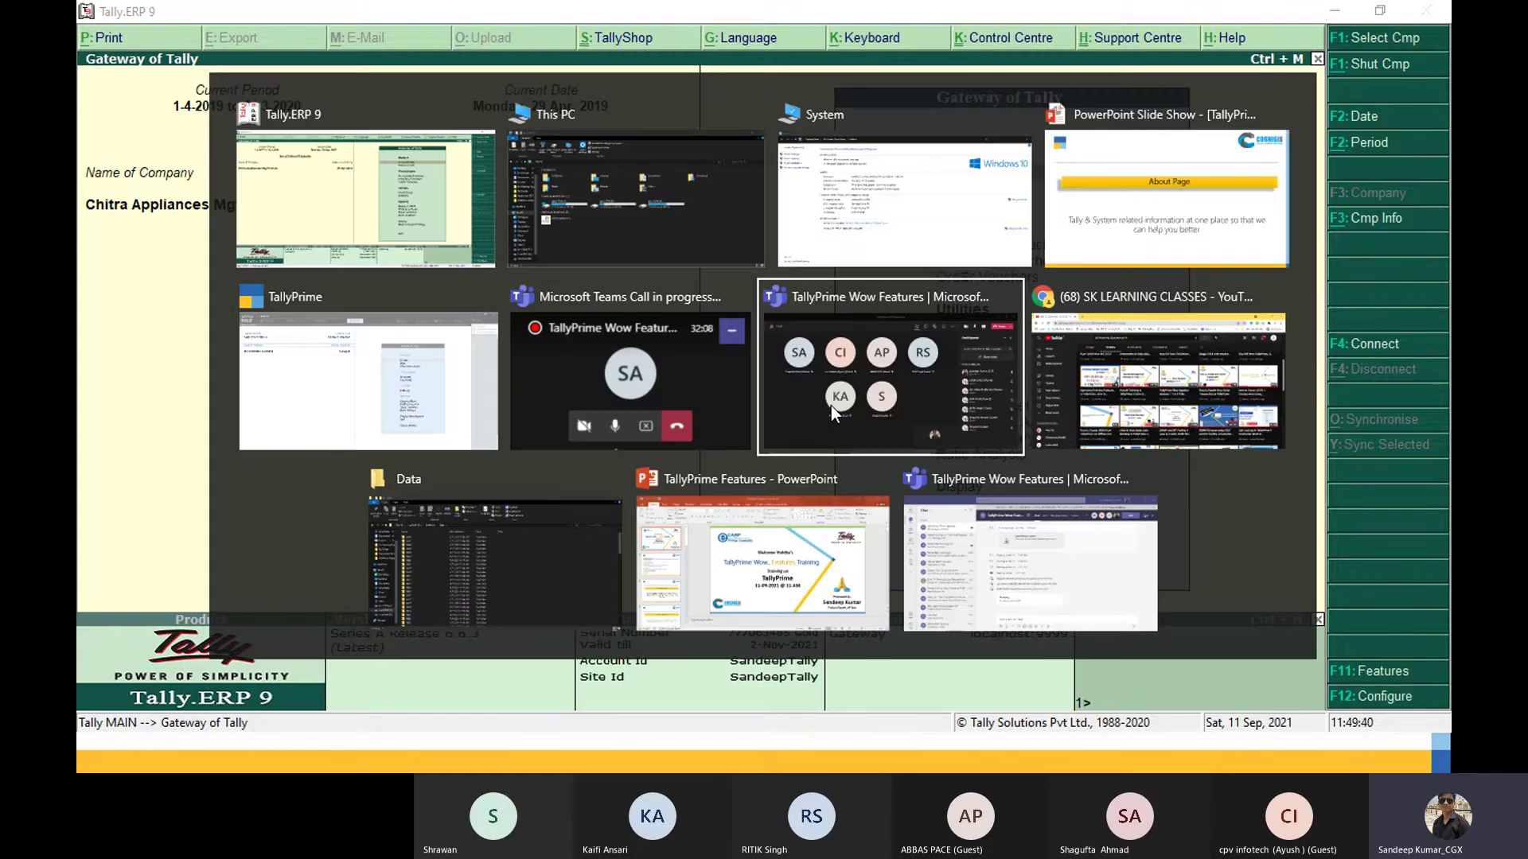
pyautogui.hotkey('alt', 'Tab')
pyautogui.hotkey('alt', 'Tab')
pyautogui.hotkey('alt', 'Tab')
pyautogui.hotkey('alt', 'Tab')
pyautogui.hotkey('alt', 'Tab')
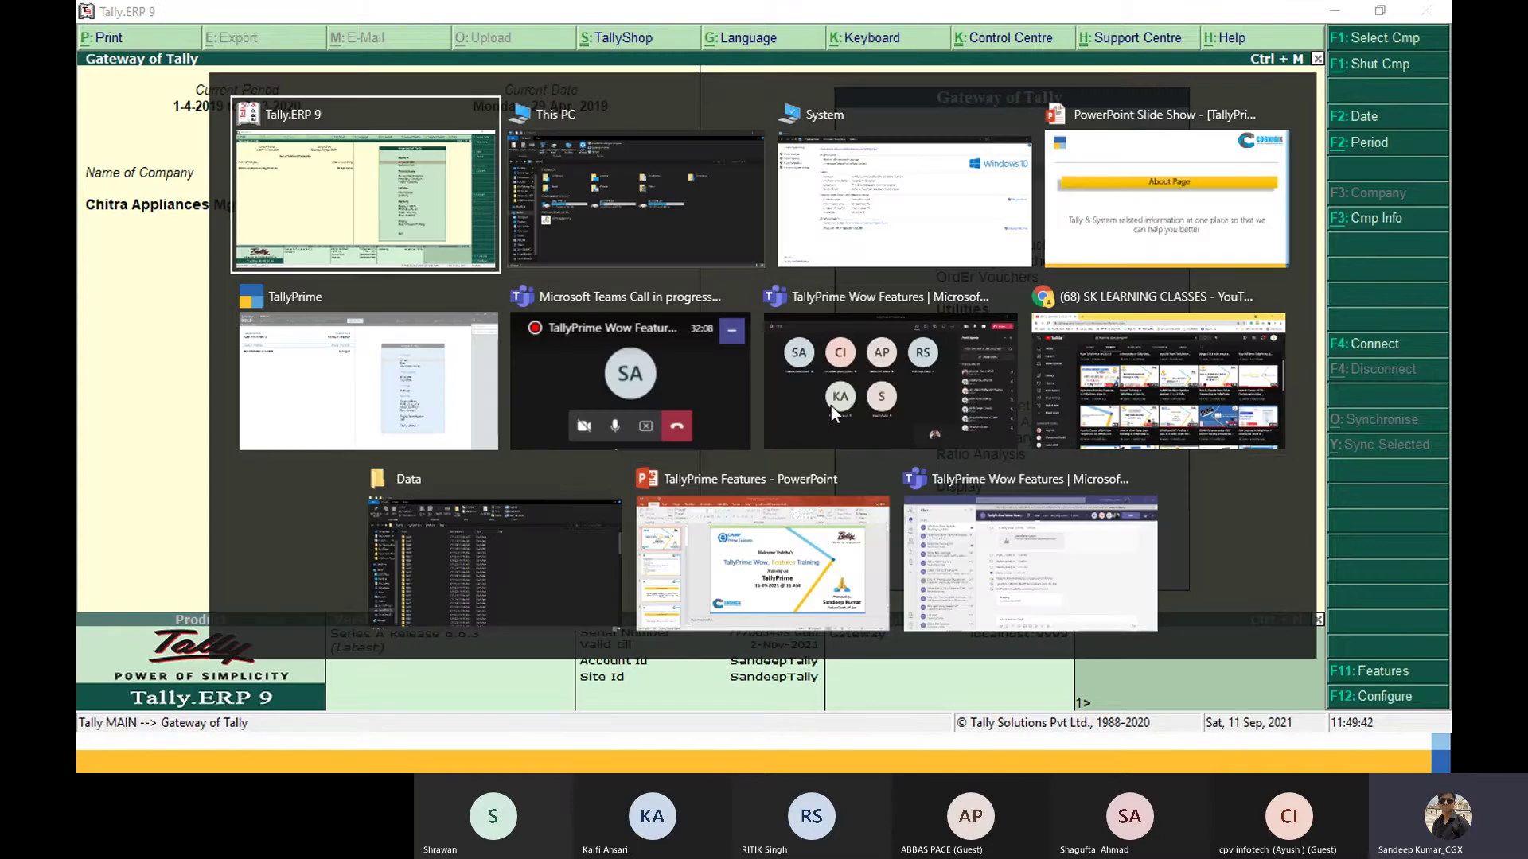
pyautogui.hotkey('alt', 'Tab')
pyautogui.hotkey('alt', 'Tab')
pyautogui.hotkey('alt', 'Tab')
pyautogui.hotkey('alt', 'Tab')
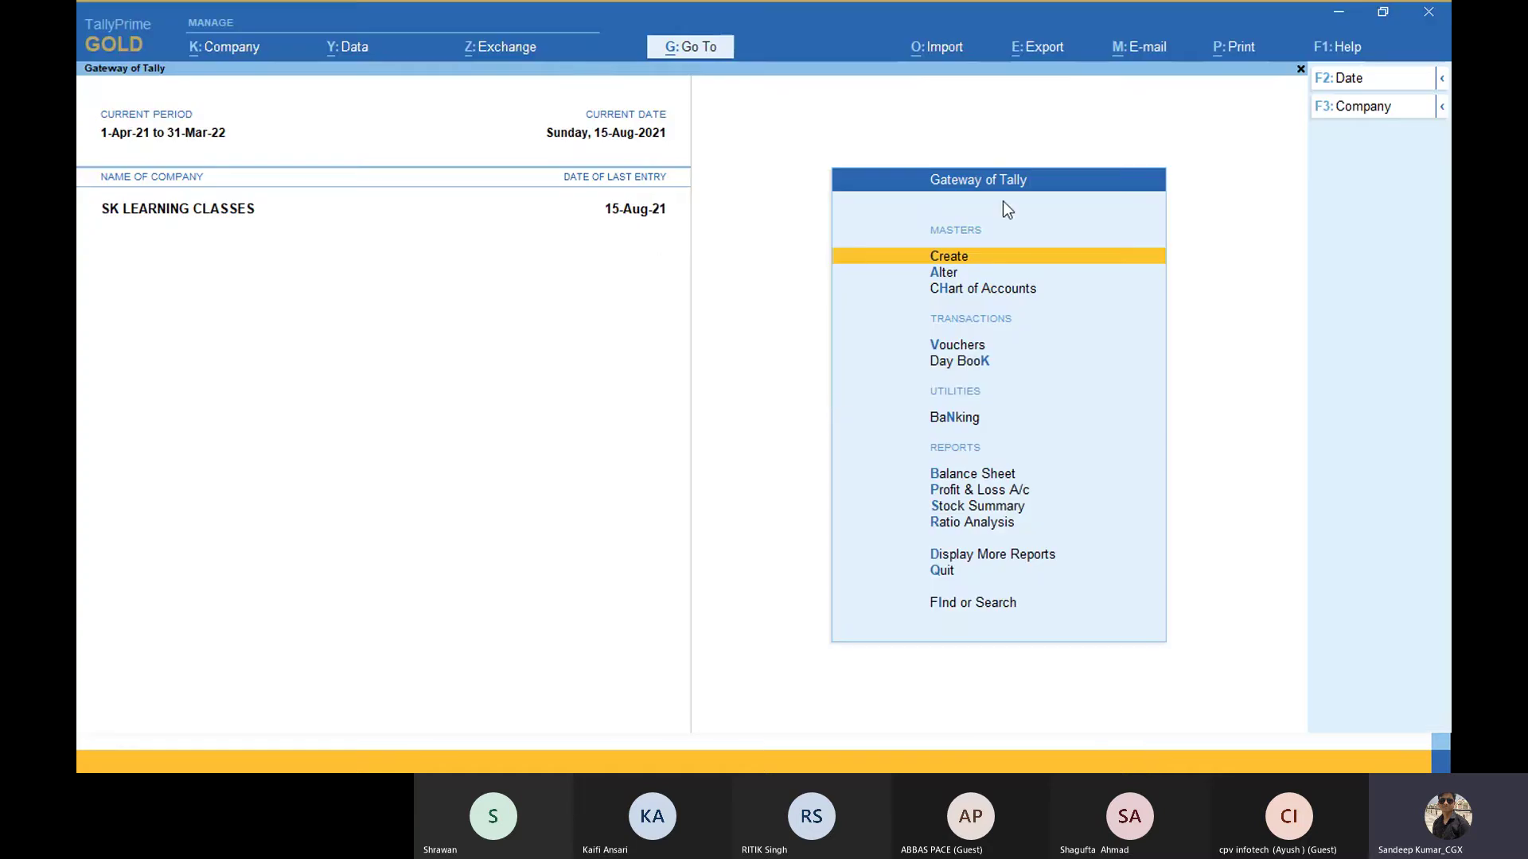
# Step: Open TallyPrime's About screen from the Help options
pyautogui.click(1344, 52)
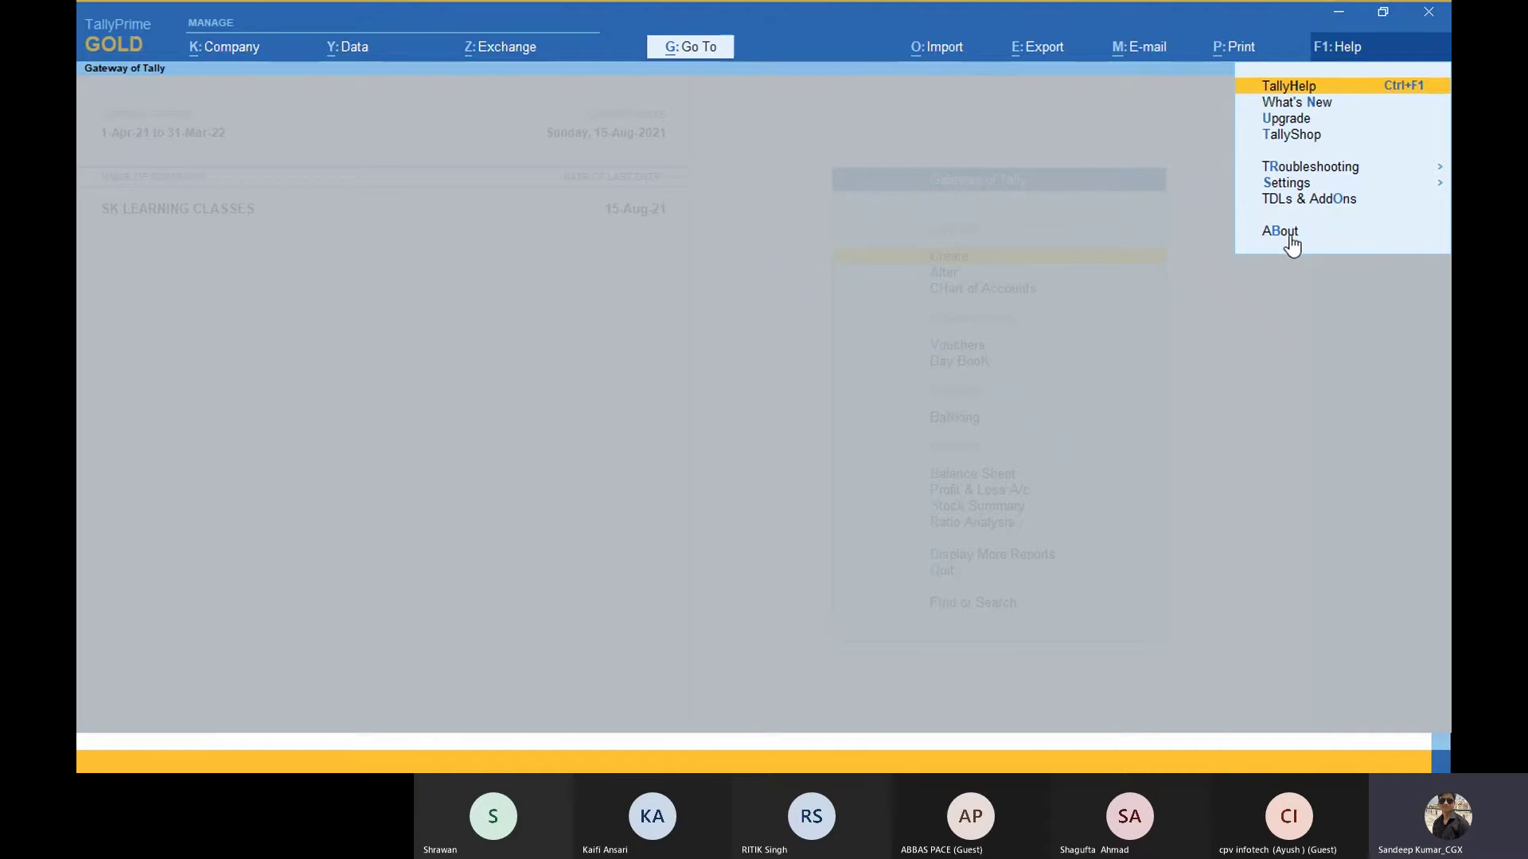
pyautogui.press('Down')
pyautogui.press('Down')
pyautogui.press('Down')
pyautogui.press('Up')
pyautogui.press('Up')
pyautogui.press('Up')
pyautogui.press('Up')
pyautogui.press('Up')
pyautogui.press('Escape')
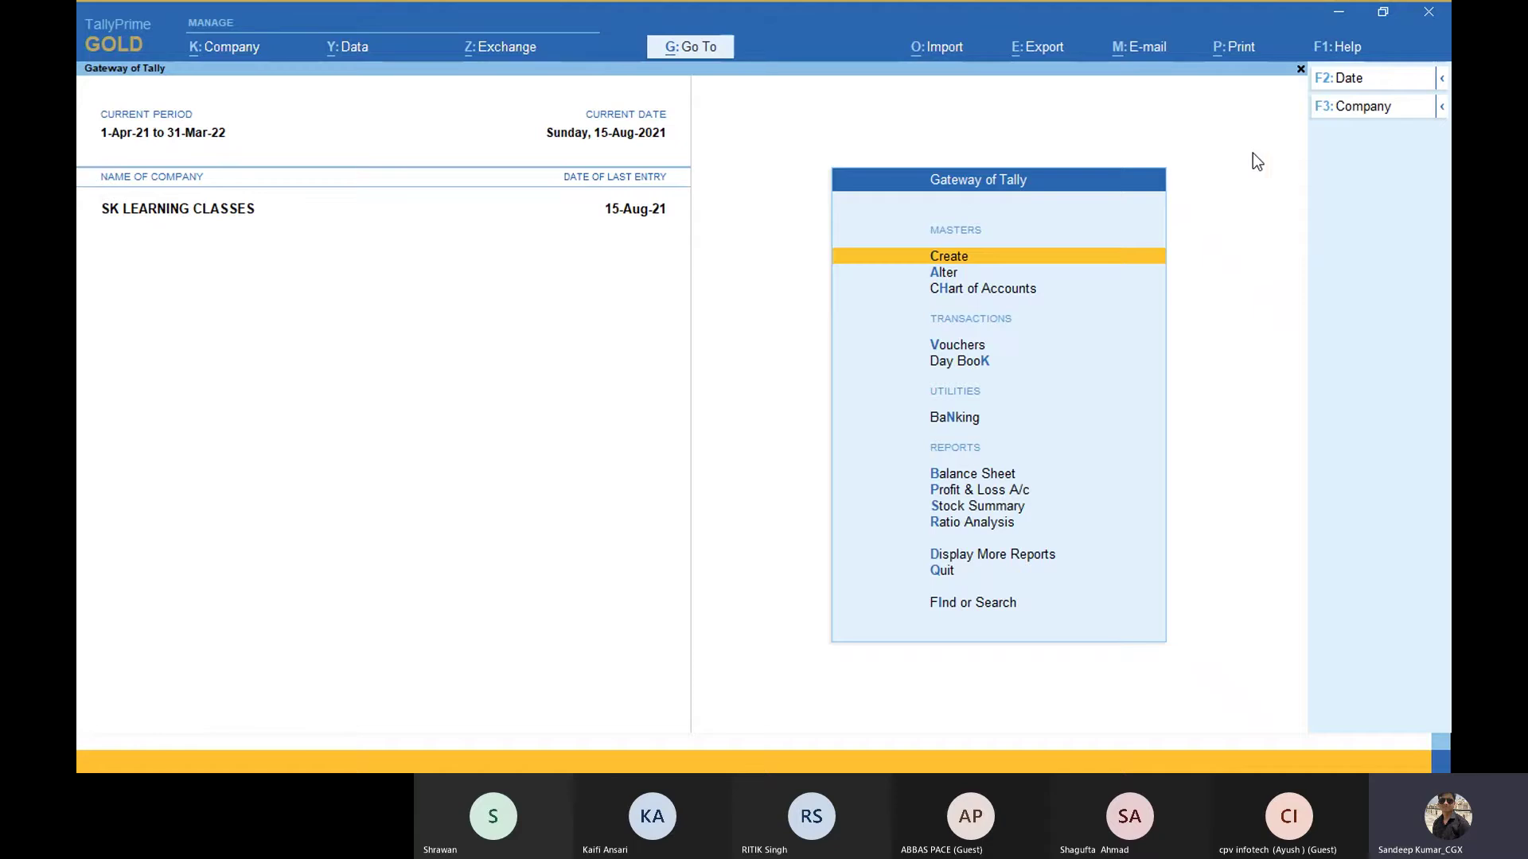
pyautogui.click(1342, 54)
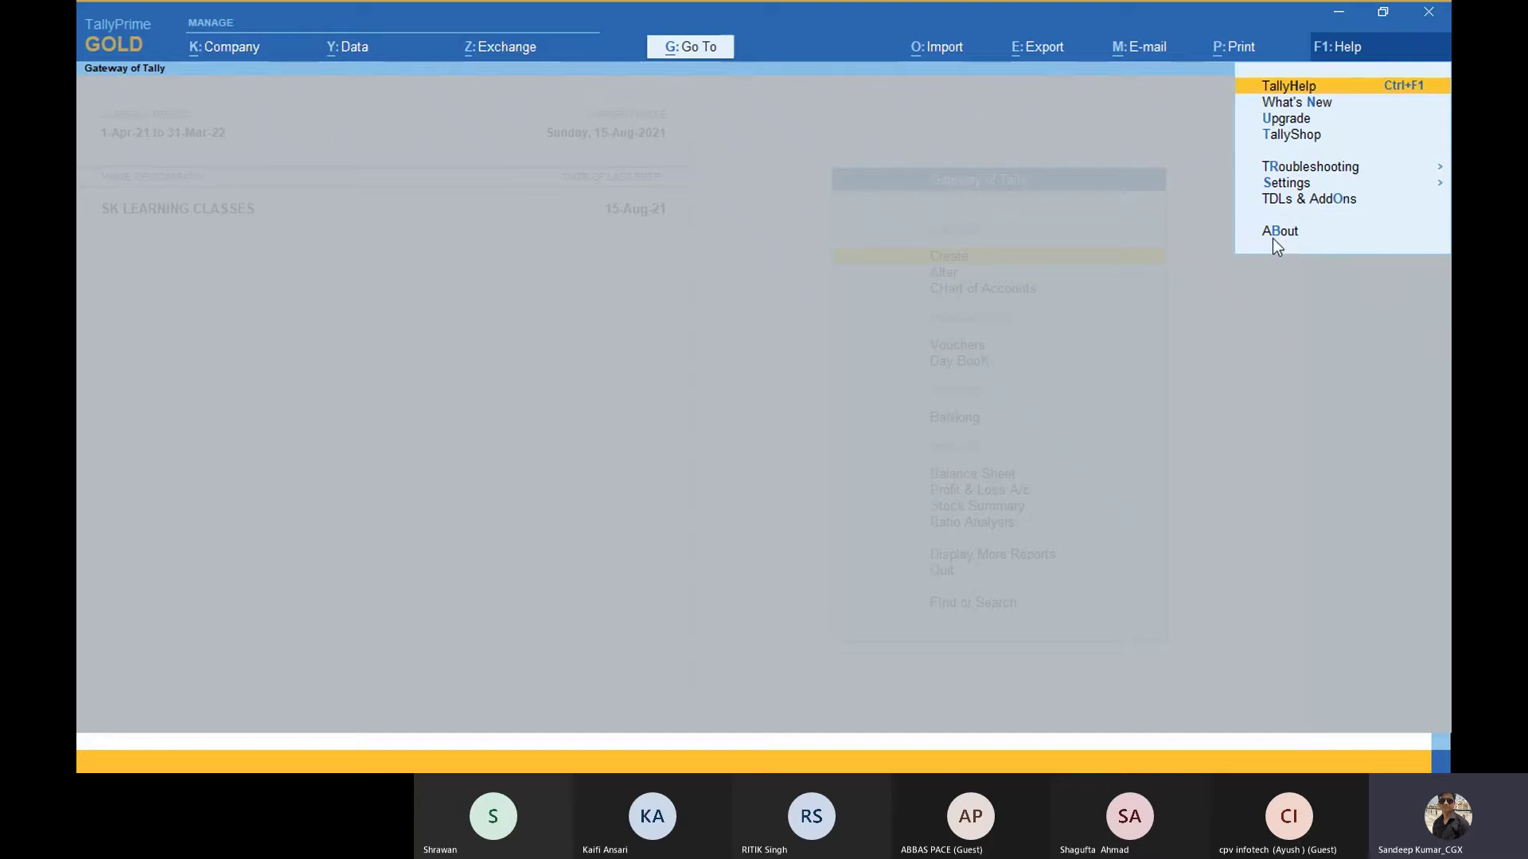
pyautogui.click(1274, 236)
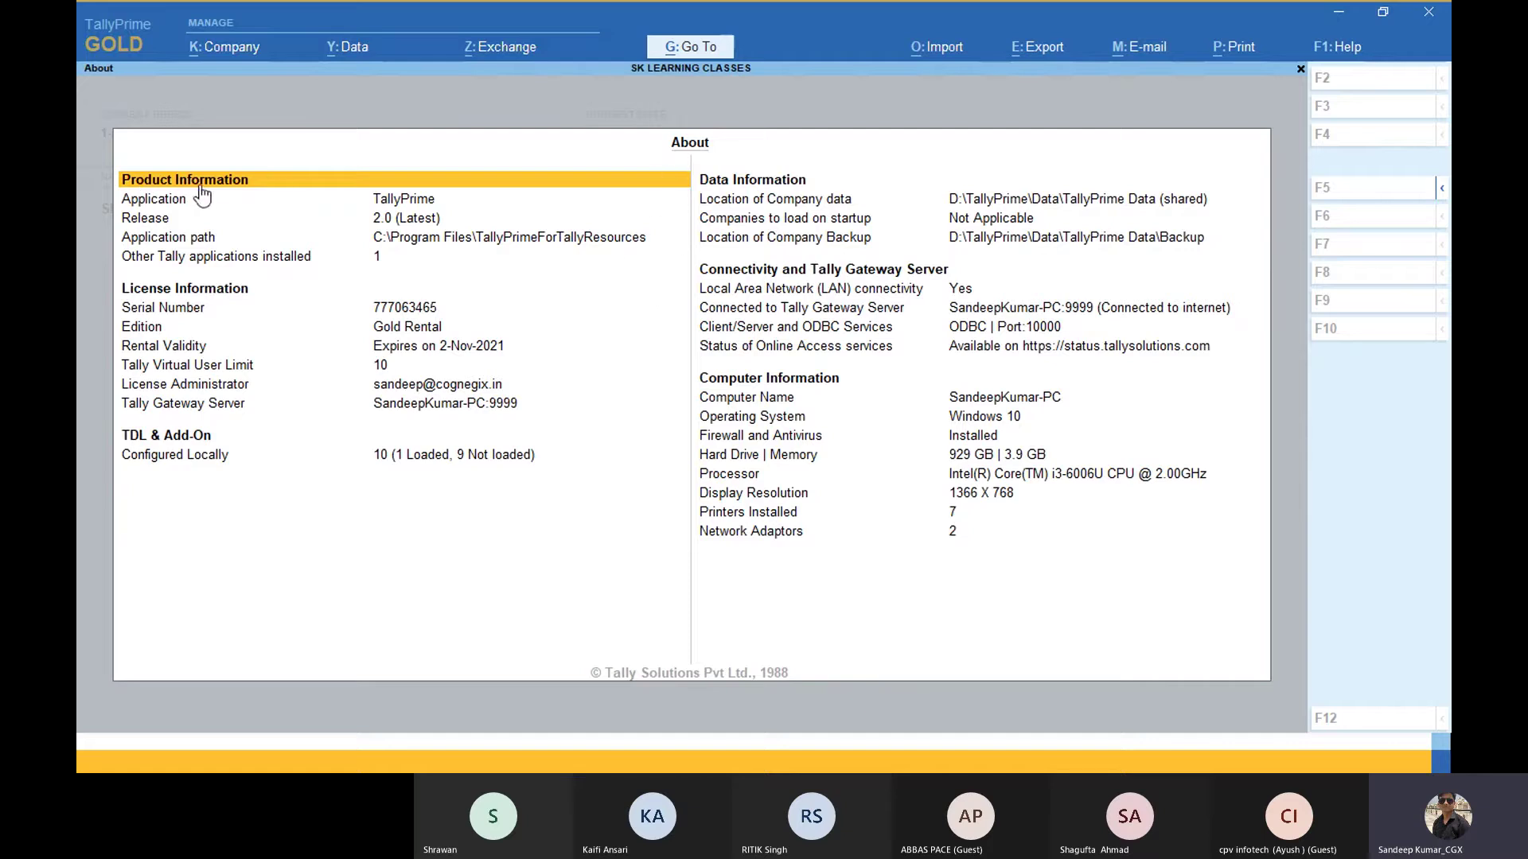
# Step: Review the Application, Release 2.0 and Serial Number rows, then switch back to Tally.ERP 9
pyautogui.press('Down')
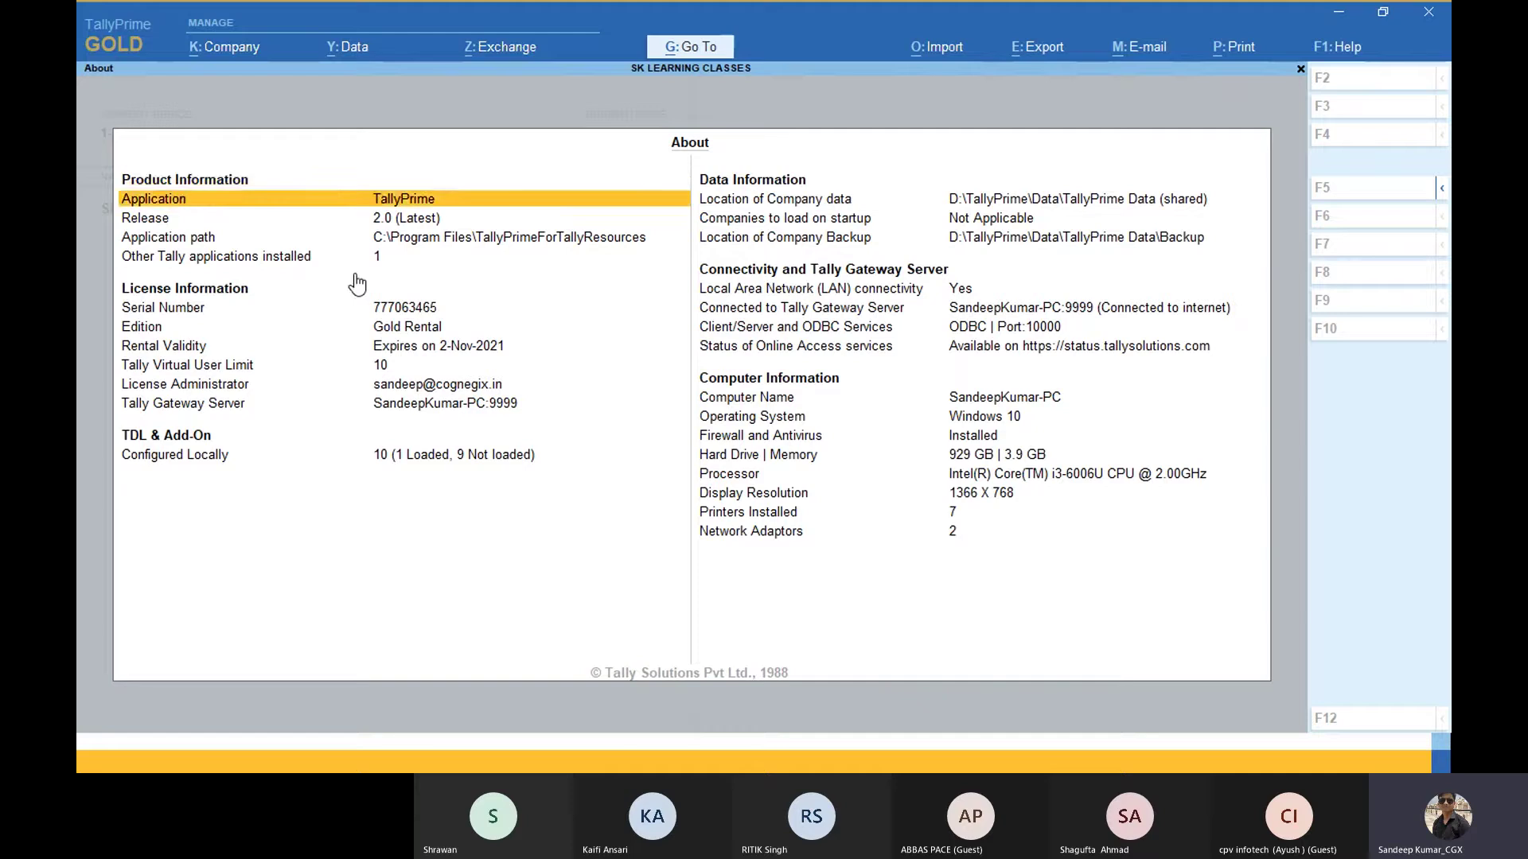
pyautogui.press('Down')
pyautogui.press('Down')
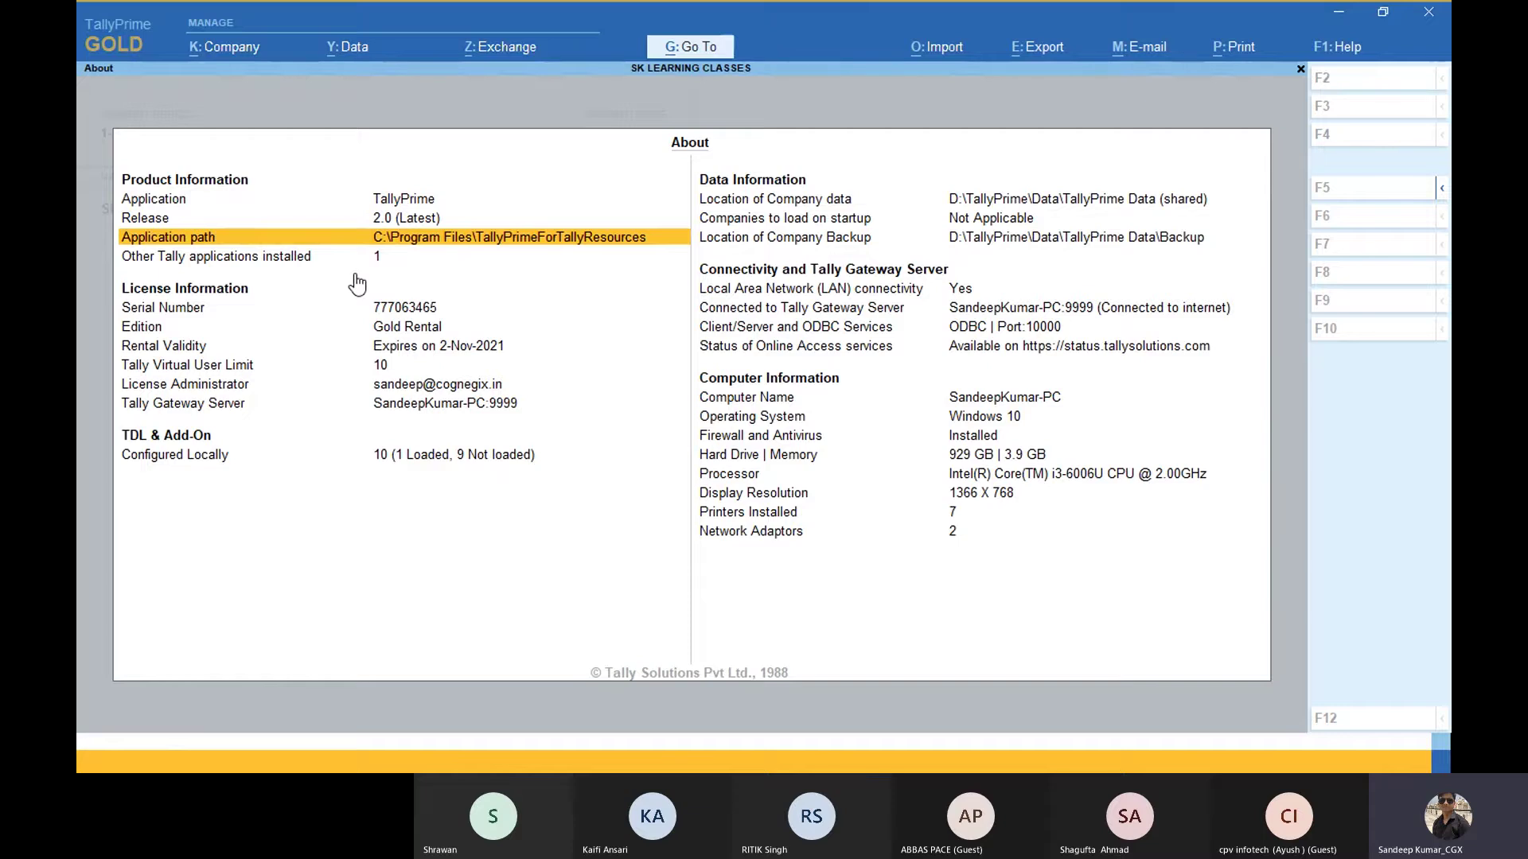
pyautogui.press('Down')
pyautogui.press('Down')
pyautogui.press('Down')
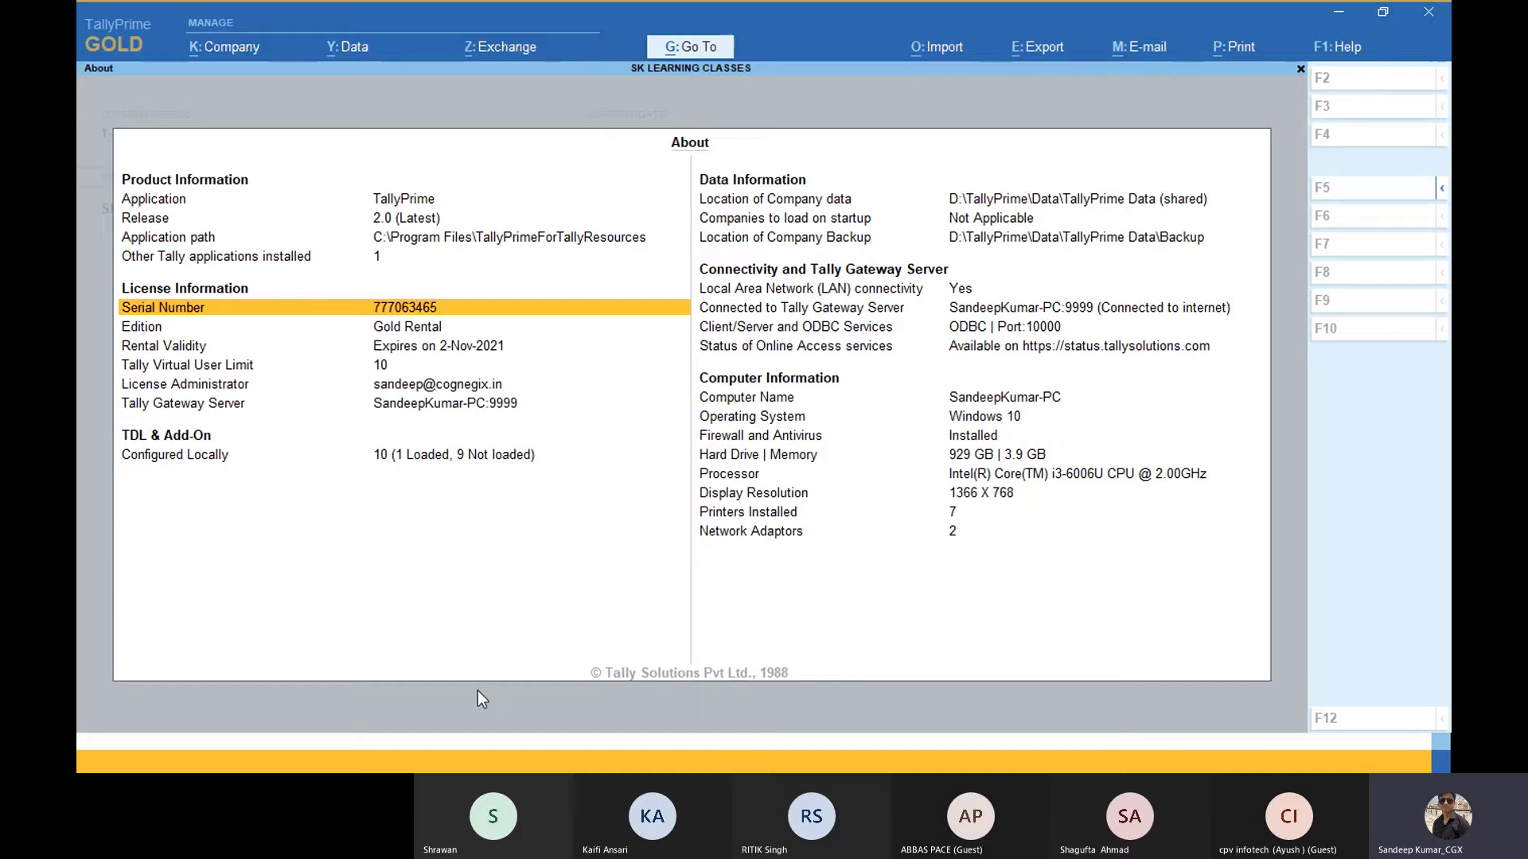
pyautogui.hotkey('alt', 'Tab')
pyautogui.hotkey('alt', 'Tab')
pyautogui.hotkey('alt', 'Tab')
pyautogui.hotkey('alt', 'Tab')
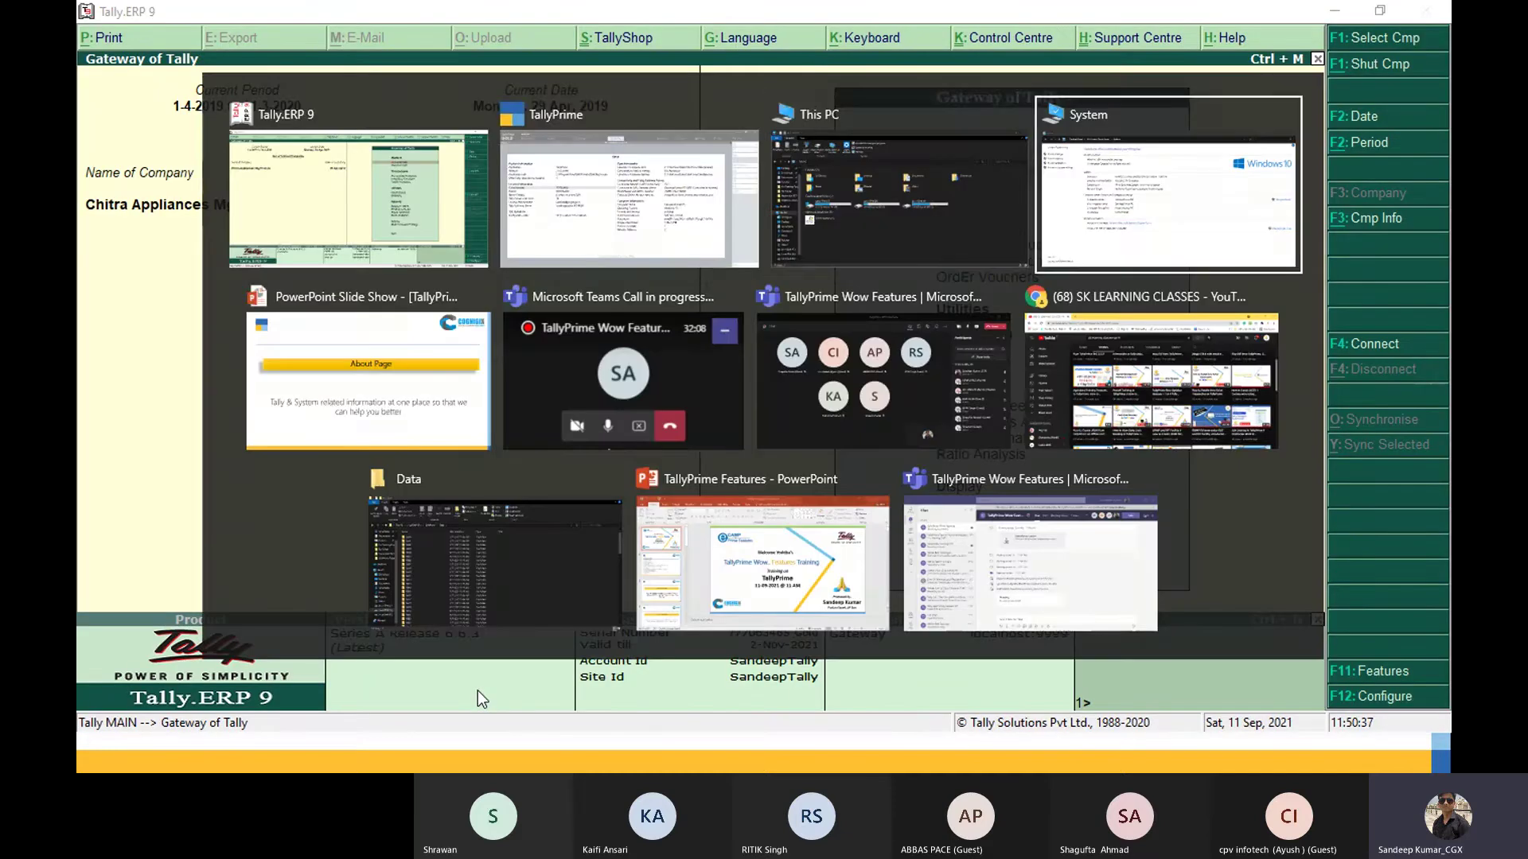
pyautogui.hotkey('alt', 'Tab')
pyautogui.hotkey('alt', 'Tab')
# Step: Check Tally.ERP 9's Gateway (Release 6.6.3, Gold licence), then bring TallyPrime's About page back
pyautogui.press('Escape')
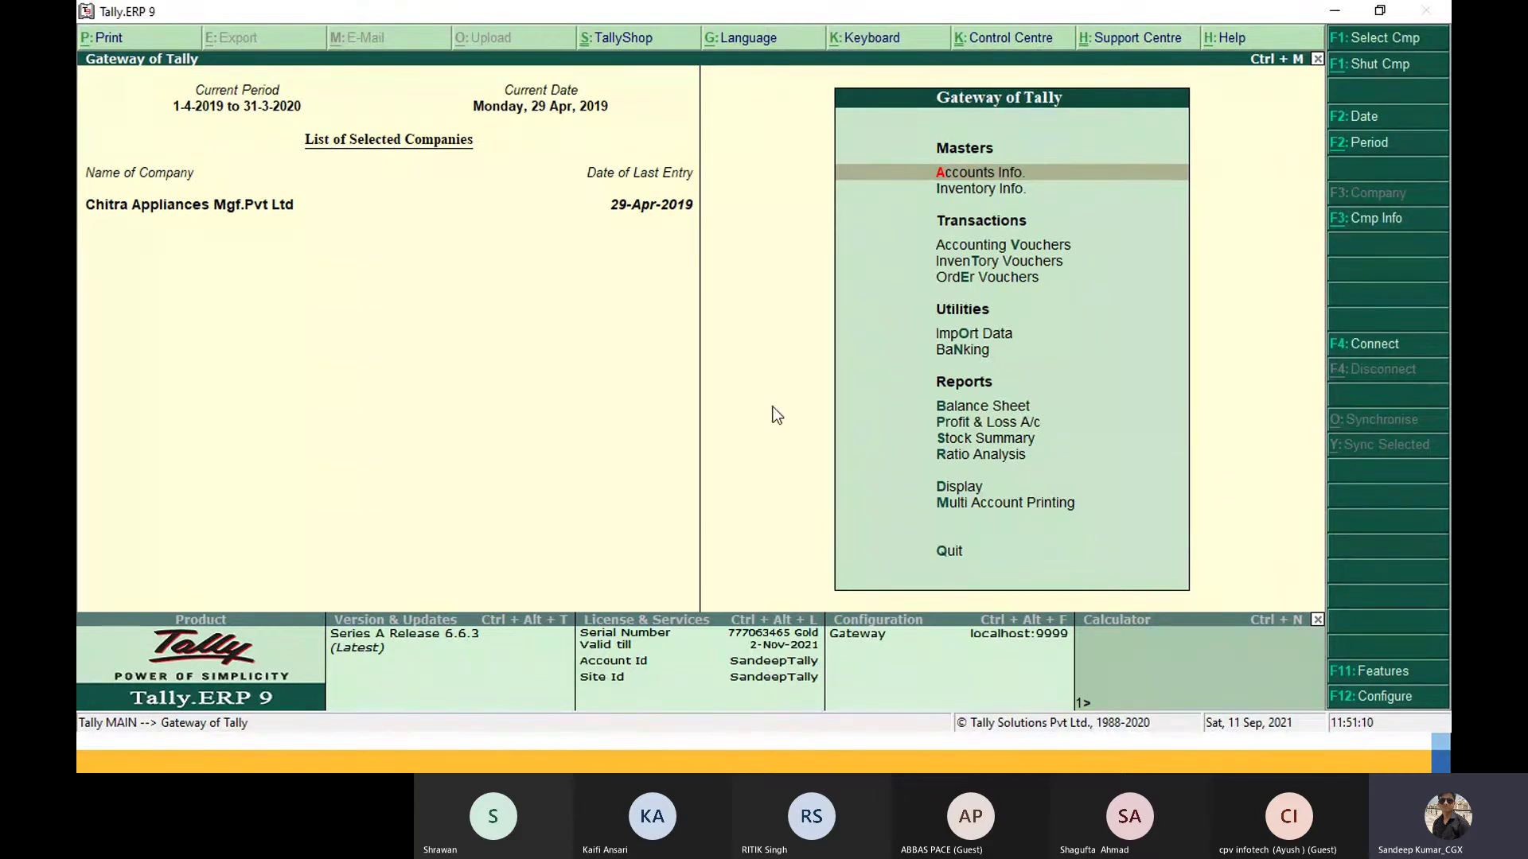
pyautogui.hotkey('alt', 'Tab')
pyautogui.hotkey('alt', 'Tab')
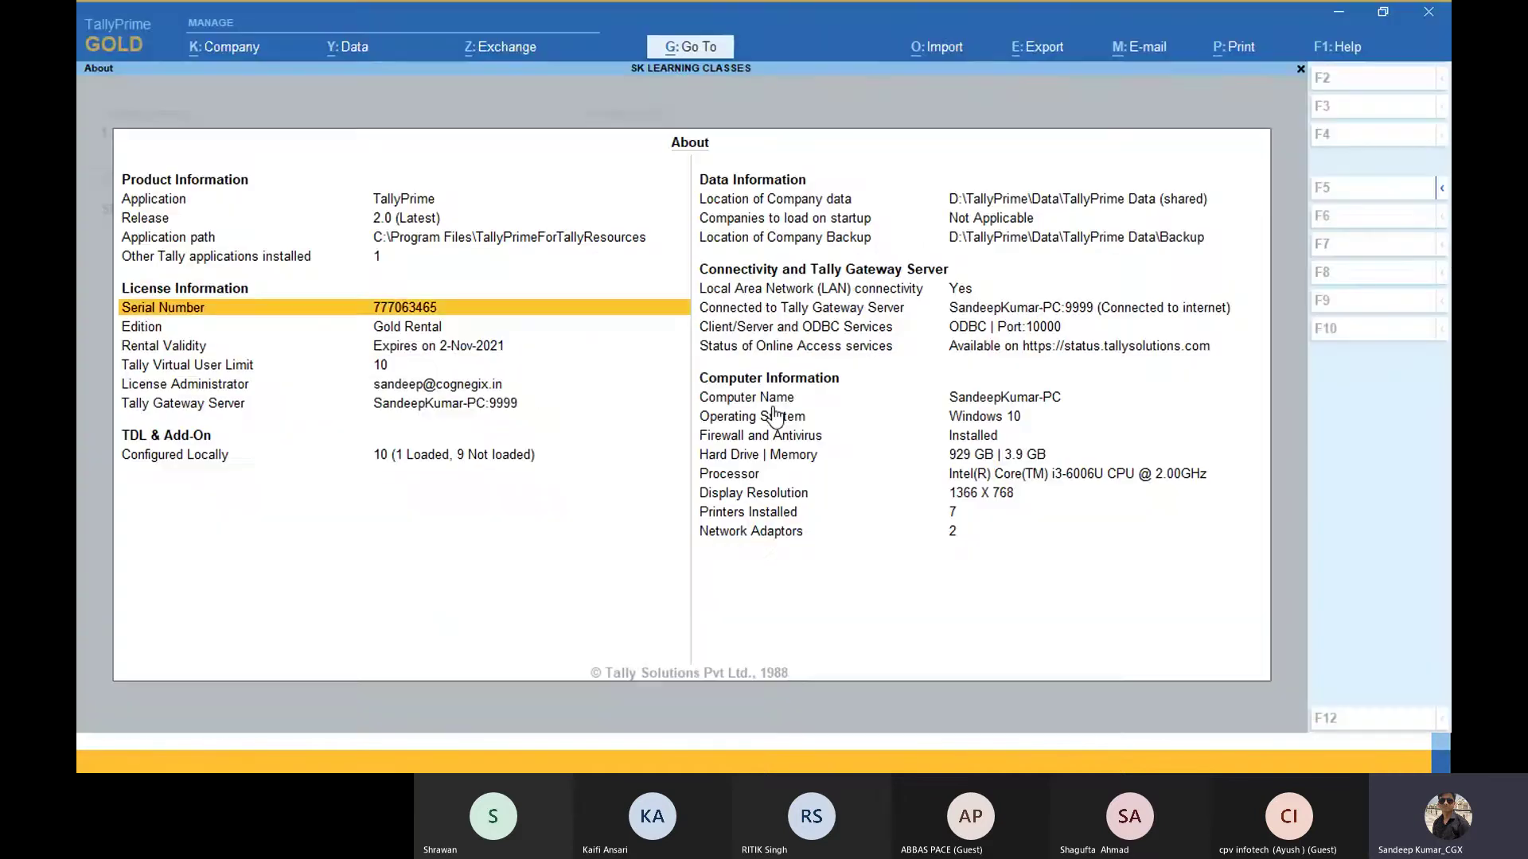
# Step: Step through the licence and data rows, from Rental Validity down to LAN connectivity
pyautogui.press('Up')
pyautogui.press('Down')
pyautogui.press('Down')
pyautogui.press('Up')
pyautogui.press('Up')
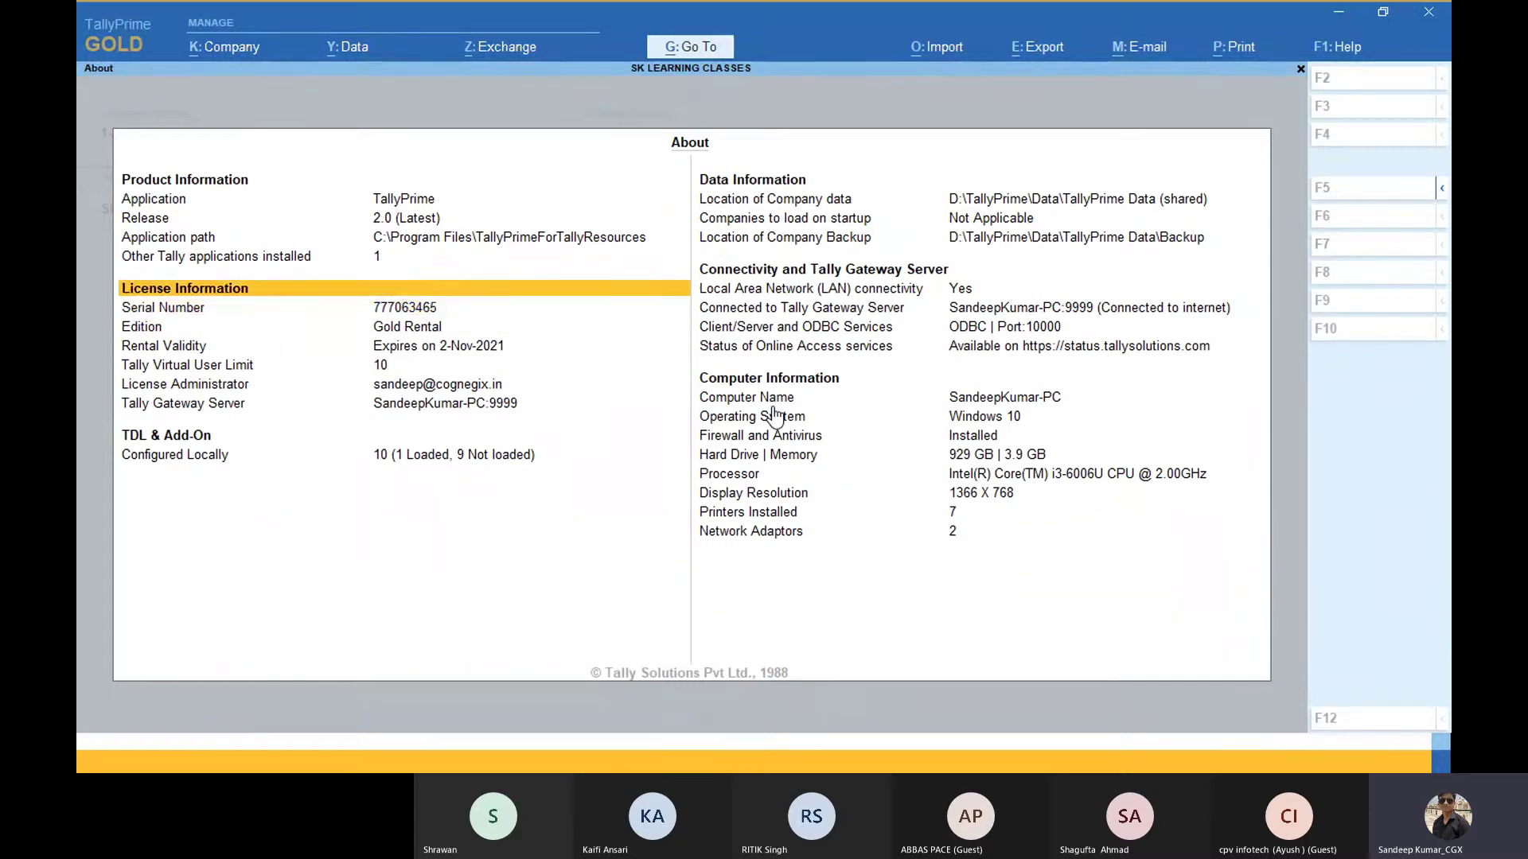
pyautogui.press('Down')
pyautogui.press('Down')
pyautogui.press('Down')
pyautogui.press('Down')
pyautogui.press('Down')
pyautogui.press('Down')
pyautogui.press('Down')
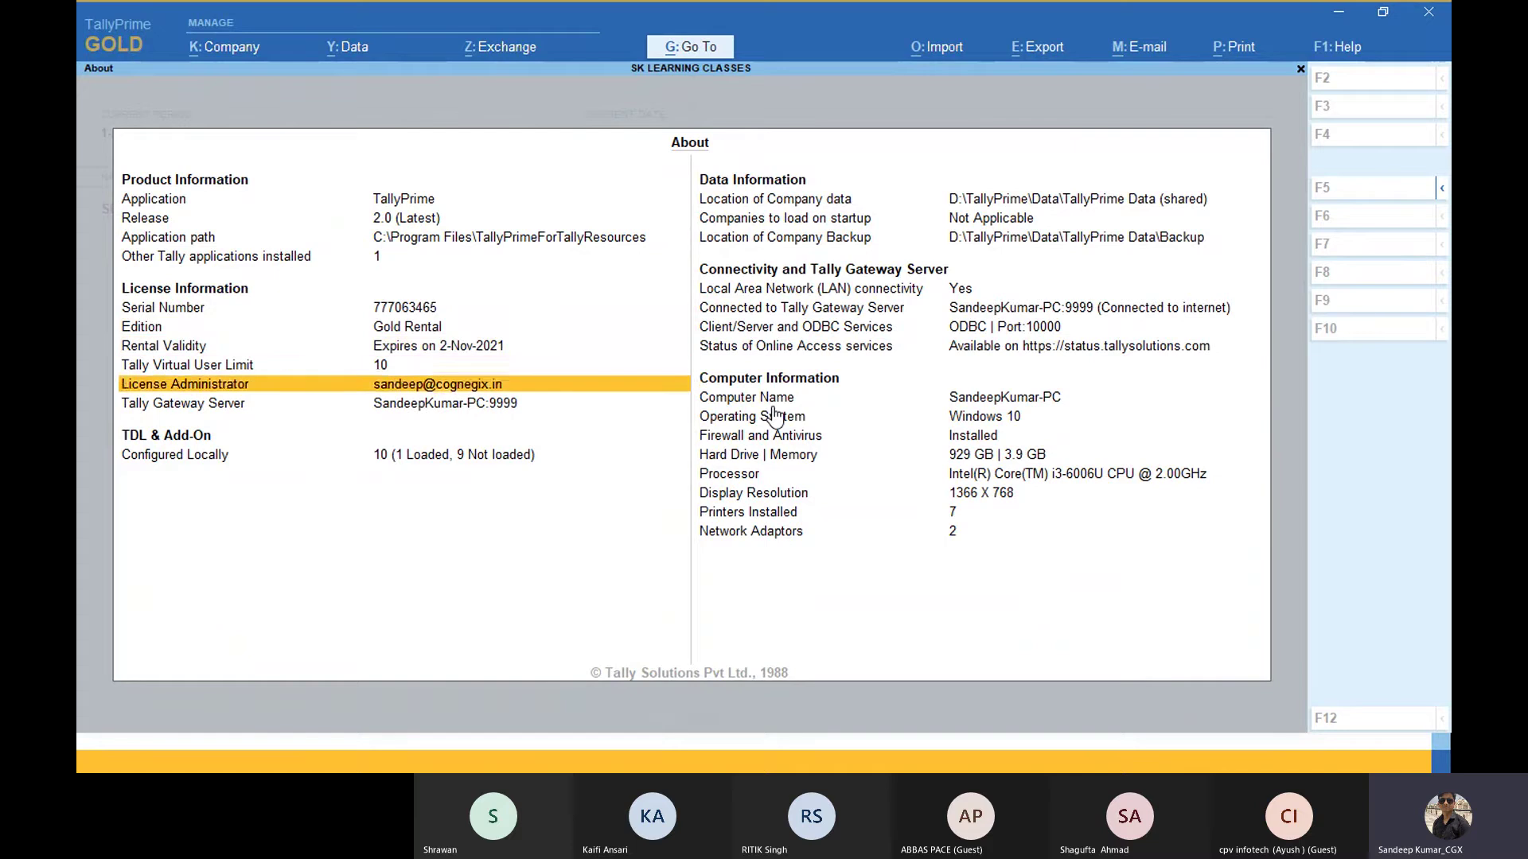
pyautogui.press('Up')
pyautogui.press('Down')
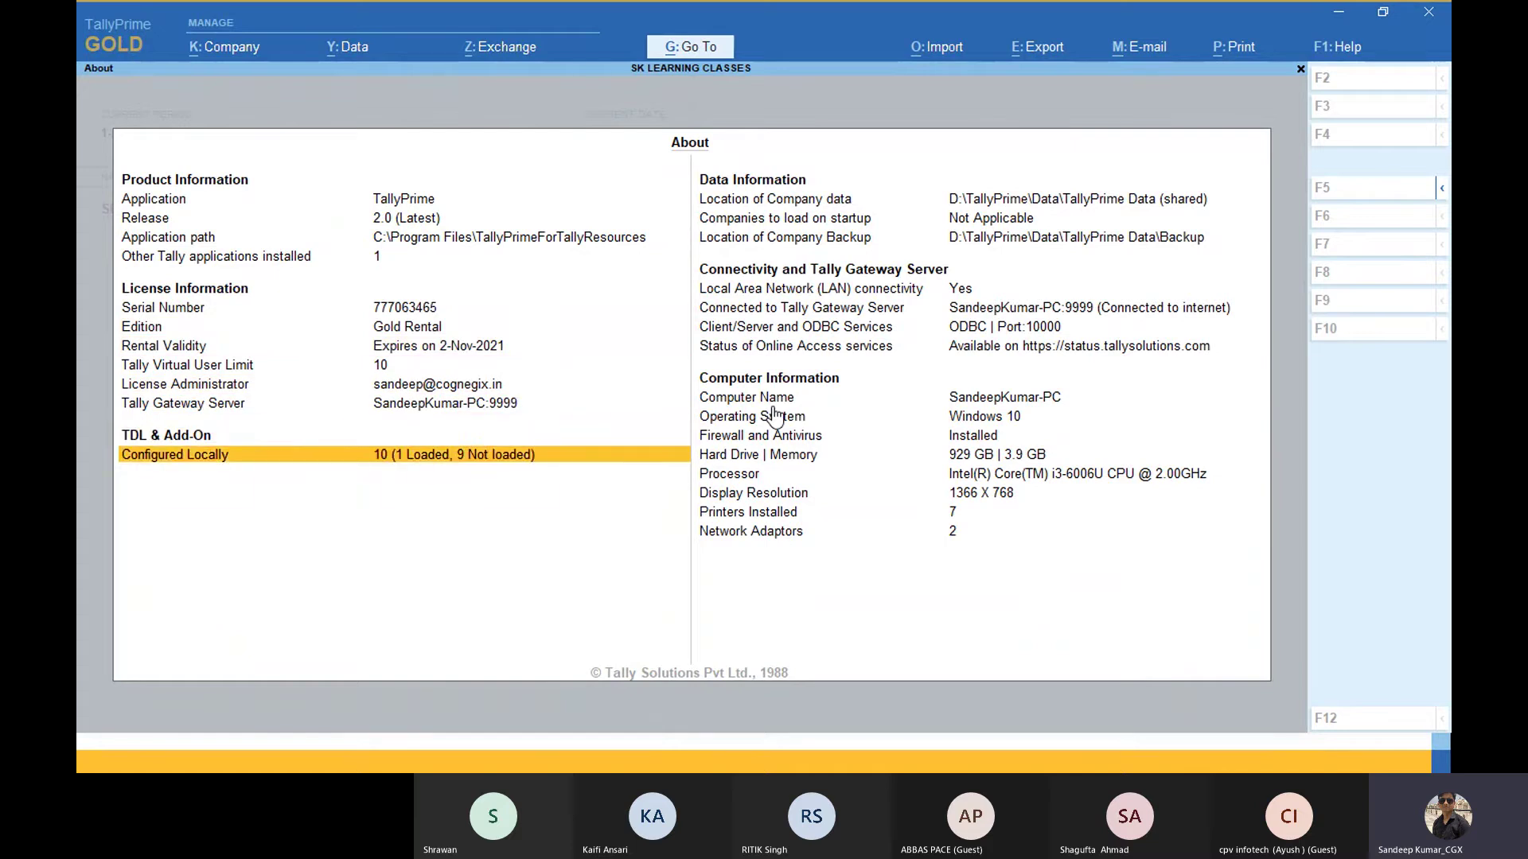
pyautogui.press('Right')
pyautogui.press('Up')
pyautogui.press('Up')
pyautogui.press('Up')
pyautogui.press('Up')
pyautogui.press('Up')
pyautogui.press('Up')
pyautogui.press('Up')
pyautogui.press('Up')
pyautogui.press('Up')
pyautogui.press('Up')
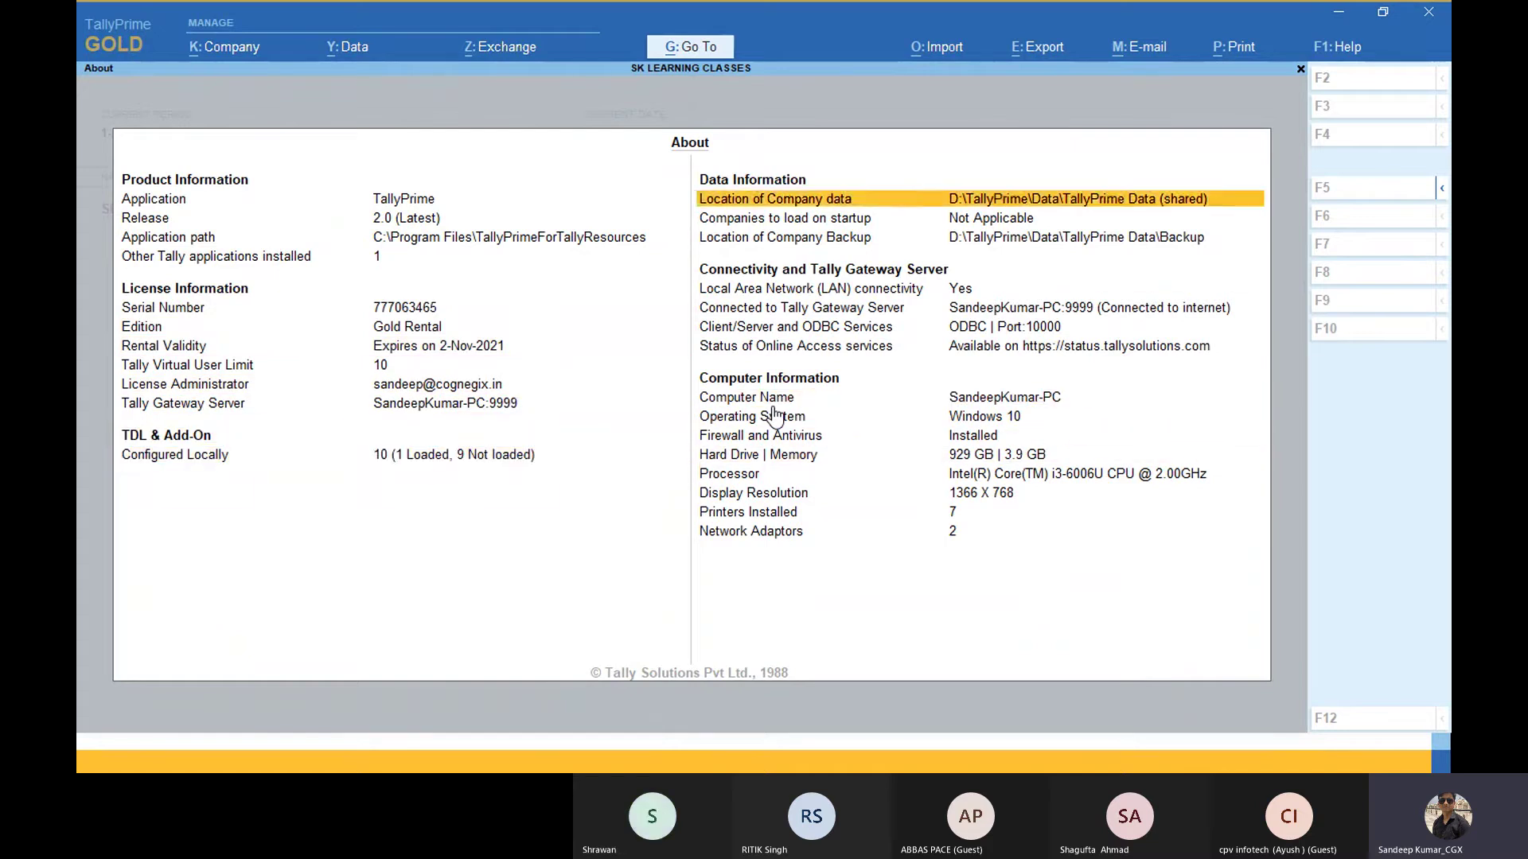
pyautogui.press('Up')
pyautogui.press('Down')
pyautogui.press('Down')
pyautogui.press('Down')
pyautogui.press('Down')
pyautogui.press('Down')
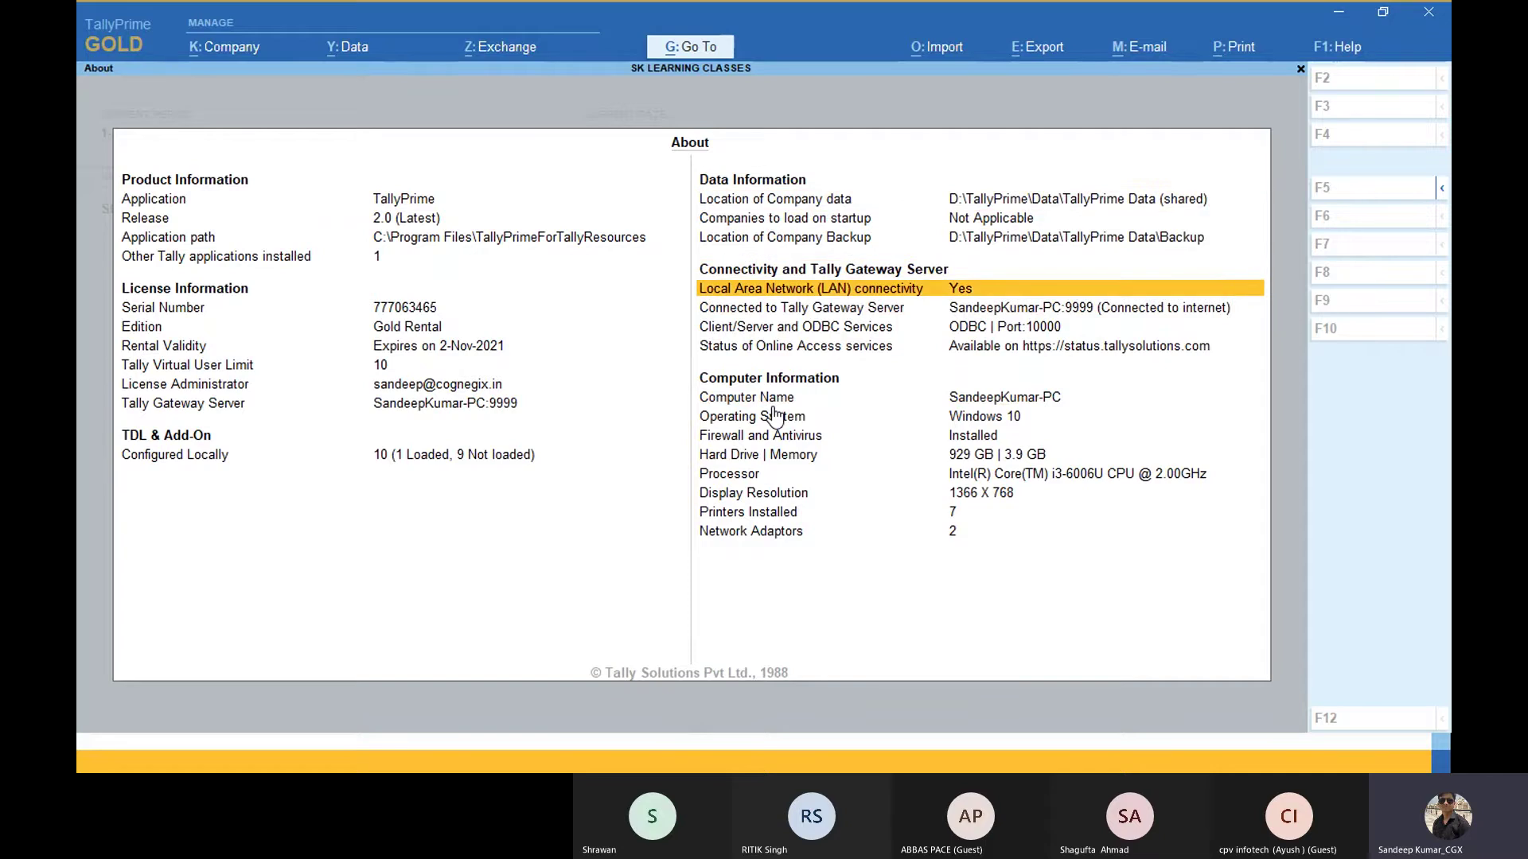
# Step: Browse the gateway connectivity and computer information rows: Windows 10, hard drive, memory, antivirus
pyautogui.press('Down')
pyautogui.press('Up')
pyautogui.press('Down')
pyautogui.press('Up')
pyautogui.press('Down')
pyautogui.press('Down')
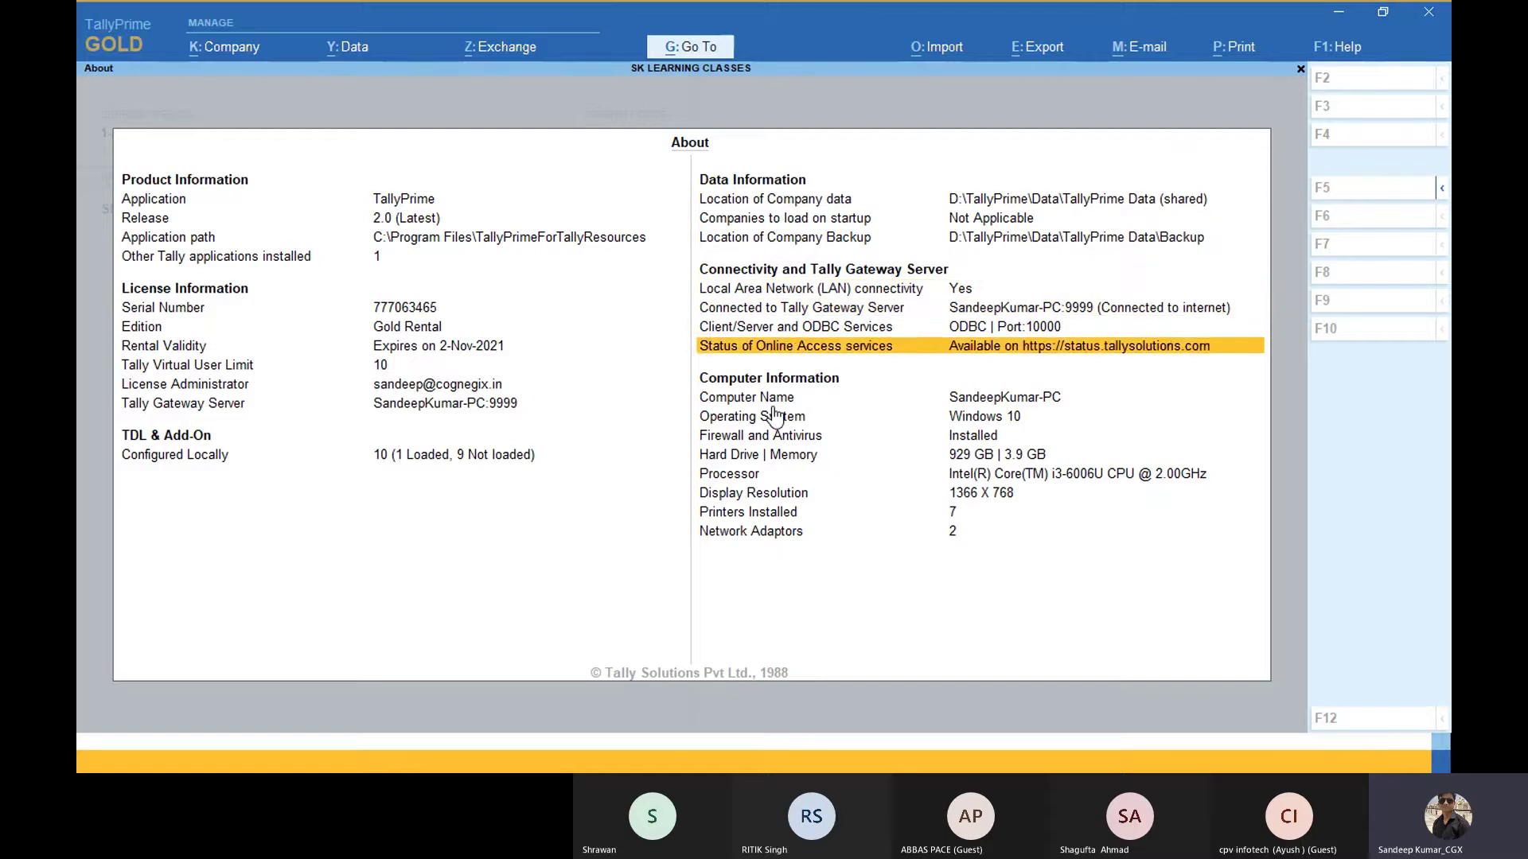
pyautogui.press('Down')
pyautogui.press('Down')
pyautogui.press('Down')
pyautogui.press('Up')
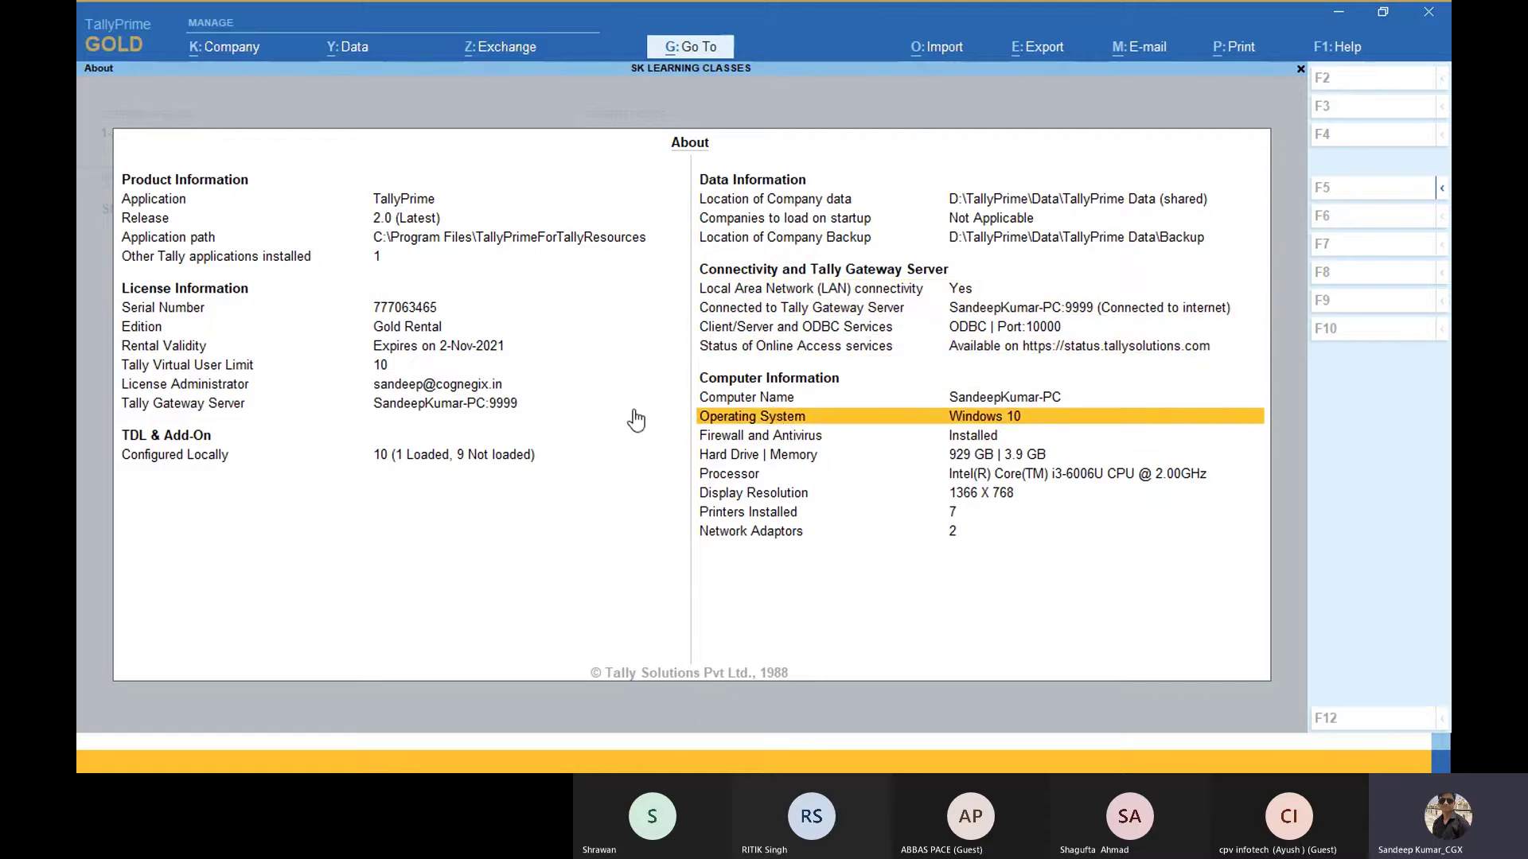
pyautogui.press('Up')
pyautogui.press('Down')
pyautogui.press('Down')
pyautogui.press('Down')
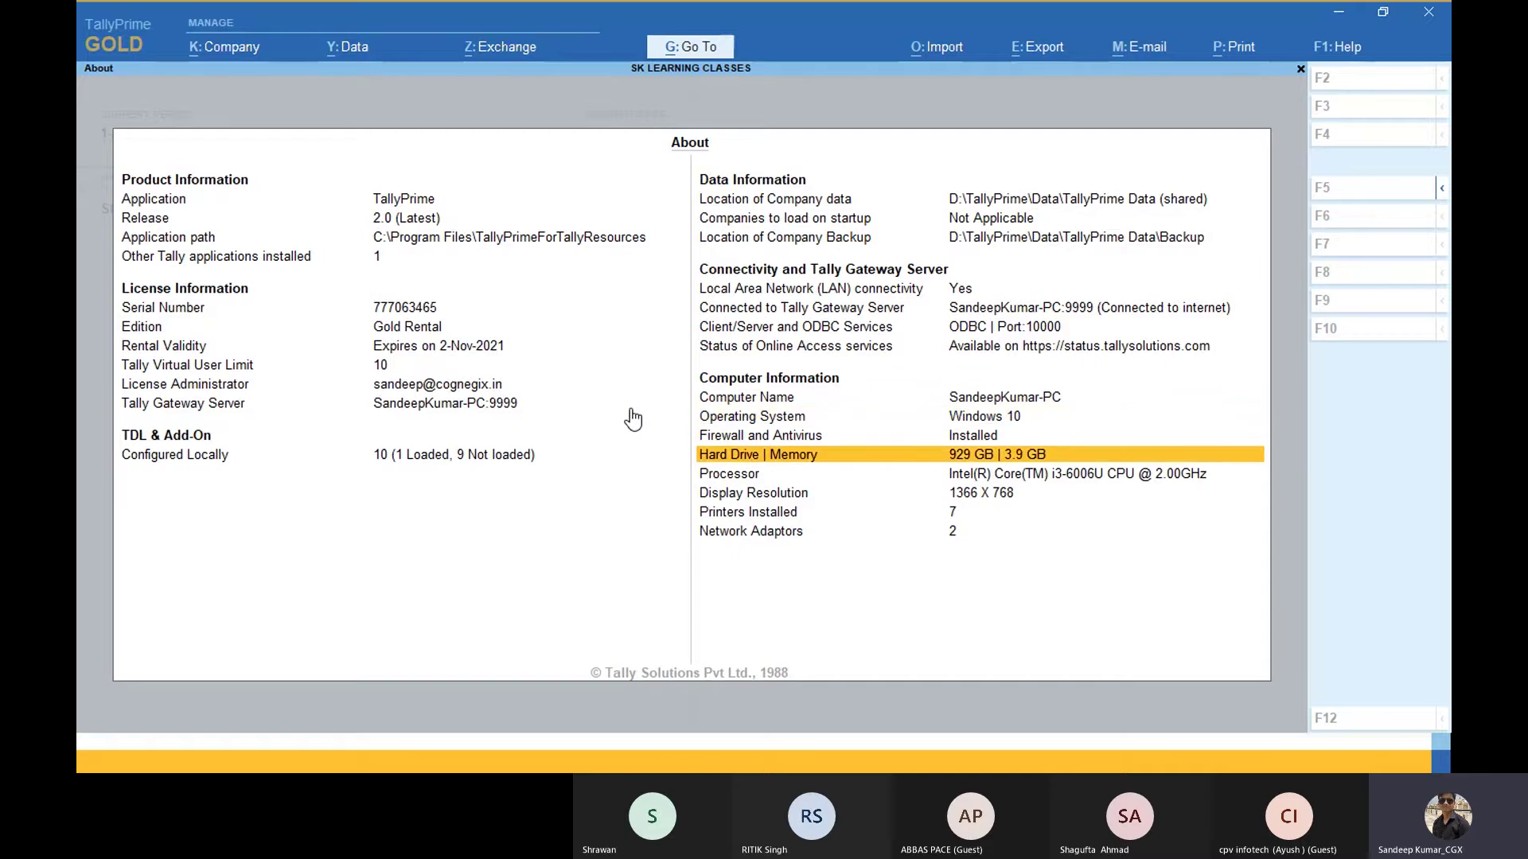
pyautogui.press('Up')
pyautogui.press('Up')
pyautogui.press('Up')
pyautogui.press('Down')
pyautogui.press('Down')
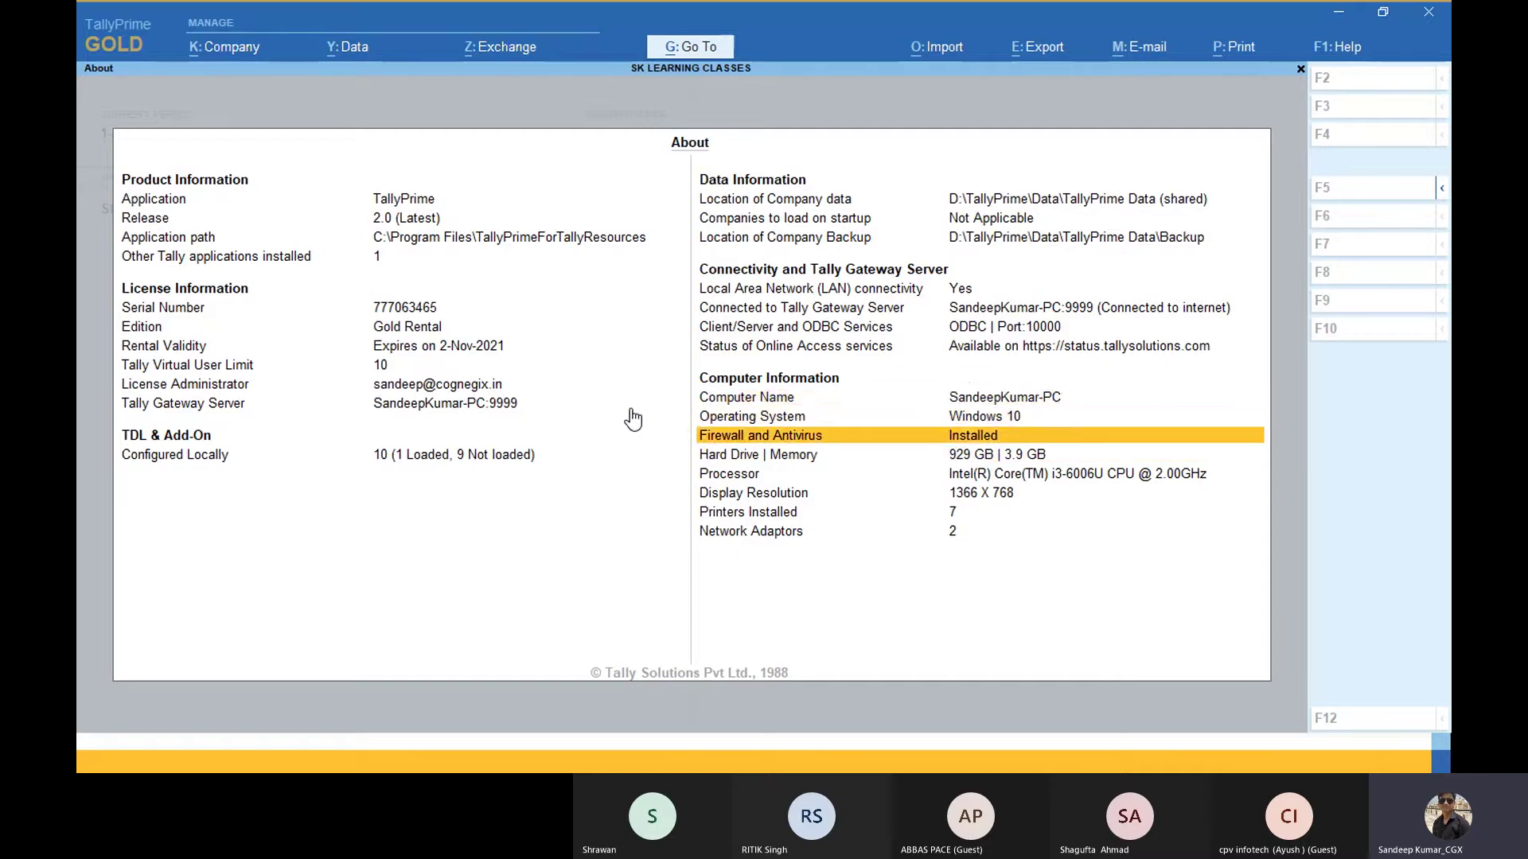
pyautogui.press('Up')
pyautogui.press('Up')
pyautogui.press('Down')
pyautogui.press('Down')
pyautogui.press('Down')
pyautogui.press('Down')
pyautogui.press('Down')
pyautogui.press('Down')
pyautogui.press('Down')
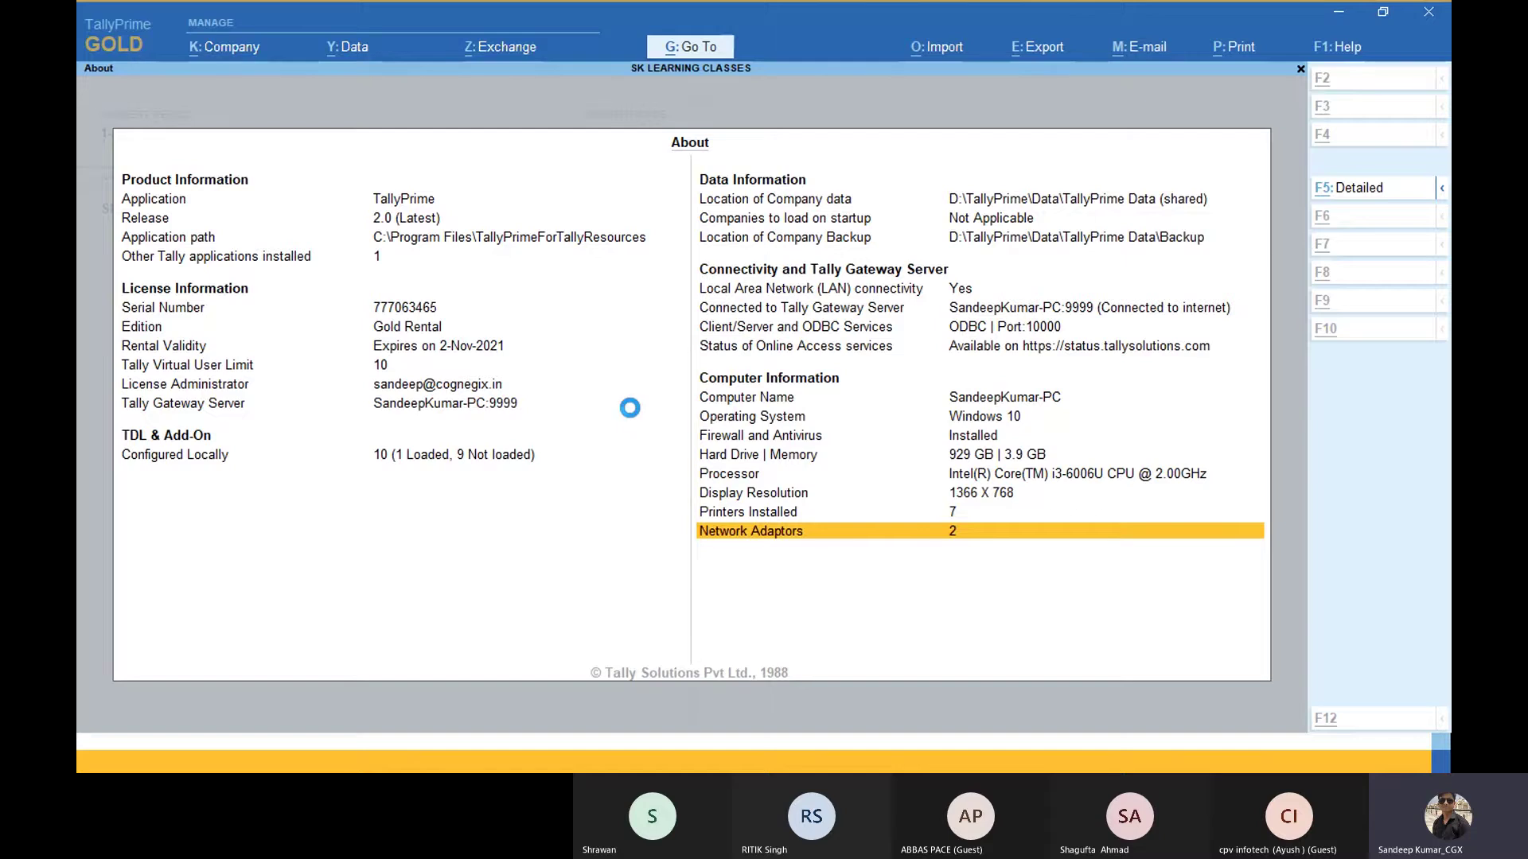
pyautogui.press('F5')
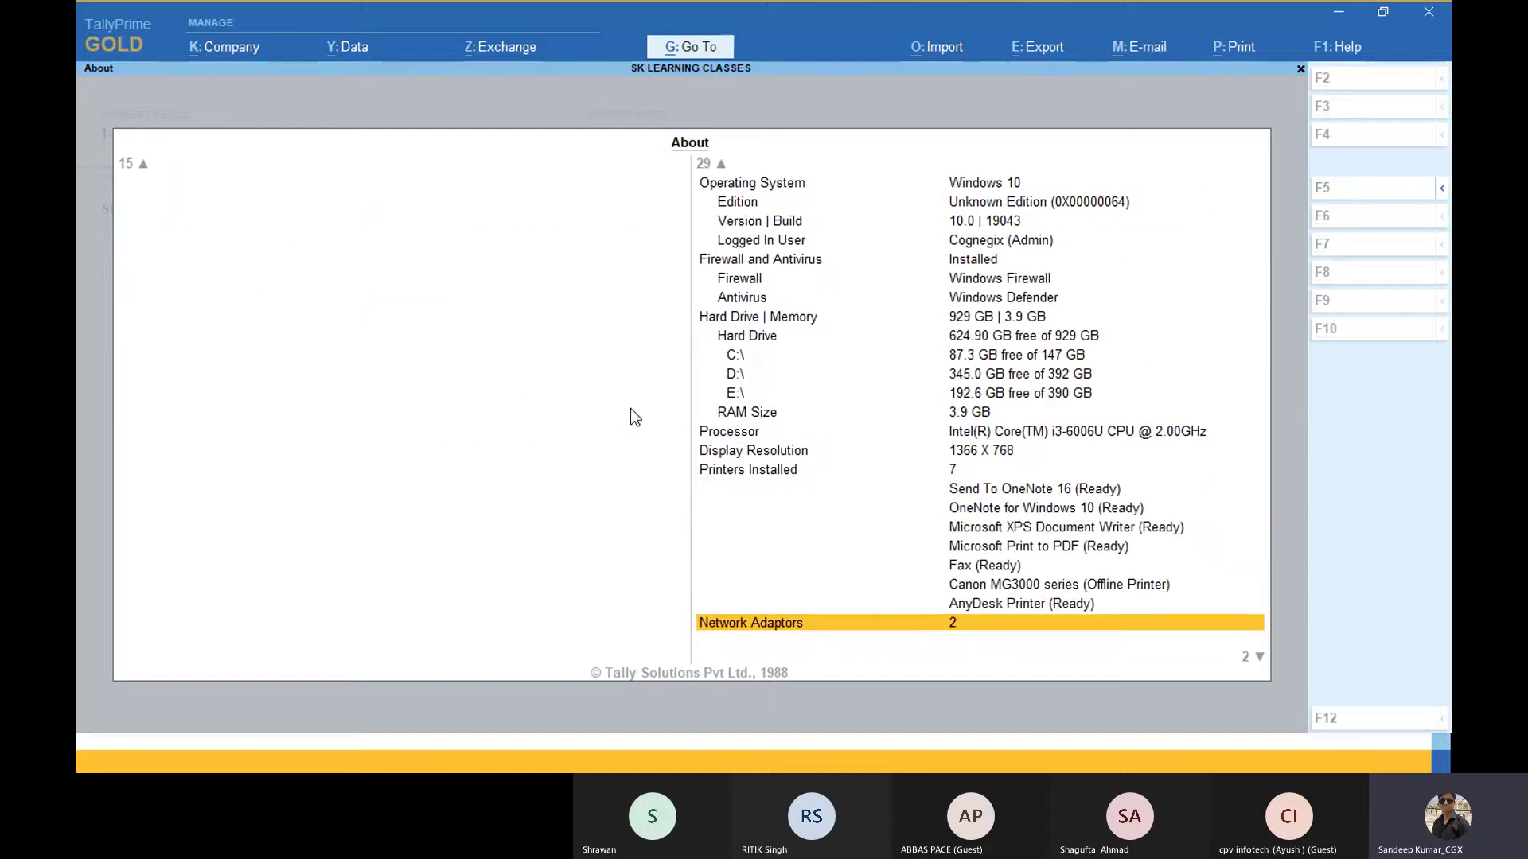
pyautogui.press('Up')
pyautogui.press('Down')
pyautogui.press('Up')
pyautogui.press('Down')
pyautogui.press('Up')
pyautogui.press('Up')
pyautogui.press('Up')
pyautogui.press('Up')
pyautogui.press('Up')
pyautogui.press('Up')
pyautogui.press('Up')
pyautogui.press('Up')
pyautogui.press('Up')
pyautogui.press('Up')
pyautogui.press('Up')
pyautogui.press('Down')
pyautogui.press('Down')
pyautogui.press('Down')
pyautogui.press('Down')
pyautogui.press('Down')
pyautogui.press('Down')
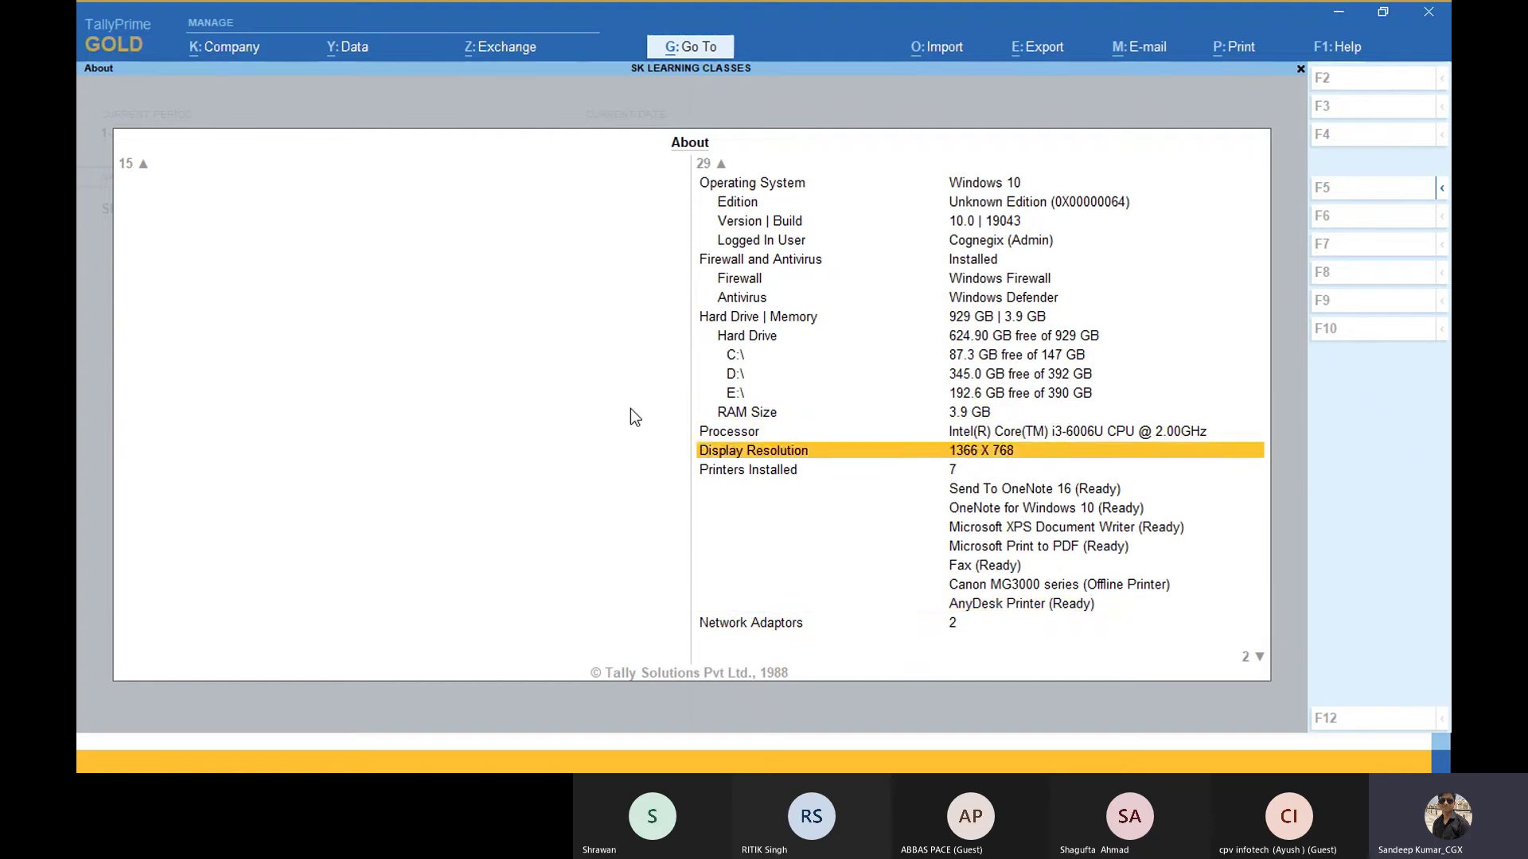
pyautogui.press('Up')
pyautogui.press('Up')
pyautogui.press('Up')
pyautogui.press('Up')
pyautogui.press('Up')
pyautogui.press('Up')
pyautogui.press('Up')
pyautogui.press('Up')
pyautogui.press('Up')
pyautogui.press('Up')
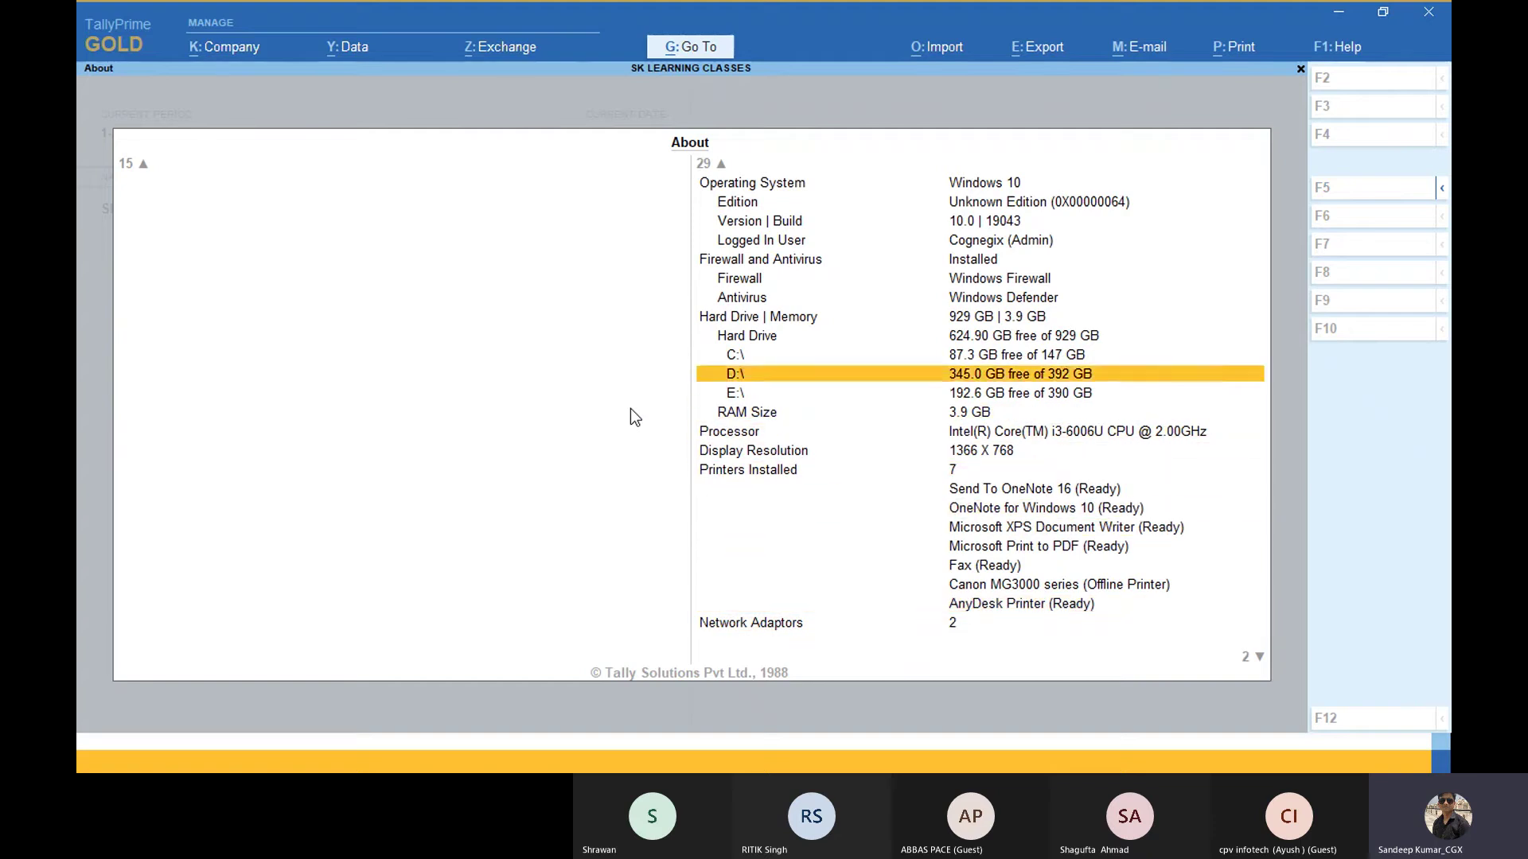
pyautogui.press('Down')
pyautogui.press('Up')
pyautogui.press('Up')
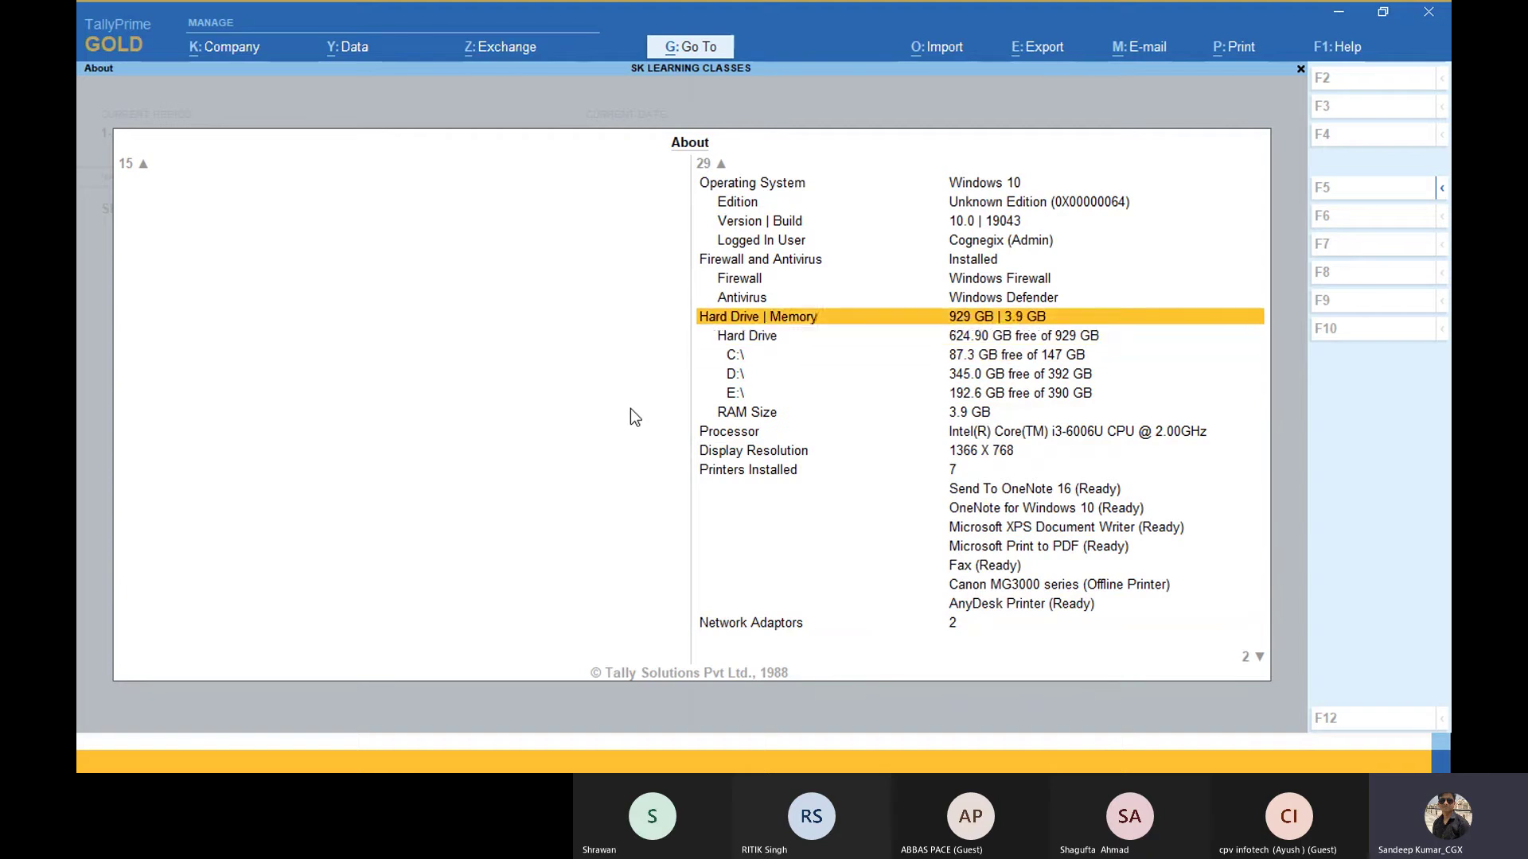
pyautogui.press('Down')
pyautogui.press('Down')
pyautogui.press('Down')
pyautogui.press('Down')
pyautogui.press('Up')
pyautogui.press('Up')
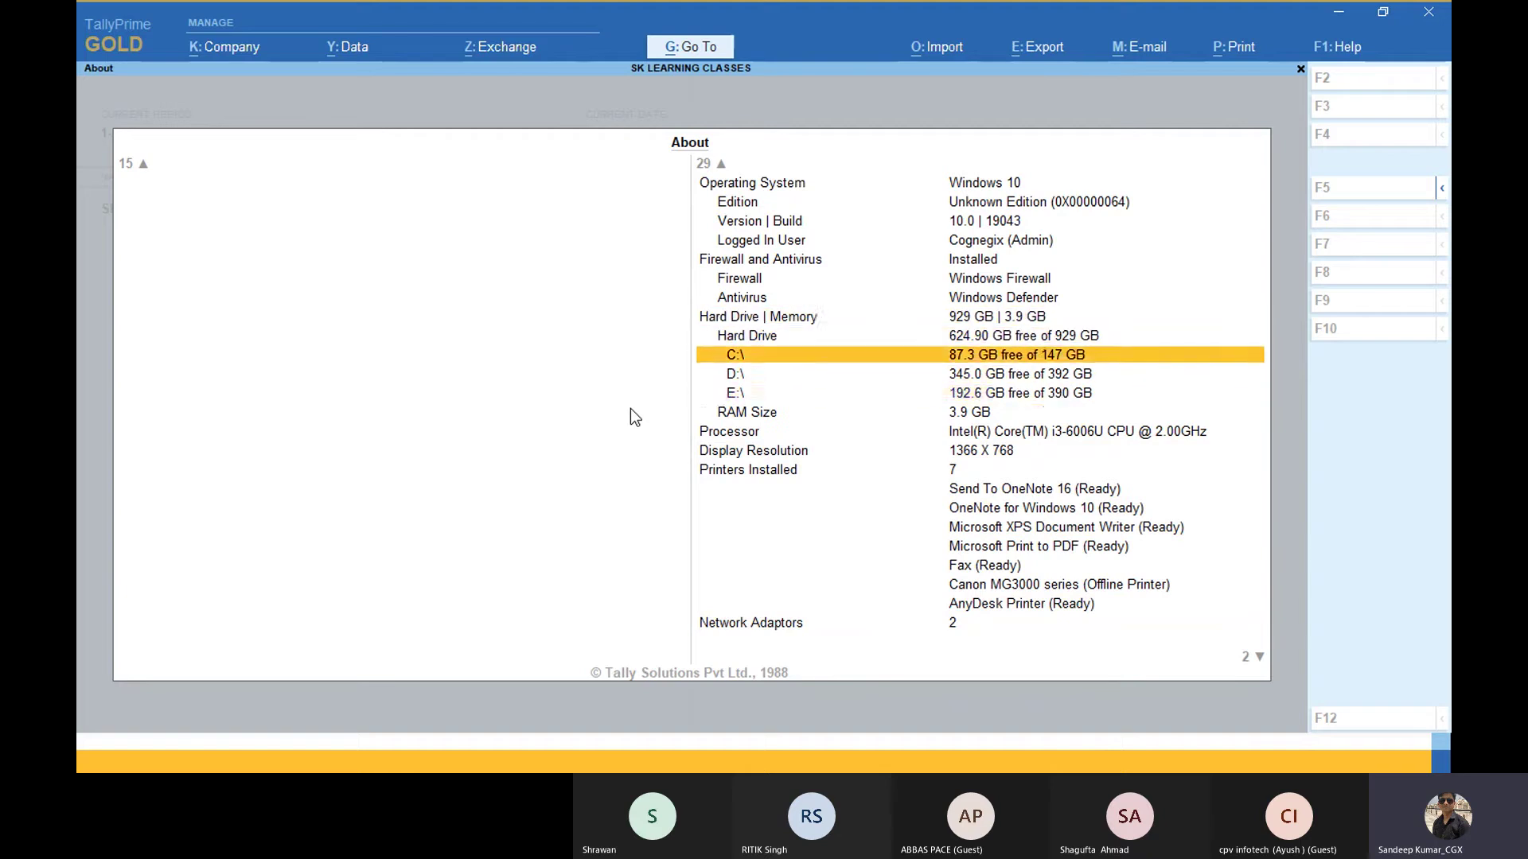
pyautogui.press('Down')
pyautogui.press('Down')
pyautogui.press('Up')
pyautogui.press('Up')
pyautogui.press('Up')
pyautogui.press('Up')
pyautogui.press('Up')
pyautogui.press('Up')
pyautogui.press('Up')
pyautogui.press('Up')
pyautogui.press('Up')
pyautogui.press('Up')
pyautogui.press('Up')
pyautogui.press('Up')
pyautogui.press('Up')
pyautogui.press('Up')
pyautogui.press('Up')
pyautogui.press('Up')
pyautogui.press('Up')
pyautogui.press('Up')
pyautogui.press('Up')
pyautogui.press('Up')
pyautogui.press('Up')
pyautogui.press('Up')
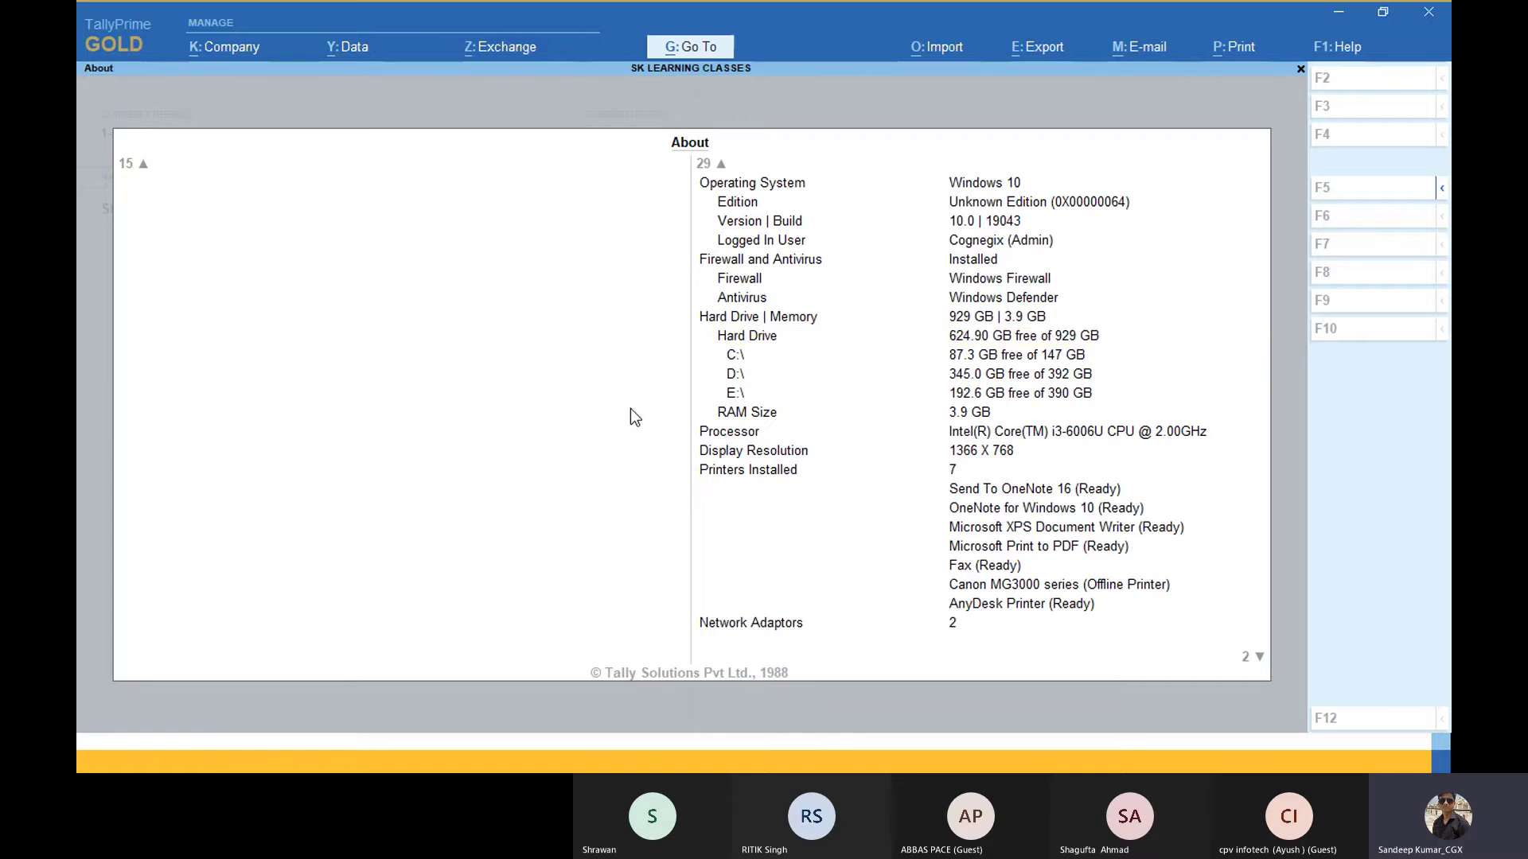
pyautogui.press('Left')
pyautogui.press('Down')
pyautogui.press('Down')
pyautogui.press('Down')
pyautogui.press('Down')
pyautogui.press('Down')
pyautogui.press('Down')
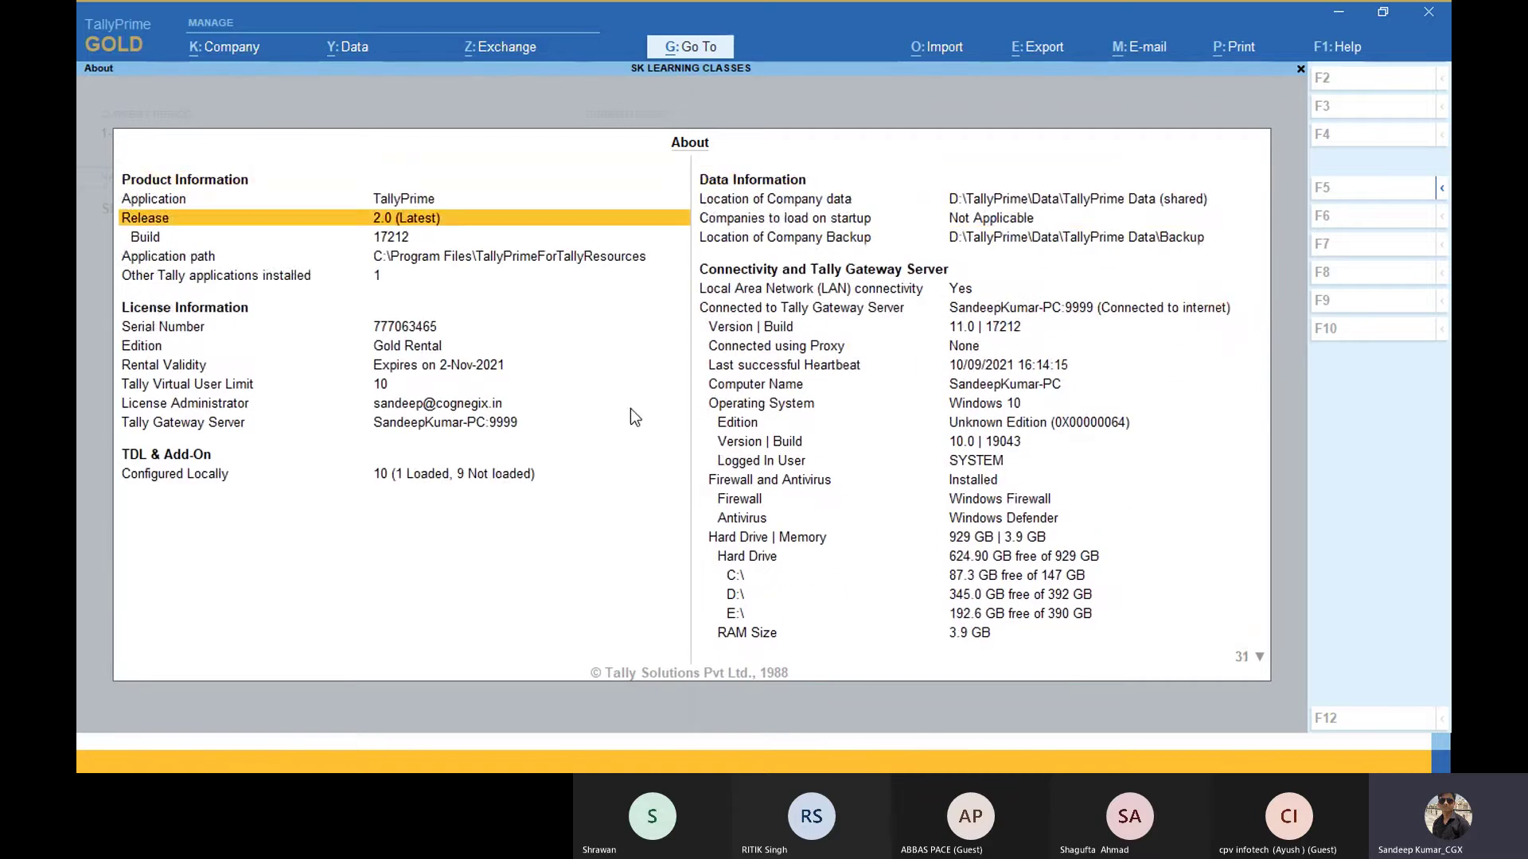
pyautogui.press('Up')
pyautogui.press('Up')
pyautogui.press('Up')
pyautogui.press('Up')
pyautogui.press('Up')
pyautogui.press('Down')
pyautogui.press('Down')
pyautogui.press('Down')
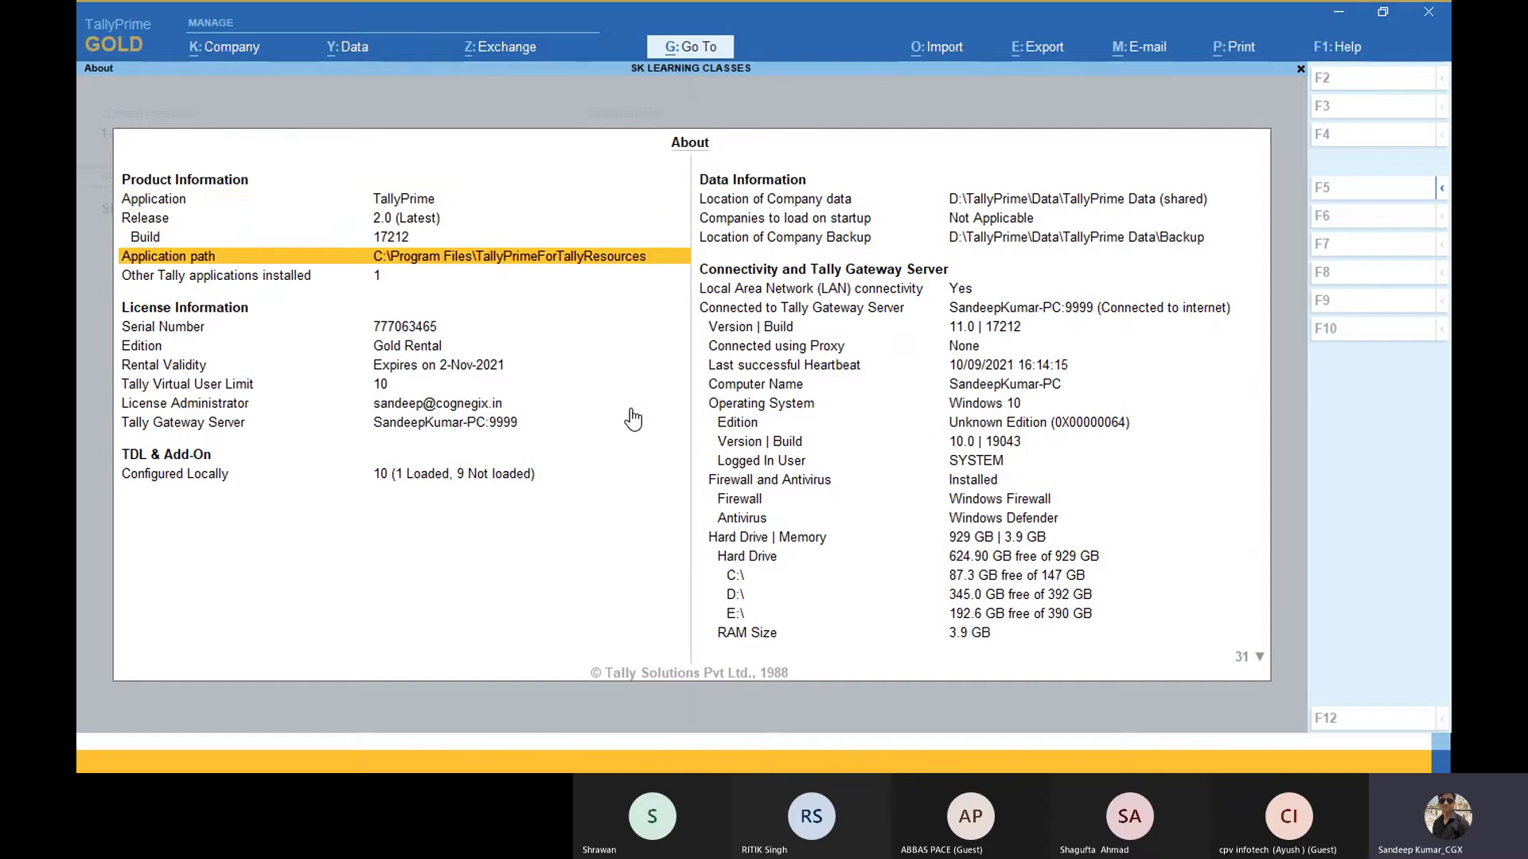
pyautogui.click(653, 262)
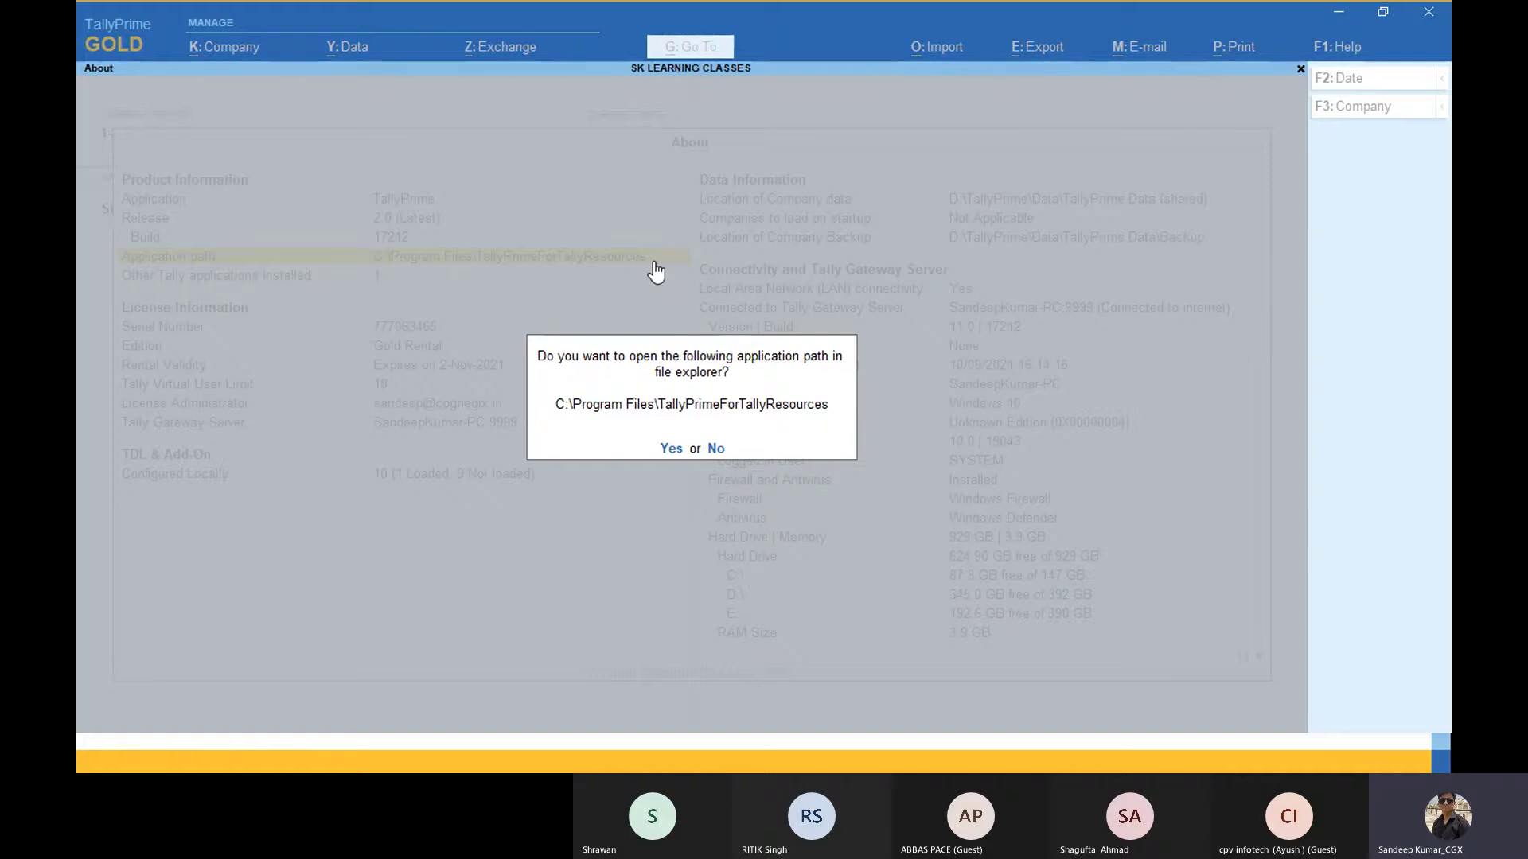
pyautogui.press('Return')
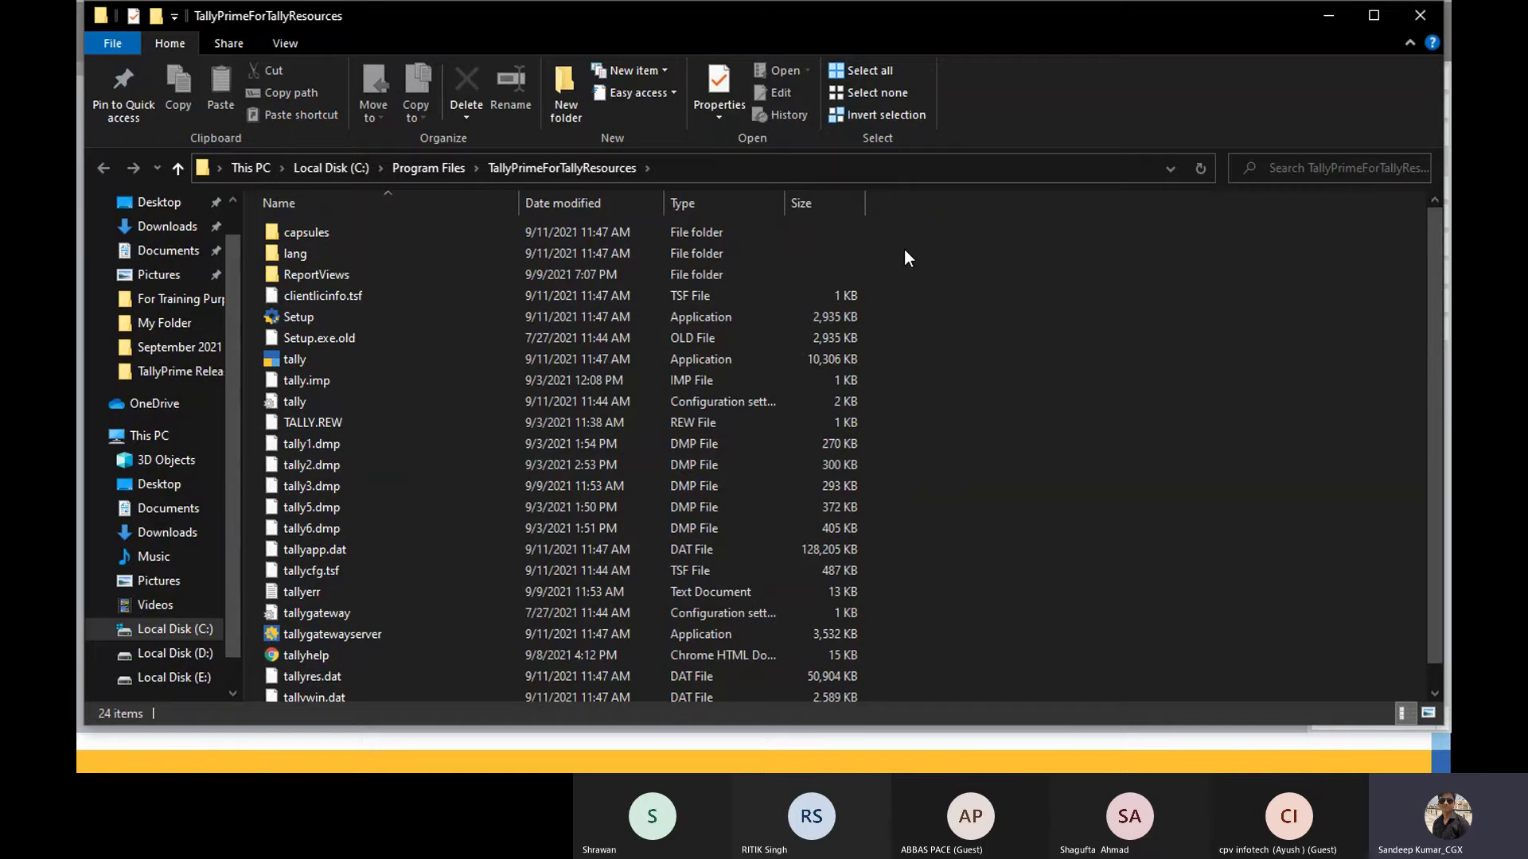
pyautogui.hotkey('alt', 'Tab')
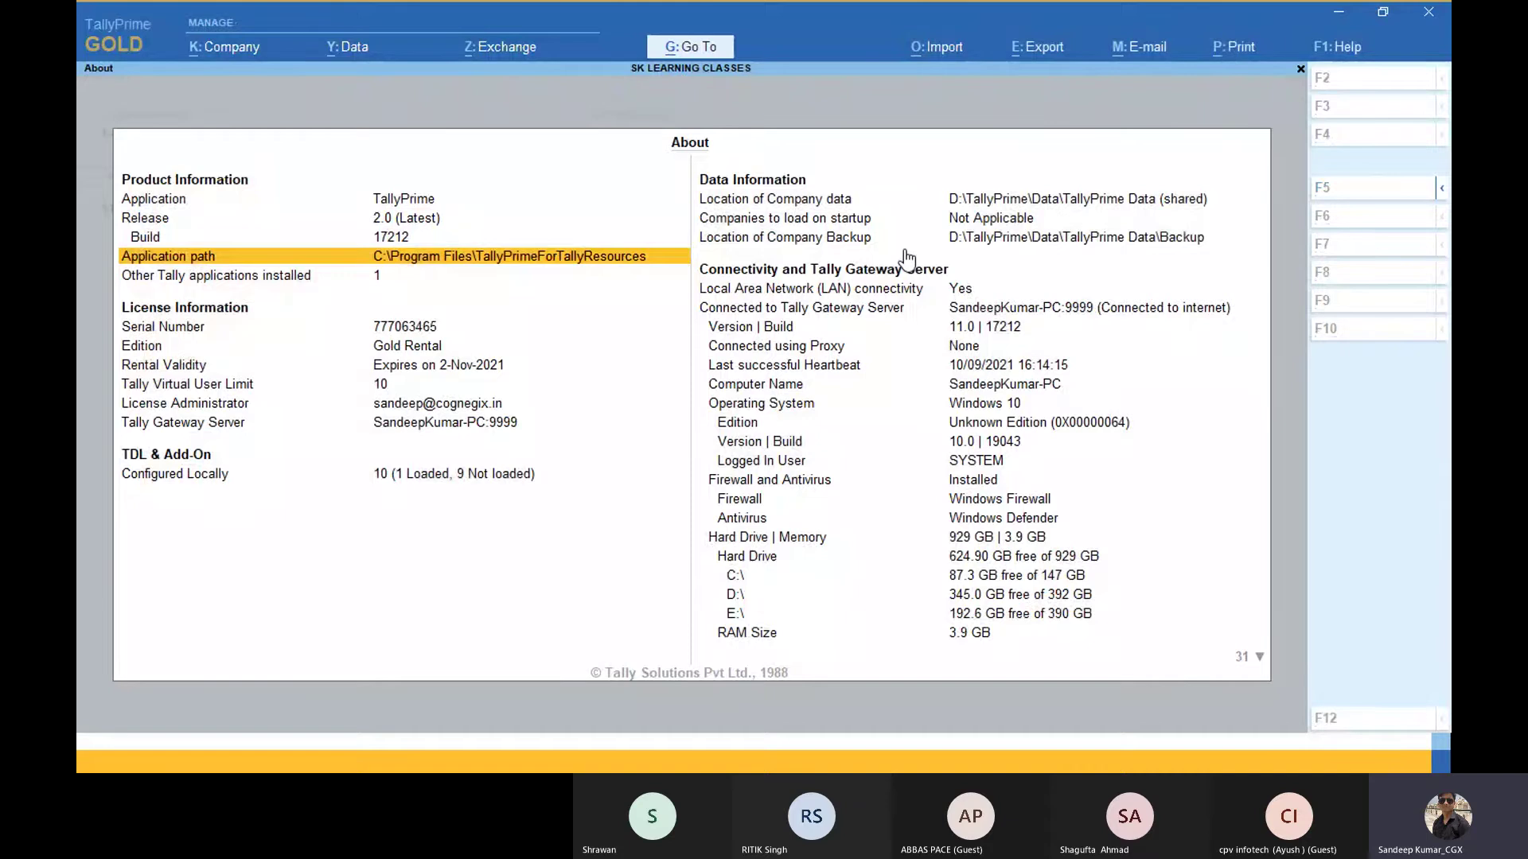
# Step: Compare with Tally.ERP 9's Gateway of Tally, then return to TallyPrime's About screen
pyautogui.hotkey('alt', 'Tab')
pyautogui.press('Tab')
pyautogui.press('Tab')
pyautogui.press('Tab')
pyautogui.press('Tab')
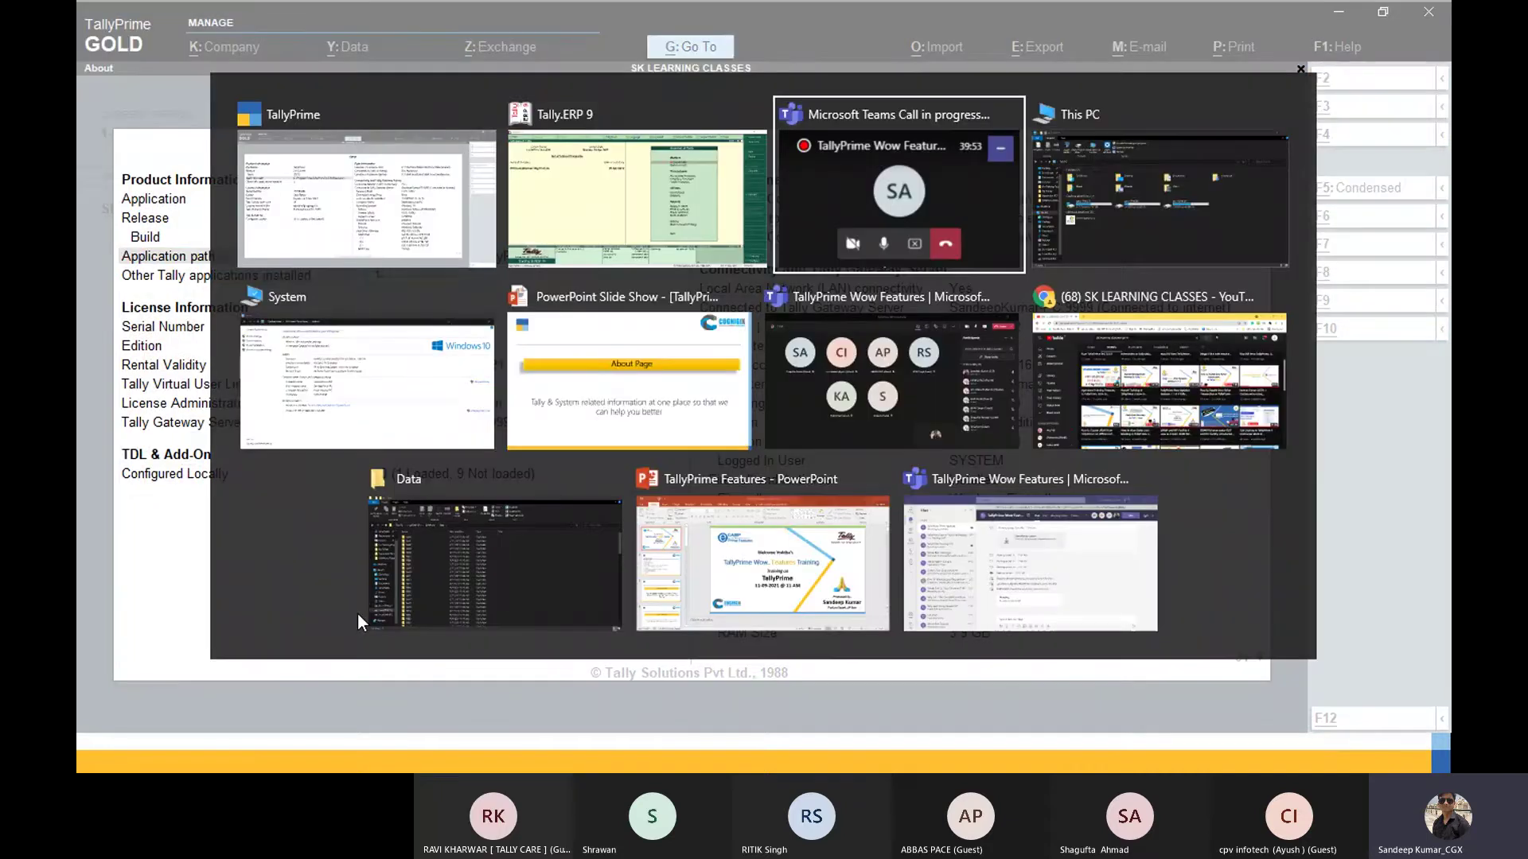
pyautogui.press('Tab')
pyautogui.press('Tab')
pyautogui.press('Tab')
pyautogui.press('Tab')
pyautogui.press('Tab')
pyautogui.press('Tab')
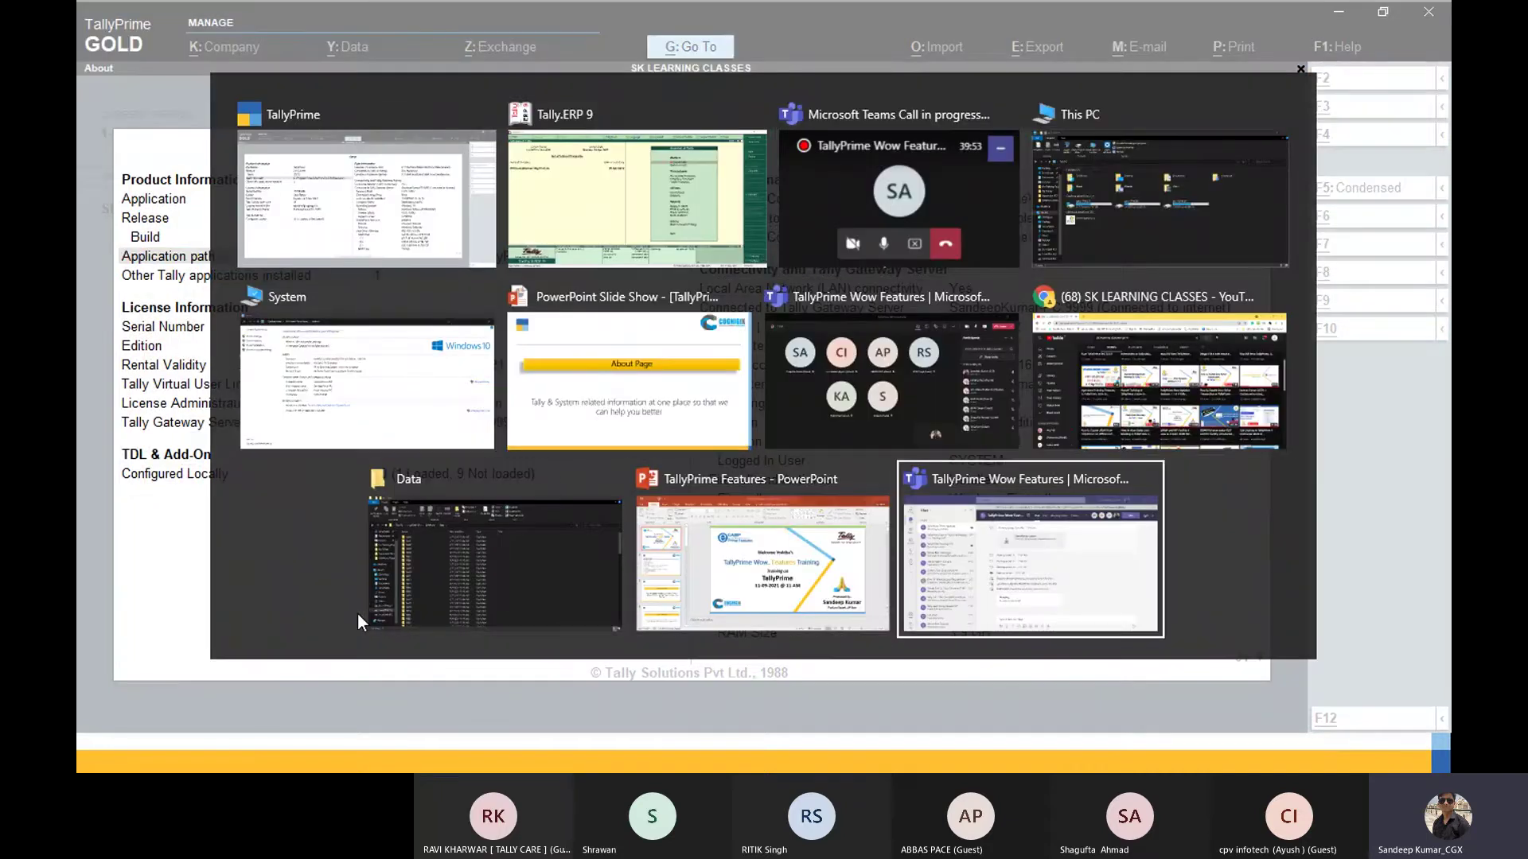
pyautogui.hotkey('alt', 'Tab')
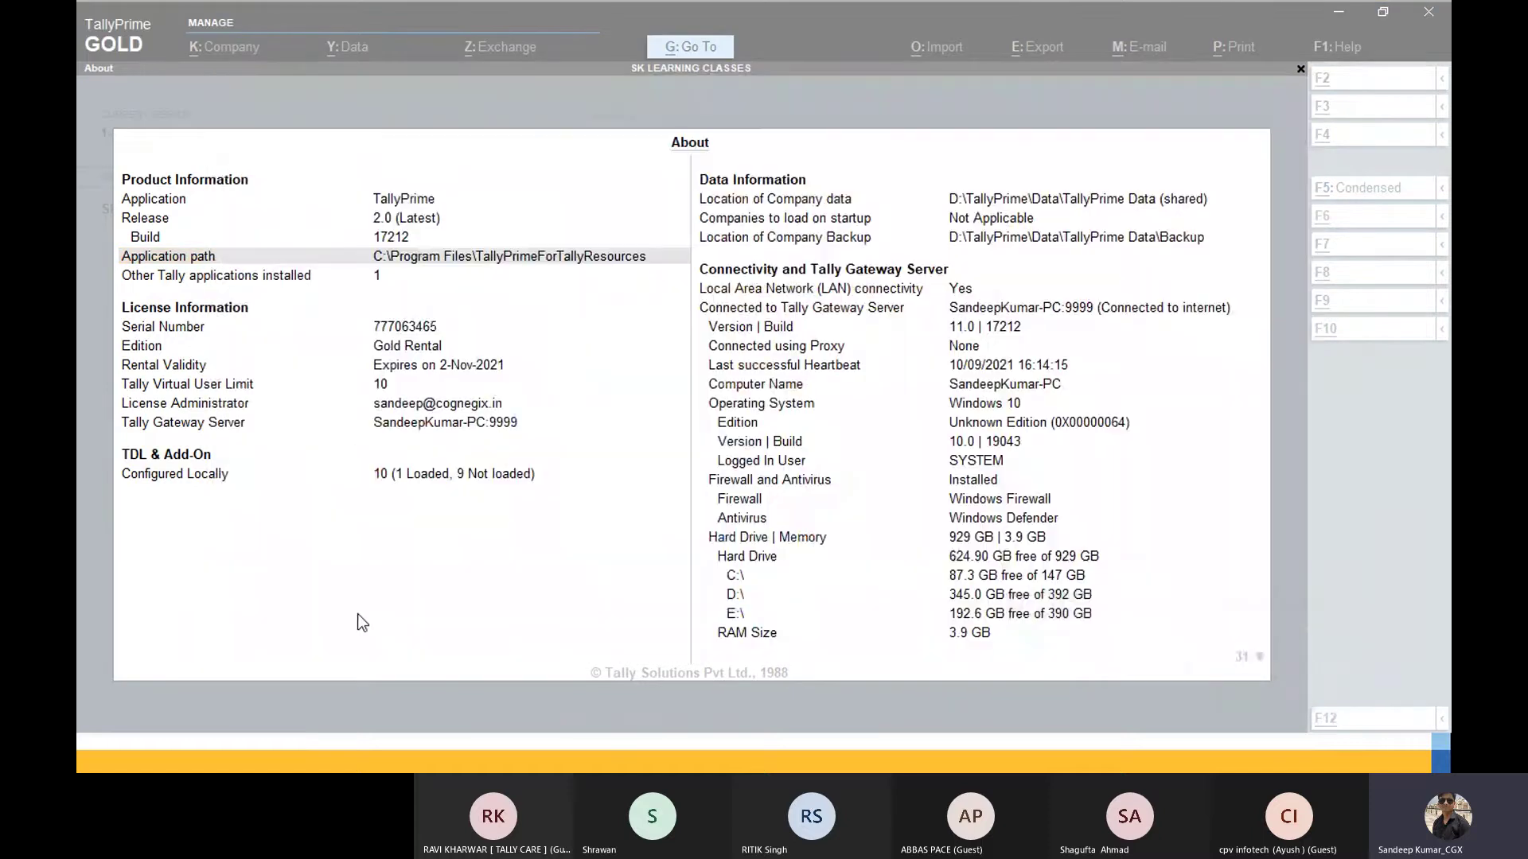
pyautogui.hotkey('alt', 'Tab')
pyautogui.press('Tab')
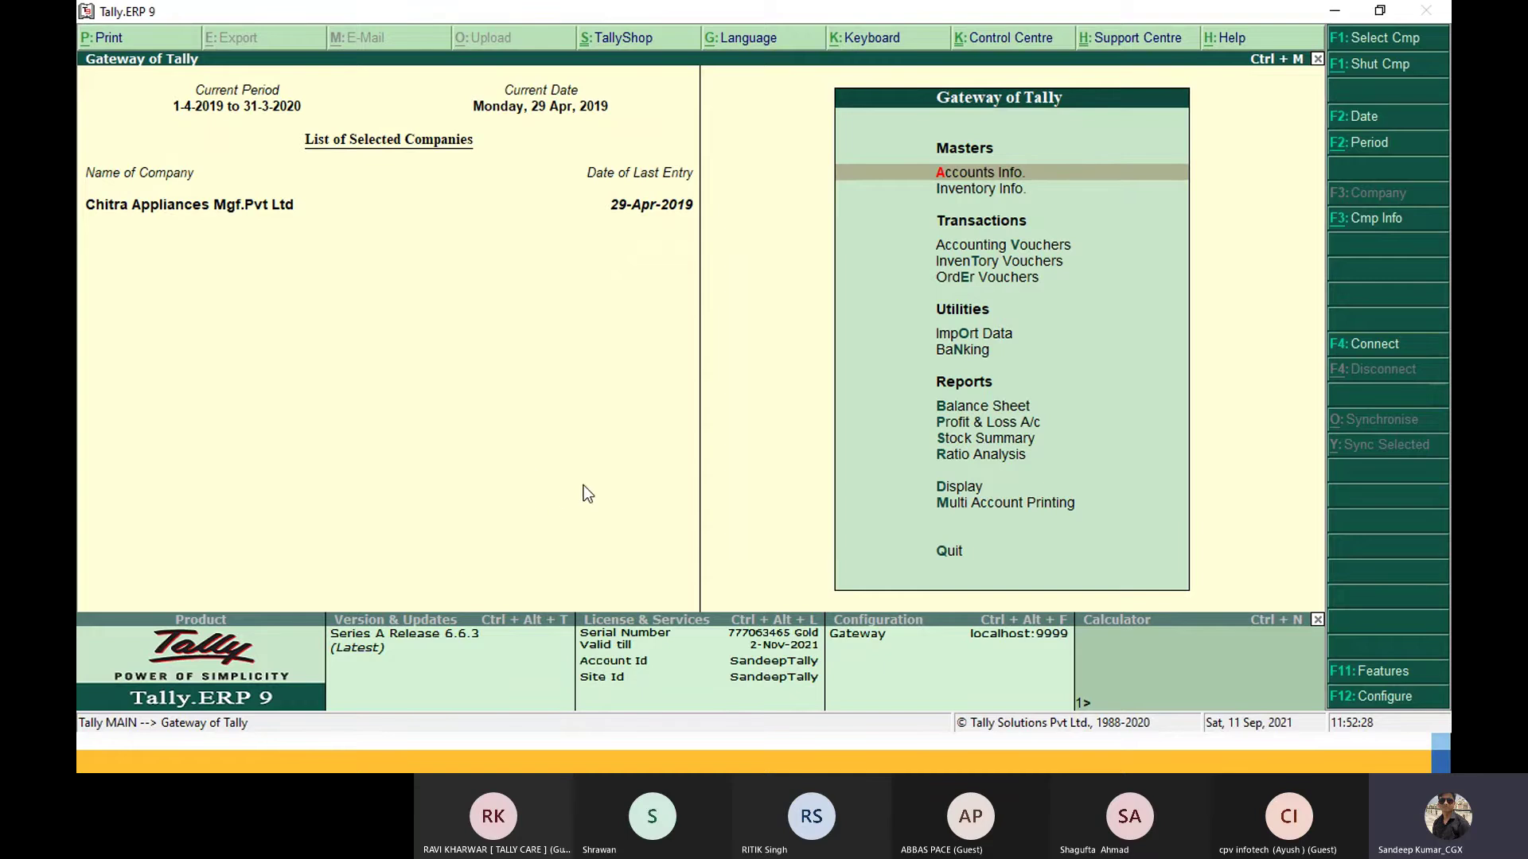
pyautogui.hotkey('alt', 'Tab')
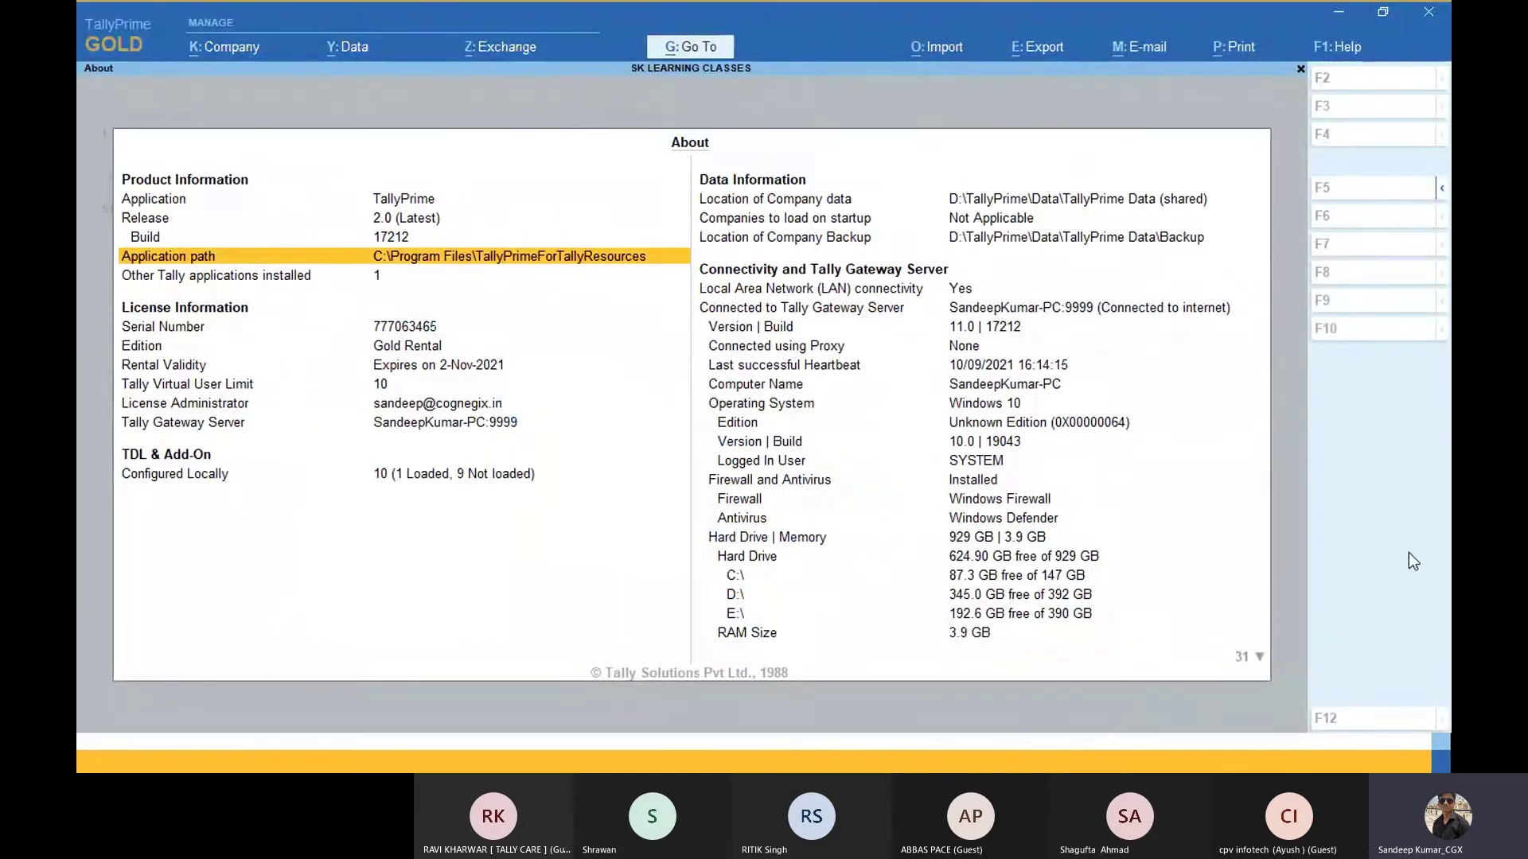
pyautogui.press('F5')
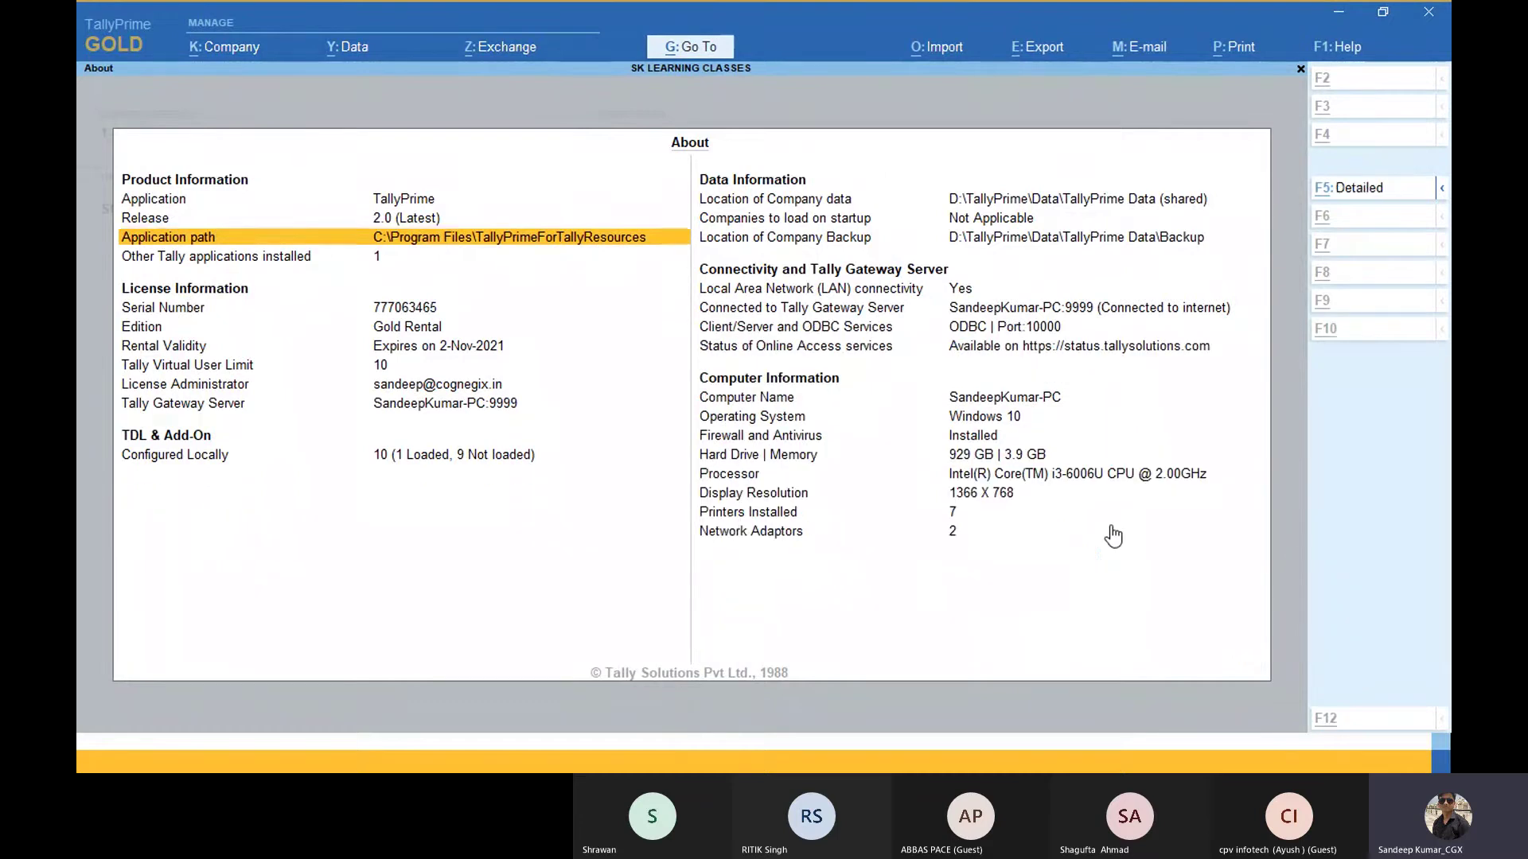
pyautogui.press('Right')
pyautogui.press('Up')
pyautogui.press('Up')
pyautogui.press('Up')
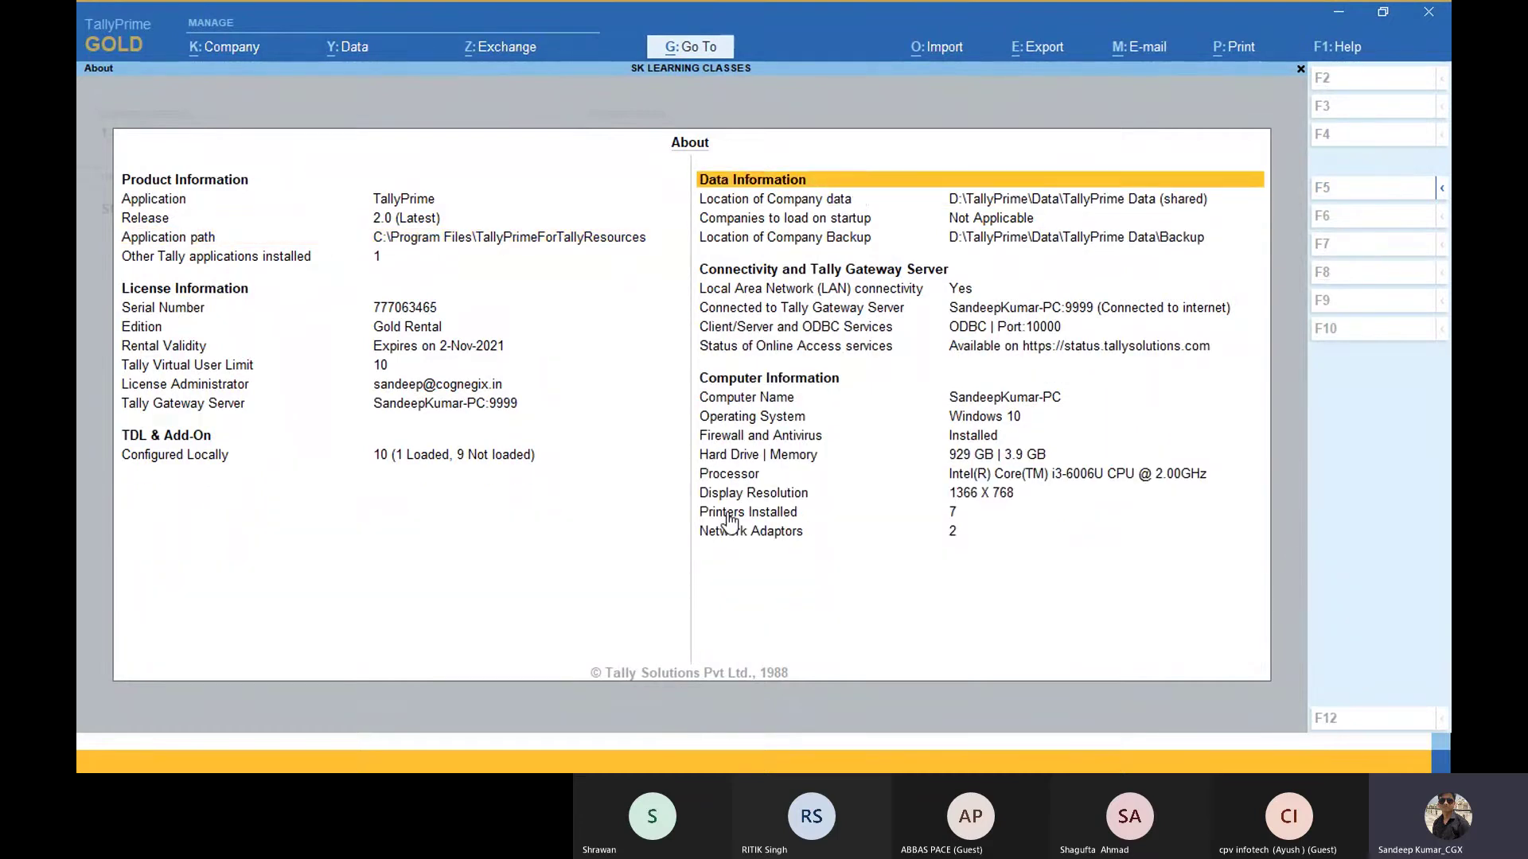
pyautogui.press('Down')
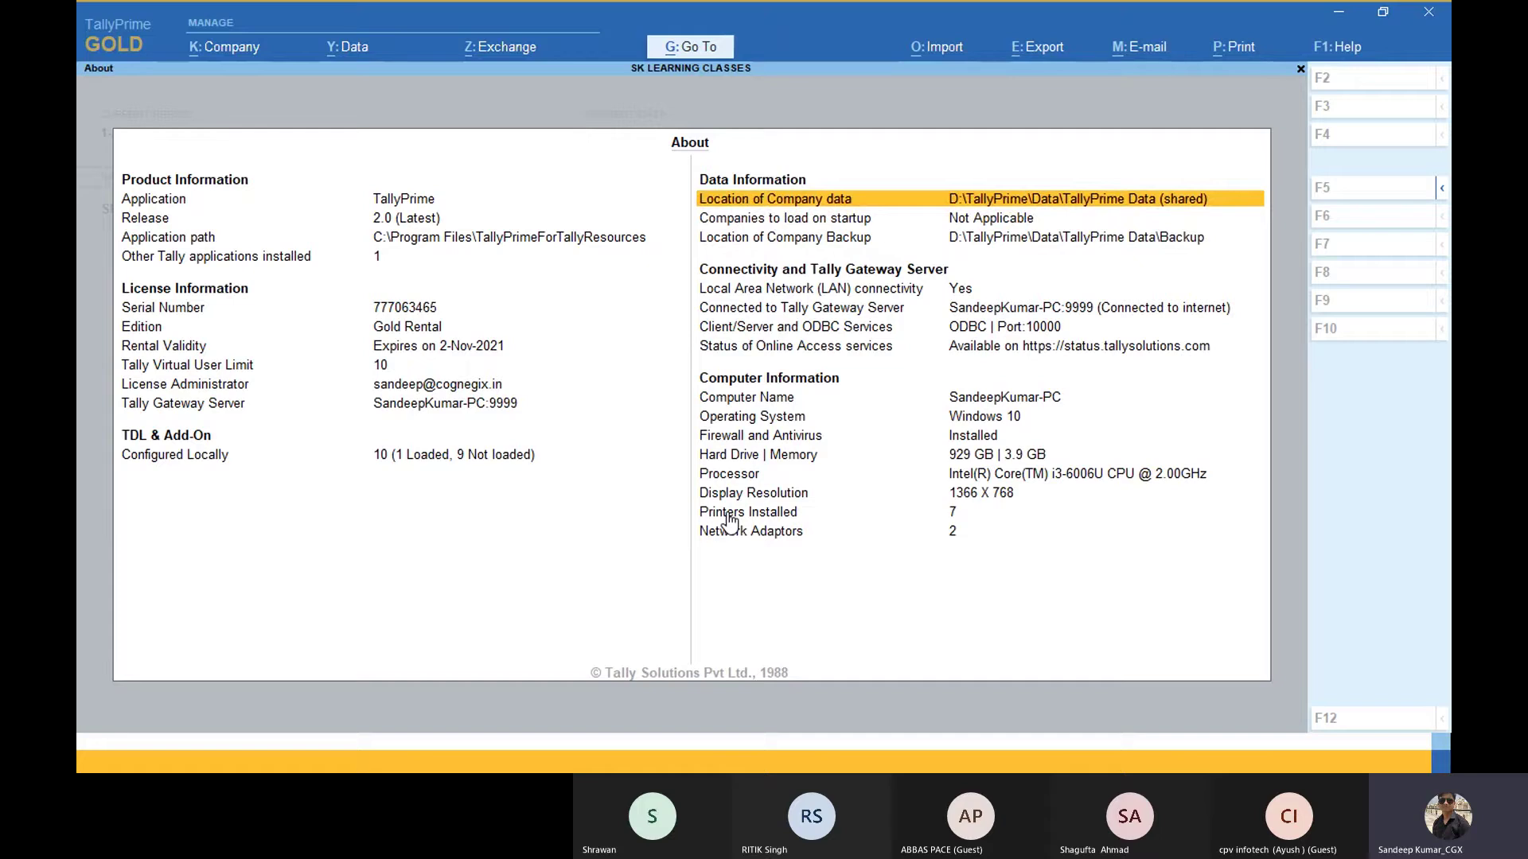
pyautogui.press('Down')
pyautogui.press('Up')
pyautogui.press('Down')
pyautogui.press('Down')
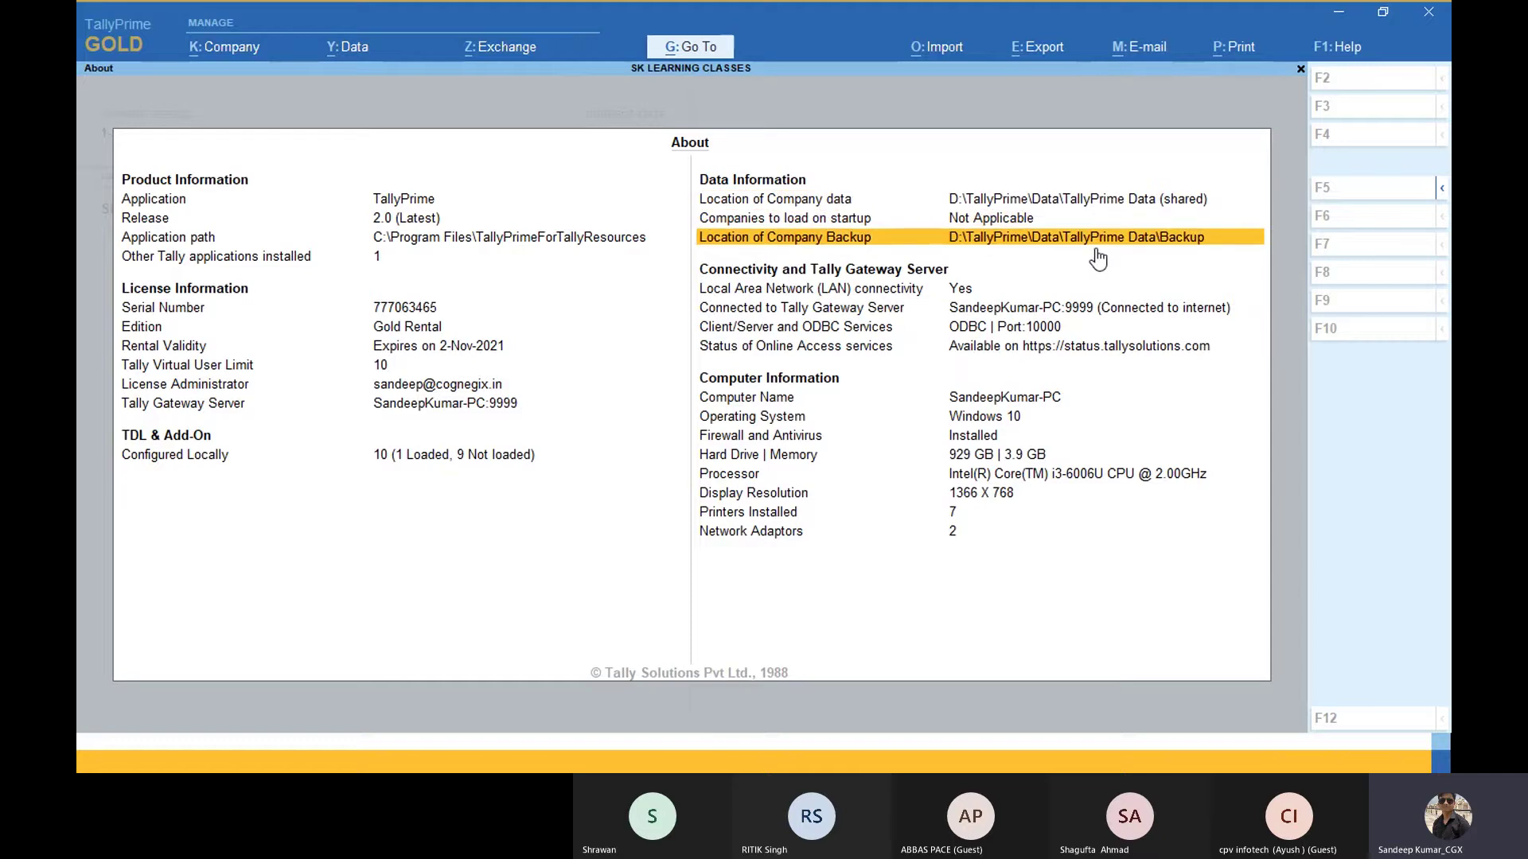
pyautogui.press('Return')
pyautogui.press('Up')
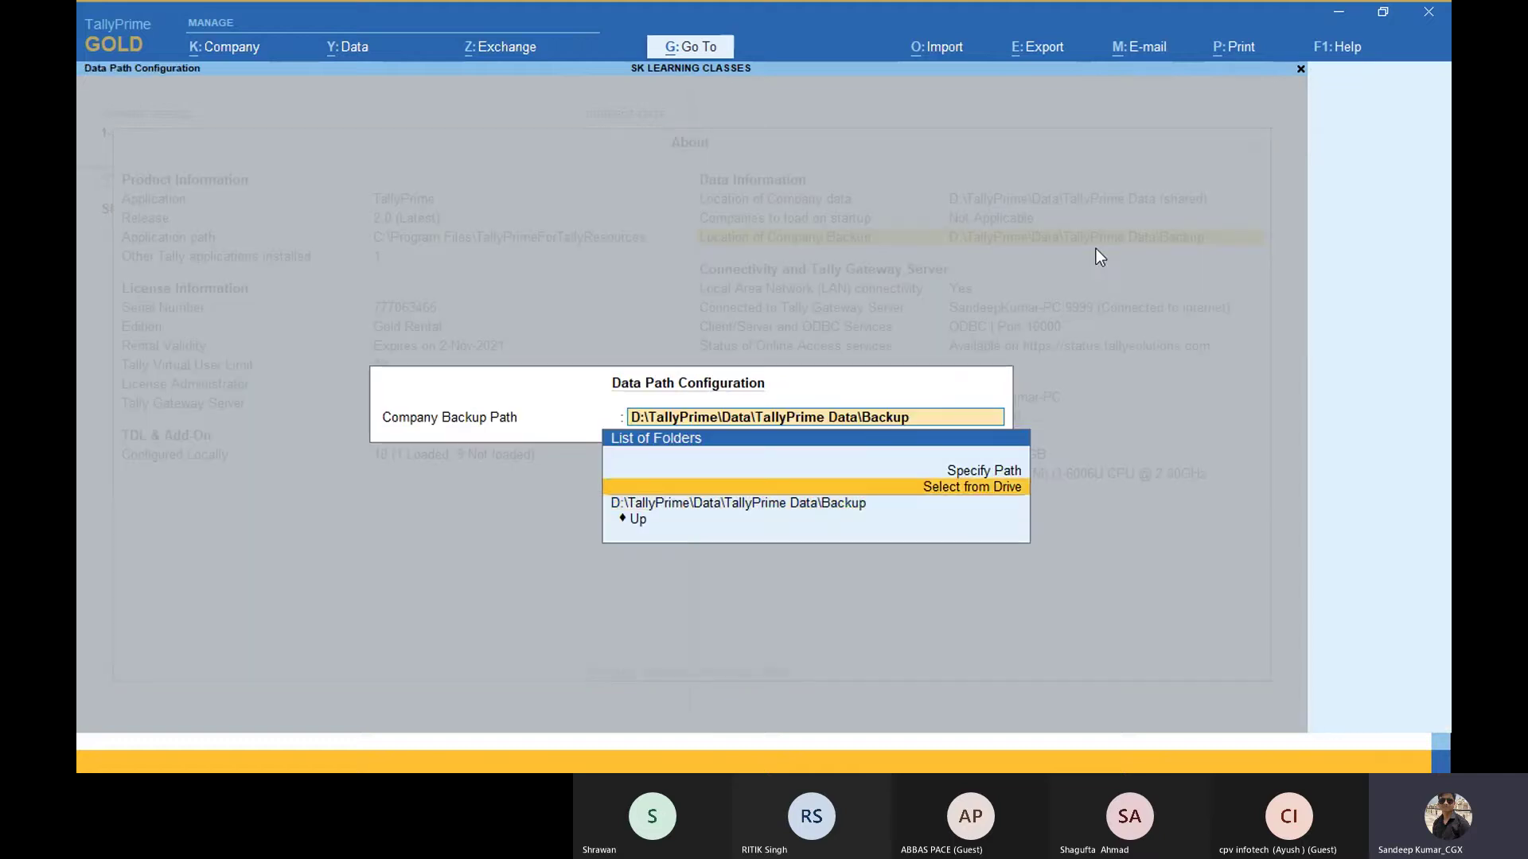
pyautogui.press('Up')
pyautogui.press('Down')
pyautogui.press('Down')
pyautogui.press('Up')
pyautogui.press('Up')
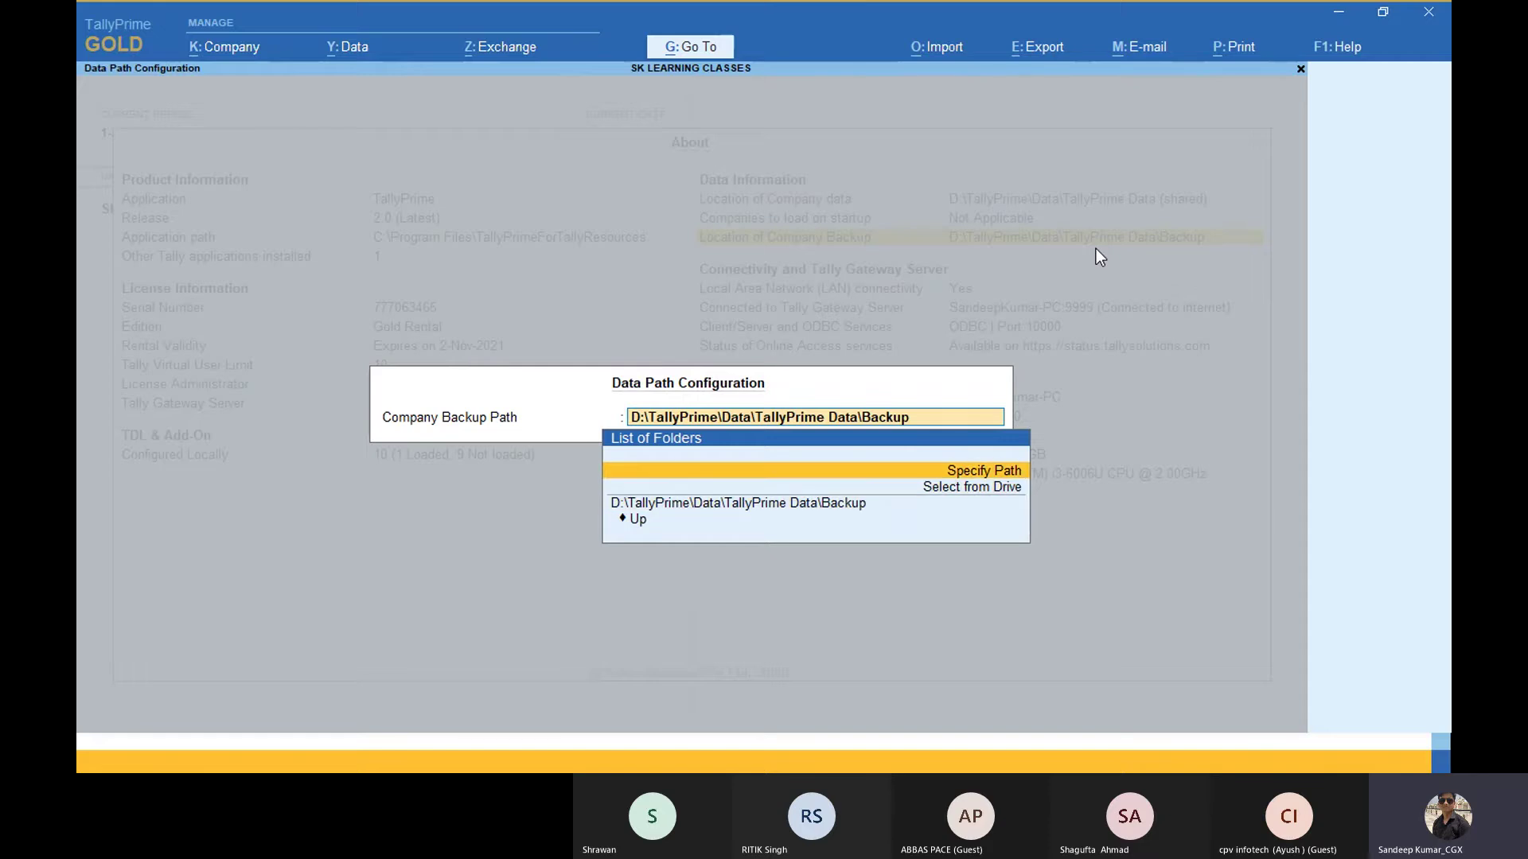
pyautogui.press('Down')
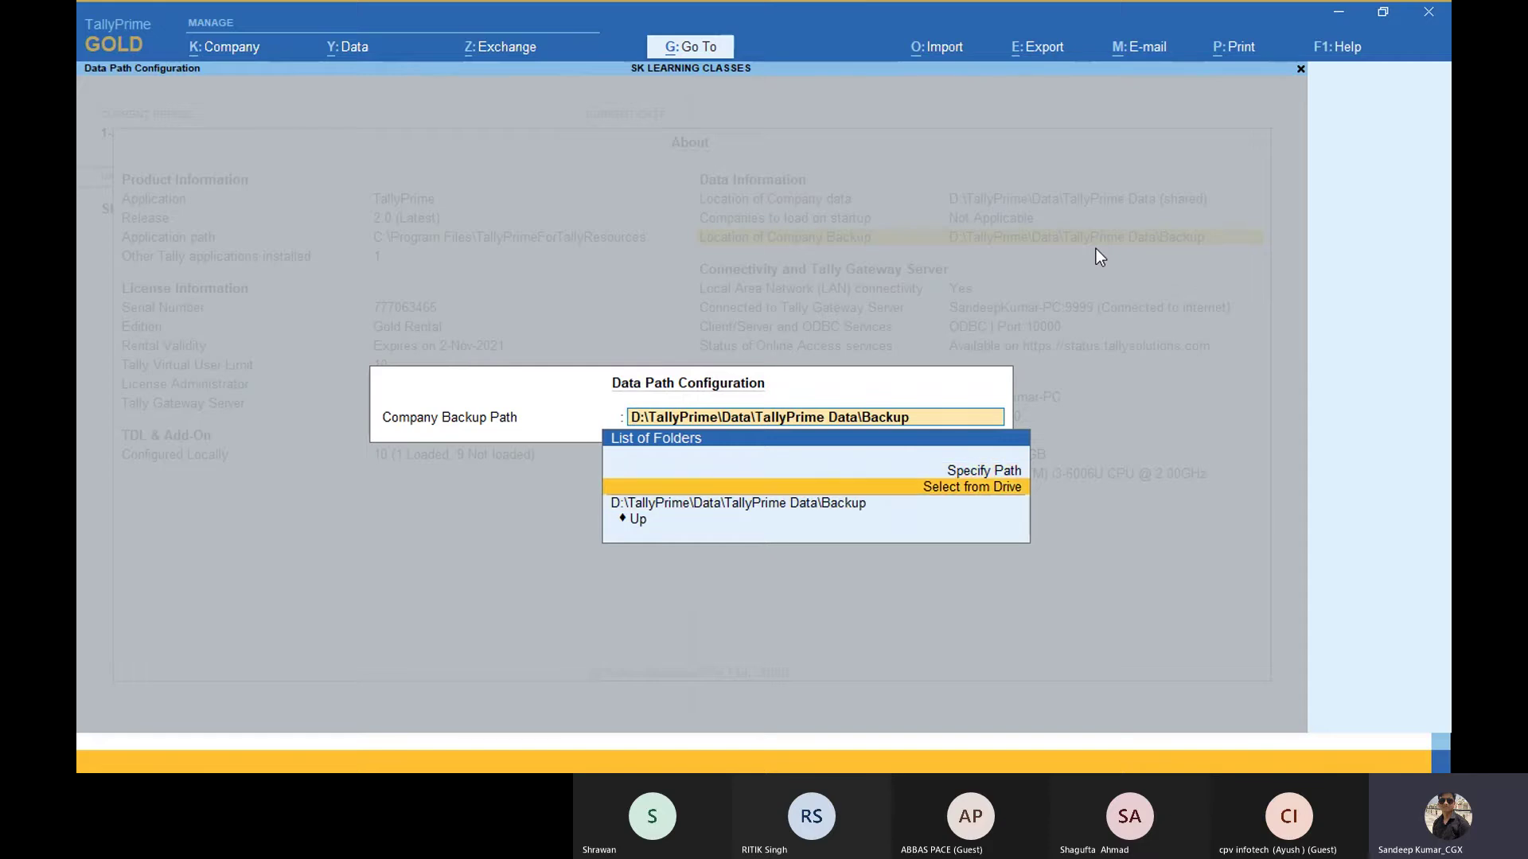
pyautogui.press('Down')
pyautogui.press('Return')
pyautogui.press('Down')
pyautogui.press('Down')
pyautogui.press('Up')
pyautogui.press('Up')
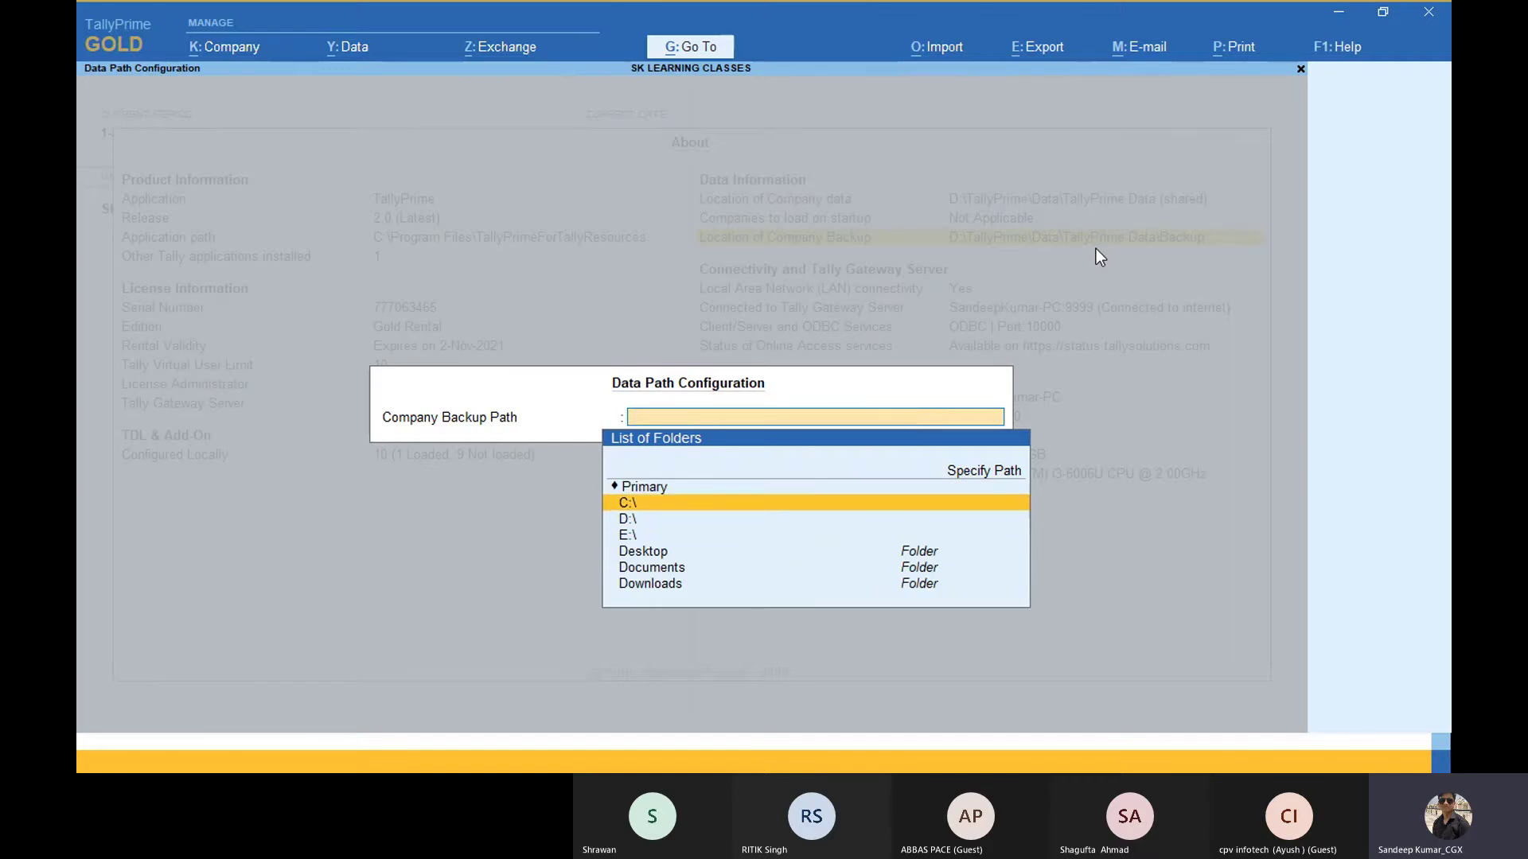
pyautogui.press('Down')
pyautogui.press('Down')
pyautogui.press('Up')
# Step: Close the backup path settings unchanged and step back through the Data Information rows
pyautogui.press('Escape')
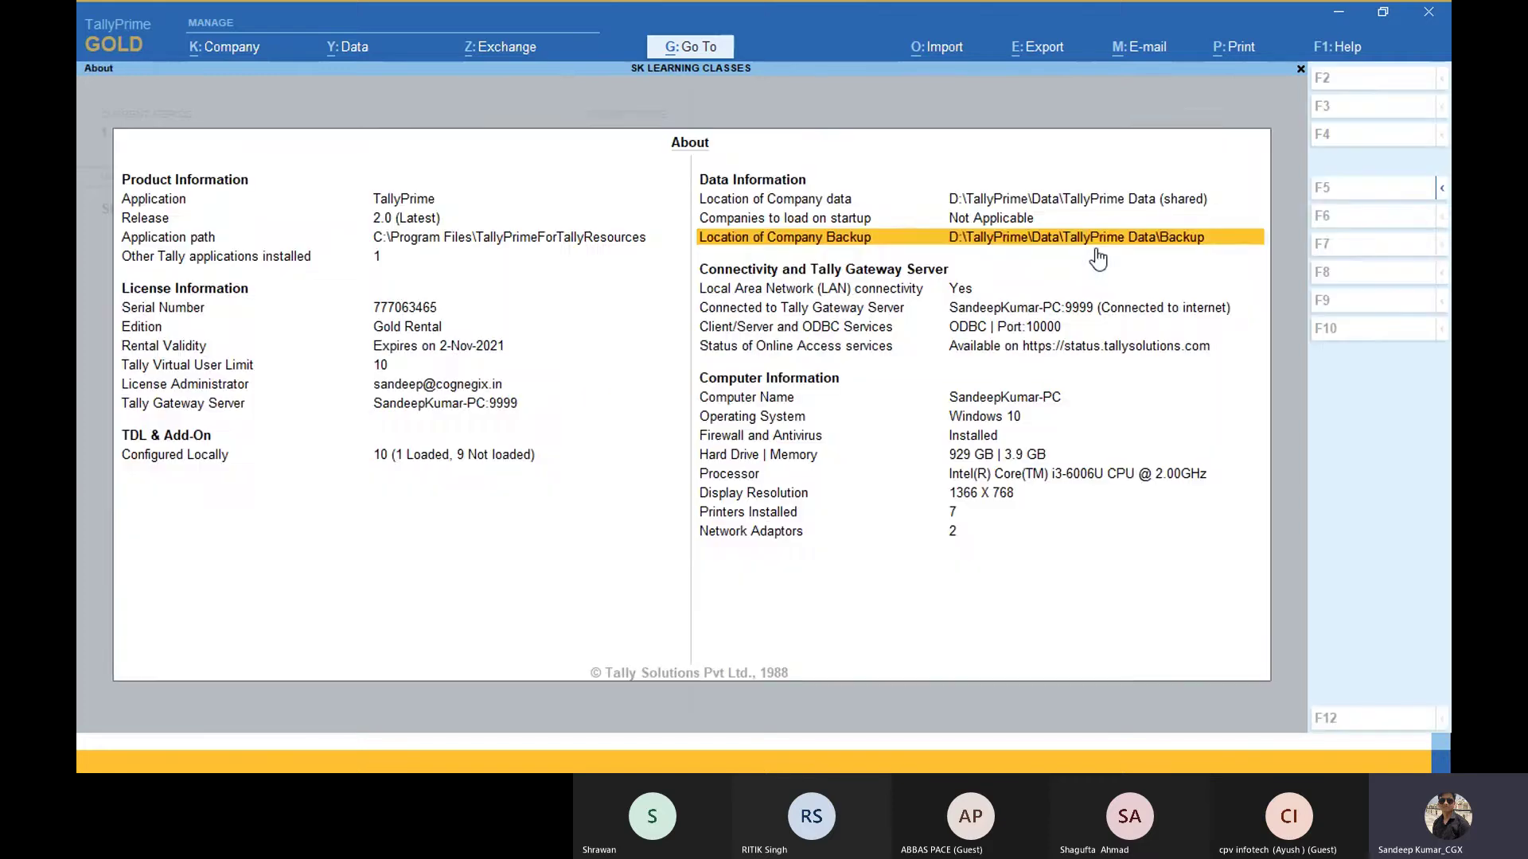
pyautogui.press('Down')
pyautogui.press('Down')
pyautogui.press('Left')
pyautogui.press('Up')
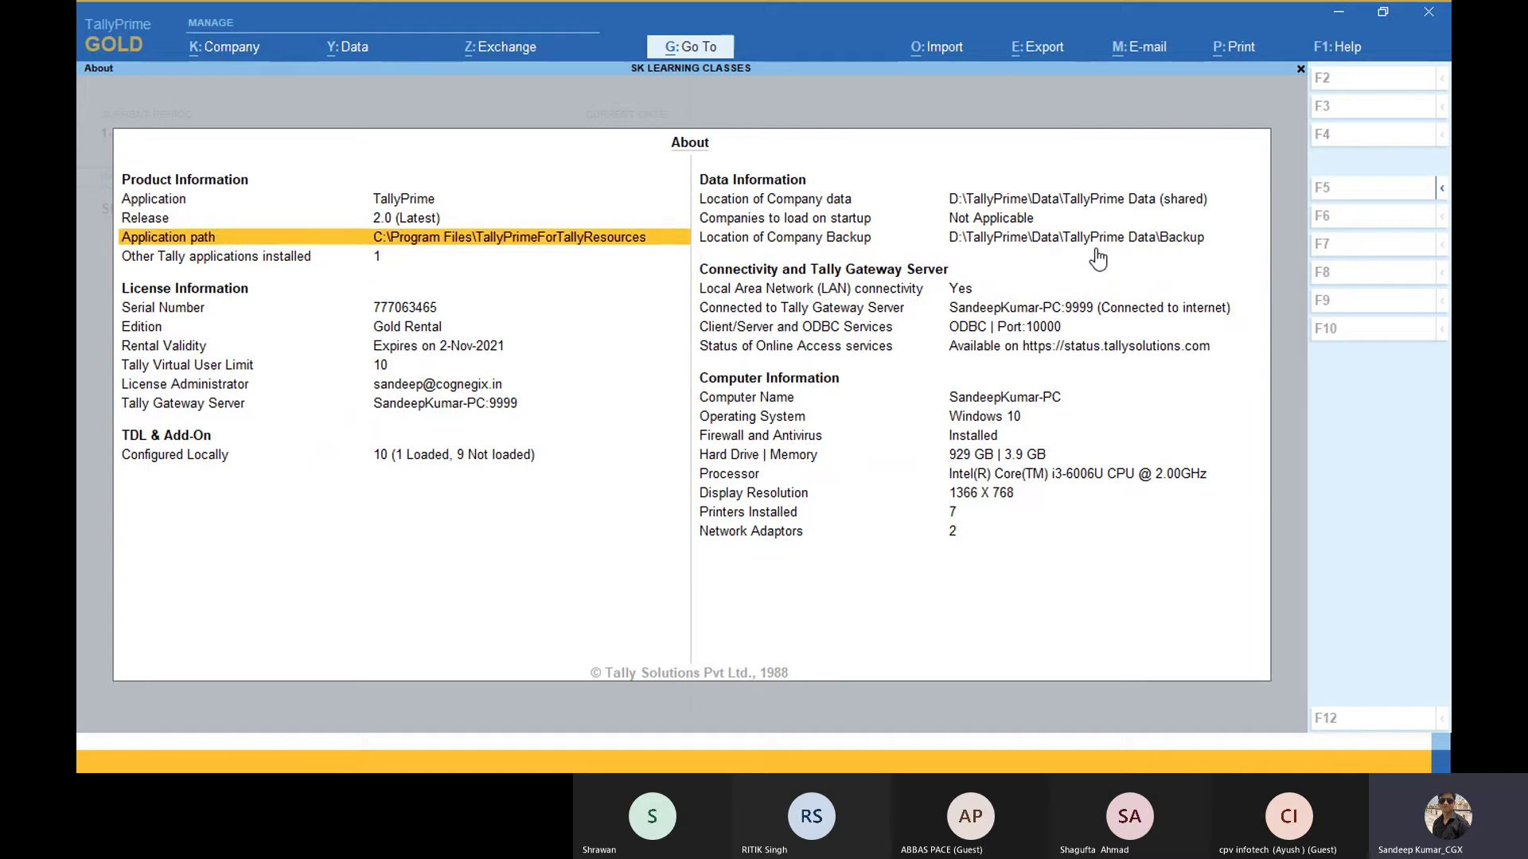
pyautogui.press('Up')
pyautogui.press('Up')
pyautogui.press('Right')
pyautogui.press('Down')
pyautogui.press('Down')
pyautogui.press('Down')
pyautogui.press('Down')
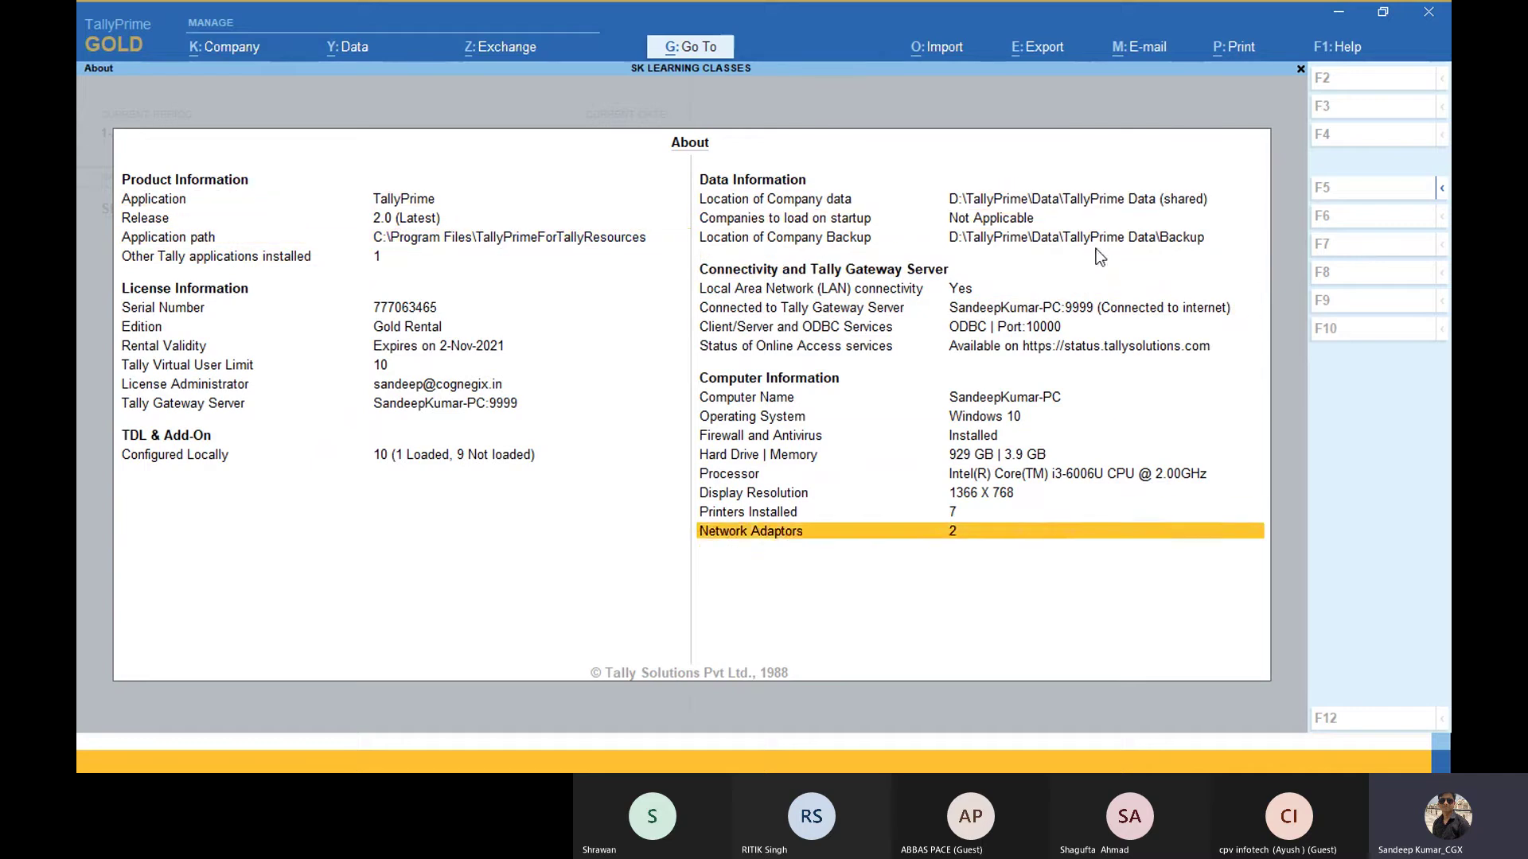
pyautogui.press('Left')
pyautogui.press('Up')
pyautogui.press('Up')
pyautogui.press('Up')
pyautogui.press('Up')
pyautogui.press('Up')
pyautogui.press('Up')
pyautogui.press('Up')
pyautogui.press('Up')
pyautogui.press('Up')
pyautogui.press('Up')
pyautogui.press('Up')
pyautogui.press('Up')
pyautogui.press('Up')
pyautogui.press('Right')
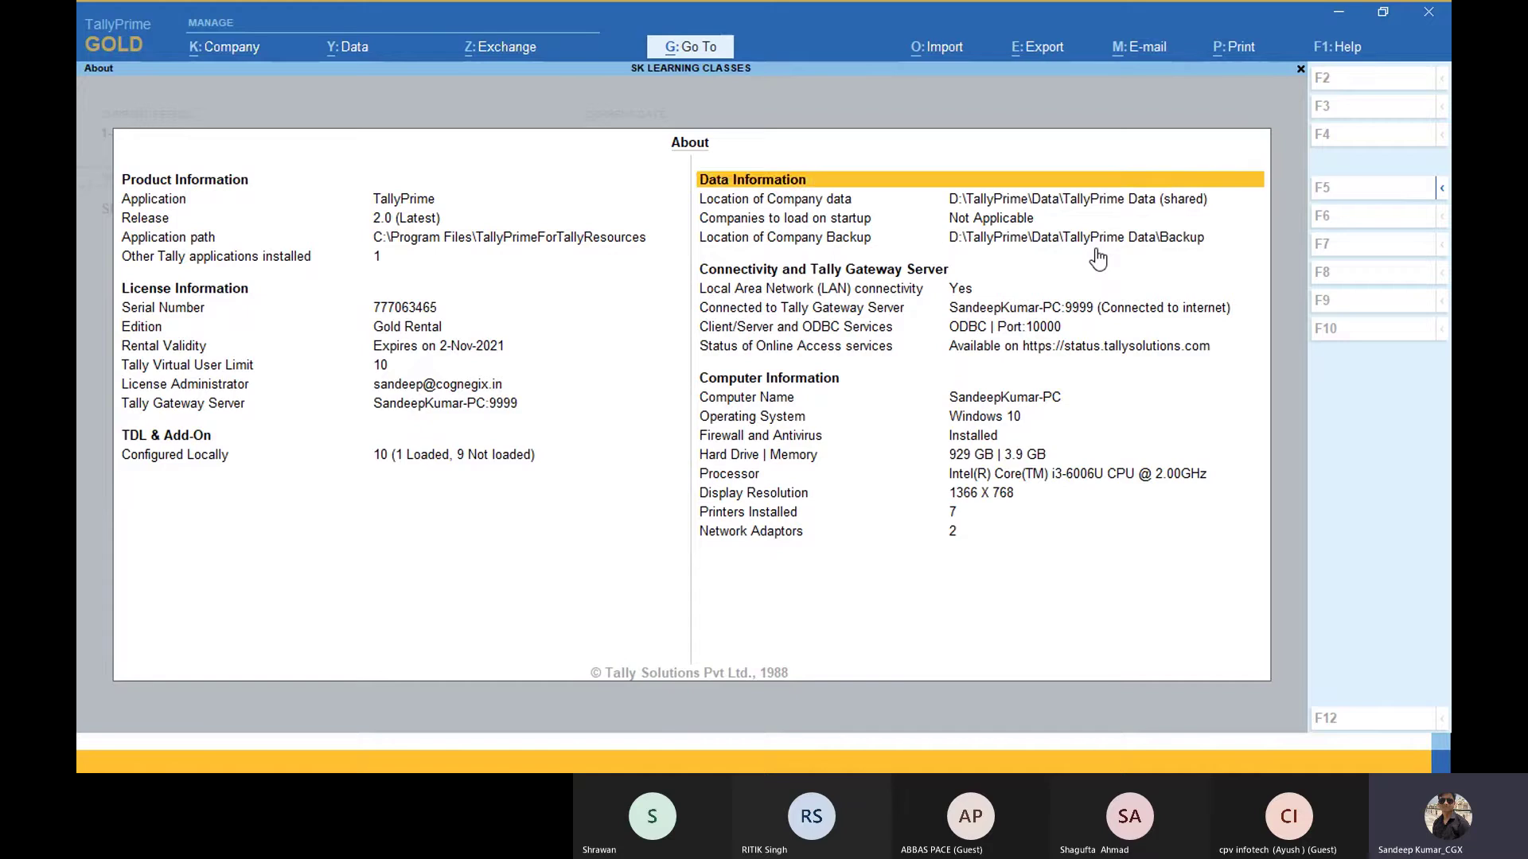
pyautogui.press('Down')
pyautogui.press('Down')
pyautogui.press('Down')
pyautogui.press('Down')
pyautogui.press('Down')
pyautogui.press('Down')
pyautogui.press('Down')
# Step: Check the Client/Server, Online Access and gateway server rows, then close the About screen
pyautogui.press('Up')
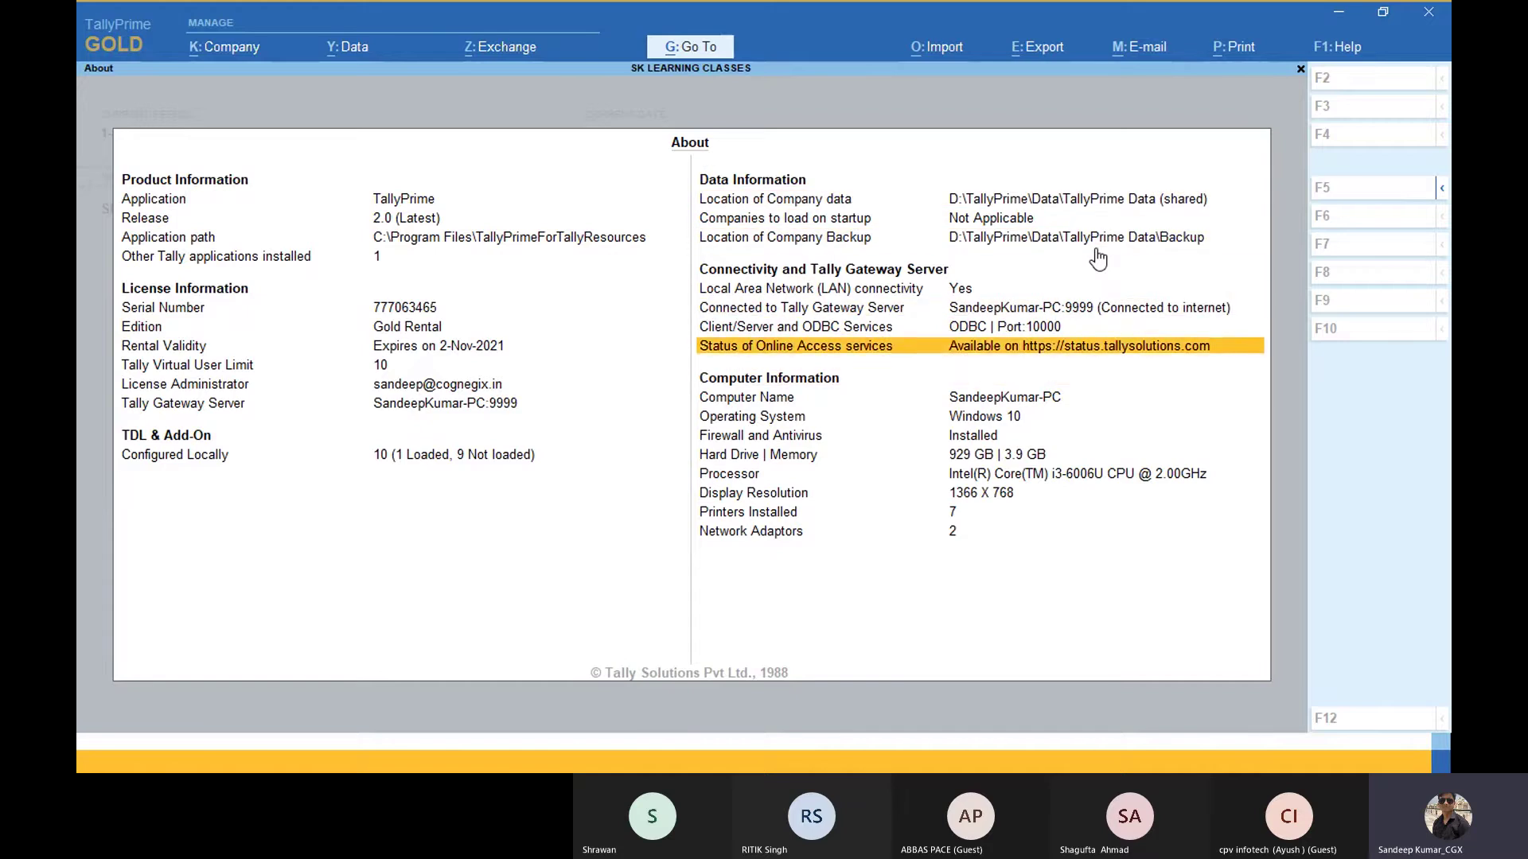
pyautogui.press('Up')
pyautogui.press('Down')
pyautogui.press('Up')
pyautogui.press('Up')
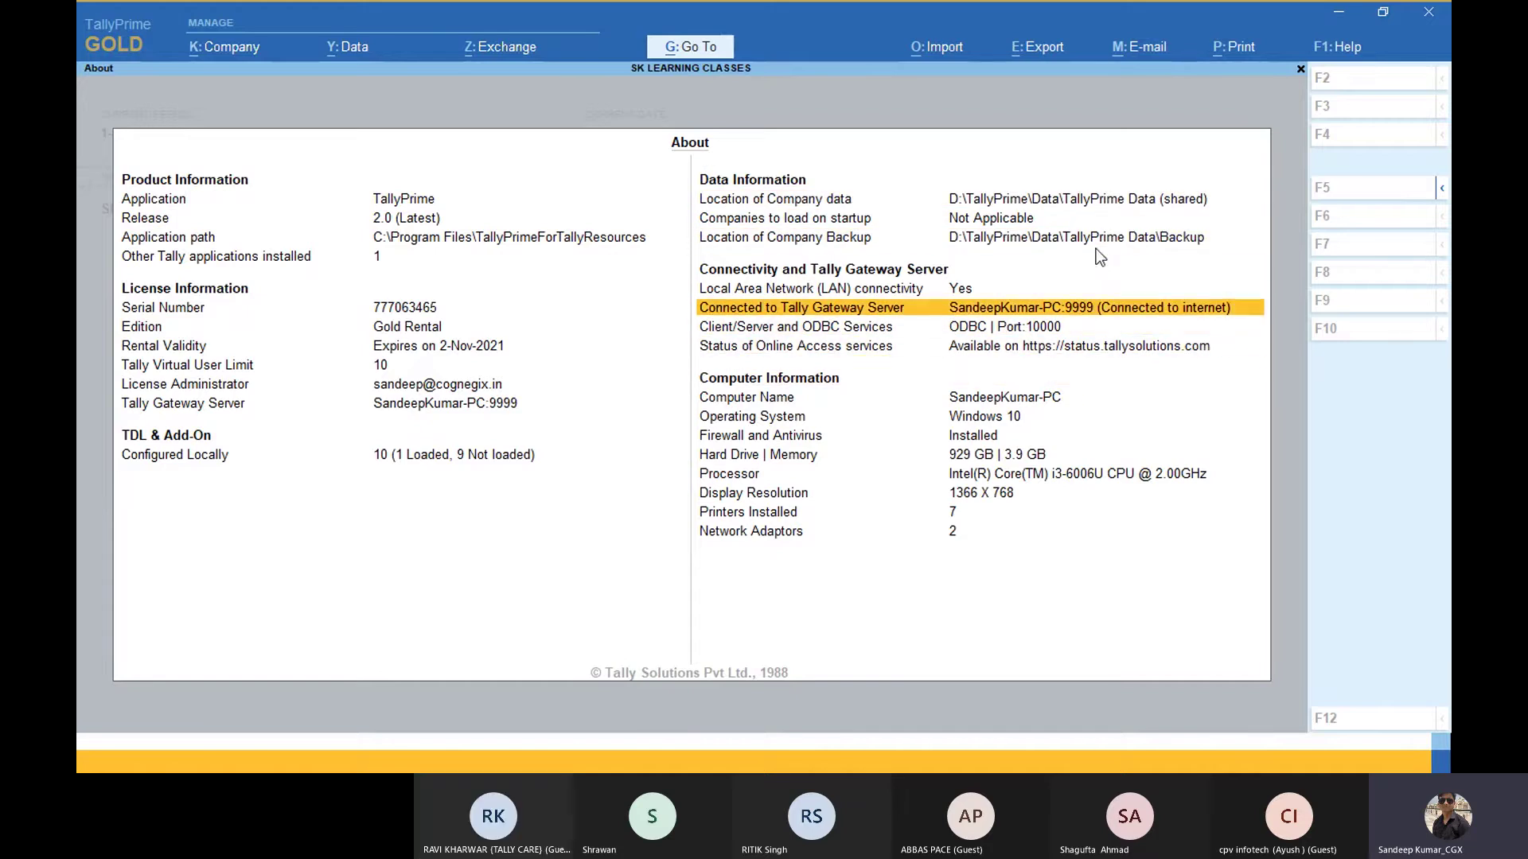
pyautogui.press('Escape')
pyautogui.hotkey('alt', 'Tab')
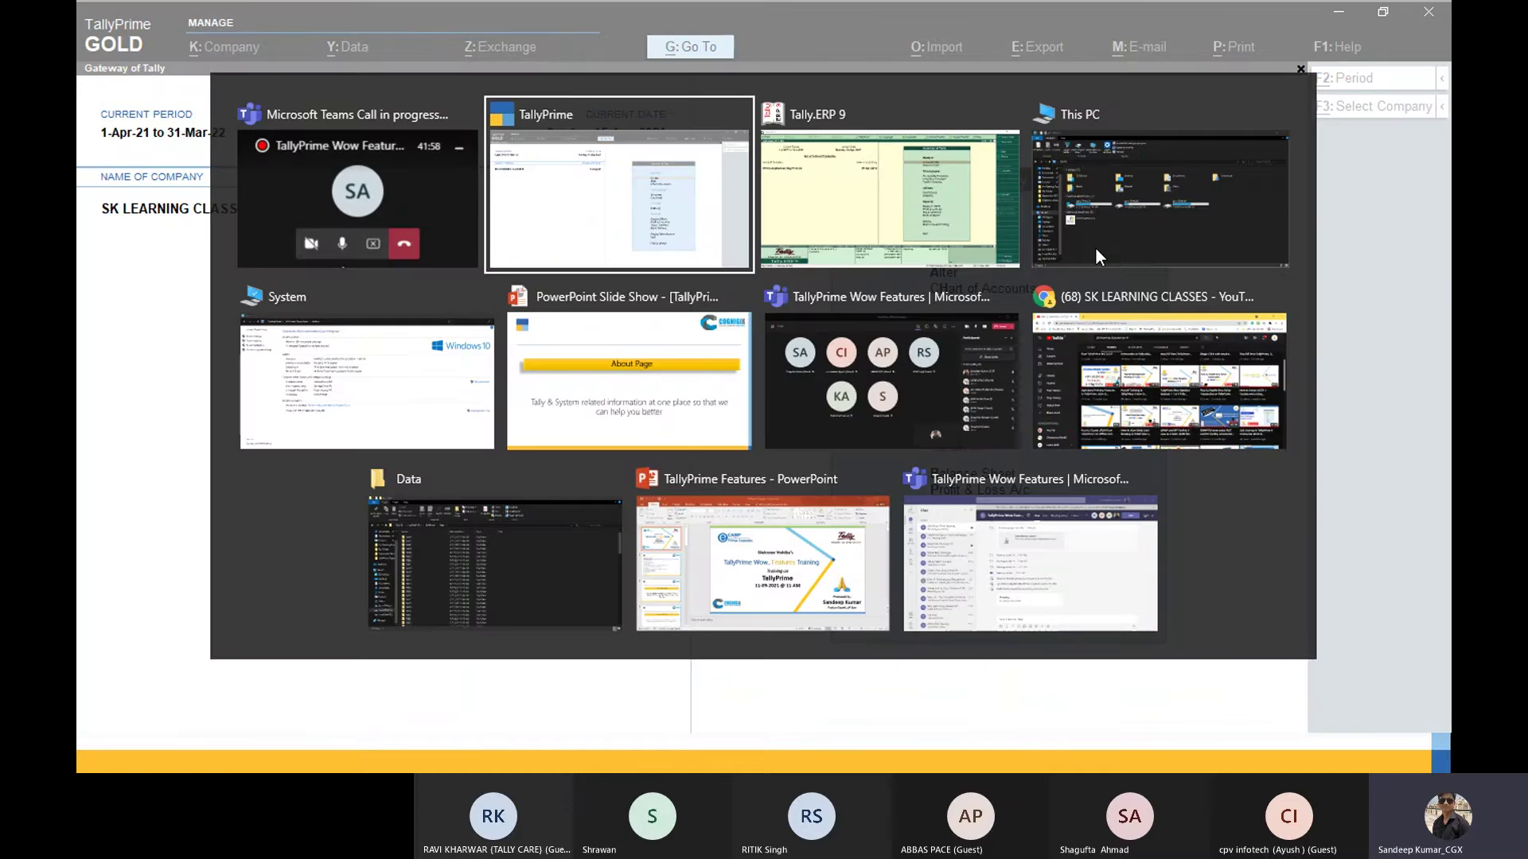
# Step: Advance the slide show to the 'Reports (Change View, Basis of Values, Exception Reports)' slide
pyautogui.hotkey('alt', 'Tab')
pyautogui.hotkey('alt', 'Tab')
pyautogui.hotkey('alt', 'Tab')
pyautogui.hotkey('alt', 'Tab')
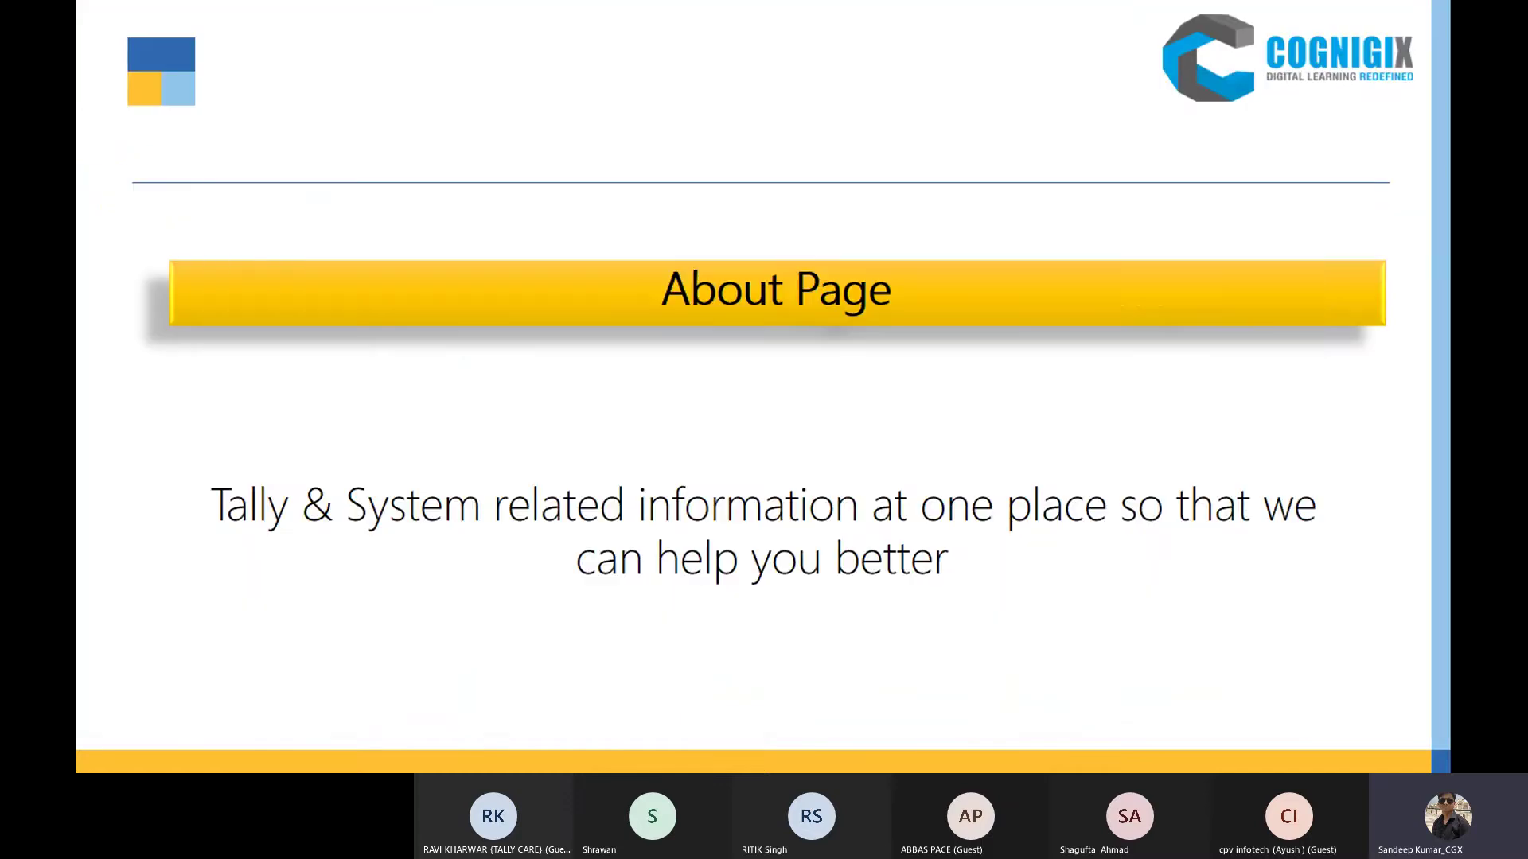
pyautogui.press('Right')
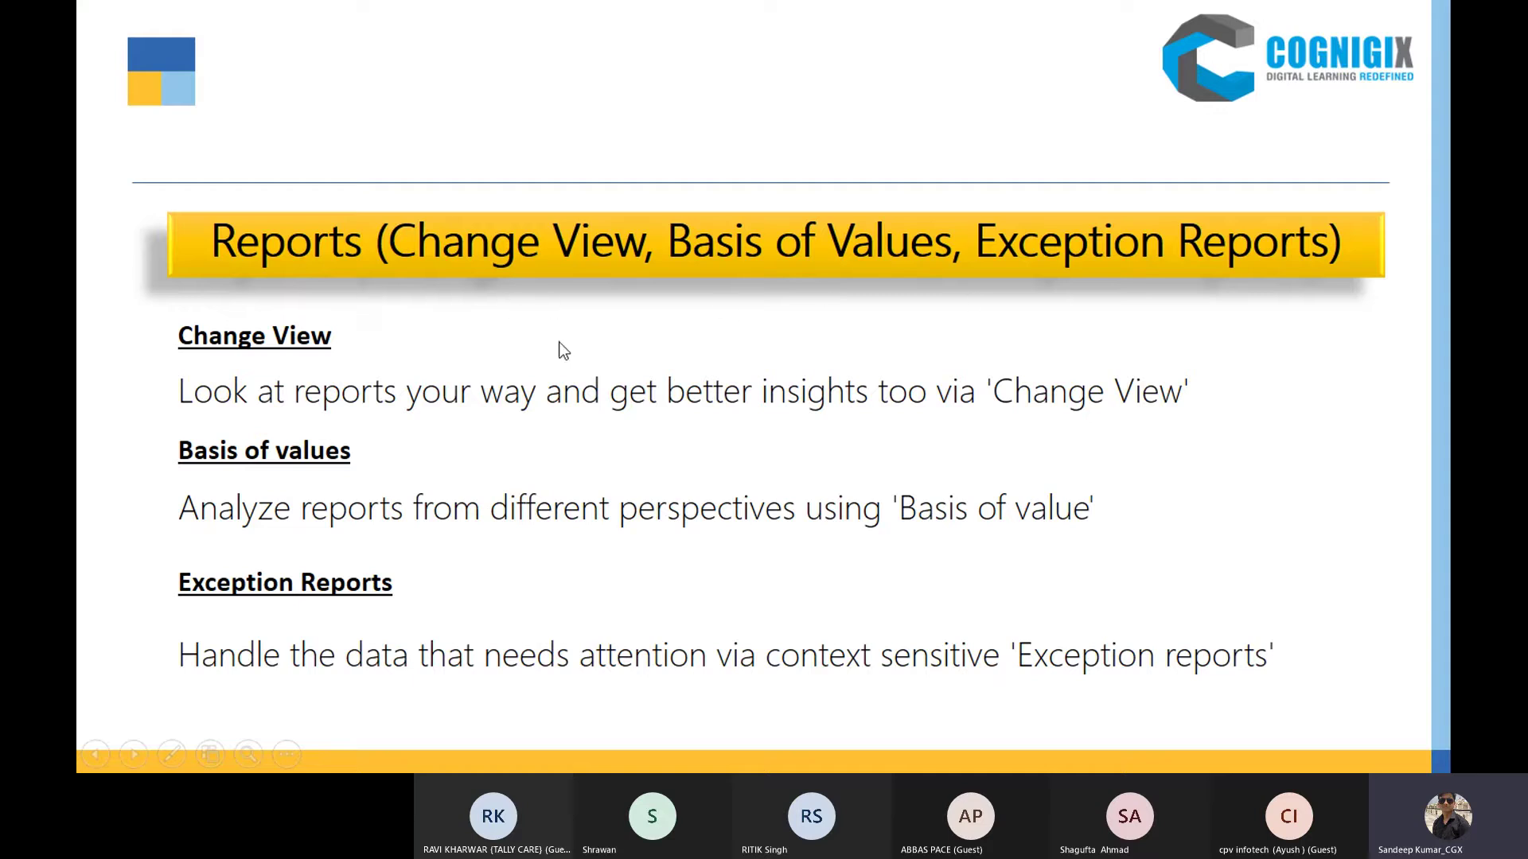
# Step: Open SK LEARNING CLASSES' Stock Summary and switch it to the Detailed item-wise view
pyautogui.hotkey('alt', 'Tab')
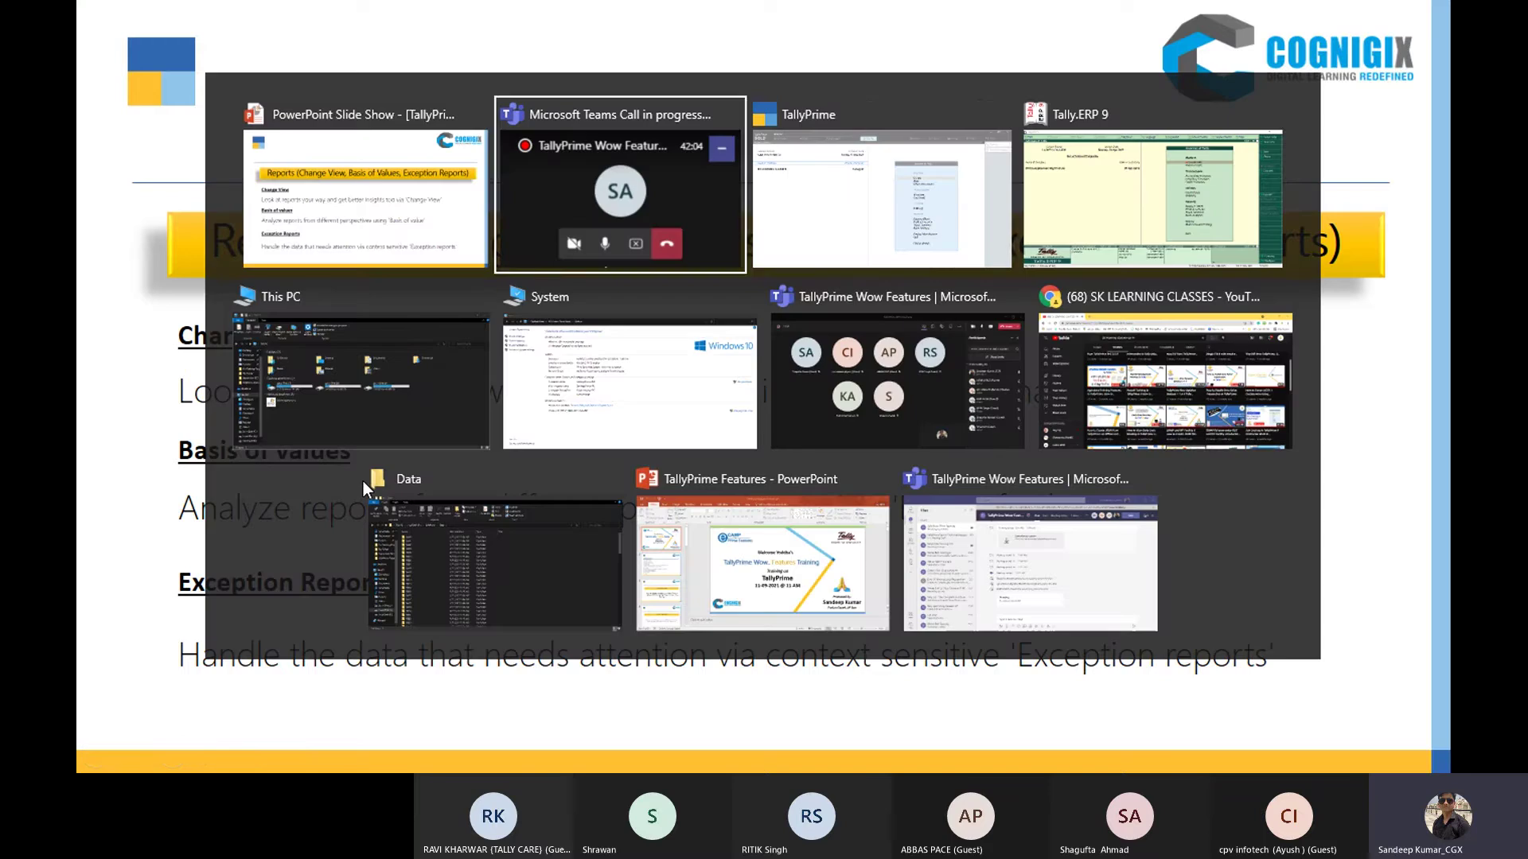
pyautogui.hotkey('alt', 'Tab')
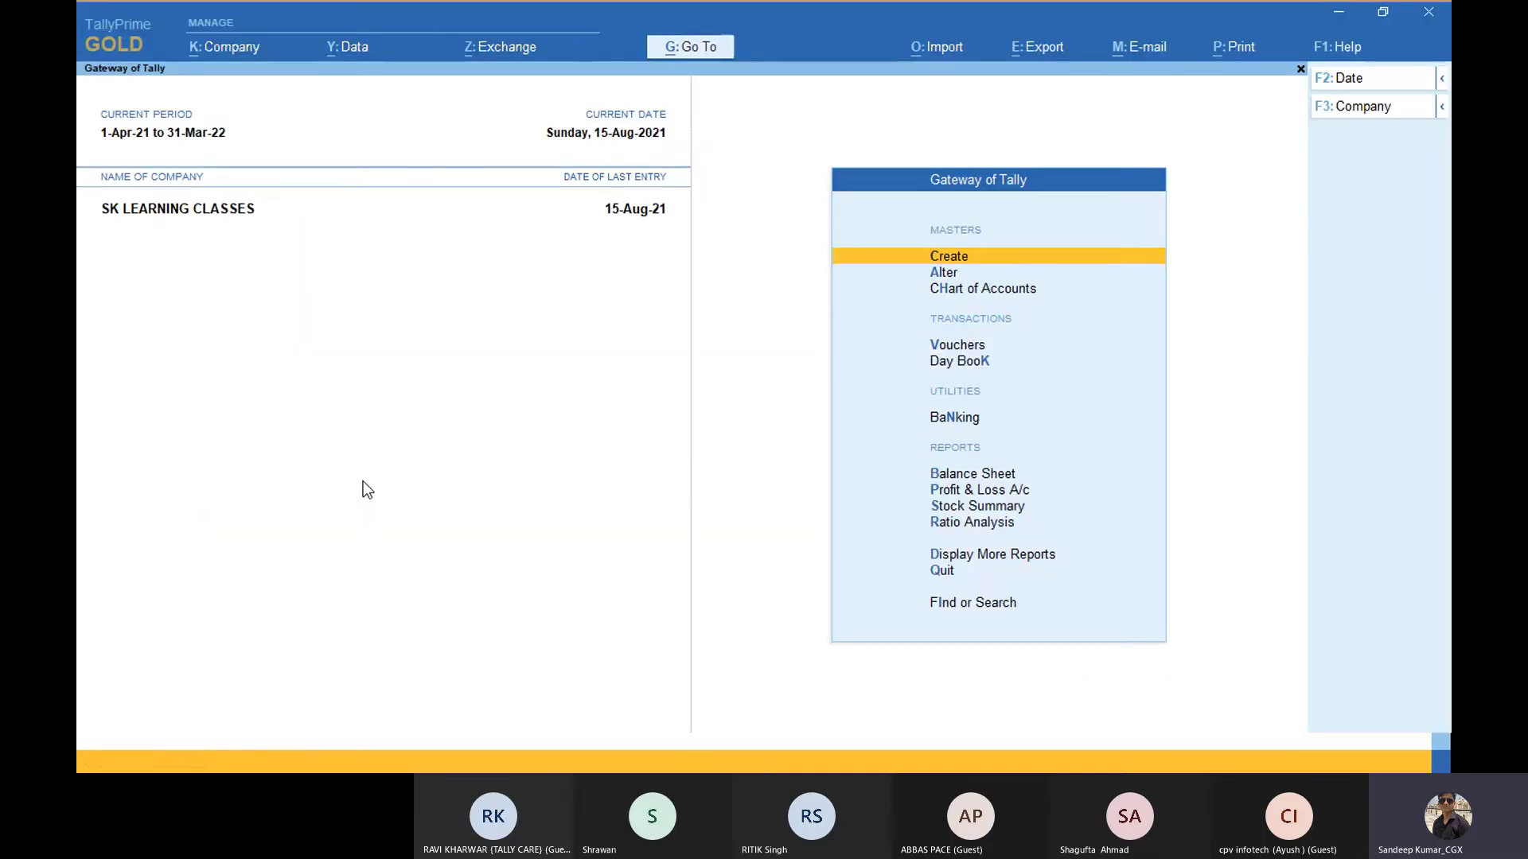
pyautogui.press('Down')
pyautogui.press('Down')
pyautogui.press('Down')
pyautogui.press('Down')
pyautogui.press('Down')
pyautogui.press('Down')
pyautogui.press('Down')
pyautogui.press('Down')
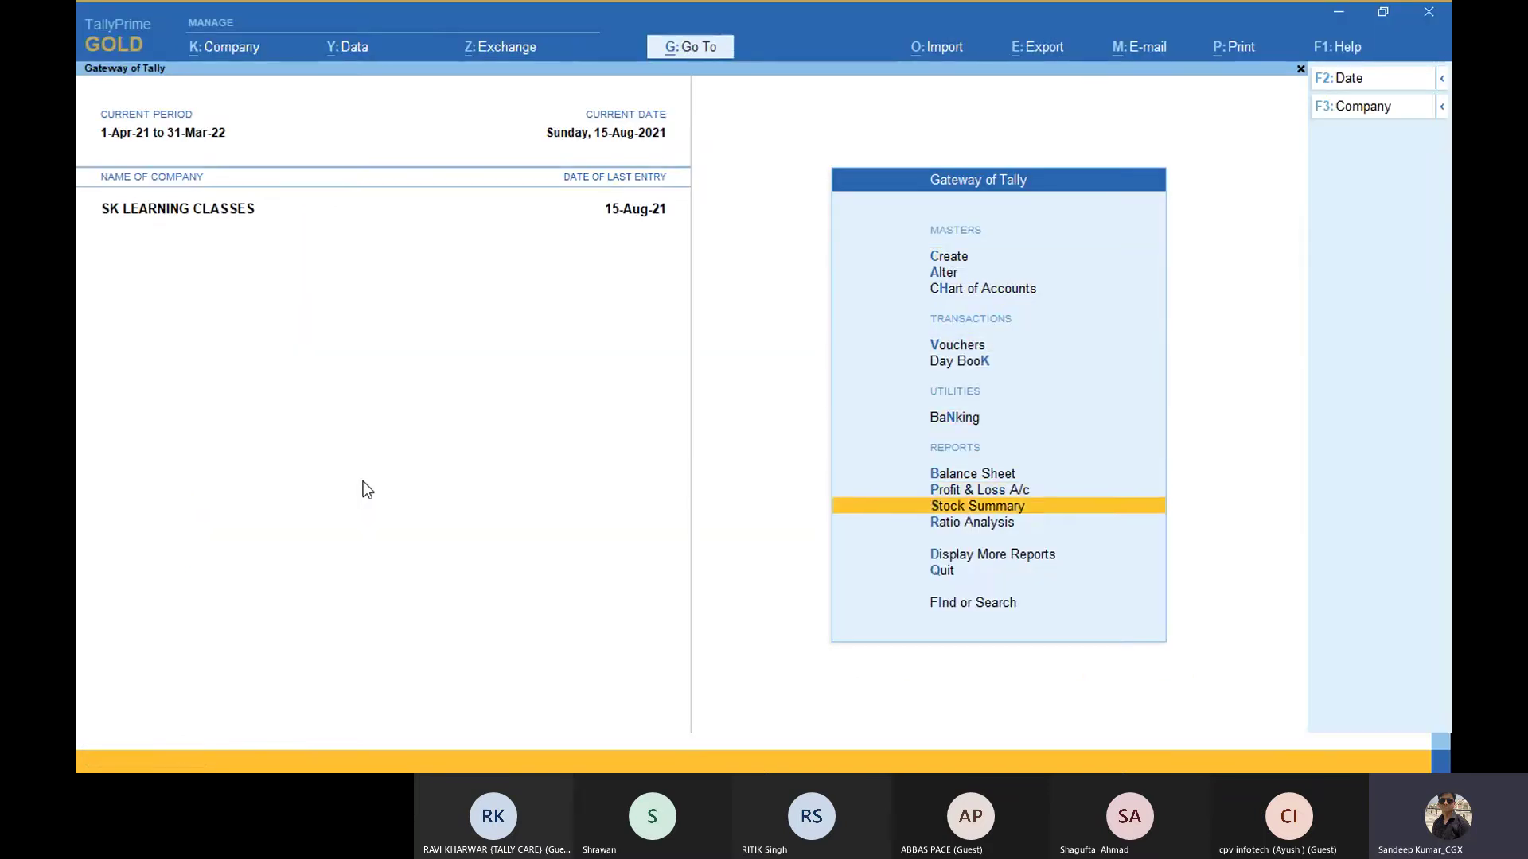
pyautogui.press('Up')
pyautogui.press('Down')
pyautogui.press('Return')
pyautogui.hotkey('alt', 'F5')
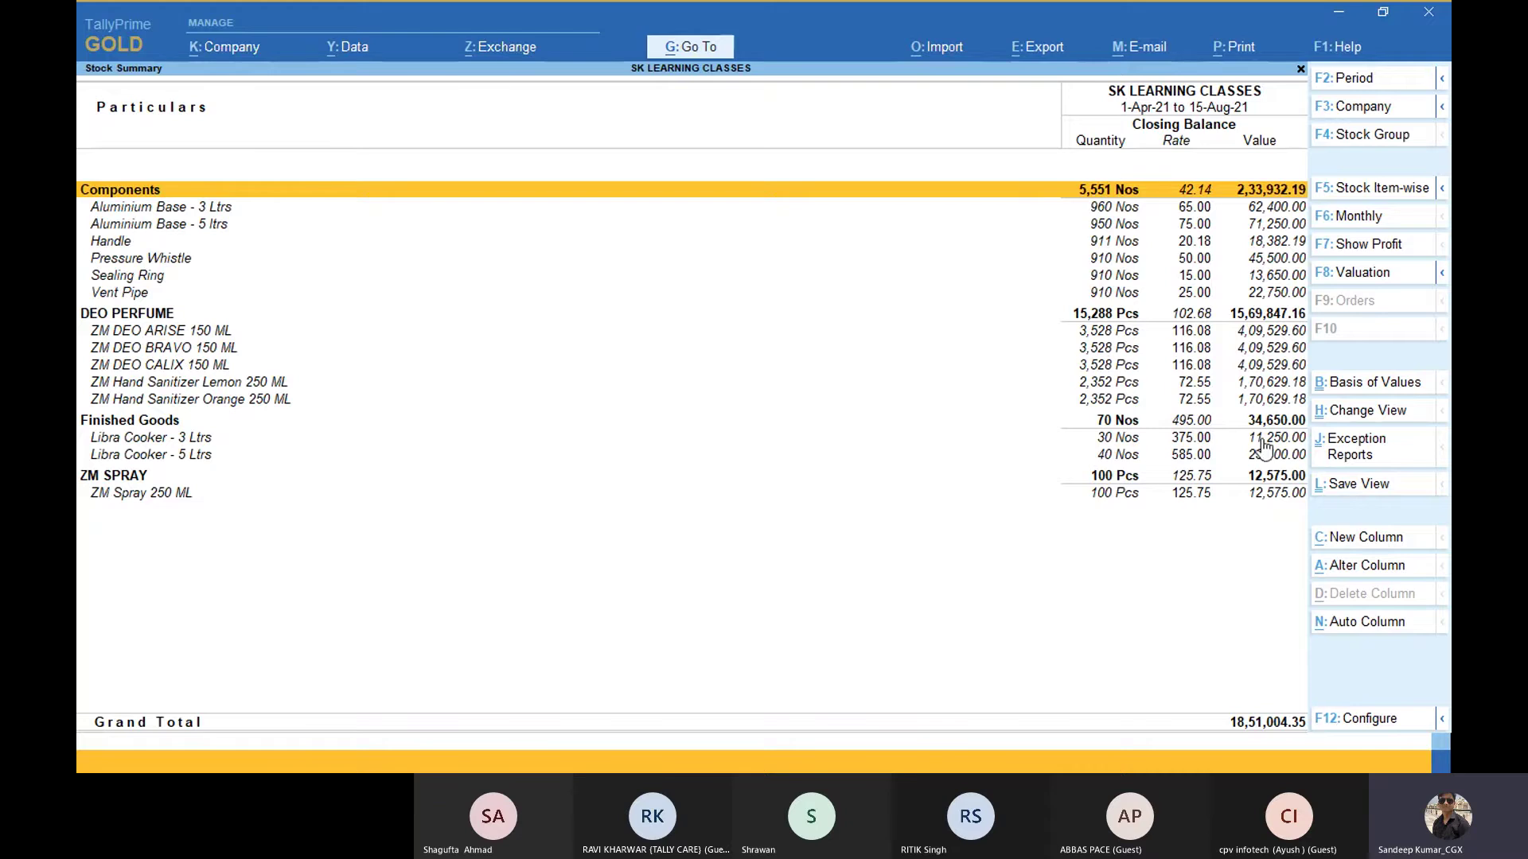
# Step: List the exception reports with Show More and Show Inactive enabled
pyautogui.click(1348, 460)
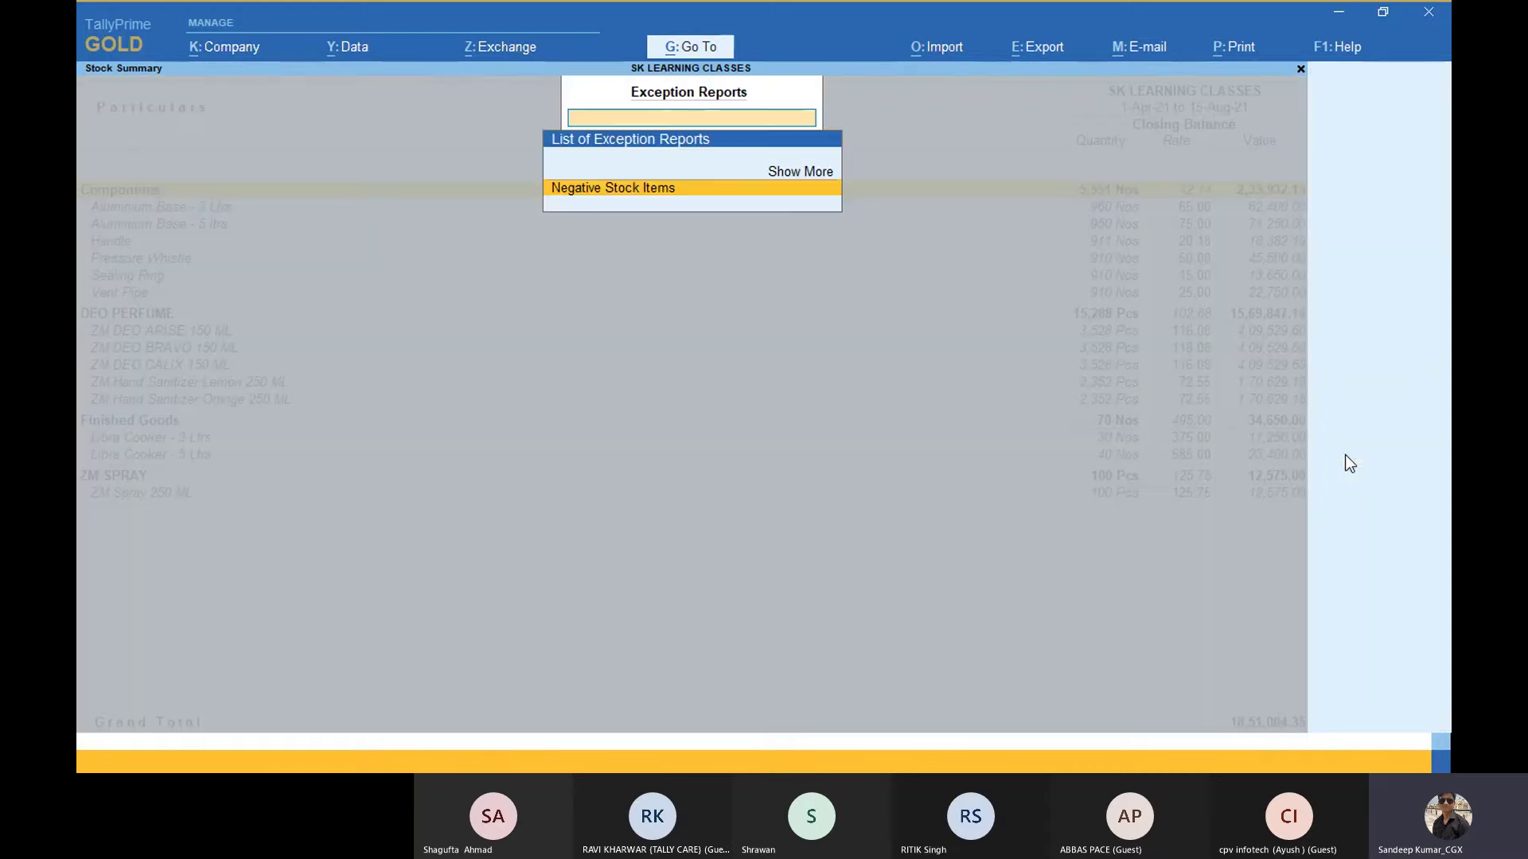
pyautogui.press('Up')
pyautogui.press('Return')
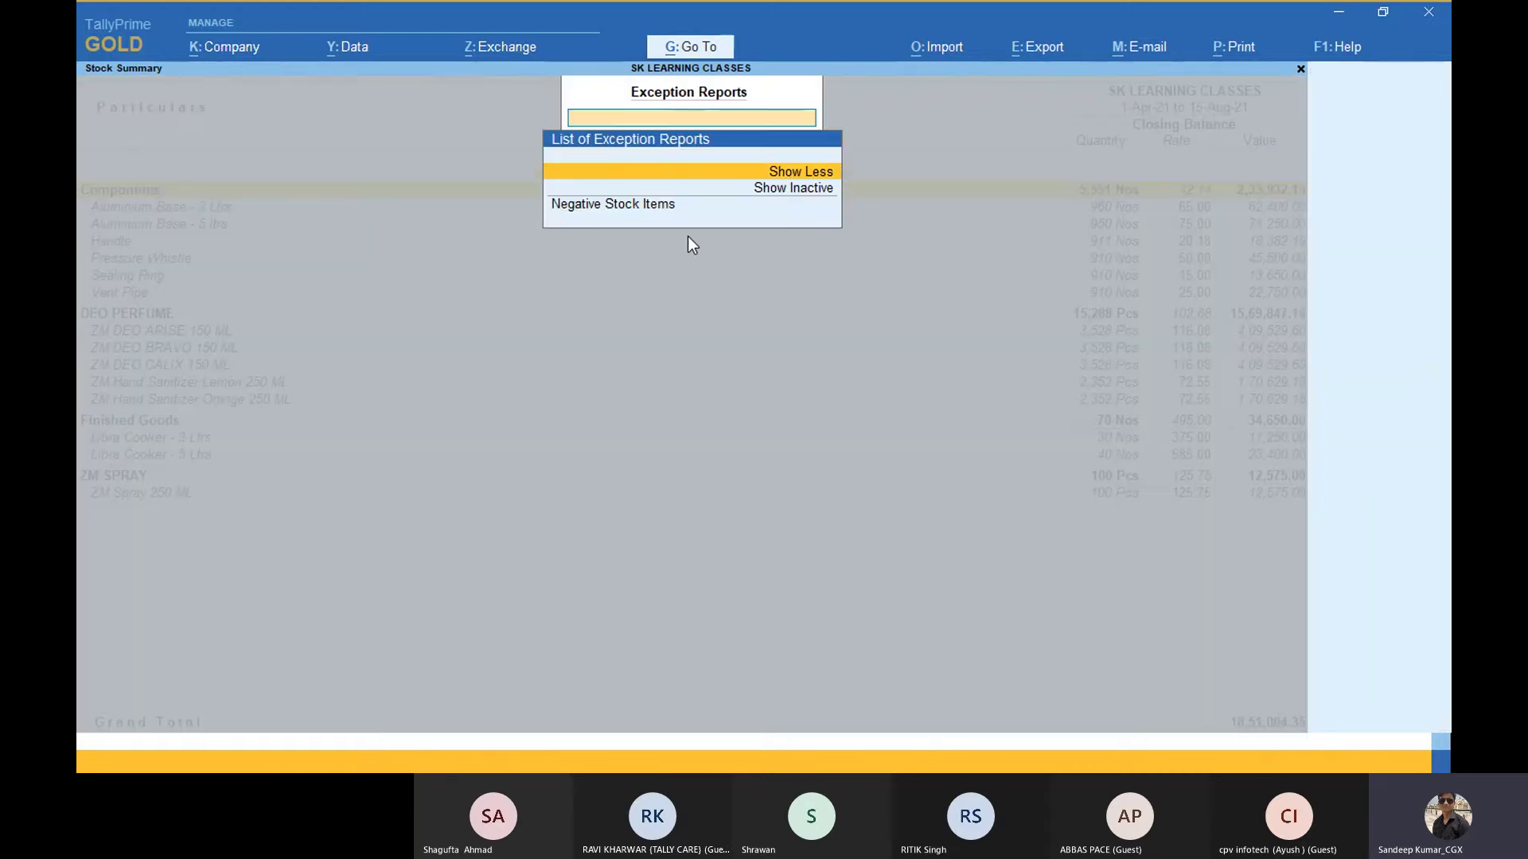
pyautogui.press('Down')
pyautogui.press('Return')
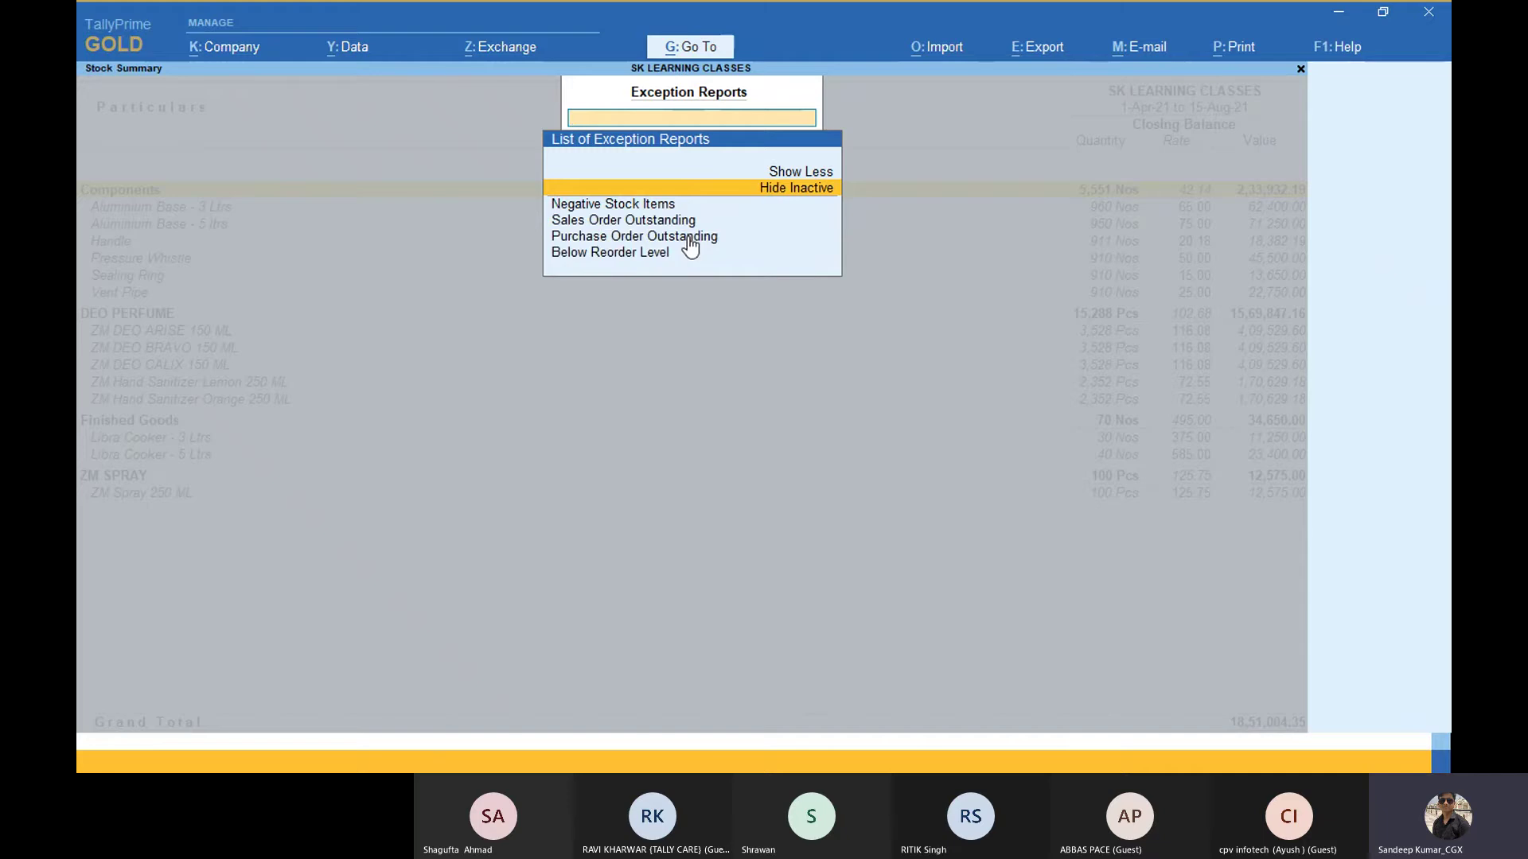
# Step: Open the empty Negative Stock Items report, then go back to the Stock Summary
pyautogui.press('Down')
pyautogui.press('Down')
pyautogui.press('Down')
pyautogui.press('Up')
pyautogui.press('Up')
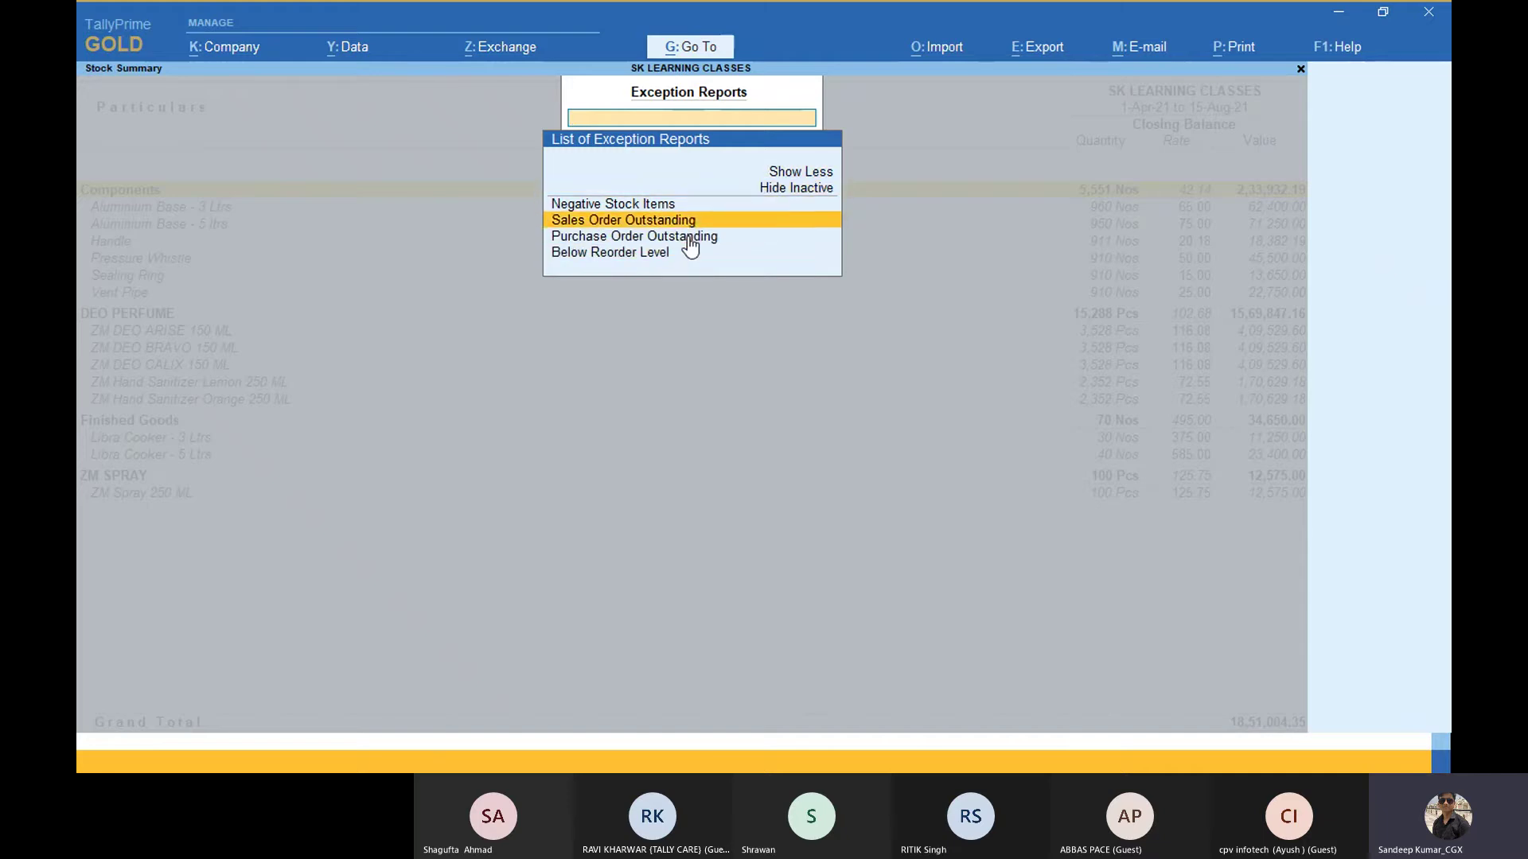
pyautogui.press('Up')
pyautogui.press('Up')
pyautogui.press('Down')
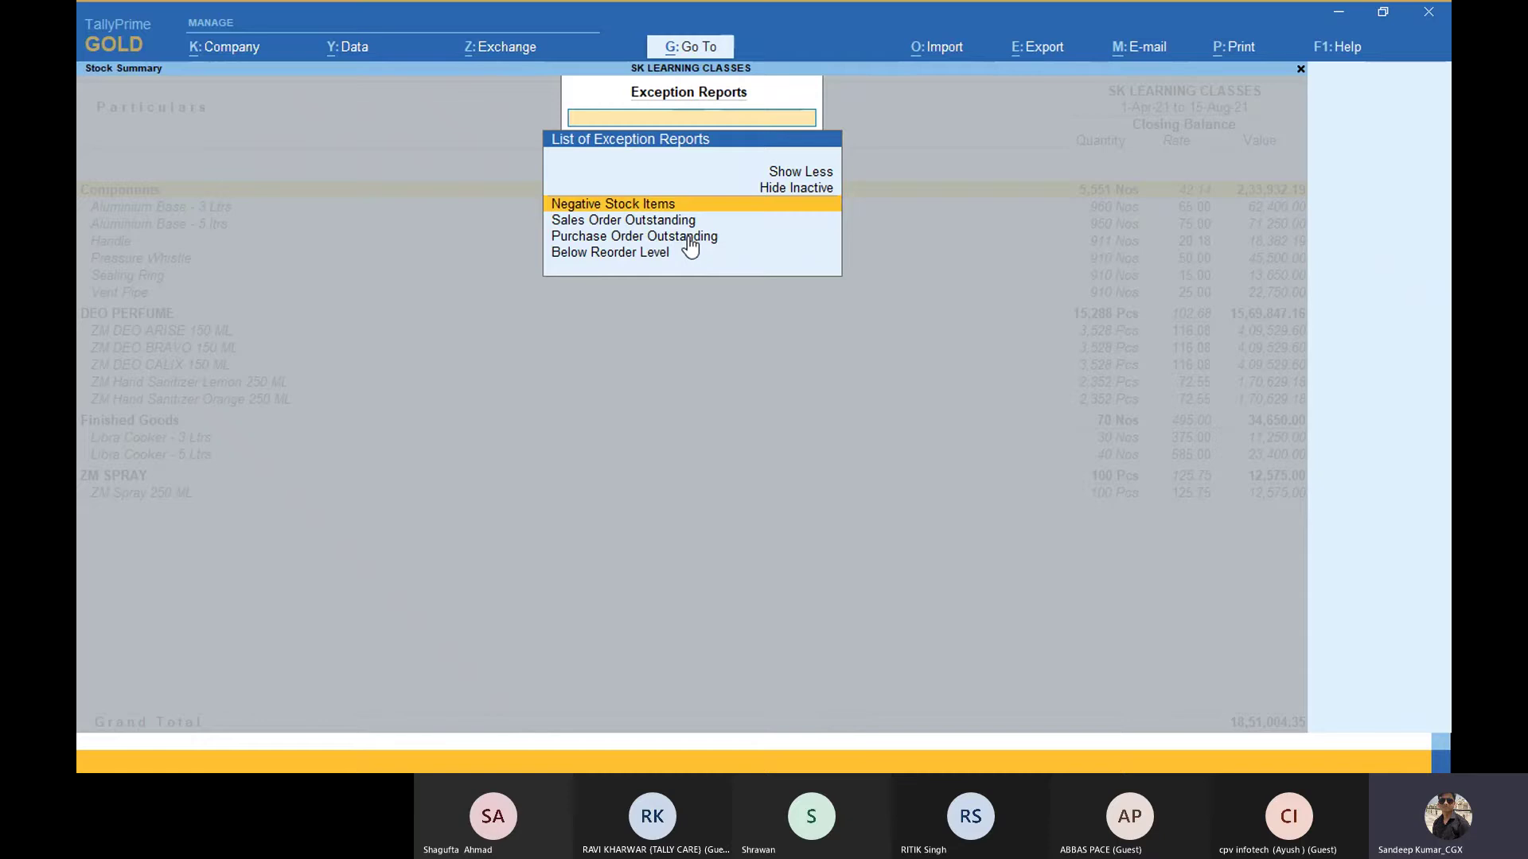
pyautogui.press('Down')
pyautogui.press('Down')
pyautogui.press('Down')
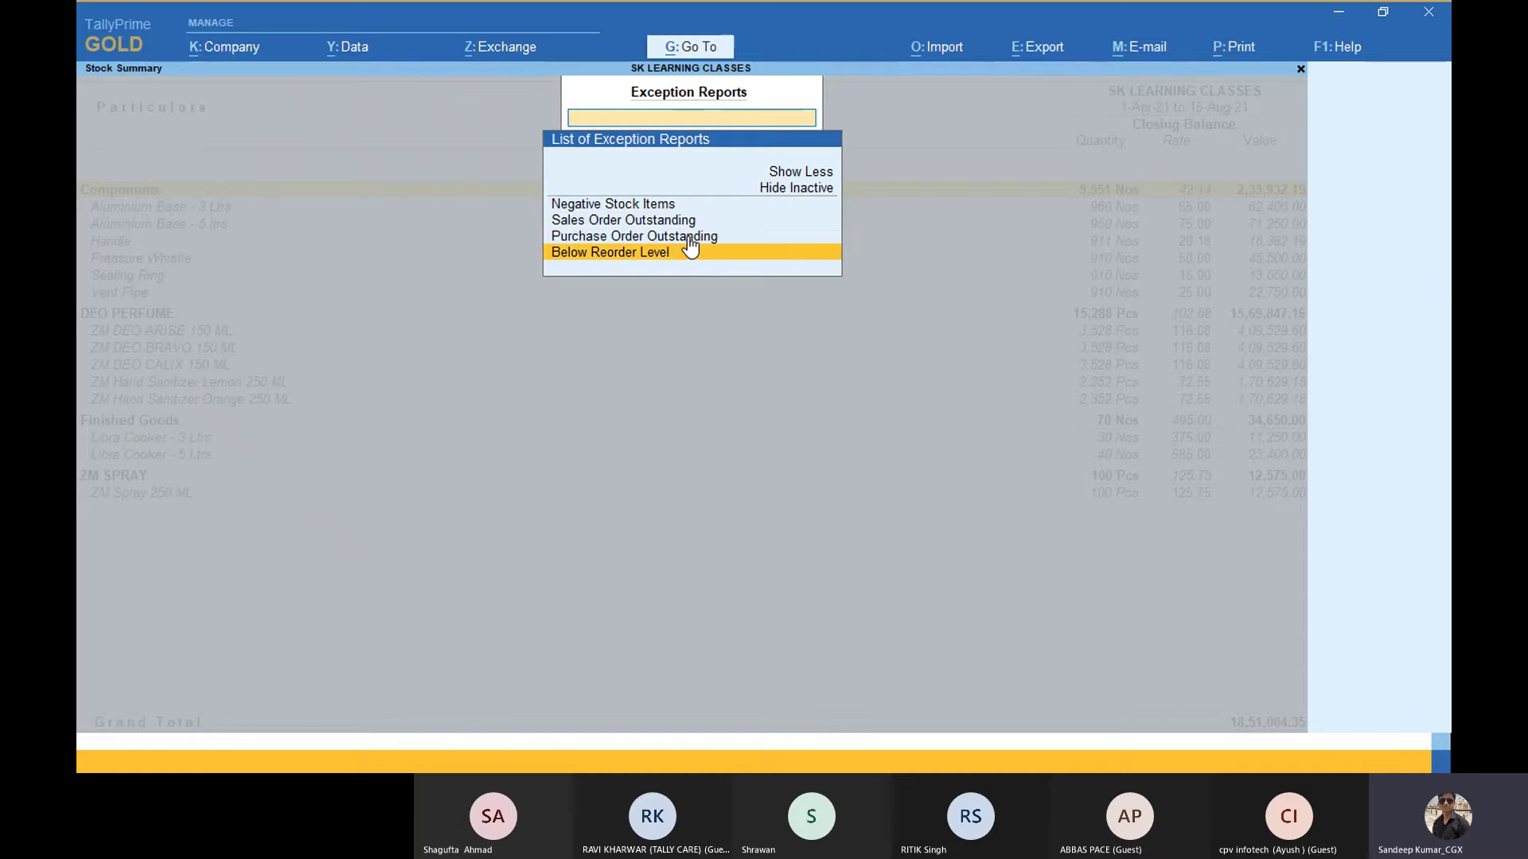
pyautogui.press('Up')
pyautogui.press('Up')
pyautogui.press('Up')
pyautogui.press('Return')
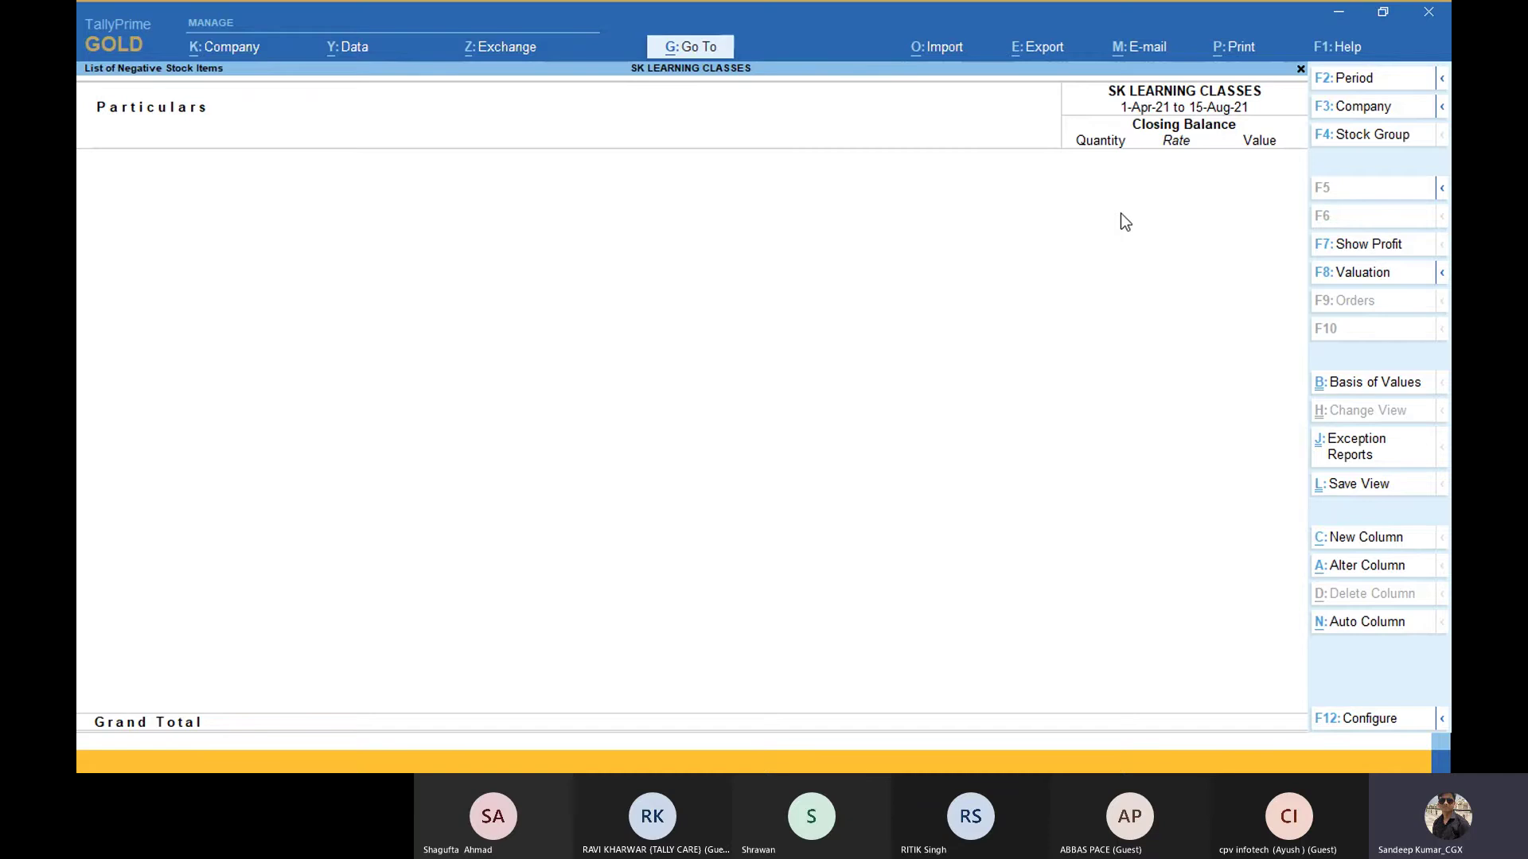
pyautogui.press('Escape')
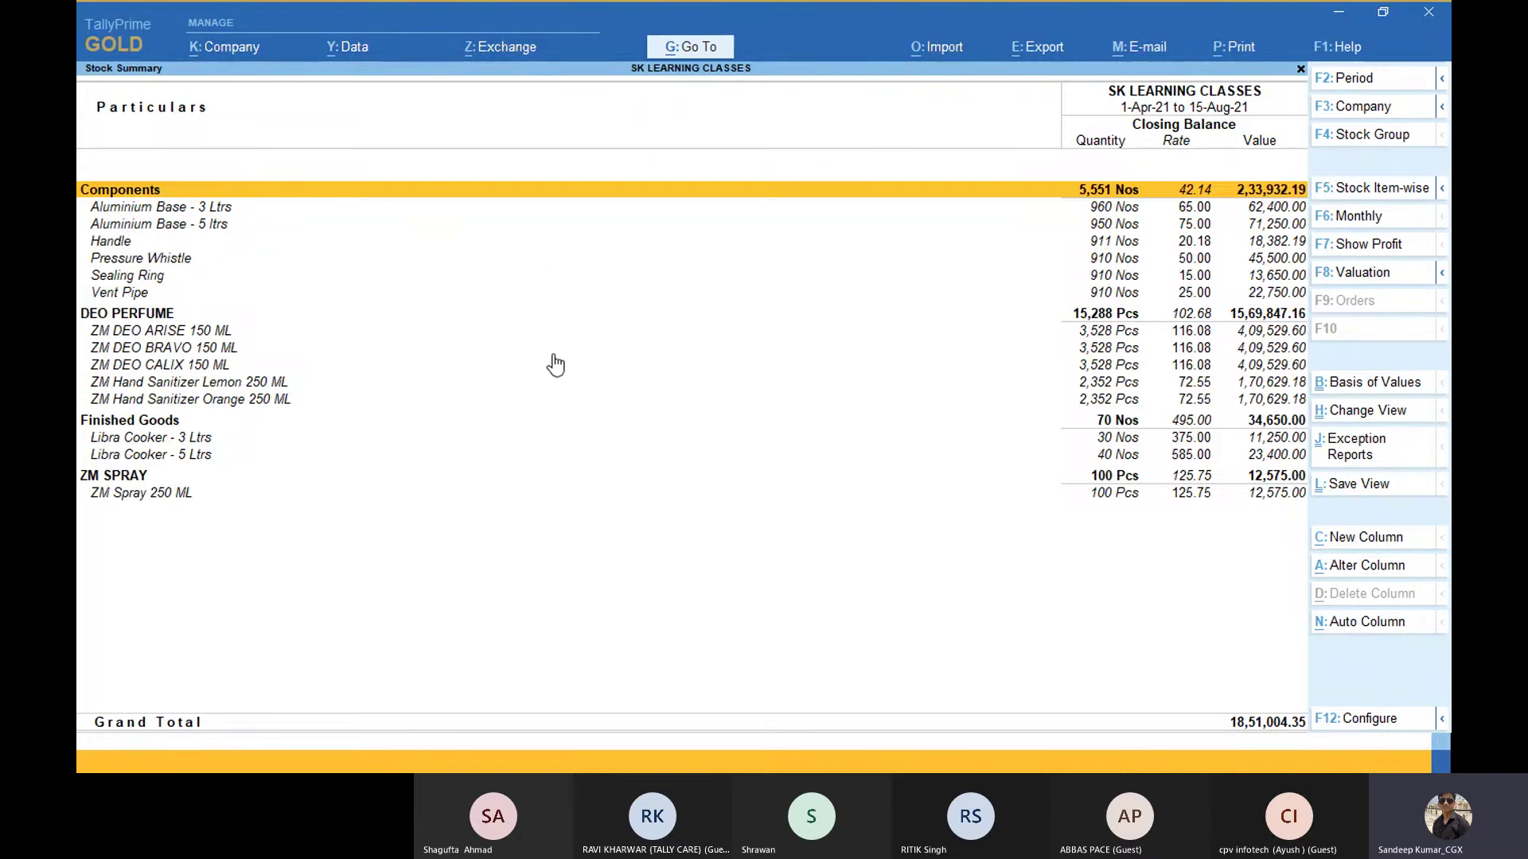
# Step: Open Chitra Appliances' Stock Summary in Tally.ERP 9 in Detailed view, totalling 30,66,750.00
pyautogui.hotkey('alt', 'Tab')
pyautogui.hotkey('alt', 'Tab')
pyautogui.hotkey('alt', 'Tab')
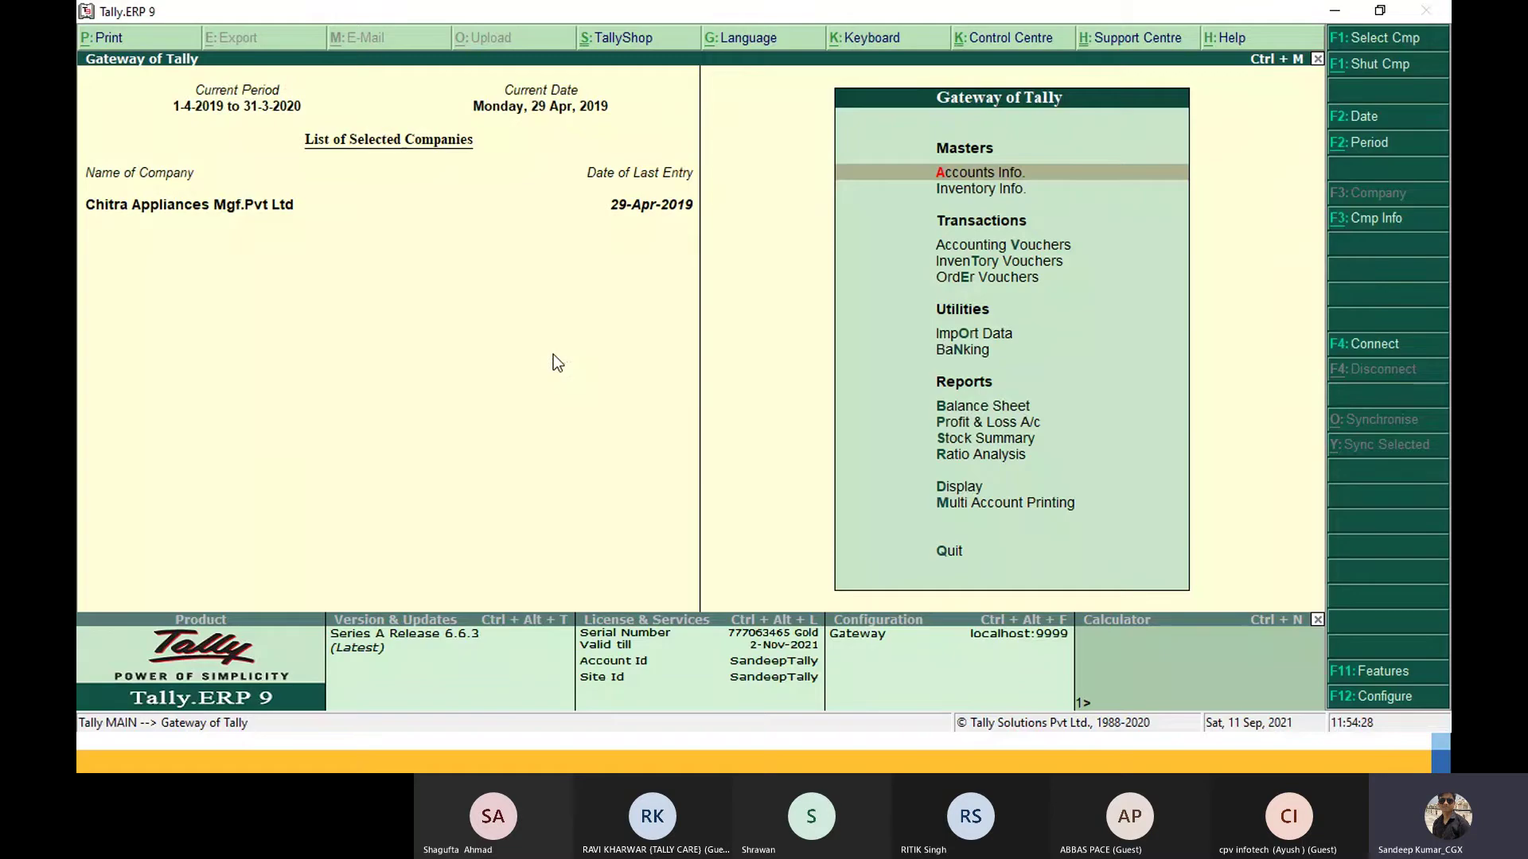
pyautogui.press('Down')
pyautogui.press('Down')
pyautogui.press('Down')
pyautogui.press('Down')
pyautogui.press('Down')
pyautogui.press('Down')
pyautogui.press('Down')
pyautogui.press('Down')
pyautogui.press('Down')
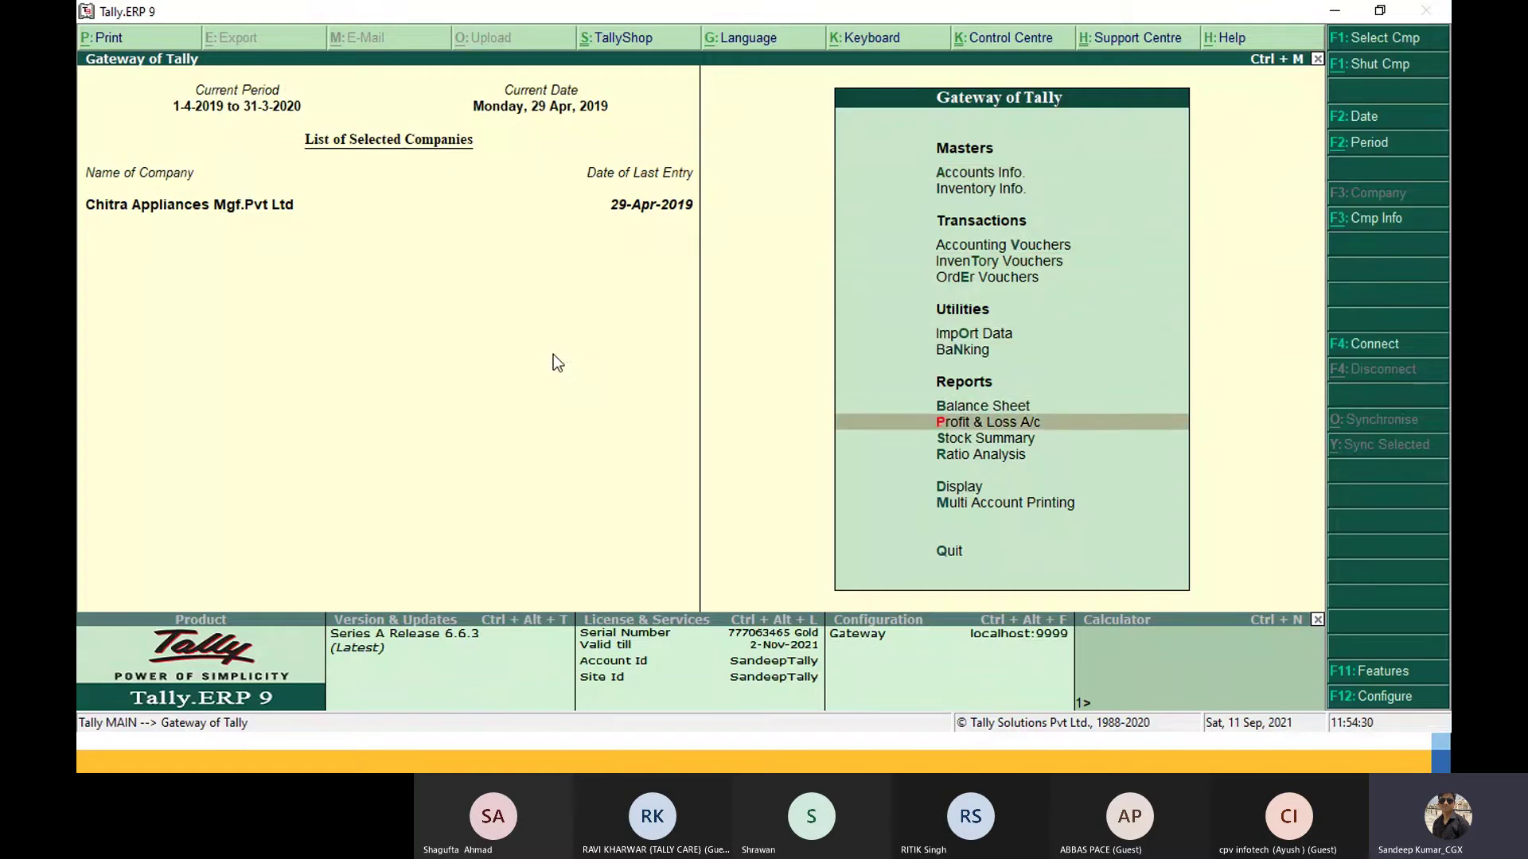
pyautogui.press('Return')
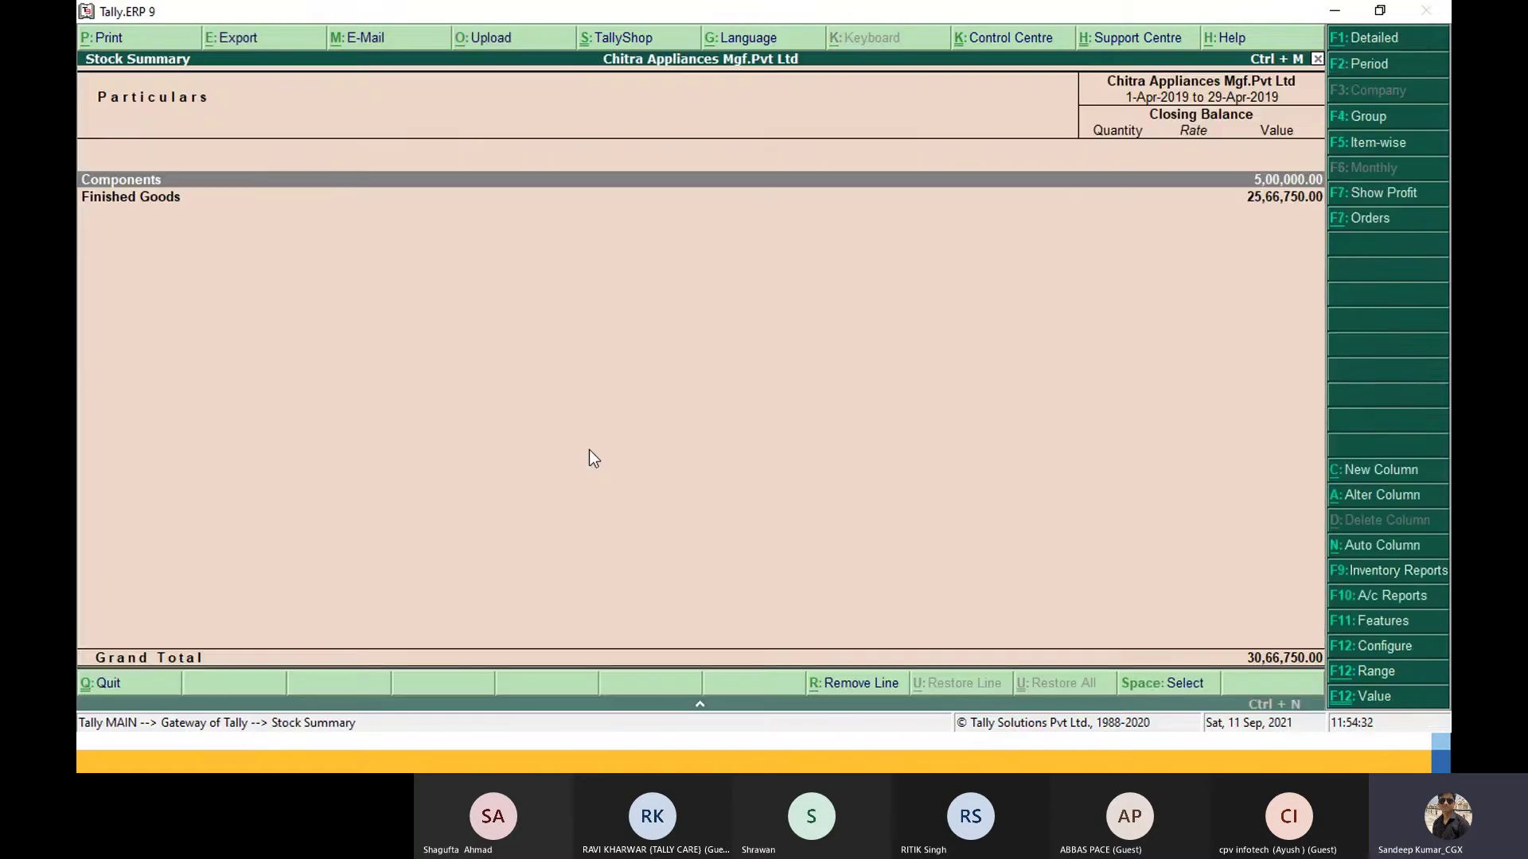
pyautogui.hotkey('alt', 'F1')
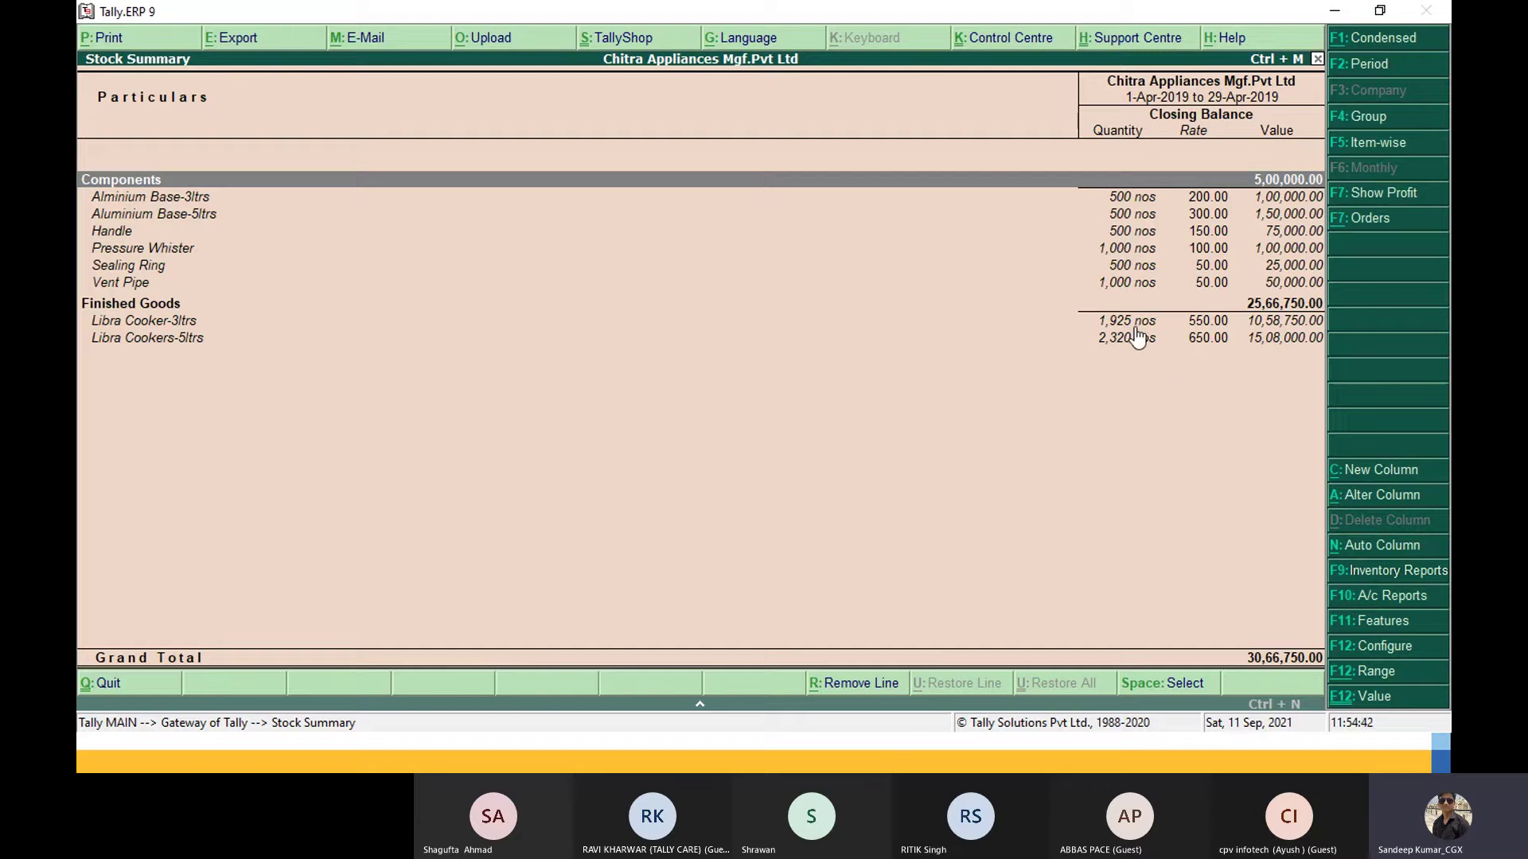
pyautogui.hotkey('alt', 'Tab')
pyautogui.hotkey('alt', 'Tab')
pyautogui.hotkey('alt', 'Tab')
pyautogui.hotkey('alt', 'Tab')
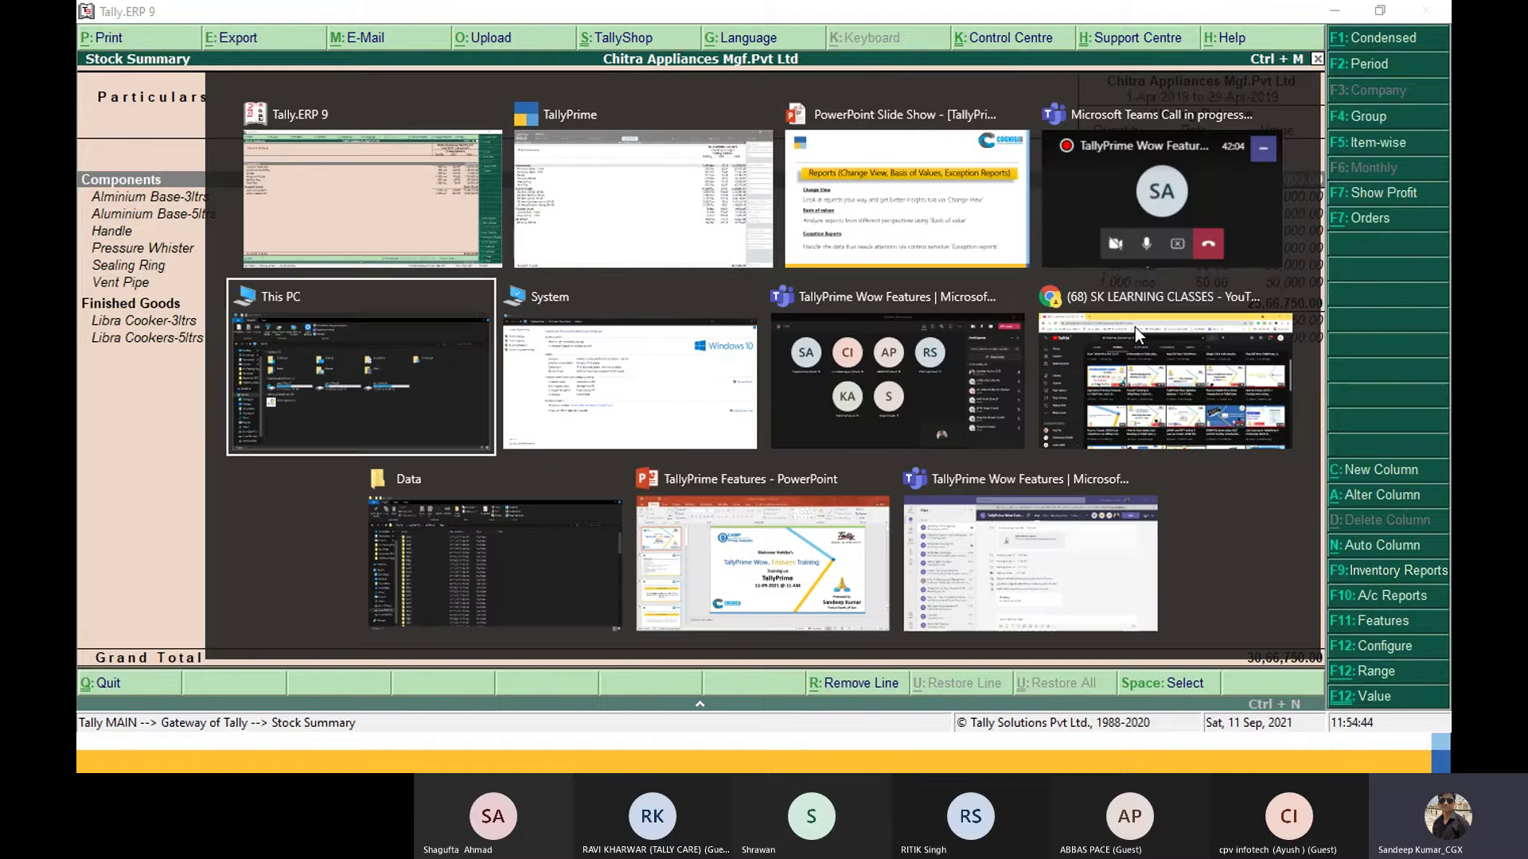
# Step: Cycle through the open windows back to TallyPrime's detailed Stock Summary
pyautogui.hotkey('alt', 'Tab')
pyautogui.hotkey('alt', 'Tab')
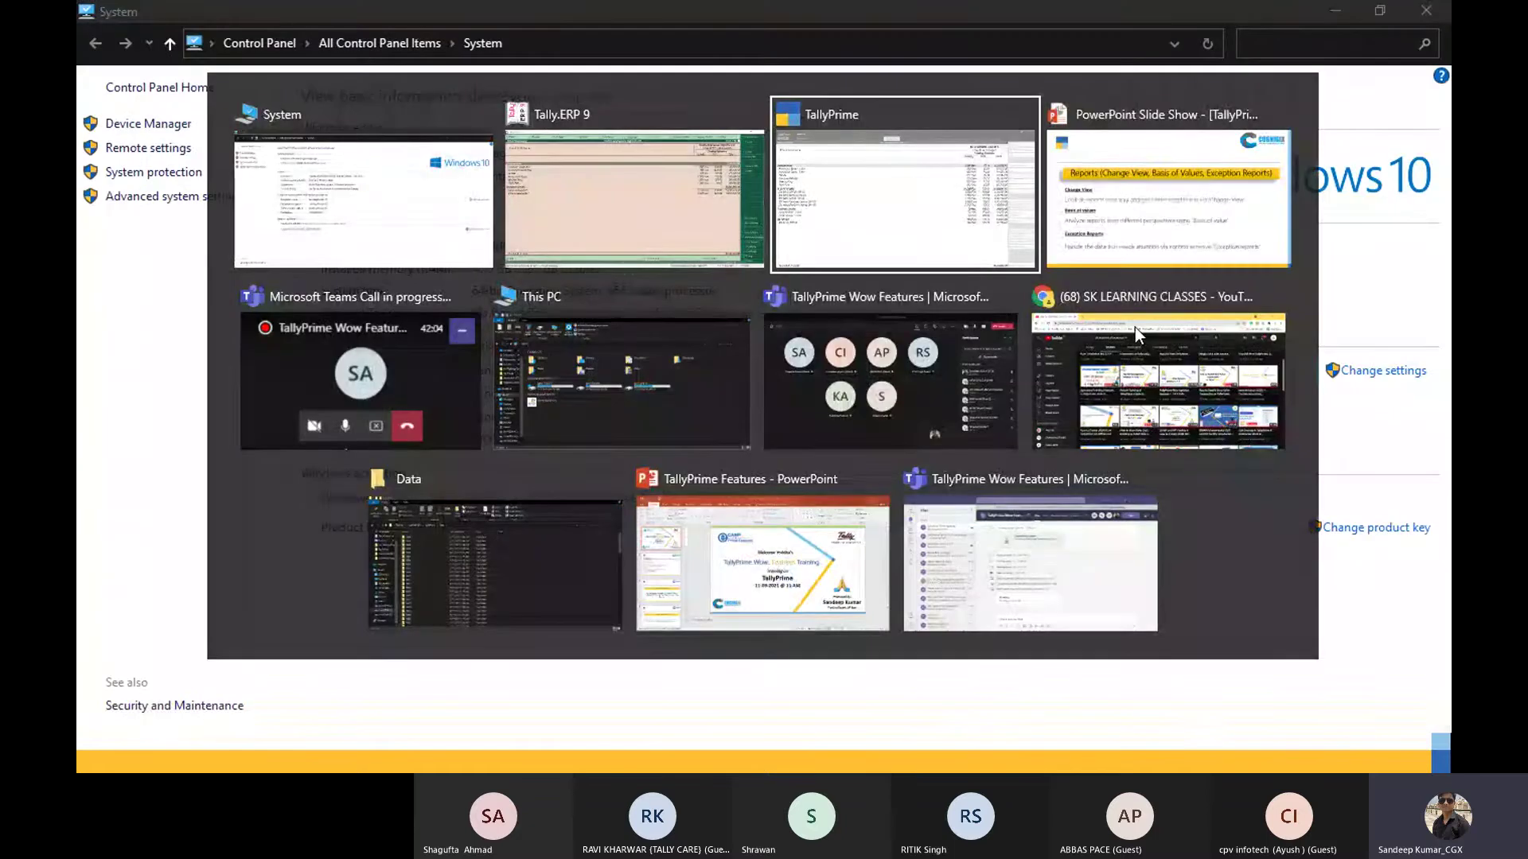
pyautogui.hotkey('alt', 'Tab')
pyautogui.hotkey('alt', 'Tab')
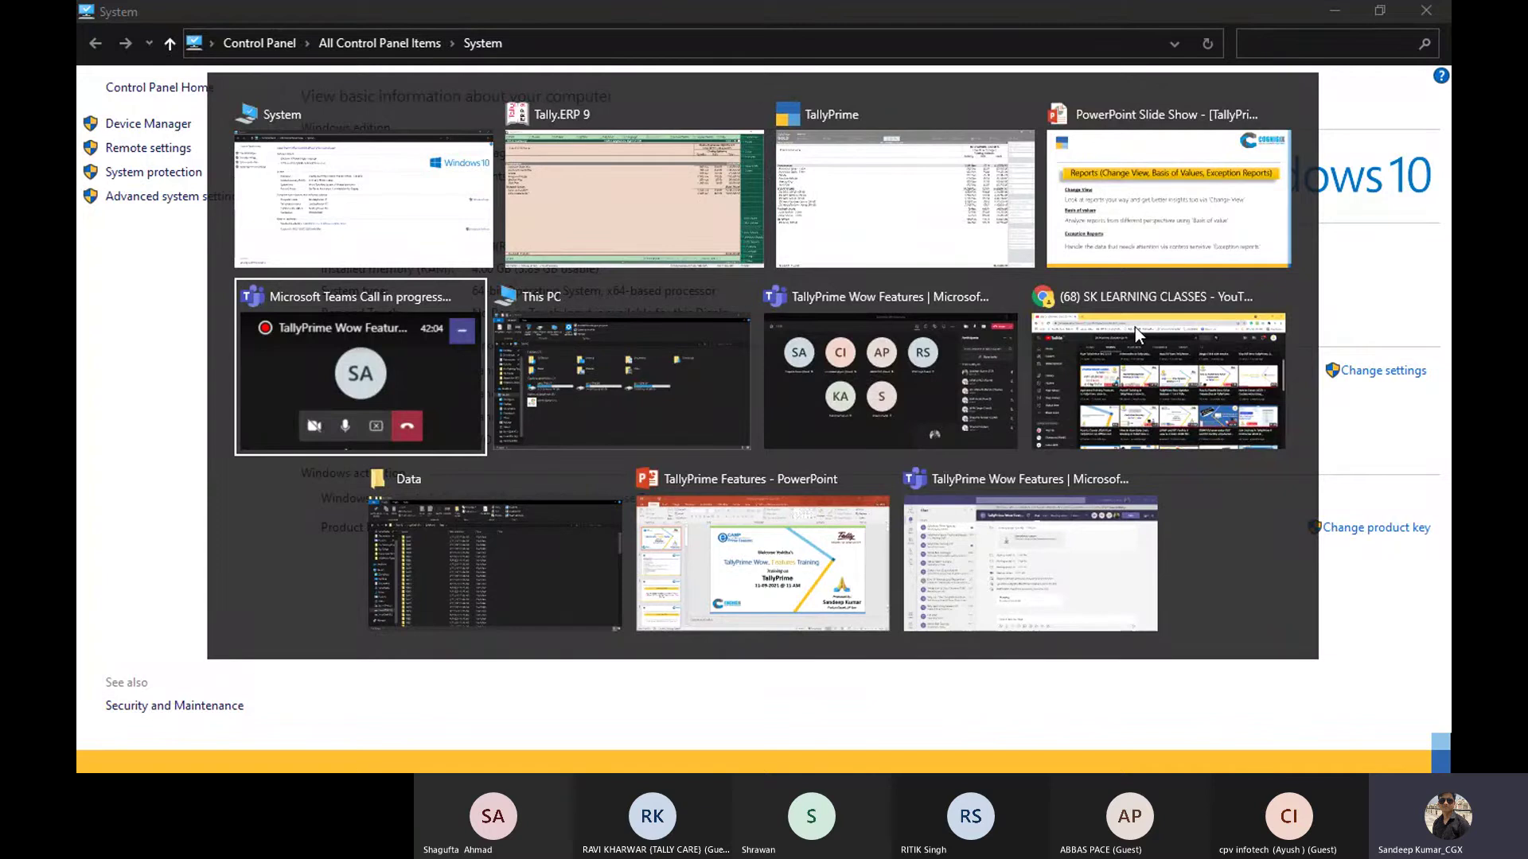
pyautogui.click(1134, 327)
pyautogui.hotkey('alt', 'Tab')
pyautogui.hotkey('alt', 'Tab')
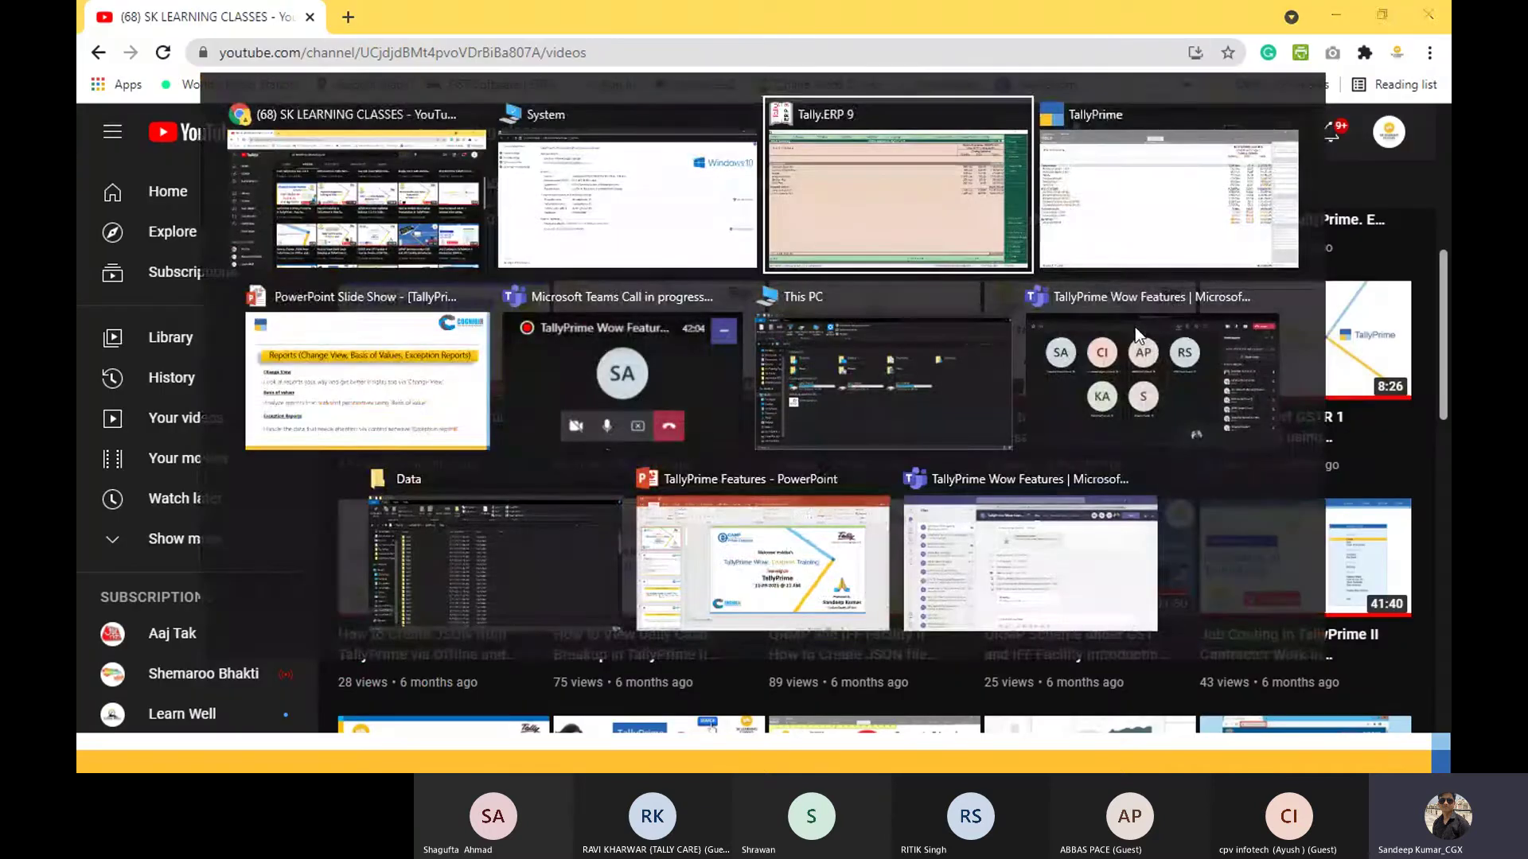
pyautogui.hotkey('alt', 'Tab')
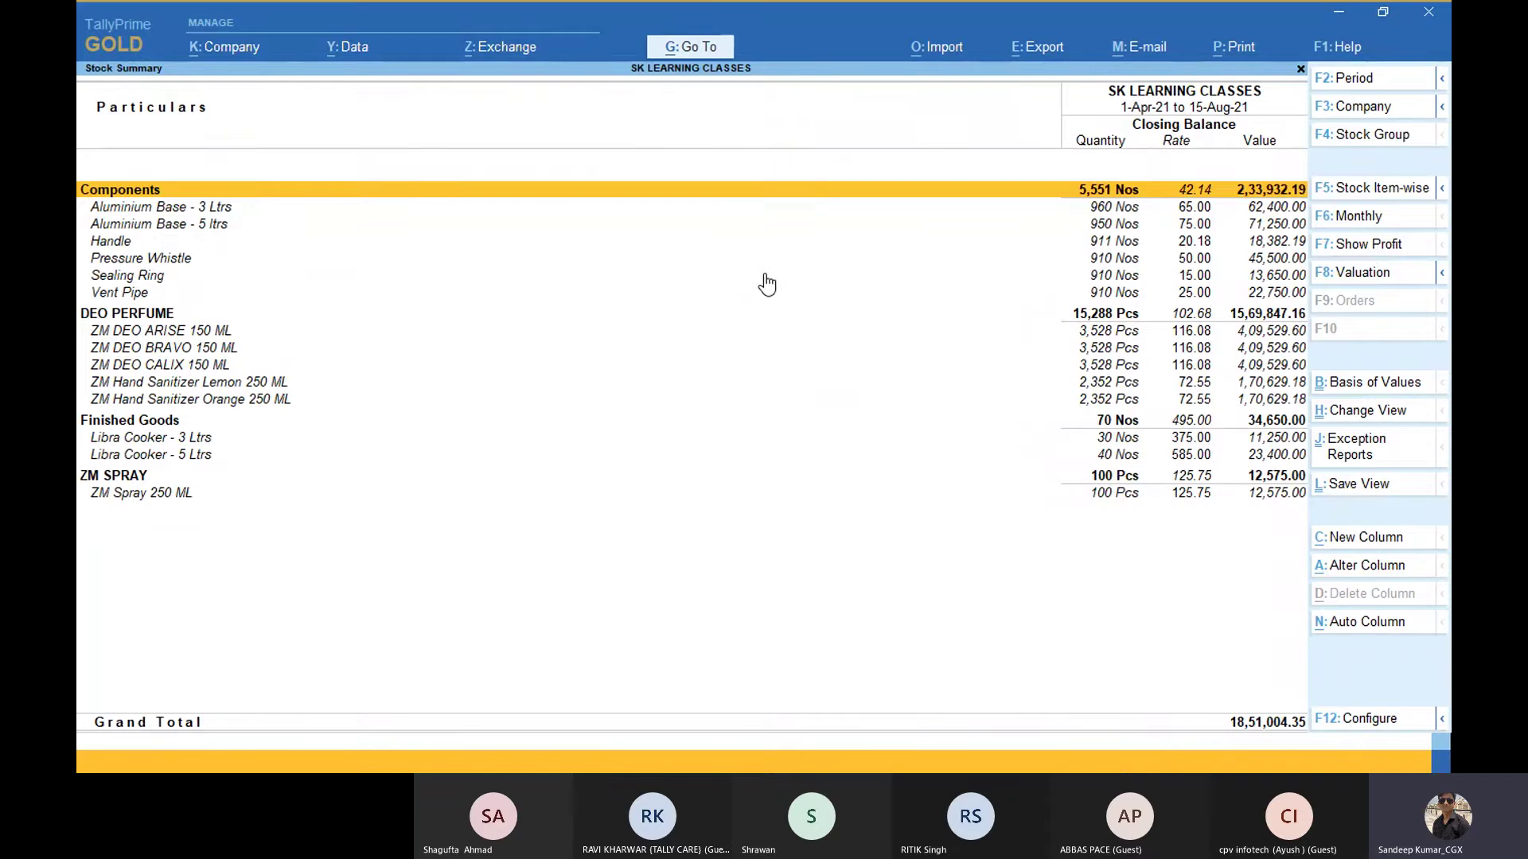
# Step: Switch the Stock Summary to the Stock Item-wise view, listing each item with its Main Location row
pyautogui.click(1347, 414)
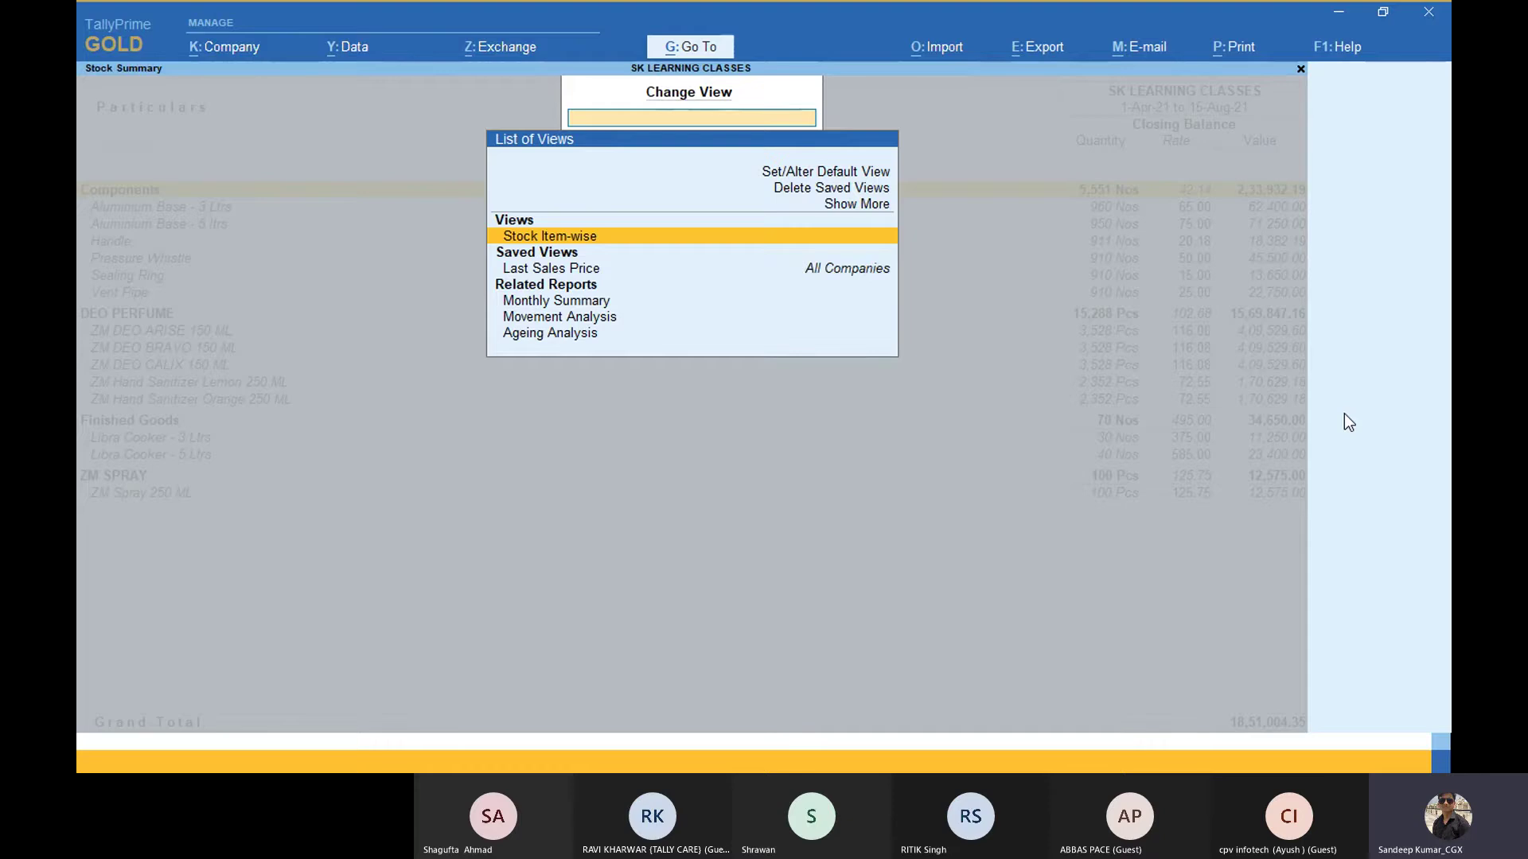
pyautogui.press('Down')
pyautogui.press('Down')
pyautogui.press('Down')
pyautogui.press('Down')
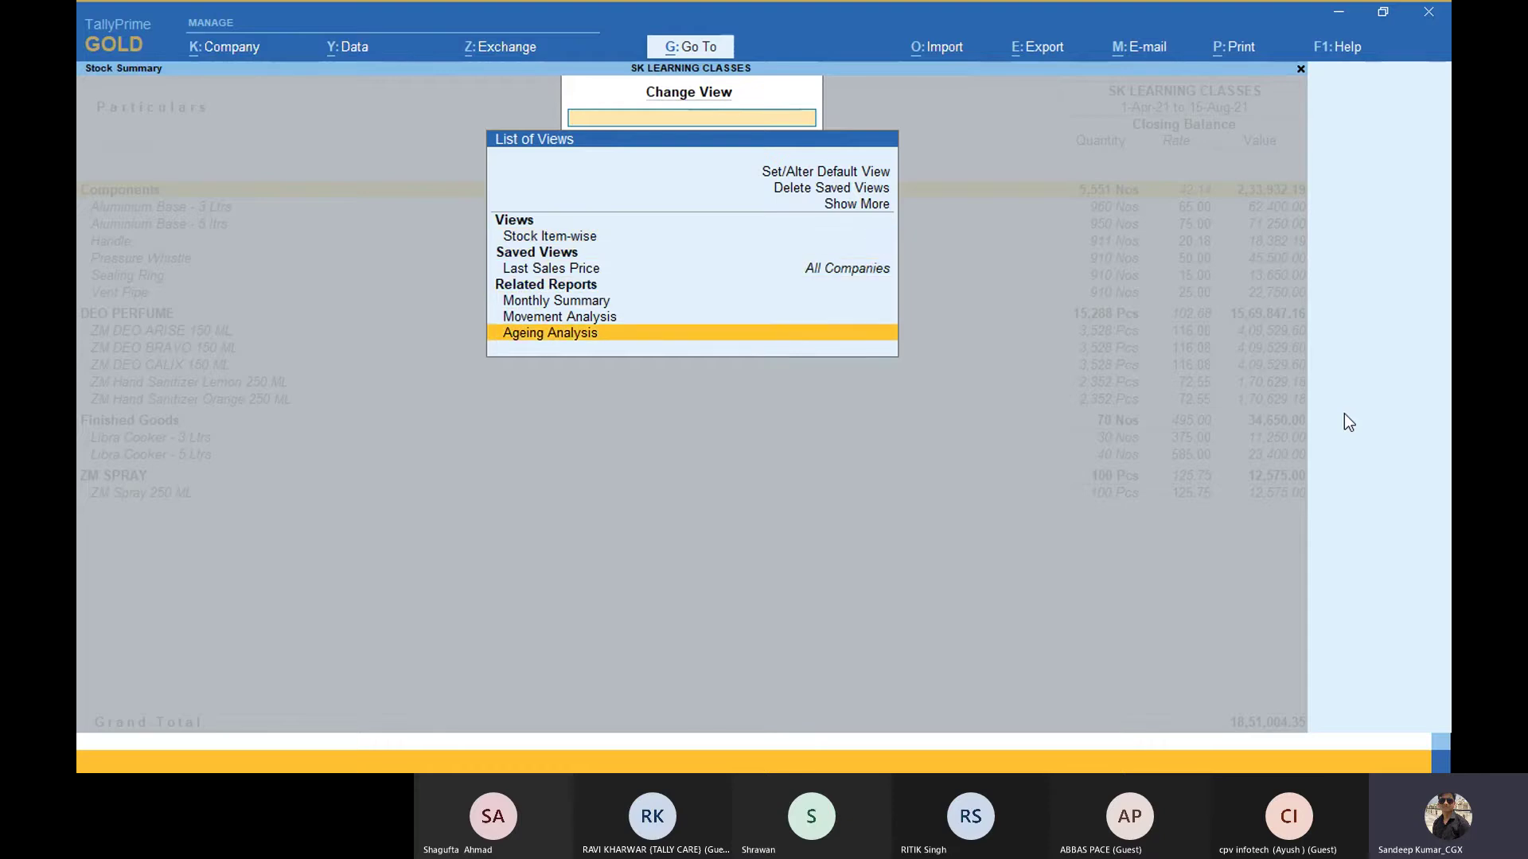
pyautogui.press('Up')
pyautogui.press('Up')
pyautogui.press('Up')
pyautogui.press('Up')
pyautogui.press('Up')
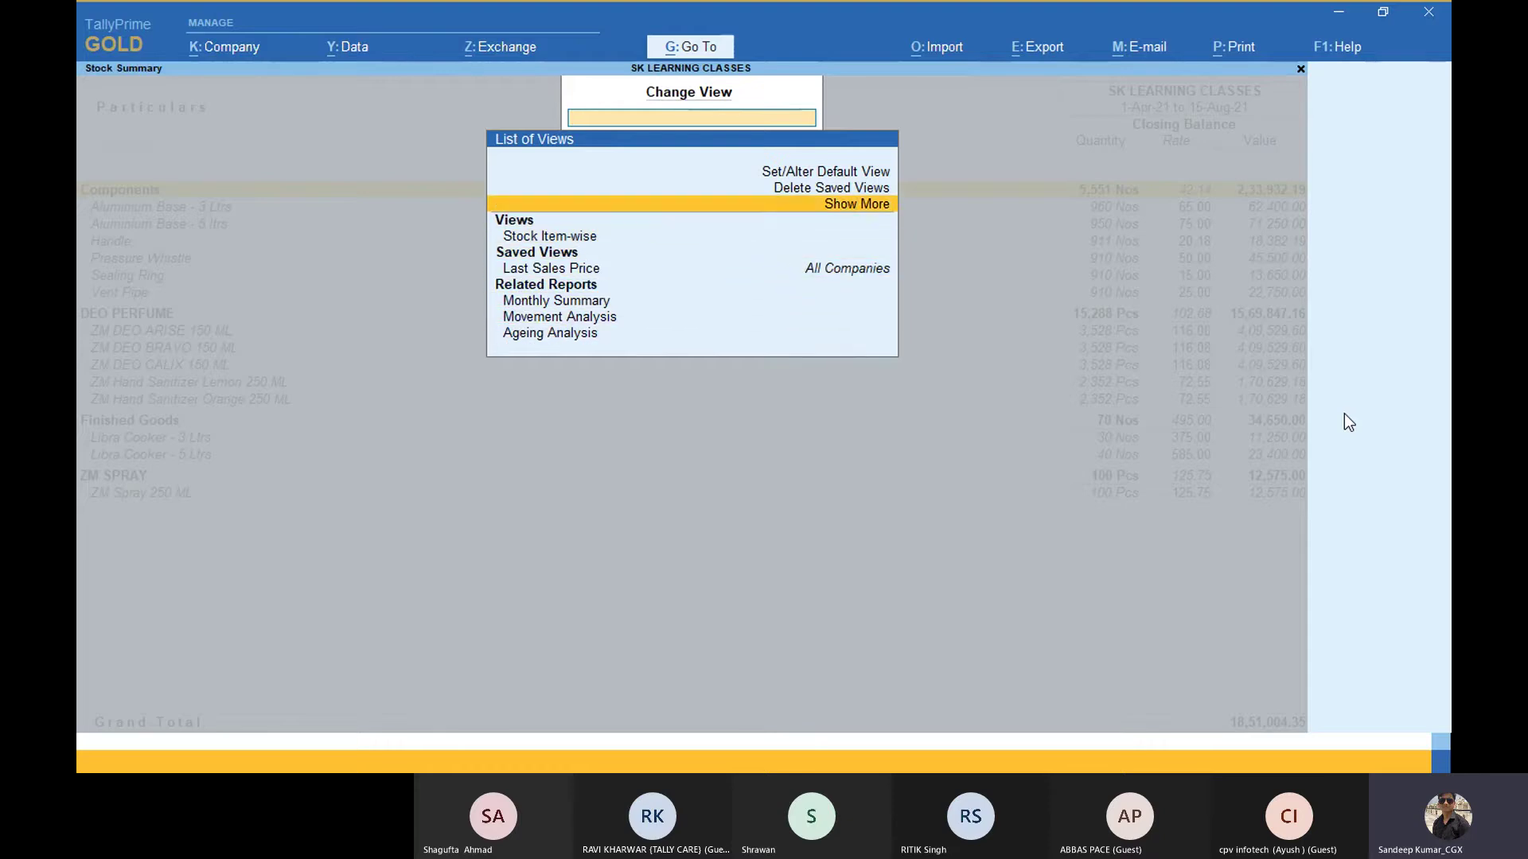
pyautogui.press('Return')
pyautogui.press('Down')
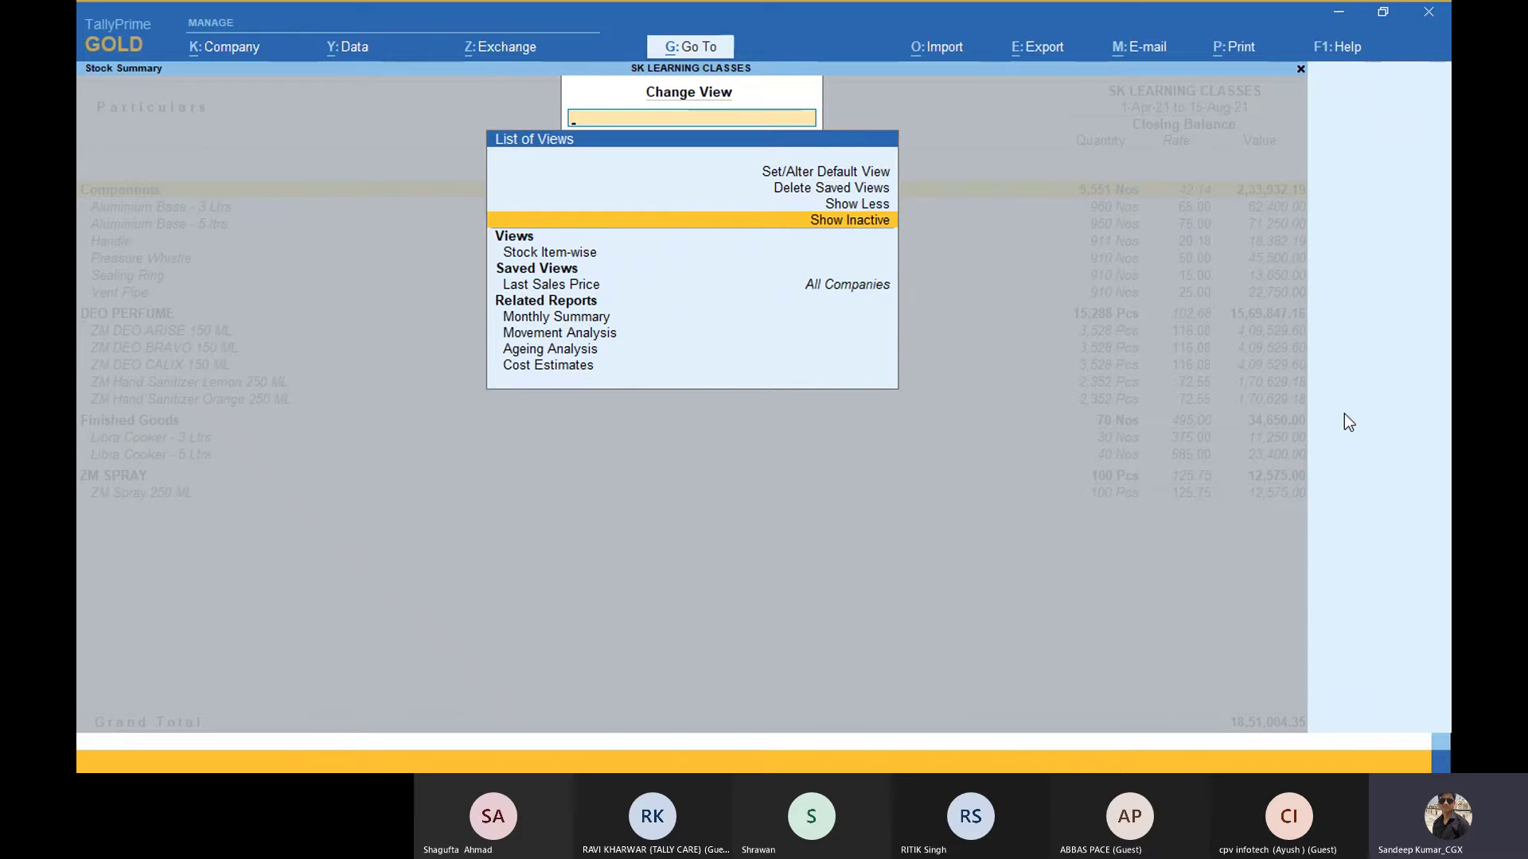
pyautogui.press('Return')
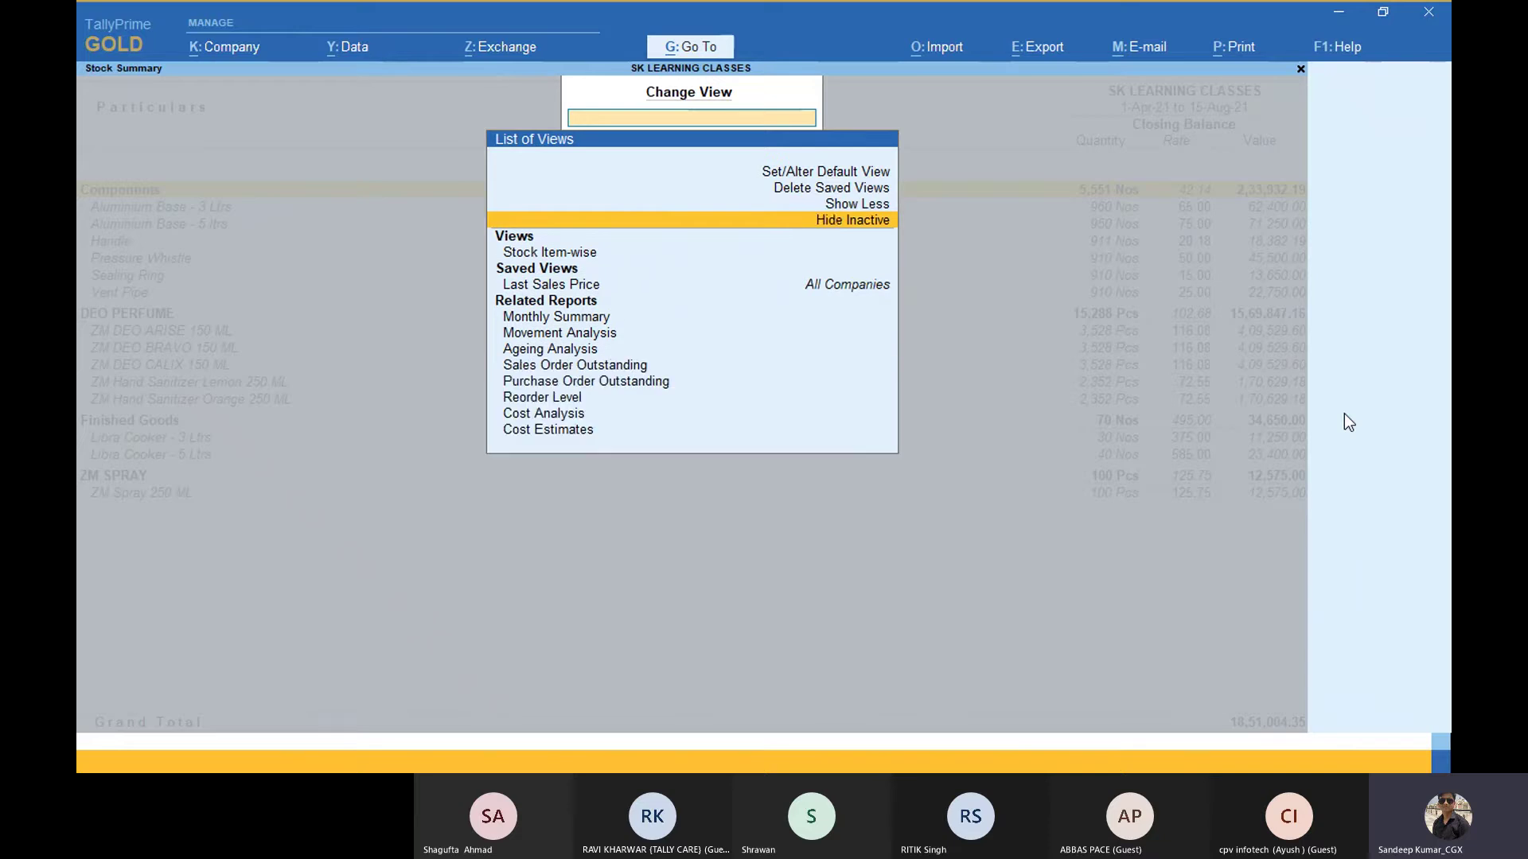
pyautogui.press('Down')
pyautogui.press('Down')
pyautogui.press('Down')
pyautogui.press('Down')
pyautogui.press('Down')
pyautogui.press('Down')
pyautogui.press('Down')
pyautogui.press('Down')
pyautogui.press('Down')
pyautogui.press('Down')
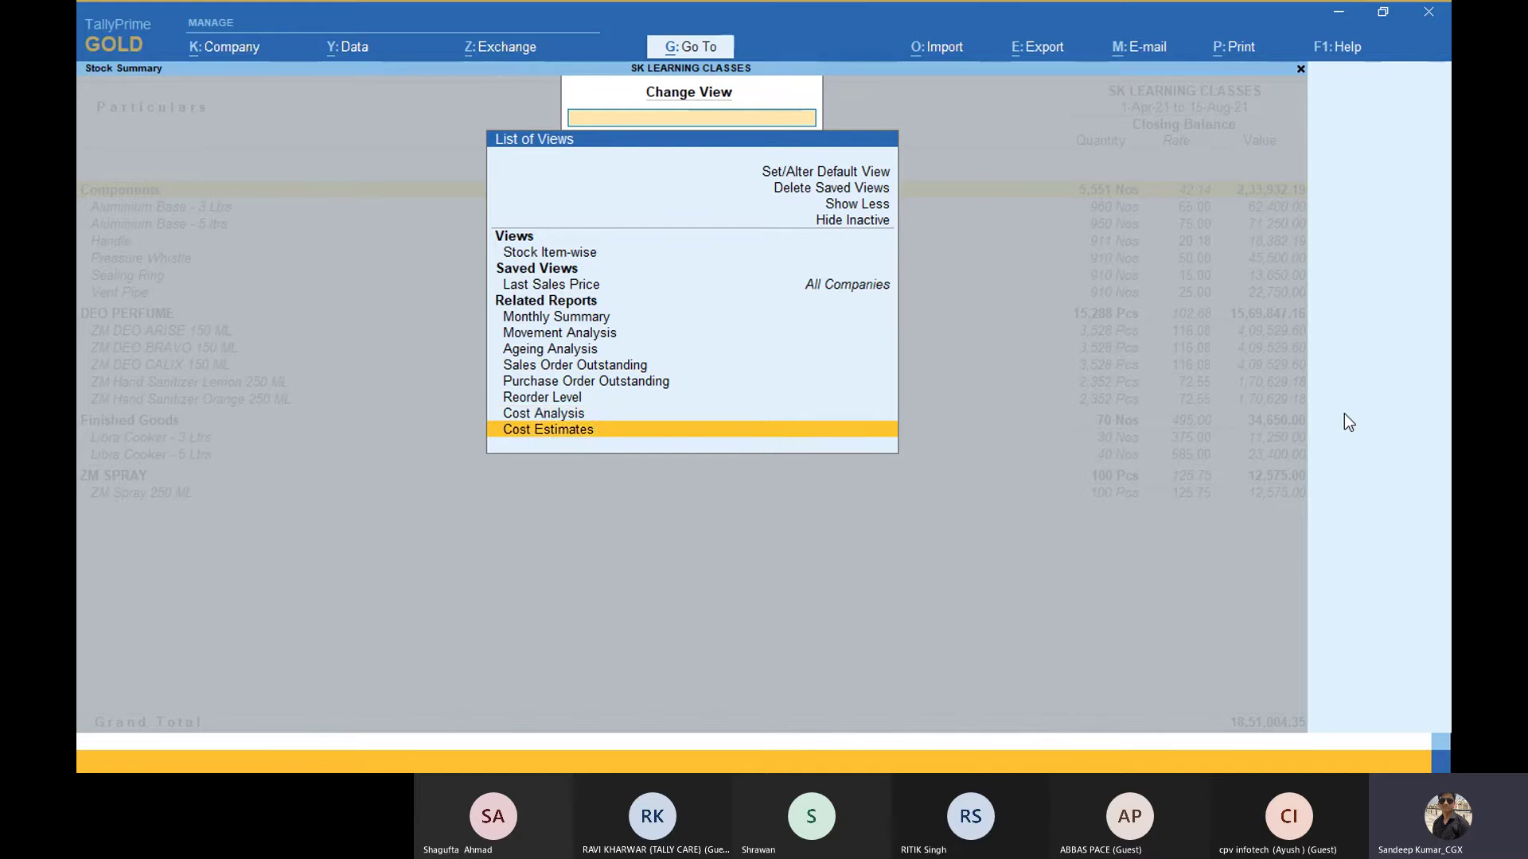
pyautogui.press('Up')
pyautogui.press('Up')
pyautogui.press('Up')
pyautogui.press('Up')
pyautogui.press('Up')
pyautogui.press('Up')
pyautogui.press('Up')
pyautogui.press('Up')
pyautogui.press('Up')
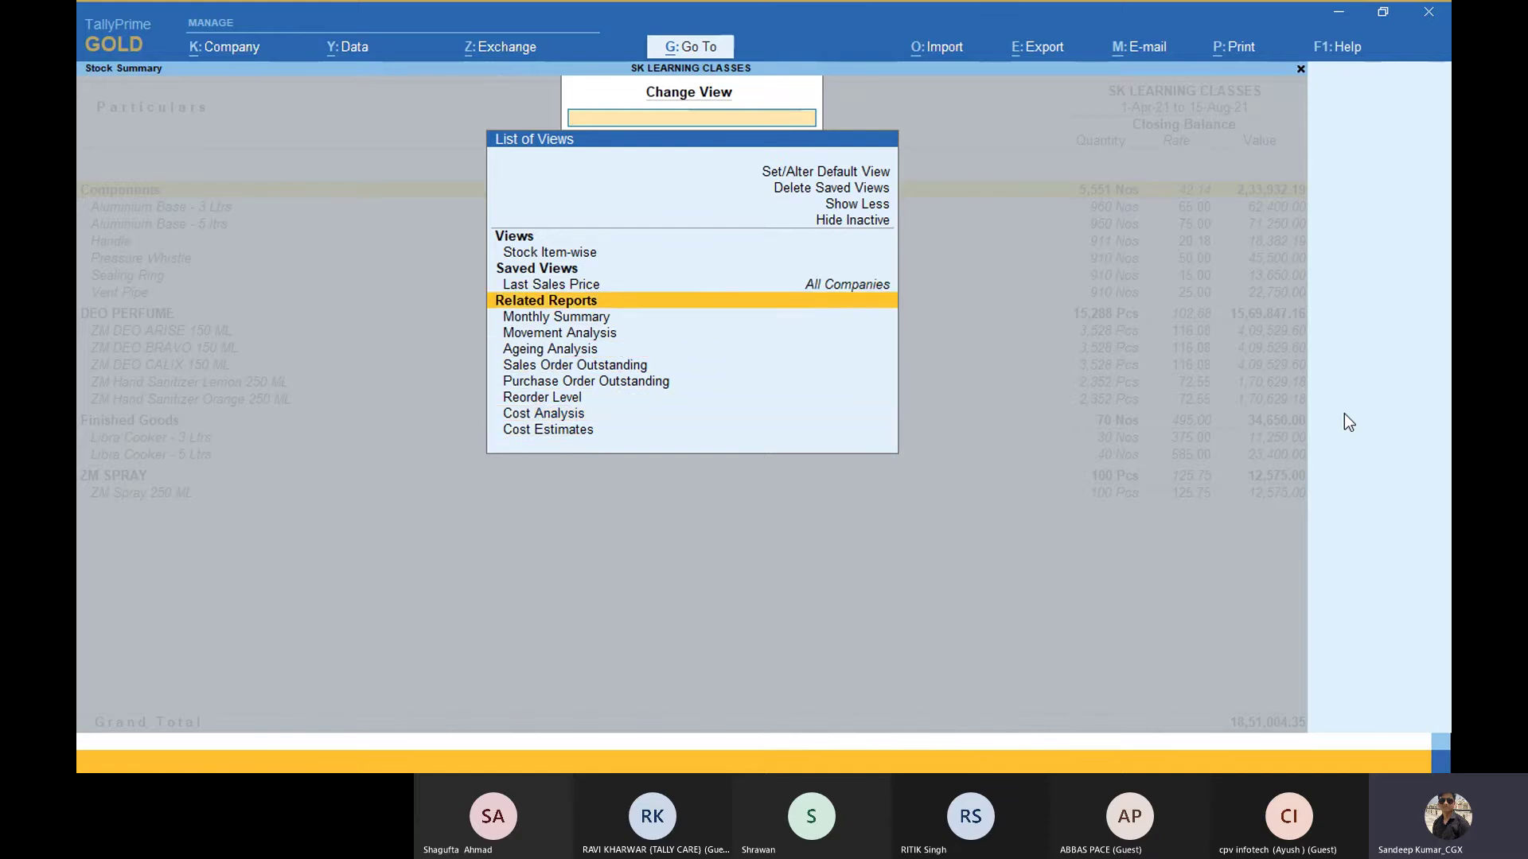
pyautogui.press('Return')
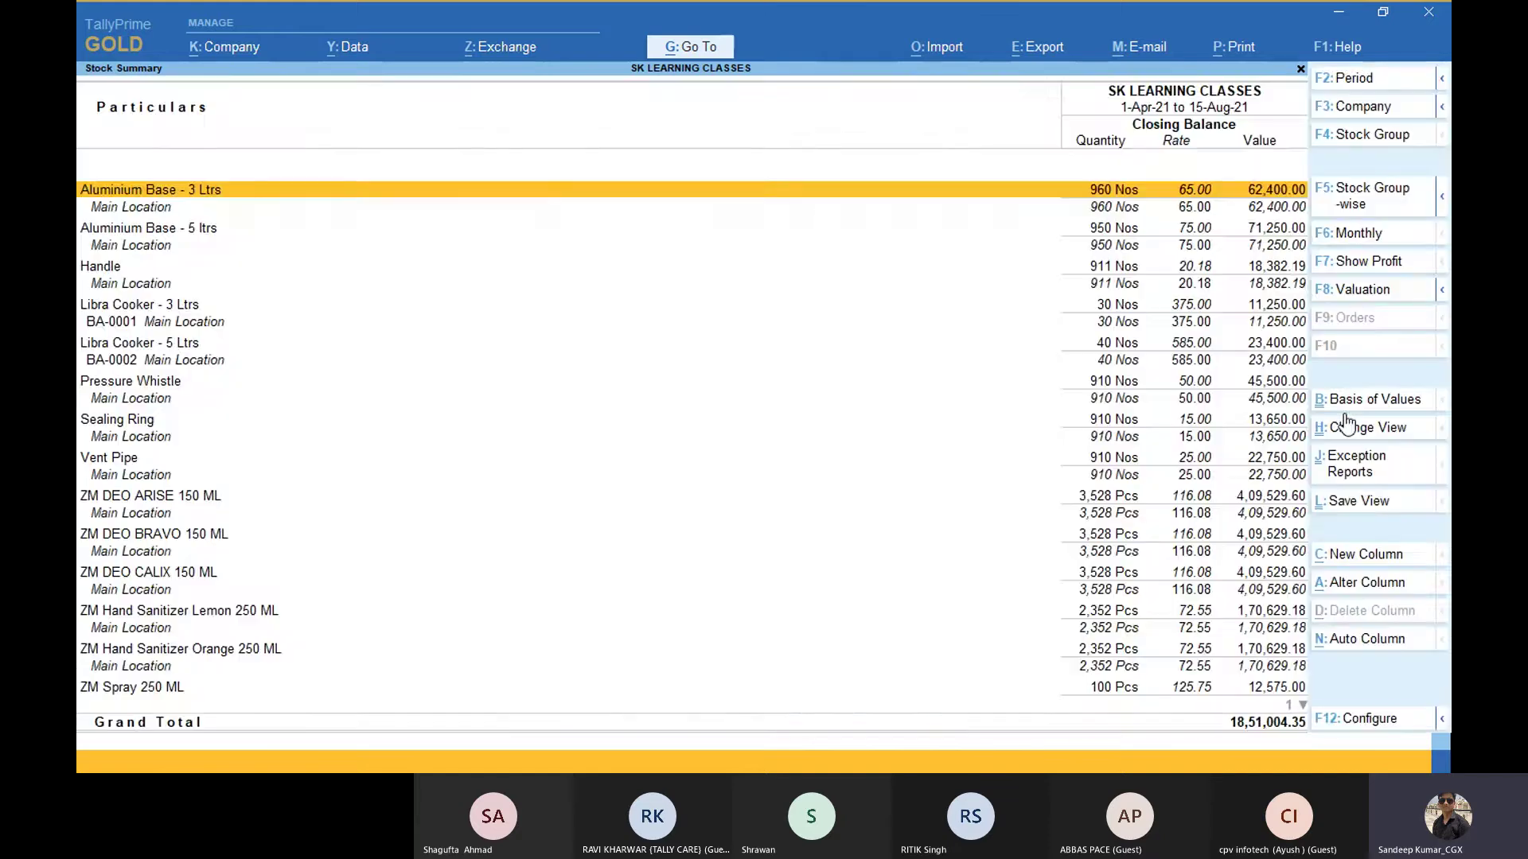
pyautogui.press('Down')
pyautogui.press('Down')
pyautogui.press('Down')
pyautogui.press('Down')
pyautogui.press('Down')
pyautogui.press('Down')
pyautogui.press('Down')
pyautogui.press('Down')
pyautogui.press('Down')
pyautogui.press('Down')
pyautogui.press('Down')
pyautogui.press('Down')
pyautogui.press('Down')
pyautogui.press('Down')
pyautogui.press('Down')
pyautogui.press('Down')
pyautogui.press('Down')
pyautogui.press('Down')
pyautogui.press('Down')
pyautogui.press('Down')
pyautogui.press('Down')
pyautogui.press('Down')
pyautogui.press('Down')
pyautogui.press('Down')
pyautogui.press('Down')
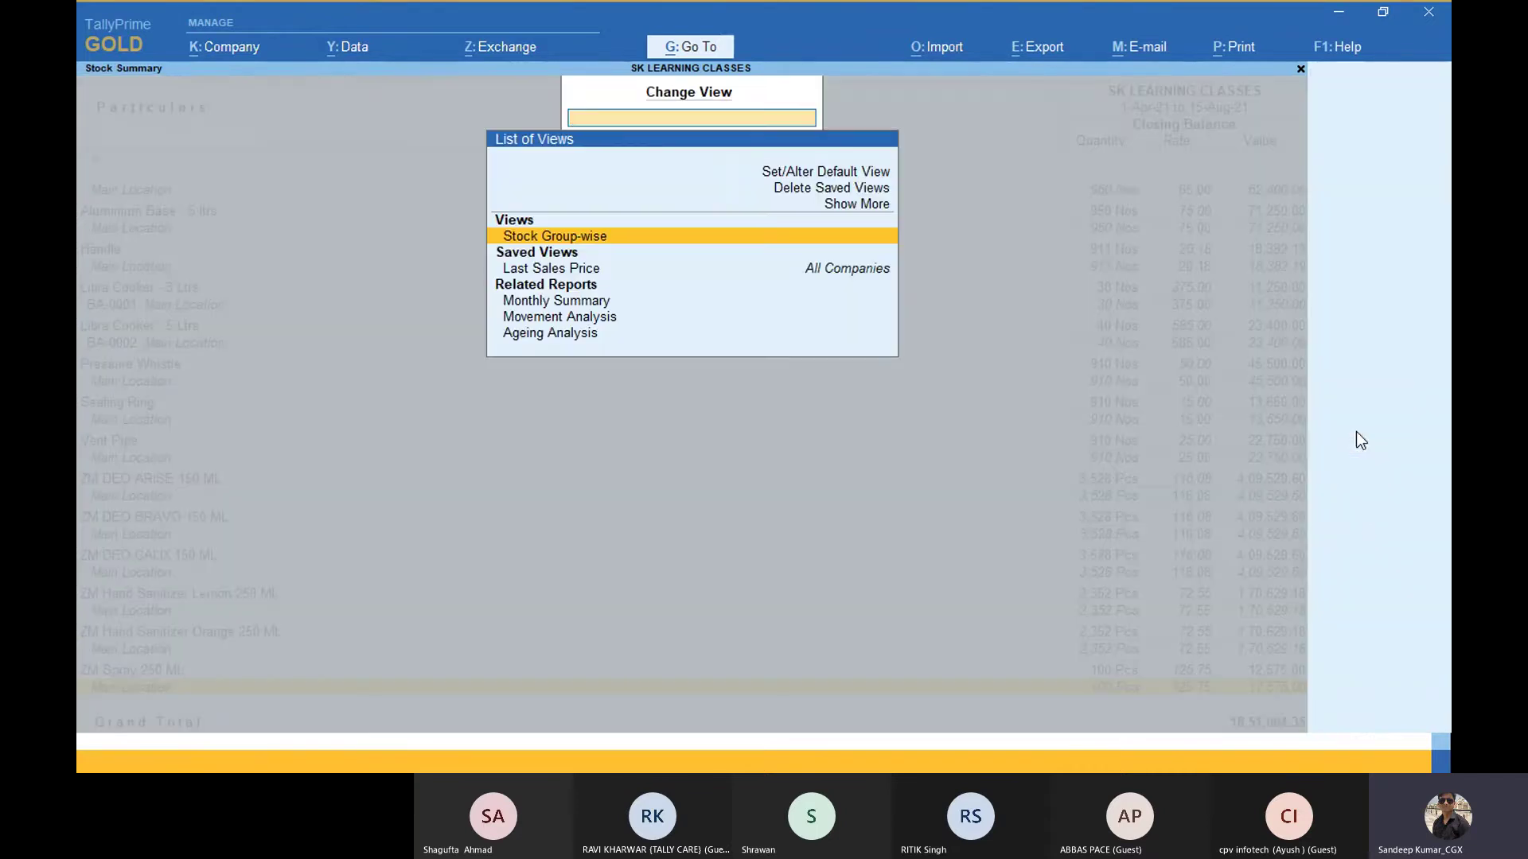
pyautogui.click(1355, 430)
# Step: Open the Monthly Summary of the stock report
pyautogui.press('Down')
pyautogui.press('Down')
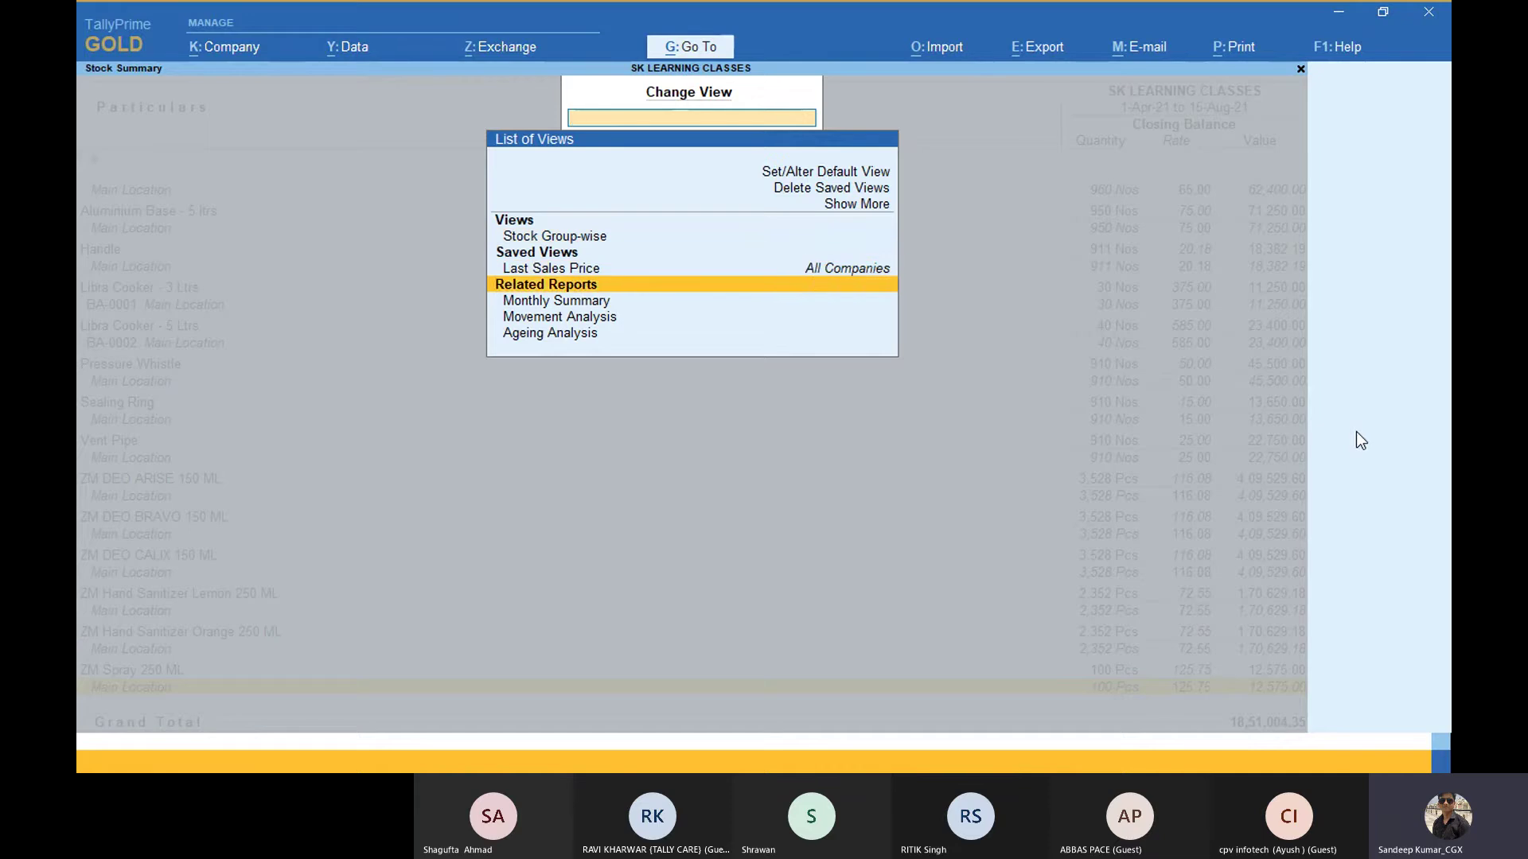
pyautogui.press('Return')
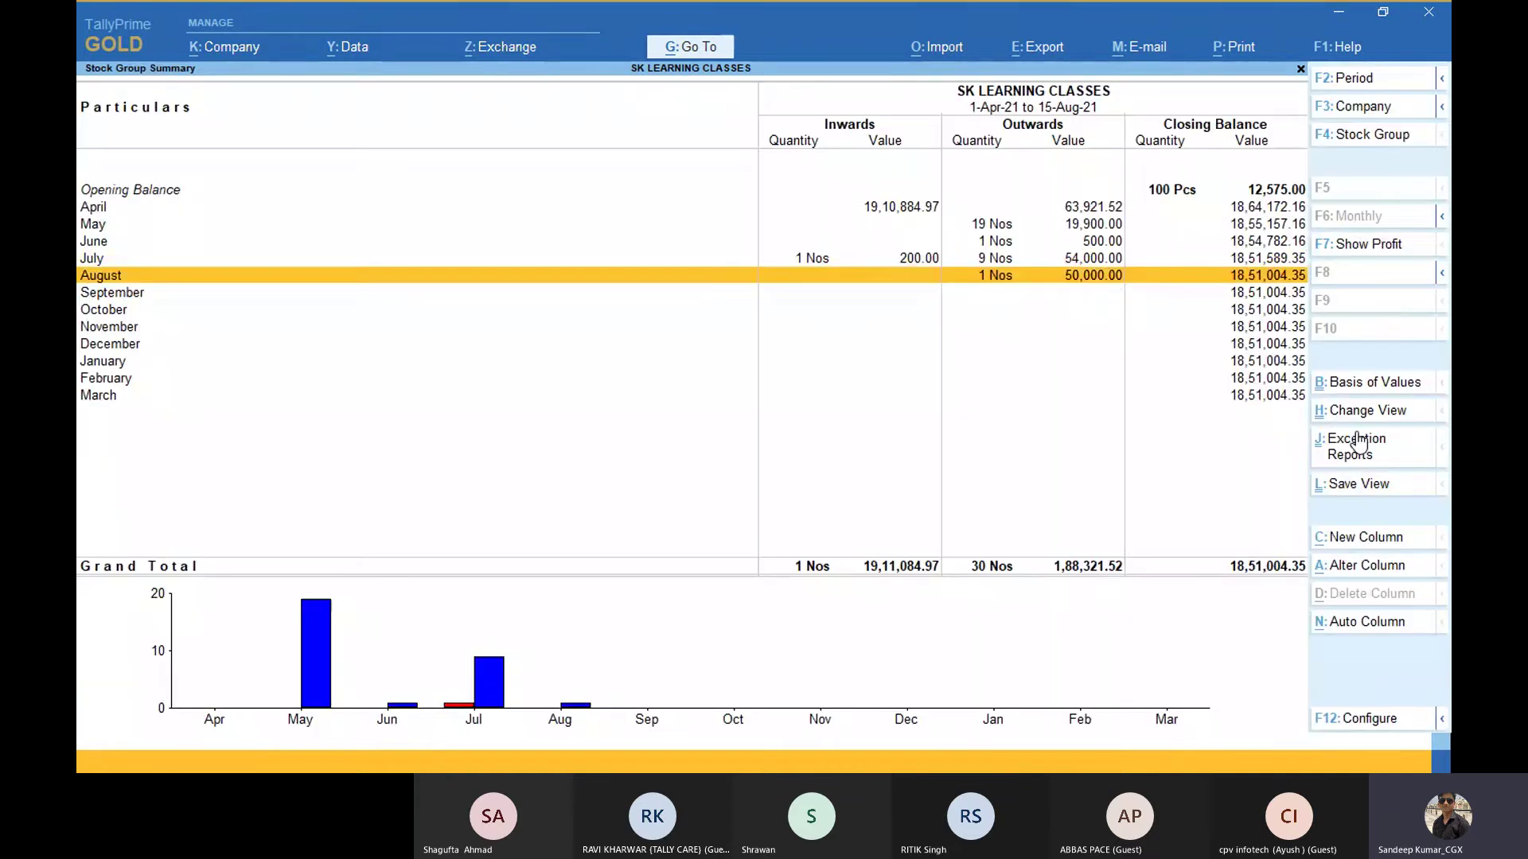
pyautogui.press('Up')
pyautogui.press('Up')
pyautogui.press('Up')
pyautogui.press('Up')
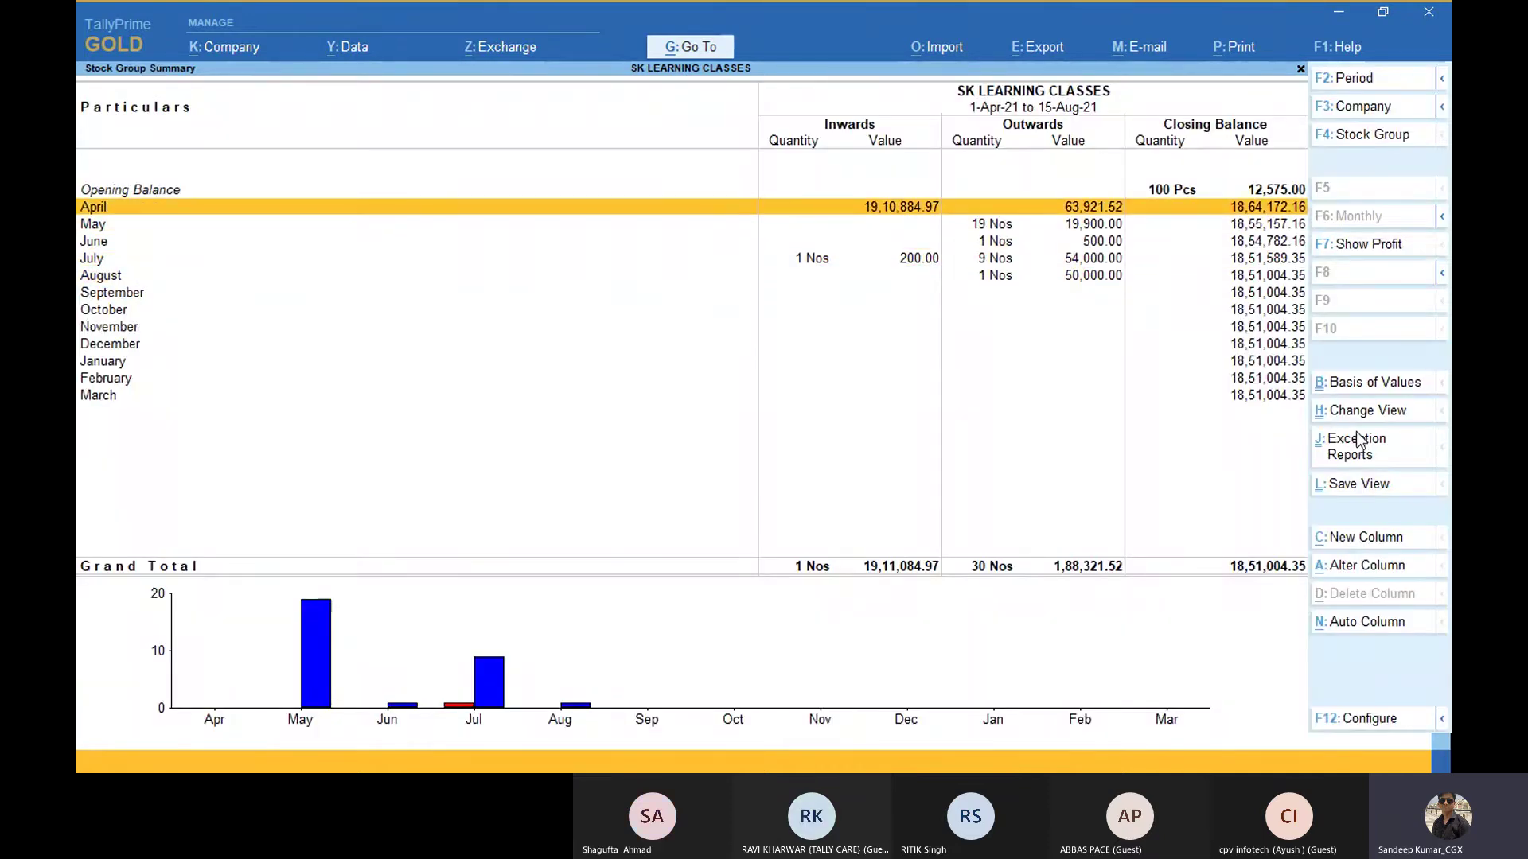
# Step: Switch to the Ageing Analysis view and review the item ageing brackets, totalling 18,48,822.26
pyautogui.click(1362, 412)
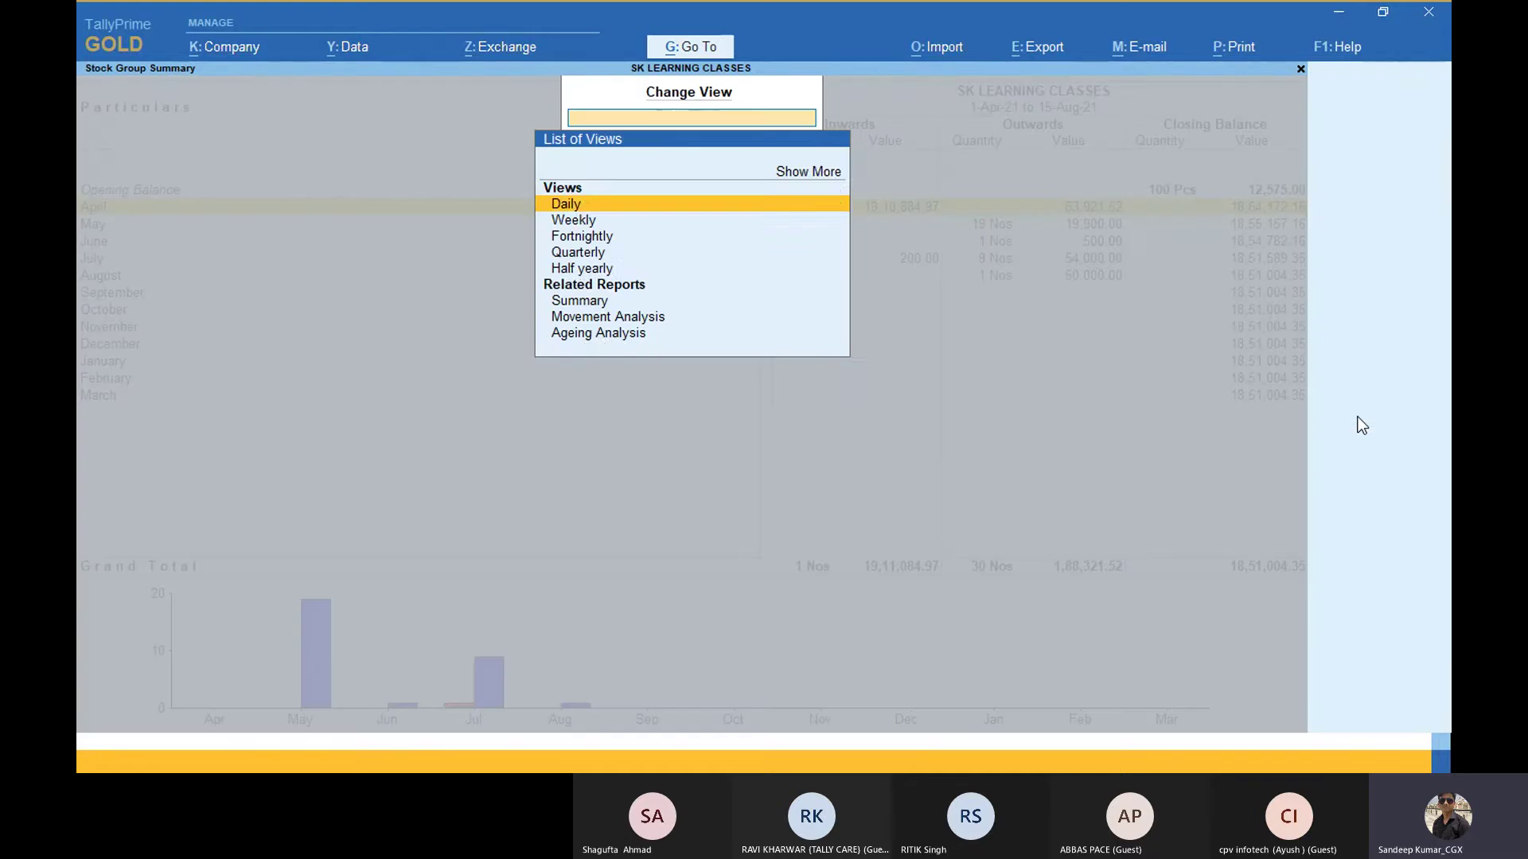
pyautogui.press('Up')
pyautogui.press('Return')
pyautogui.press('Down')
pyautogui.press('Return')
pyautogui.press('Down')
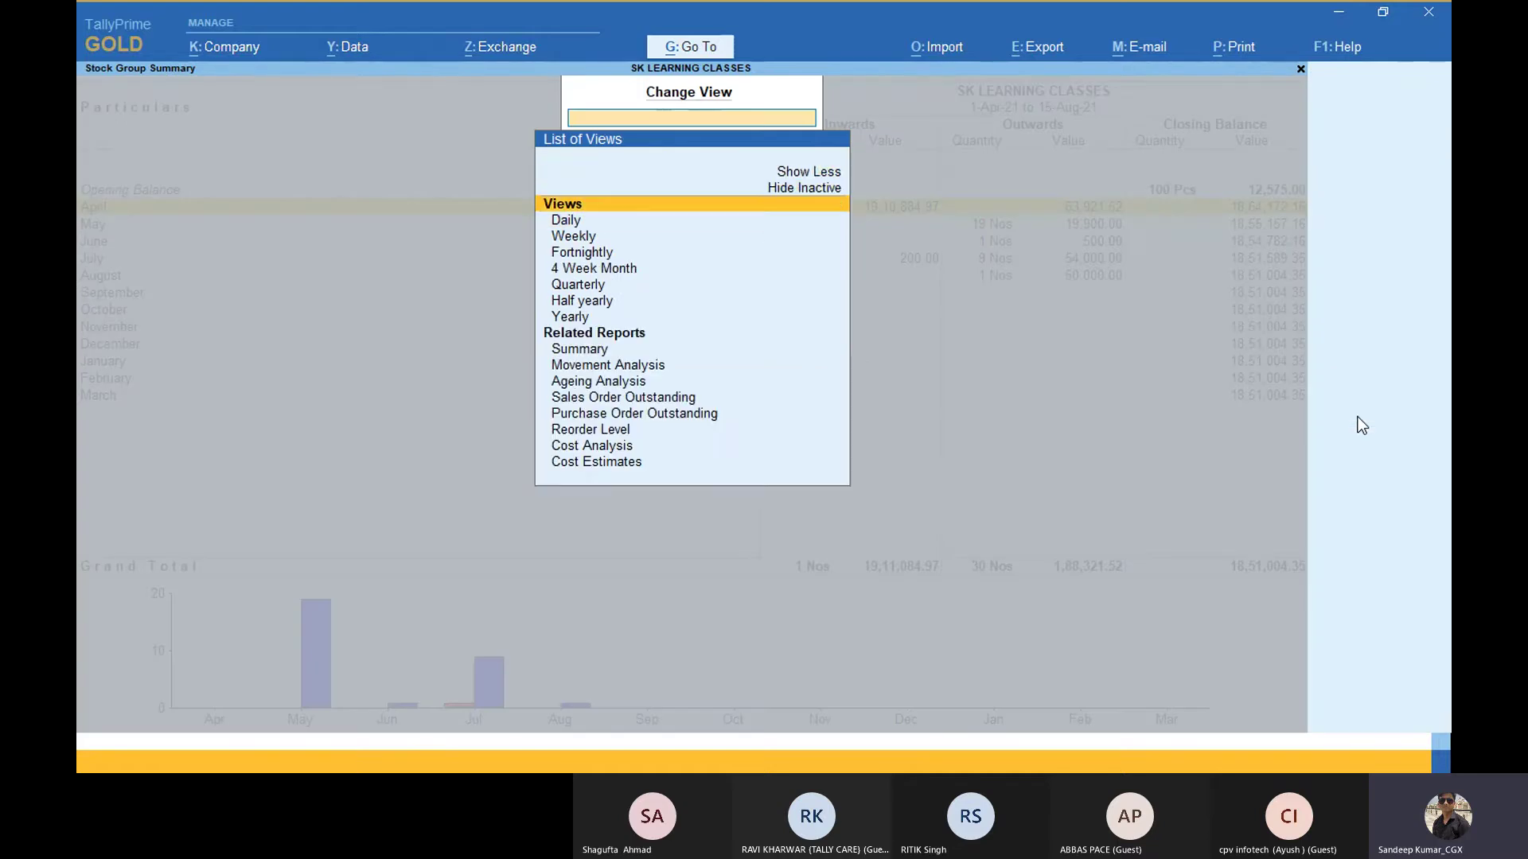
pyautogui.press('Down')
pyautogui.press('Down')
pyautogui.press('Down')
pyautogui.press('Down')
pyautogui.press('Down')
pyautogui.press('Down')
pyautogui.press('Down')
pyautogui.press('Down')
pyautogui.press('Down')
pyautogui.press('Down')
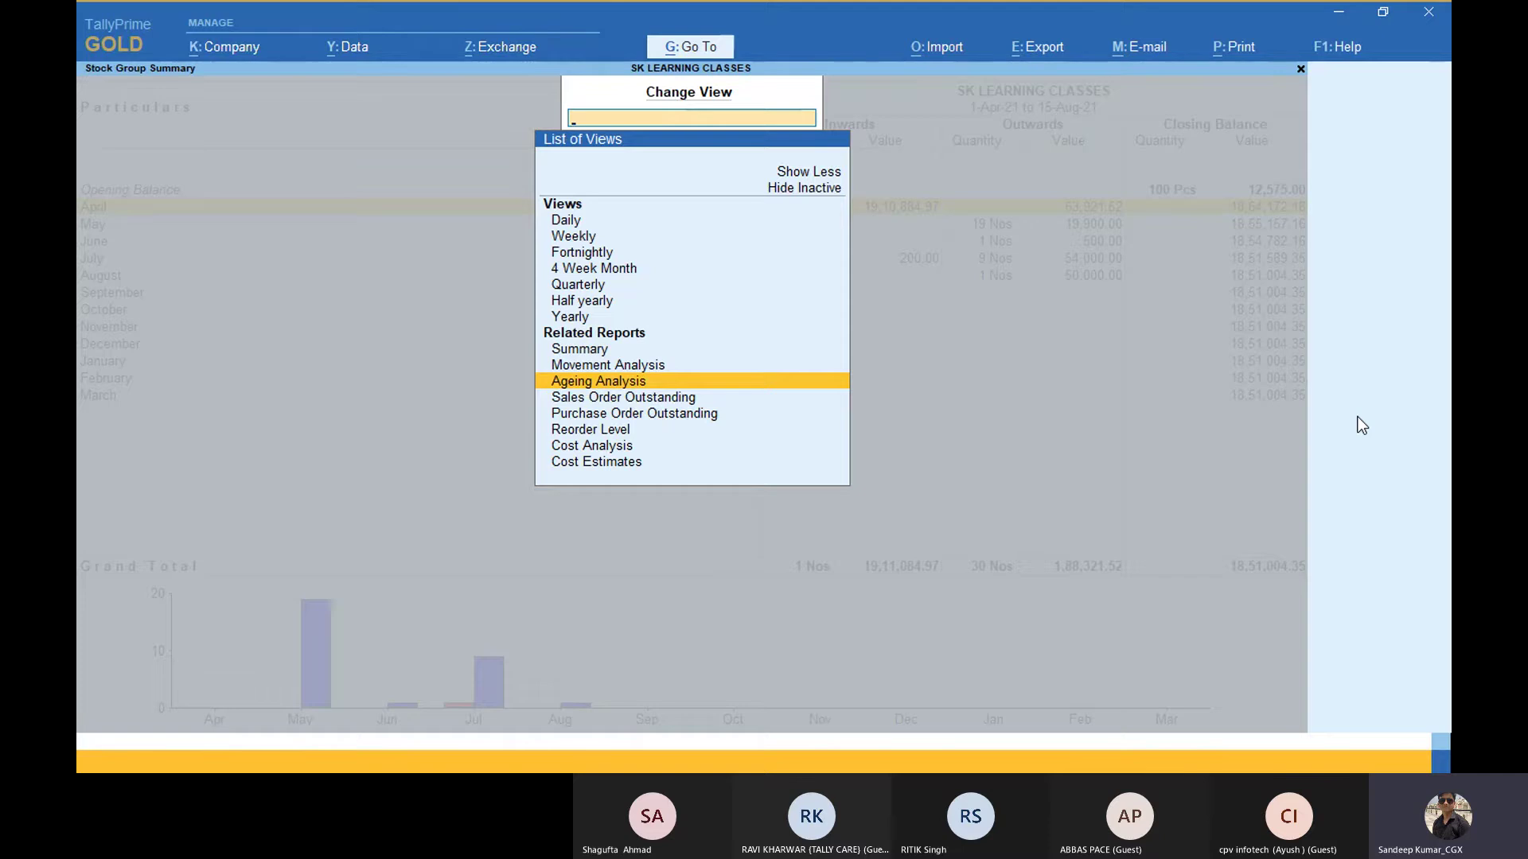
pyautogui.press('Return')
pyautogui.press('Right')
pyautogui.press('Right')
pyautogui.press('Right')
pyautogui.press('Right')
pyautogui.press('Right')
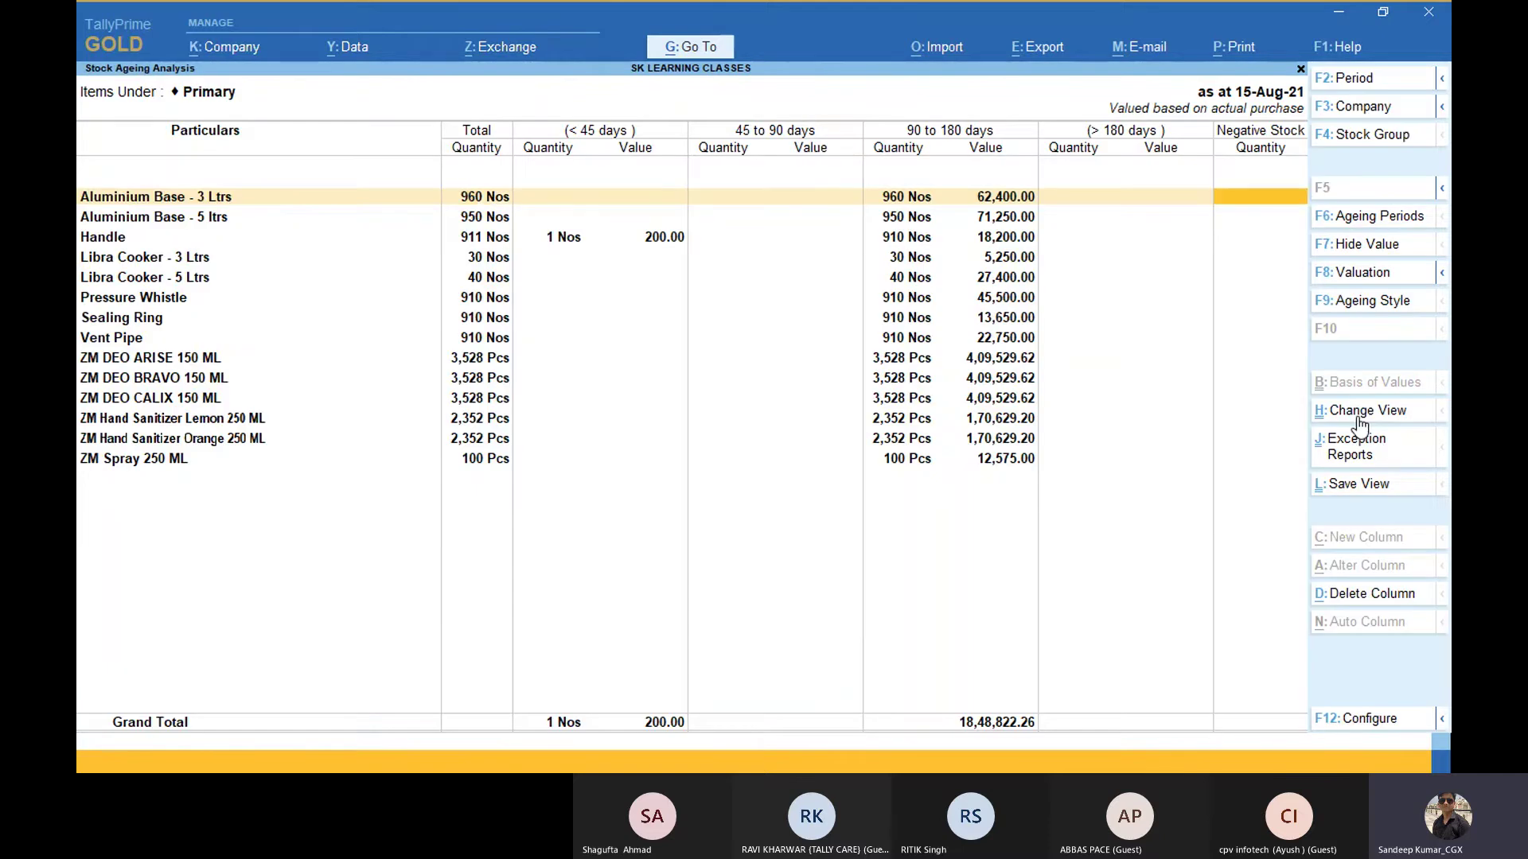
pyautogui.press('Left')
pyautogui.press('Left')
pyautogui.press('Left')
pyautogui.press('Left')
pyautogui.press('Left')
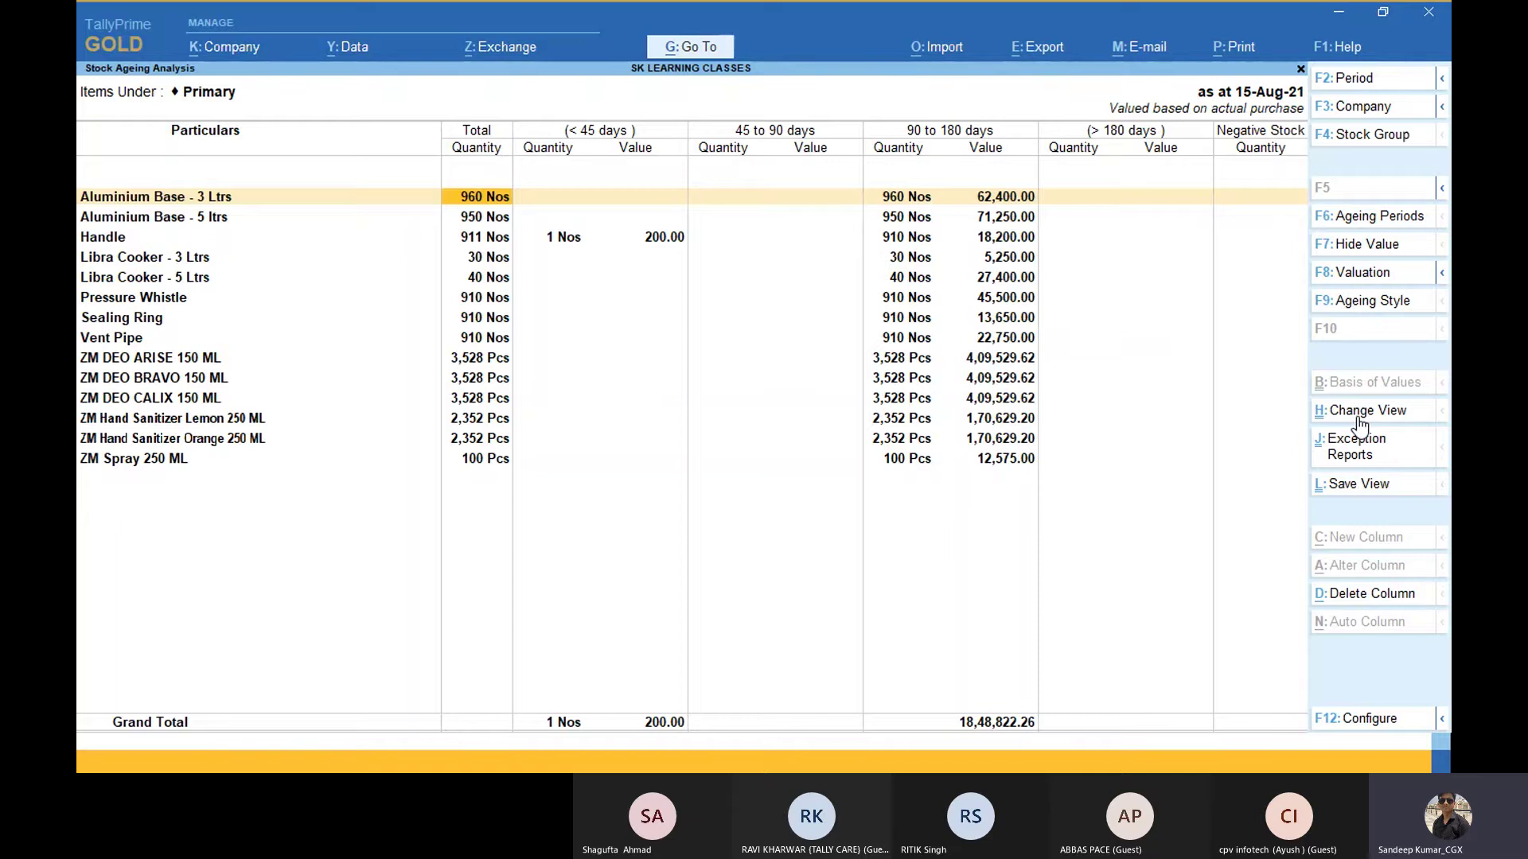
pyautogui.press('Down')
pyautogui.press('Down')
pyautogui.press('Down')
pyautogui.press('Down')
pyautogui.press('Down')
pyautogui.press('Down')
pyautogui.press('Down')
pyautogui.press('Down')
pyautogui.press('Down')
pyautogui.press('Down')
pyautogui.press('Down')
pyautogui.press('Down')
pyautogui.press('Down')
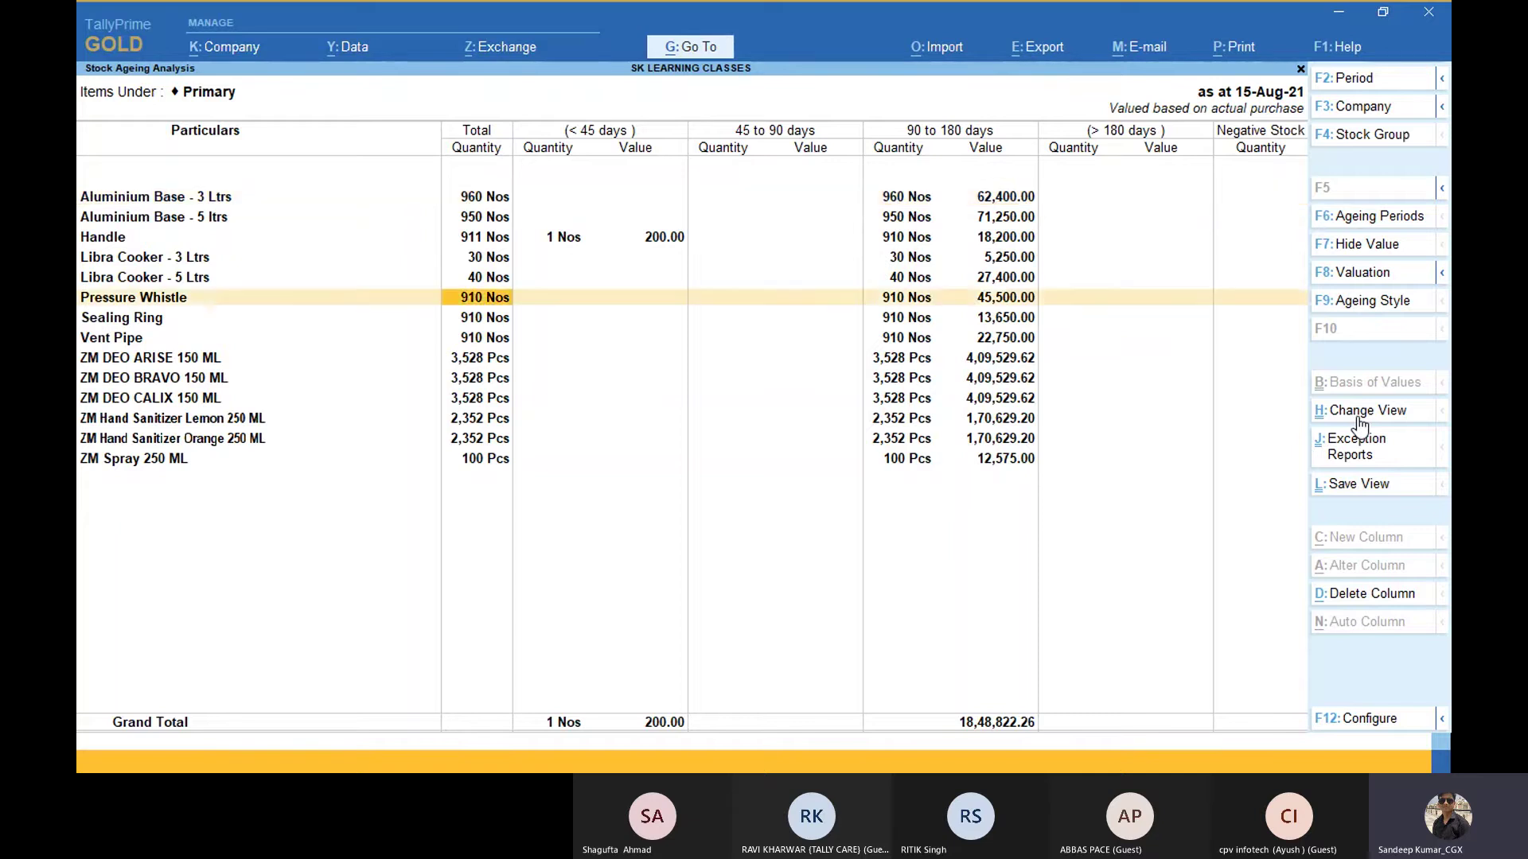
pyautogui.press('Up')
pyautogui.press('Up')
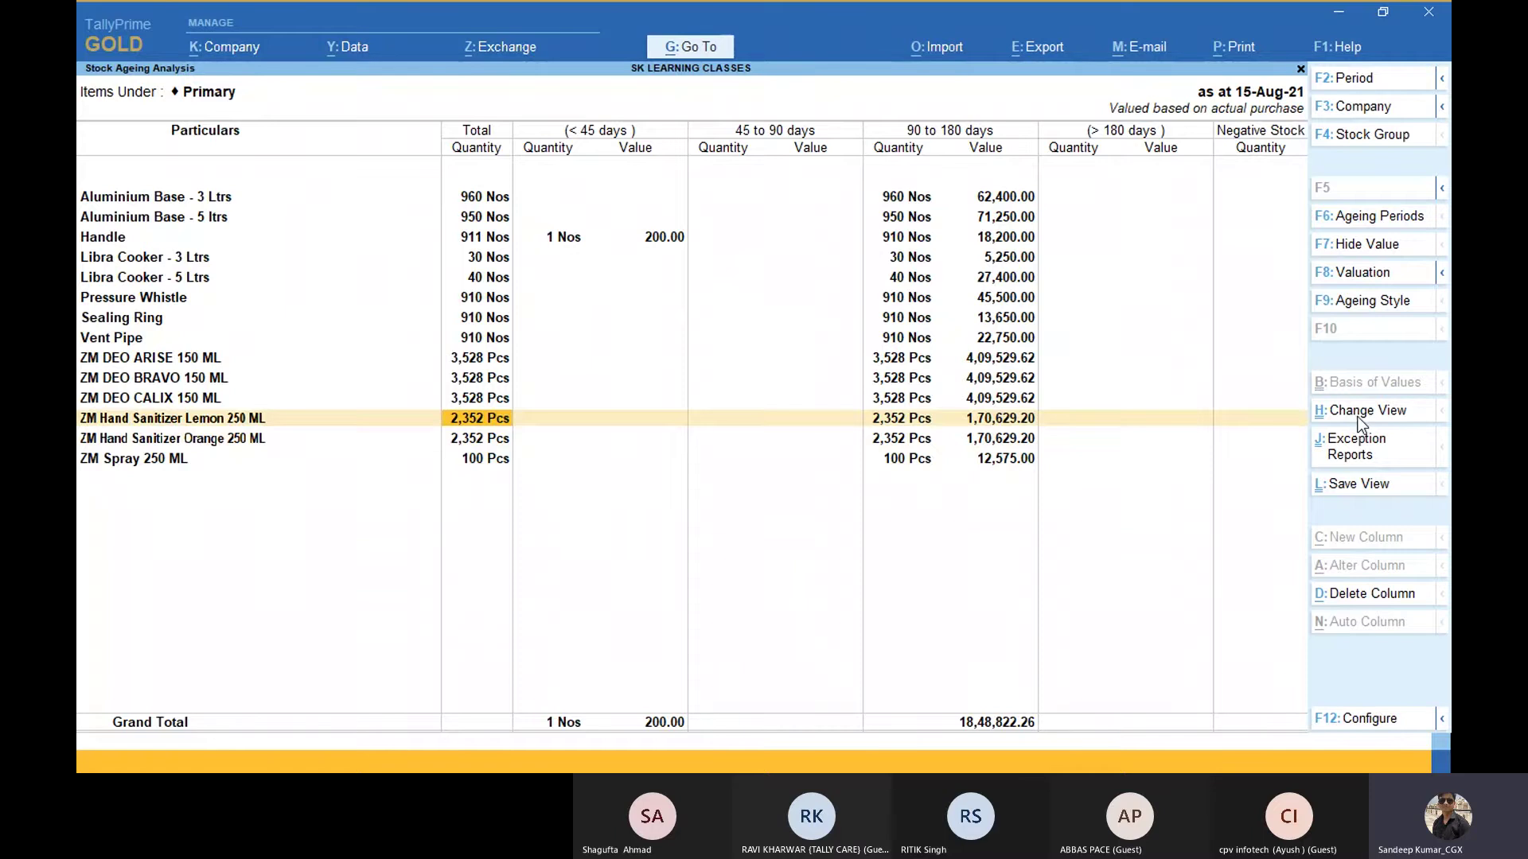
# Step: Return to the Stock Summary and bring up its Basis of Values list
pyautogui.press('Escape')
pyautogui.press('Escape')
pyautogui.press('Escape')
pyautogui.press('Escape')
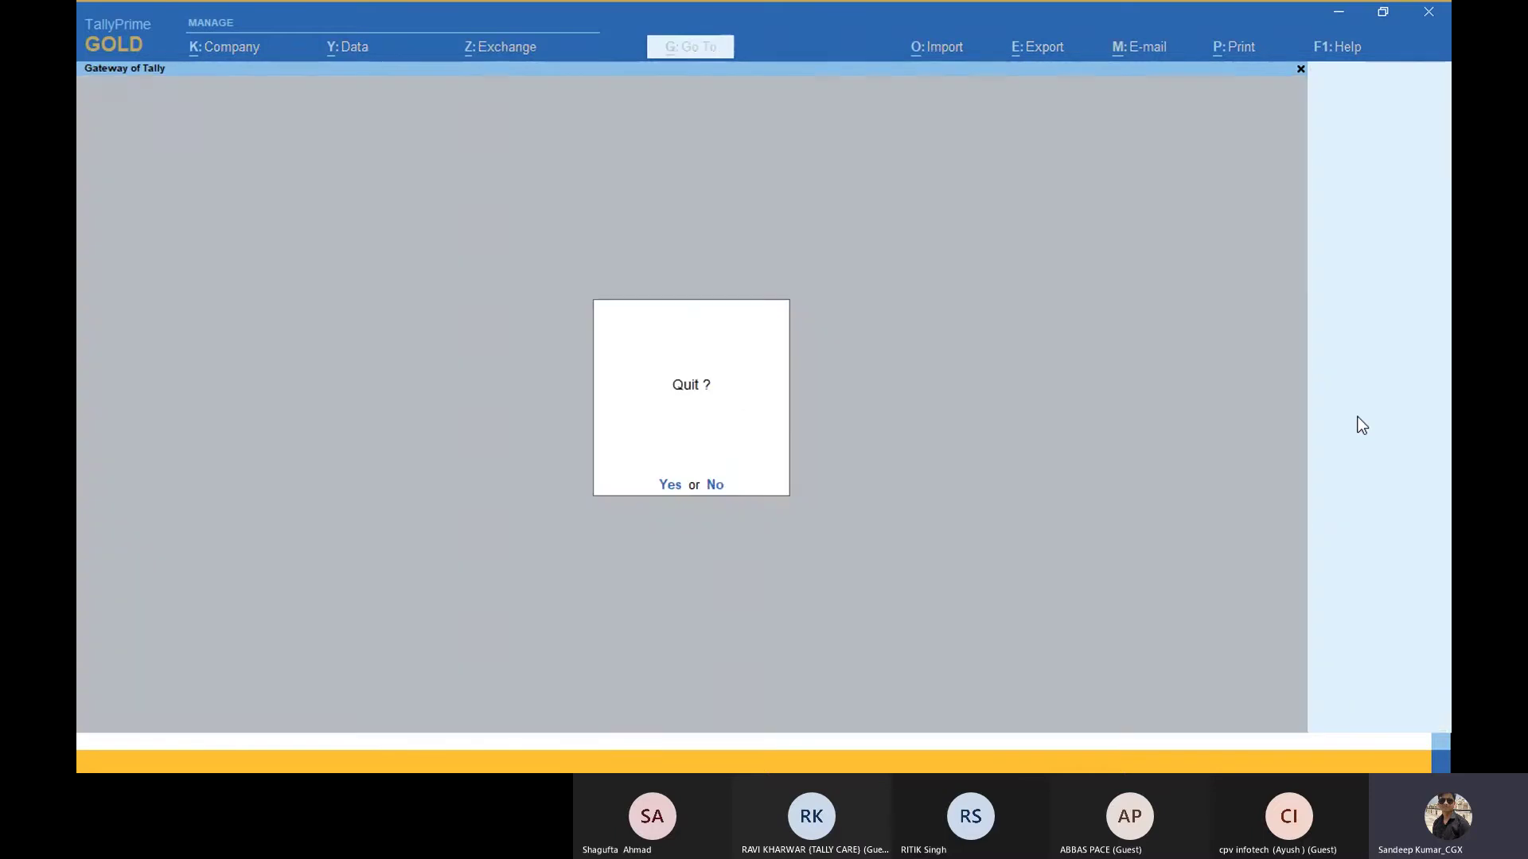
pyautogui.press('Escape')
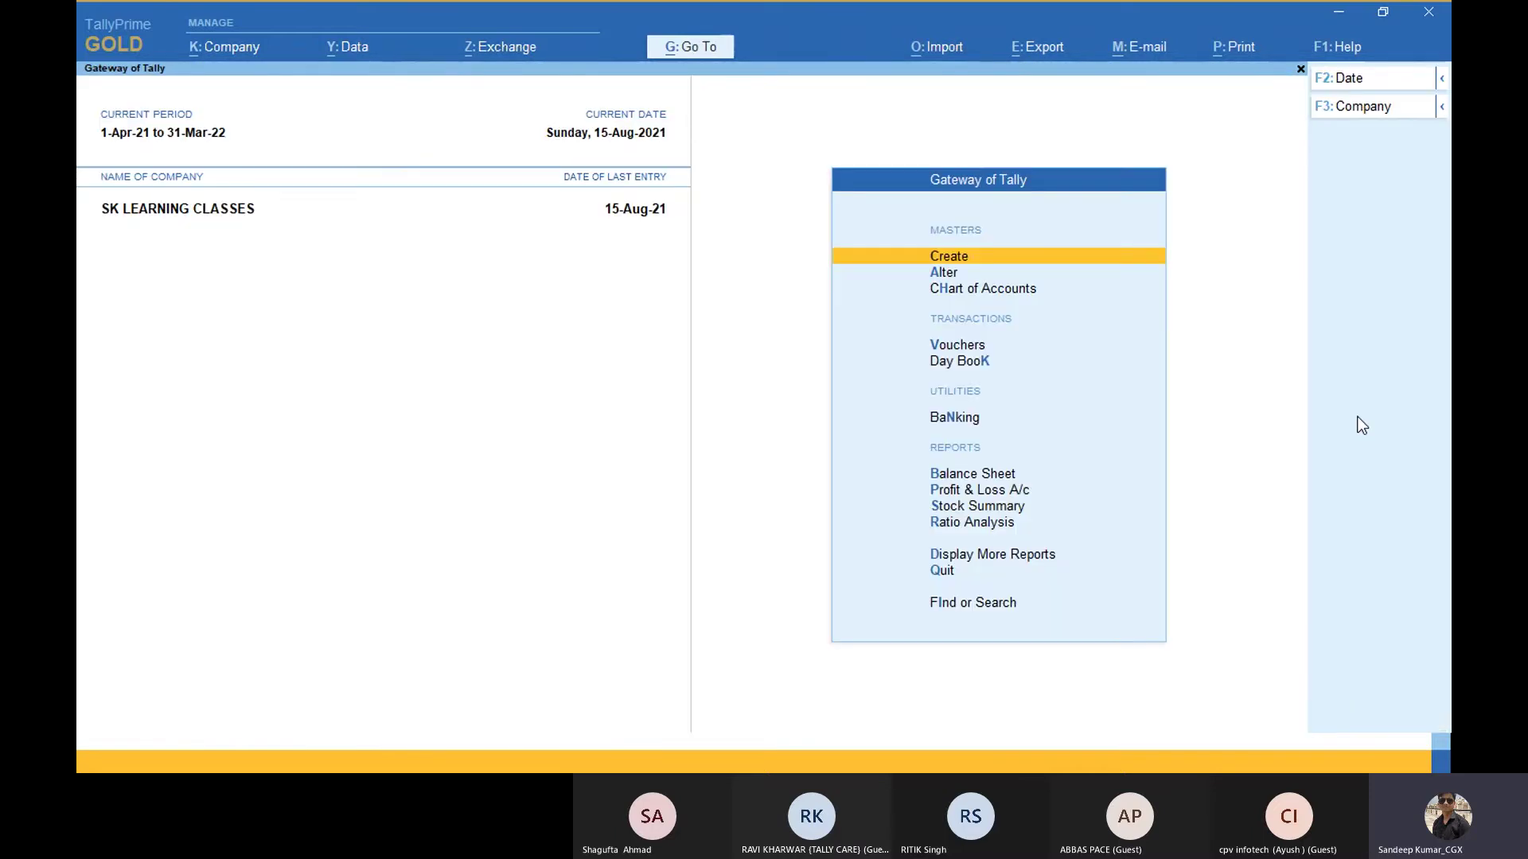
pyautogui.press('s')
pyautogui.press('Down')
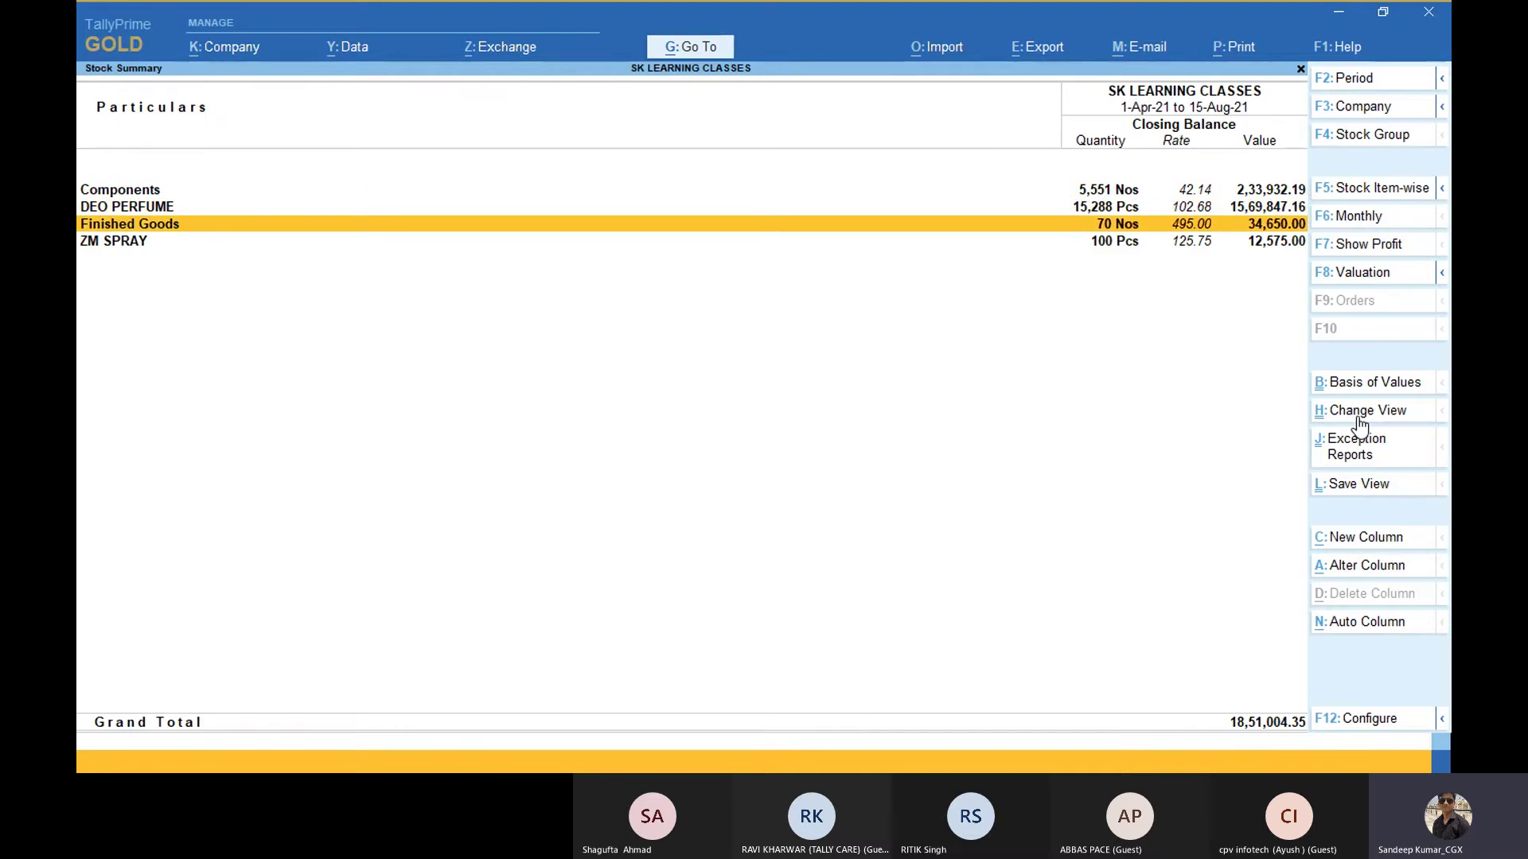
pyautogui.click(1361, 388)
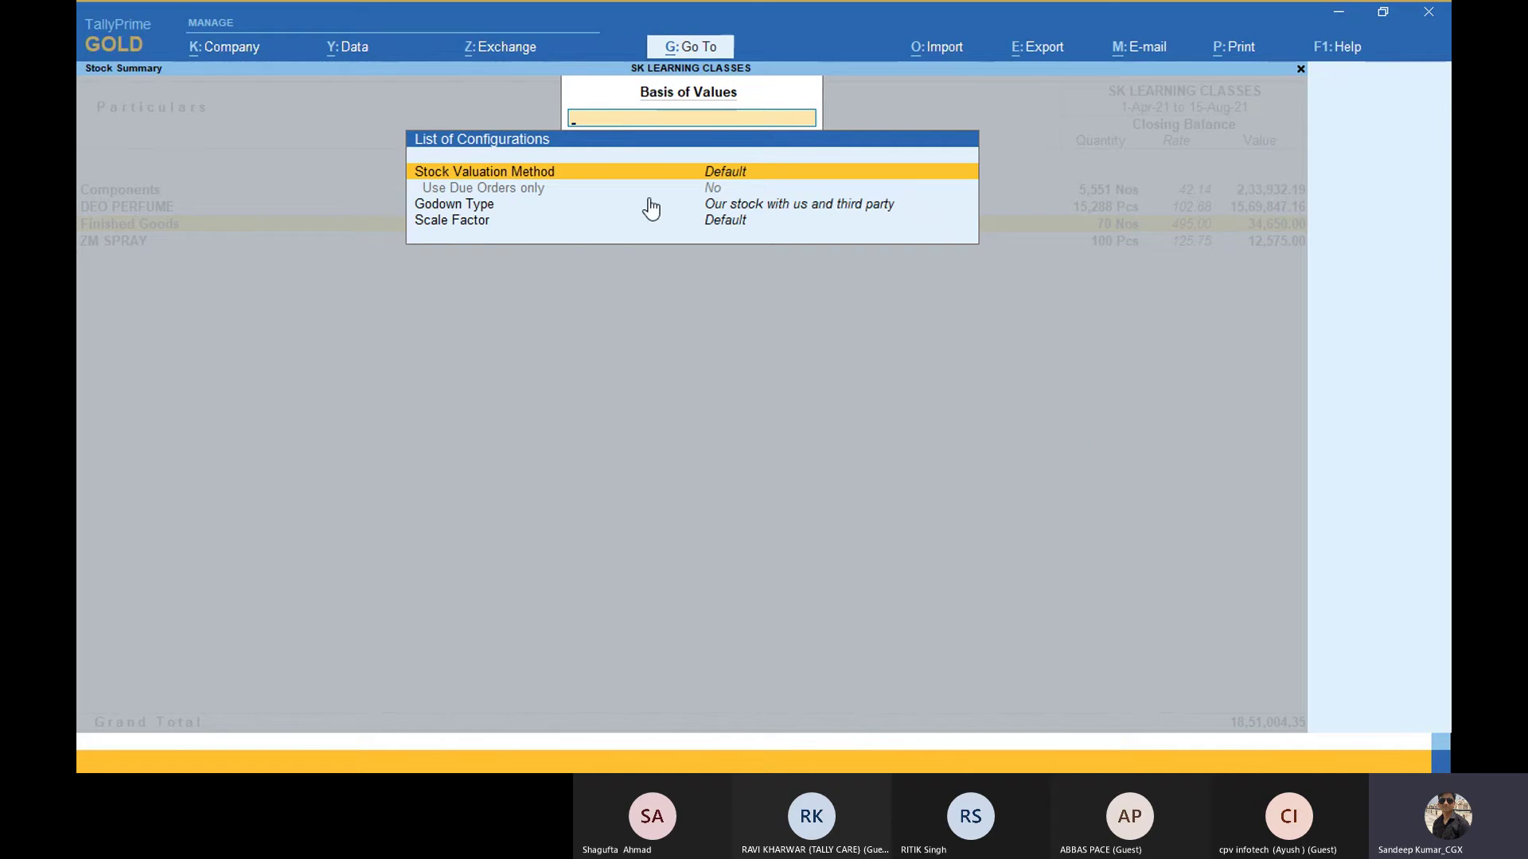
pyautogui.hotkey('alt', 'Tab')
pyautogui.hotkey('alt', 'Tab')
pyautogui.hotkey('alt', 'Tab')
pyautogui.hotkey('alt', 'Tab')
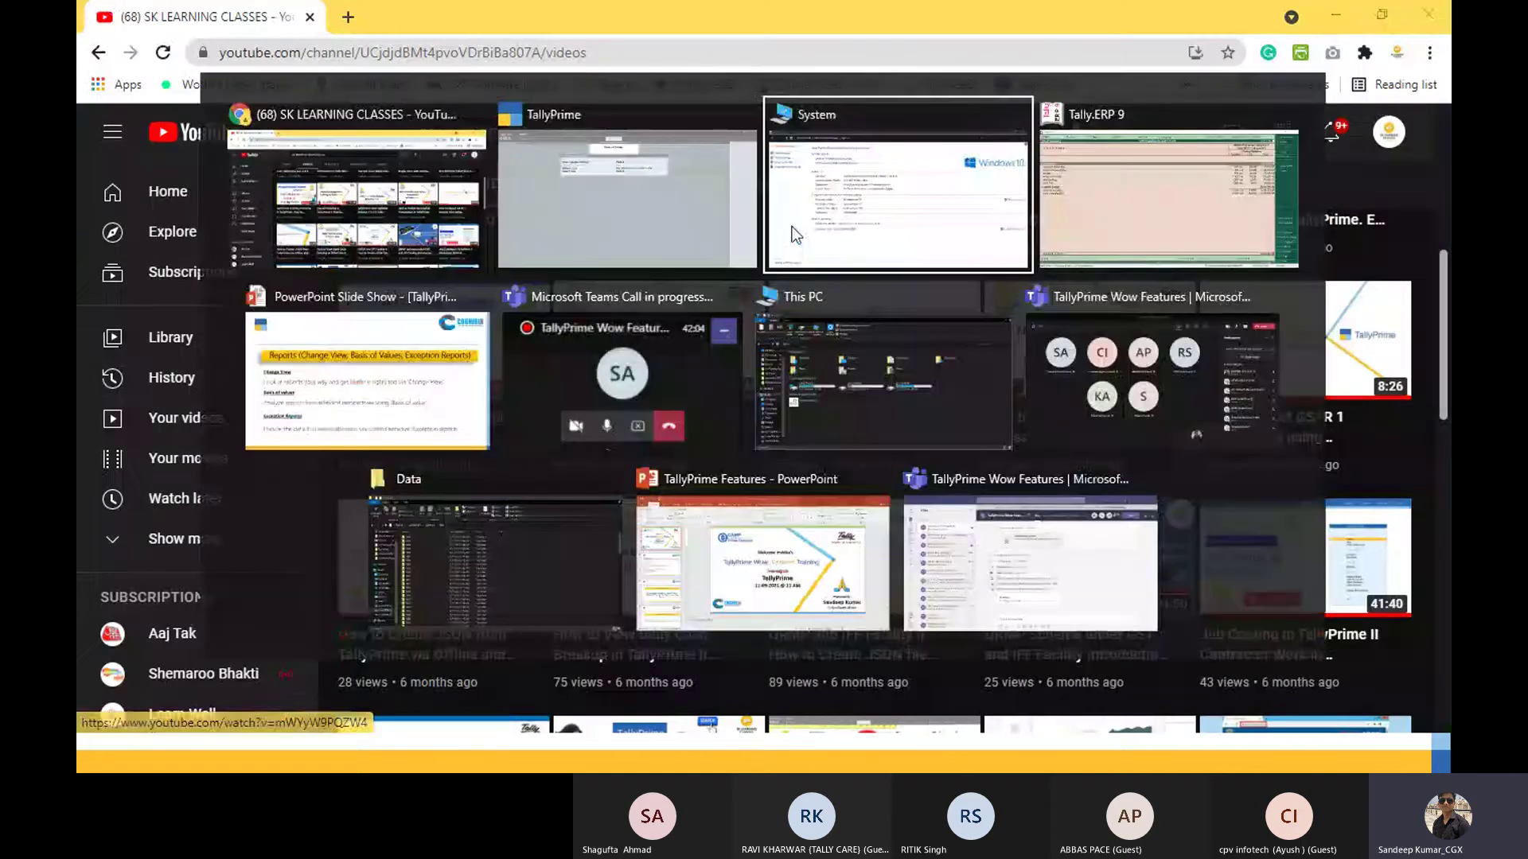
# Step: Reopen Tally.ERP 9's Stock Summary expanded to individual items and glance at its configuration
pyautogui.press('Escape')
pyautogui.press('Escape')
pyautogui.press('Escape')
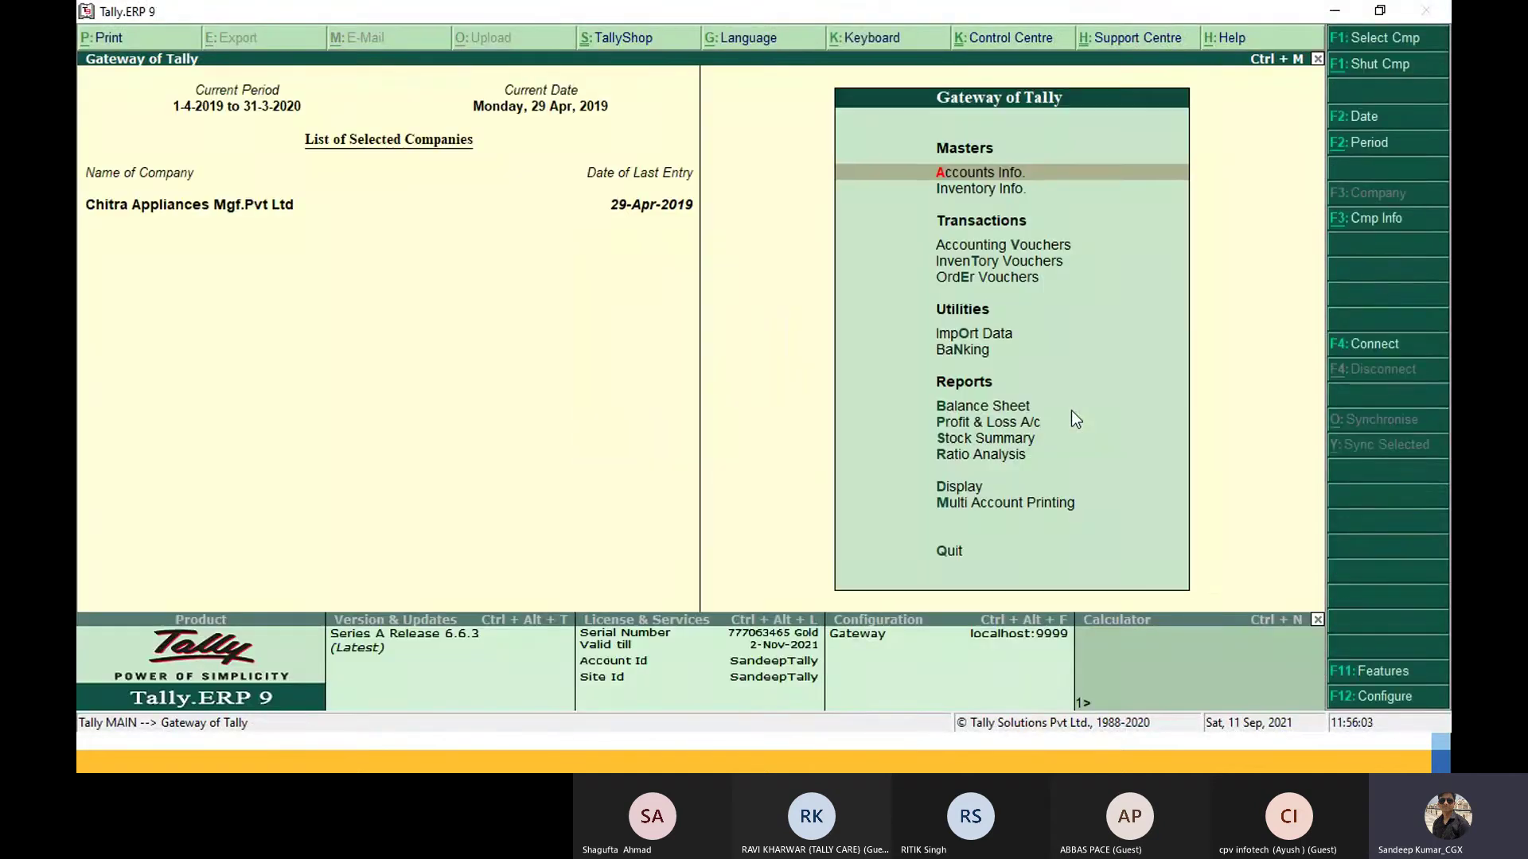
pyautogui.press('s')
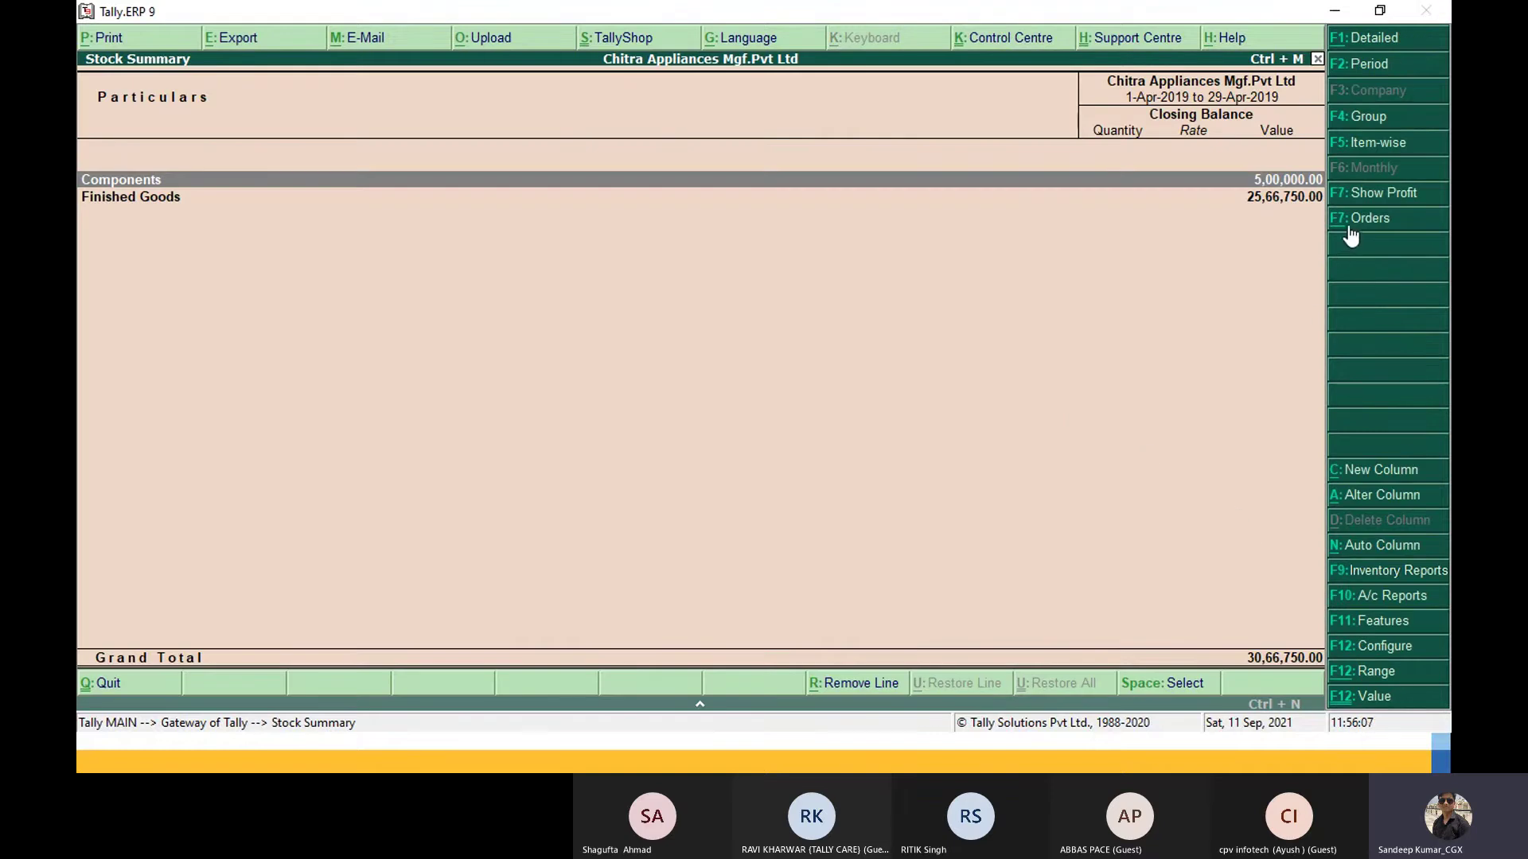
pyautogui.hotkey('alt', 'F1')
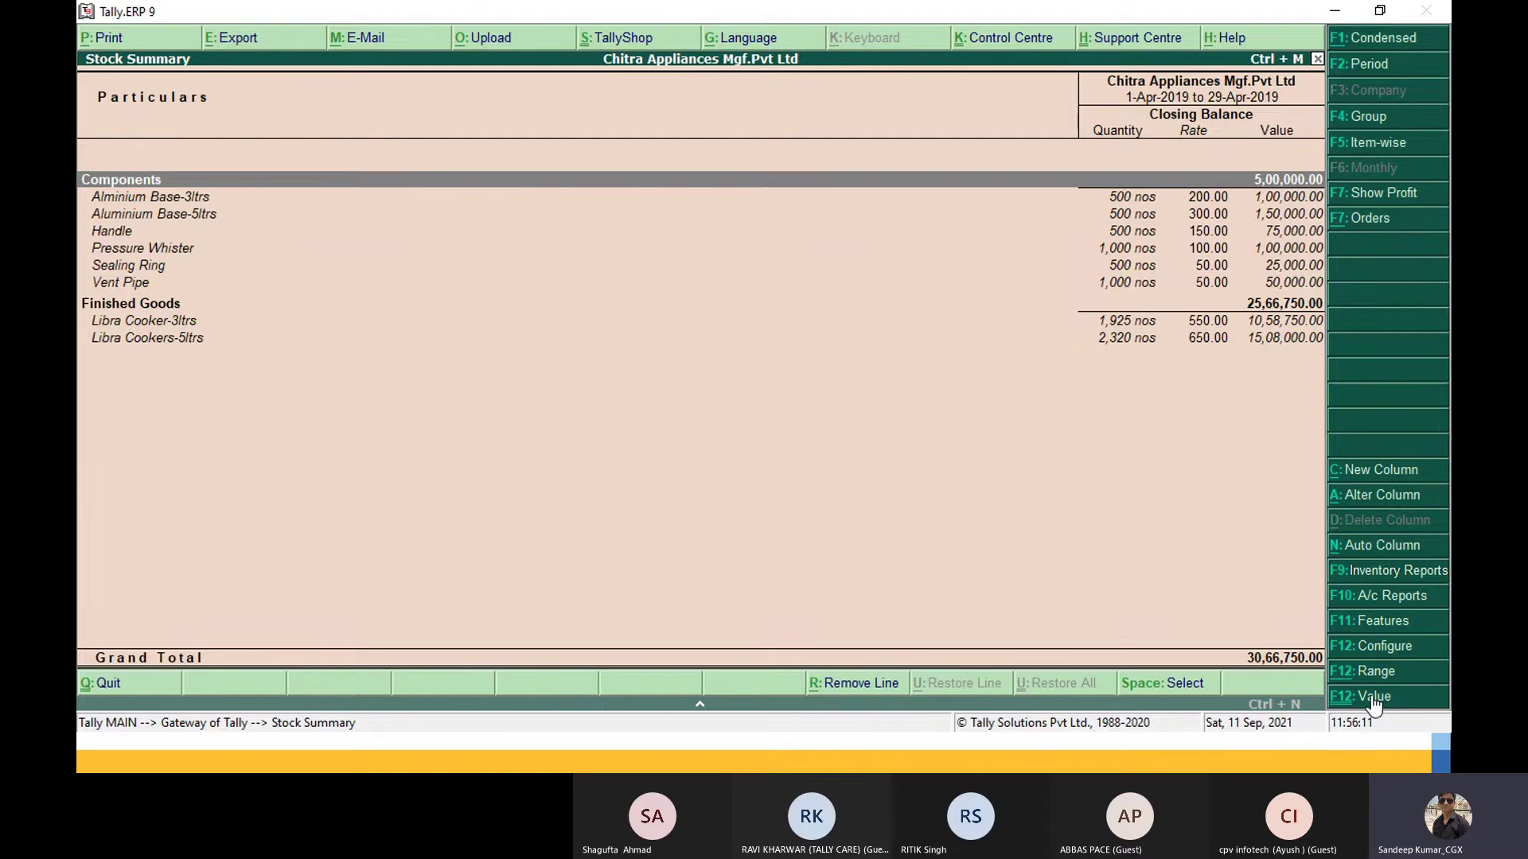
pyautogui.click(1385, 653)
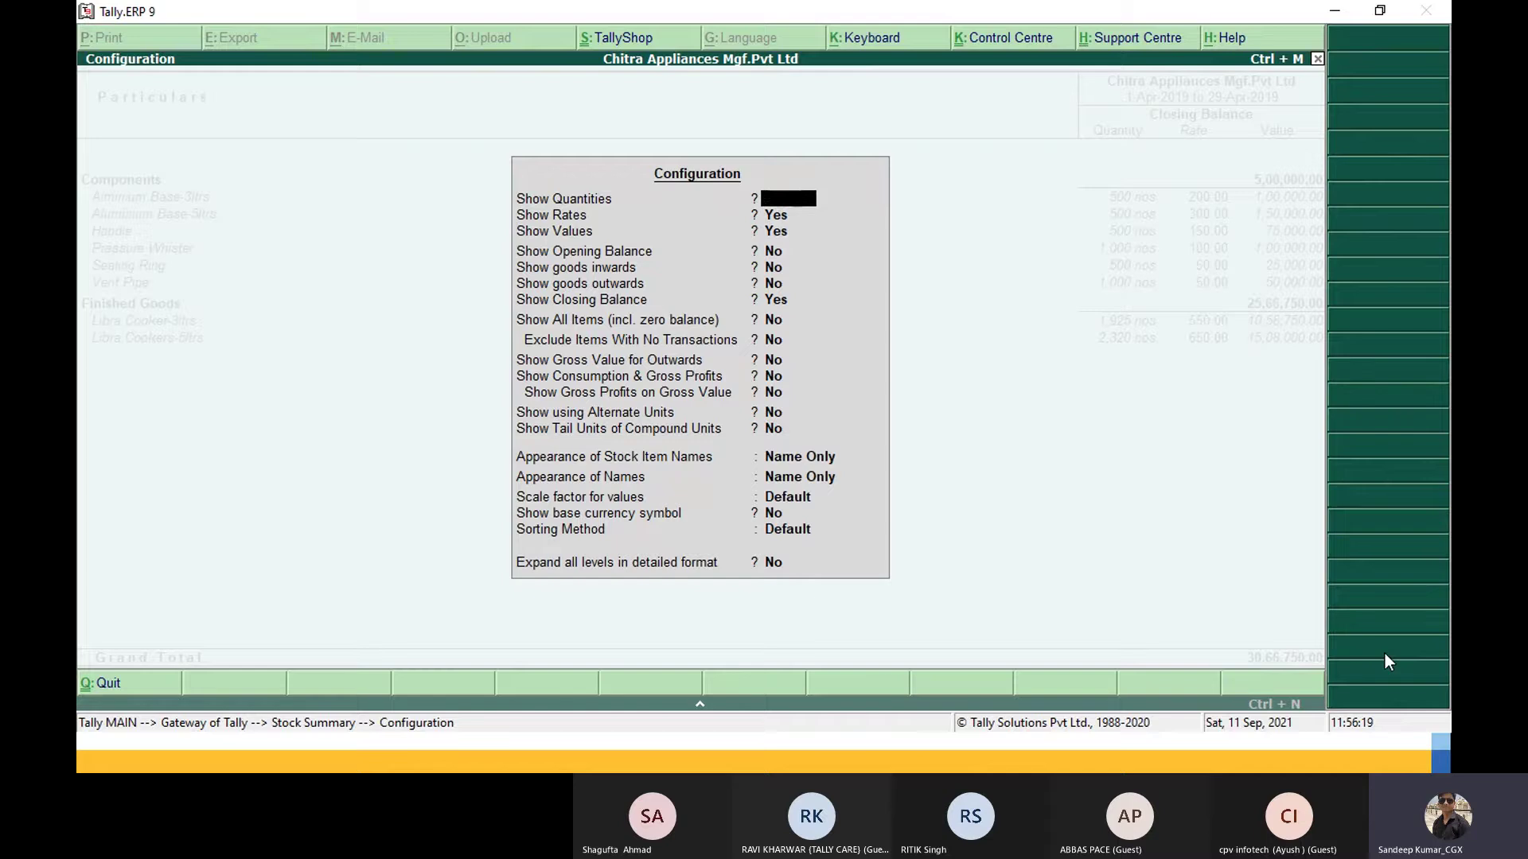
pyautogui.press('Escape')
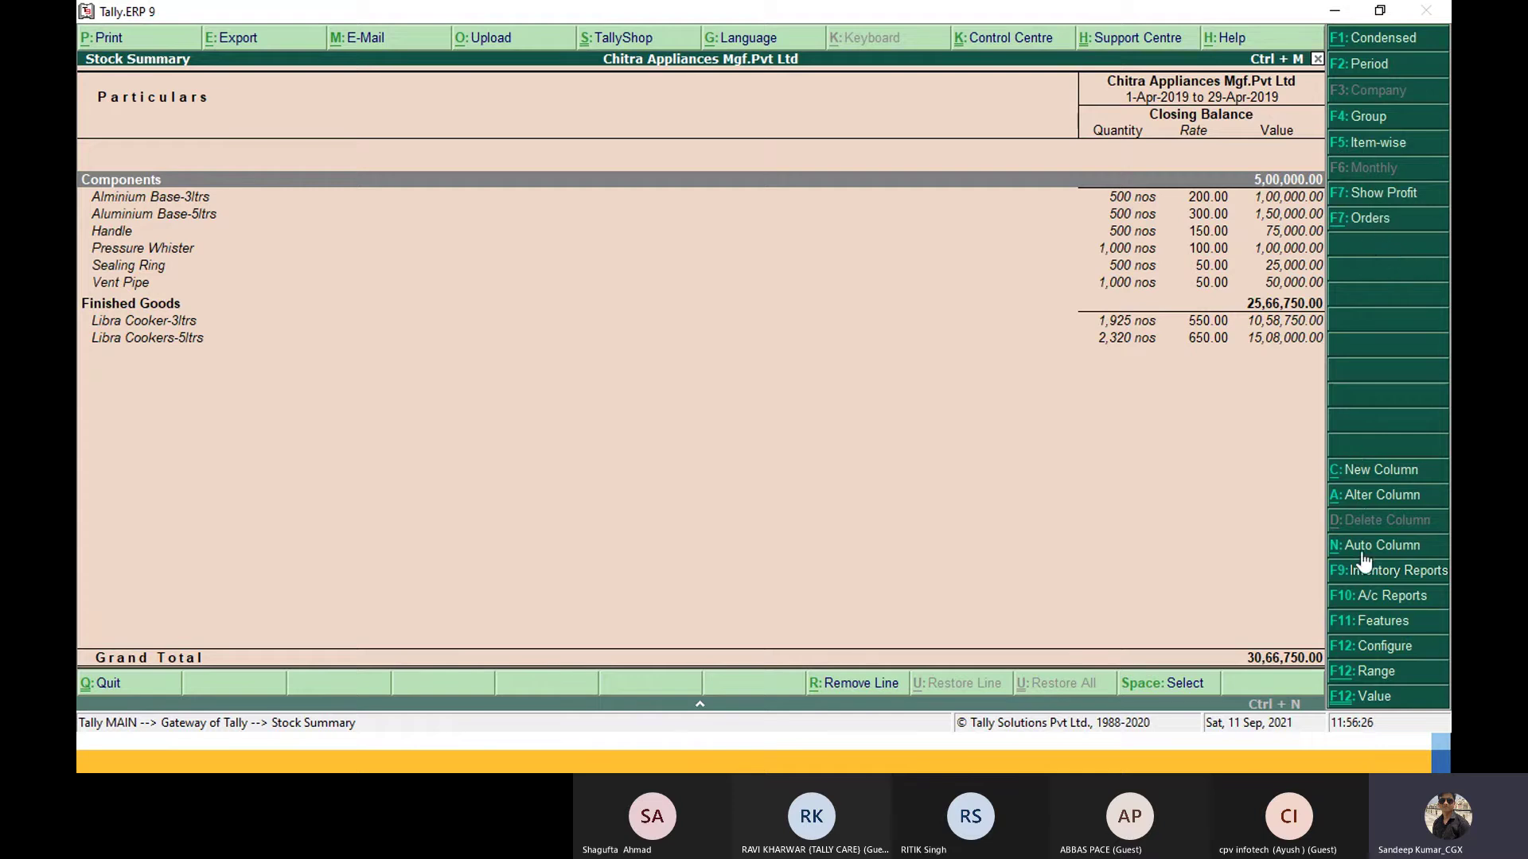
# Step: Review the scale factor options in the configuration and close it, keeping Default
pyautogui.click(1381, 648)
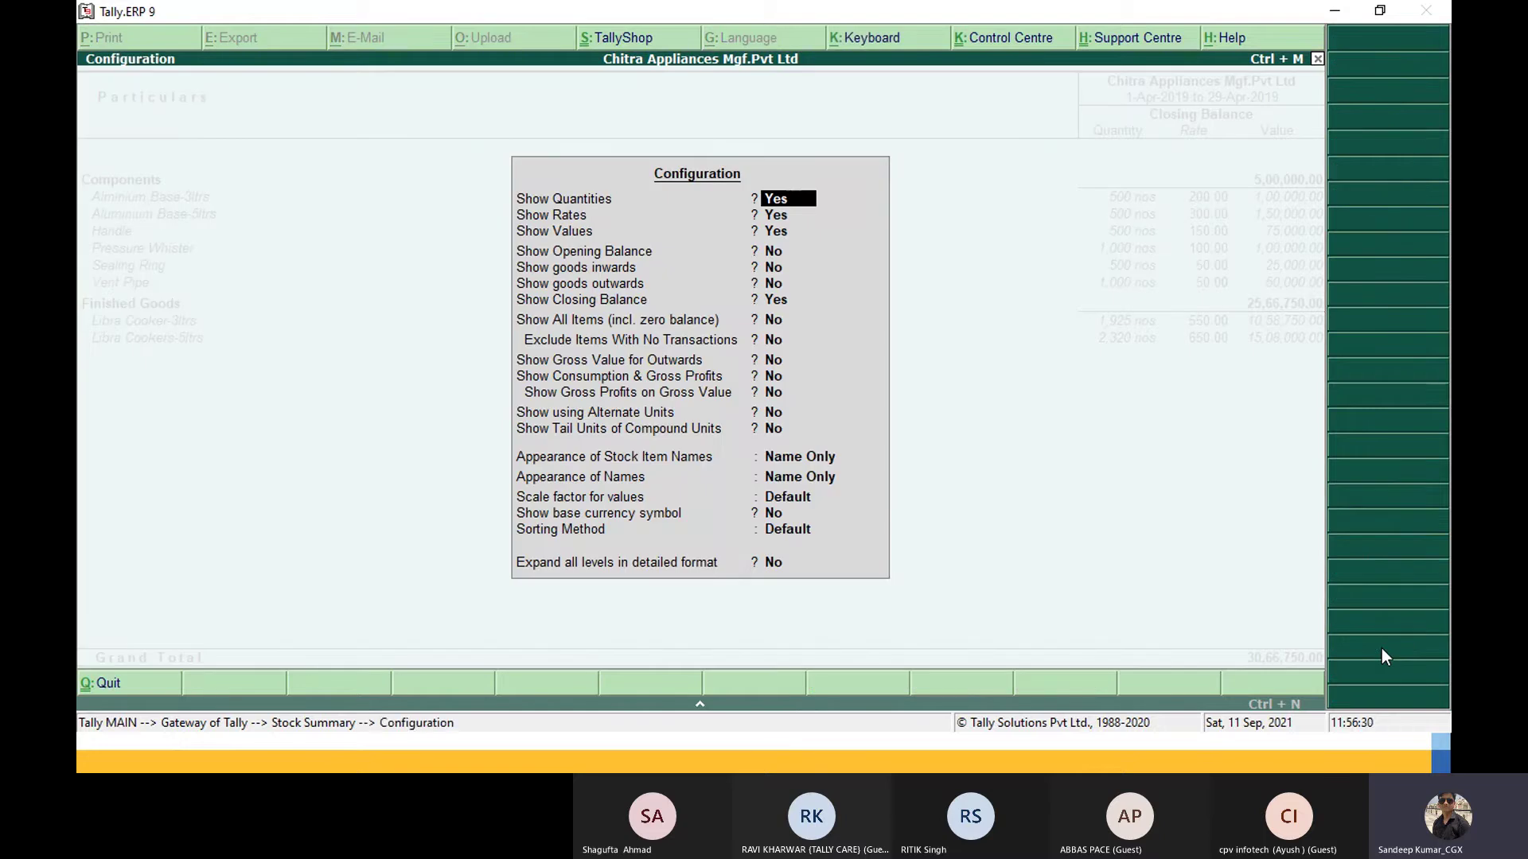
pyautogui.press('Return')
pyautogui.press('Return')
pyautogui.press('Return')
pyautogui.press('Return')
pyautogui.press('Return')
pyautogui.press('Return')
pyautogui.press('Return')
pyautogui.press('Return')
pyautogui.press('Return')
pyautogui.press('Return')
pyautogui.press('Return')
pyautogui.press('Return')
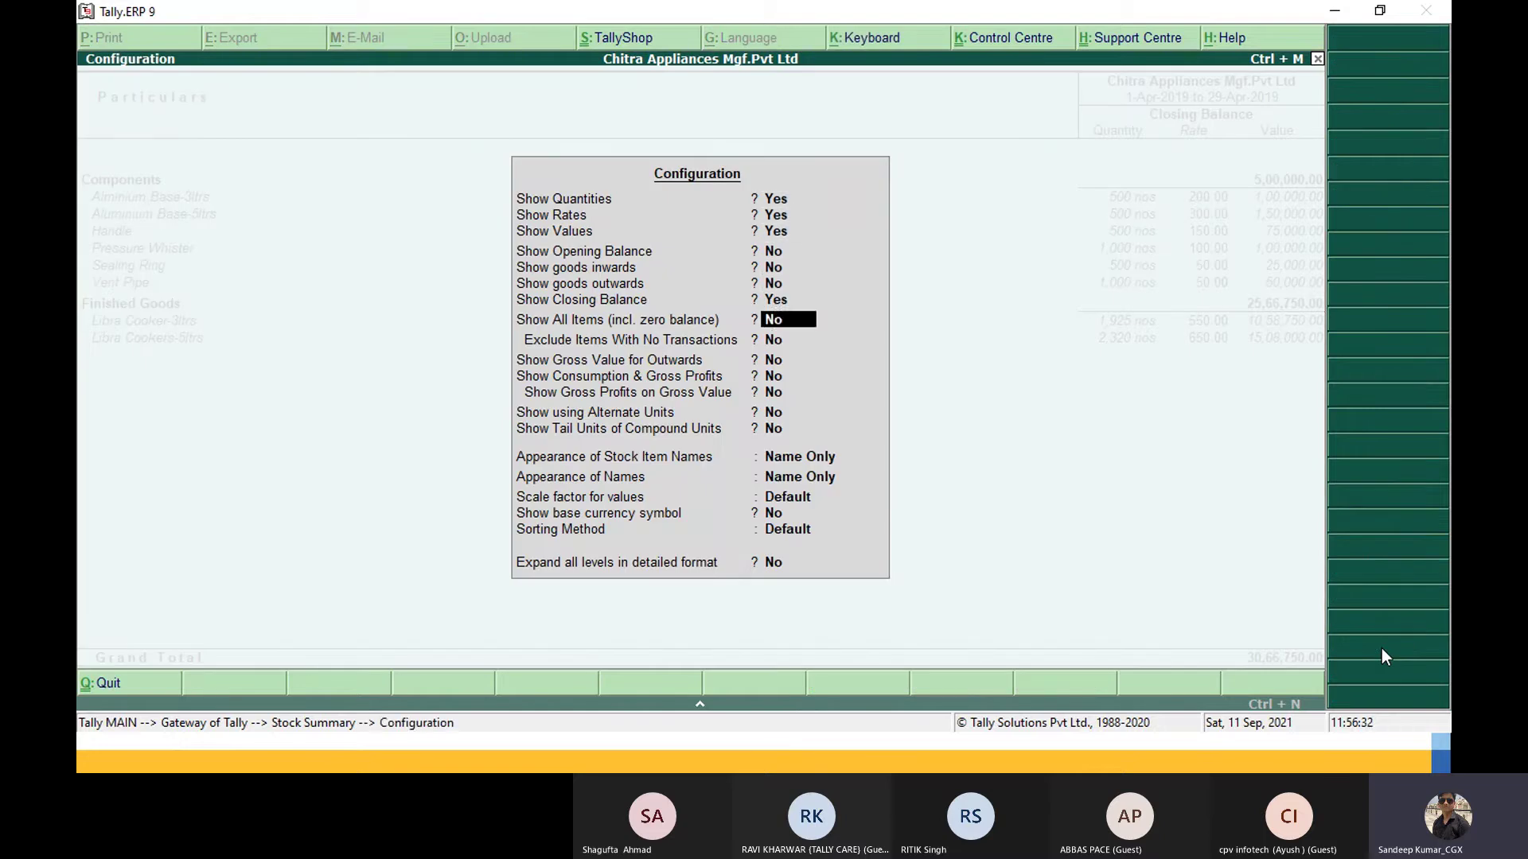
pyautogui.press('Return')
pyautogui.press('Return')
pyautogui.press('Return')
pyautogui.press('Return')
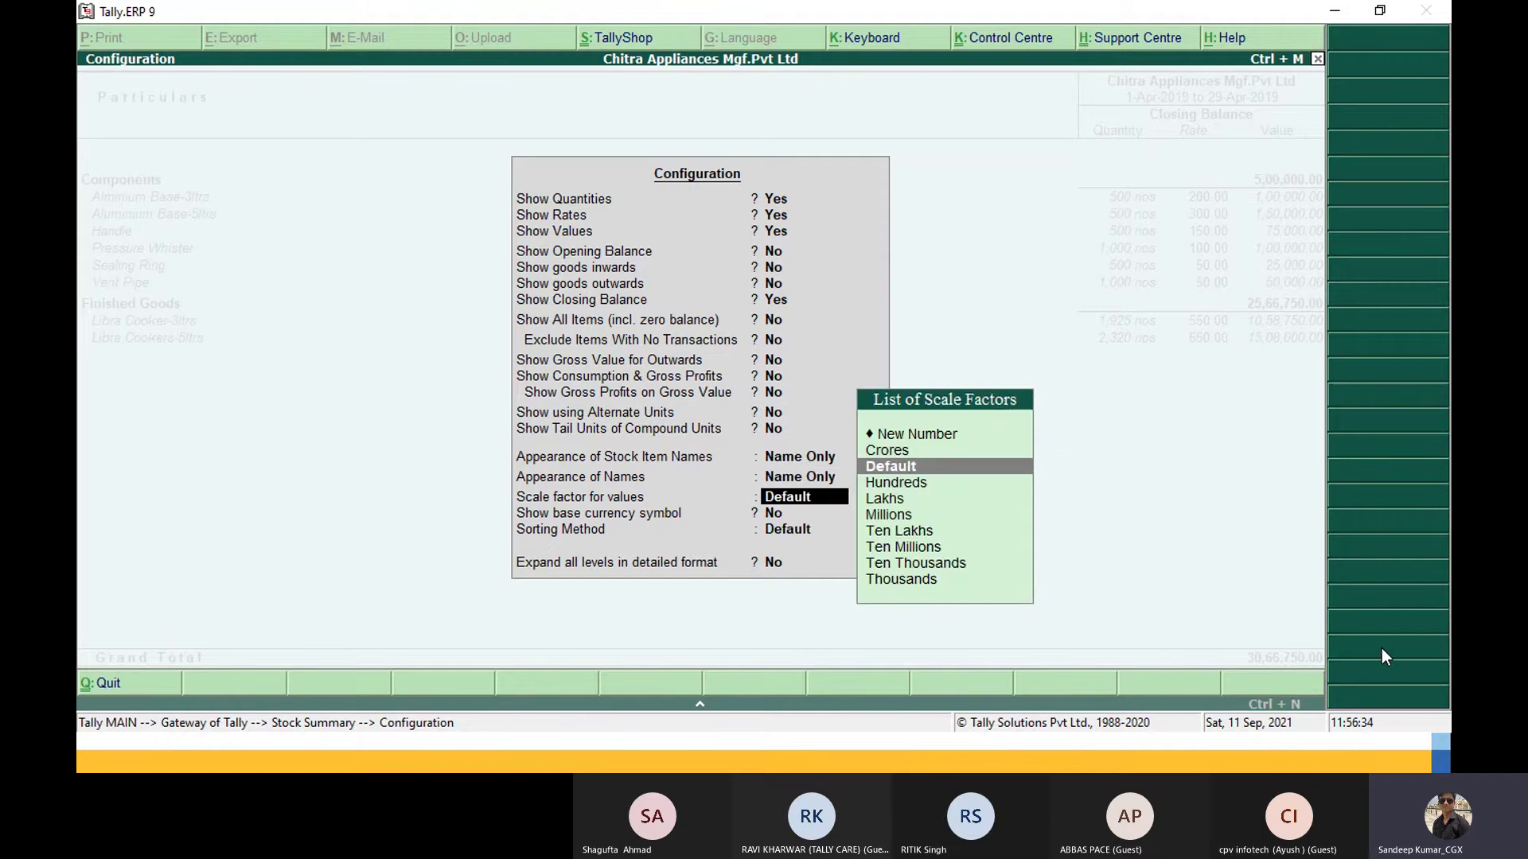
pyautogui.press('Down')
pyautogui.press('Down')
pyautogui.press('Down')
pyautogui.press('Down')
pyautogui.press('Down')
pyautogui.press('Down')
pyautogui.press('Up')
pyautogui.press('Up')
pyautogui.press('Up')
pyautogui.press('Up')
pyautogui.press('Up')
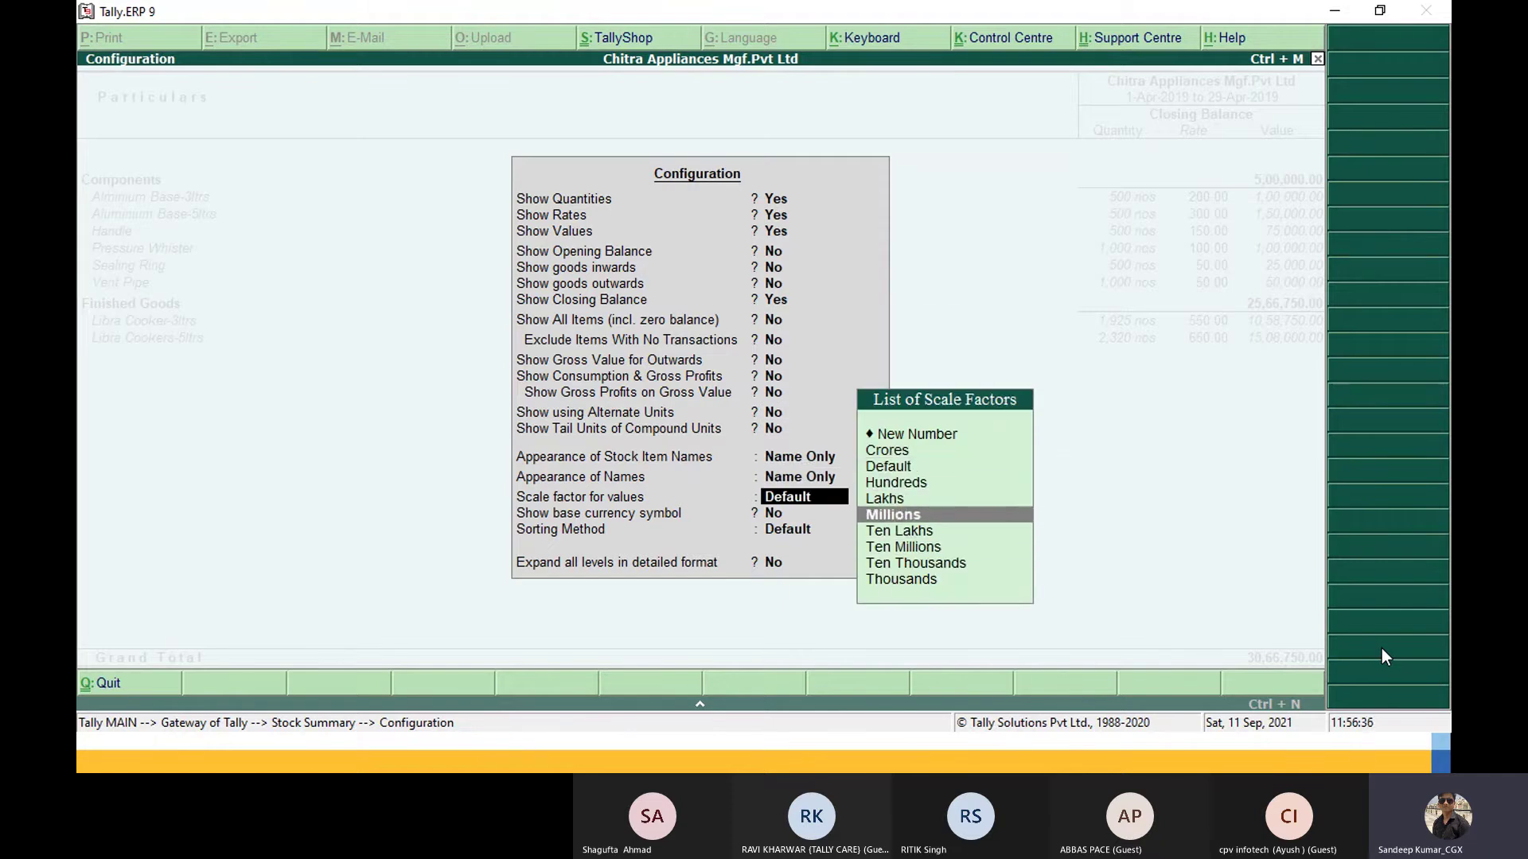
pyautogui.press('Escape')
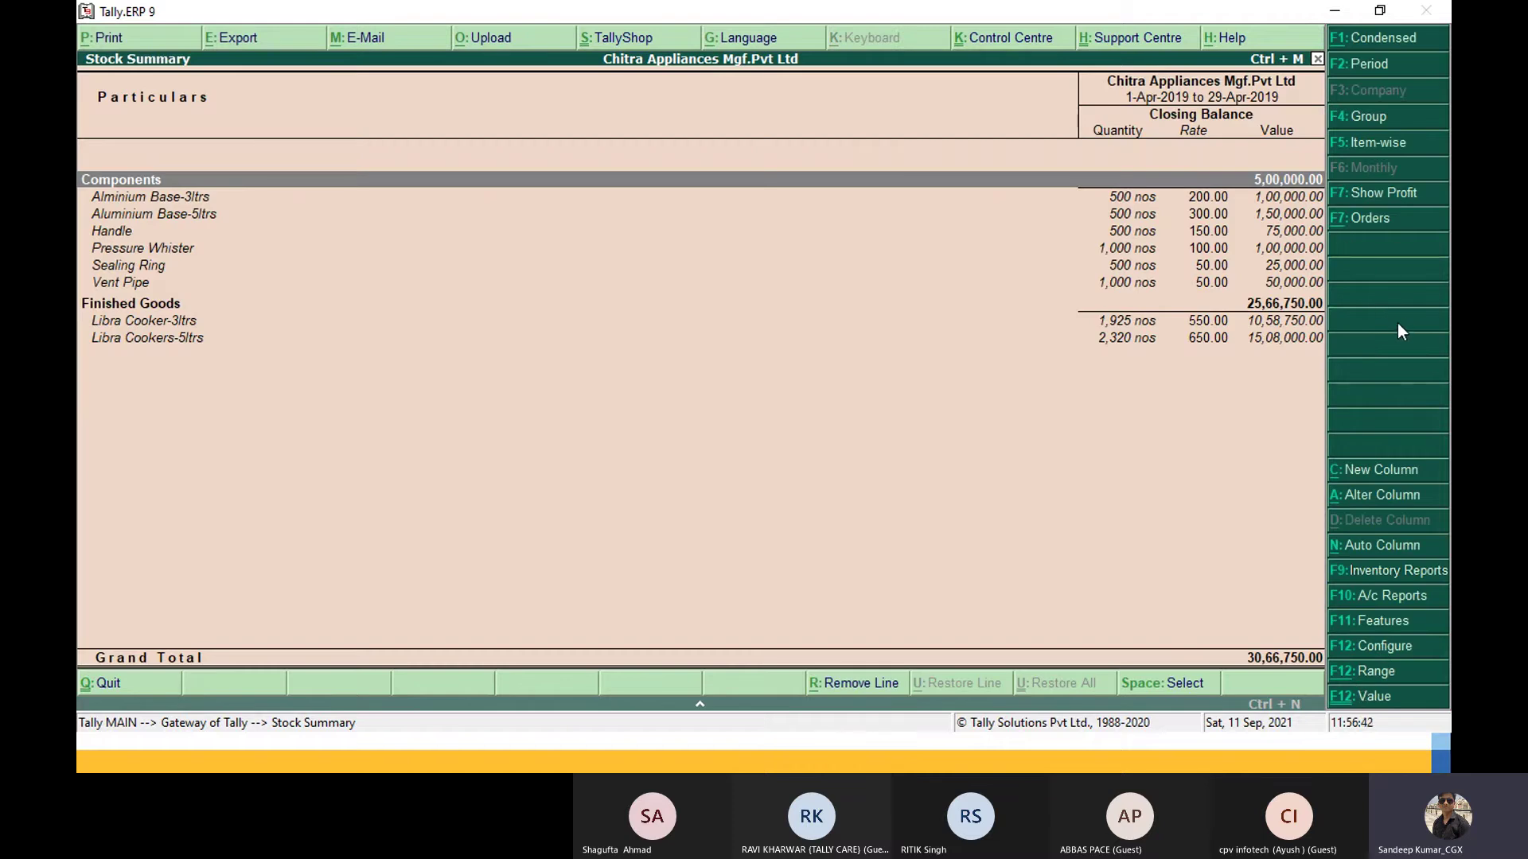
pyautogui.hotkey('alt', 'Tab')
pyautogui.hotkey('alt', 'Tab')
pyautogui.hotkey('alt', 'Tab')
pyautogui.hotkey('alt', 'Tab')
pyautogui.hotkey('alt', 'Tab')
pyautogui.hotkey('alt', 'Tab')
pyautogui.hotkey('alt', 'Tab')
pyautogui.hotkey('alt', 'Tab')
pyautogui.hotkey('alt', 'Tab')
pyautogui.hotkey('alt', 'Tab')
pyautogui.hotkey('alt', 'Tab')
pyautogui.hotkey('alt', 'Tab')
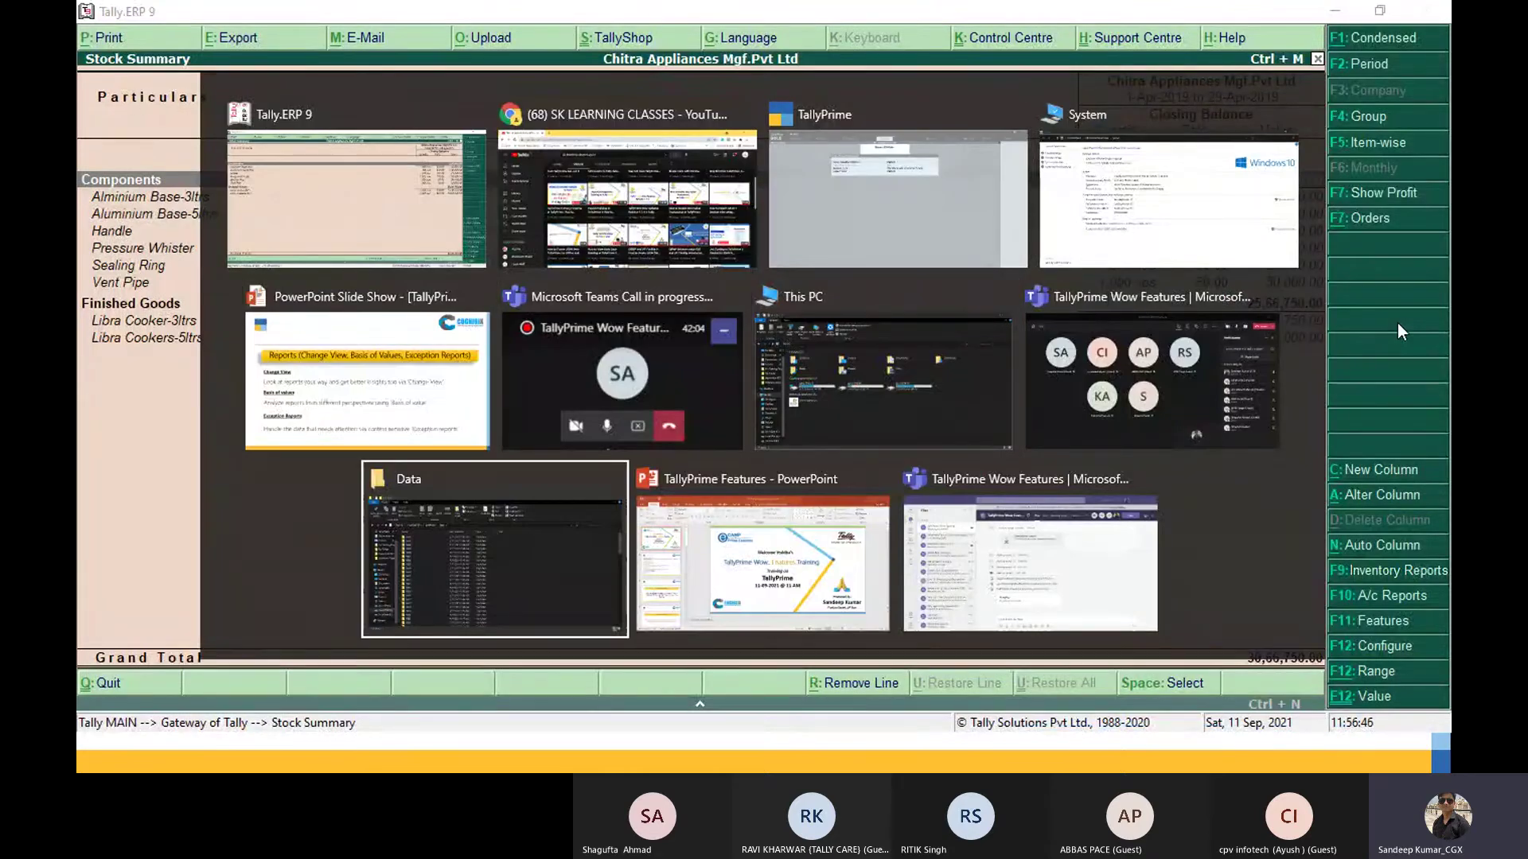
pyautogui.hotkey('alt', 'Tab')
pyautogui.hotkey('alt', 'Tab')
pyautogui.hotkey('alt', 'Tab')
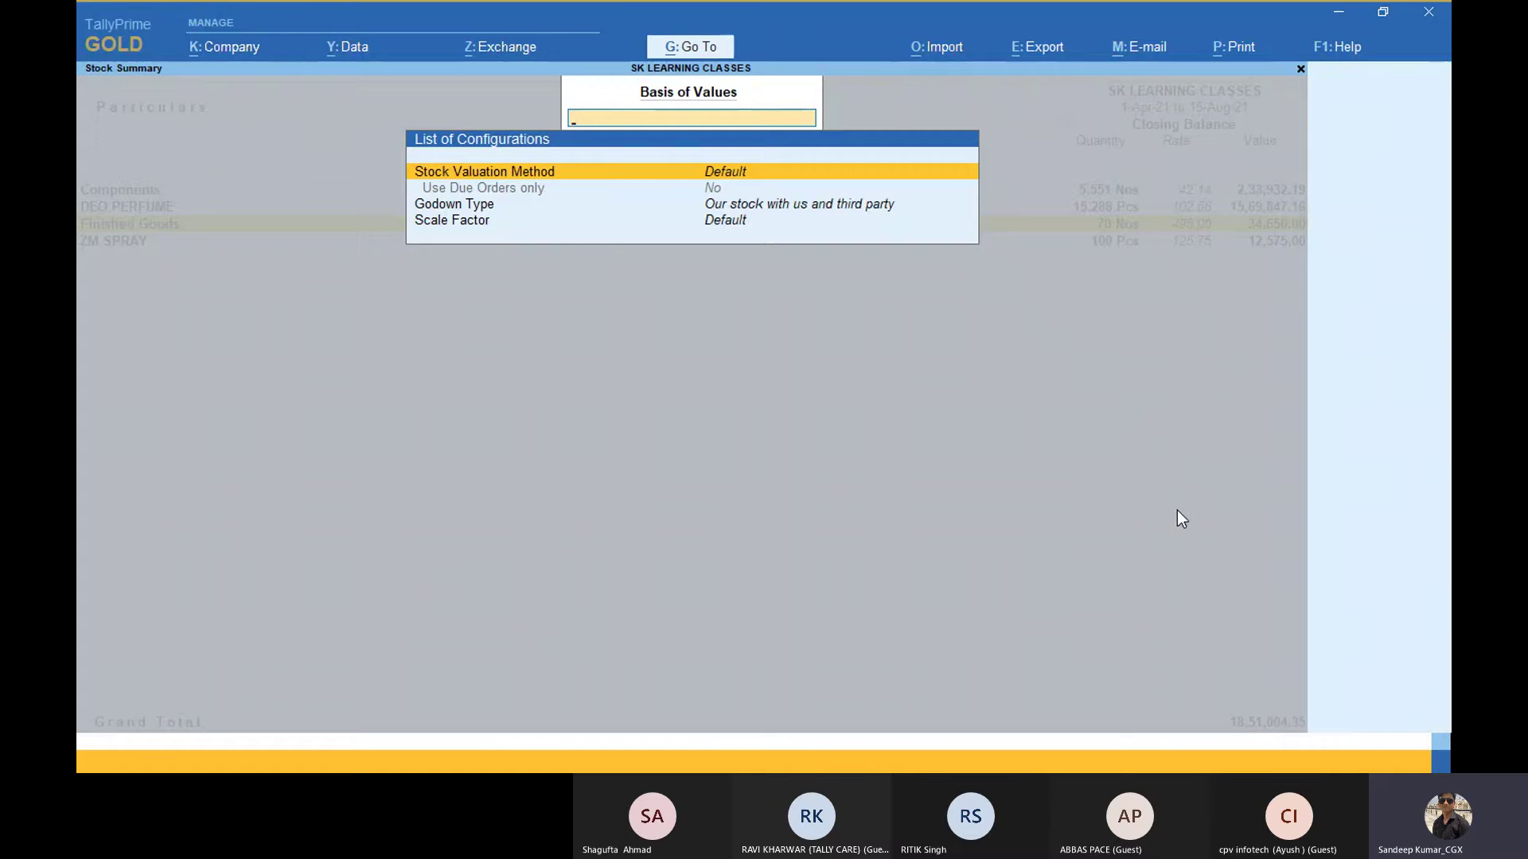
# Step: In Basis of Values, review the stock valuation methods and leave the method at Default
pyautogui.press('Escape')
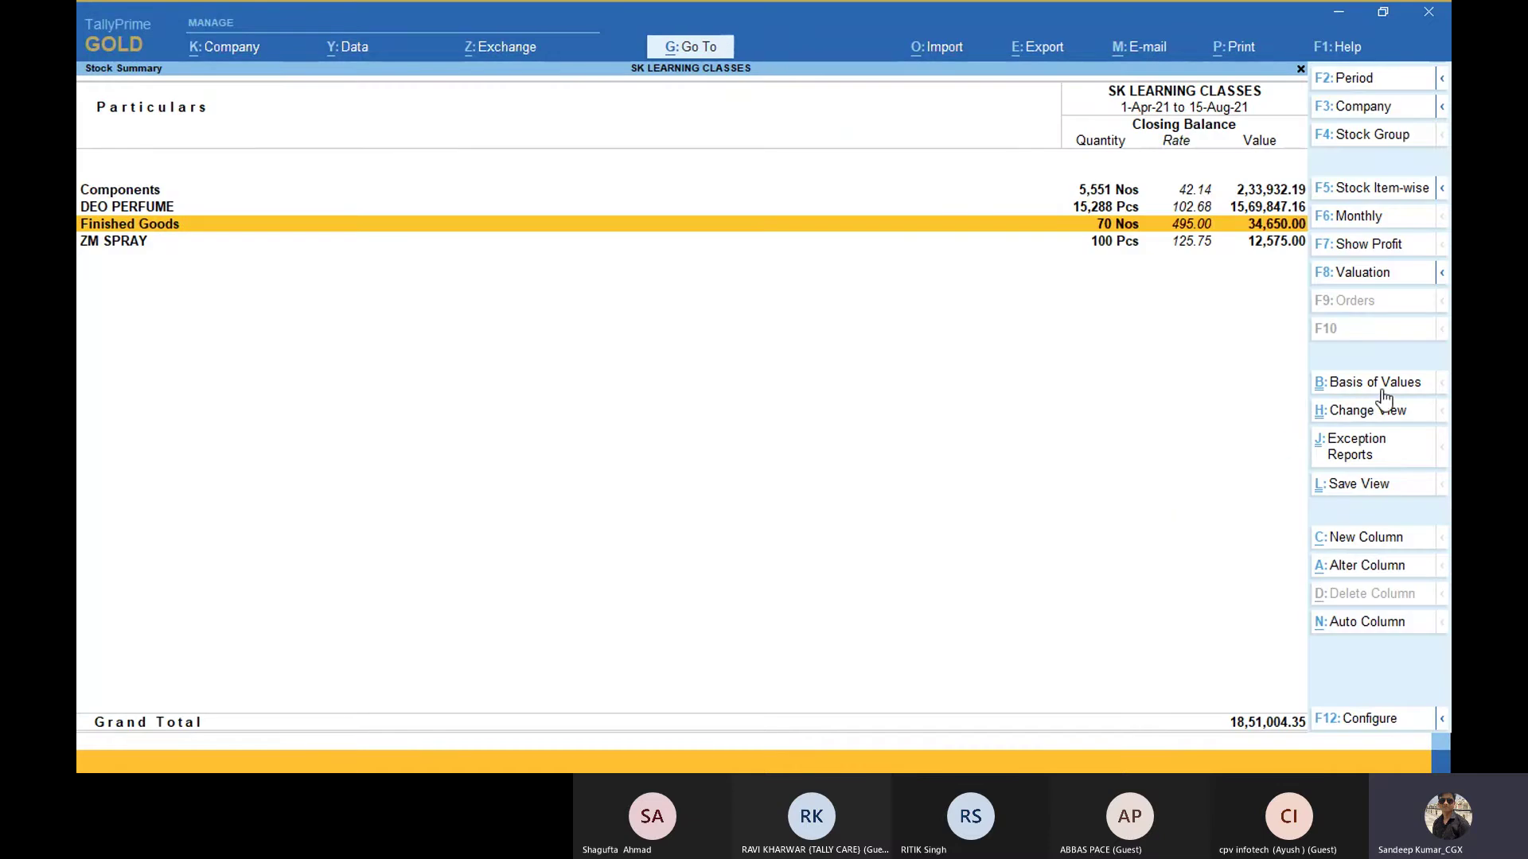
pyautogui.click(1381, 389)
pyautogui.press('Down')
pyautogui.press('Down')
pyautogui.press('Down')
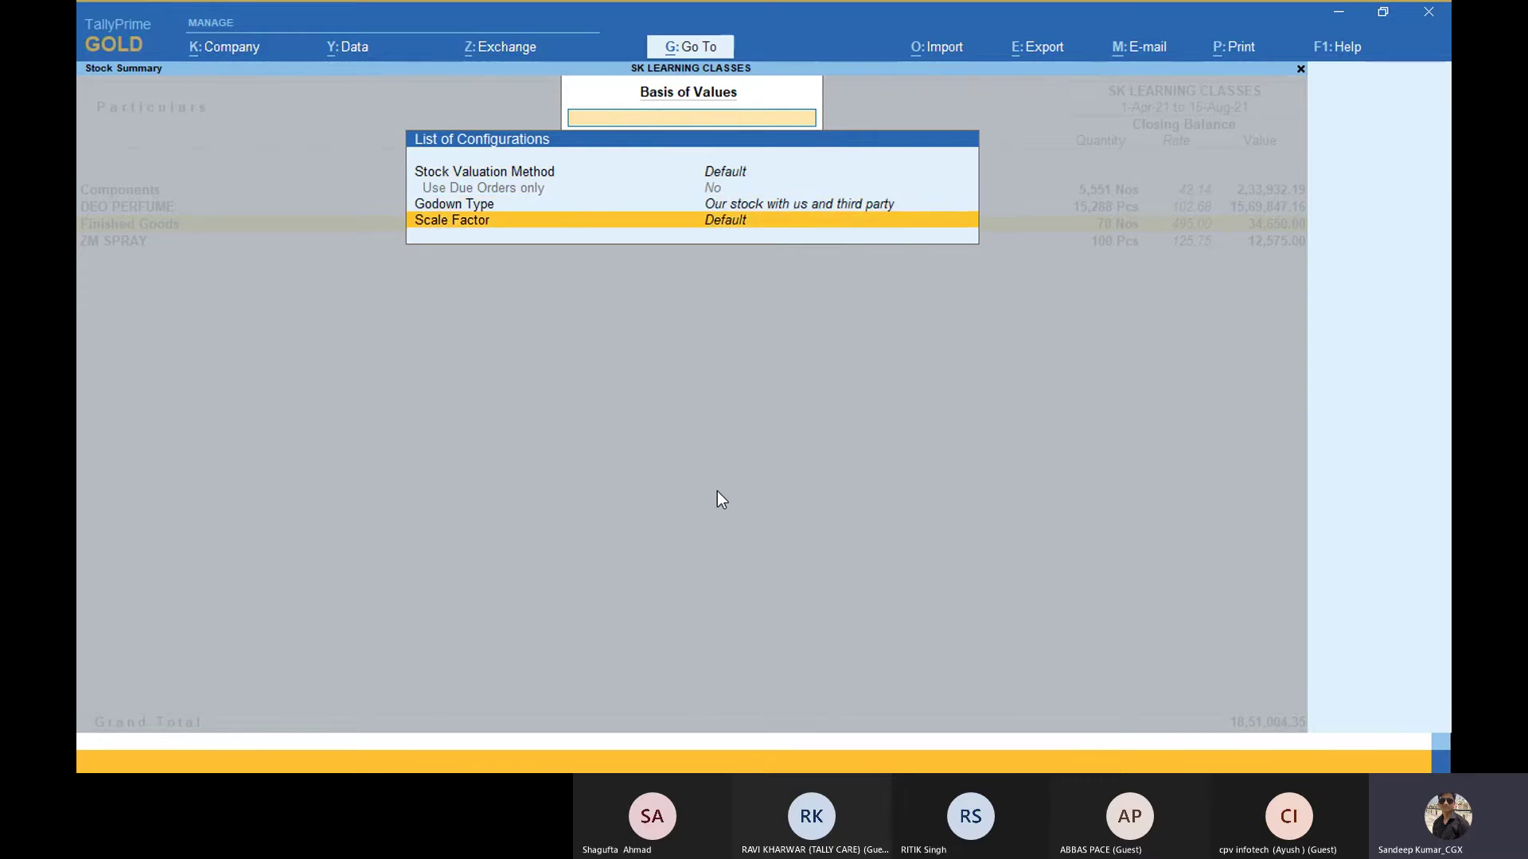
pyautogui.press('Up')
pyautogui.press('Up')
pyautogui.press('Up')
pyautogui.press('Return')
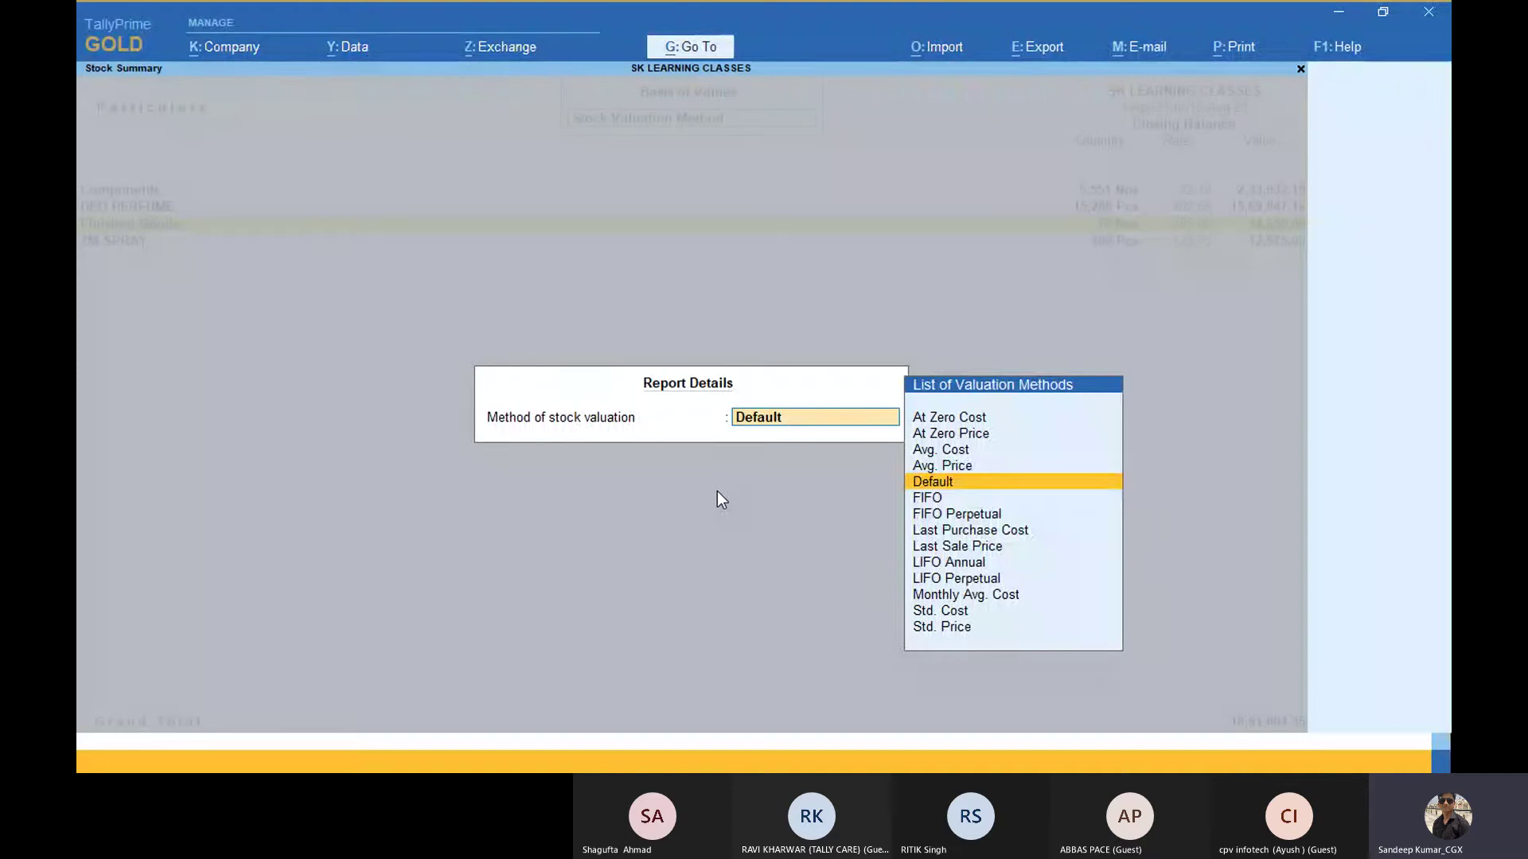
pyautogui.press('Down')
pyautogui.press('Down')
pyautogui.press('Down')
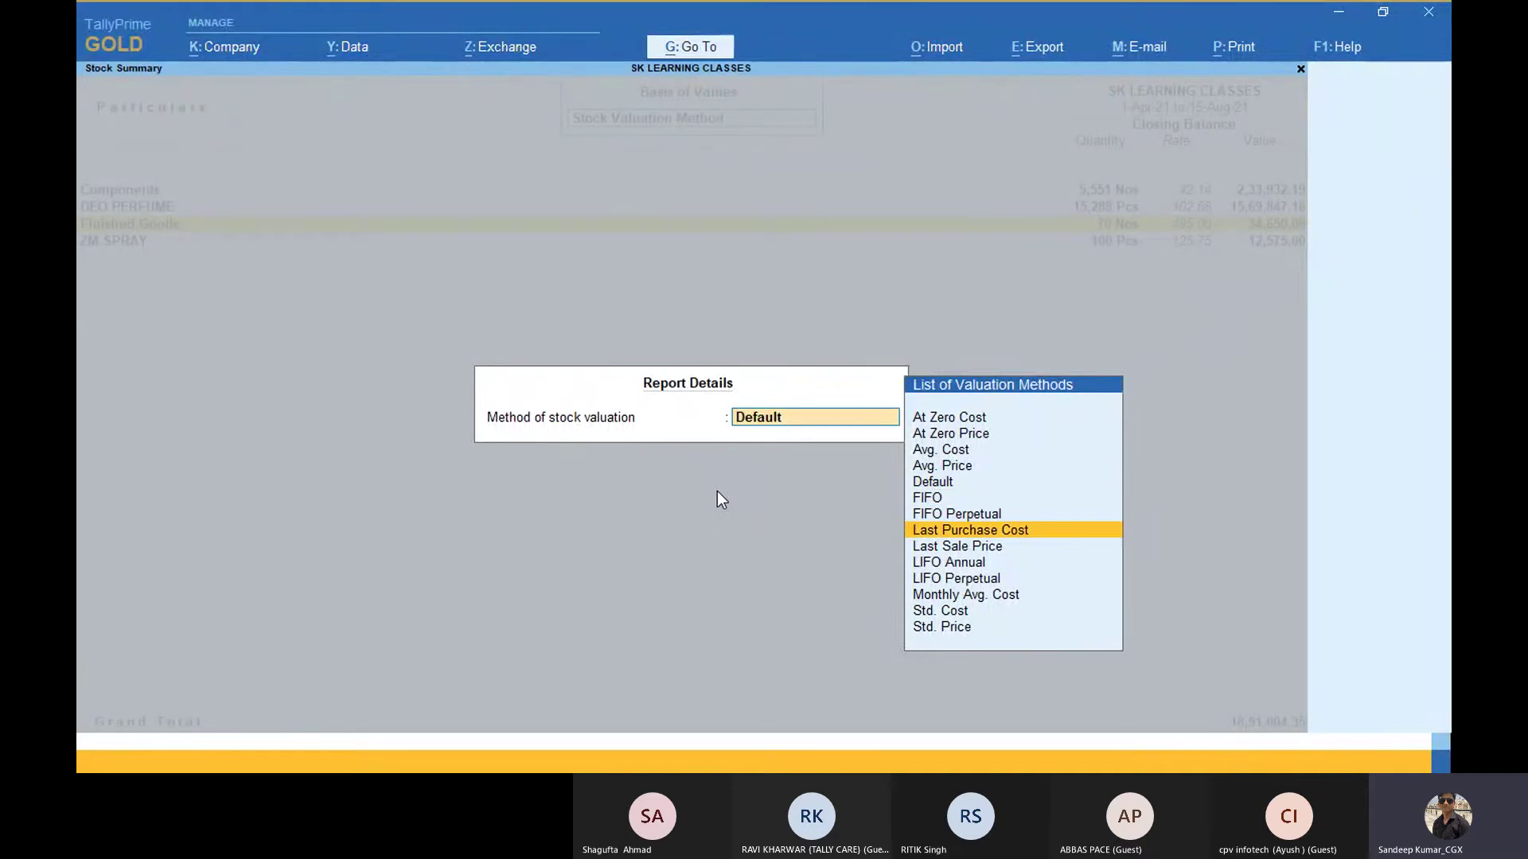
pyautogui.press('Down')
pyautogui.press('Up')
pyautogui.press('Up')
pyautogui.press('Up')
pyautogui.press('Up')
pyautogui.press('Up')
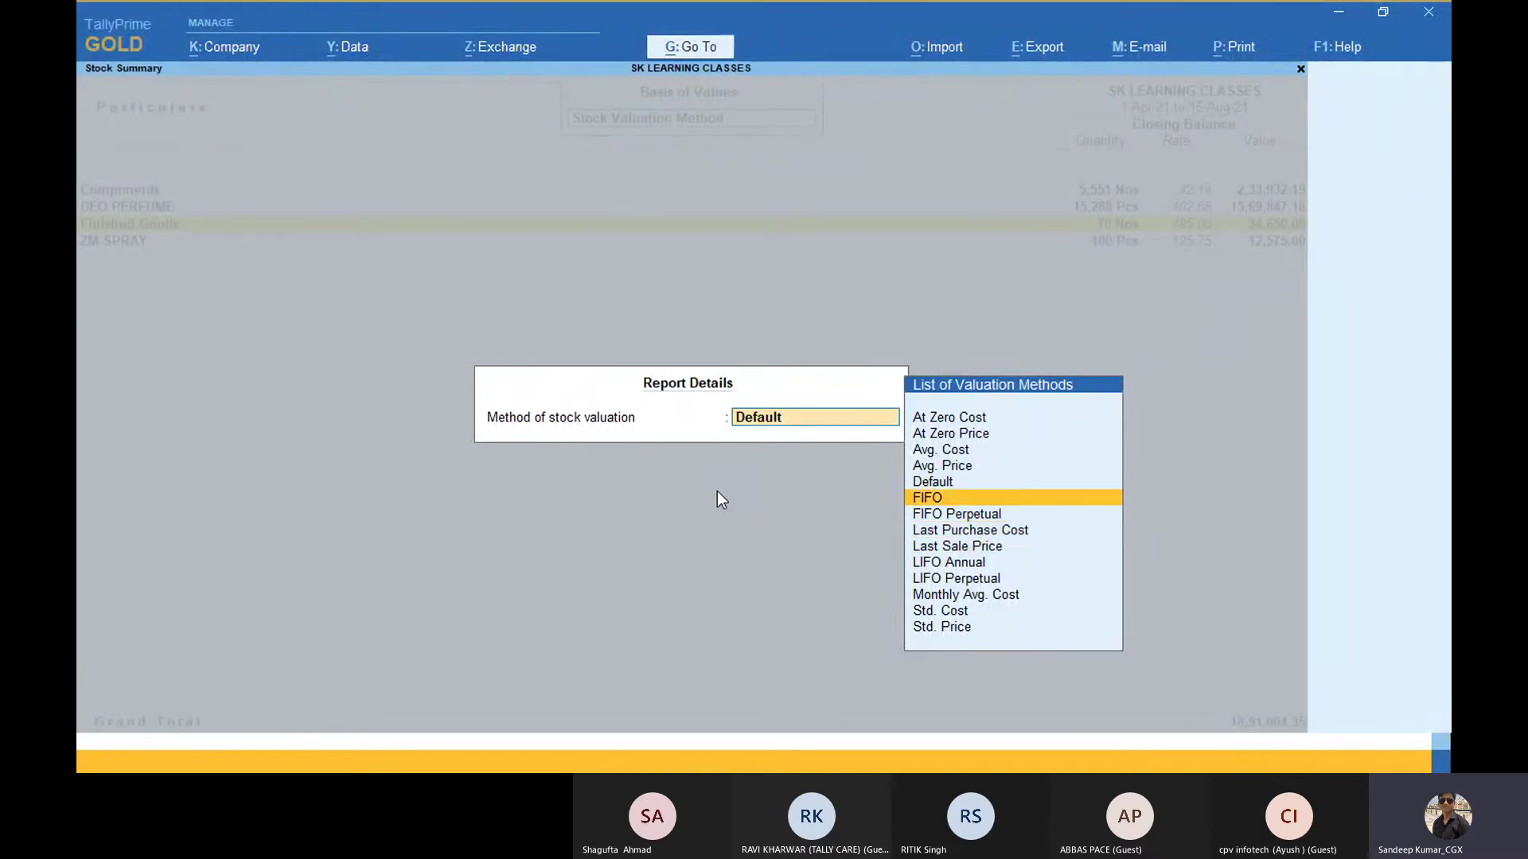
pyautogui.press('Up')
pyautogui.press('Up')
pyautogui.press('Up')
pyautogui.press('Down')
pyautogui.press('Down')
pyautogui.press('Down')
pyautogui.press('Down')
pyautogui.press('Down')
pyautogui.press('Down')
pyautogui.press('Down')
pyautogui.press('Down')
pyautogui.press('Down')
pyautogui.press('Down')
pyautogui.press('Down')
pyautogui.press('Down')
pyautogui.press('Down')
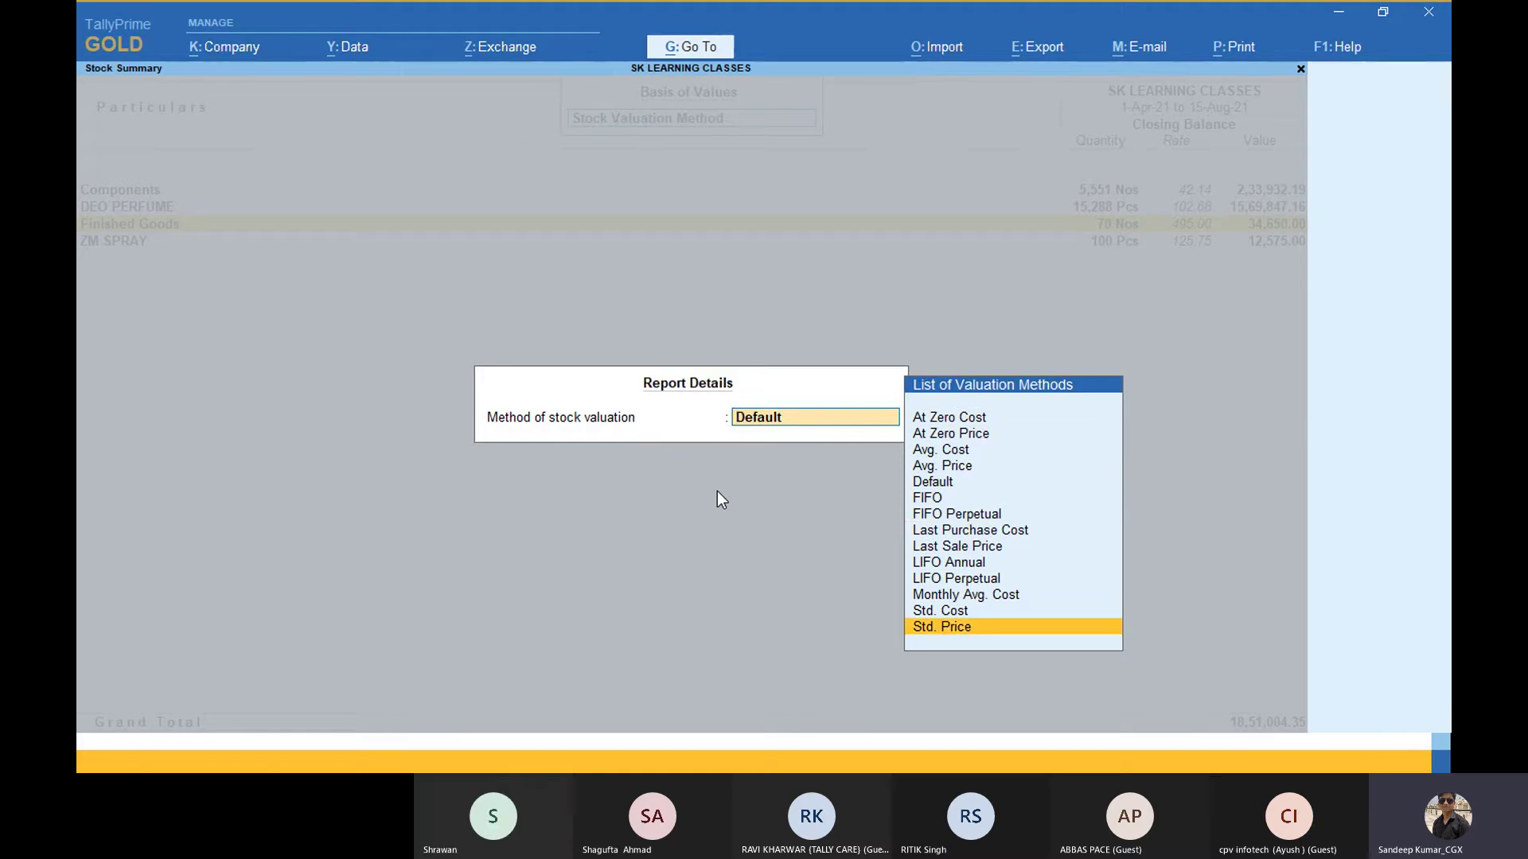
pyautogui.press('BackSpace')
pyautogui.press('Escape')
# Step: Review the scale factor choices, keep Default, and exit to the Gateway of Tally
pyautogui.press('Down')
pyautogui.press('Down')
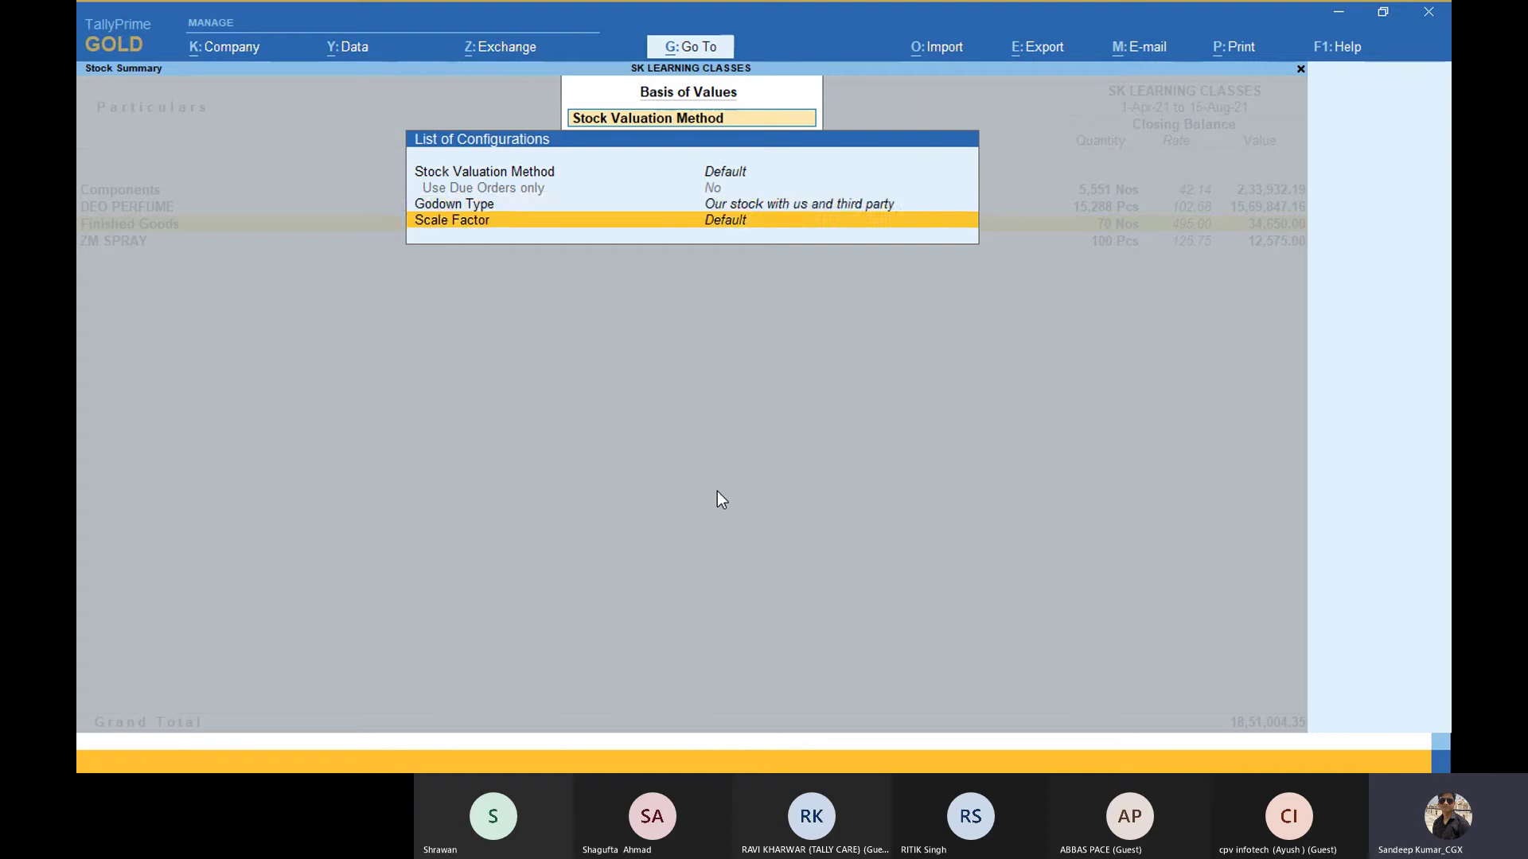
pyautogui.press('Return')
pyautogui.press('Down')
pyautogui.press('Down')
pyautogui.press('Down')
pyautogui.press('Down')
pyautogui.press('Down')
pyautogui.press('Down')
pyautogui.press('Down')
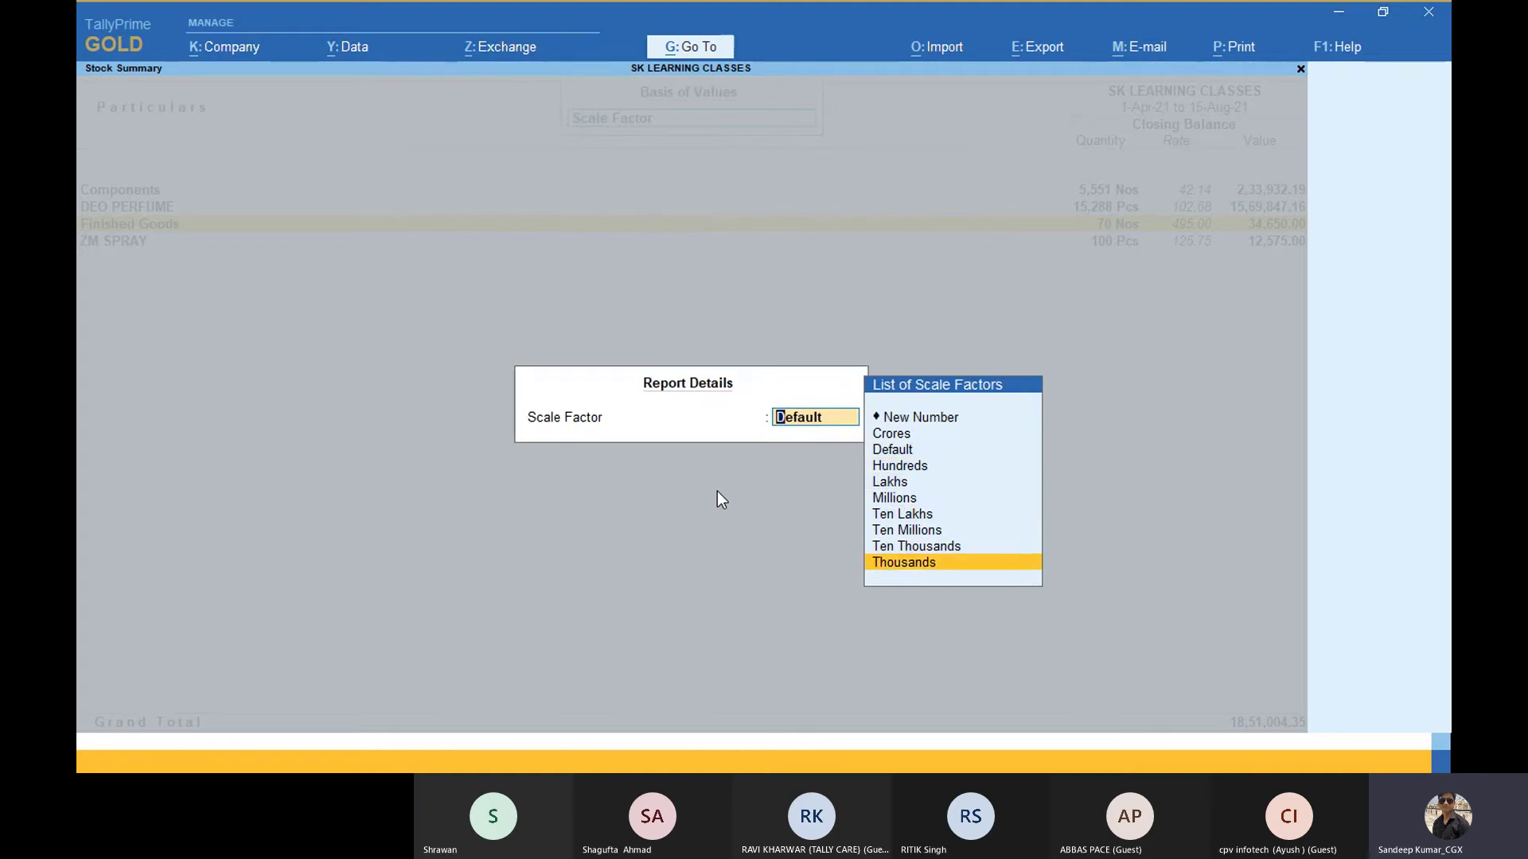
pyautogui.press('Up')
pyautogui.press('Up')
pyautogui.press('Up')
pyautogui.press('Up')
pyautogui.press('Up')
pyautogui.press('Up')
pyautogui.press('Up')
pyautogui.press('Up')
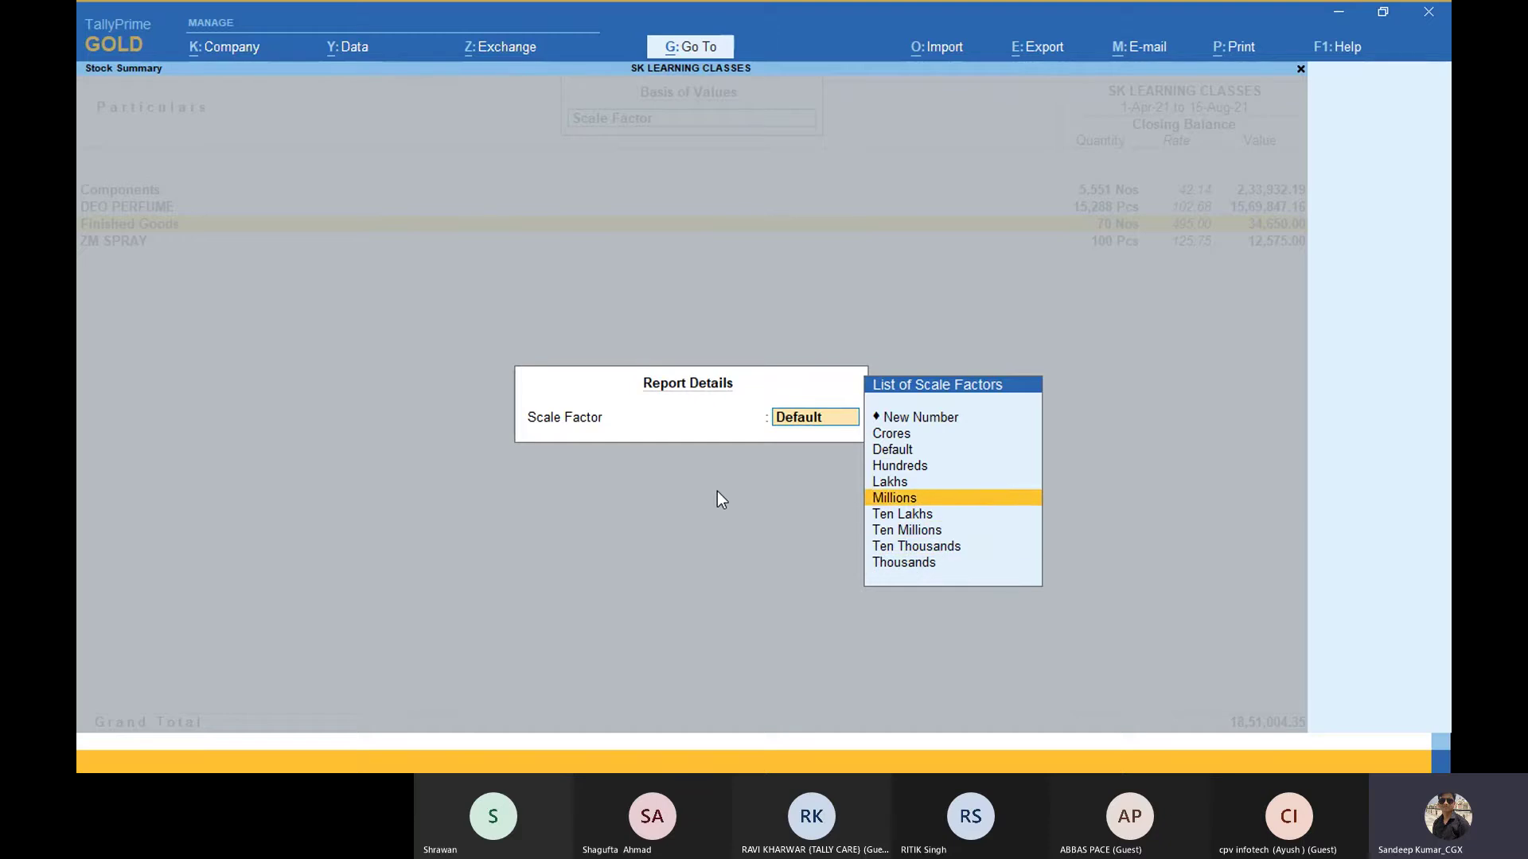
pyautogui.press('Down')
pyautogui.press('Down')
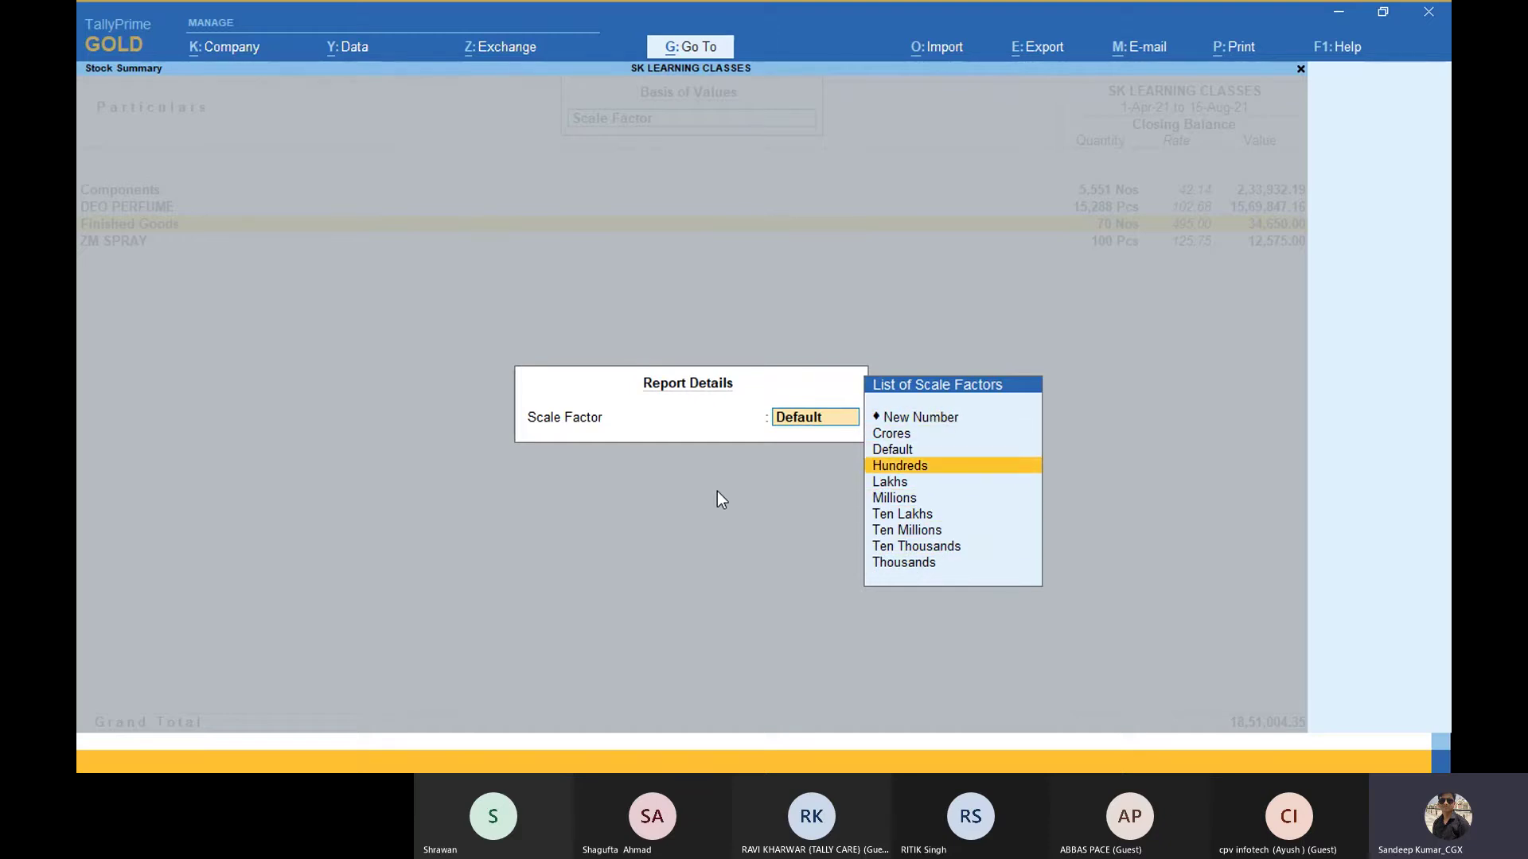
pyautogui.press('Down')
pyautogui.press('Down')
pyautogui.press('Down')
pyautogui.press('BackSpace')
pyautogui.press('Escape')
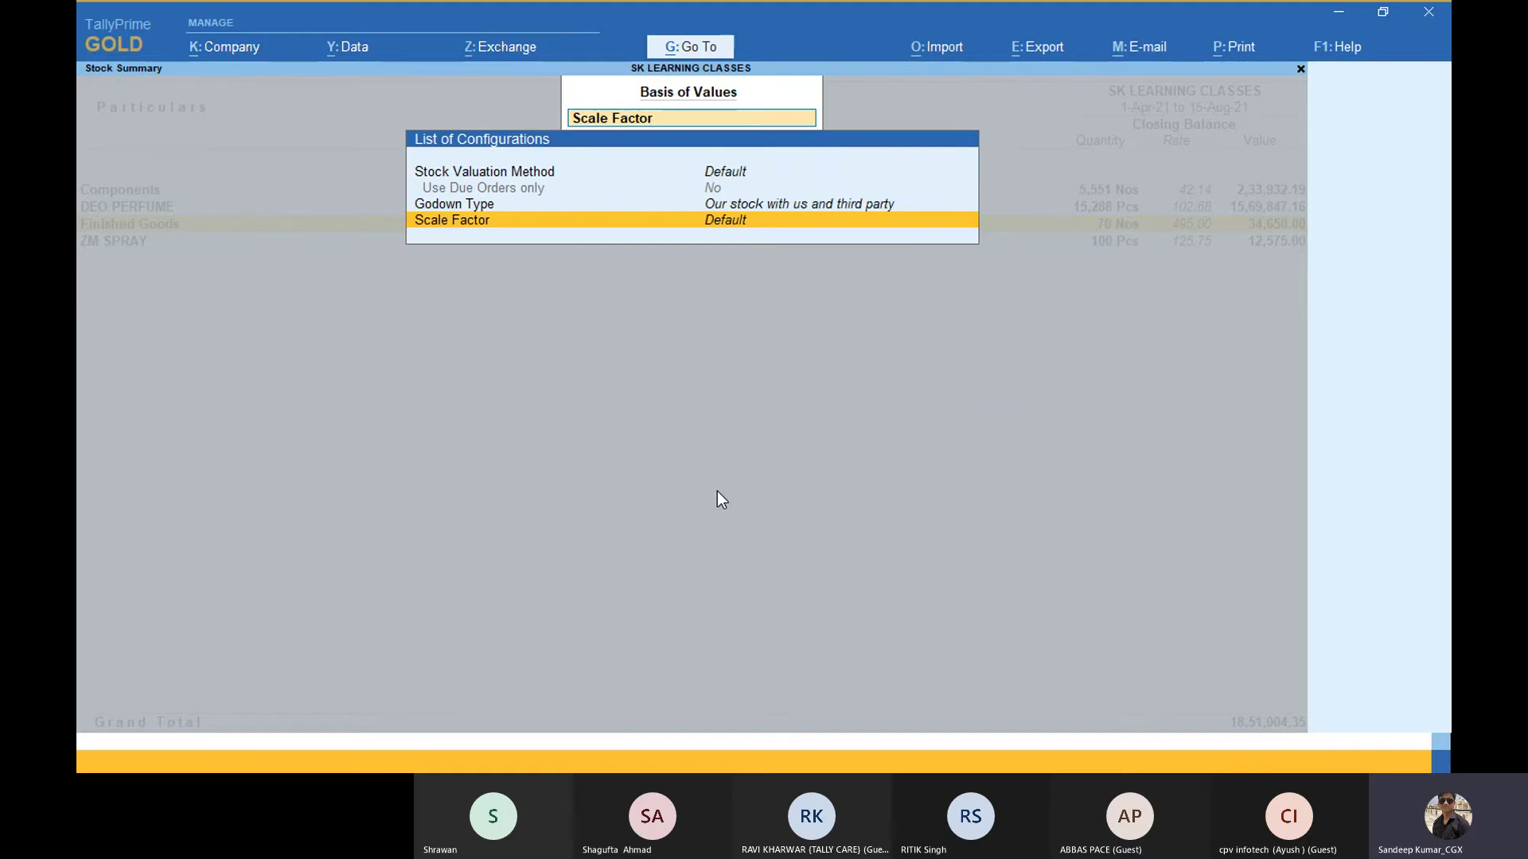
pyautogui.press('Escape')
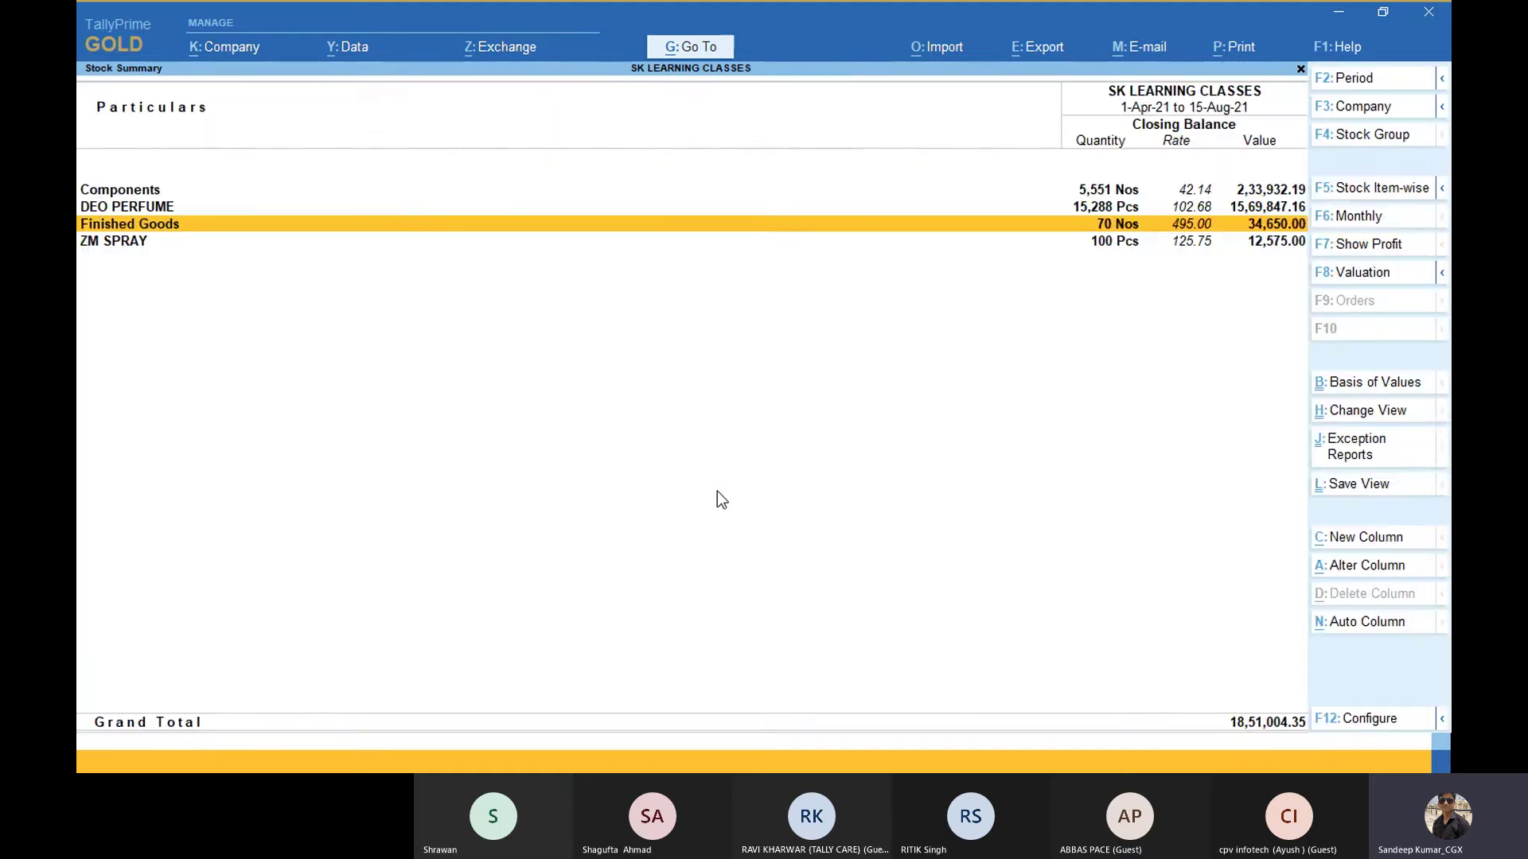
pyautogui.press('Escape')
pyautogui.press('Escape')
pyautogui.press('Escape')
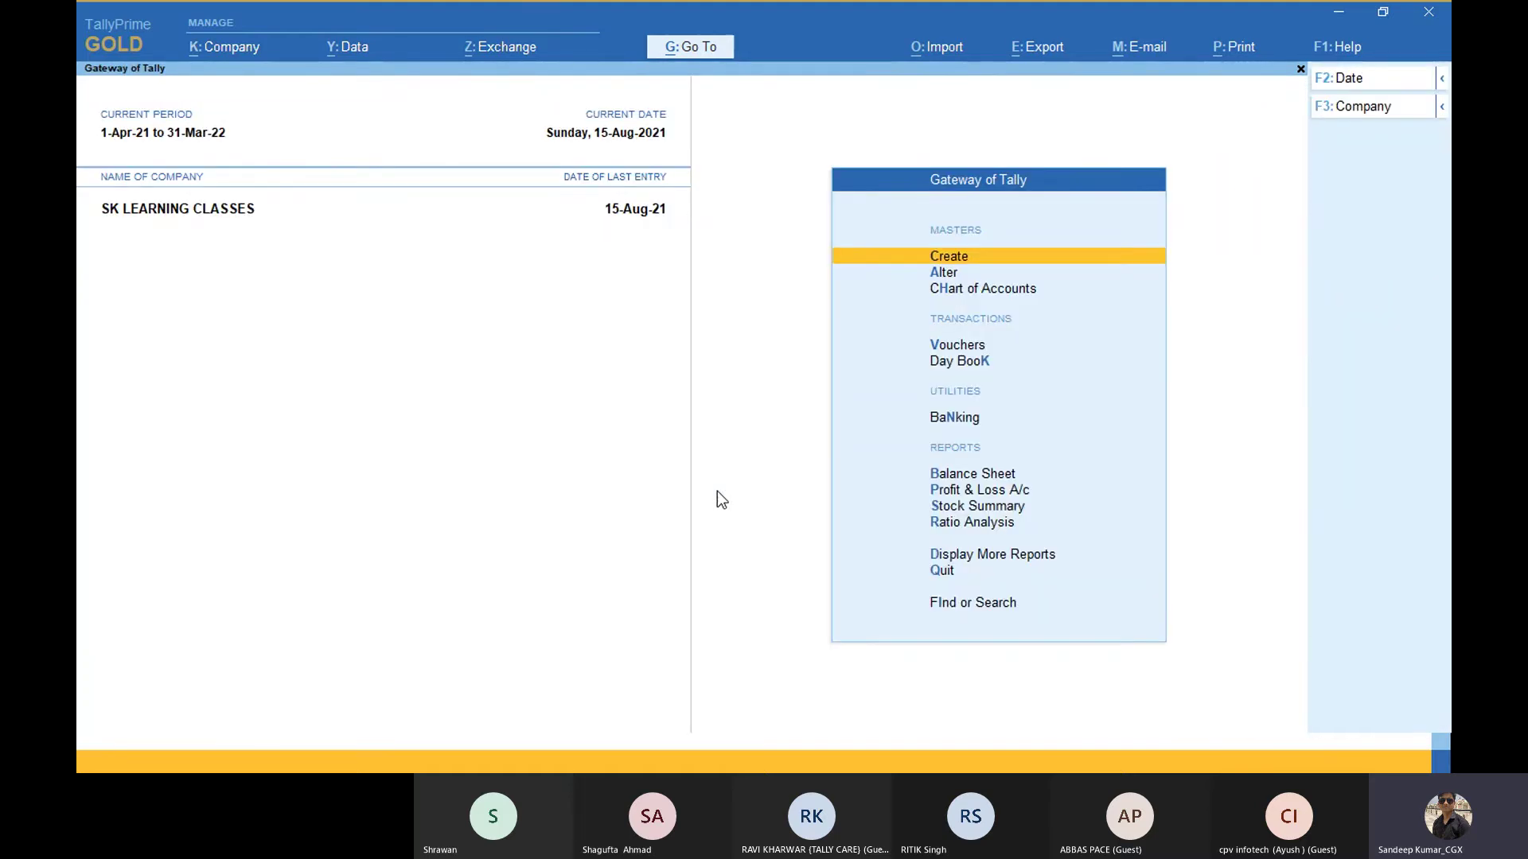
# Step: Open the GSTR-1 report for July 2021 by searching 'Gstr' in Go To
pyautogui.hotkey('alt', 'g')
pyautogui.write('Gstr')
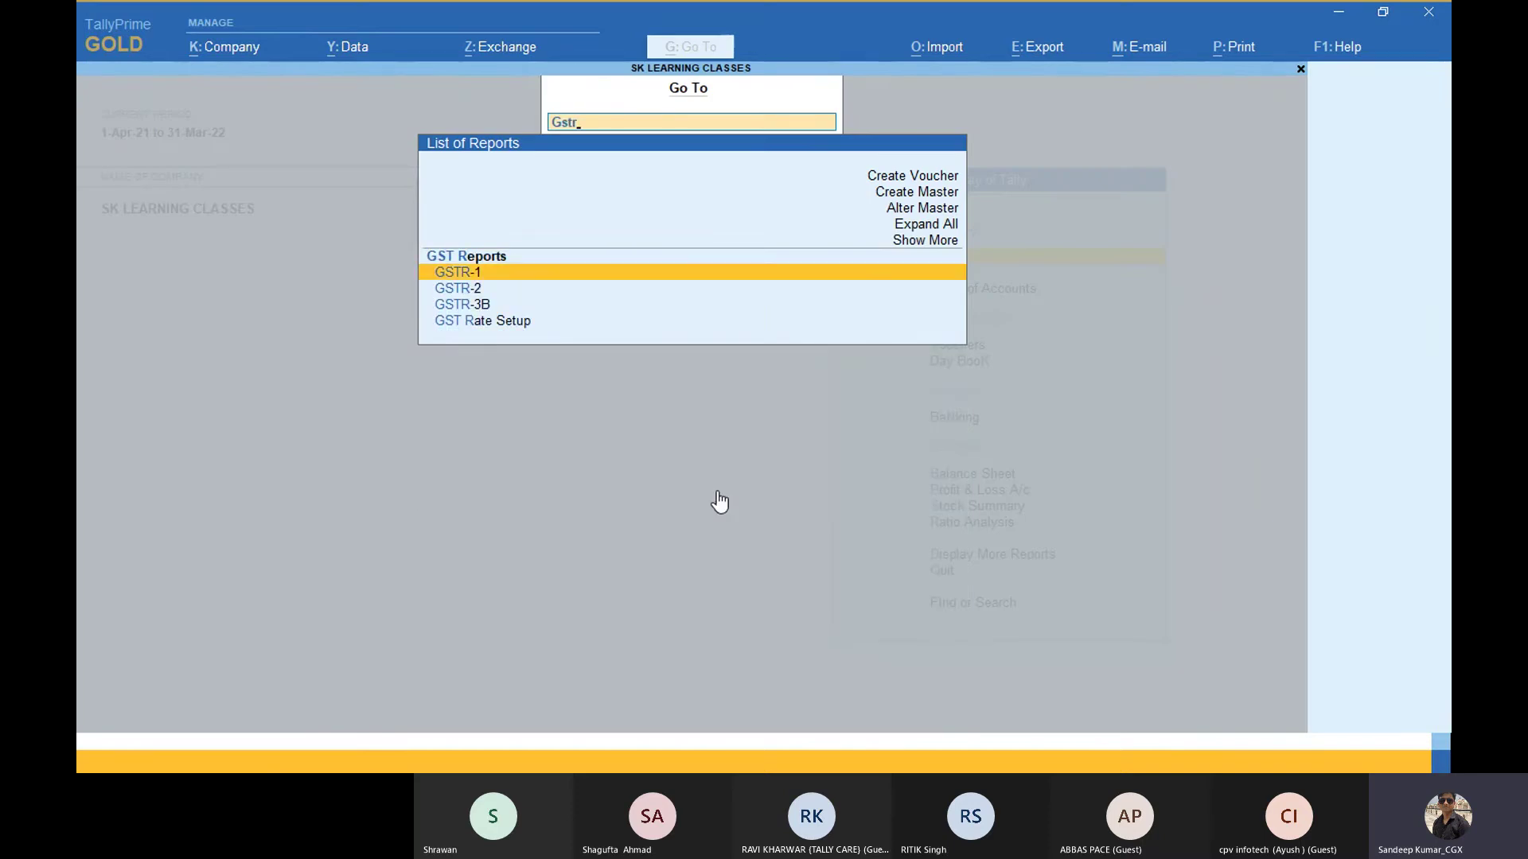
pyautogui.press('Return')
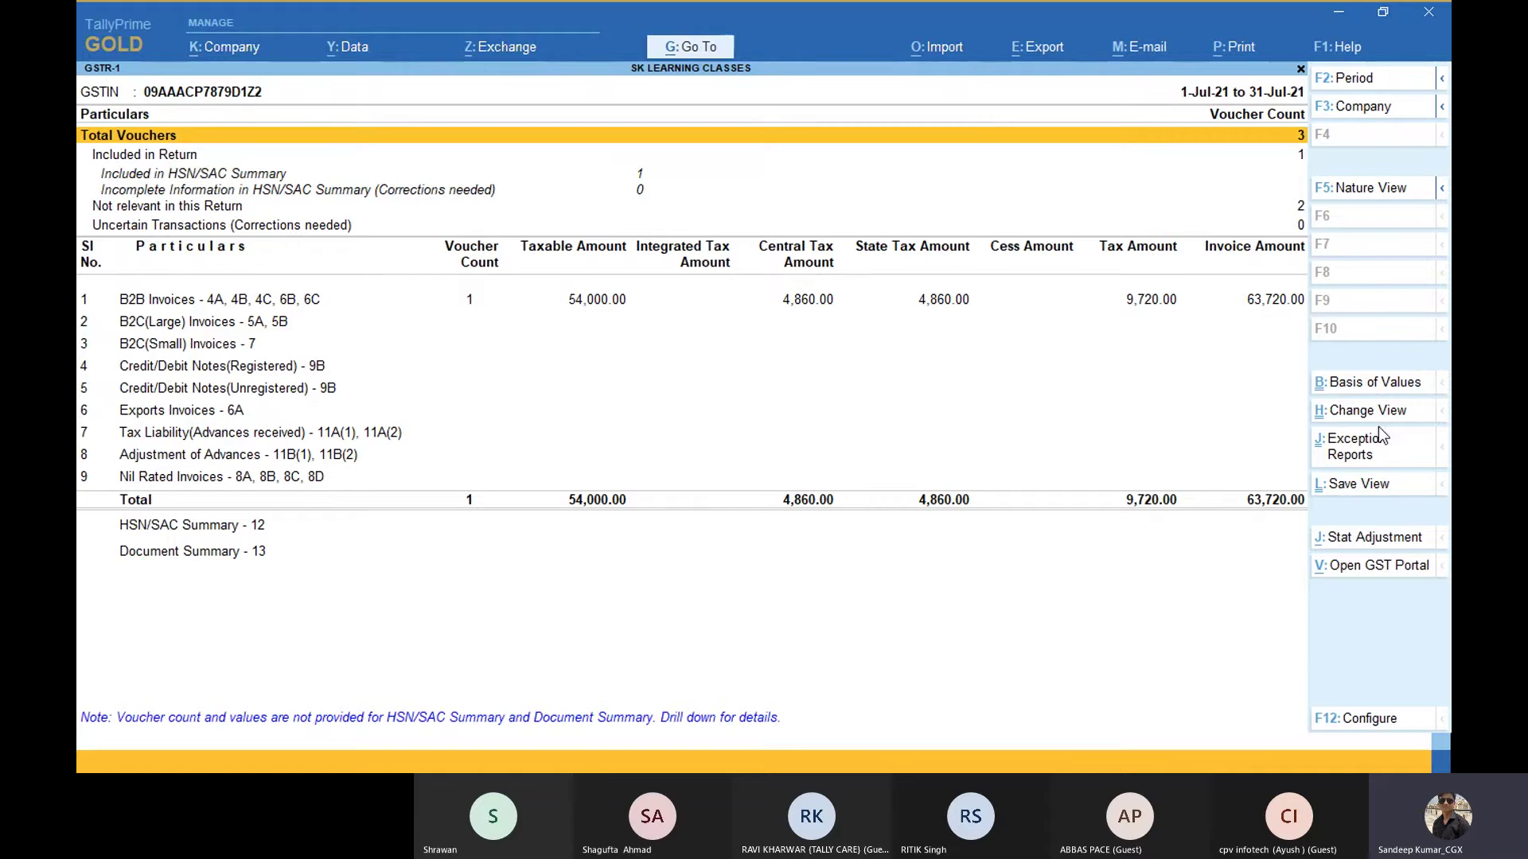
# Step: Bring the Tally.ERP 9 Stock Summary window back to the front
pyautogui.press('alt')
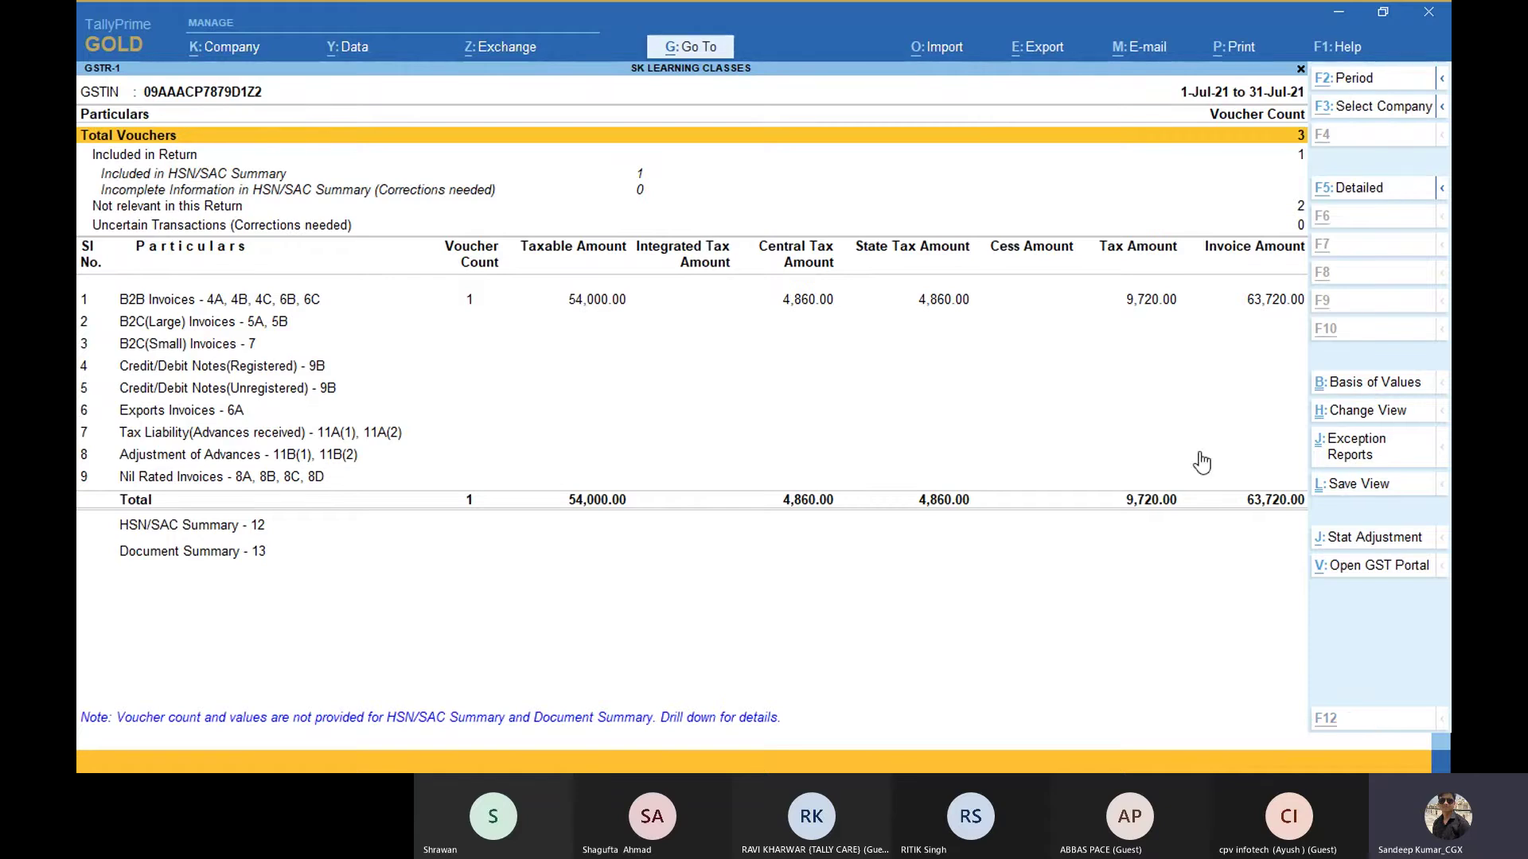
pyautogui.hotkey('alt', 'Tab')
pyautogui.hotkey('alt', 'Tab')
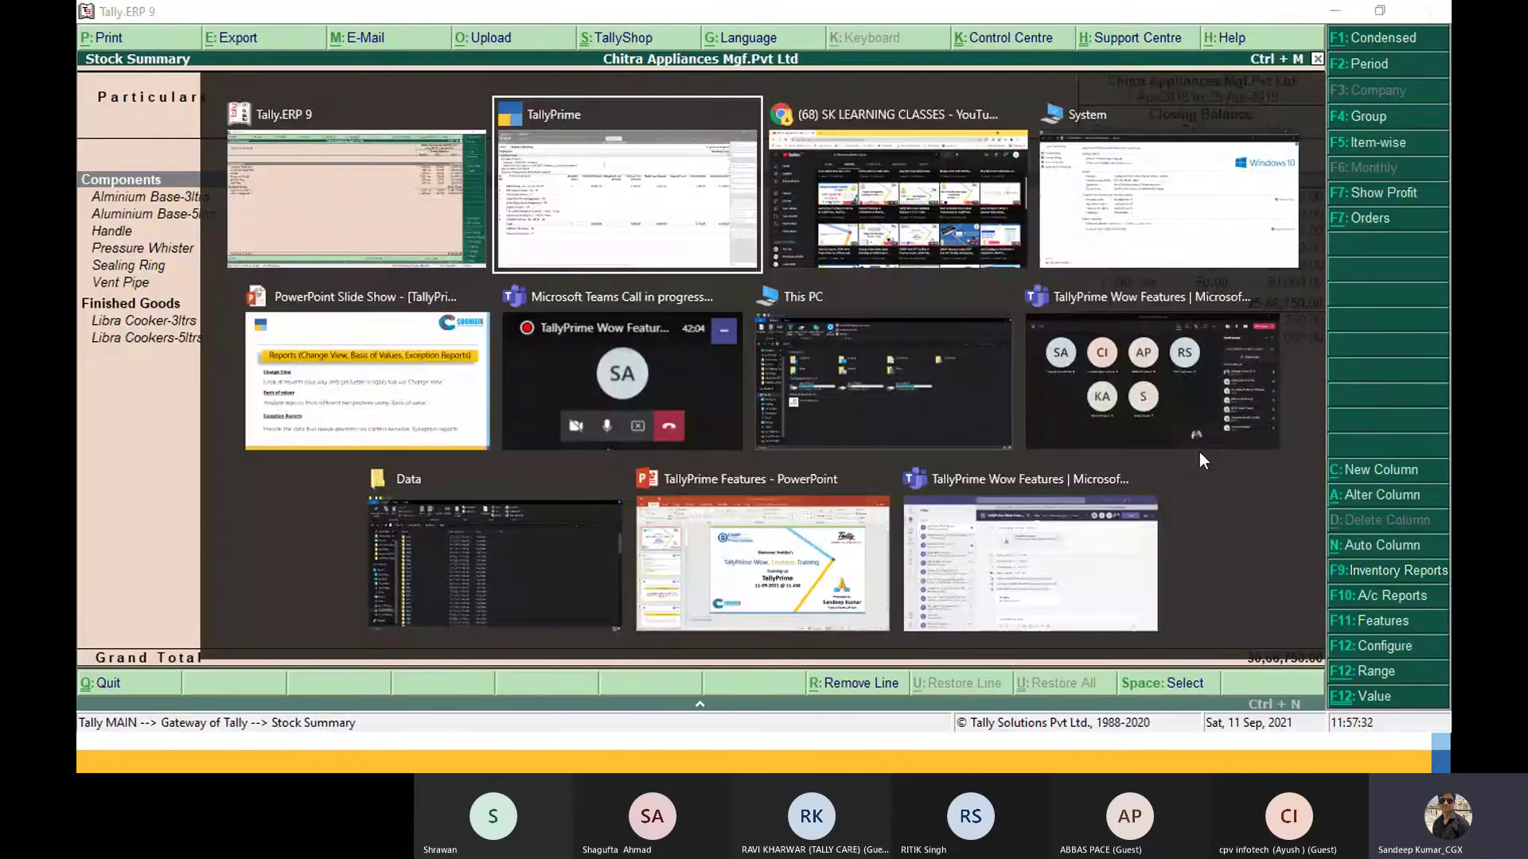
pyautogui.hotkey('alt', 'Tab')
pyautogui.hotkey('alt', 'Tab')
pyautogui.hotkey('alt', 'Tab')
# Step: Advance to the 'E-Invoice from TallyPrime' slide, then black out the screen
pyautogui.press('Right')
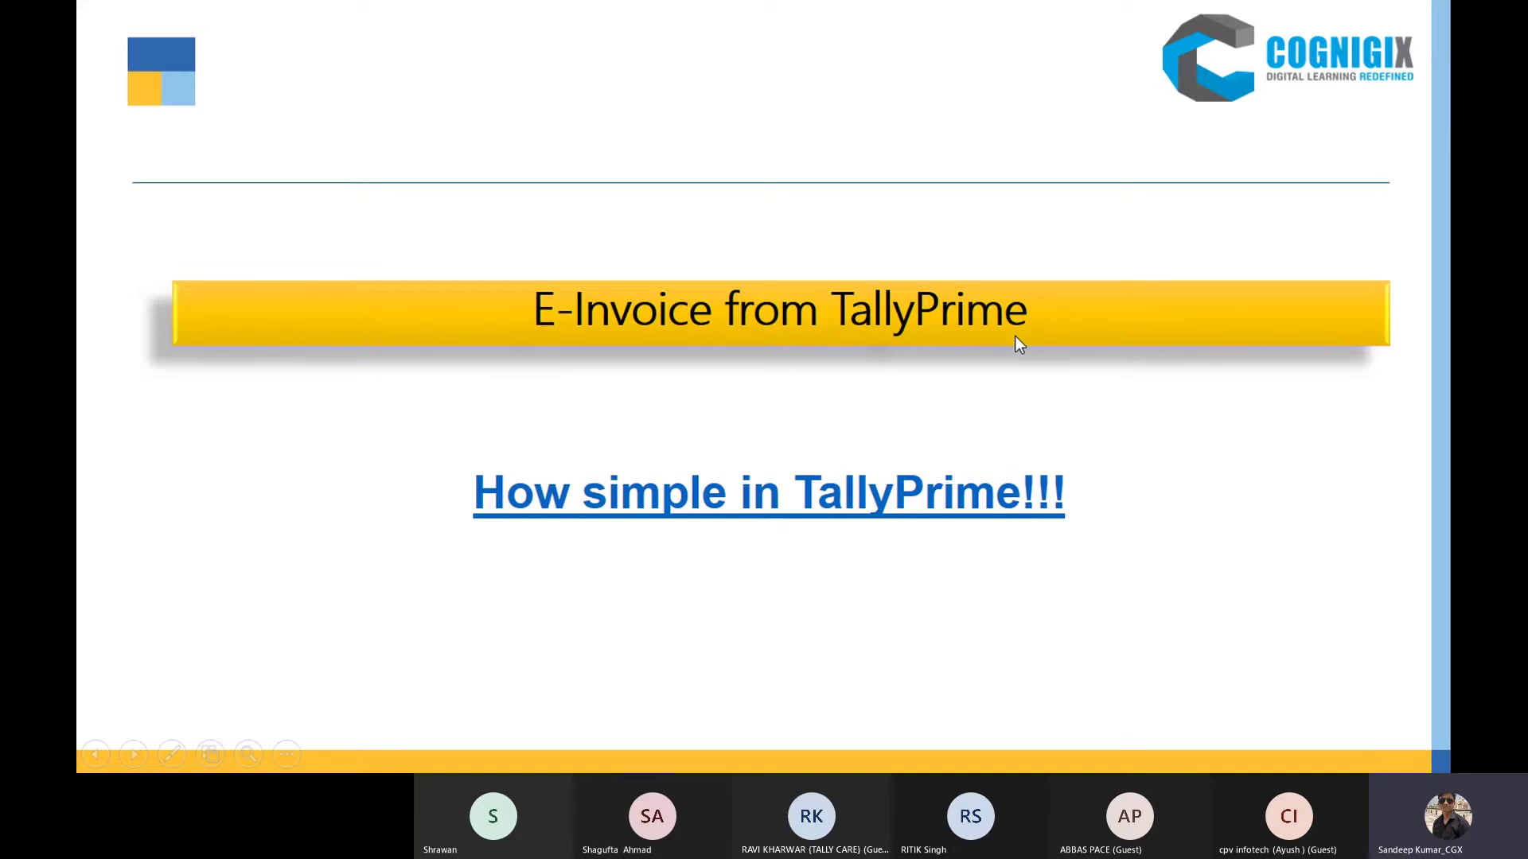
pyautogui.press('Right')
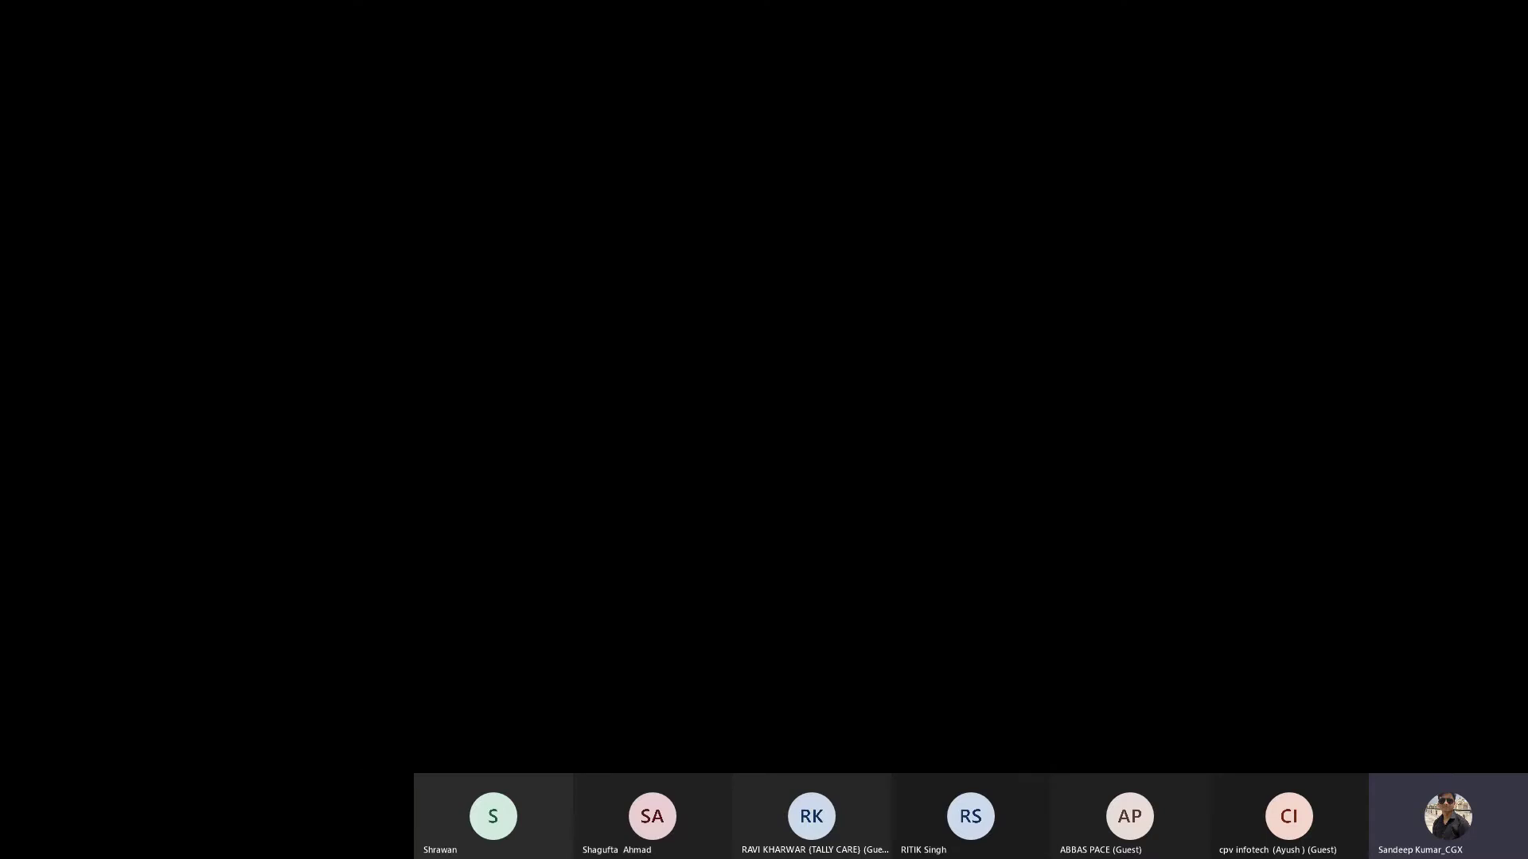
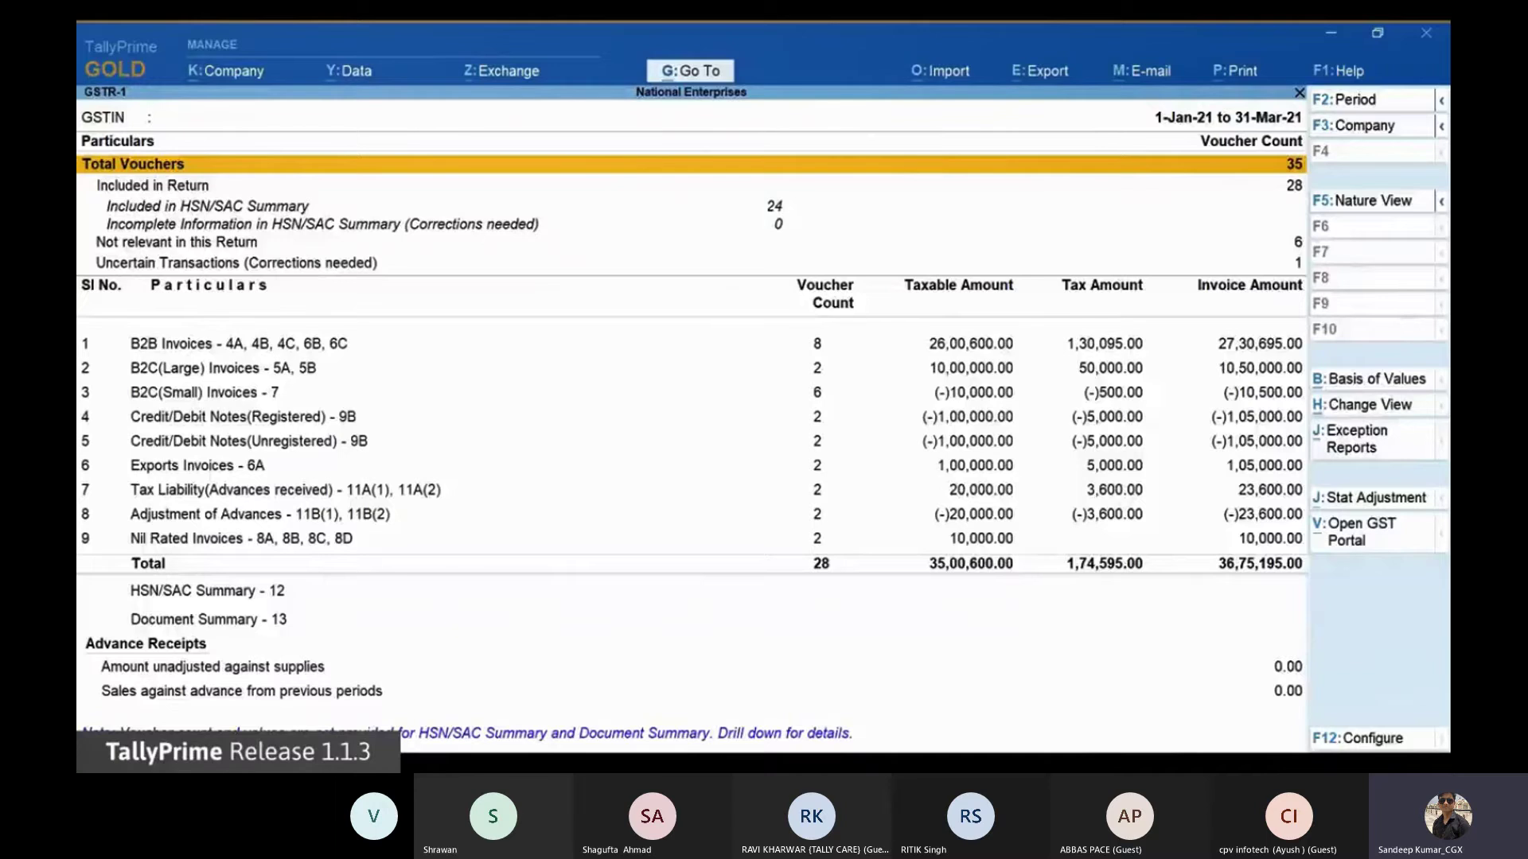
# Step: Change the GSTR-1 report period to 1-2-2021 through 28-2-2021
pyautogui.press('F2')
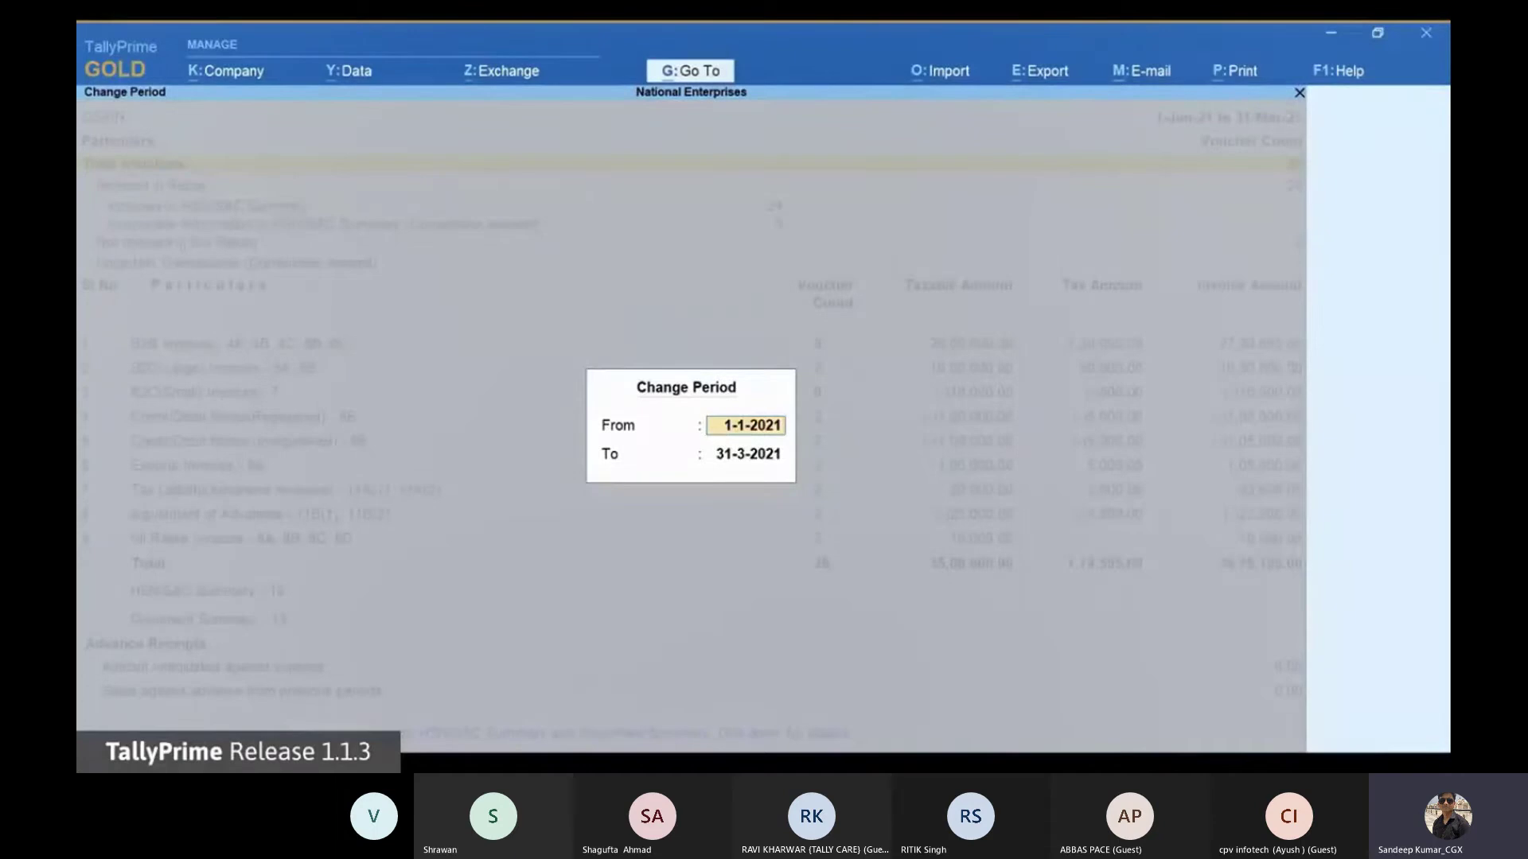
pyautogui.write('1-2-')
pyautogui.write('2021')
pyautogui.press('Return')
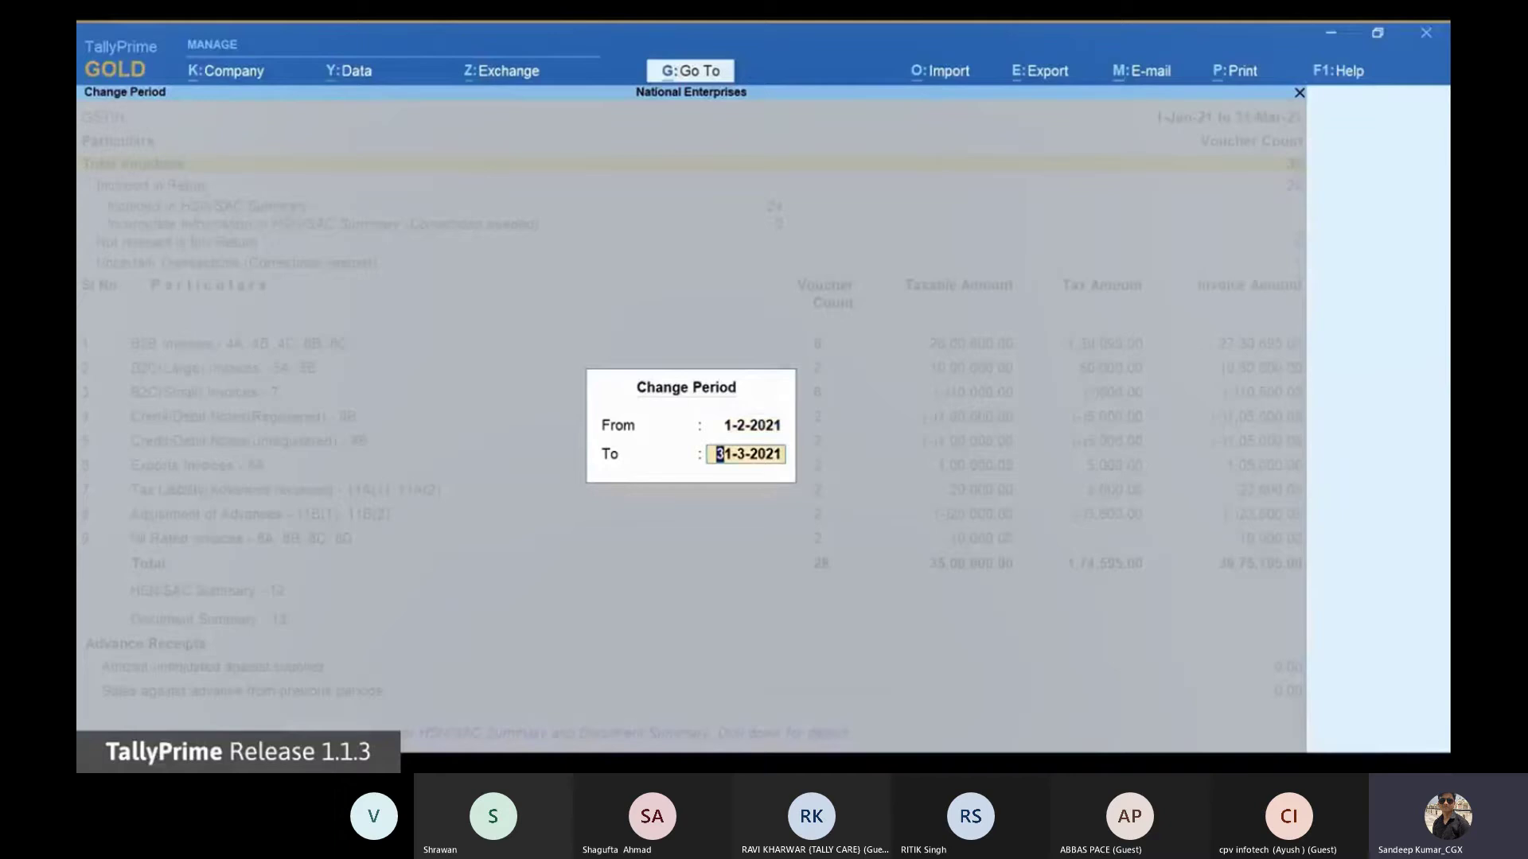
pyautogui.write('28-2-21')
pyautogui.press('Return')
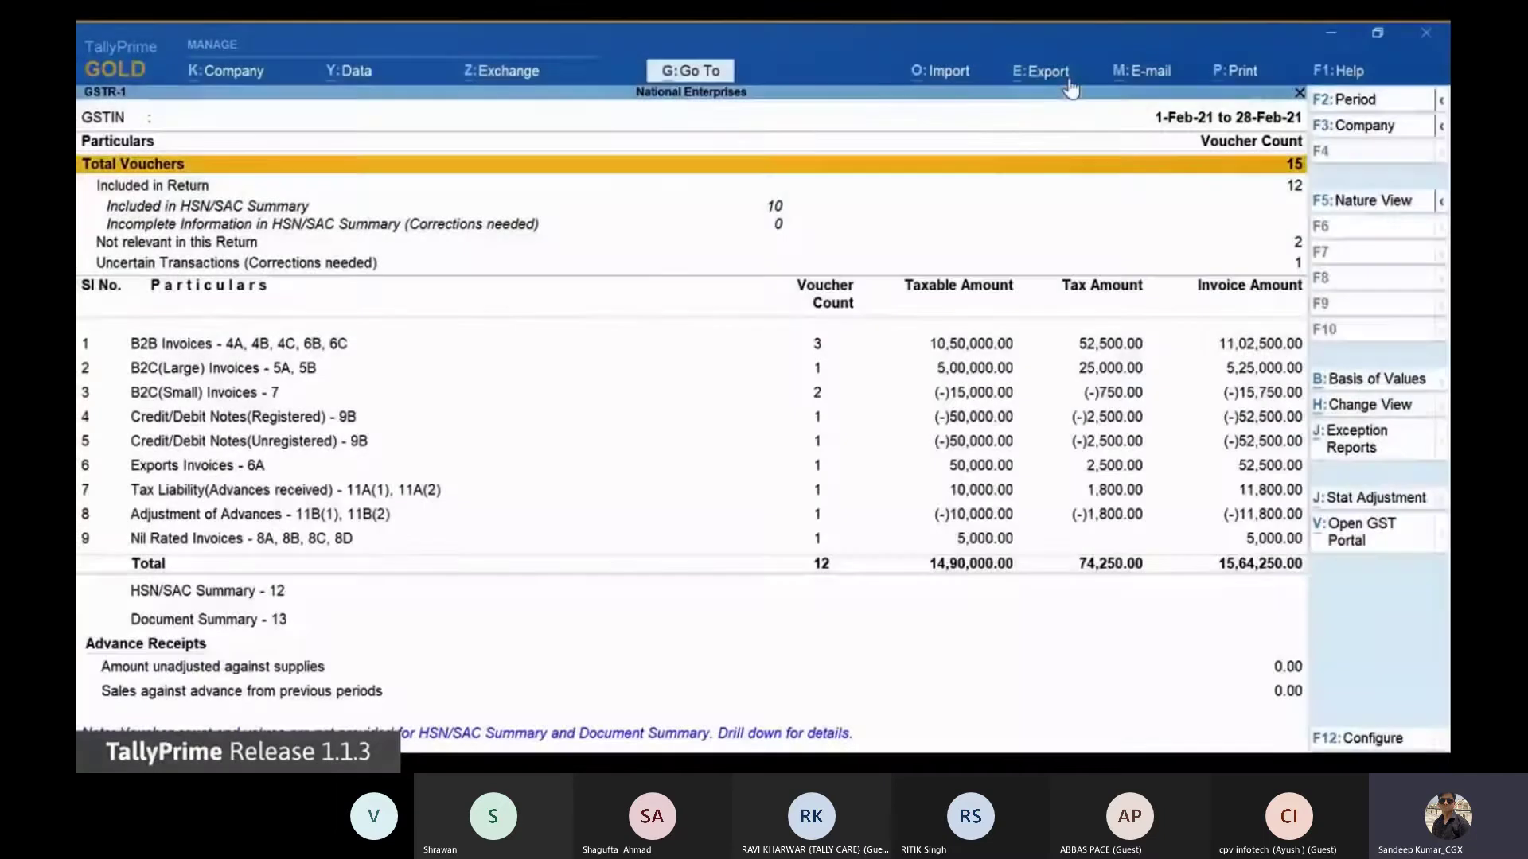
# Step: Set up the GSTR-1 e-return export as JSON with separate files per section, keeping folder D:\Returns
pyautogui.click(1070, 83)
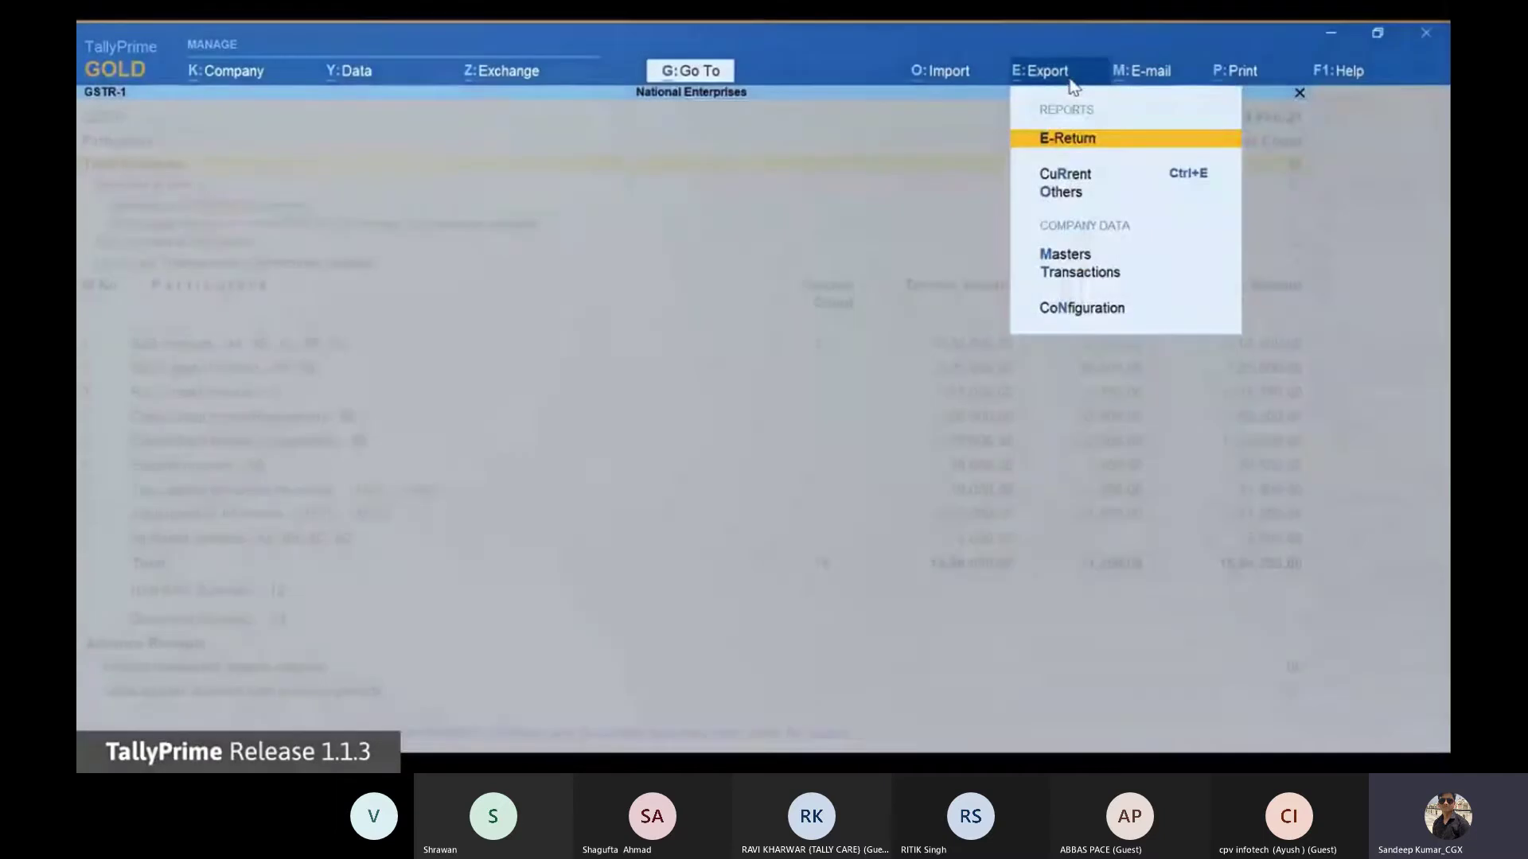
pyautogui.click(1100, 146)
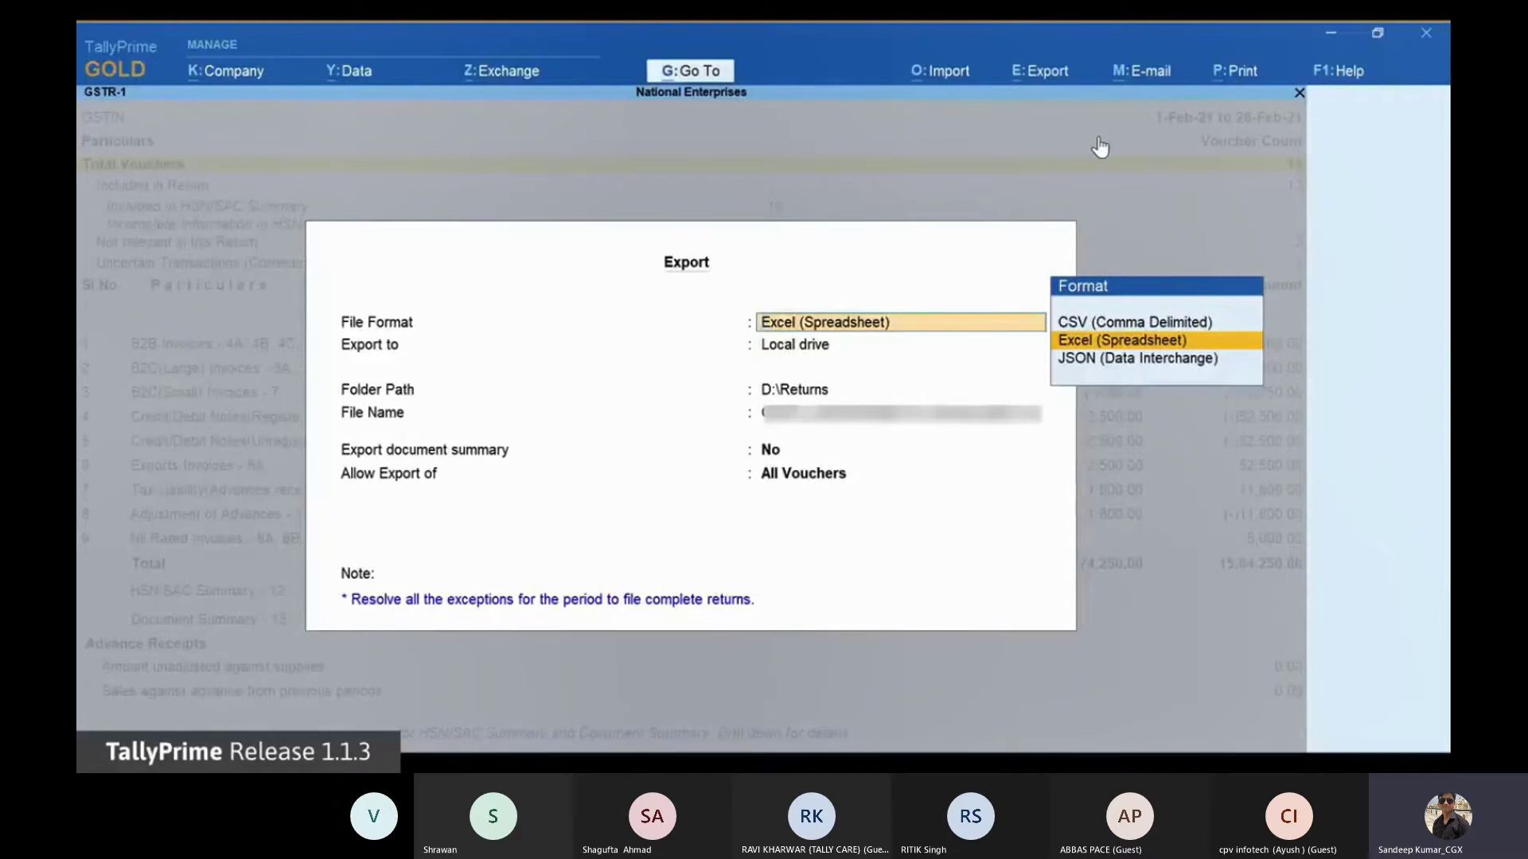
pyautogui.press('Down')
pyautogui.press('Return')
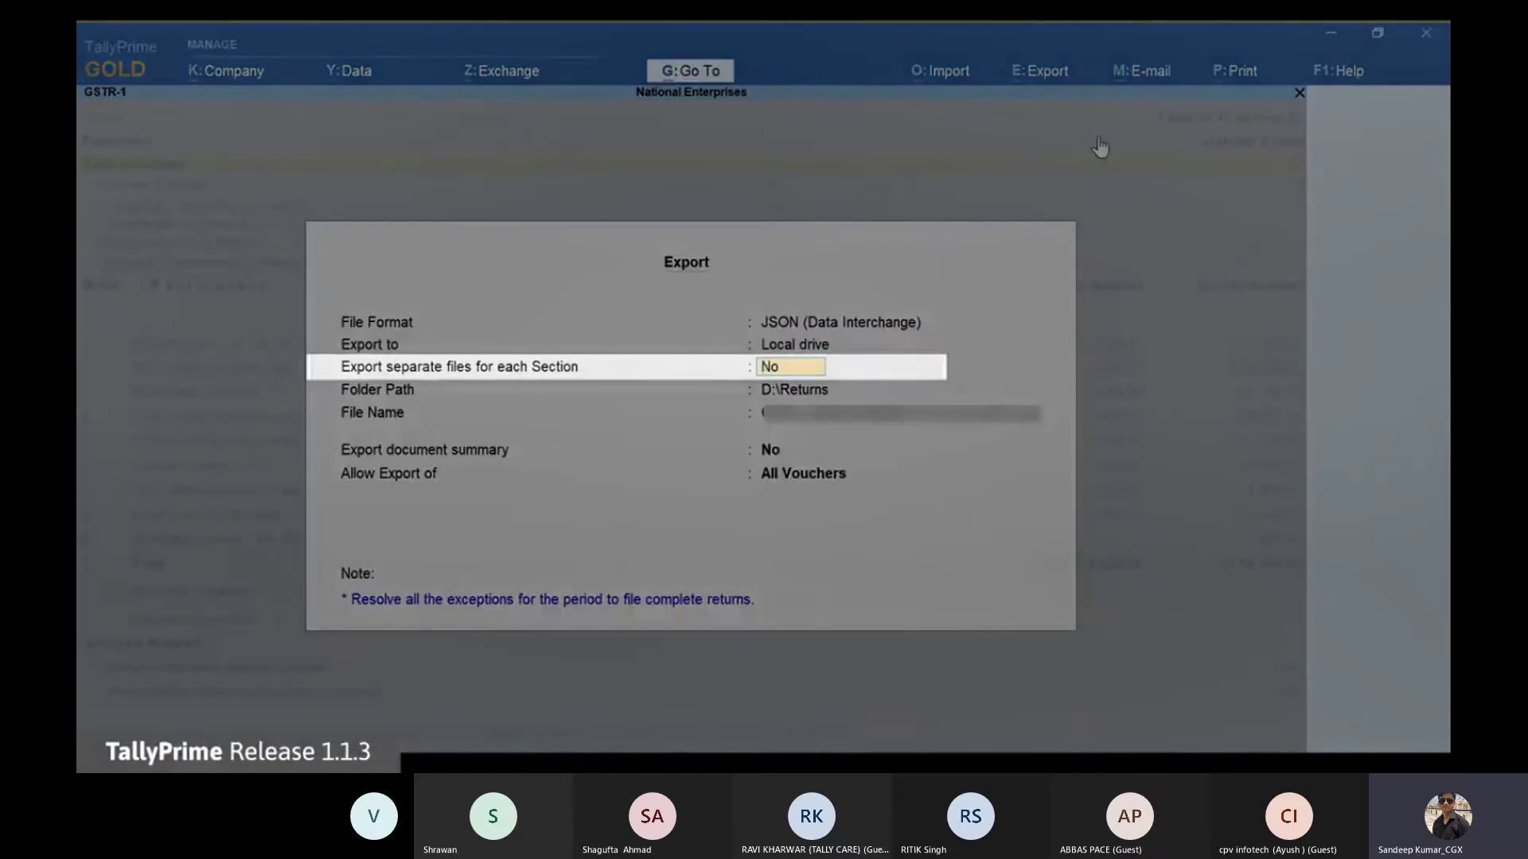
pyautogui.write('Yes')
pyautogui.press('Return')
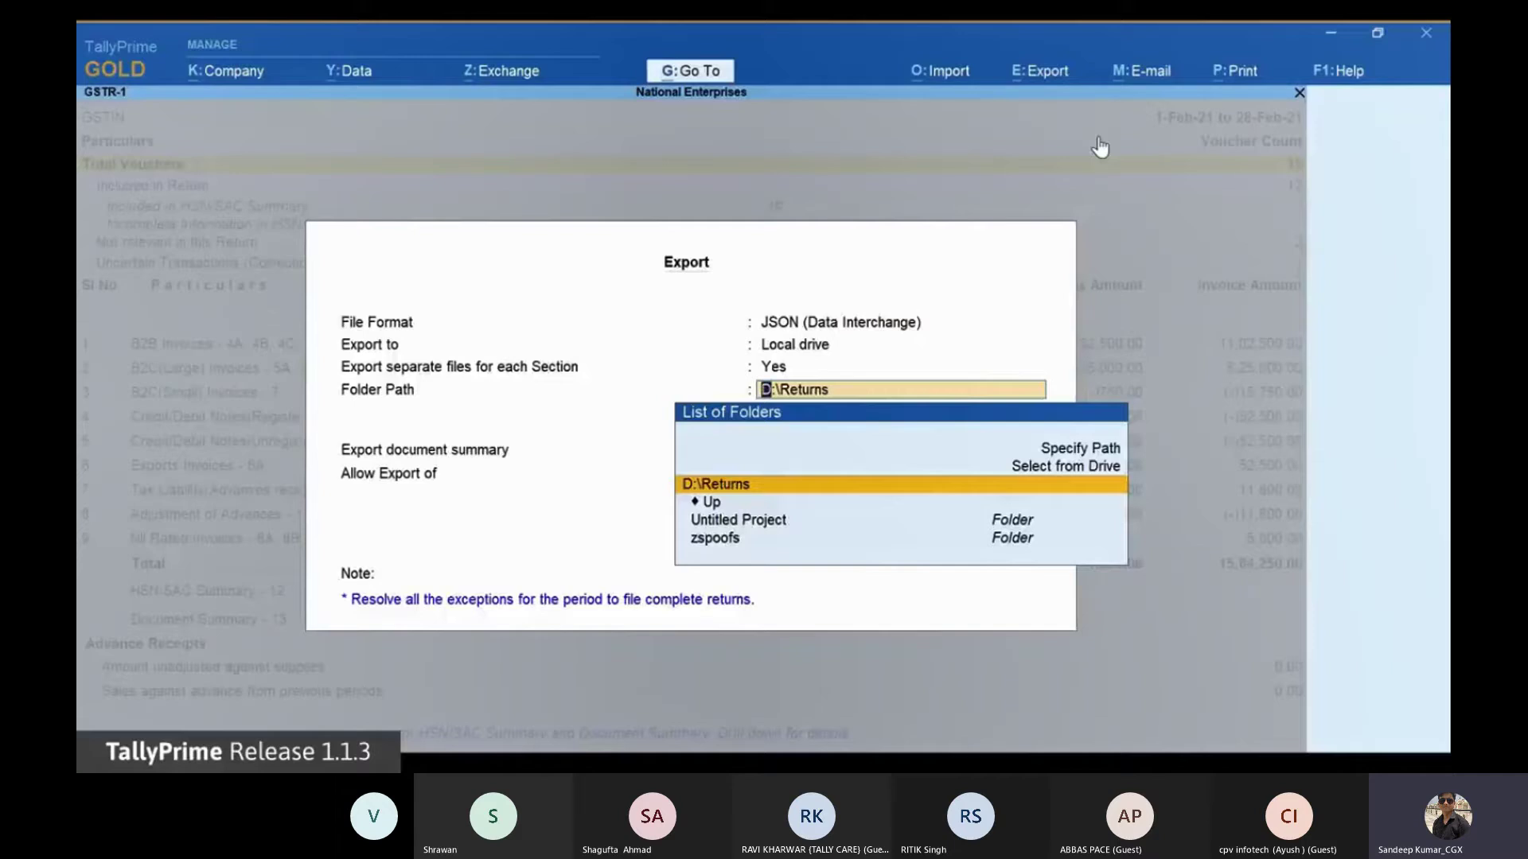
pyautogui.press('Return')
pyautogui.press('Return')
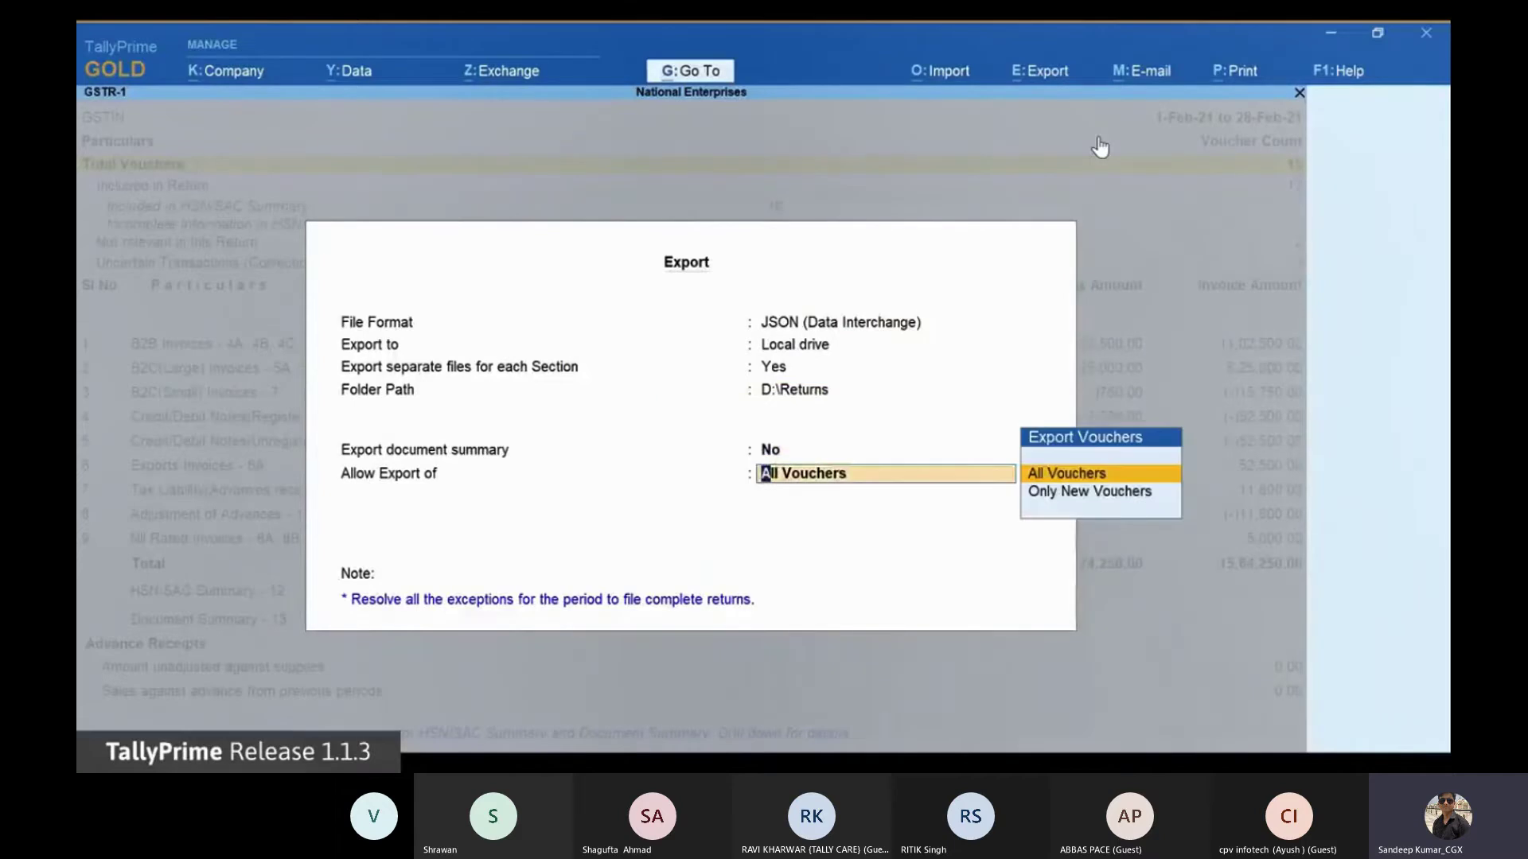
pyautogui.press('Return')
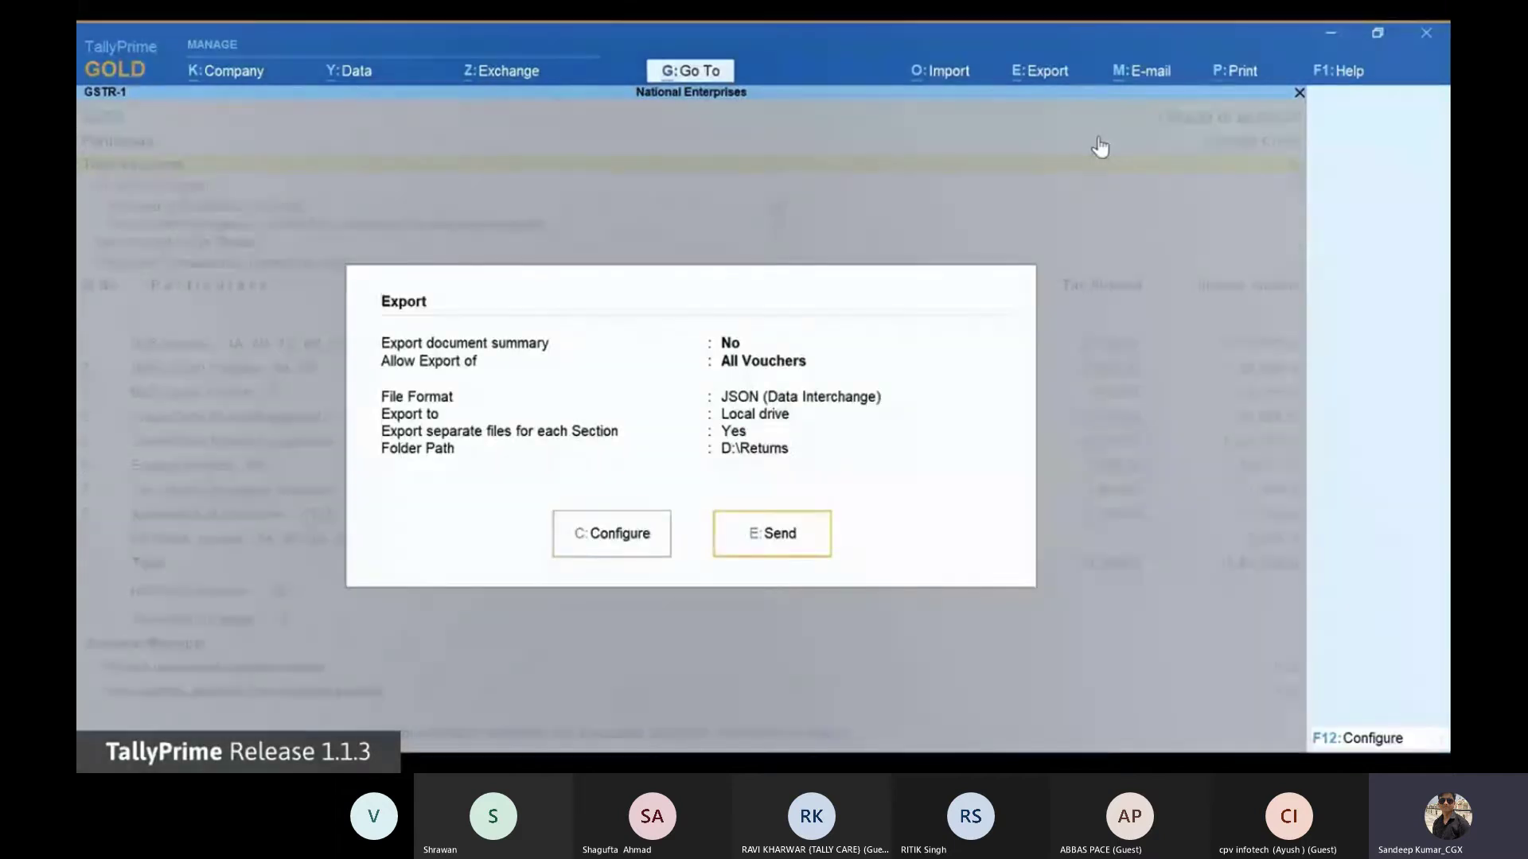
# Step: Configure the export to open the folder afterwards, then send the JSON files to D:\Returns
pyautogui.press('Left')
pyautogui.press('Return')
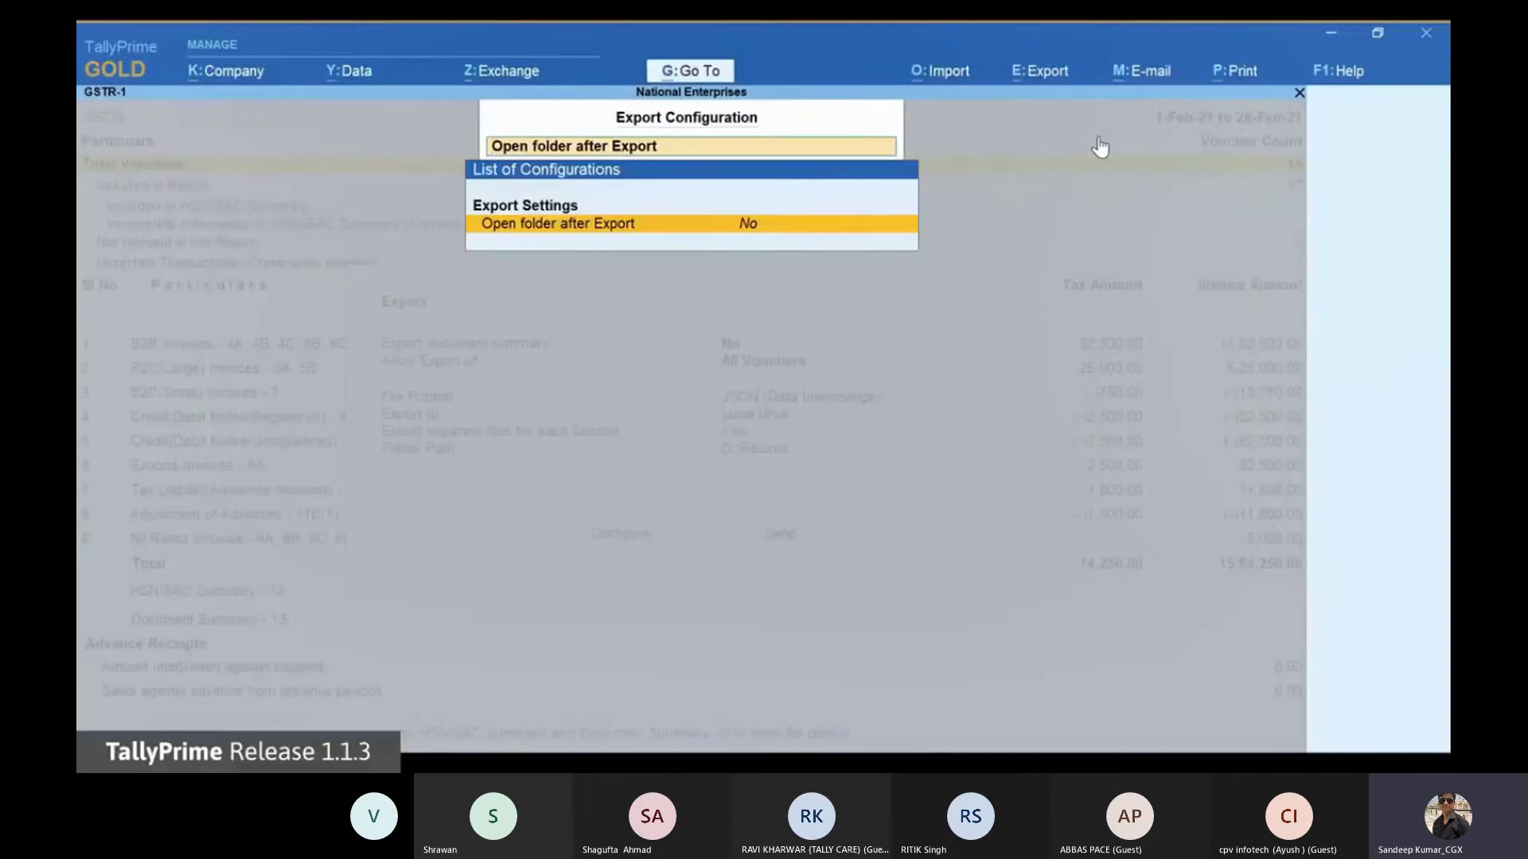
pyautogui.press('y')
pyautogui.press('BackSpace')
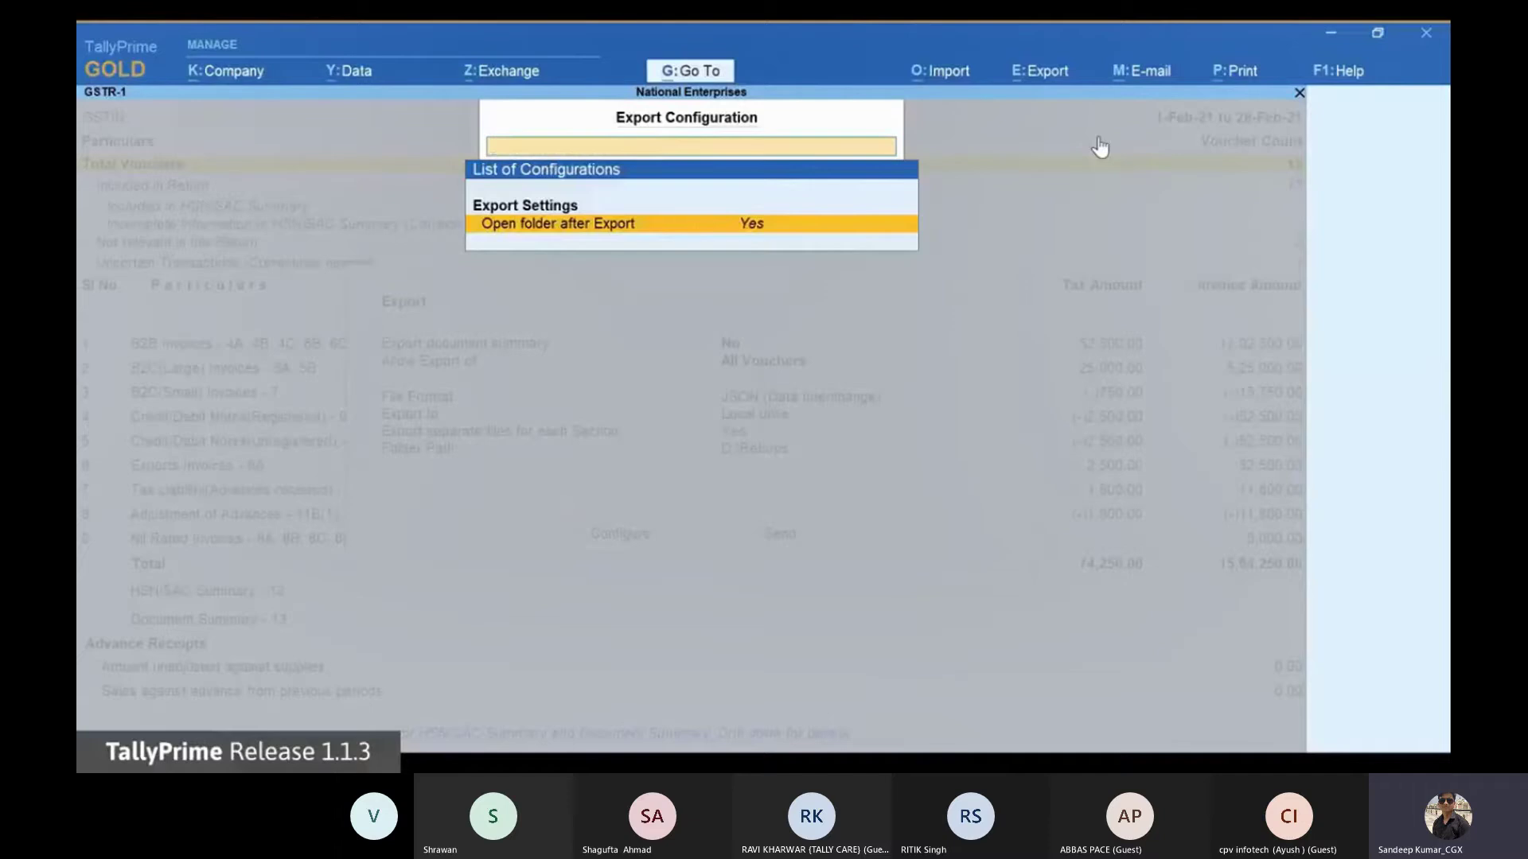
pyautogui.press('Escape')
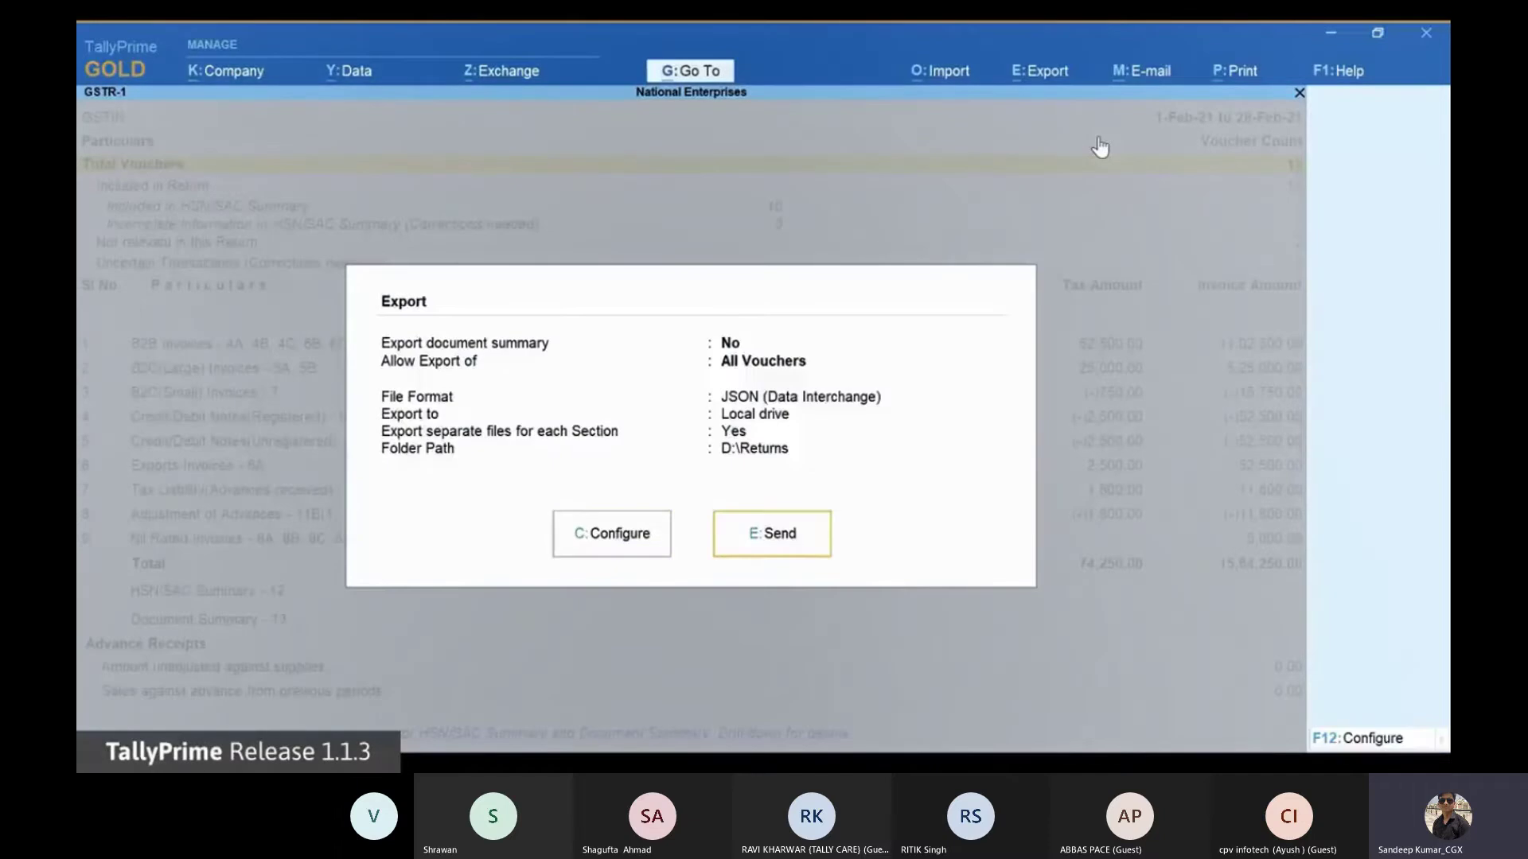
pyautogui.press('Return')
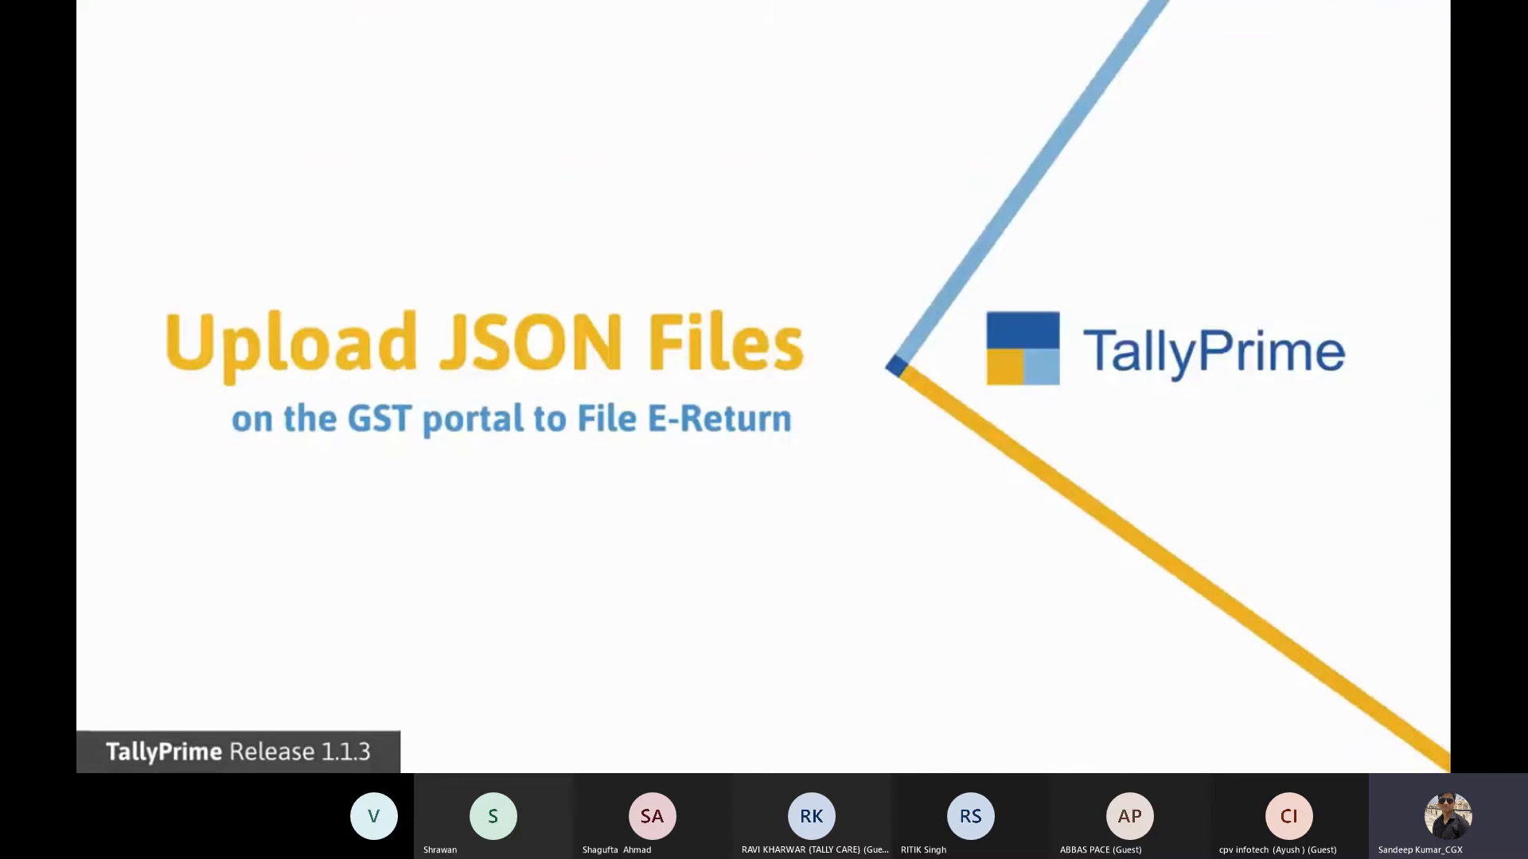
# Step: Bring up the GST portal's File Returns page showing the Invoice Furnishing Facility for February 2020-21
pyautogui.moveTo(927, 617)
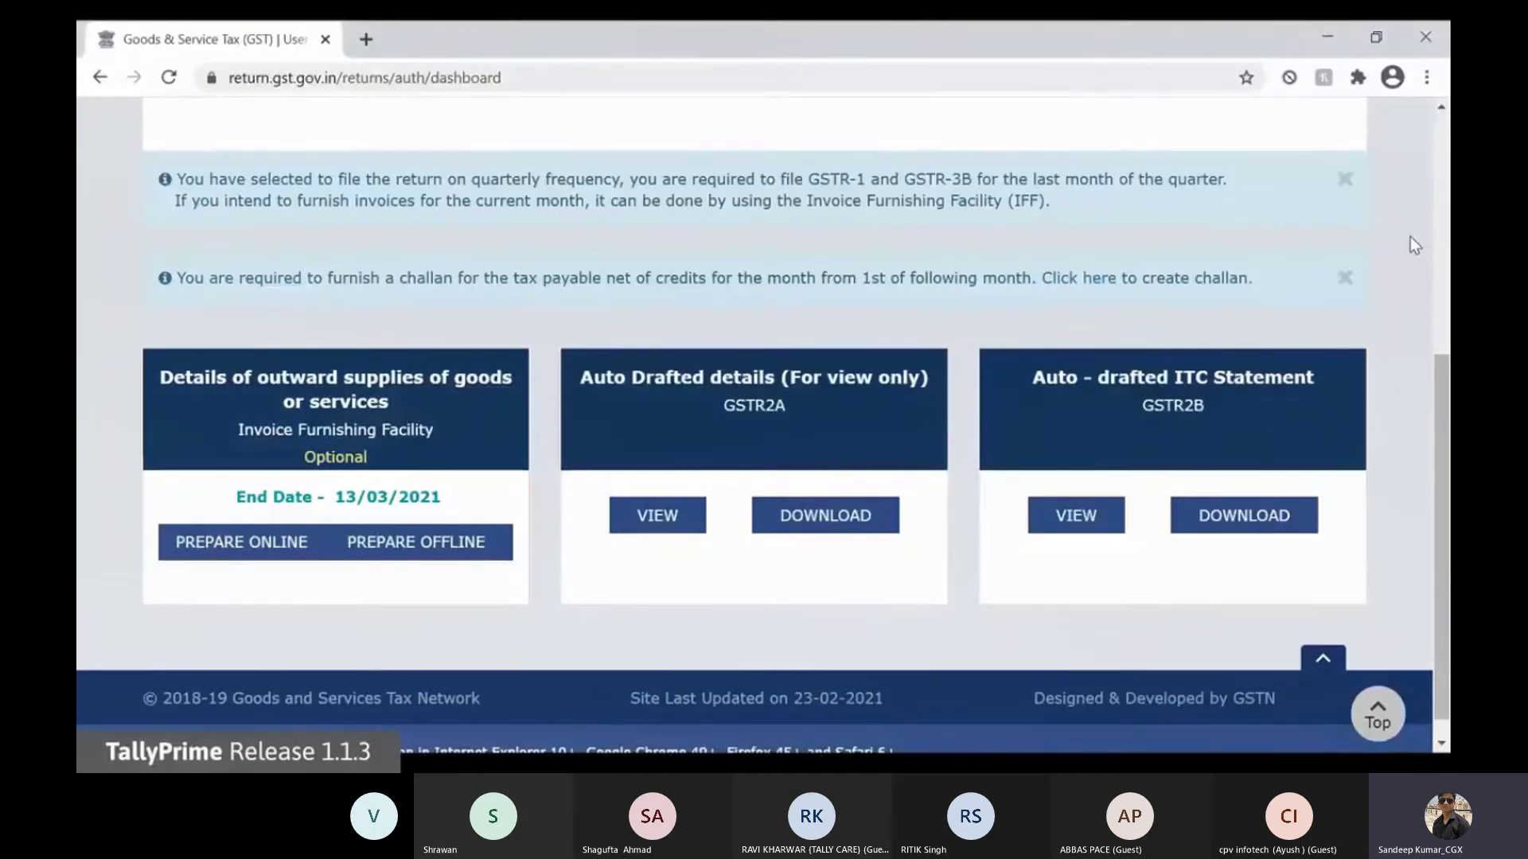
# Step: Upload the B2B section JSON file through the IFF offline upload
pyautogui.click(448, 548)
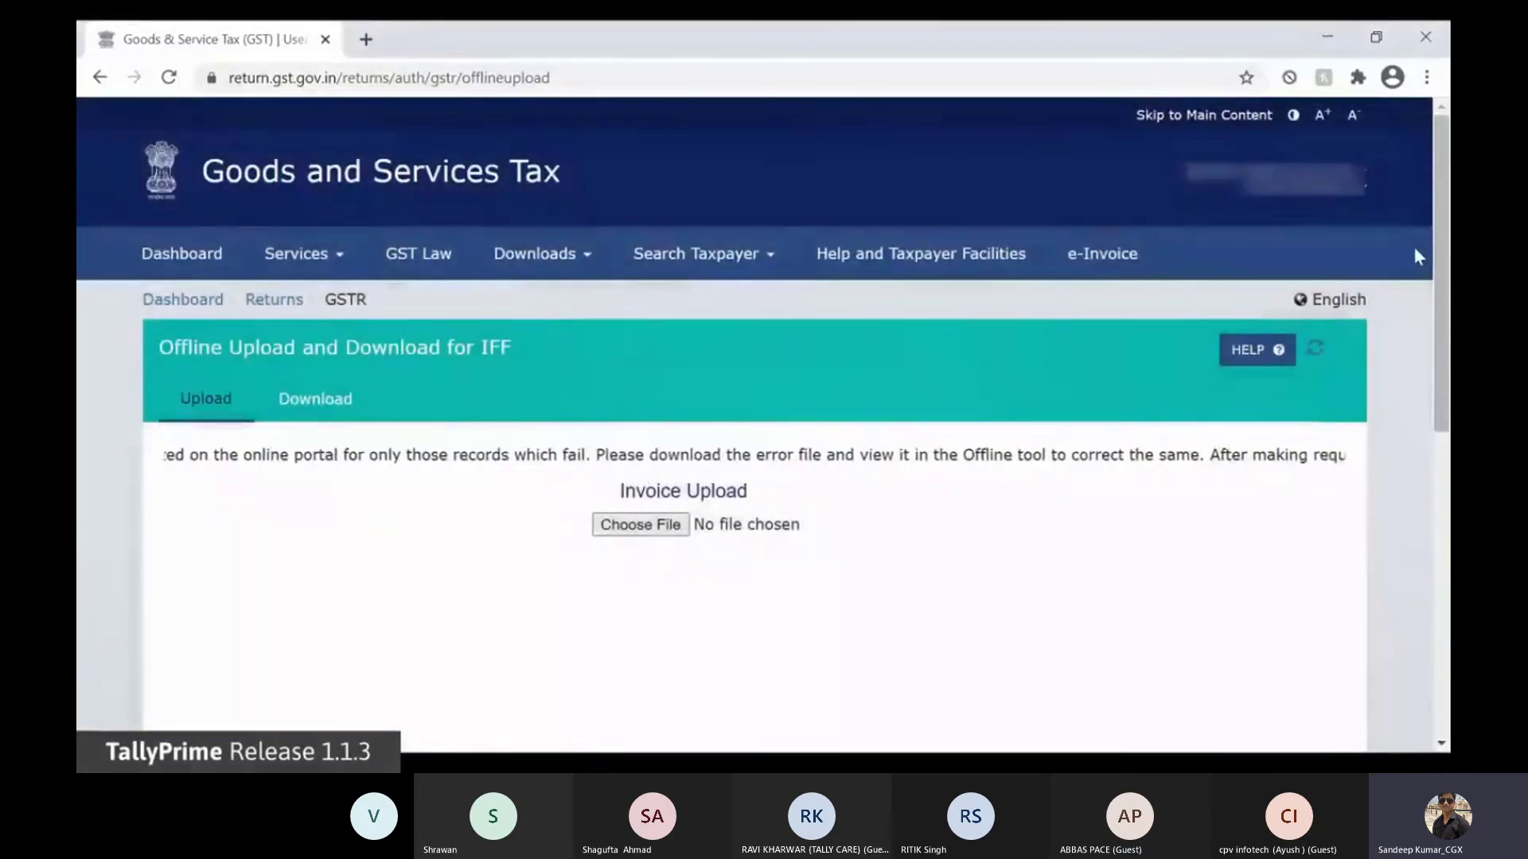
pyautogui.click(672, 527)
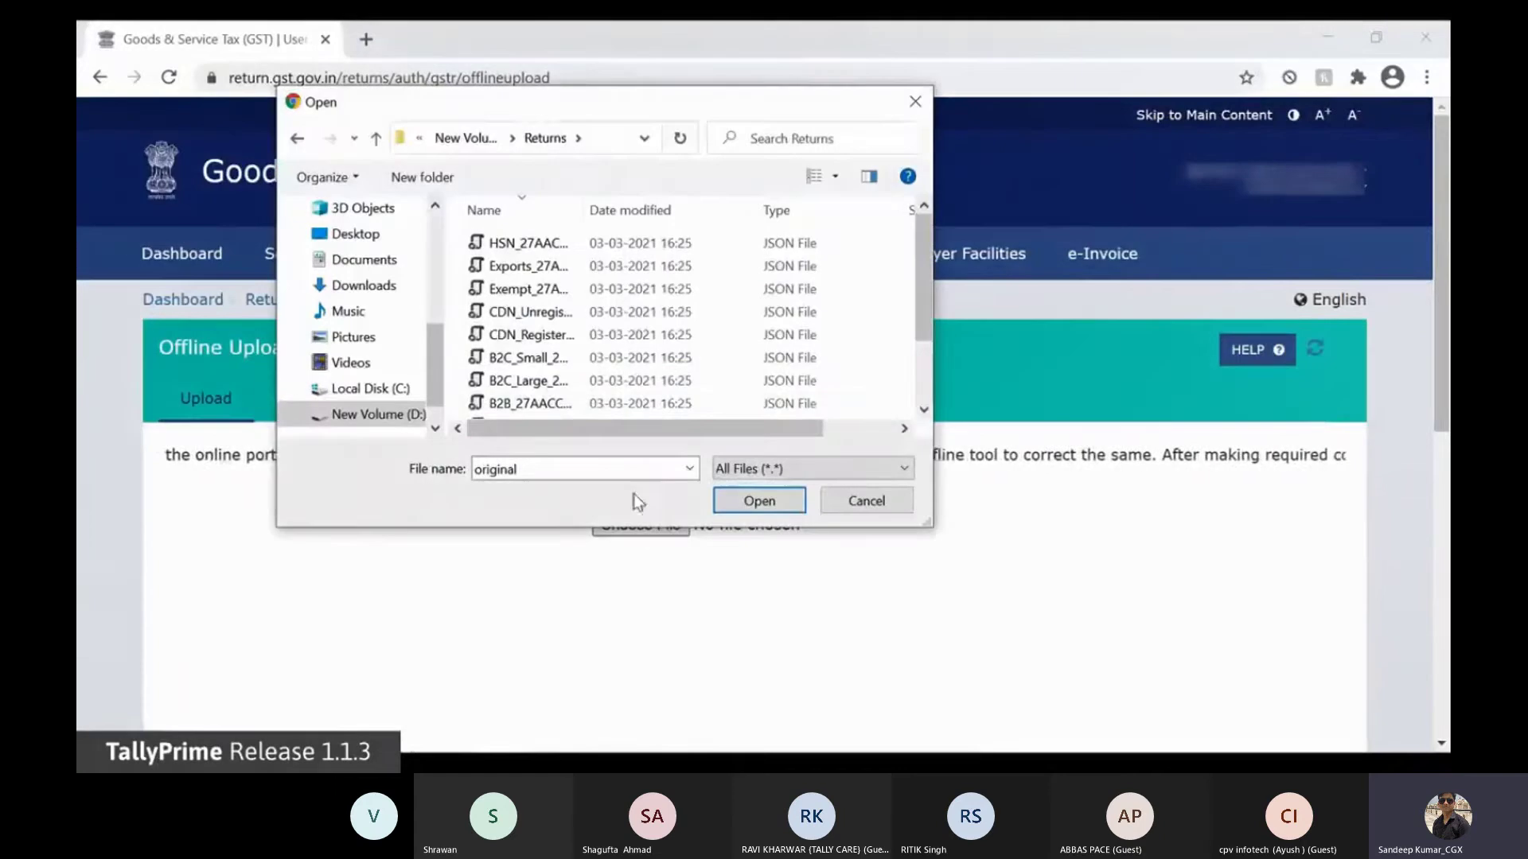
pyautogui.click(557, 408)
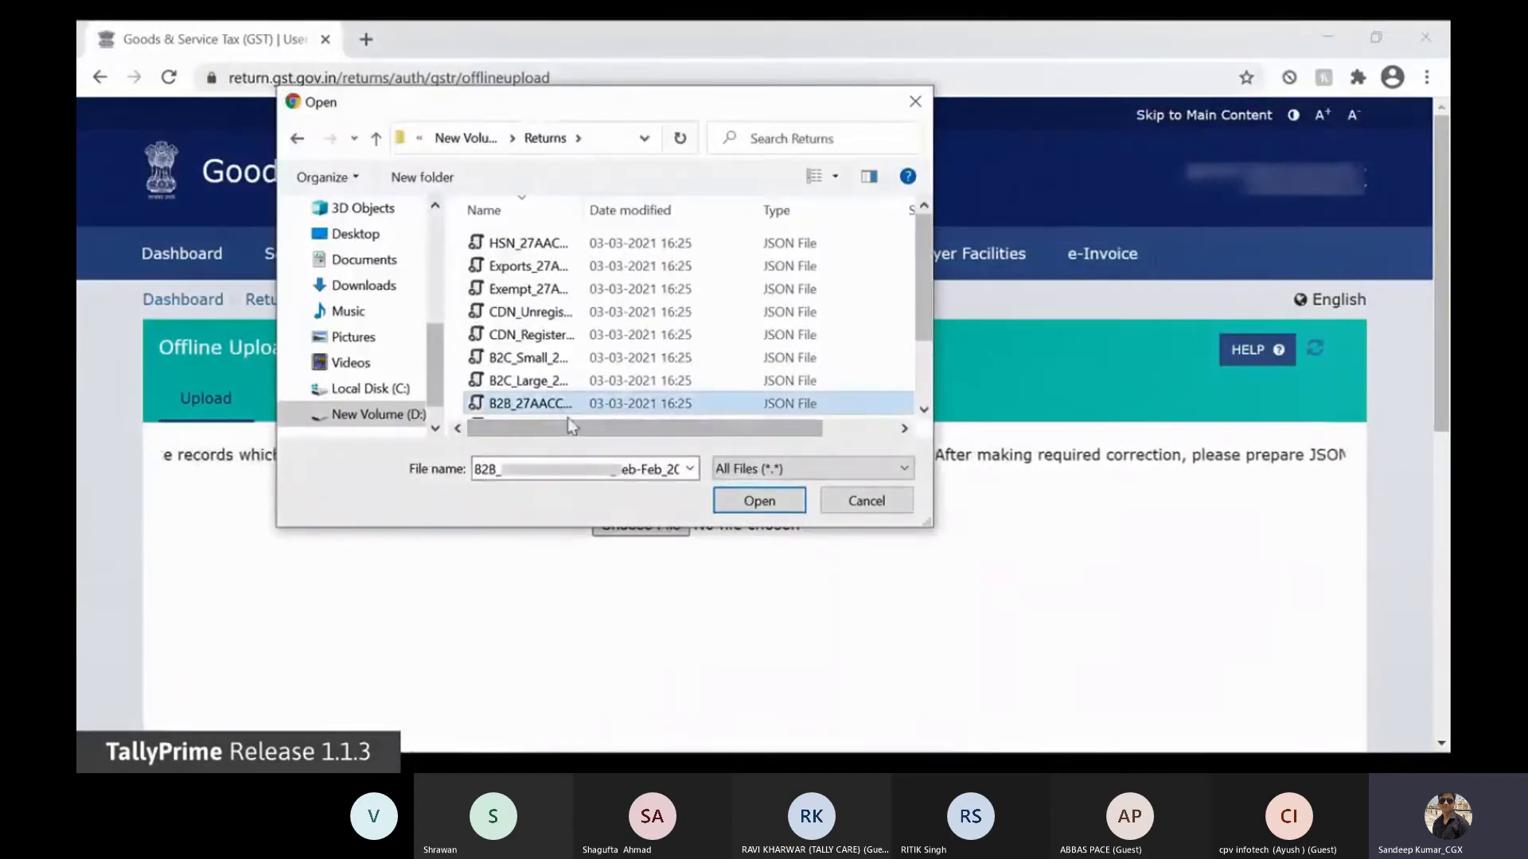
pyautogui.click(779, 508)
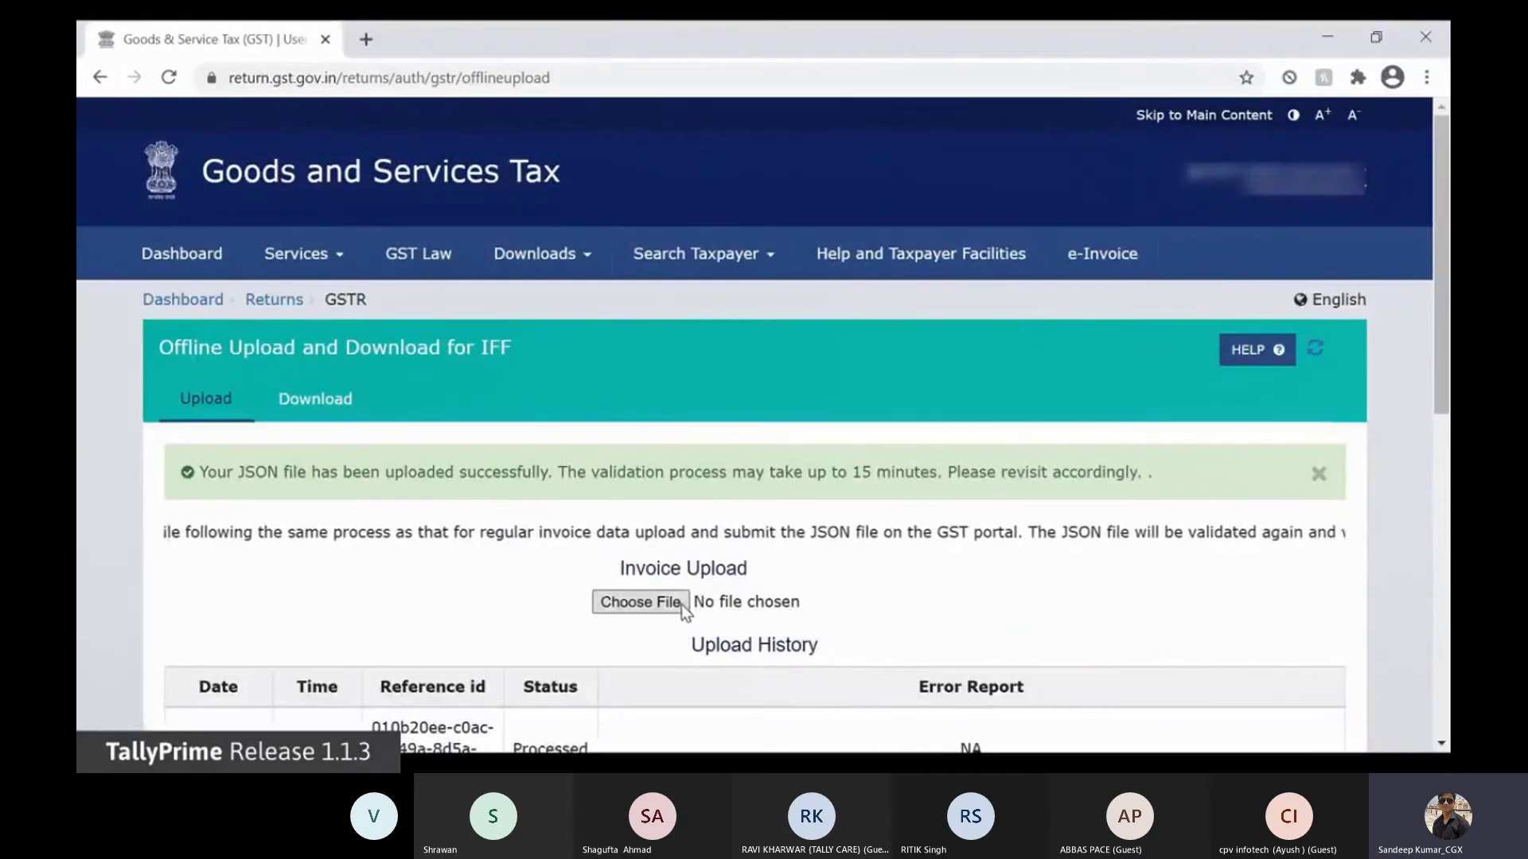
# Step: Upload the CDN Registered JSON file as well
pyautogui.click(640, 603)
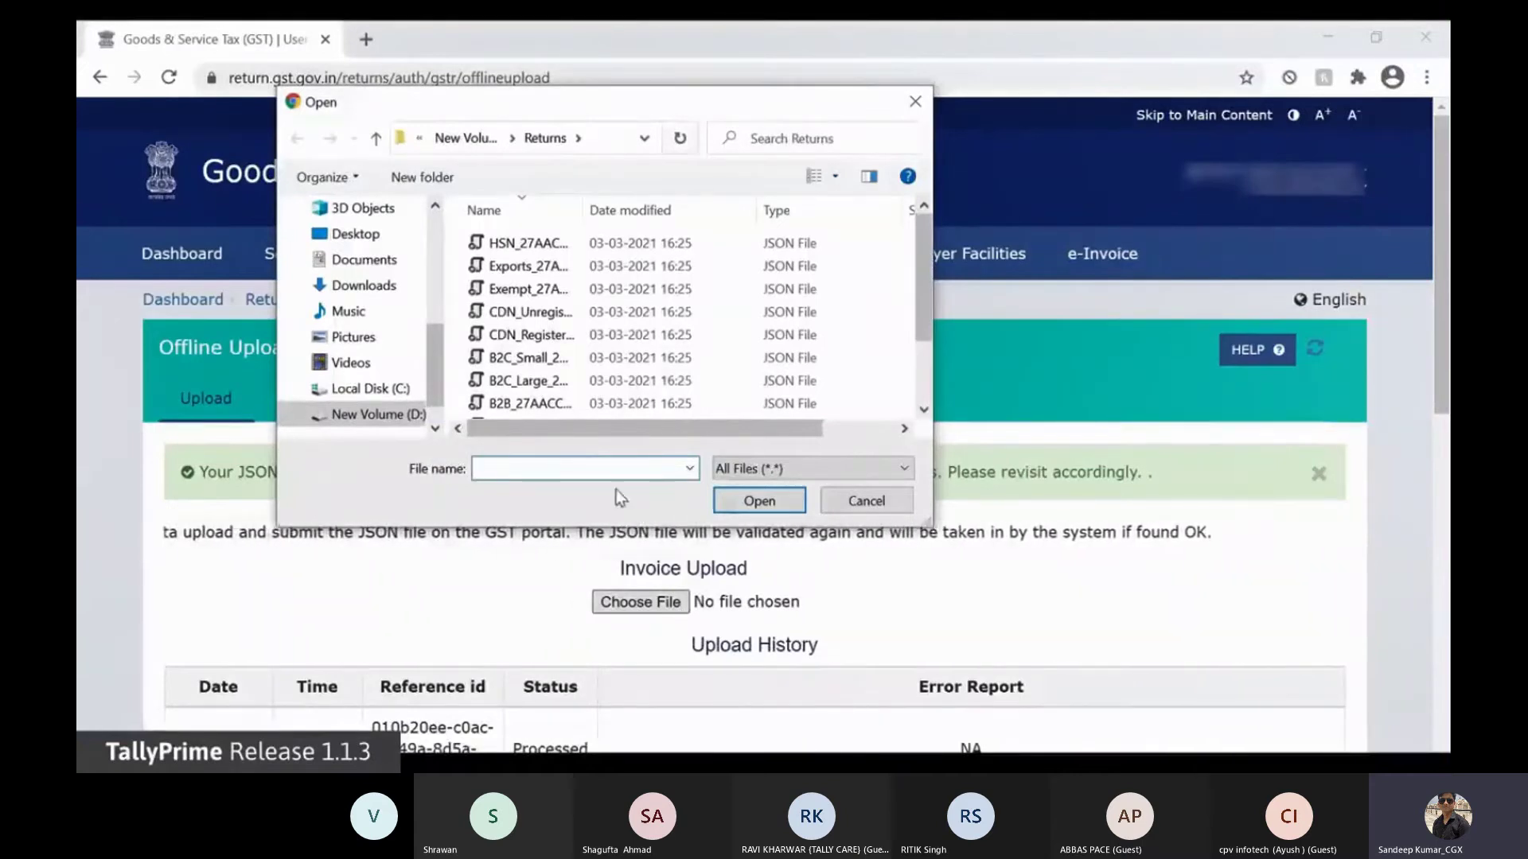
pyautogui.click(546, 338)
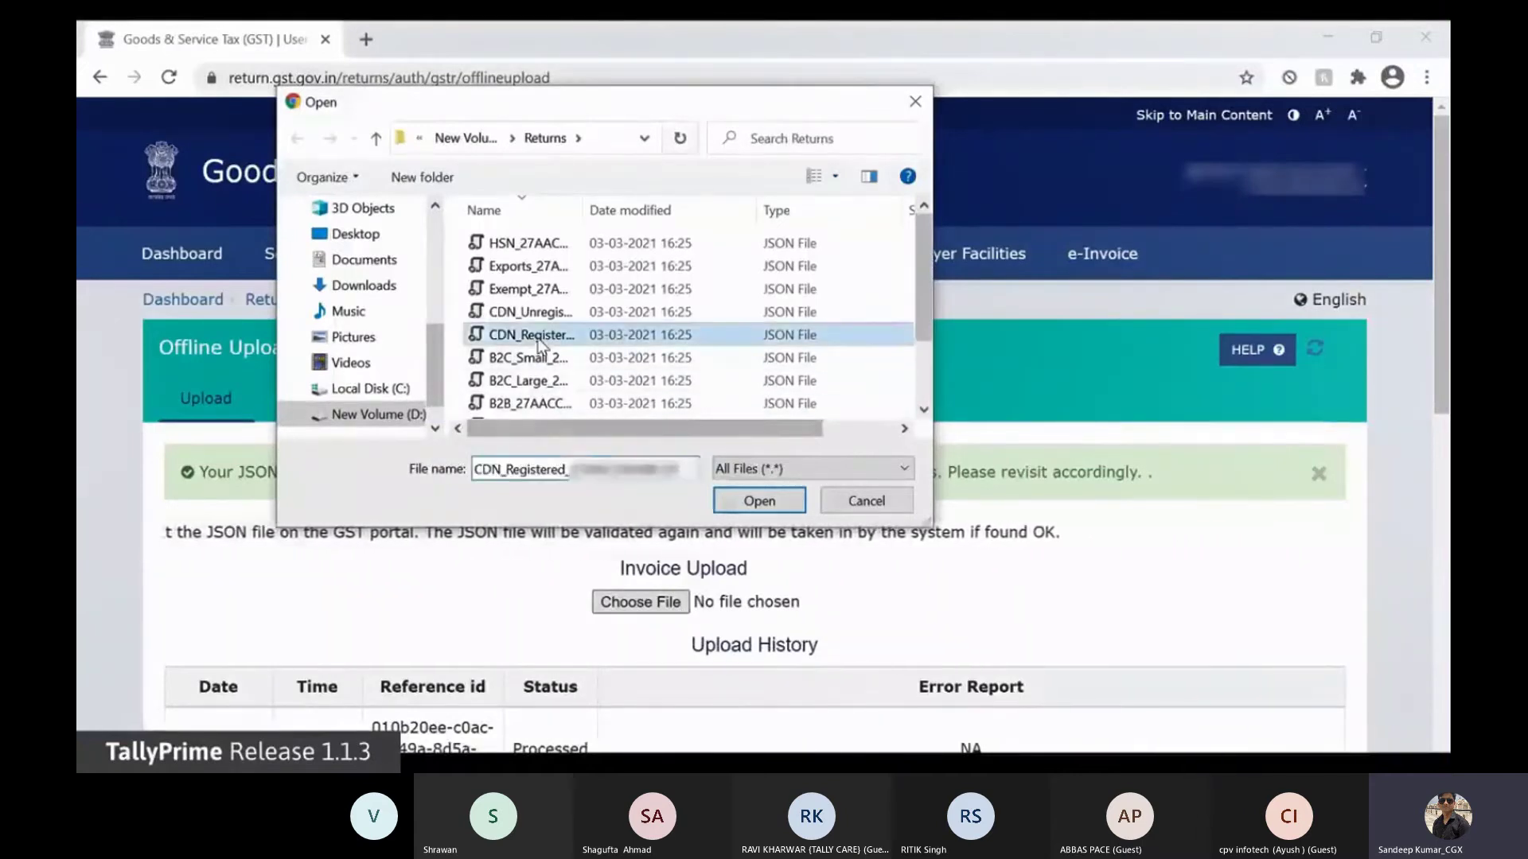
pyautogui.click(732, 508)
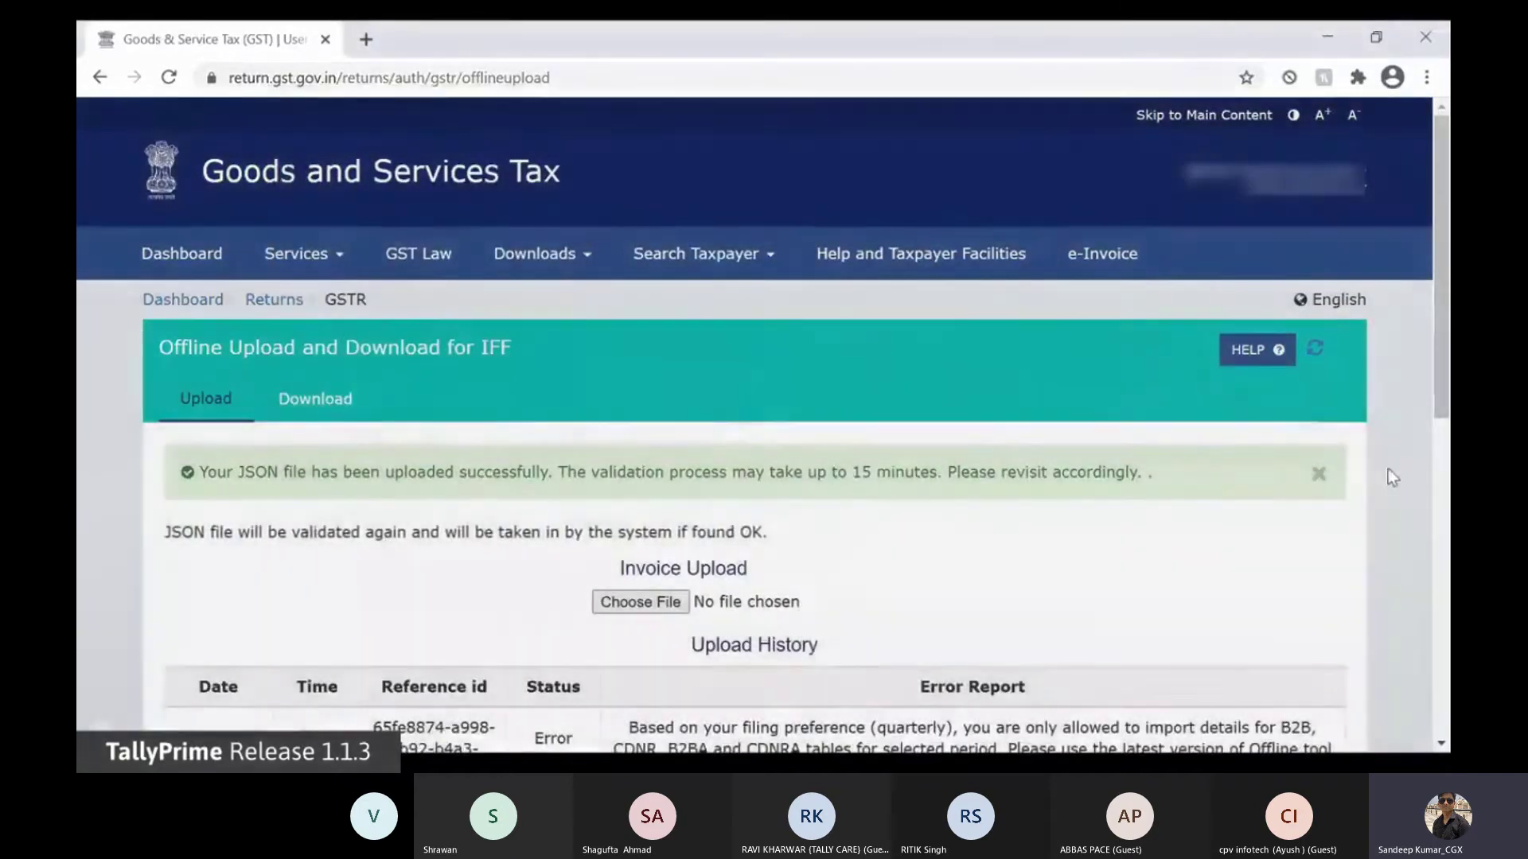
pyautogui.scroll(-10, 1402, 464)
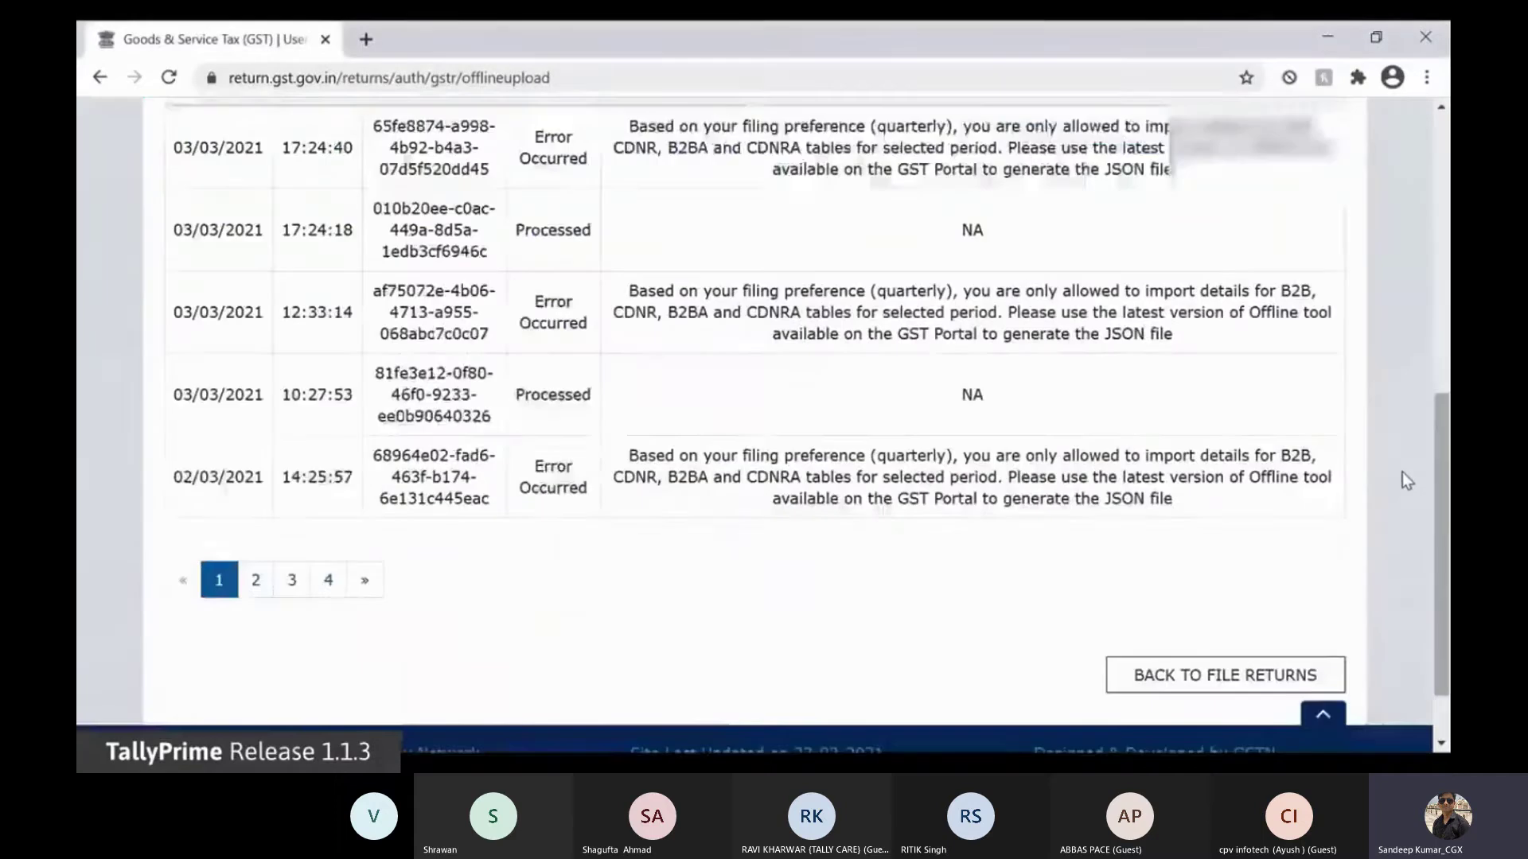
# Step: Search returns for February 2020-21 and start preparing the IFF online
pyautogui.click(1277, 593)
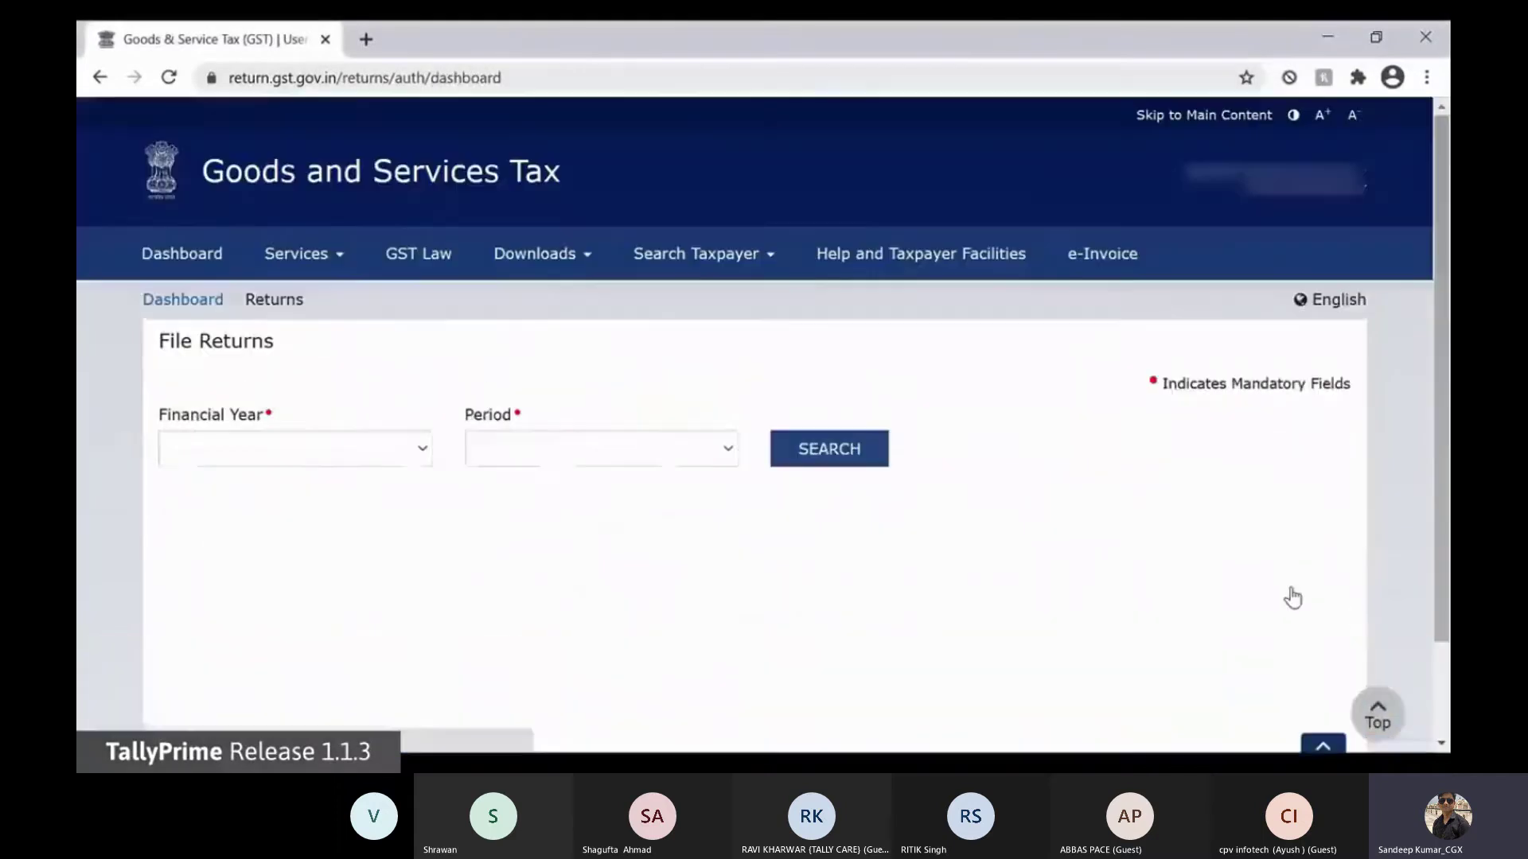
pyautogui.click(730, 483)
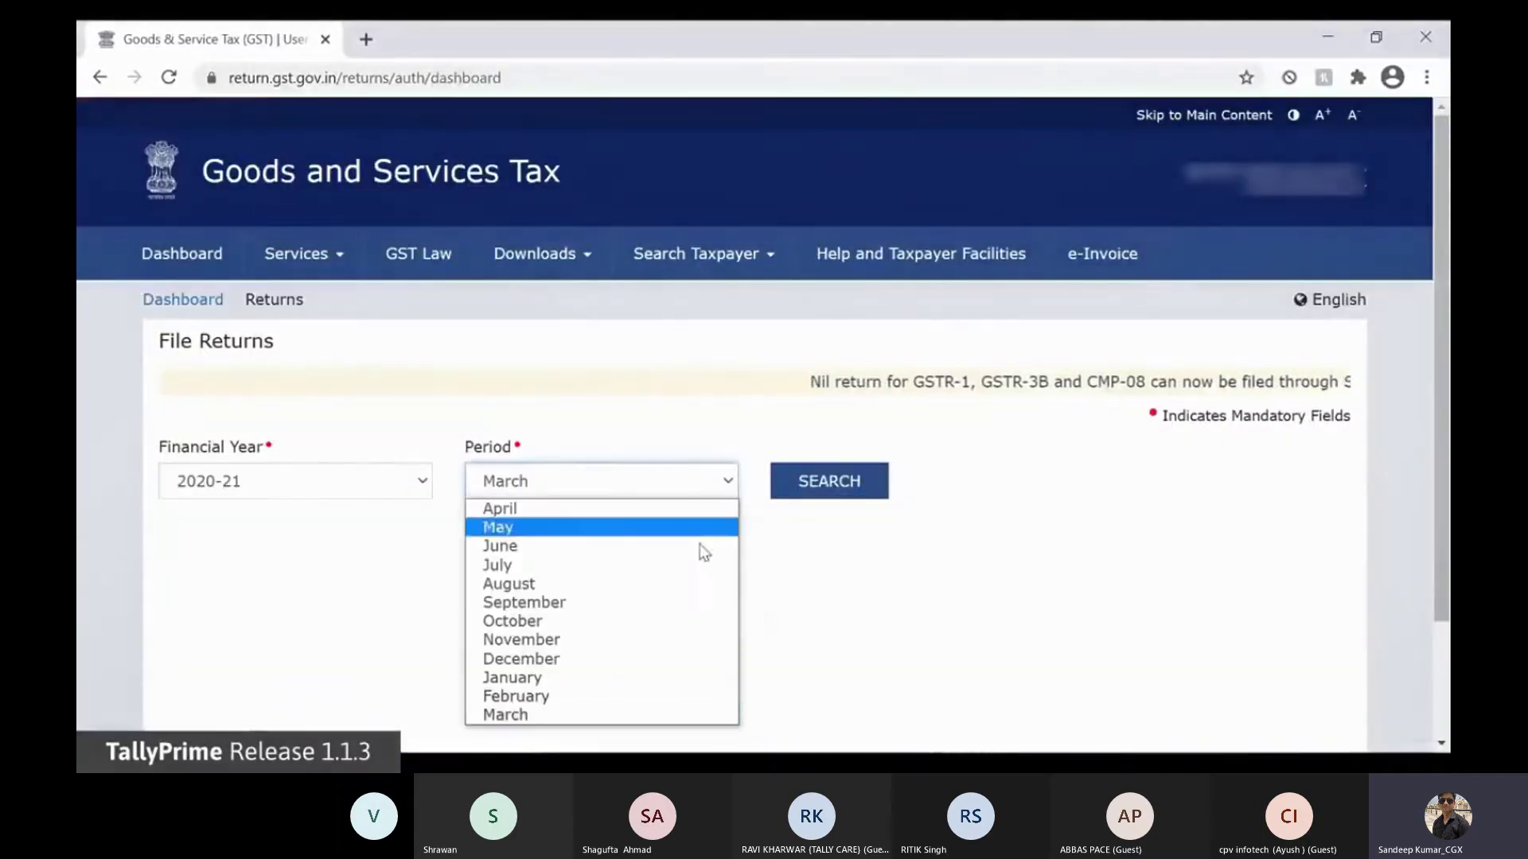
pyautogui.click(649, 696)
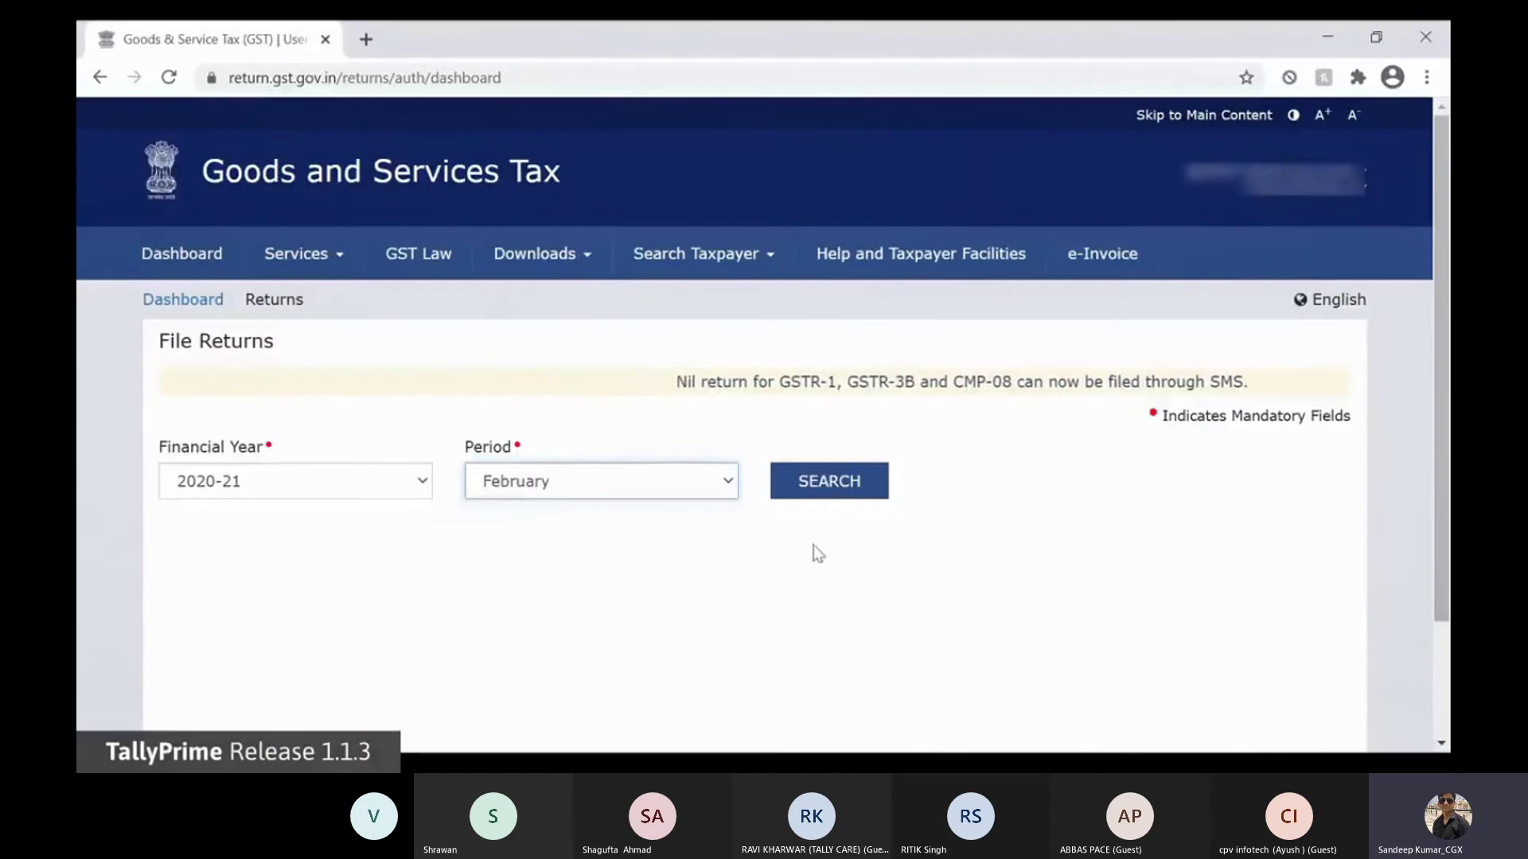
pyautogui.click(843, 491)
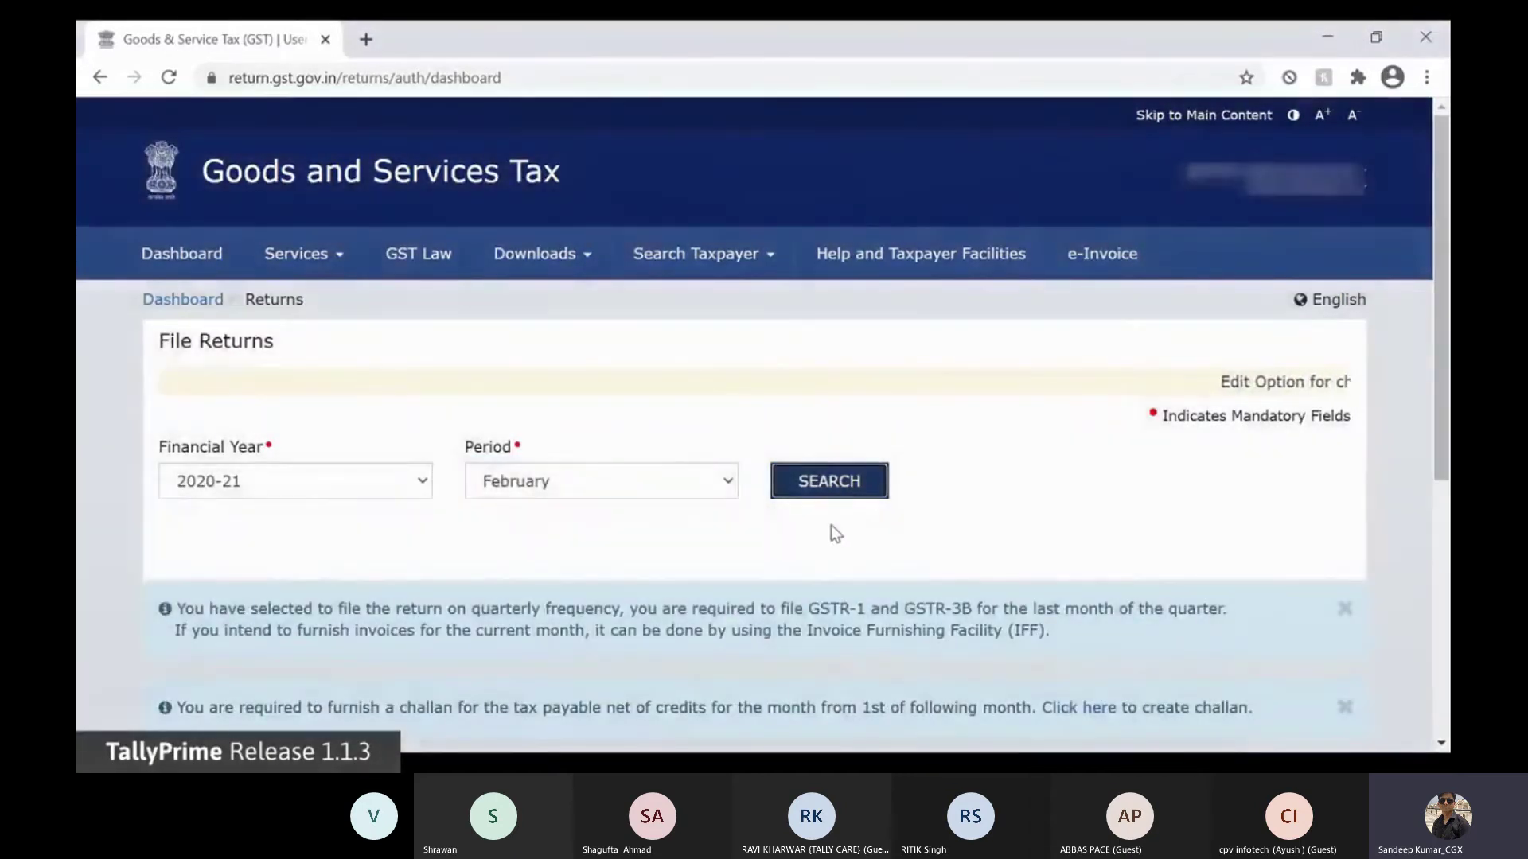
pyautogui.scroll(-4, 831, 525)
pyautogui.scroll(-1, 831, 526)
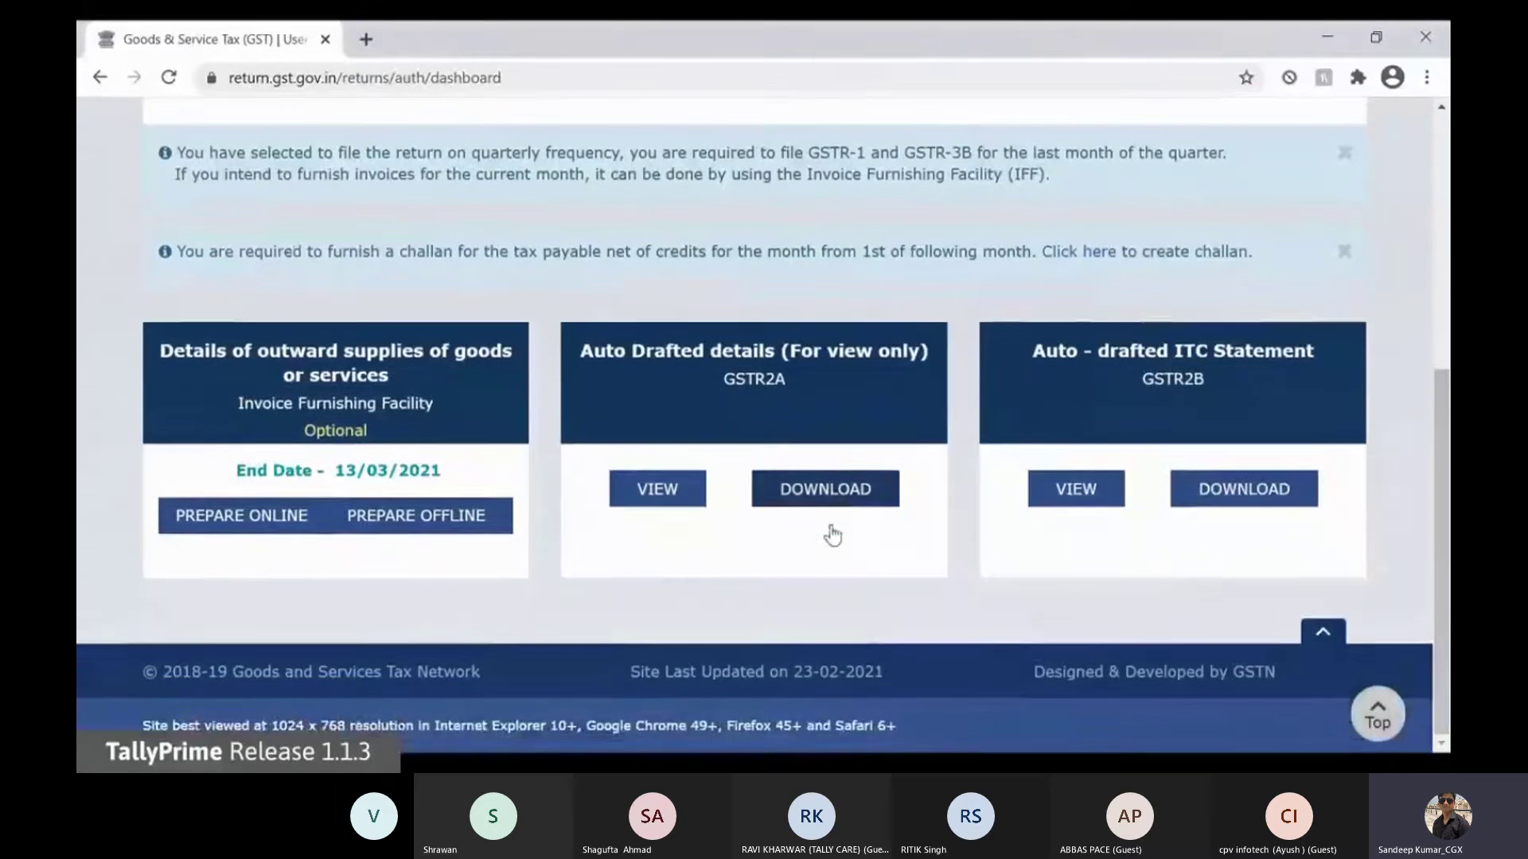
pyautogui.click(271, 521)
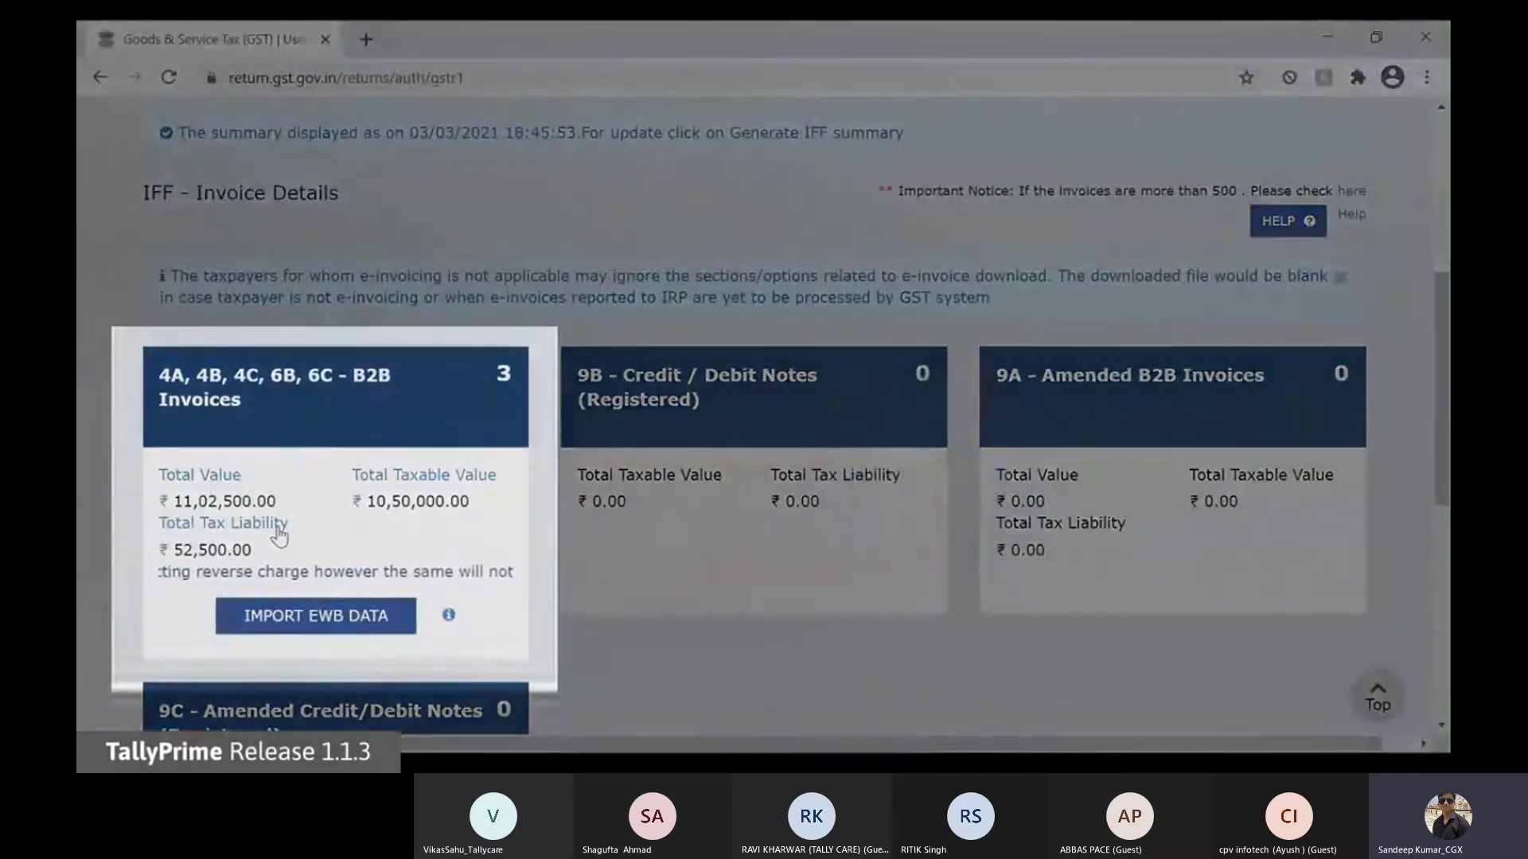
# Step: Review the B2B invoices receiver-wise summary, then return to the IFF invoice tiles
pyautogui.click(279, 535)
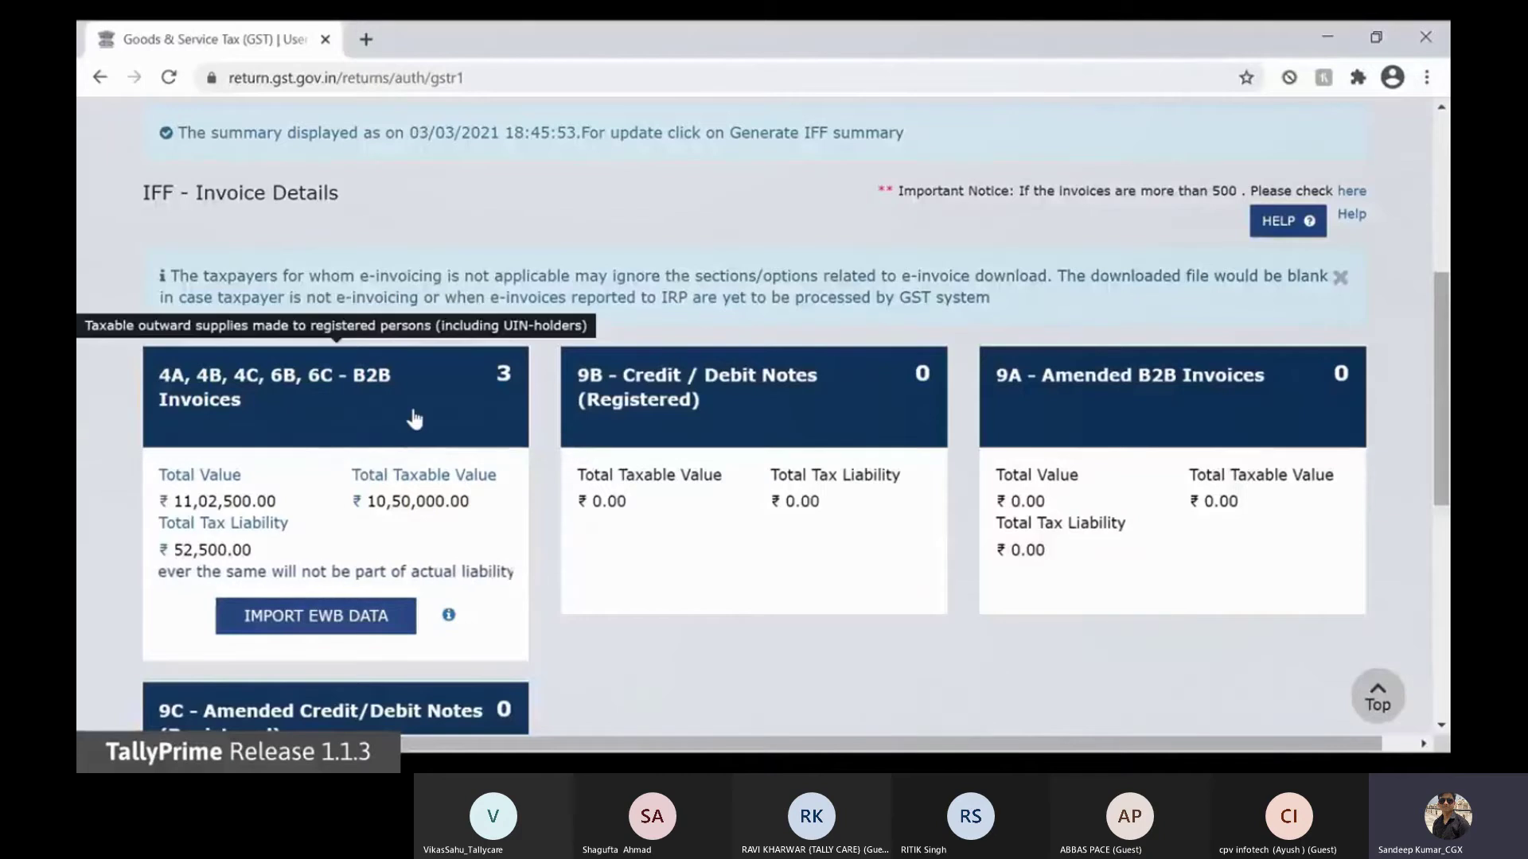
pyautogui.click(414, 419)
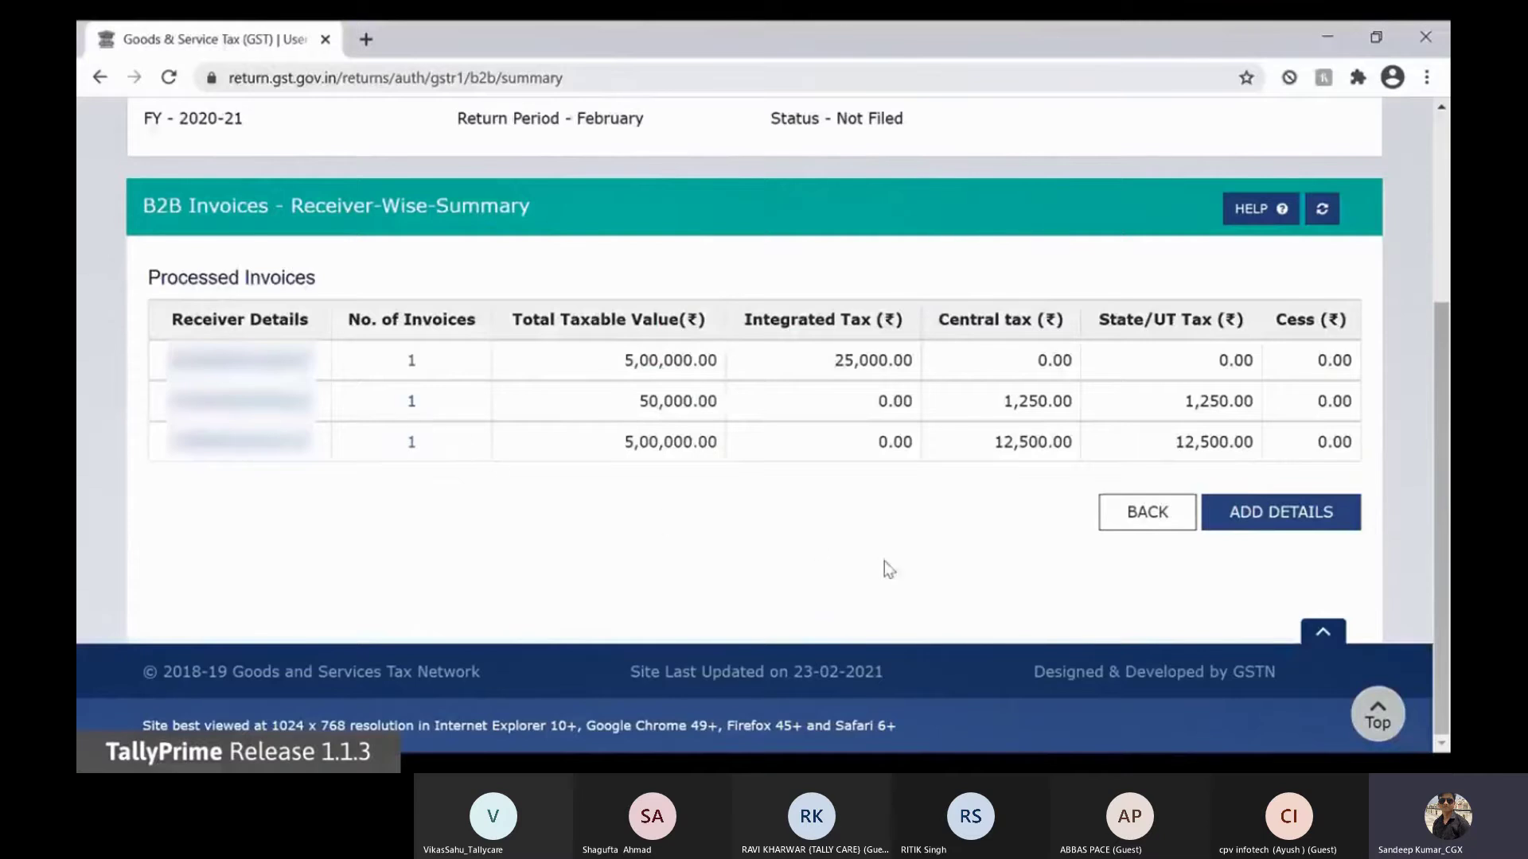
pyautogui.click(1116, 527)
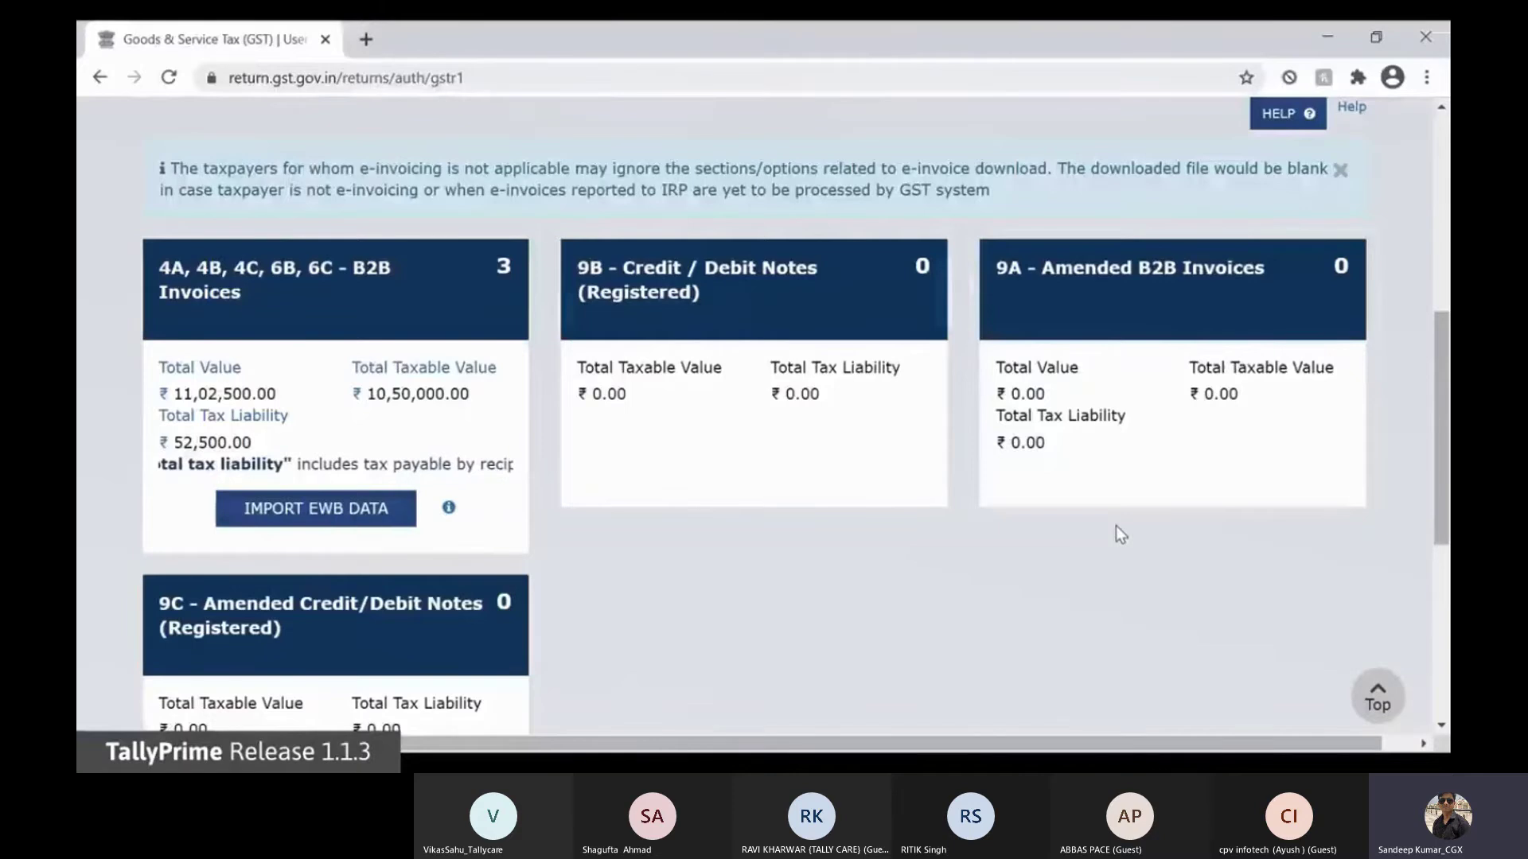
# Step: Download the IFF summary PDF preview and open it
pyautogui.scroll(-5, 1115, 529)
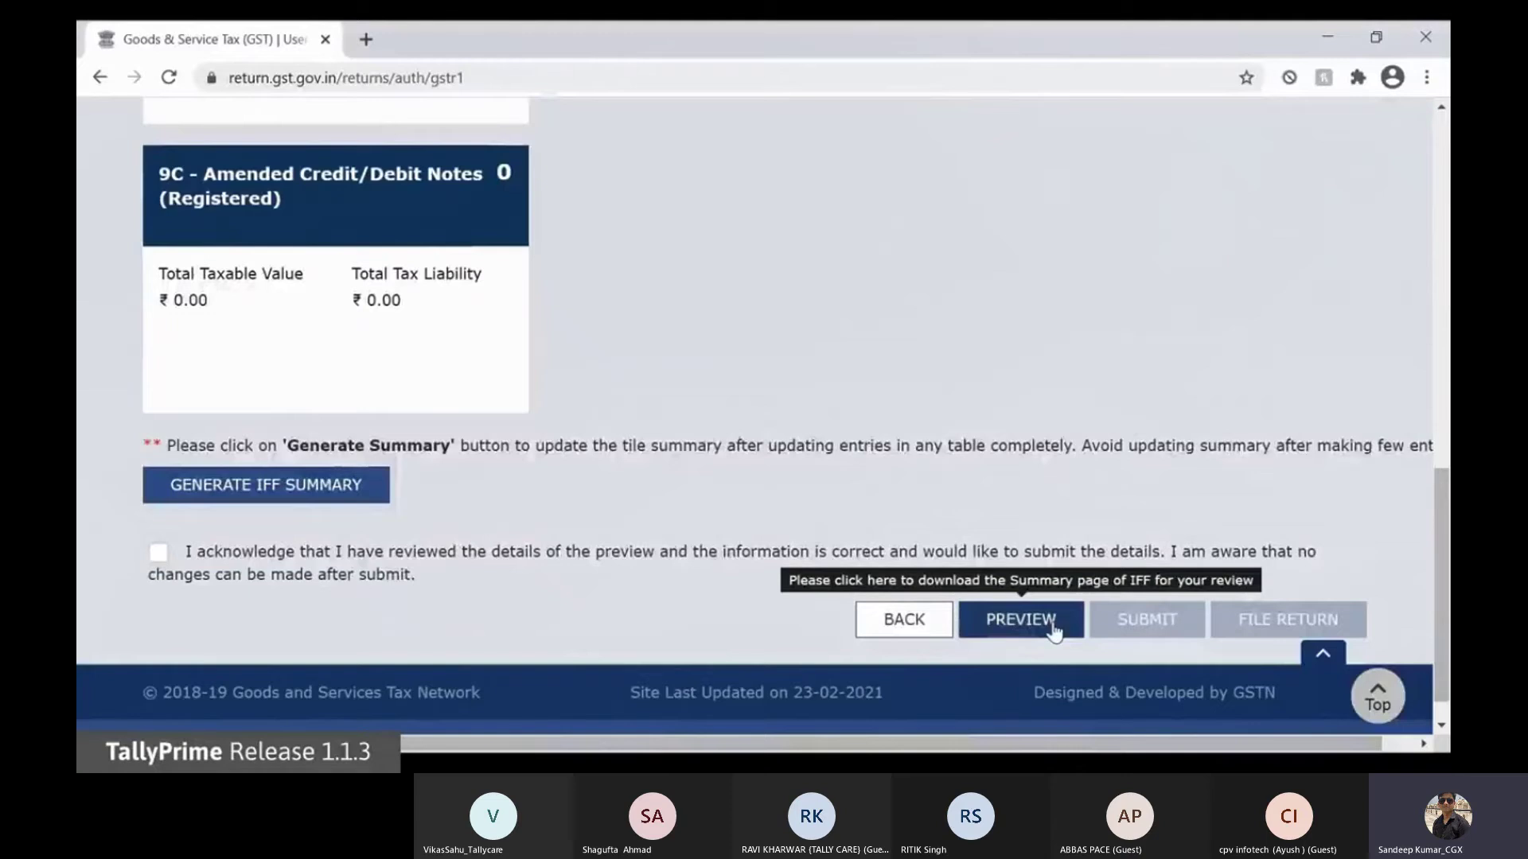
pyautogui.click(1052, 627)
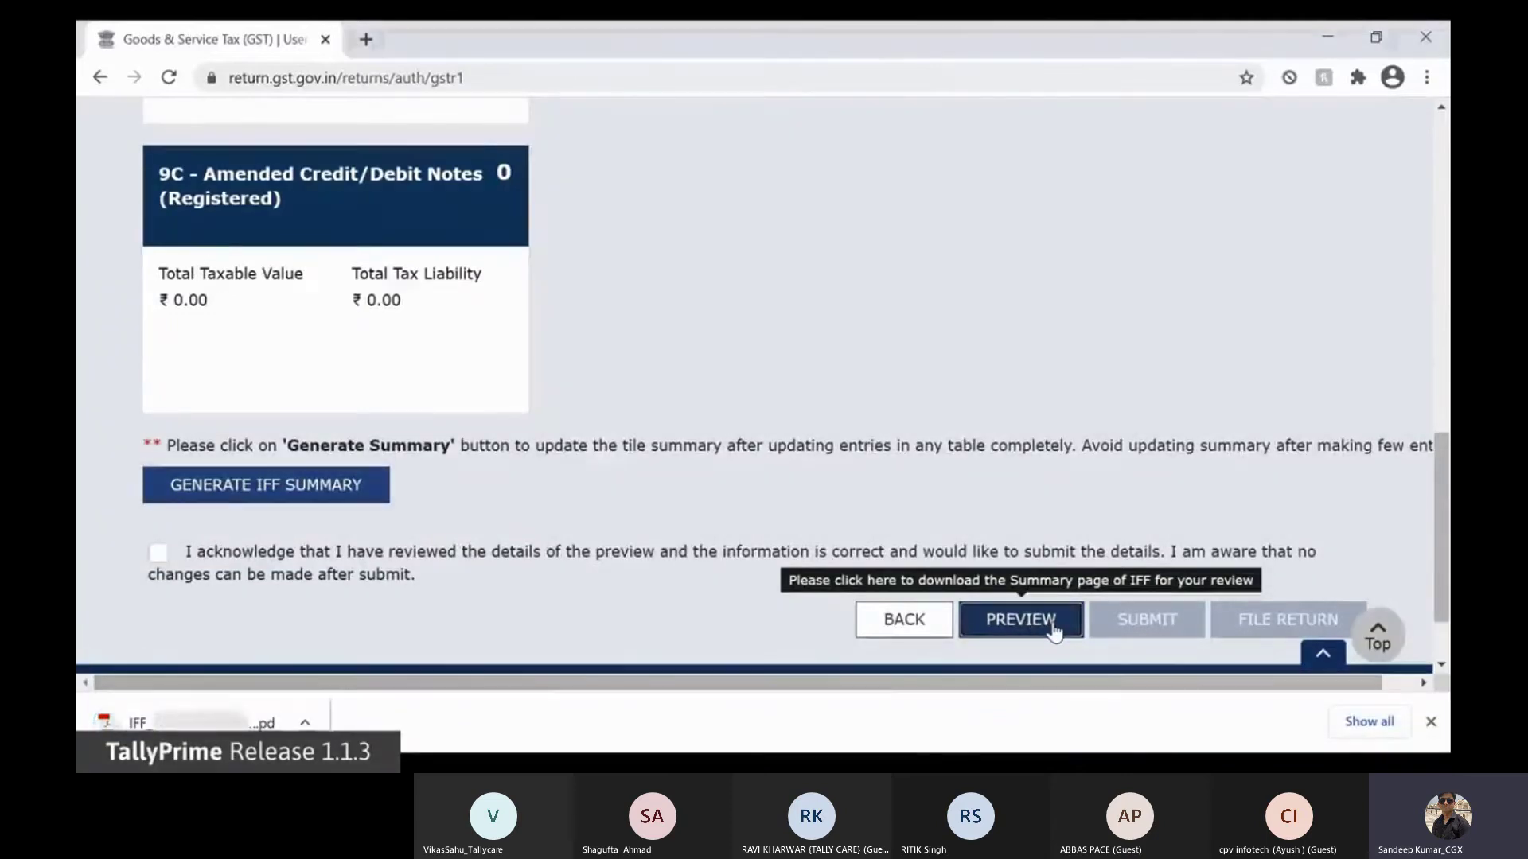
pyautogui.click(250, 724)
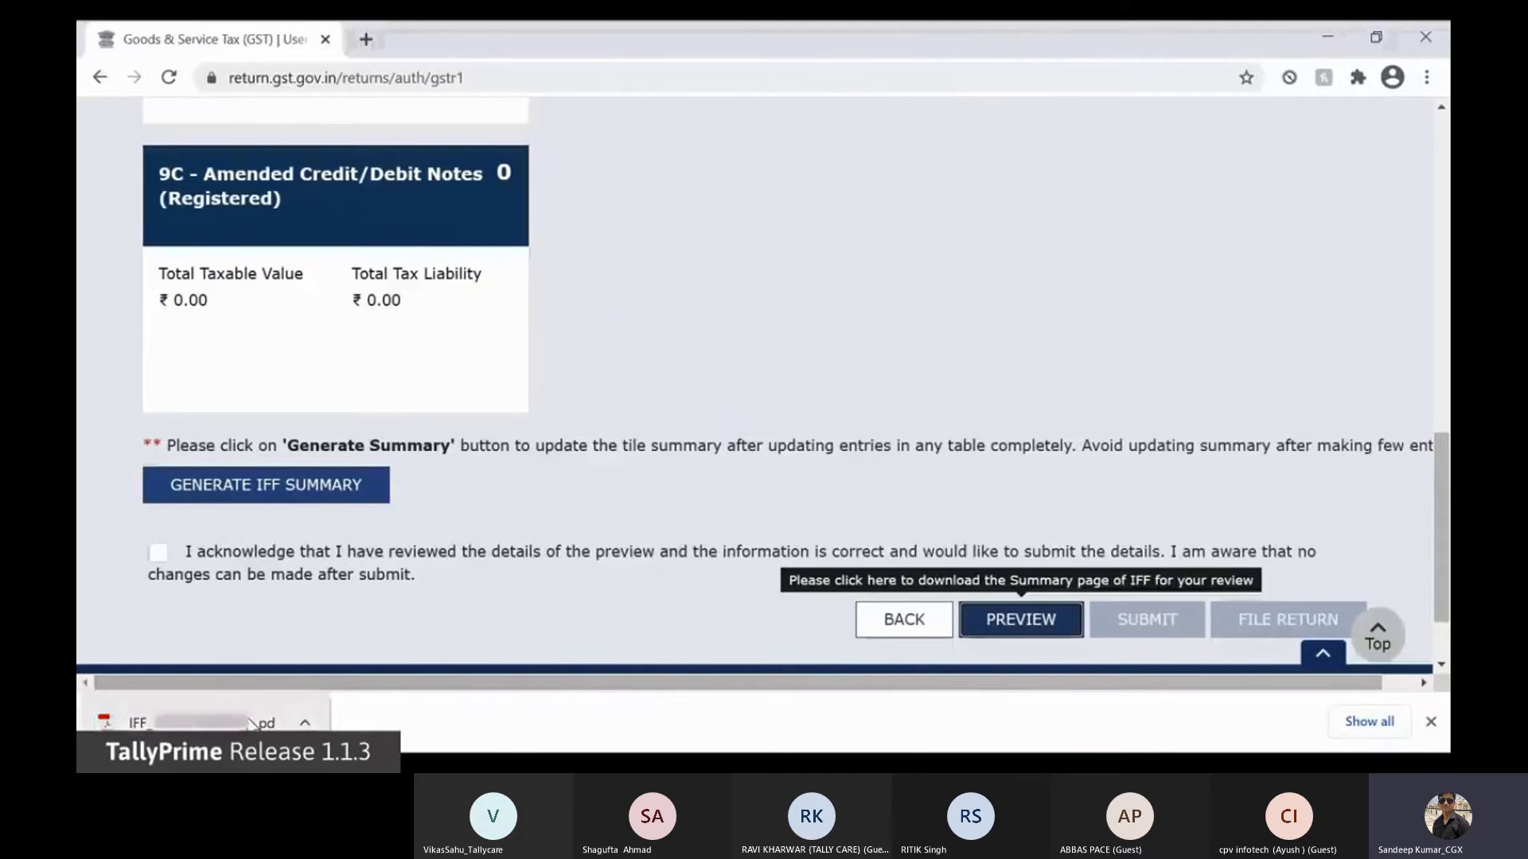
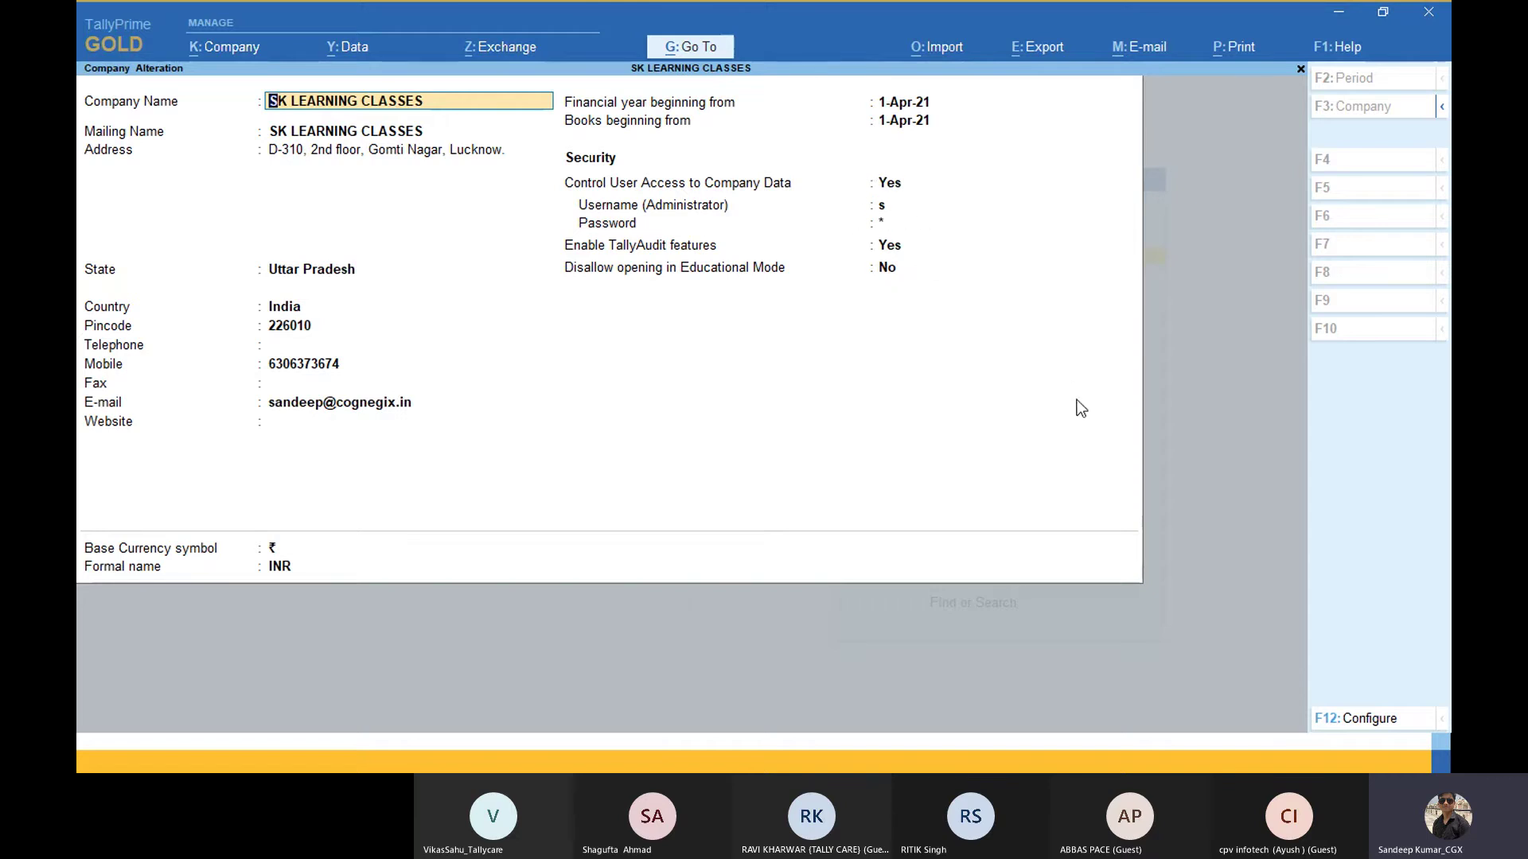
# Step: Set Use User Access Control to Yes in the F12 company configuration and accept it
pyautogui.click(1340, 718)
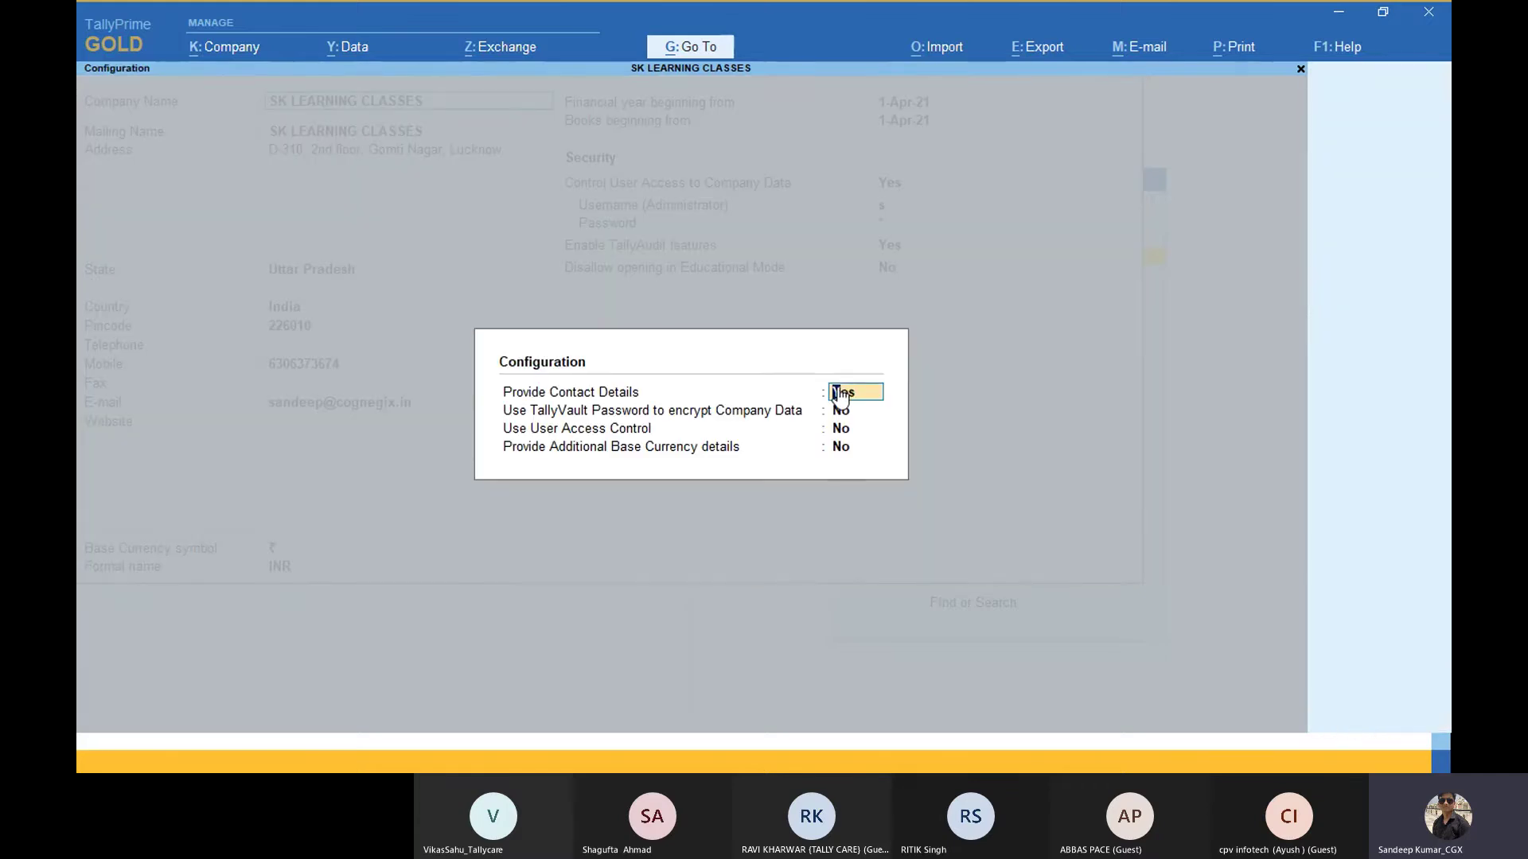
pyautogui.press('Return')
pyautogui.press('Return')
pyautogui.write('y')
pyautogui.press('Return')
pyautogui.write('n')
pyautogui.press('Return')
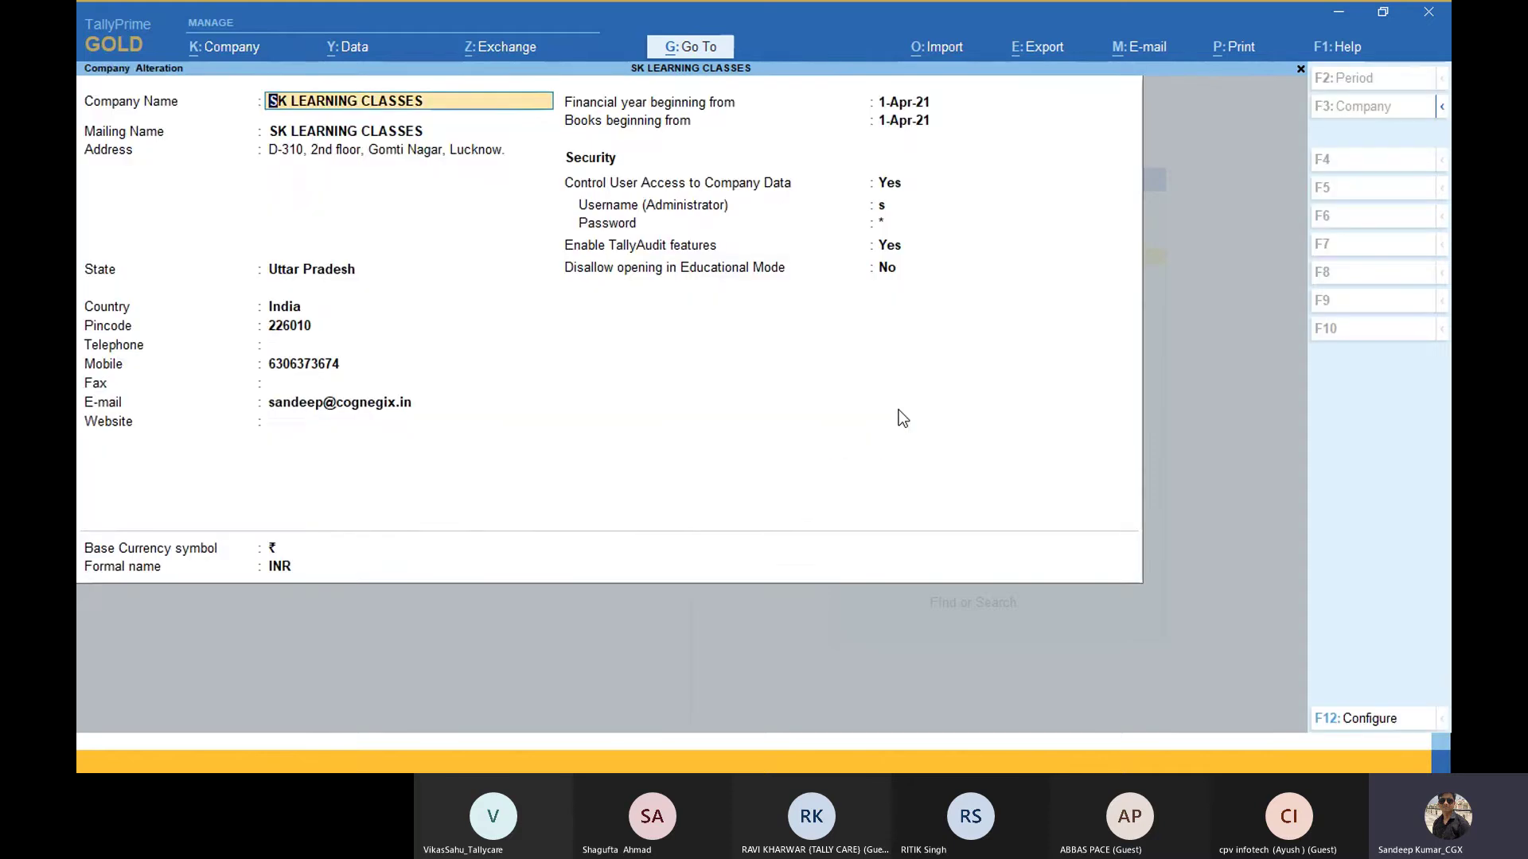
# Step: Step through the security fields and save the Company Alteration with Ctrl+A
pyautogui.press('Return')
pyautogui.press('Return')
pyautogui.press('Return')
pyautogui.press('Return')
pyautogui.press('Return')
pyautogui.press('Return')
pyautogui.press('Return')
pyautogui.press('Return')
pyautogui.press('Return')
pyautogui.press('Return')
pyautogui.press('Return')
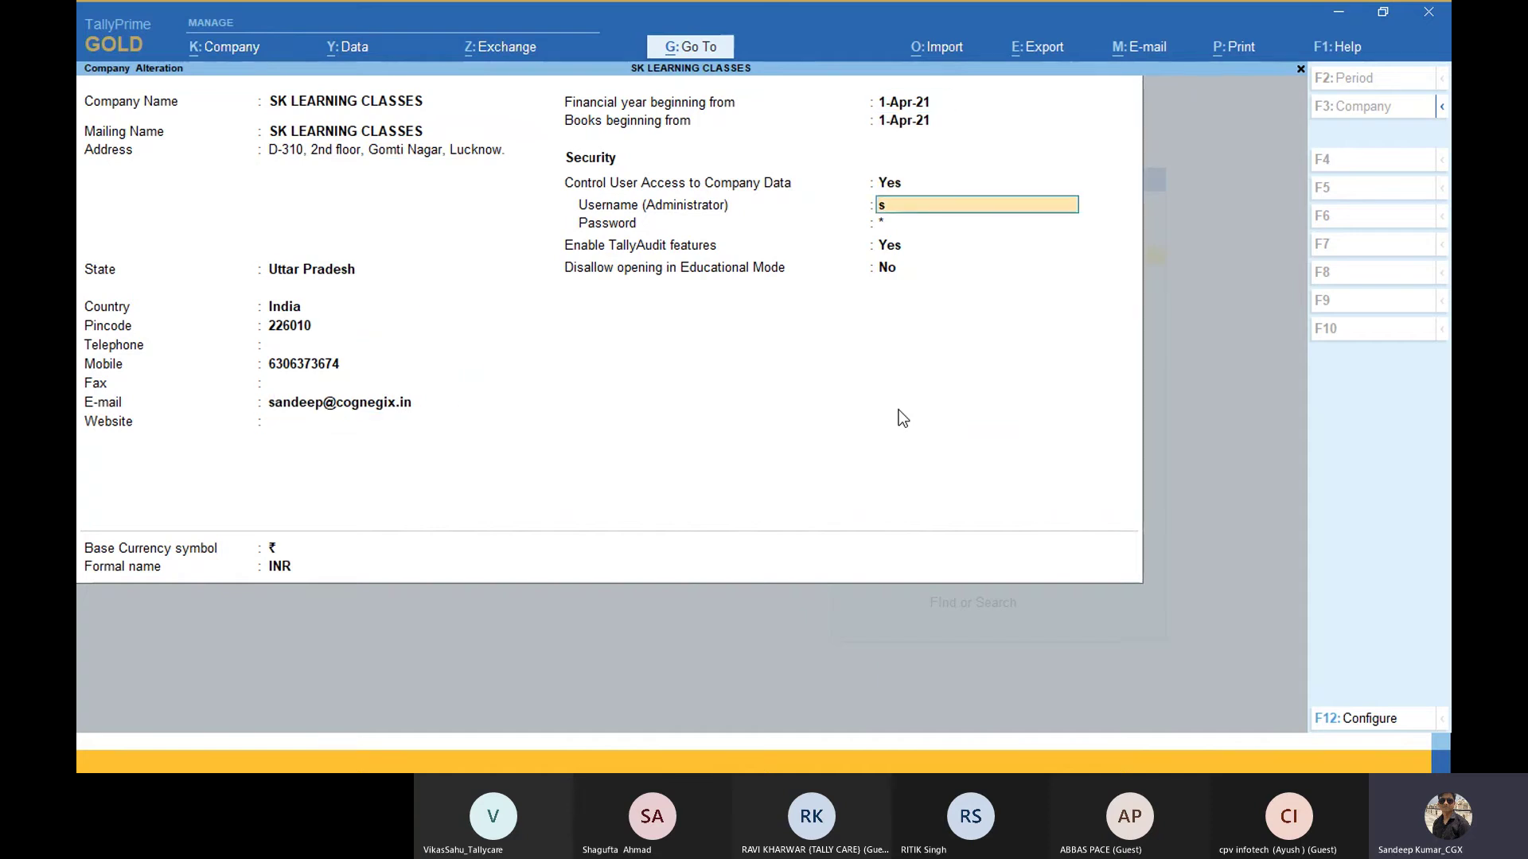
pyautogui.press('Return')
pyautogui.press('Return')
pyautogui.press('Return')
pyautogui.press('Return')
pyautogui.press('Return')
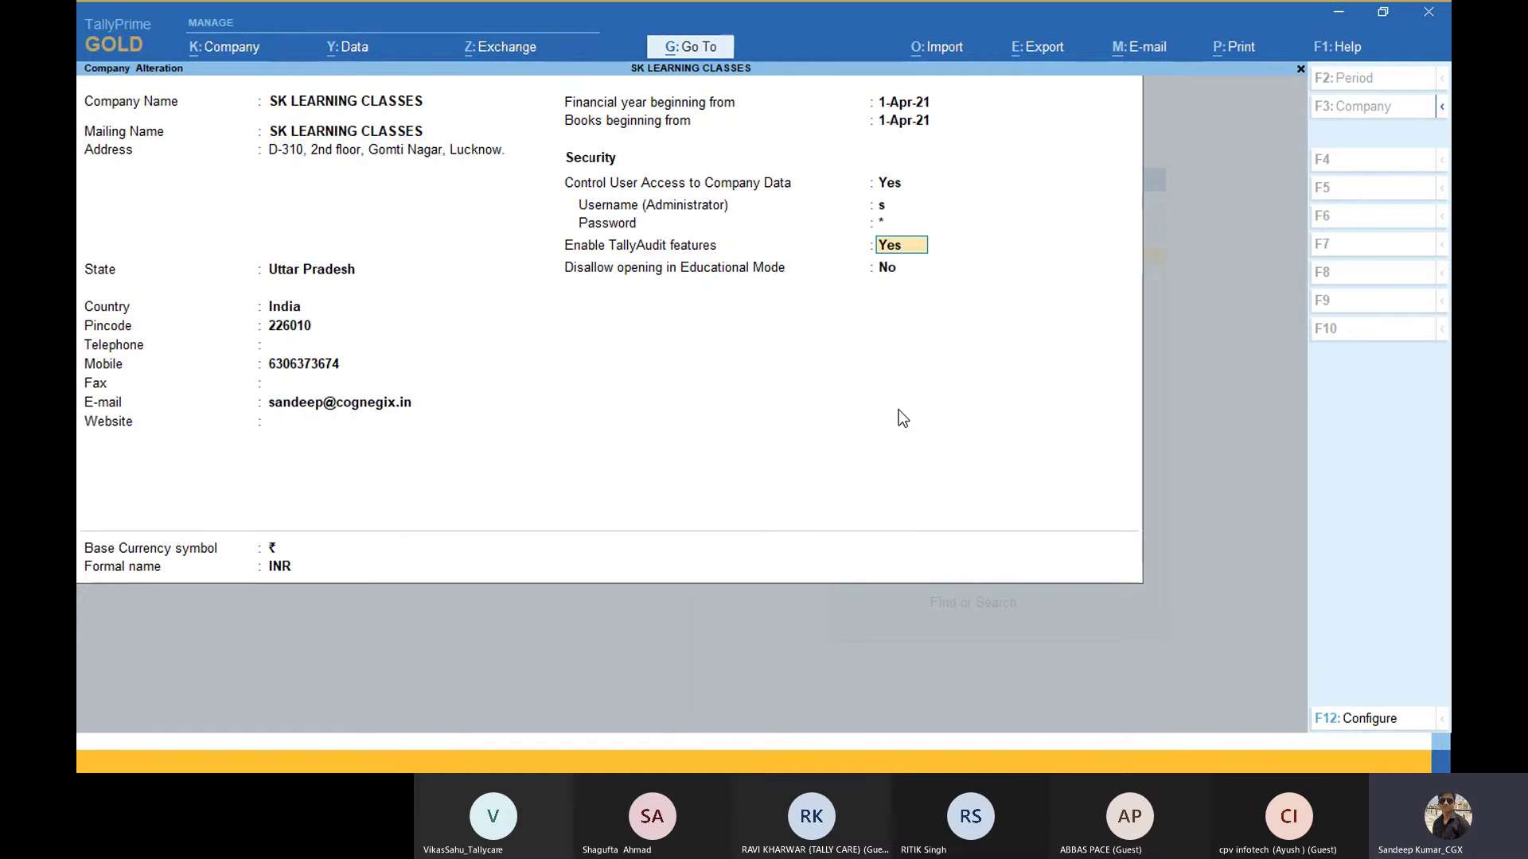
pyautogui.press('ctrl')
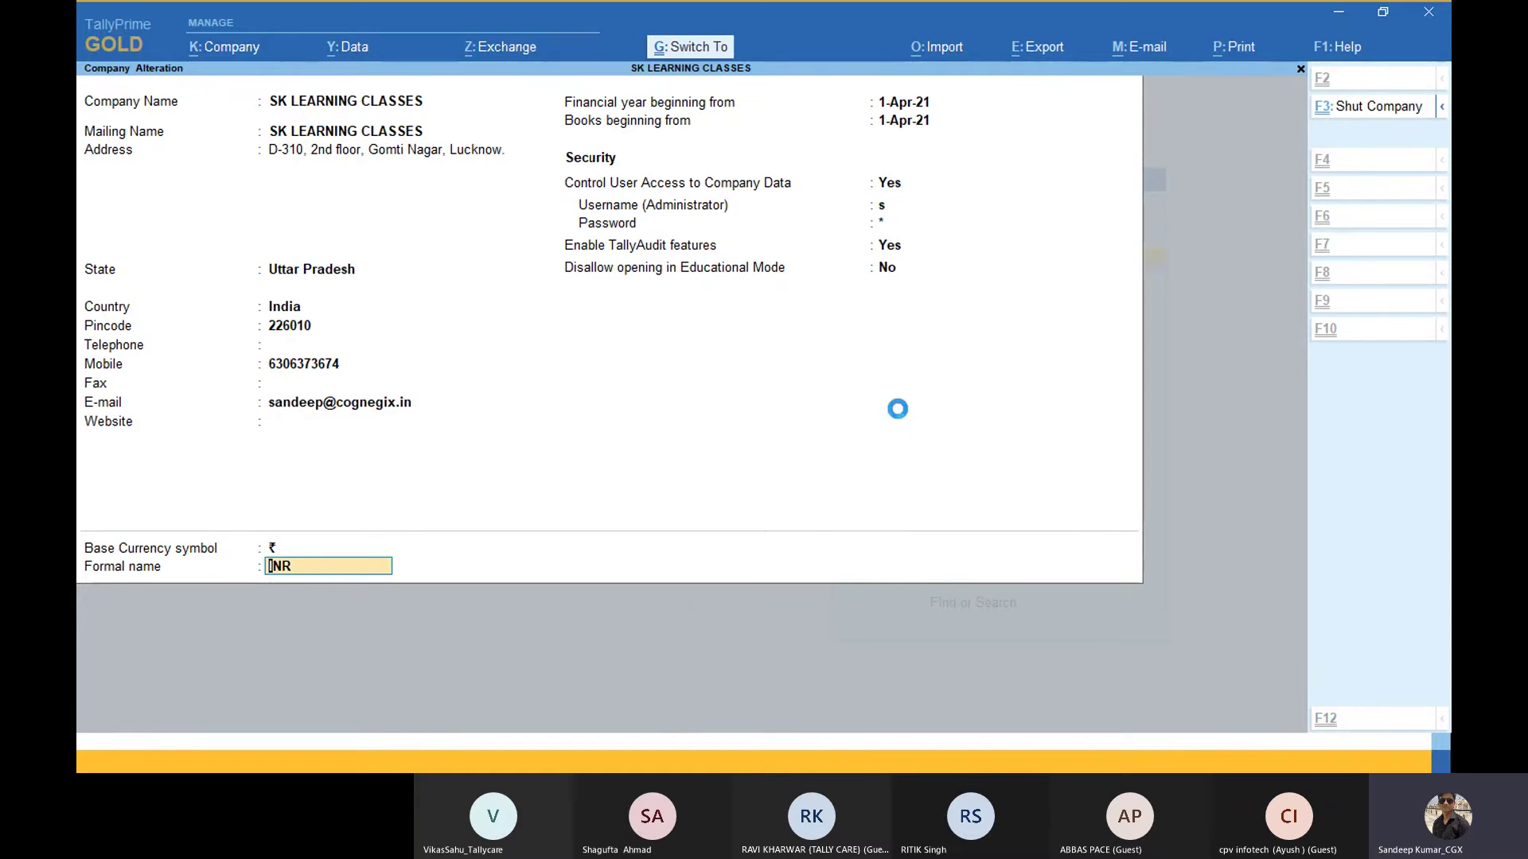
pyautogui.hotkey('ctrl', 'a')
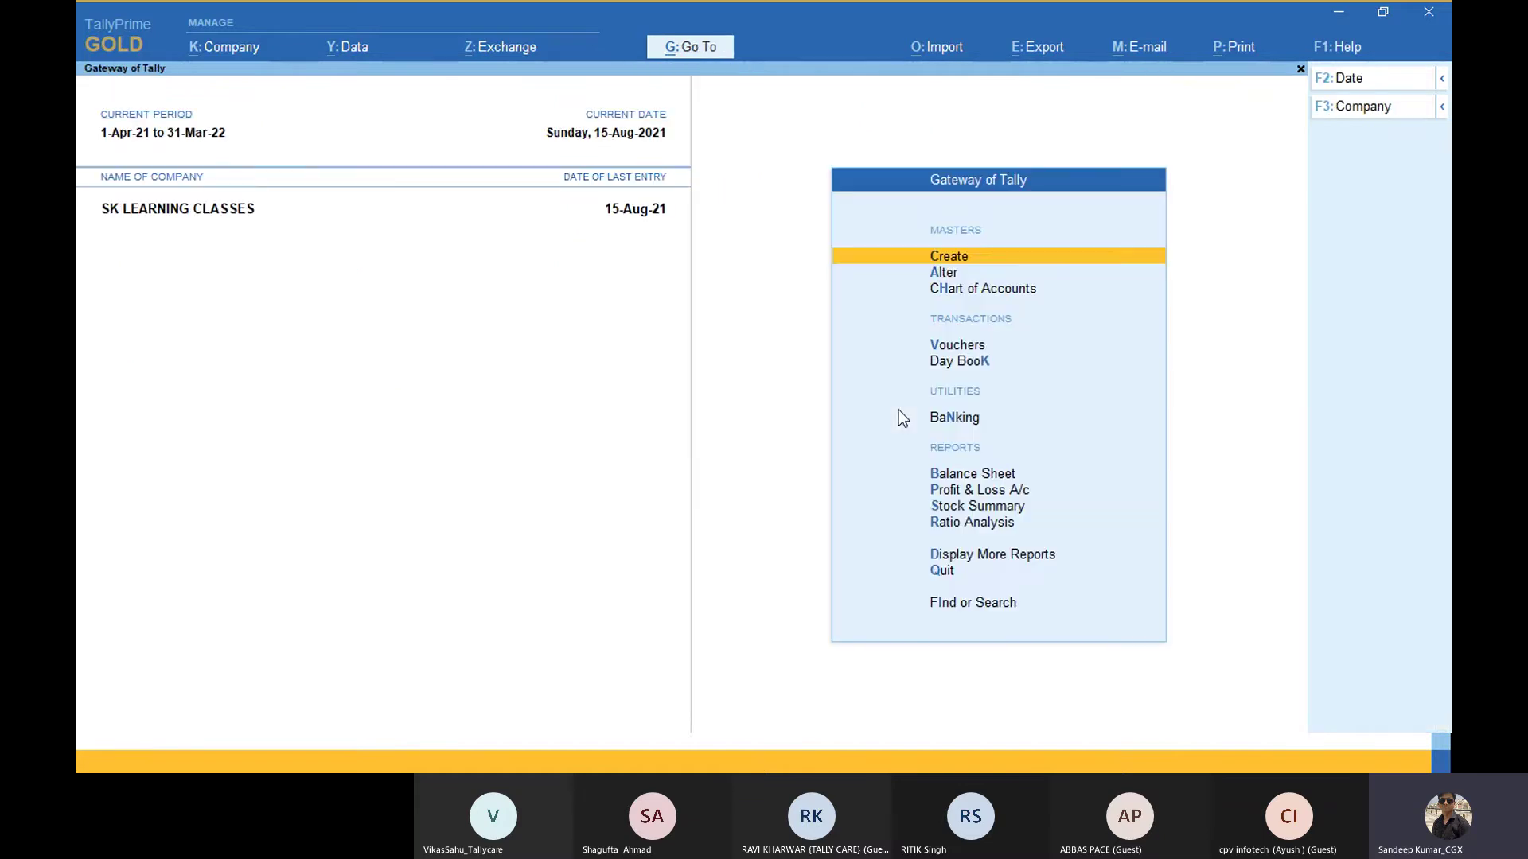
# Step: Set Enable Browser Access for reports to Yes alongside Tally.NET Services, then save the features
pyautogui.click(244, 50)
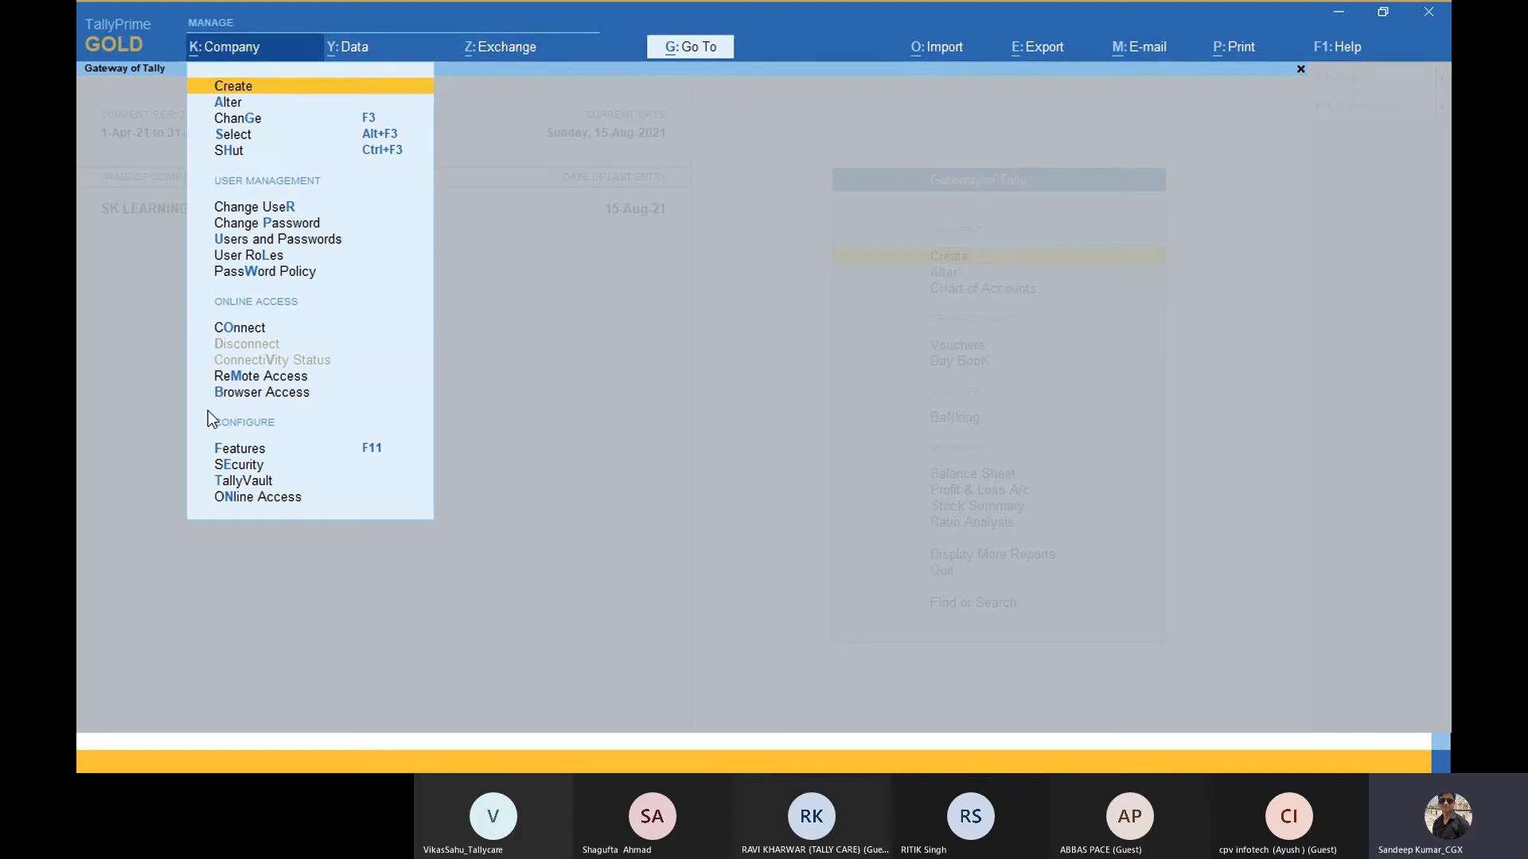
pyautogui.click(261, 452)
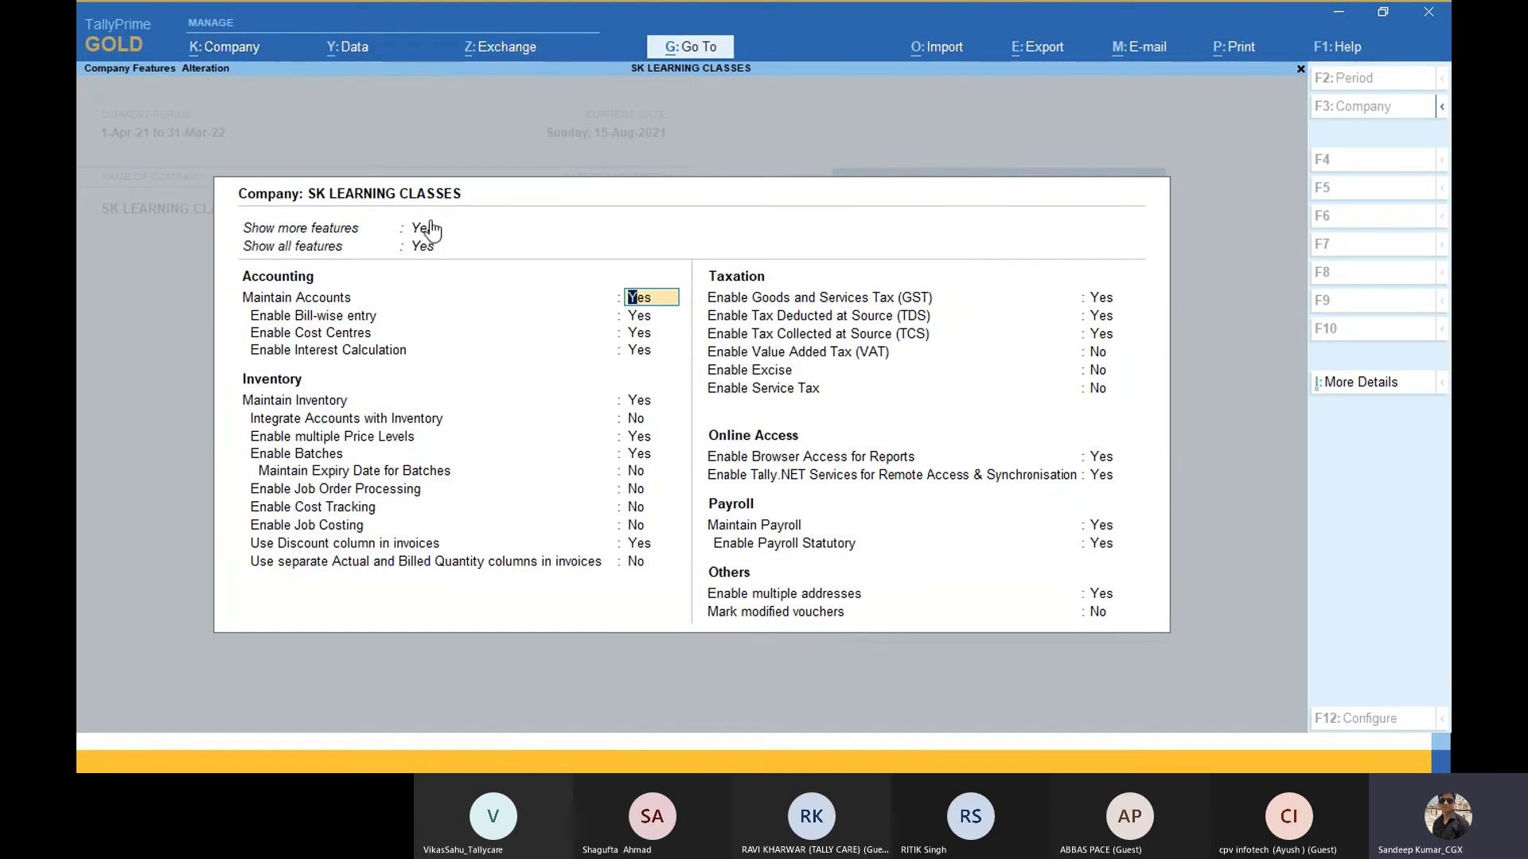
pyautogui.click(1108, 480)
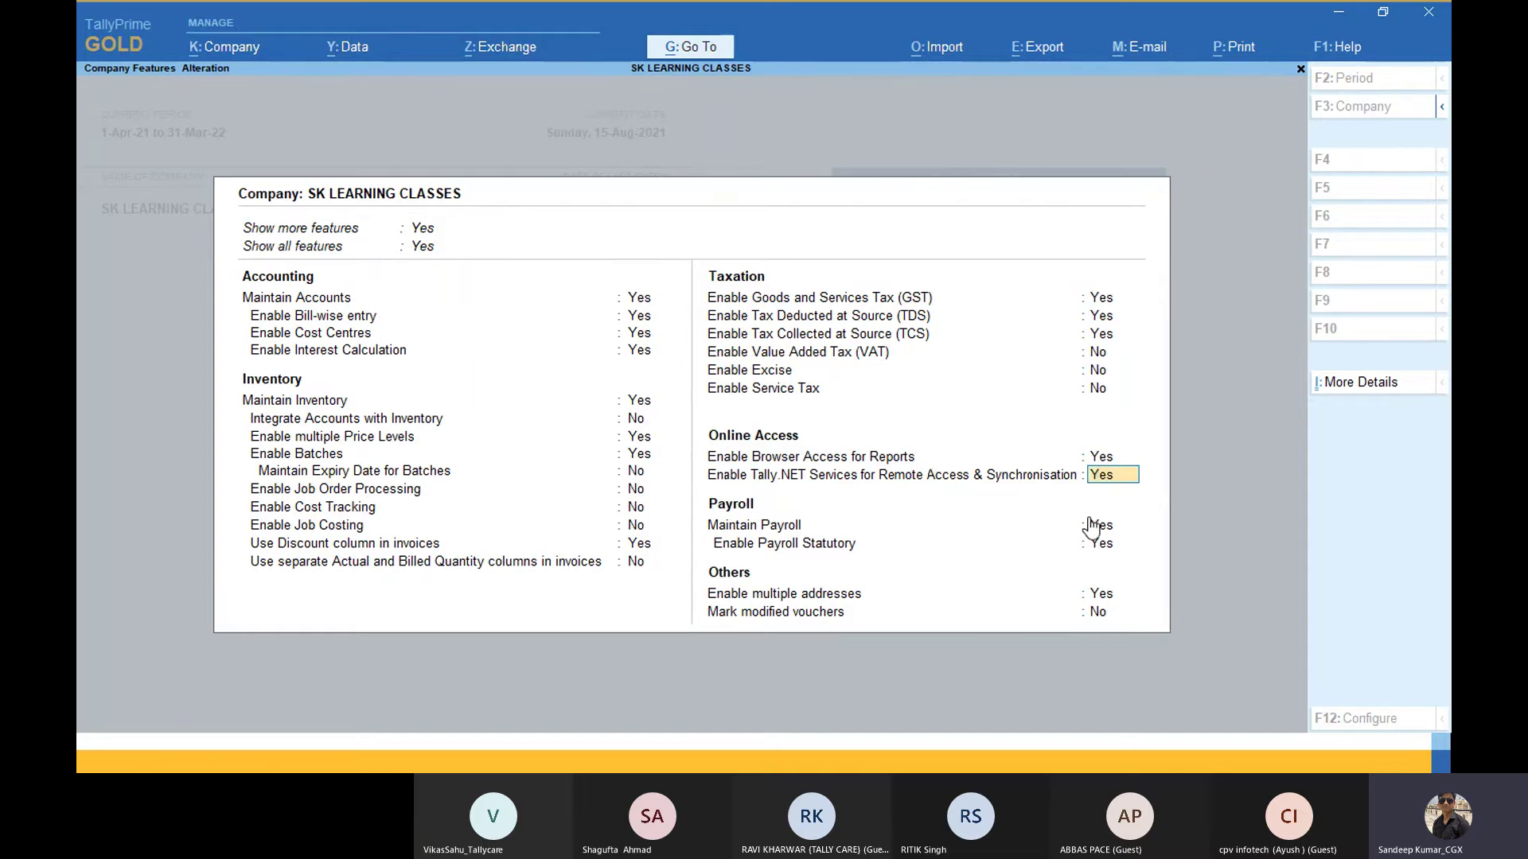
pyautogui.press('Up')
pyautogui.write('y')
pyautogui.press('Return')
pyautogui.press('Return')
pyautogui.hotkey('ctrl', 'a')
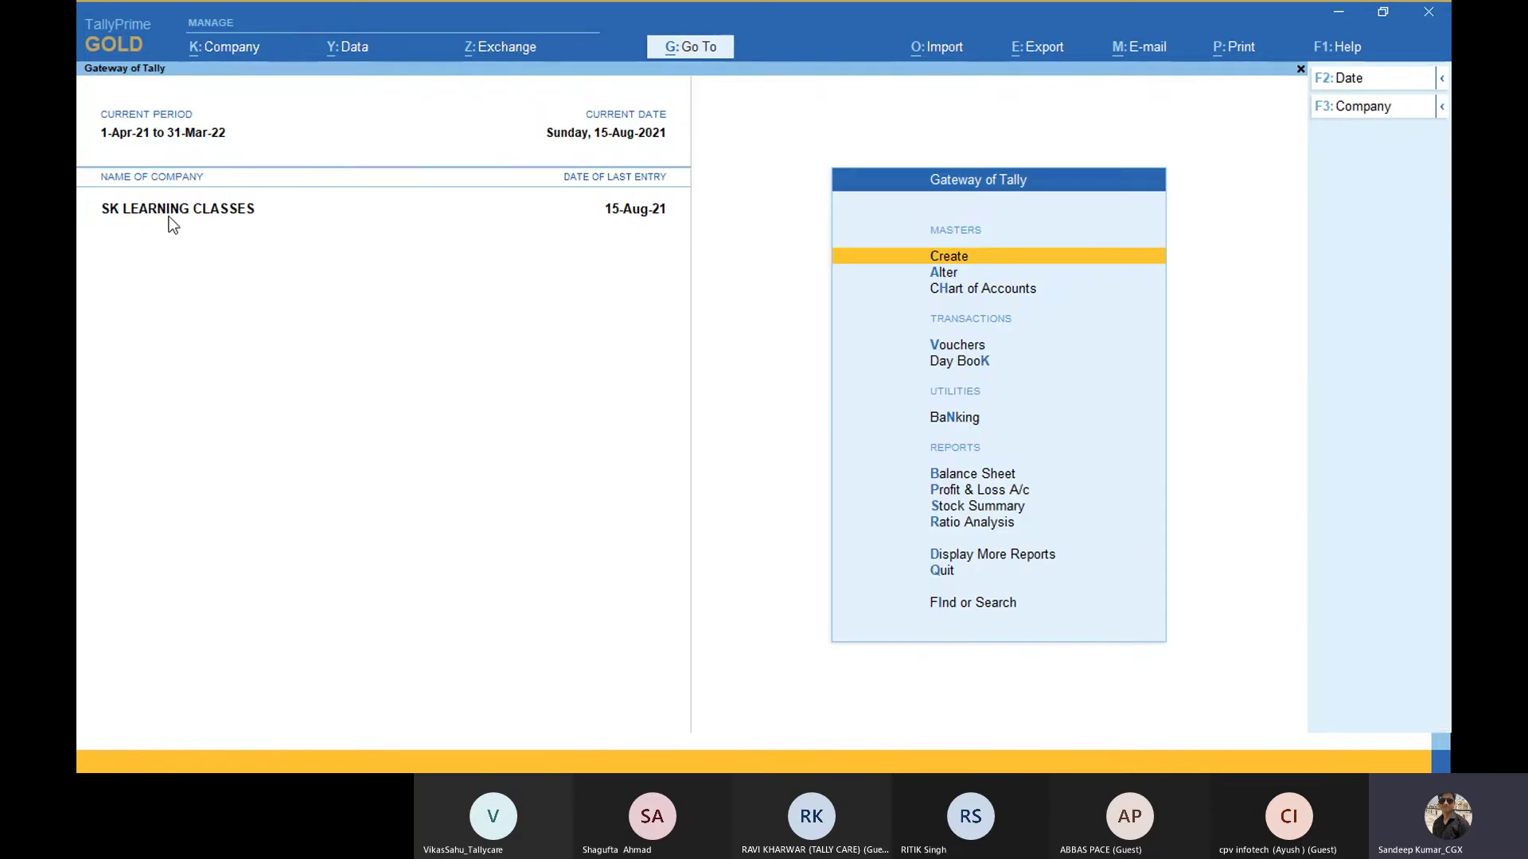
# Step: In Users and Passwords, set the first user's security role to Tally.NET Auditor
pyautogui.click(242, 52)
pyautogui.press('Down')
pyautogui.press('Down')
pyautogui.press('Down')
pyautogui.press('Down')
pyautogui.press('Down')
pyautogui.press('Down')
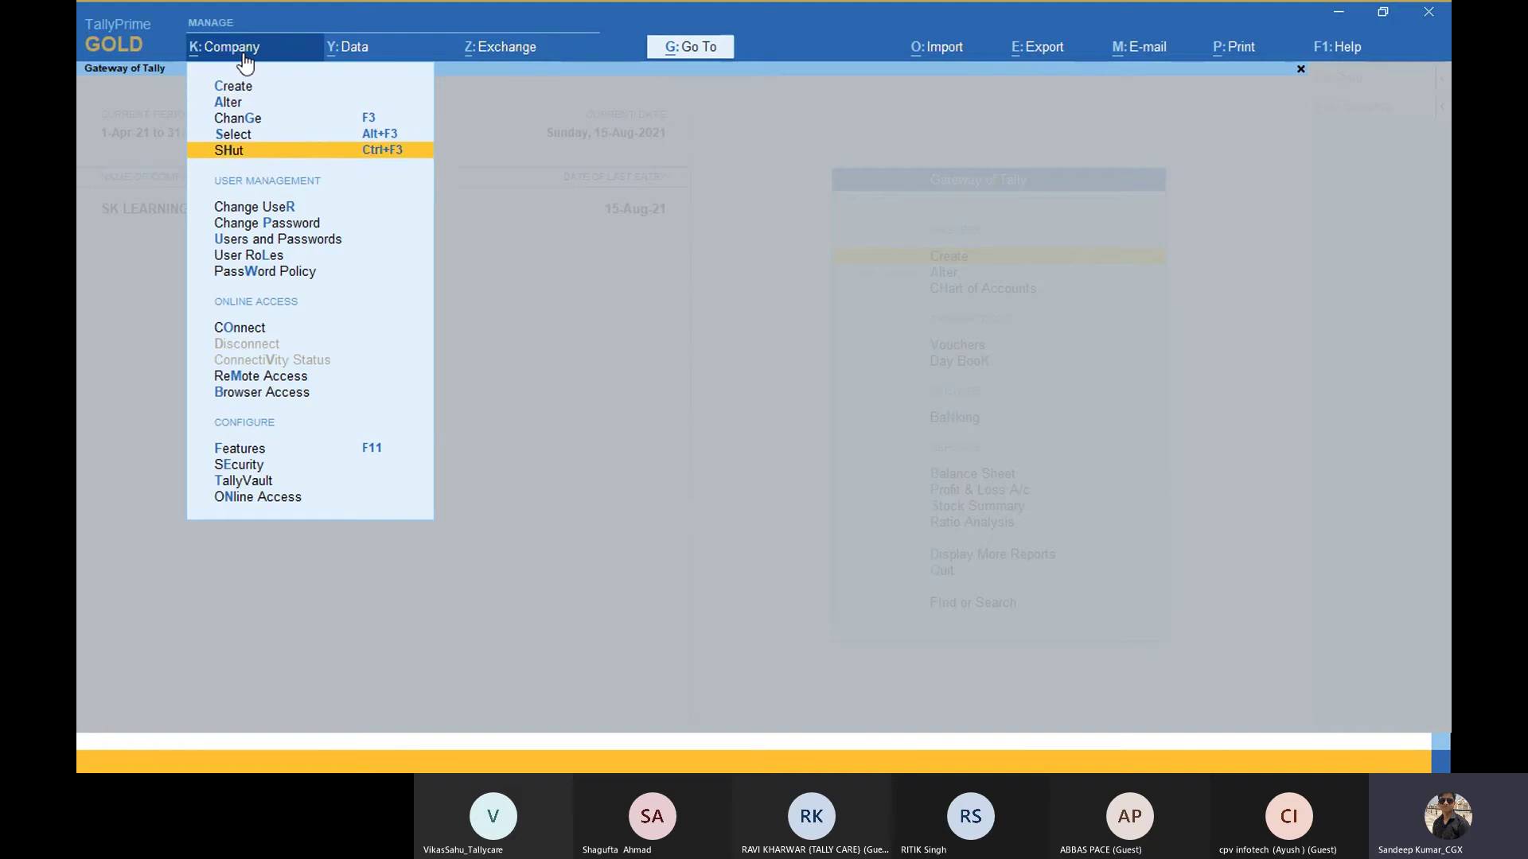
pyautogui.press('Down')
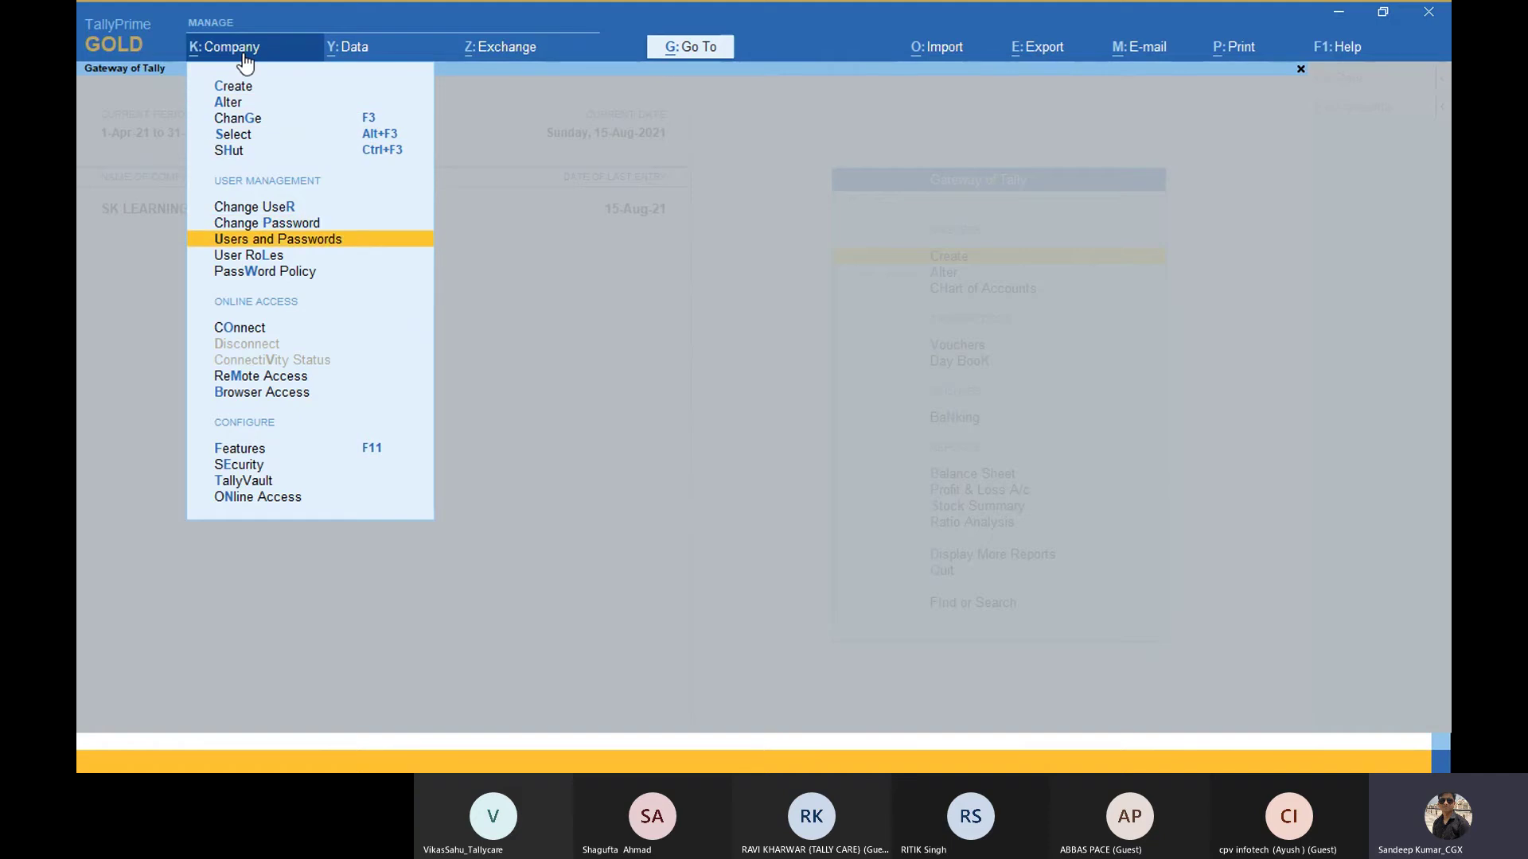
pyautogui.press('Return')
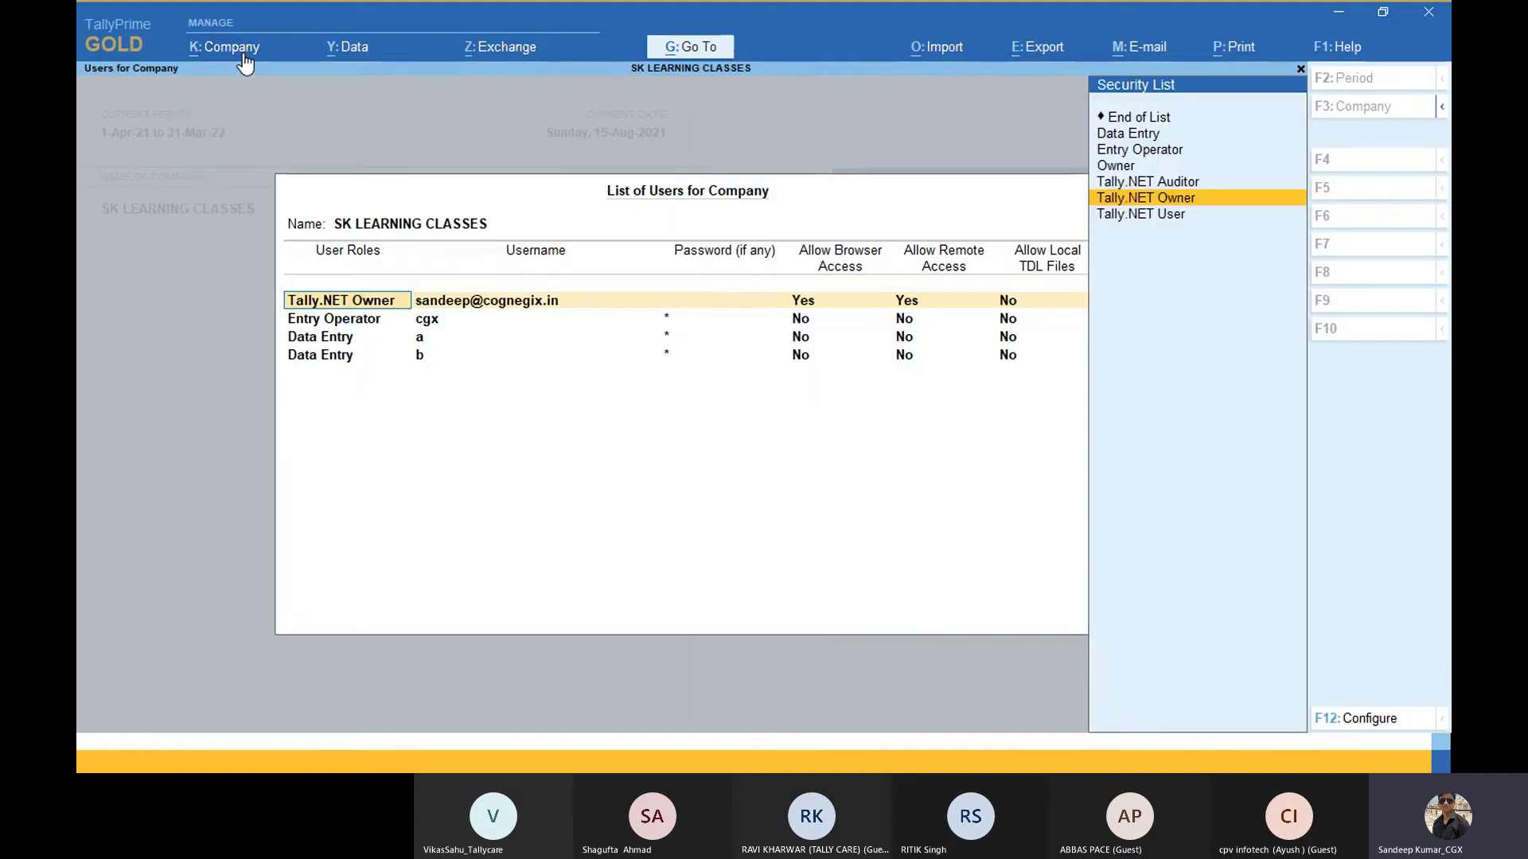
pyautogui.press('Up')
pyautogui.press('Up')
pyautogui.press('Up')
pyautogui.press('Up')
pyautogui.press('Up')
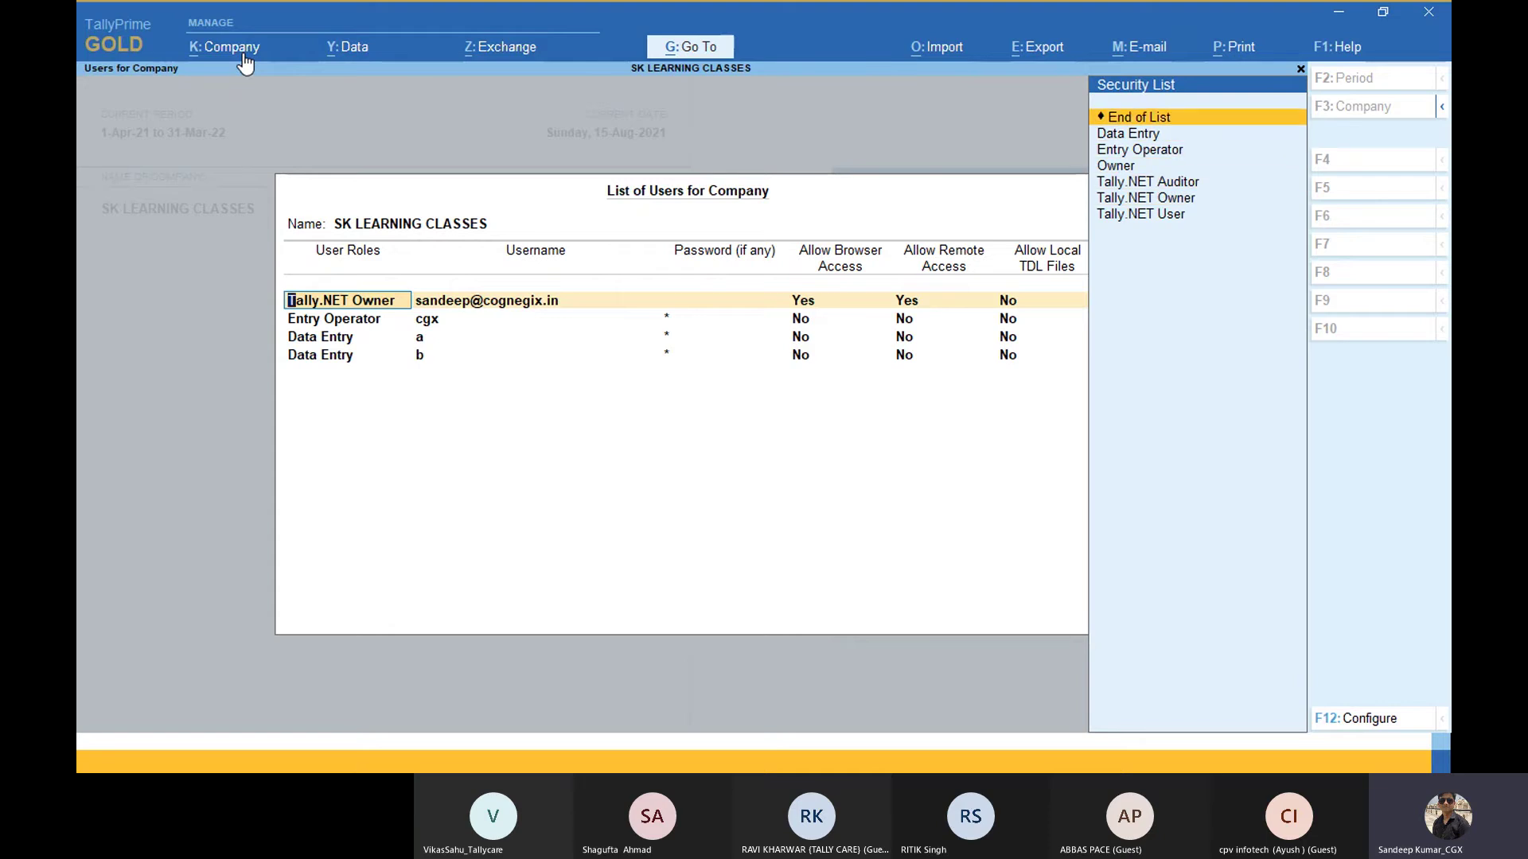
pyautogui.press('Down')
pyautogui.press('Down')
pyautogui.press('Down')
pyautogui.press('Down')
pyautogui.press('Down')
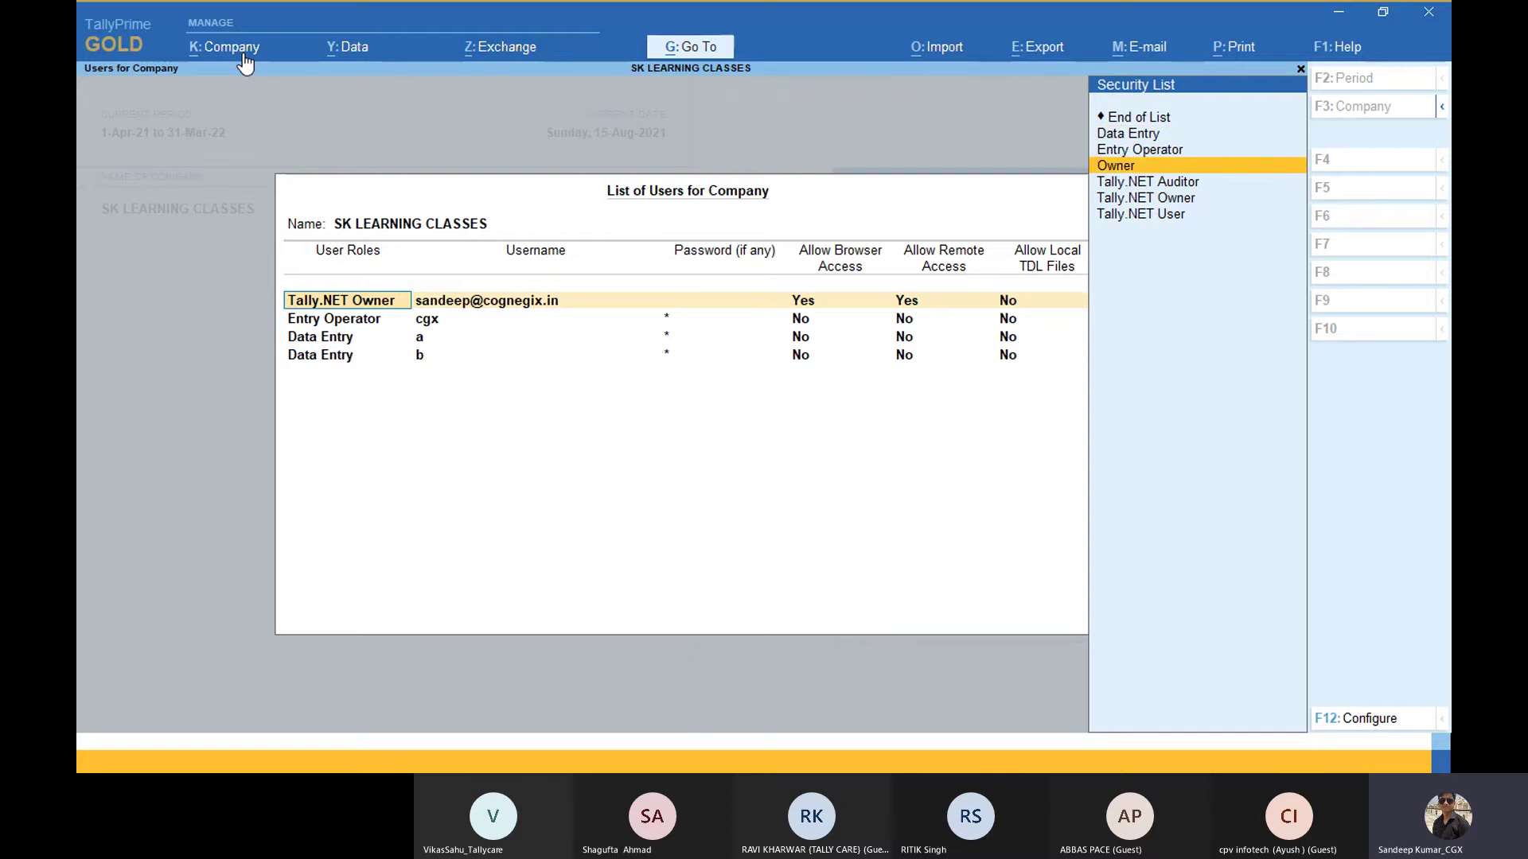
pyautogui.press('Up')
pyautogui.press('Up')
pyautogui.press('Up')
pyautogui.press('Up')
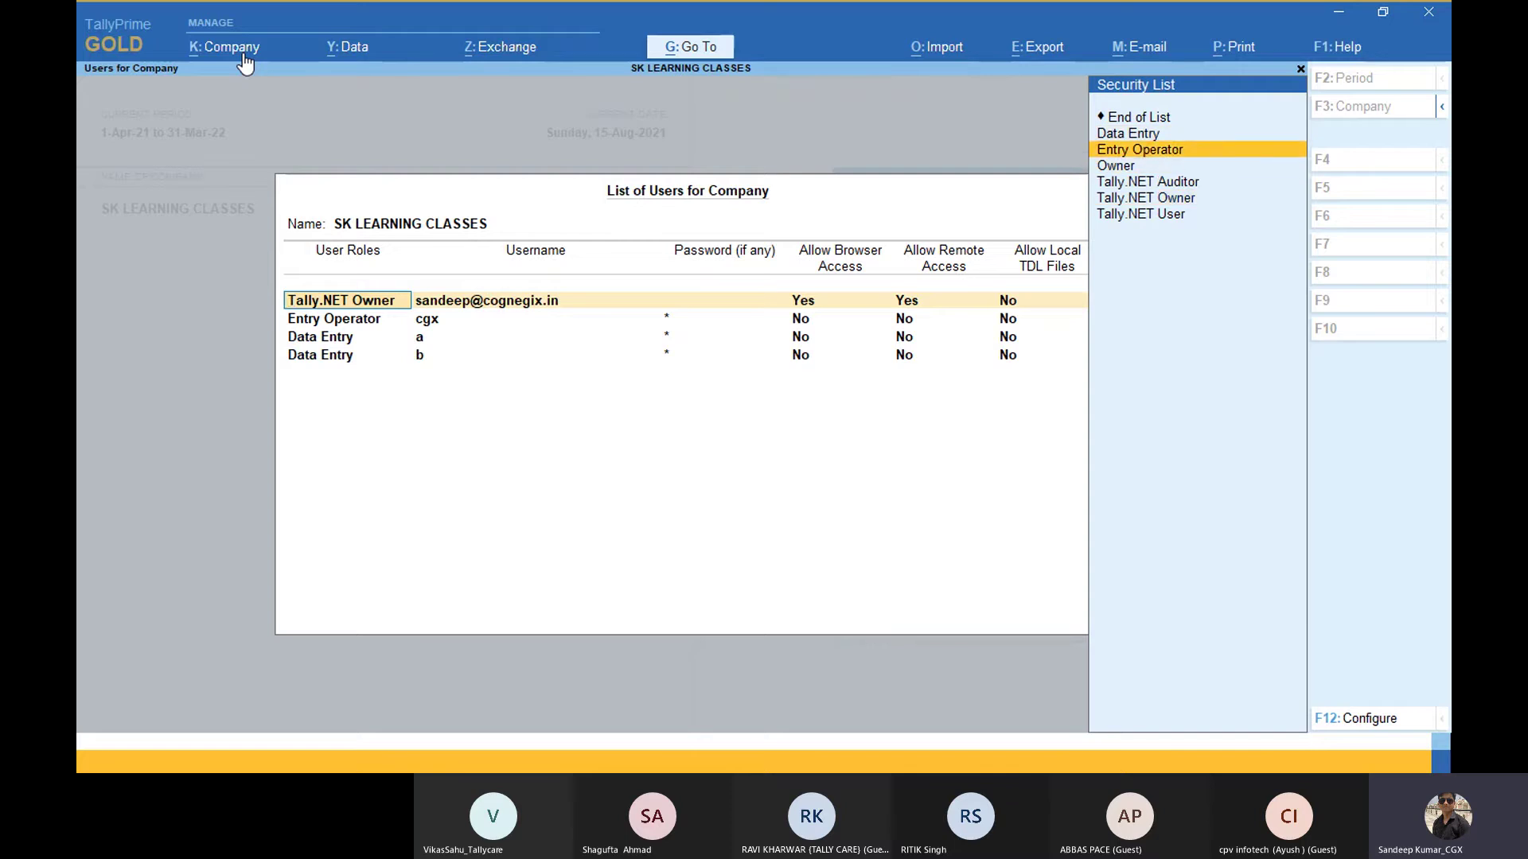
pyautogui.press('Down')
pyautogui.press('Down')
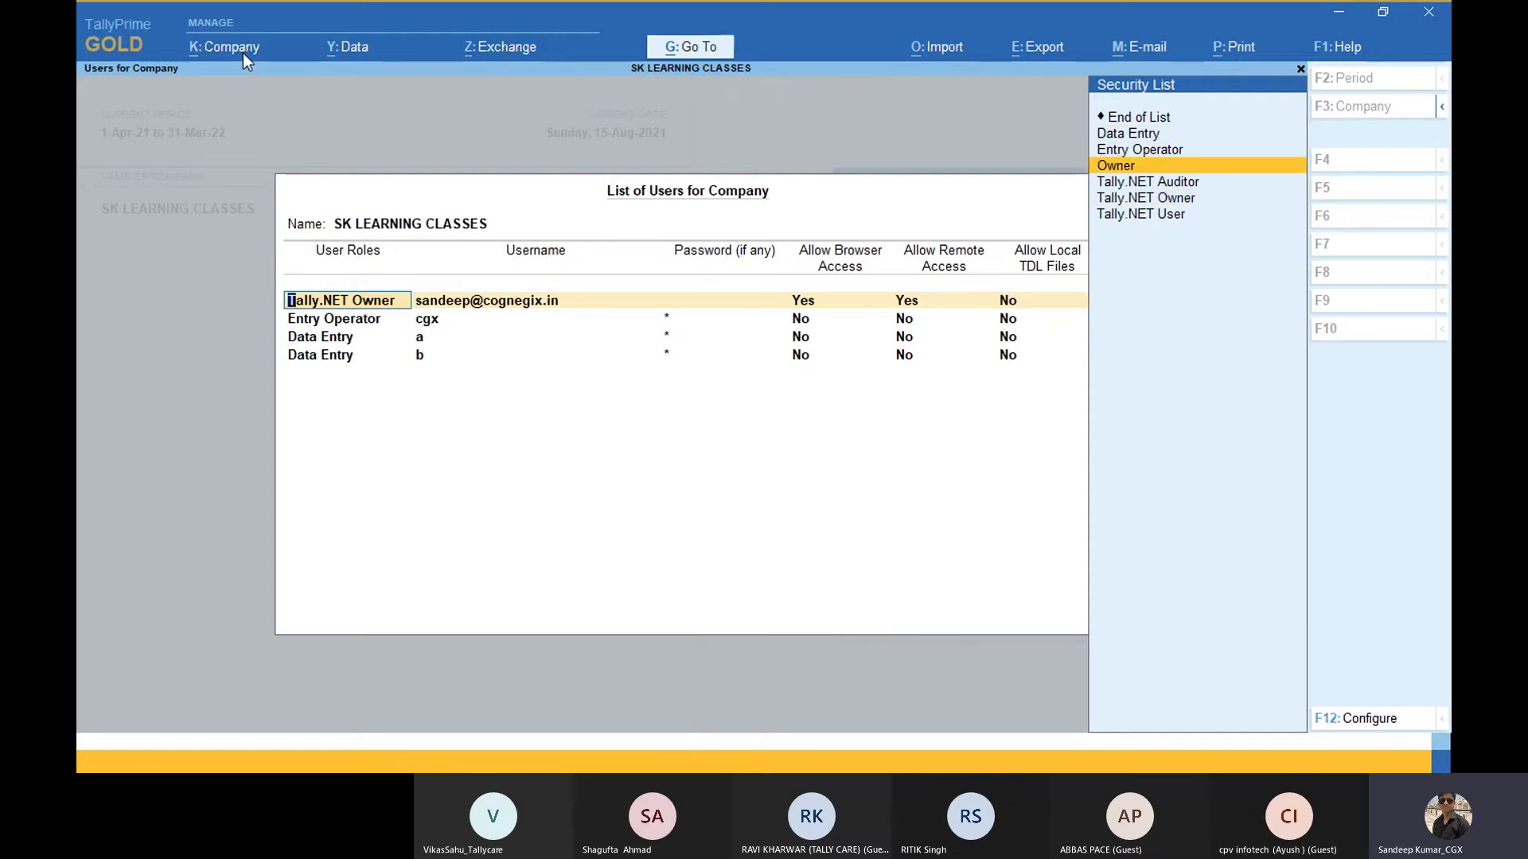
pyautogui.press('Down')
pyautogui.press('Down')
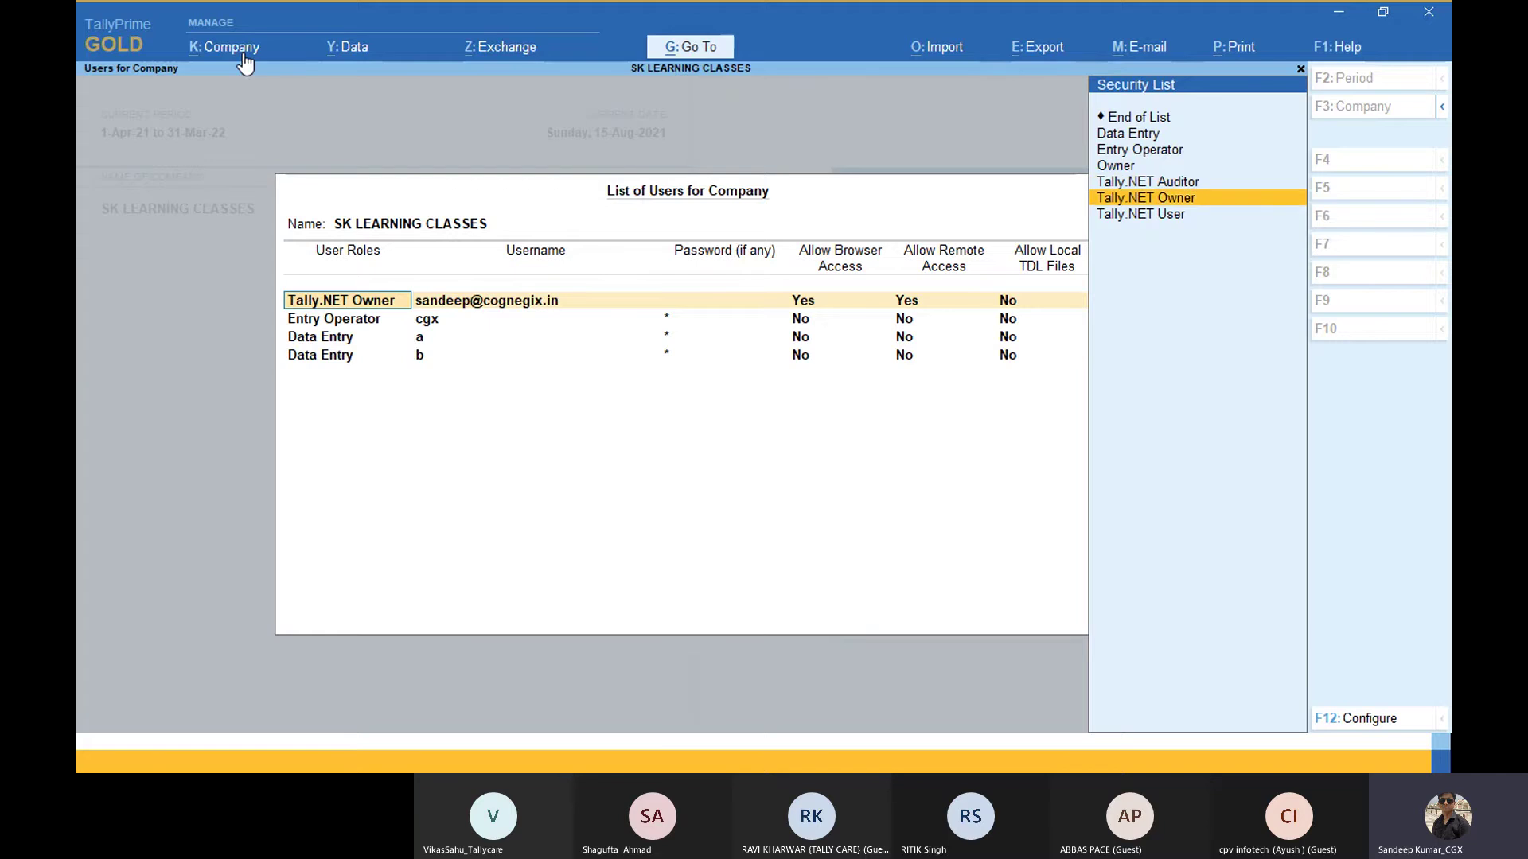
pyautogui.press('Down')
pyautogui.press('Up')
pyautogui.press('Up')
pyautogui.press('Up')
pyautogui.press('Down')
pyautogui.press('Down')
pyautogui.press('Down')
pyautogui.press('Up')
pyautogui.press('Up')
pyautogui.press('Up')
pyautogui.press('Up')
pyautogui.press('Up')
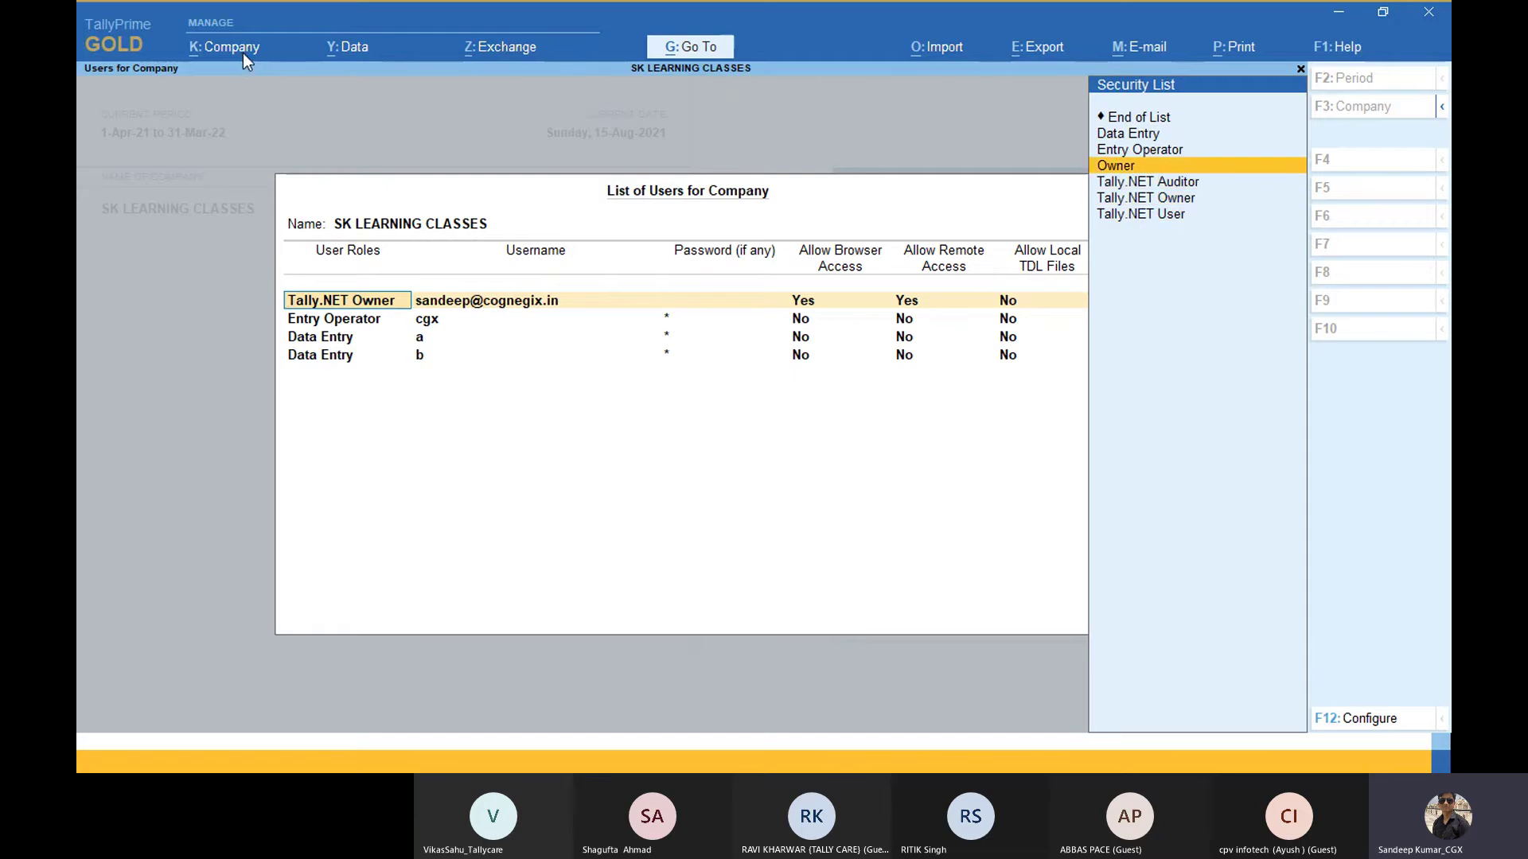
pyautogui.press('Down')
pyautogui.press('Down')
pyautogui.press('Down')
pyautogui.press('Return')
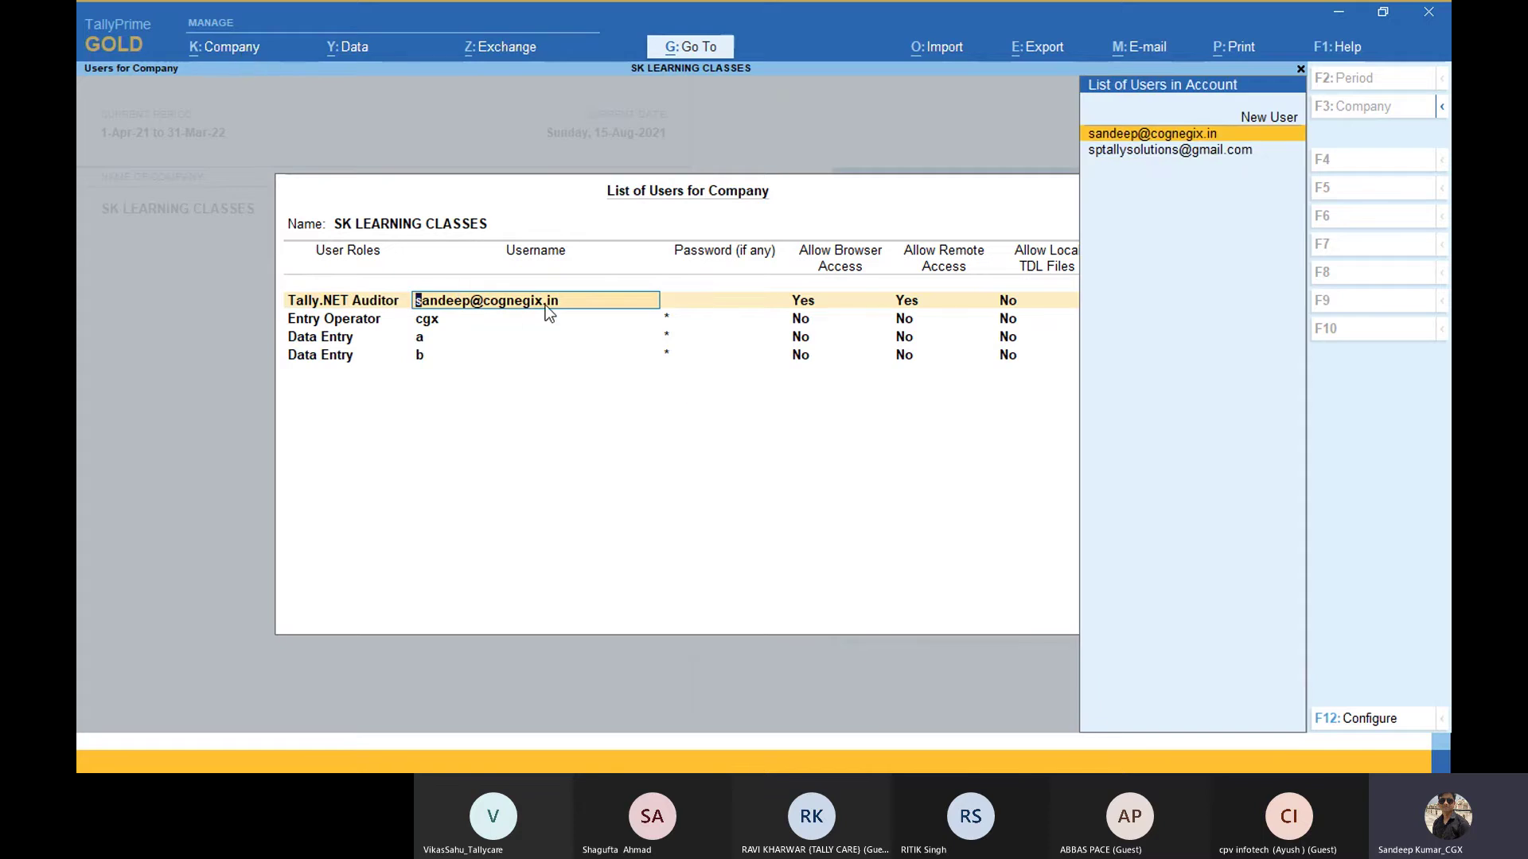
# Step: Keep the existing username and allow Browser Access and Remote Access for that user
pyautogui.press('Return')
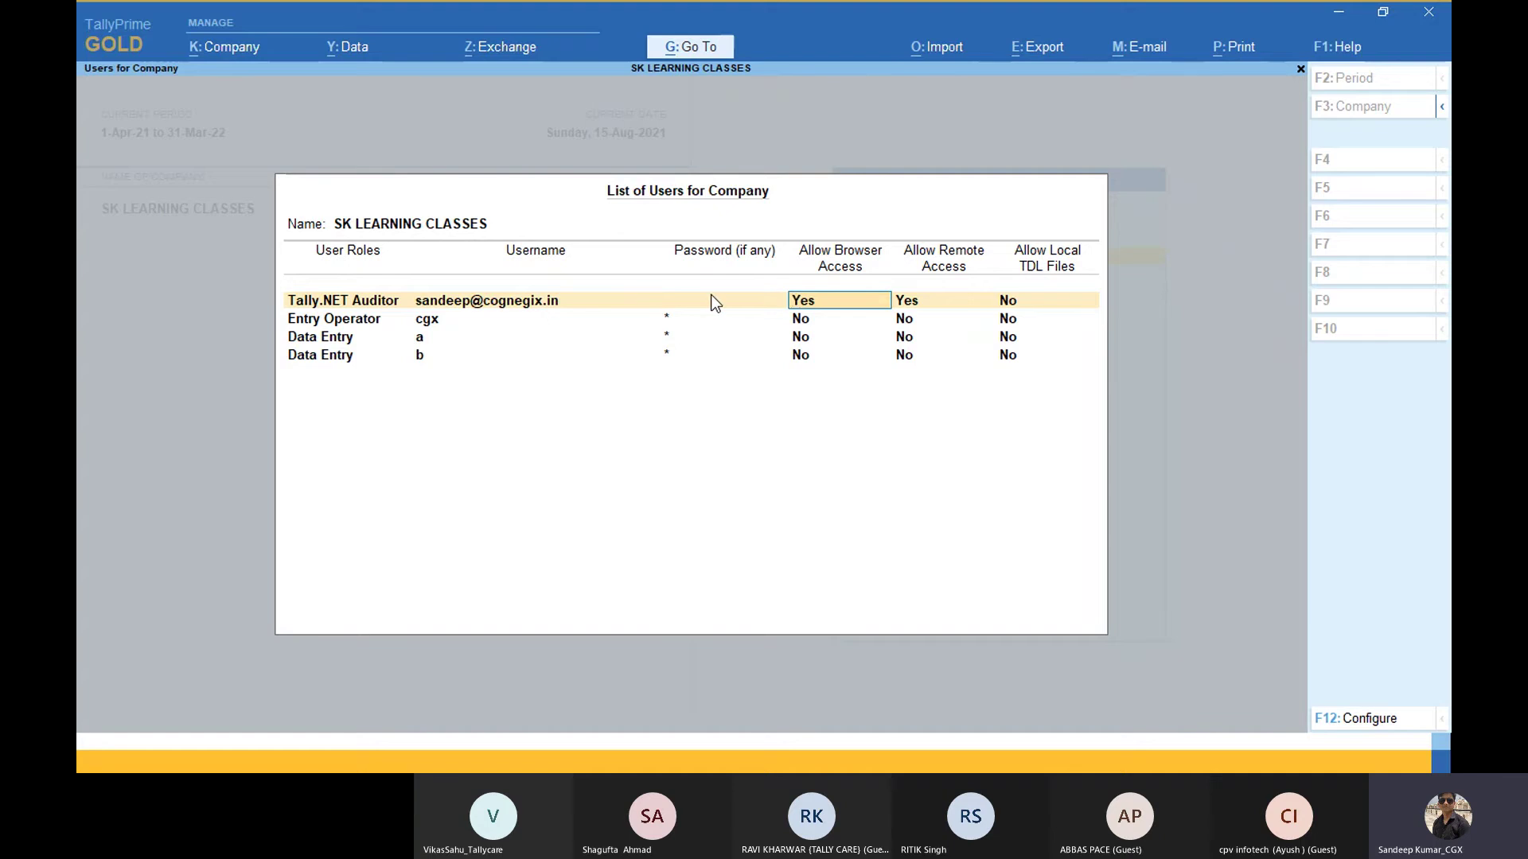
pyautogui.write('y')
pyautogui.press('Return')
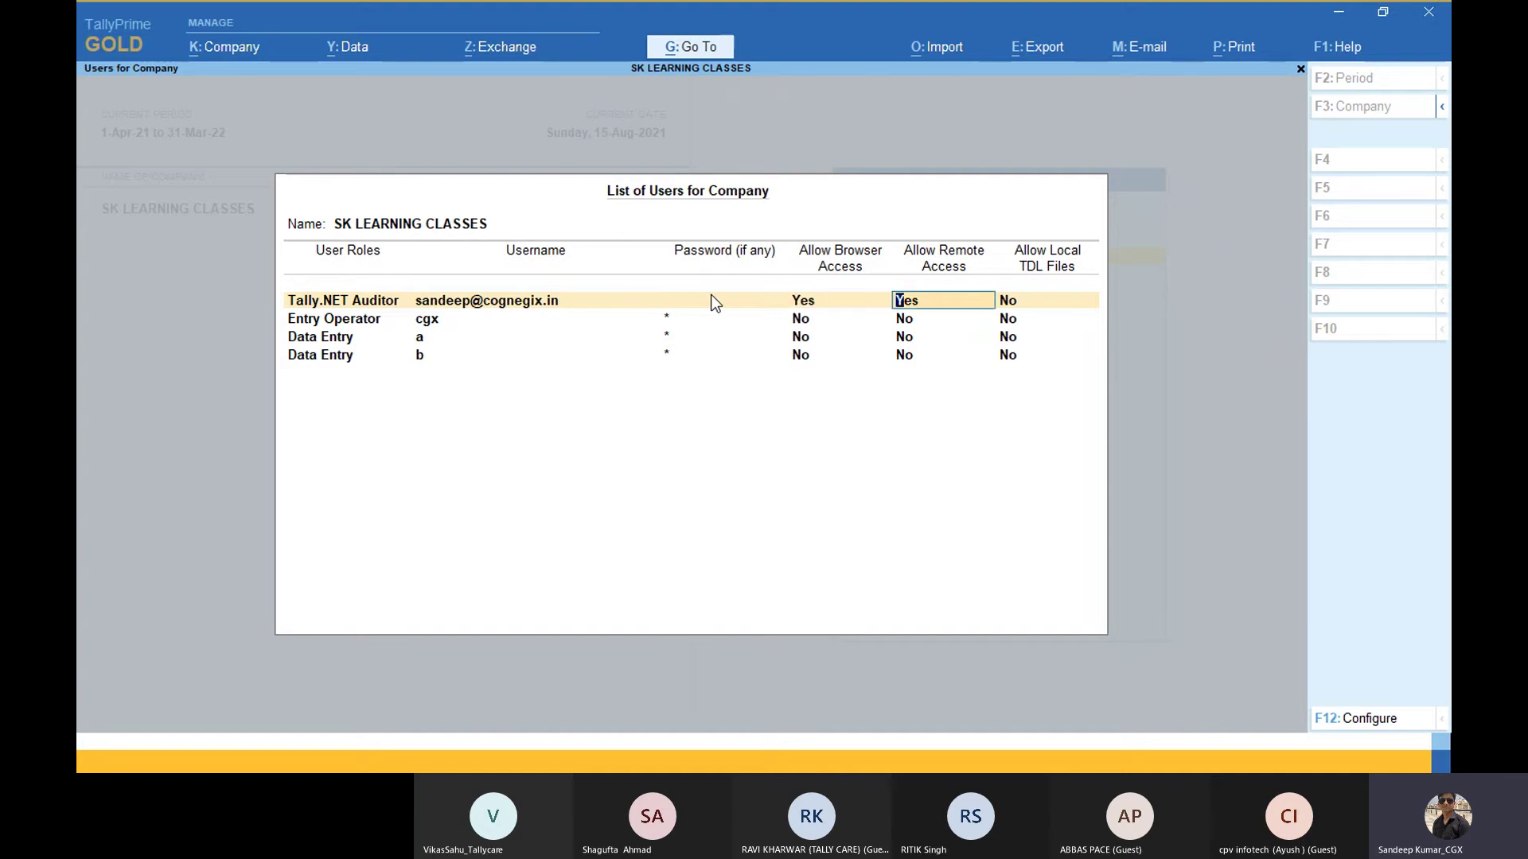
pyautogui.write('y')
pyautogui.press('Return')
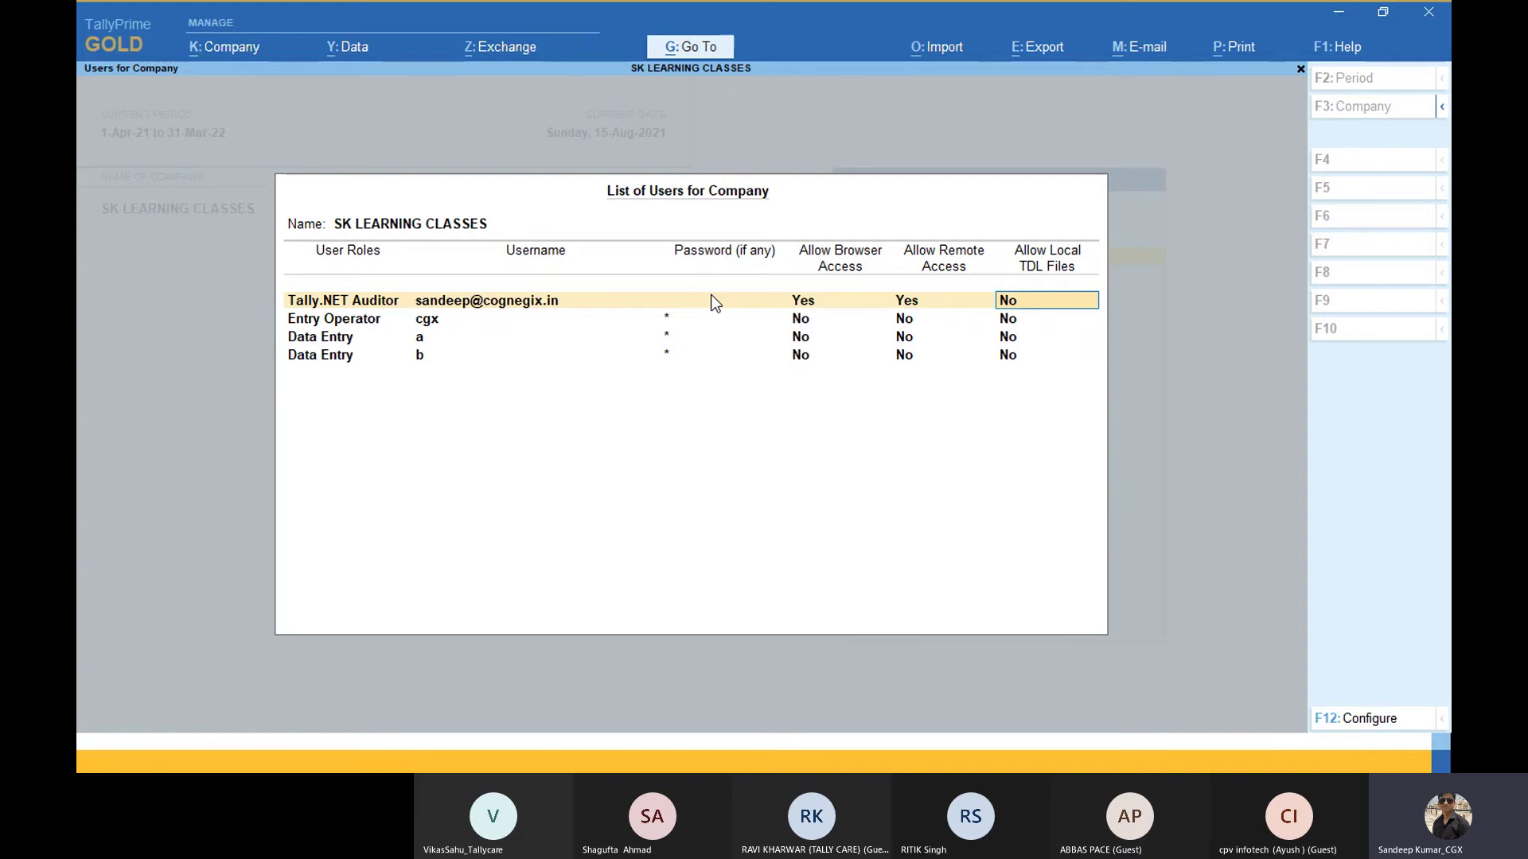
pyautogui.press('Return')
pyautogui.press('Return')
pyautogui.press('Return')
pyautogui.press('Return')
pyautogui.press('Return')
pyautogui.press('Return')
pyautogui.press('Return')
pyautogui.press('Return')
pyautogui.press('Return')
pyautogui.press('Return')
pyautogui.press('Return')
pyautogui.press('Return')
pyautogui.press('Return')
pyautogui.press('Return')
pyautogui.press('Return')
pyautogui.press('Return')
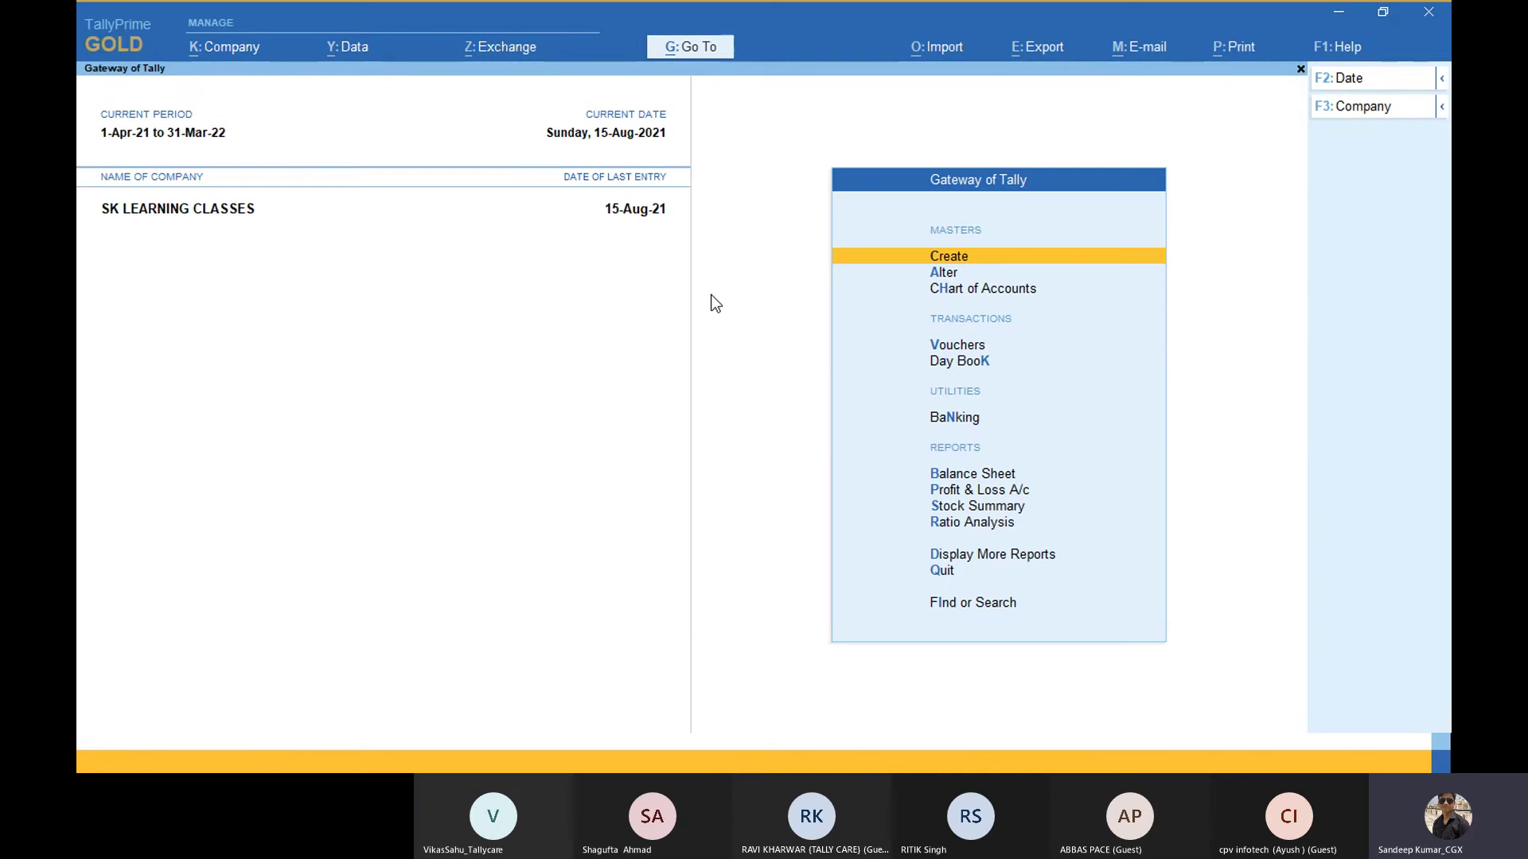
# Step: Connect SK LEARNING CLASSES for online access from the Company menu
pyautogui.click(241, 45)
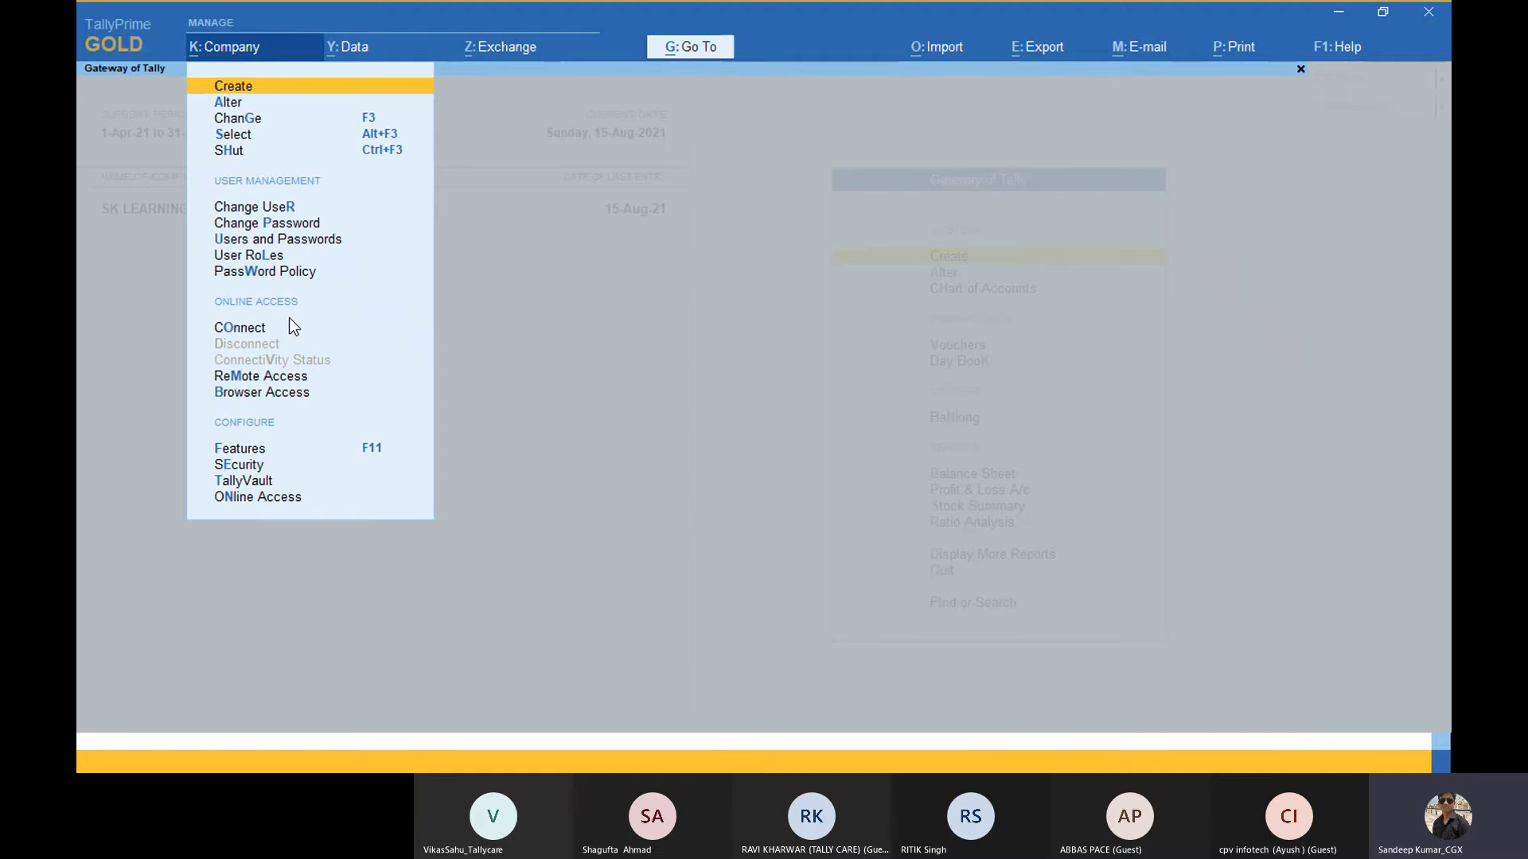
pyautogui.click(291, 326)
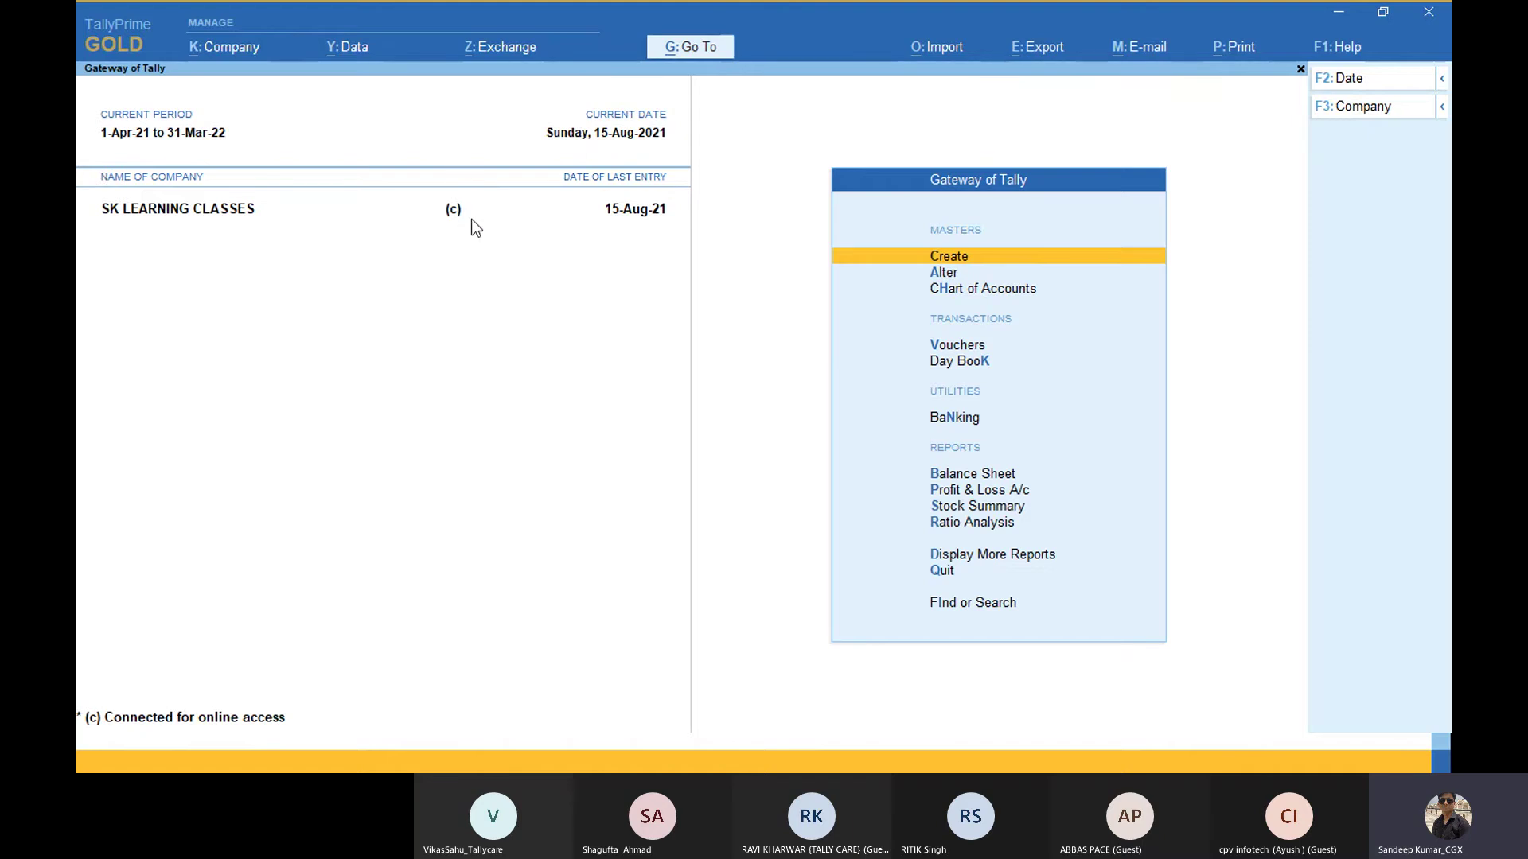
# Step: Open the Event Log from Help > Troubleshooting
pyautogui.click(1340, 48)
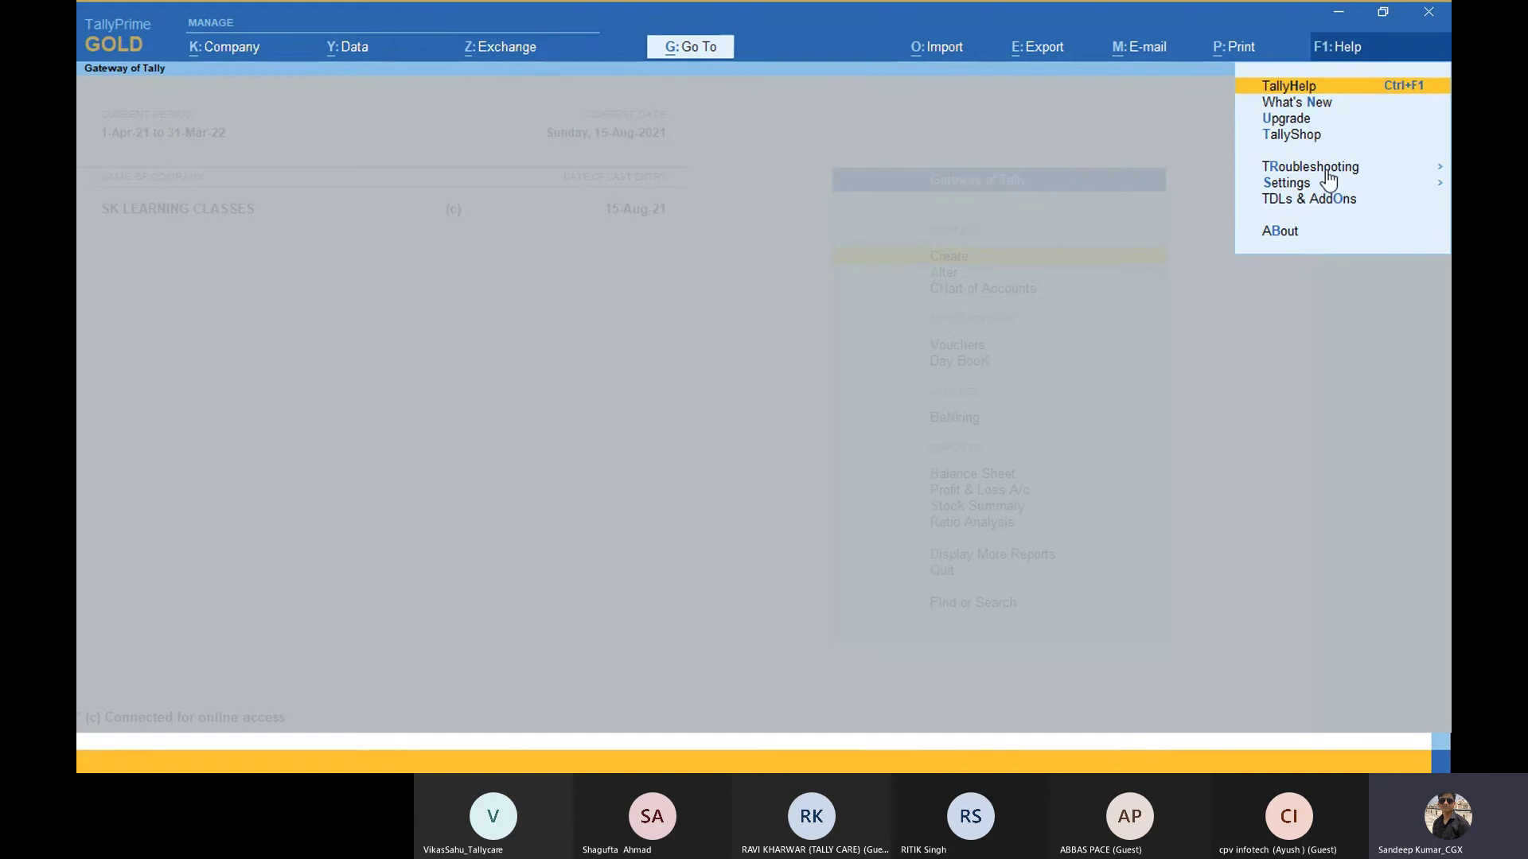
pyautogui.press('Down')
pyautogui.press('Down')
pyautogui.press('Down')
pyautogui.press('Down')
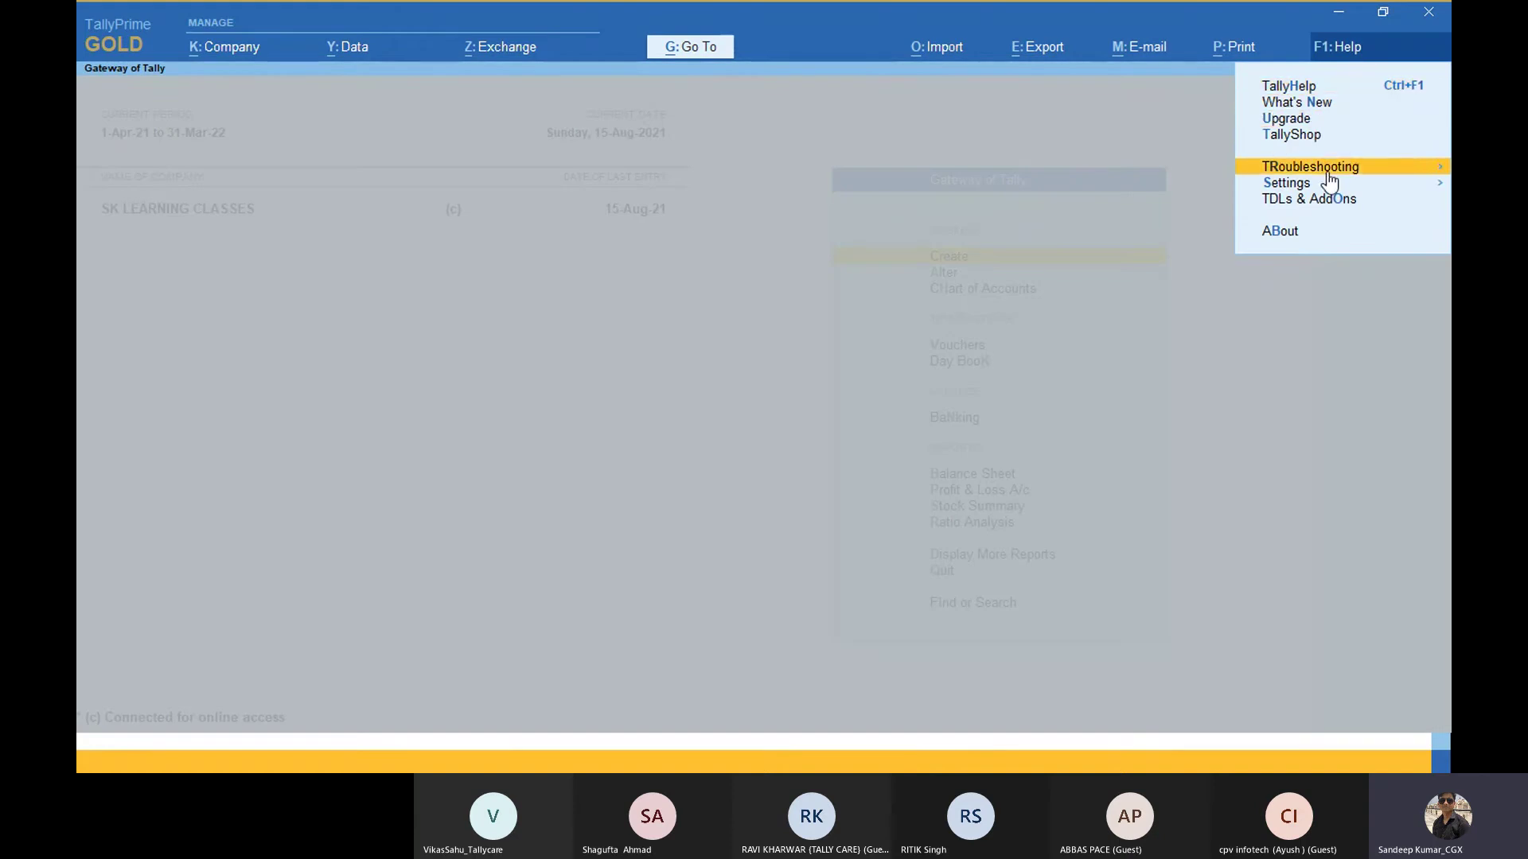
pyautogui.press('Return')
pyautogui.press('Down')
pyautogui.press('Up')
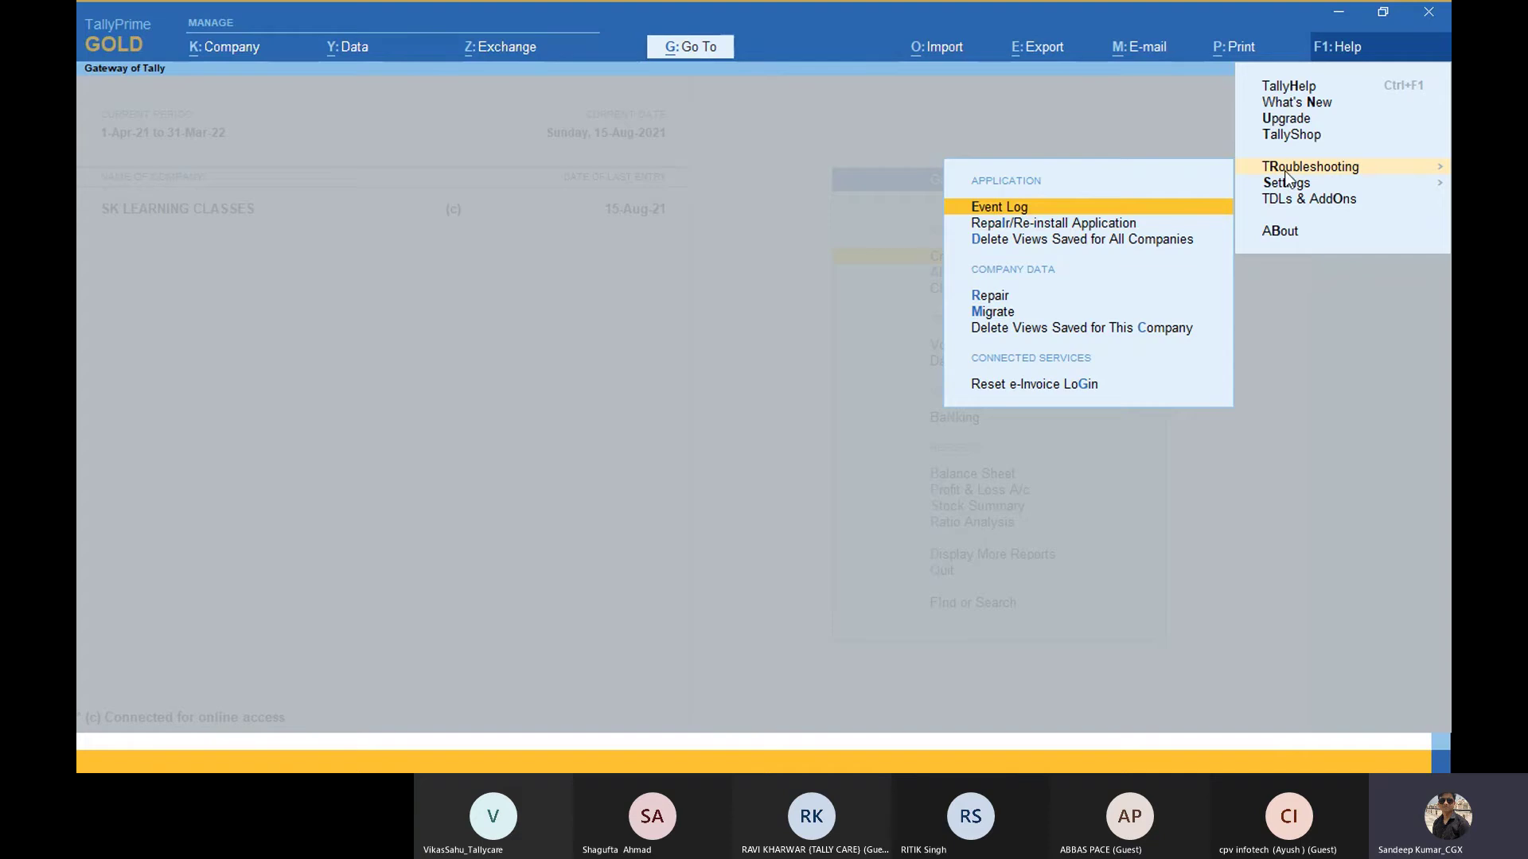
pyautogui.click(1134, 207)
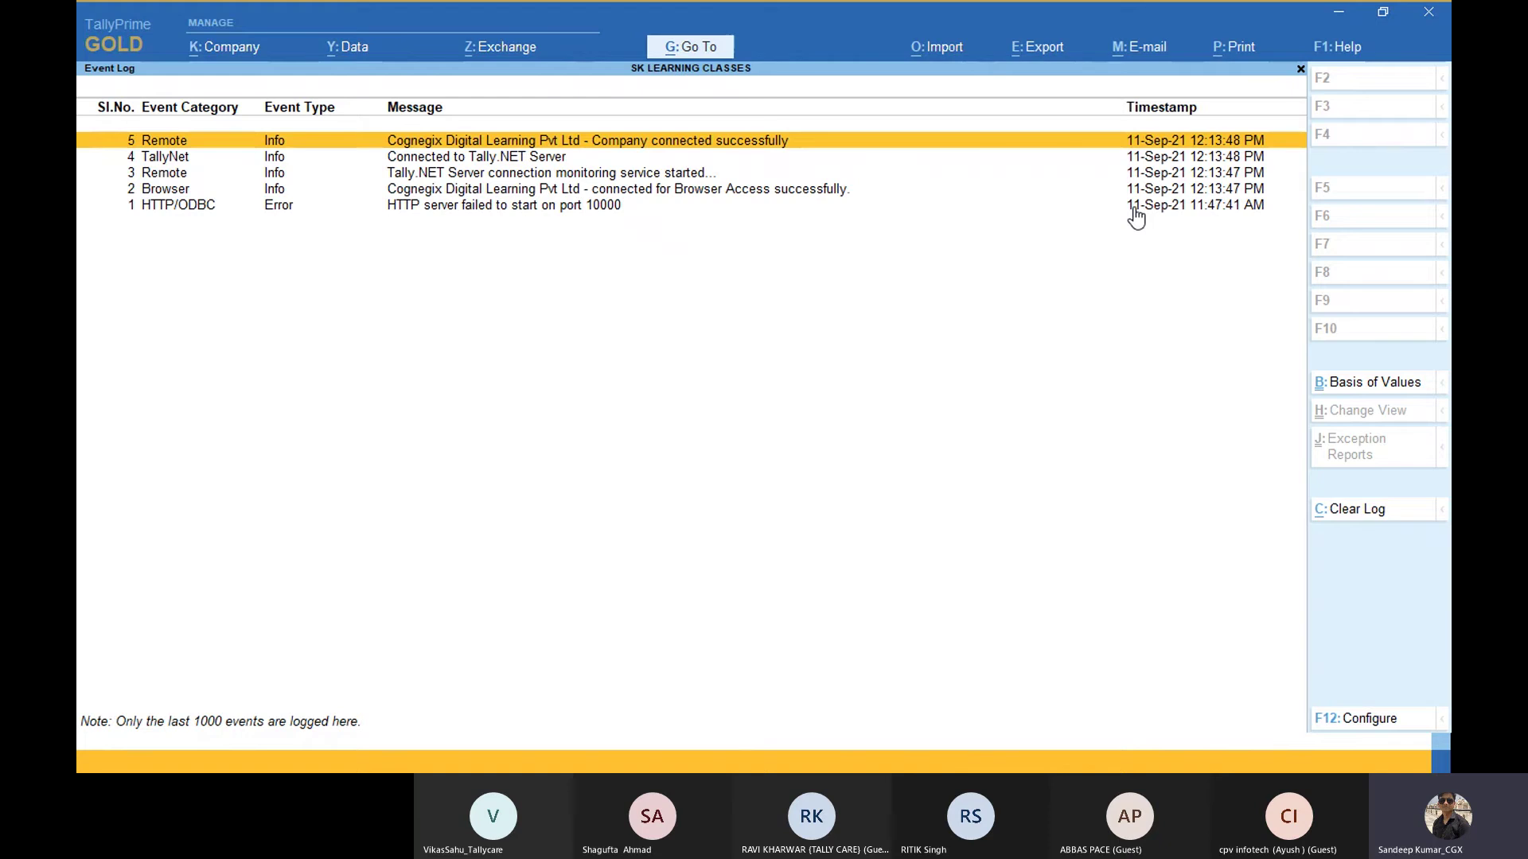
# Step: Review the Remote, Tally.NET, monitoring and Browser access entries, then close the log
pyautogui.press('Down')
pyautogui.press('Down')
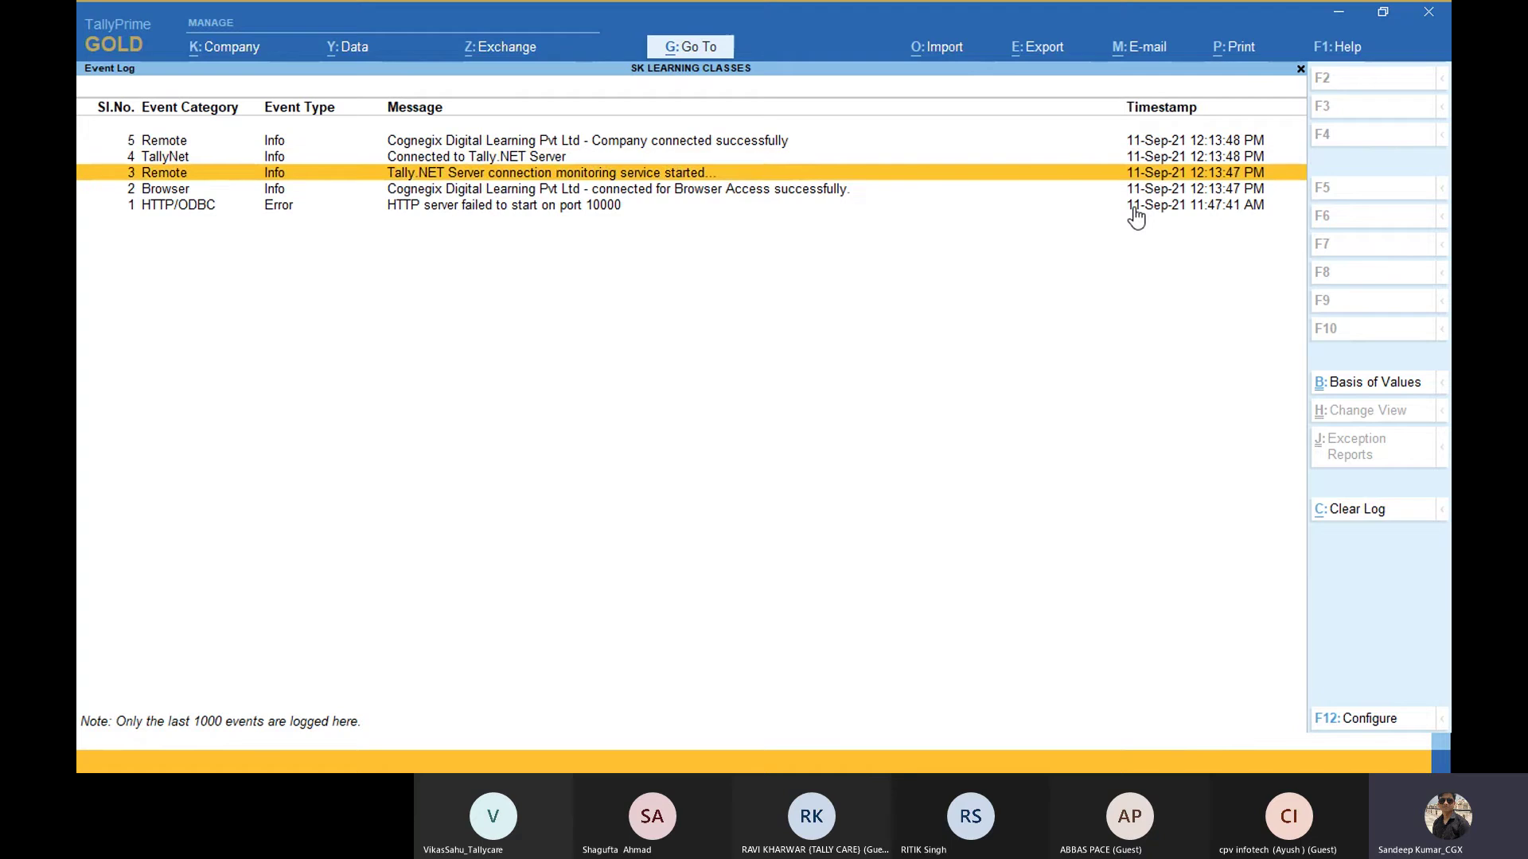
pyautogui.press('Down')
pyautogui.press('Up')
pyautogui.press('Up')
pyautogui.press('Up')
pyautogui.press('Down')
pyautogui.press('Down')
pyautogui.press('Down')
pyautogui.press('Up')
pyautogui.press('Up')
pyautogui.press('Up')
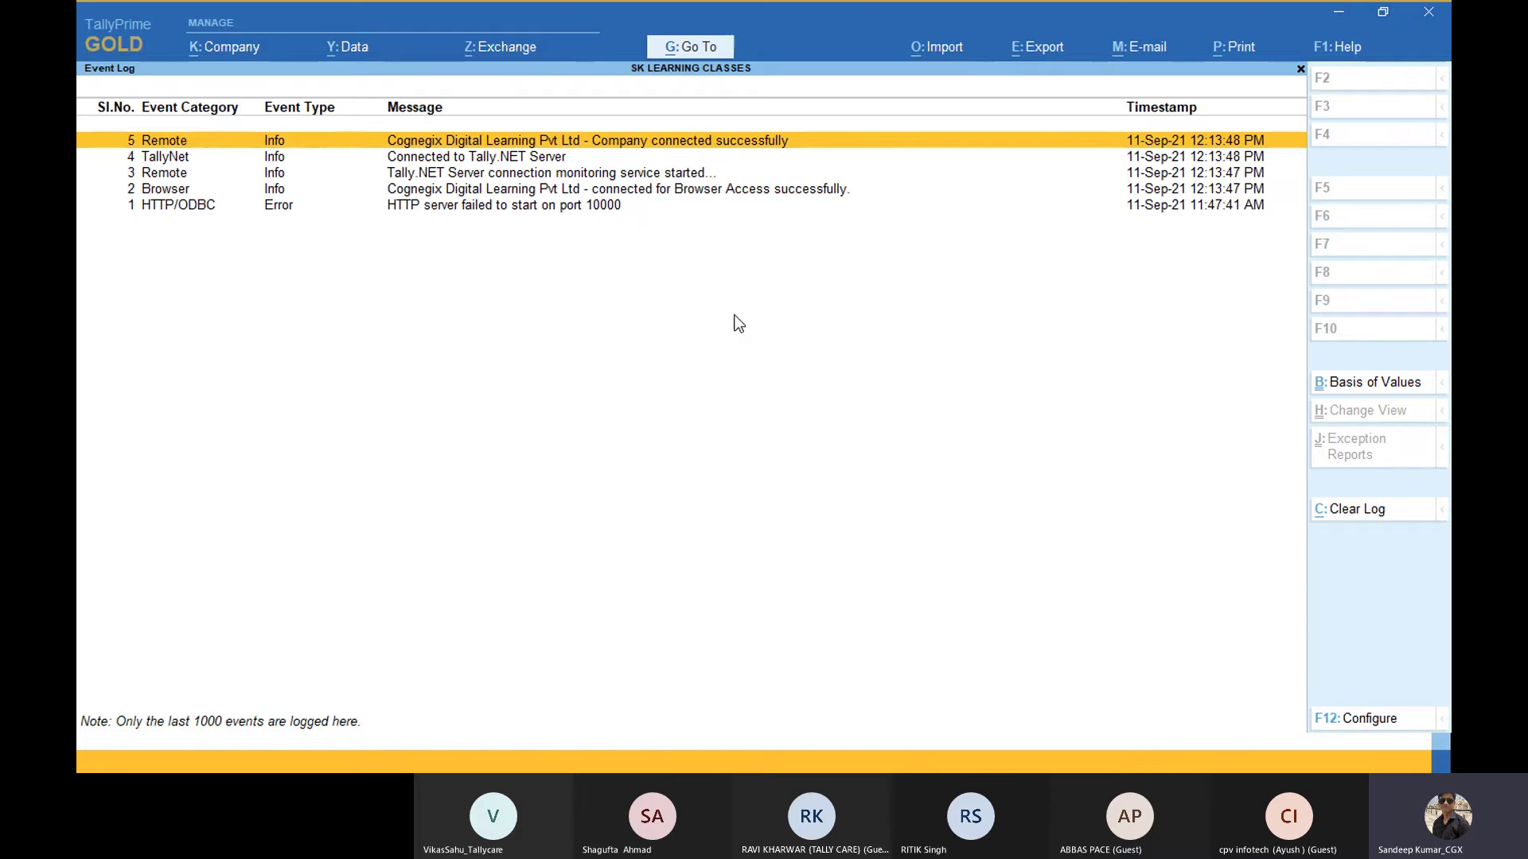
pyautogui.press('Down')
pyautogui.press('Down')
pyautogui.press('Down')
pyautogui.press('Up')
pyautogui.press('Up')
pyautogui.press('Up')
pyautogui.press('Down')
pyautogui.press('Down')
pyautogui.press('Down')
pyautogui.press('Up')
pyautogui.press('Up')
pyautogui.press('Up')
pyautogui.press('Escape')
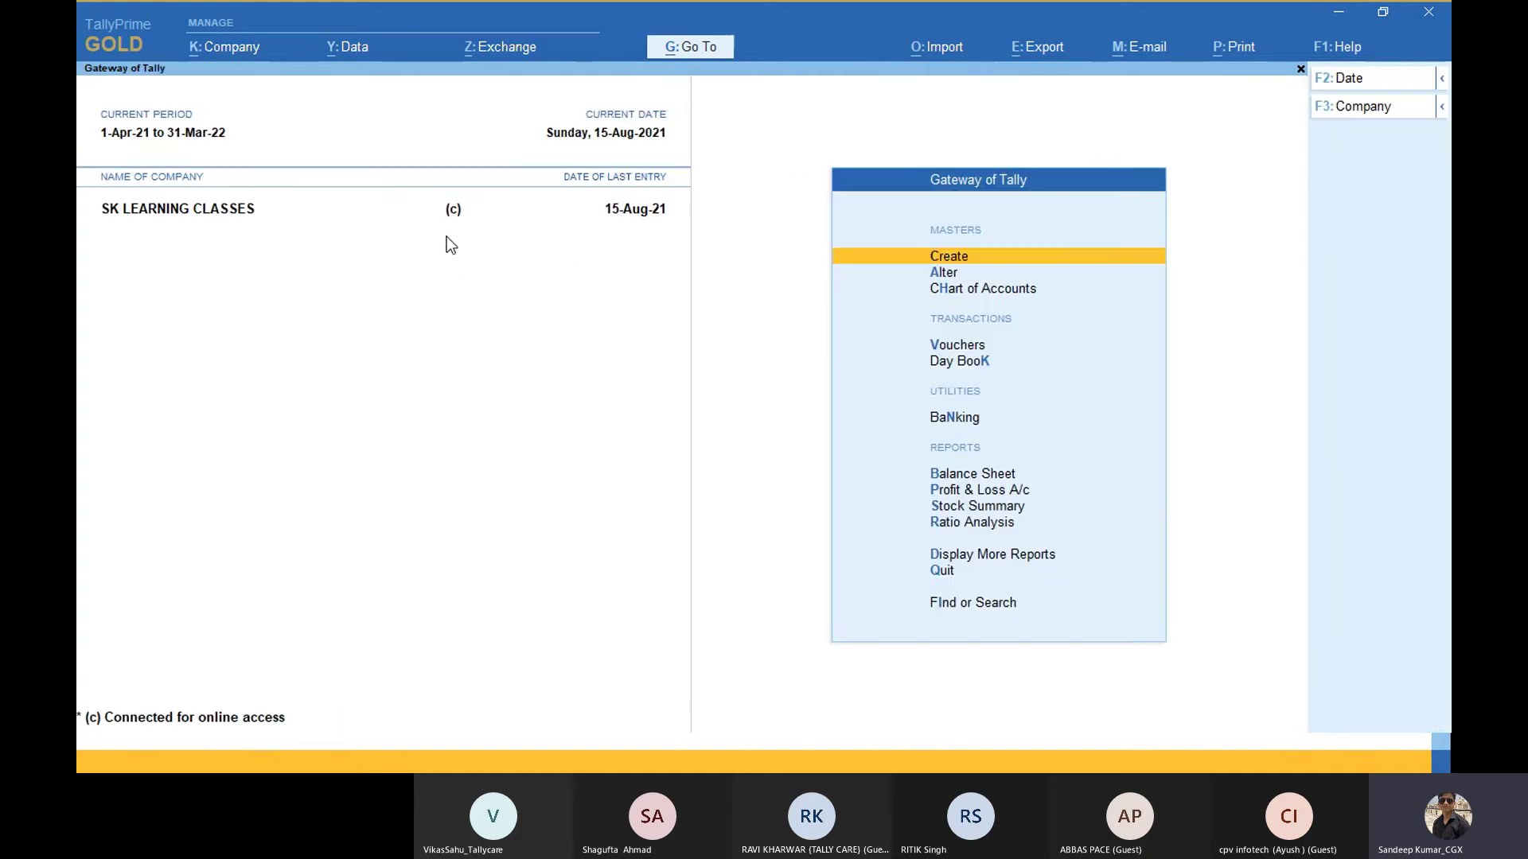
# Step: Show the desktop and start a second TallyPrime instance from its shortcut
pyautogui.press('super+d')
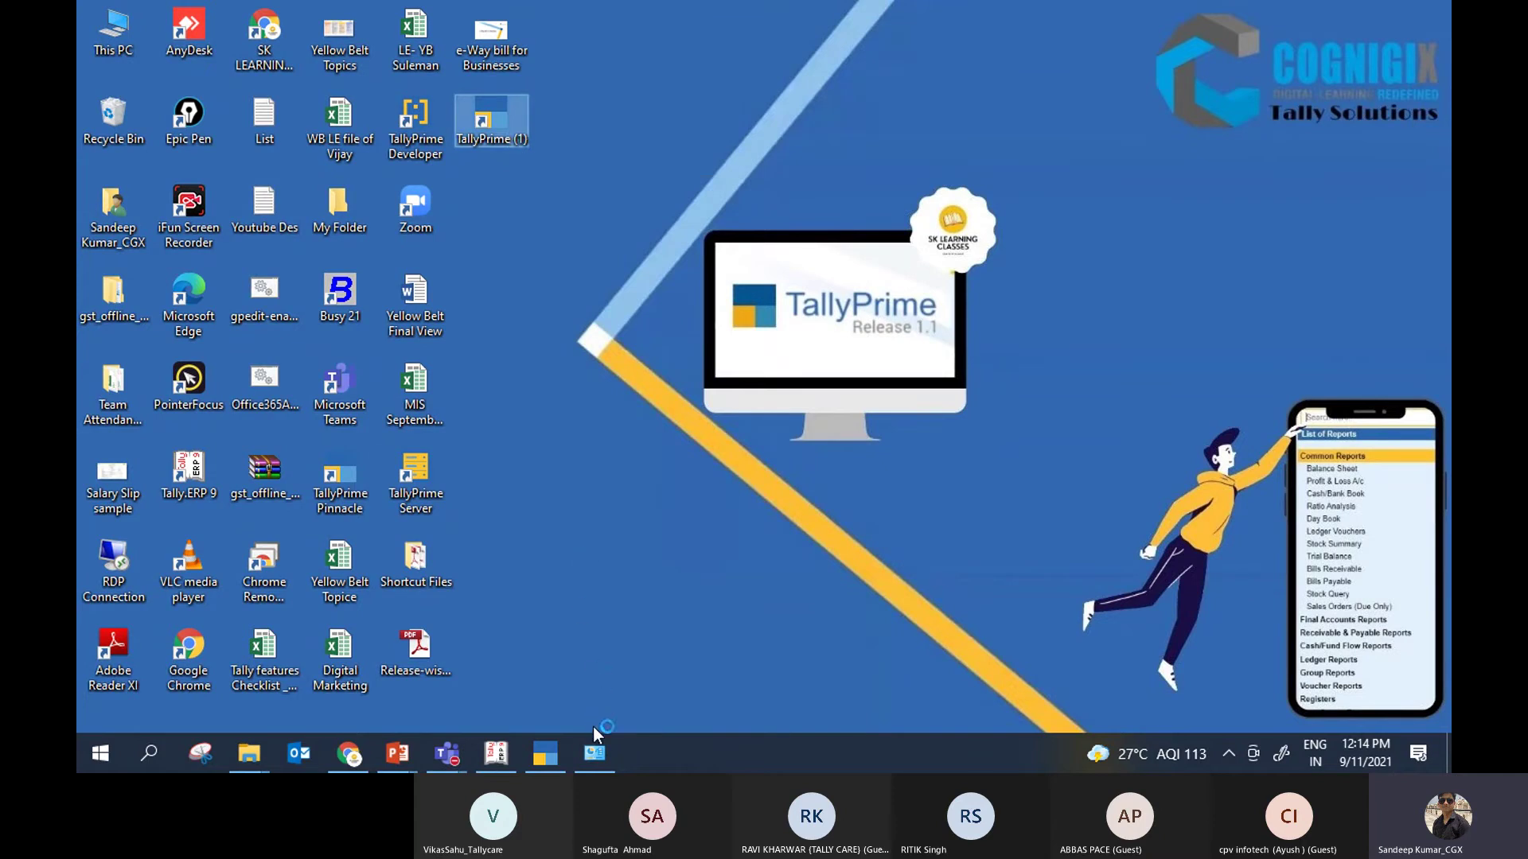
pyautogui.click(595, 753)
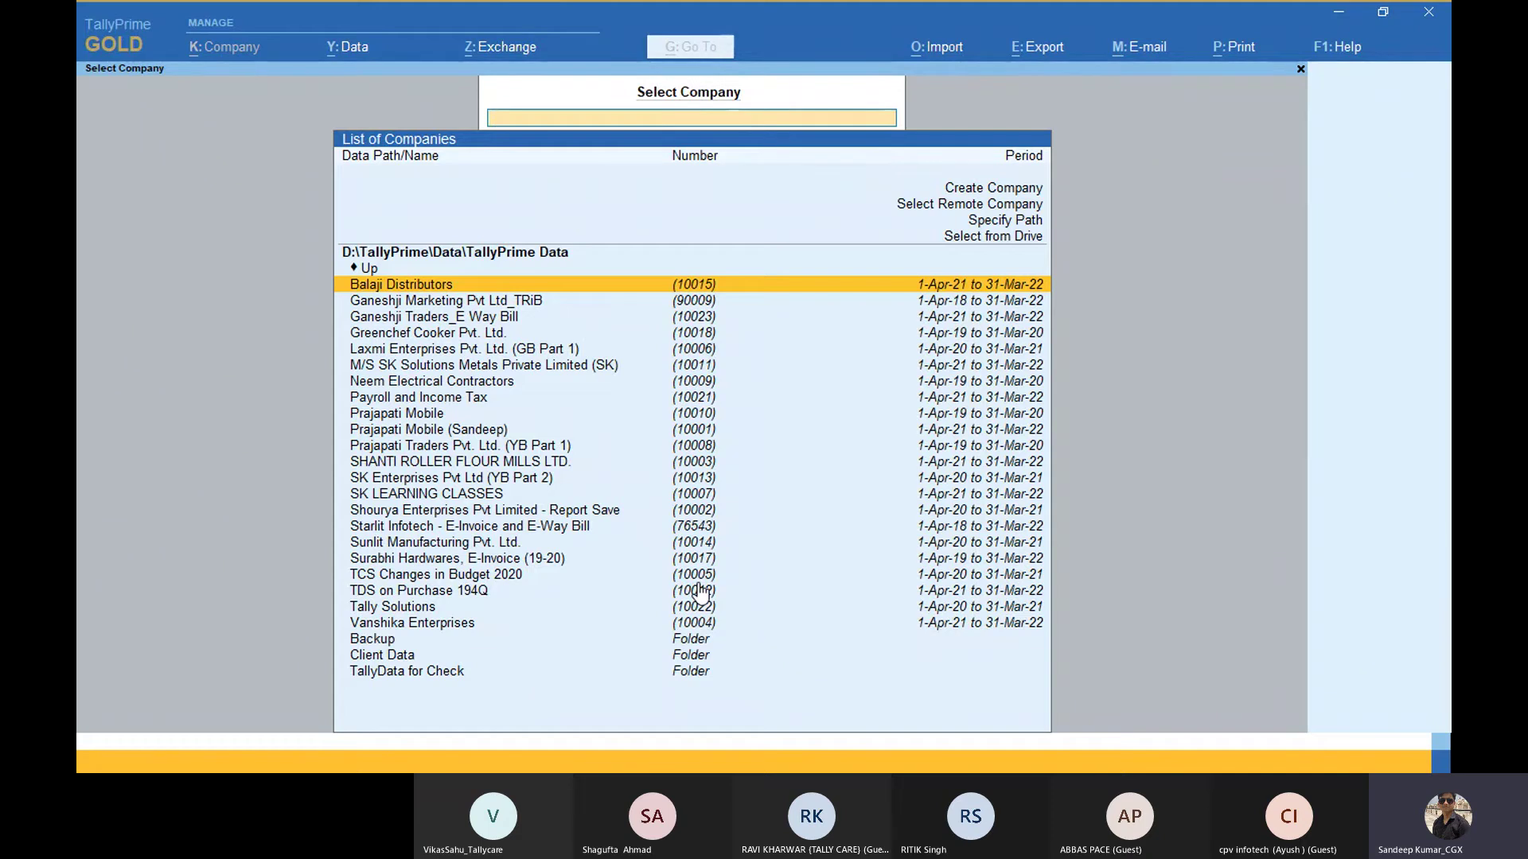
# Step: Move up the Select Company list to the Select Remote Company option
pyautogui.press('Up')
pyautogui.press('Up')
pyautogui.press('Up')
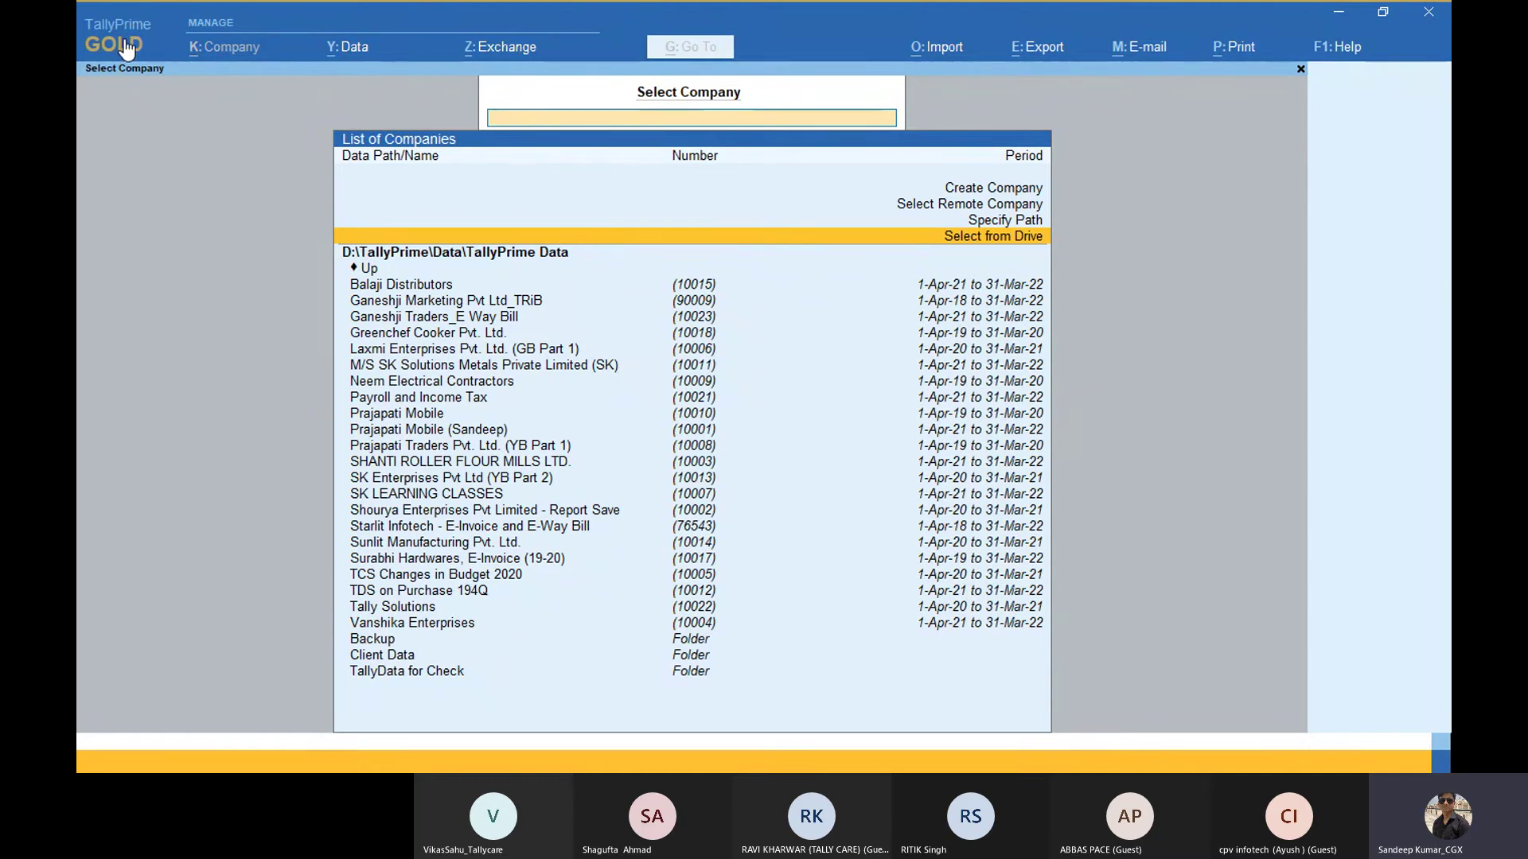
pyautogui.press('Up')
pyautogui.press('Up')
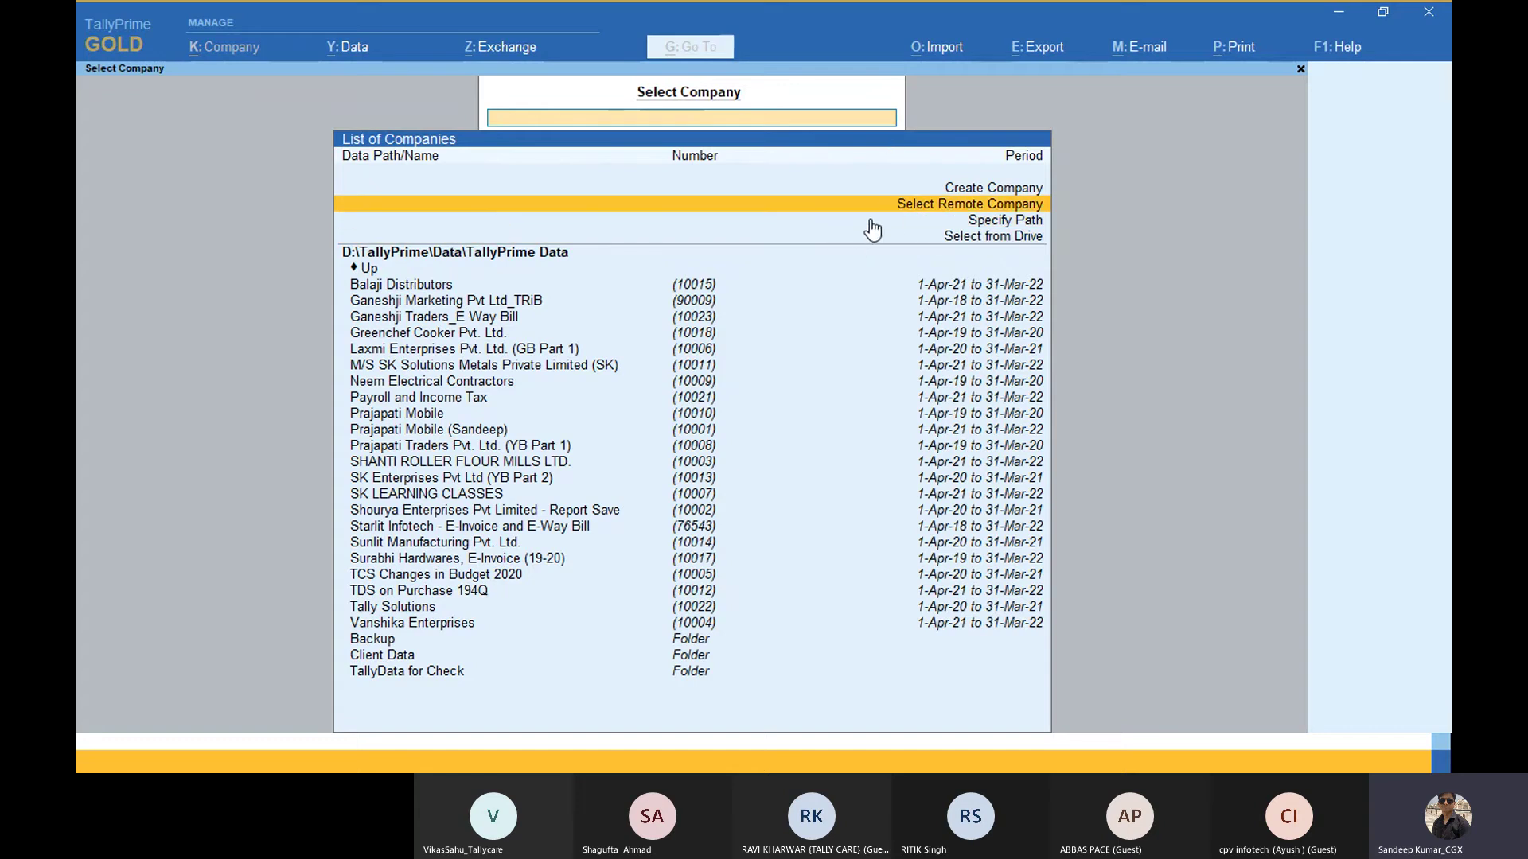
# Step: Choose Select Remote Company and log in with the Tally.NET ID and account password
pyautogui.press('Return')
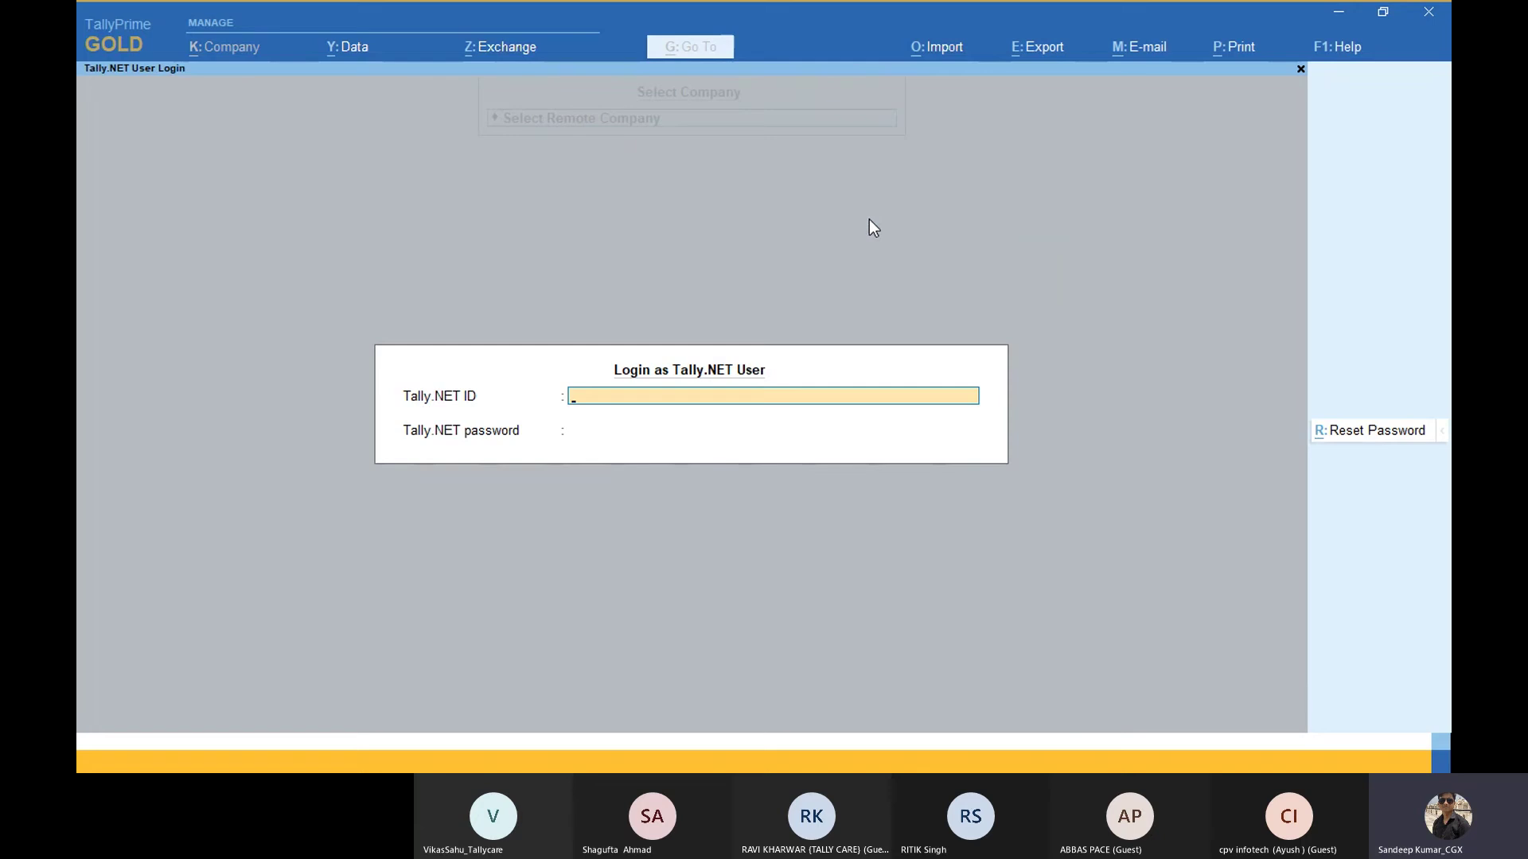
pyautogui.press('Return')
pyautogui.write('*******')
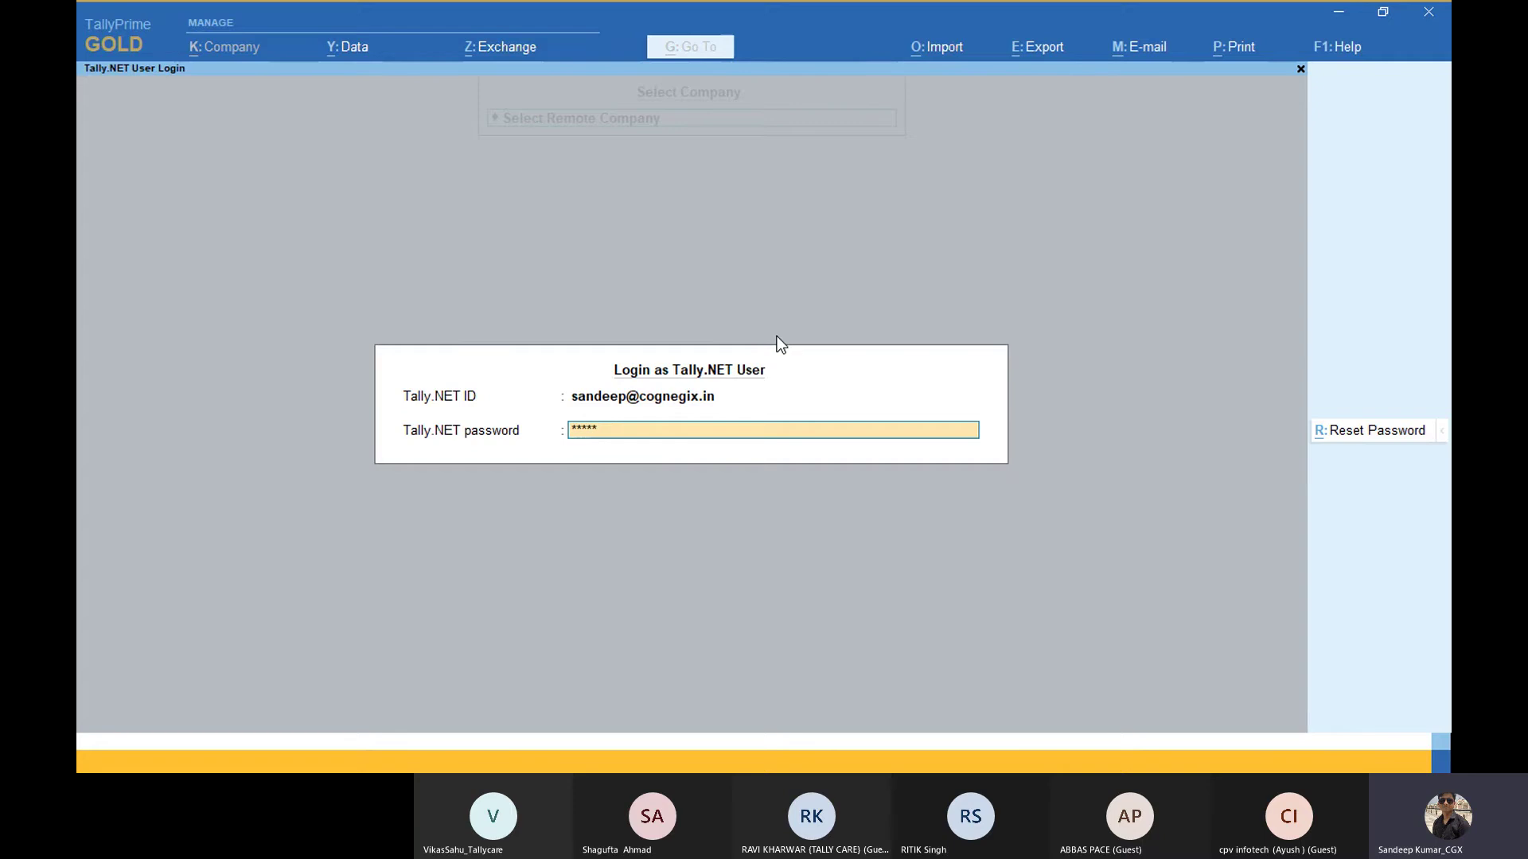
pyautogui.press('Return')
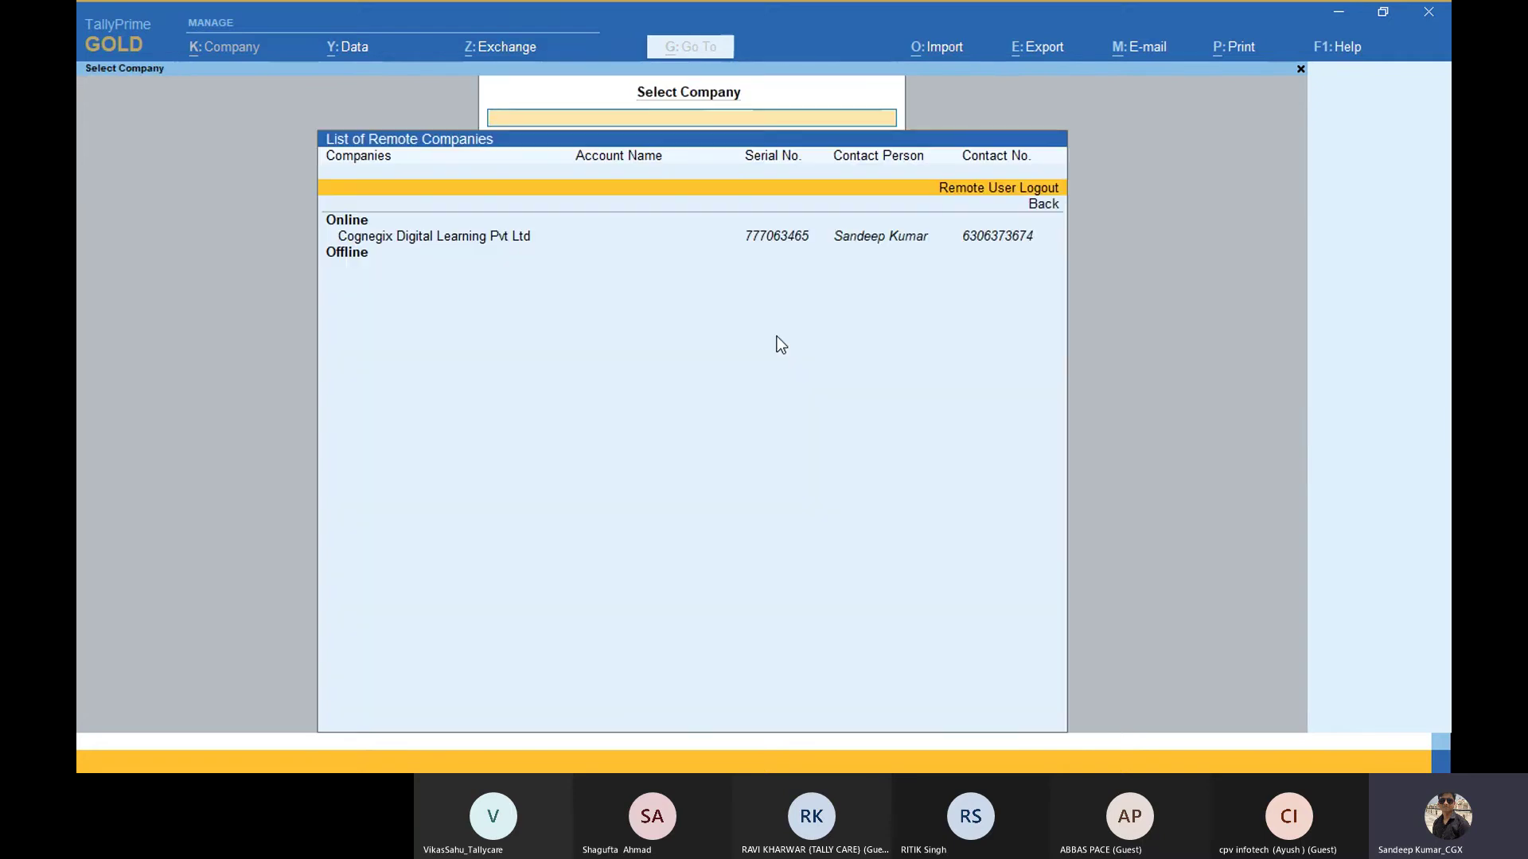
# Step: Return to the remote company list and load Cognegix Digital Learning Pvt Ltd to reach SK LEARNING CLASSES remotely
pyautogui.press('Down')
pyautogui.press('Down')
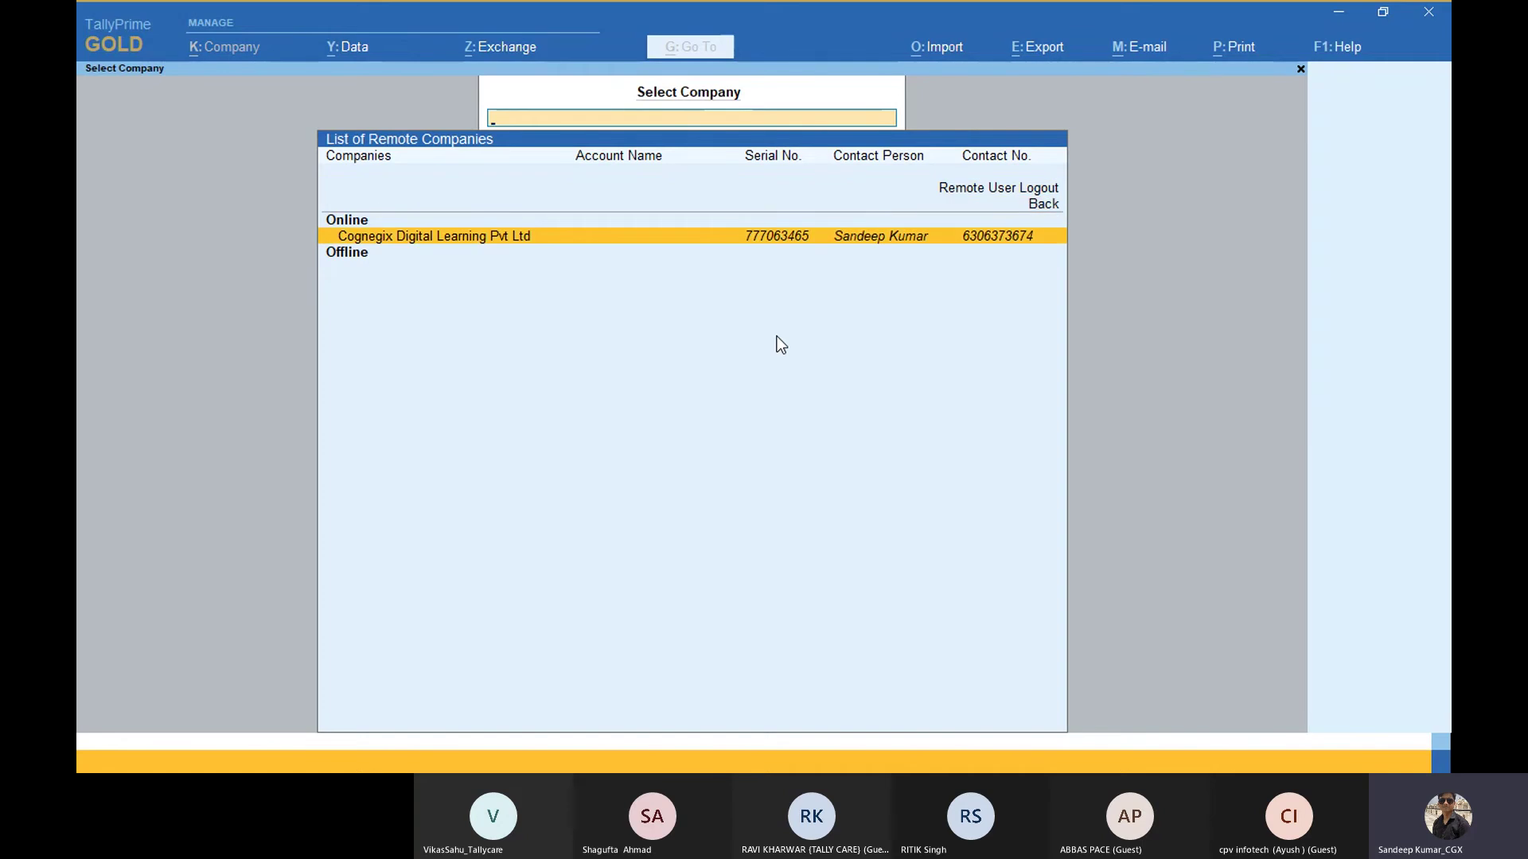
pyautogui.hotkey('alt', 'Tab')
pyautogui.press('Tab')
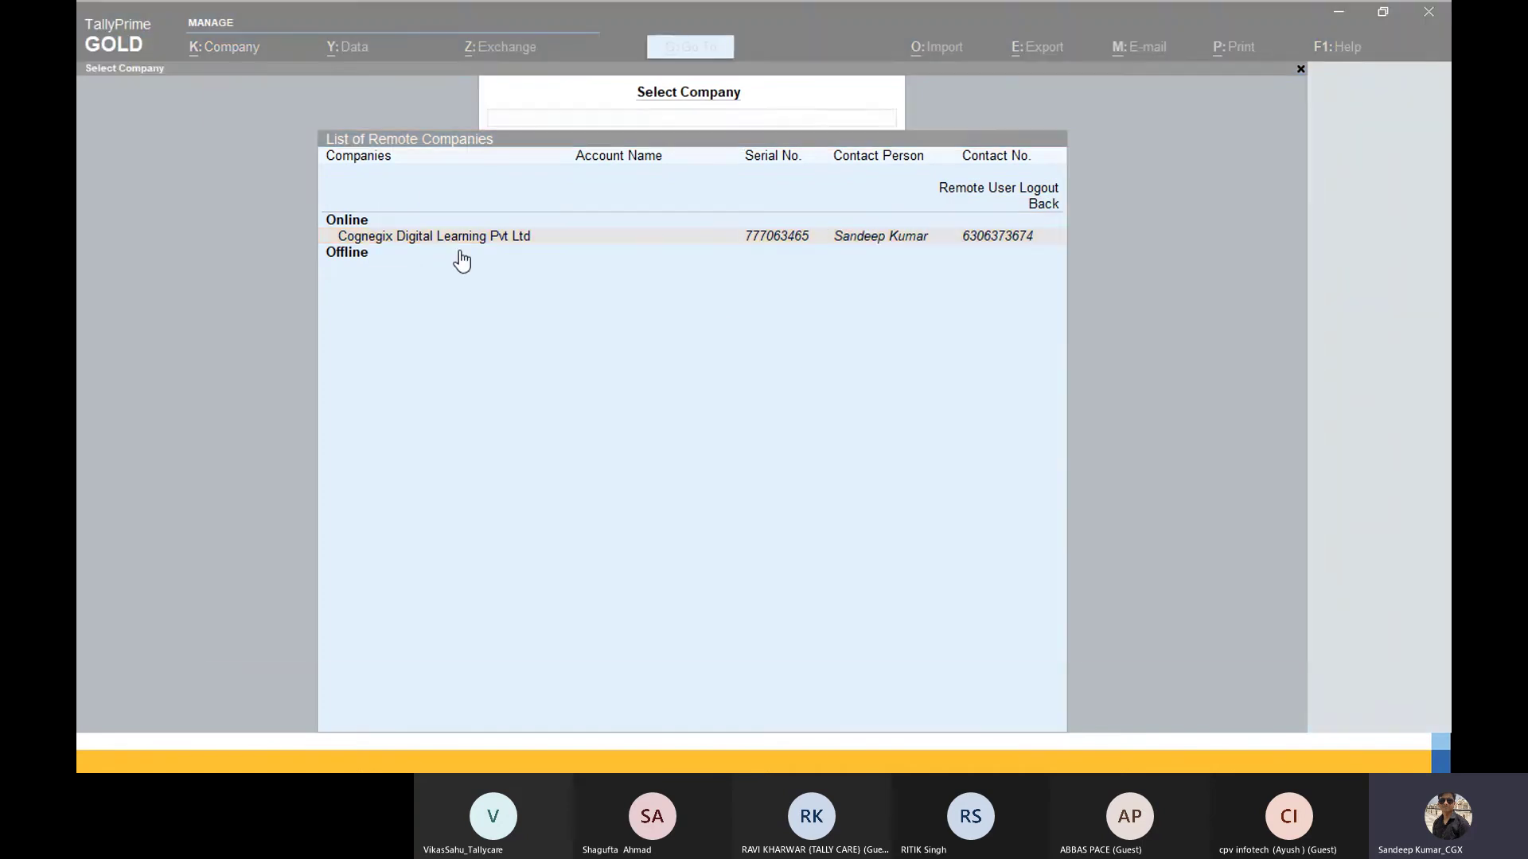
pyautogui.press('Tab')
pyautogui.press('Tab')
pyautogui.press('Tab')
pyautogui.press('Tab')
pyautogui.press('Tab')
pyautogui.press('Tab')
pyautogui.press('Tab')
pyautogui.press('Tab')
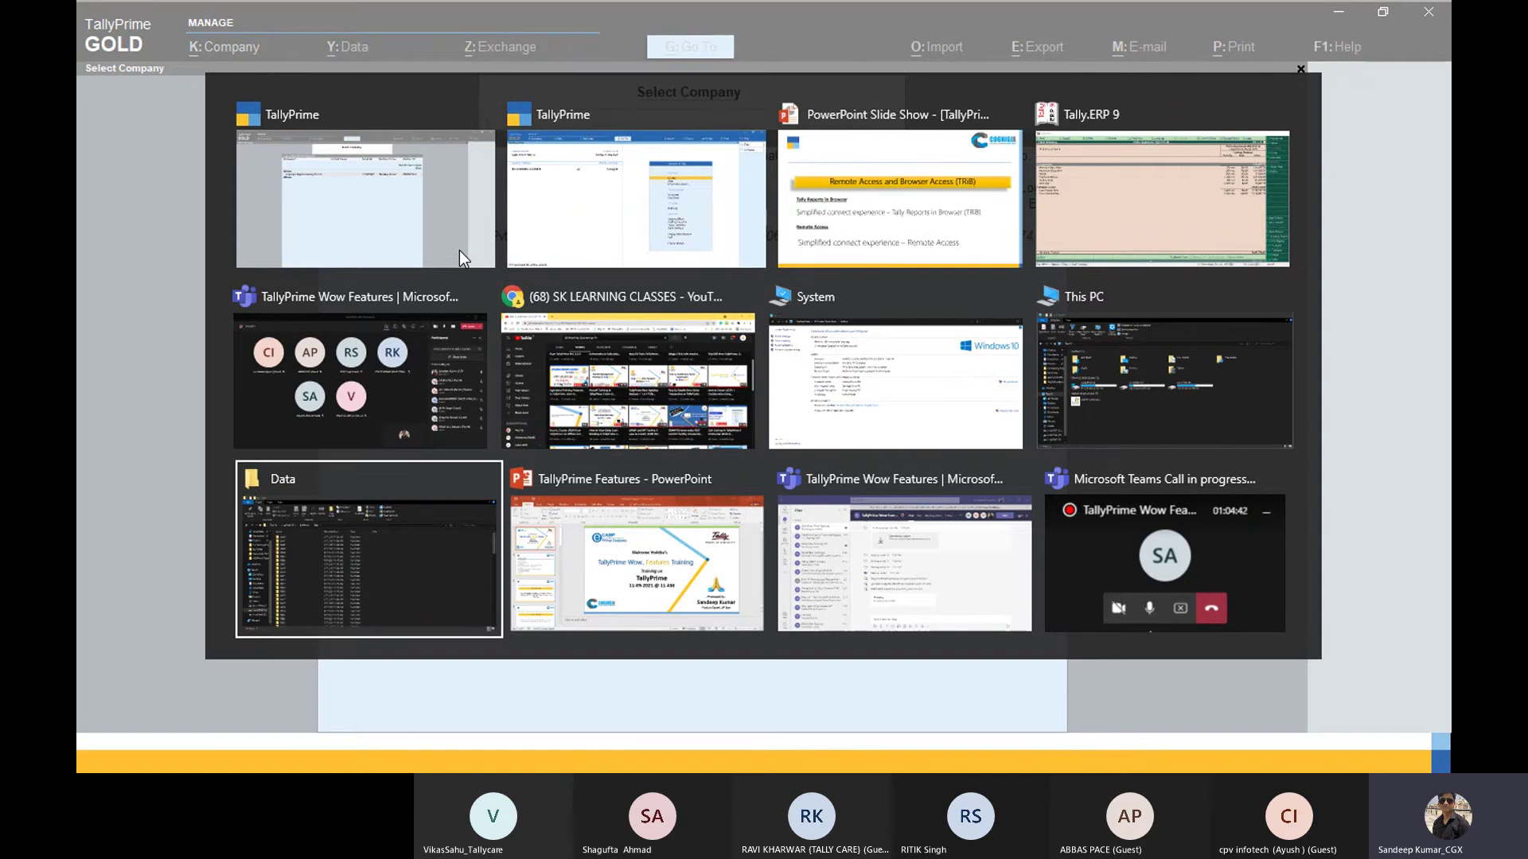
pyautogui.press('Tab')
pyautogui.press('Tab')
pyautogui.press('Tab')
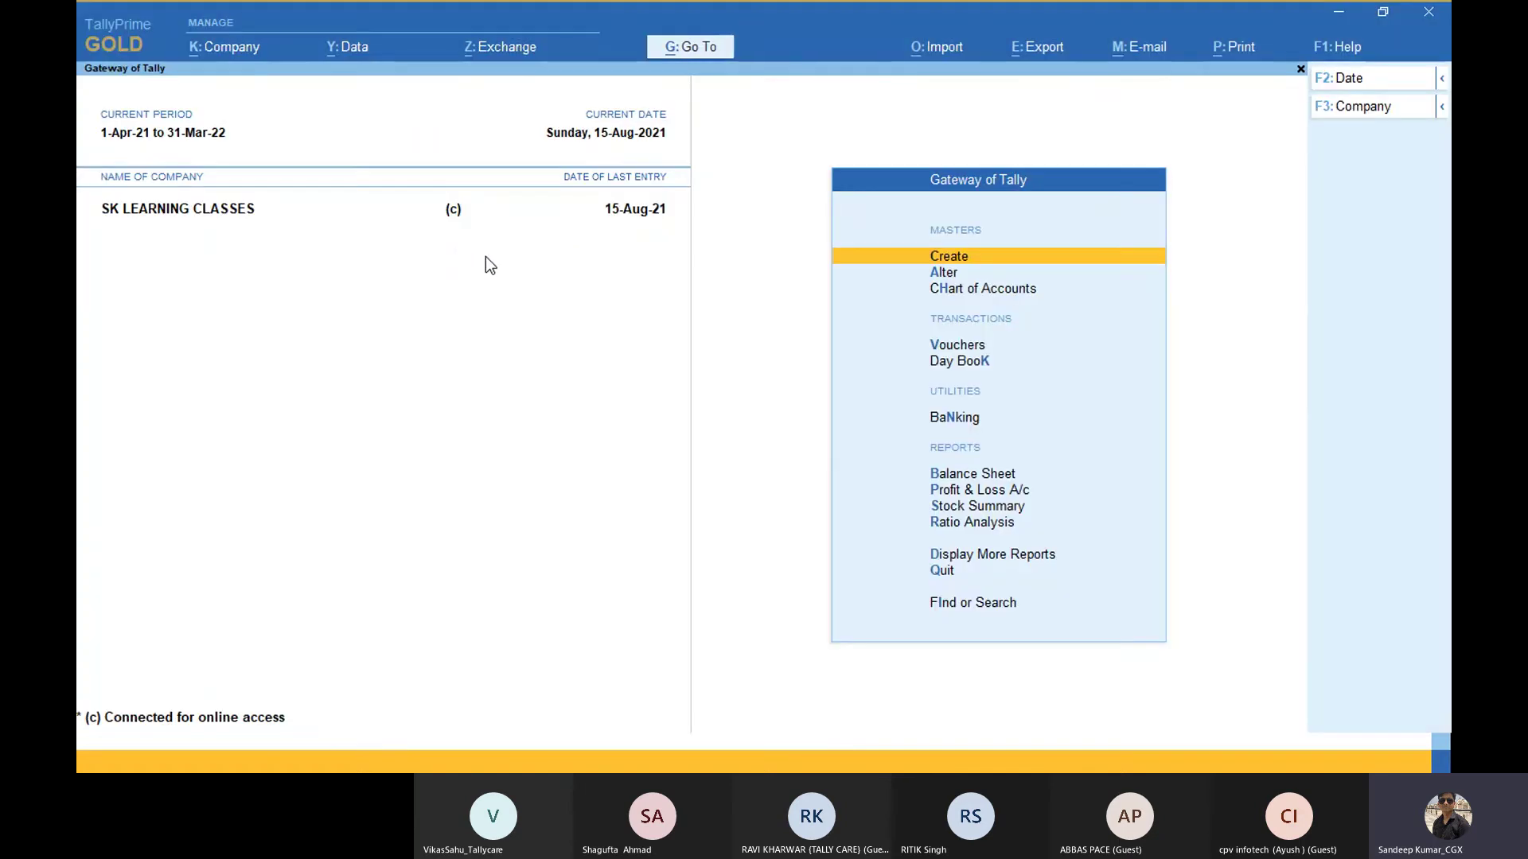
pyautogui.hotkey('alt', 'F3')
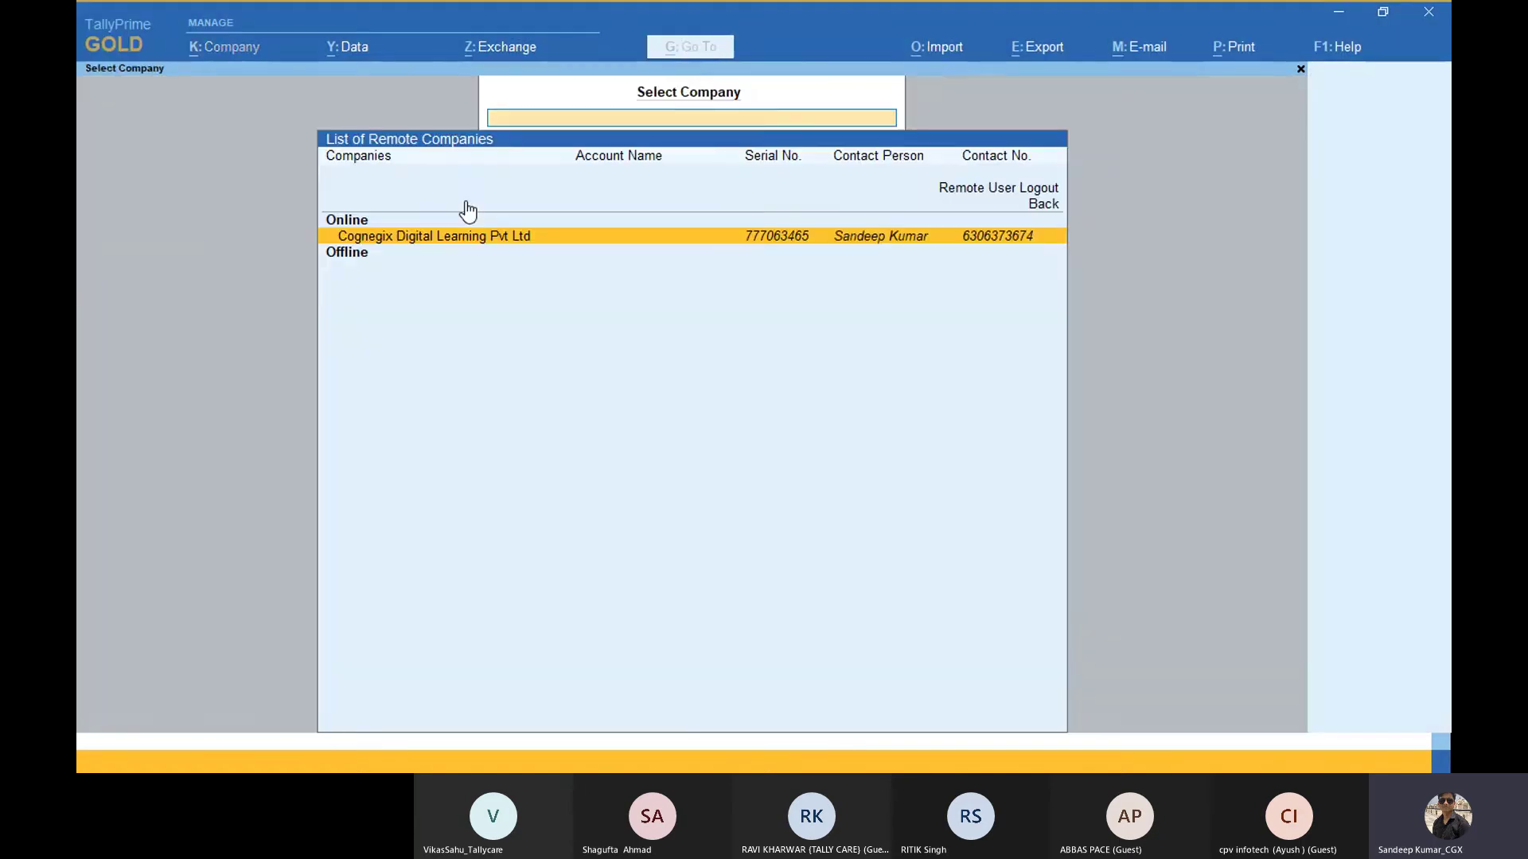
pyautogui.hotkey('alt', 'Tab')
pyautogui.hotkey('alt', 'Tab')
pyautogui.click(690, 242)
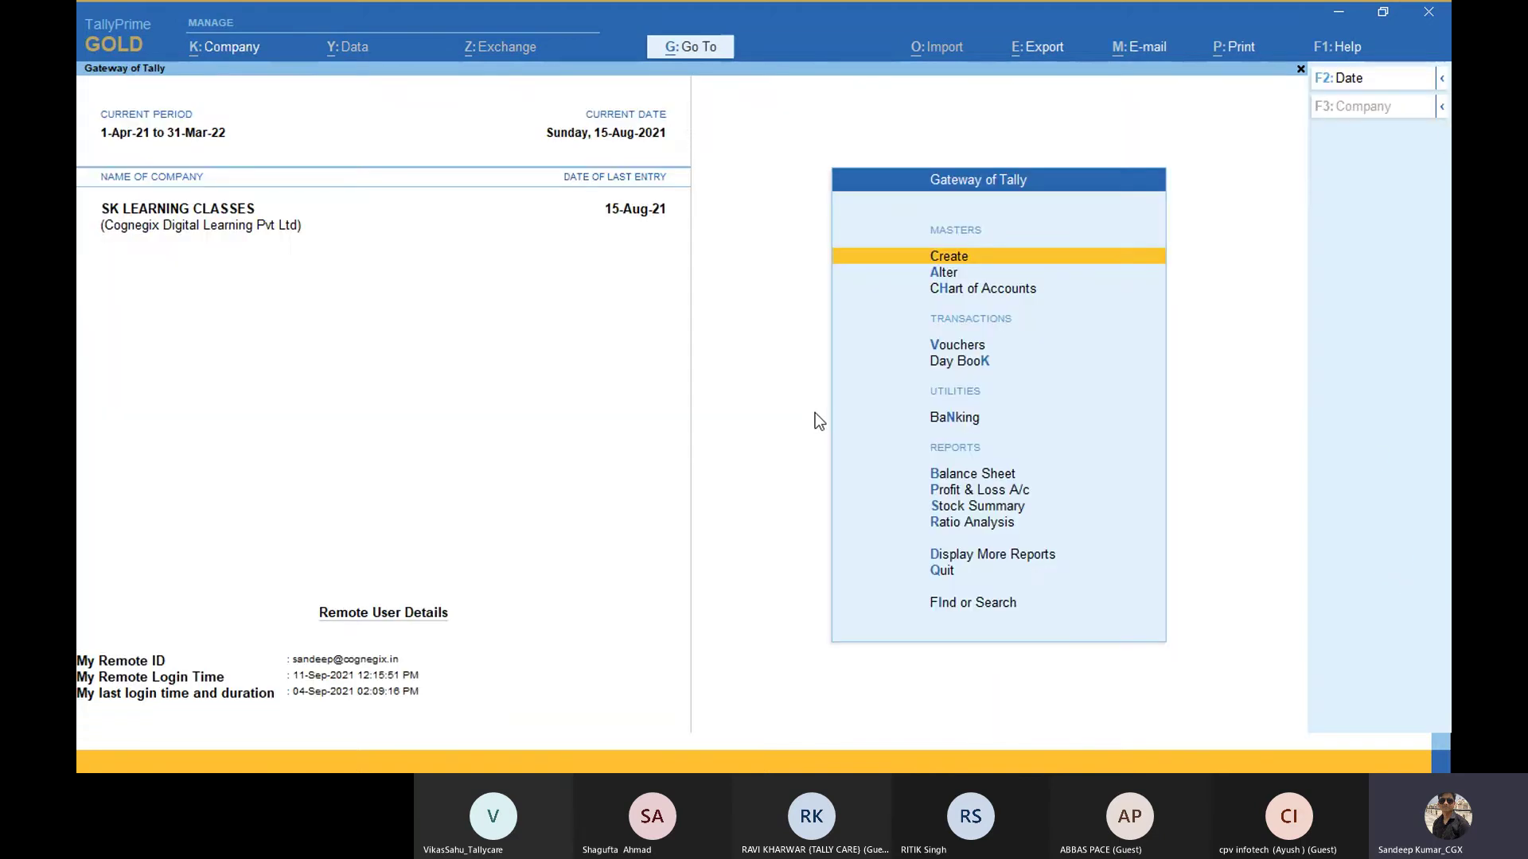
pyautogui.press('Down')
pyautogui.press('Down')
pyautogui.press('Down')
pyautogui.press('Down')
pyautogui.press('Down')
pyautogui.press('Down')
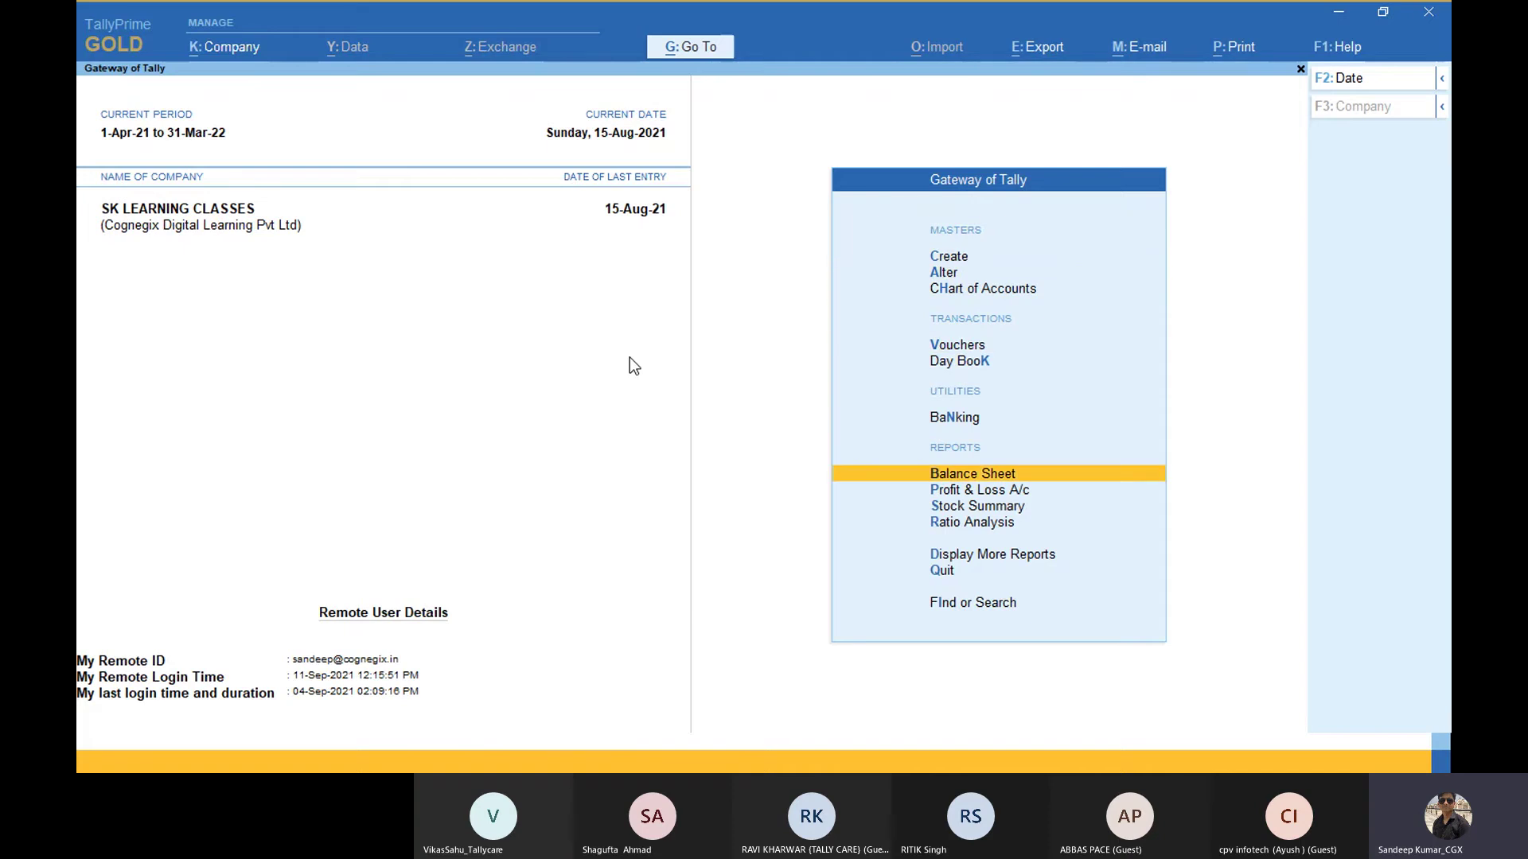
pyautogui.press('Return')
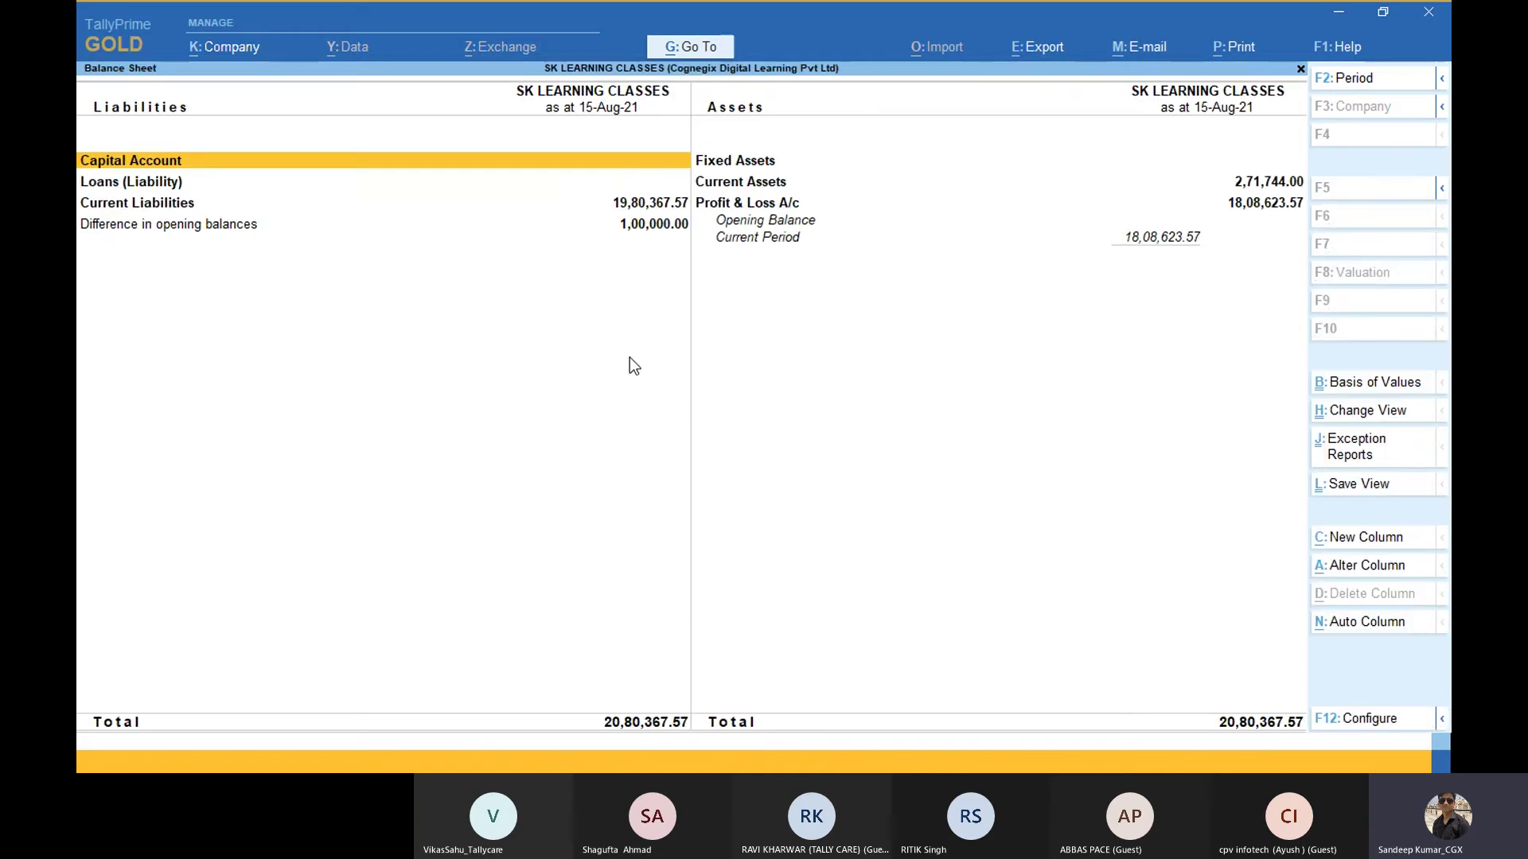
pyautogui.hotkey('alt', 'F5')
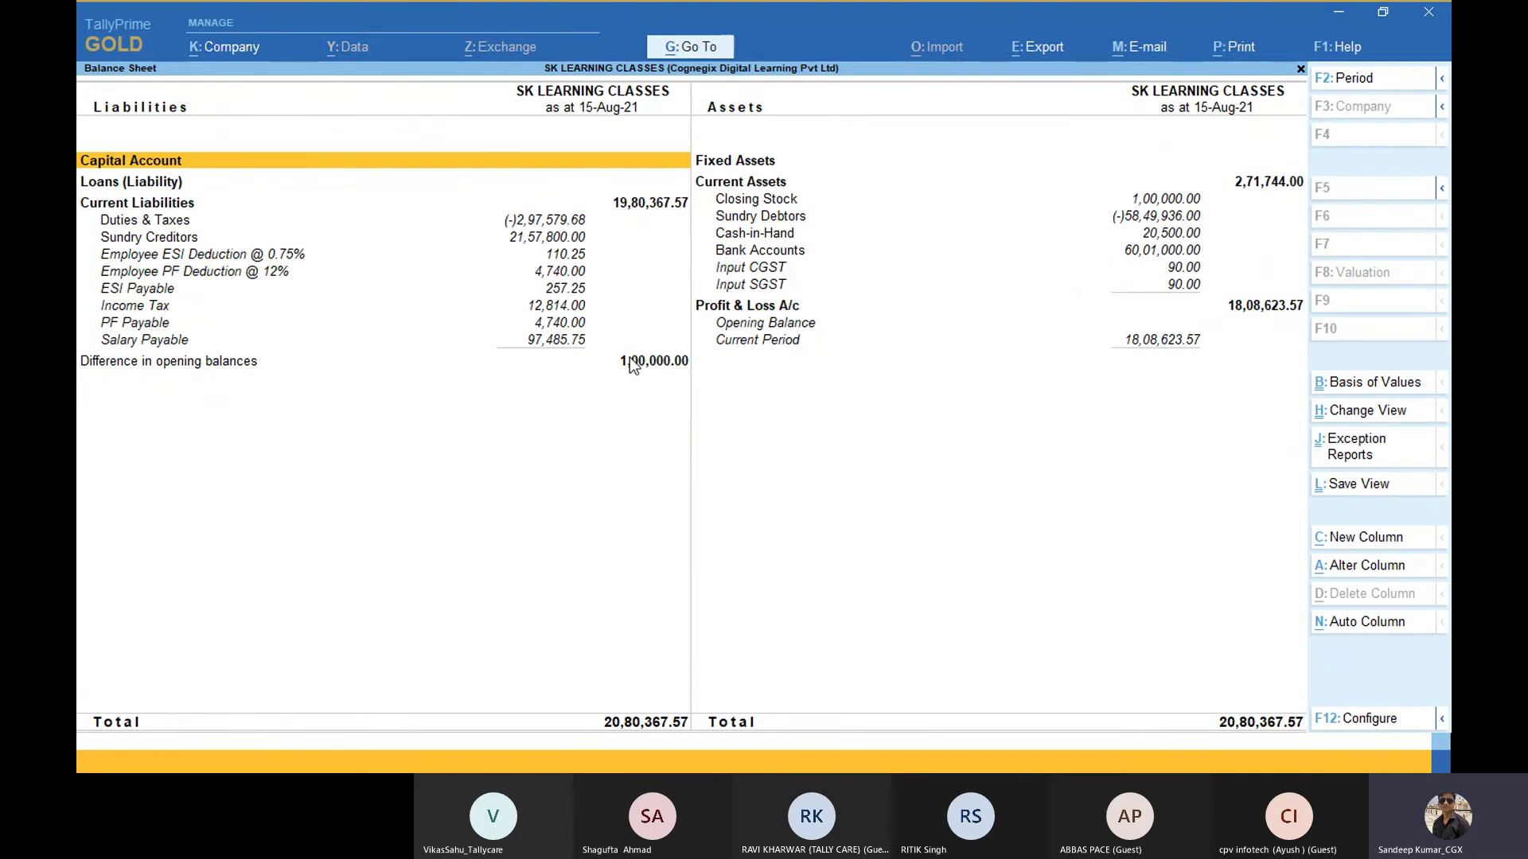
pyautogui.press('Escape')
pyautogui.press('Up')
pyautogui.press('Up')
pyautogui.press('Up')
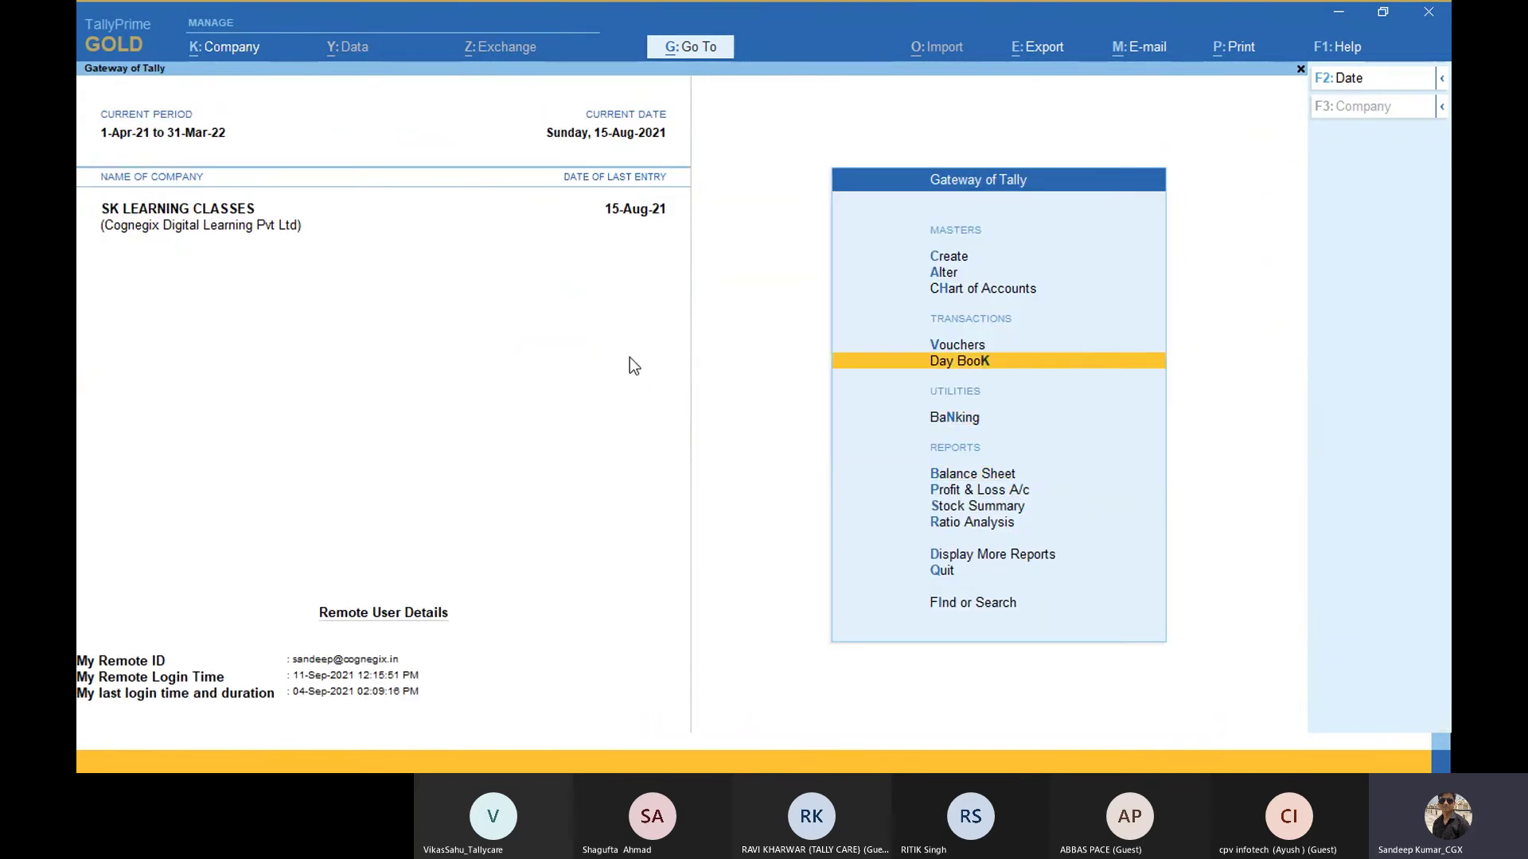
pyautogui.press('Return')
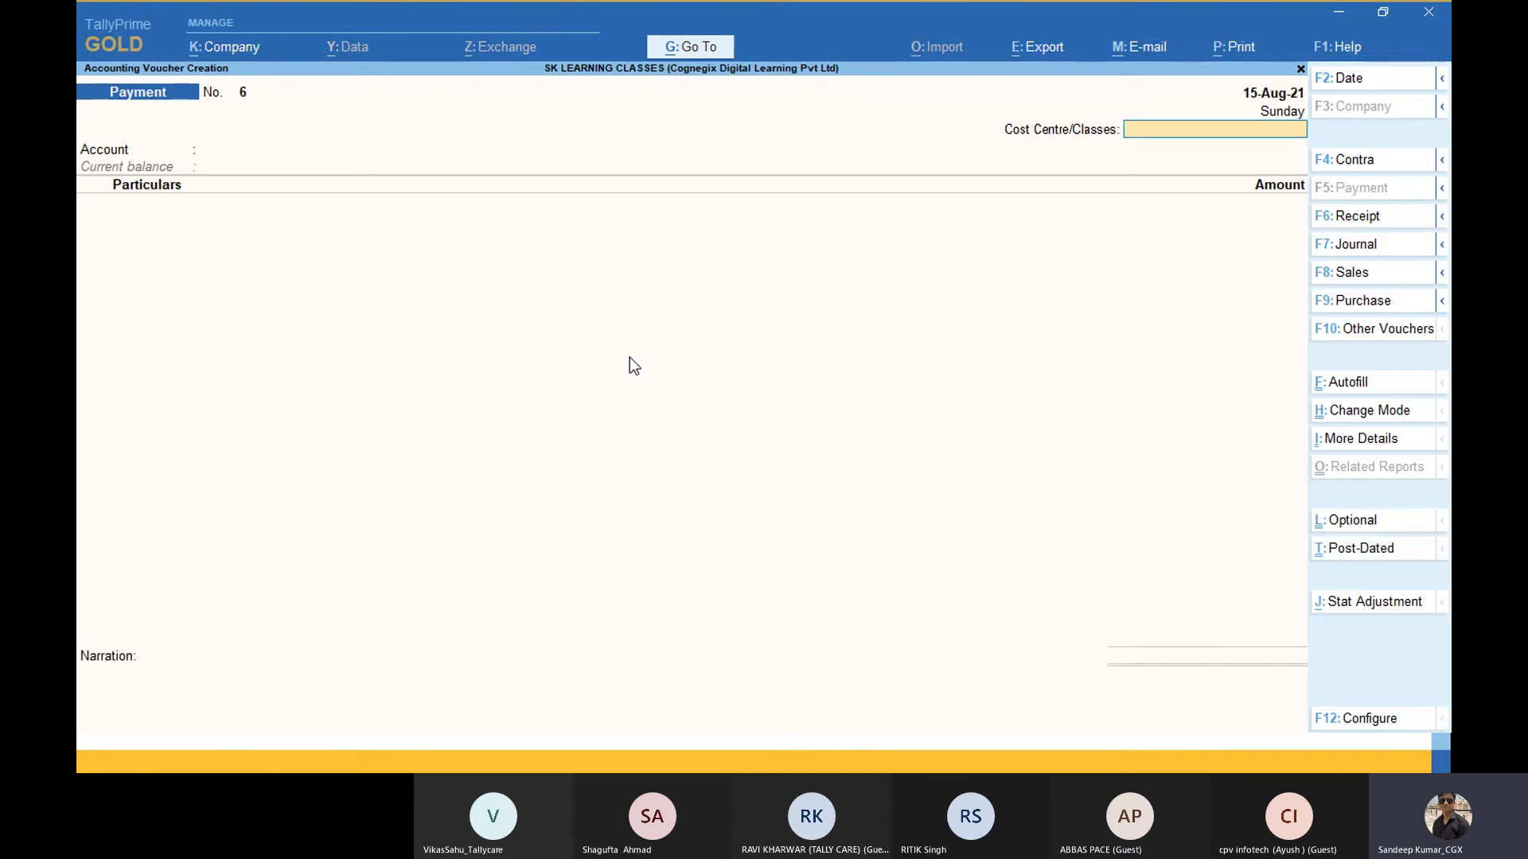
pyautogui.press('Escape')
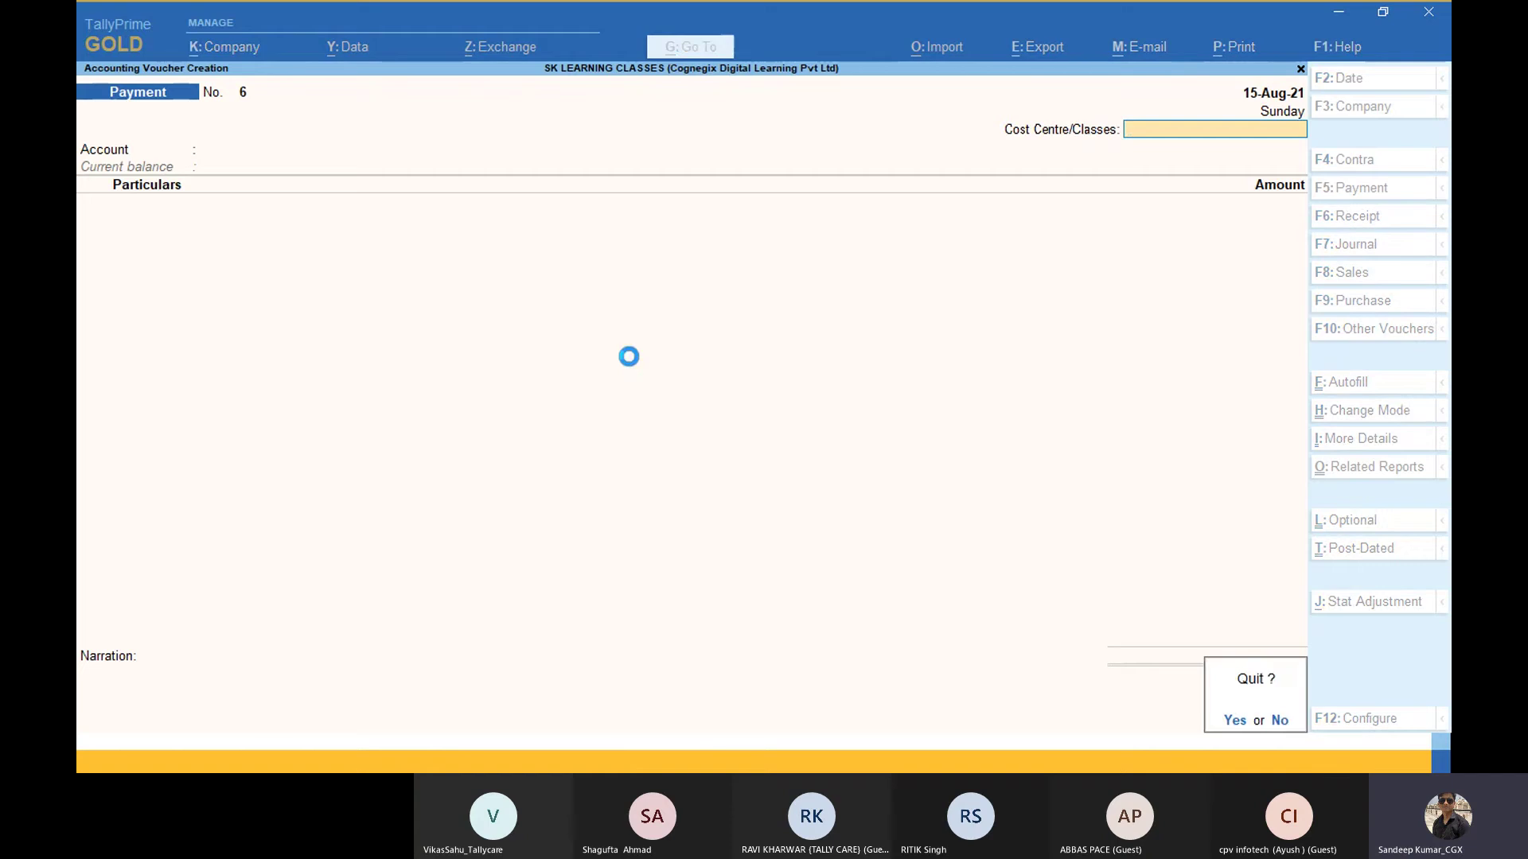
pyautogui.press('Return')
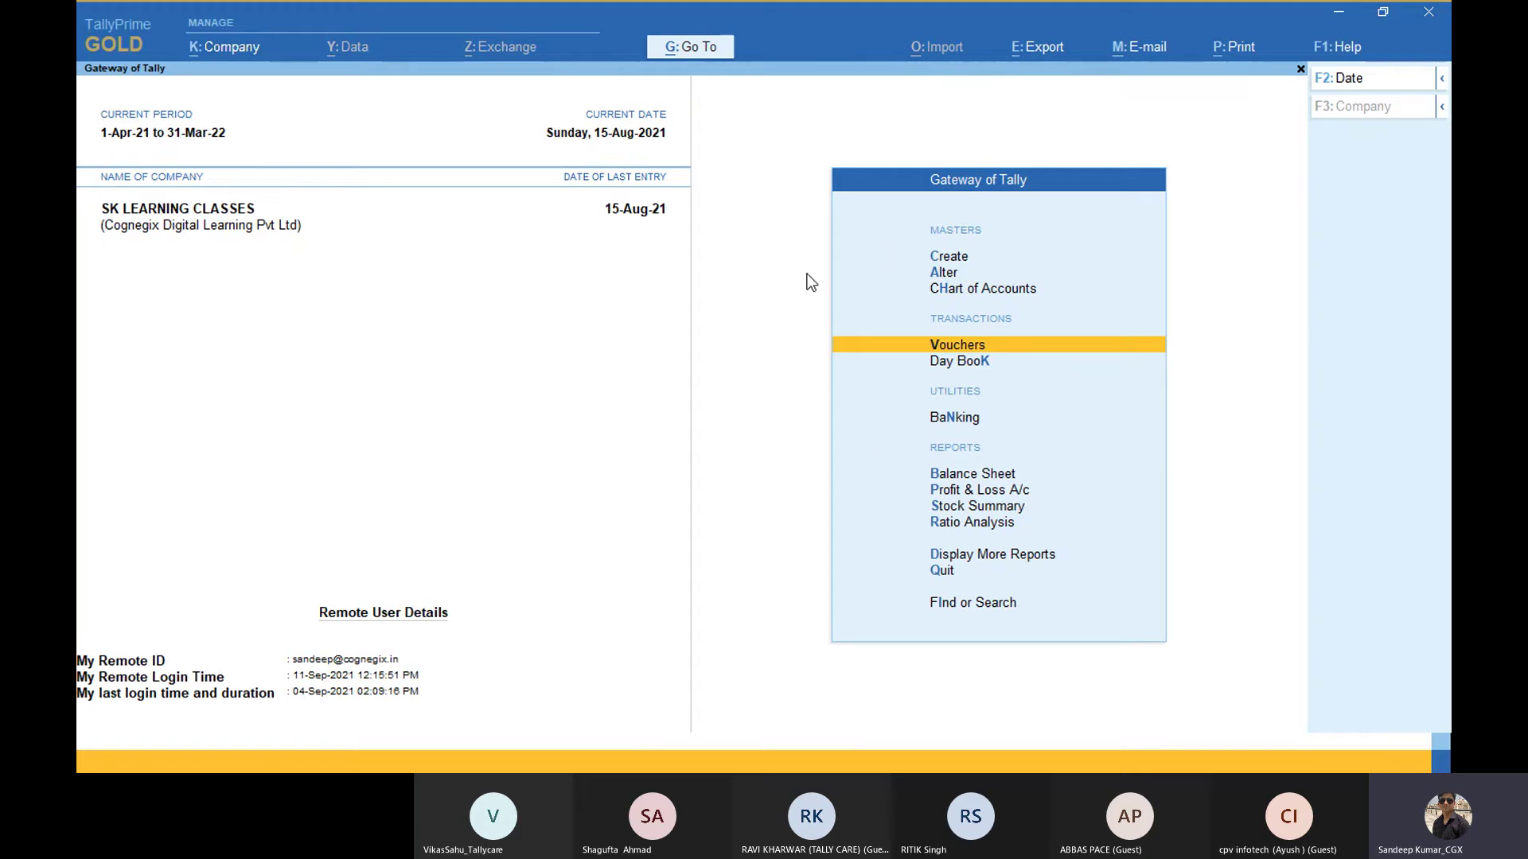
# Step: Switch back to the original TallyPrime window and browse the K: Company menu options
pyautogui.hotkey('alt', 'Tab')
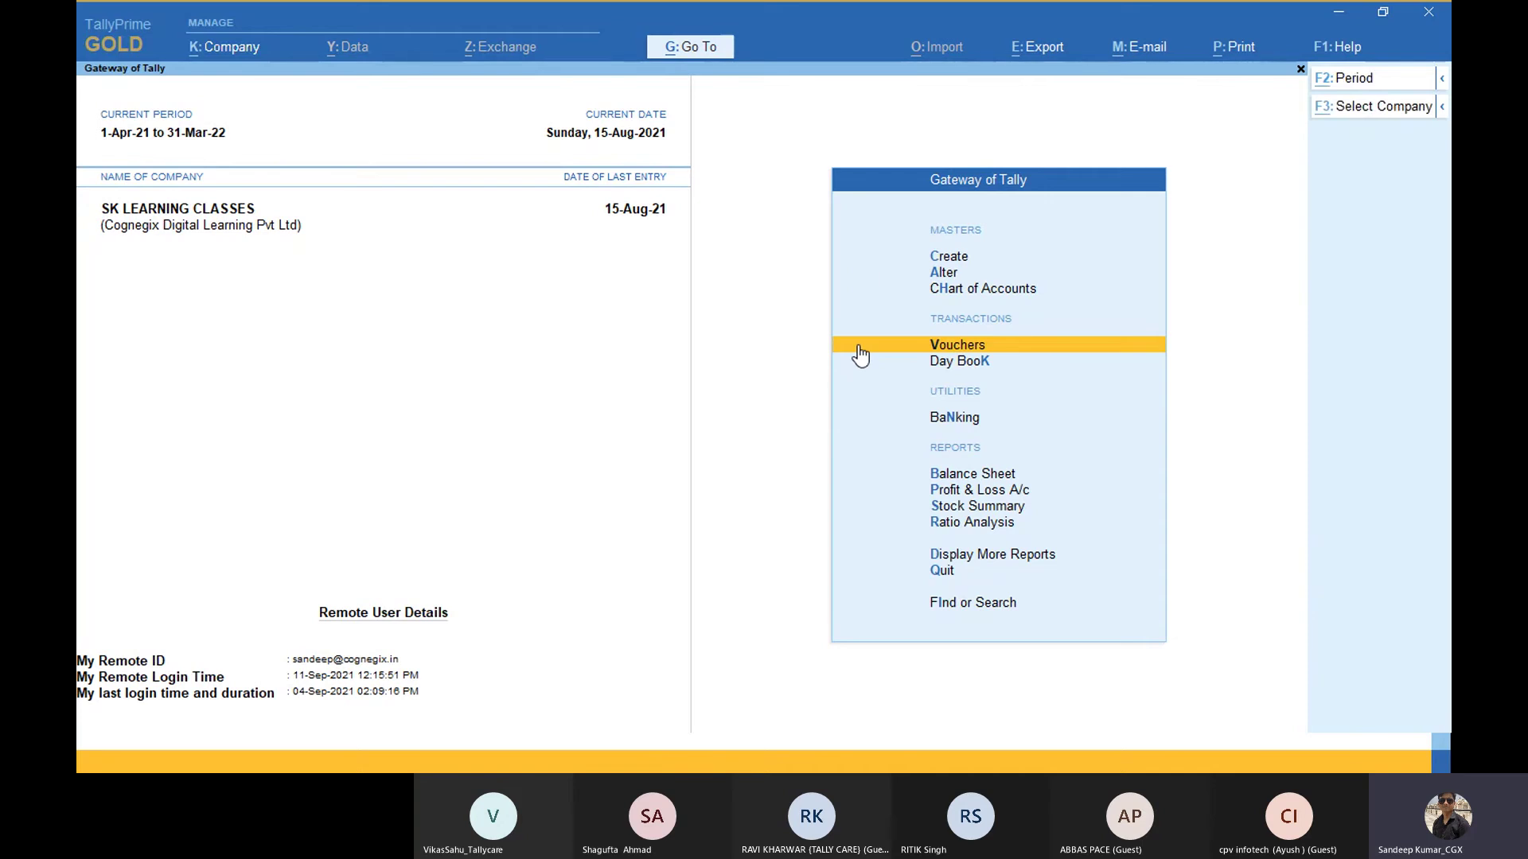
pyautogui.hotkey('alt', 'Tab')
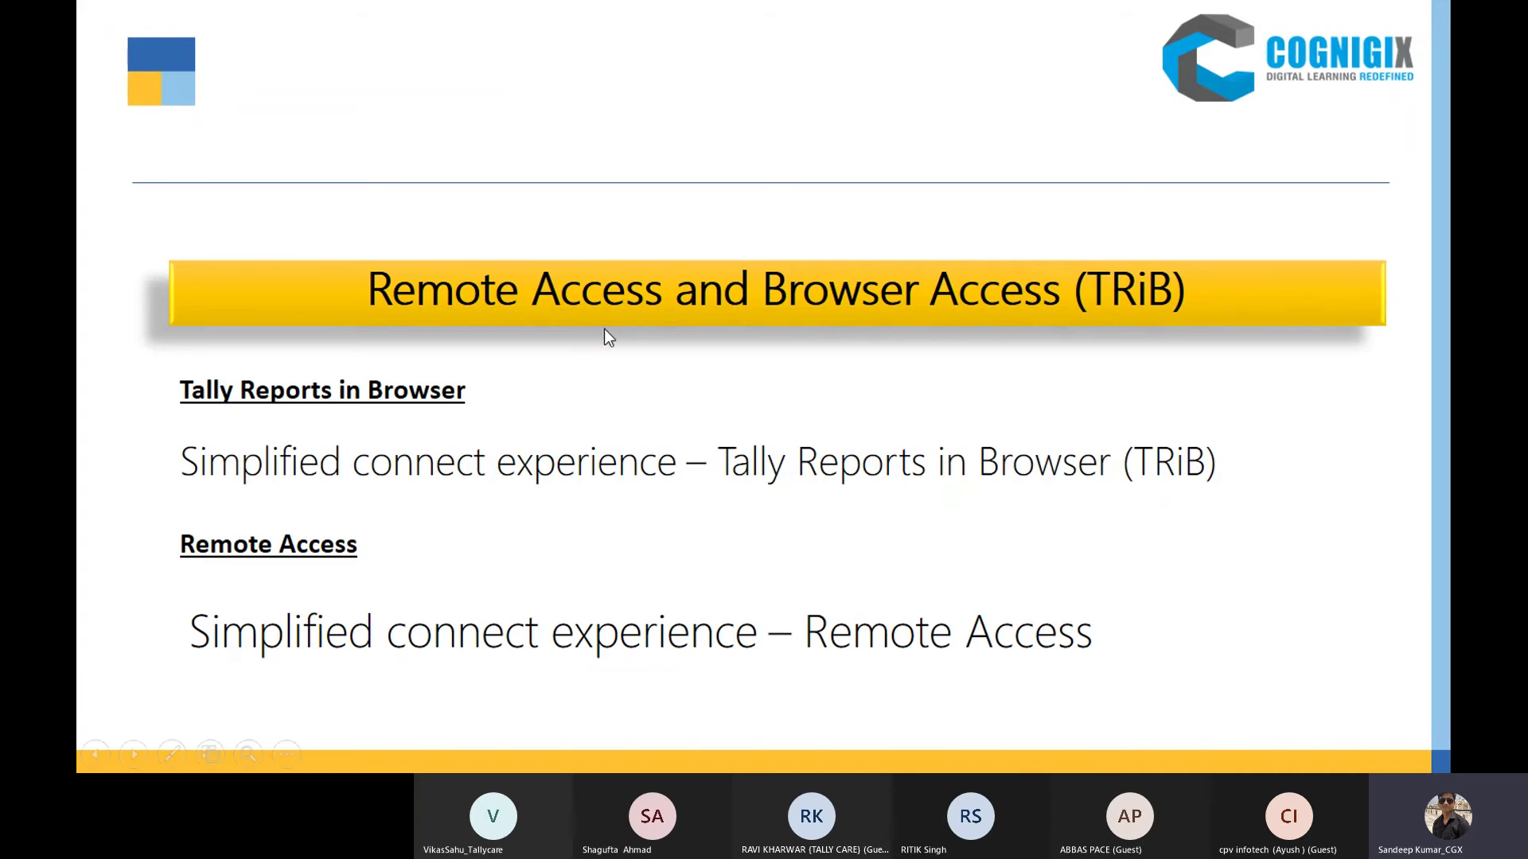
pyautogui.hotkey('alt', 'Tab')
pyautogui.press('Tab')
pyautogui.press('Tab')
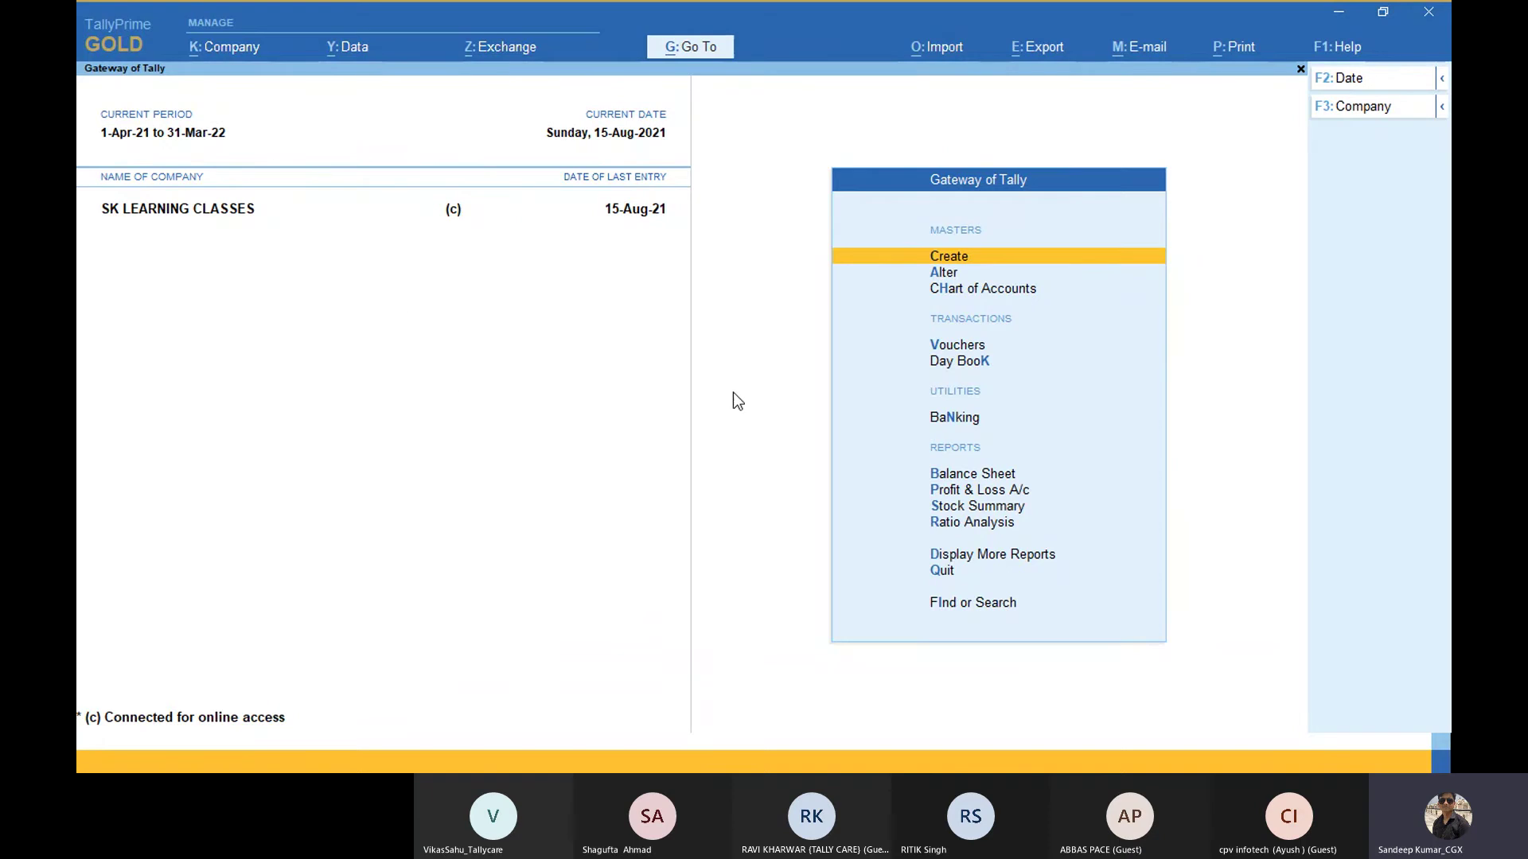
pyautogui.click(234, 50)
pyautogui.press('Down')
pyautogui.press('Down')
pyautogui.press('Down')
pyautogui.press('Down')
pyautogui.press('Down')
pyautogui.press('Down')
pyautogui.press('Down')
pyautogui.press('Down')
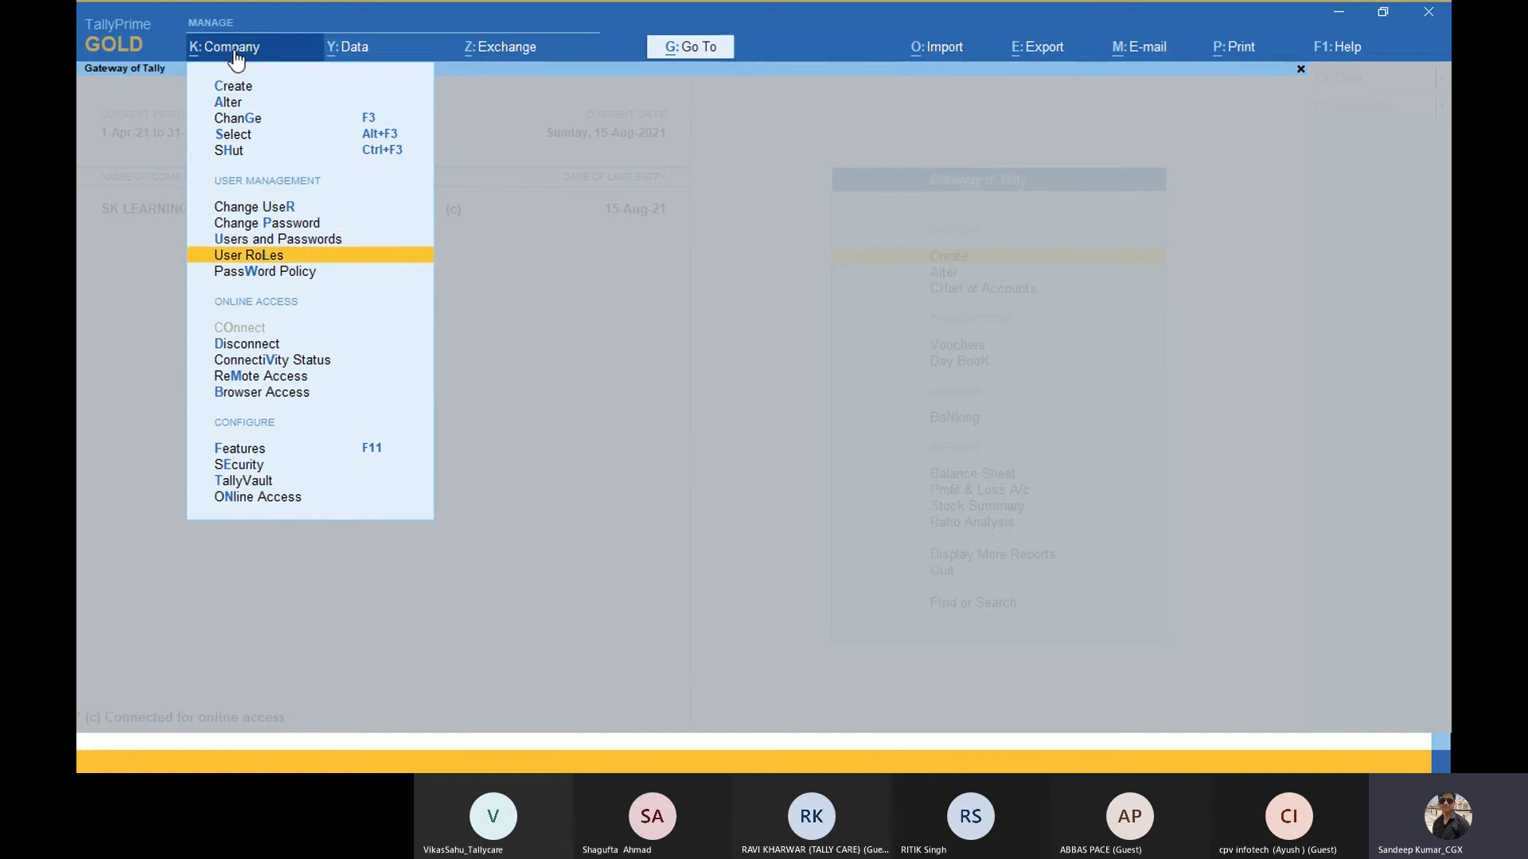
# Step: Review the Data Entry security level under User Roles, then quit back to Gateway of Tally
pyautogui.press('Return')
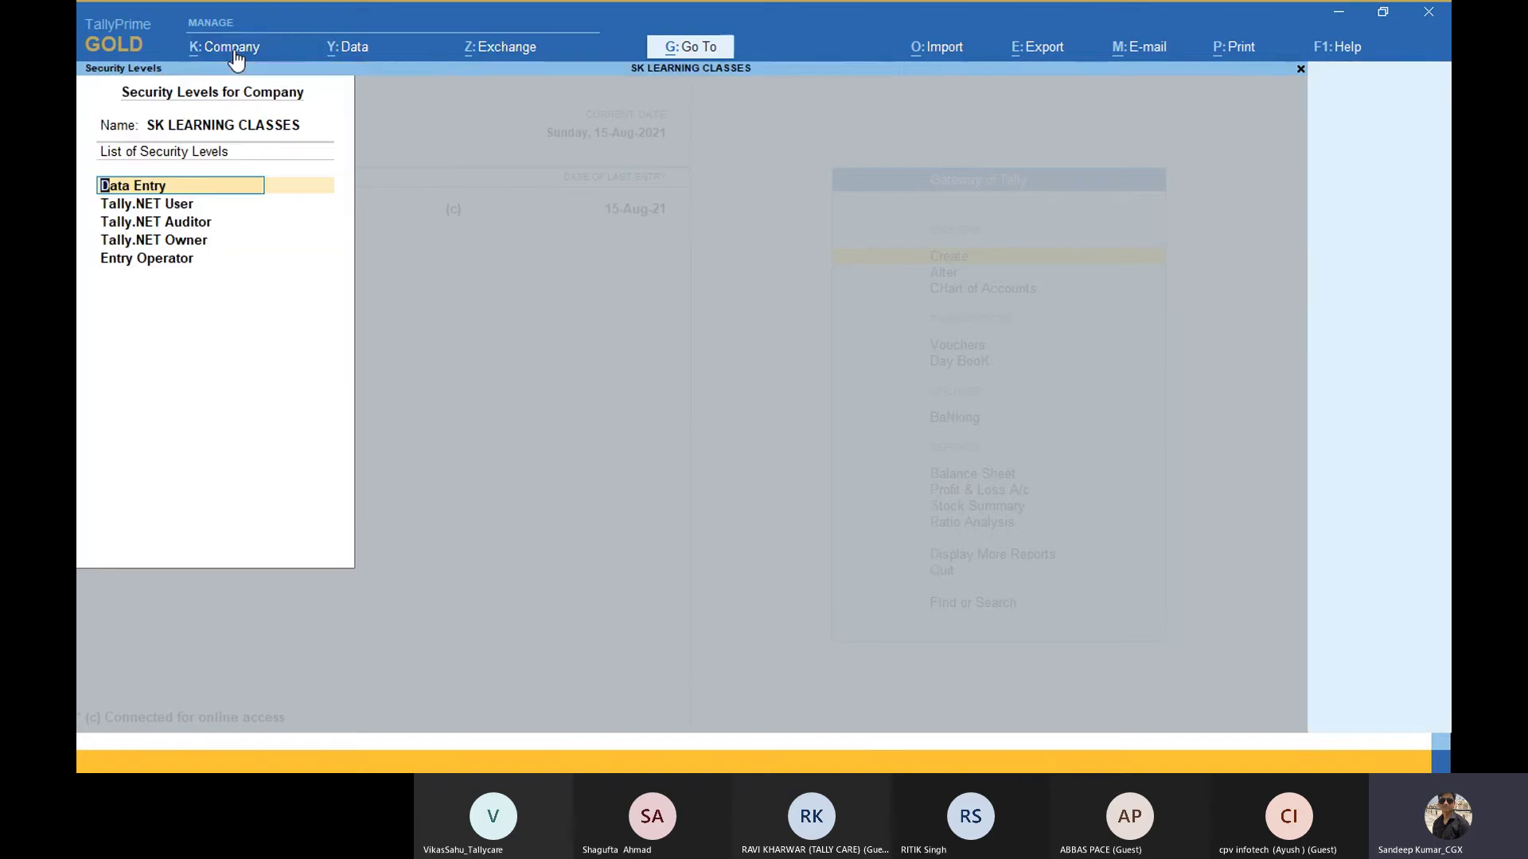
pyautogui.press('Return')
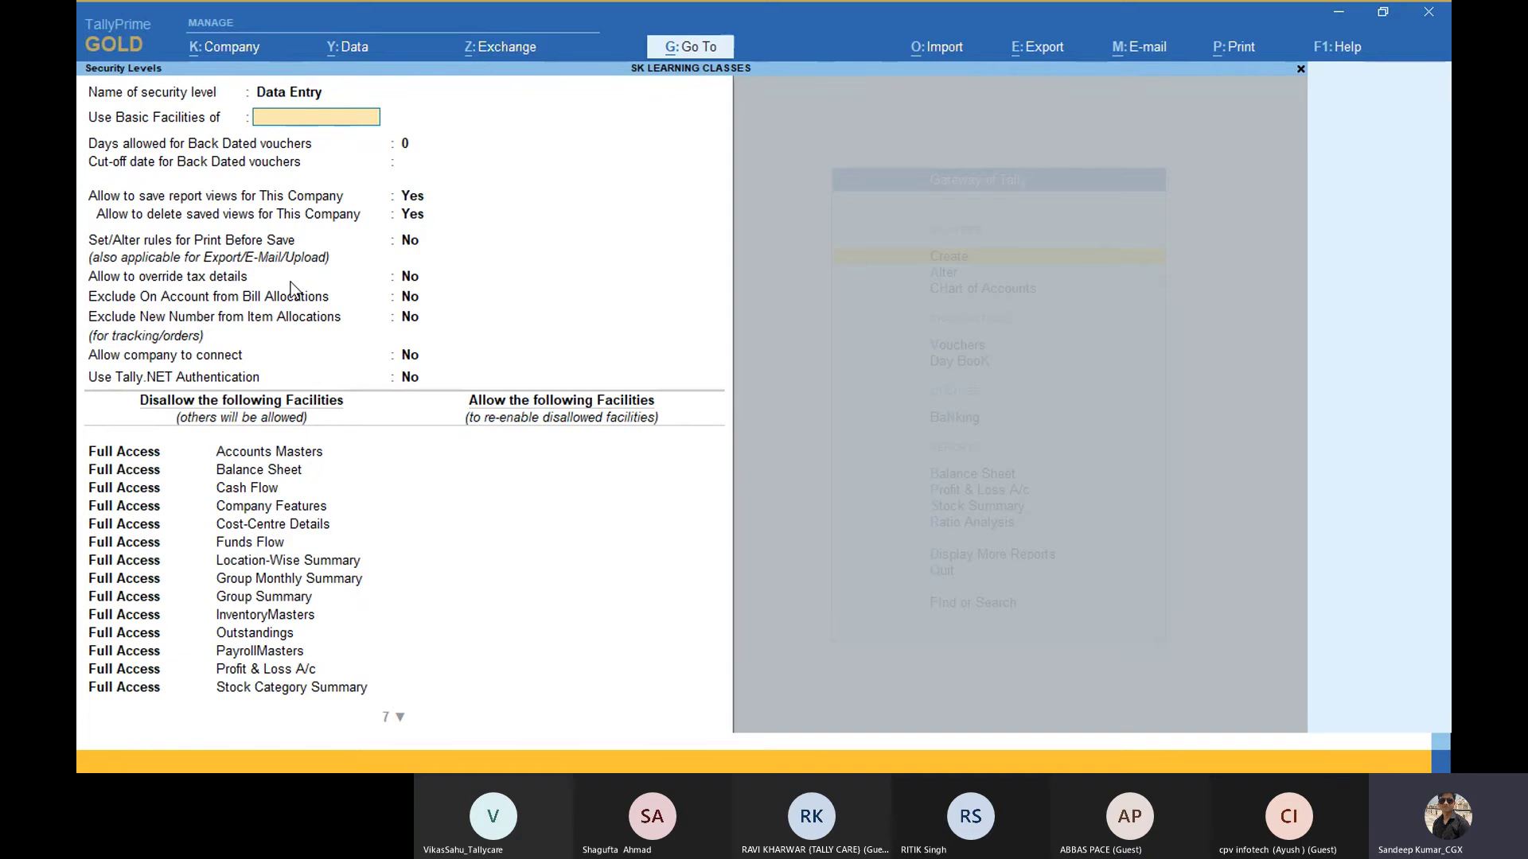
pyautogui.press('Escape')
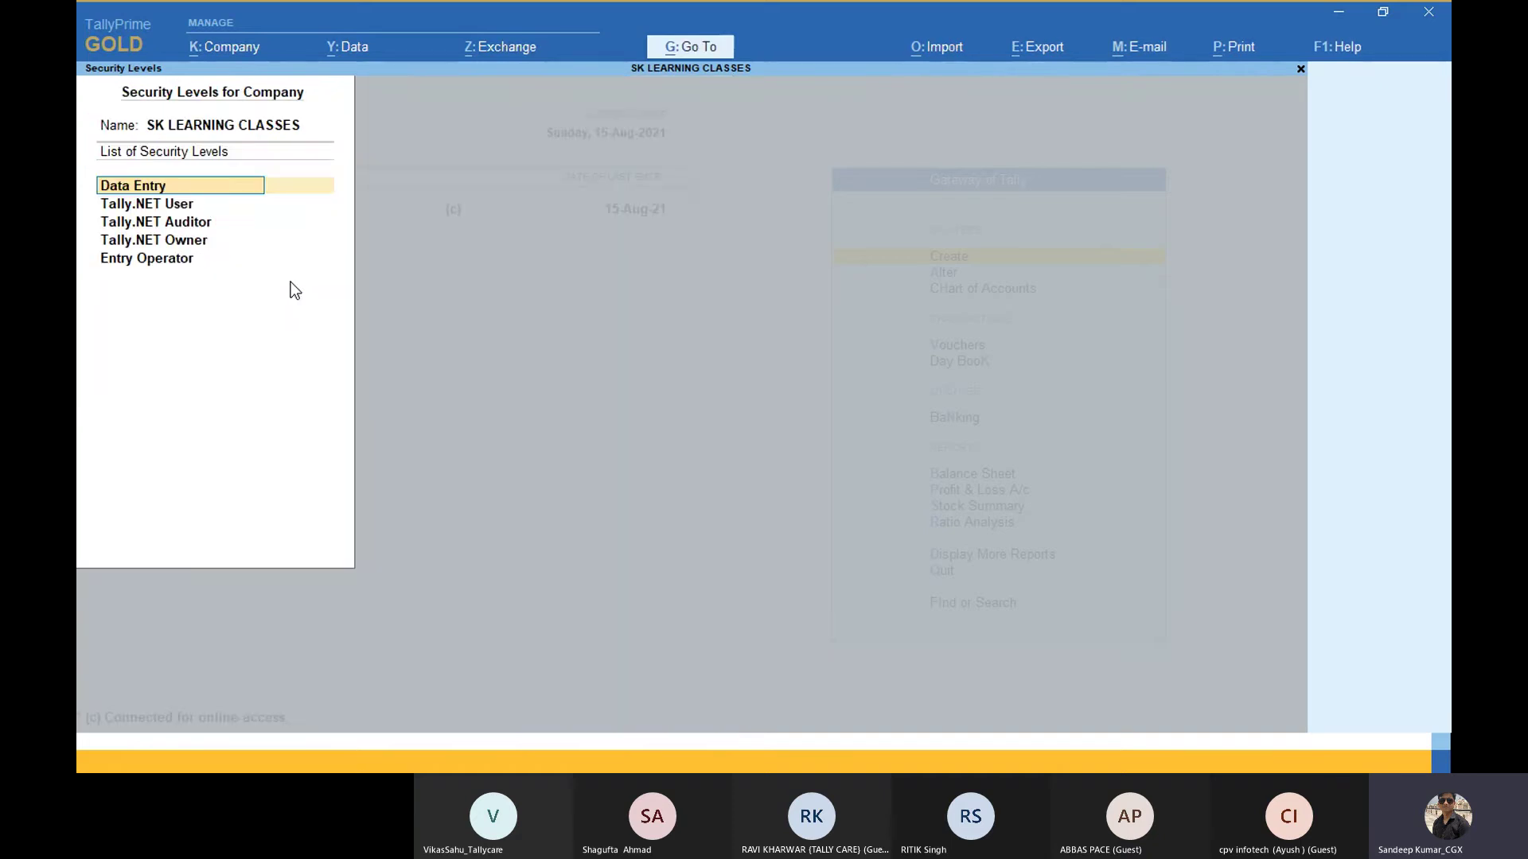
pyautogui.press('Escape')
pyautogui.press('Return')
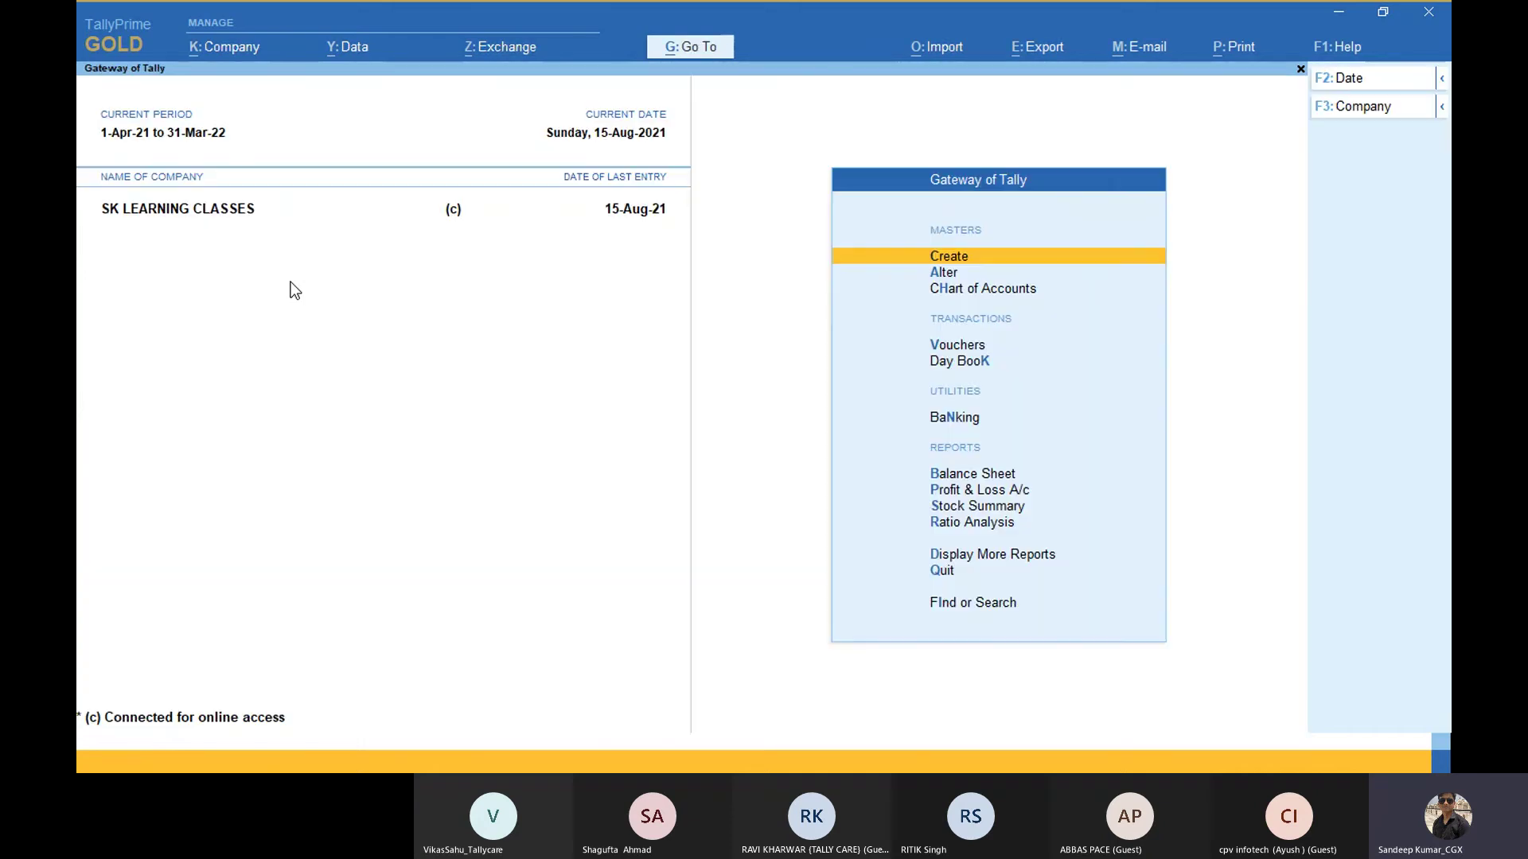
# Step: In the Company menu, go through Users and Passwords, Remote Access and Browser Access, then open Remote Access
pyautogui.click(247, 56)
pyautogui.press('Down')
pyautogui.press('Down')
pyautogui.press('Down')
pyautogui.press('Down')
pyautogui.press('Down')
pyautogui.press('Down')
pyautogui.press('Down')
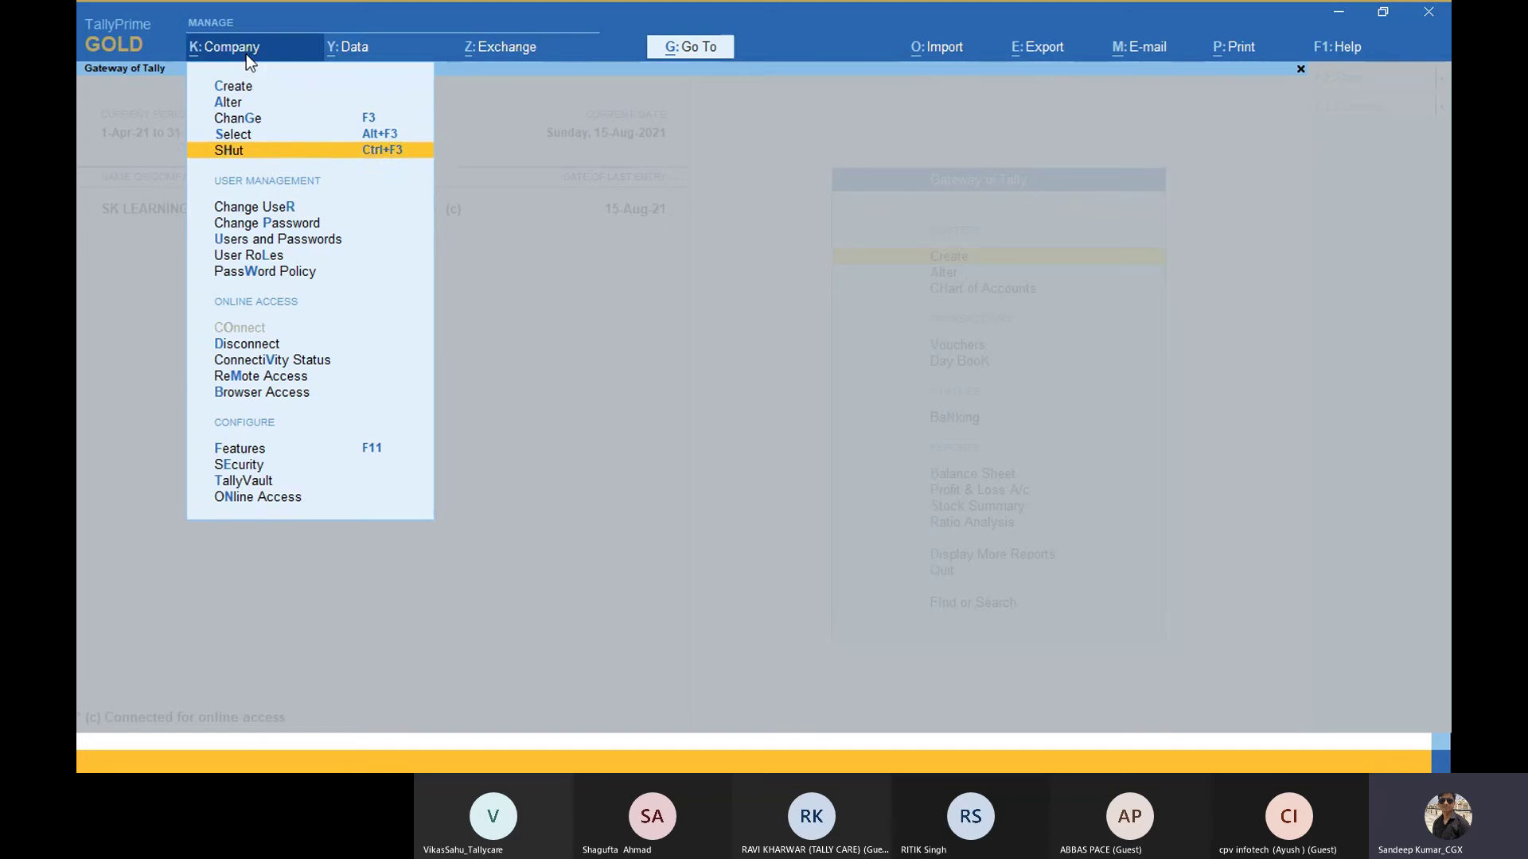
pyautogui.press('Down')
pyautogui.press('Down')
pyautogui.press('Down')
pyautogui.press('Down')
pyautogui.press('Down')
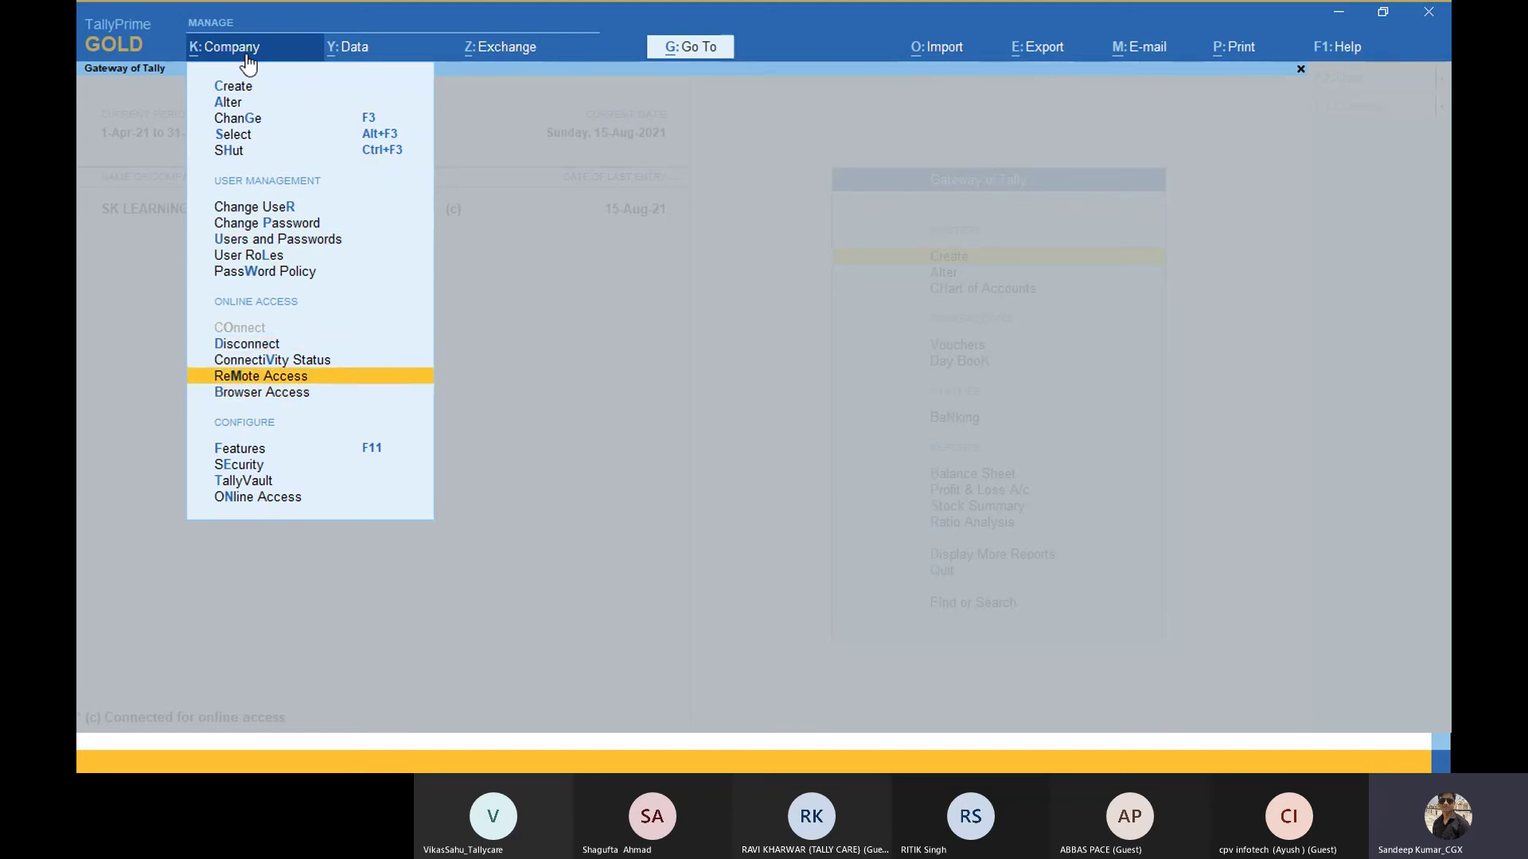
pyautogui.press('Down')
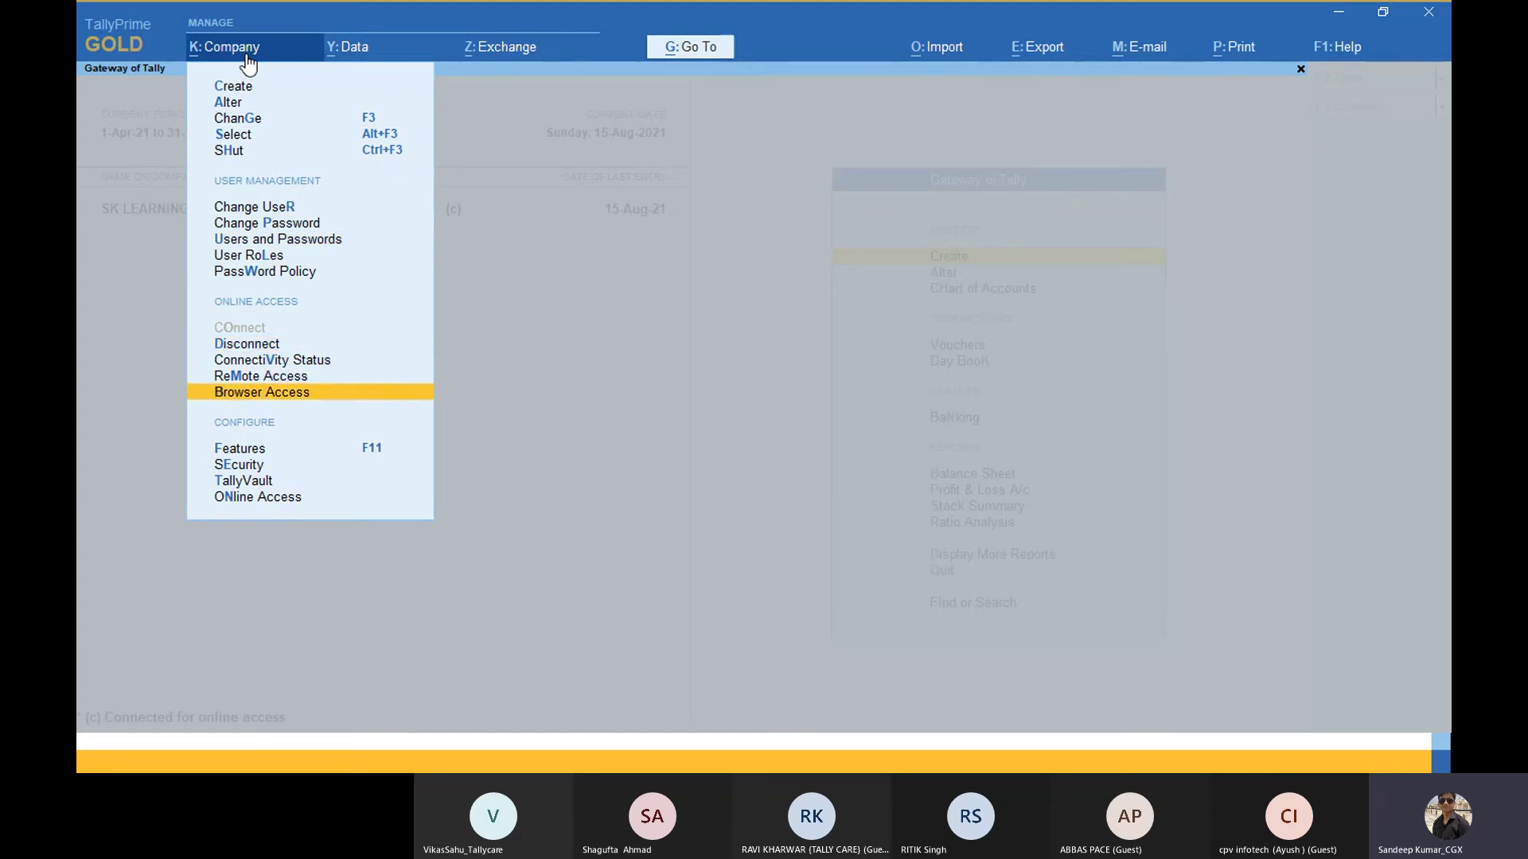
pyautogui.press('Up')
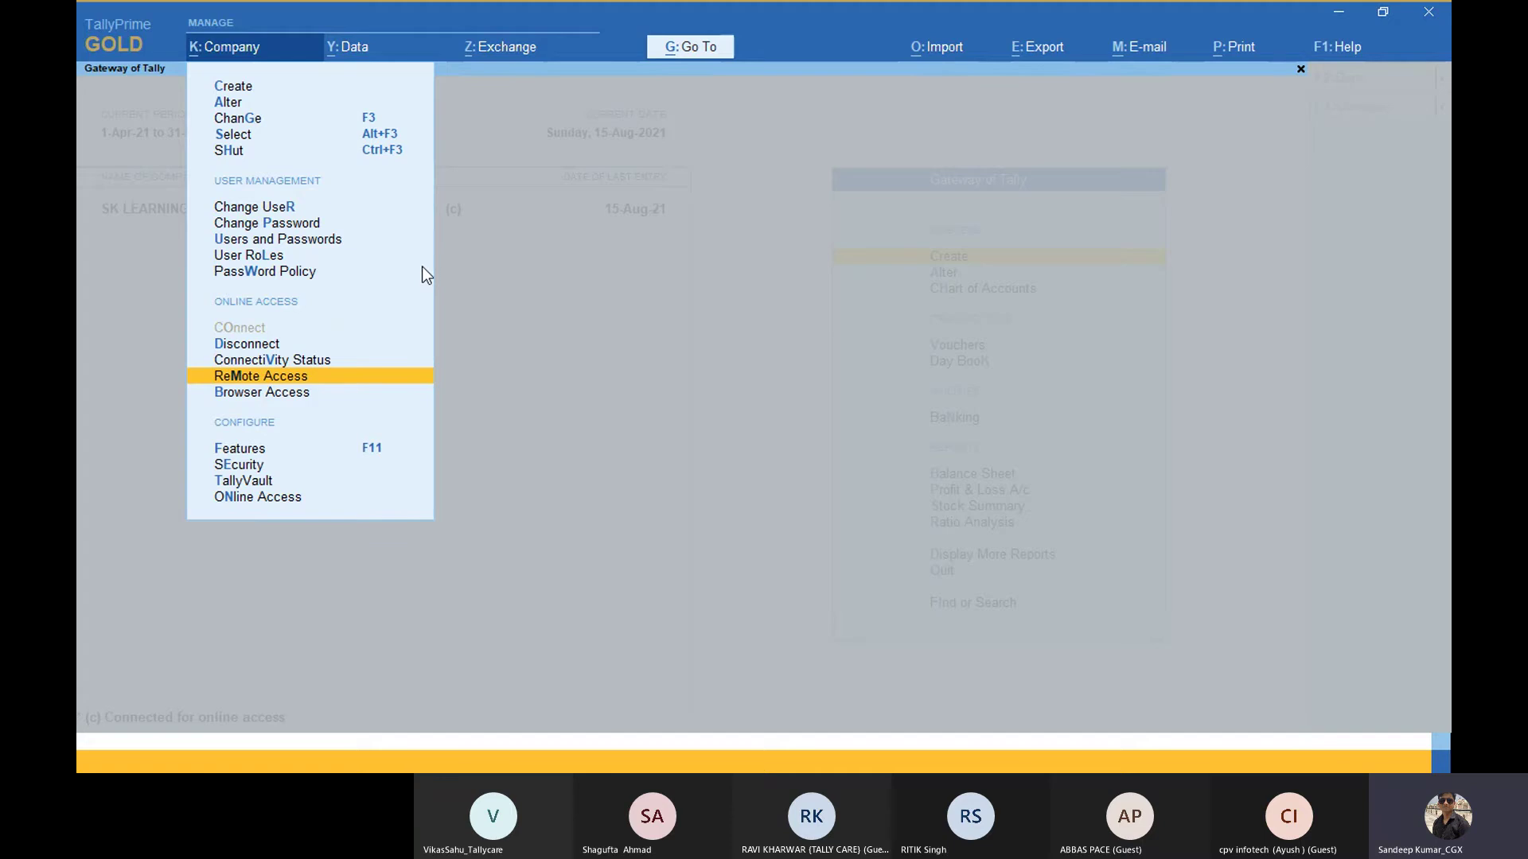
pyautogui.press('Return')
# Step: Close the System Control Panel window and minimise Chrome and the PowerPoint slideshow to reveal the desktop
pyautogui.click(596, 752)
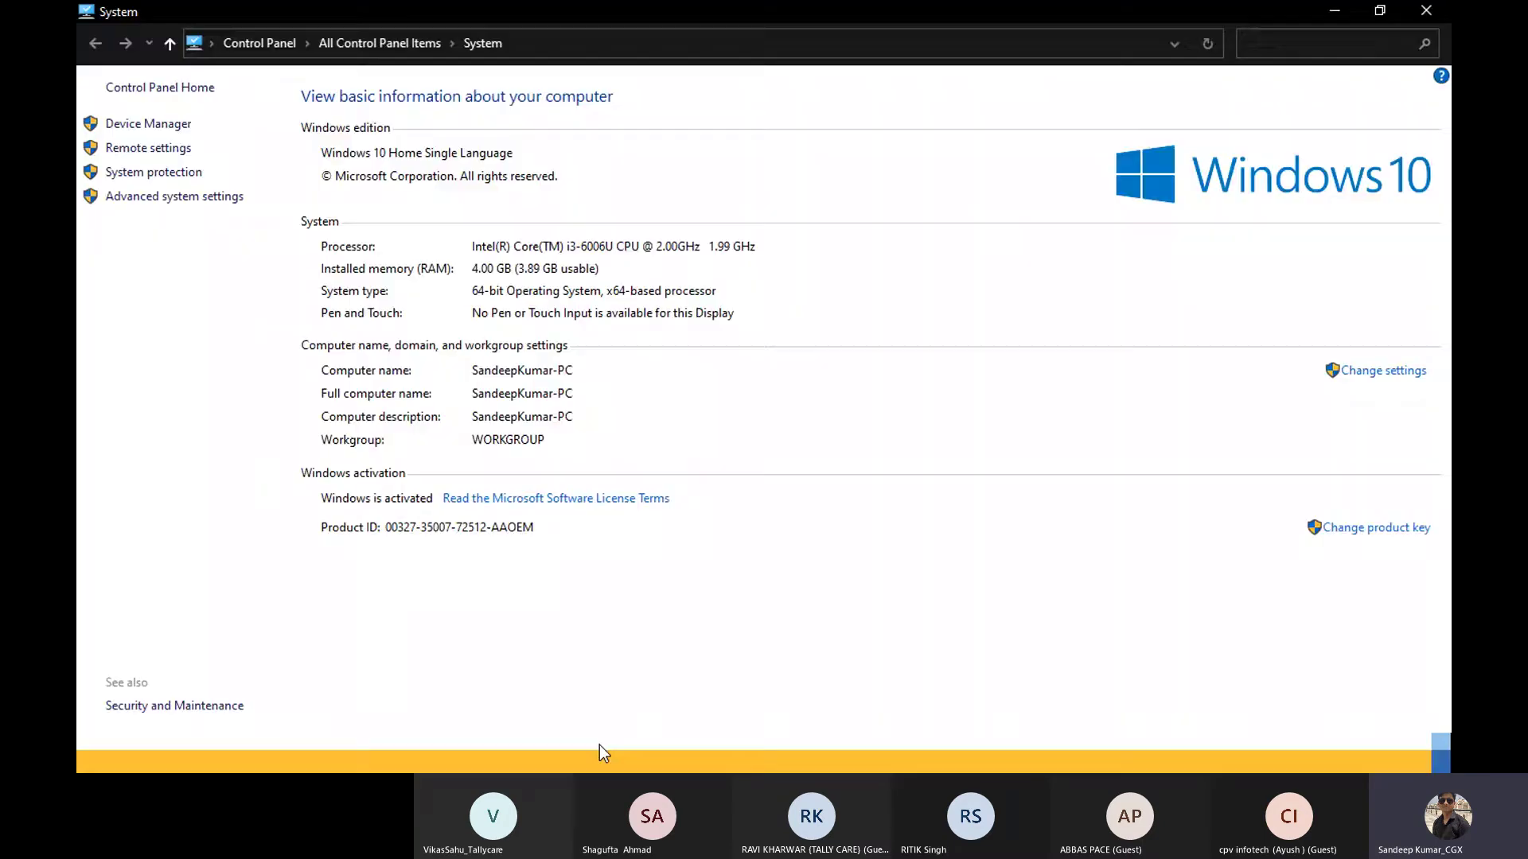
pyautogui.click(1426, 13)
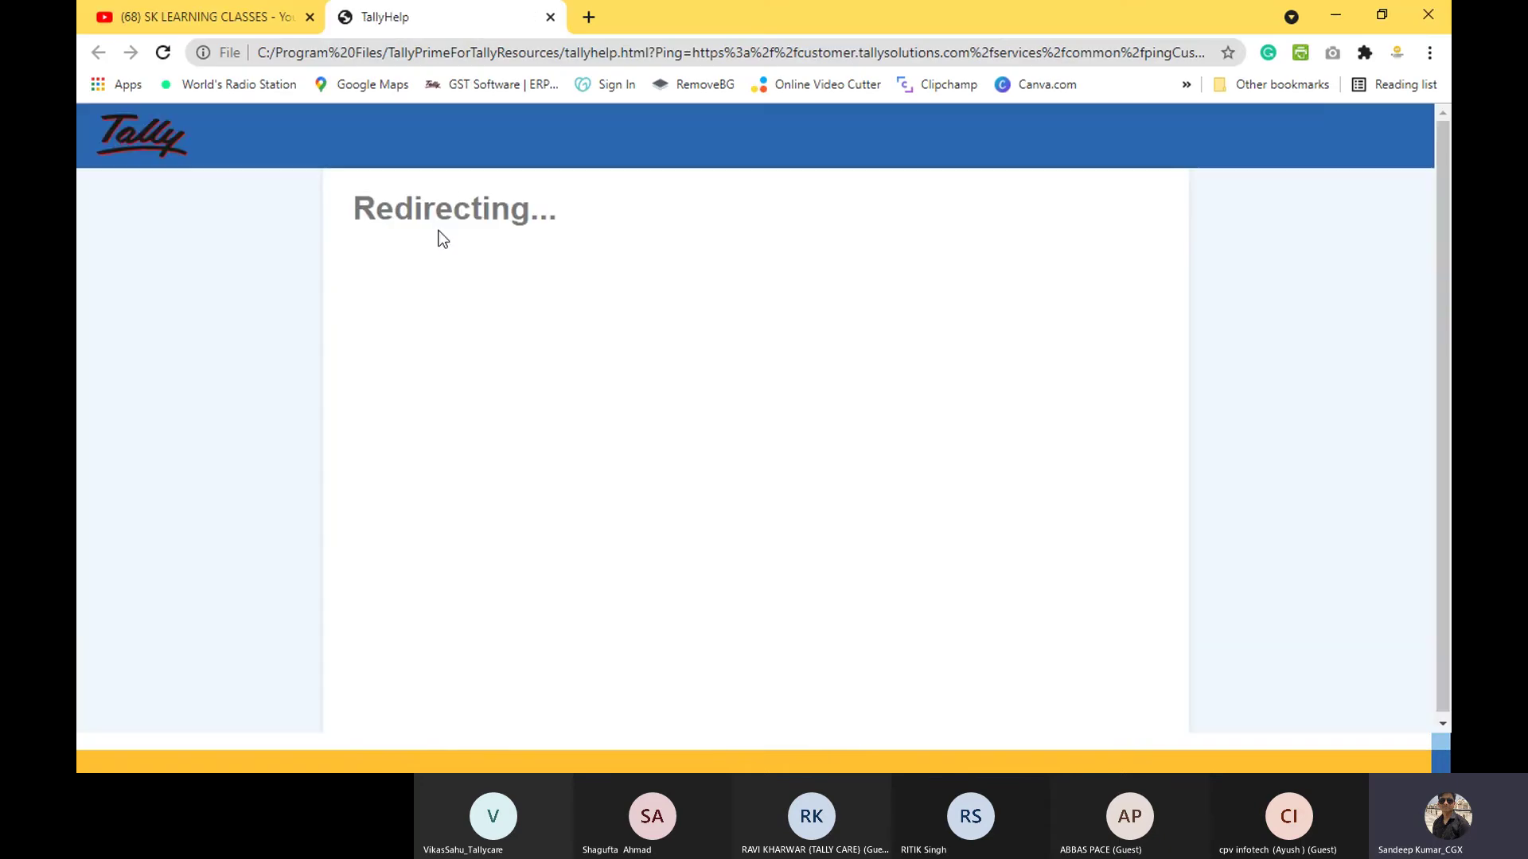
pyautogui.click(1336, 16)
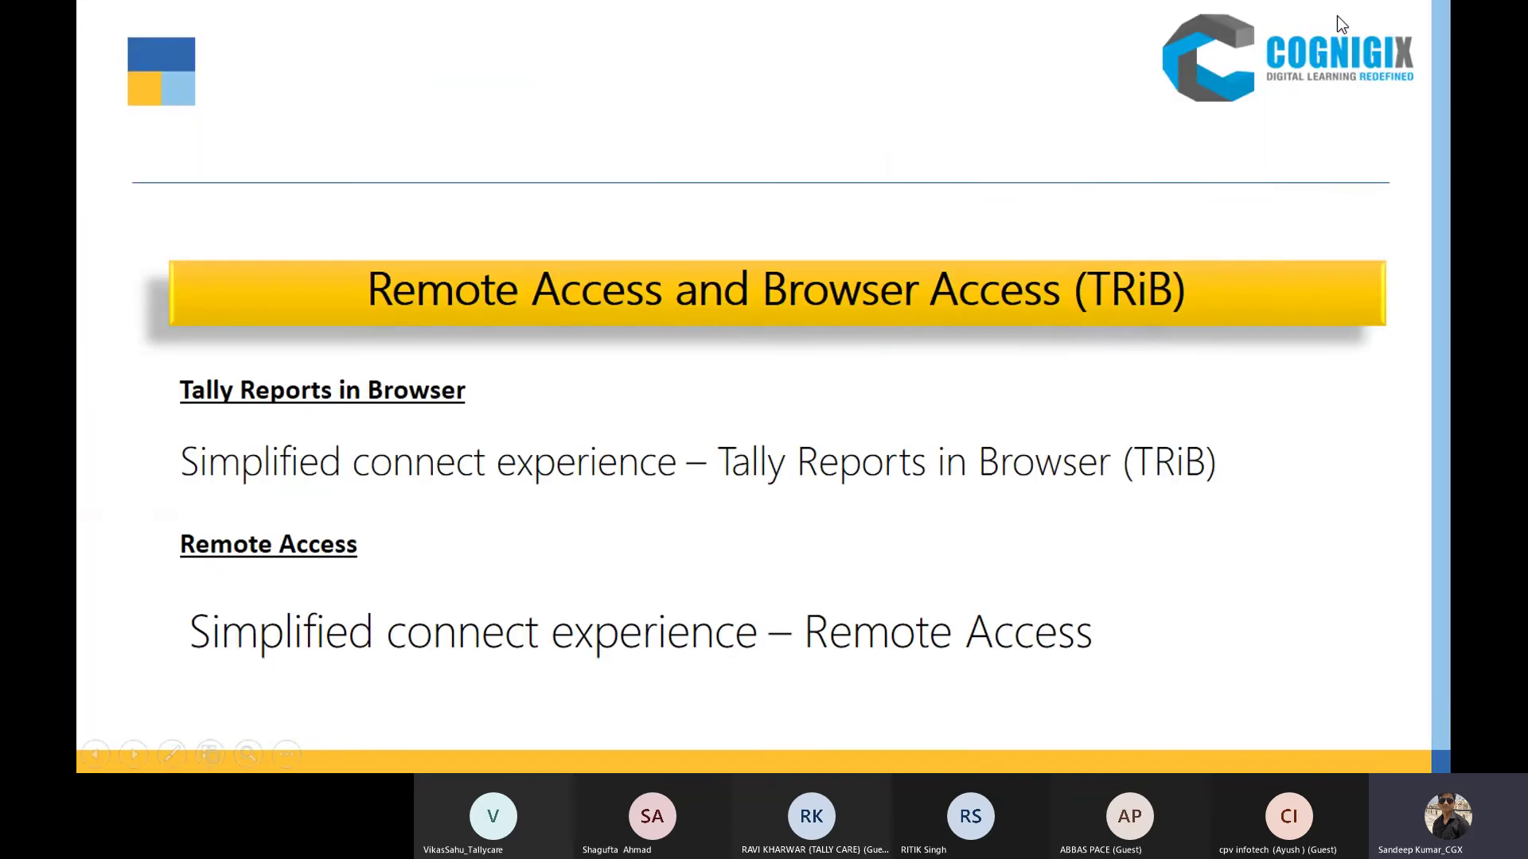
pyautogui.click(1337, 16)
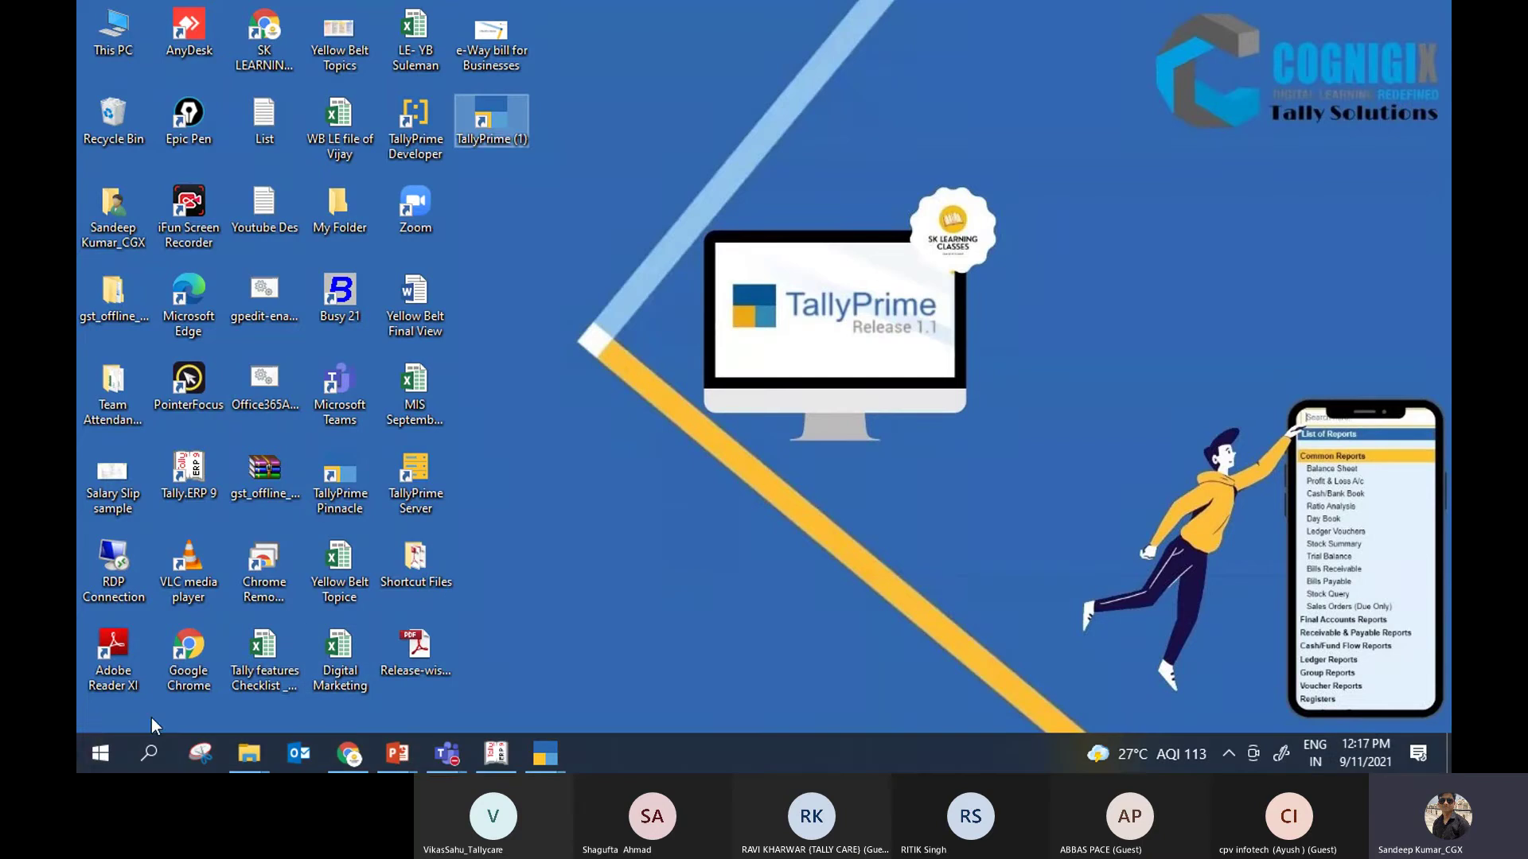
# Step: Search Windows for 'conn' so Connect appears as the best match
pyautogui.click(145, 760)
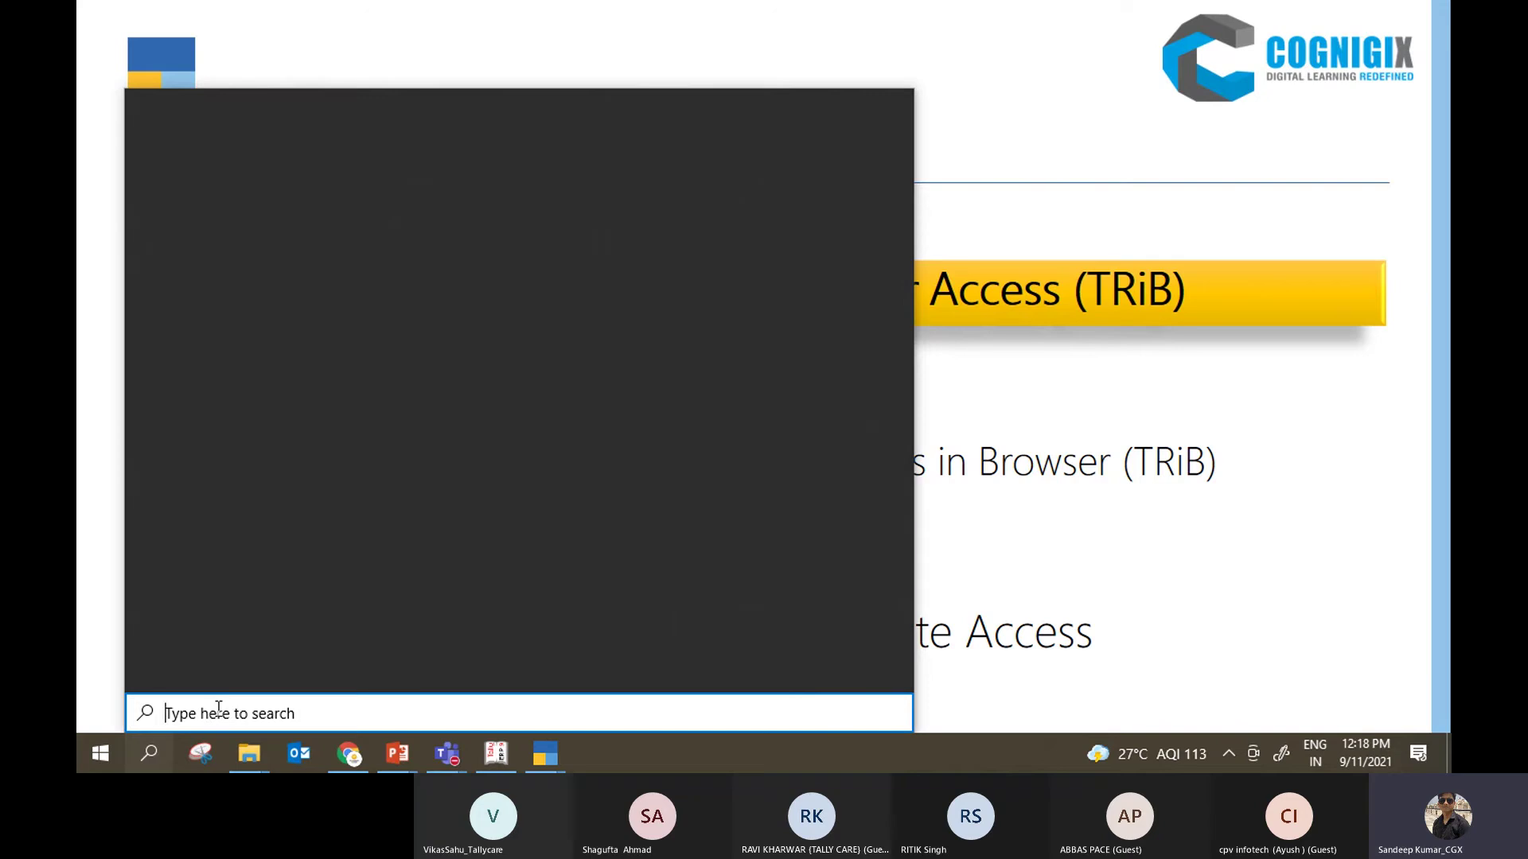
pyautogui.write('conn')
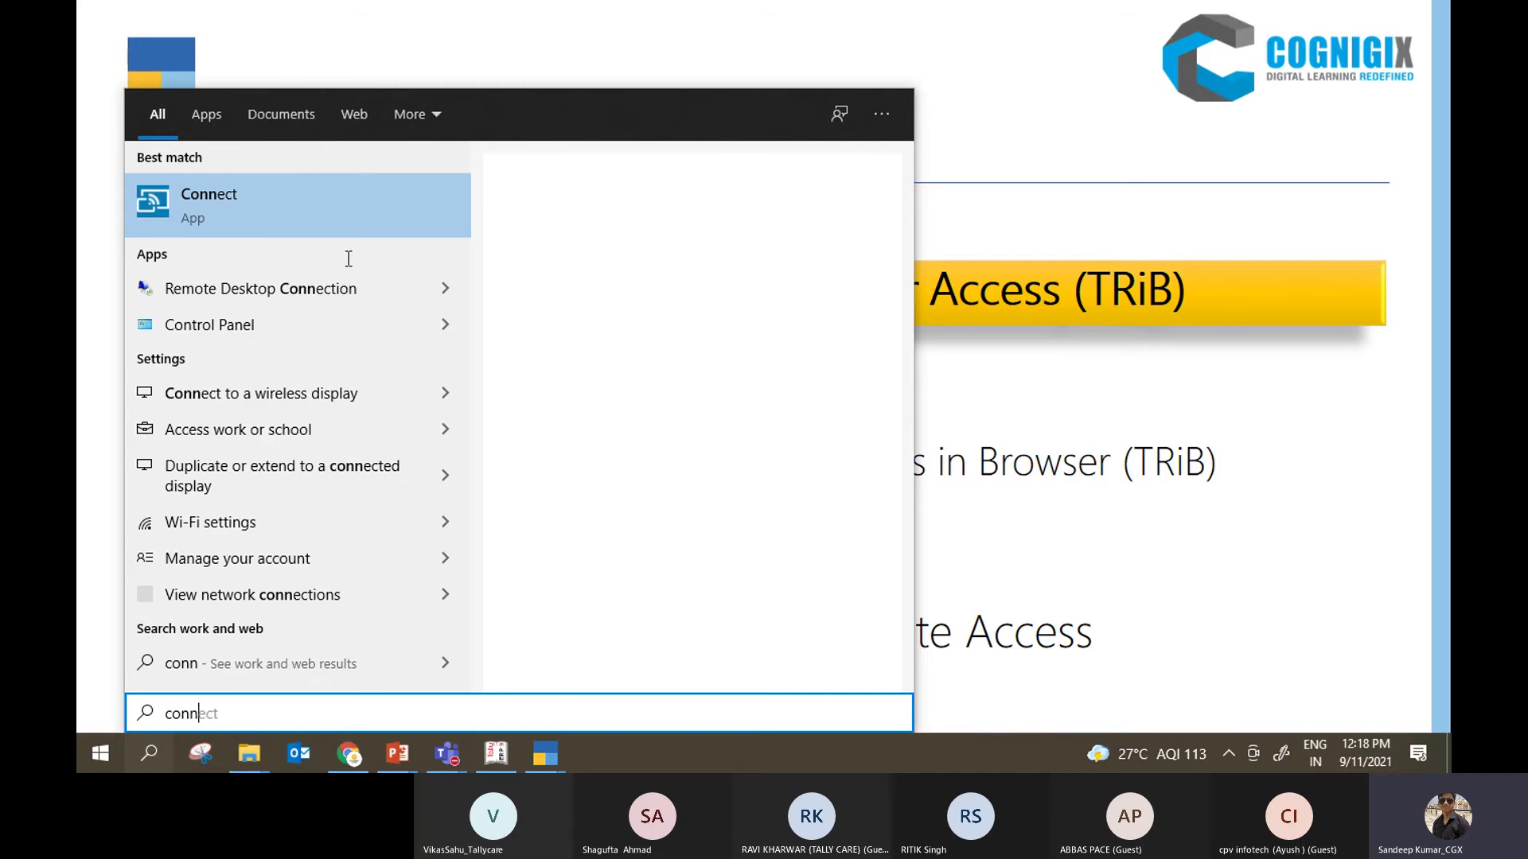
# Step: Launch Connect and mirror the phone showing Tally's List of Reports in its browser
pyautogui.click(389, 223)
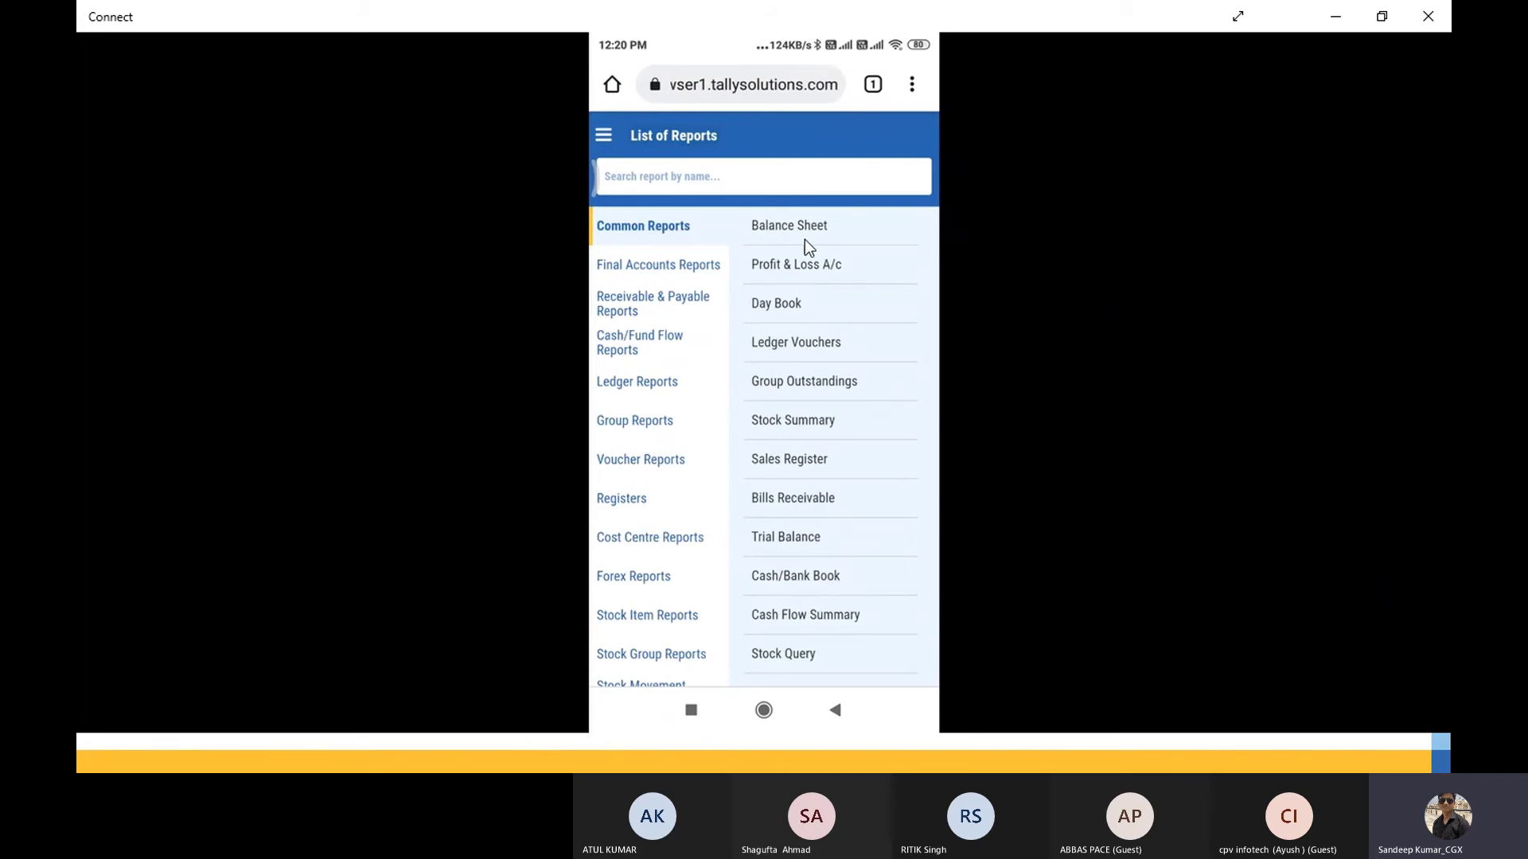
# Step: On the mirrored phone, browse the Final Accounts Reports and Ledger Reports lists
pyautogui.click(679, 265)
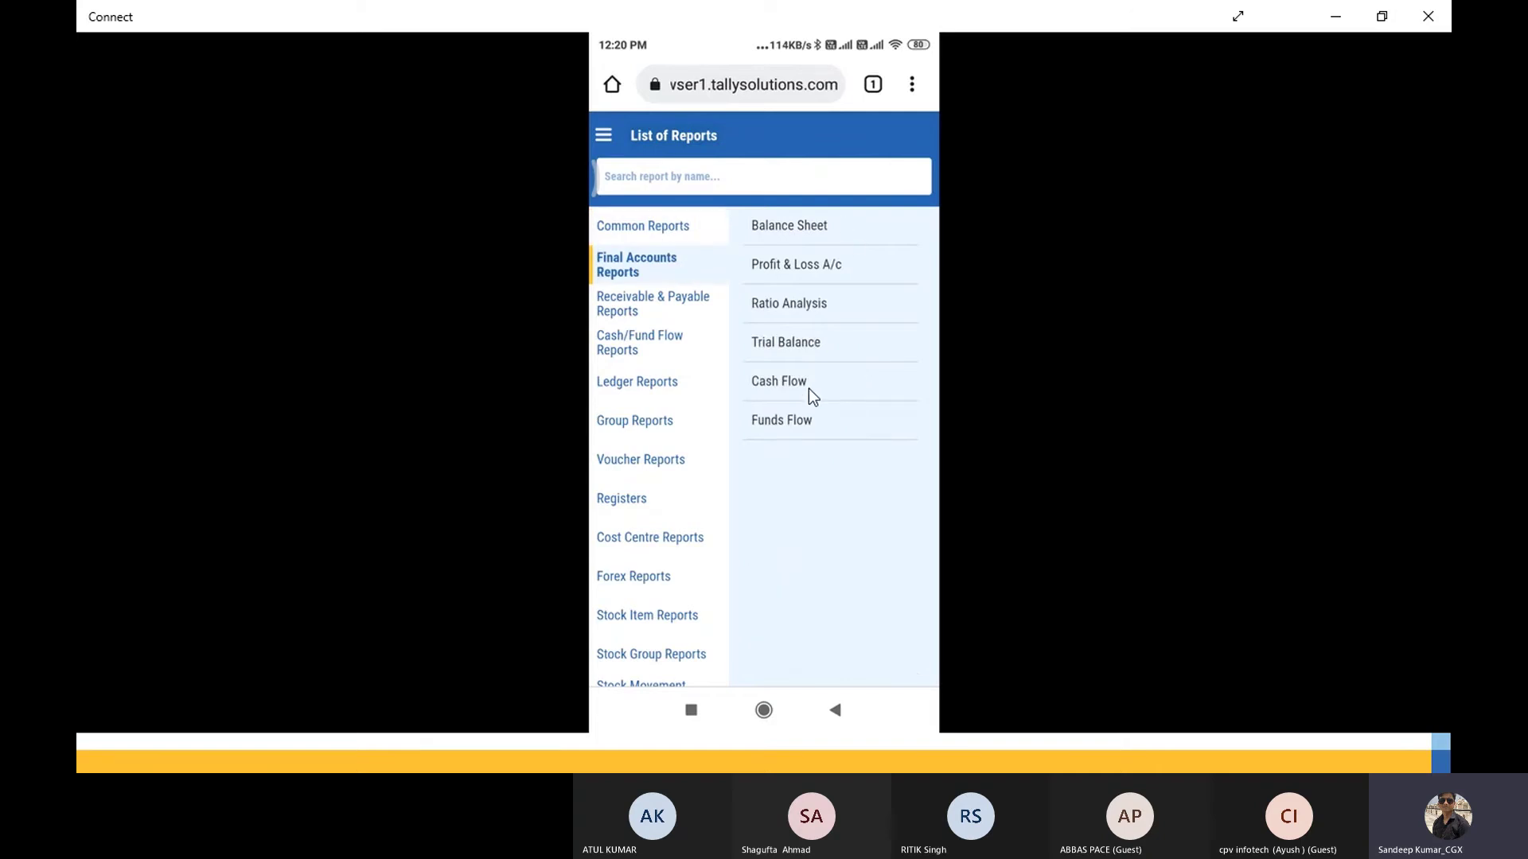
pyautogui.click(657, 393)
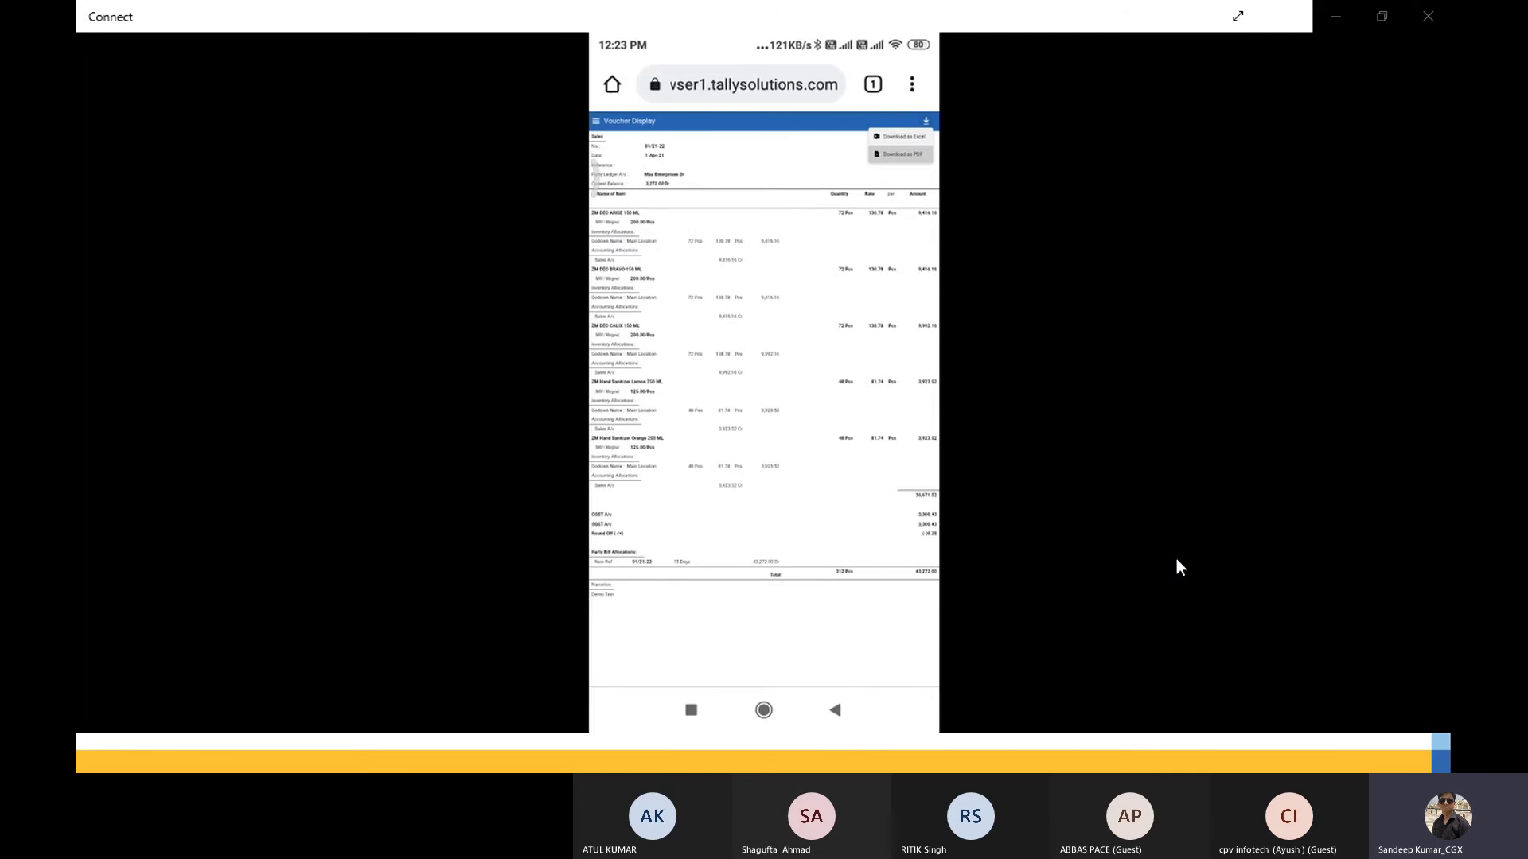
# Step: Switch back to TallyPrime and open a new Payment voucher No. 6 from Vouchers
pyautogui.hotkey('alt', 'Tab')
pyautogui.hotkey('alt', 'Tab')
pyautogui.hotkey('alt', 'Tab')
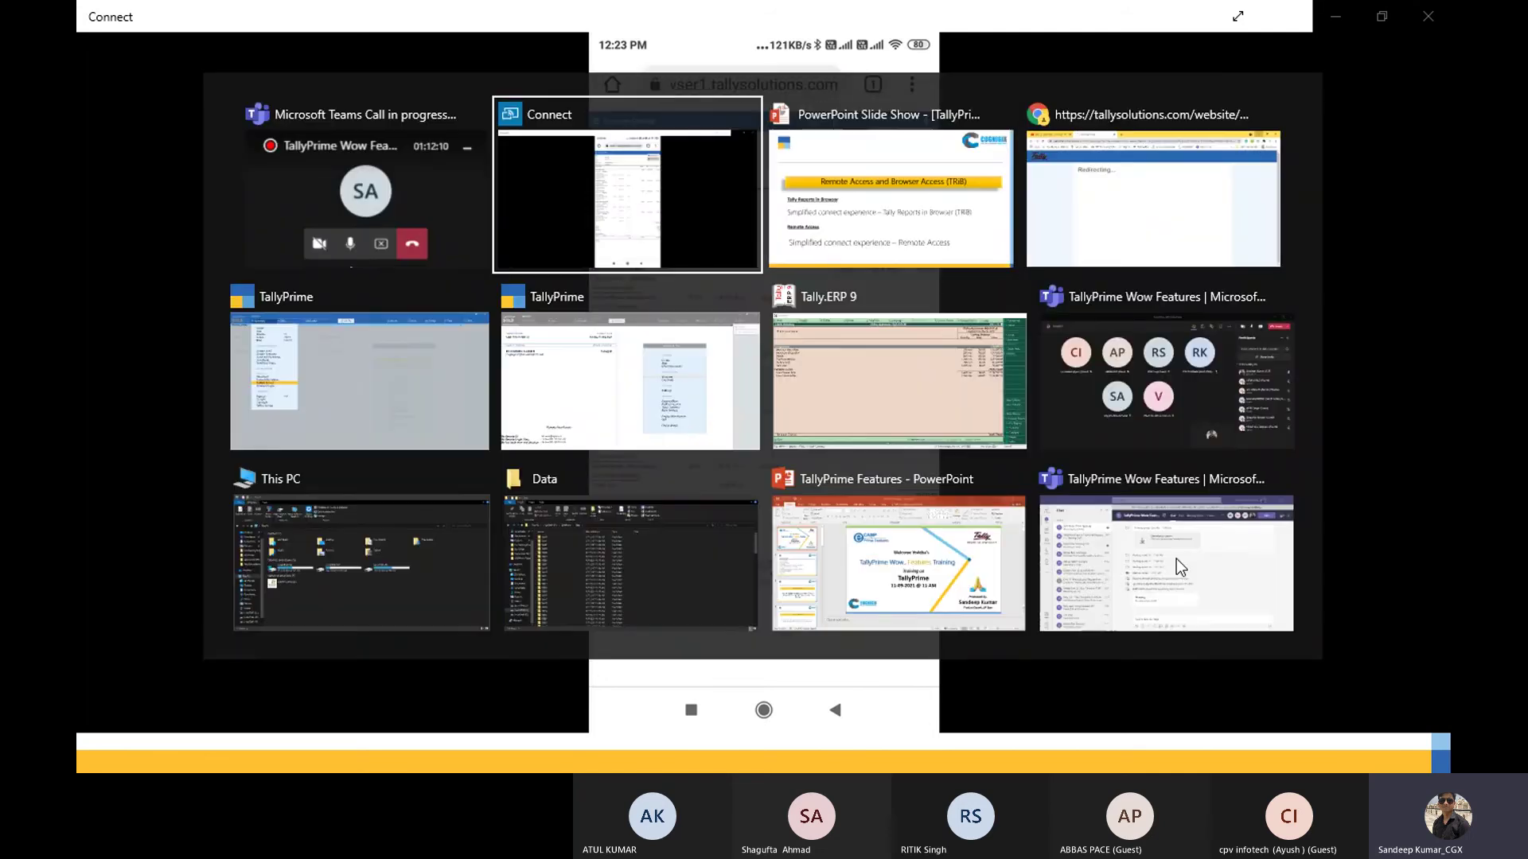
pyautogui.hotkey('alt', 'Tab')
pyautogui.hotkey('alt', 'Tab')
pyautogui.hotkey('alt', 'Tab')
pyautogui.hotkey('alt', 'Tab')
pyautogui.hotkey('alt', 'Tab')
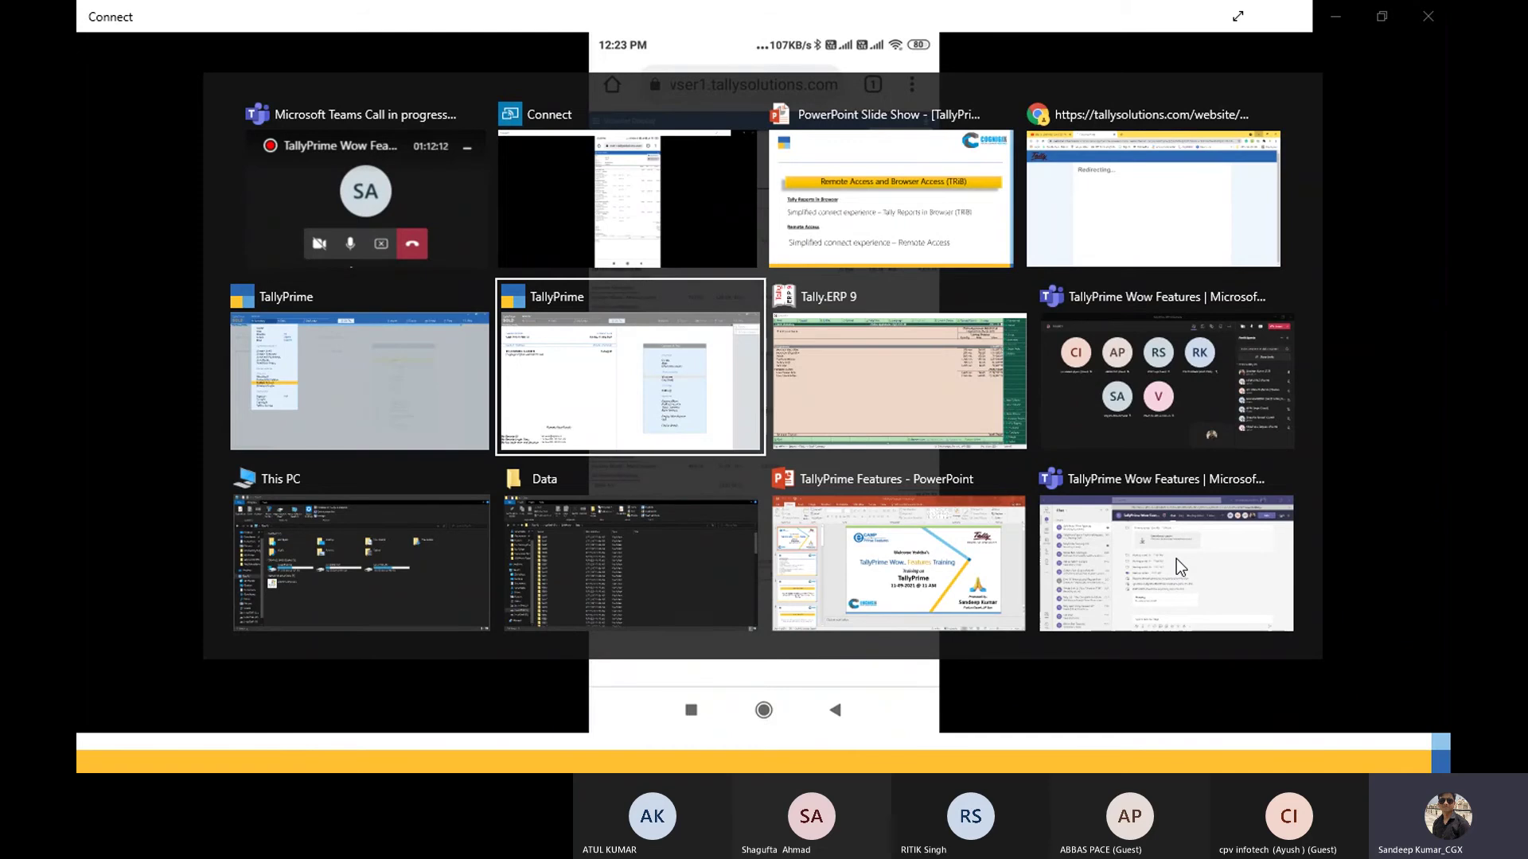
pyautogui.hotkey('alt', 'Tab')
pyautogui.hotkey('alt', 'Tab')
pyautogui.hotkey('alt', 'Tab')
pyautogui.hotkey('alt', 'Tab')
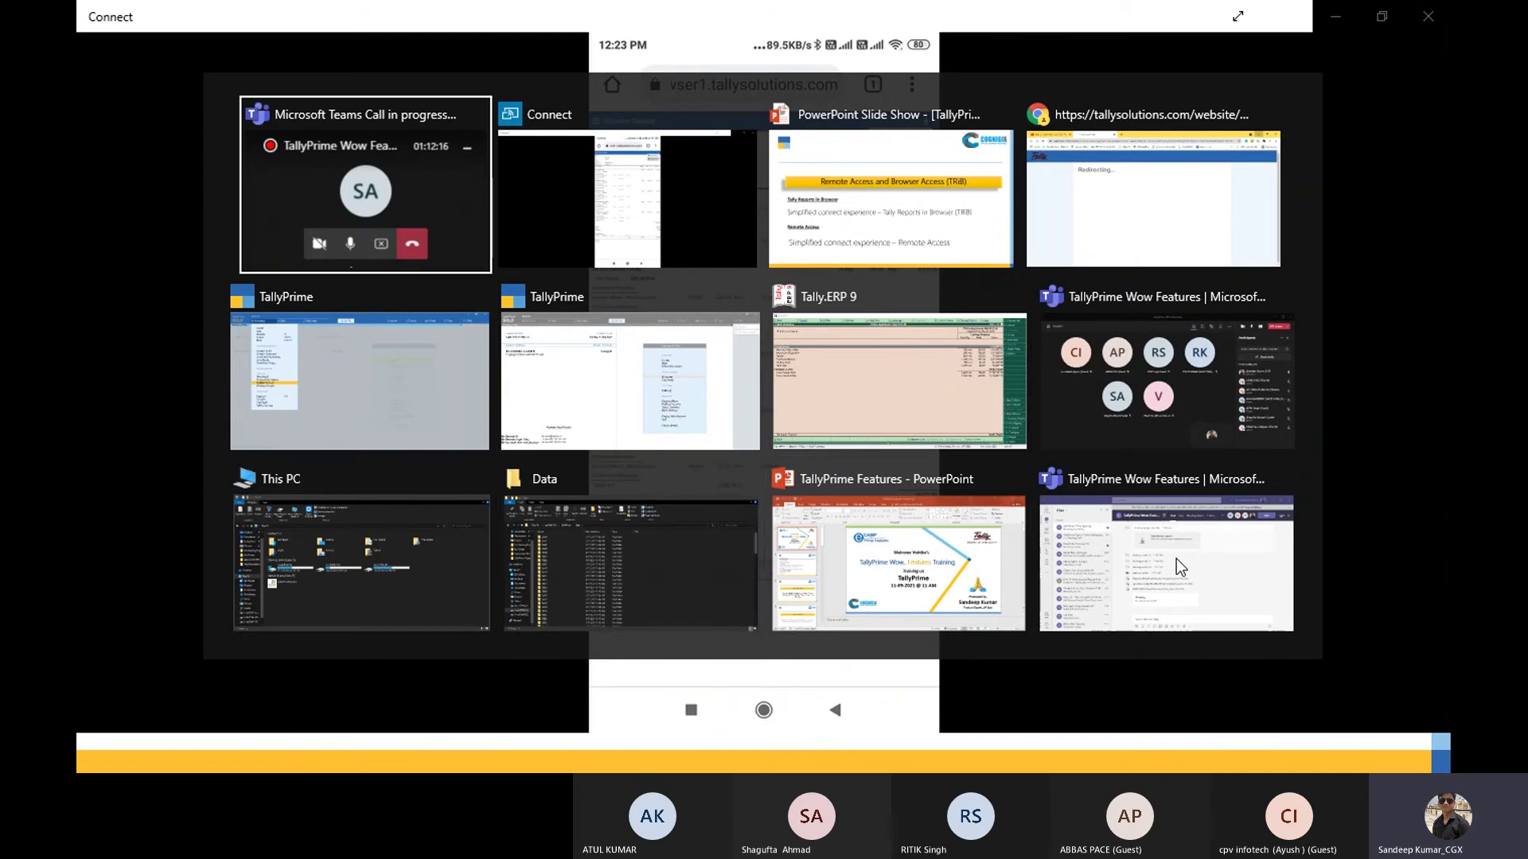
pyautogui.hotkey('alt', 'Tab')
pyautogui.hotkey('alt', 'Tab')
pyautogui.hotkey('alt', 'Tab')
pyautogui.hotkey('alt', 'Tab')
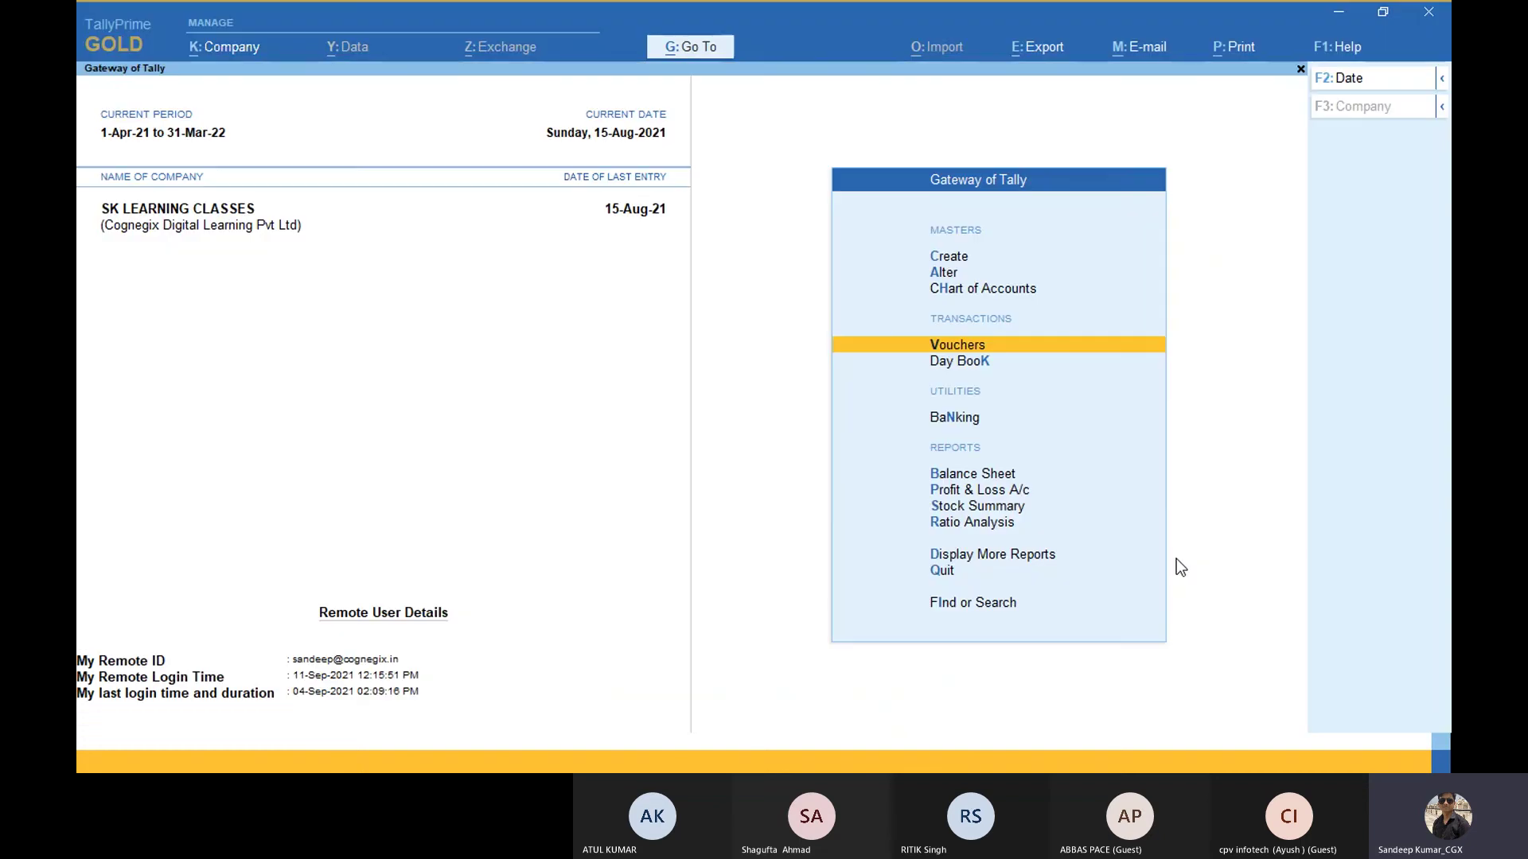
pyautogui.press('Down')
pyautogui.press('Down')
pyautogui.press('Down')
pyautogui.press('Down')
pyautogui.press('Down')
pyautogui.press('Down')
pyautogui.press('Down')
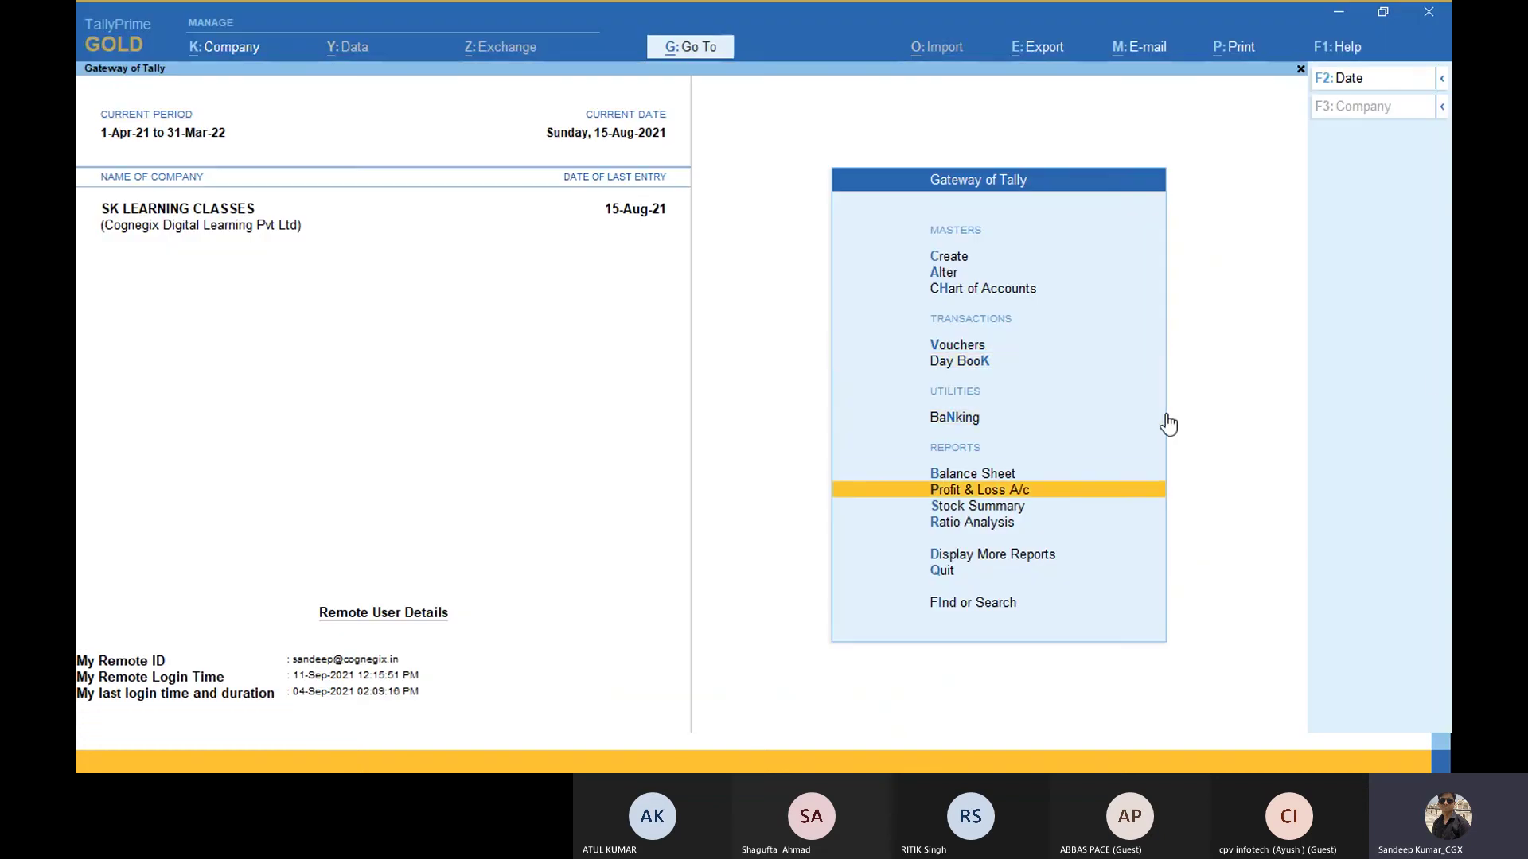
pyautogui.press('Up')
pyautogui.press('Up')
pyautogui.press('Up')
pyautogui.press('Up')
pyautogui.press('Up')
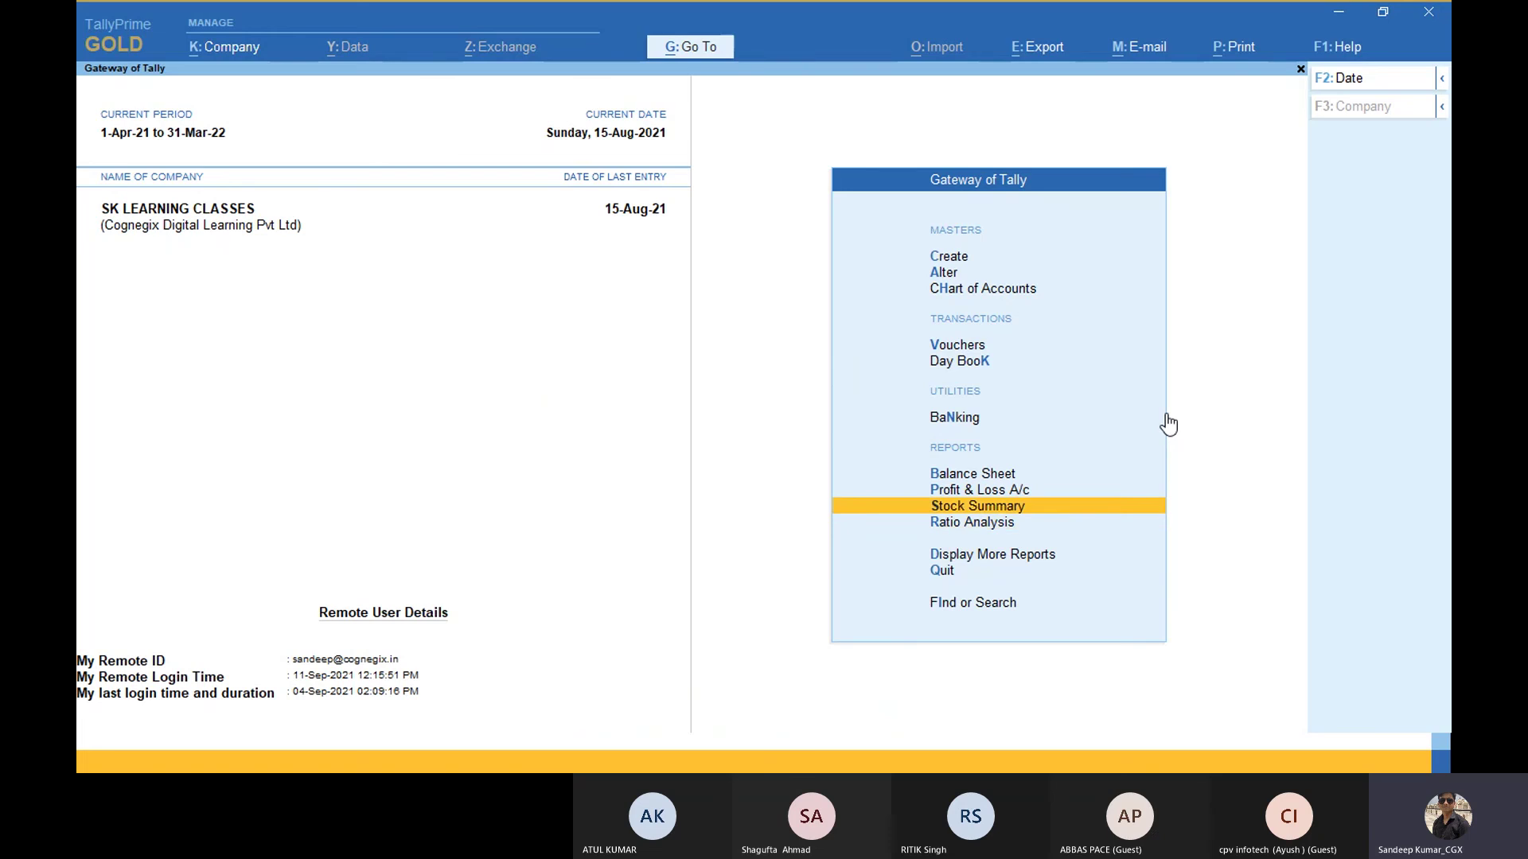
pyautogui.press('Up')
pyautogui.press('Up')
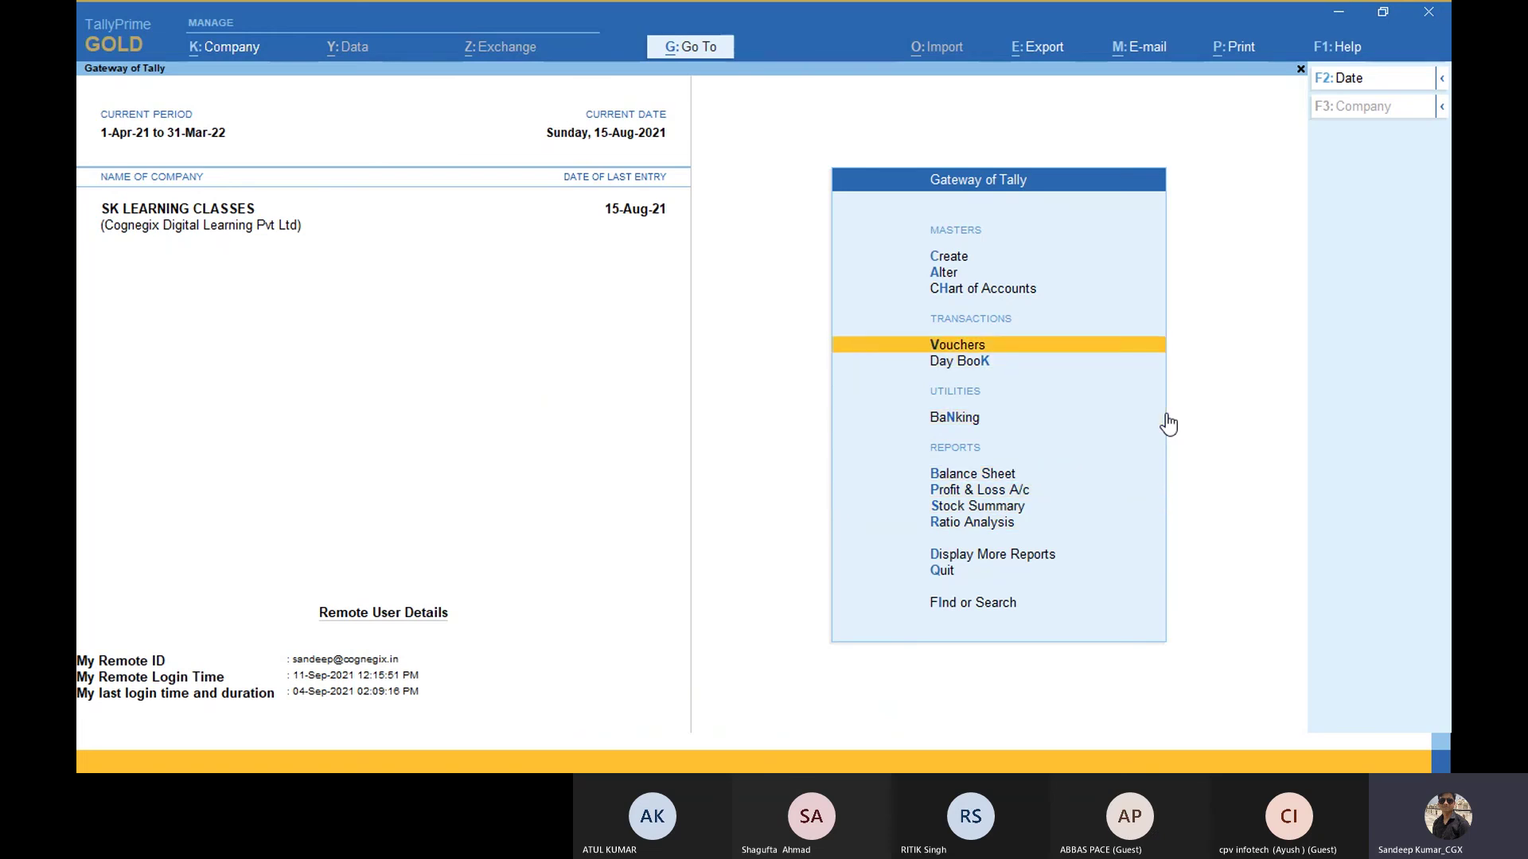
pyautogui.press('Return')
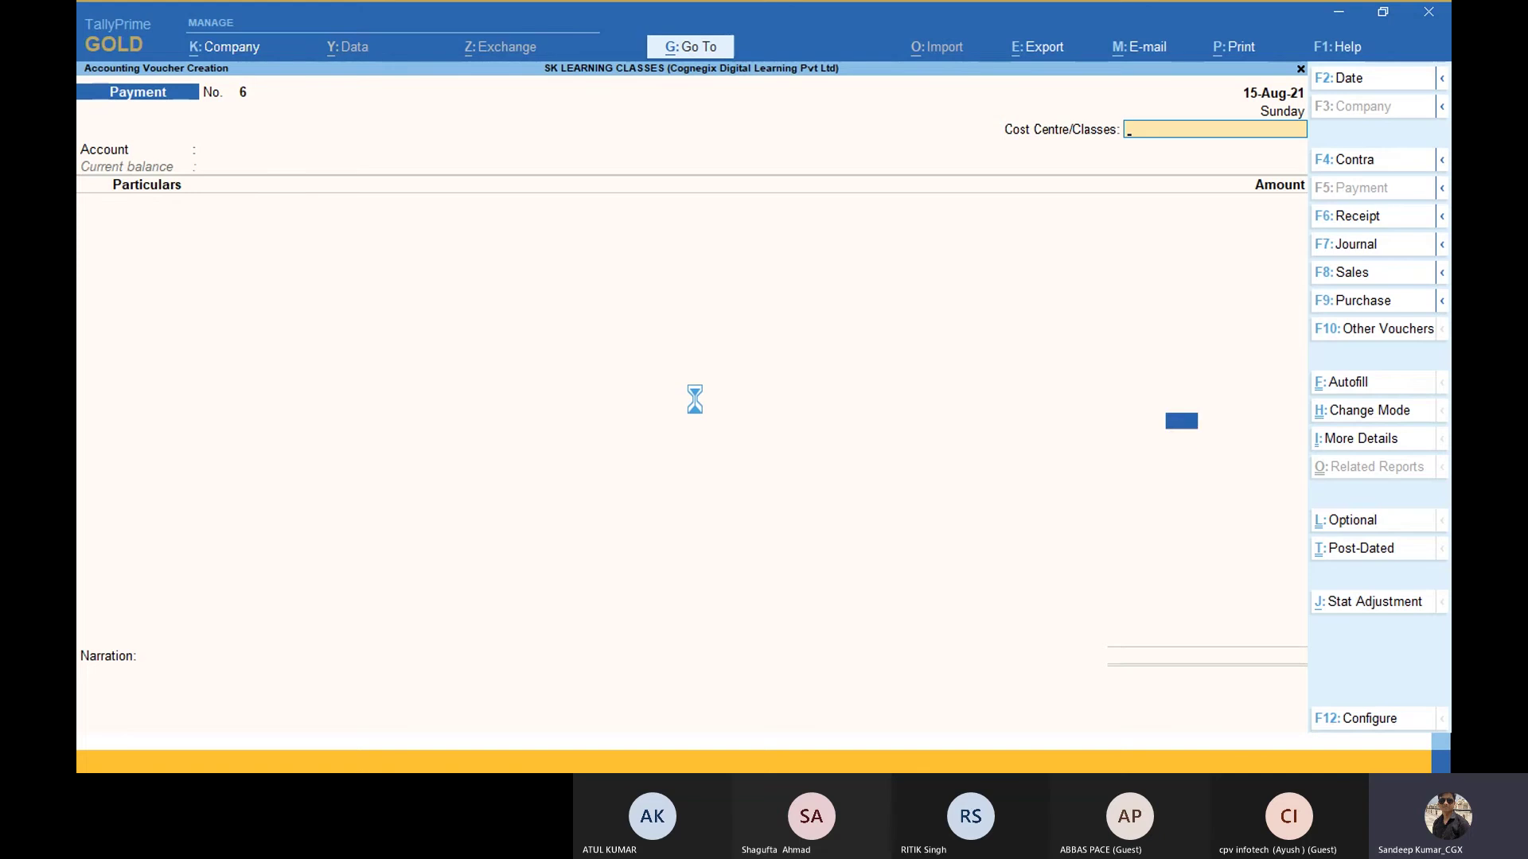
# Step: Enter a payment of 9 from Cash to Salary Payable, with the cost centre Not Applicable
pyautogui.press('Return')
pyautogui.write('Cas')
pyautogui.press('Return')
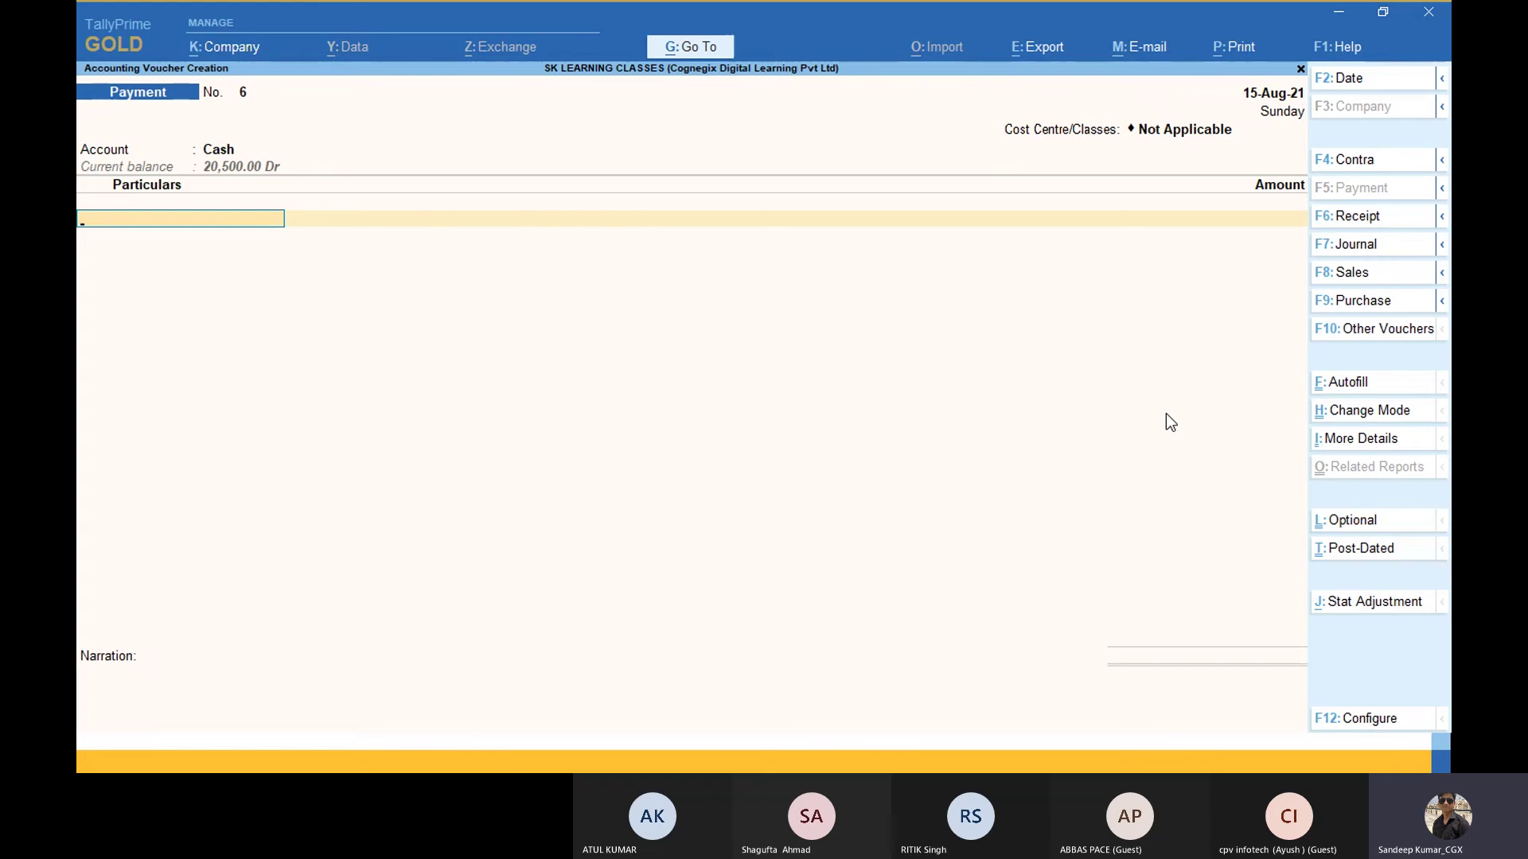
pyautogui.write('Sal')
pyautogui.press('Down')
pyautogui.press('Up')
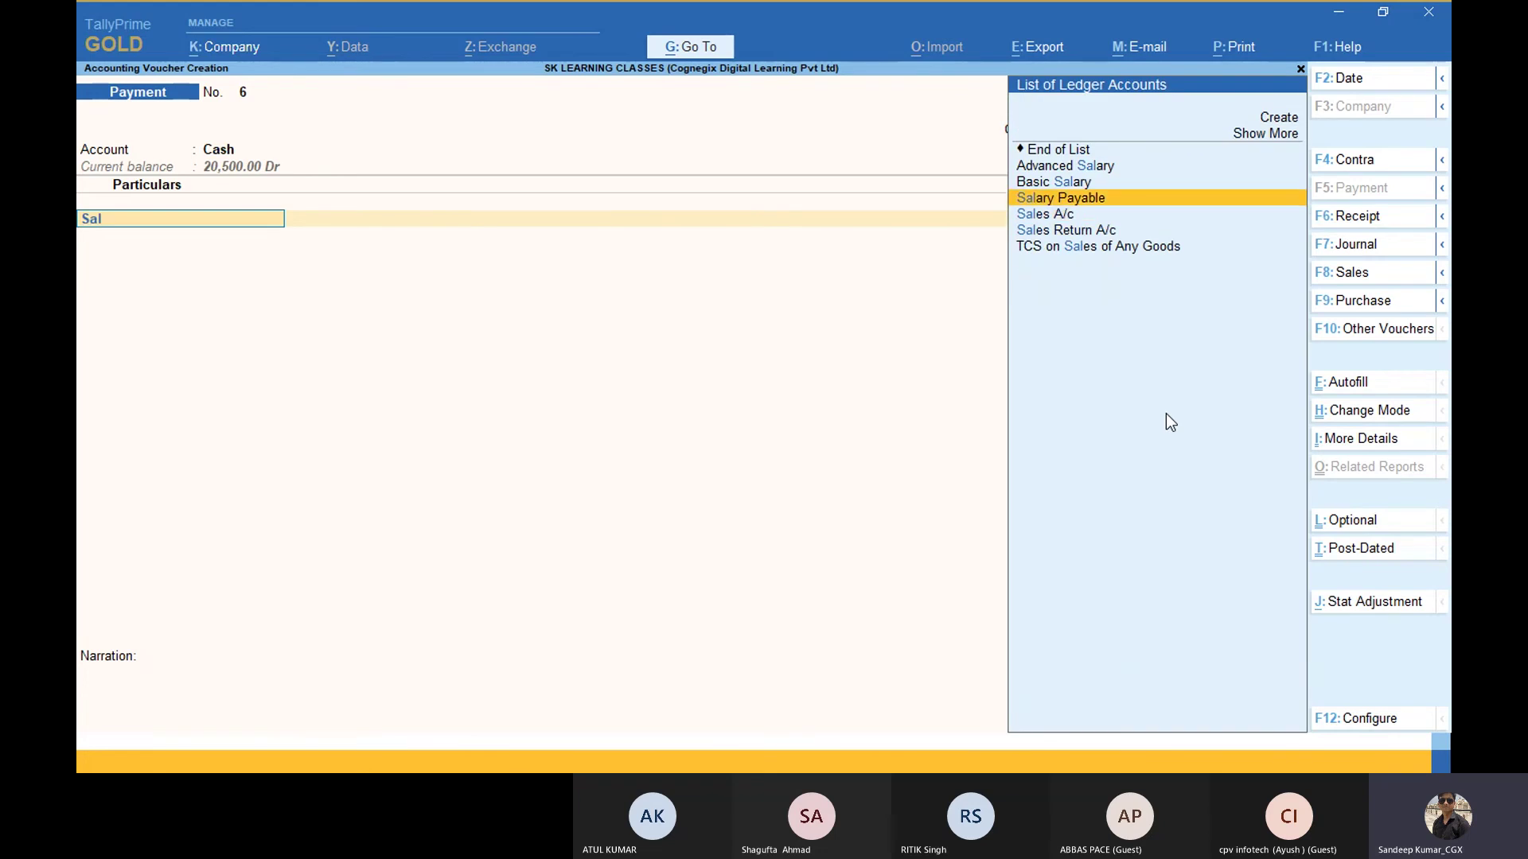
pyautogui.press('Return')
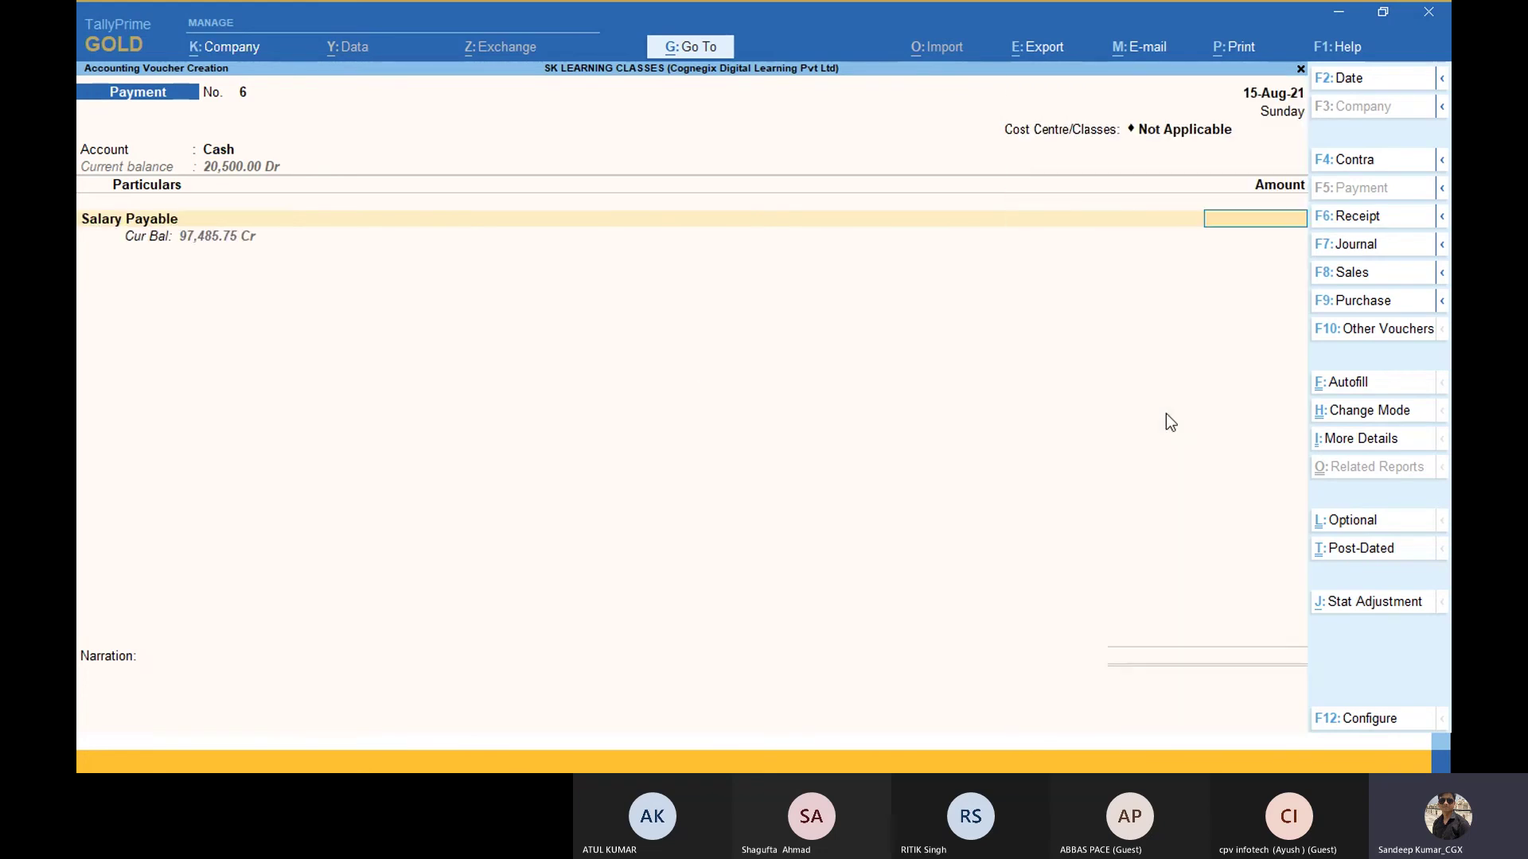
pyautogui.write('9')
pyautogui.press('Return')
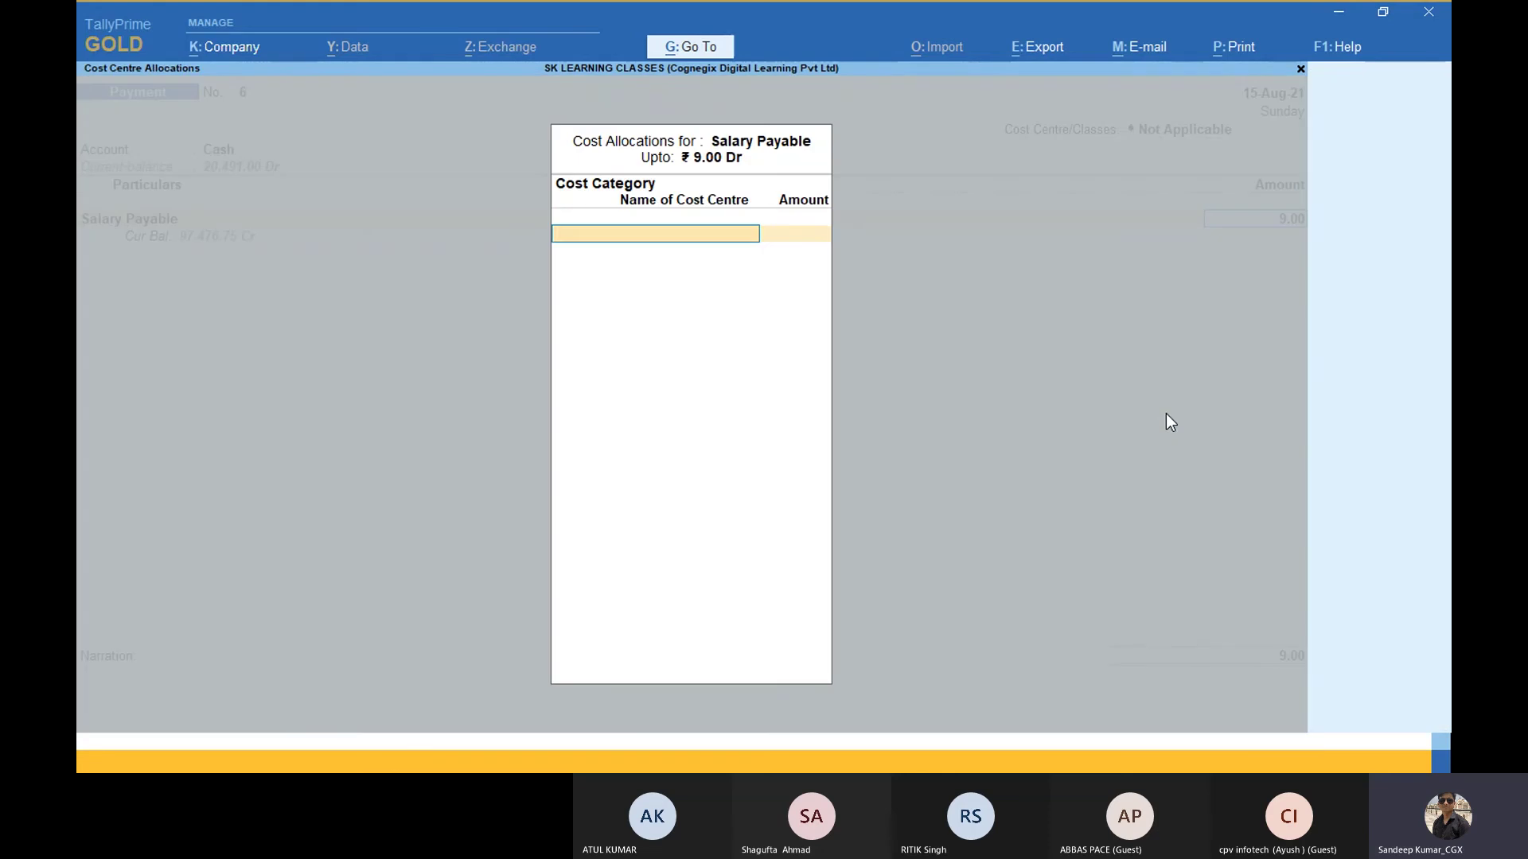
# Step: Accept the 9.00 Account and Finance allocation, save Payment No. 6, and quit the blank voucher
pyautogui.press('Return')
pyautogui.press('Return')
pyautogui.press('Return')
pyautogui.press('Return')
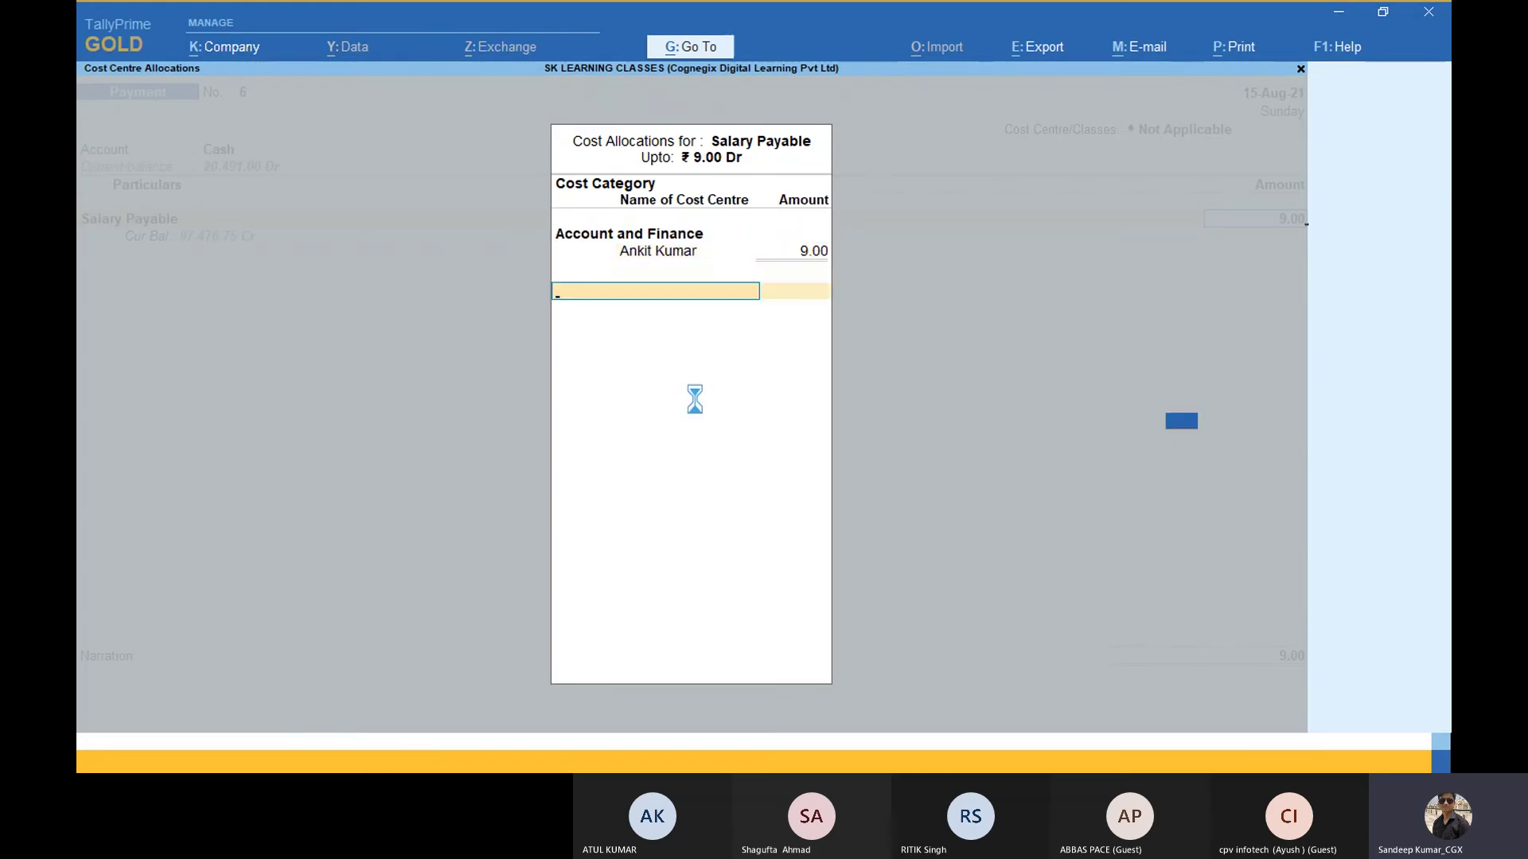
pyautogui.press('Return')
pyautogui.press('Return')
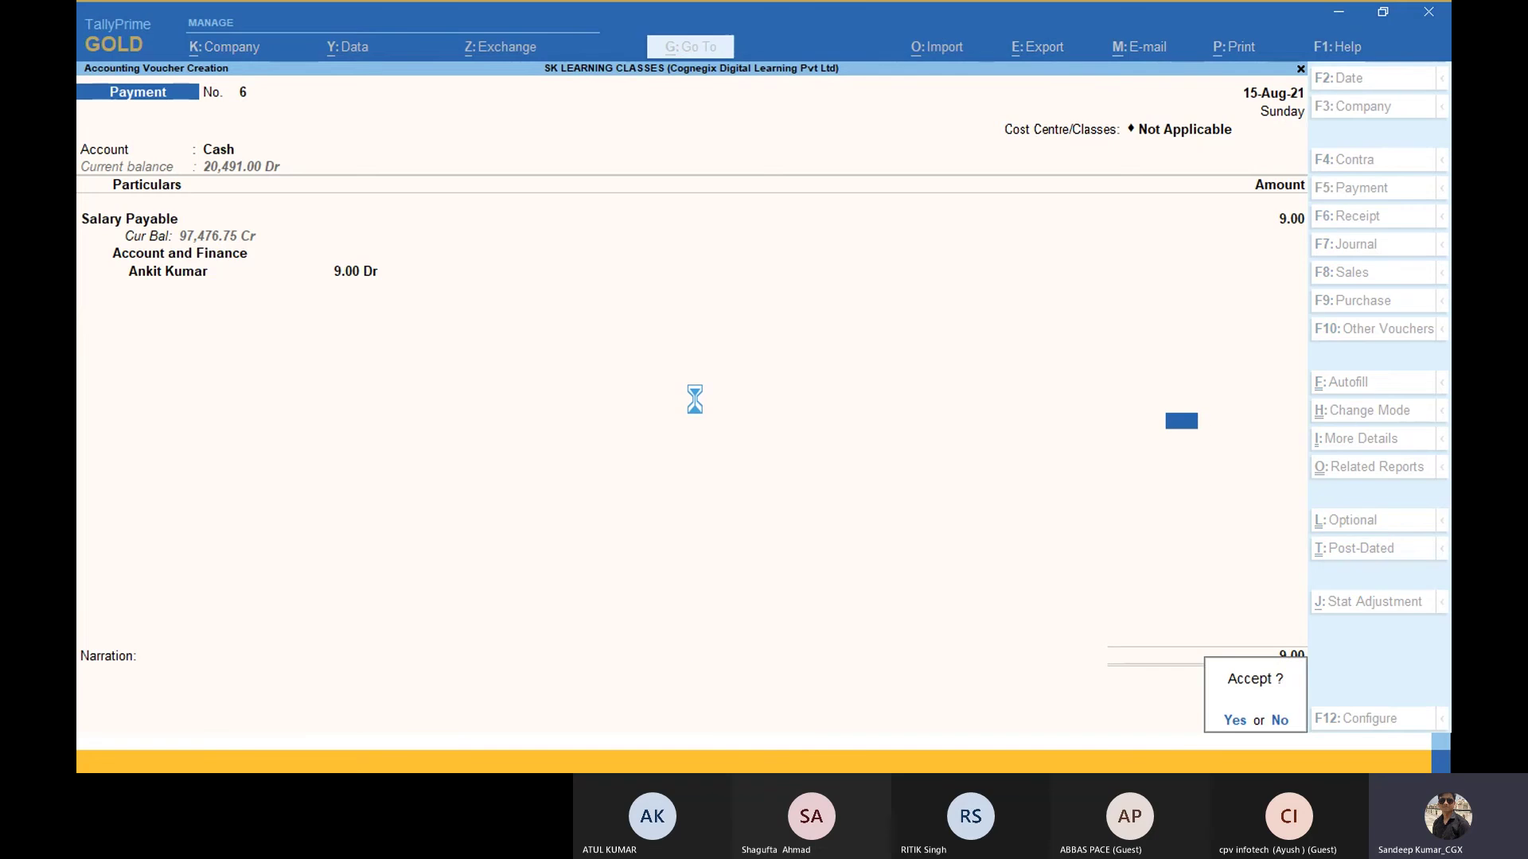
pyautogui.press('Return')
pyautogui.press('Return')
pyautogui.press('Escape')
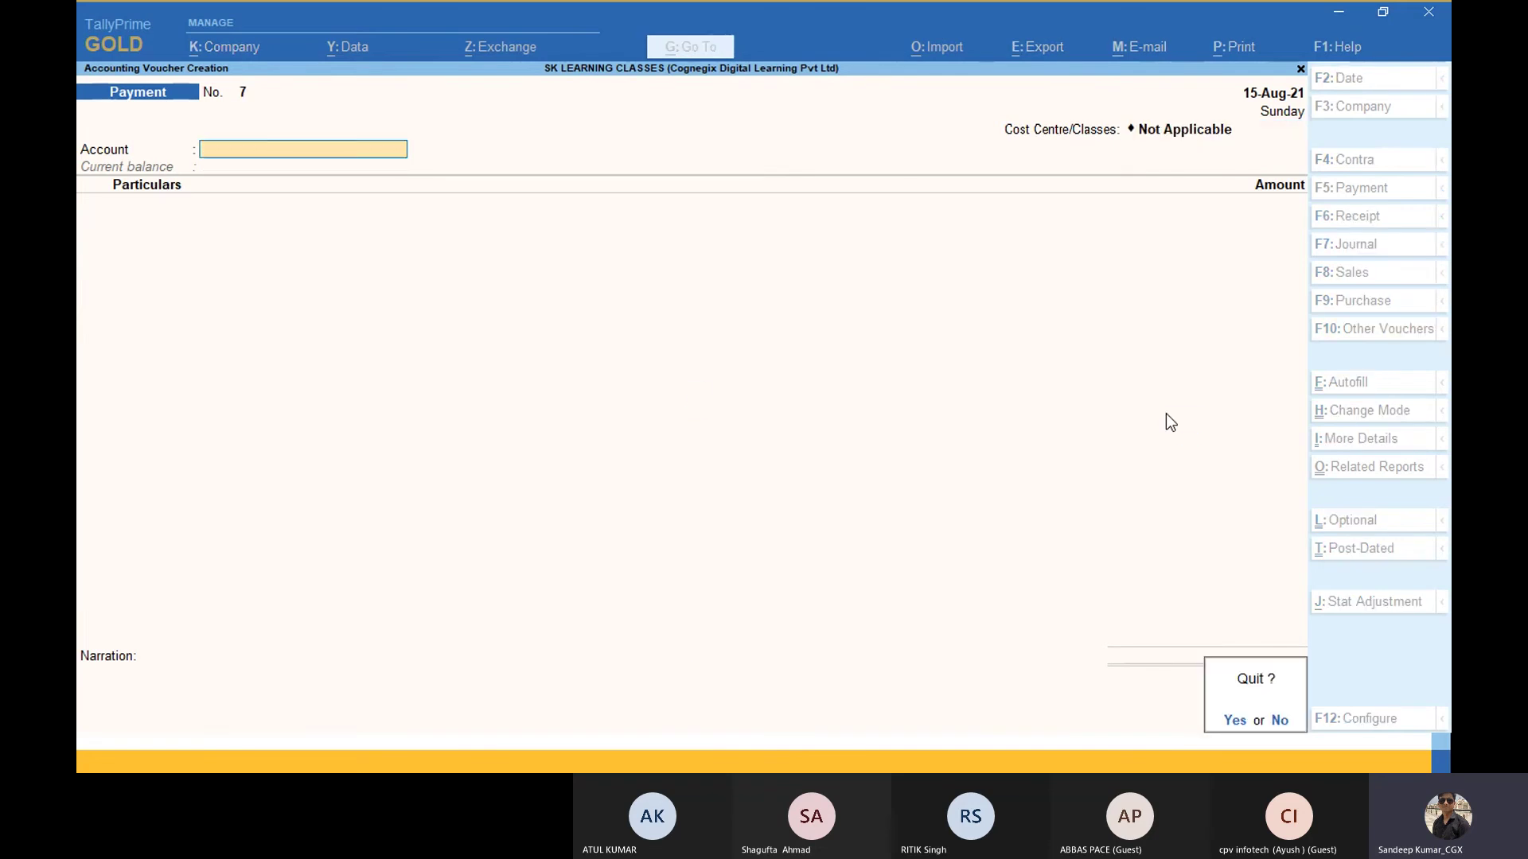
pyautogui.press('Return')
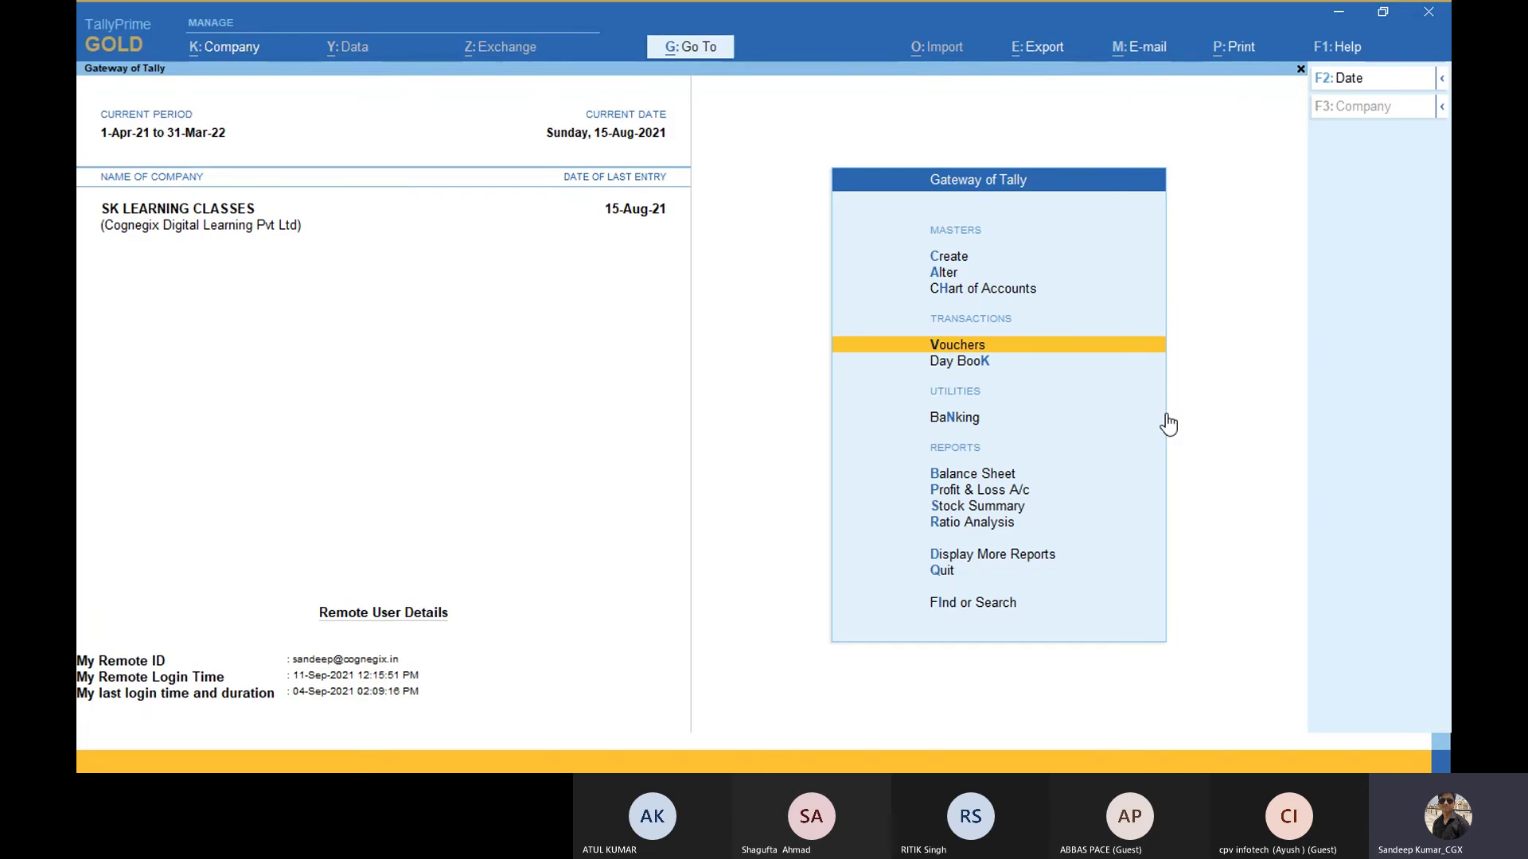
# Step: Open the Day Book in the other TallyPrime window to check the 9.00 Salary Payable entry, then switch to Chrome
pyautogui.hotkey('alt', 'Tab')
pyautogui.hotkey('alt', 'Tab')
pyautogui.hotkey('alt', 'Tab')
pyautogui.hotkey('alt', 'Tab')
pyautogui.hotkey('alt', 'Tab')
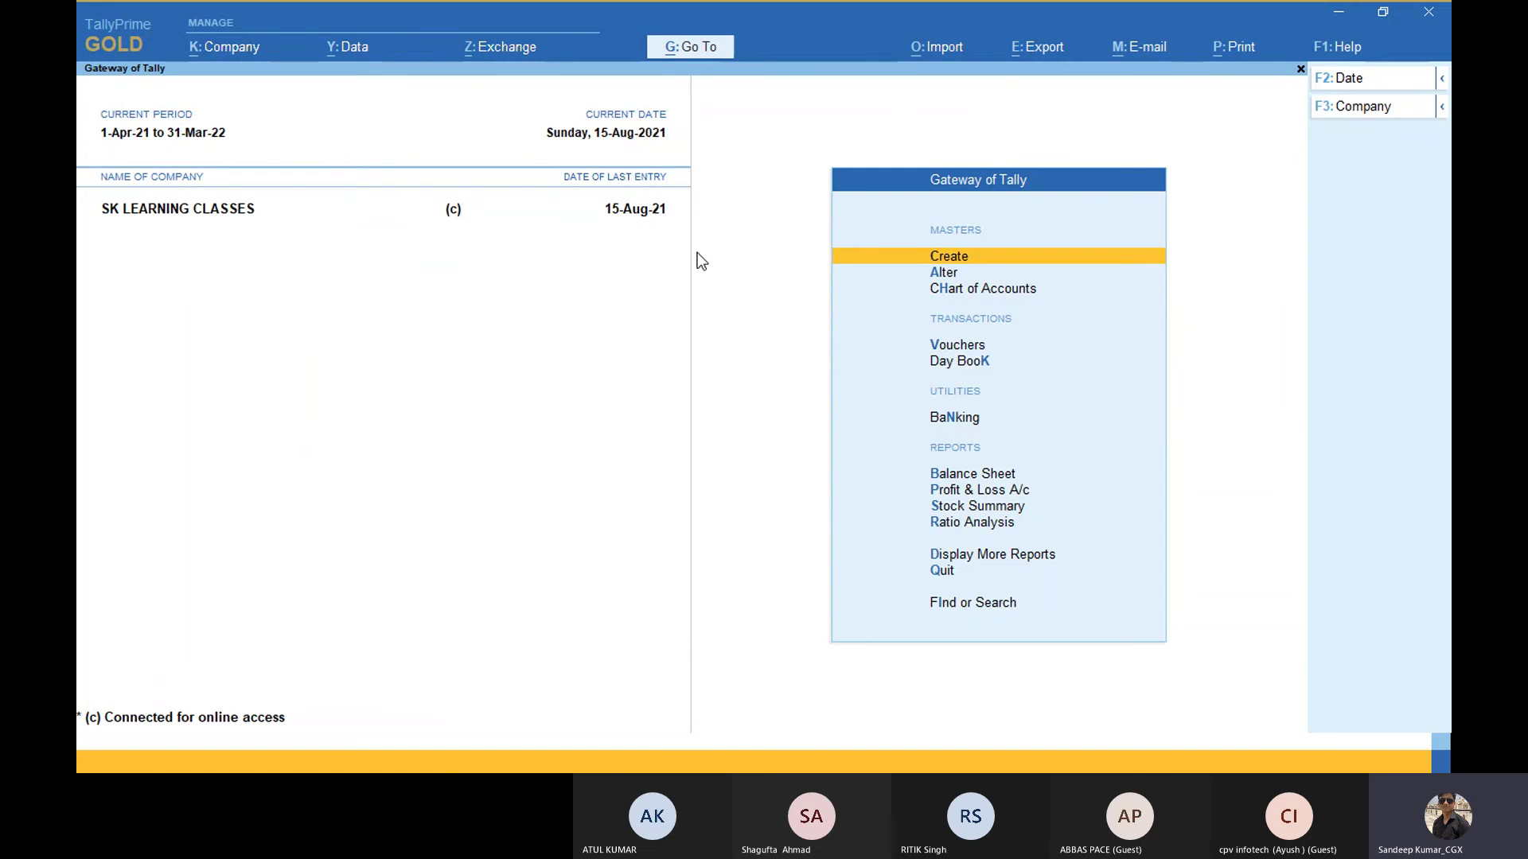
pyautogui.press('Down')
pyautogui.press('Down')
pyautogui.press('Down')
pyautogui.press('Down')
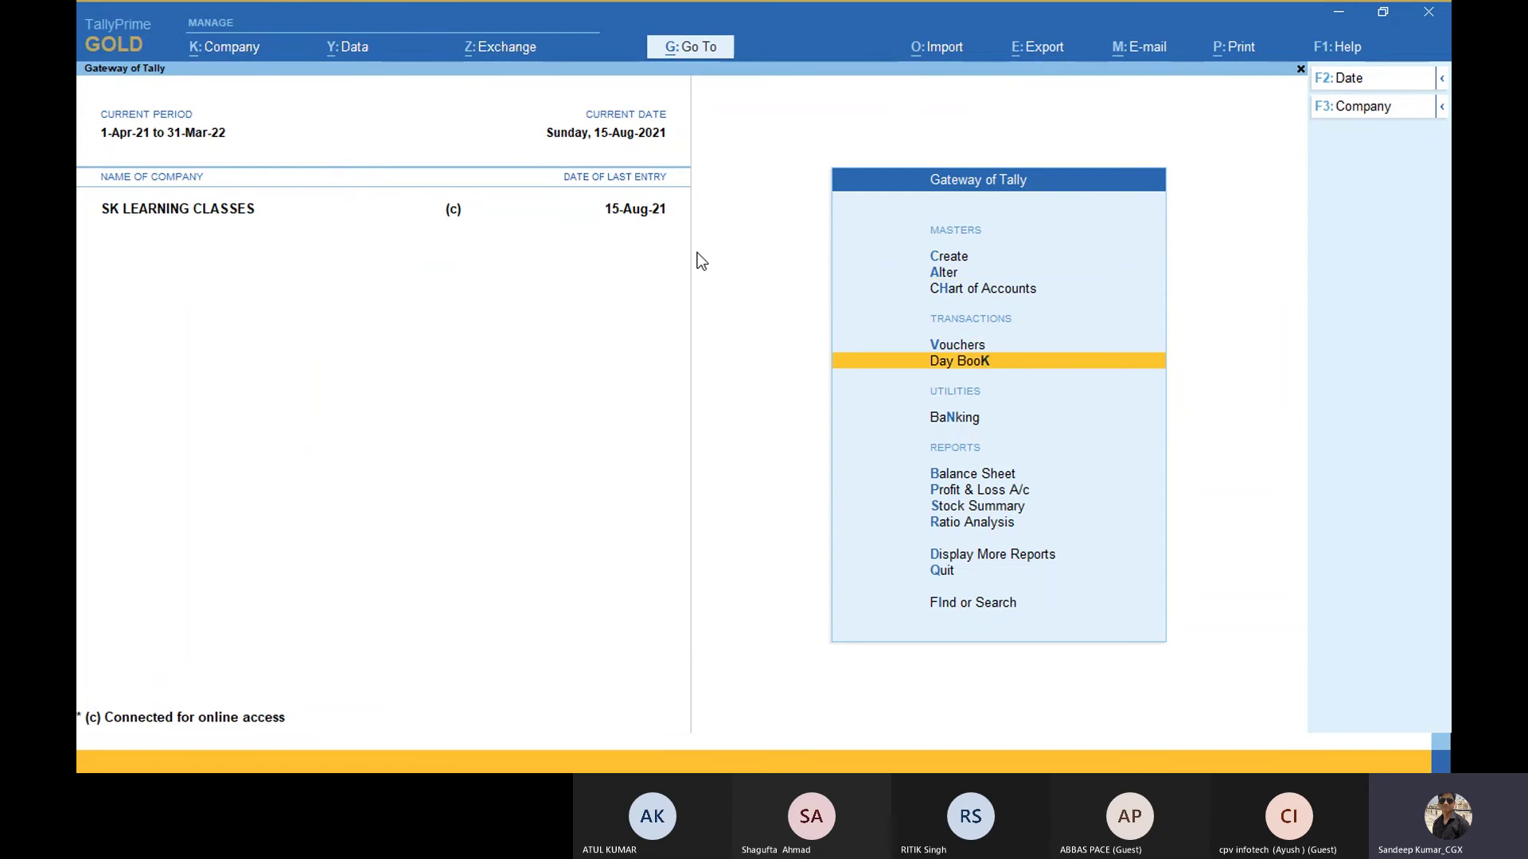
pyautogui.press('Return')
pyautogui.press('Down')
pyautogui.press('Up')
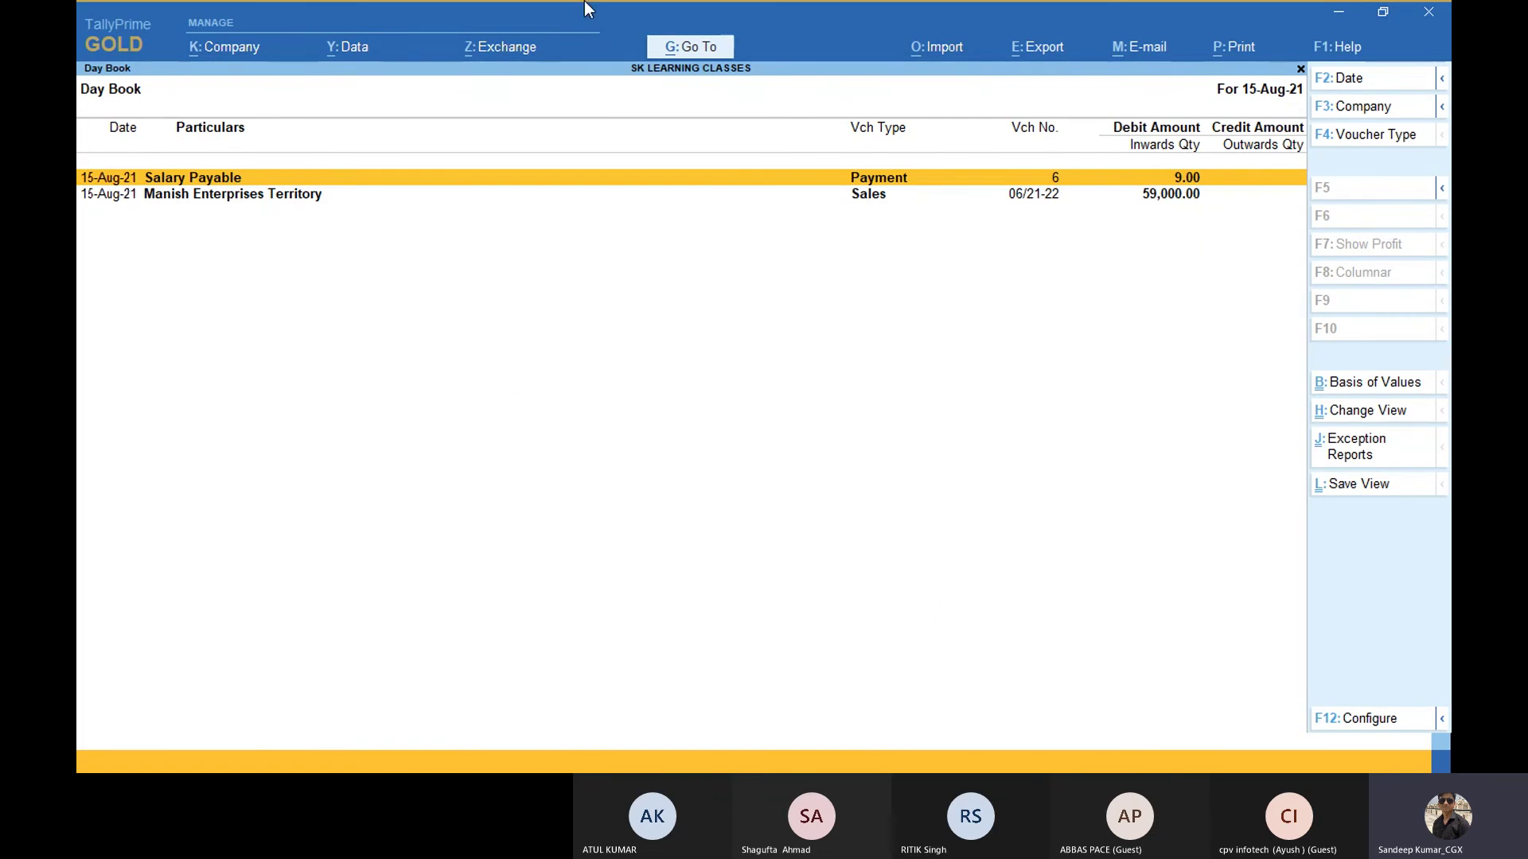
pyautogui.hotkey('alt', 'Tab')
pyautogui.hotkey('alt', 'Tab')
pyautogui.hotkey('alt', 'Tab')
pyautogui.hotkey('alt', 'Tab')
pyautogui.hotkey('alt', 'Tab')
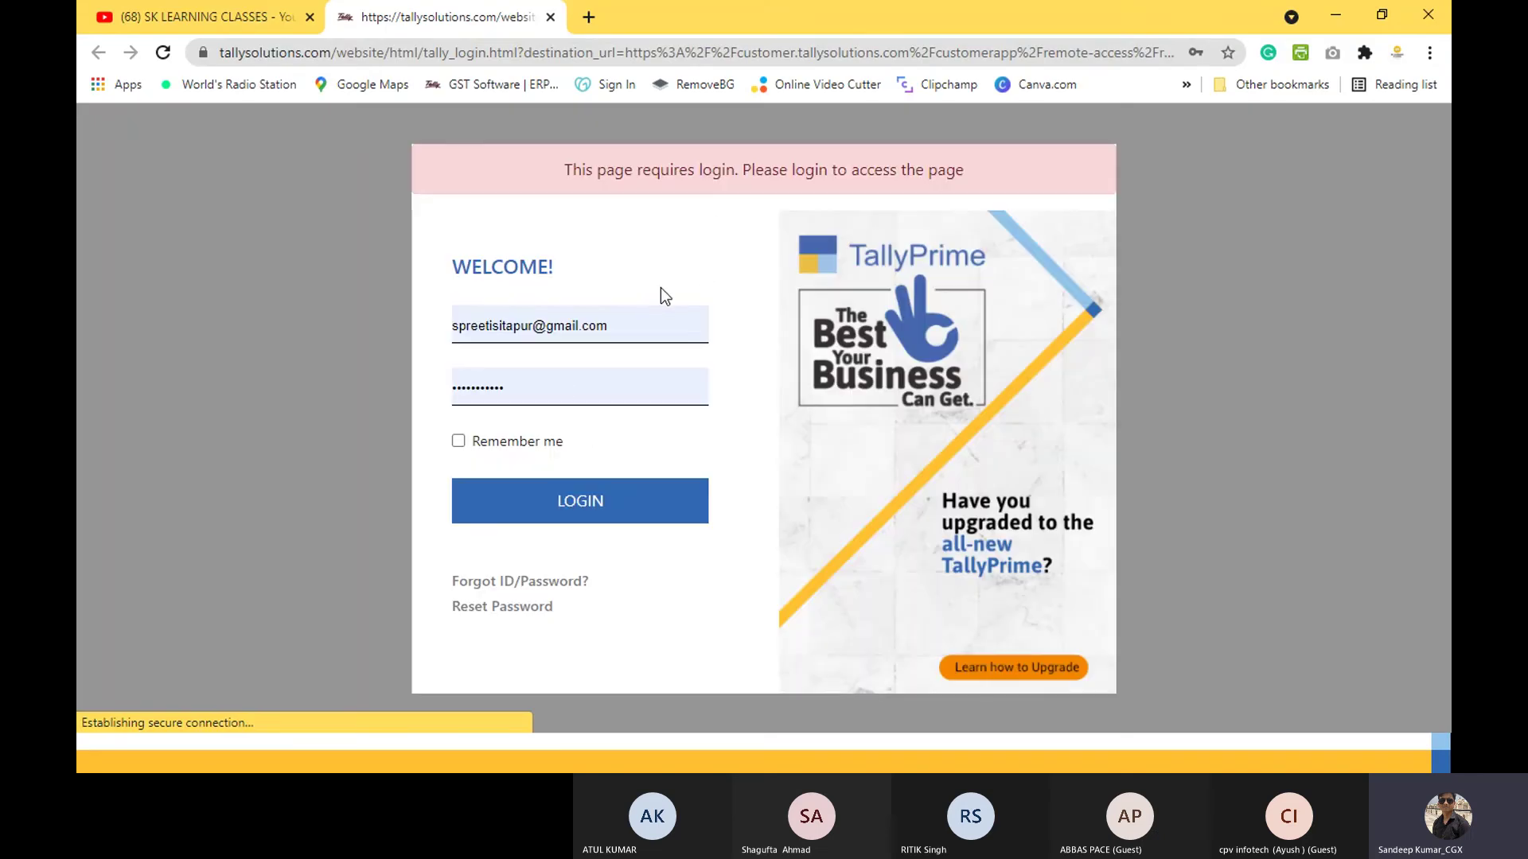
# Step: Sign in to the Tally Customer Portal with the saved login and open Cognegix Digital Learning's reports
pyautogui.click(622, 327)
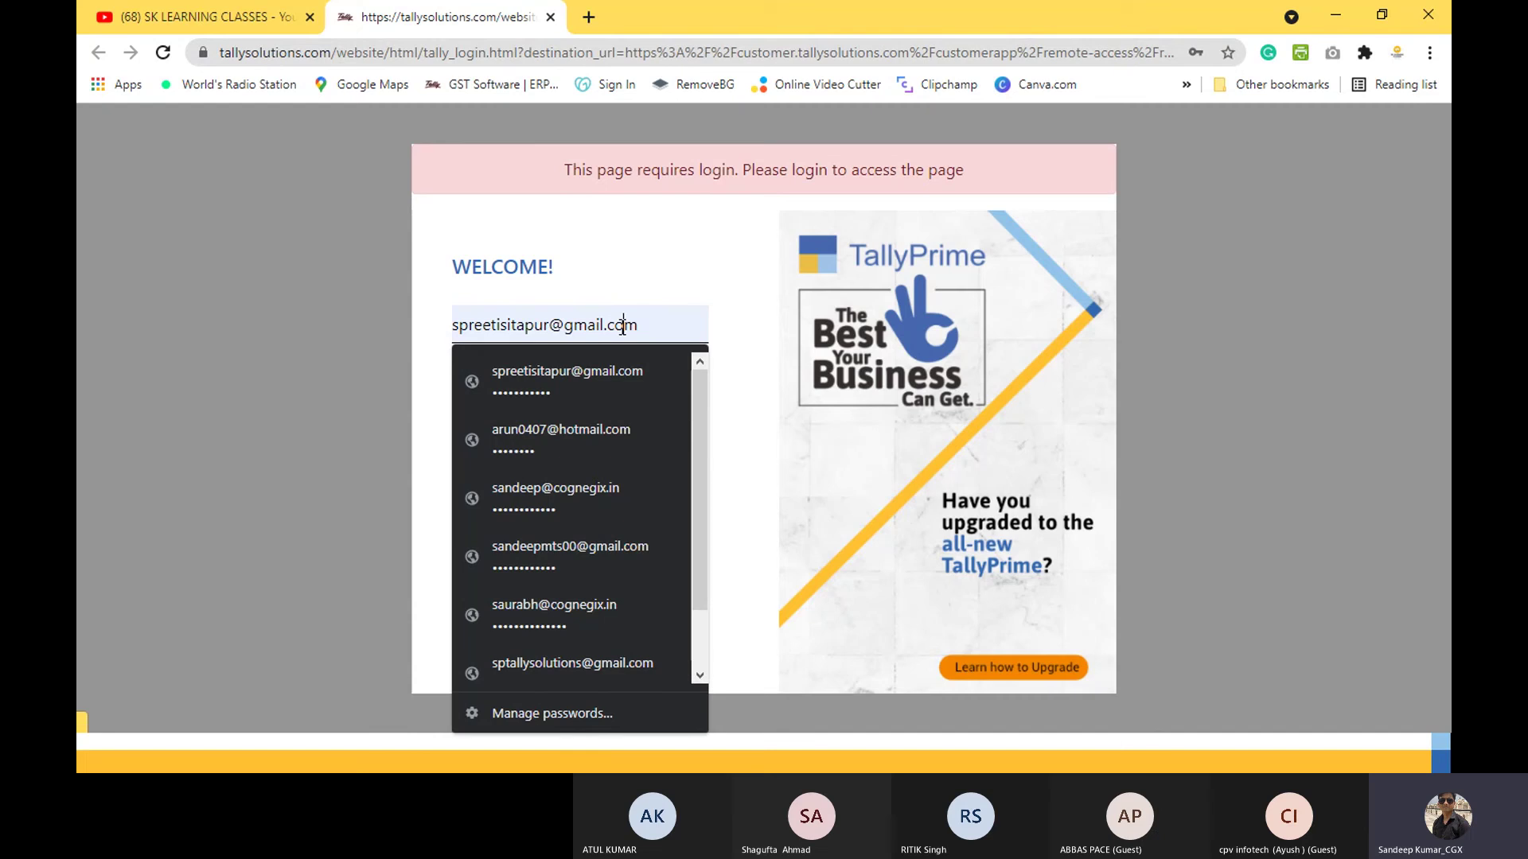
pyautogui.click(629, 488)
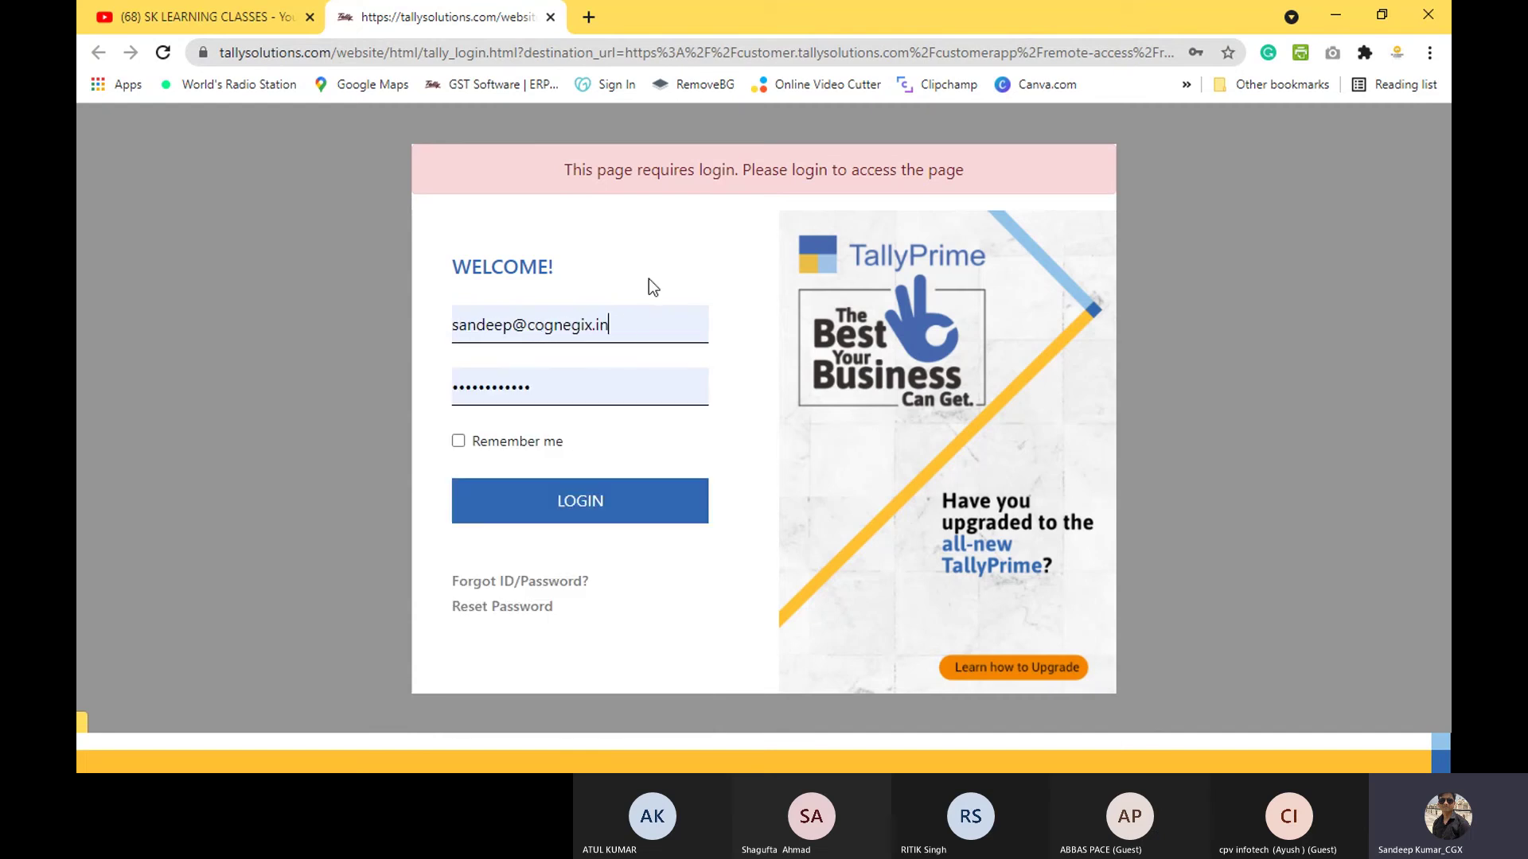
pyautogui.click(629, 523)
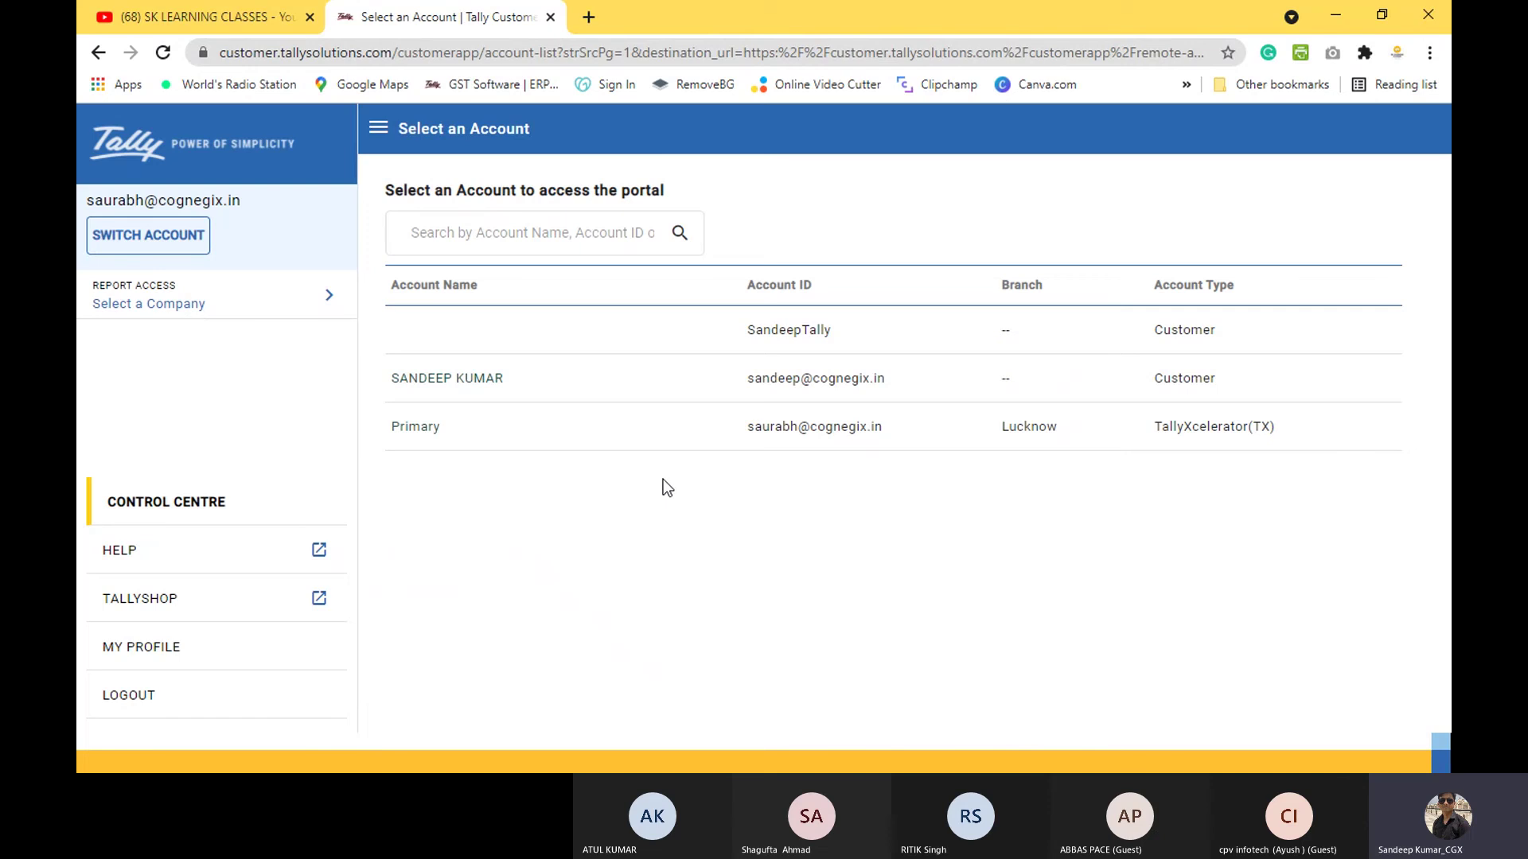
pyautogui.click(864, 338)
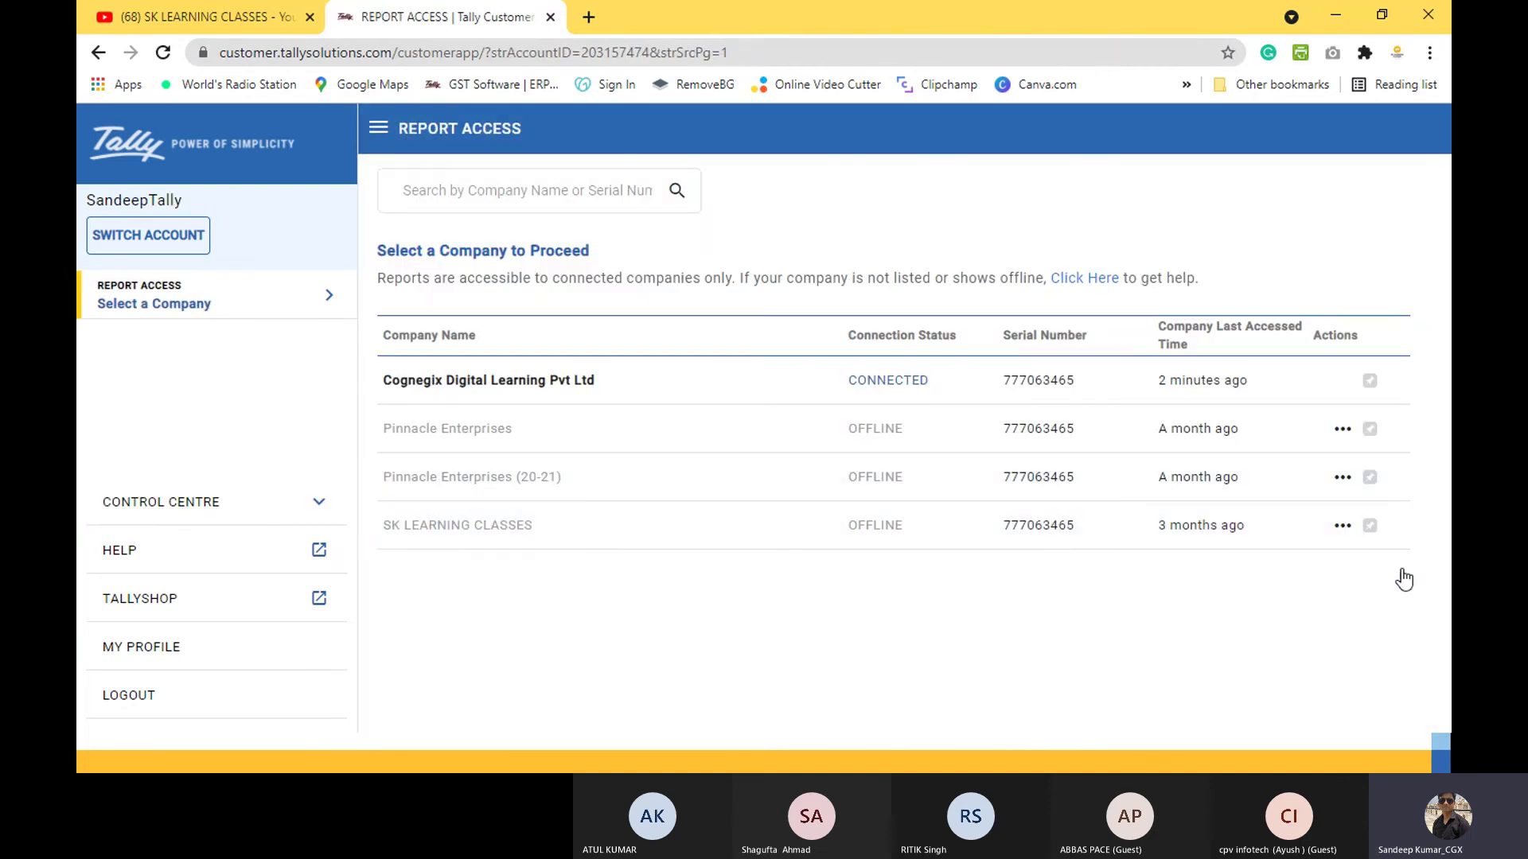
pyautogui.click(897, 387)
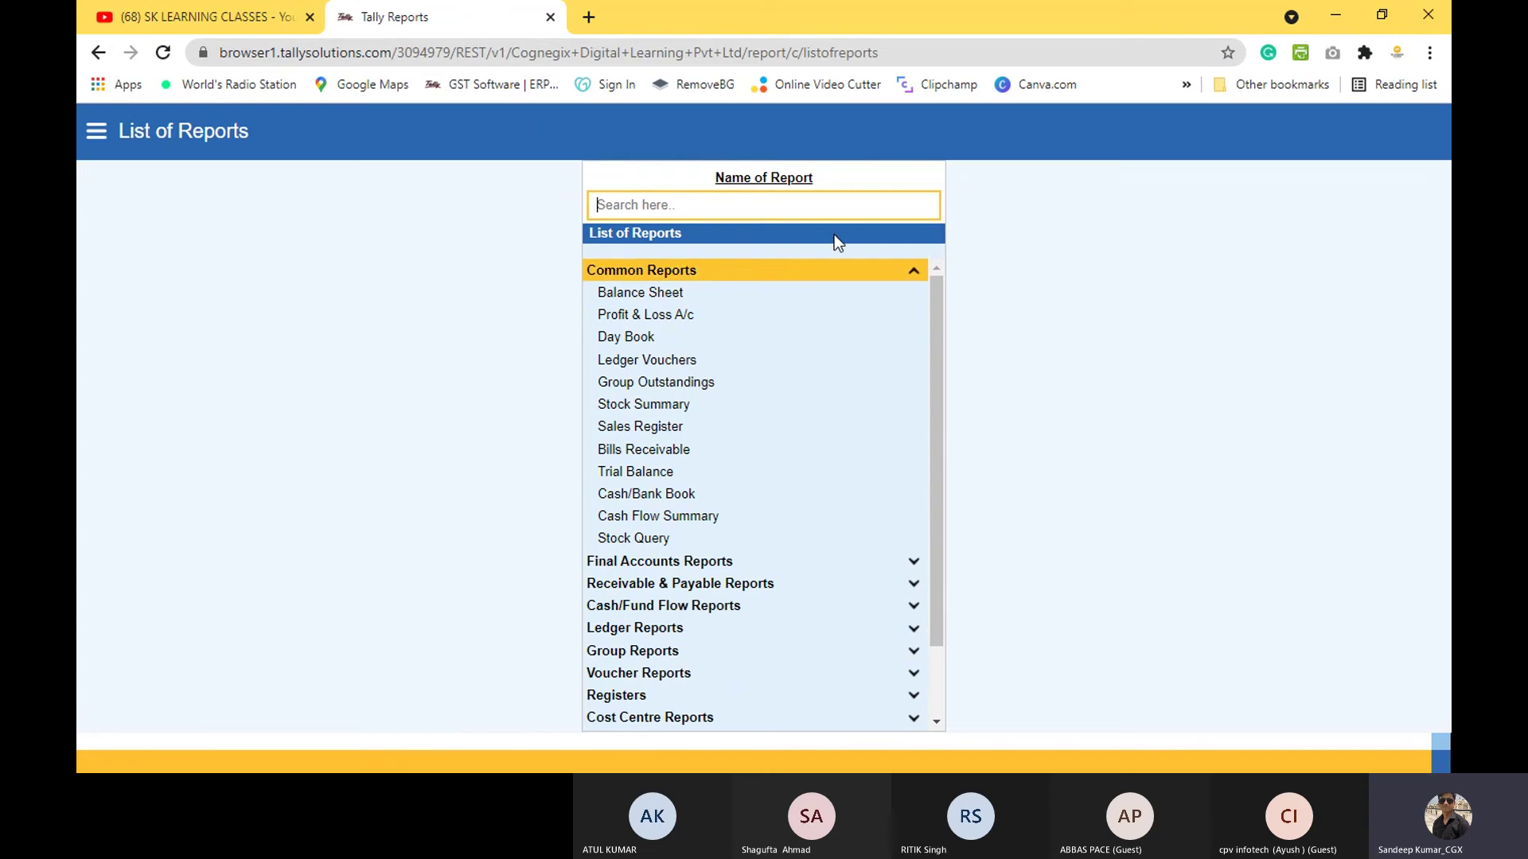
# Step: View SK LEARNING CLASSES's 15-Aug-21 Balance Sheet, check its download and period options, then go back to Report Access
pyautogui.moveTo(933, 380)
pyautogui.mouseDown()
pyautogui.moveTo(945, 505)
pyautogui.moveTo(931, 355)
pyautogui.mouseUp()
pyautogui.click(617, 292)
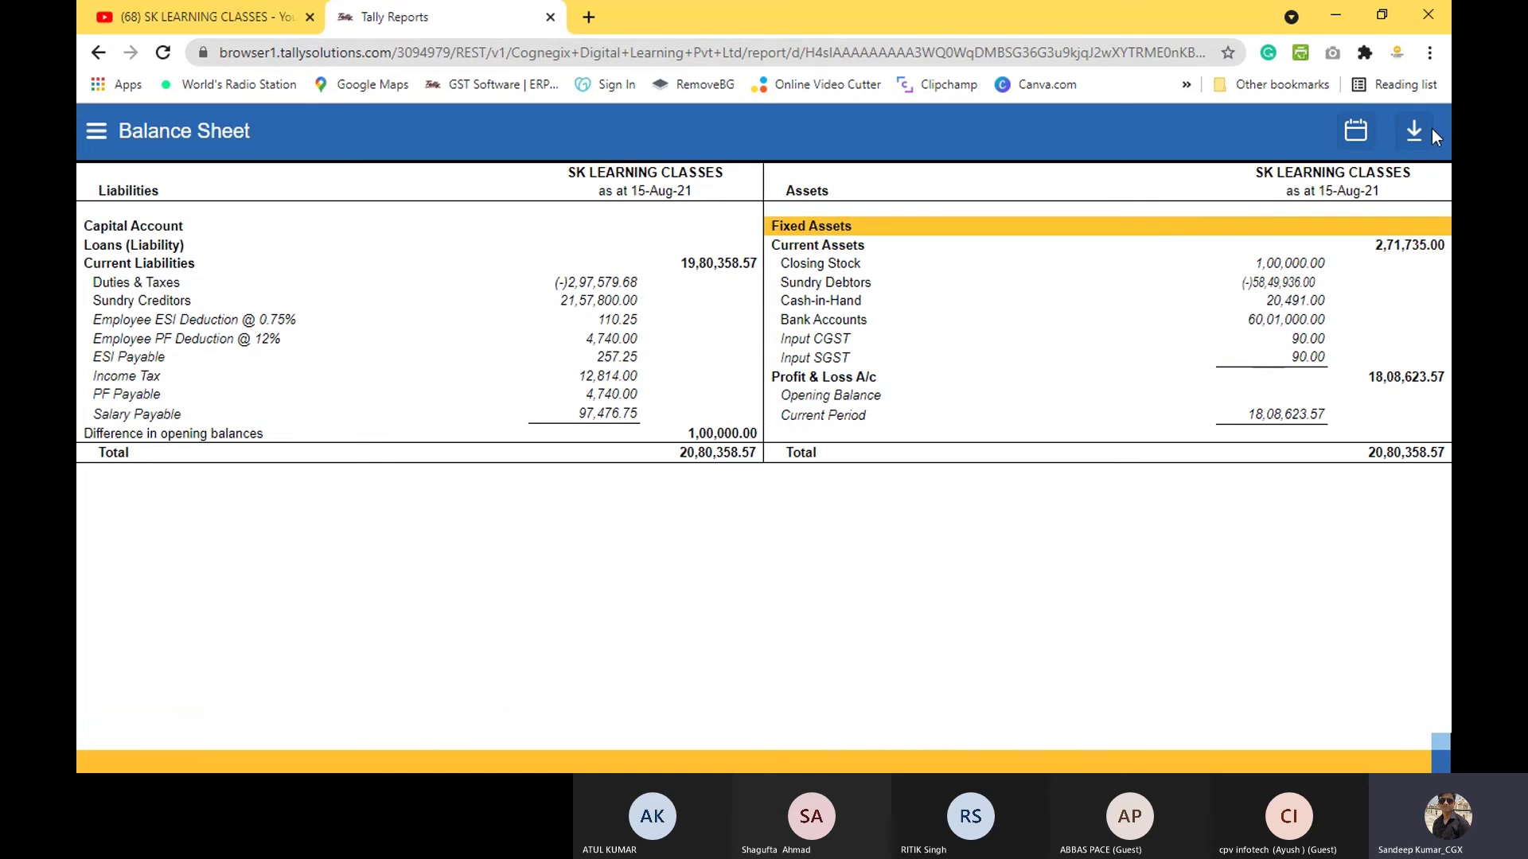
pyautogui.click(1417, 130)
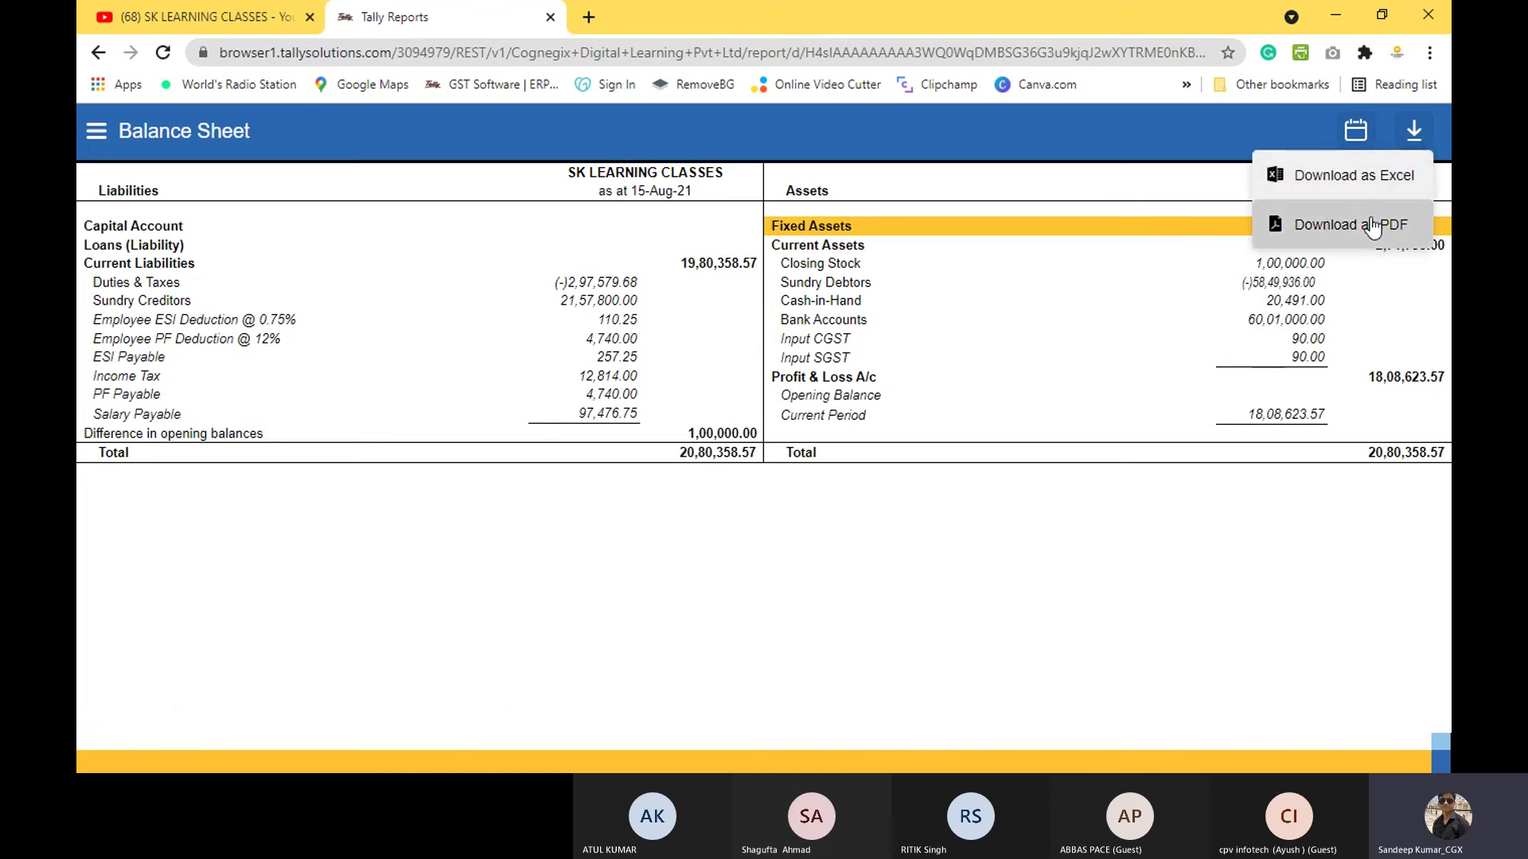
pyautogui.click(1357, 131)
pyautogui.click(1358, 131)
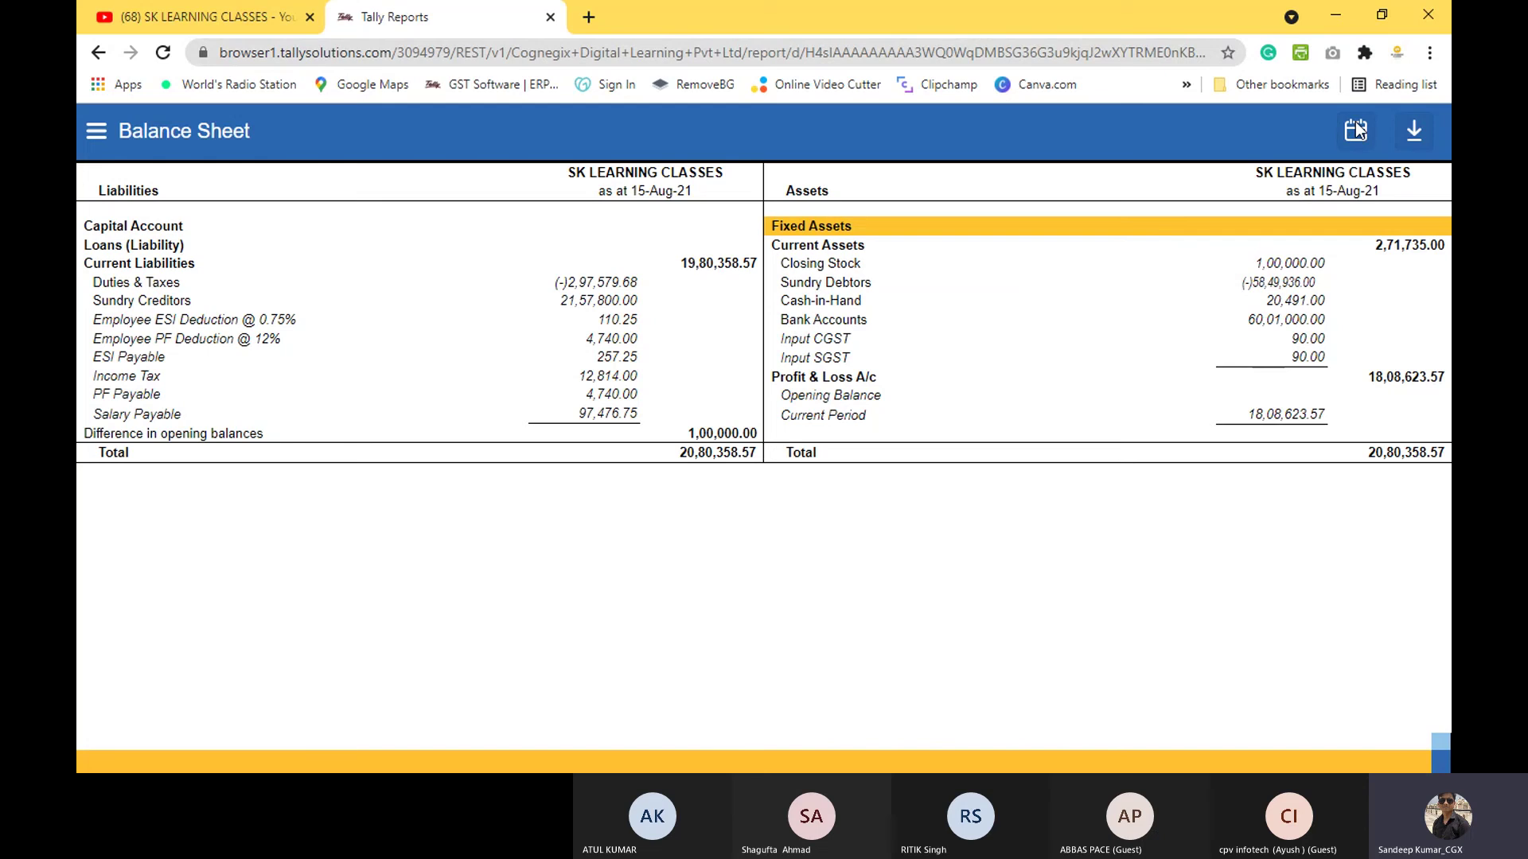
pyautogui.click(703, 408)
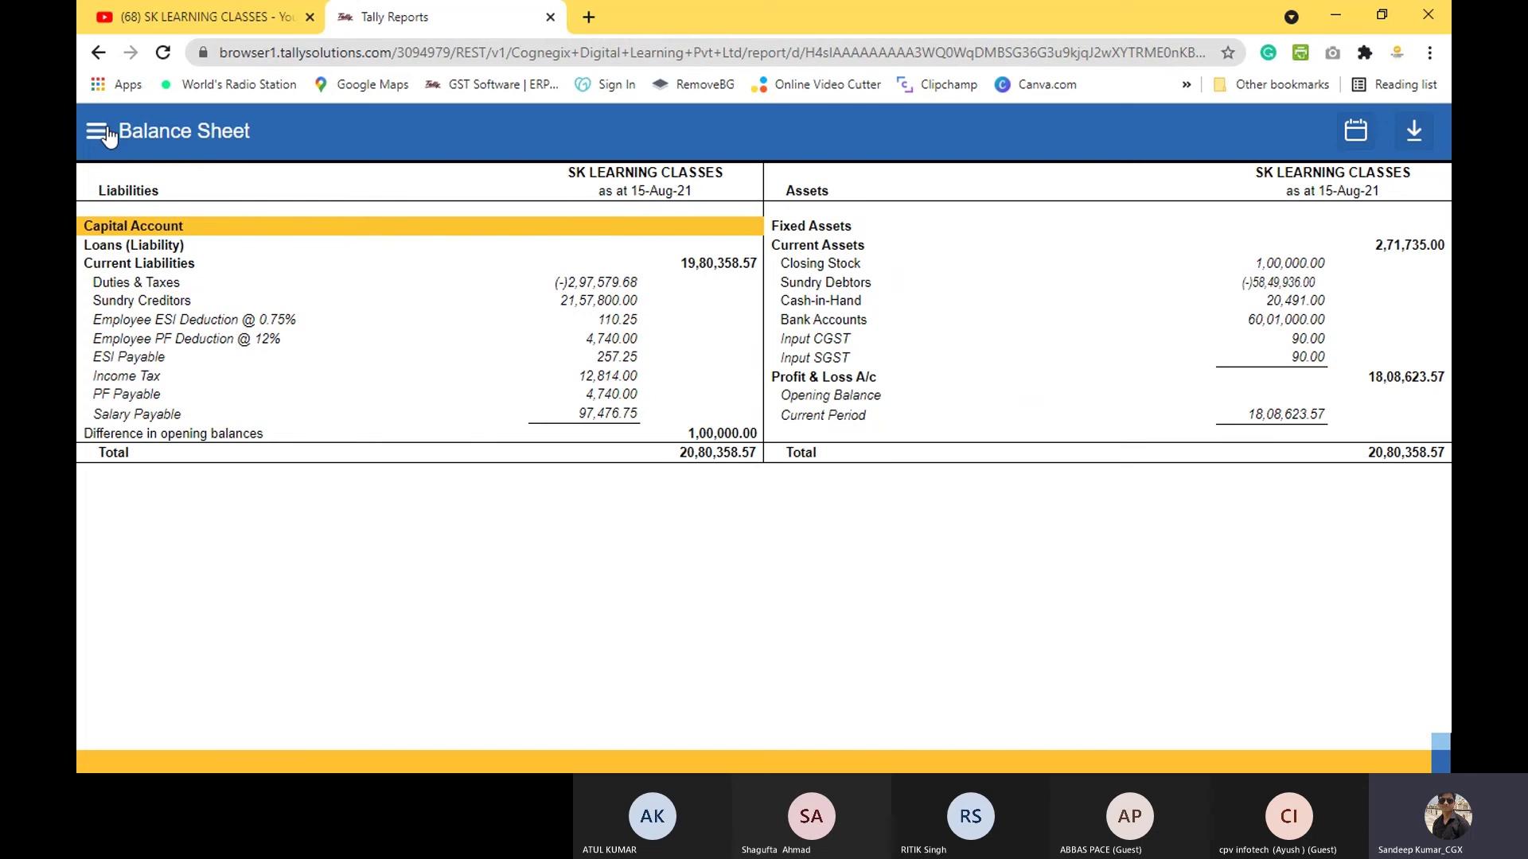
pyautogui.click(98, 53)
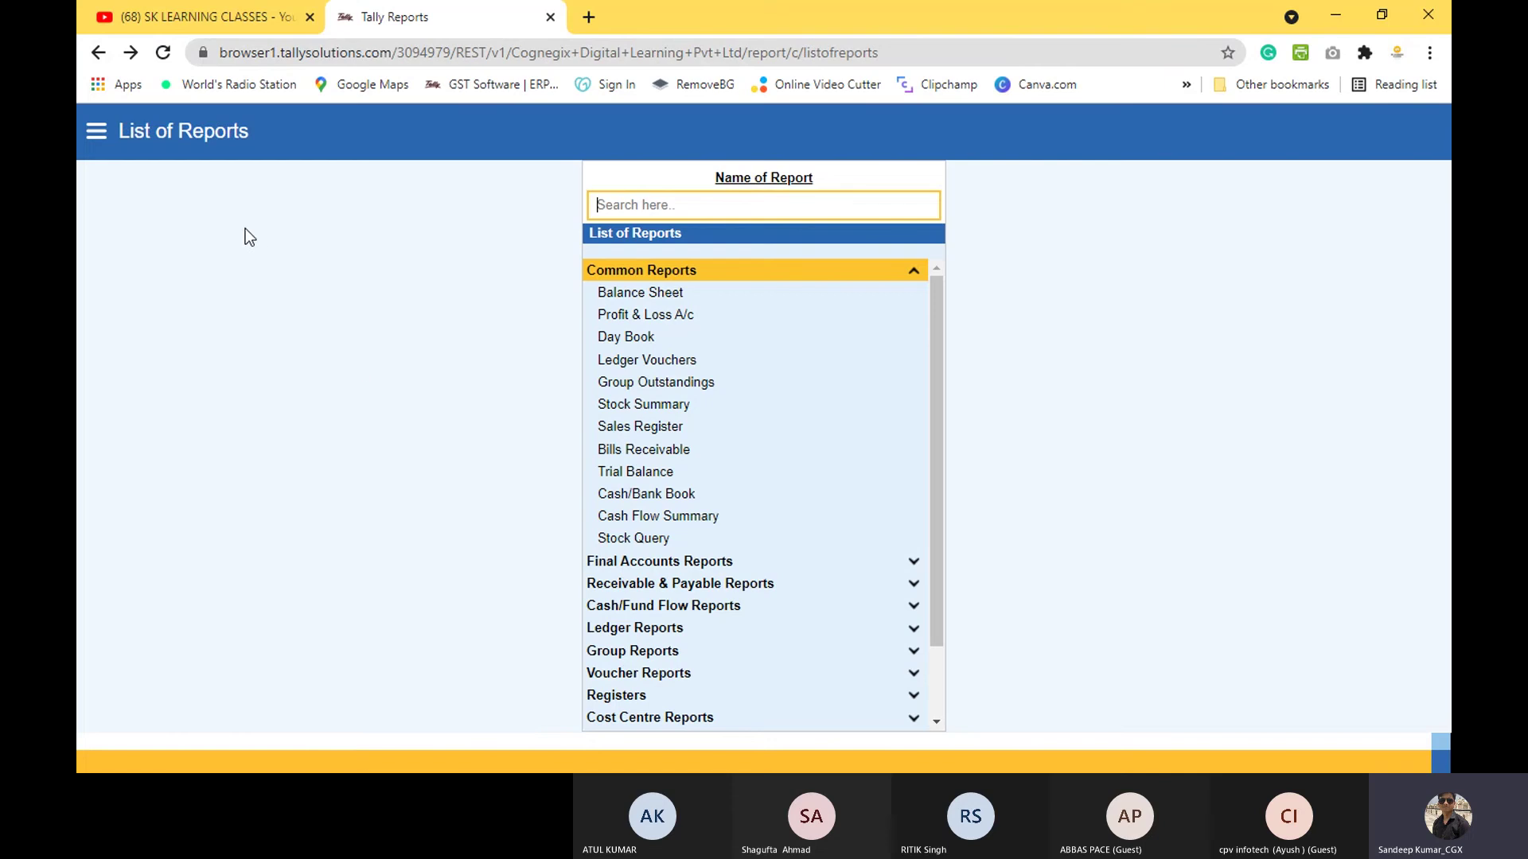
pyautogui.click(97, 54)
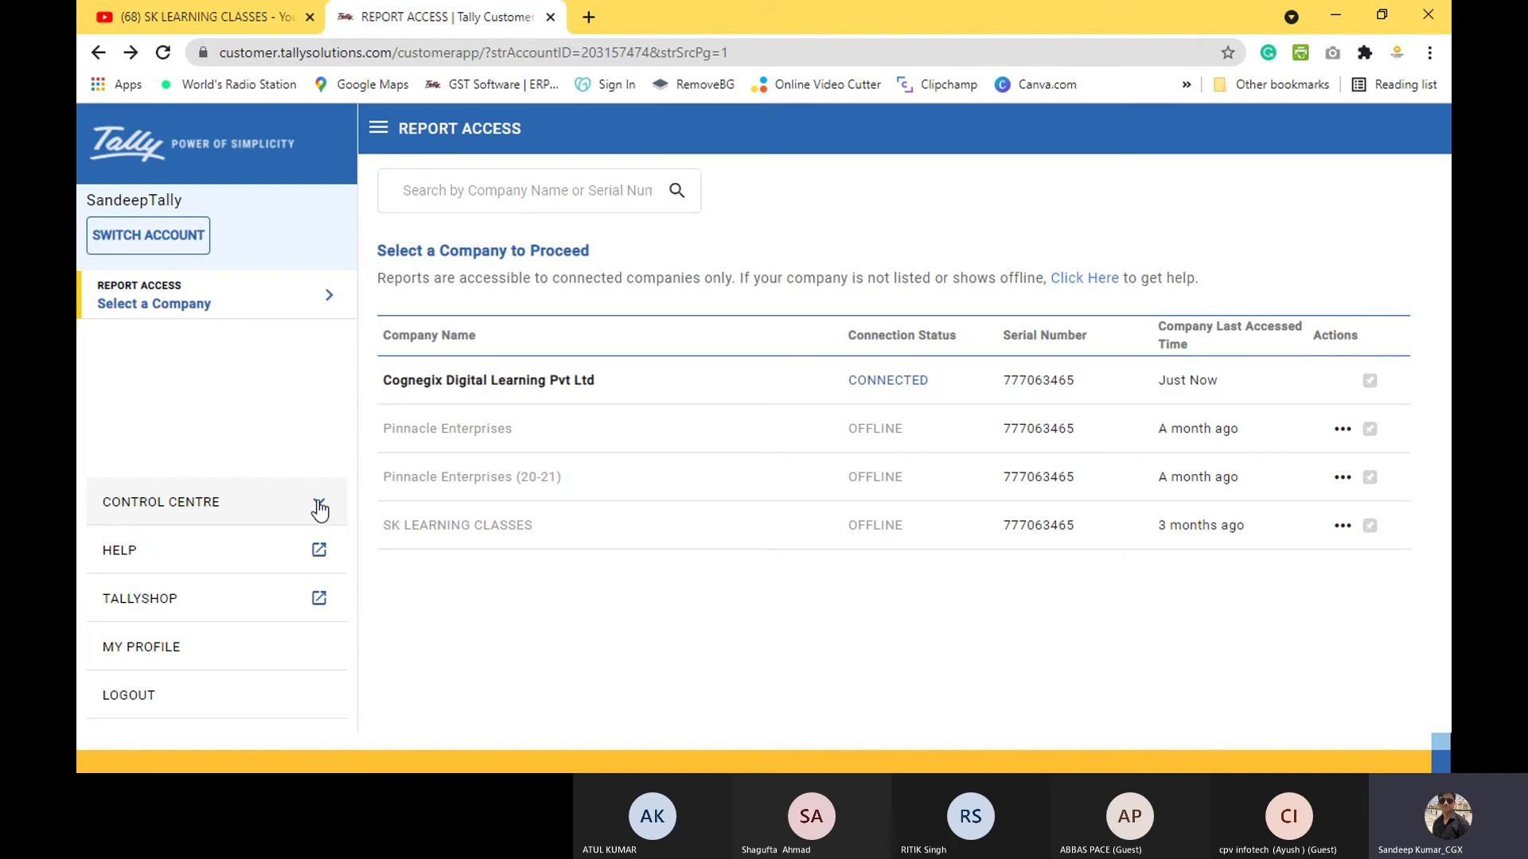
# Step: Under Control Centre > Remote Access Control, list the online session for Cognegix Digital Learning Pvt Ltd
pyautogui.click(318, 510)
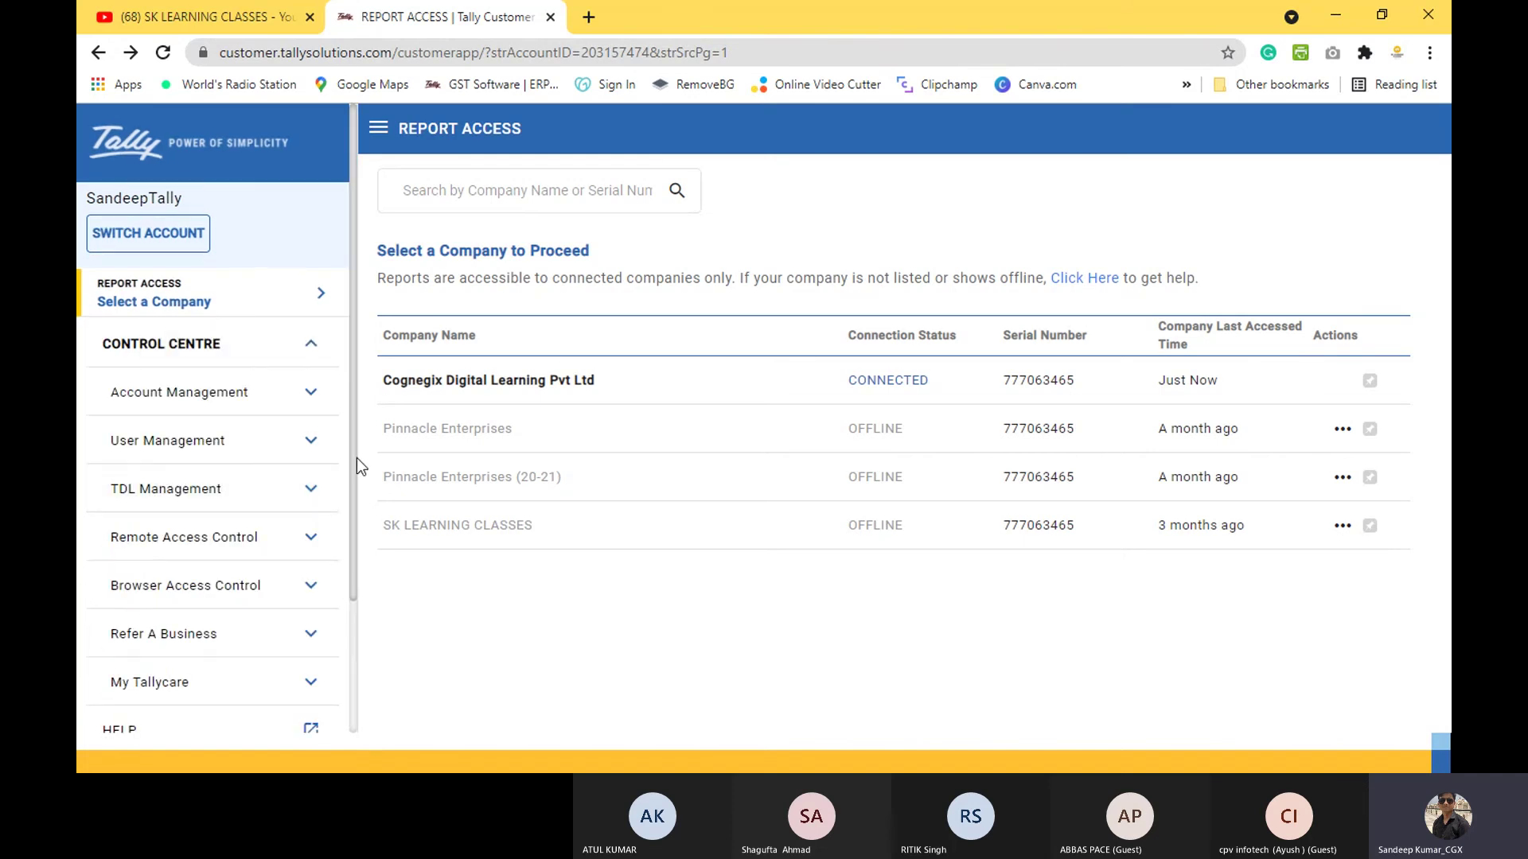
pyautogui.moveTo(355, 460); pyautogui.dragTo(354, 500)
pyautogui.scroll(1, 355, 511)
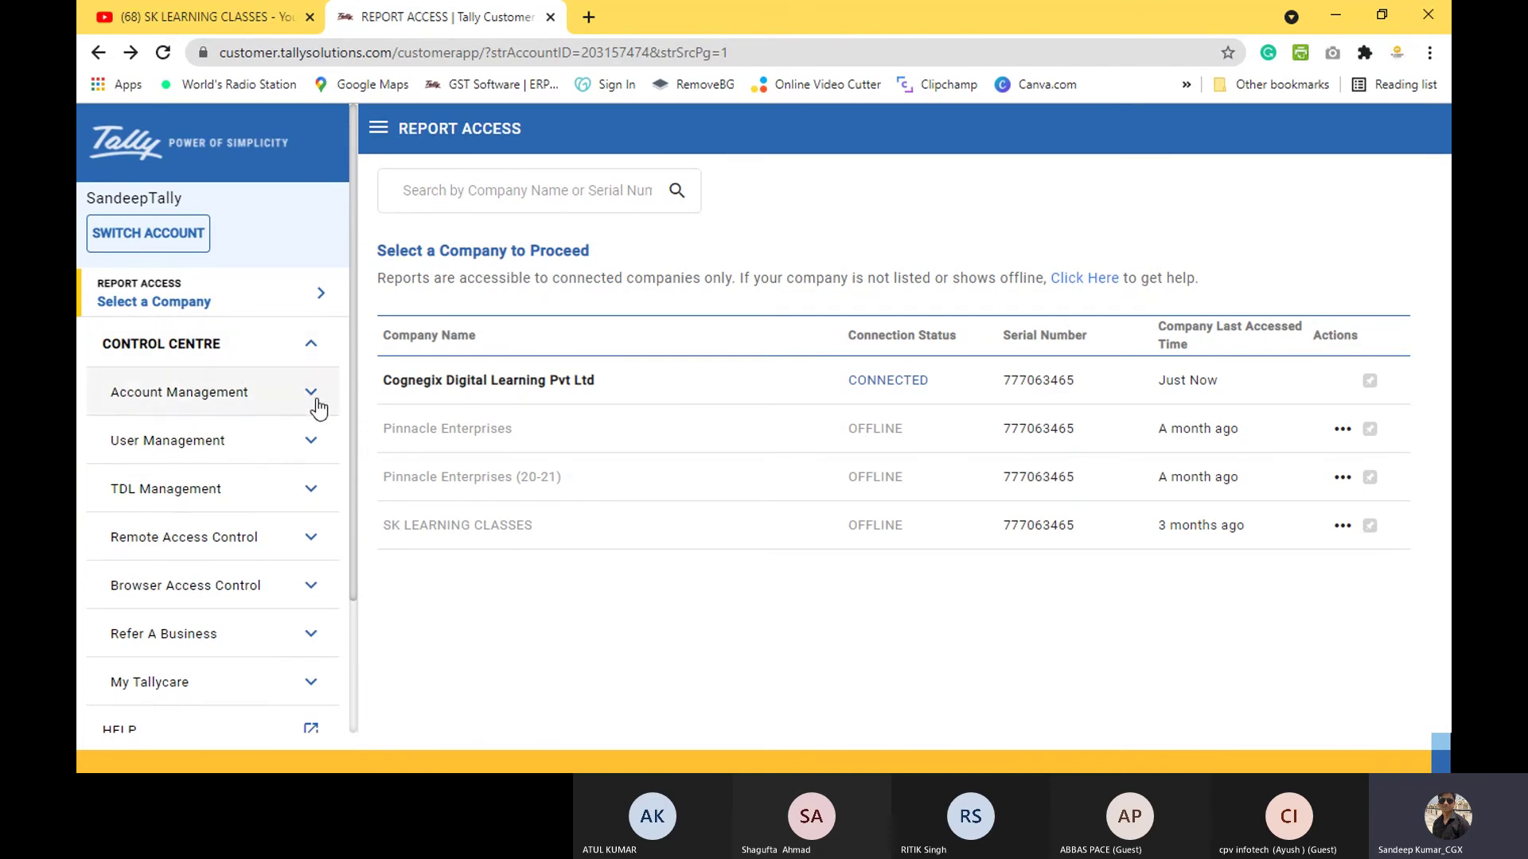
pyautogui.click(314, 543)
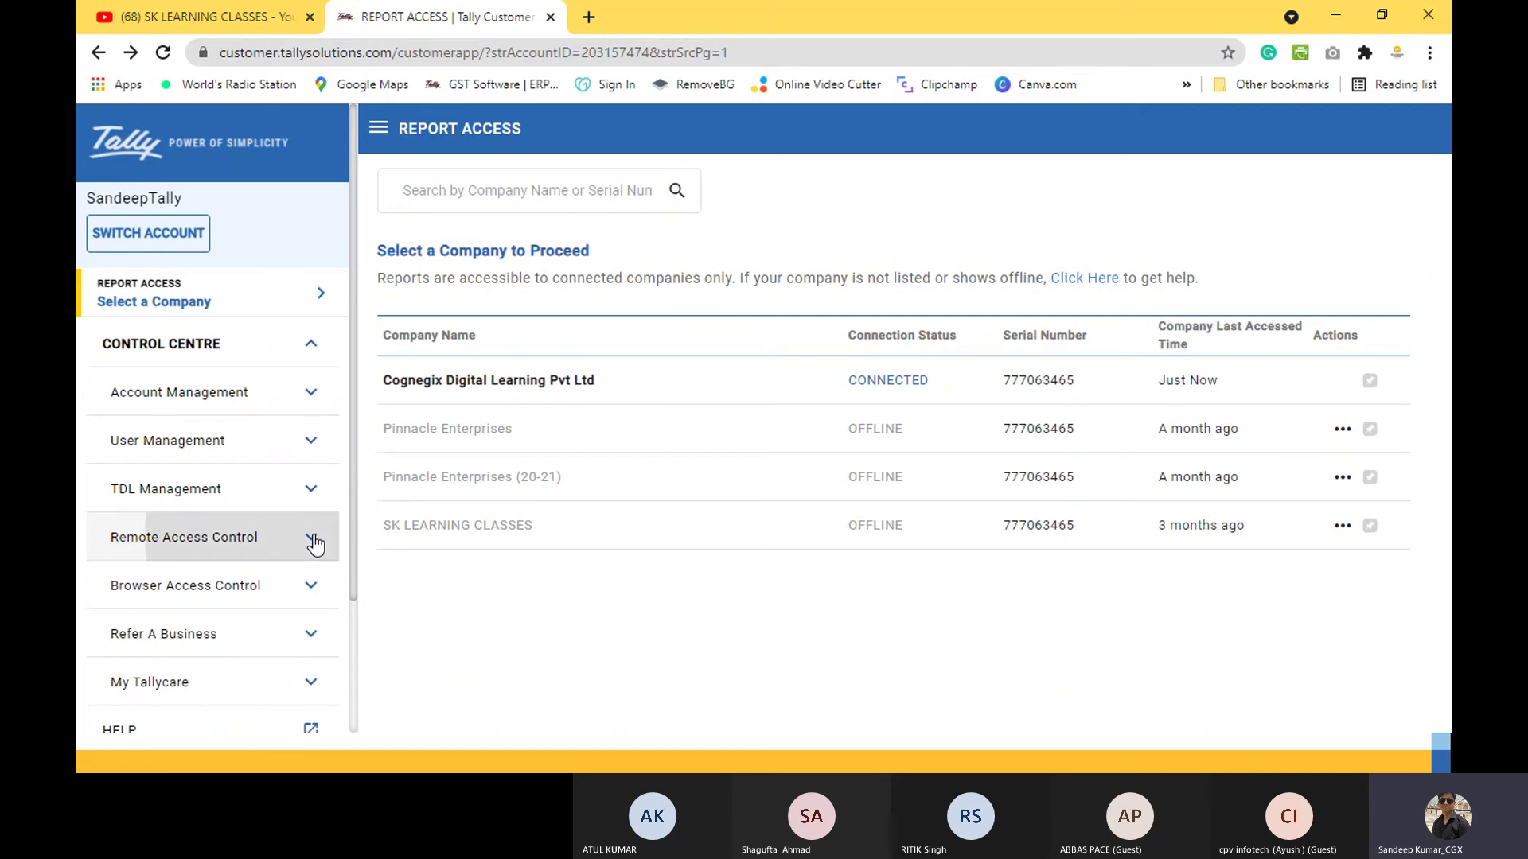
pyautogui.click(254, 593)
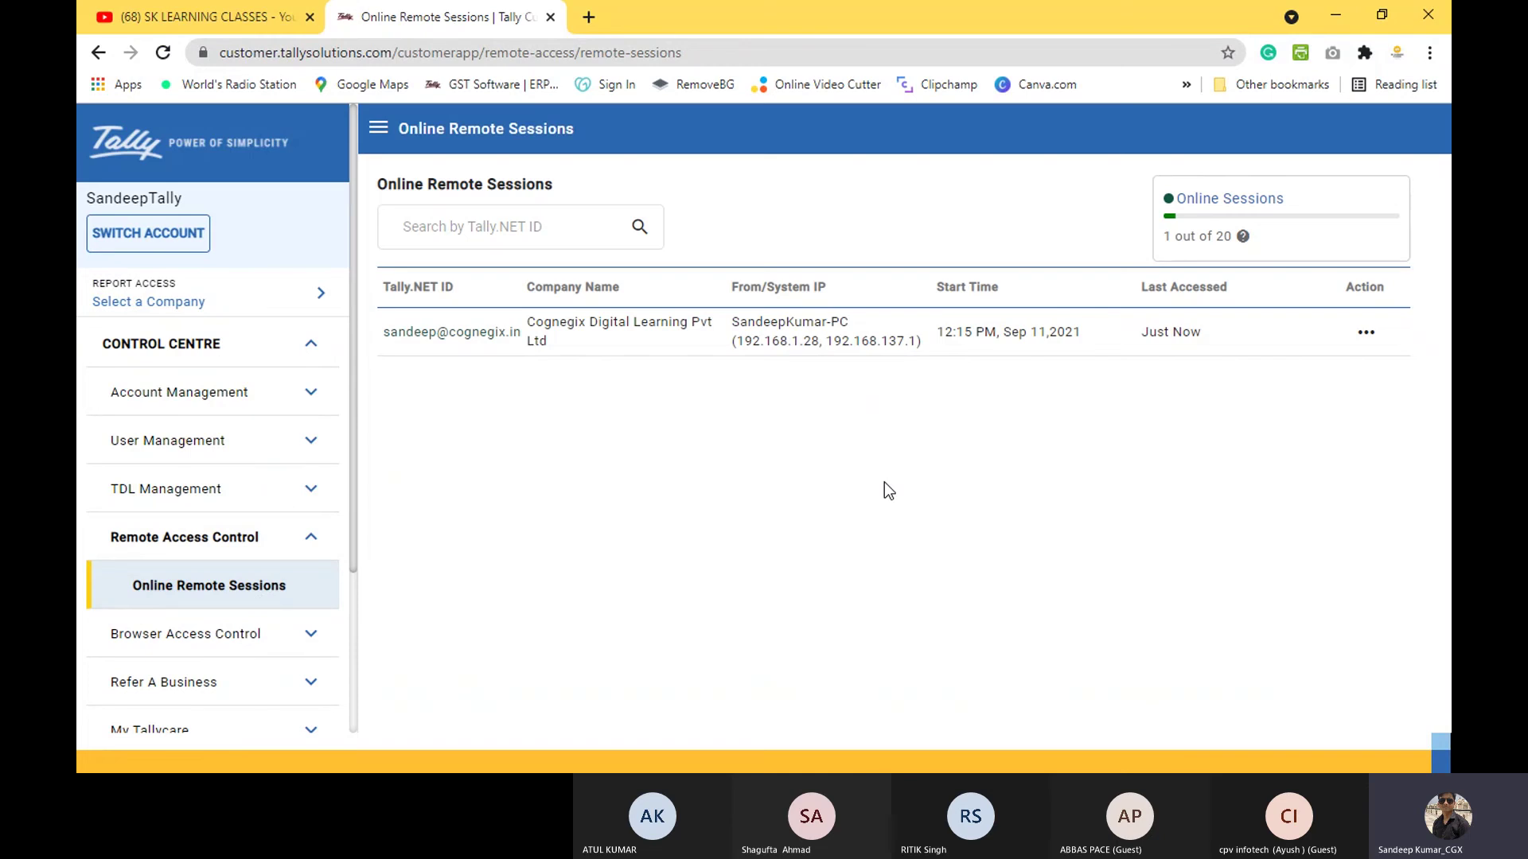
# Step: Bring the online-connected SK LEARNING CLASSES TallyPrime window forward at its Gateway of Tally
pyautogui.hotkey('alt', 'Tab')
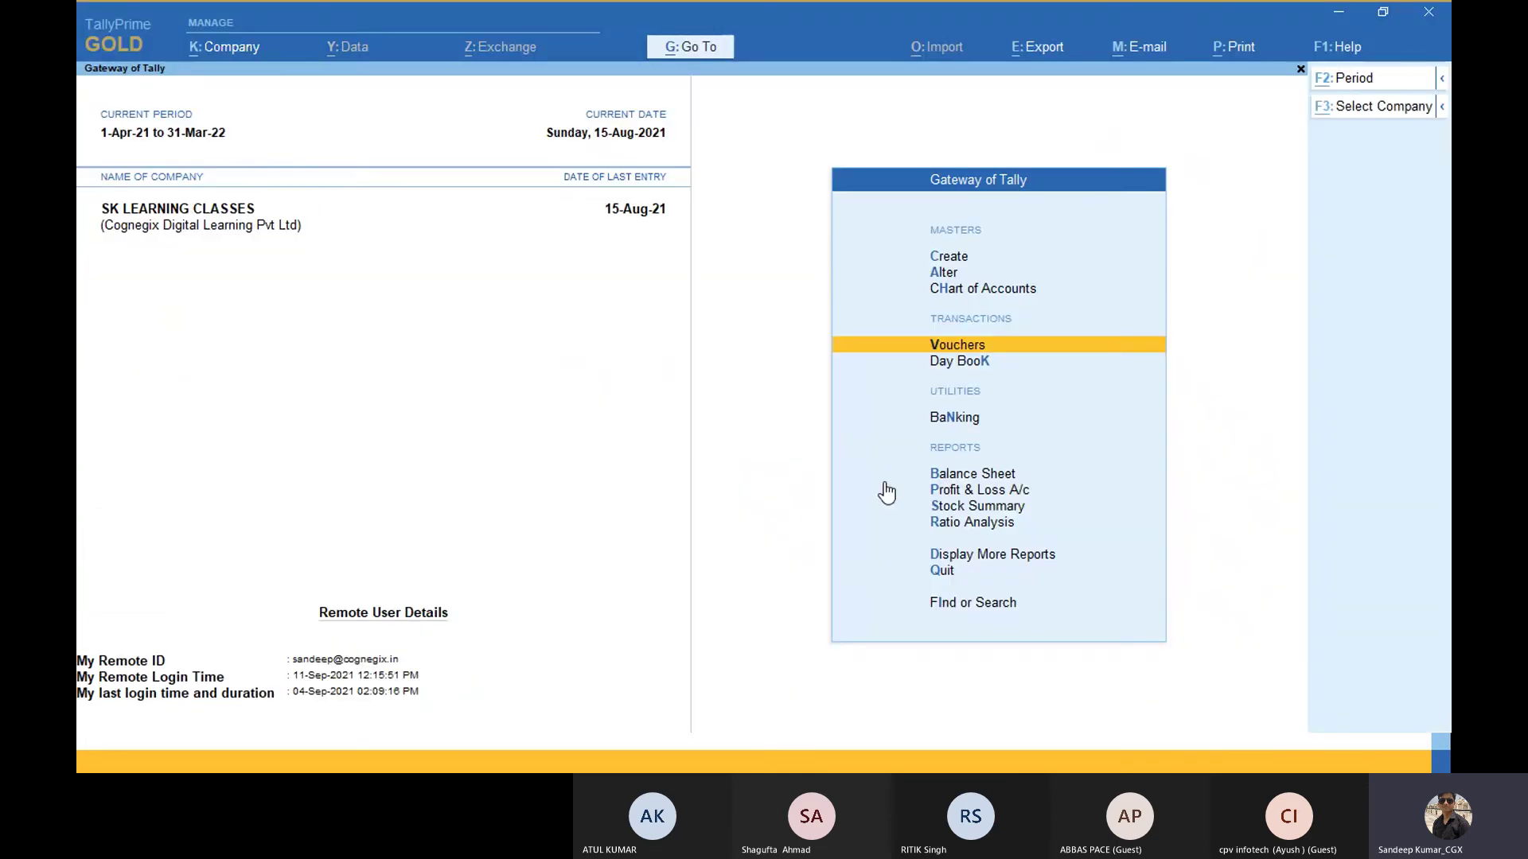
pyautogui.hotkey('alt', 'Tab')
pyautogui.hotkey('alt', 'Tab')
pyautogui.hotkey('alt', 'Tab')
pyautogui.hotkey('alt', 'Tab')
pyautogui.hotkey('alt', 'Tab')
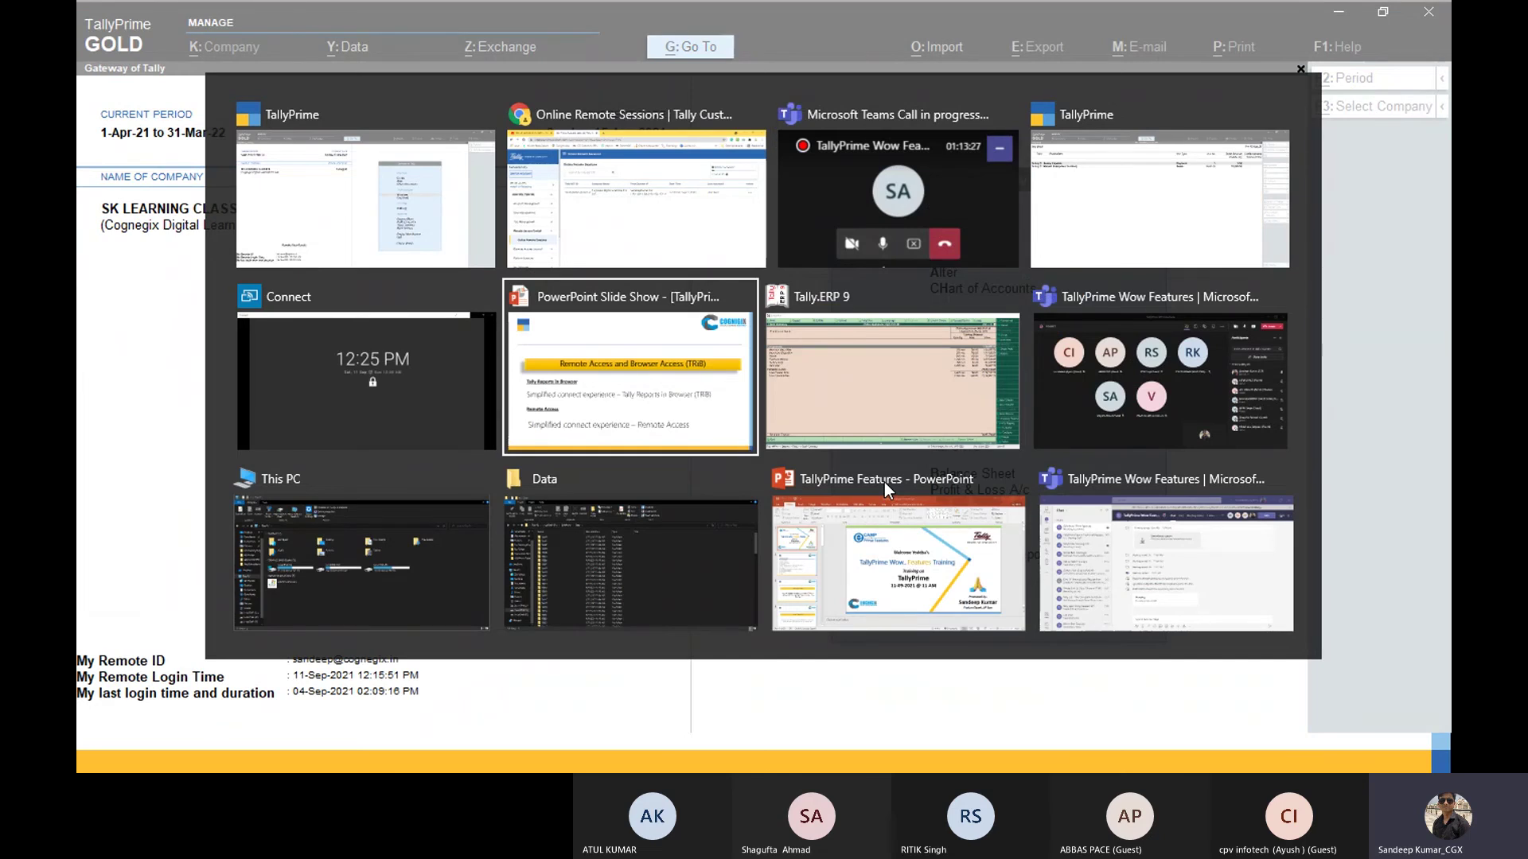
pyautogui.hotkey('alt', 'Tab')
pyautogui.hotkey('alt', 'Tab')
pyautogui.hotkey('alt', 'Tab')
pyautogui.hotkey('alt', 'Tab')
pyautogui.hotkey('alt', 'Tab')
pyautogui.hotkey('alt', 'Tab')
pyautogui.hotkey('alt', 'Tab')
pyautogui.hotkey('alt', 'Tab')
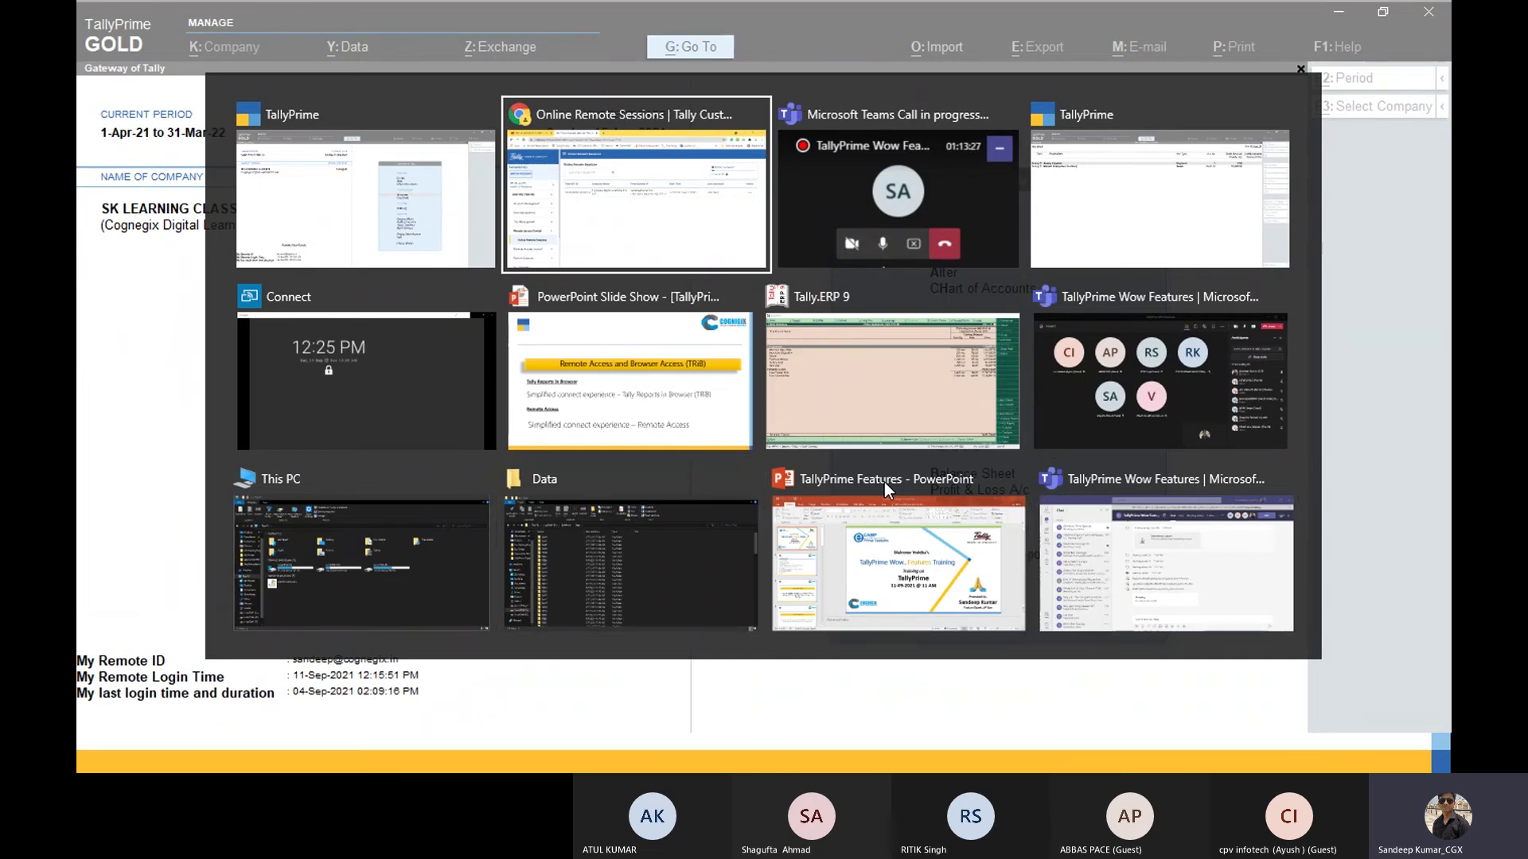
pyautogui.hotkey('alt', 'Tab')
pyautogui.hotkey('alt', 'Tab')
pyautogui.press('Escape')
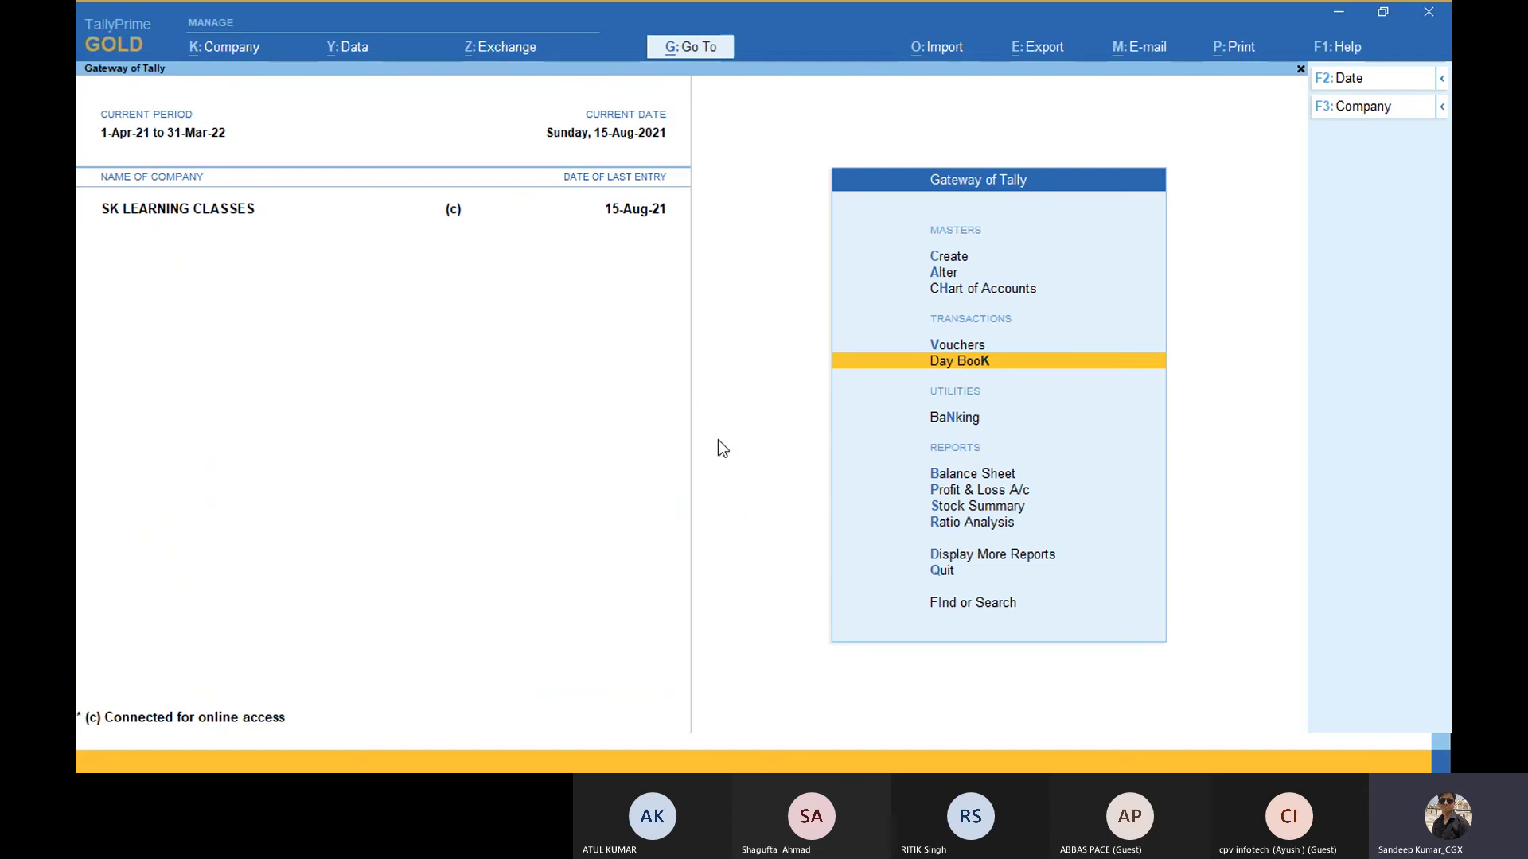
# Step: Open the company's Users and Passwords list and leave it without changing any role
pyautogui.click(238, 51)
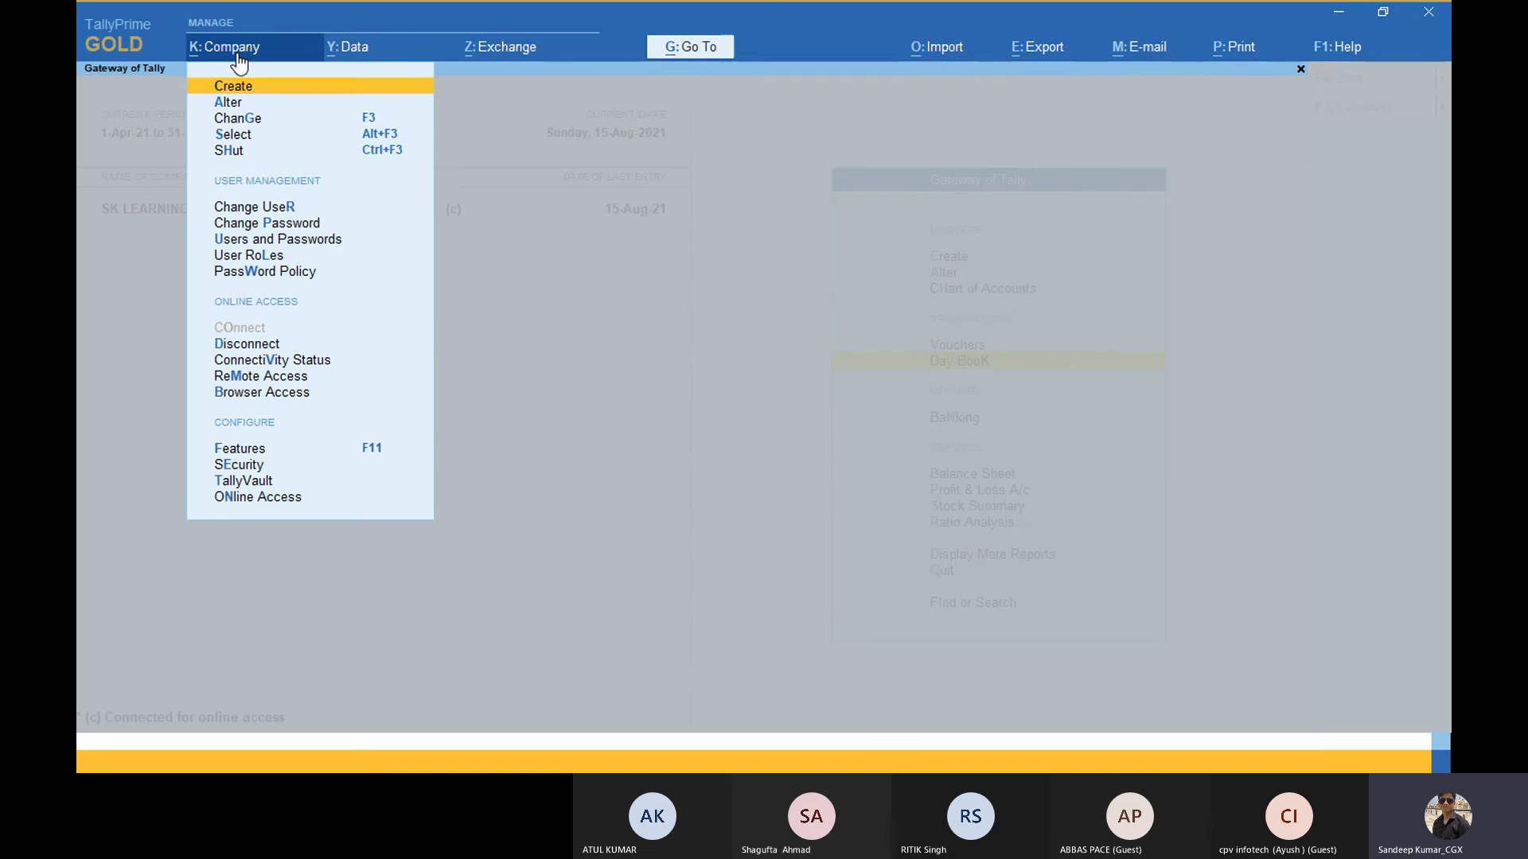
pyautogui.press('Down')
pyautogui.press('Down')
pyautogui.press('Down')
pyautogui.press('Down')
pyautogui.press('Down')
pyautogui.press('Down')
pyautogui.press('Down')
pyautogui.press('Return')
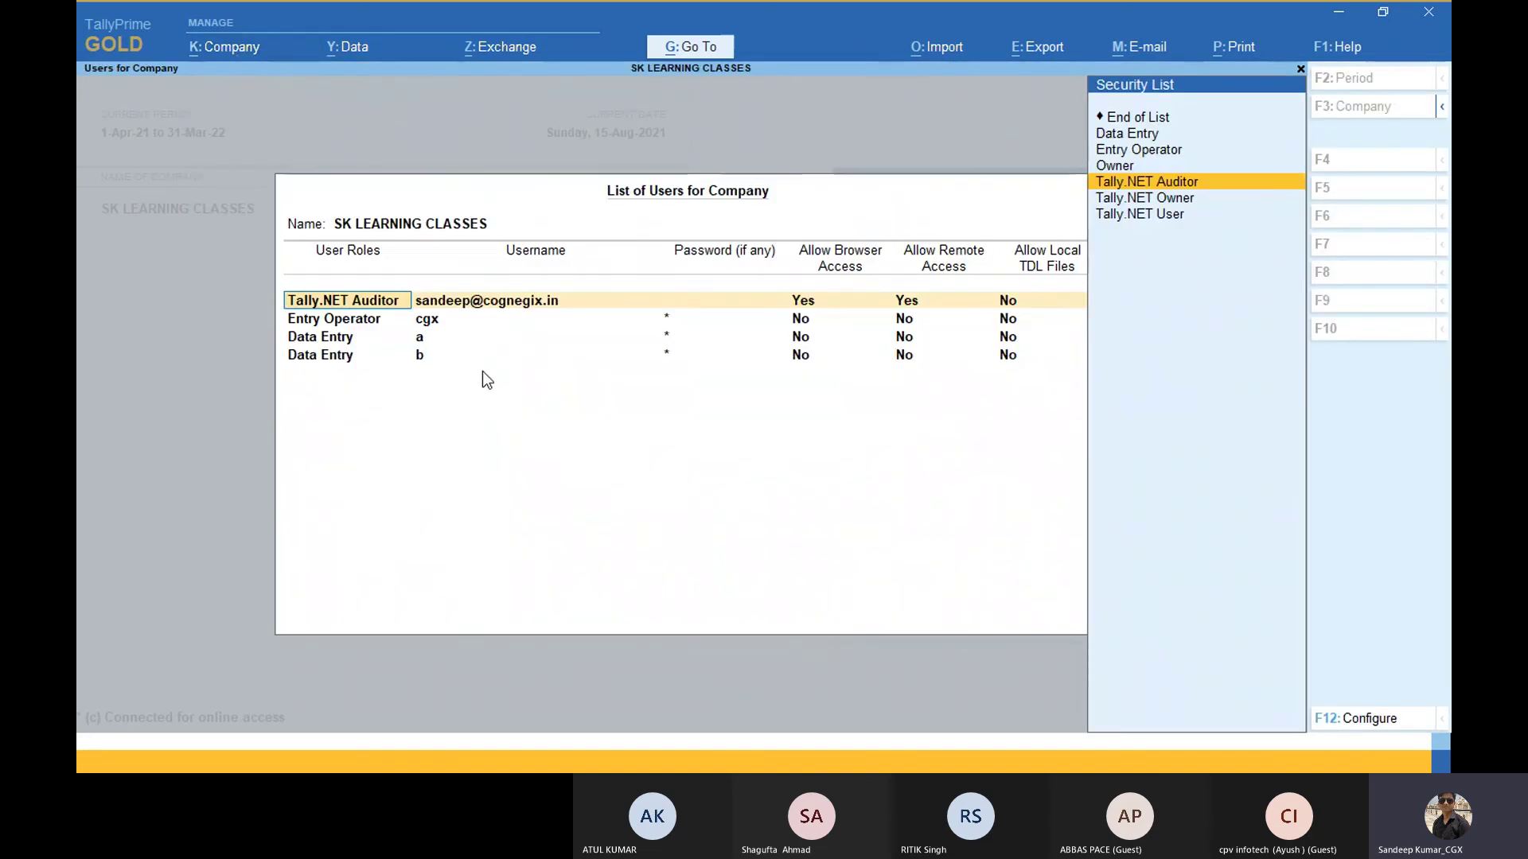
pyautogui.press('BackSpace')
pyautogui.press('Escape')
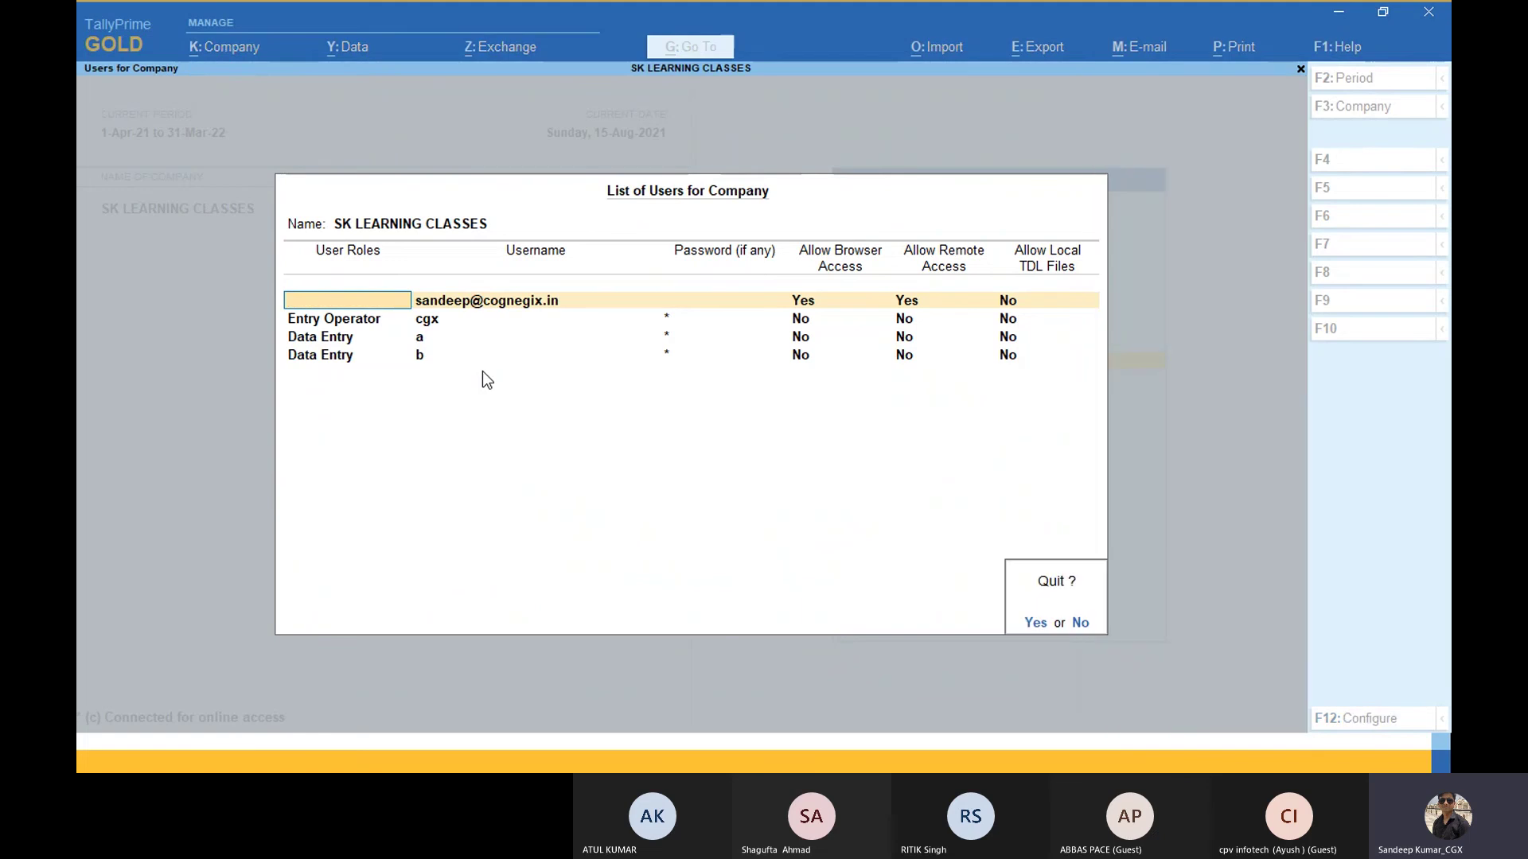
pyautogui.press('Return')
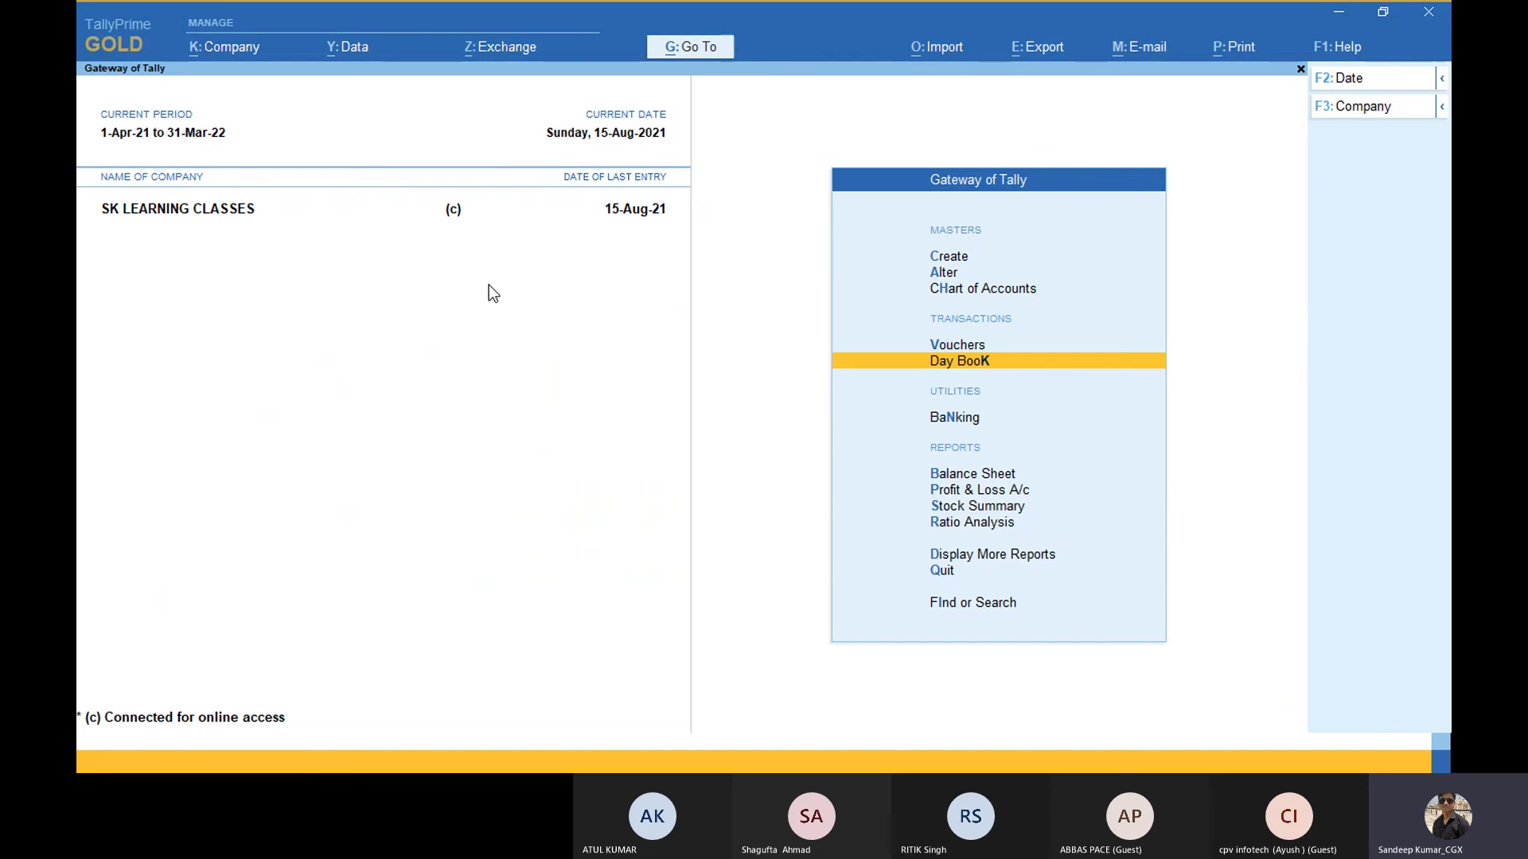
pyautogui.press('Escape')
pyautogui.press('Escape')
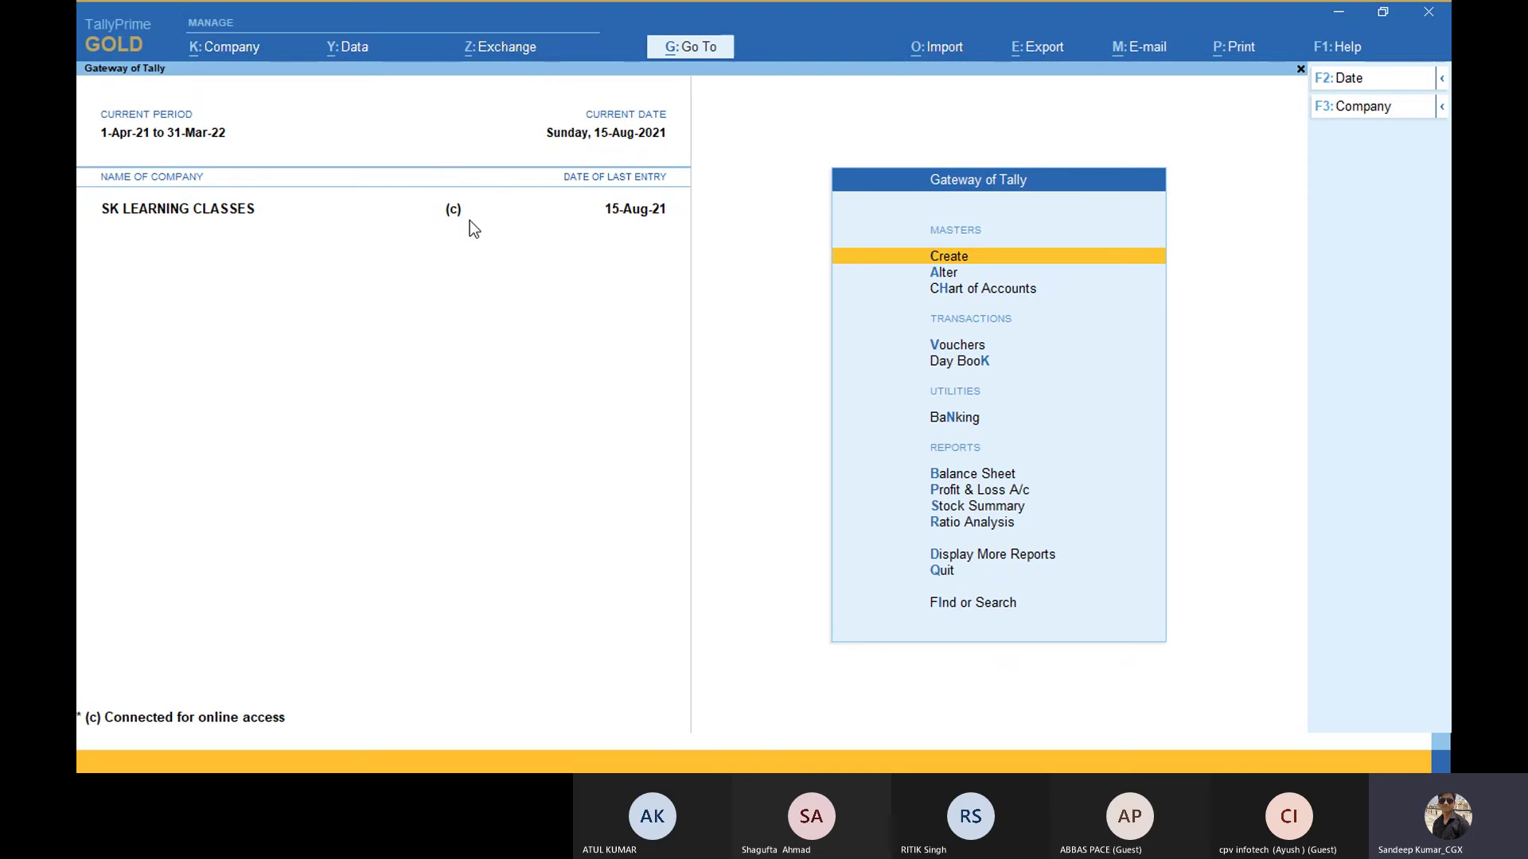
# Step: Revisit Users and Passwords, exit without saving the Tally.NET Auditor role change, and return to Chrome's Online Remote Sessions
pyautogui.click(249, 54)
pyautogui.press('Down')
pyautogui.press('Down')
pyautogui.press('Down')
pyautogui.press('Down')
pyautogui.press('Down')
pyautogui.press('Down')
pyautogui.press('Down')
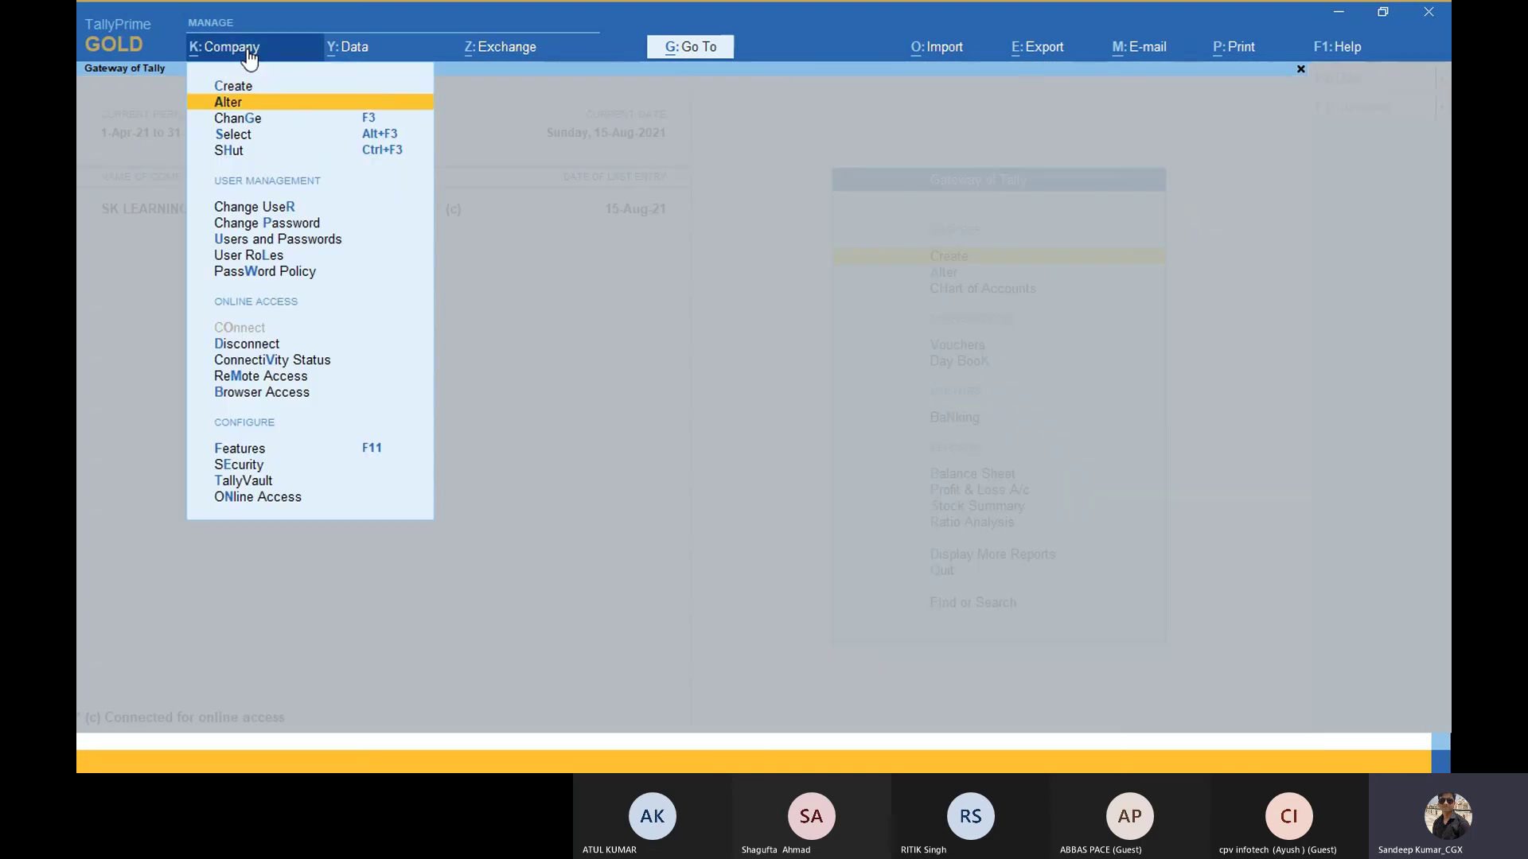
pyautogui.press('Return')
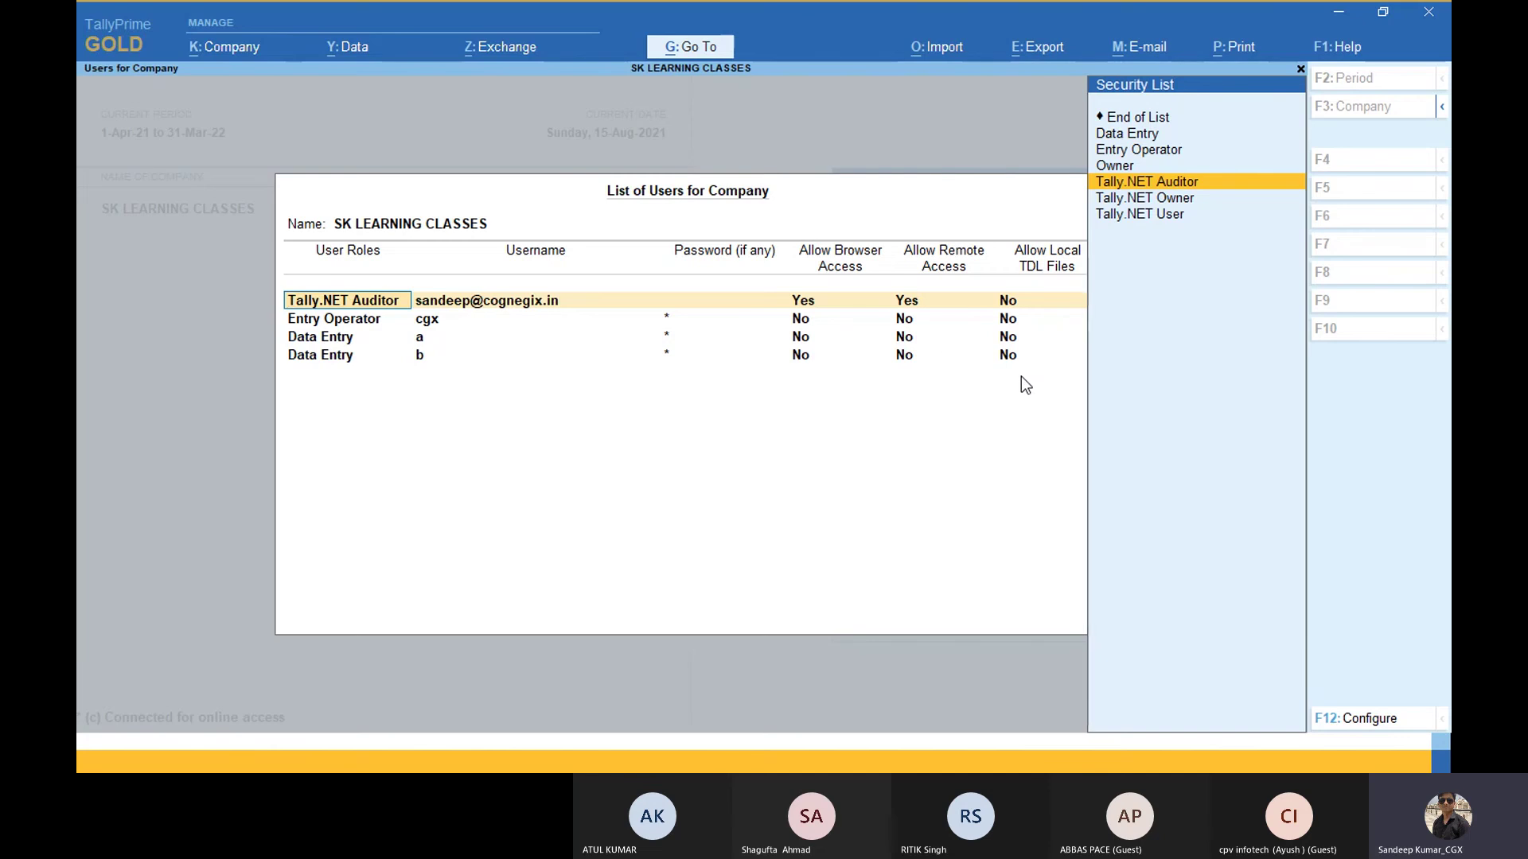
pyautogui.press('BackSpace')
pyautogui.press('Escape')
pyautogui.press('Escape')
pyautogui.press('n')
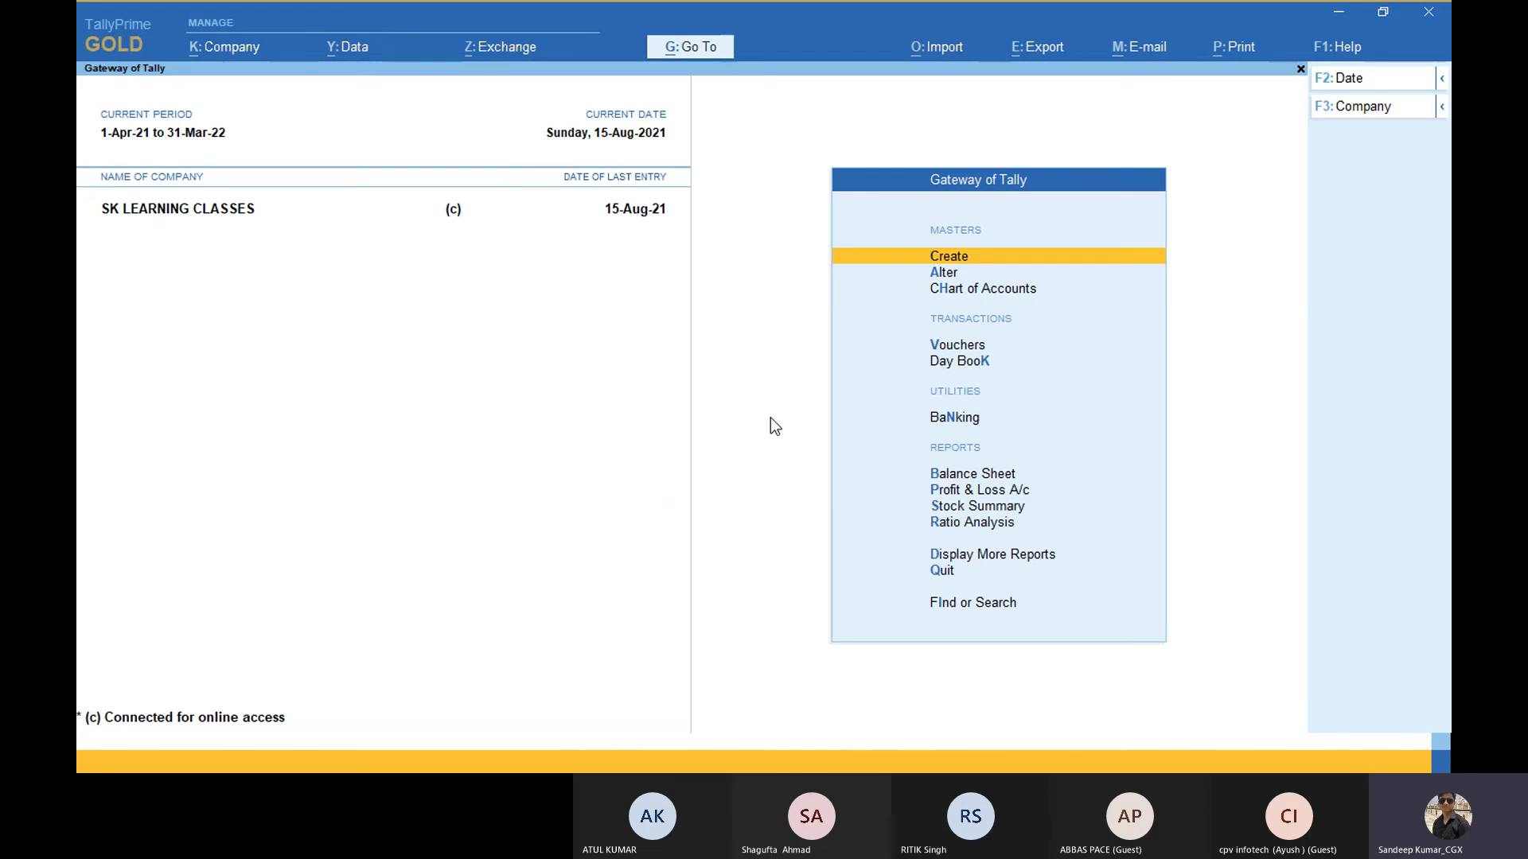
pyautogui.click(242, 57)
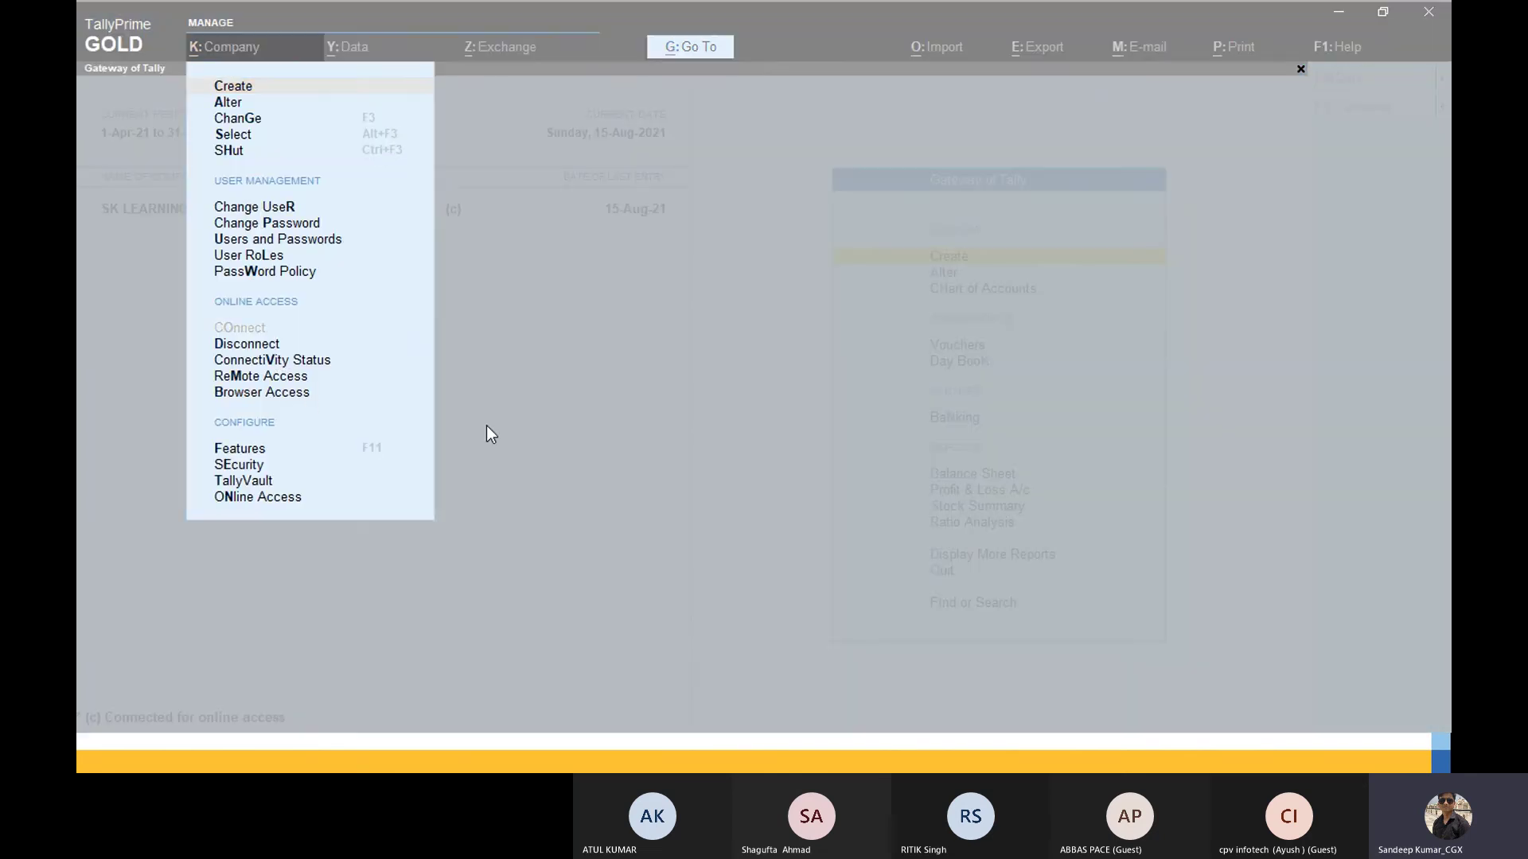
pyautogui.hotkey('alt', 'Tab')
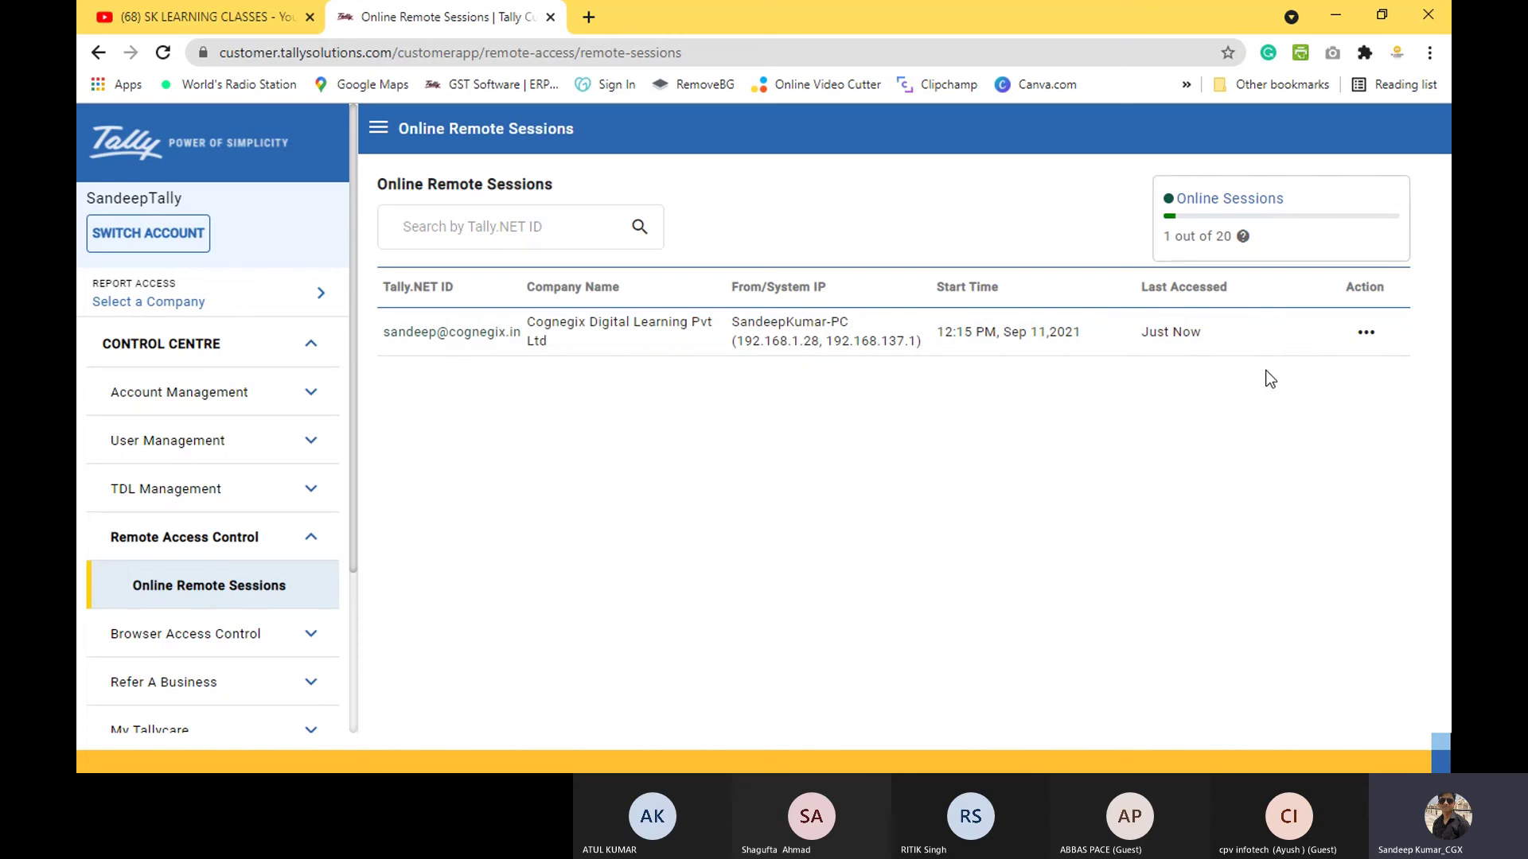
# Step: Disconnect the Cognegix Digital Learning remote session, confirming with YES and acknowledging the success message
pyautogui.click(1364, 338)
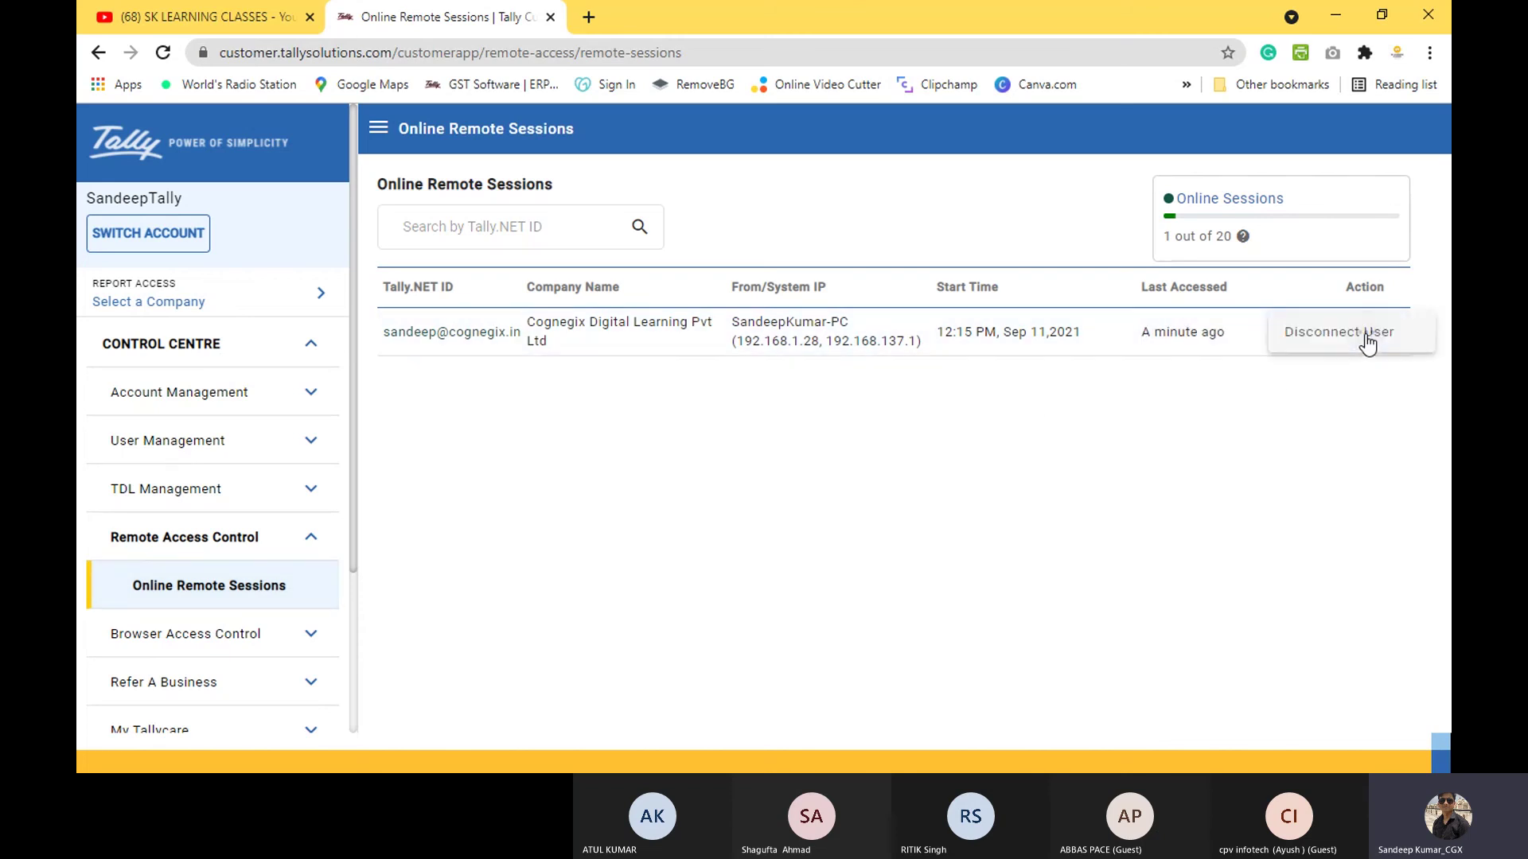
pyautogui.click(1323, 337)
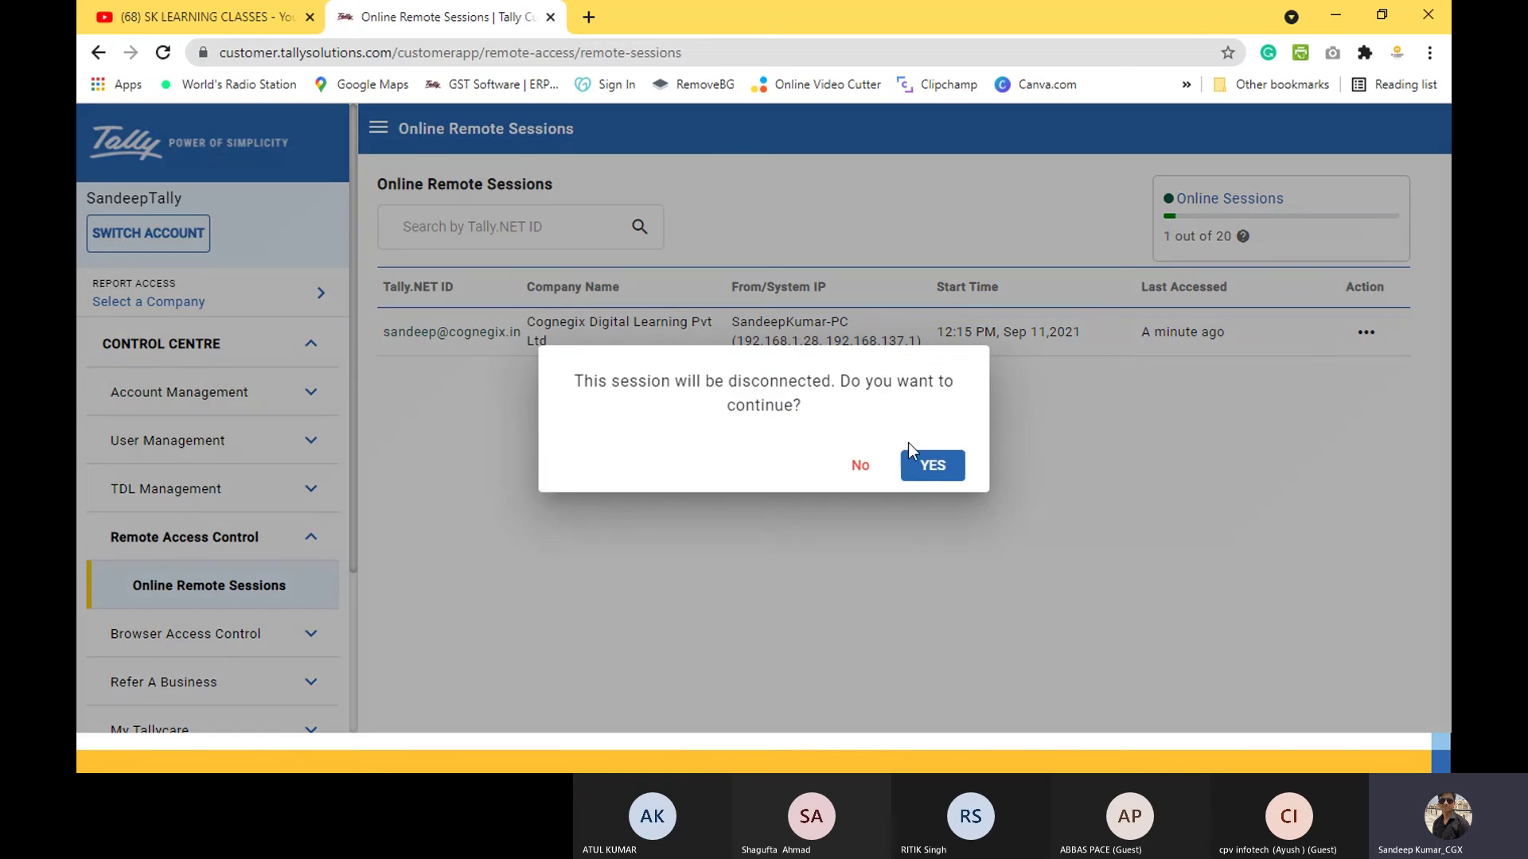
pyautogui.click(918, 468)
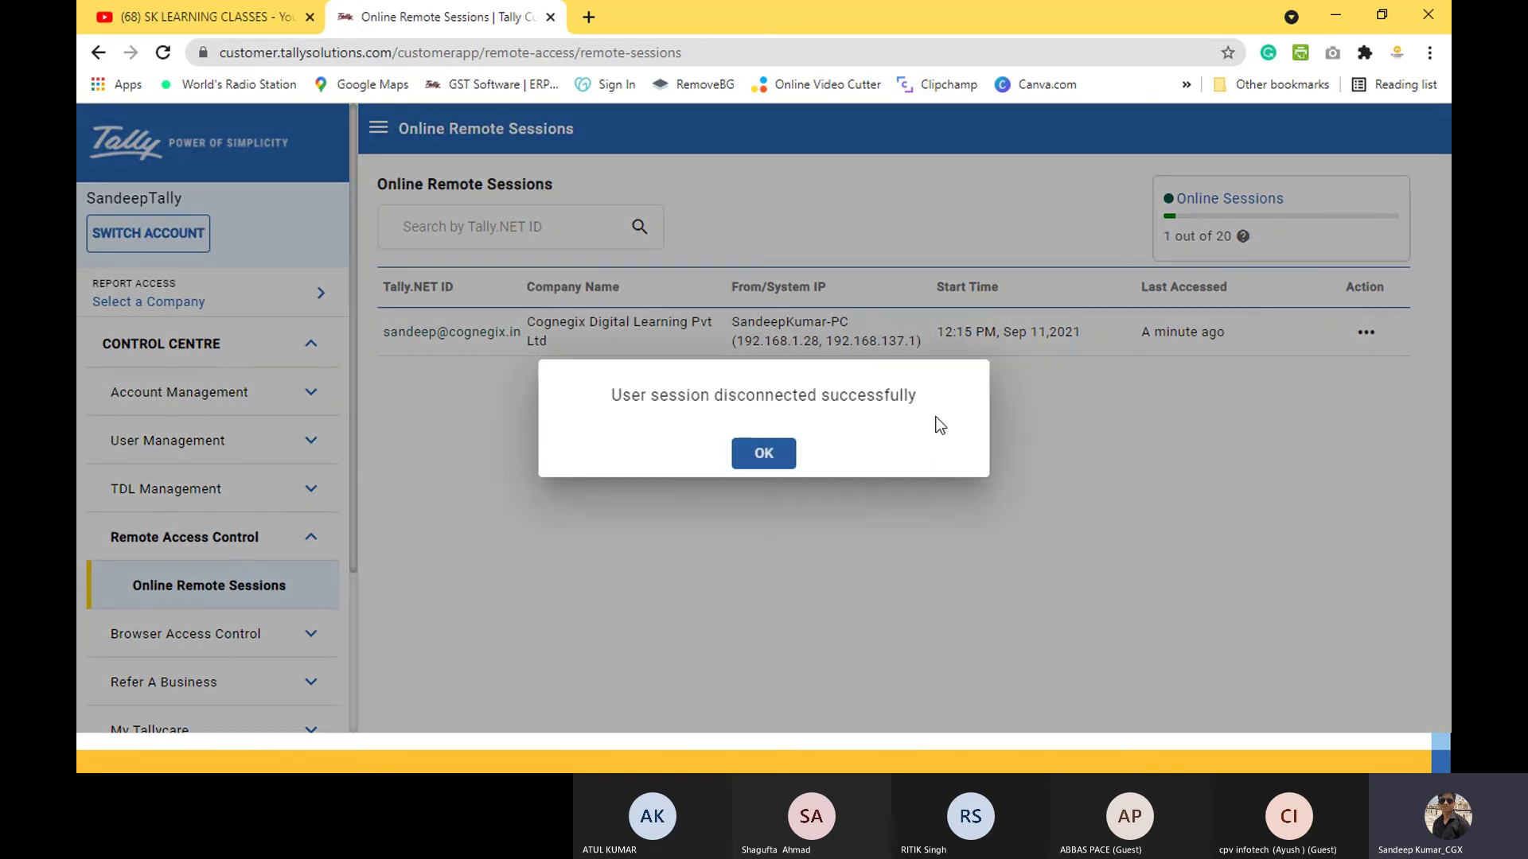
pyautogui.click(764, 452)
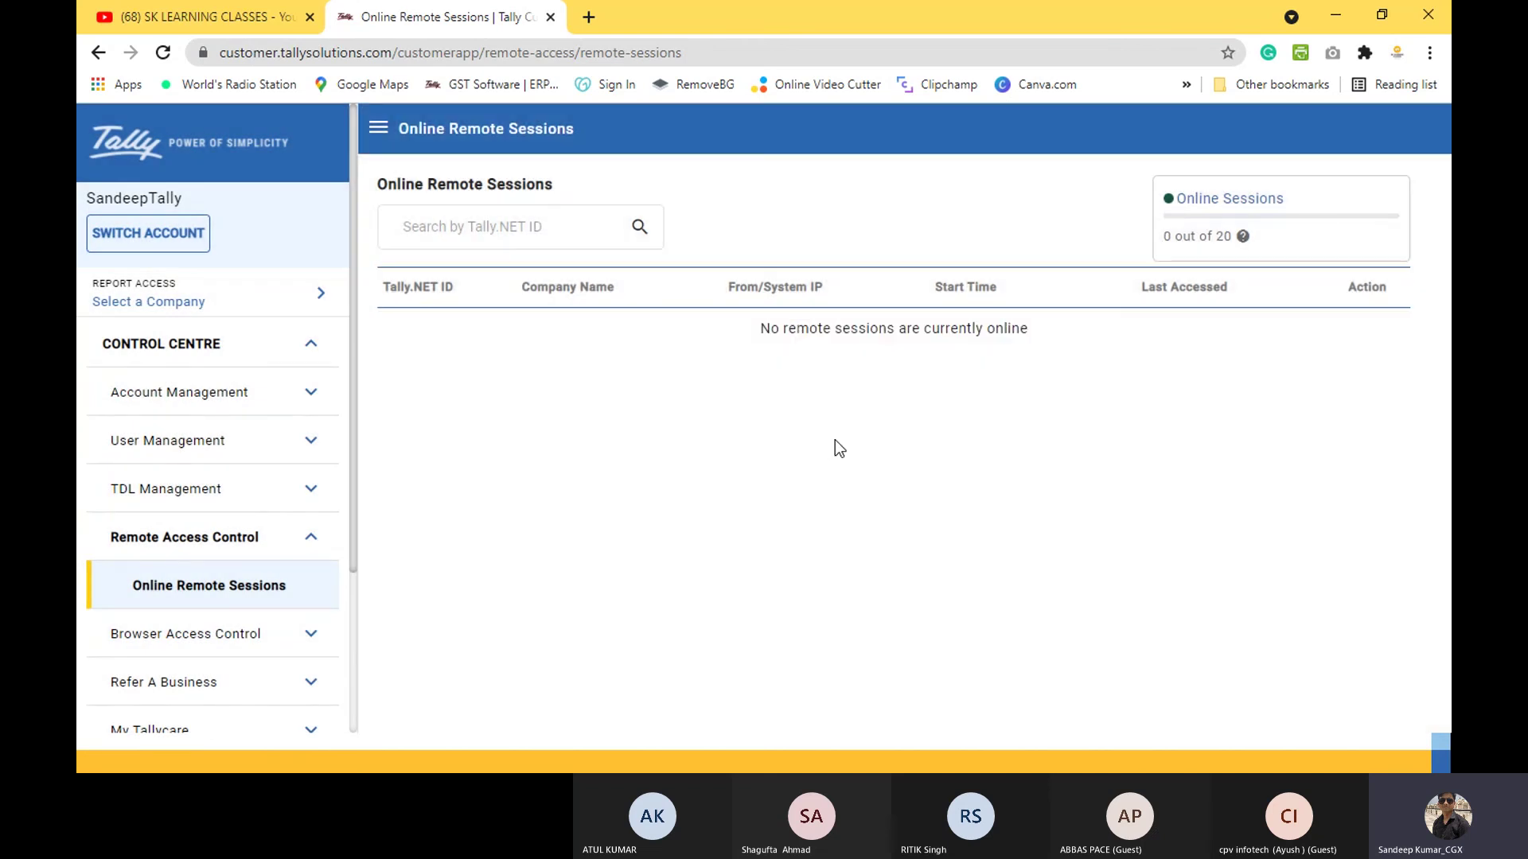
# Step: Back in TallyPrime, start a payment voucher for the remote company and discard it unsaved
pyautogui.hotkey('alt', 'Tab')
pyautogui.hotkey('alt', 'Tab')
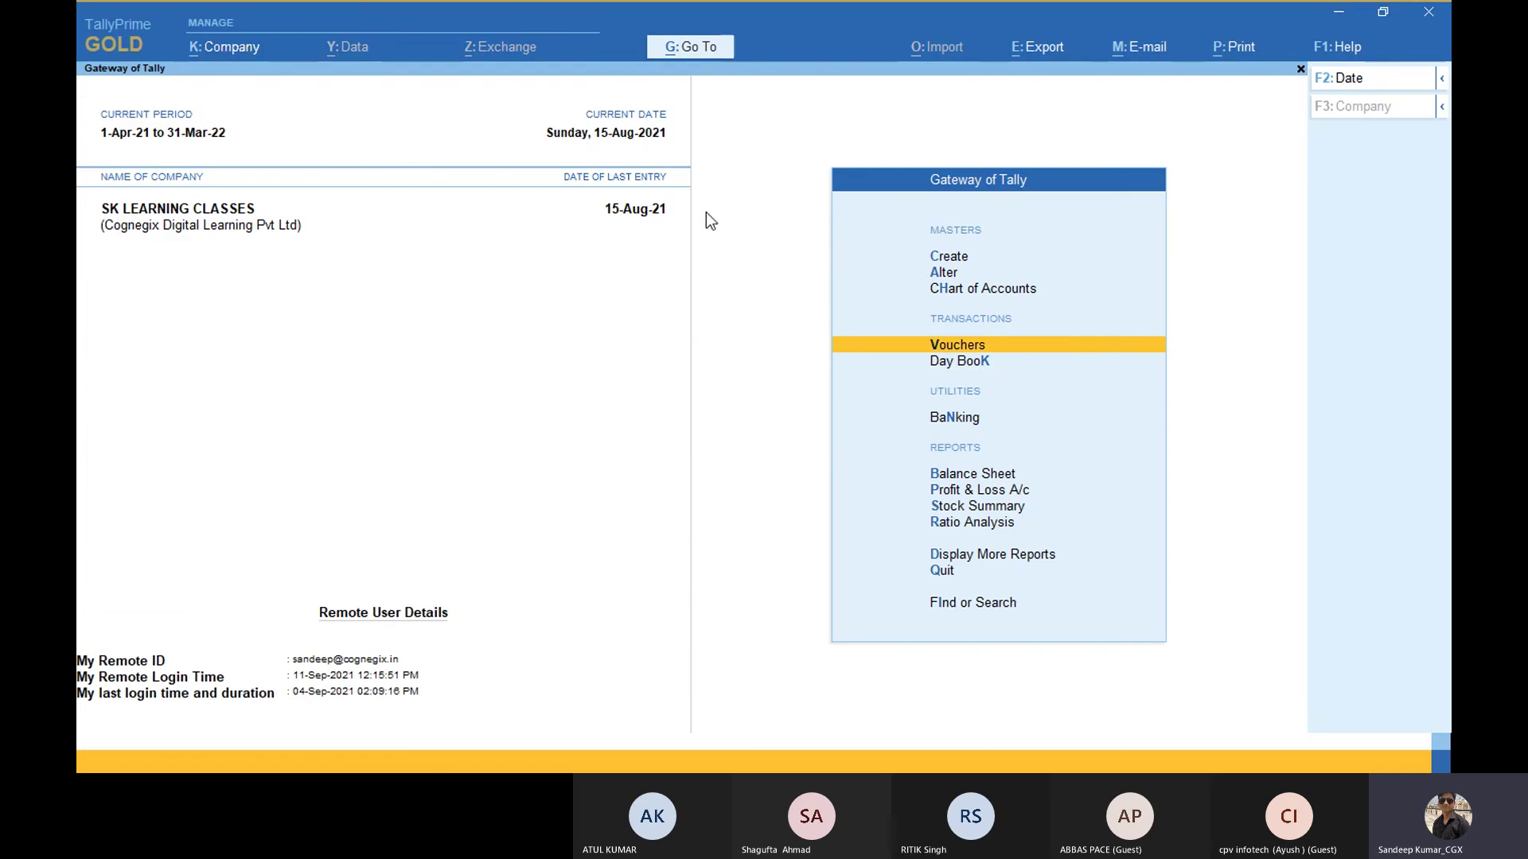
pyautogui.press('Escape')
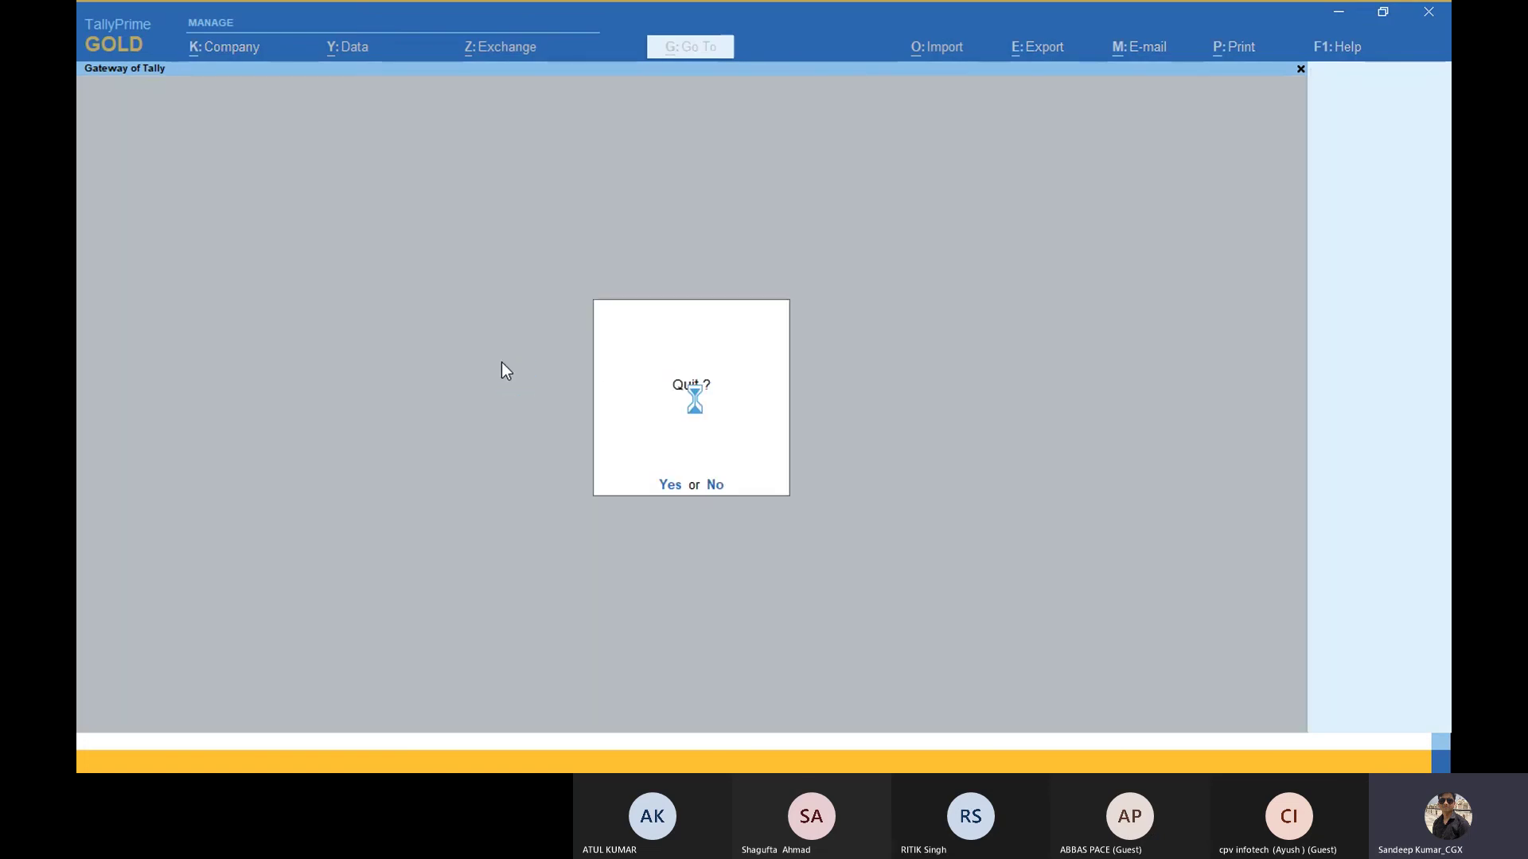
pyautogui.press('Escape')
pyautogui.press('Escape')
pyautogui.press('Escape')
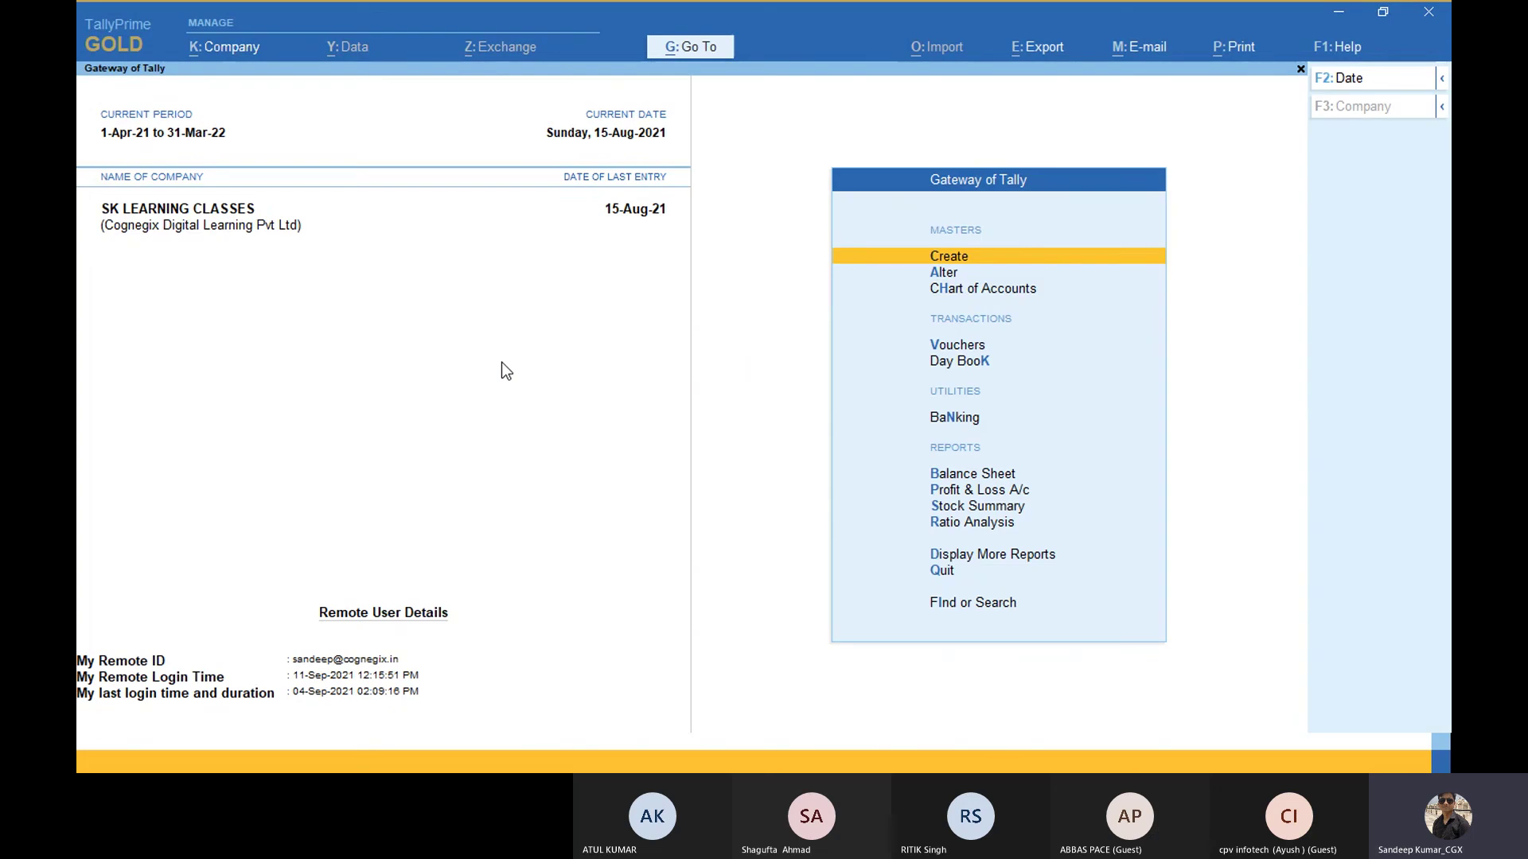
pyautogui.press('Down')
pyautogui.press('Down')
pyautogui.press('Down')
pyautogui.press('Down')
pyautogui.press('Up')
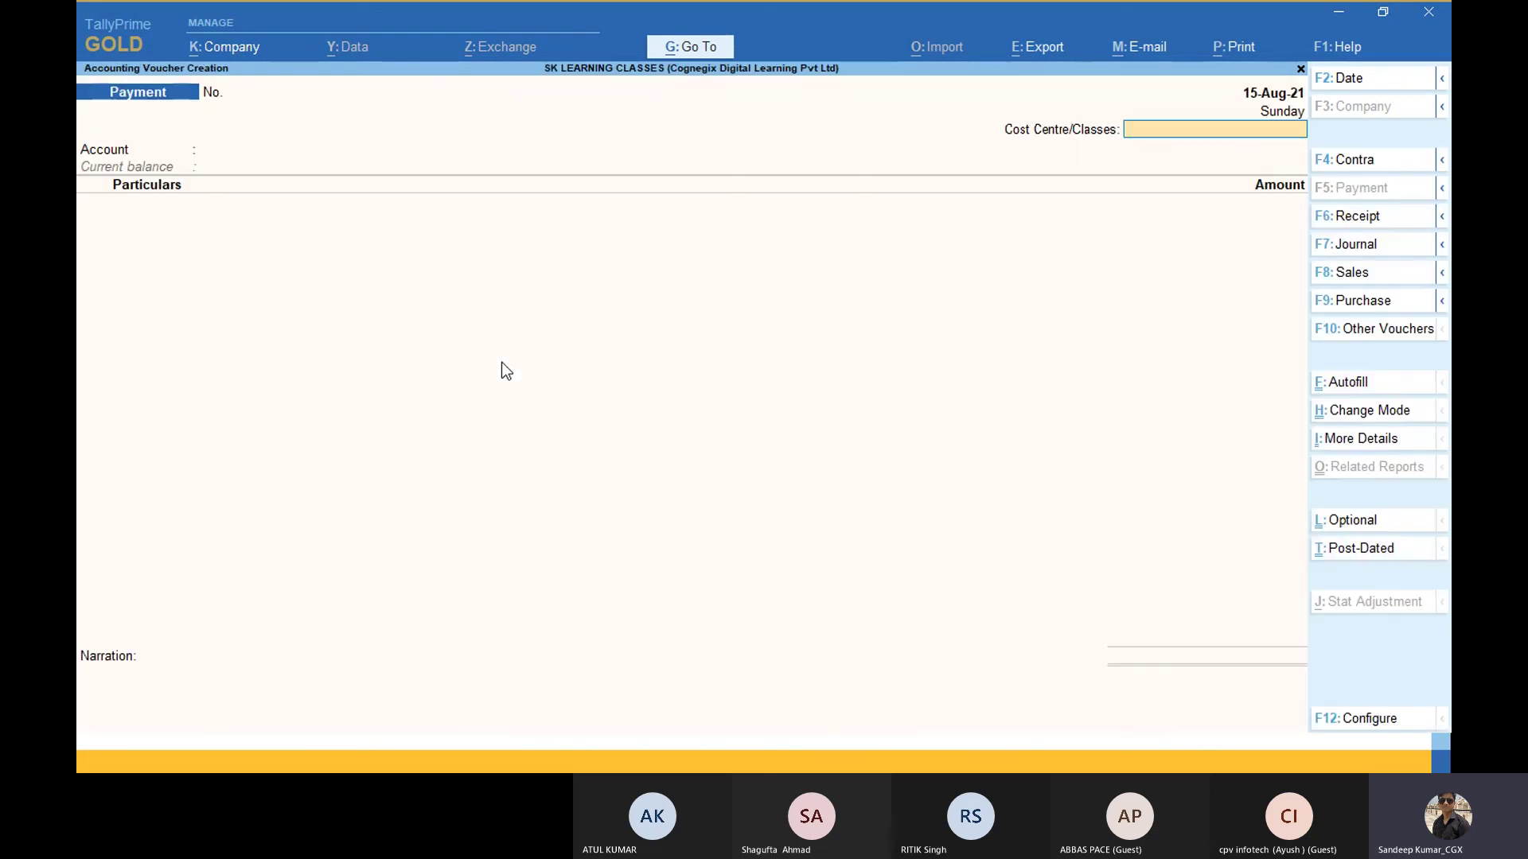
pyautogui.write('c')
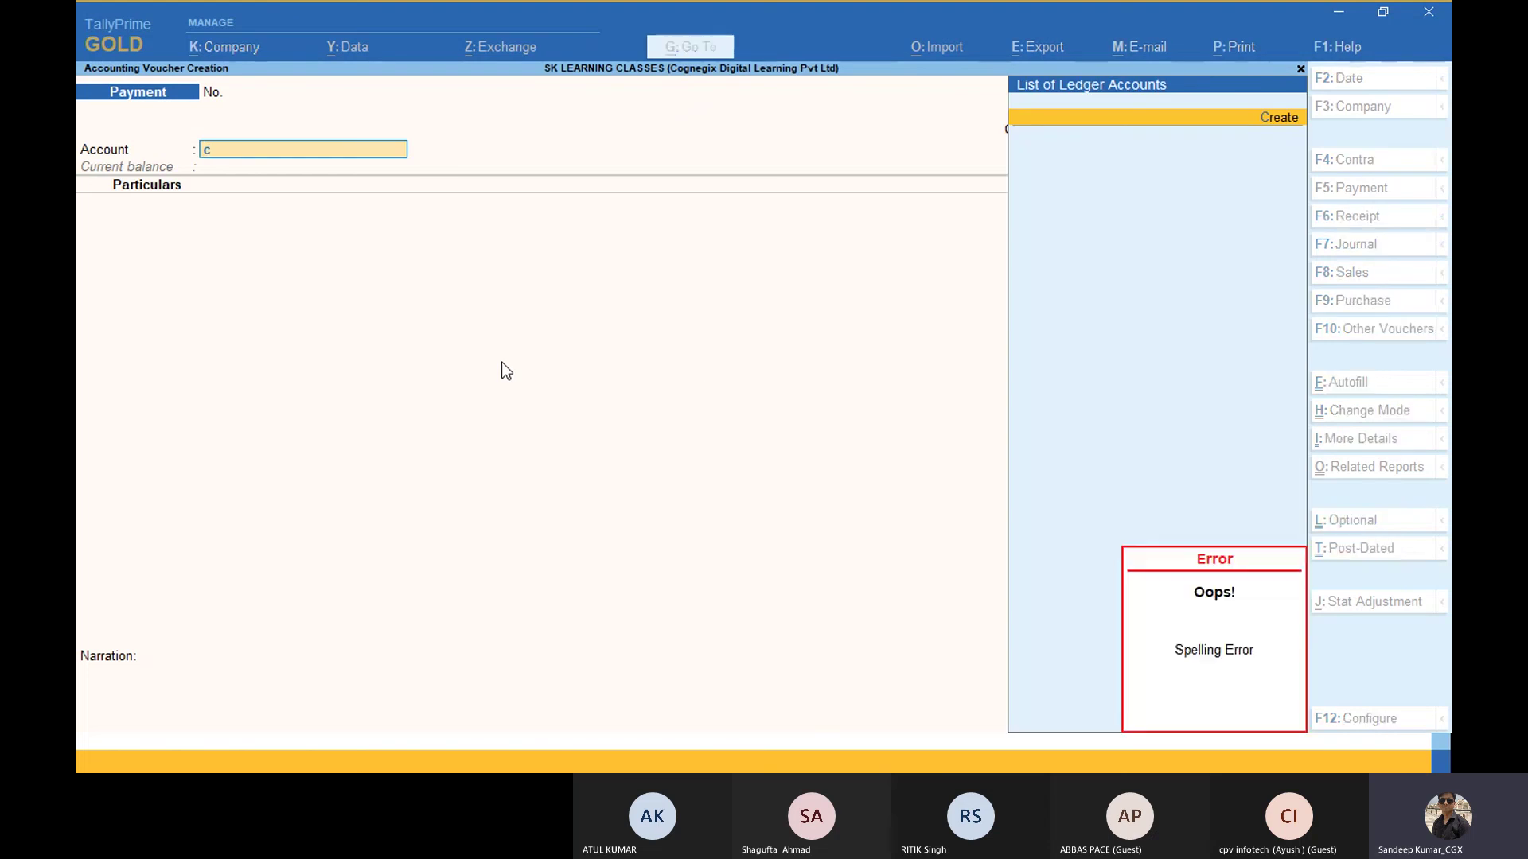
pyautogui.press('BackSpace')
pyautogui.press('BackSpace')
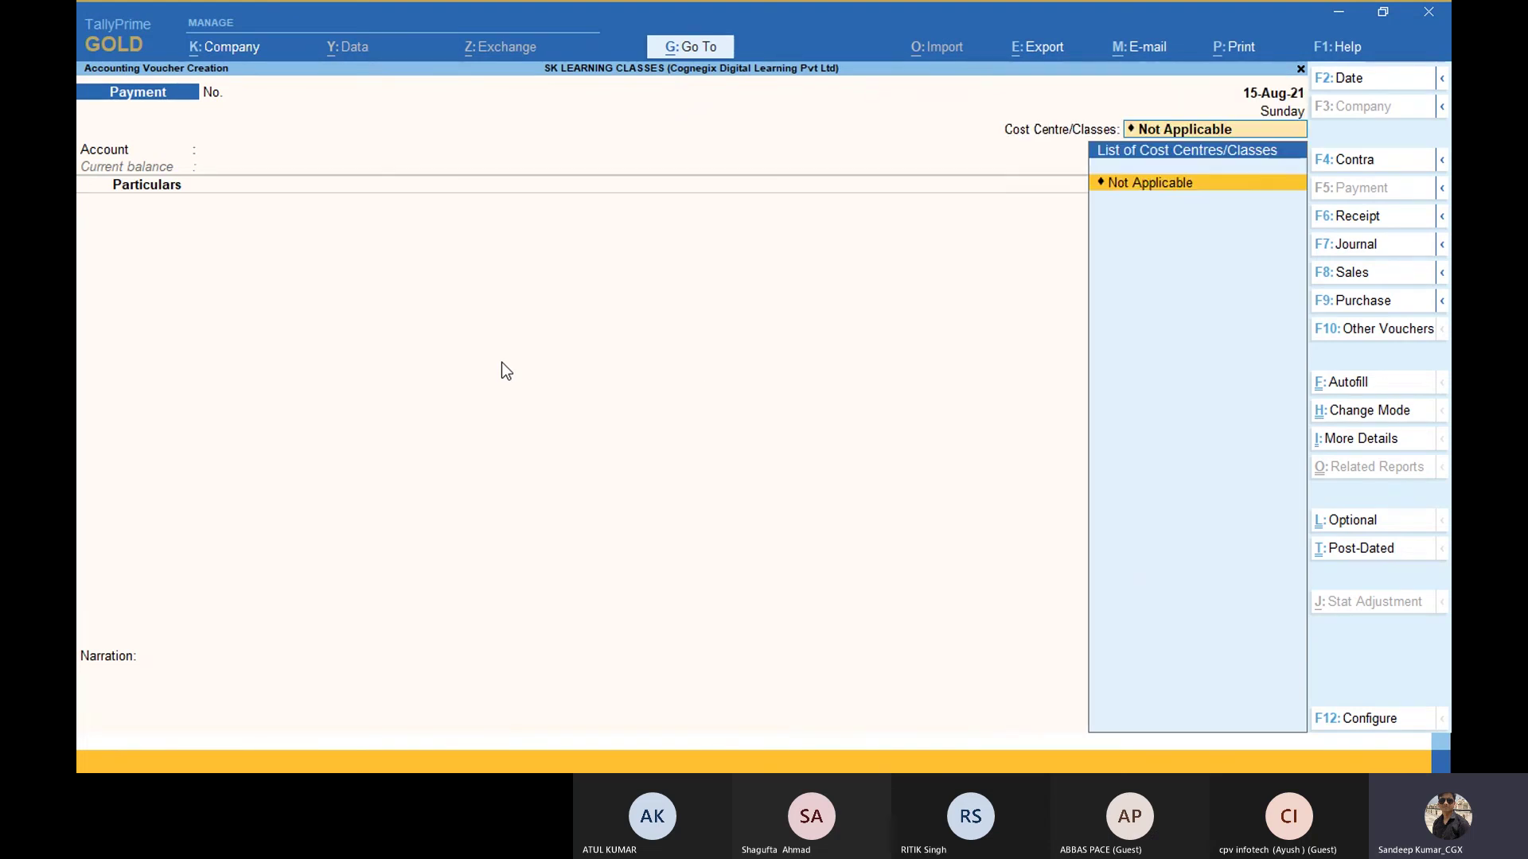
pyautogui.press('Return')
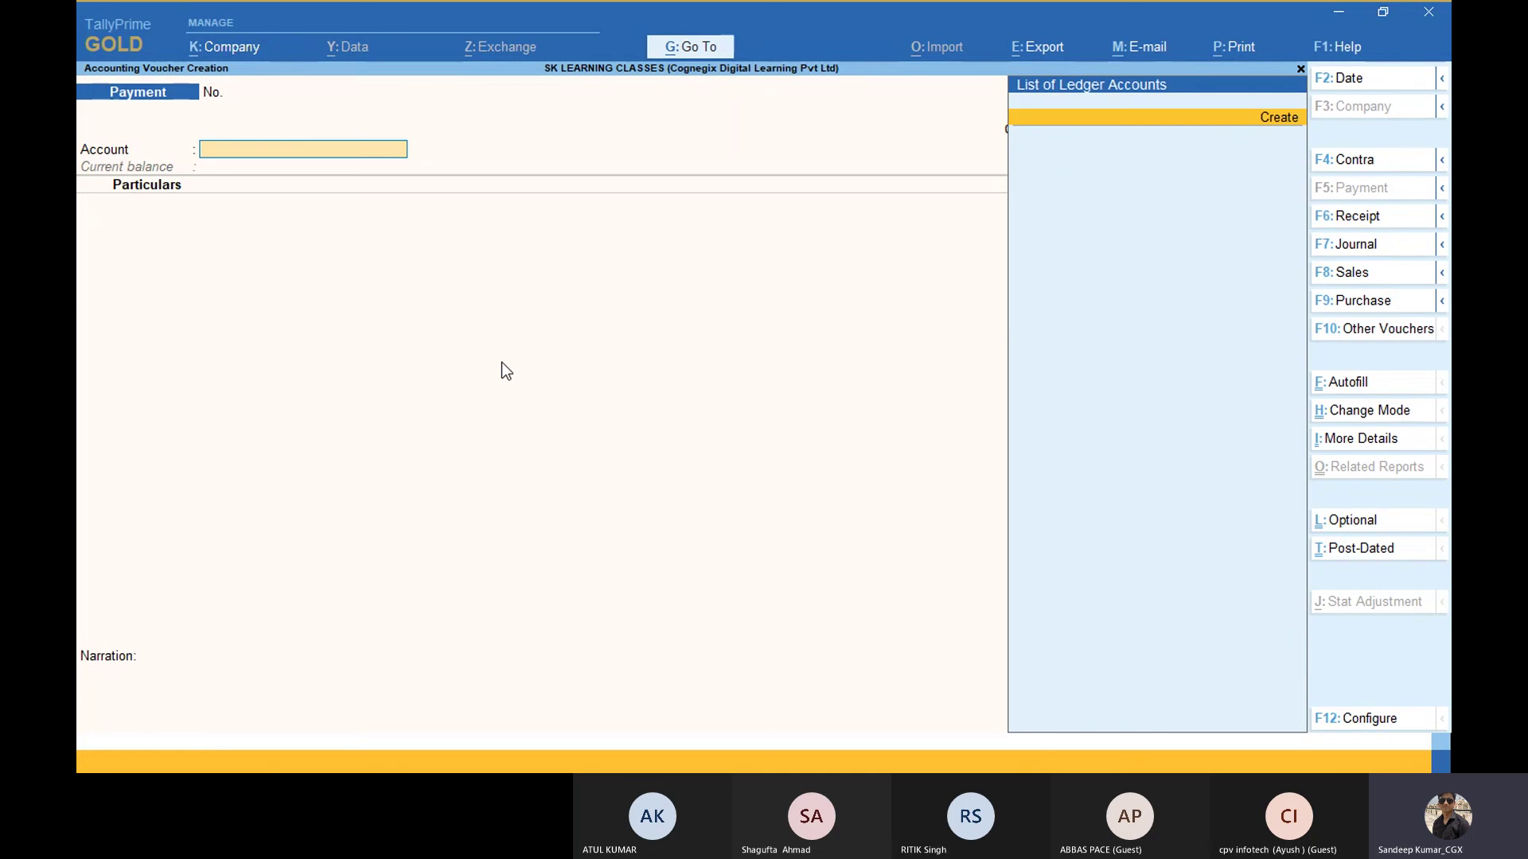
pyautogui.press('BackSpace')
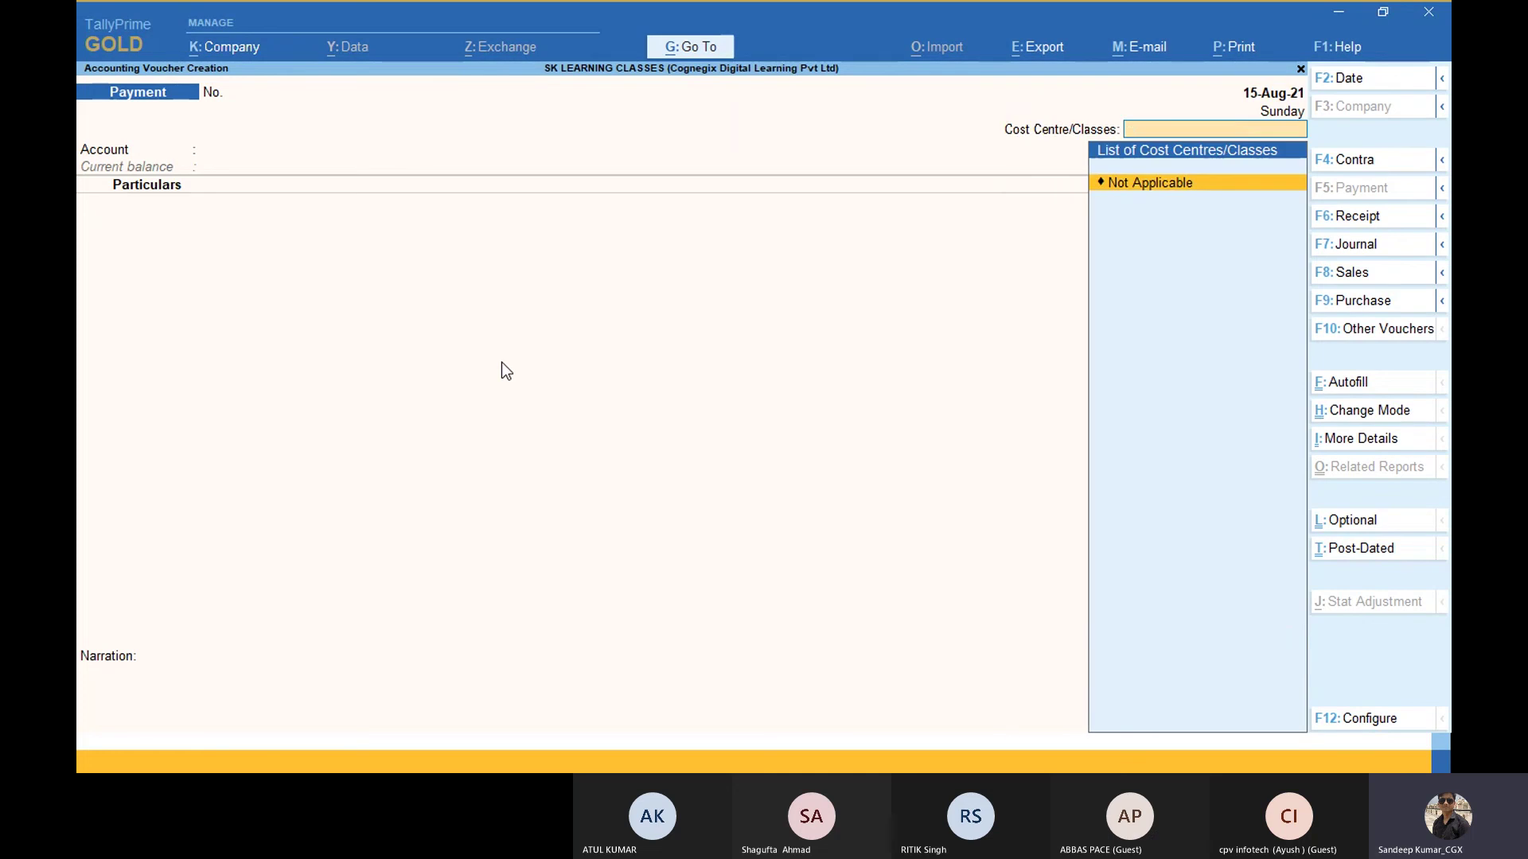
pyautogui.press('Escape')
pyautogui.press('y')
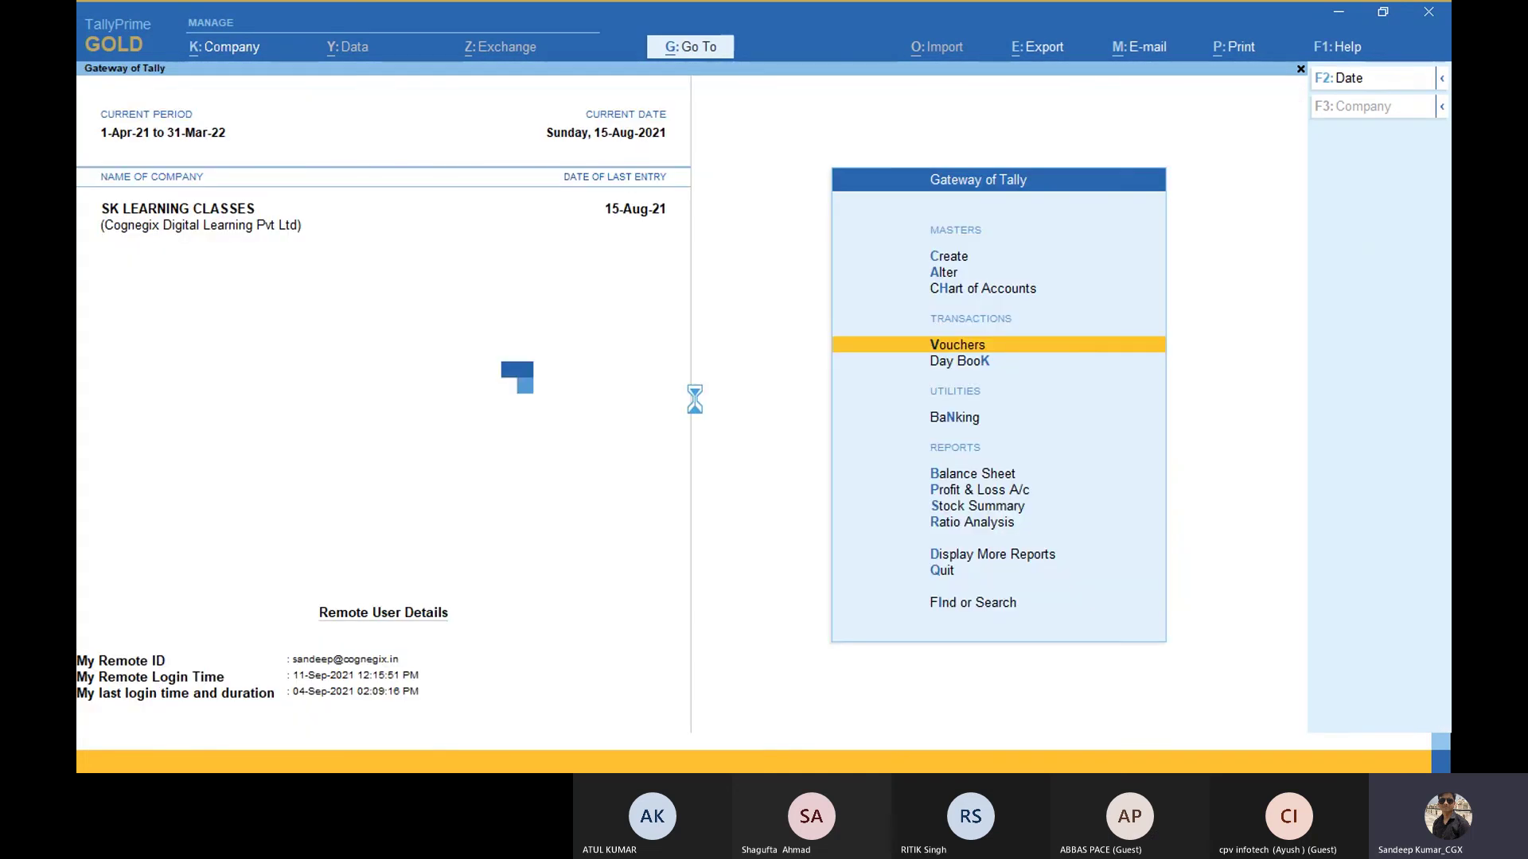
# Step: Start another payment voucher, type 'ca' in the account, and close it unsaved
pyautogui.press('Return')
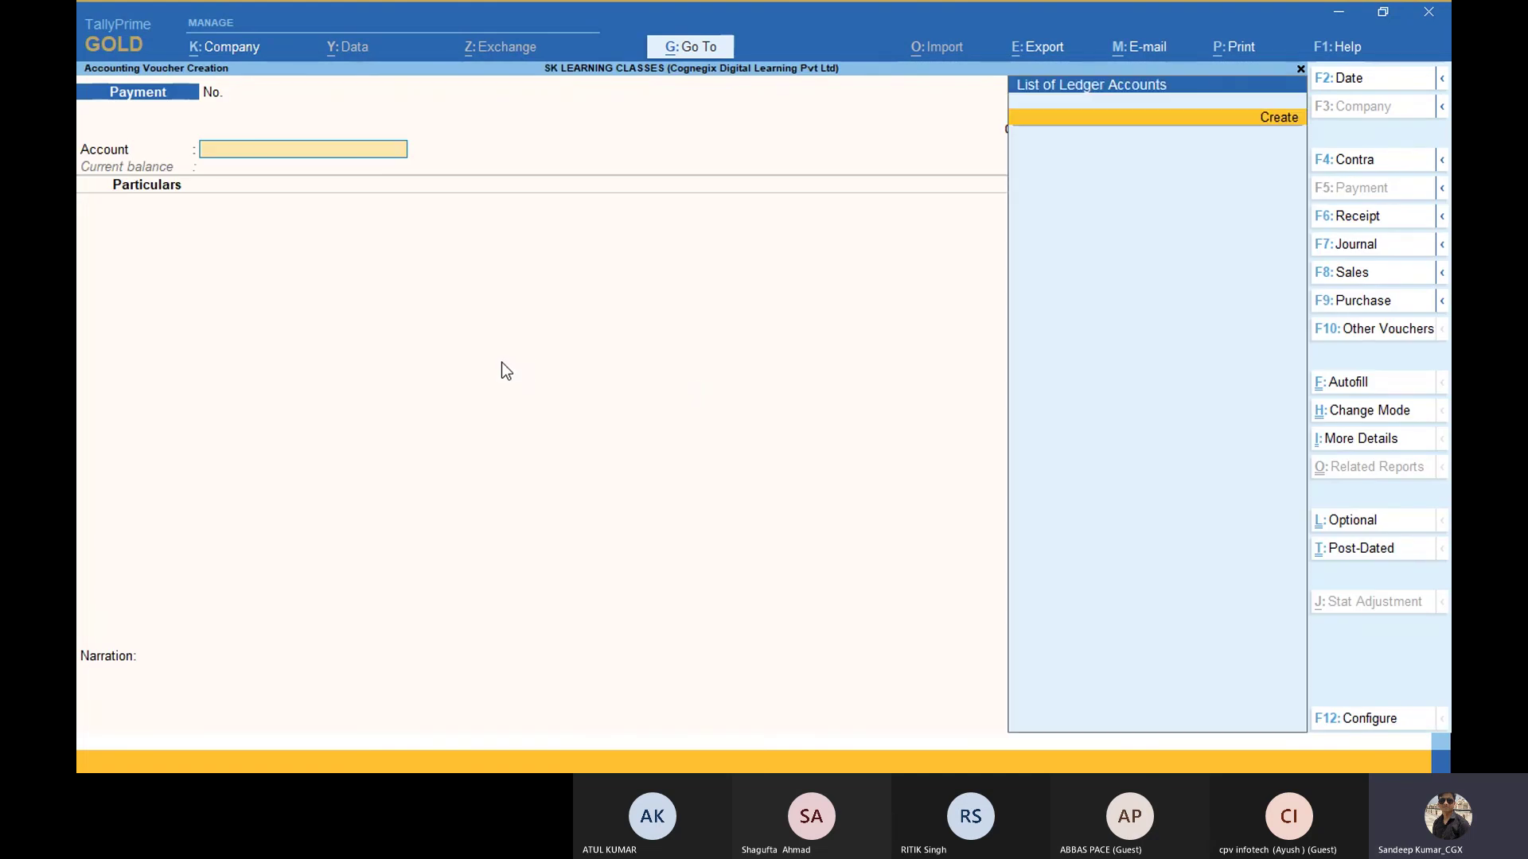
pyautogui.write('ca')
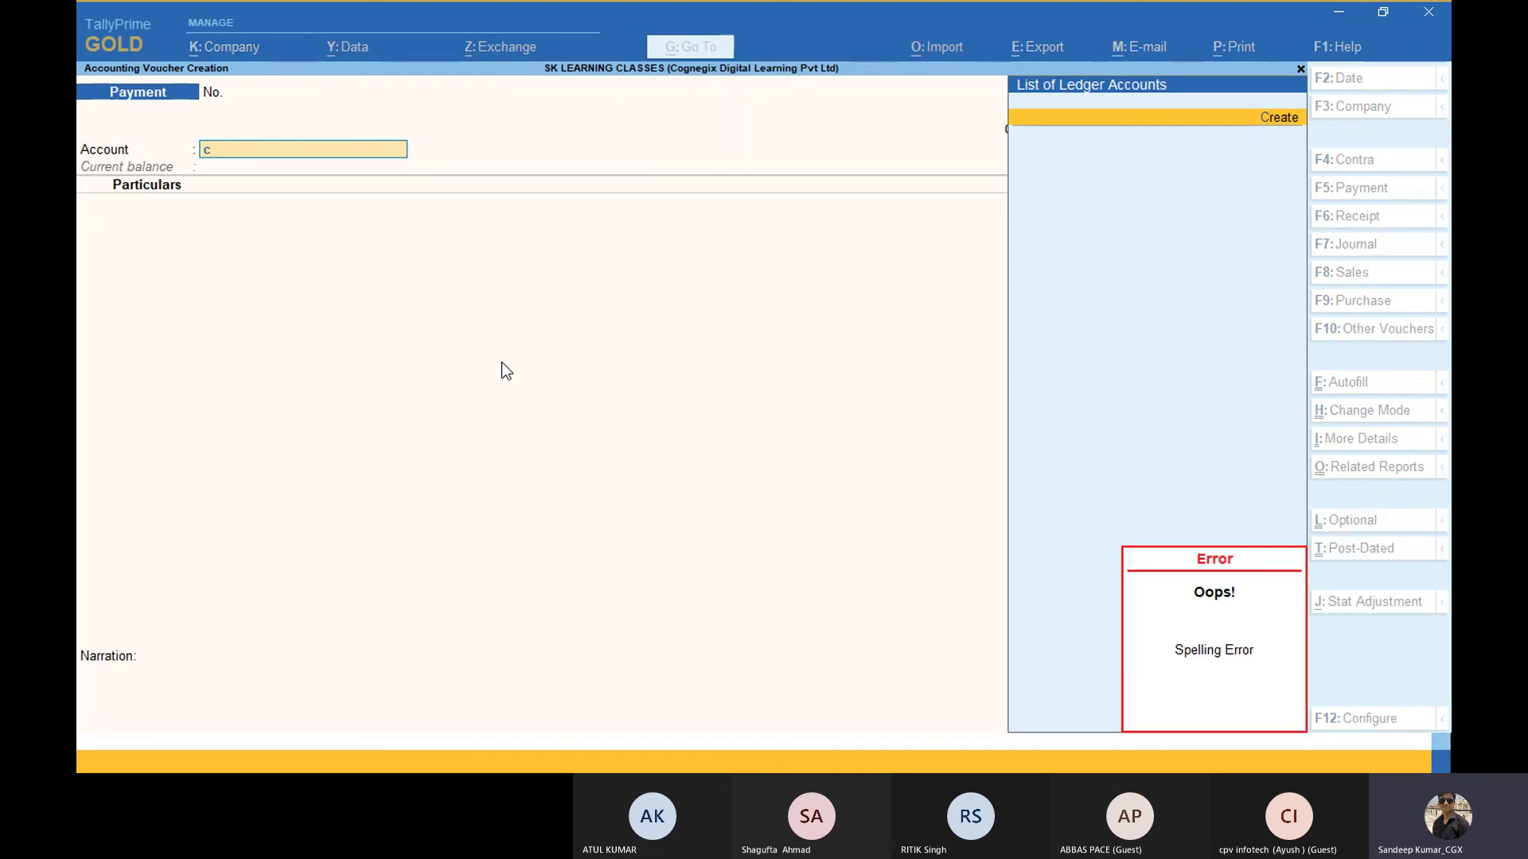
pyautogui.press('BackSpace')
pyautogui.press('Escape')
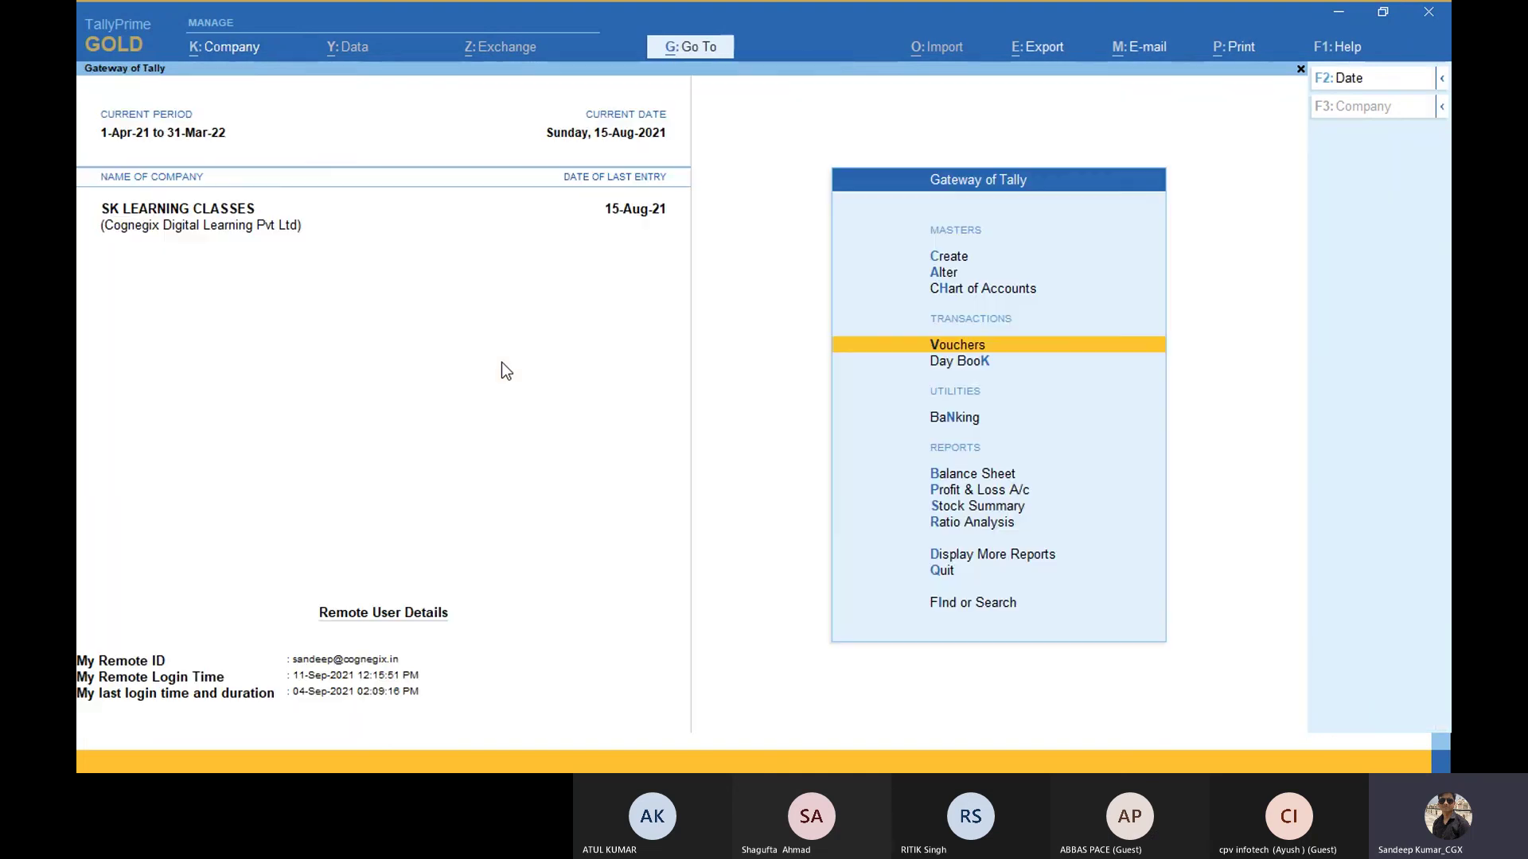
# Step: View the Day Book for 1-Apr-21 to 15-Aug-21, then return to the gateway and the phone mirror
pyautogui.press('Down')
pyautogui.press('Down')
pyautogui.press('Up')
pyautogui.press('Return')
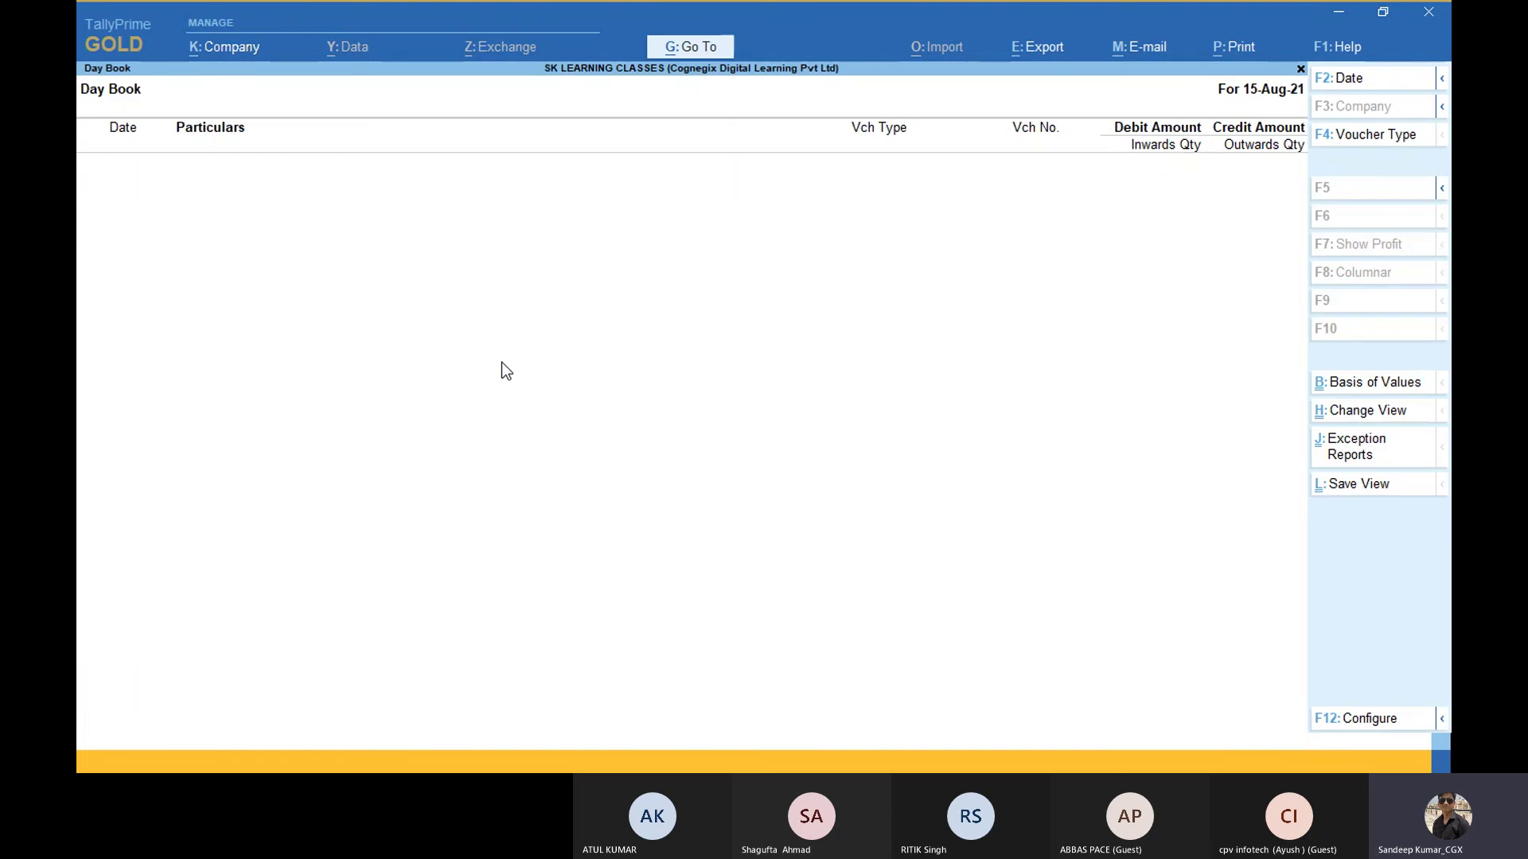
pyautogui.press('F2')
pyautogui.press('Return')
pyautogui.press('Escape')
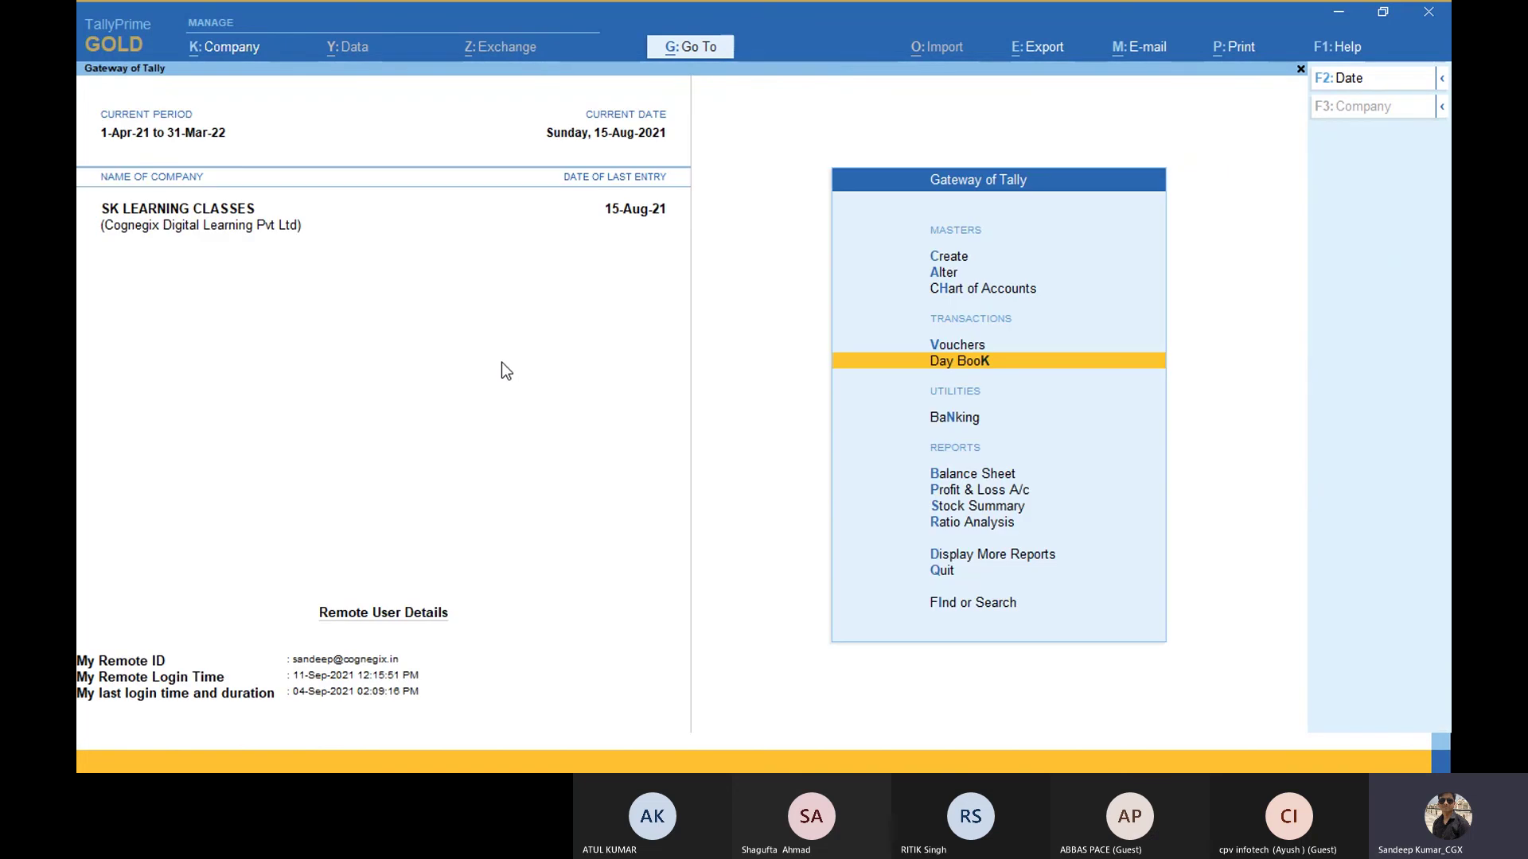
pyautogui.press('Escape')
pyautogui.press('Escape')
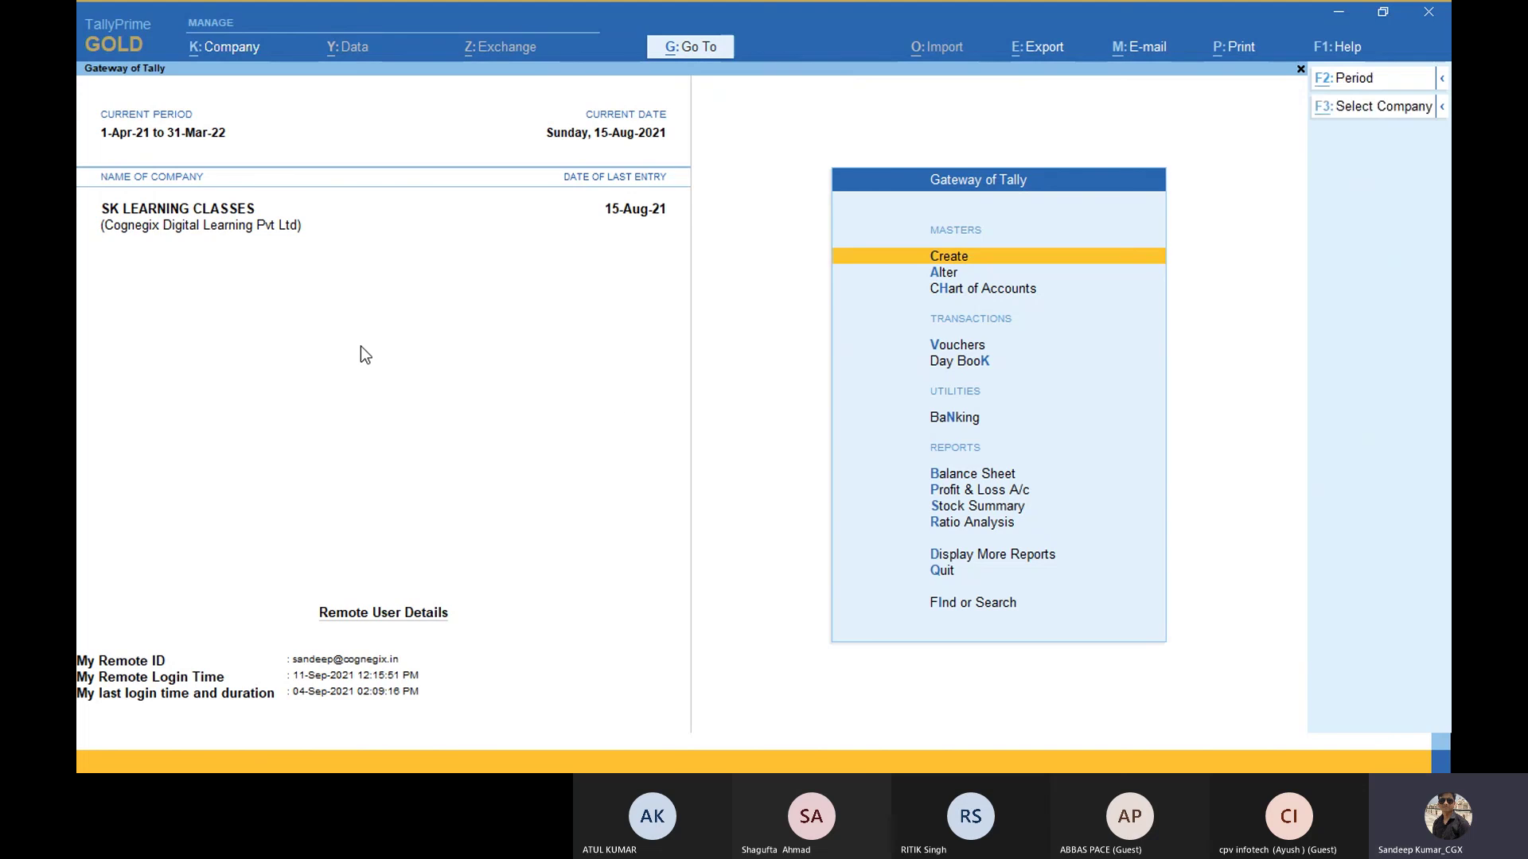
pyautogui.hotkey('alt', 'Tab')
pyautogui.hotkey('alt', 'Tab')
pyautogui.hotkey('alt', 'Tab')
pyautogui.hotkey('alt', 'Tab')
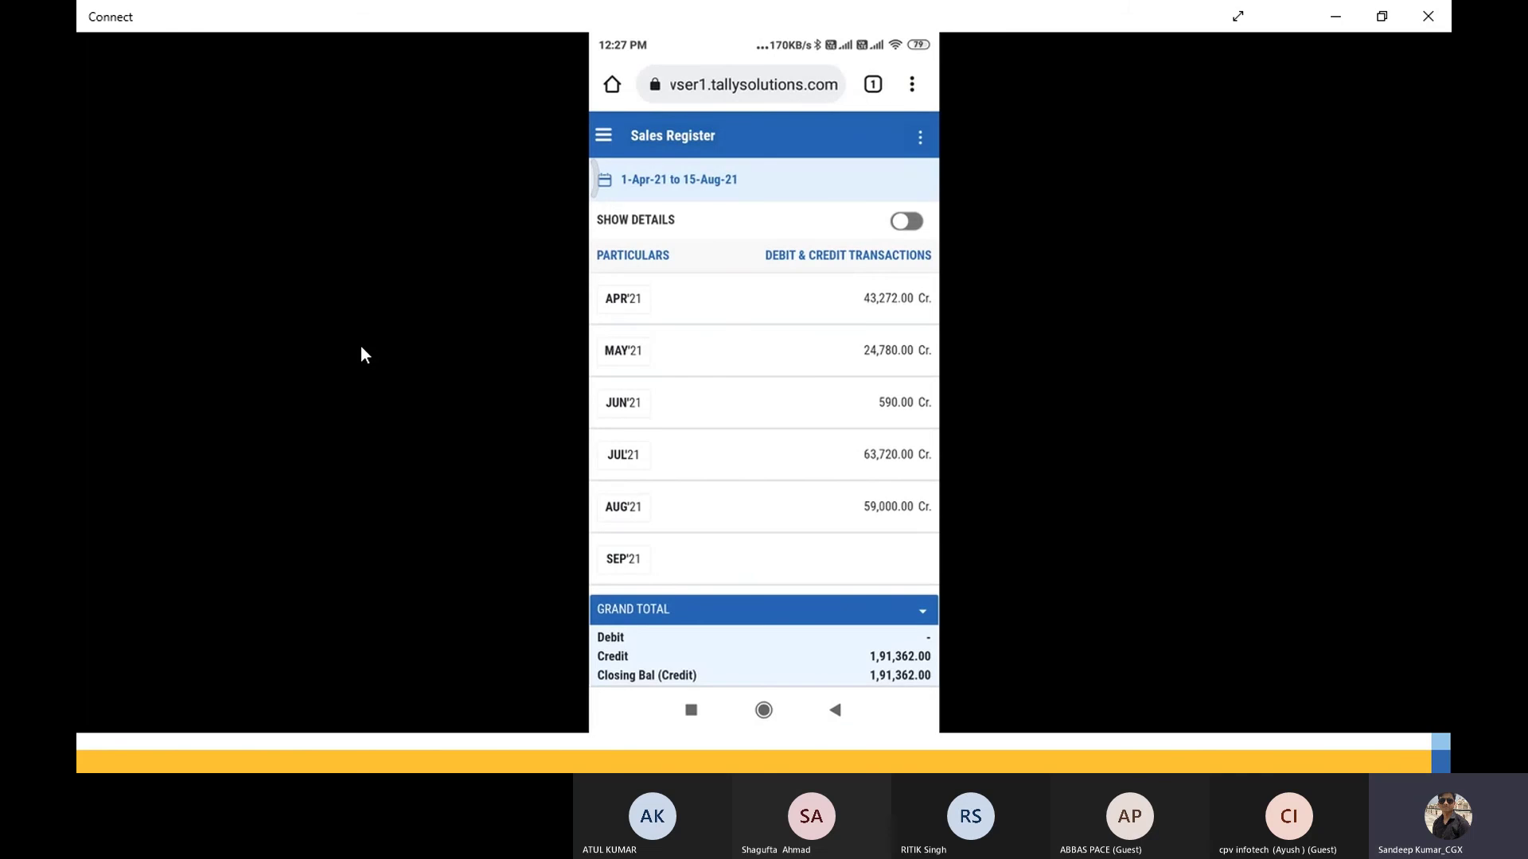
# Step: From Browser Access Control > Browser Sessions, disconnect the Cognegix Digital Learning browser session and confirm
pyautogui.hotkey('alt', 'Tab')
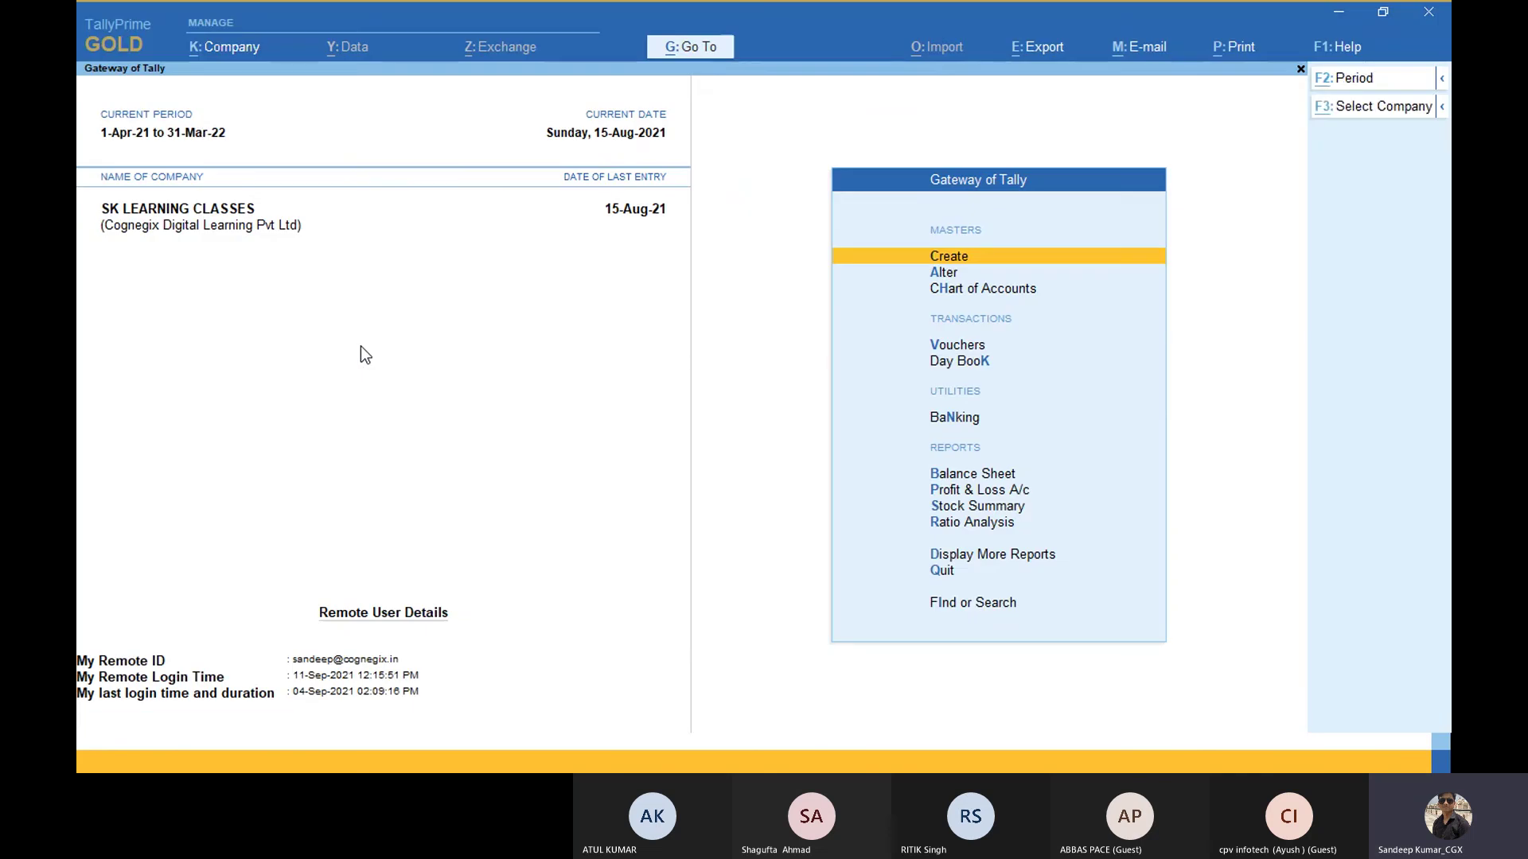
pyautogui.hotkey('alt', 'Tab')
pyautogui.hotkey('alt', 'Tab')
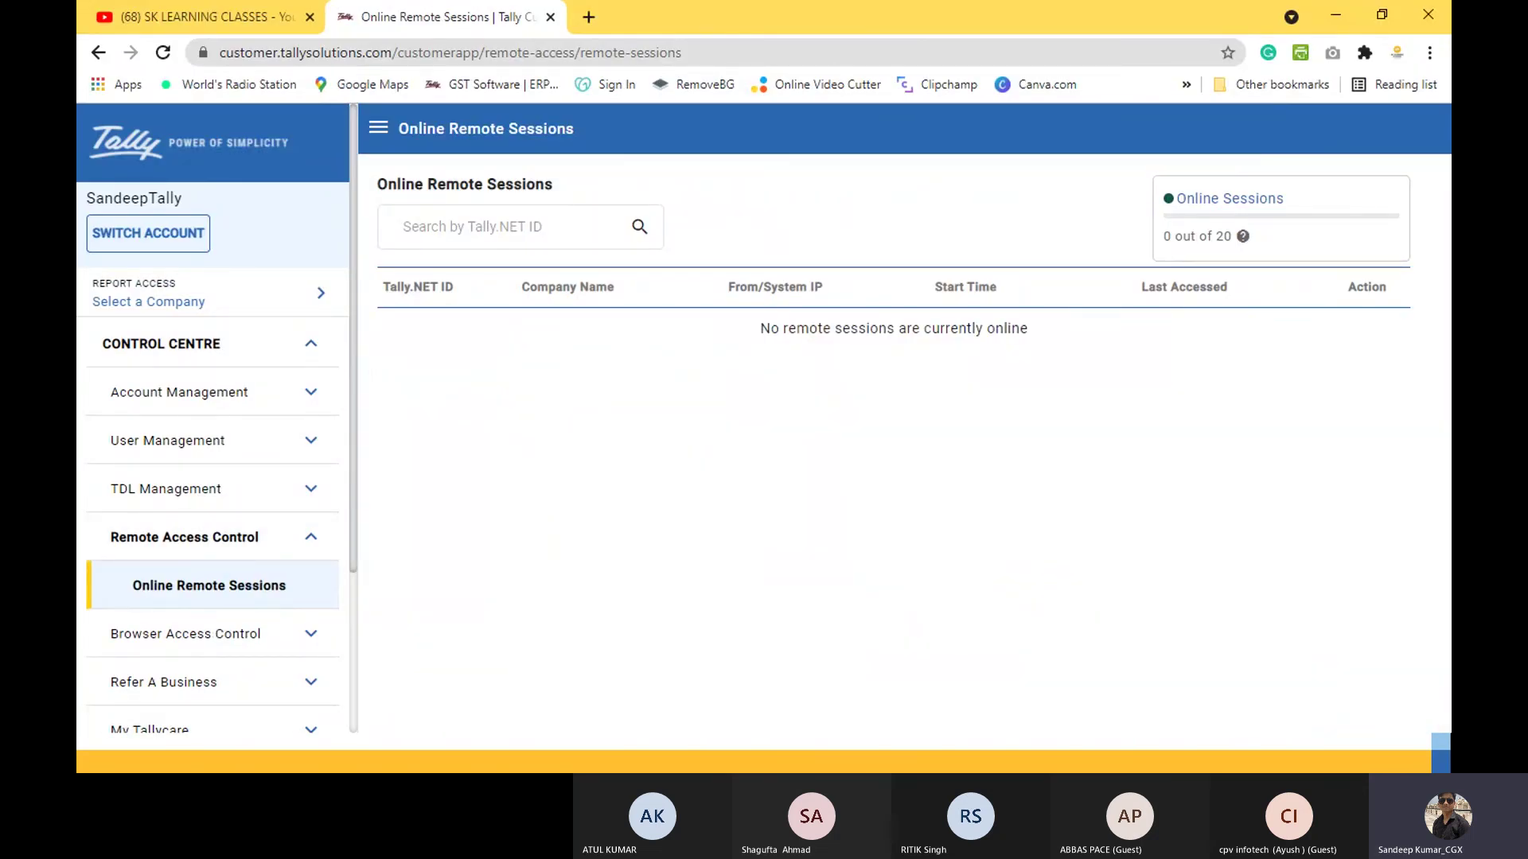
pyautogui.click(213, 642)
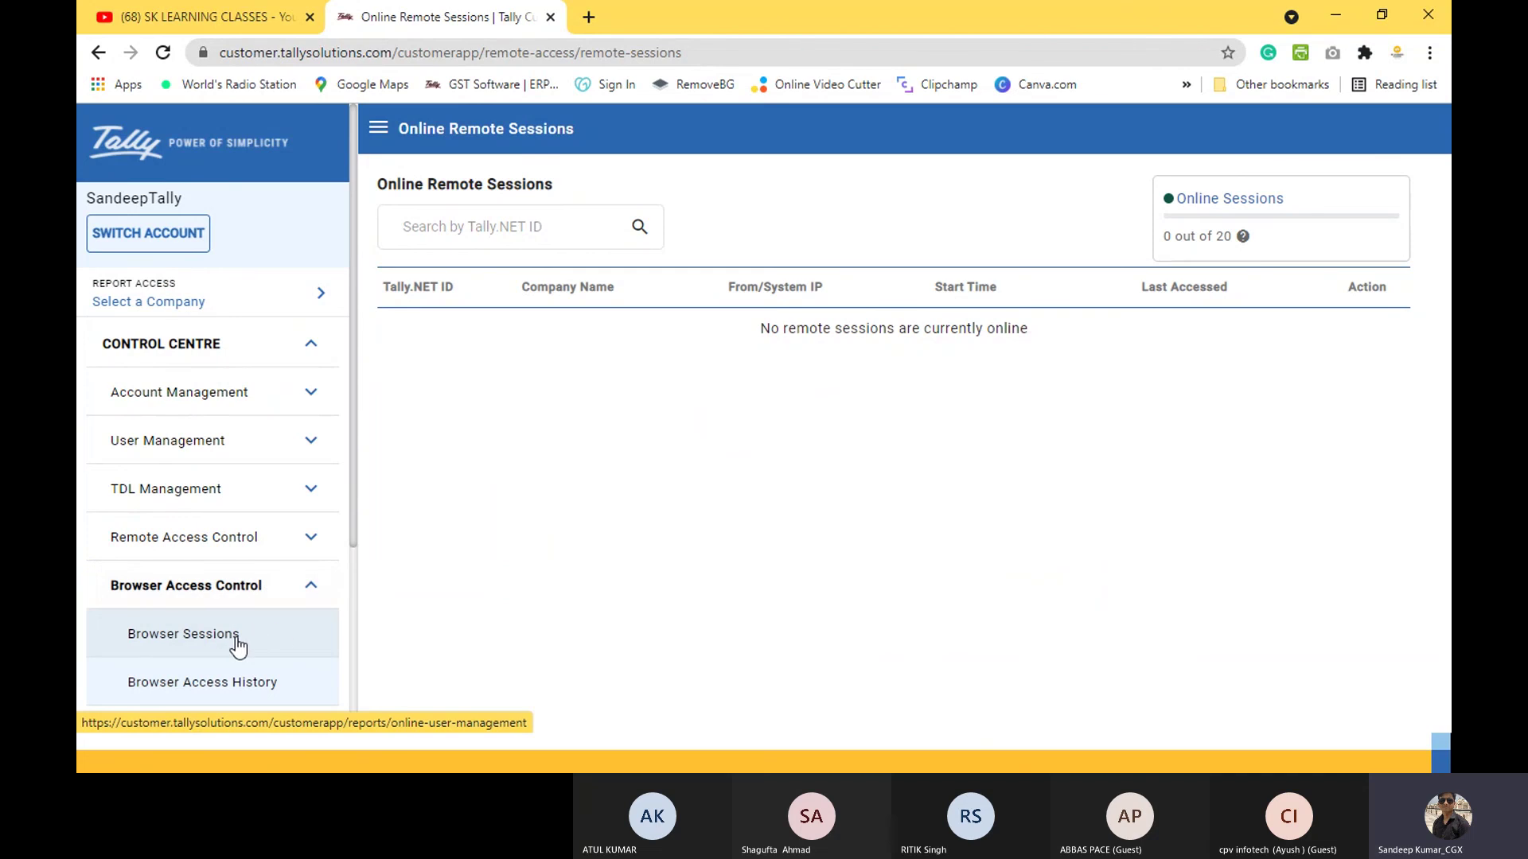
pyautogui.click(237, 646)
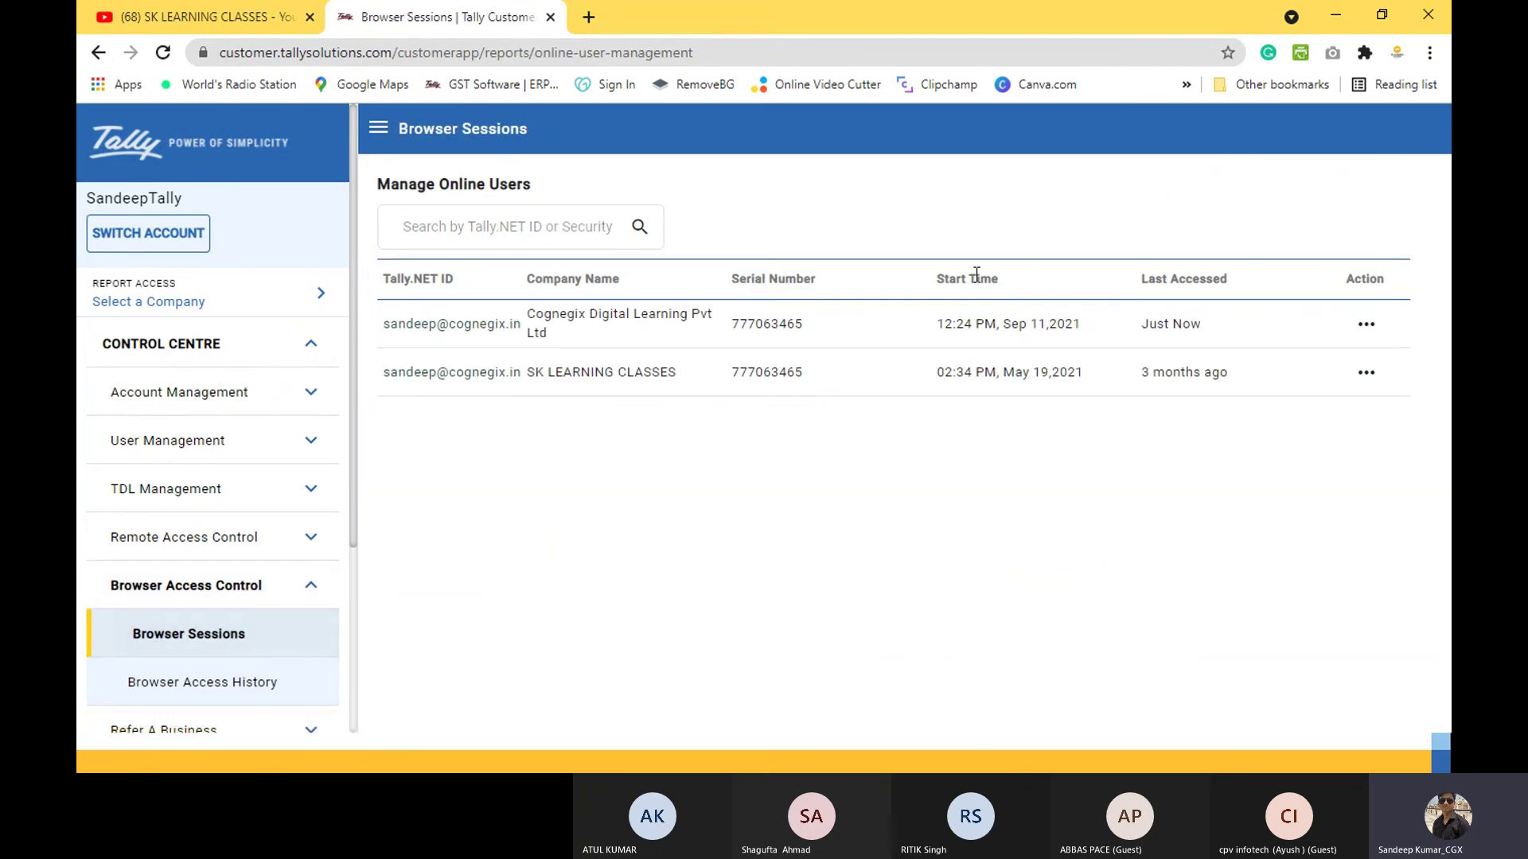
pyautogui.click(1364, 327)
pyautogui.click(1343, 330)
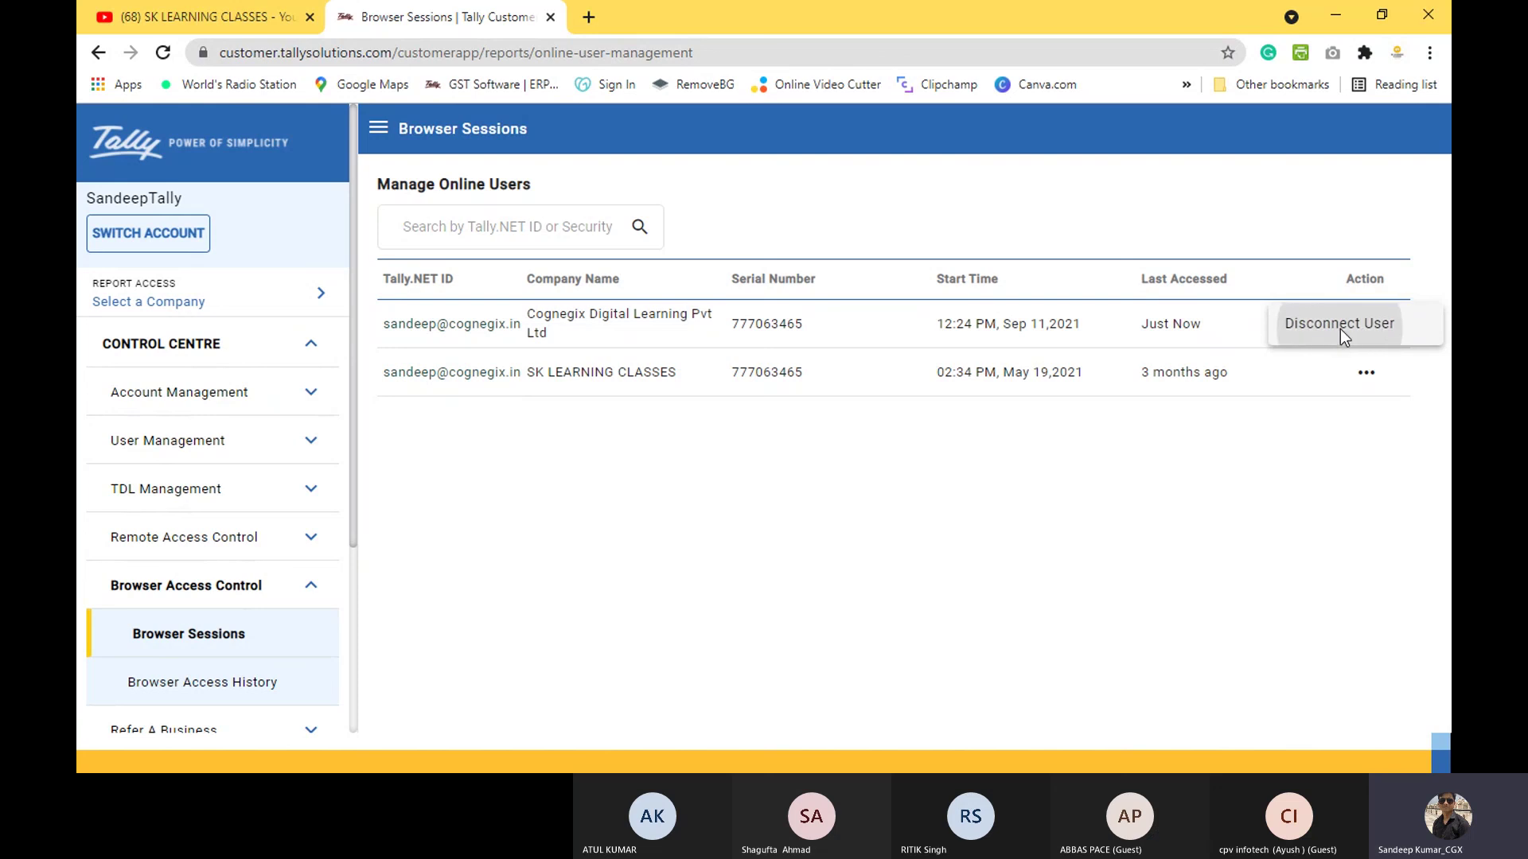
pyautogui.click(934, 468)
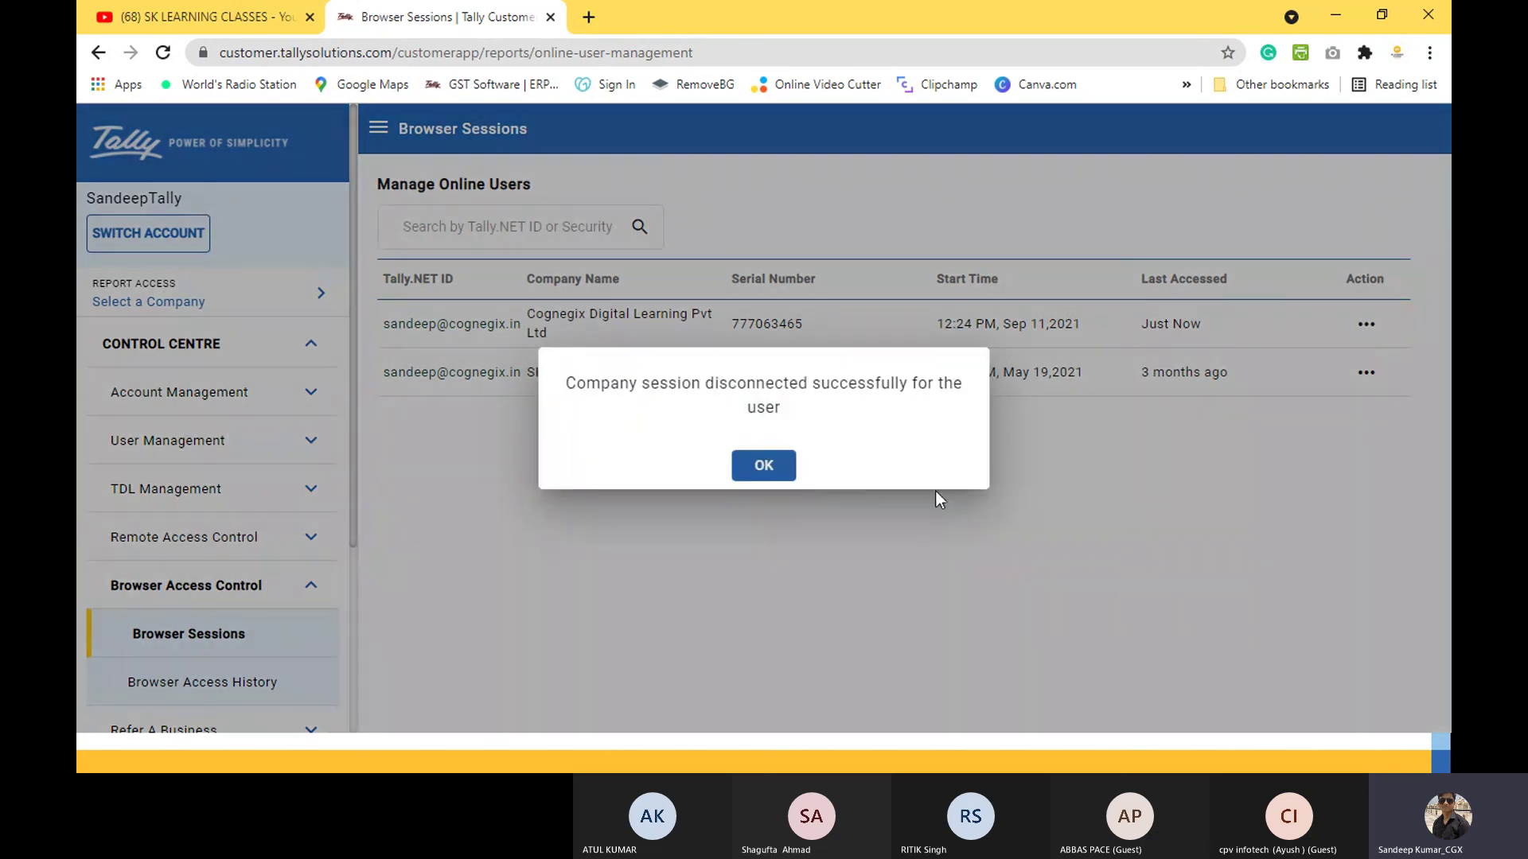
pyautogui.click(780, 475)
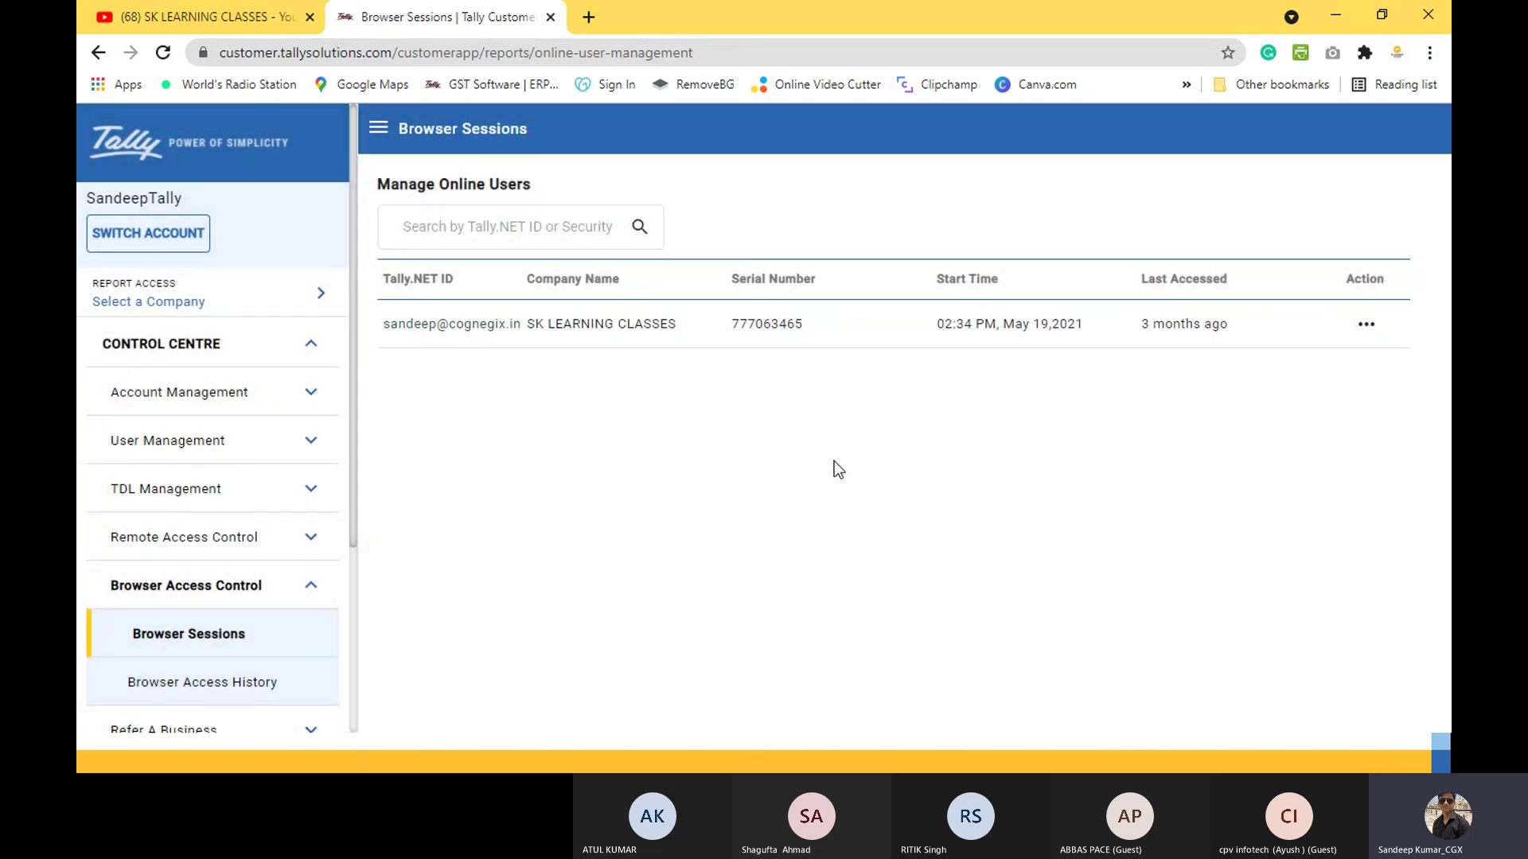
# Step: Close the Connect phone mirror window and begin quitting TallyPrime
pyautogui.hotkey('alt', 'Tab')
pyautogui.hotkey('alt', 'Tab')
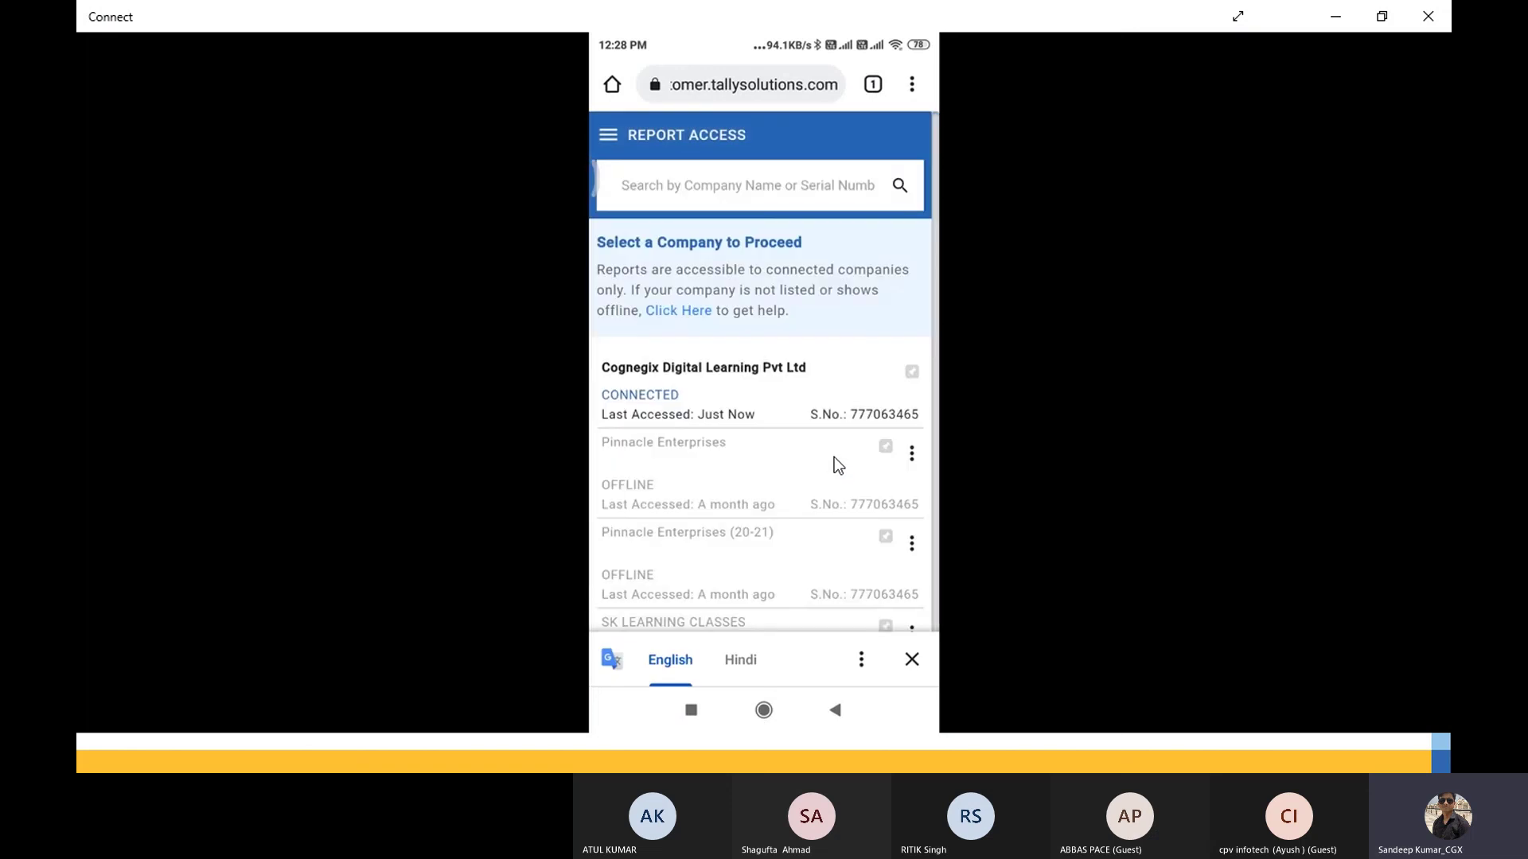
pyautogui.click(1431, 19)
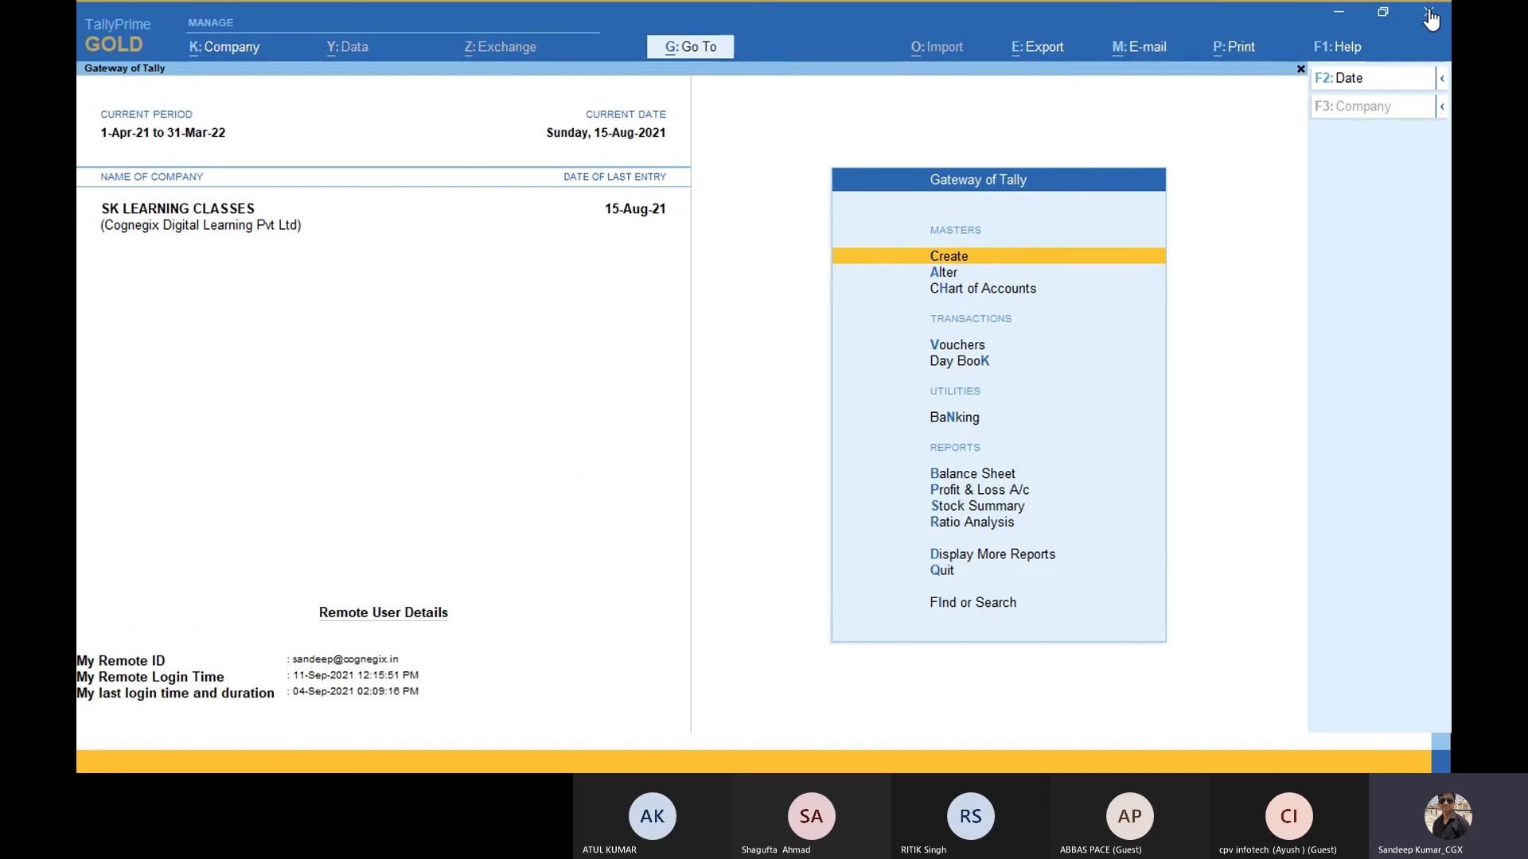
pyautogui.click(1428, 13)
# Step: Confirm quitting TallyPrime and advance the PowerPoint slide show to the Licensing slide
pyautogui.press('Return')
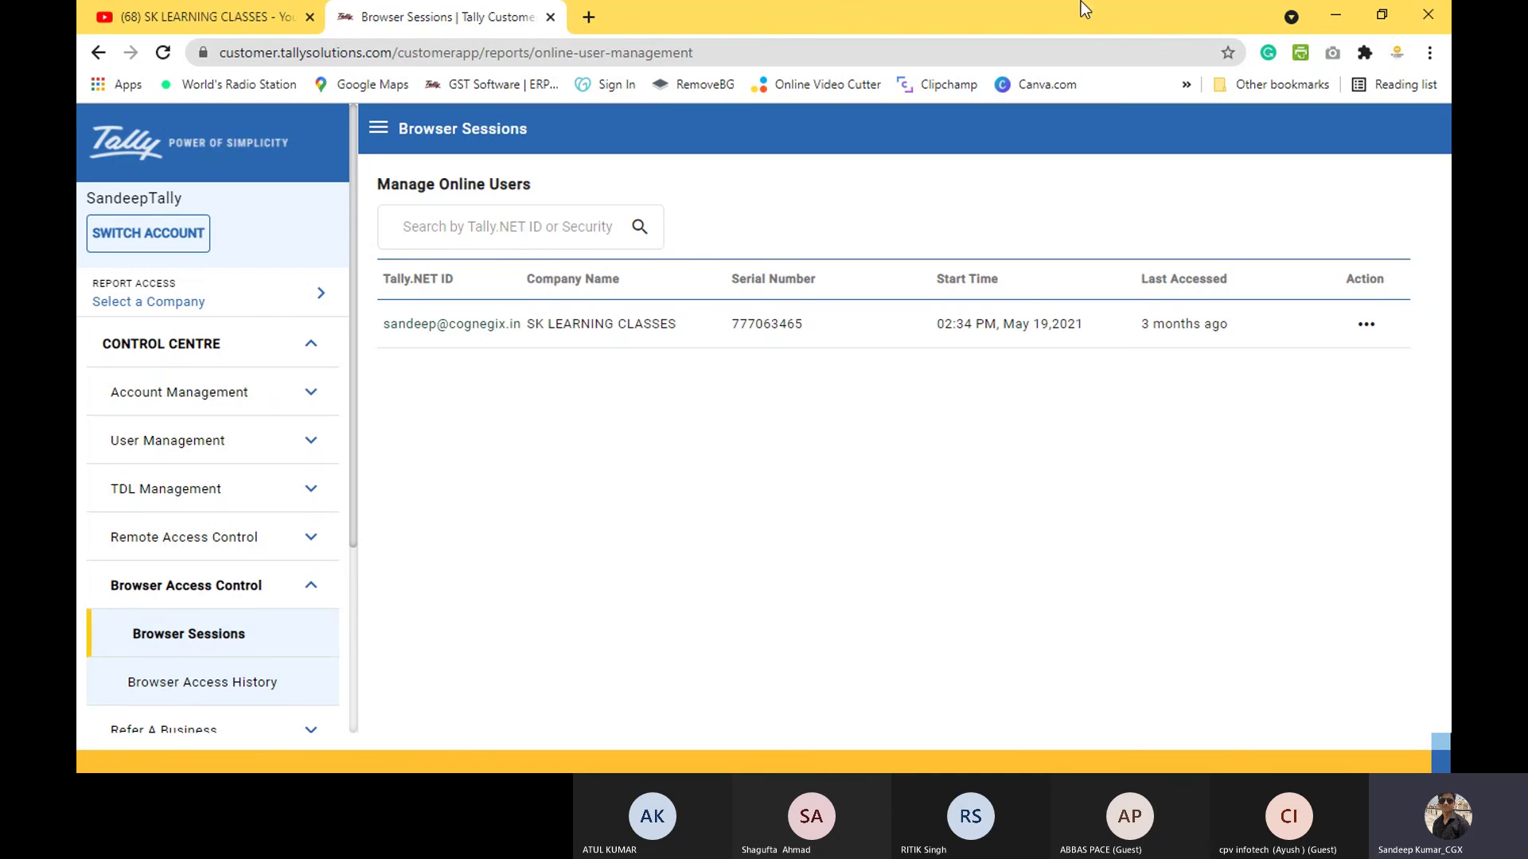
pyautogui.hotkey('alt', 'Tab')
pyautogui.hotkey('alt', 'Tab')
pyautogui.hotkey('alt', 'Tab')
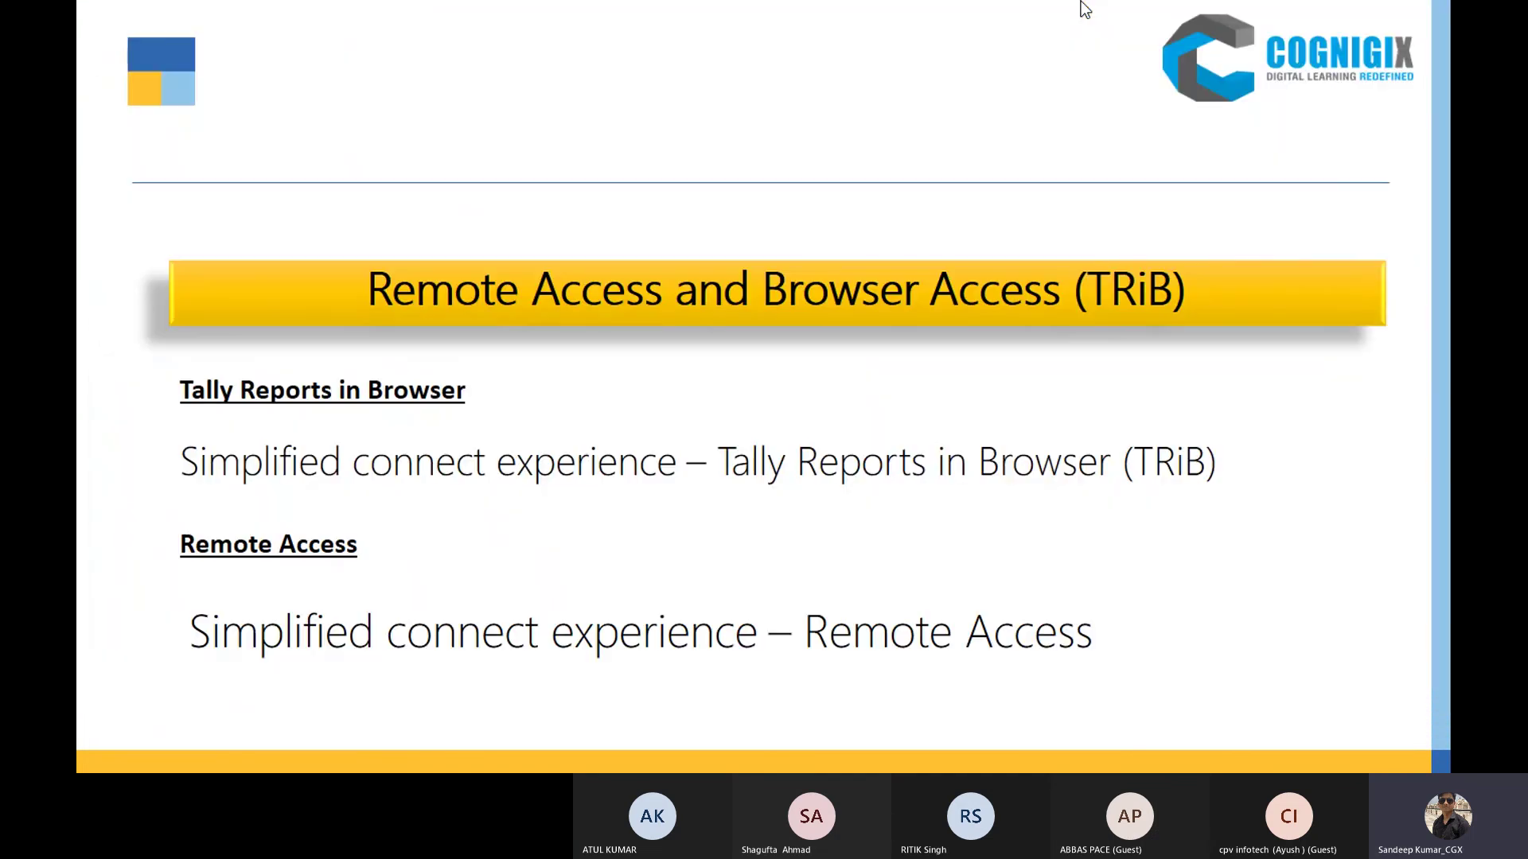
pyautogui.press('Right')
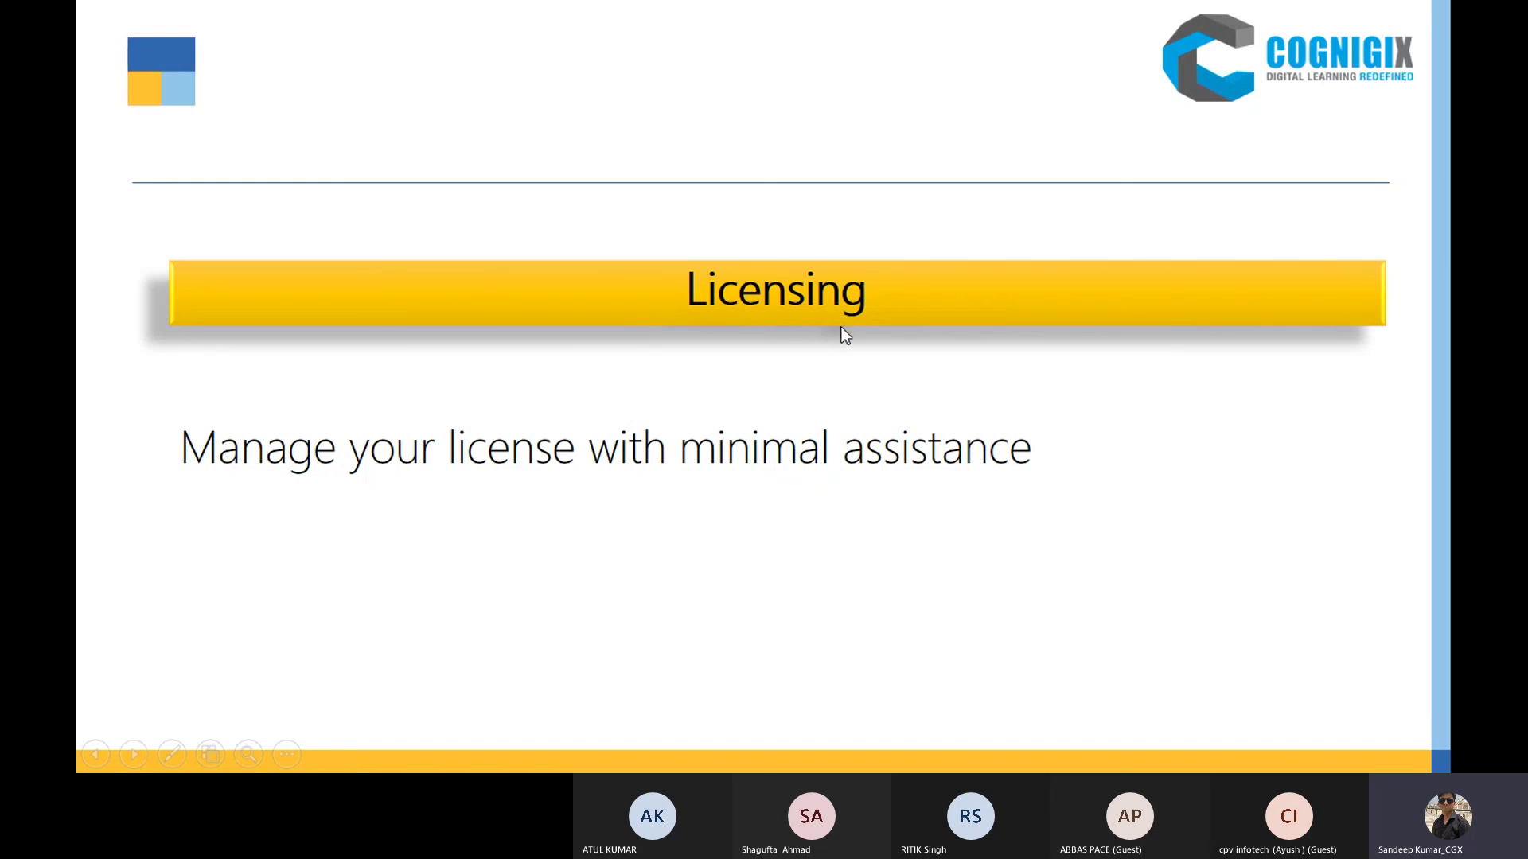
pyautogui.hotkey('alt', 'Tab')
pyautogui.hotkey('alt', 'Tab')
pyautogui.hotkey('alt', 'Tab')
pyautogui.hotkey('alt', 'Tab')
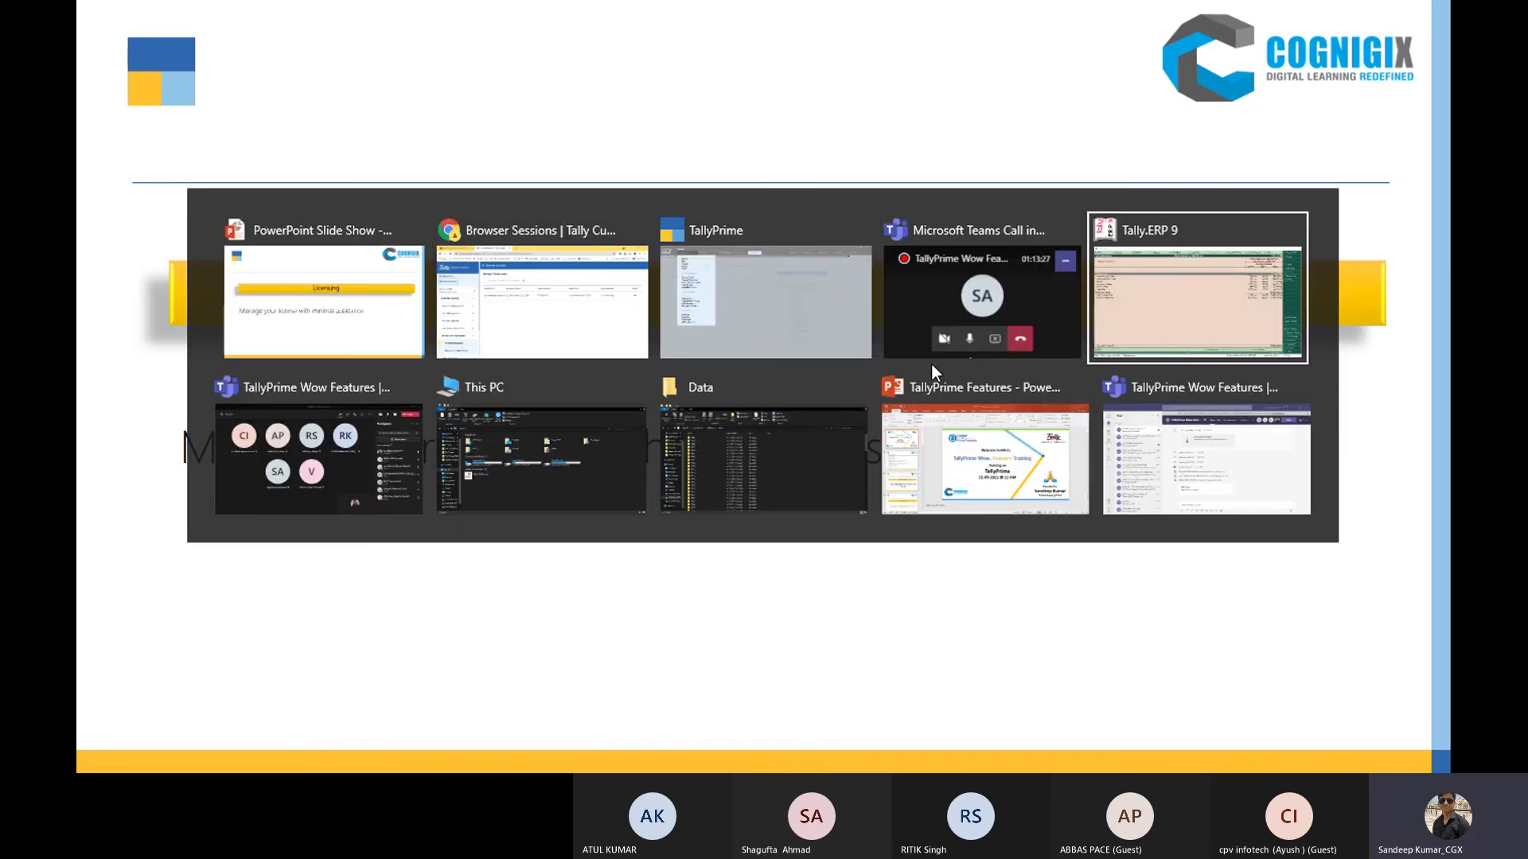
# Step: Close Tally.ERP 9's Stock Summary to show the licence valid till 2-Nov-2021, then switch to TallyPrime
pyautogui.press('Escape')
pyautogui.press('Escape')
pyautogui.press('Escape')
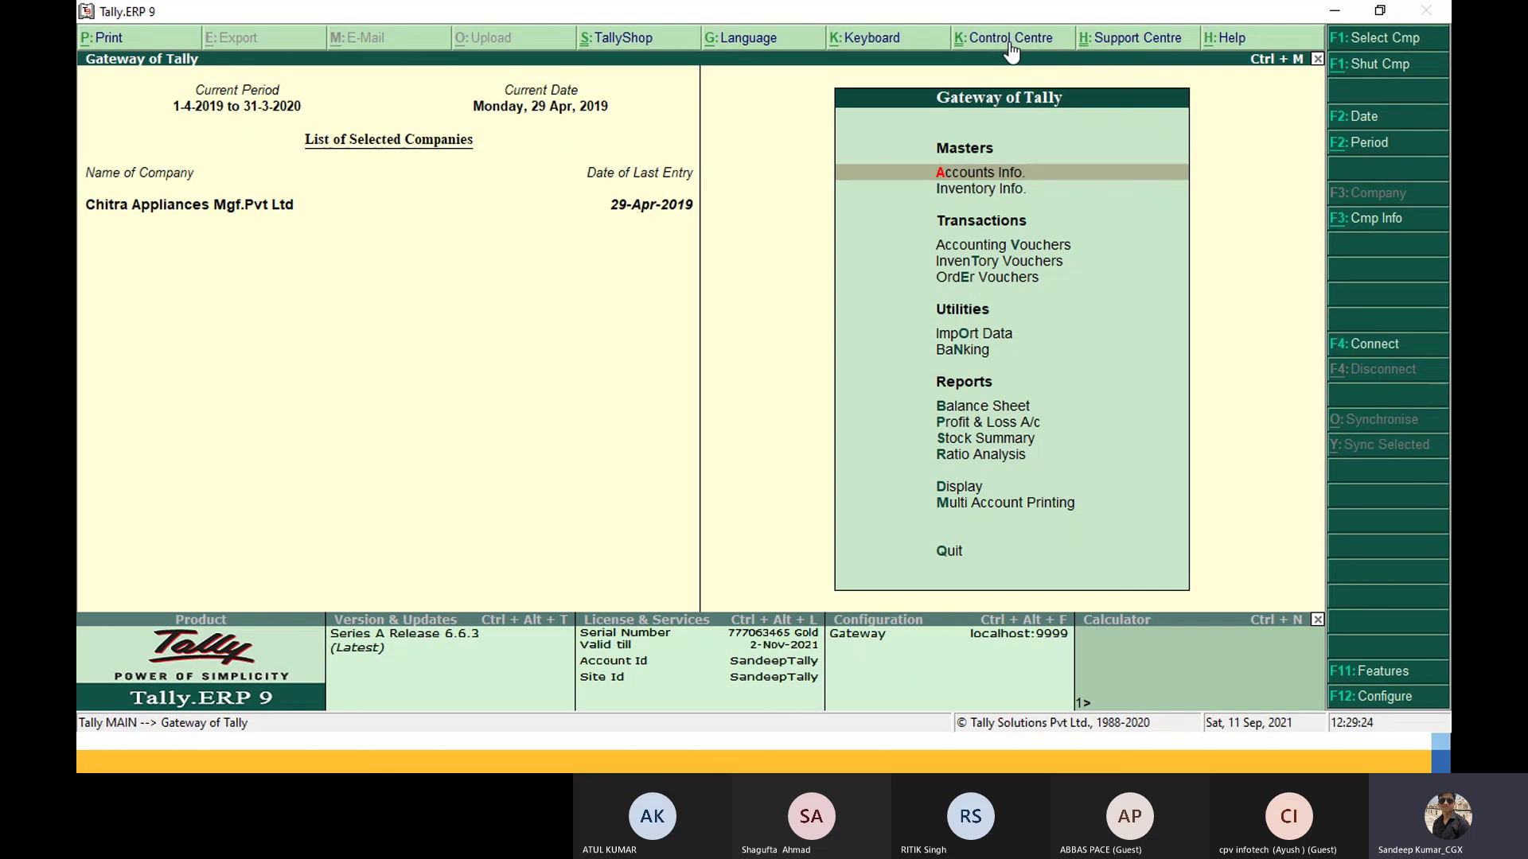
pyautogui.hotkey('alt', 'Tab')
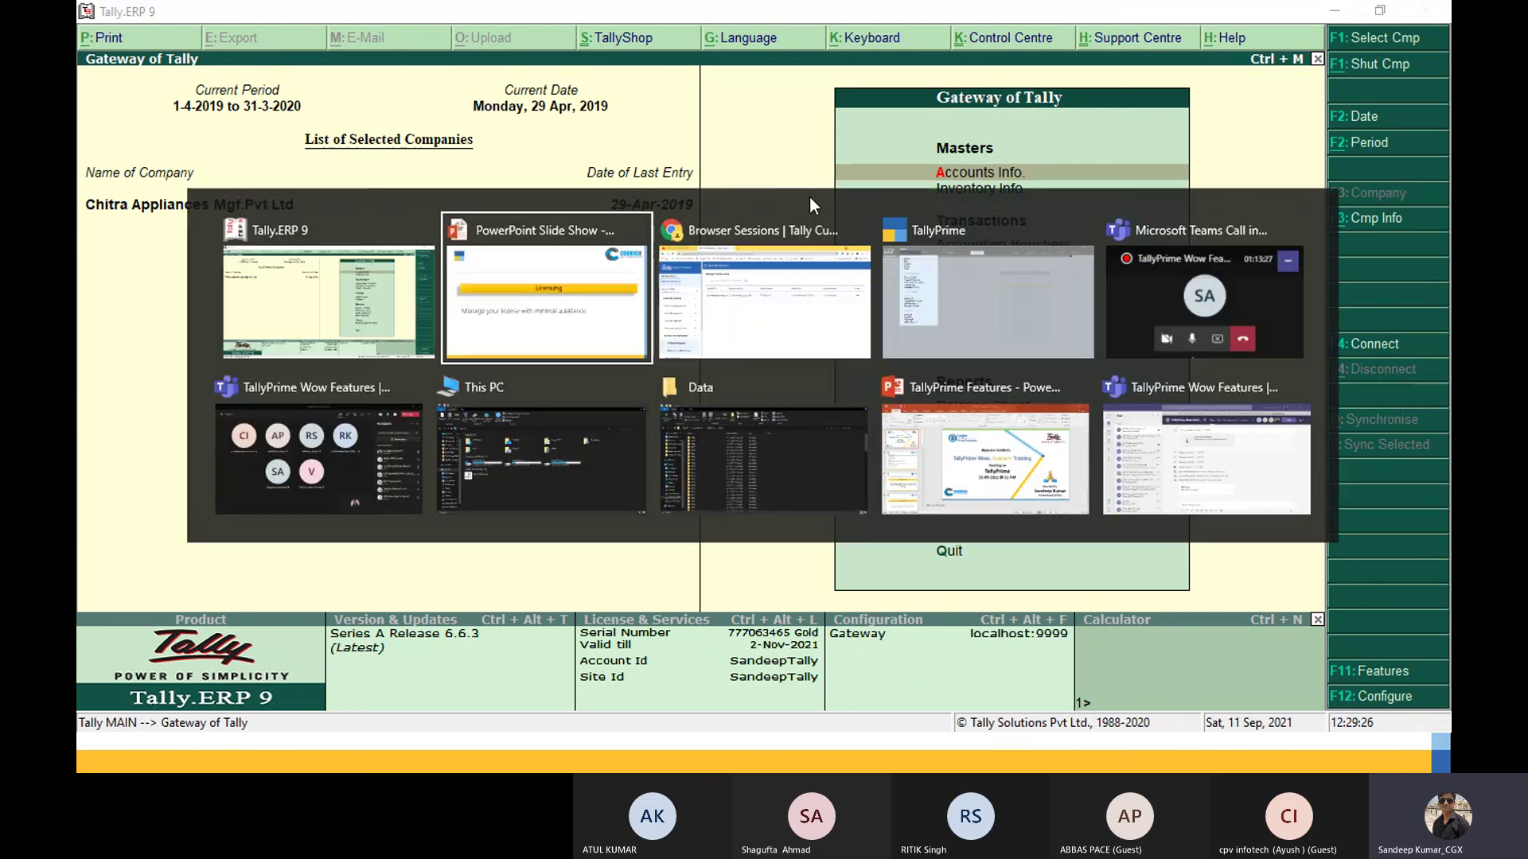
pyautogui.hotkey('alt', 'Tab')
pyautogui.hotkey('alt', 'Tab')
# Step: Cancel the Quit prompt to keep TallyPrime open and bring up the F1: Help options
pyautogui.press('Escape')
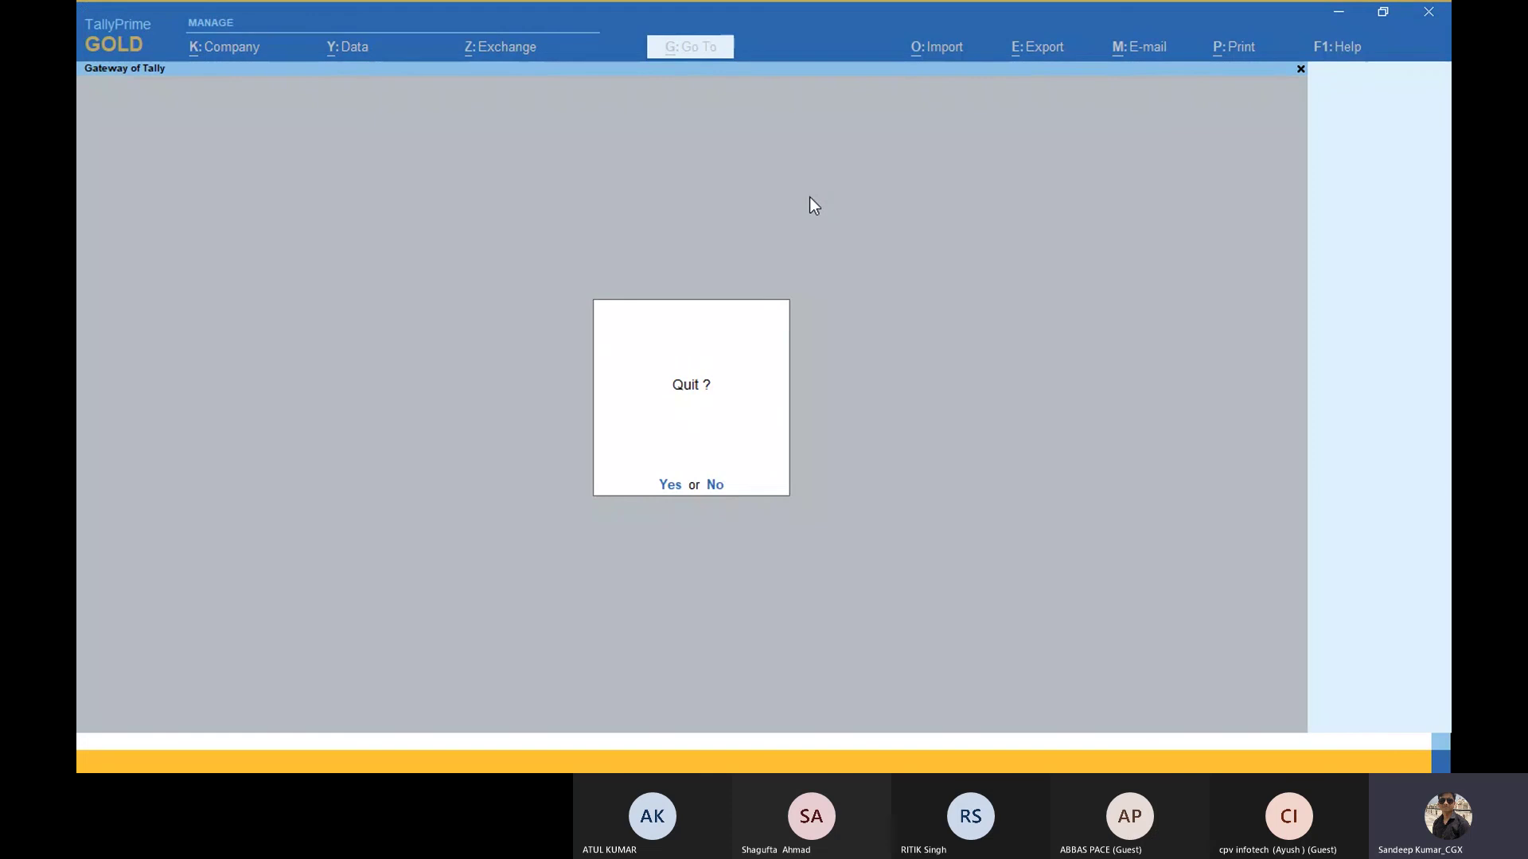
pyautogui.press('n')
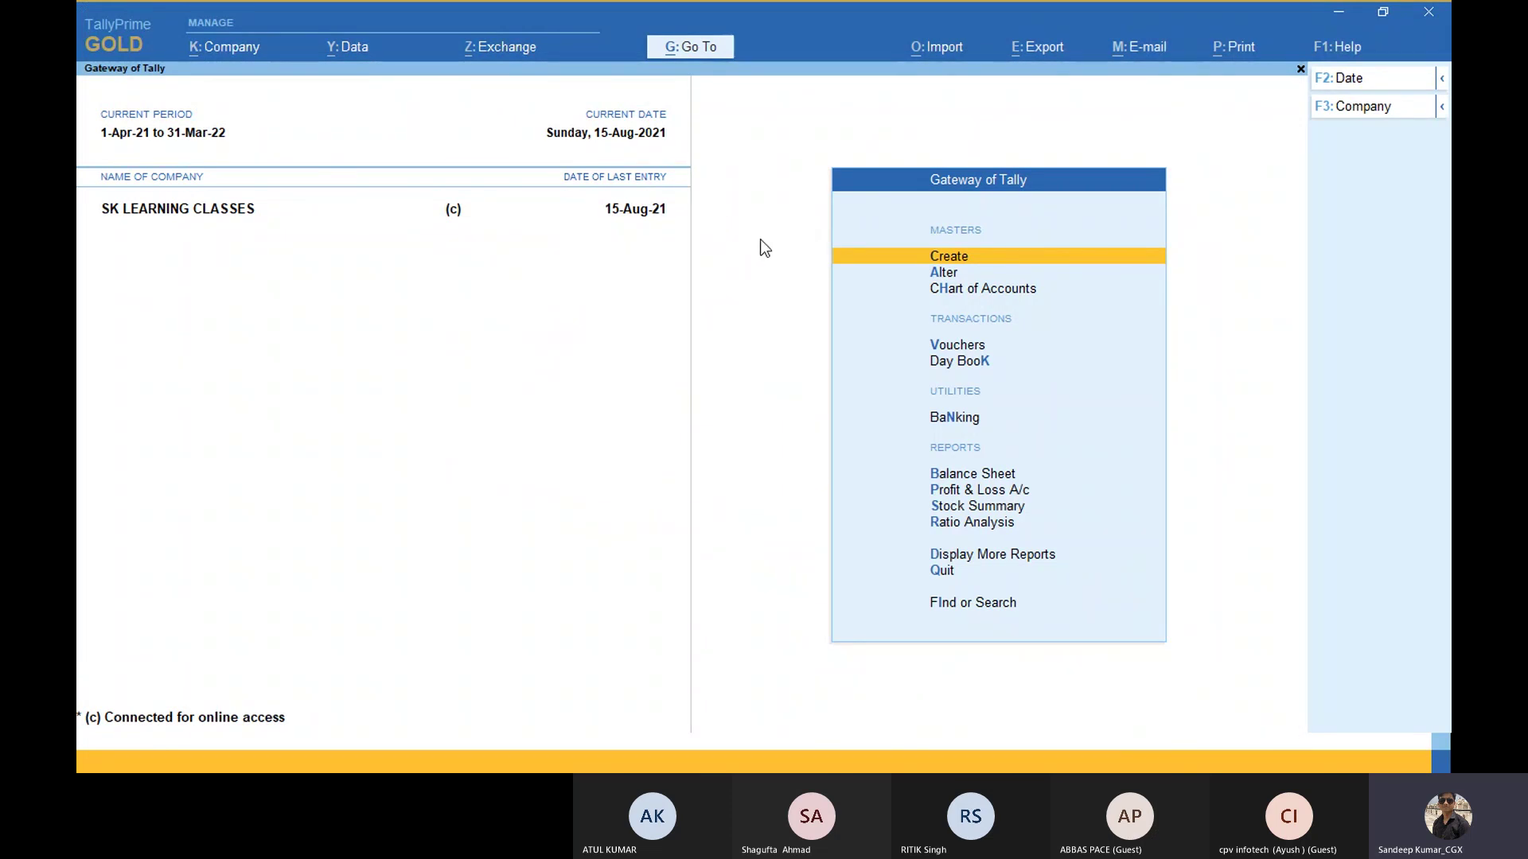
pyautogui.click(1348, 51)
pyautogui.press('Down')
pyautogui.press('Down')
pyautogui.press('Down')
pyautogui.press('Down')
pyautogui.press('Down')
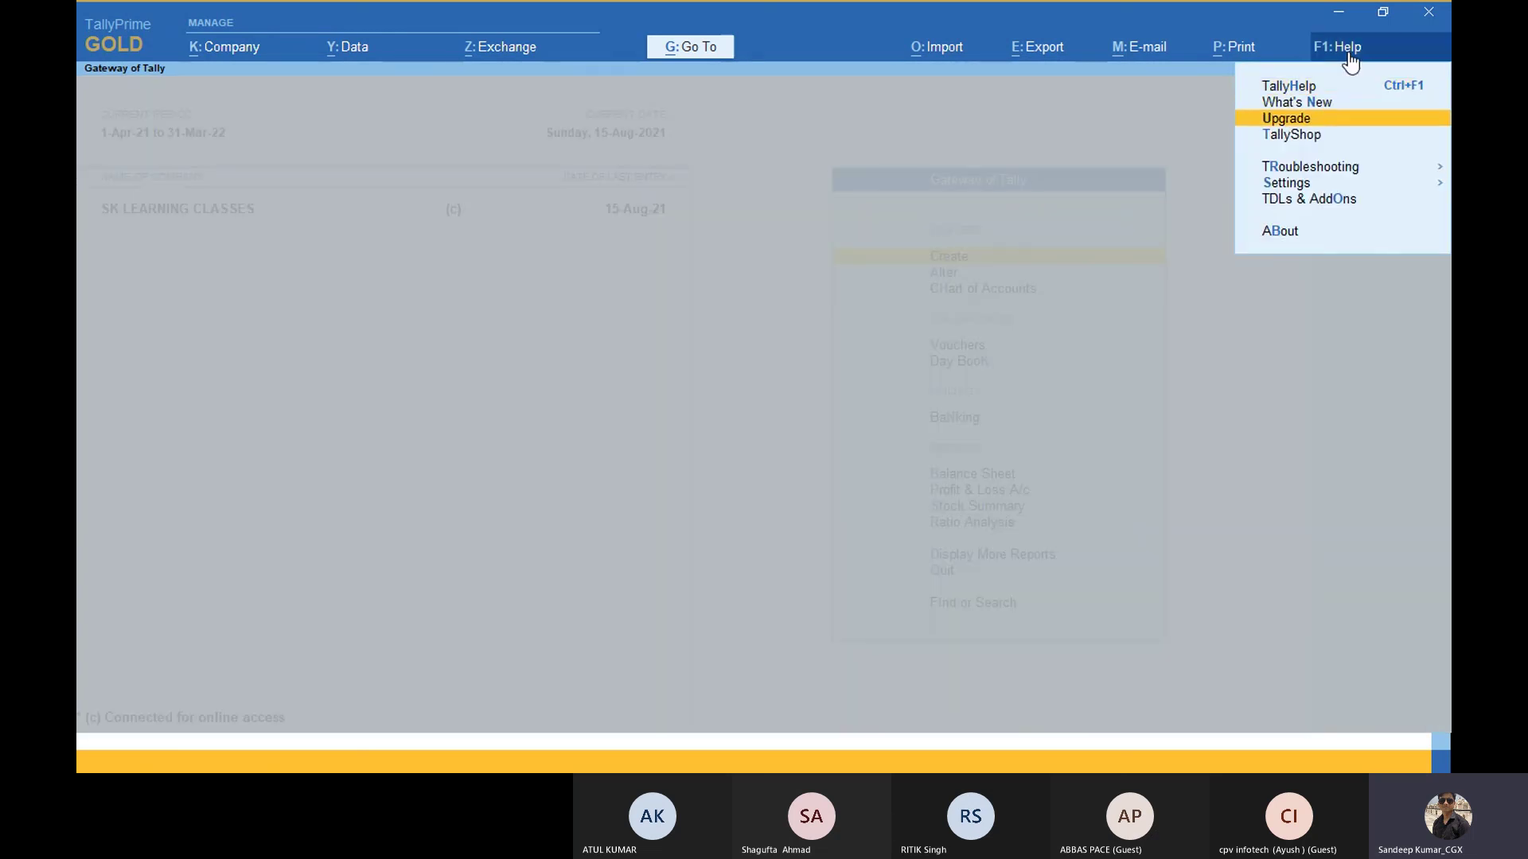
# Step: Open Settings > License > Manage License showing Gold Rental, expiring 2-Nov-2021, 10 users
pyautogui.press('Return')
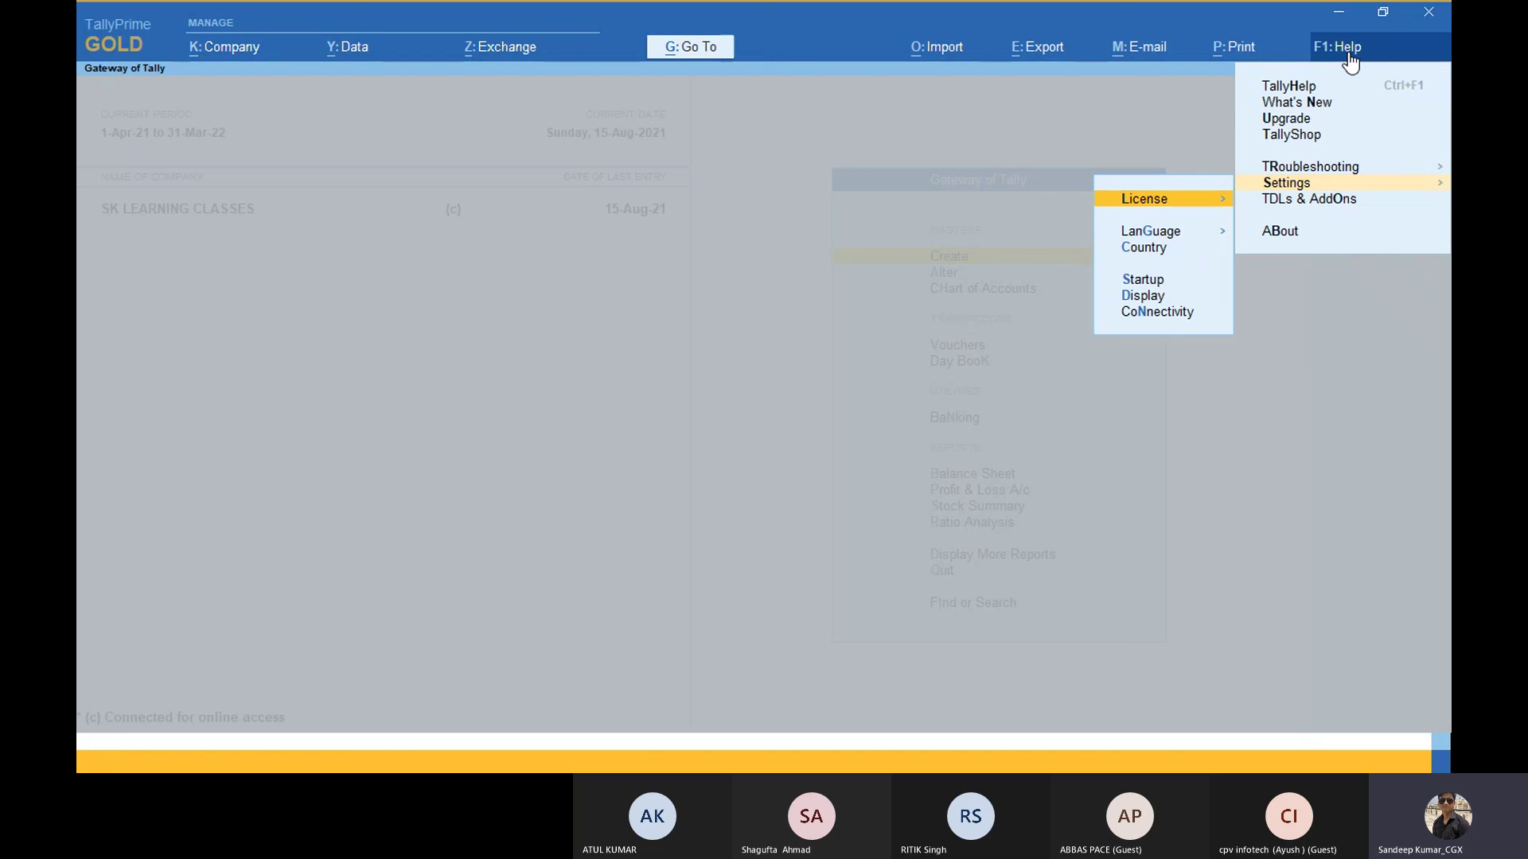
pyautogui.press('Return')
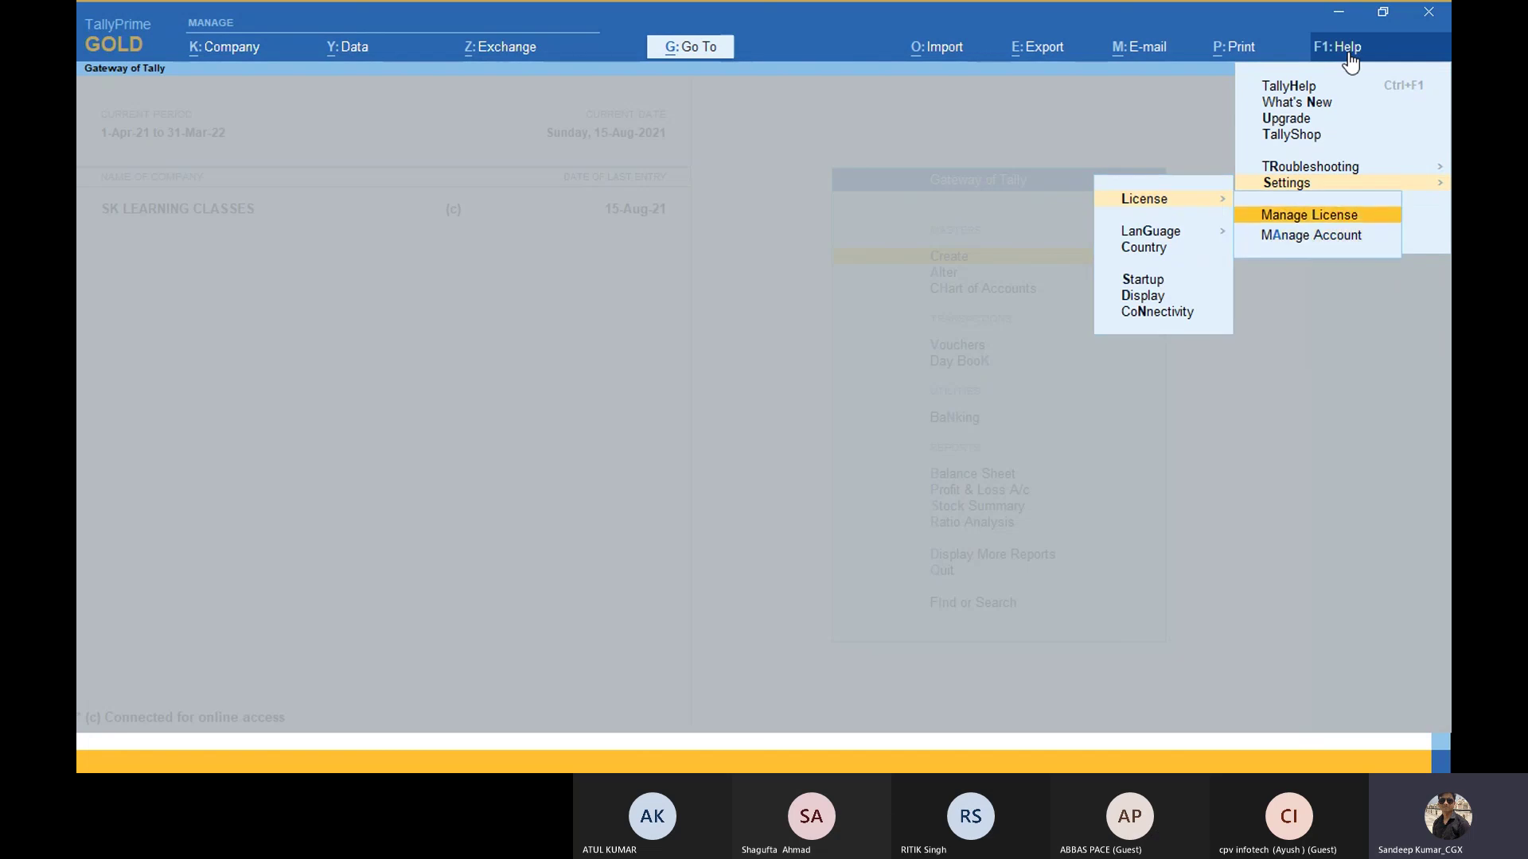
pyautogui.press('Down')
pyautogui.press('Up')
pyautogui.press('Down')
pyautogui.press('Up')
pyautogui.press('Down')
pyautogui.press('Up')
pyautogui.press('Return')
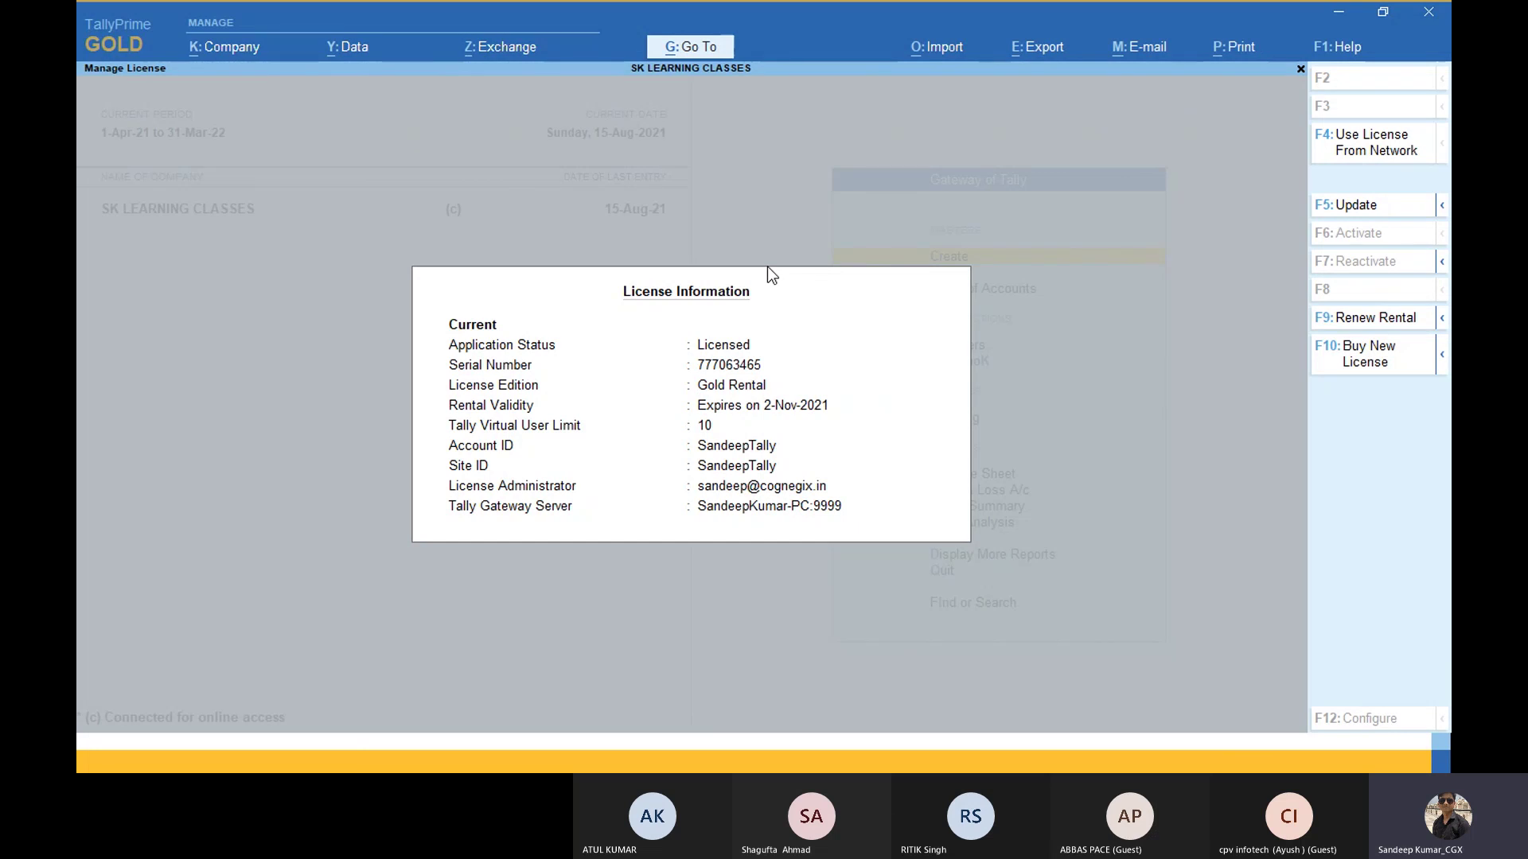
# Step: Return to the Tally Customer Portal in Chrome and collapse then re-expand Control Centre
pyautogui.hotkey('alt', 'Tab')
pyautogui.press('Tab')
pyautogui.press('Tab')
pyautogui.press('Tab')
pyautogui.press('Tab')
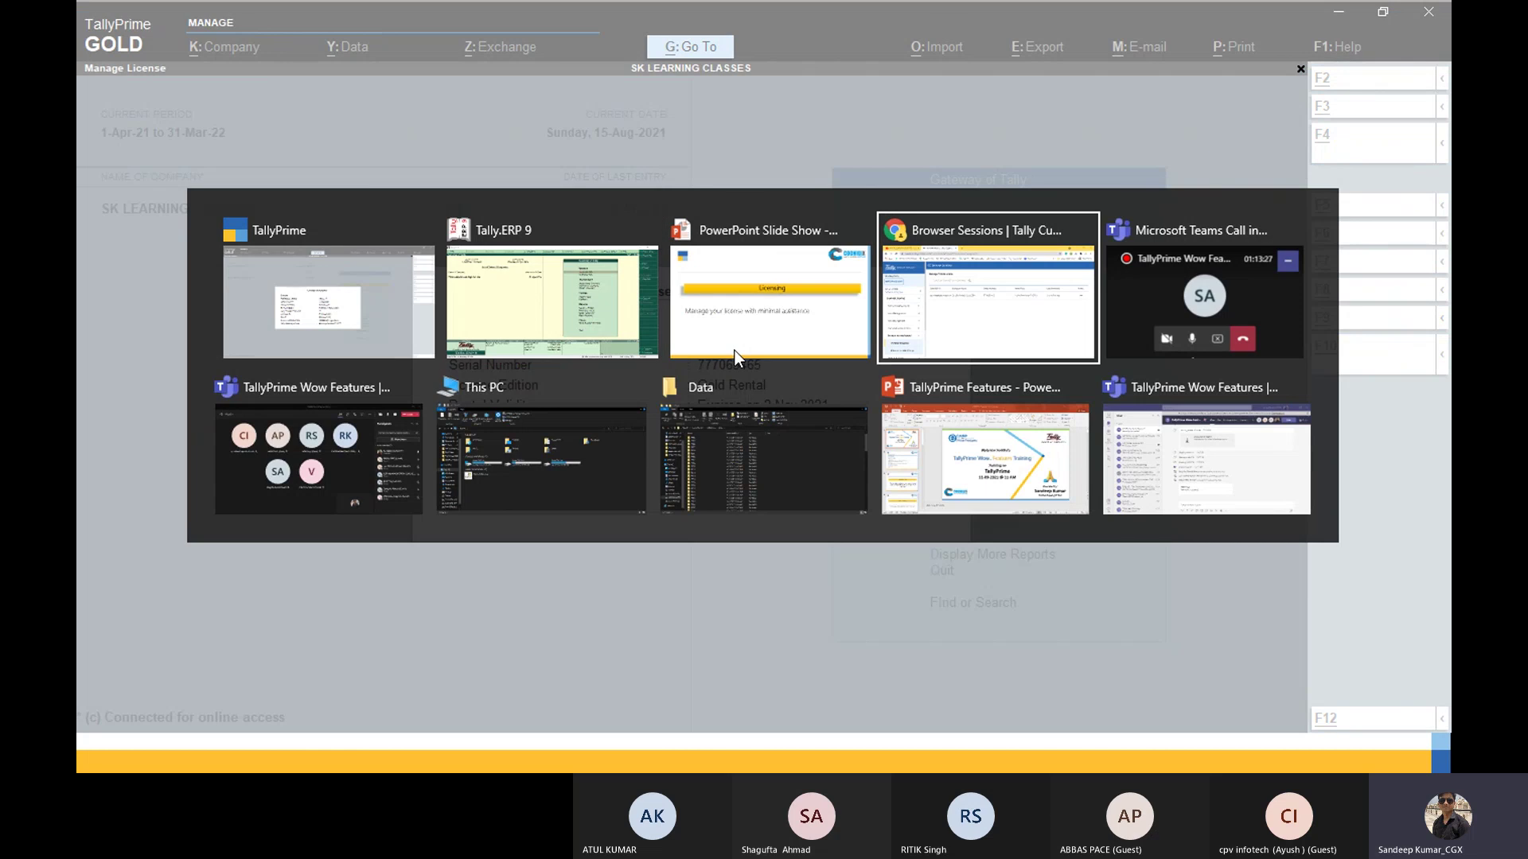
pyautogui.press('Tab')
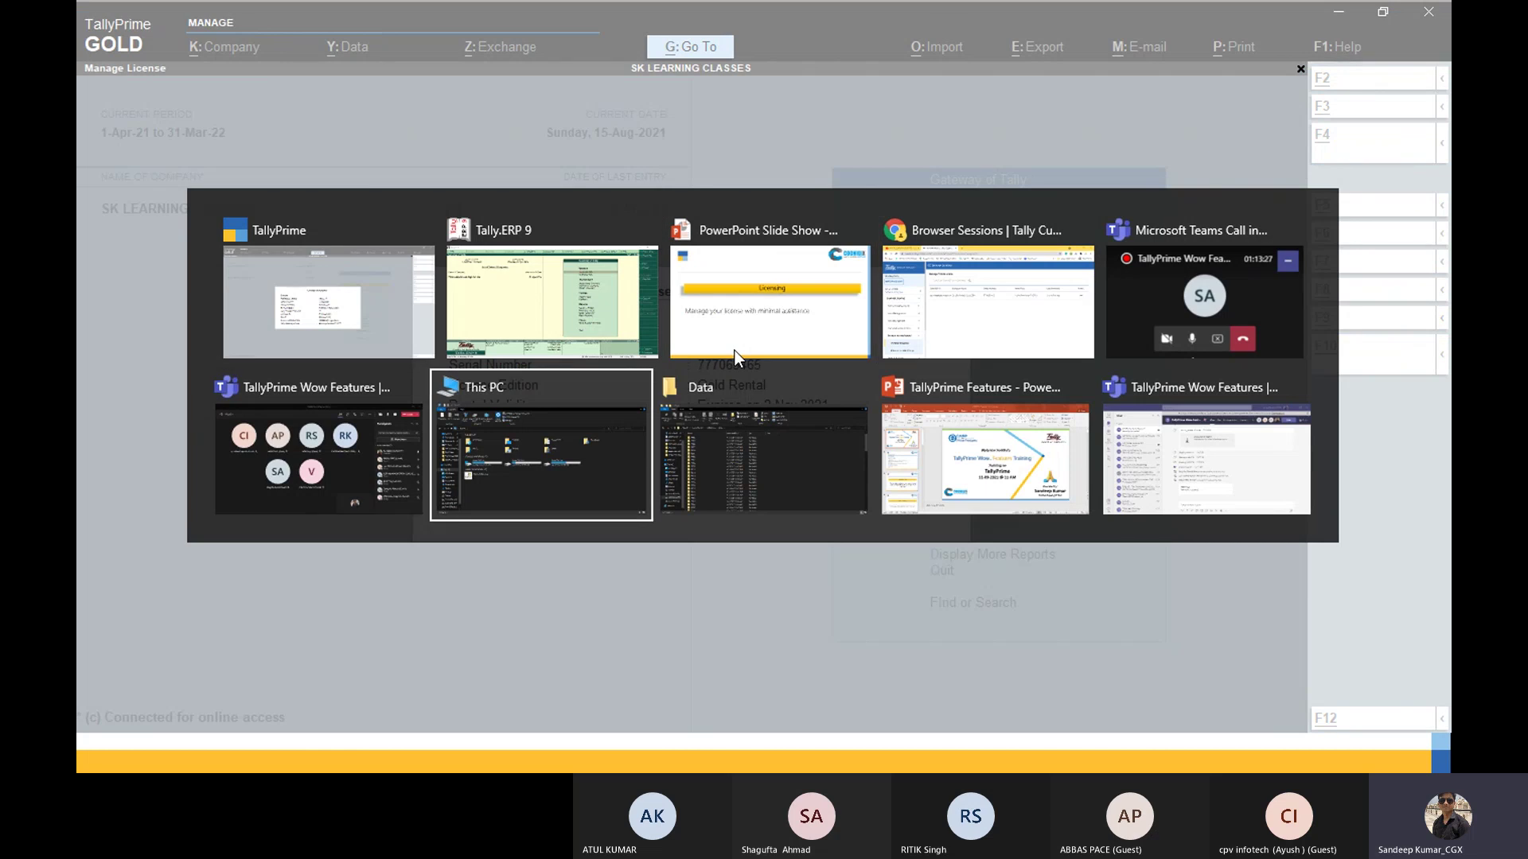
pyautogui.press('Tab')
pyautogui.press('Tab')
pyautogui.press('Tab')
pyautogui.press('Tab')
pyautogui.press('Tab')
pyautogui.press('Tab')
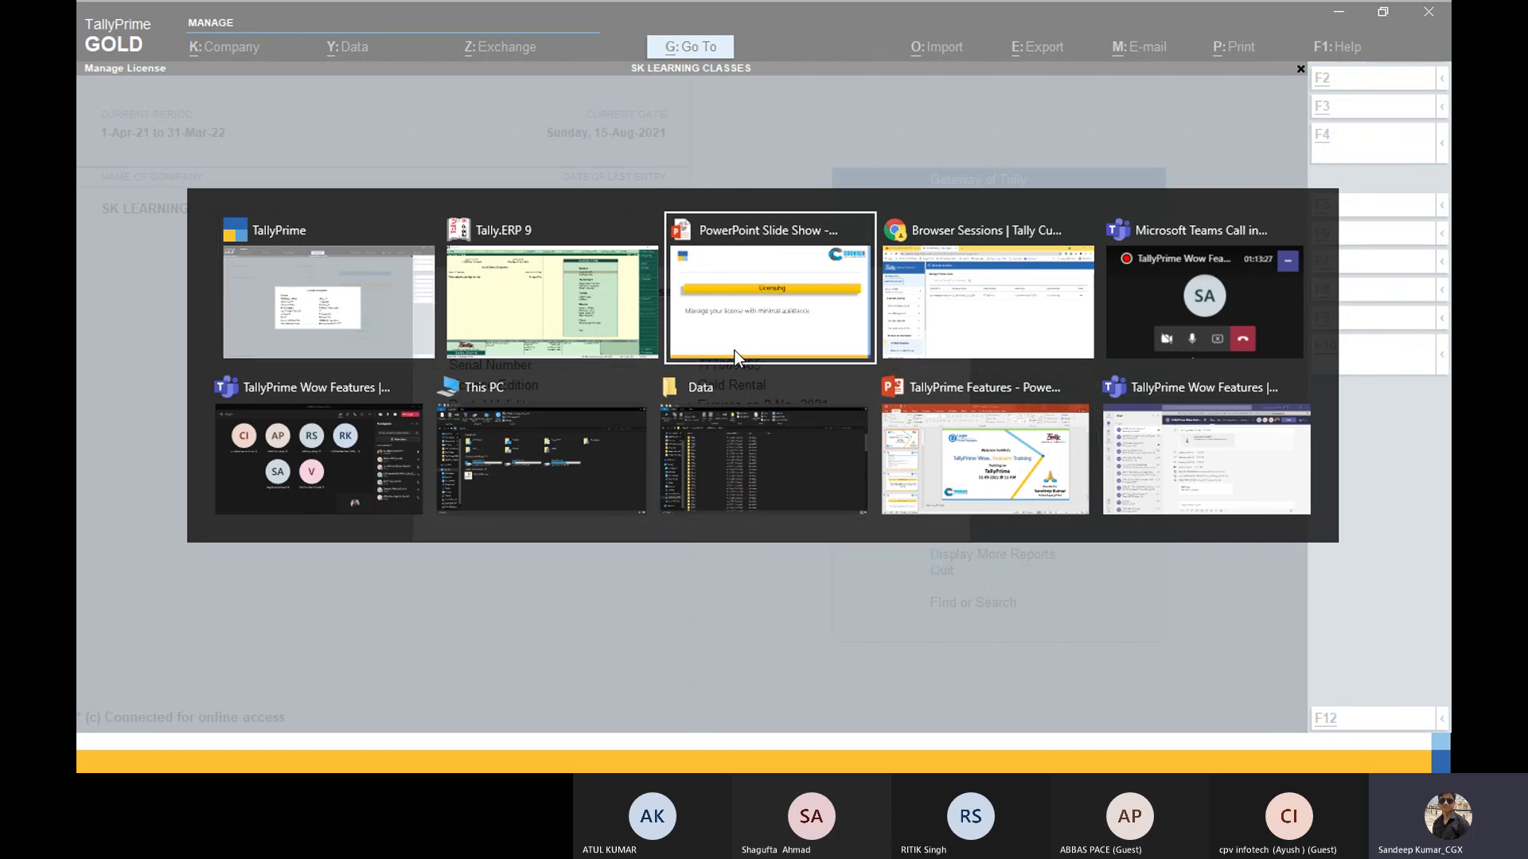
pyautogui.press('Tab')
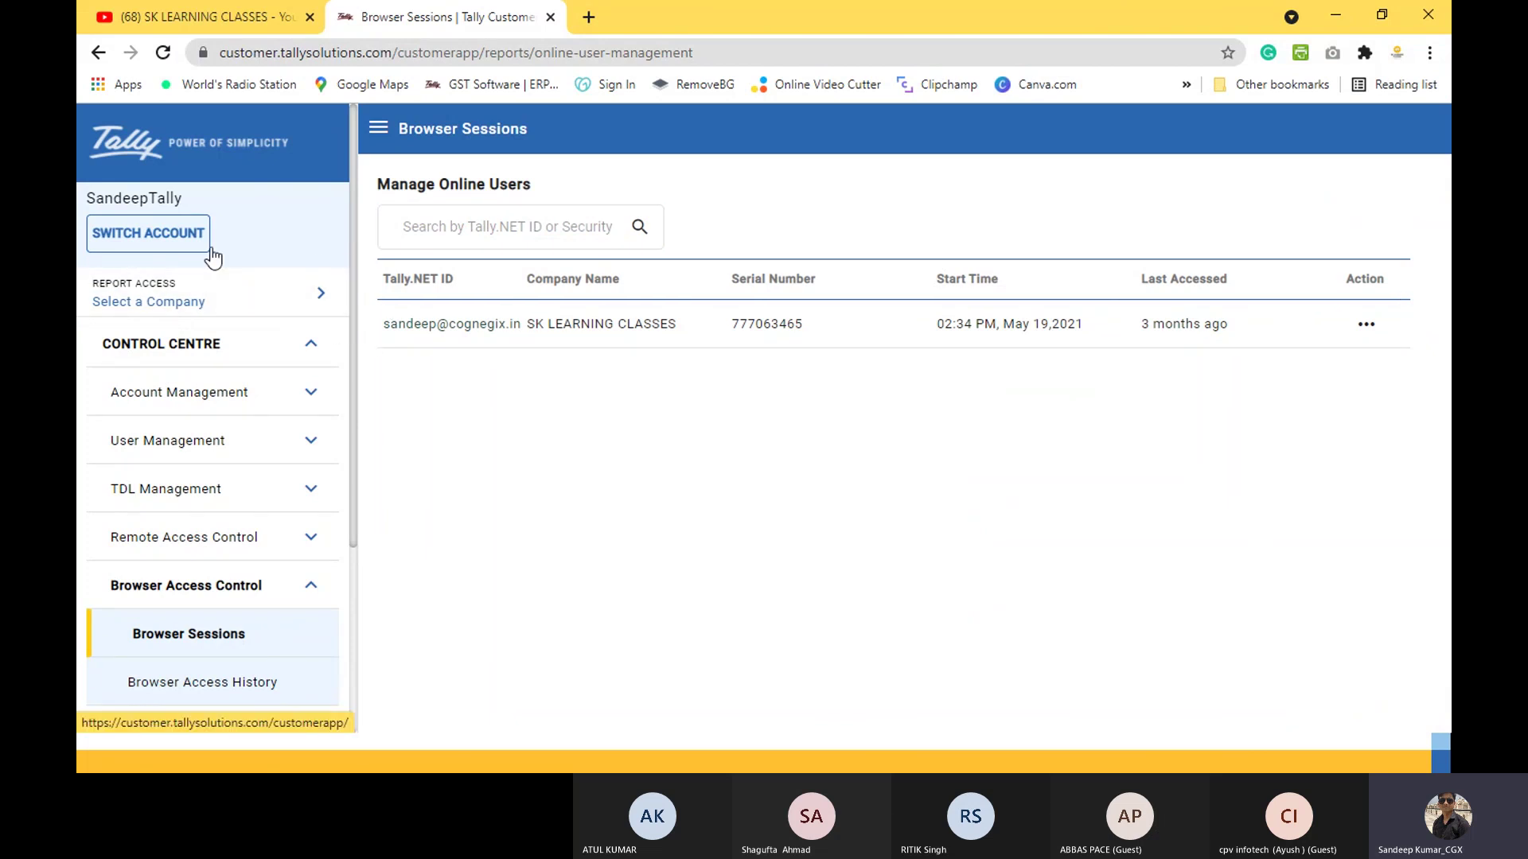
pyautogui.click(307, 342)
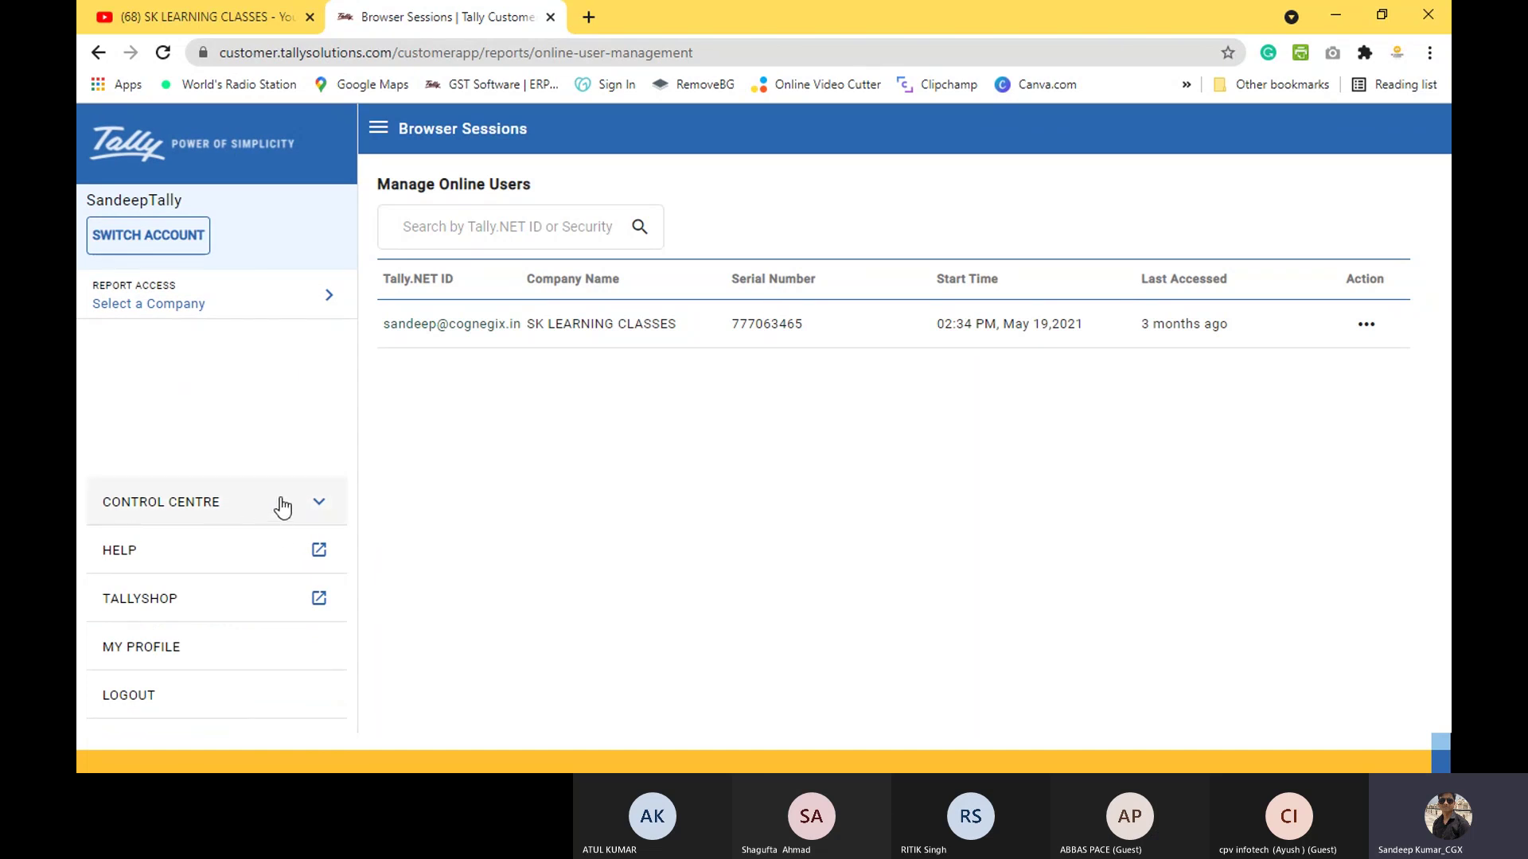
pyautogui.click(321, 502)
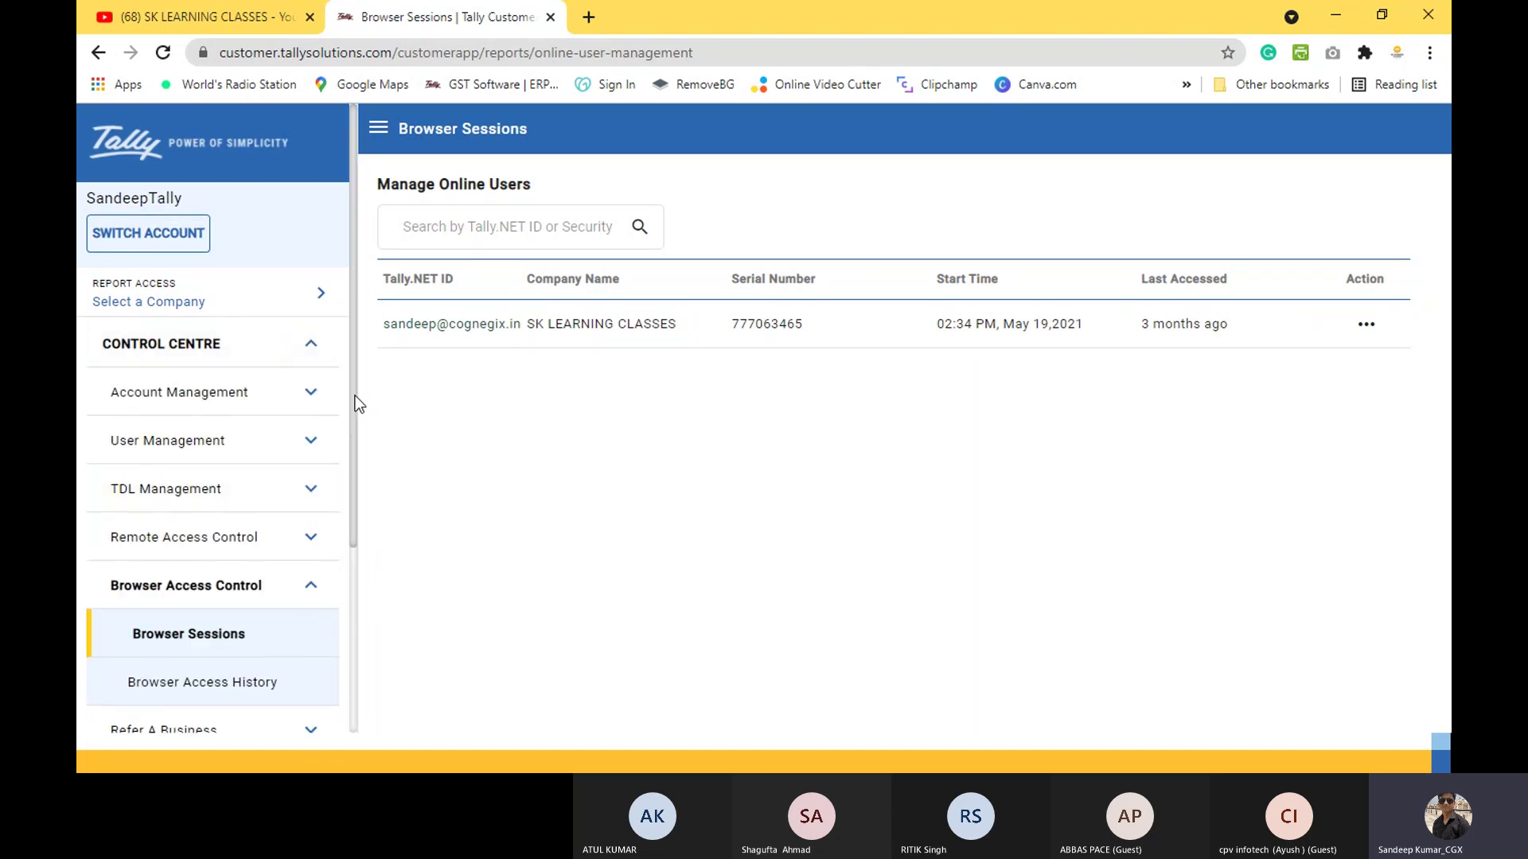
# Step: Go back to the slideshow and advance to the 'Reports – Make your way the default way!' slide
pyautogui.moveTo(355, 395)
pyautogui.mouseDown()
pyautogui.moveTo(364, 584)
pyautogui.moveTo(347, 372)
pyautogui.mouseUp()
pyautogui.hotkey('alt', 'Tab')
pyautogui.hotkey('alt', 'Tab')
pyautogui.hotkey('alt', 'Tab')
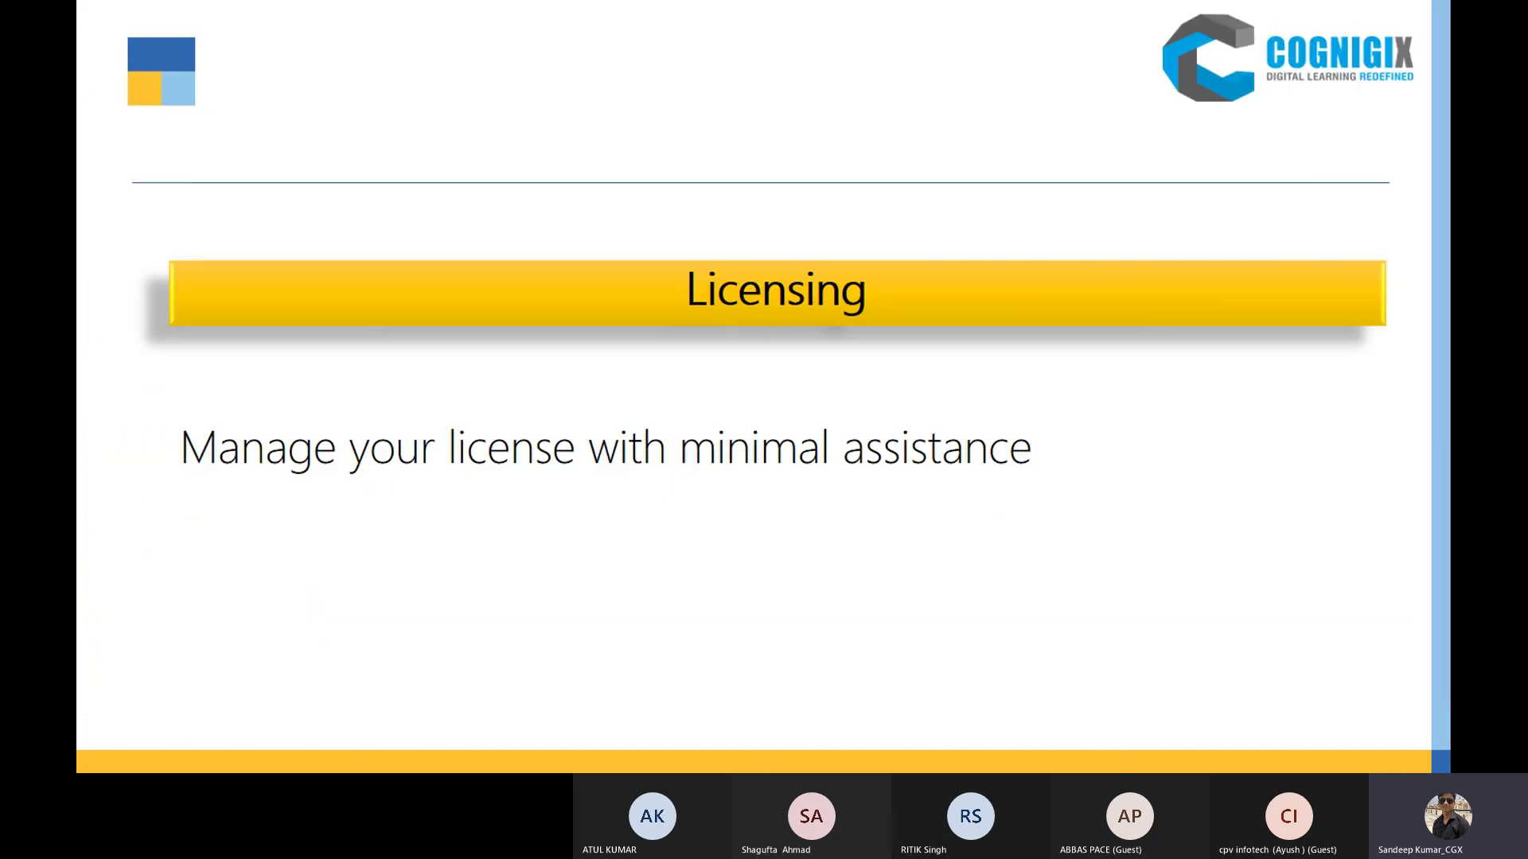
pyautogui.press('Right')
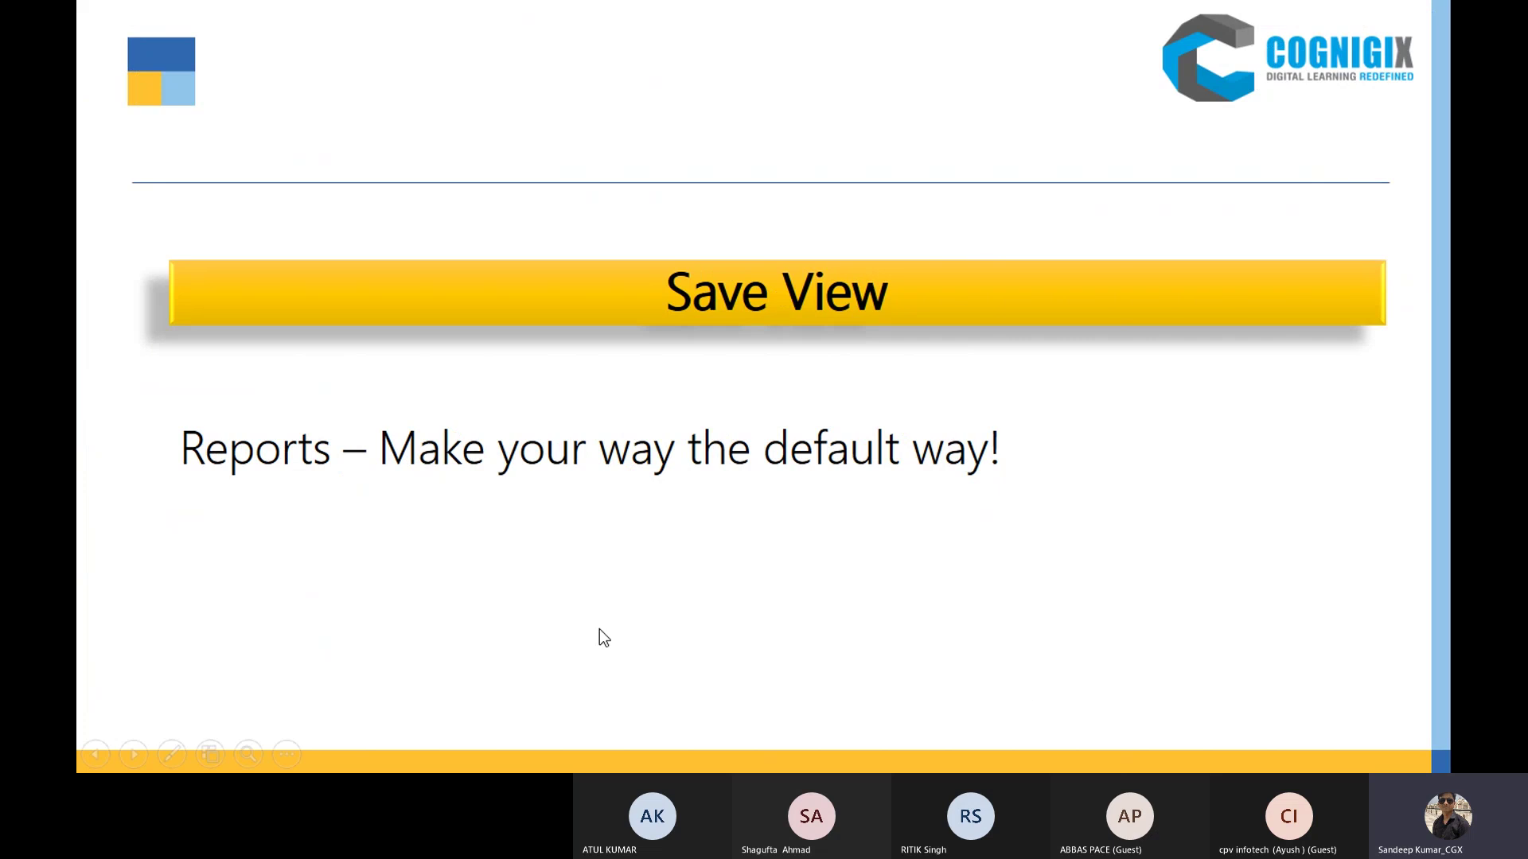